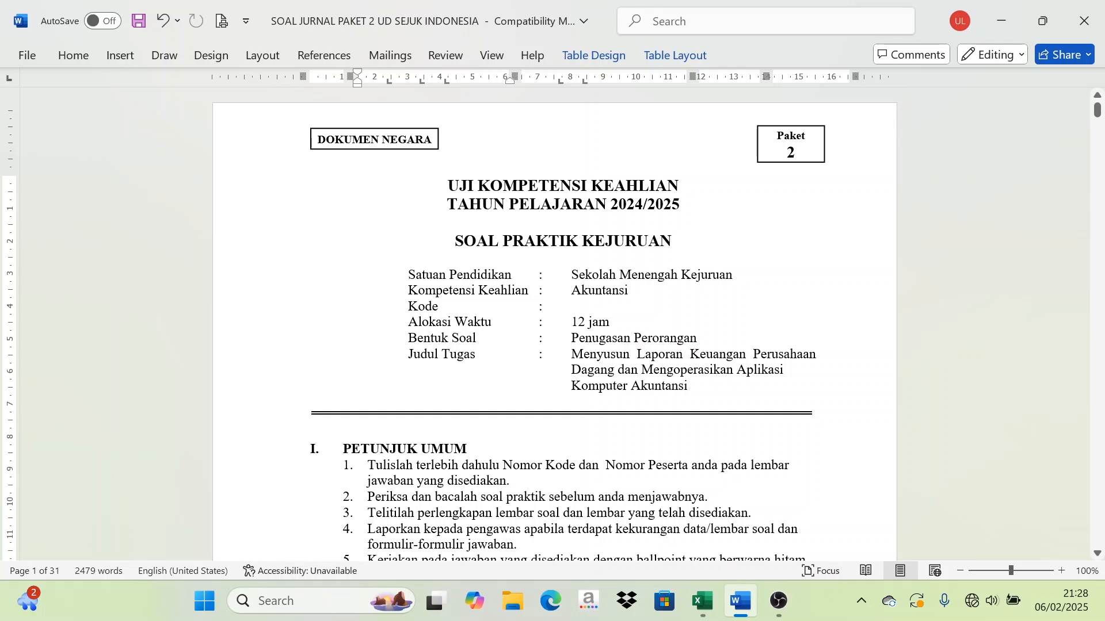
Step: Read the exam paper from the general instructions and journal task list through to the company identity section
scroll(554, 322, down, 4)
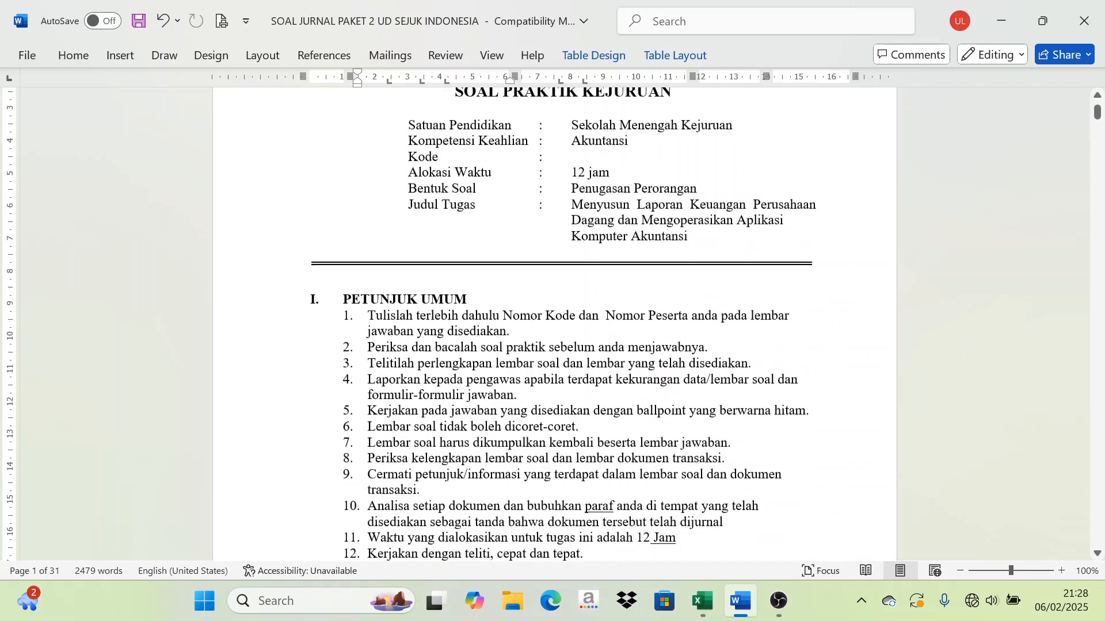
scroll(554, 322, up, 3)
scroll(554, 322, down, 10)
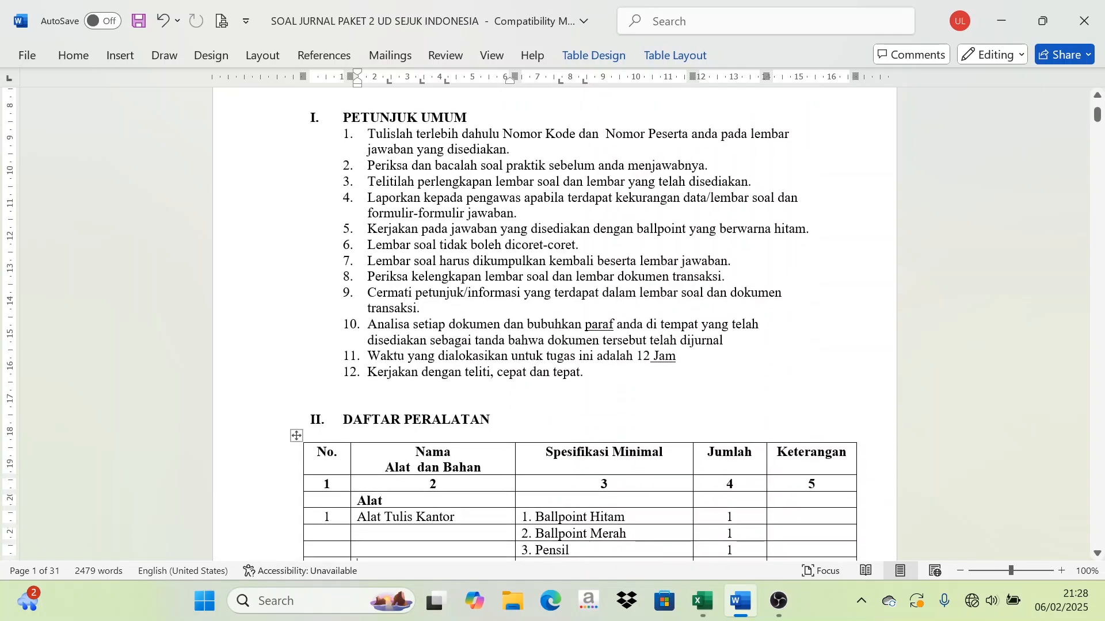
scroll(554, 320, down, 12)
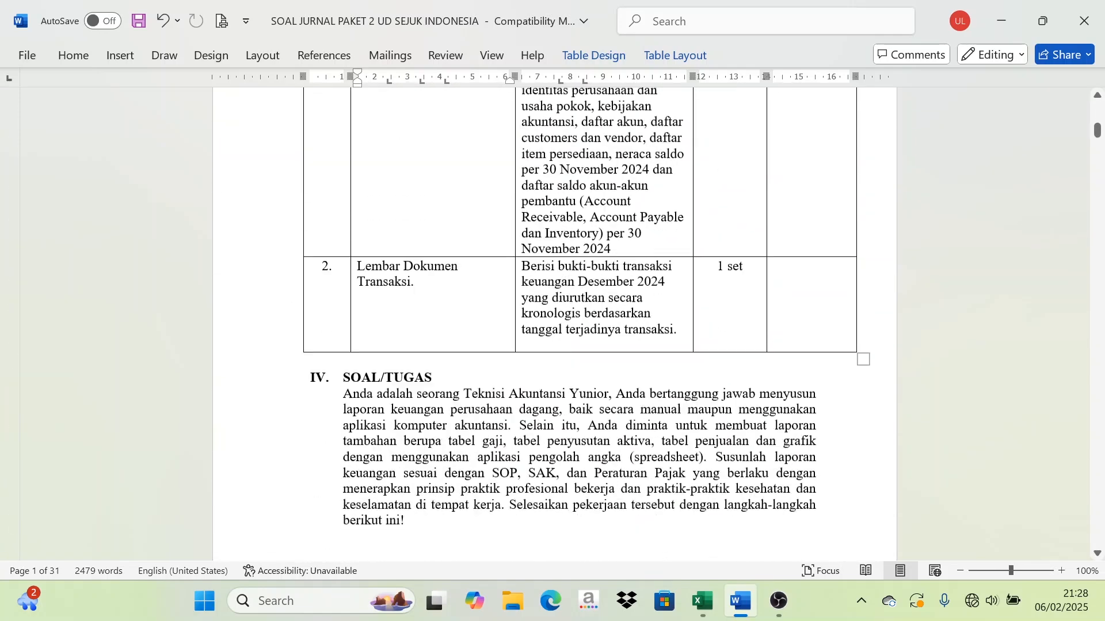
scroll(554, 319, down, 3)
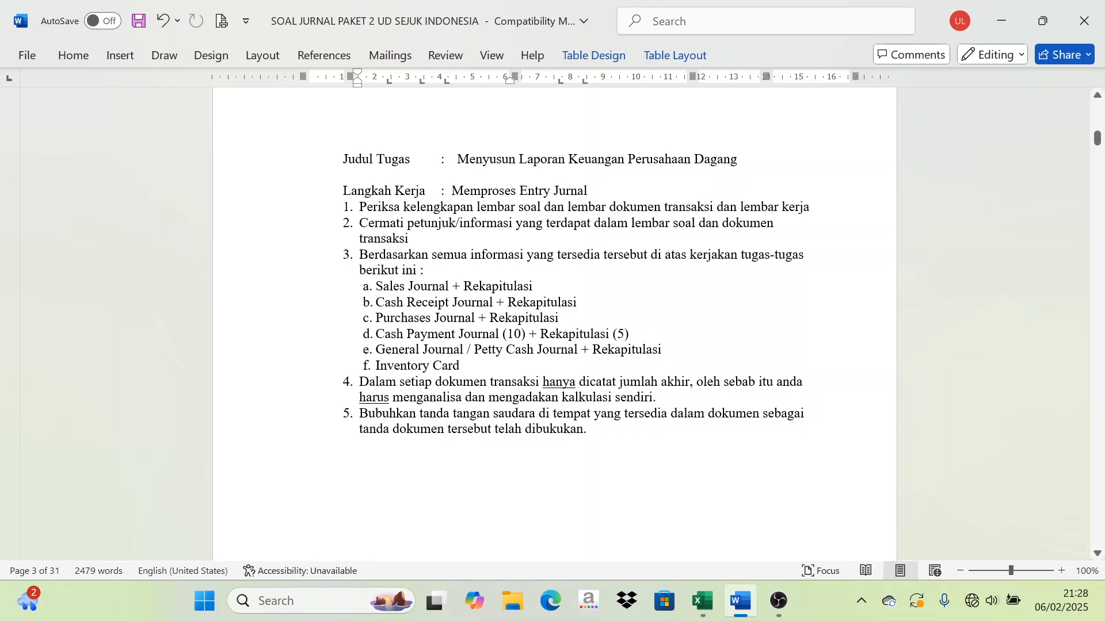
scroll(554, 319, down, 12)
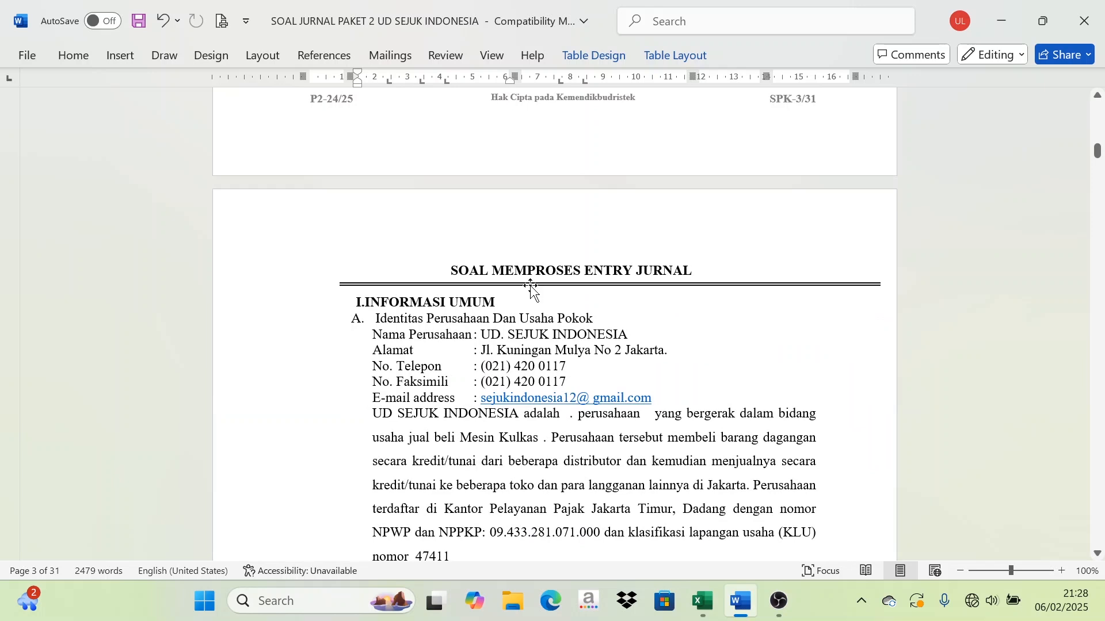
scroll(554, 325, down, 2)
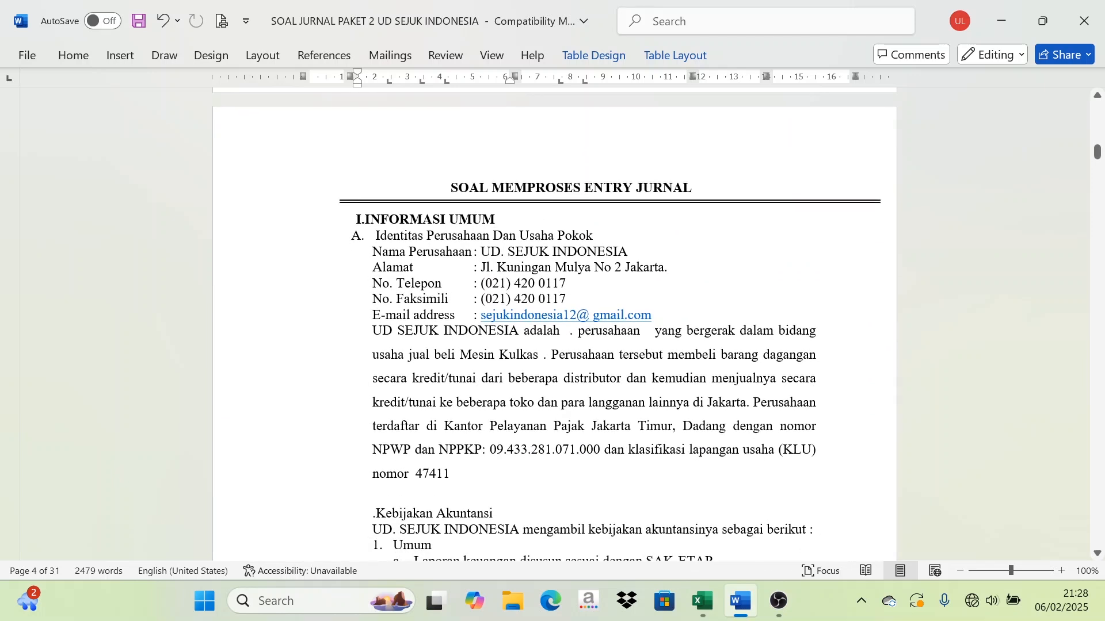
drag(627, 252, 481, 252)
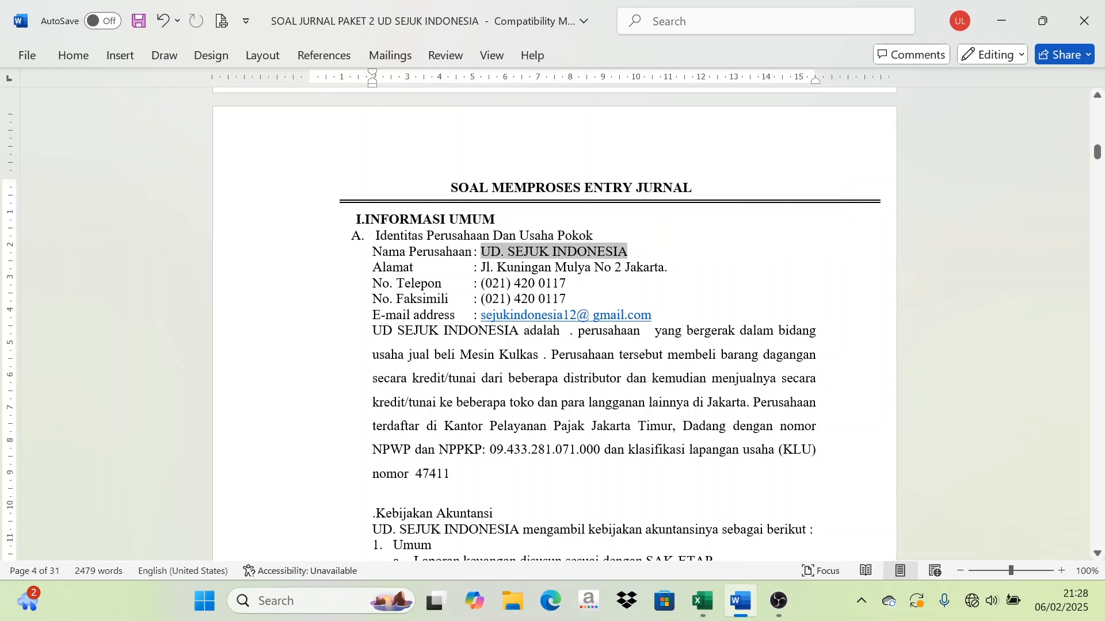
click(630, 251)
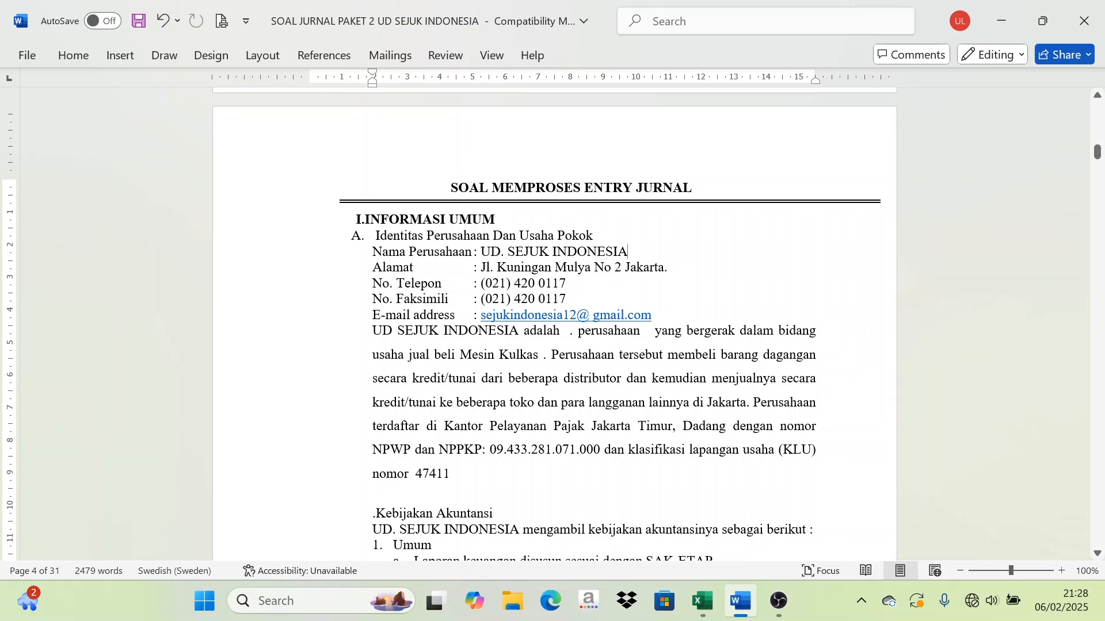
Step: Examine the general and purchasing accounting policies, including the purchase payment terms and the late-payment penalty
scroll(552, 322, down, 5)
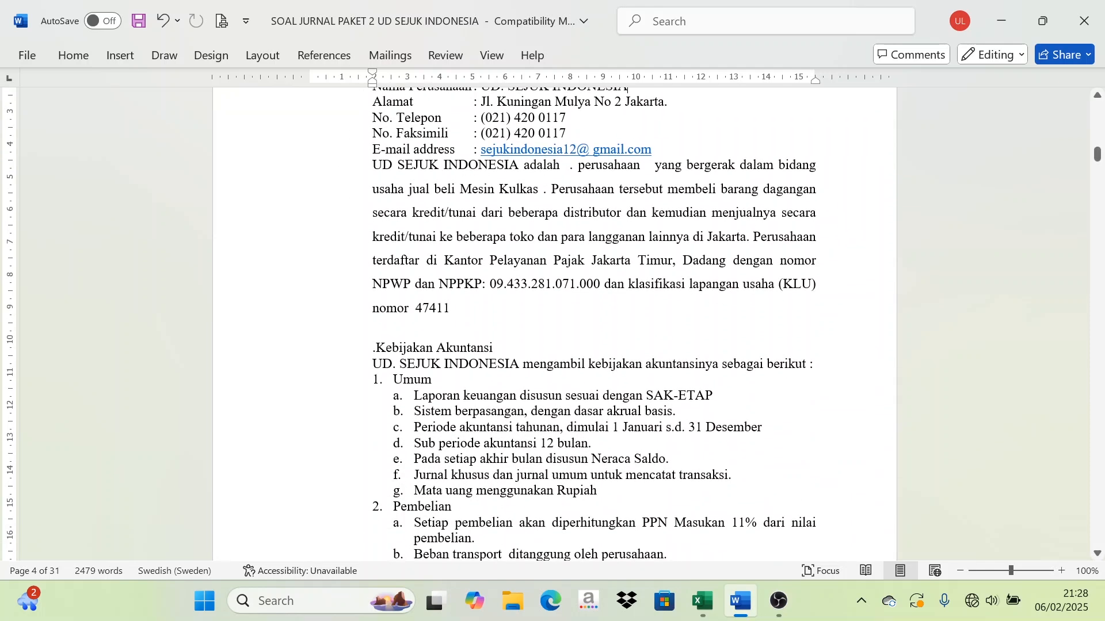
scroll(552, 322, down, 2)
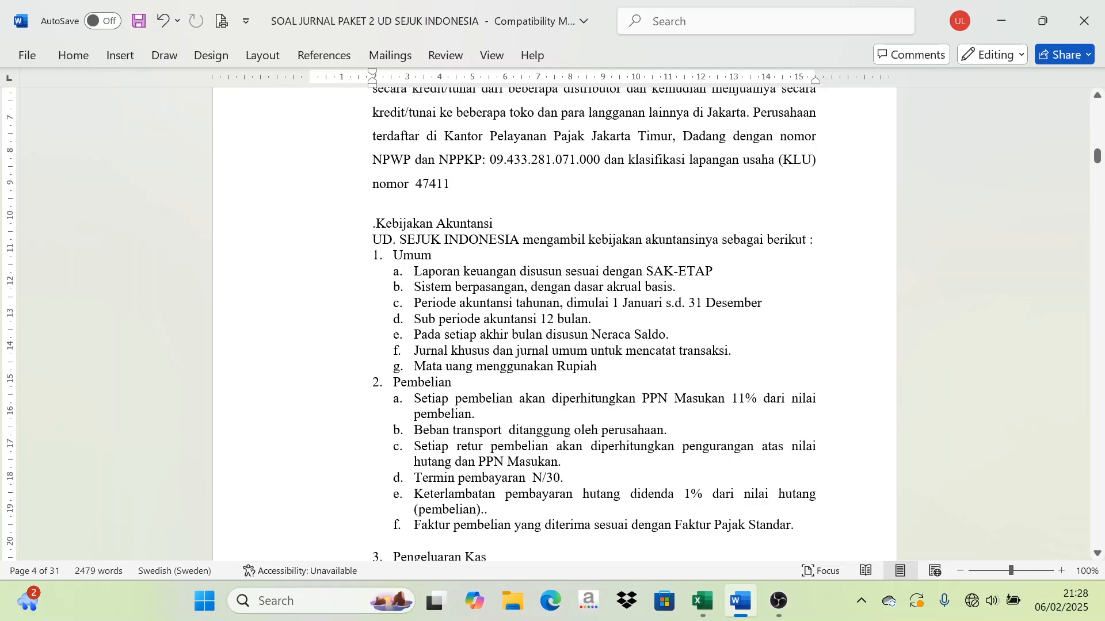
scroll(575, 323, down, 5)
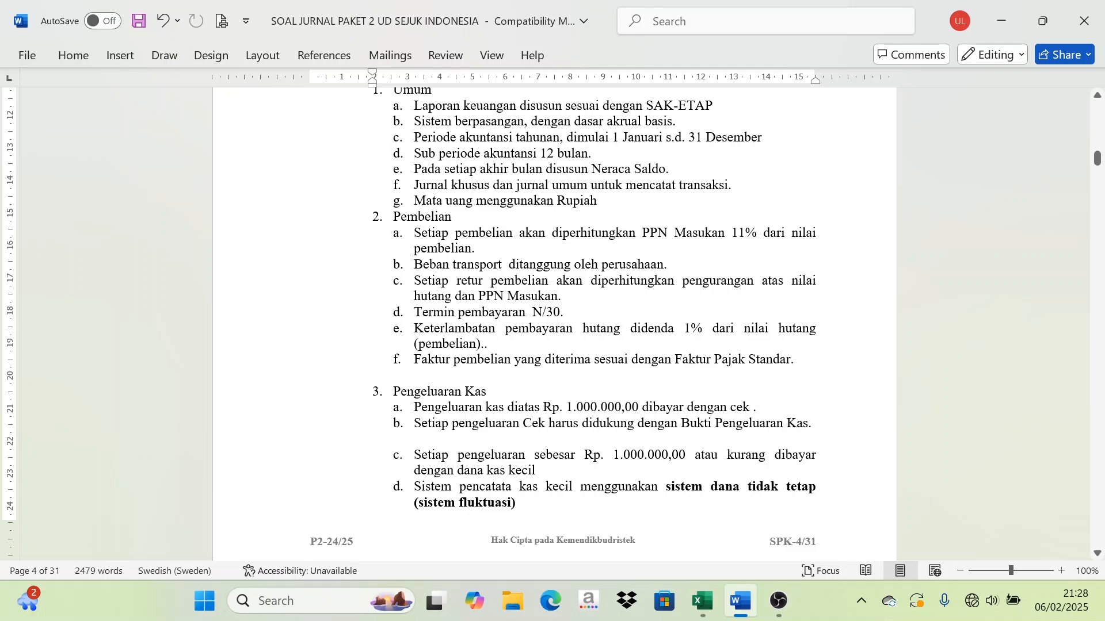
scroll(575, 322, down, 1)
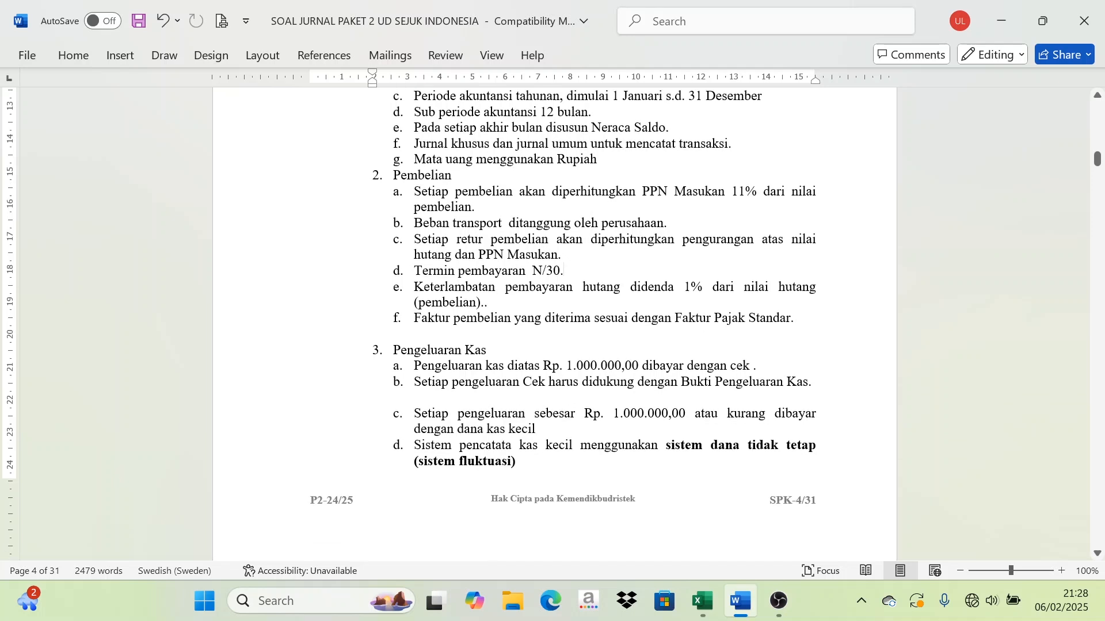
drag(563, 271, 457, 271)
click(488, 302)
double_click(691, 286)
double_click(696, 287)
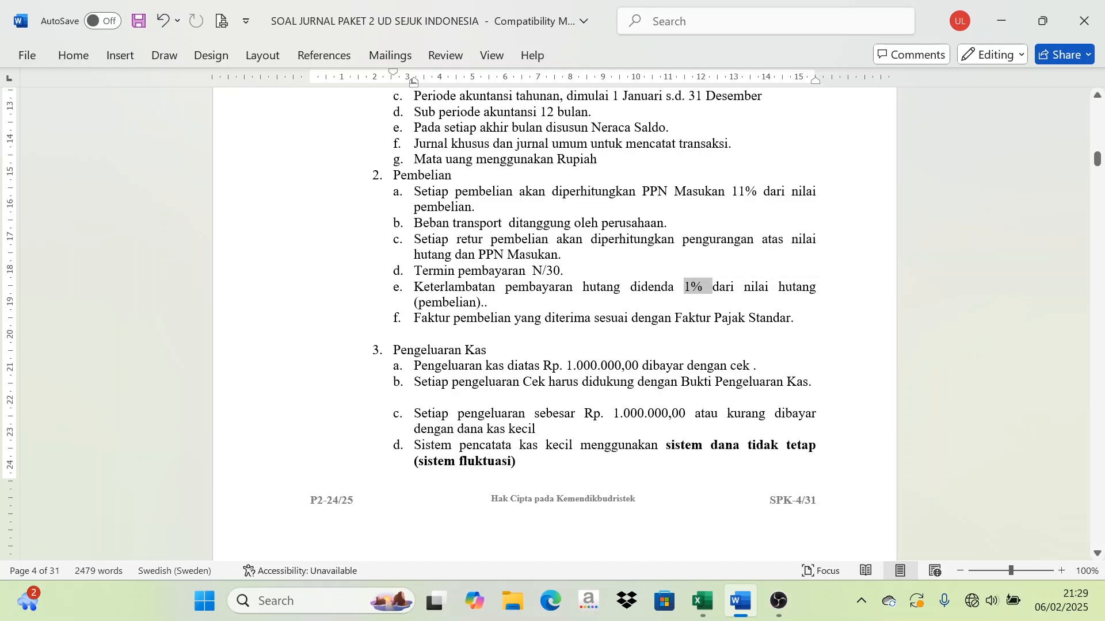
click(696, 287)
scroll(575, 322, down, 1)
scroll(552, 323, down, 1)
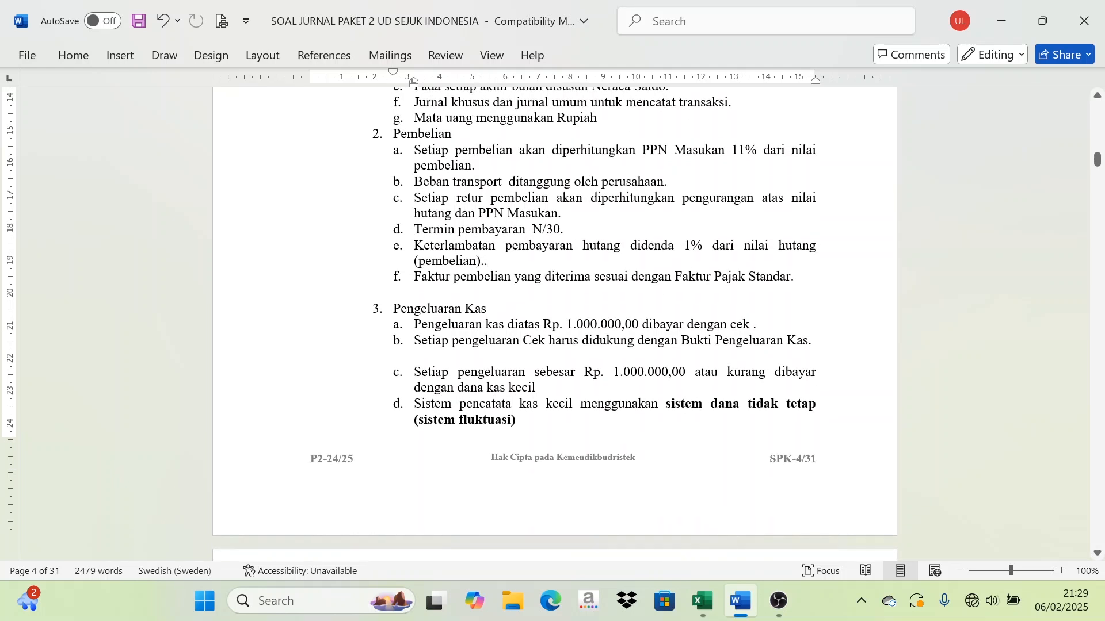
Step: Examine the remaining accounting policies, from cash disbursements and the petty cash system to sales, inventory valuation and depreciation
scroll(552, 322, down, 3)
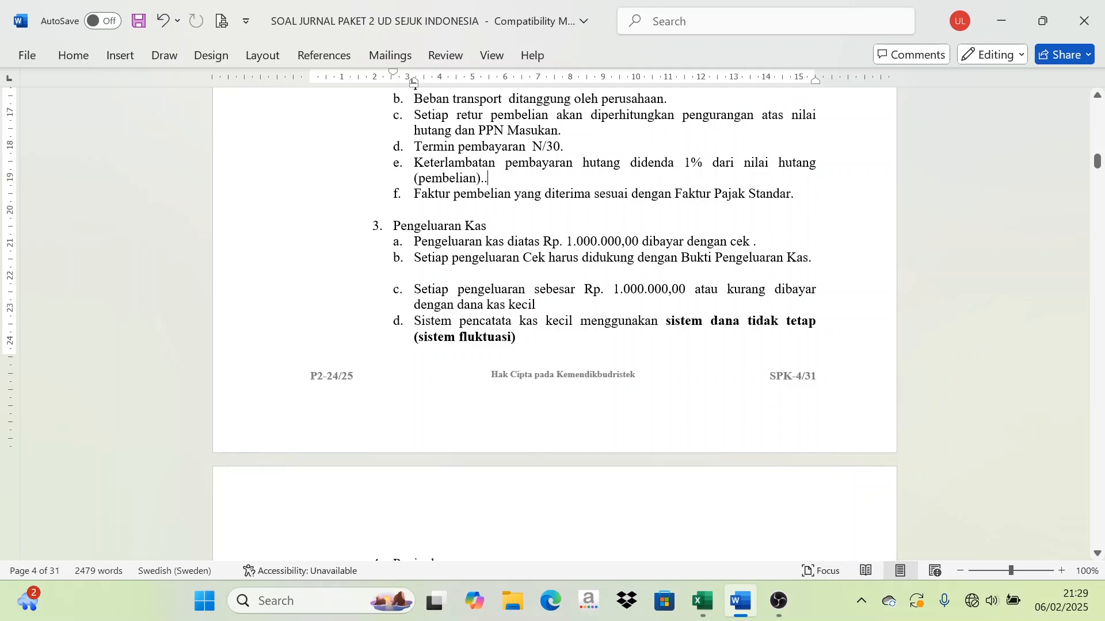
scroll(481, 278, down, 5)
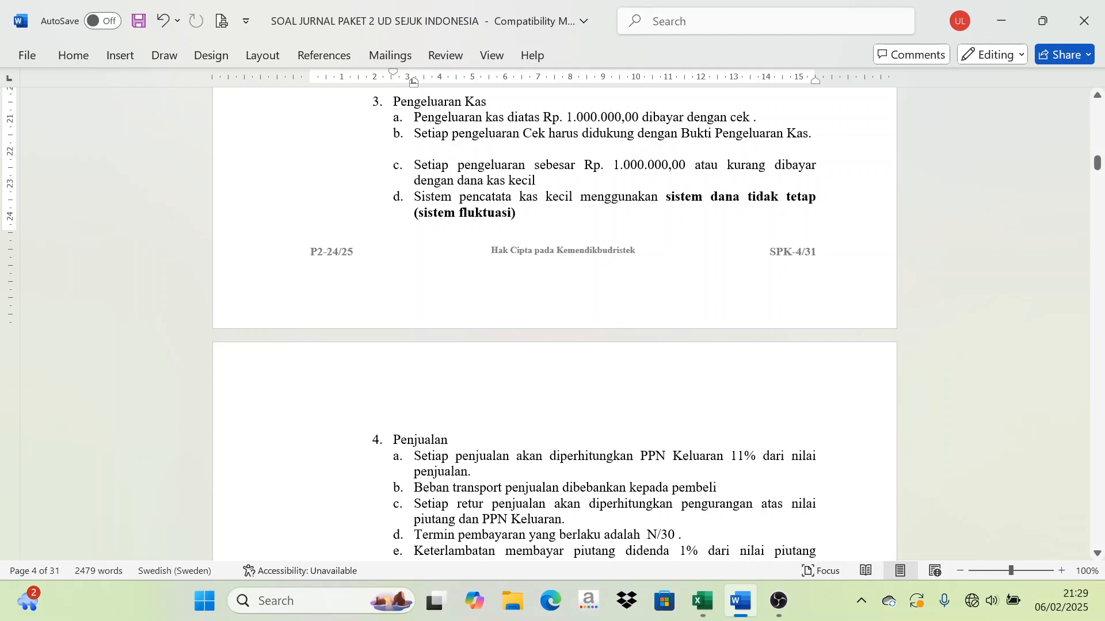
drag(516, 213, 703, 196)
click(516, 213)
scroll(534, 180, down, 5)
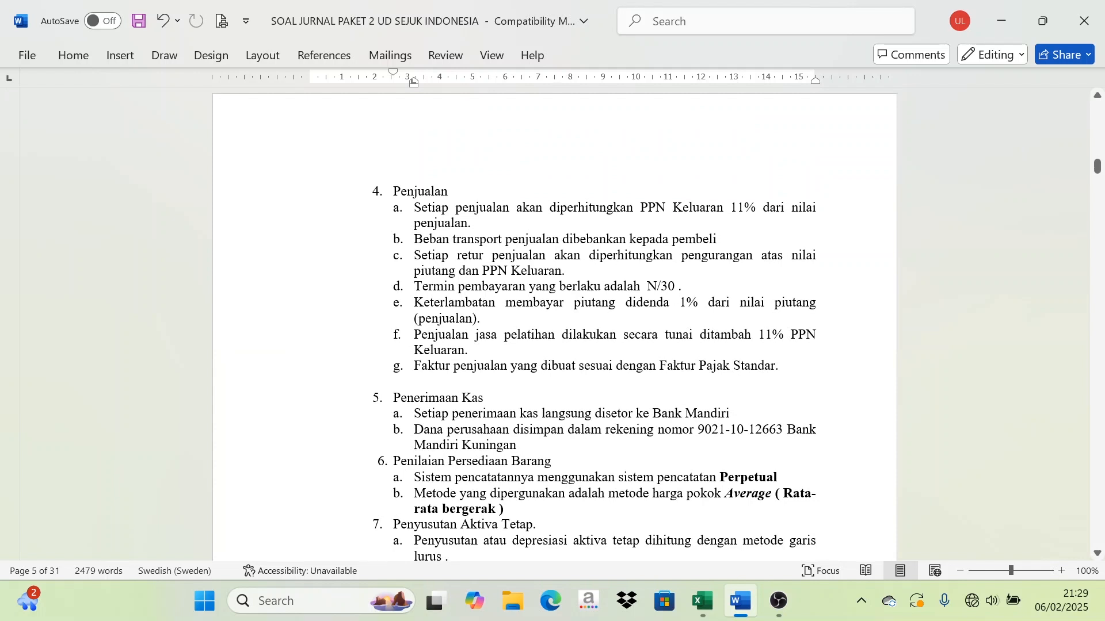
drag(644, 287, 697, 303)
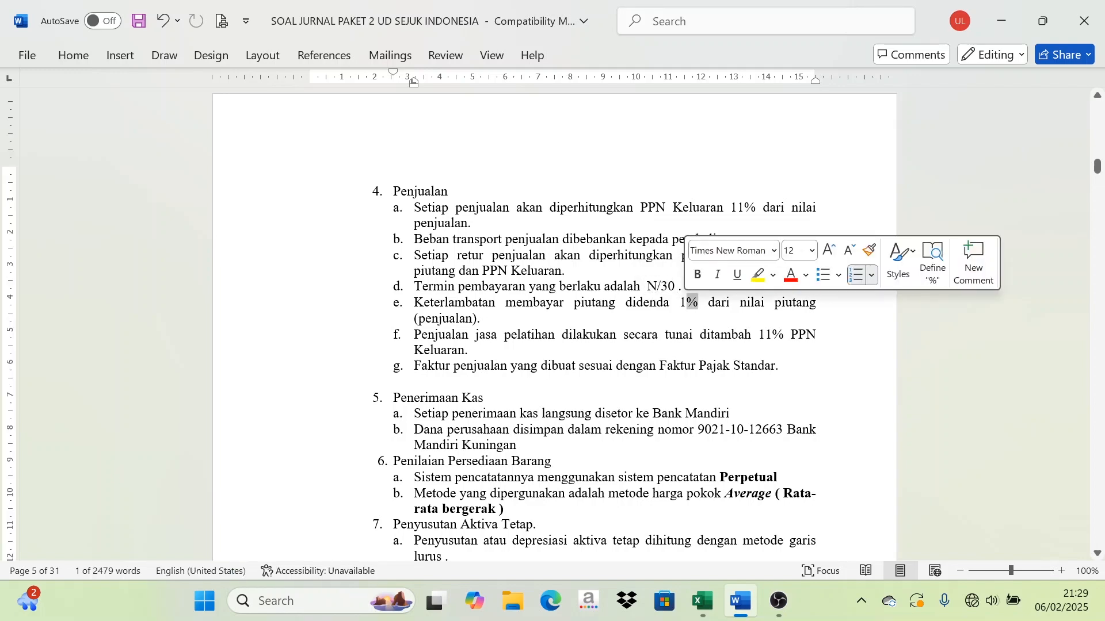
scroll(553, 322, down, 3)
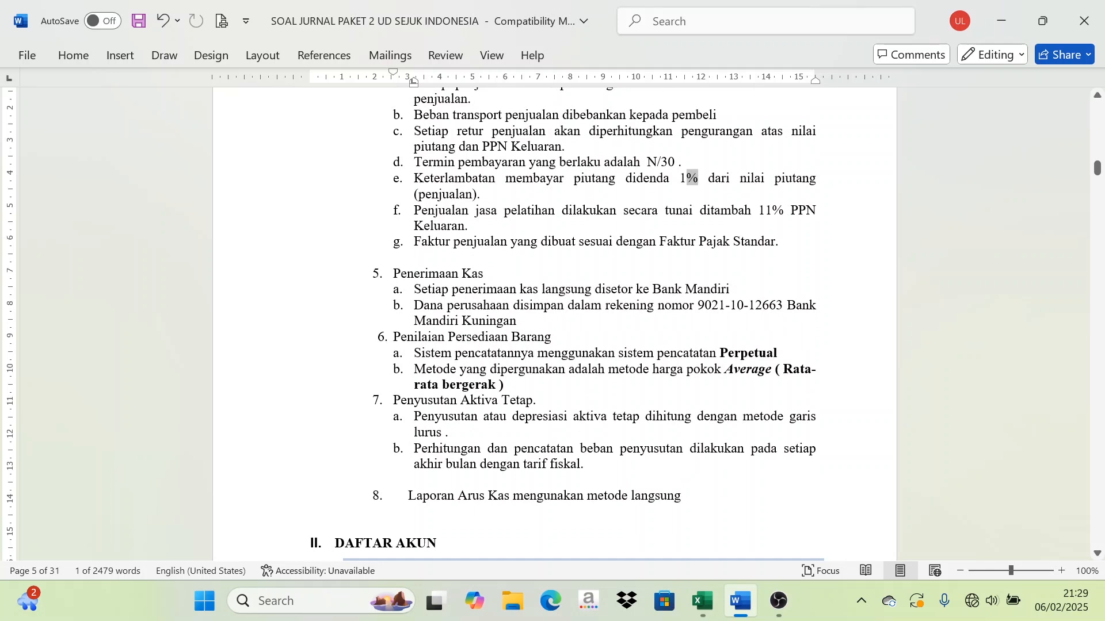
scroll(552, 322, down, 2)
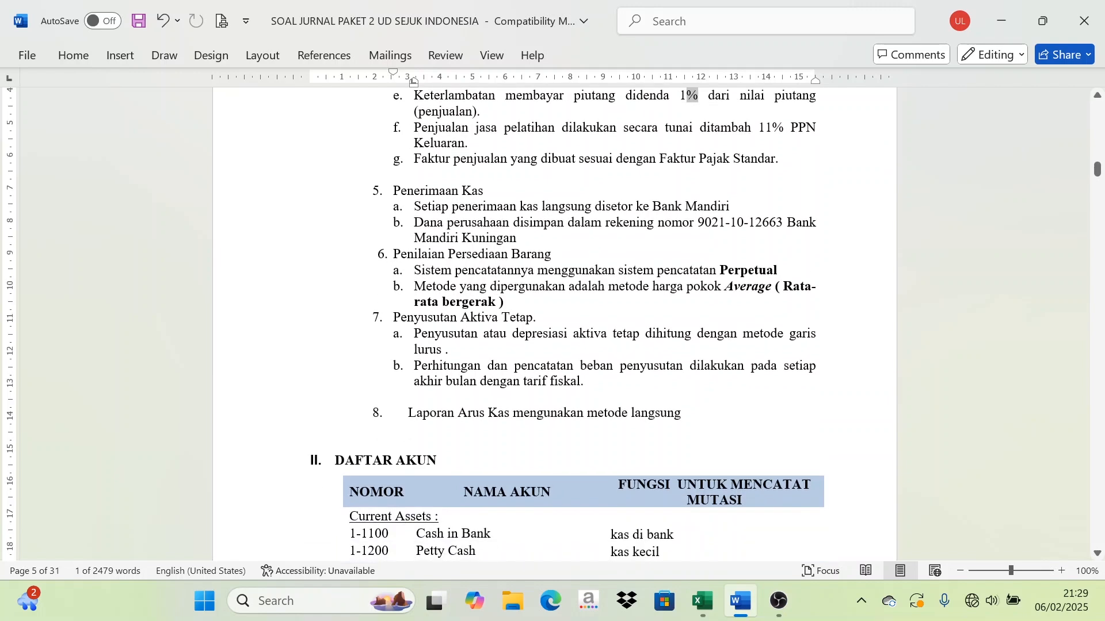
Step: Look through the chart of accounts and the trial balance as of 30 November 2024
scroll(552, 322, down, 6)
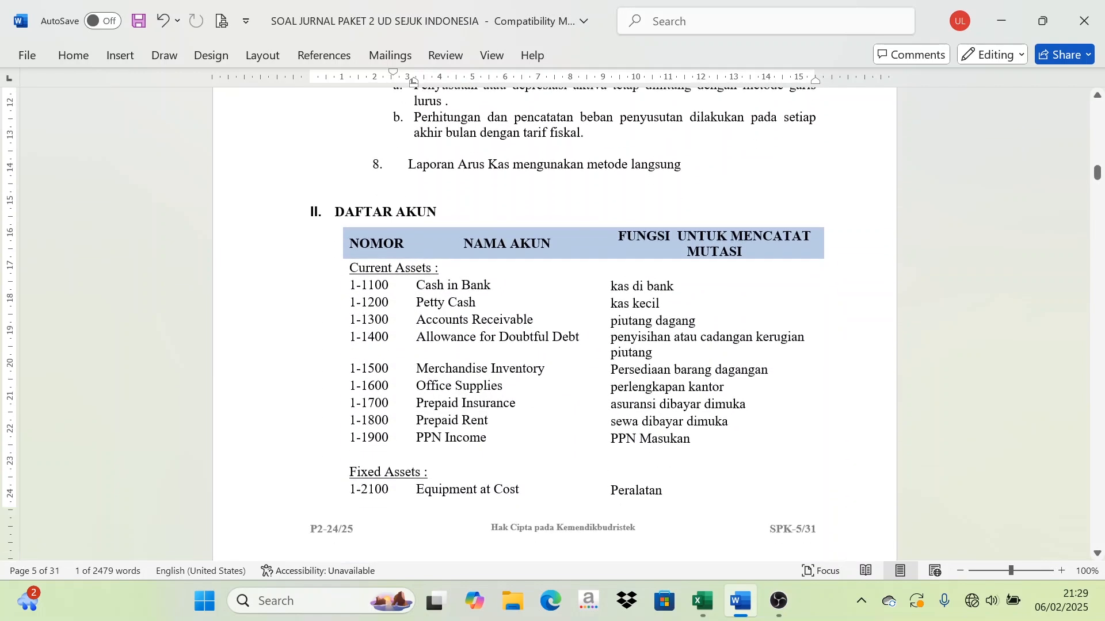
scroll(552, 322, down, 3)
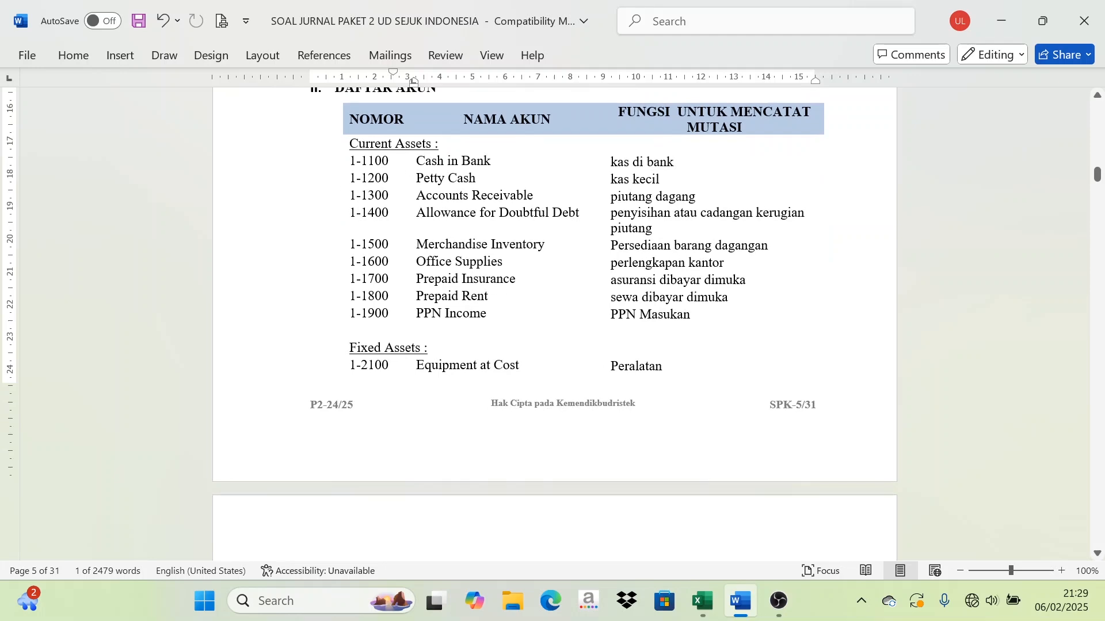
scroll(427, 206, down, 1)
scroll(552, 323, down, 11)
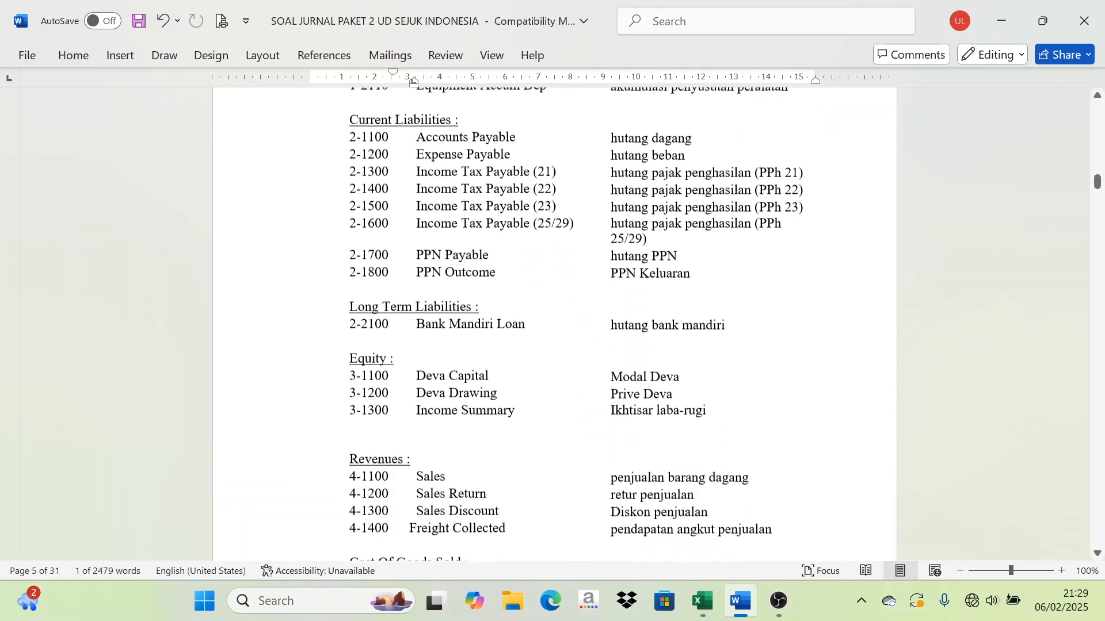
scroll(552, 322, down, 20)
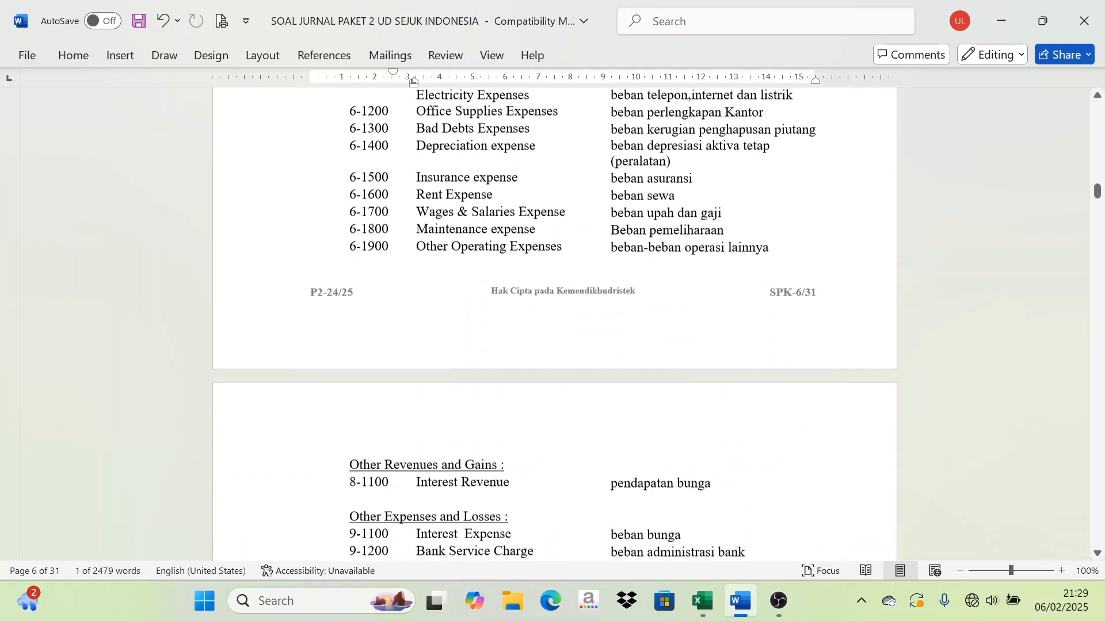
scroll(552, 322, down, 3)
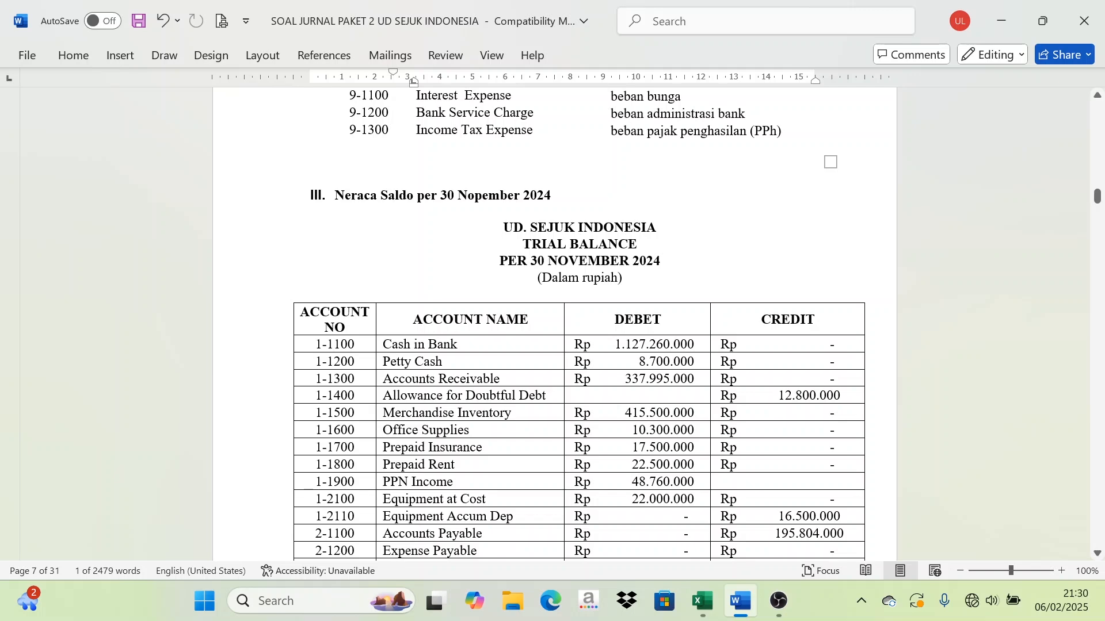
scroll(552, 322, down, 3)
scroll(552, 322, down, 1)
scroll(553, 322, down, 13)
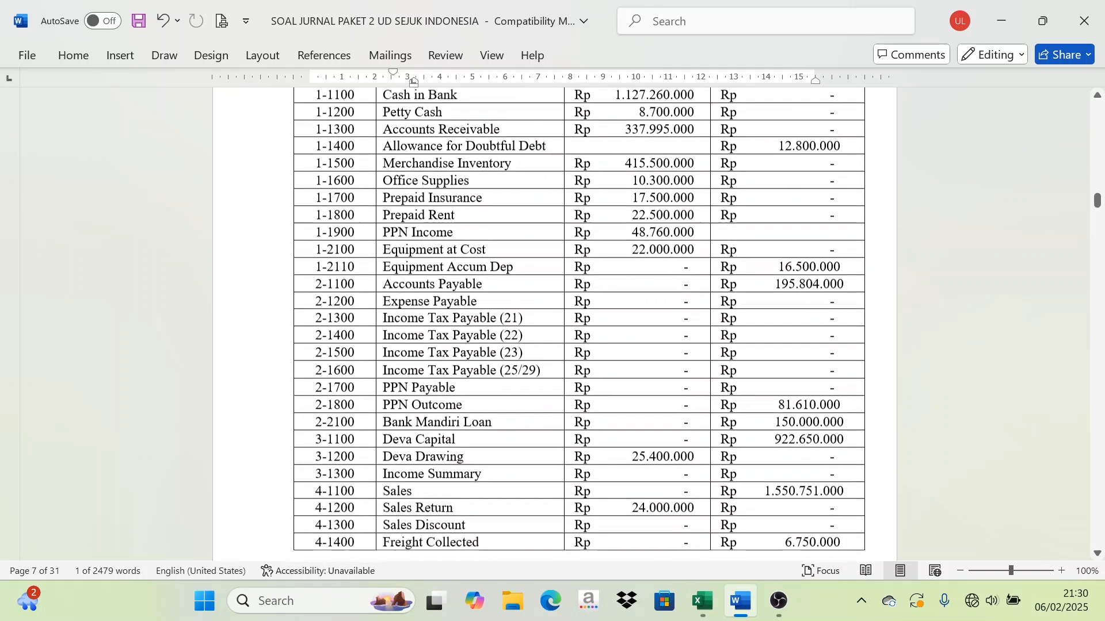
scroll(552, 322, down, 2)
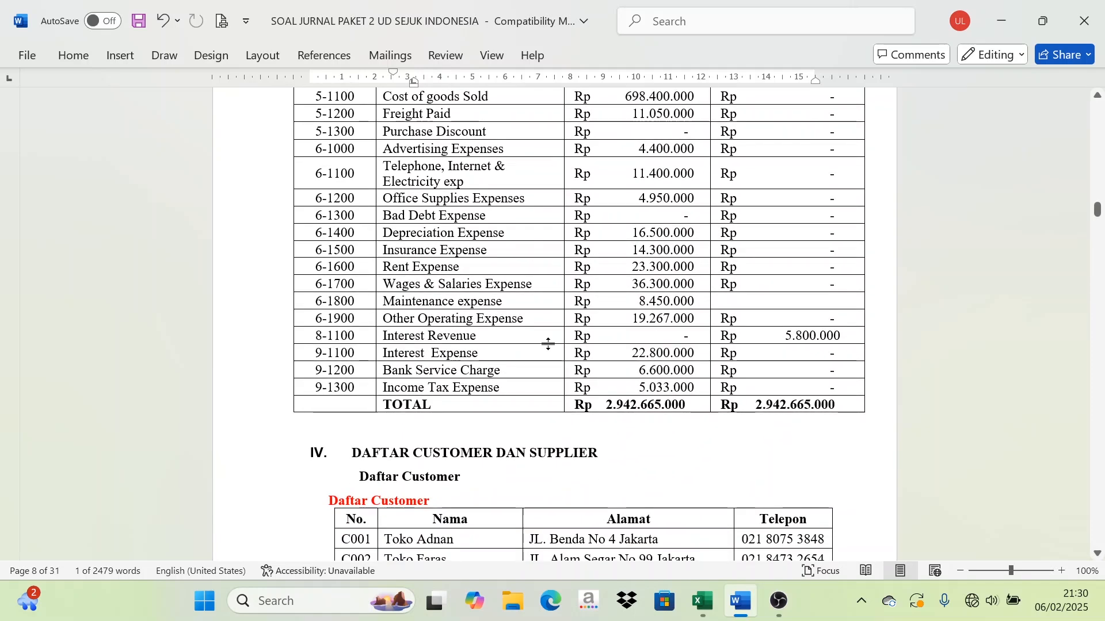
Step: Review the customer and supplier lists, along with the receivable, payable and merchandise inventory balances as of 30 November 2024
scroll(547, 343, down, 4)
scroll(498, 363, down, 2)
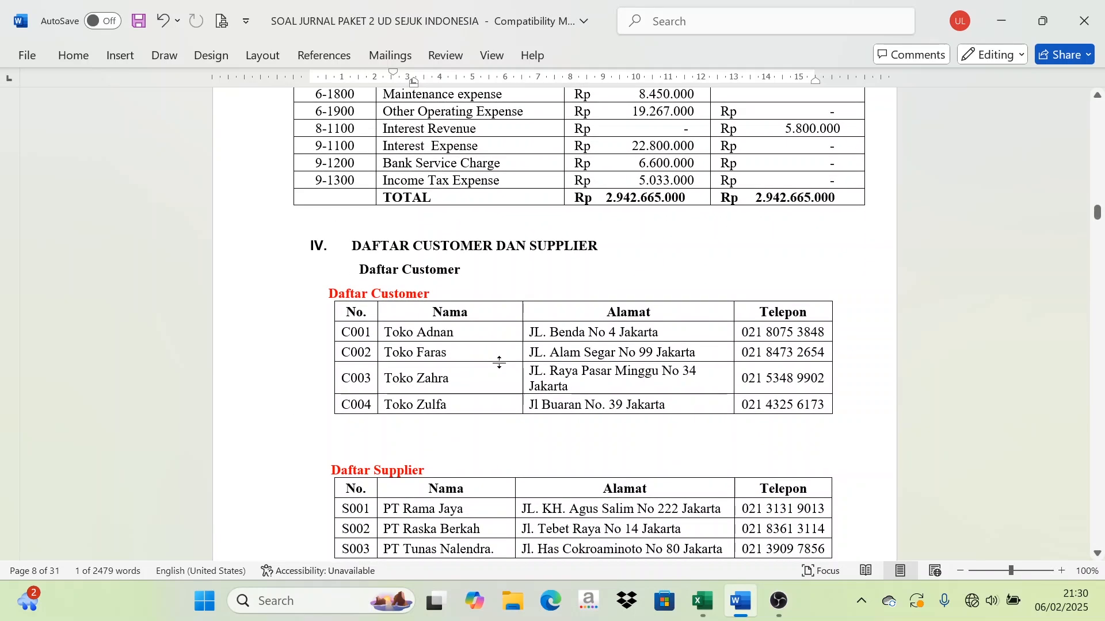
scroll(406, 217, down, 4)
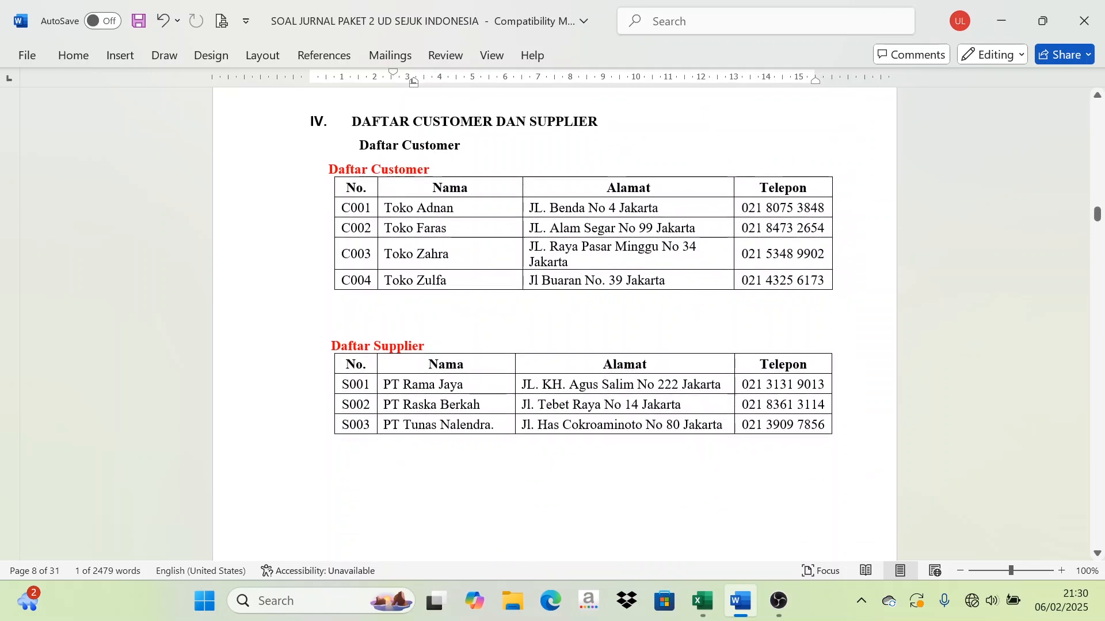
scroll(554, 322, down, 4)
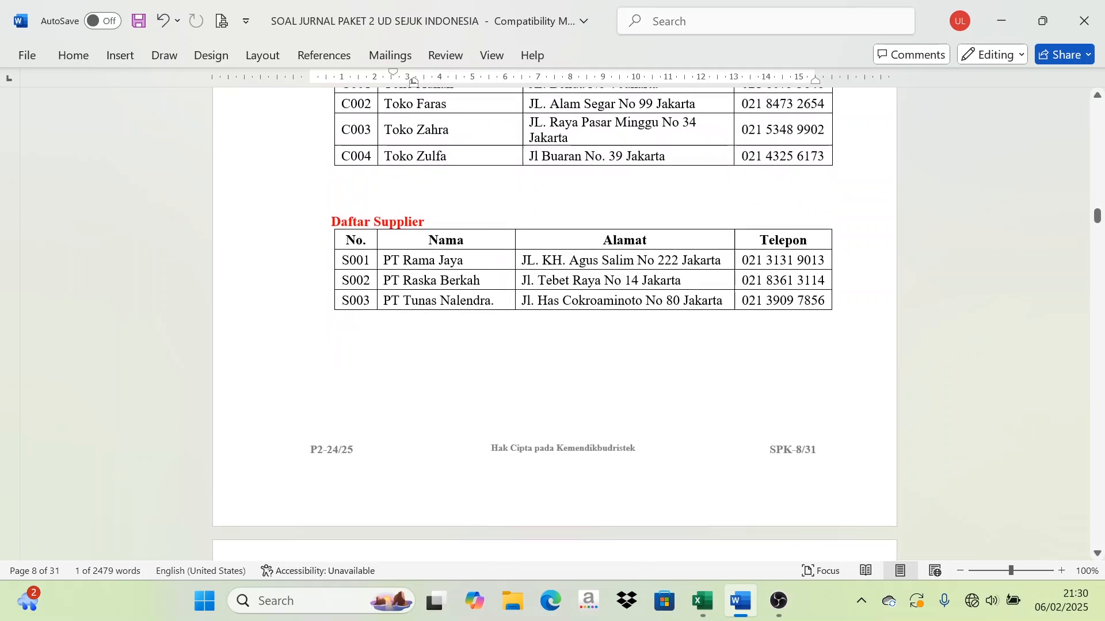
scroll(554, 322, down, 14)
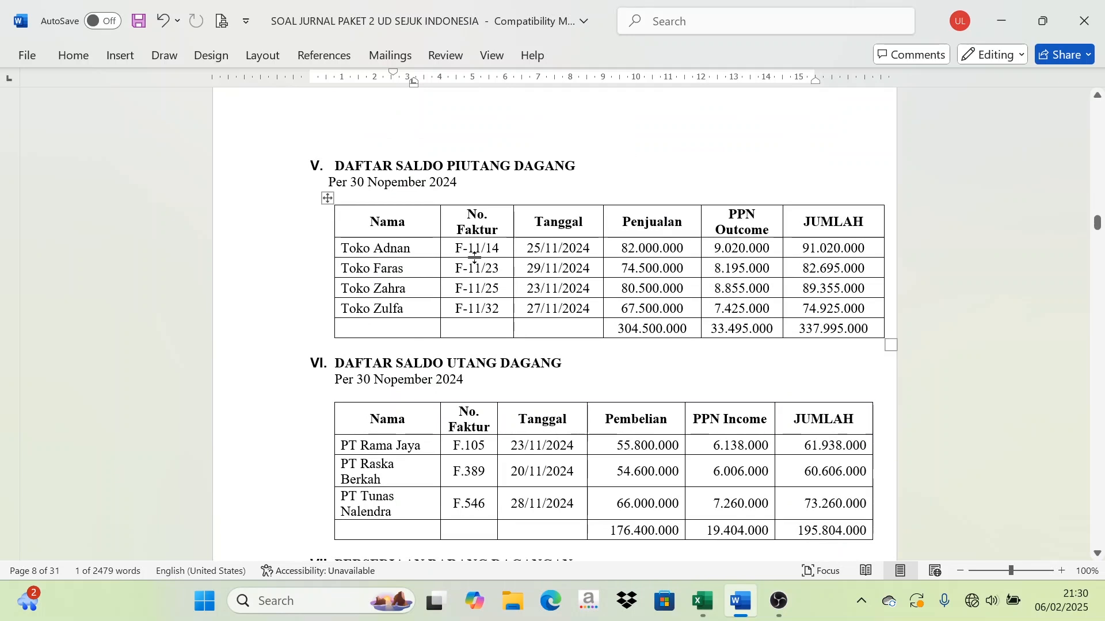
drag(833, 248, 833, 308)
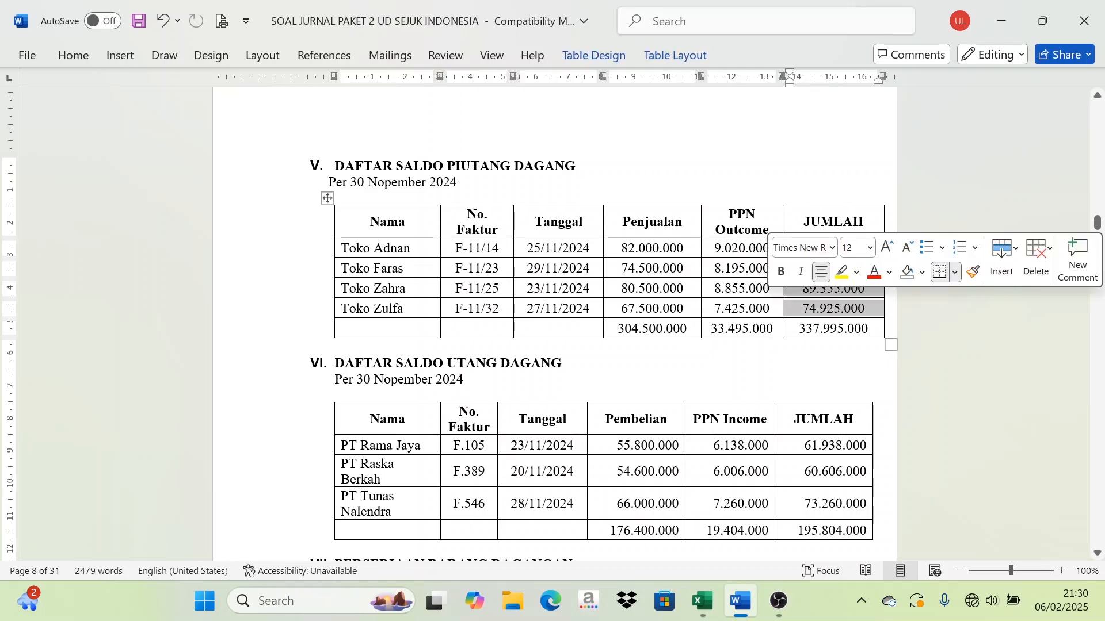
click(798, 328)
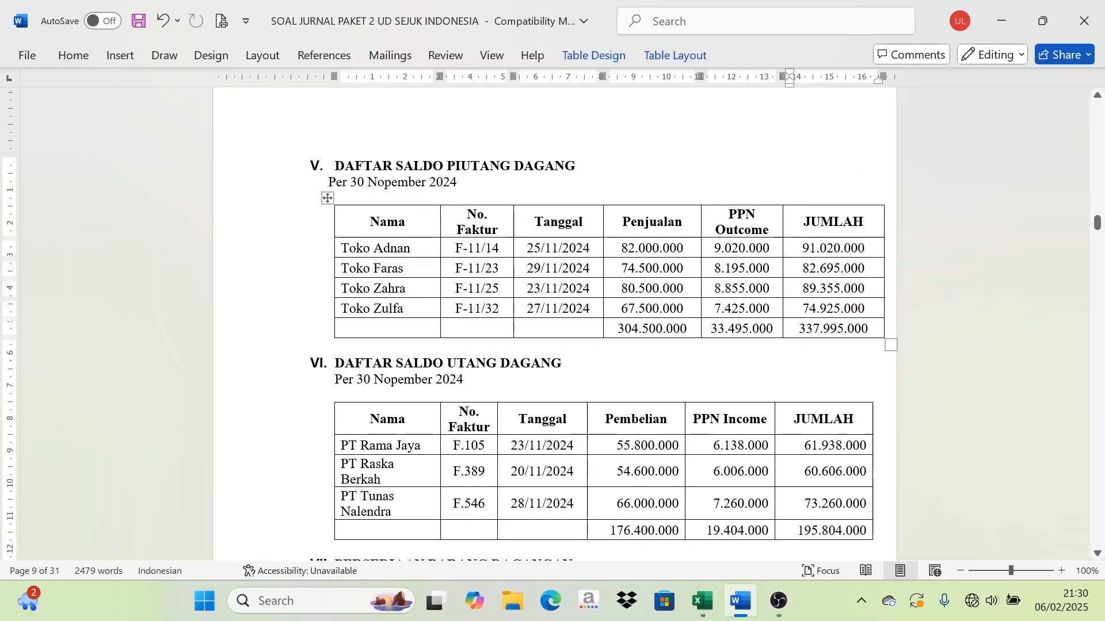
scroll(685, 441, down, 1)
scroll(610, 322, down, 2)
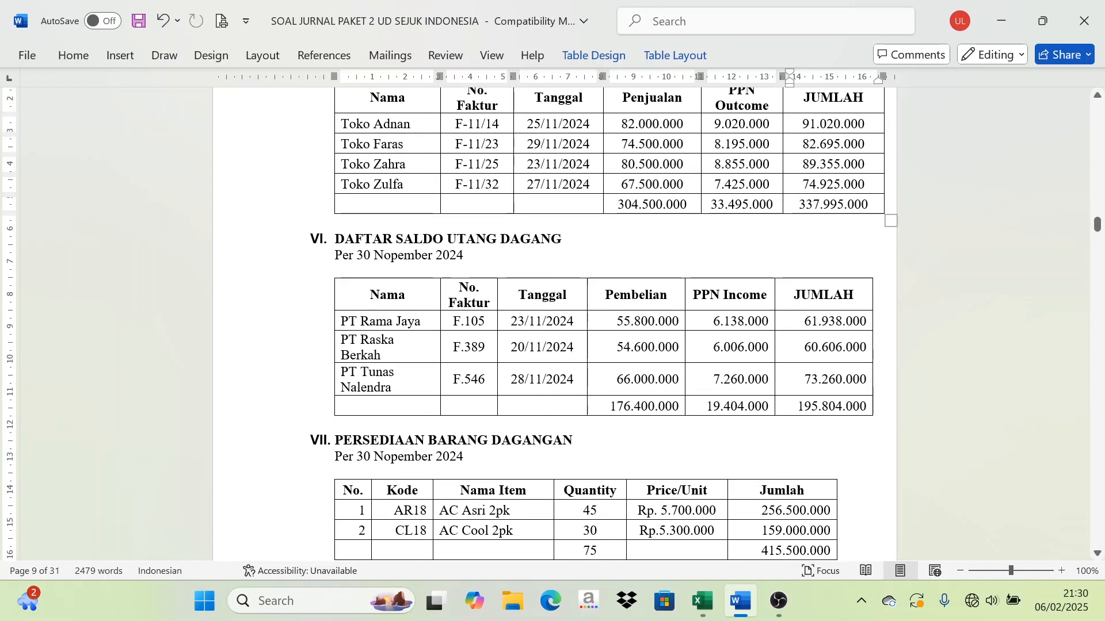
scroll(610, 322, down, 1)
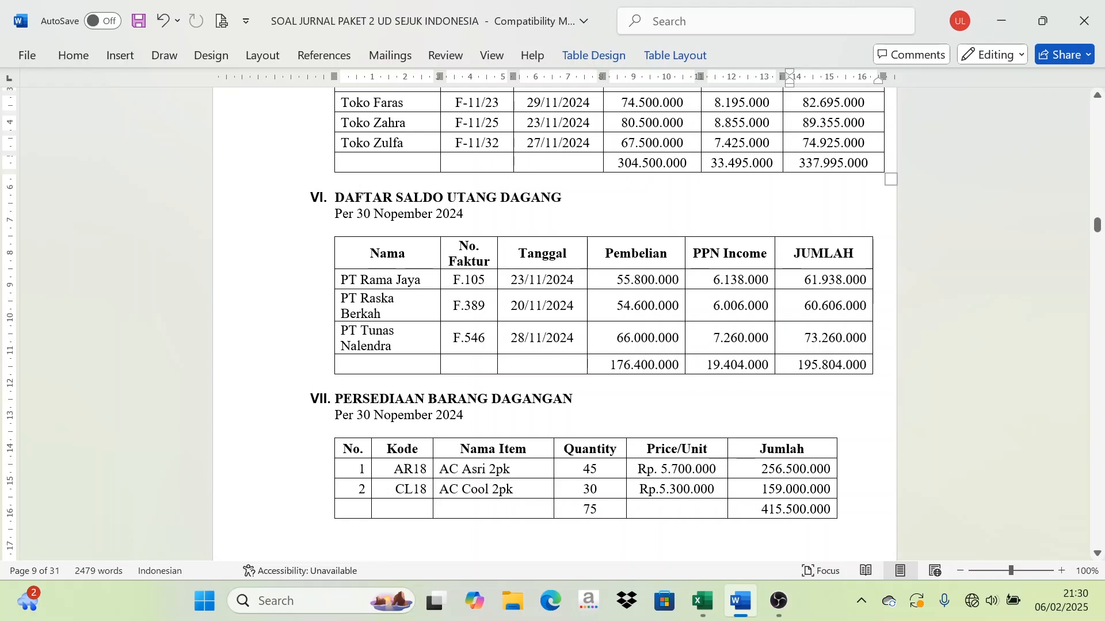
Step: Review the AC items in the merchandise inventory list and the sales invoice in Dokumen No. 1
scroll(290, 405, down, 3)
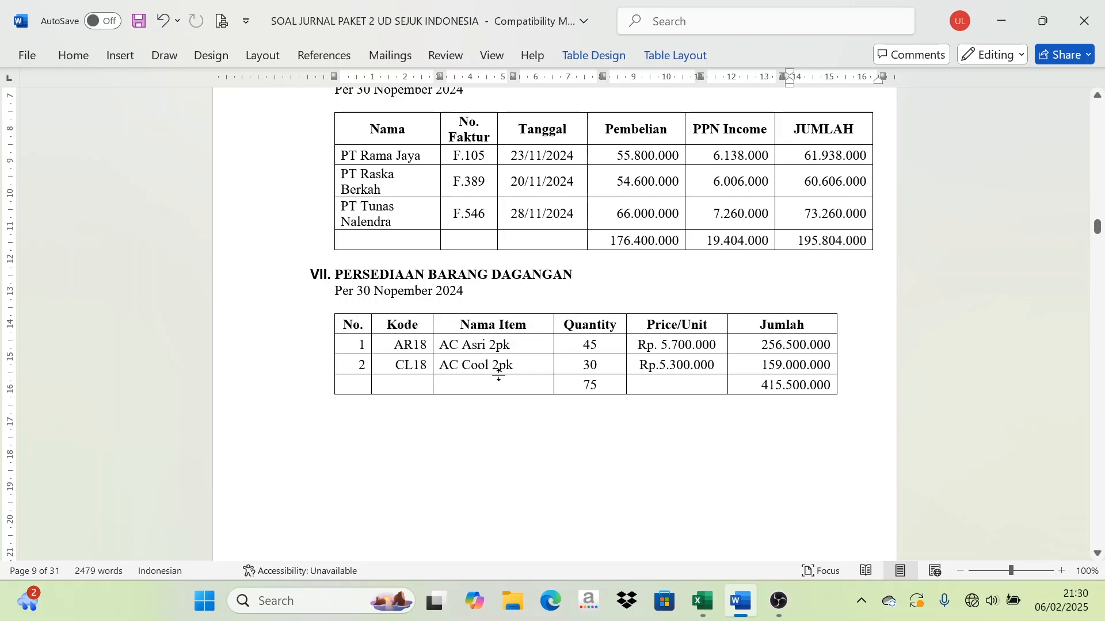
drag(397, 345, 509, 365)
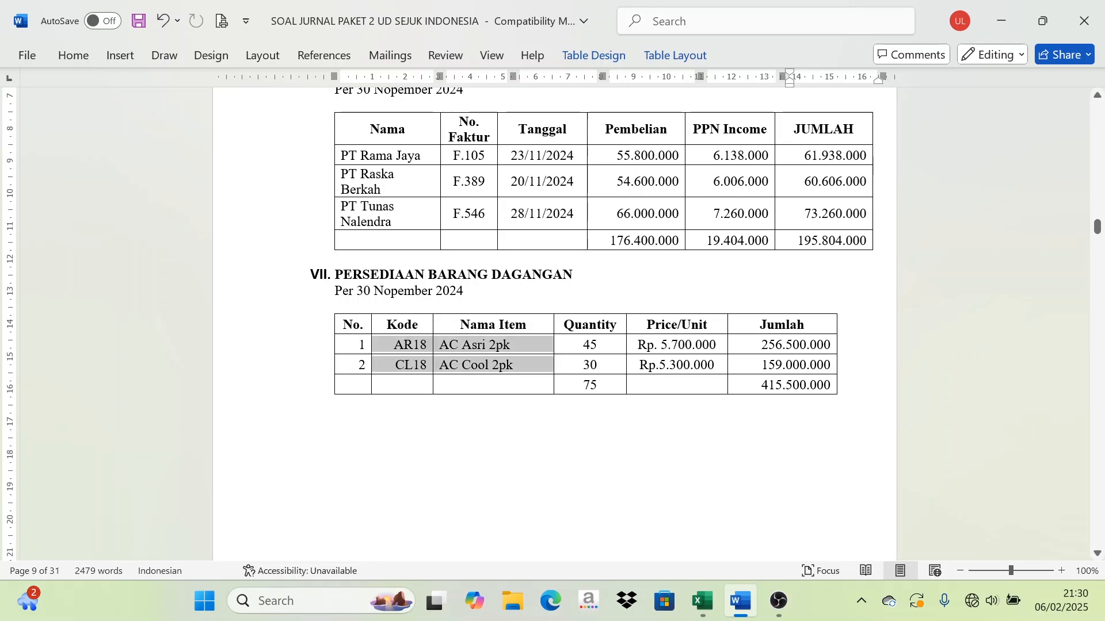
click(563, 443)
scroll(563, 443, down, 10)
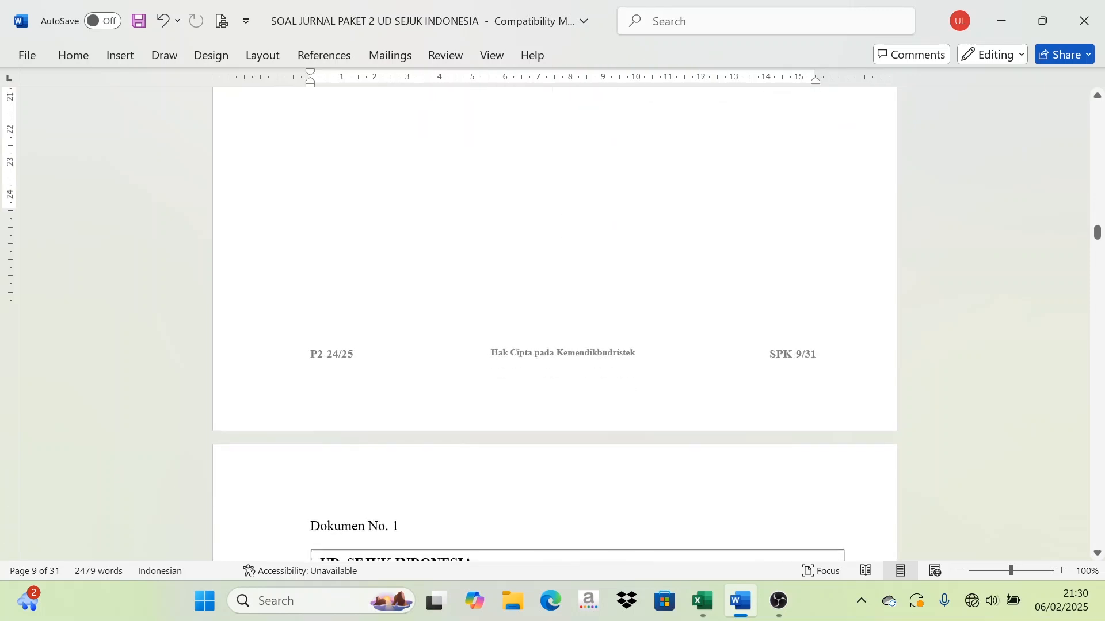
scroll(563, 443, down, 5)
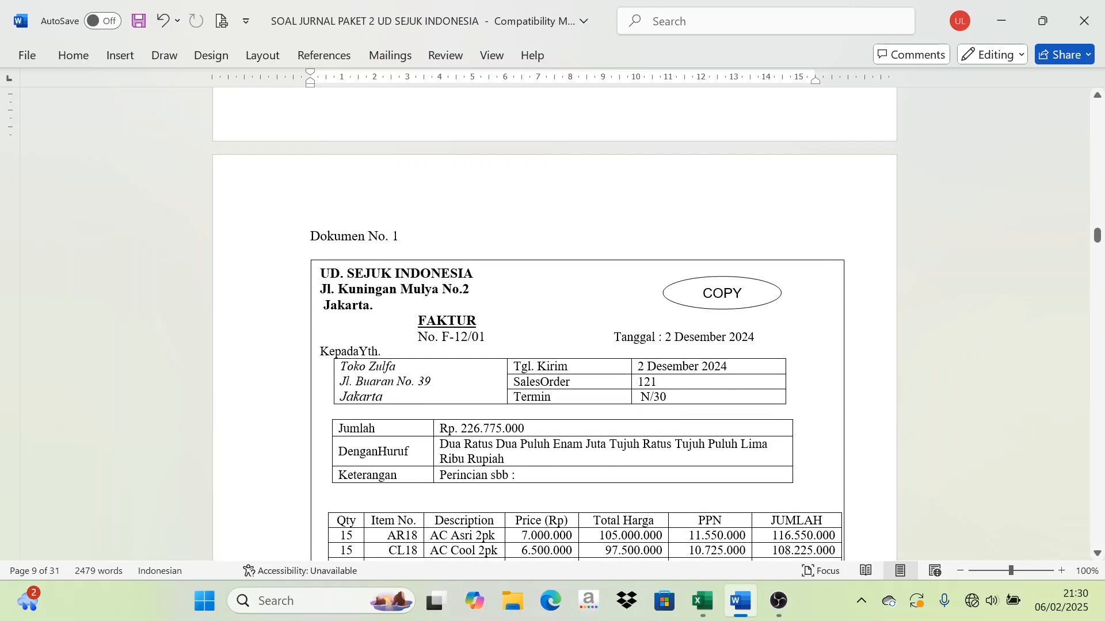
scroll(554, 322, up, 2)
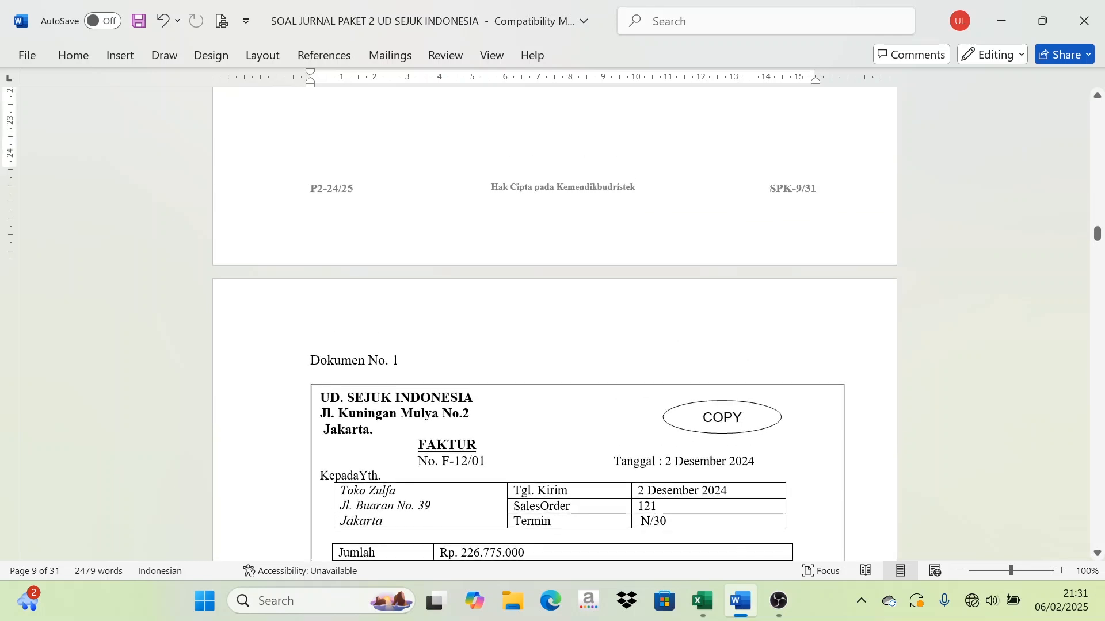
scroll(554, 325, down, 4)
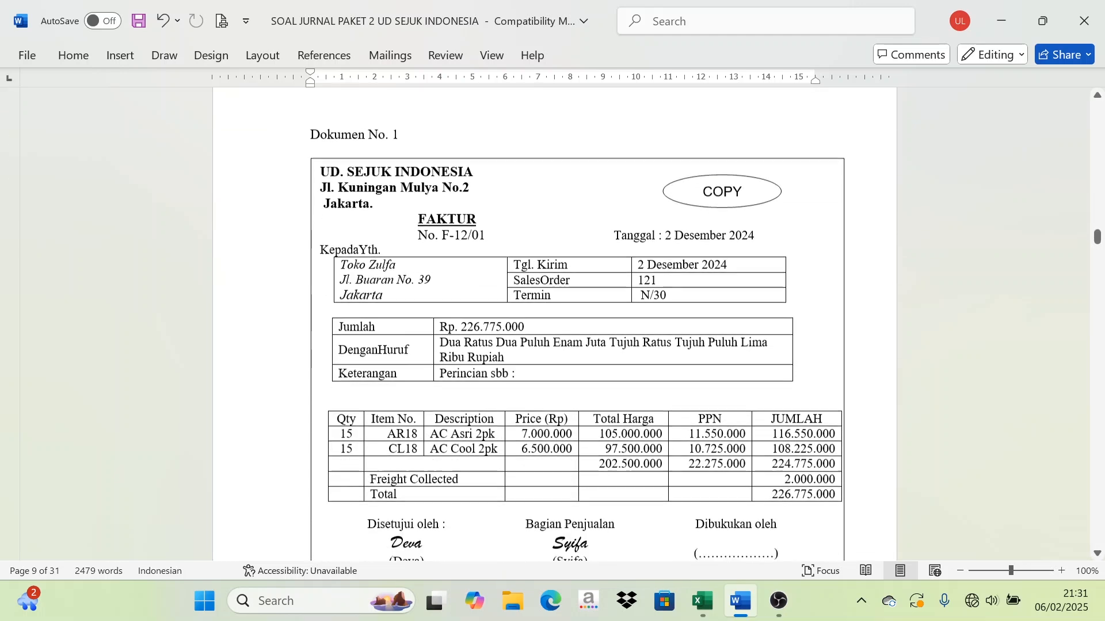
scroll(575, 352, up, 5)
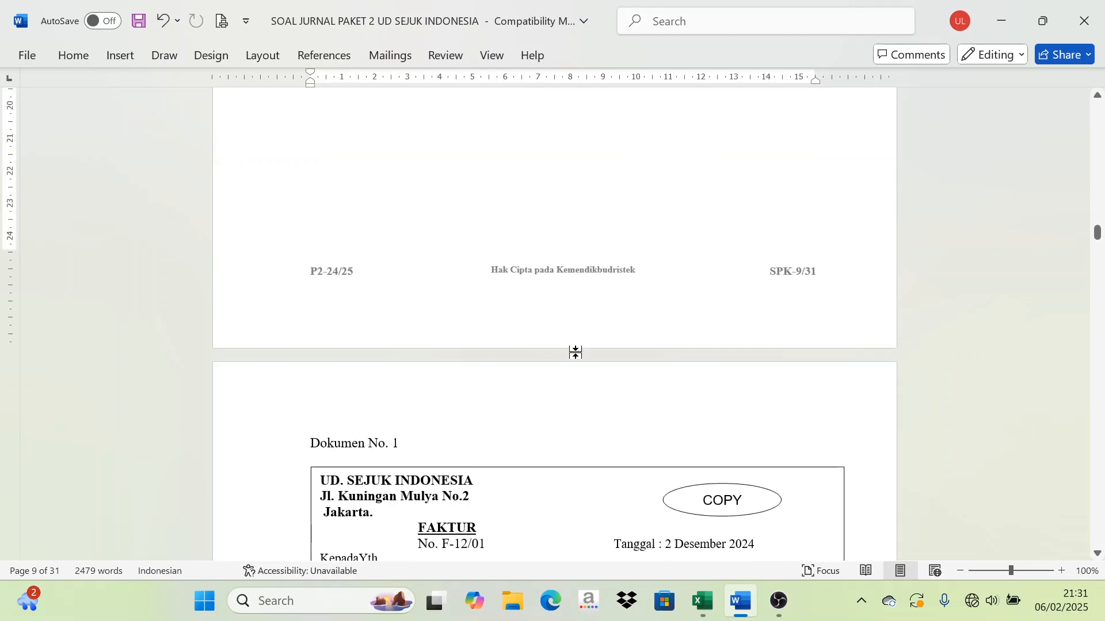
scroll(576, 352, up, 6)
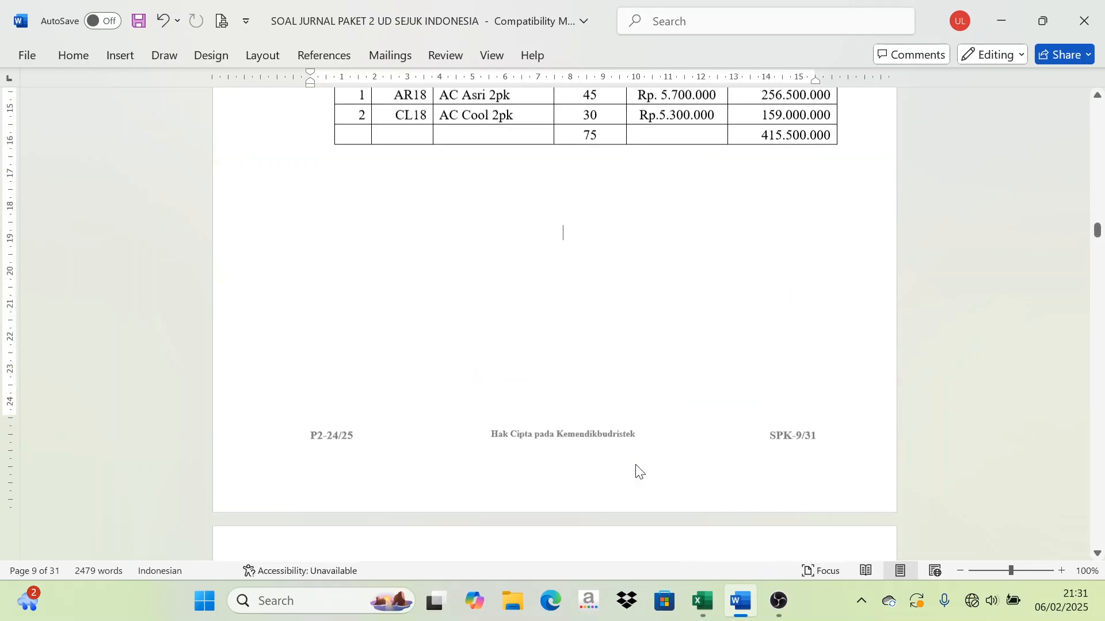
Step: Switch to the Excel workbook LEMBAR KERJA P2 UD. SEJUK INDONESIA and look through its trial balance, journals, inventory card and subsidiary ledgers
click(703, 606)
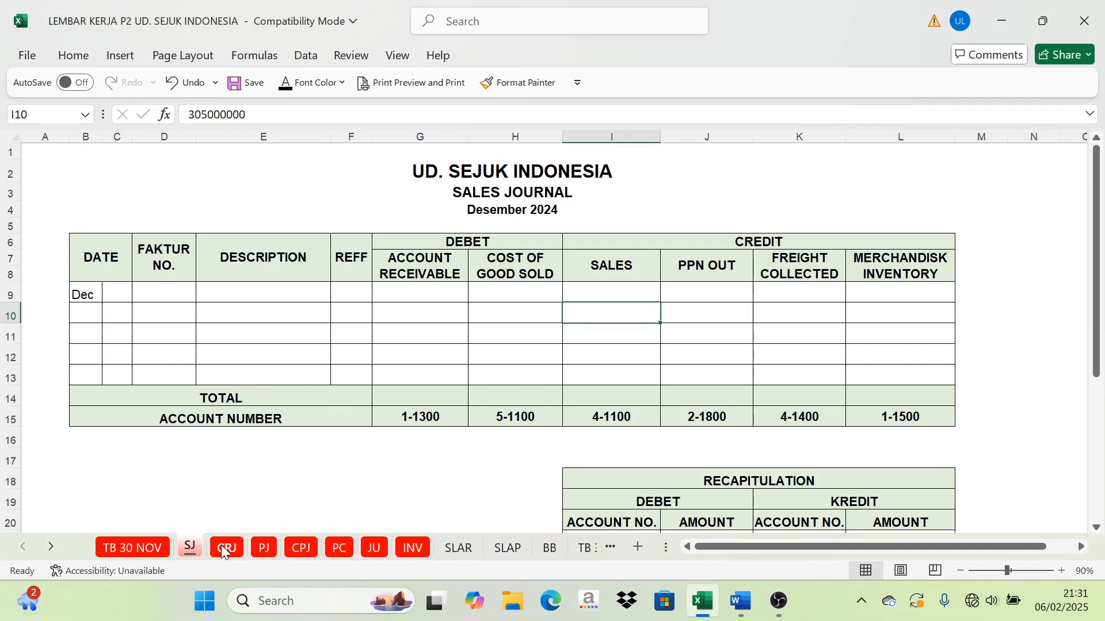
click(145, 558)
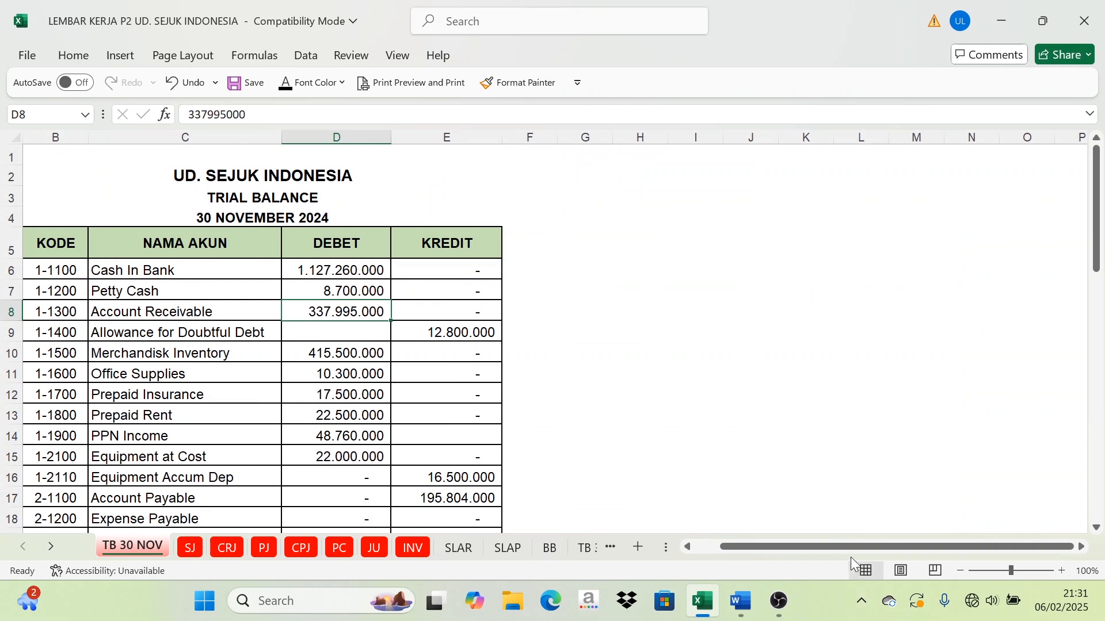
drag(851, 545, 825, 546)
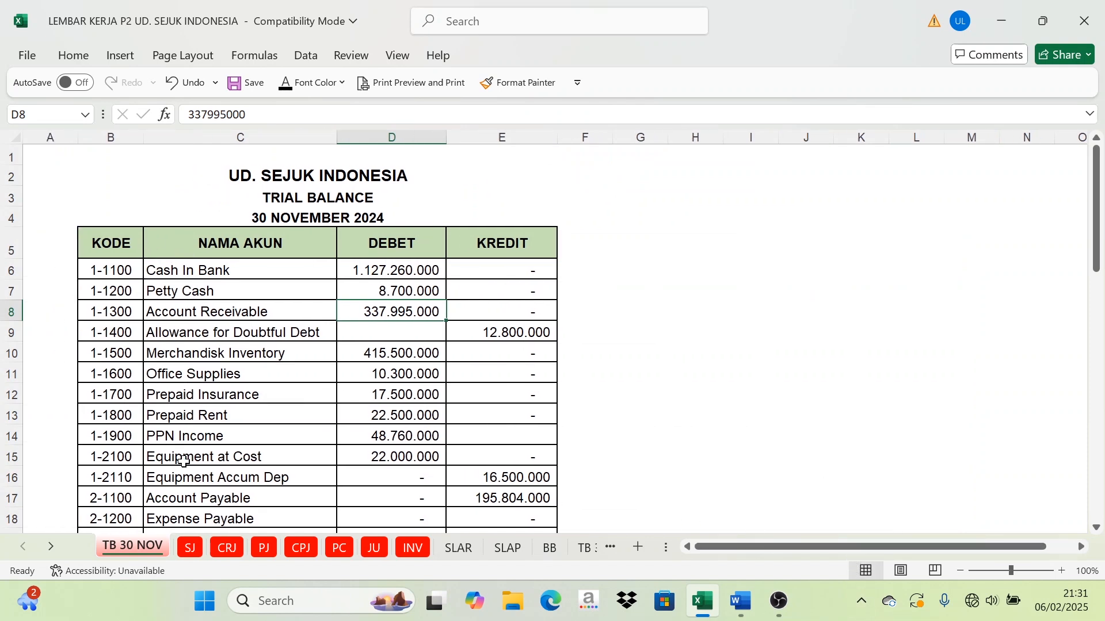
click(191, 552)
click(235, 552)
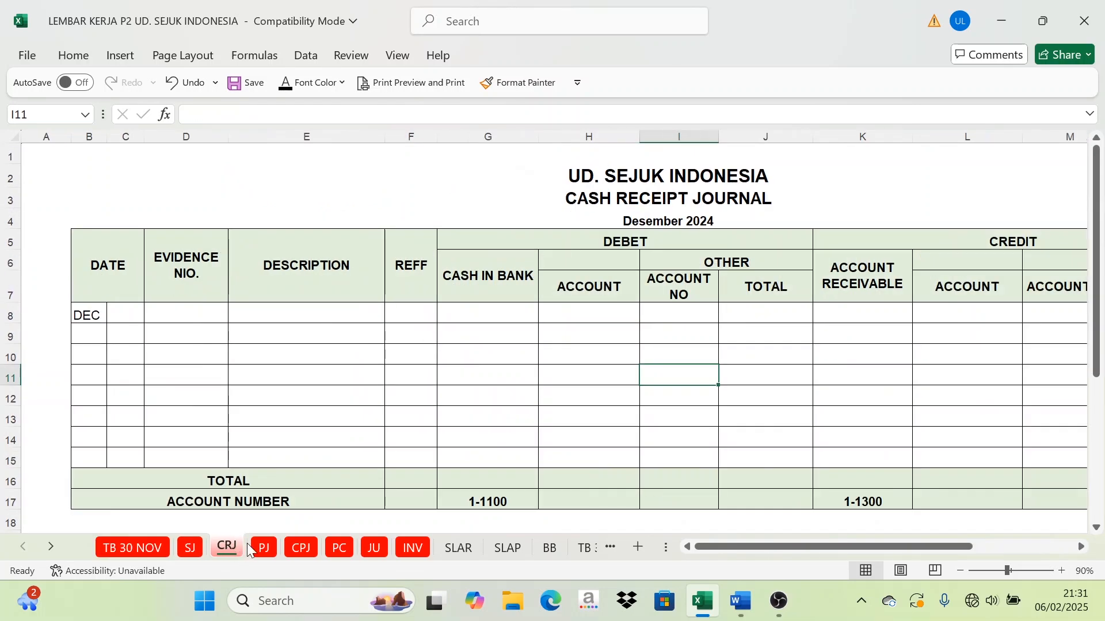
click(406, 551)
click(377, 550)
click(338, 549)
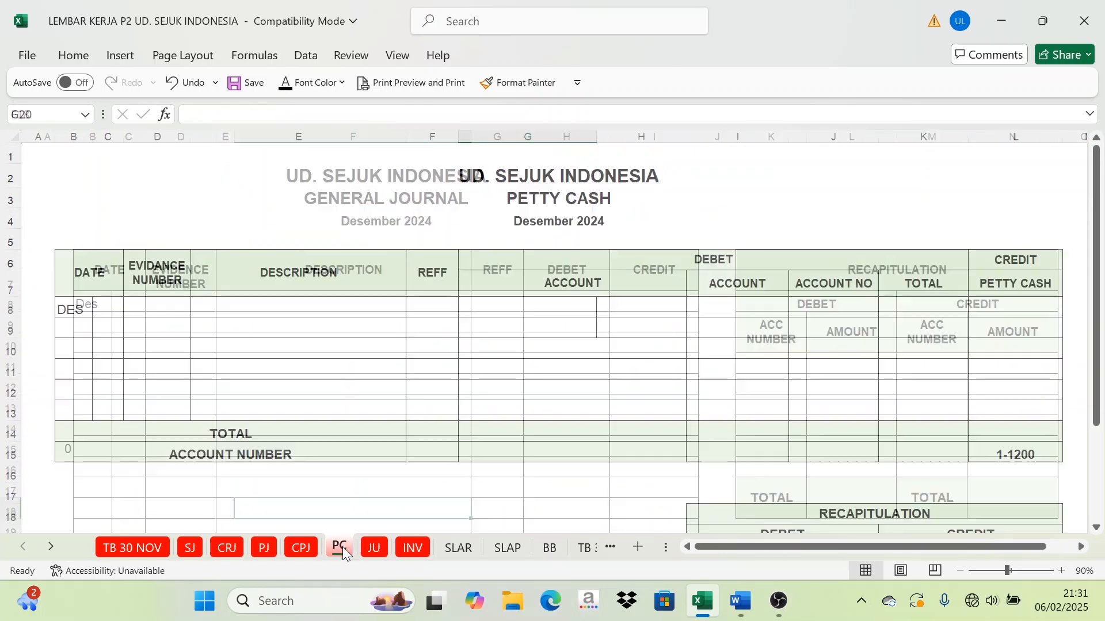
click(374, 552)
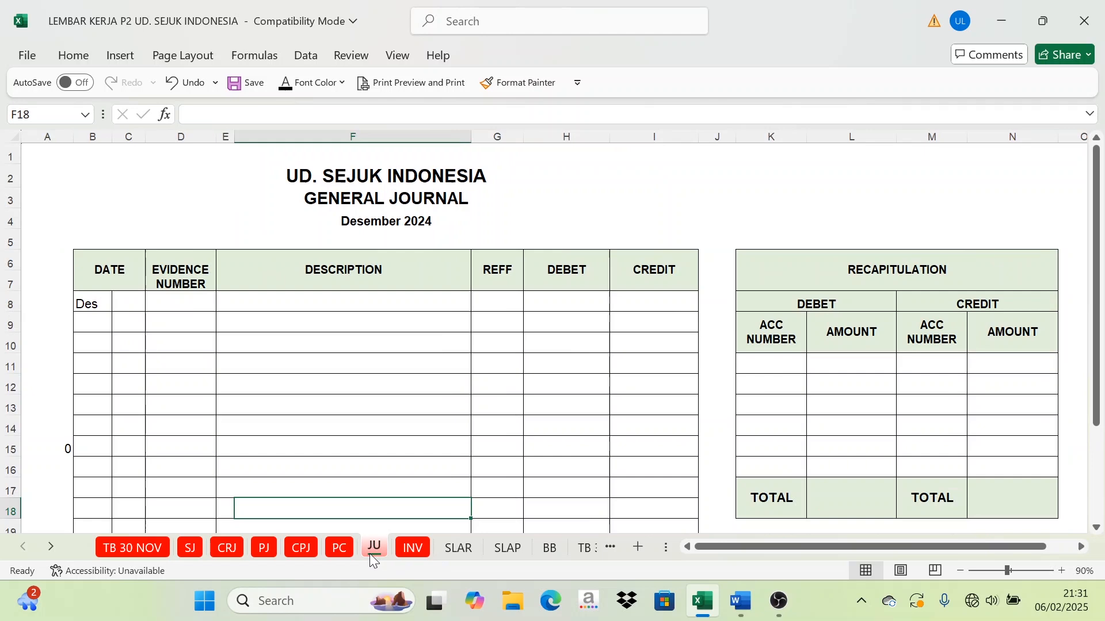
click(411, 554)
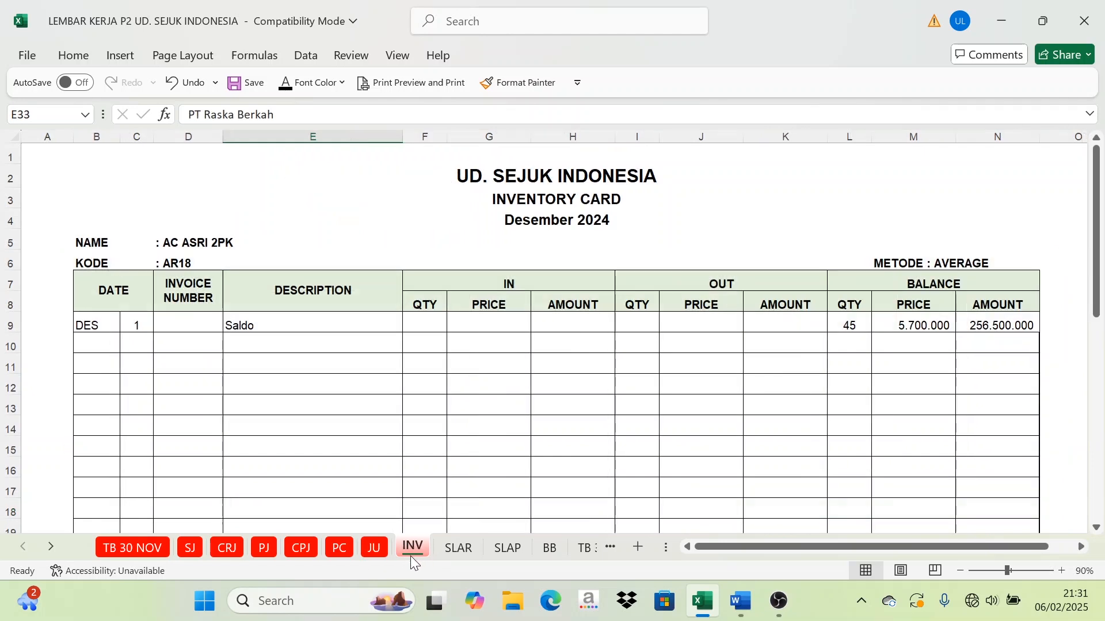
click(467, 548)
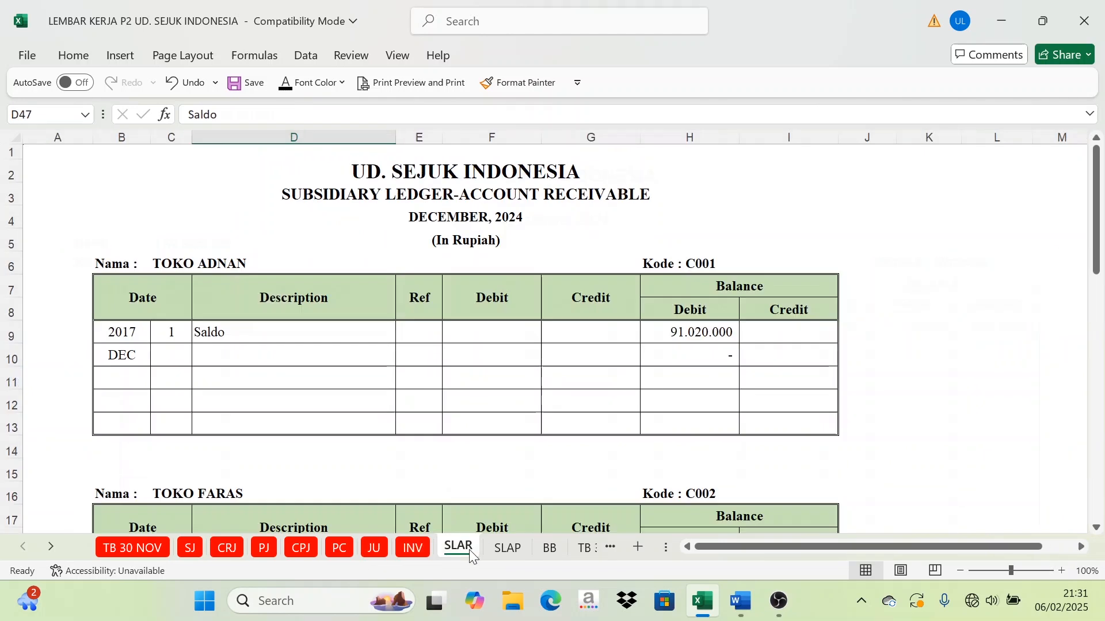
click(506, 549)
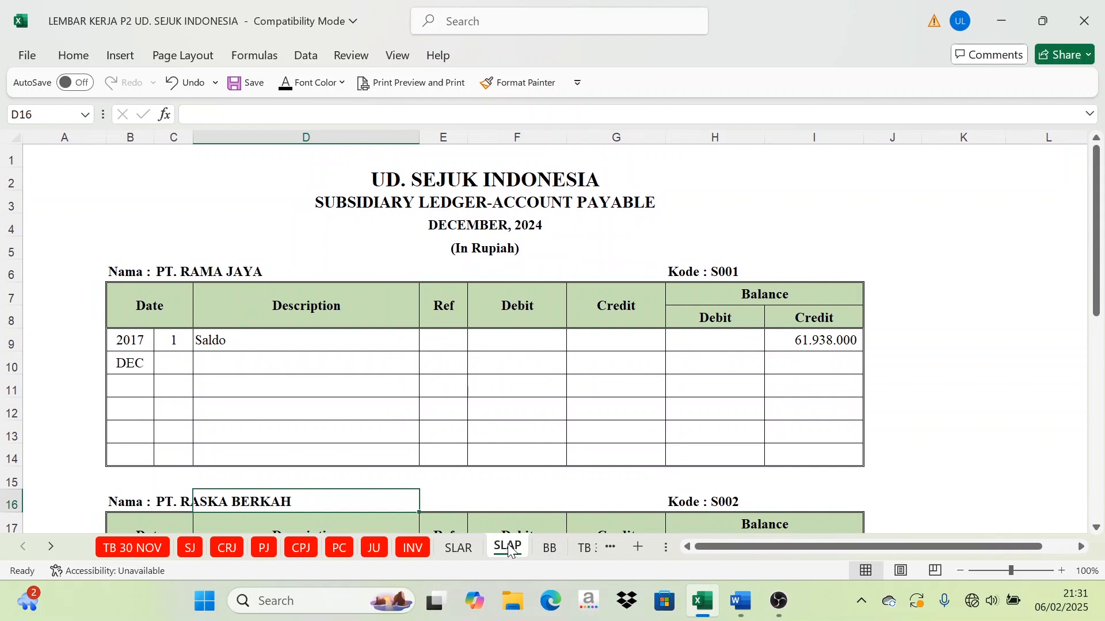
Step: Compare the layouts of the general journal, petty cash, sales journal, inventory card and the receivable and payable subsidiary ledgers
click(456, 549)
click(414, 547)
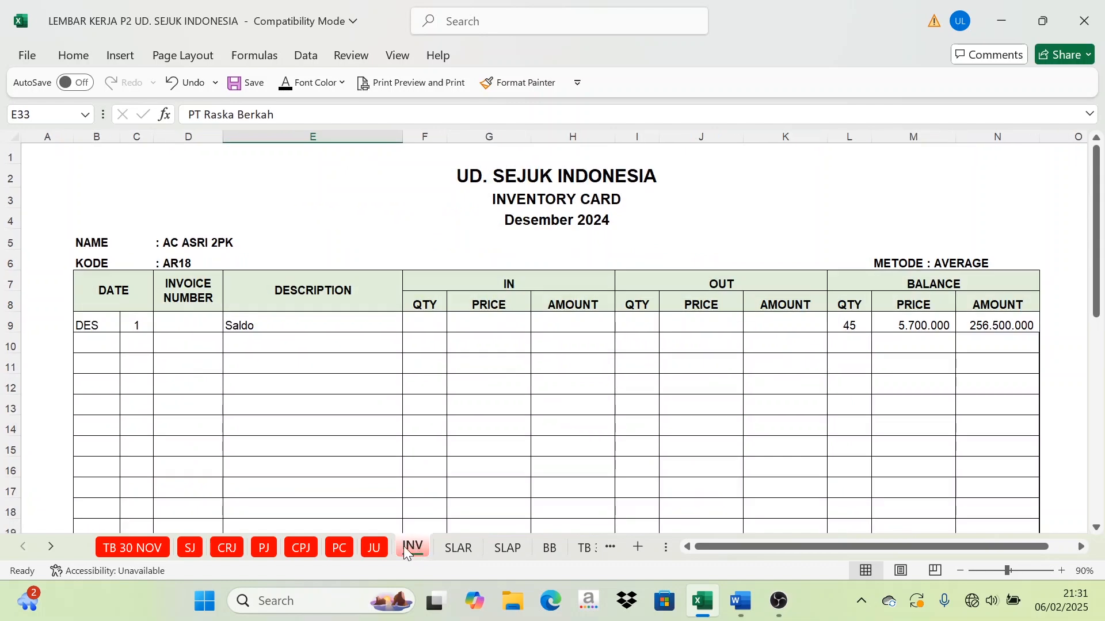
click(375, 548)
click(342, 549)
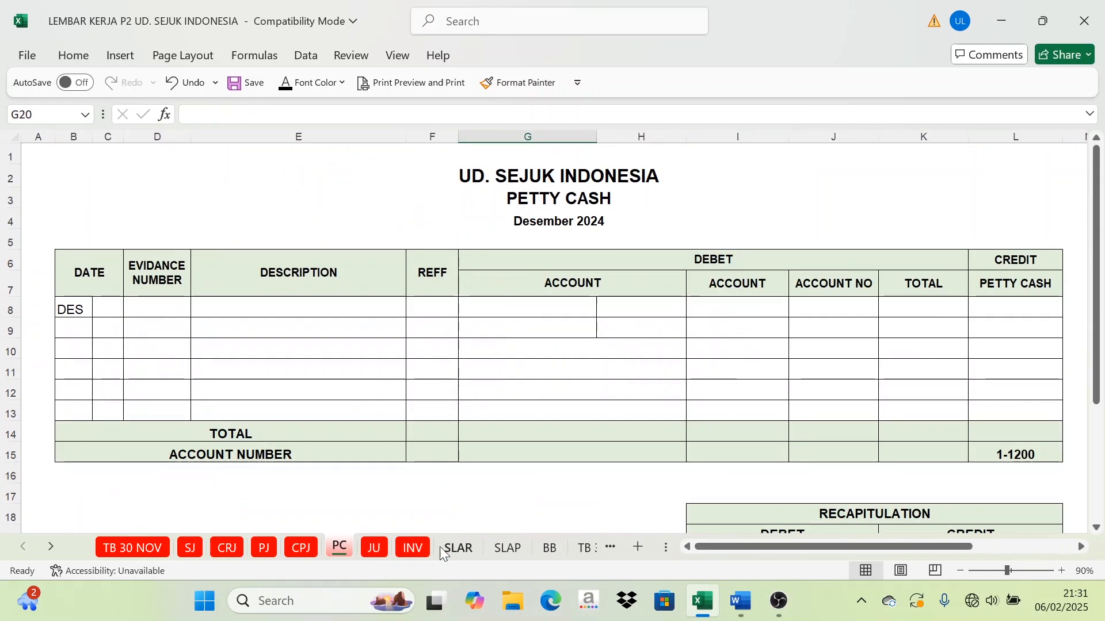
click(469, 554)
click(403, 549)
click(379, 550)
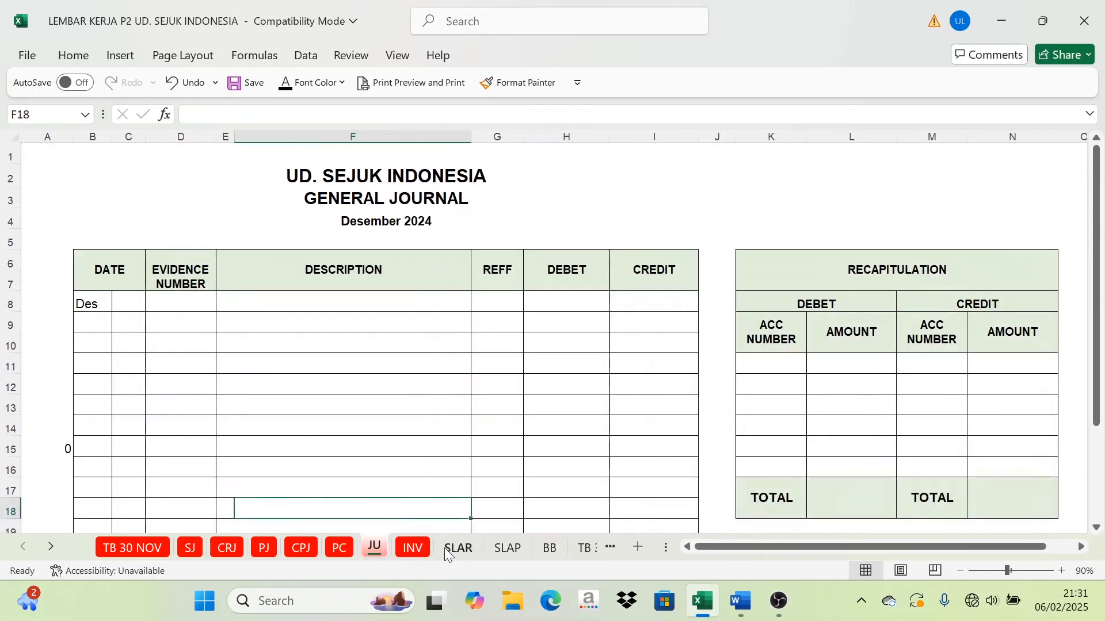
click(458, 548)
click(193, 549)
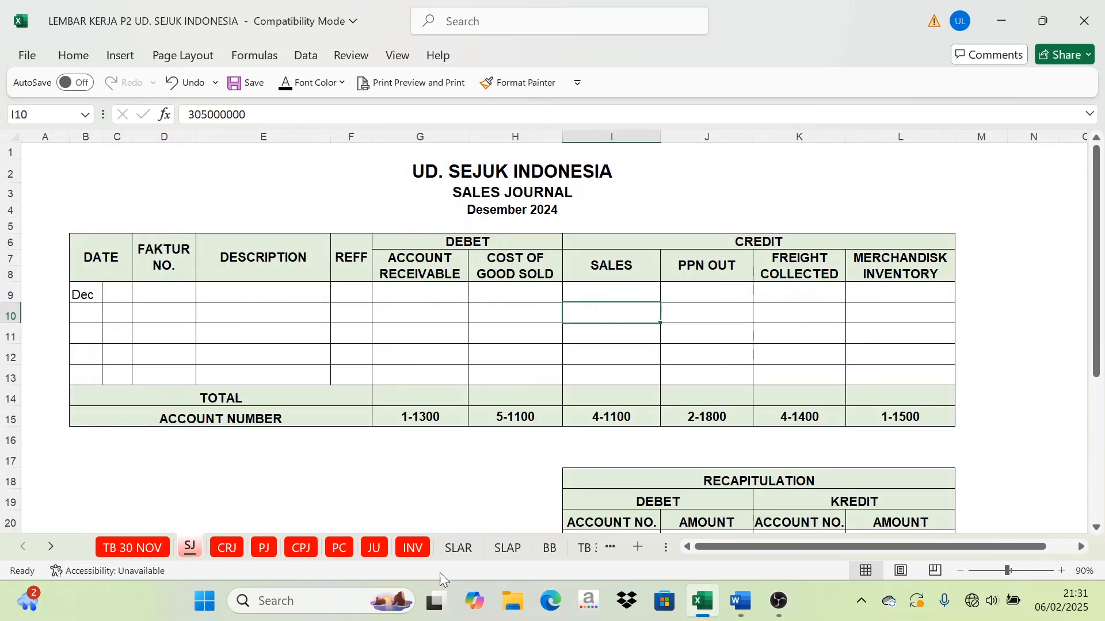
click(502, 552)
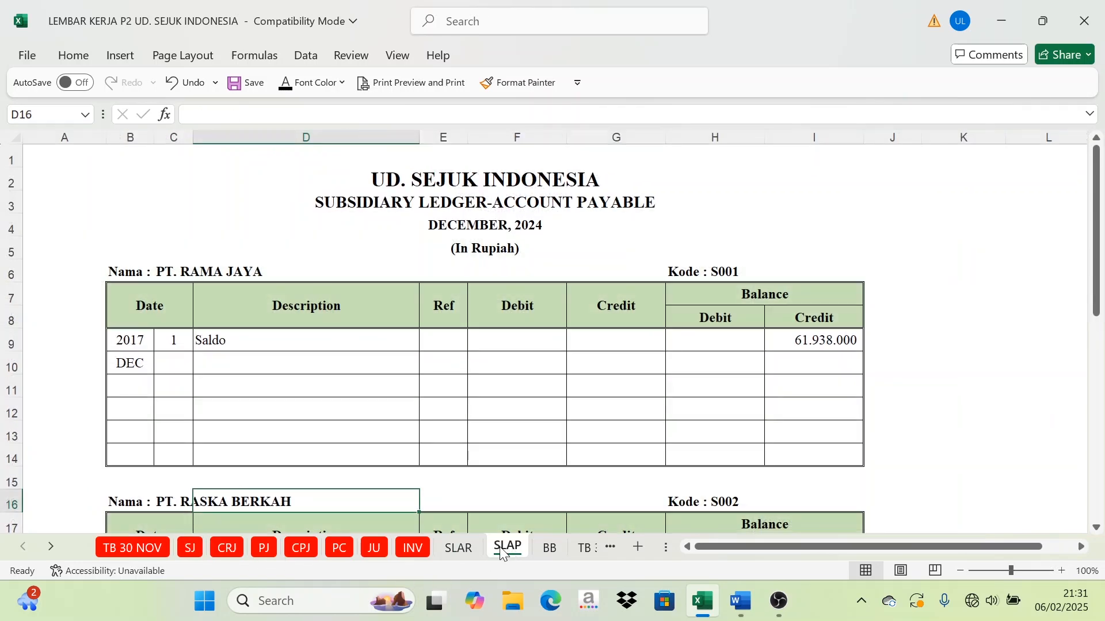
click(459, 549)
click(415, 549)
click(376, 549)
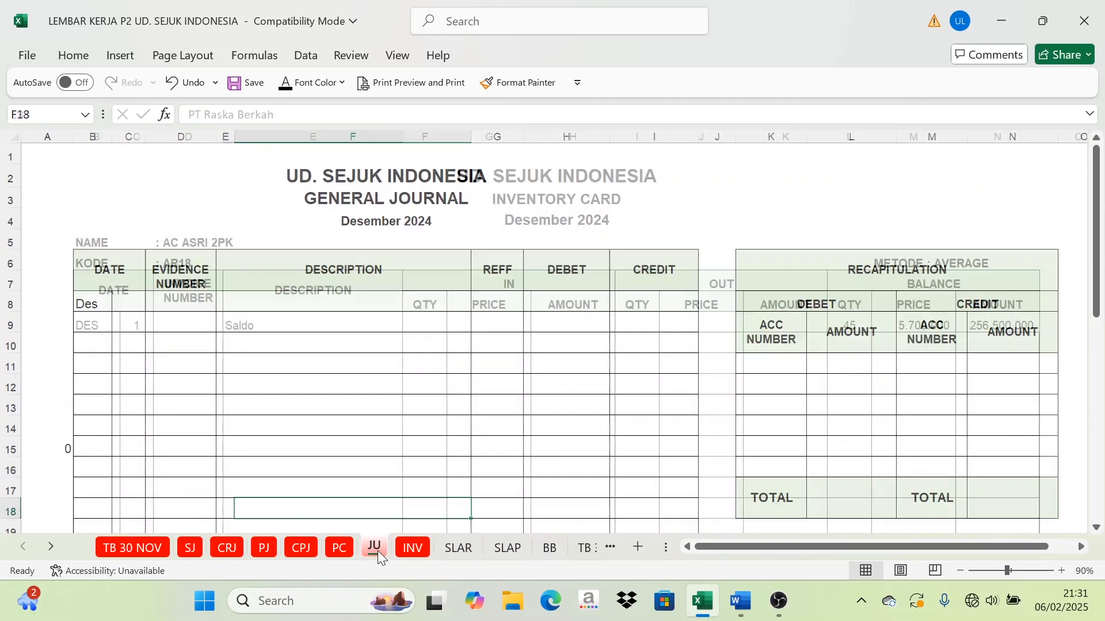
click(506, 550)
click(462, 549)
click(403, 547)
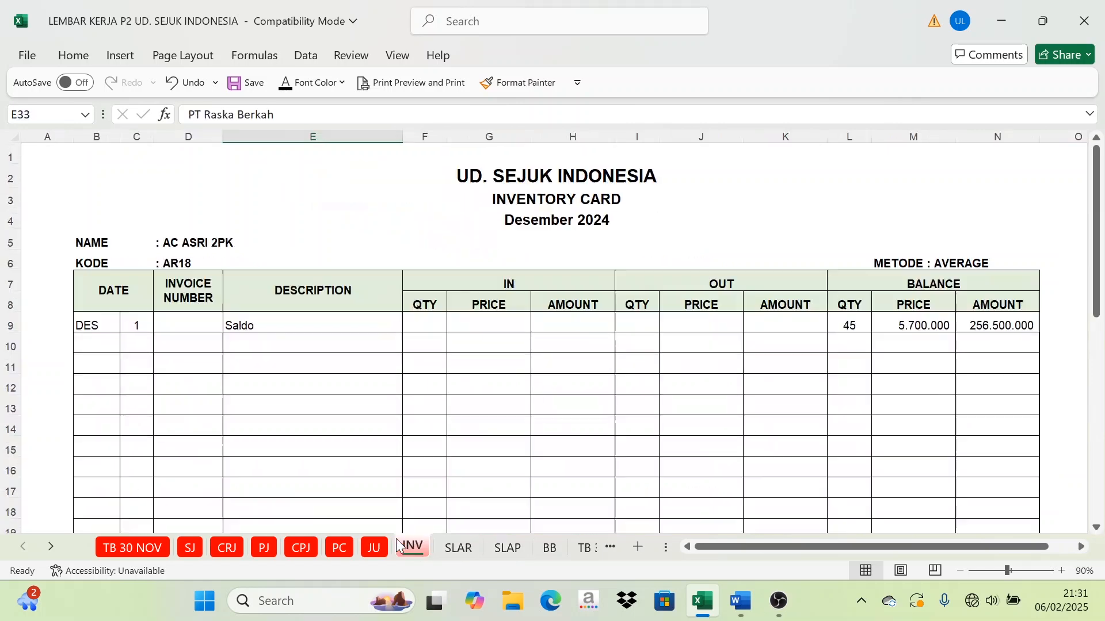
Step: Recheck the sheets from the sales journal to the receivable ledger and examine the supplier accounts in the payable subsidiary ledger
click(194, 550)
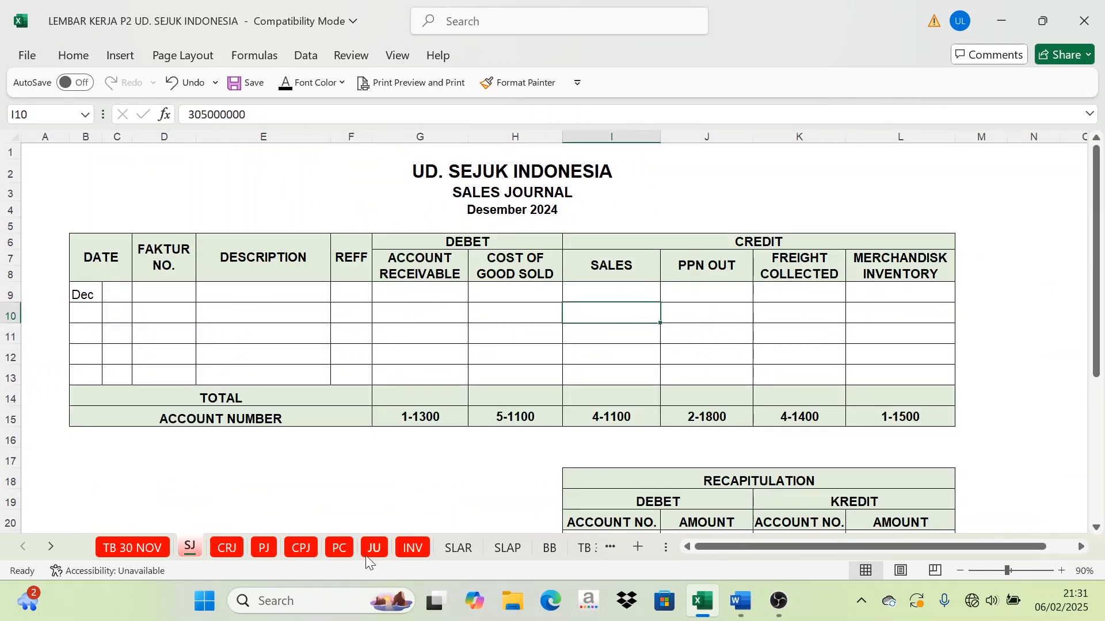
click(375, 551)
click(411, 549)
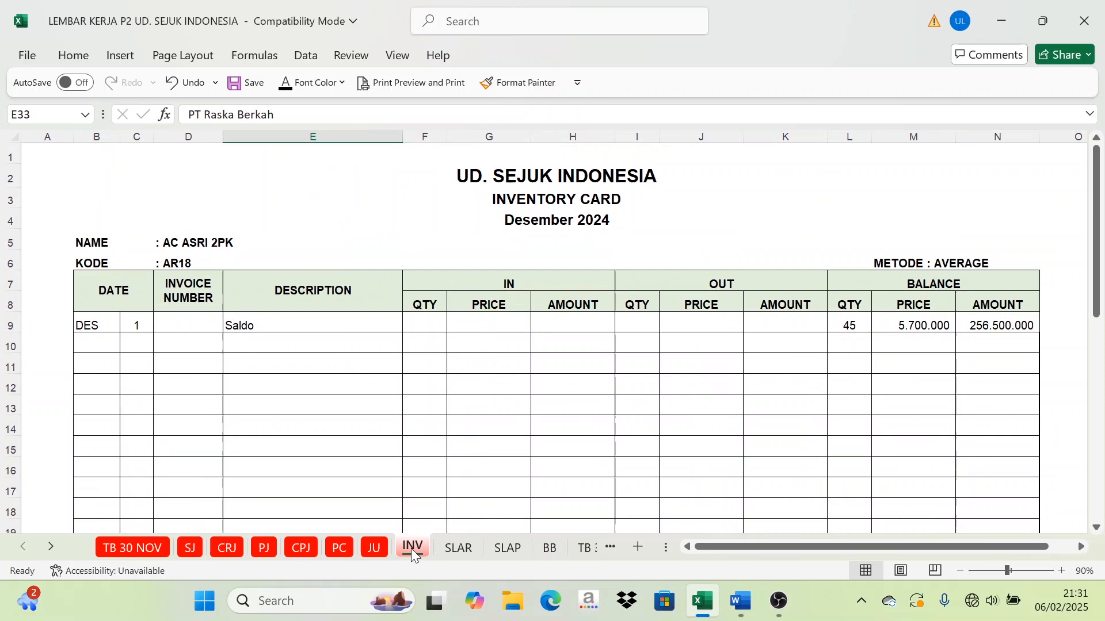
click(459, 551)
click(496, 550)
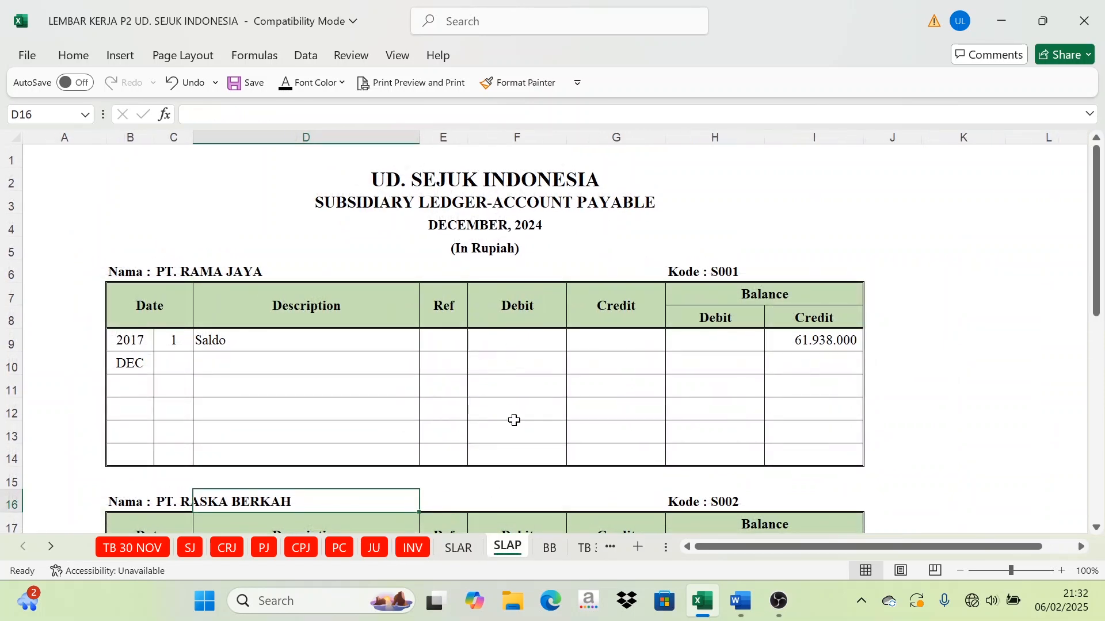
scroll(504, 426, down, 5)
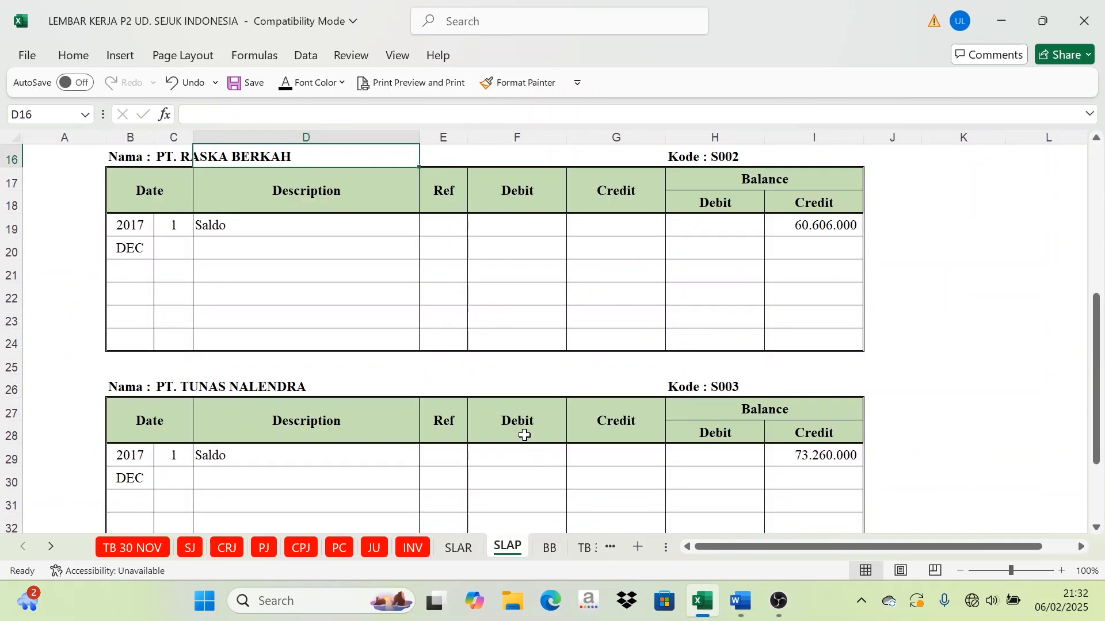
scroll(541, 472, up, 5)
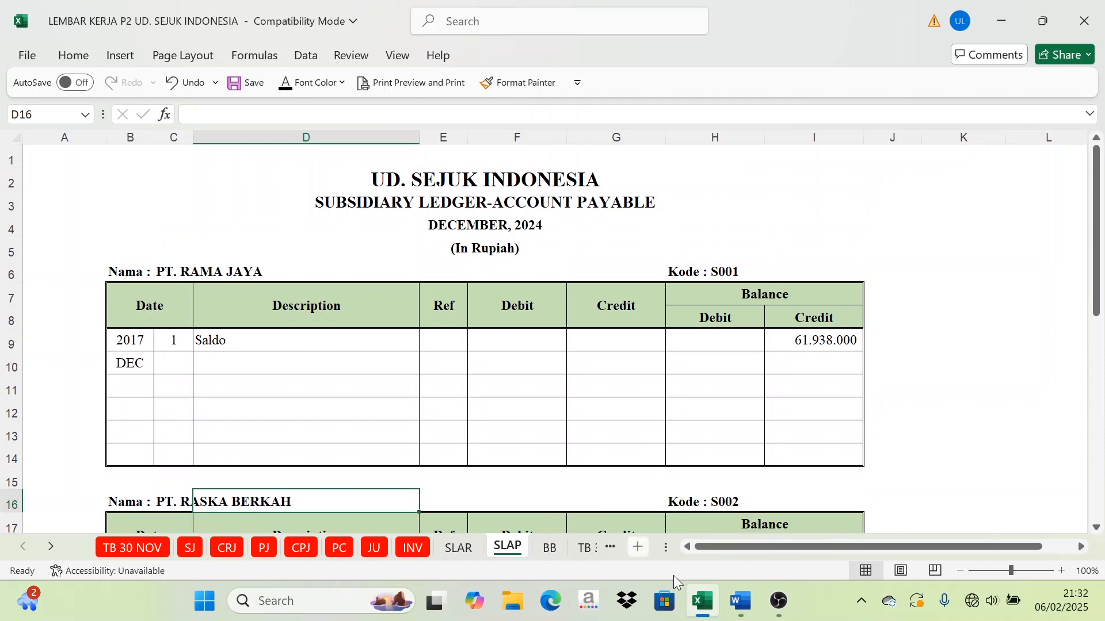
Step: Switch back to the Word exam document and review the customer list and receivable balances, selecting the four customers' JUMLAH amounts
click(740, 601)
scroll(589, 402, down, 8)
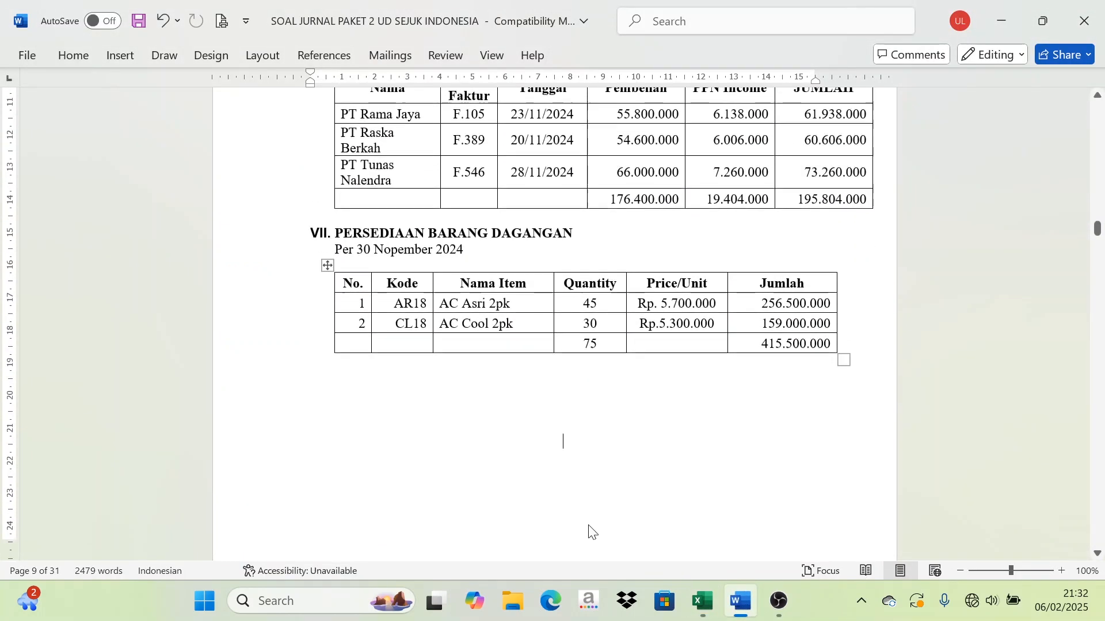
scroll(562, 103, up, 10)
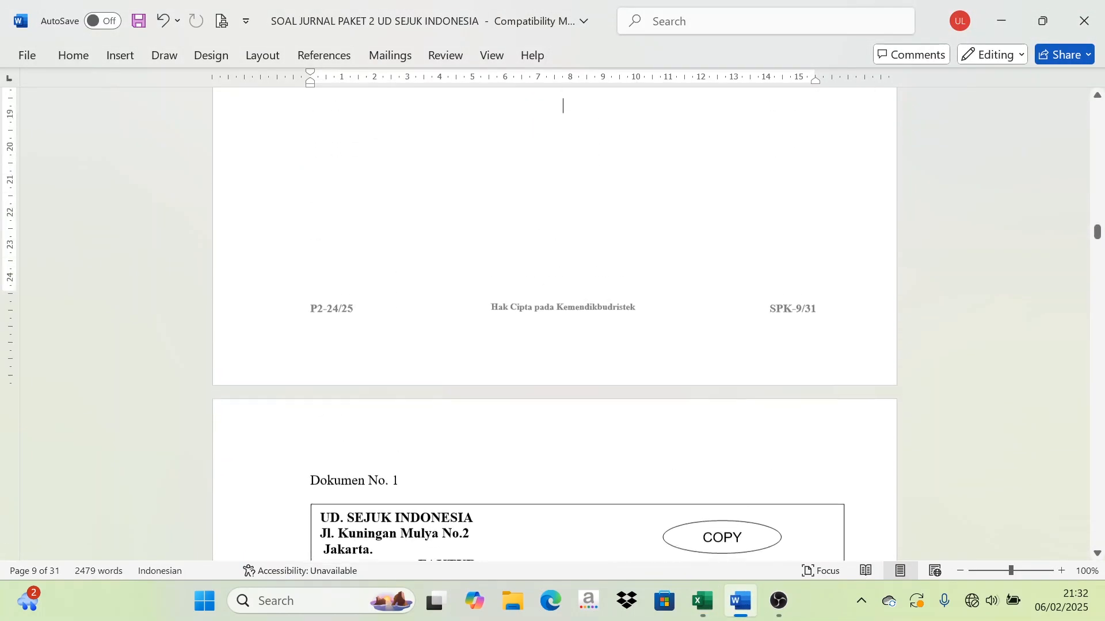
scroll(602, 523, up, 6)
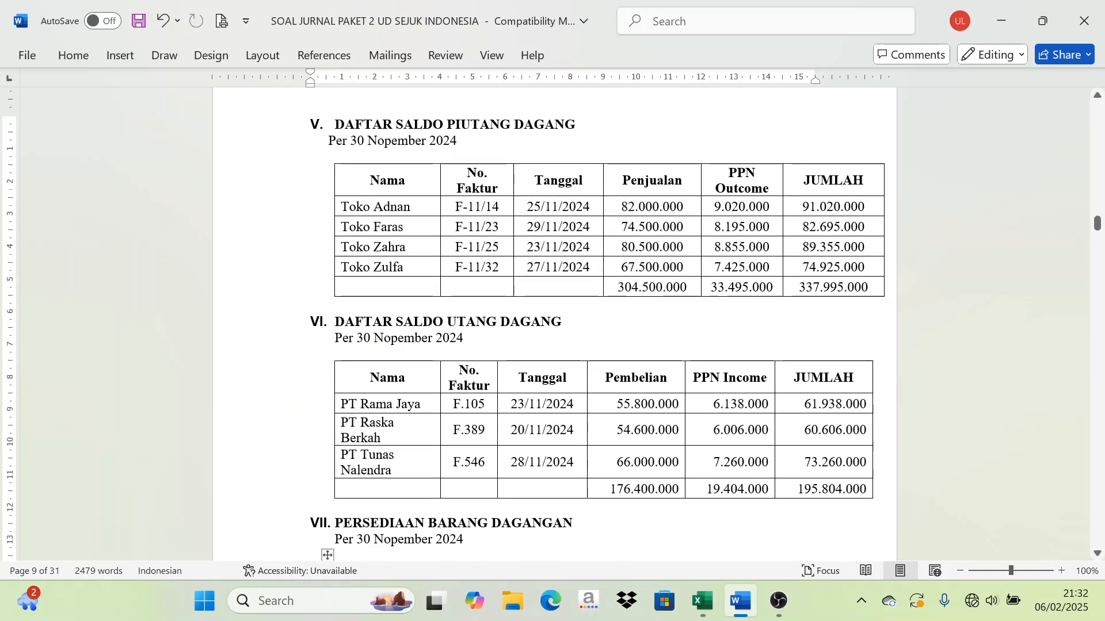
scroll(564, 506, up, 8)
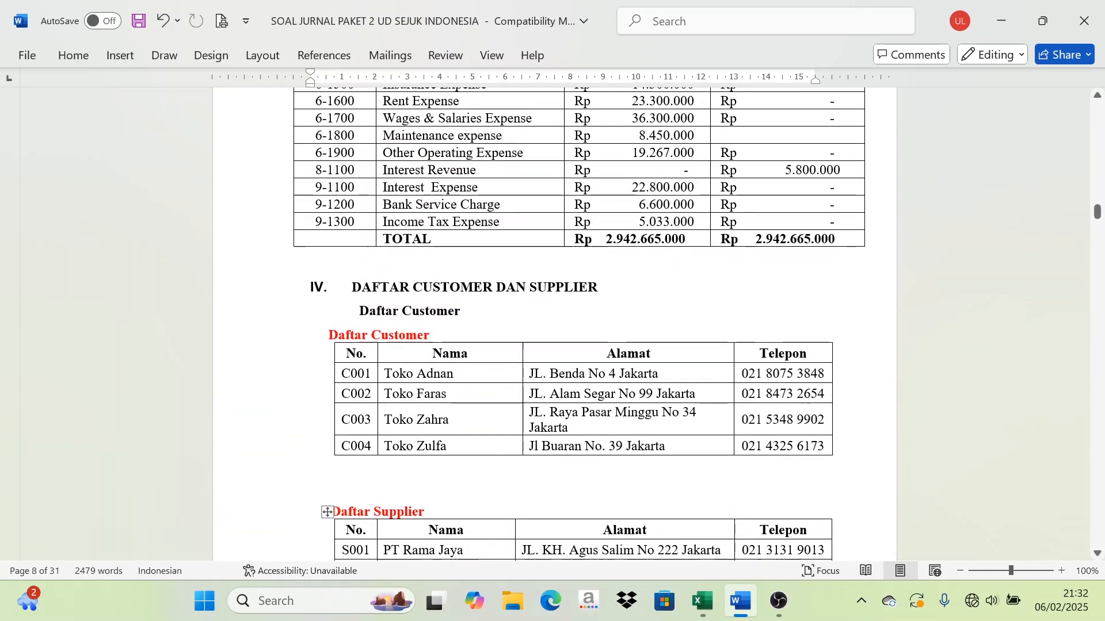
scroll(500, 473, down, 6)
scroll(501, 473, down, 5)
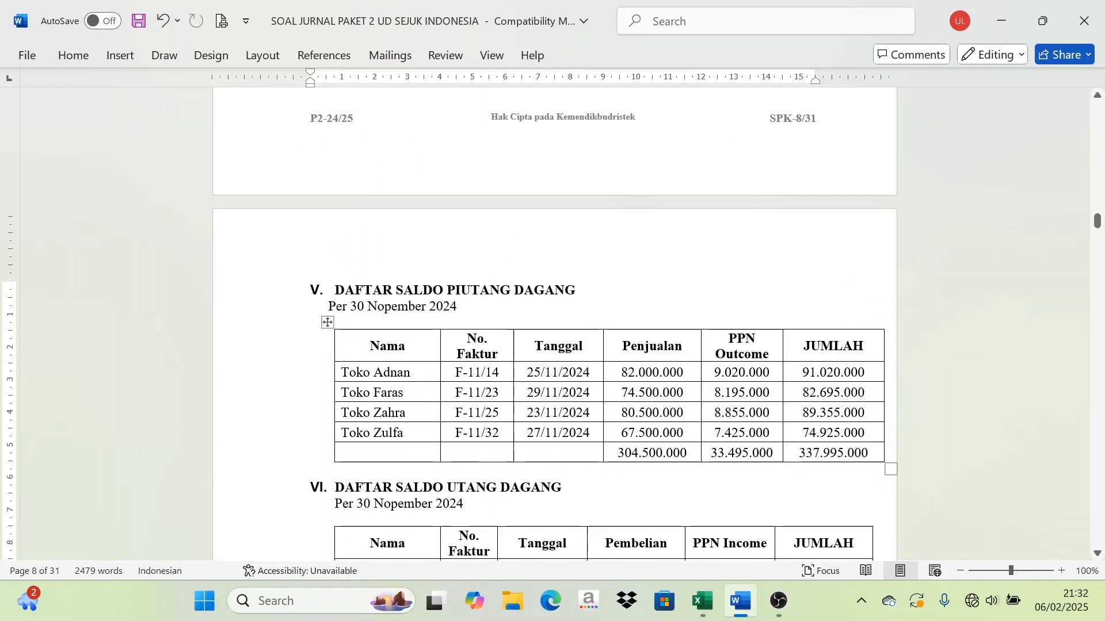
drag(821, 373, 832, 432)
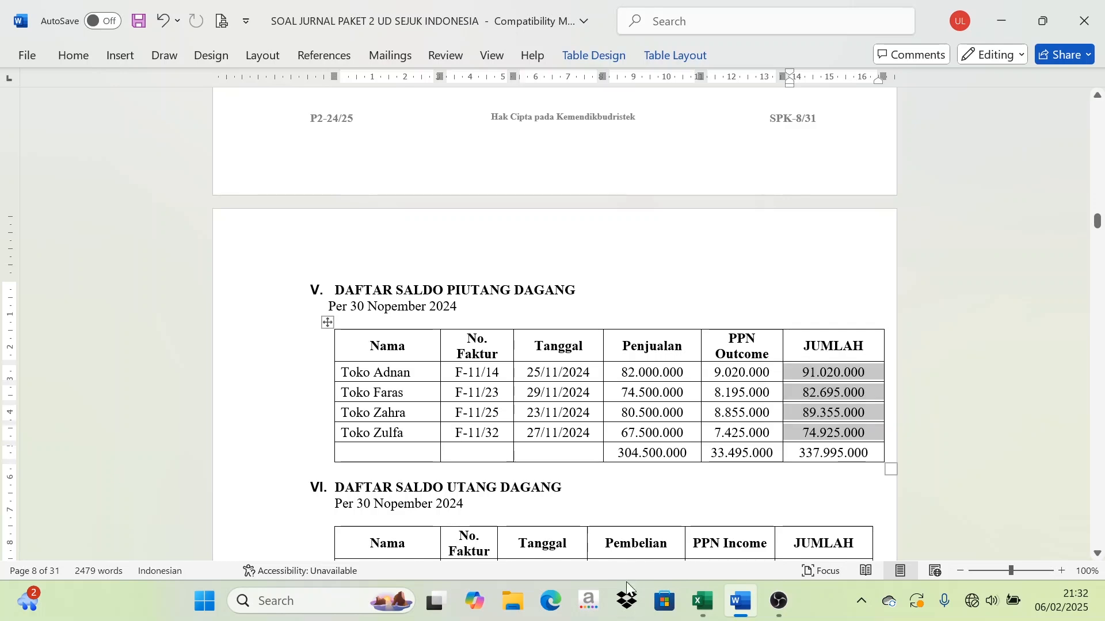
Step: Open the SLAR sheet in Excel and compare Toko Adnan's opening balance with its JUMLAH amount in the Word receivables list
click(703, 602)
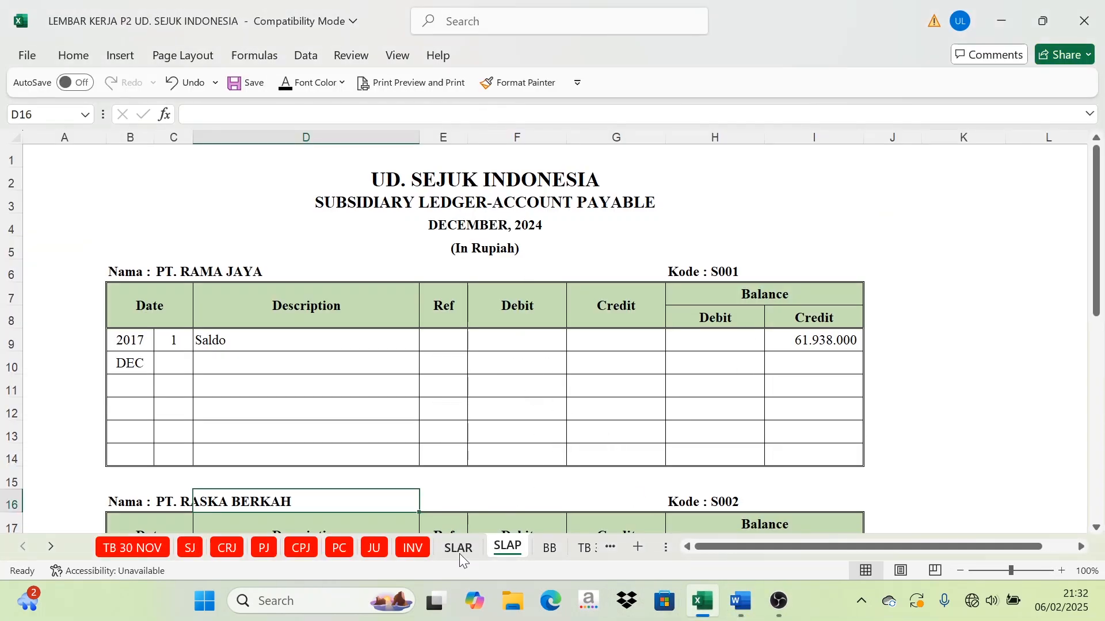
click(459, 549)
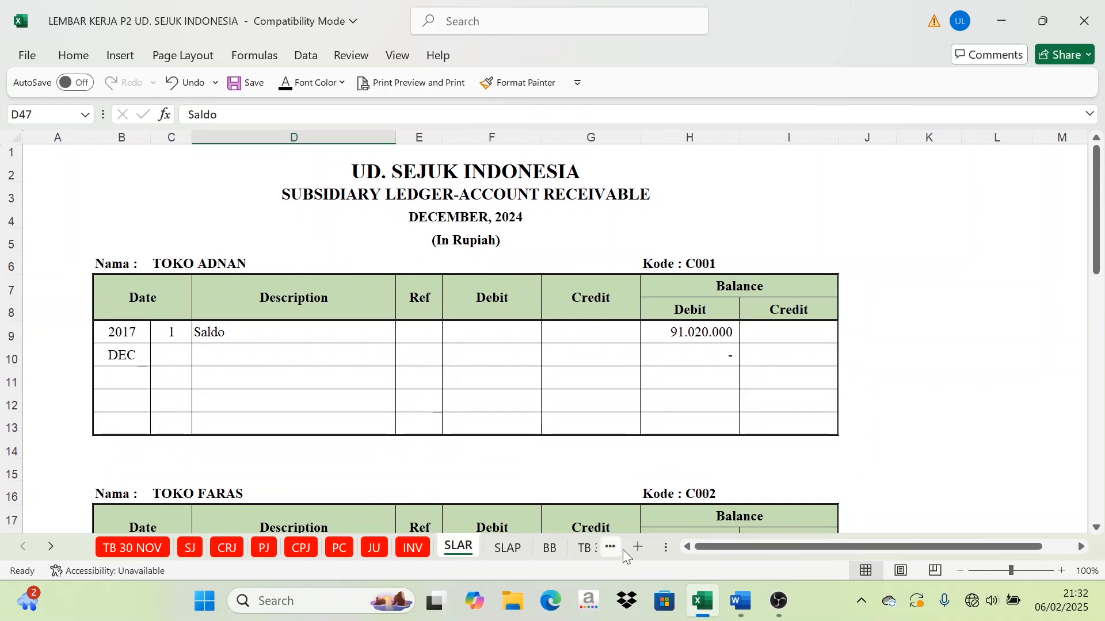
click(740, 601)
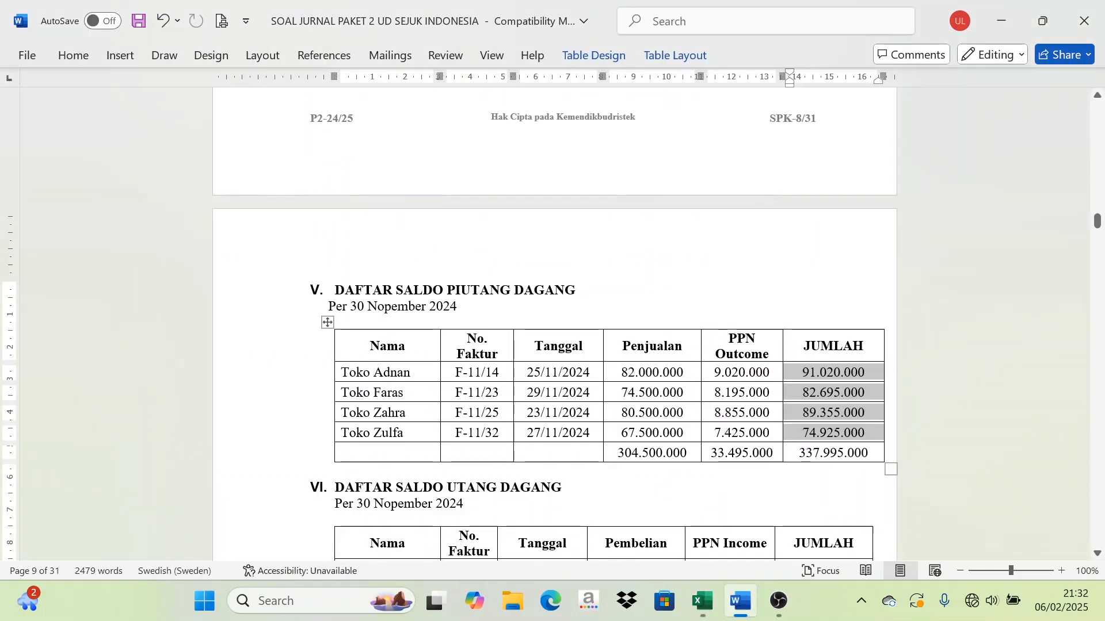
click(796, 380)
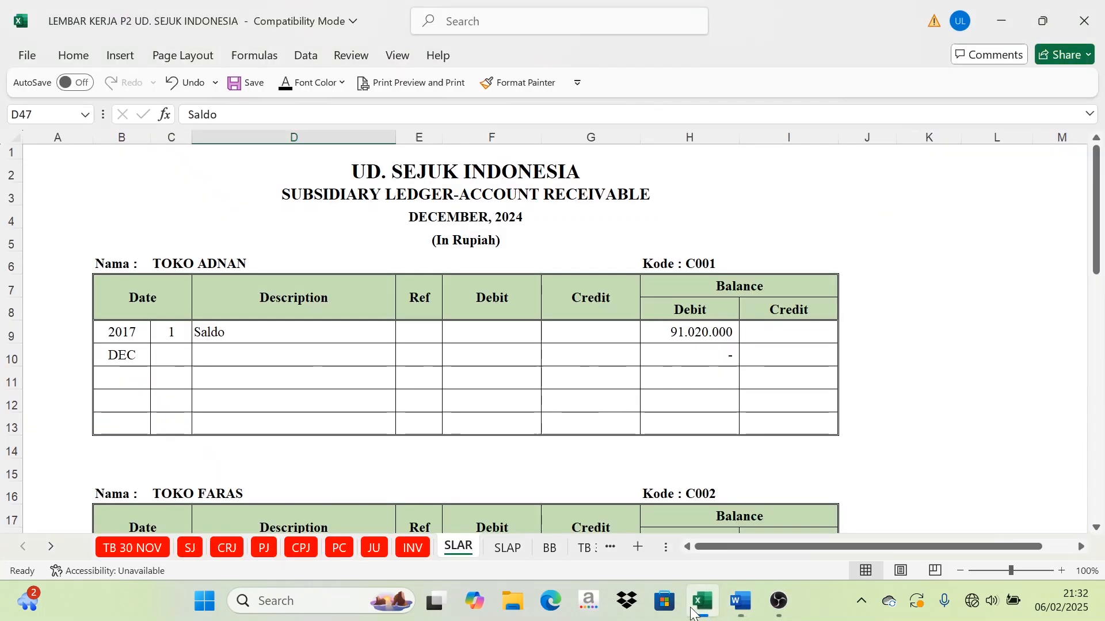
click(703, 601)
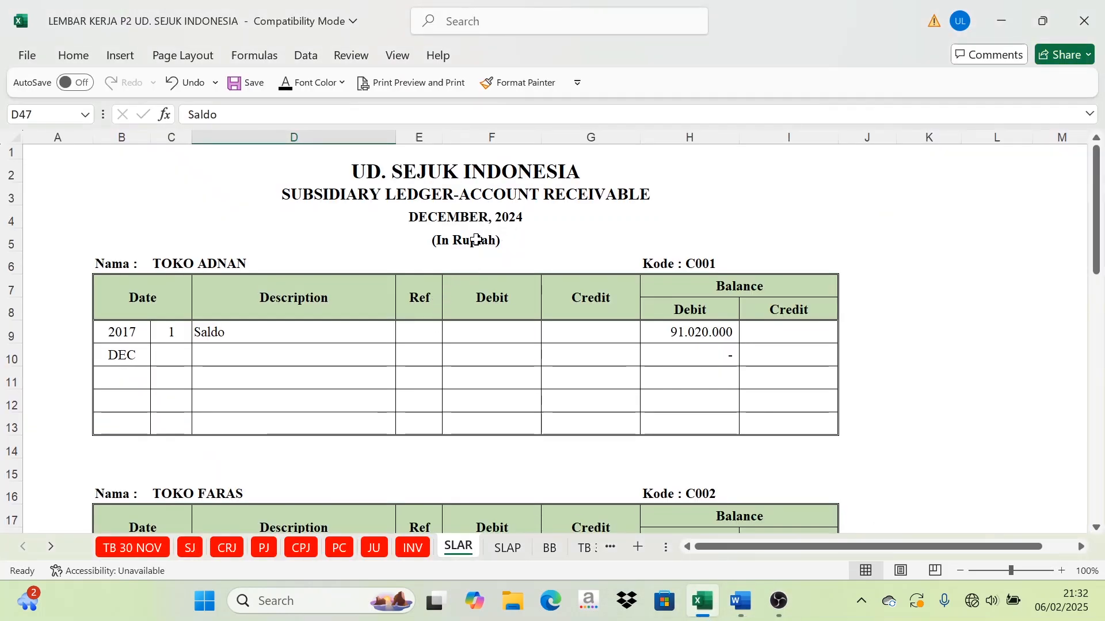
click(183, 269)
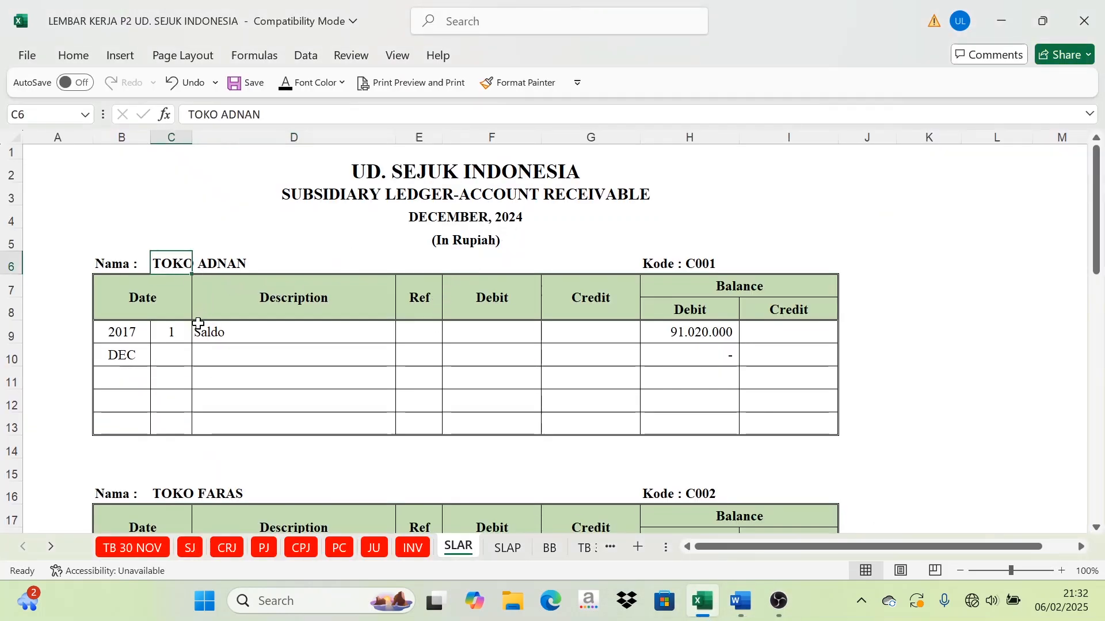
click(165, 334)
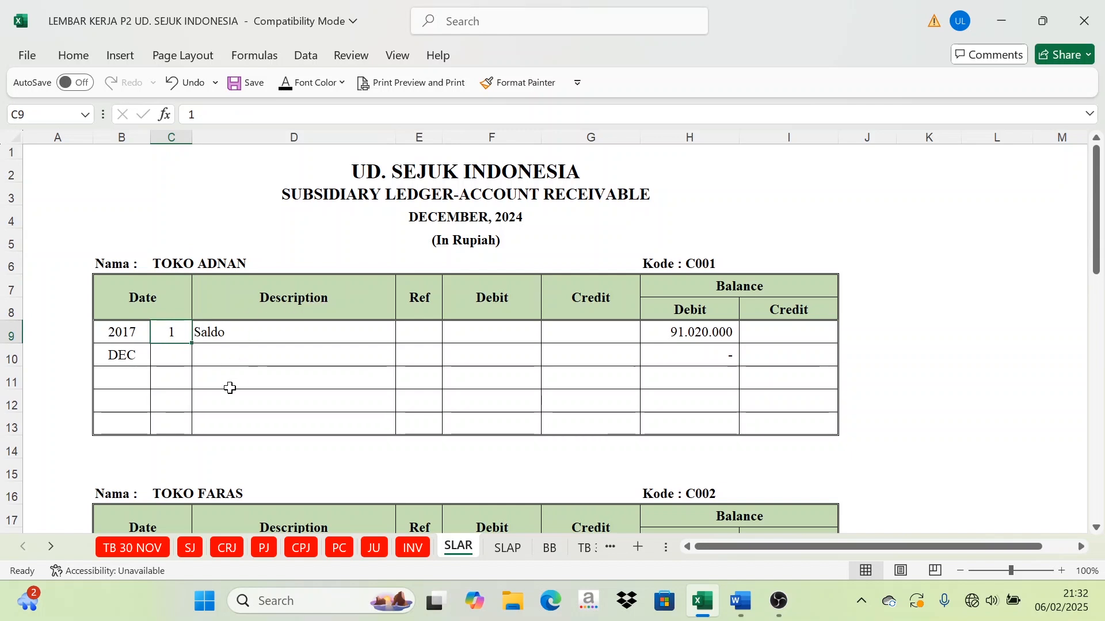
click(253, 335)
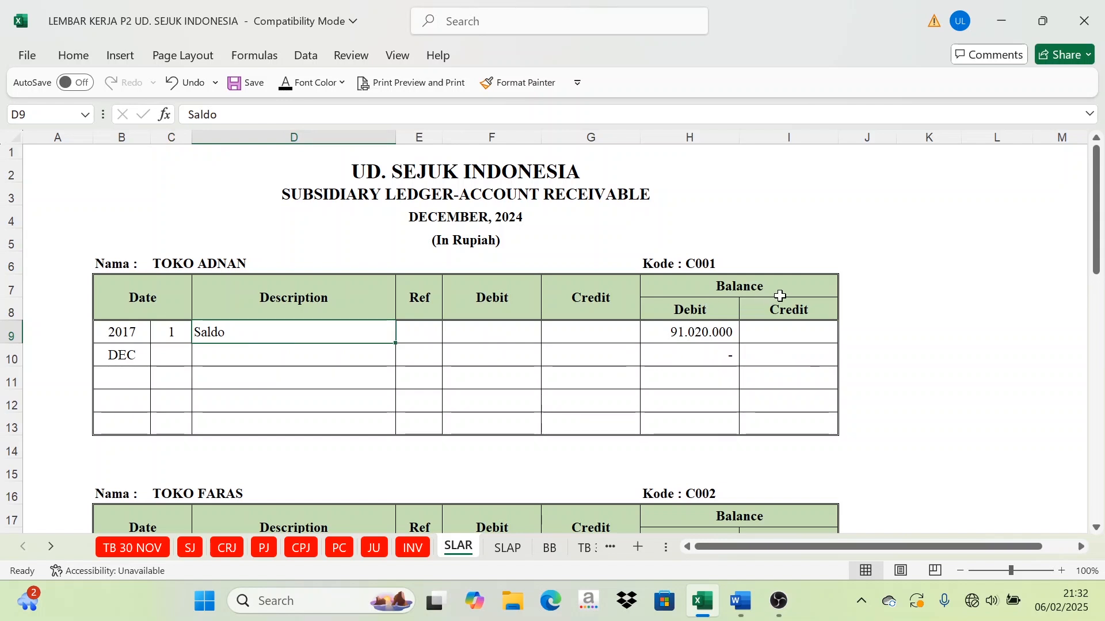
click(733, 286)
click(717, 329)
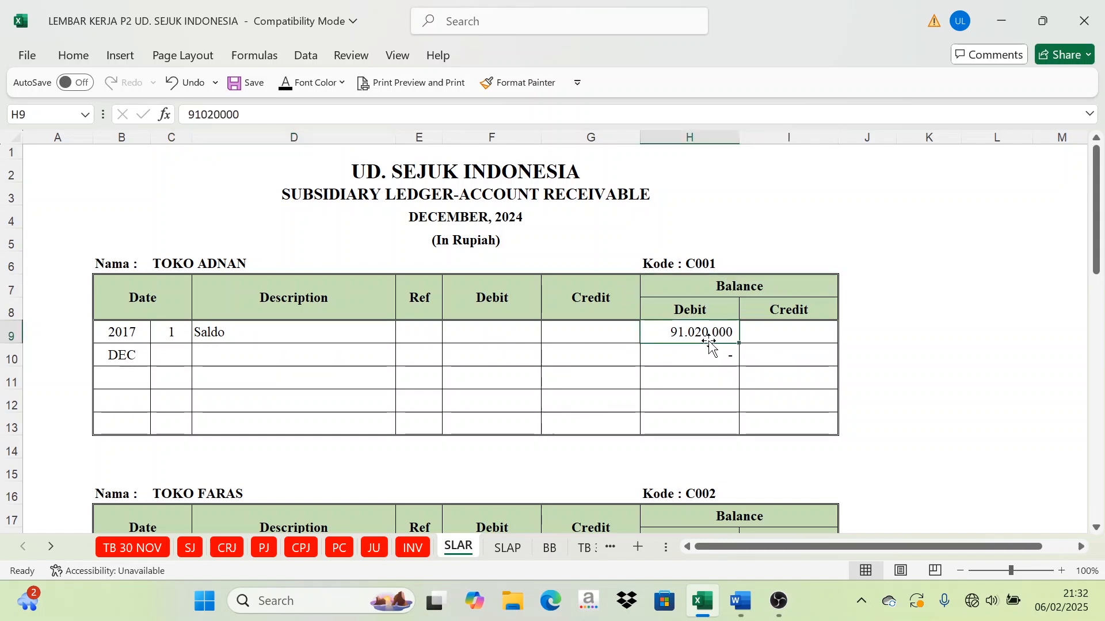
scroll(368, 364, down, 2)
scroll(368, 363, down, 2)
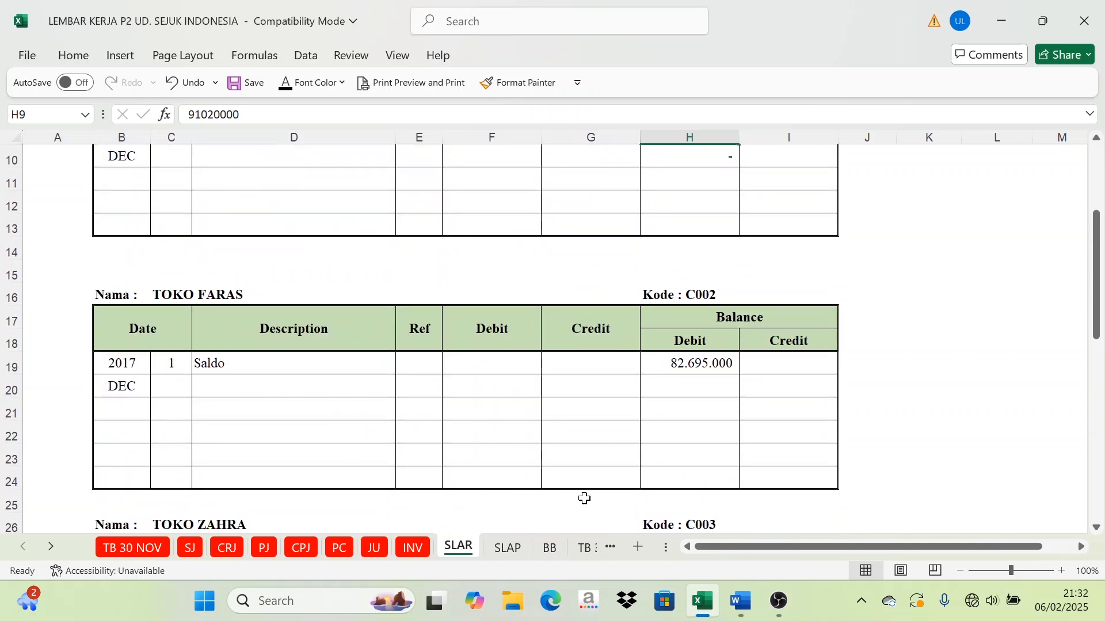
Step: Switch to the Word exam document and review the JUMLAH amounts of Toko Faras, Toko Zahra and Toko Zulfa
click(740, 602)
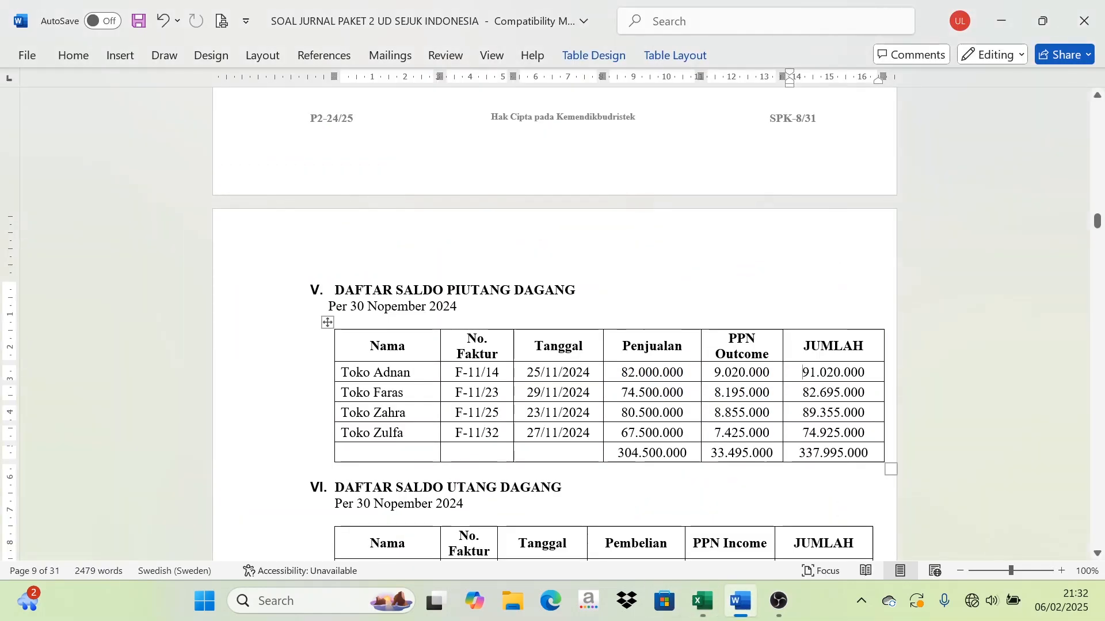
drag(803, 393, 840, 394)
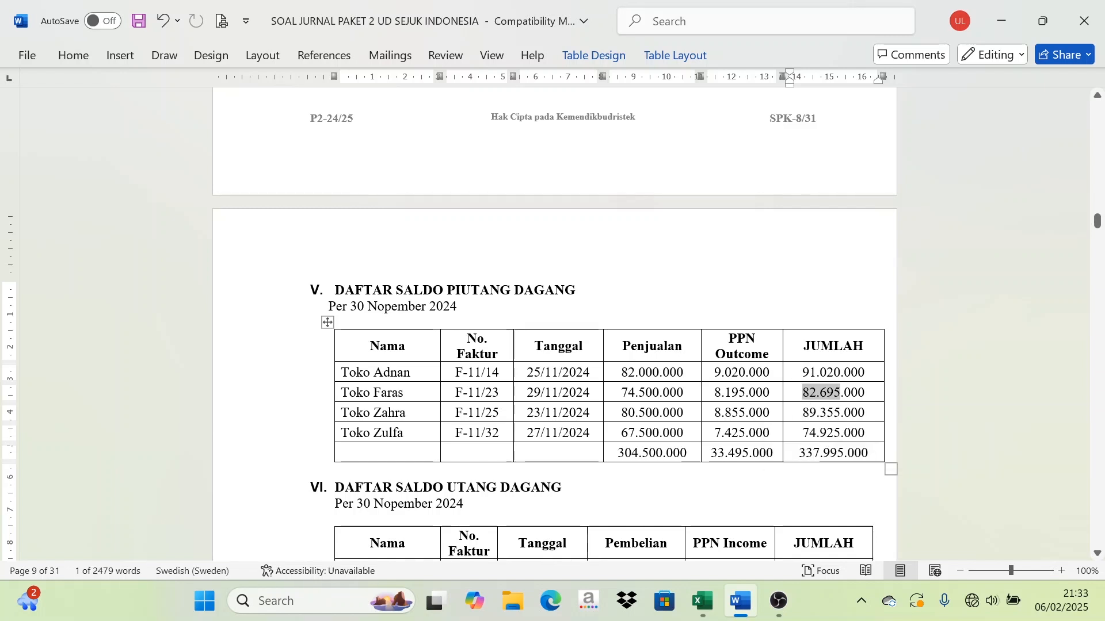
click(841, 413)
drag(803, 432, 841, 432)
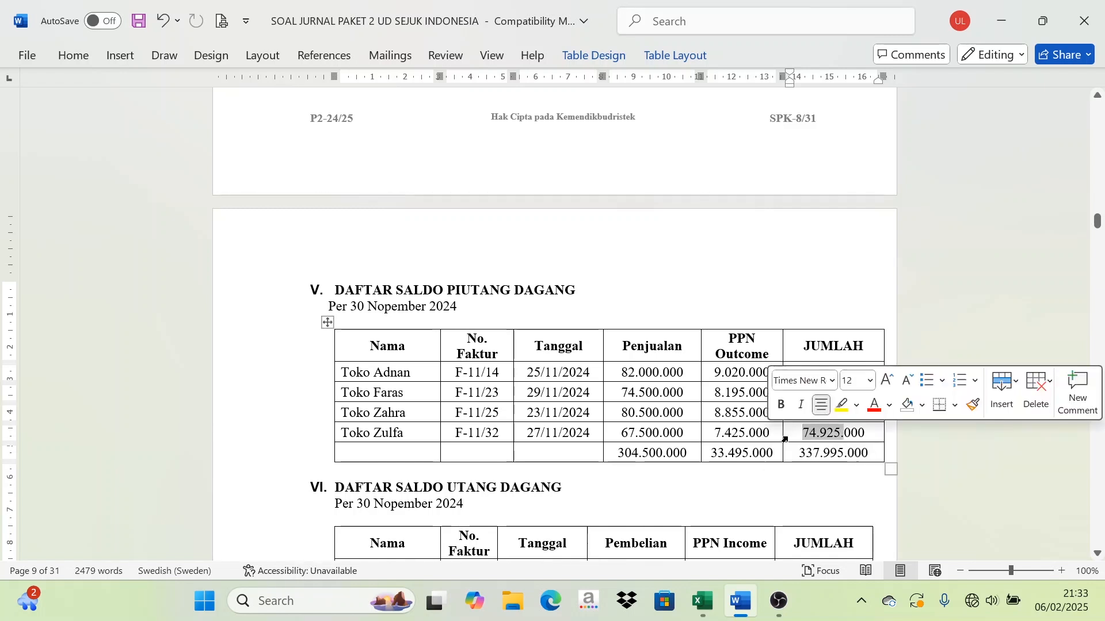
Step: Switch back to Excel and check the opening debit balances of Toko Zahra and Toko Zulfa in the receivable ledger
click(711, 606)
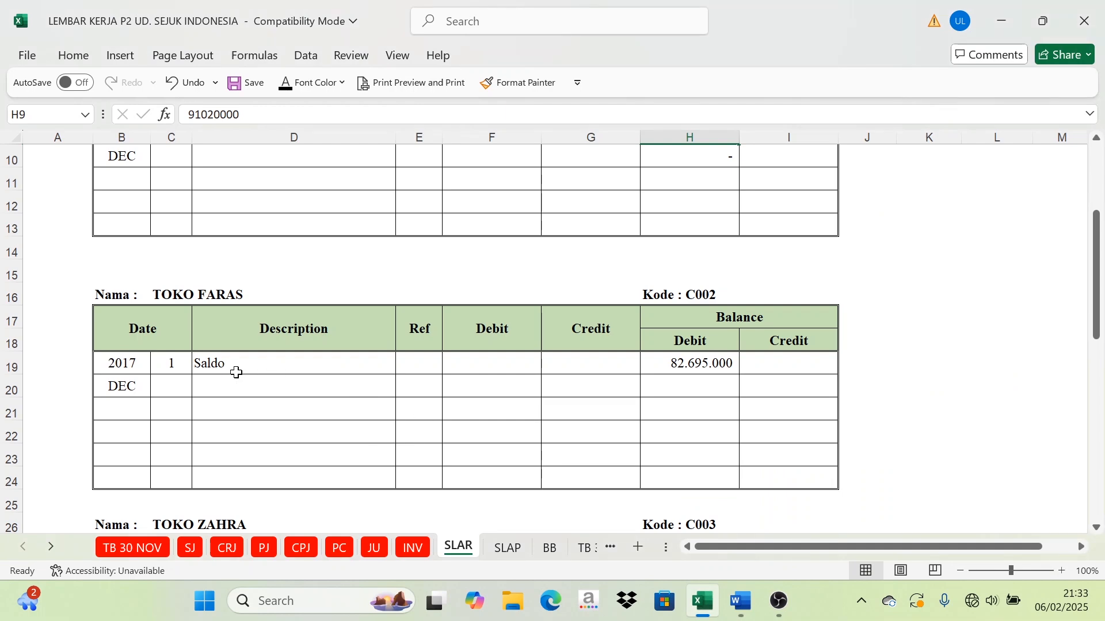
scroll(236, 373, down, 4)
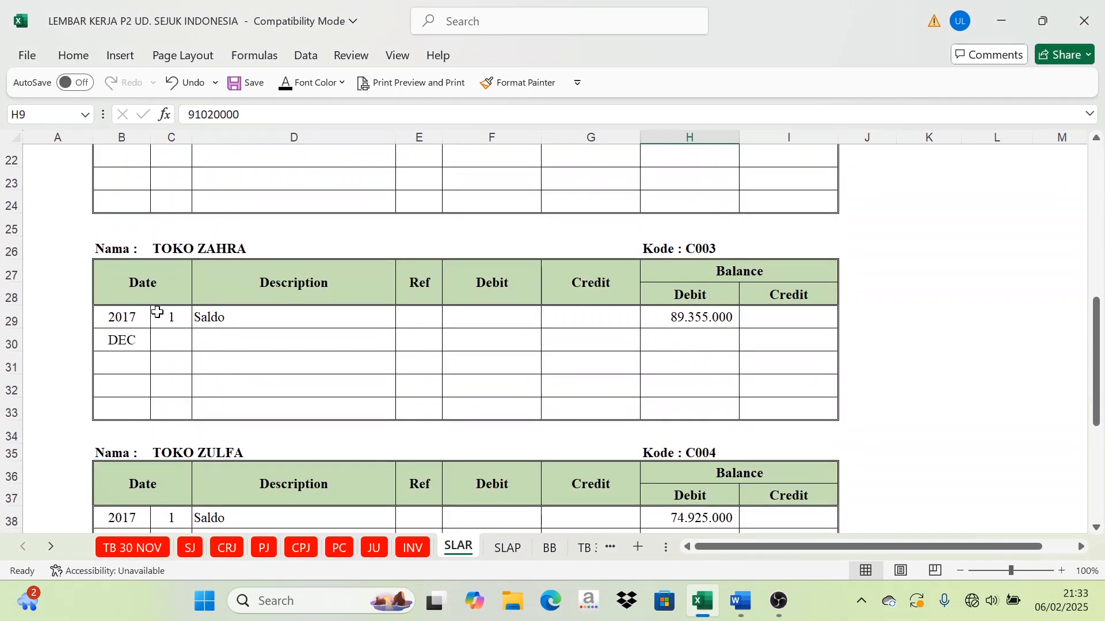
scroll(208, 404, down, 4)
scroll(209, 408, up, 3)
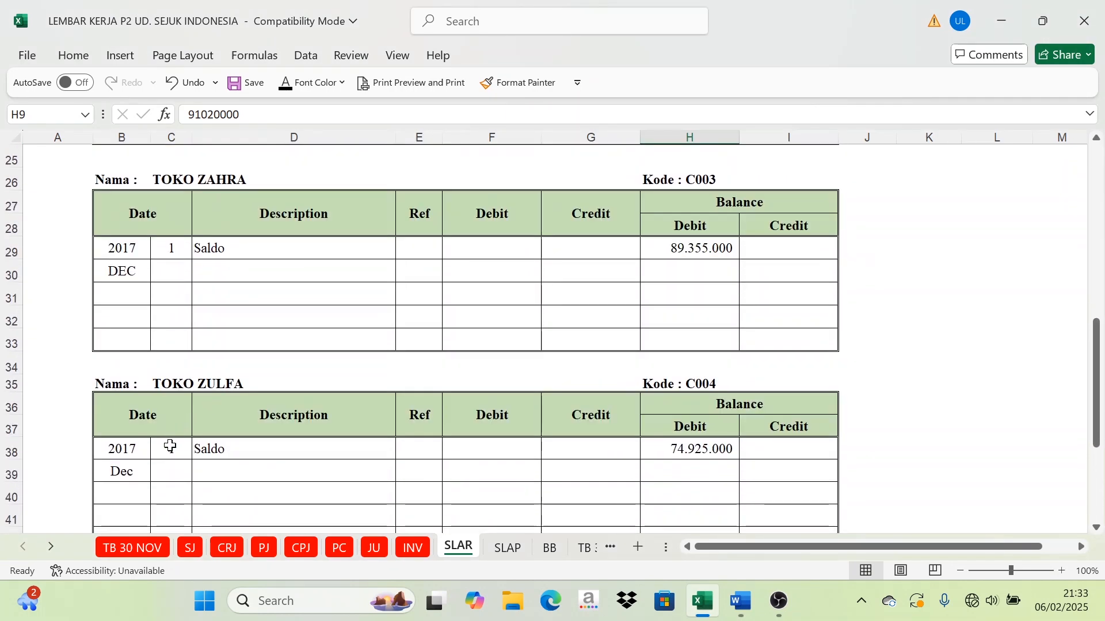
click(767, 408)
click(709, 450)
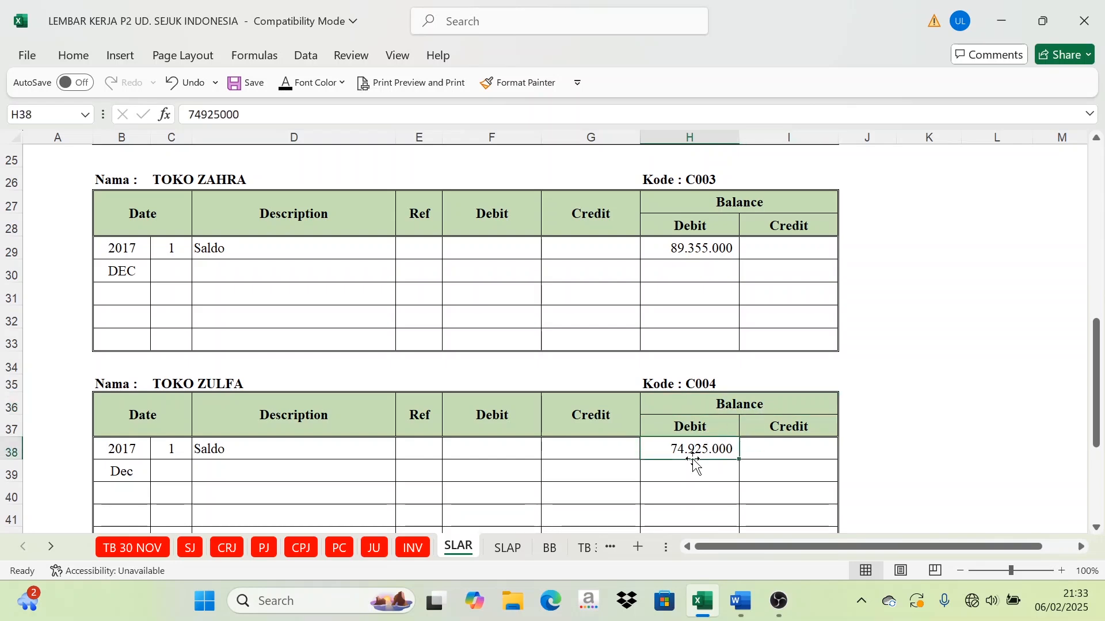
scroll(691, 446, down, 4)
scroll(690, 447, up, 5)
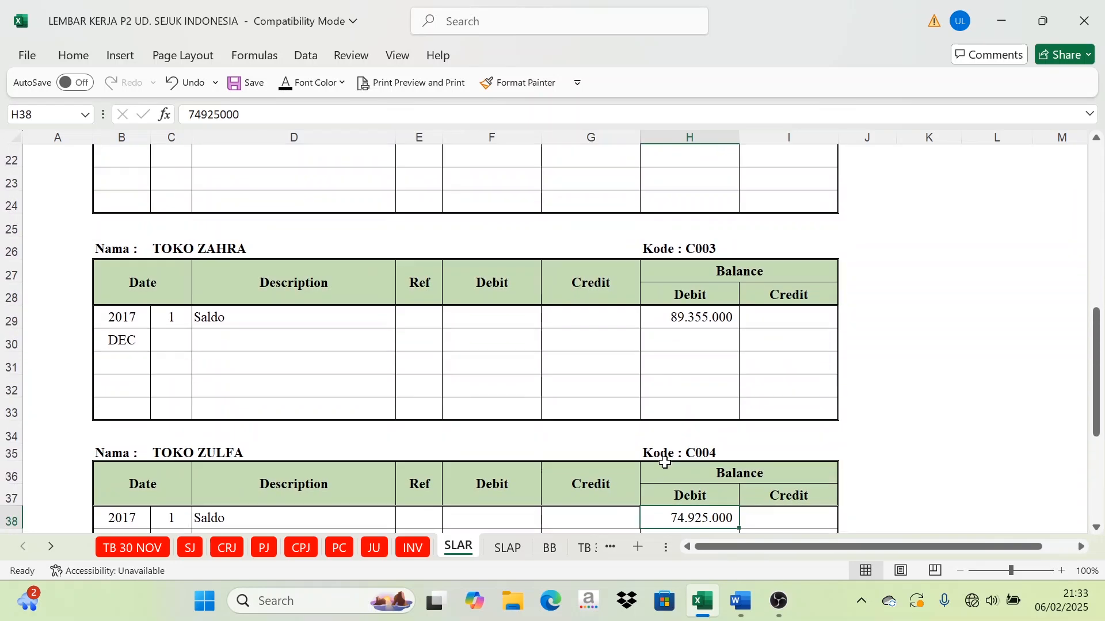
Step: Switch to Word and review the suppliers' JUMLAH amounts in the DAFTAR SALDO UTANG DAGANG table
click(741, 601)
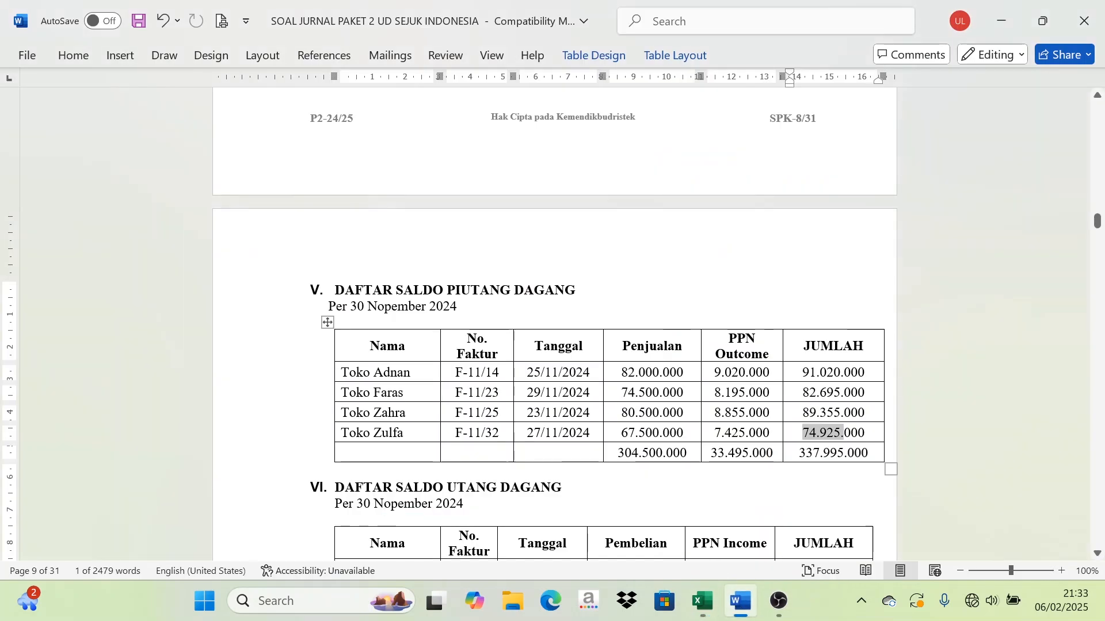
scroll(610, 322, down, 2)
scroll(610, 323, down, 2)
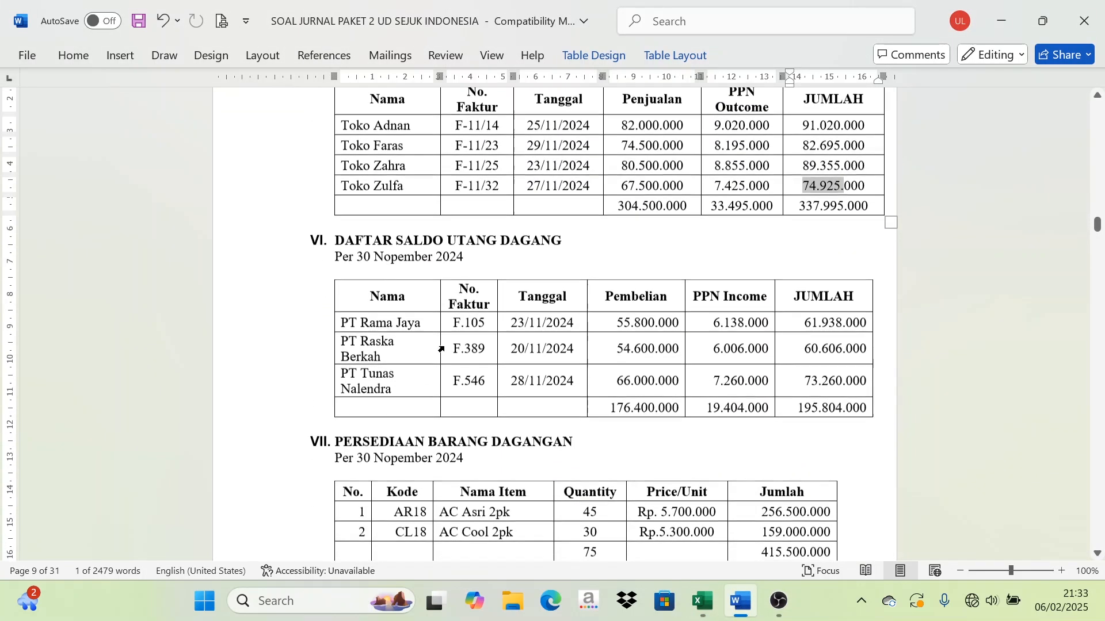
drag(838, 321, 802, 374)
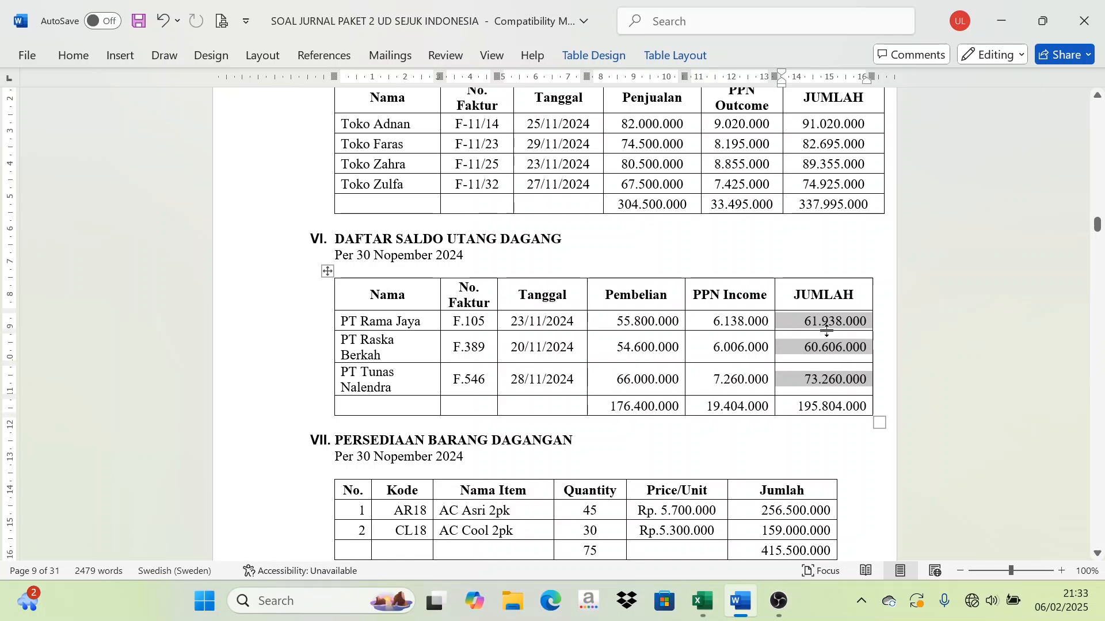
click(829, 326)
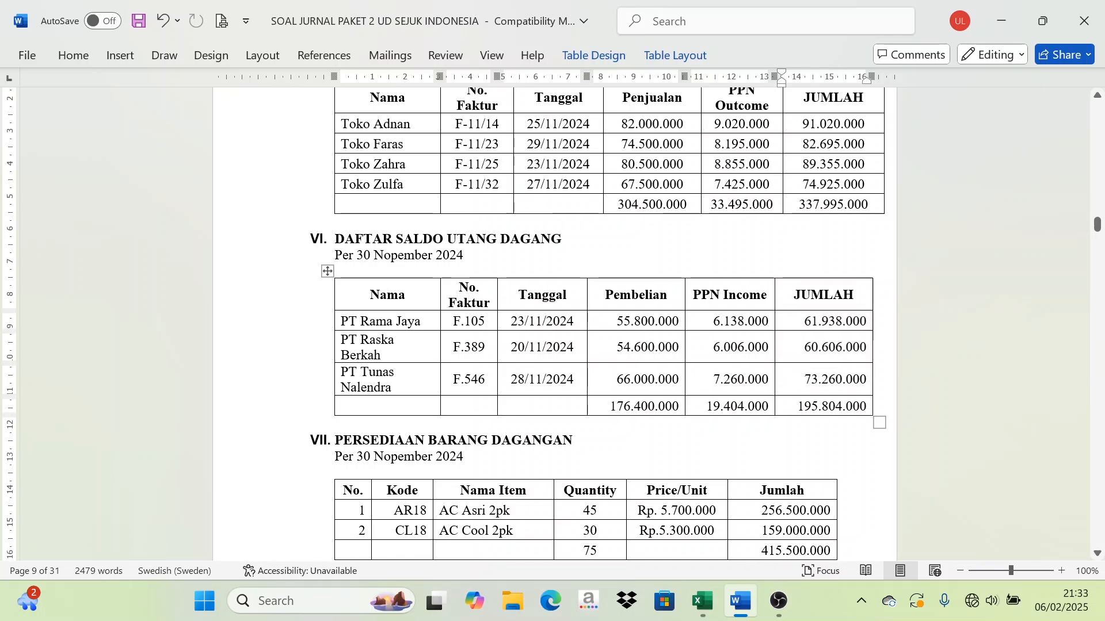
Step: Open the SLAP sheet in Excel and examine PT. Rama Jaya's Saldo entry date, description and credit balance
click(703, 601)
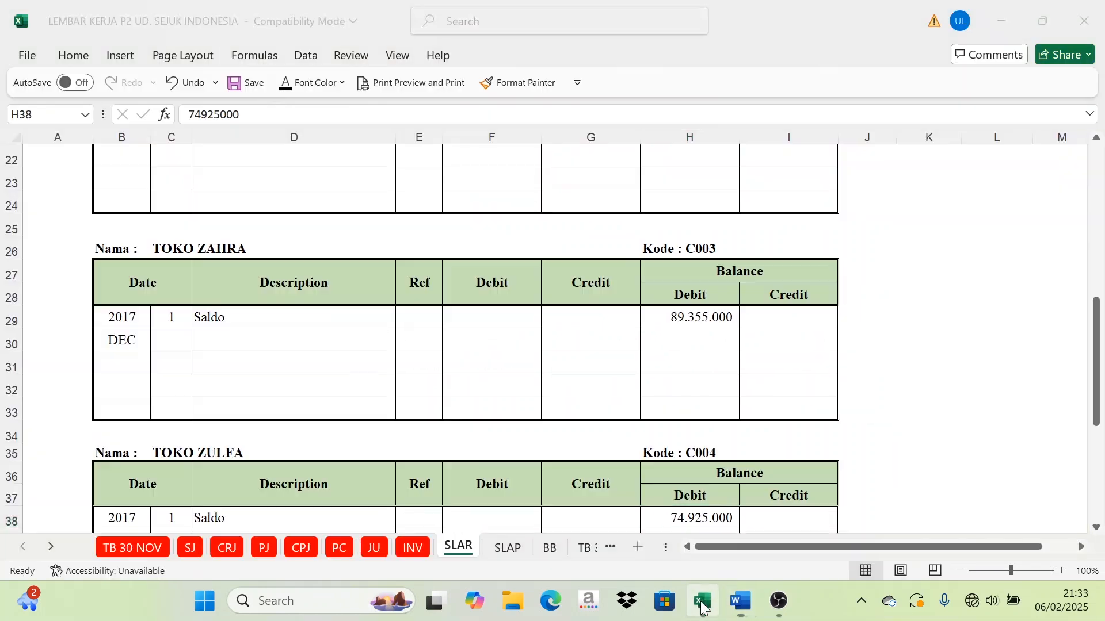
click(507, 547)
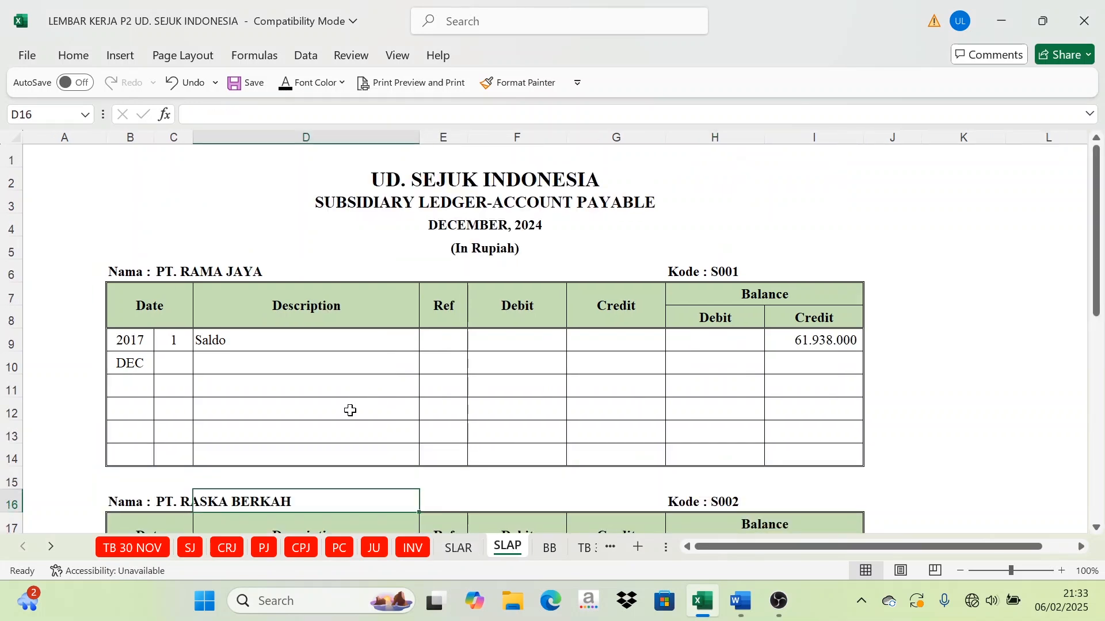
click(176, 346)
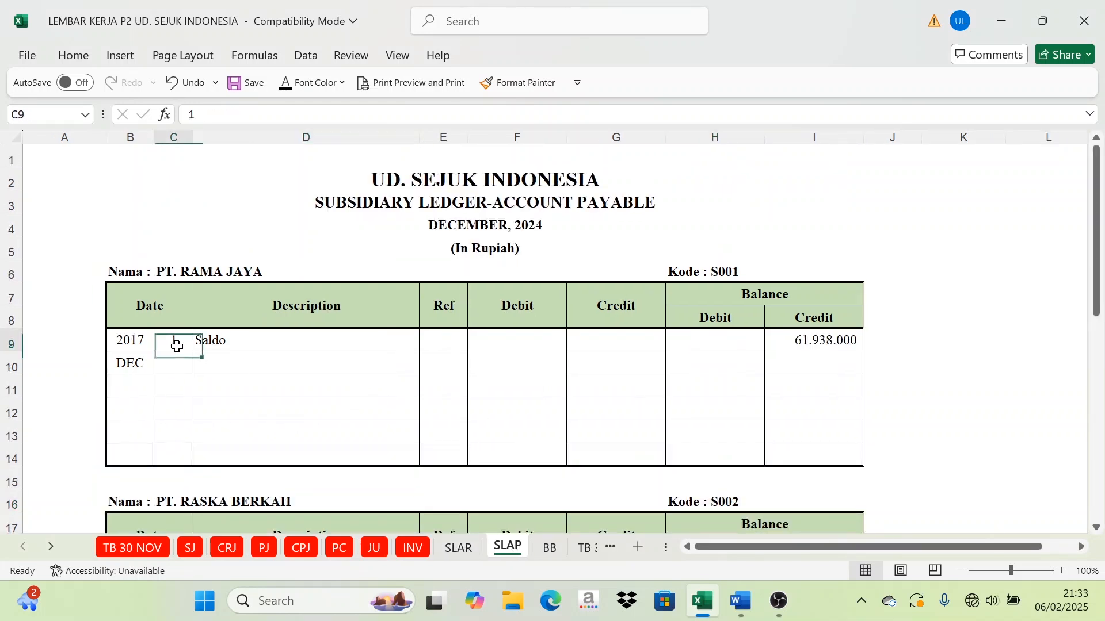
click(233, 340)
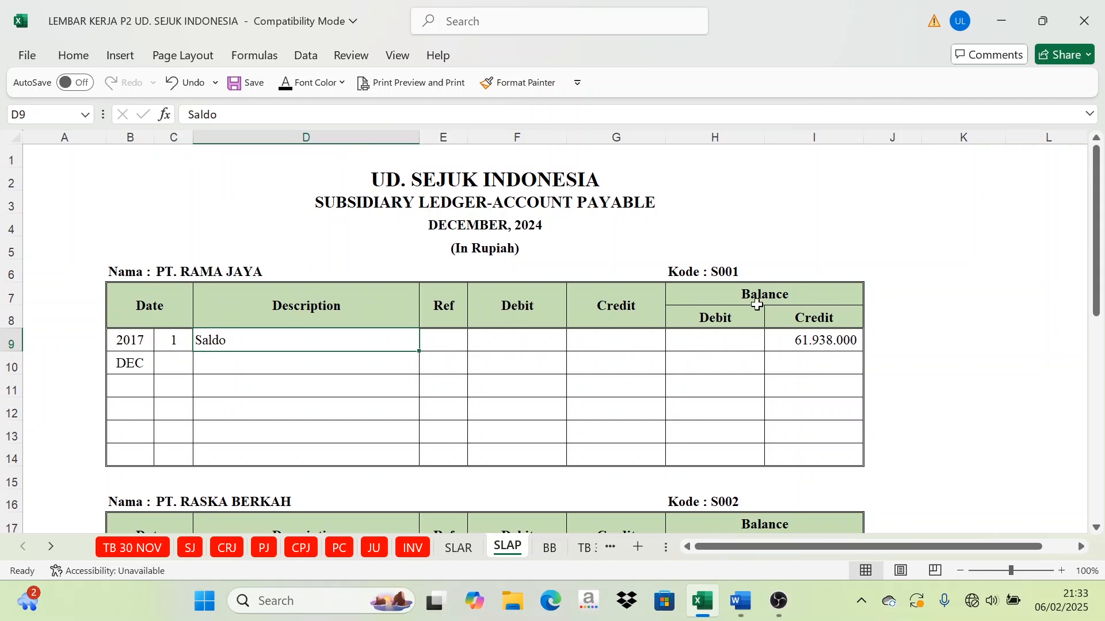
click(837, 341)
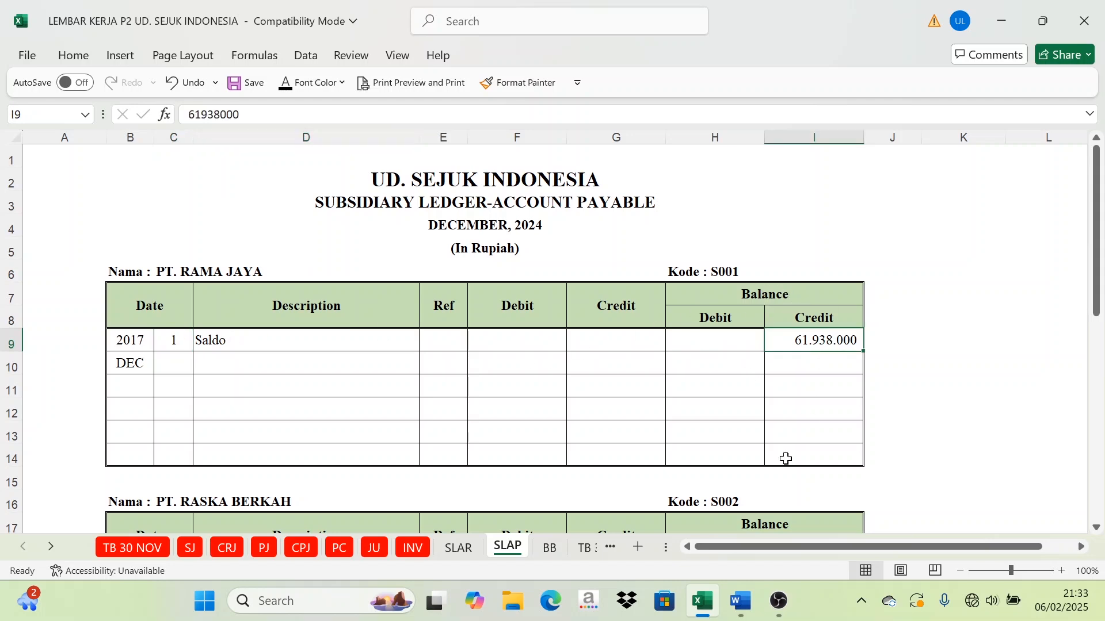
Step: Select the three suppliers' JUMLAH amounts in Word and compare them with PT. Raska Berkah's and PT. Tunas Nalendra's Saldo entries in Excel's SLAP sheet
click(742, 603)
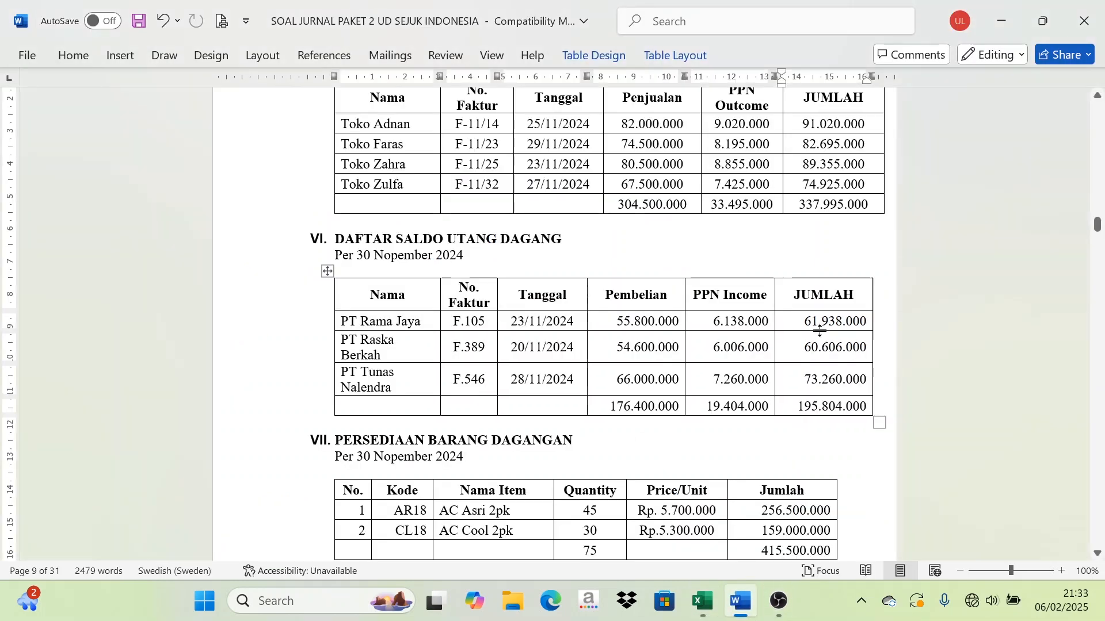
drag(829, 321, 834, 380)
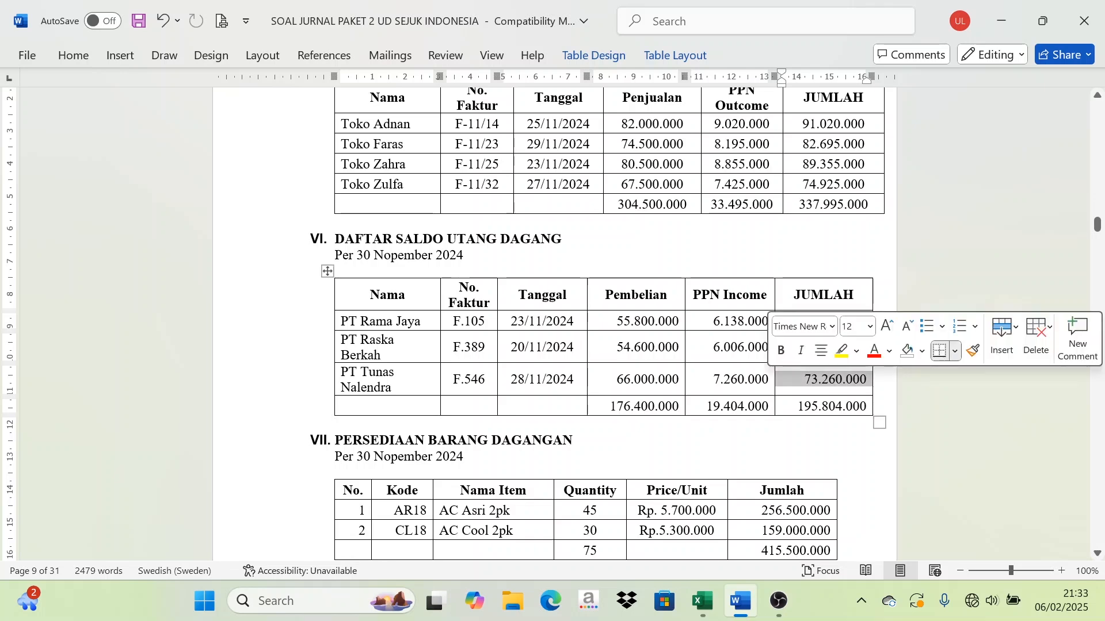
click(710, 602)
scroll(483, 395, down, 3)
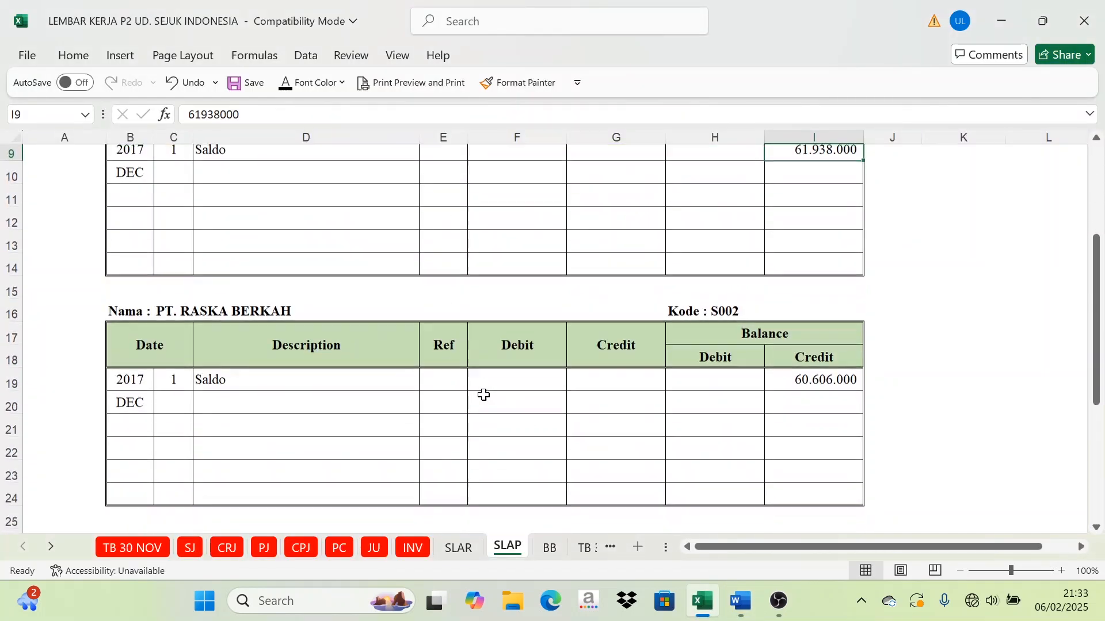
click(820, 366)
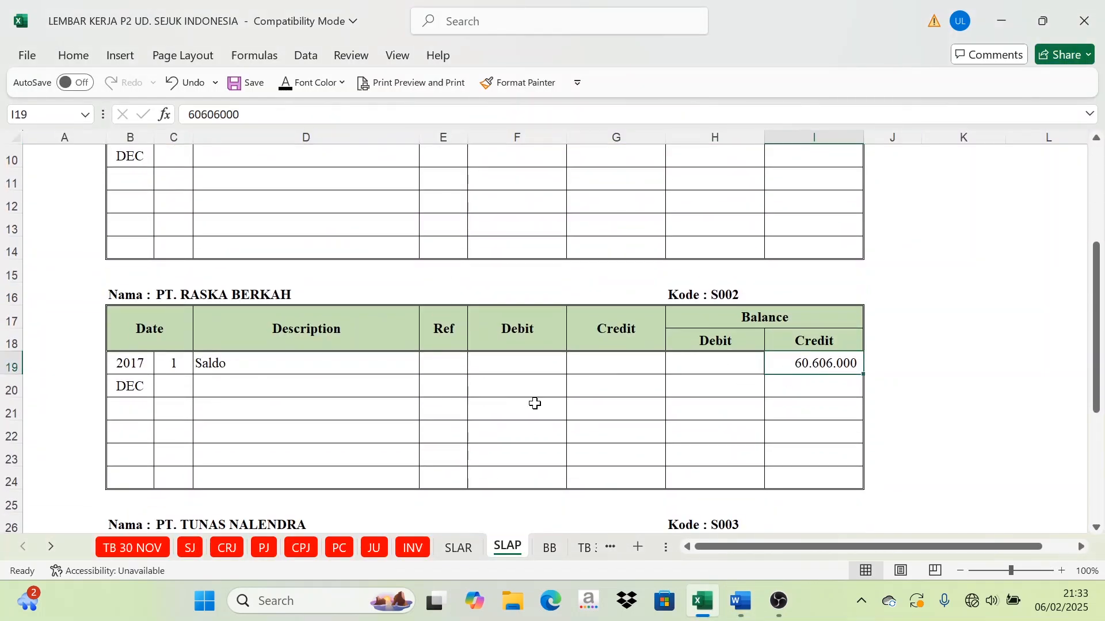
click(795, 314)
click(179, 363)
scroll(253, 386, down, 3)
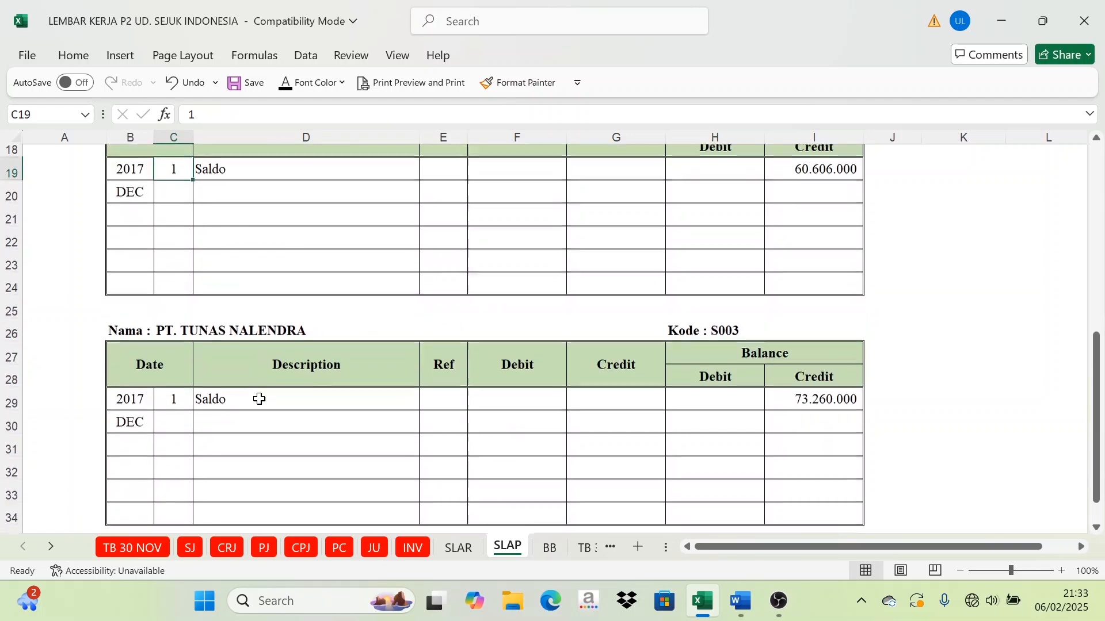
scroll(380, 426, up, 6)
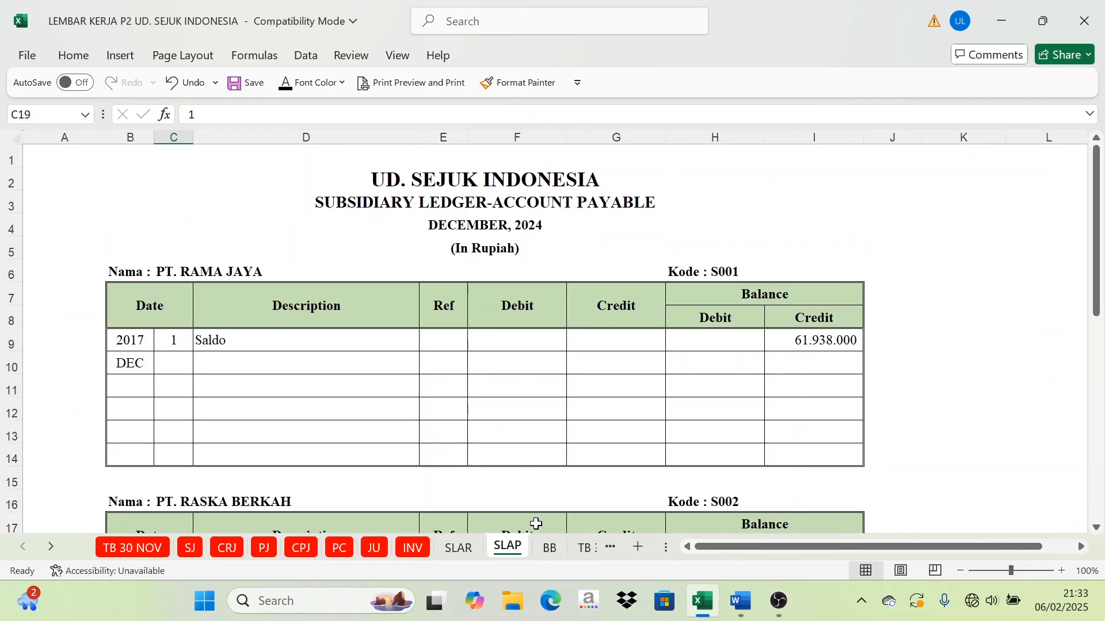
Step: Return to the Word exam document and review the PERSEDIAAN BARANG DAGANGAN table of merchandise inventory per 30 Nopember 2024
click(741, 602)
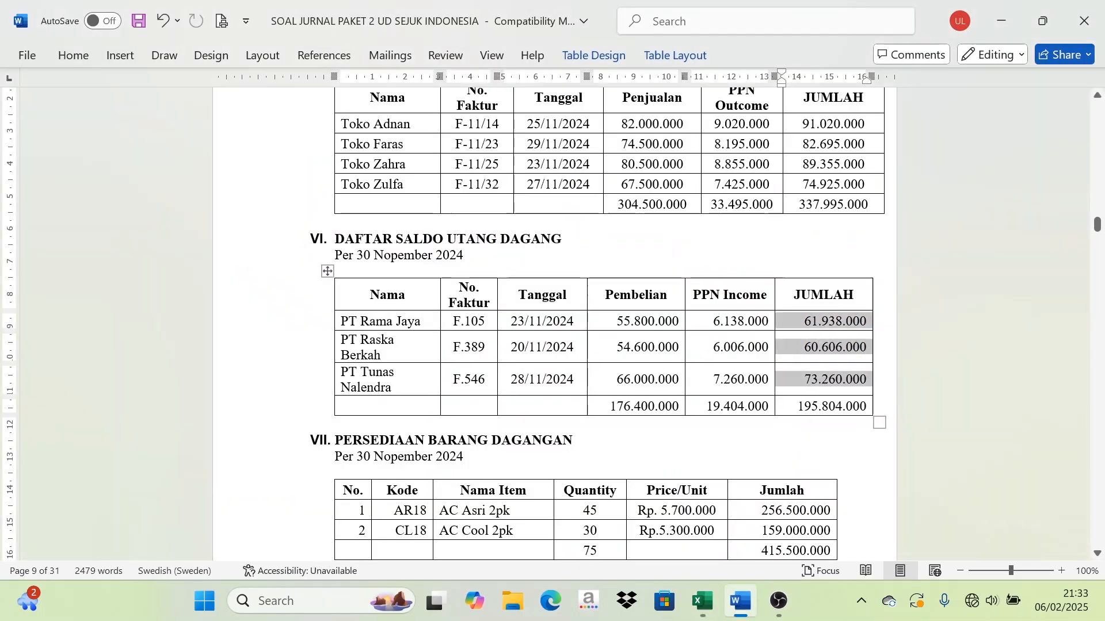
scroll(552, 322, down, 3)
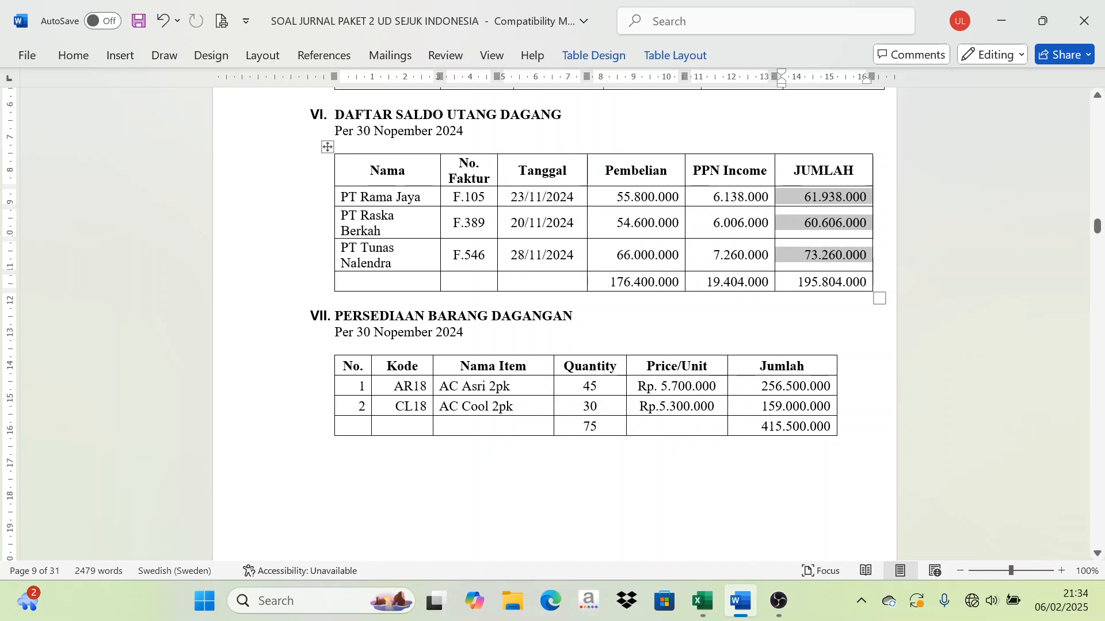
Step: Open the INV sheet in Excel and examine AC Asri 2PK's Saldo entry date, description, balance quantity and price
click(702, 601)
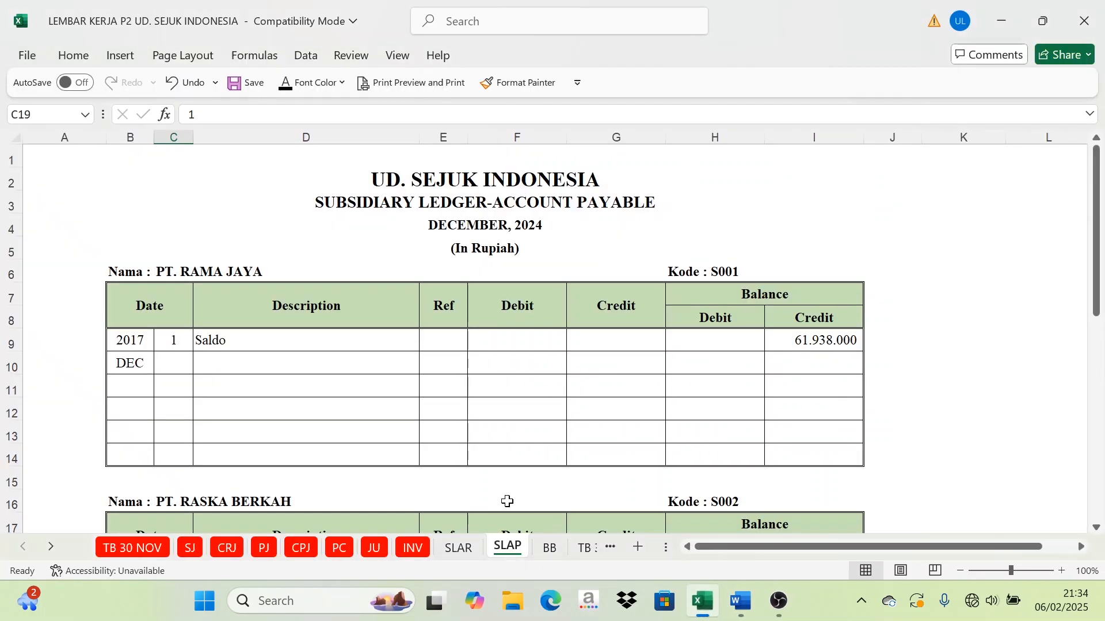
click(412, 550)
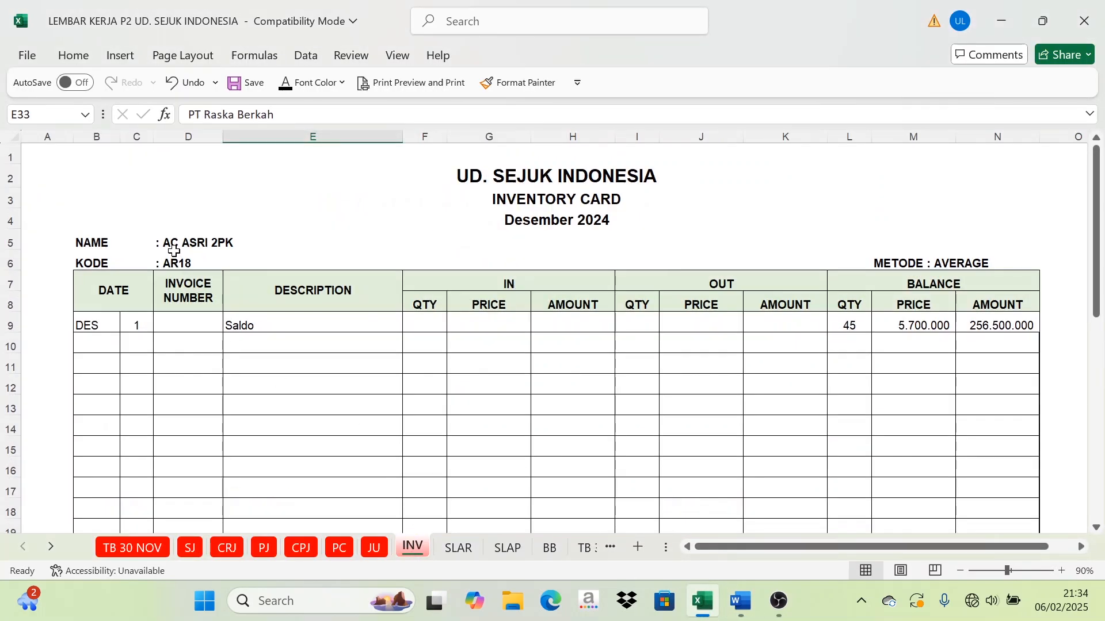
click(137, 323)
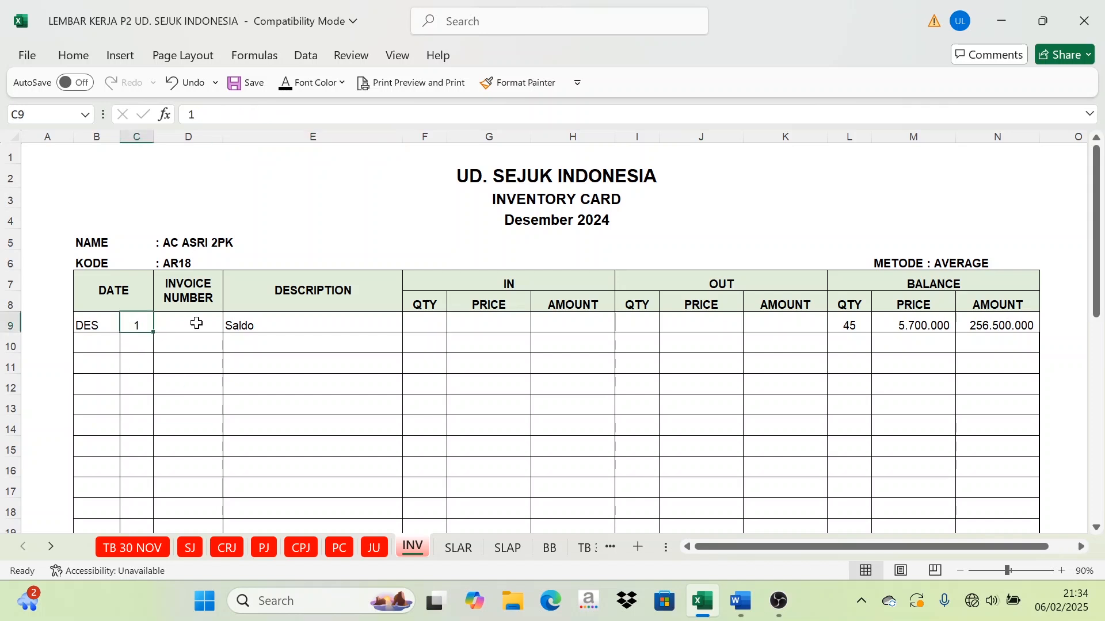
click(242, 323)
click(955, 283)
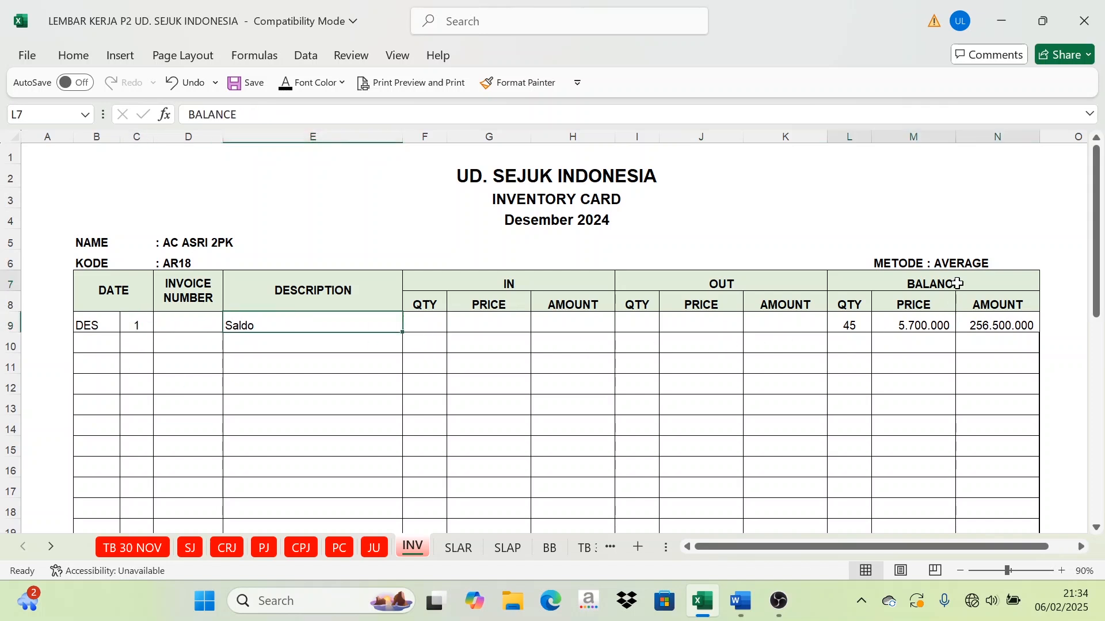
click(849, 326)
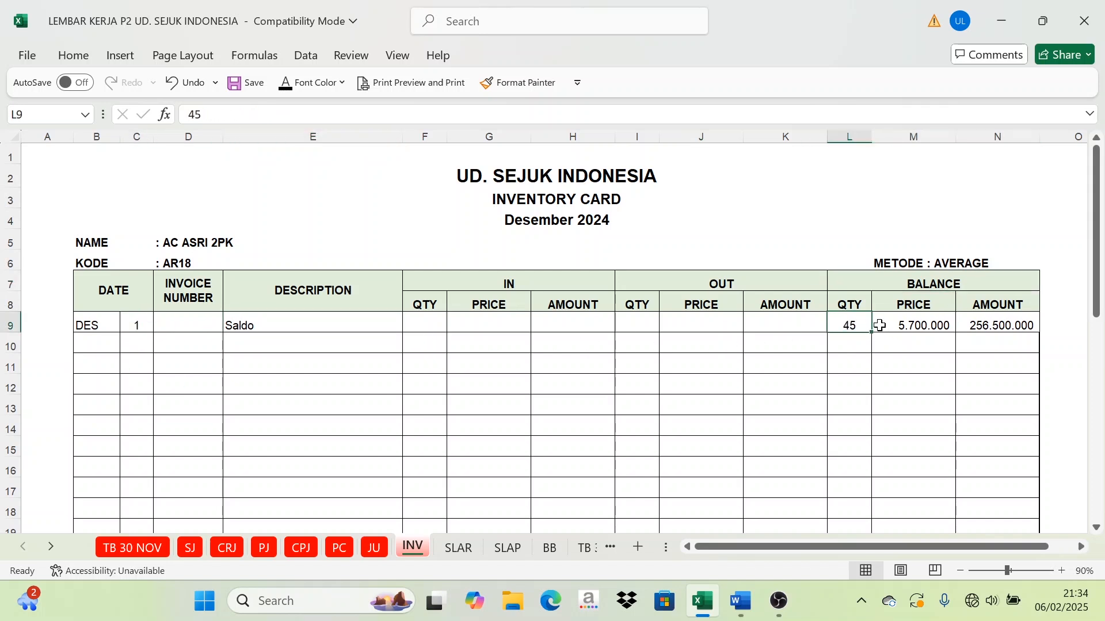
click(918, 323)
Step: Check AC Asri 2pk's unit price in Word's PERSEDIAAN BARANG DAGANGAN table, and return to its inventory card in Excel
click(740, 602)
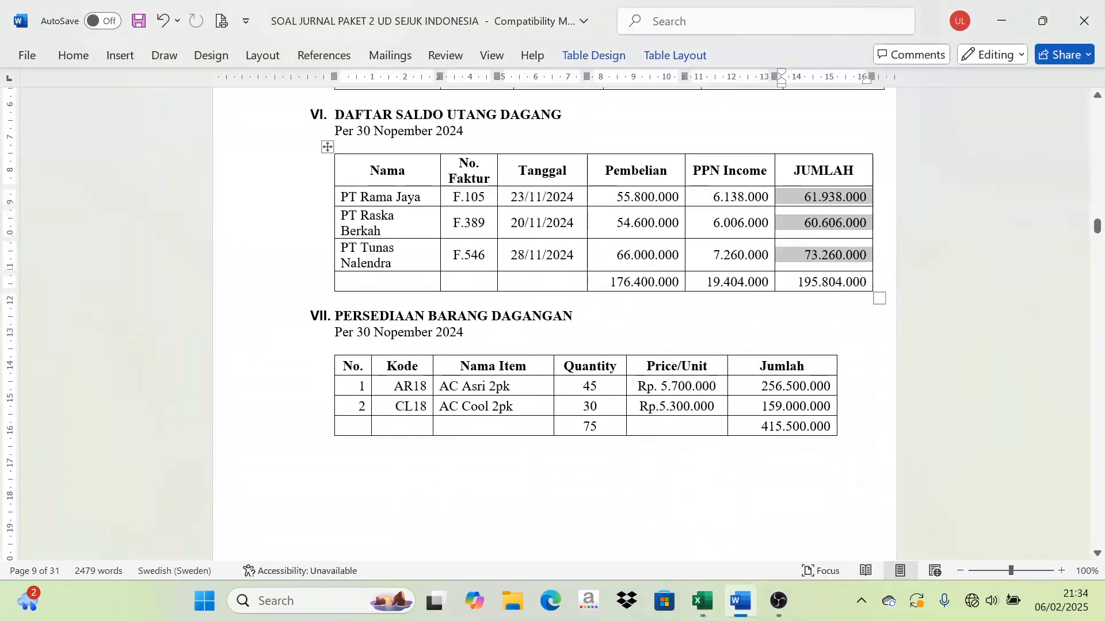
click(678, 386)
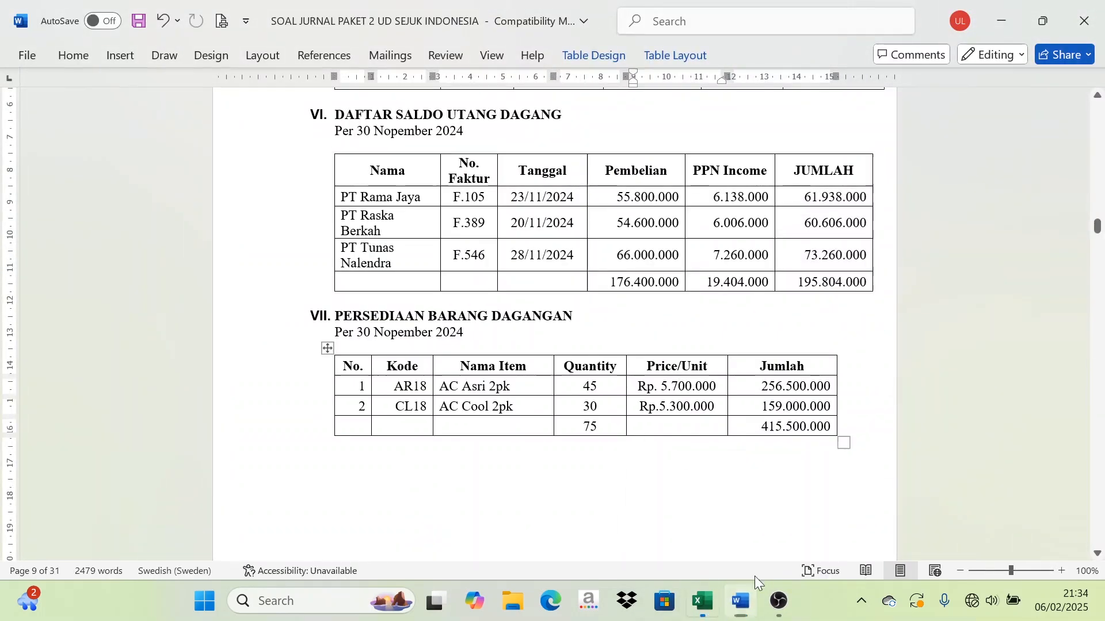
click(732, 609)
click(699, 614)
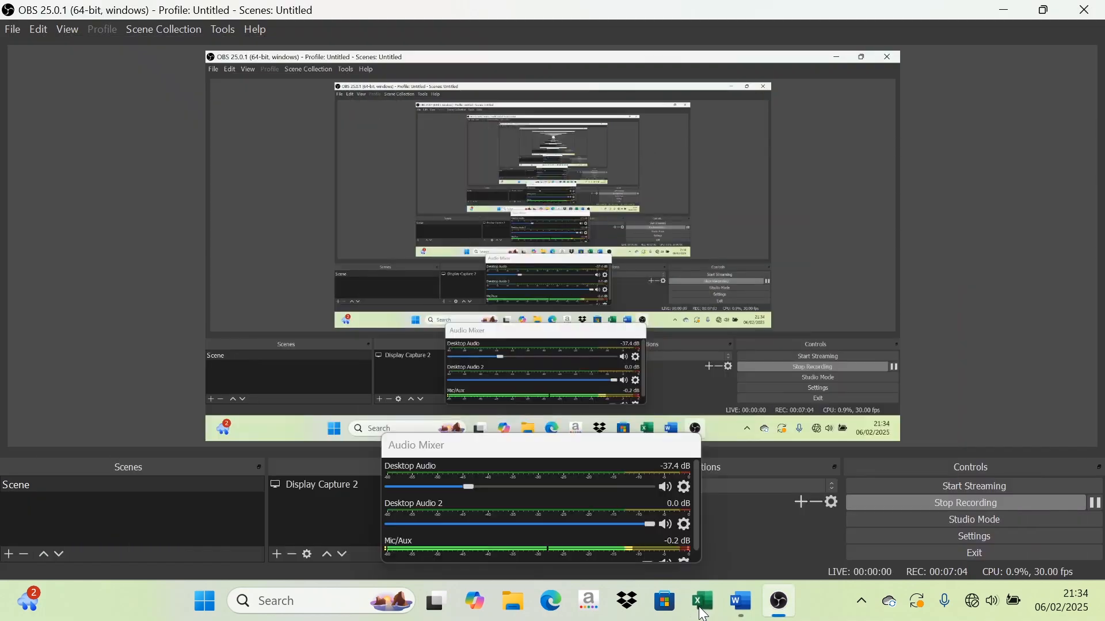
click(702, 613)
click(745, 614)
click(702, 602)
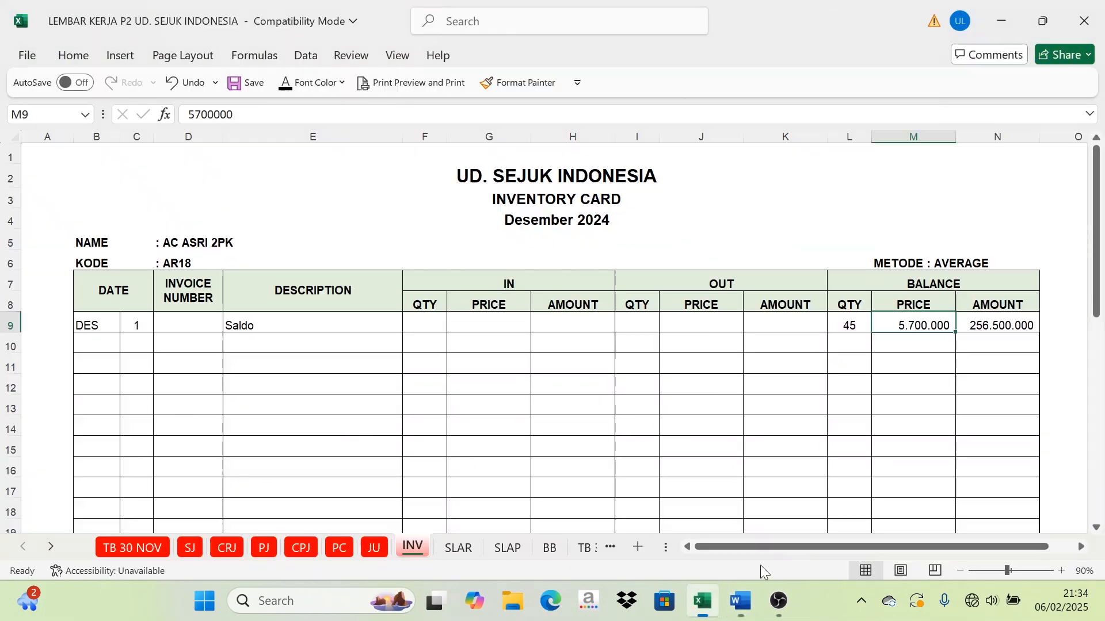
Step: Examine AC Cool 2PK's Saldo entry date, description and balance quantity on its inventory card
scroll(344, 403, down, 5)
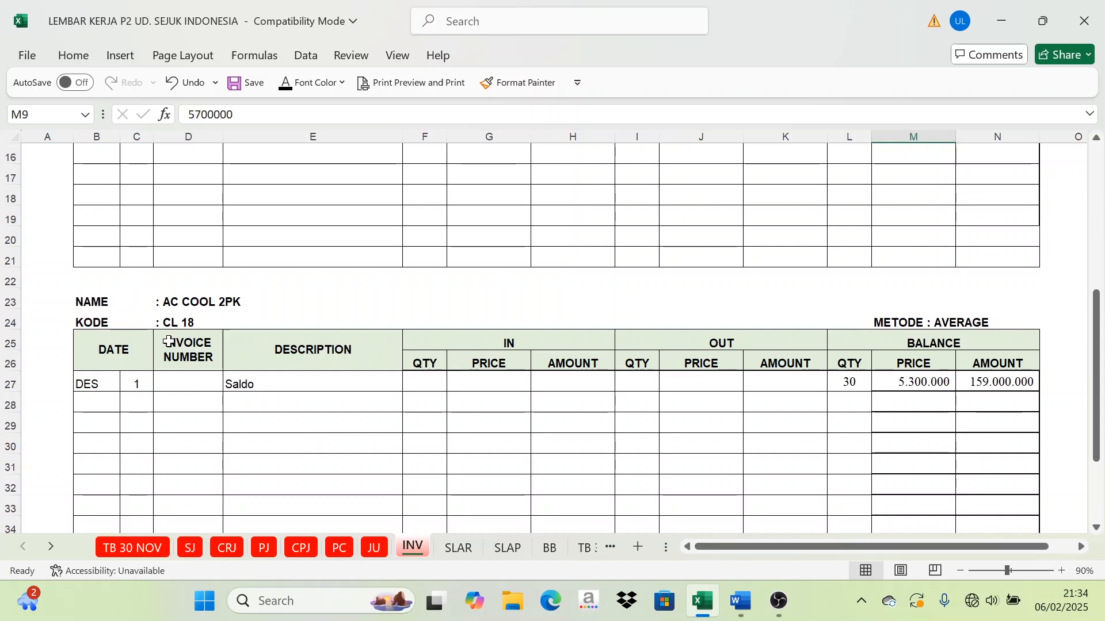
click(125, 378)
click(262, 376)
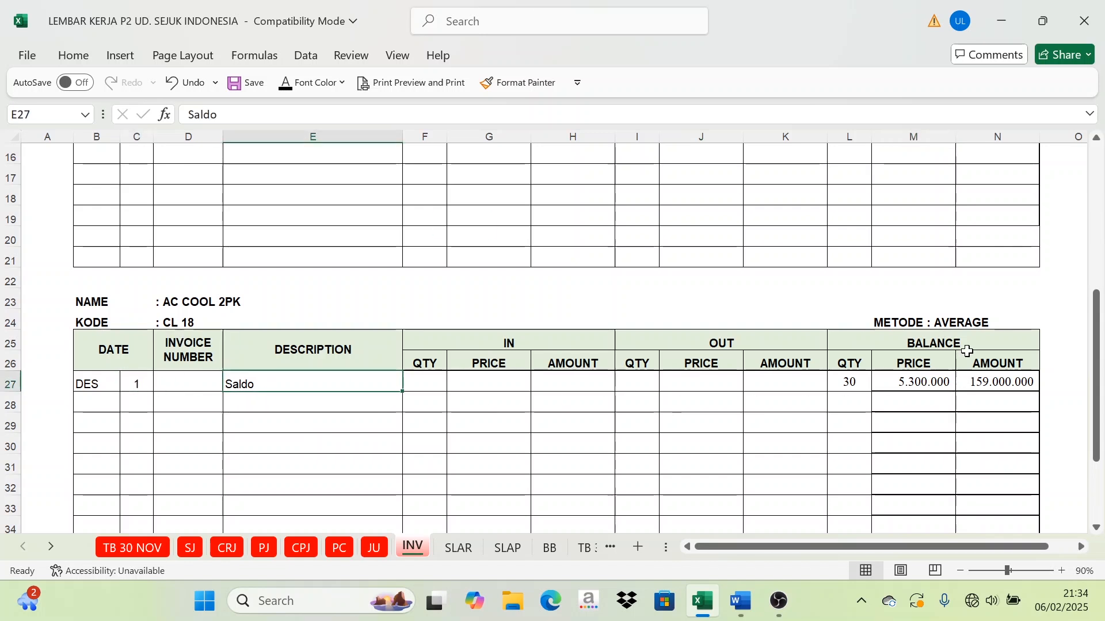
click(899, 341)
click(853, 384)
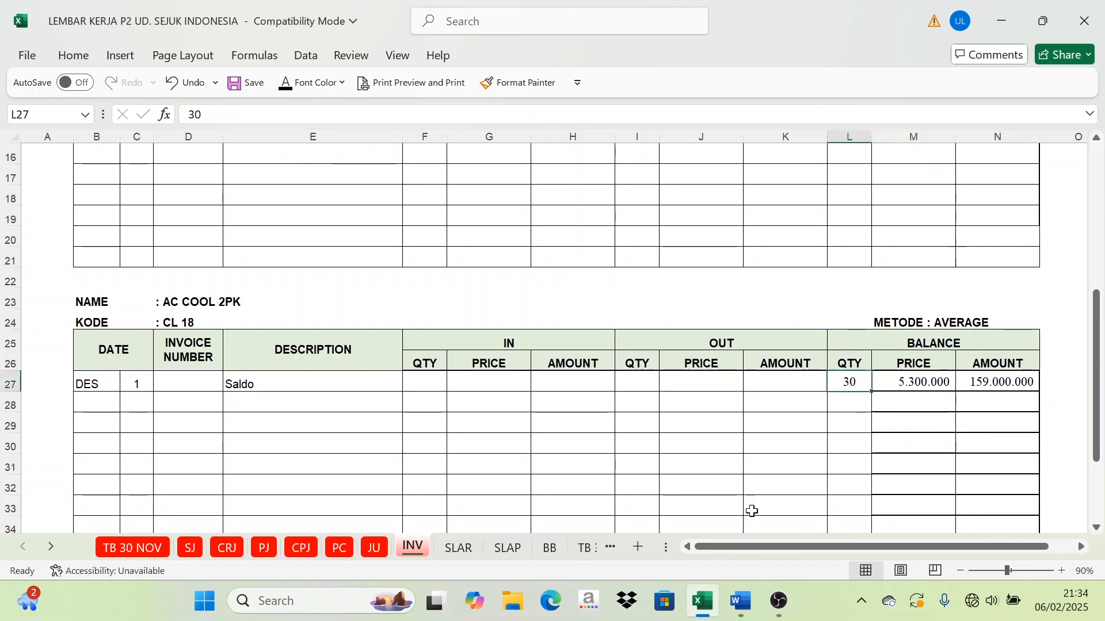
Step: Check AC Cool 2pk's quantity and unit price in Word against the balance price and amount on its Excel inventory card
click(740, 586)
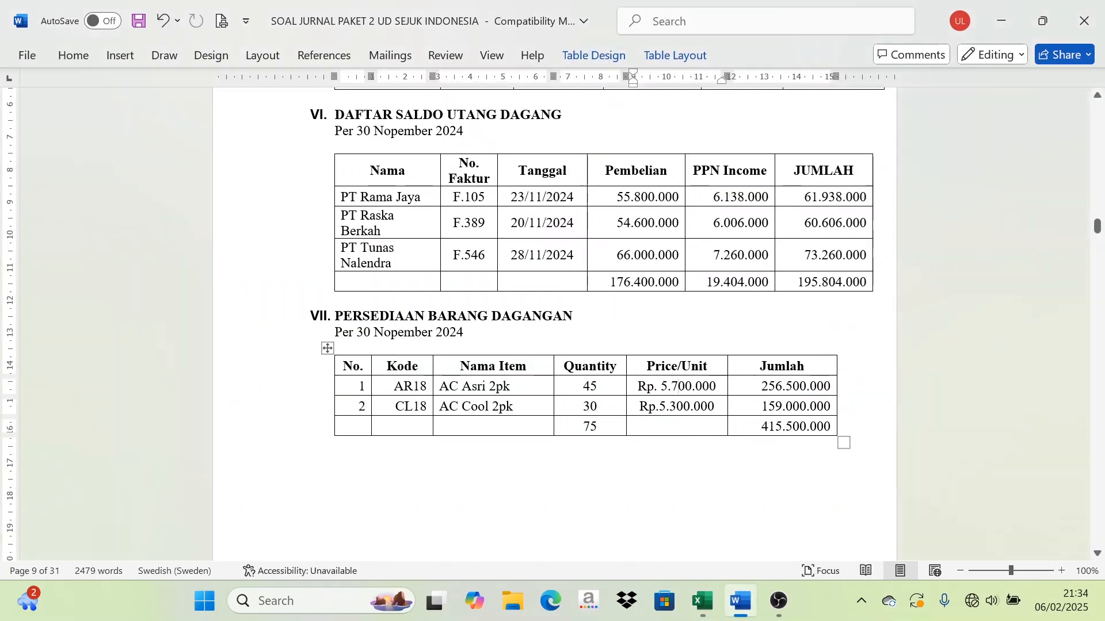
drag(598, 406, 576, 410)
click(705, 366)
click(703, 601)
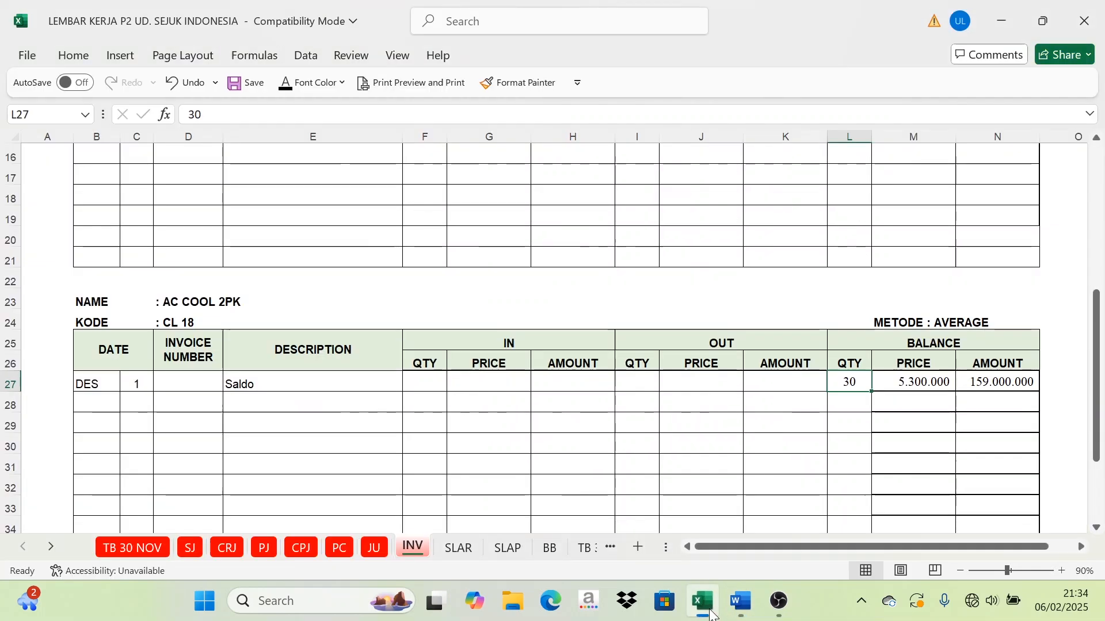
click(1019, 378)
click(902, 380)
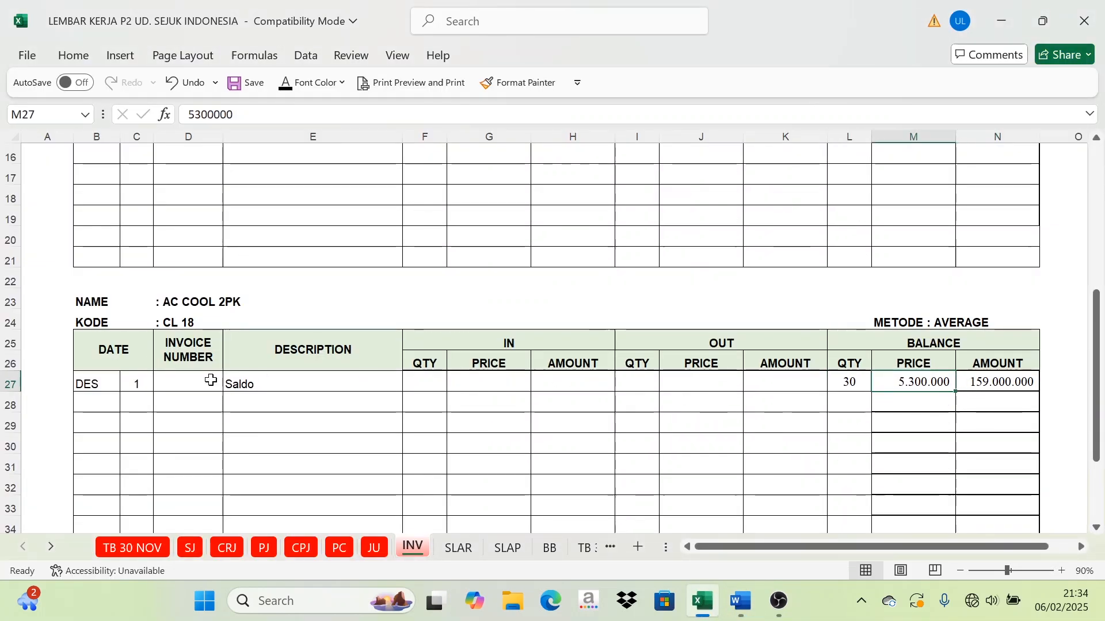
Step: Return to Word and review the receivables, payables and merchandise inventory tables per 30 Nopember 2024
scroll(454, 407, up, 2)
scroll(455, 407, up, 3)
click(741, 602)
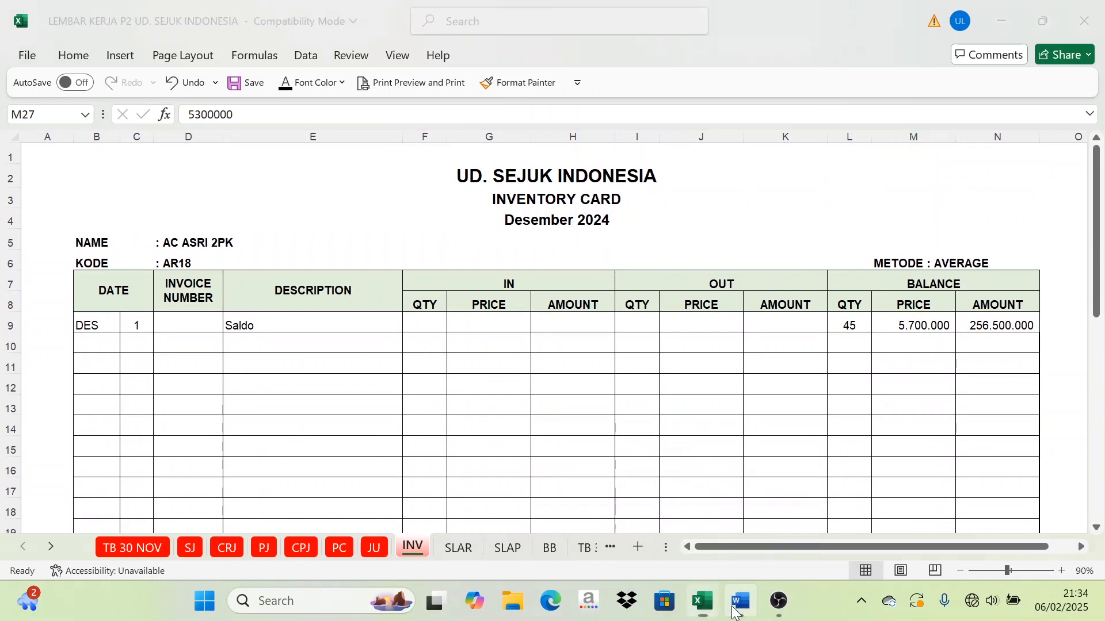
scroll(476, 288, up, 5)
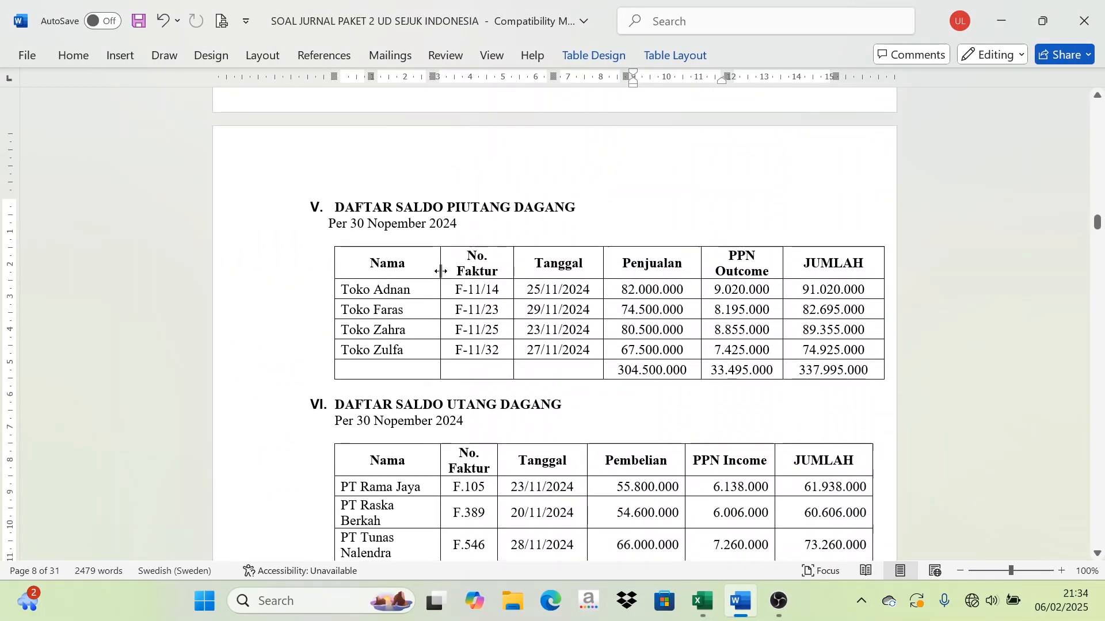
scroll(476, 288, down, 1)
scroll(552, 322, down, 1)
scroll(553, 323, down, 2)
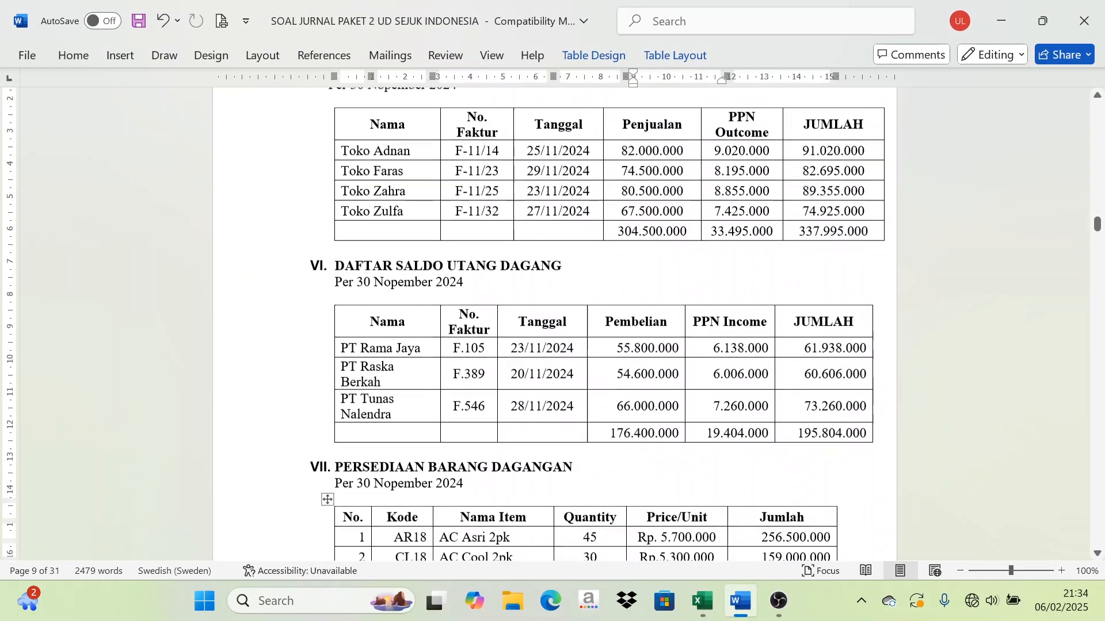
scroll(552, 322, down, 4)
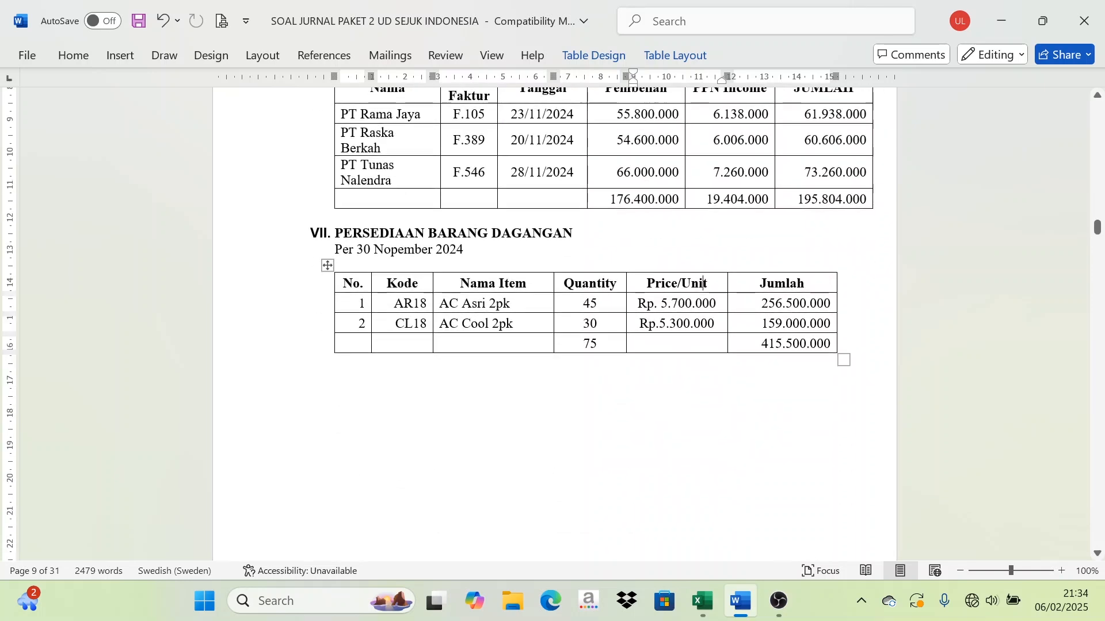
Step: Switch to Excel and review the SLAR, SLAP and INV sheets in turn
click(701, 601)
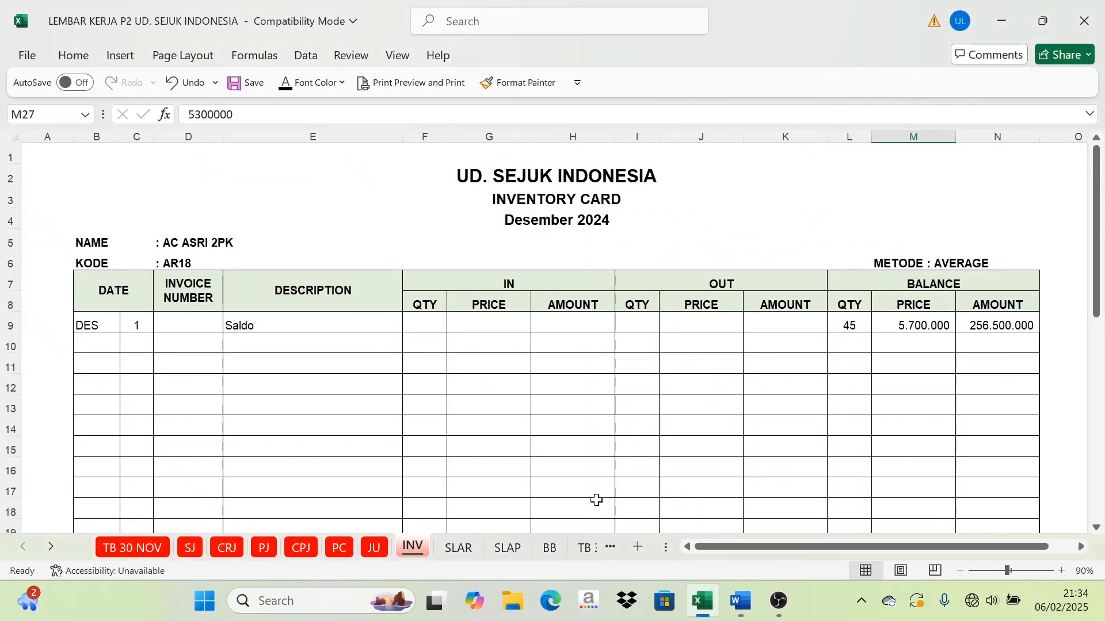
click(465, 550)
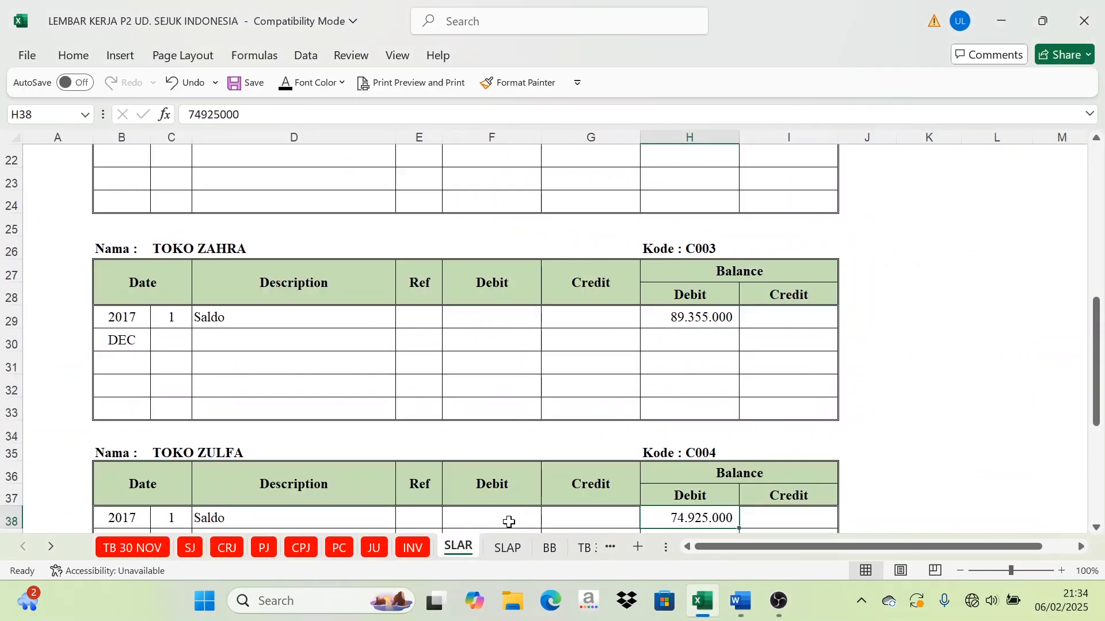
scroll(482, 427, up, 7)
click(507, 548)
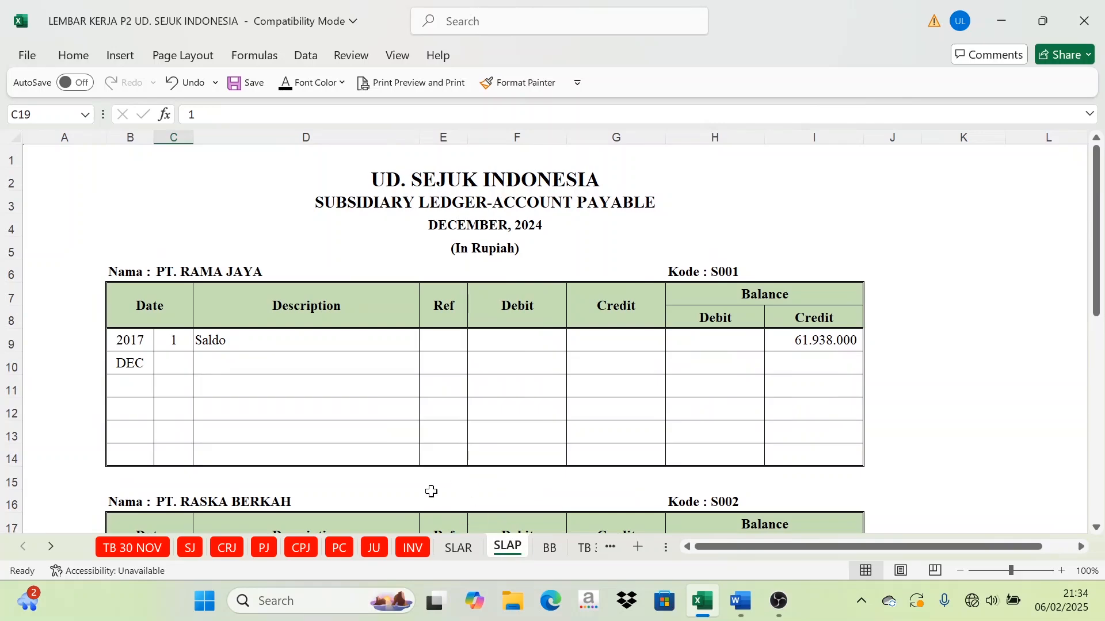
click(413, 548)
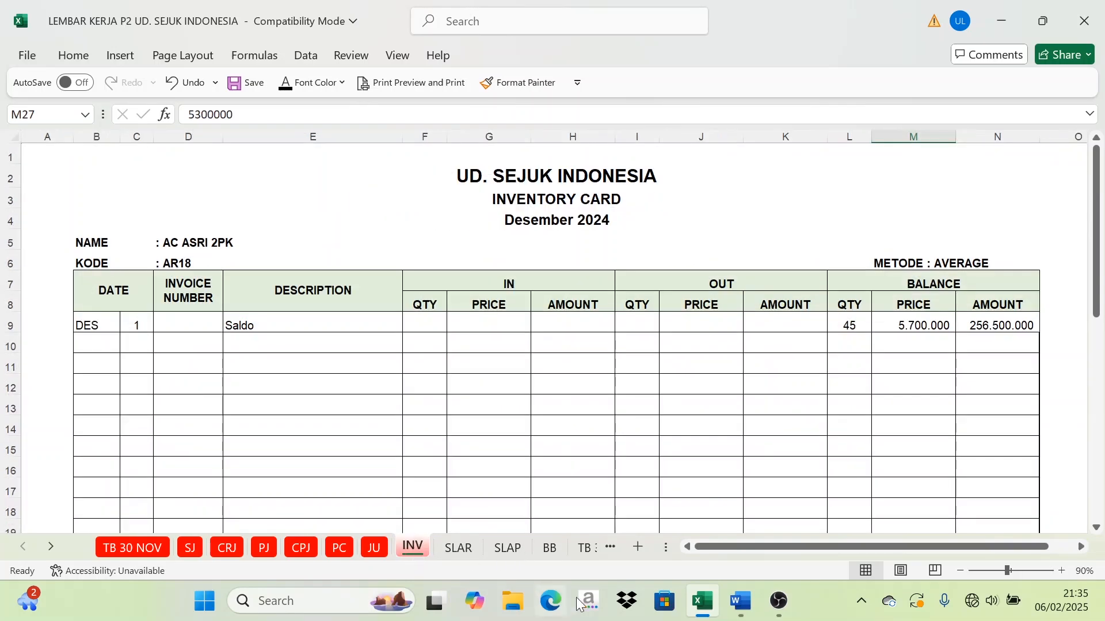
Step: Switch to Word and read the Dokumen No. 1 sales invoice to Toko Zulfa dated 2 Desember 2024
click(739, 604)
scroll(582, 479, down, 8)
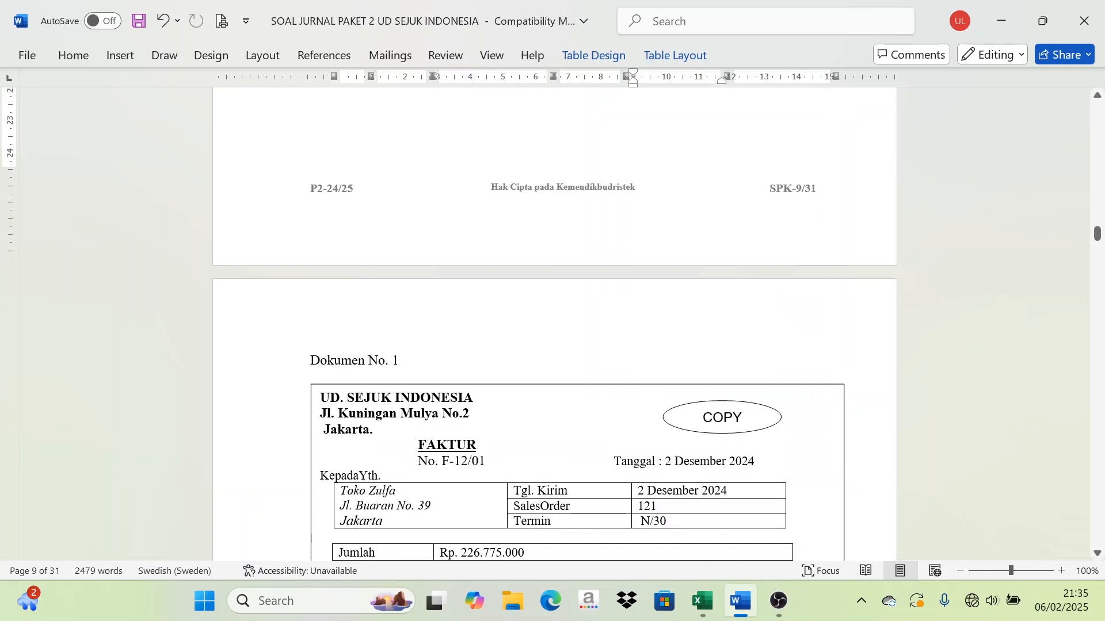
scroll(554, 326, down, 3)
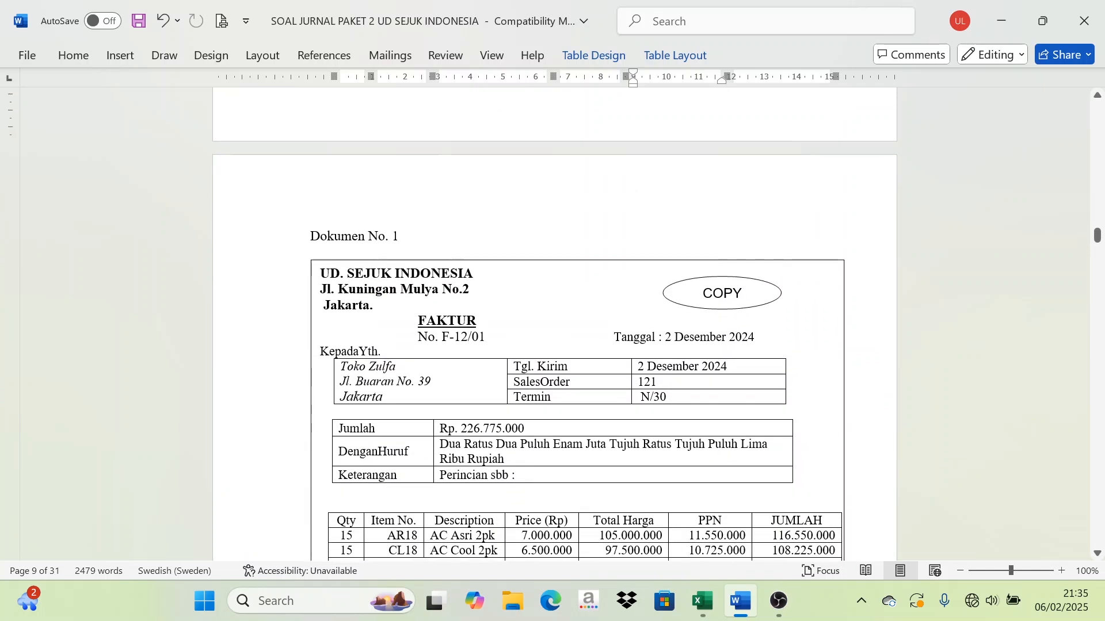
scroll(529, 436, down, 1)
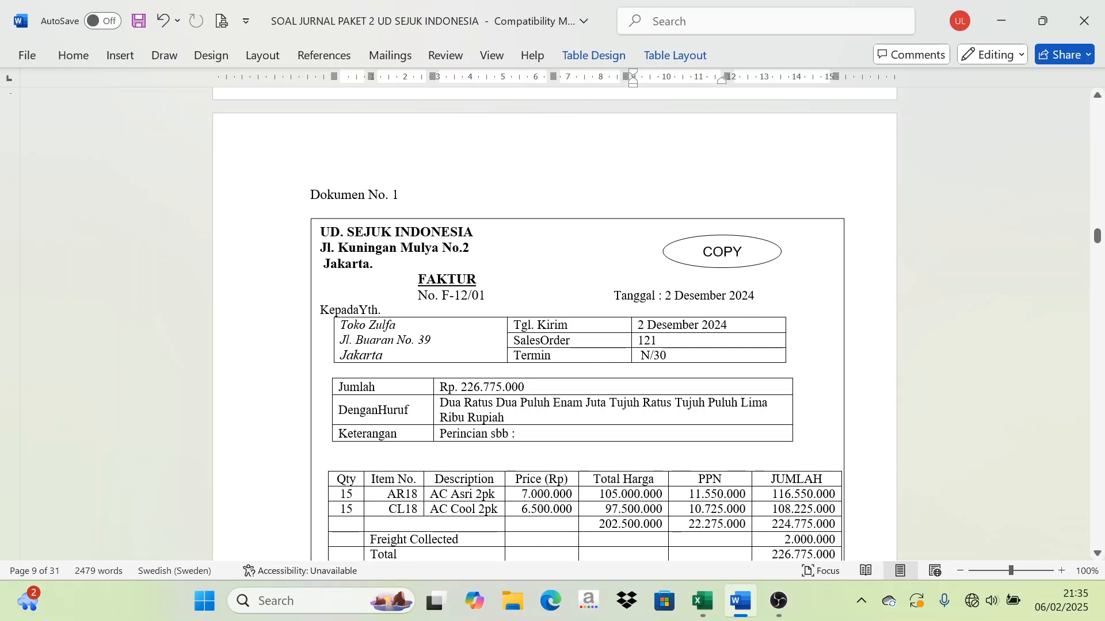
scroll(447, 292, down, 1)
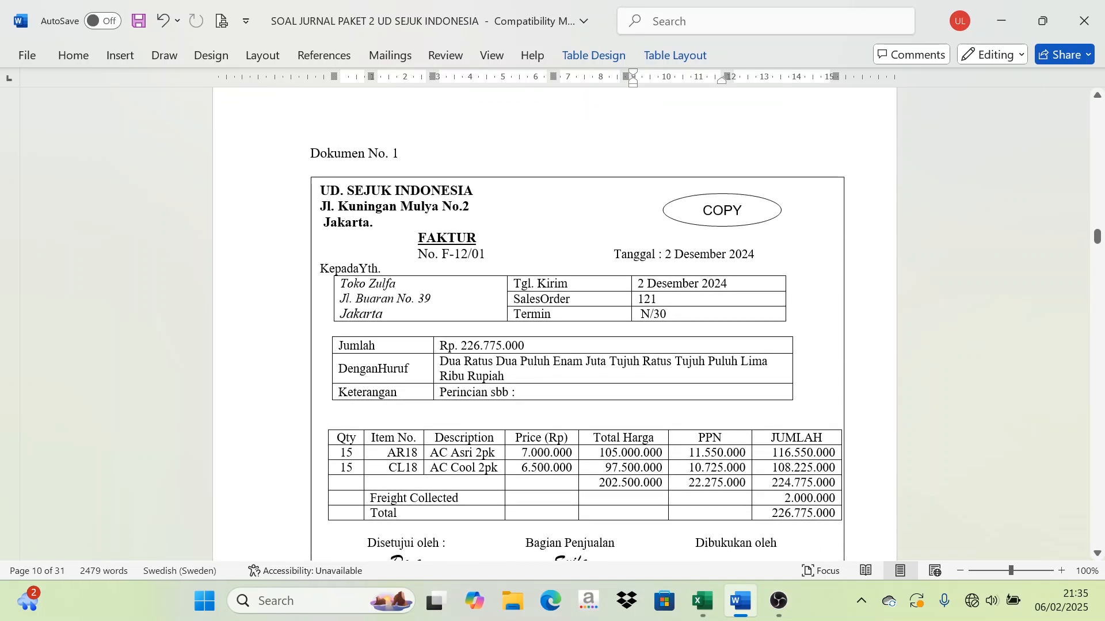
Step: Select the FAKTUR heading and the issuing company's name and address on Dokumen No. 1 to identify the document type and issuer
drag(476, 238, 417, 237)
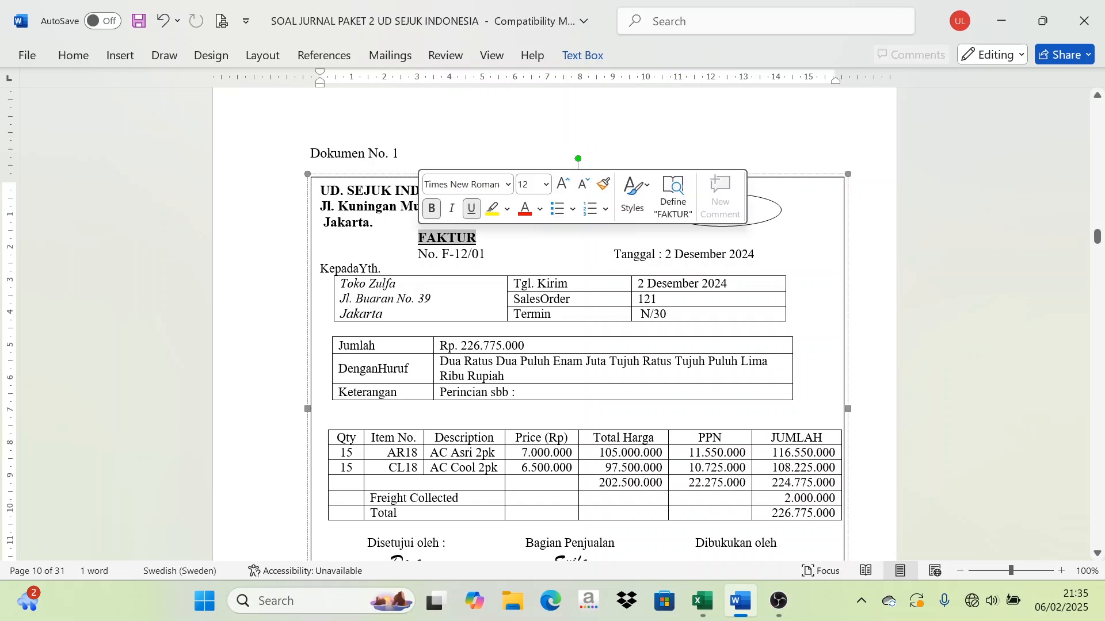
click(320, 191)
drag(321, 191, 449, 206)
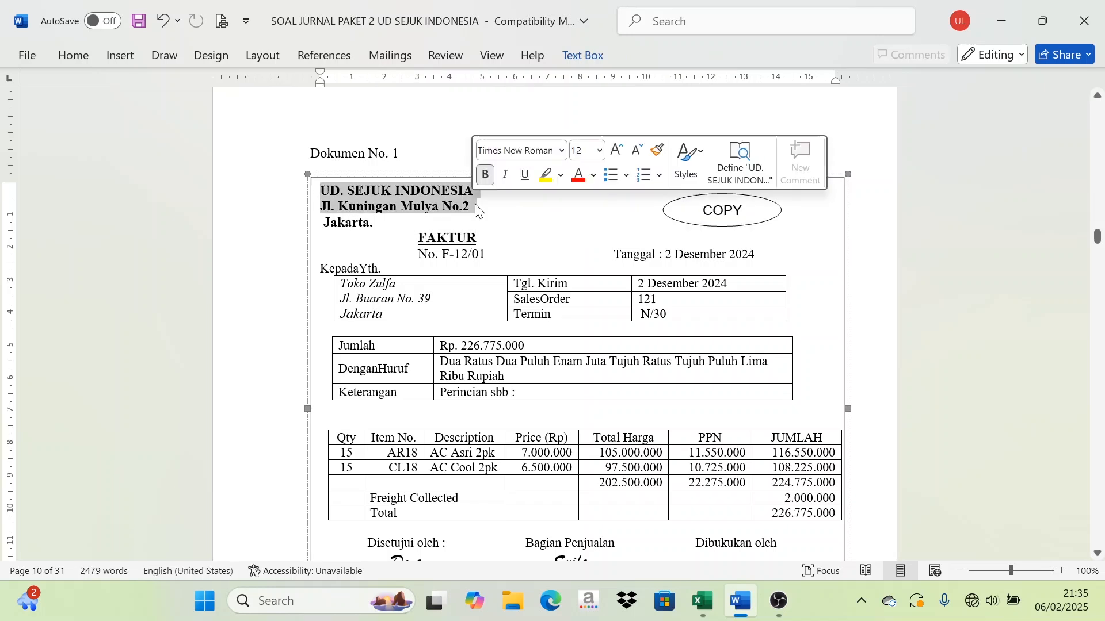
click(431, 191)
drag(476, 238, 418, 238)
click(516, 254)
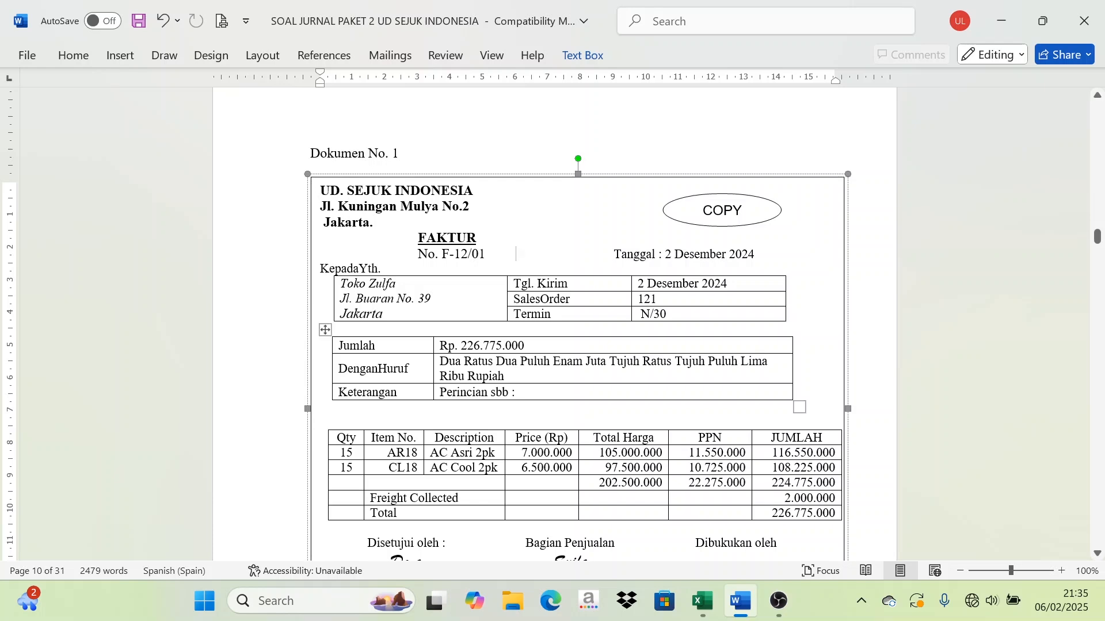
Step: Arrange the Excel workbook and Word exam document side by side, with the Dokumen No. 1 invoice in view
click(708, 603)
key(super+Right)
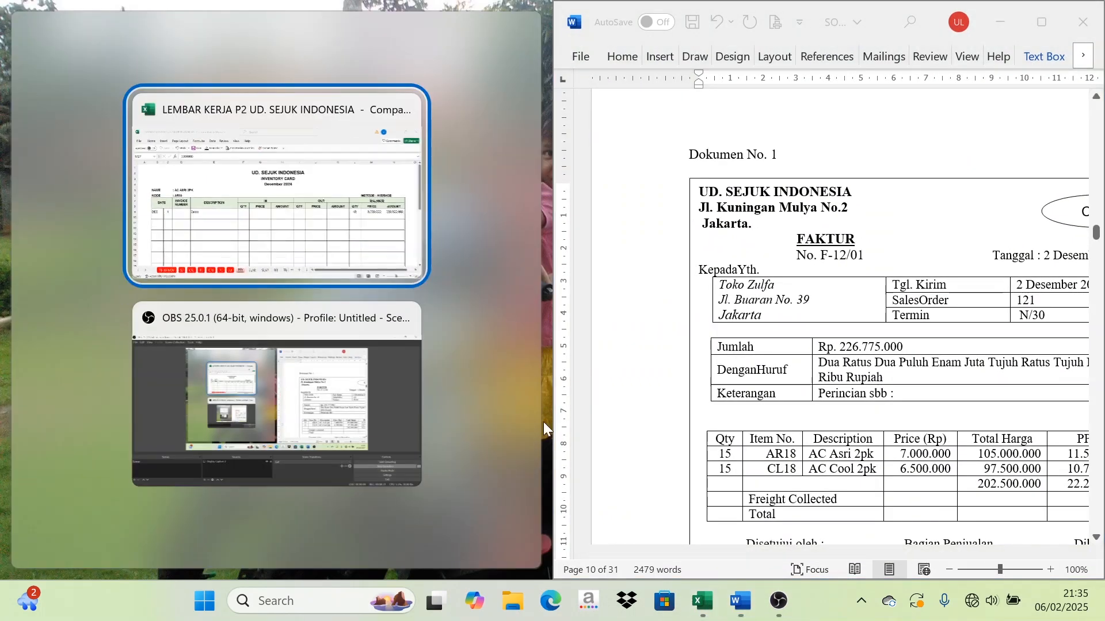
click(242, 255)
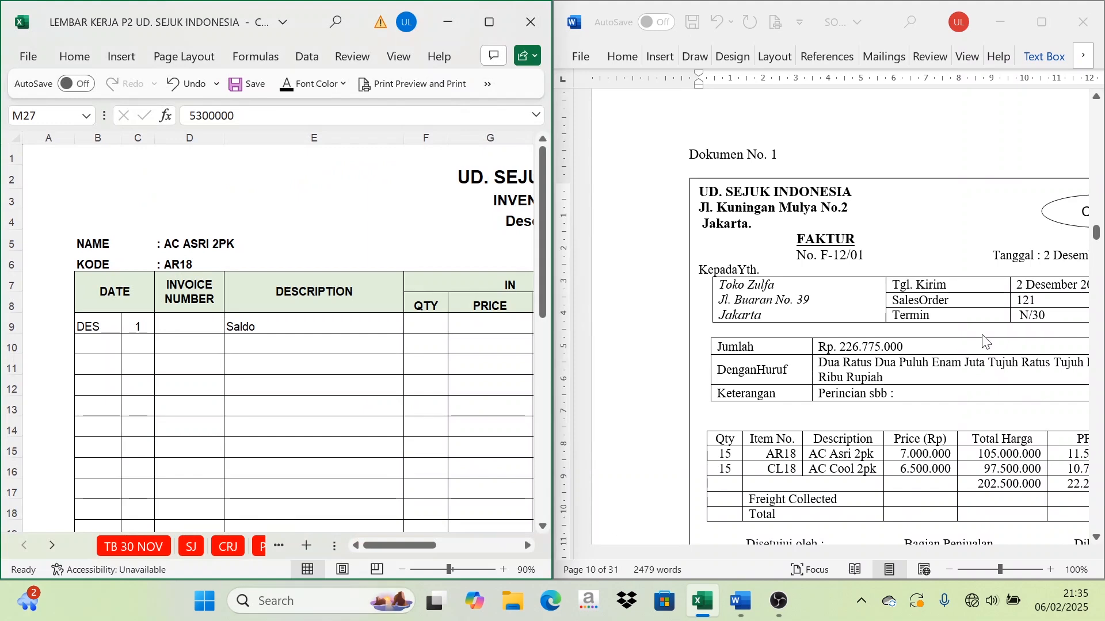
click(729, 537)
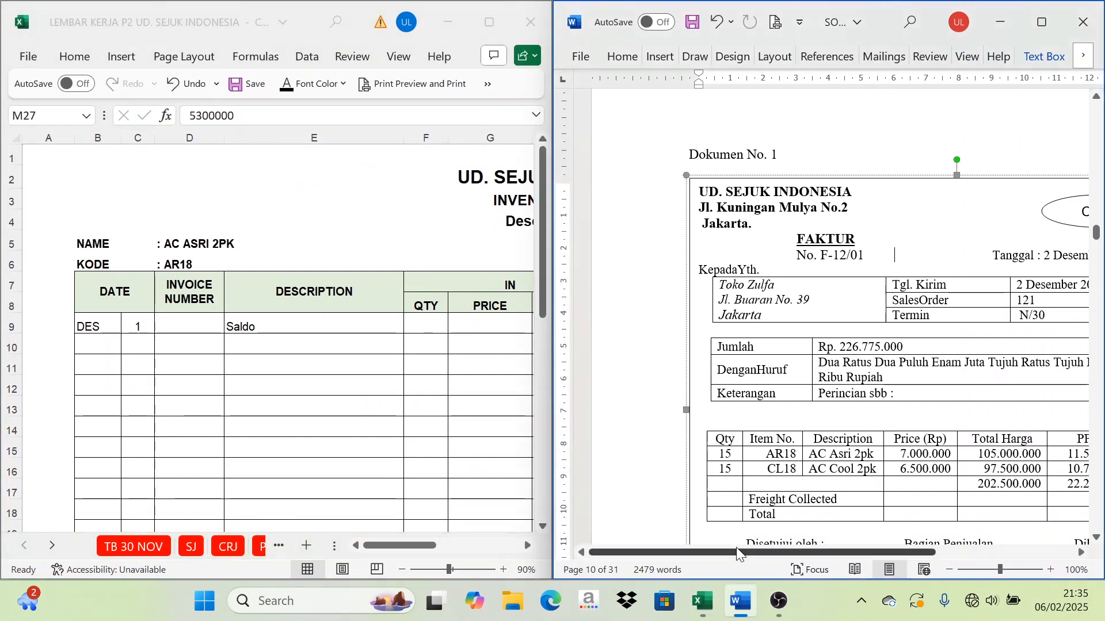
drag(741, 553, 791, 551)
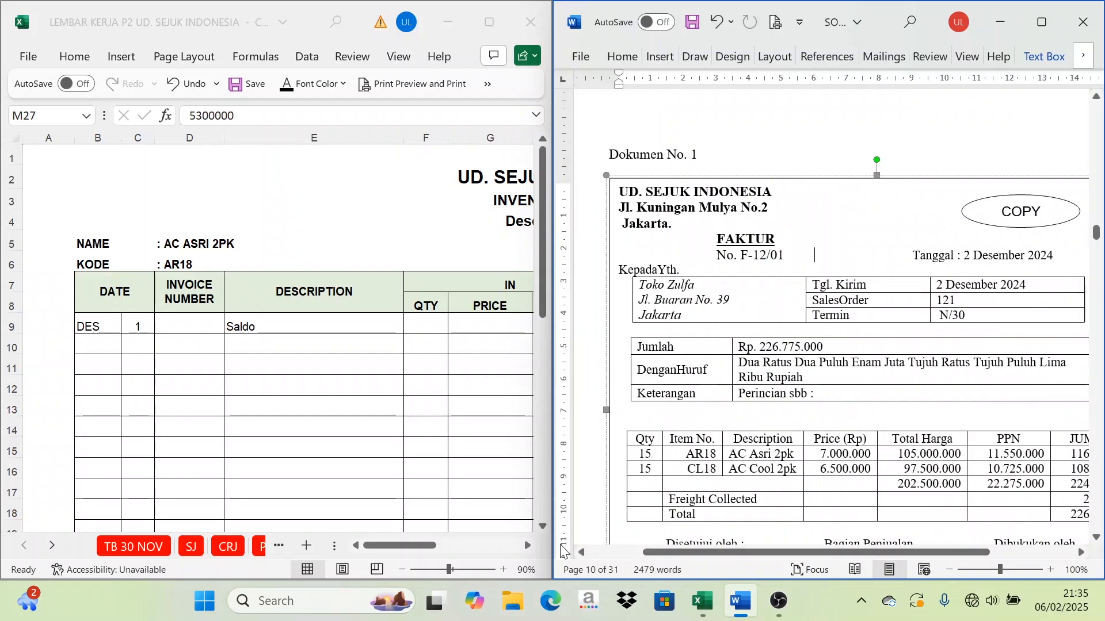
click(201, 525)
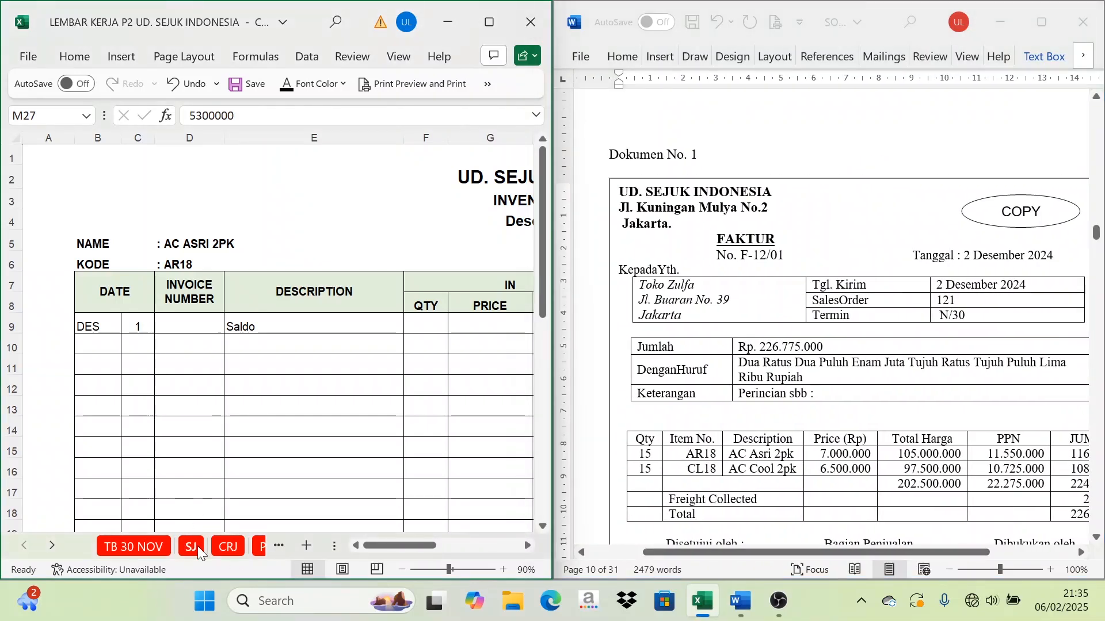
Step: Open the SJ sheet and show the pre-filled day 2 and invoice number F12/01 in row 9 in black font
click(194, 546)
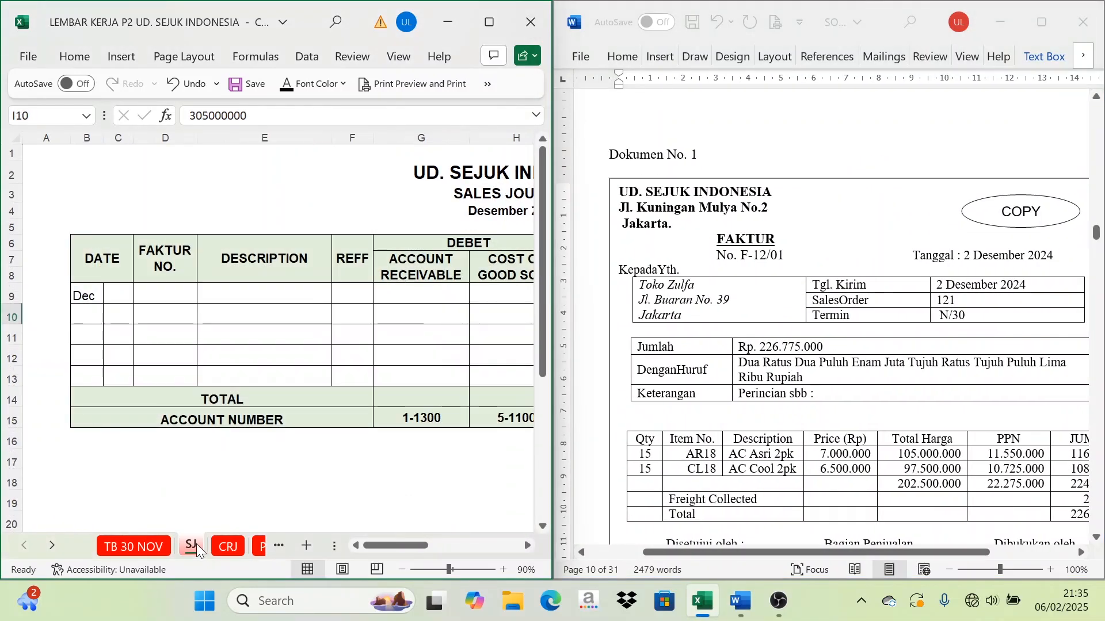
click(114, 289)
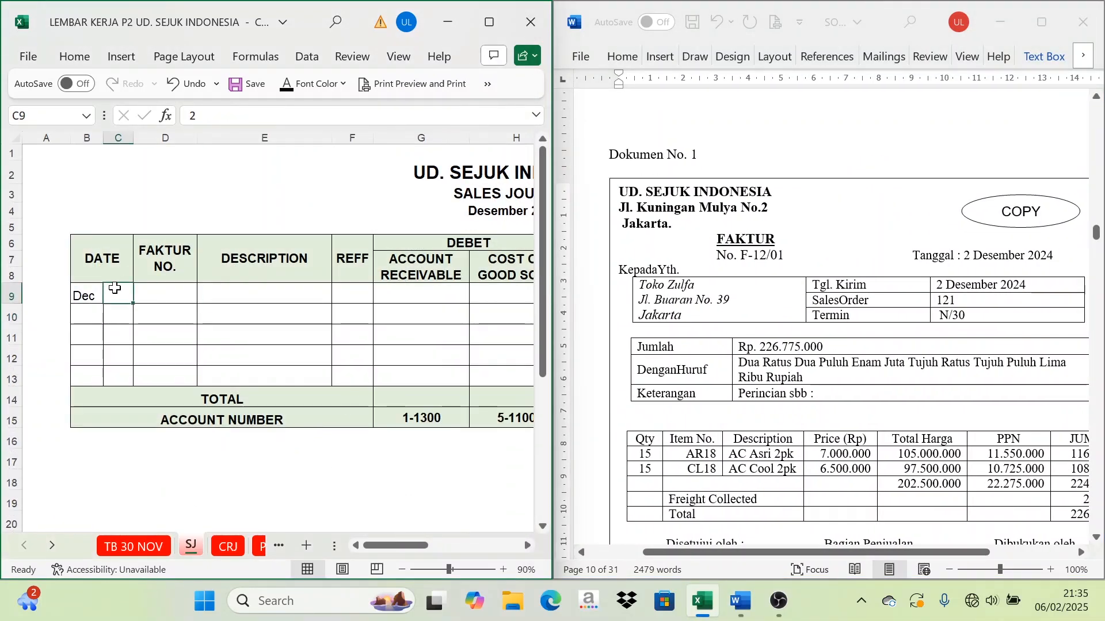
click(286, 87)
click(172, 297)
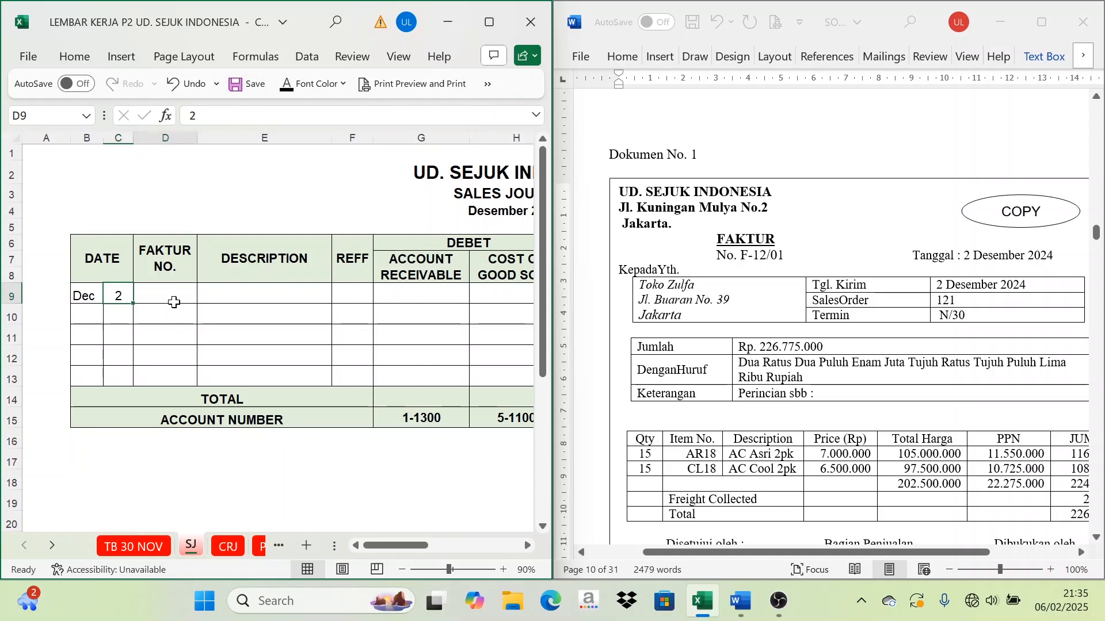
click(287, 85)
Step: Check the customer on the invoice and show the pre-filled Toko Zulfa description in E9 in black font
click(256, 294)
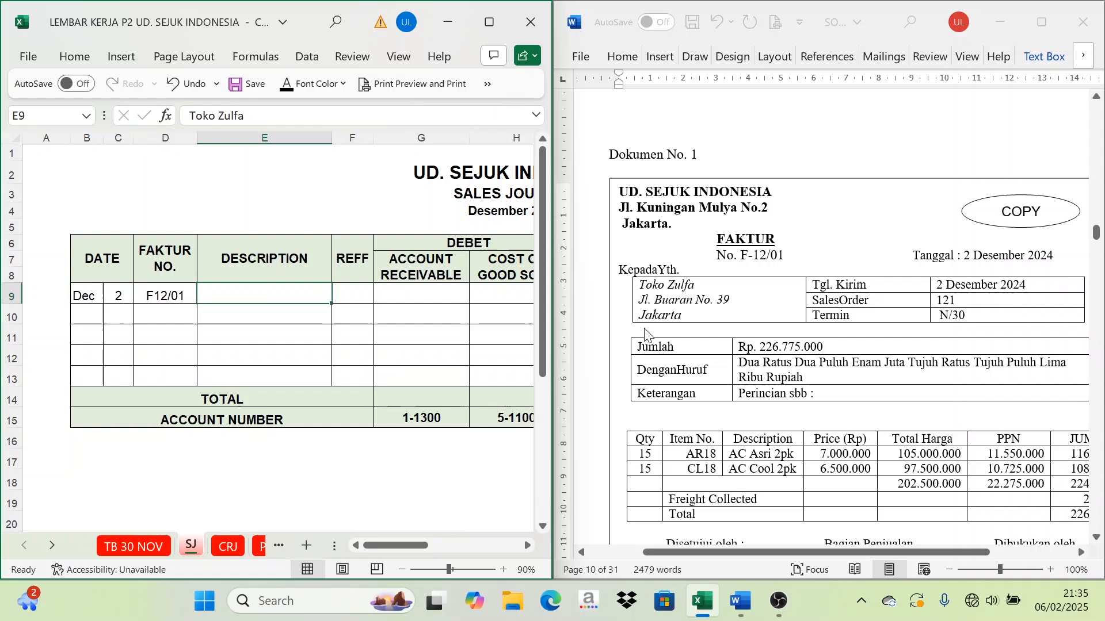
click(674, 297)
click(255, 290)
click(285, 85)
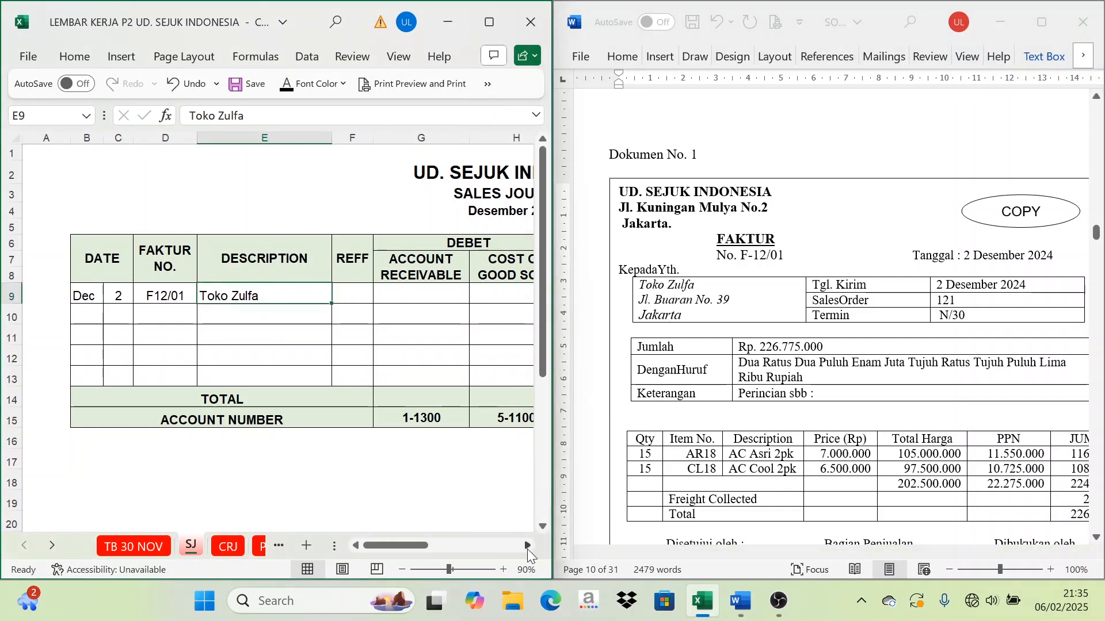
Step: Select the 202.500.000 Total Harga on the invoice and show the matching Sales credit in I9 in black font
click(527, 546)
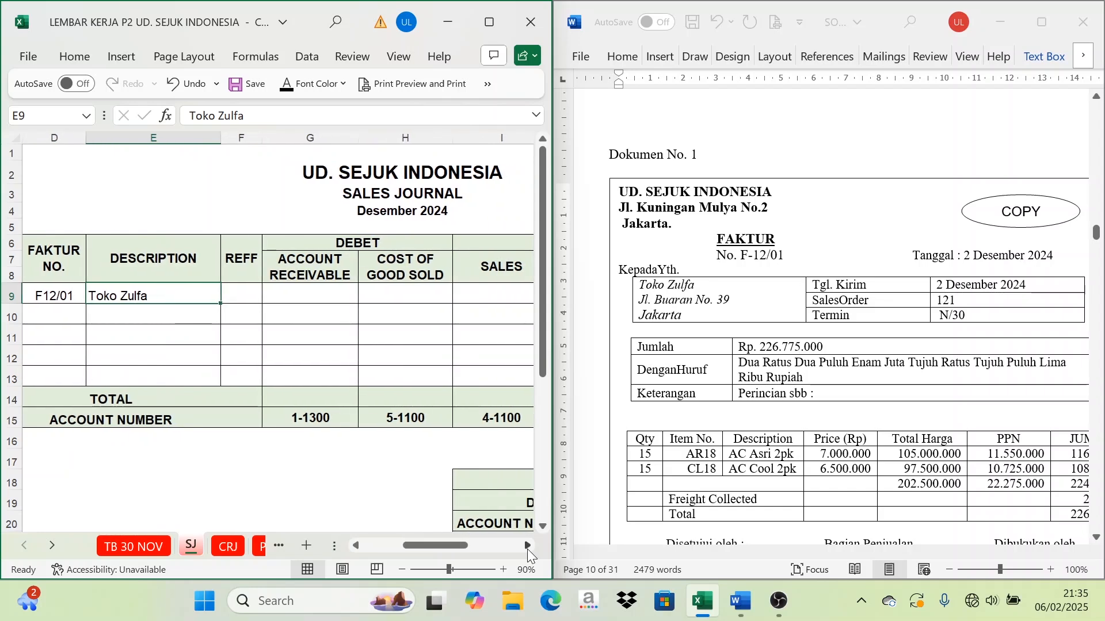
click(527, 546)
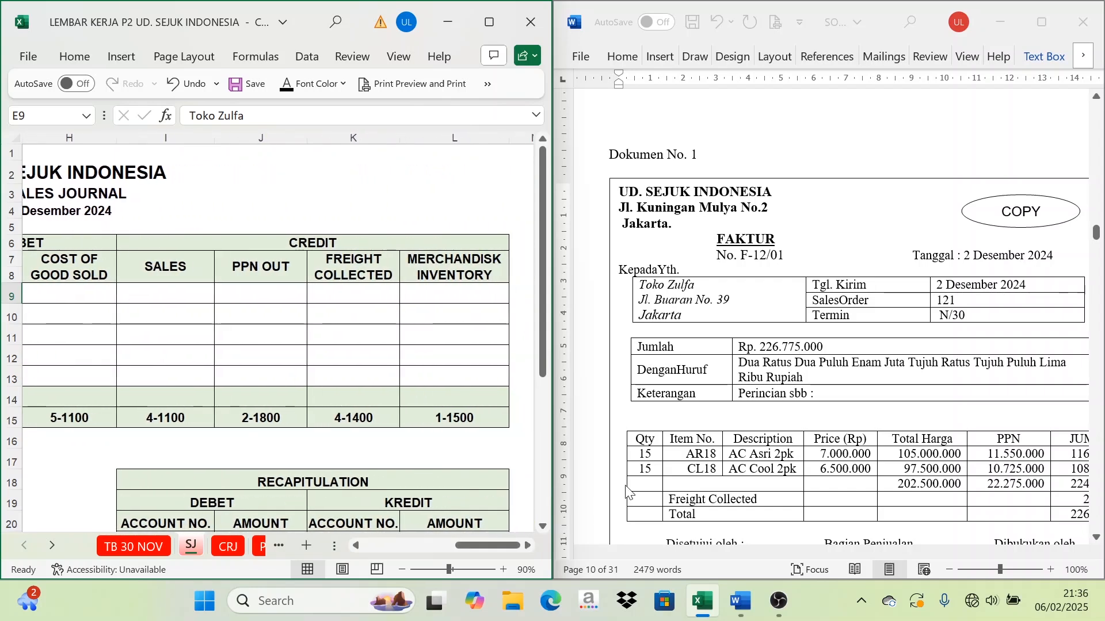
click(191, 289)
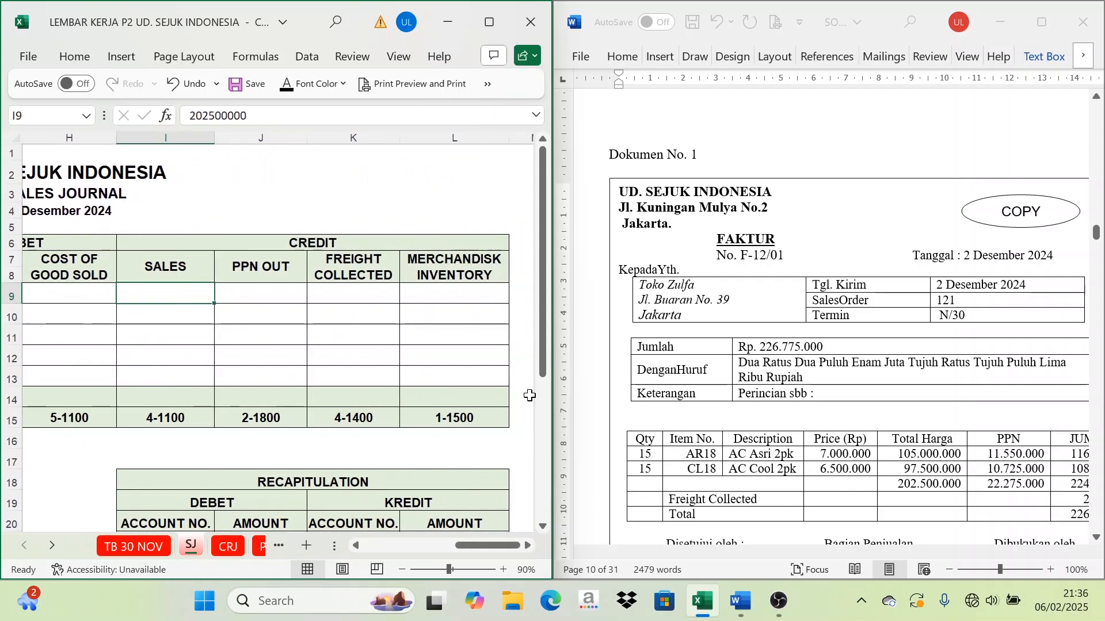
scroll(829, 448, down, 1)
scroll(828, 448, down, 1)
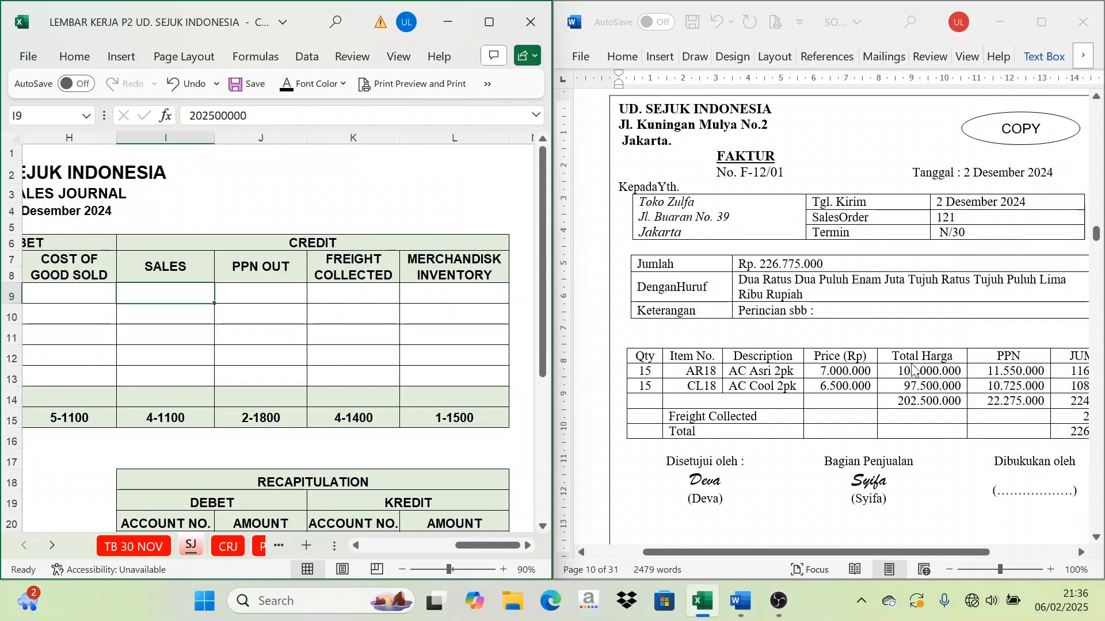
click(933, 362)
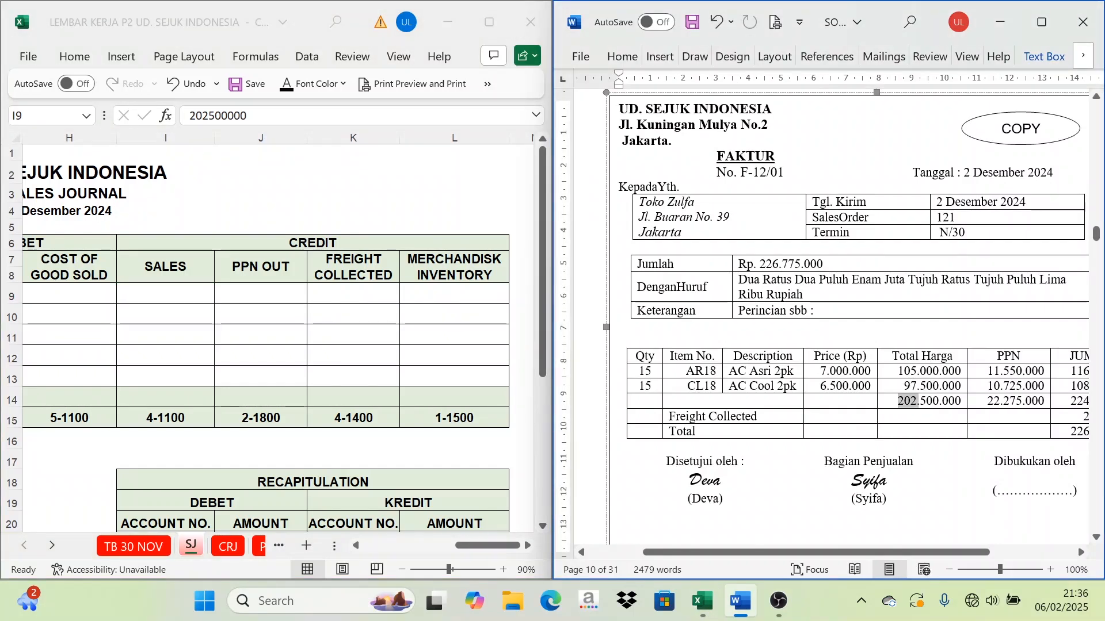
drag(918, 402, 961, 403)
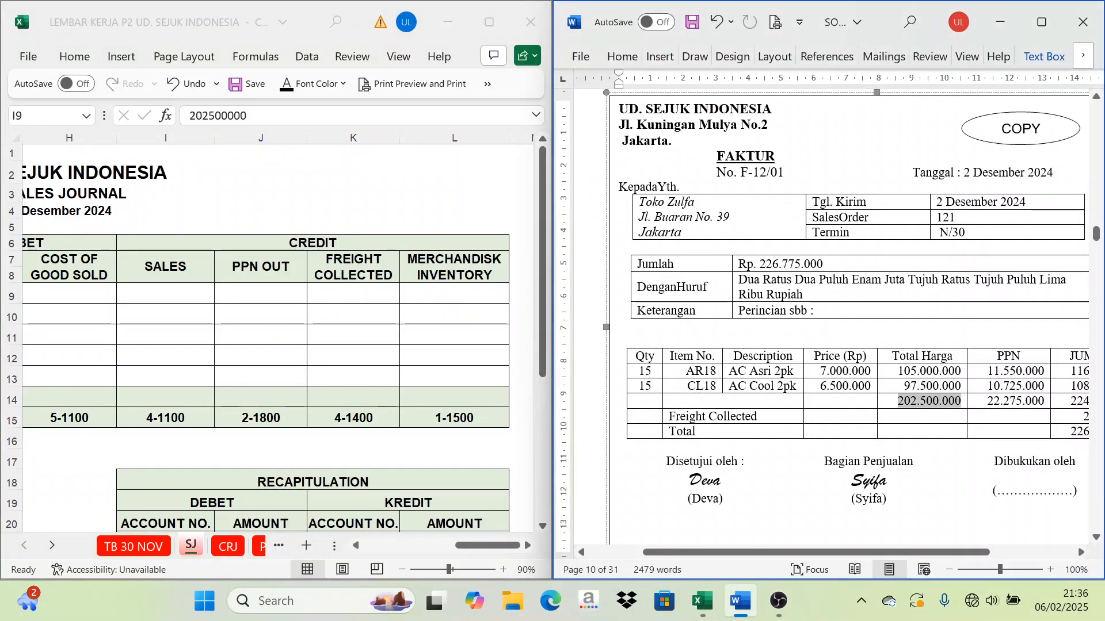
click(155, 293)
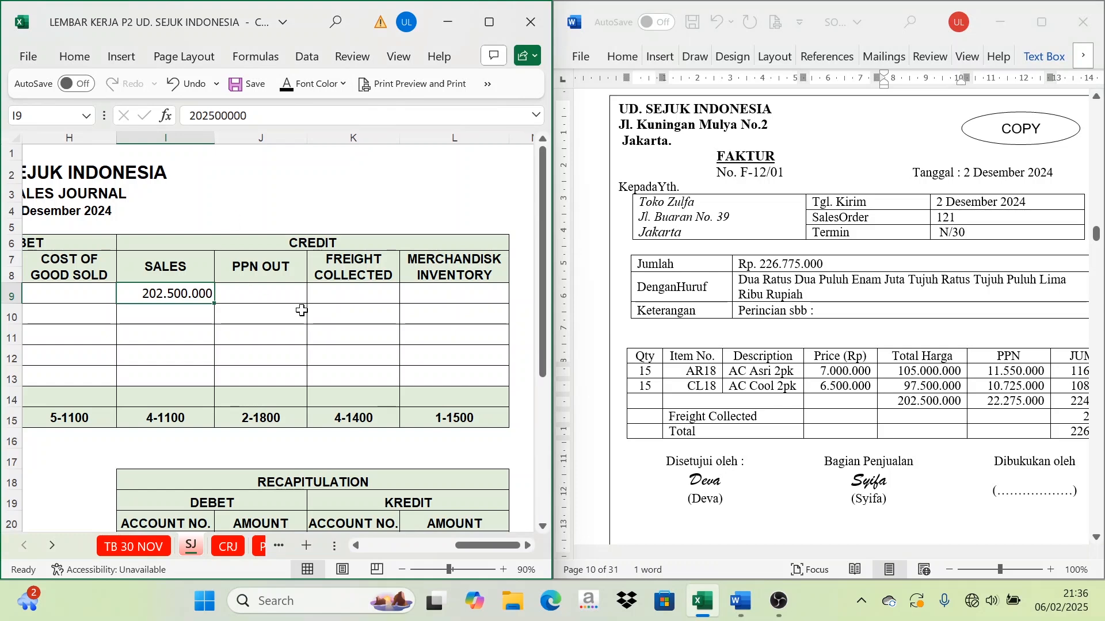
key(alt+Tab)
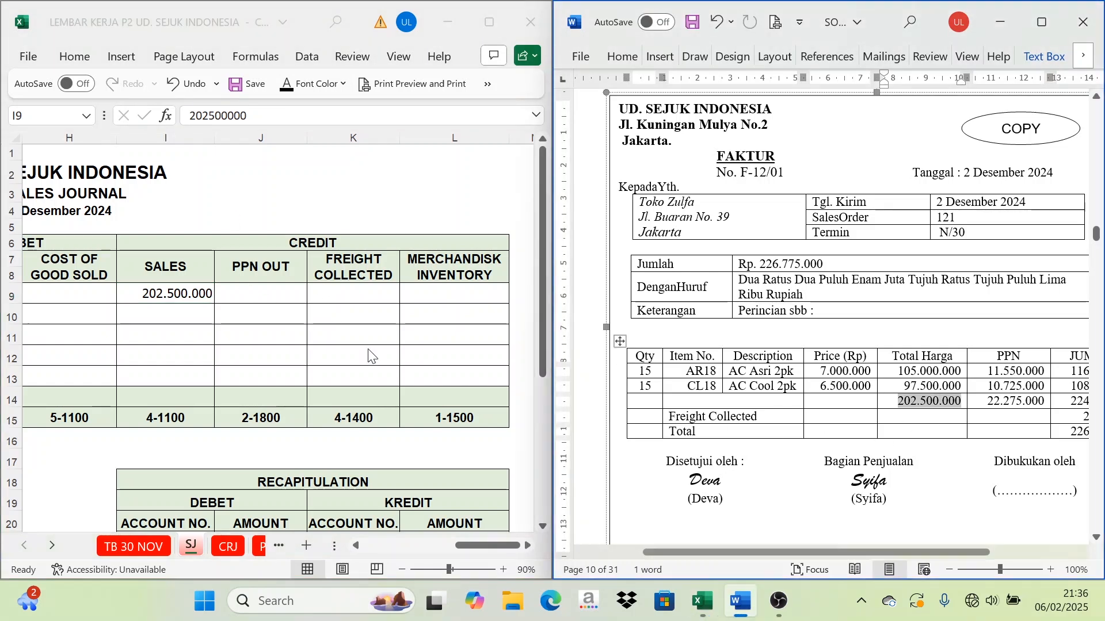
key(alt+Tab)
key(F2)
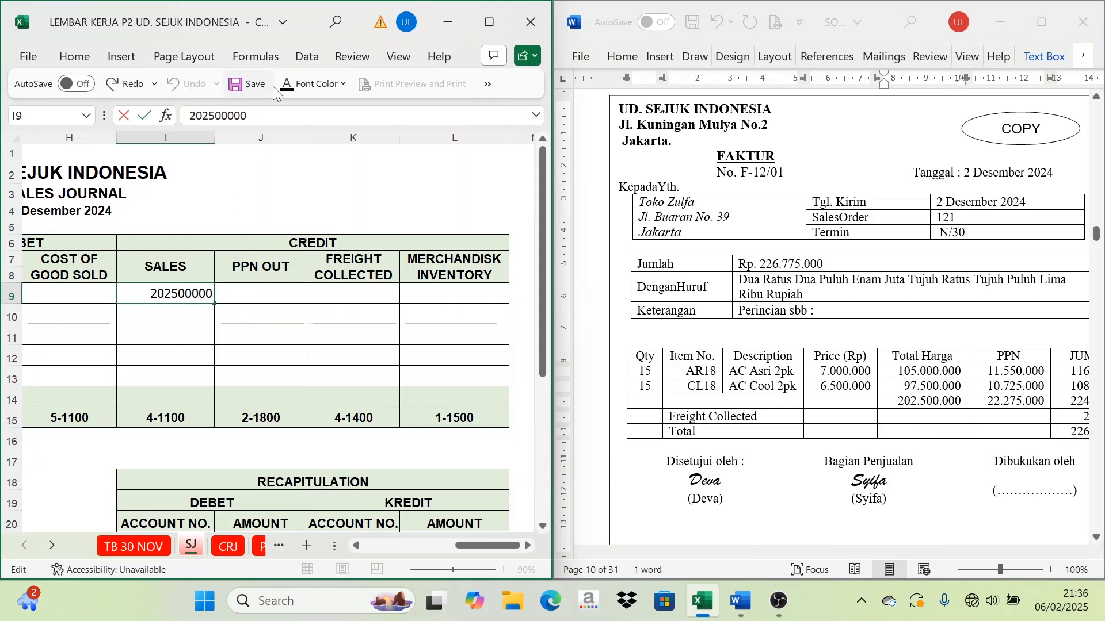
Step: Show the PPN Out credit of 22.275.000 and the Freight Collected credit of 2.000.000 in row 9 in black font
click(262, 294)
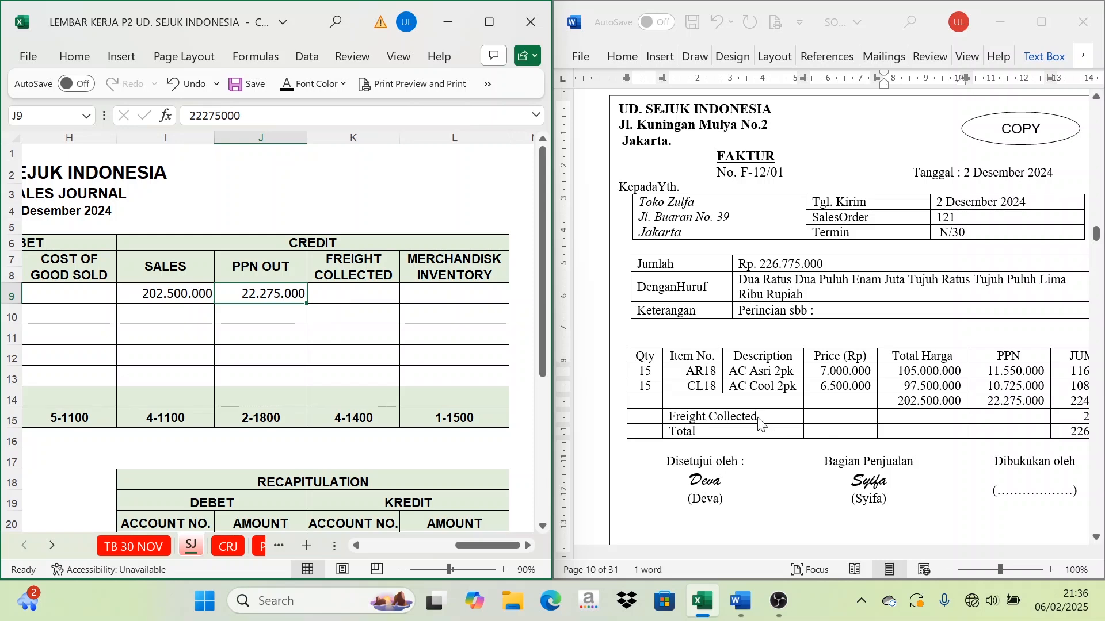
double_click(912, 401)
drag(868, 553, 903, 555)
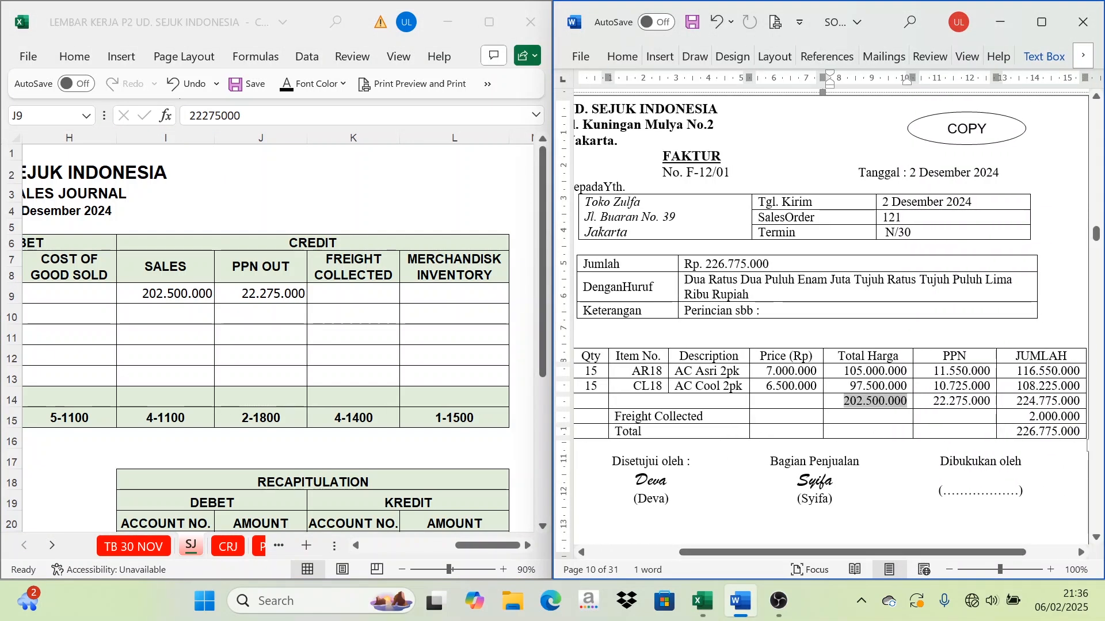
click(351, 301)
text(2000000)
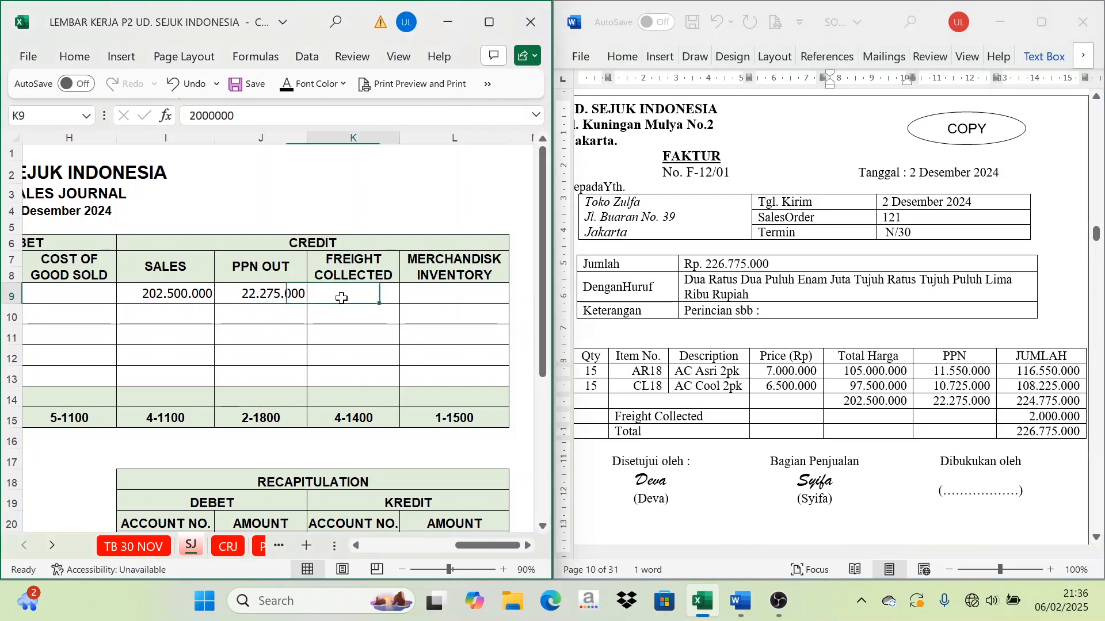
key(ctrl+Return)
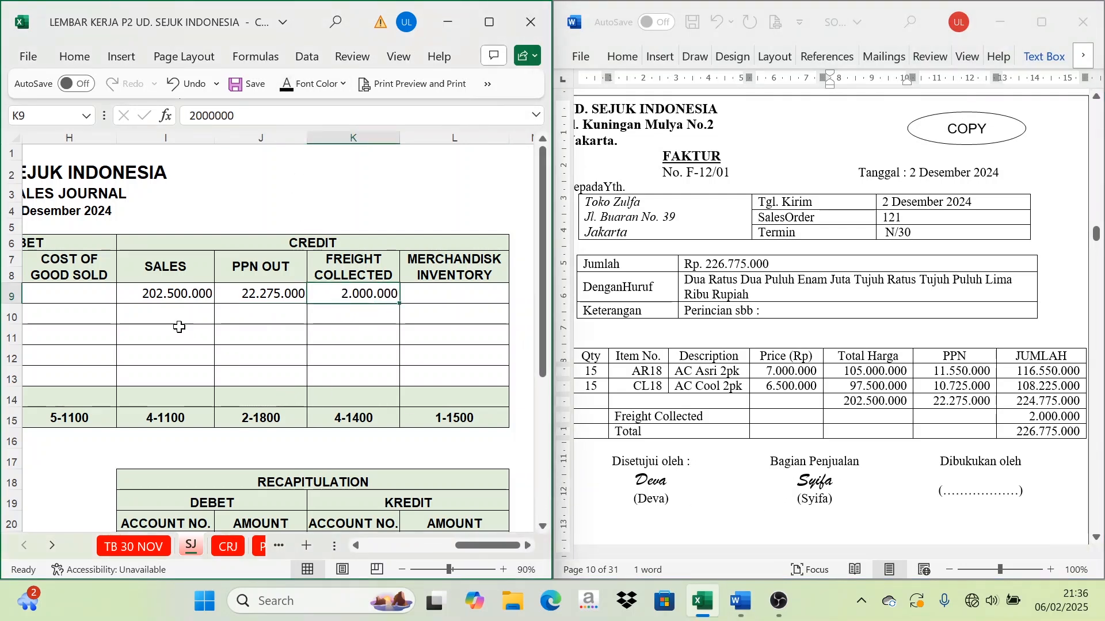
Step: Review the three credit amounts in row 9, and show the Account Receivable debit of 226.775.000 in G9 in black font
click(179, 296)
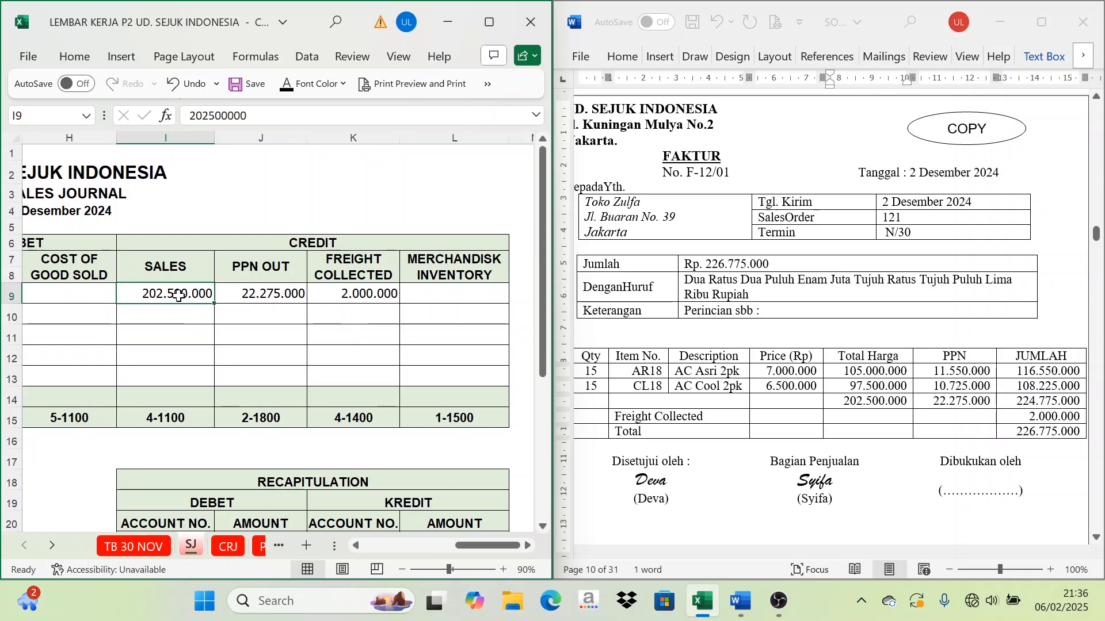
click(262, 294)
click(342, 295)
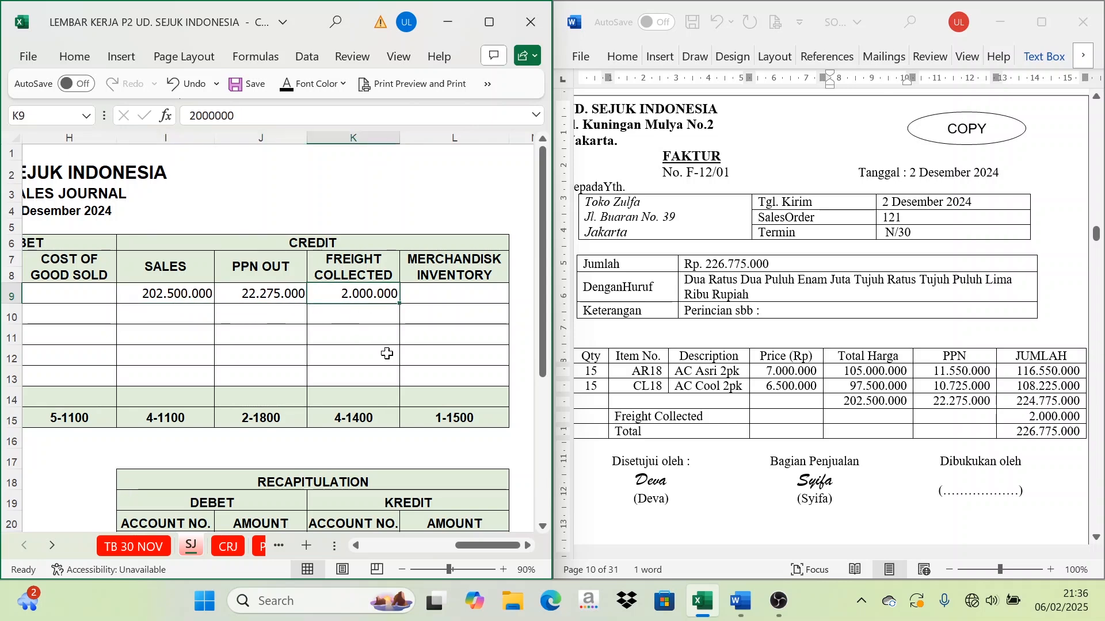
drag(497, 547, 471, 547)
click(113, 294)
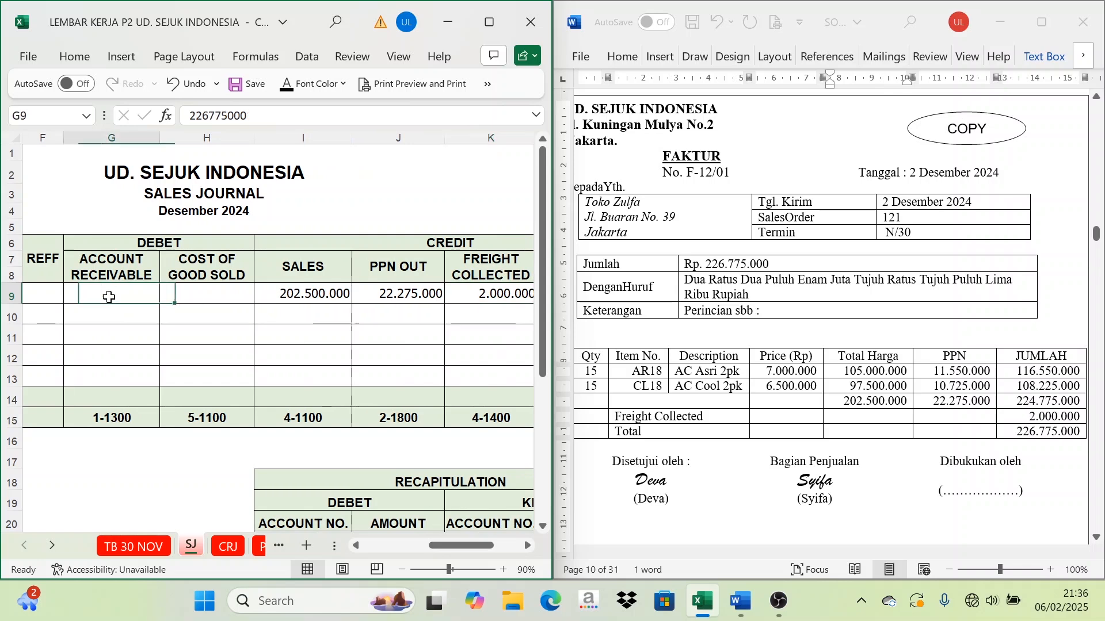
click(286, 84)
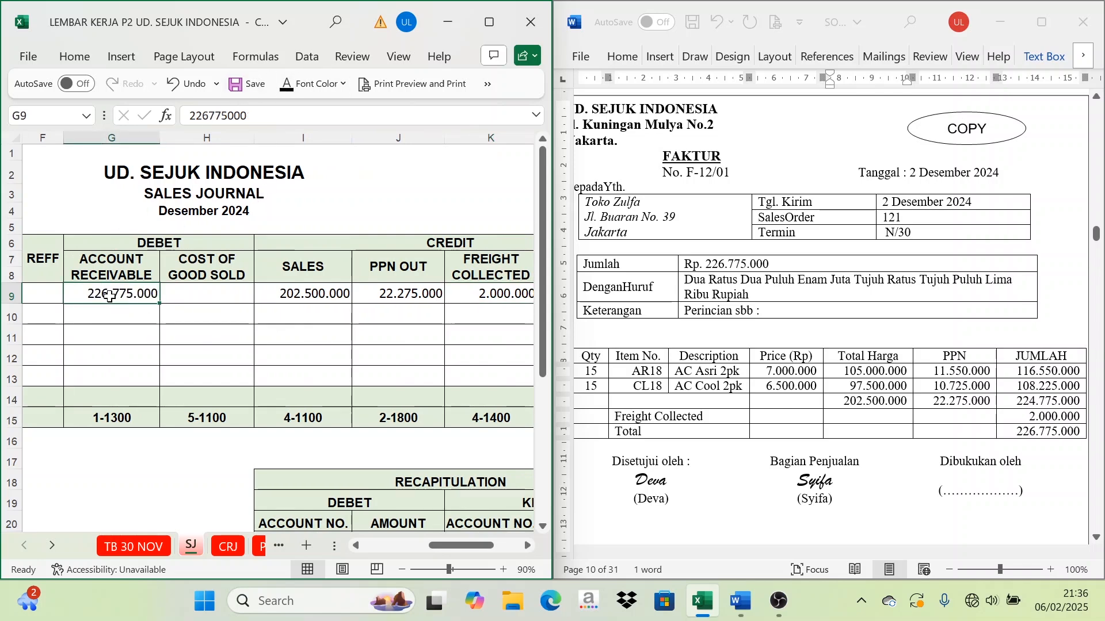
Step: Compare the Toko Zulfa description and Account Receivable debit in row 9 with the customer and grand total on the invoice
click(1028, 437)
drag(1016, 432, 1081, 432)
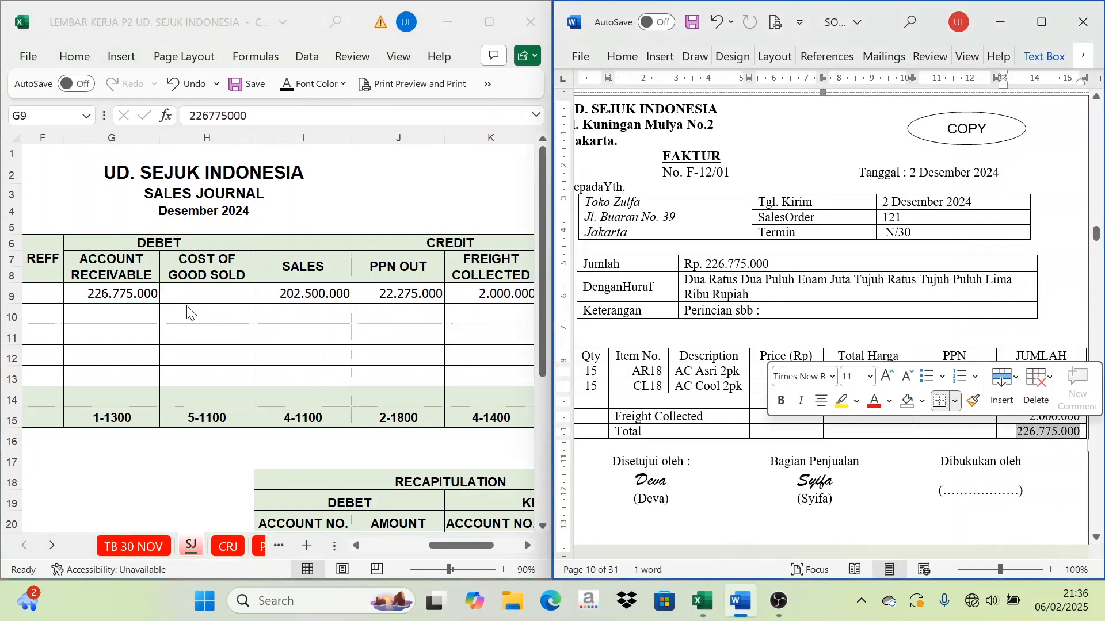
key(alt+Tab)
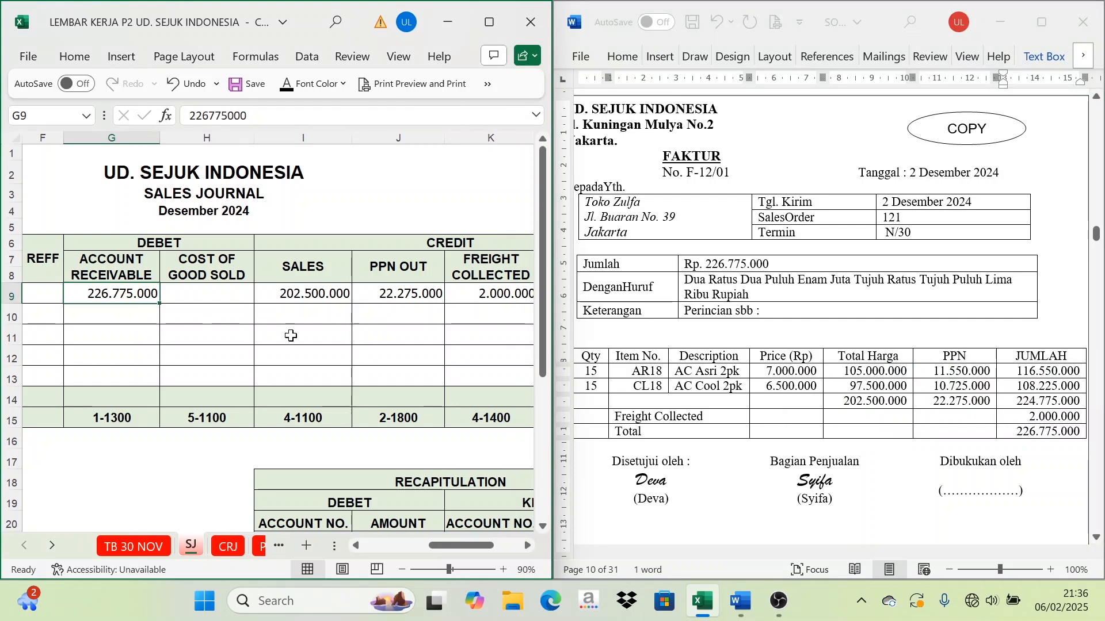
click(738, 386)
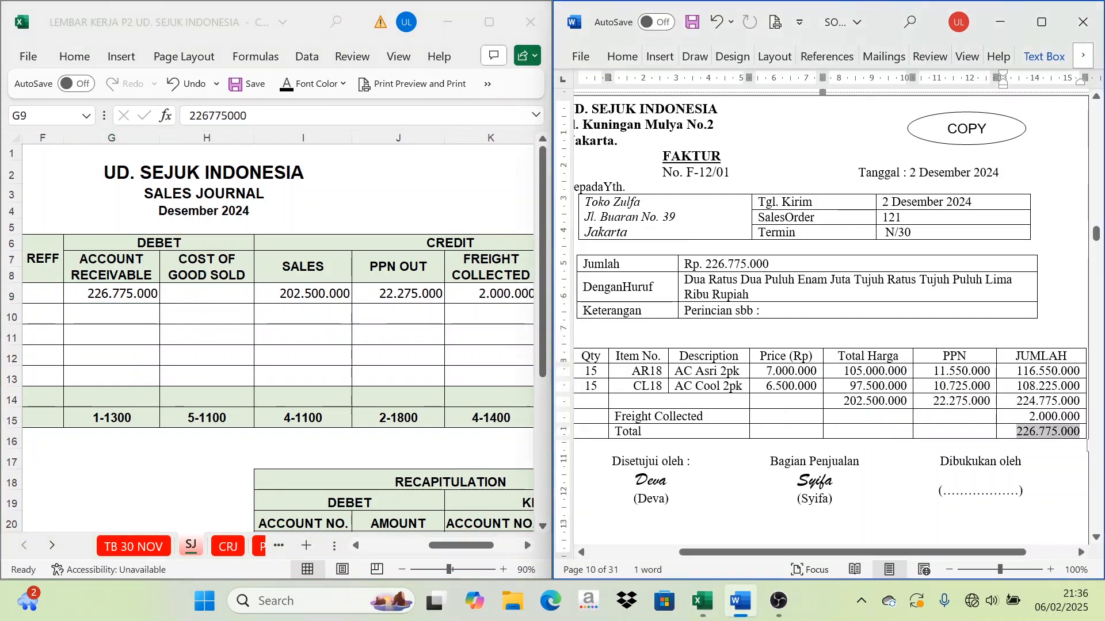
drag(827, 551, 809, 553)
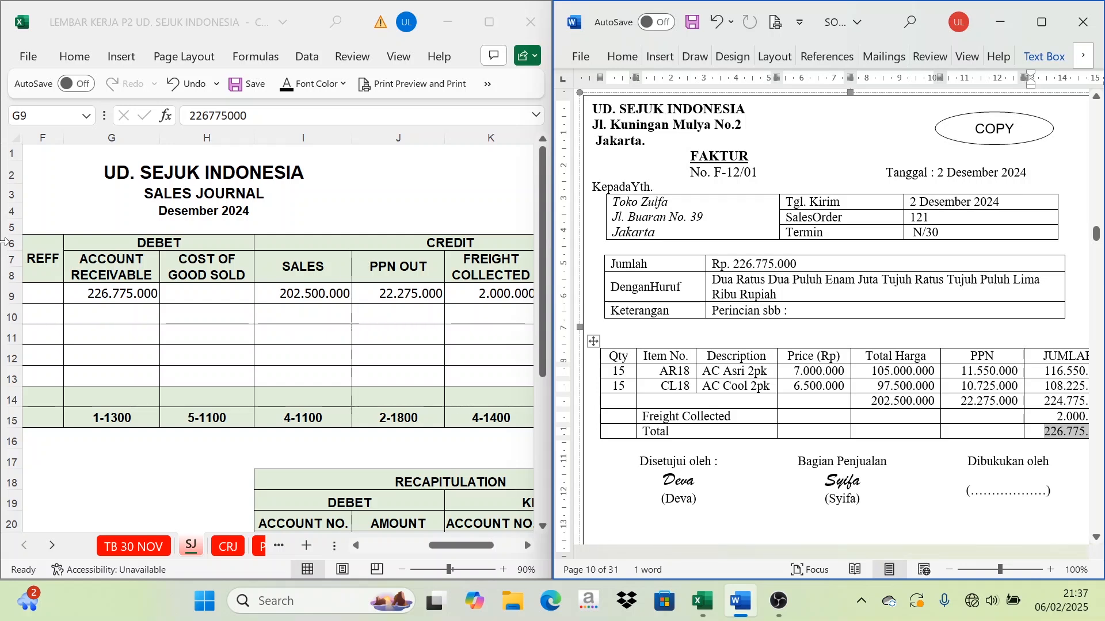
click(136, 293)
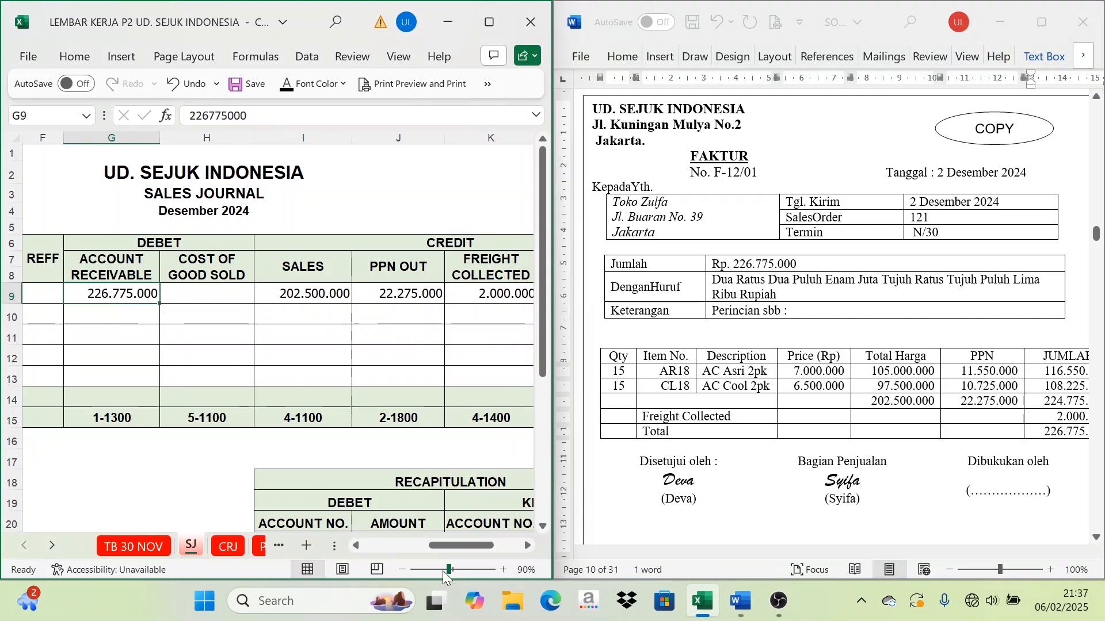
drag(458, 551, 436, 540)
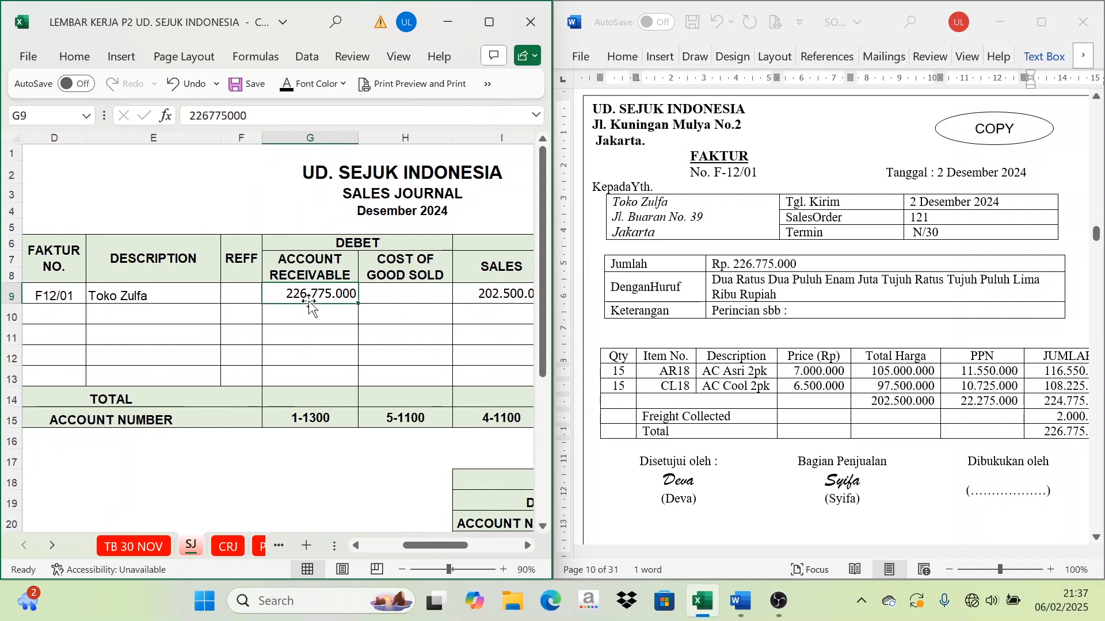
click(125, 296)
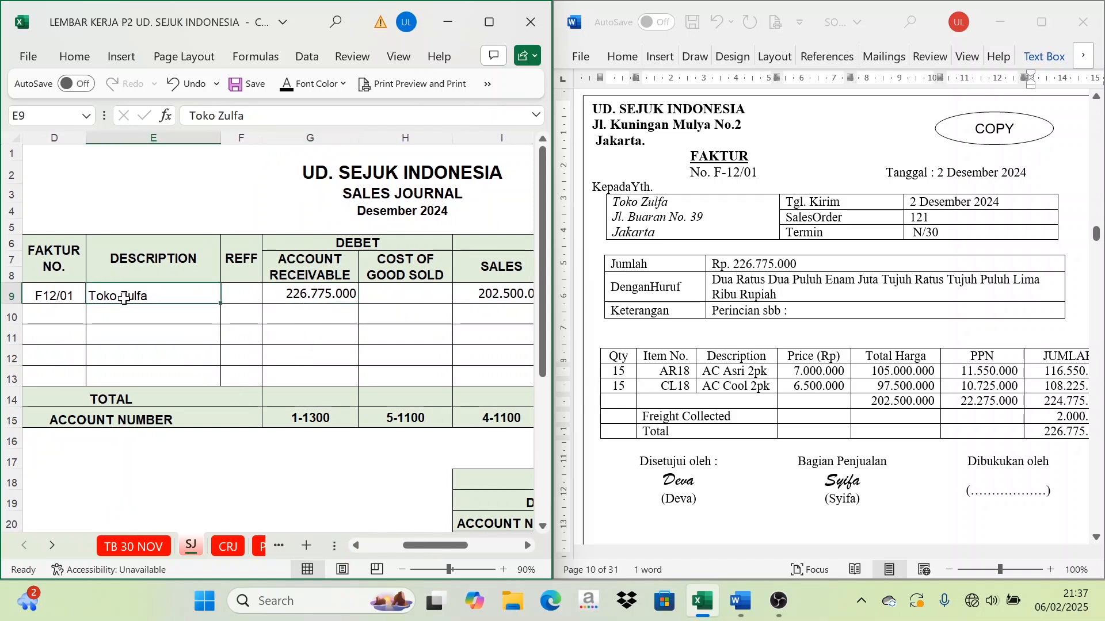
click(318, 298)
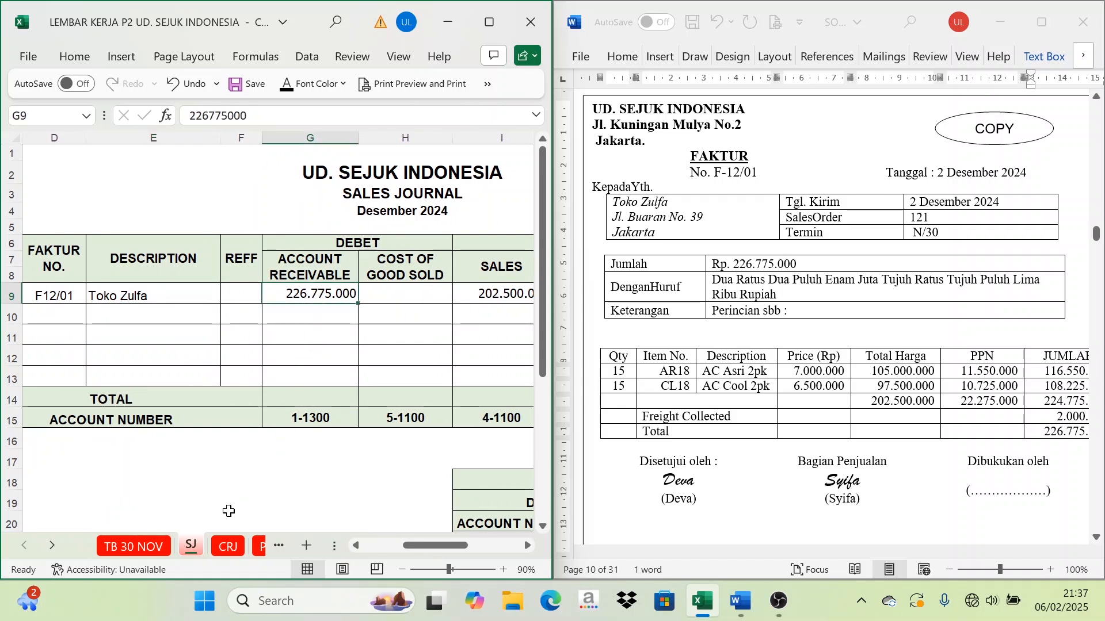
Step: In the SLAR sheet's Toko Zulfa ledger, show the December transaction day 2 in C39 in black font
click(53, 546)
click(53, 550)
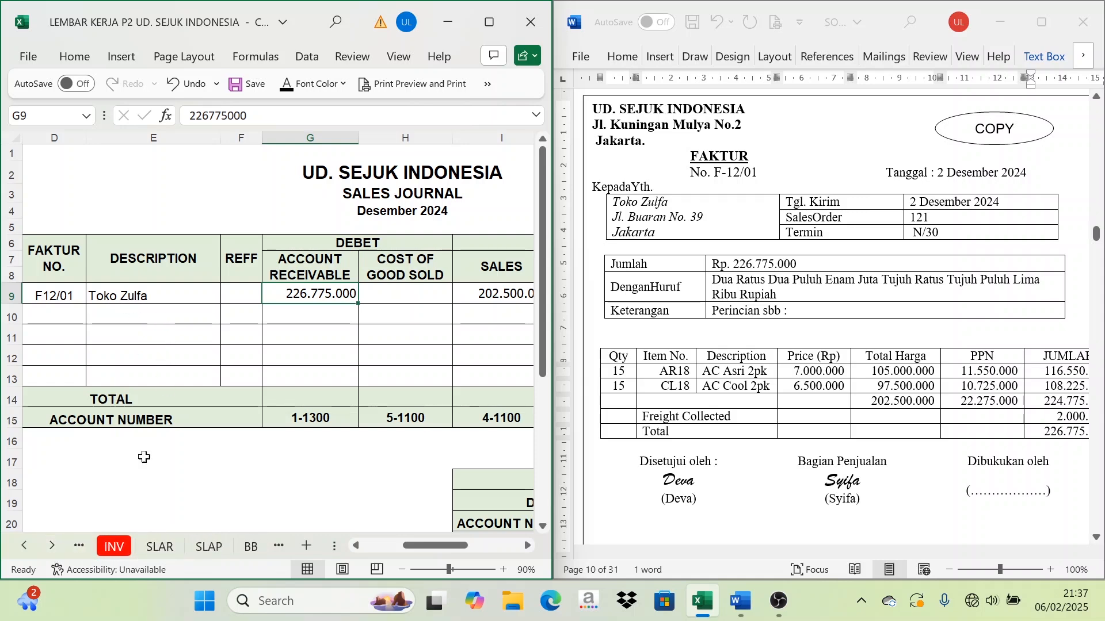
click(164, 547)
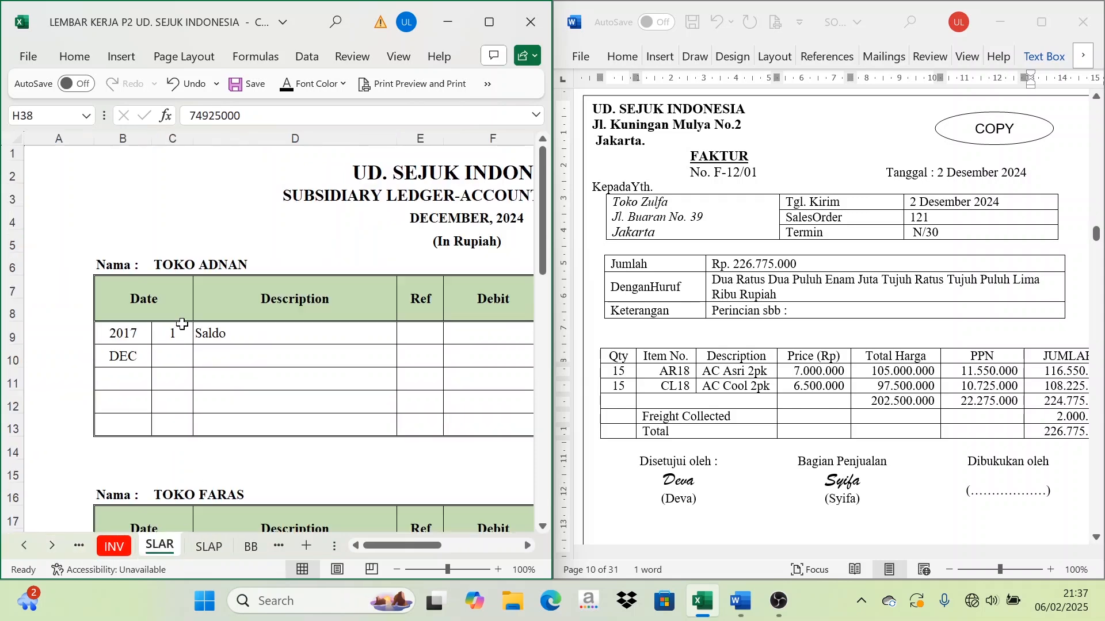
click(352, 261)
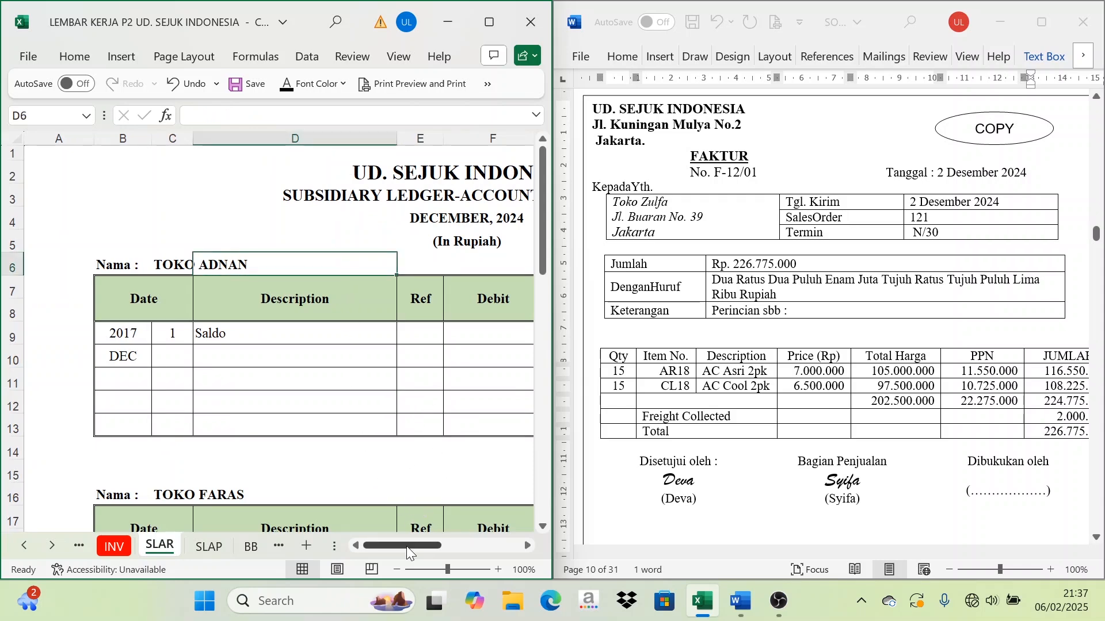
mouse_move(406, 547)
mouse_down()
mouse_move(442, 551)
mouse_move(397, 551)
mouse_up()
scroll(346, 504, down, 9)
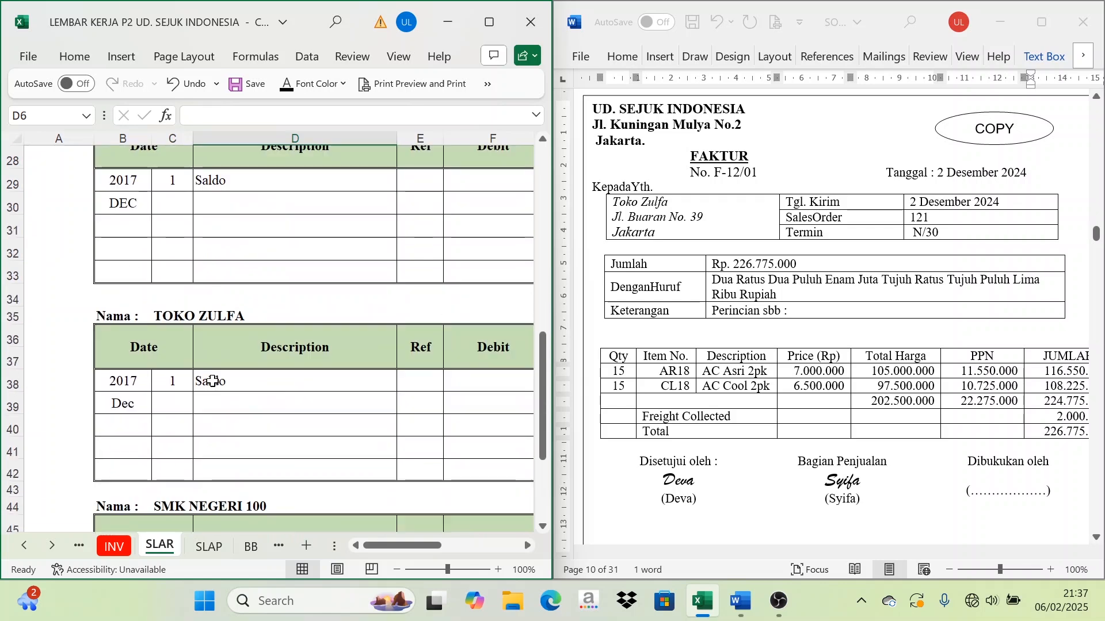
click(162, 315)
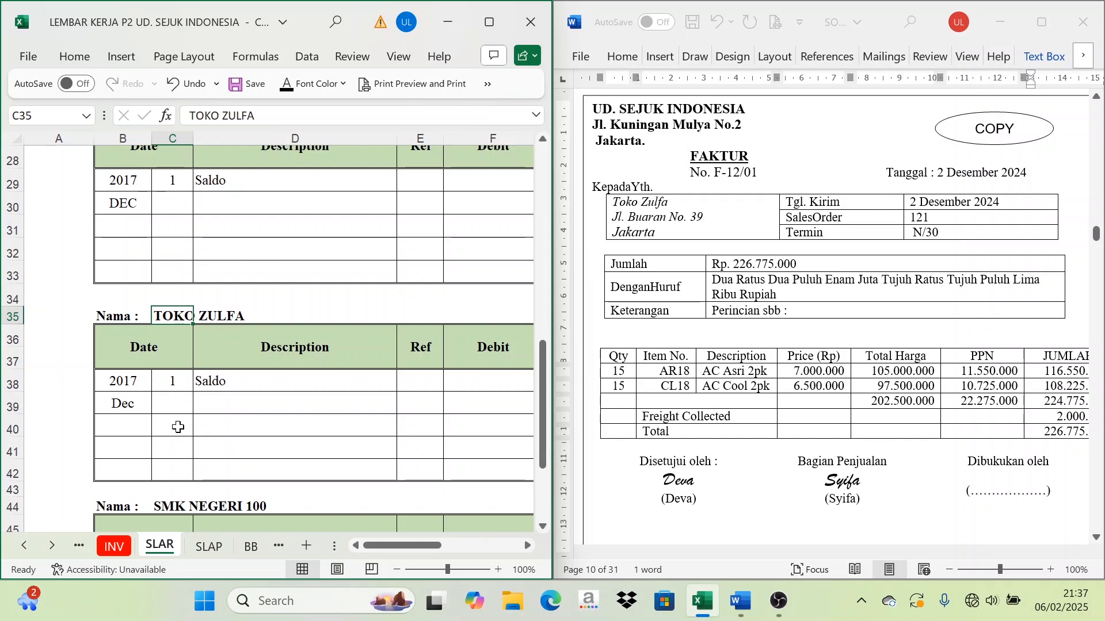
click(173, 405)
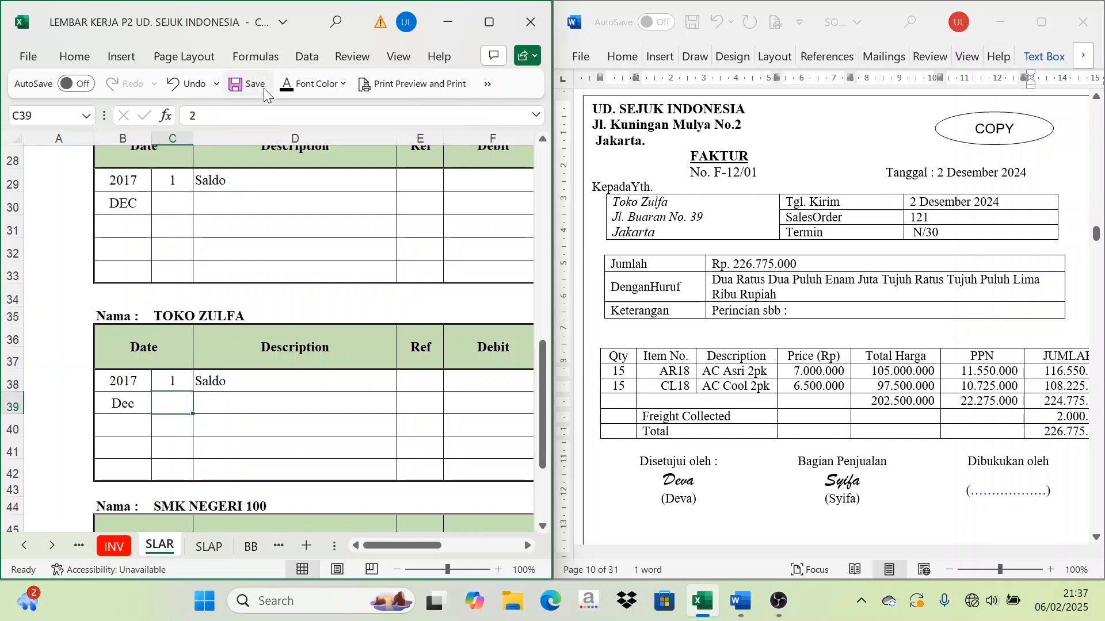
click(288, 86)
Step: Select description cell D39 in the Toko Zulfa ledger and check its source entry on the SJ sheet
click(255, 402)
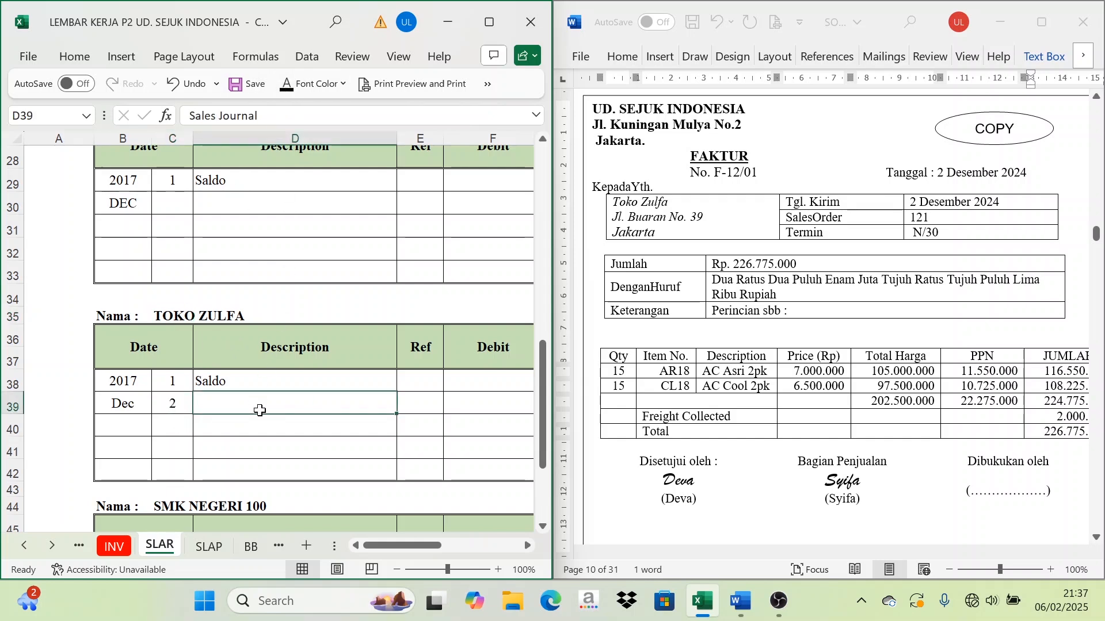
click(21, 551)
click(21, 550)
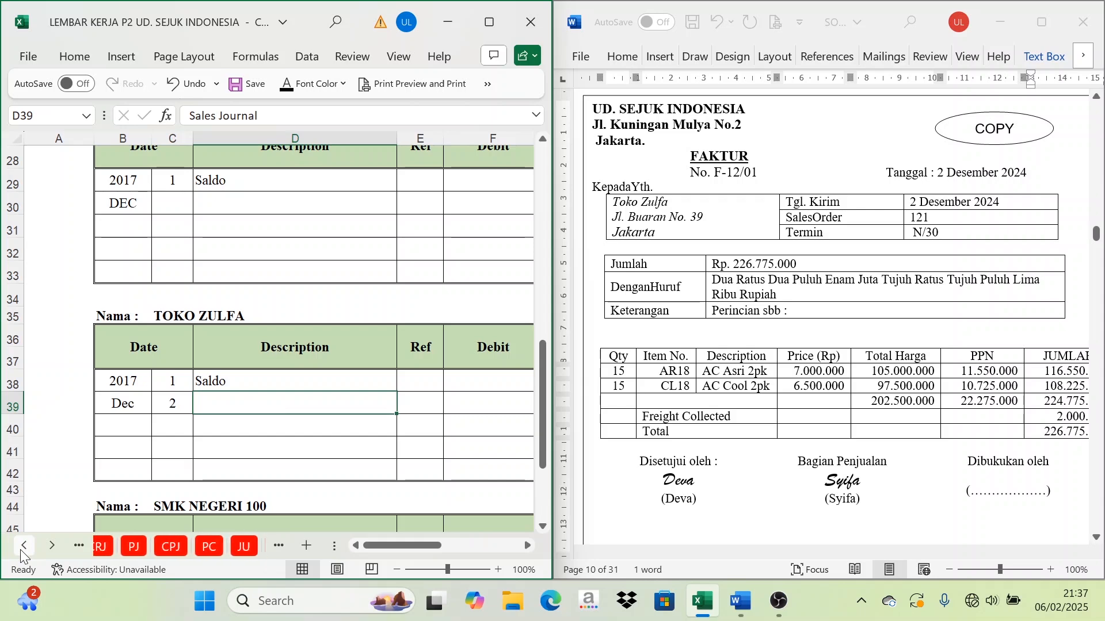
click(21, 551)
click(21, 550)
click(109, 546)
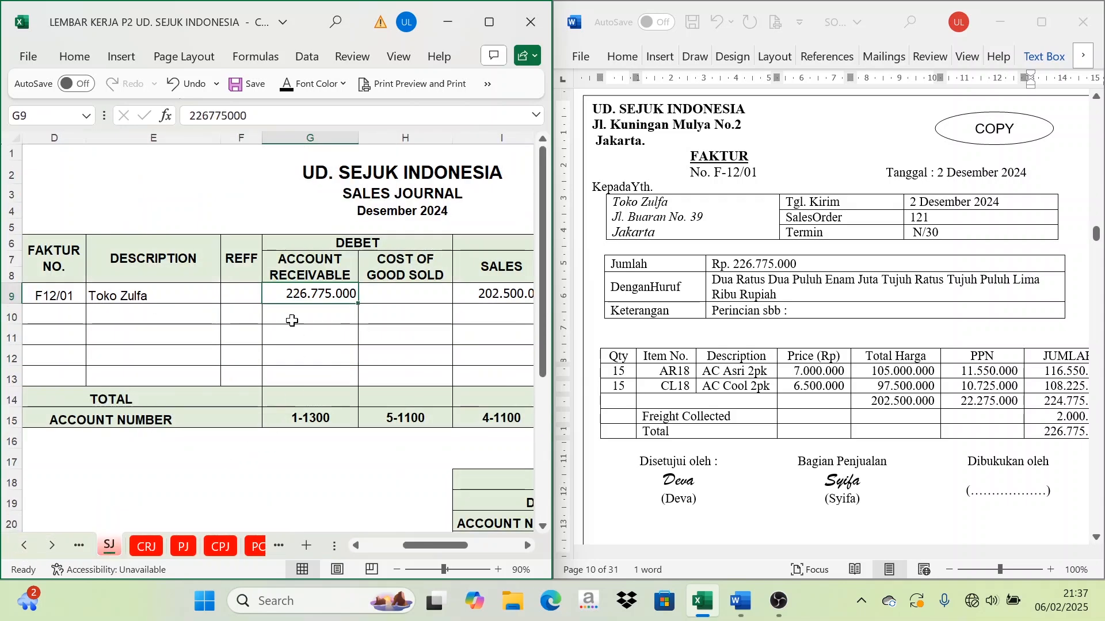
Step: Back on the SLAR sheet, show the description Sales Journal in D39 and the reference SJ in E39 in black font
click(52, 547)
click(51, 547)
click(51, 547)
click(51, 547)
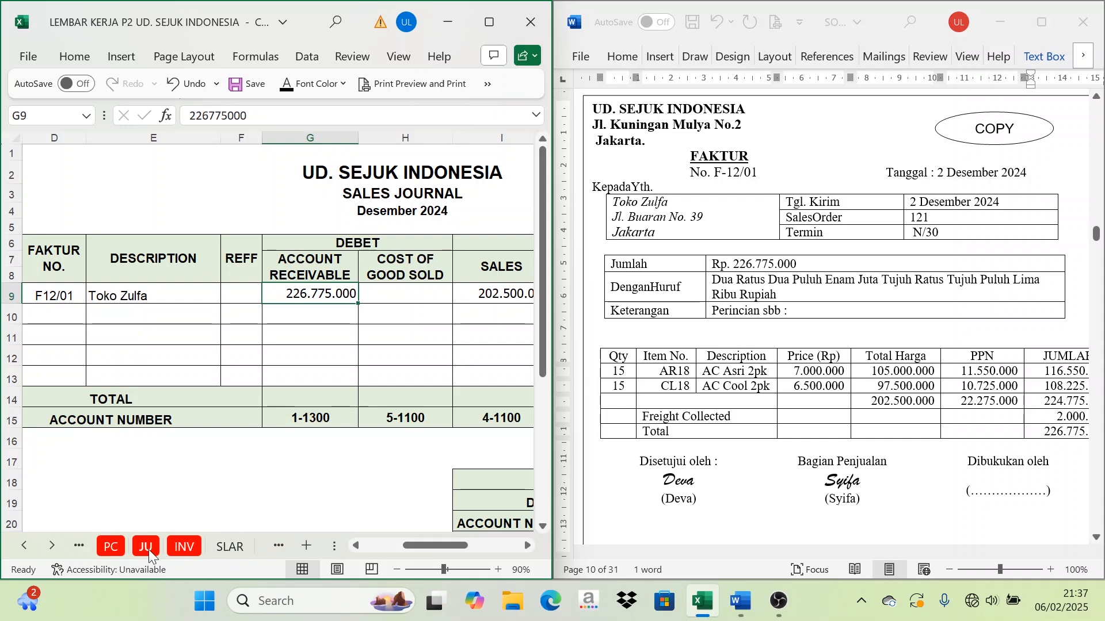
click(229, 547)
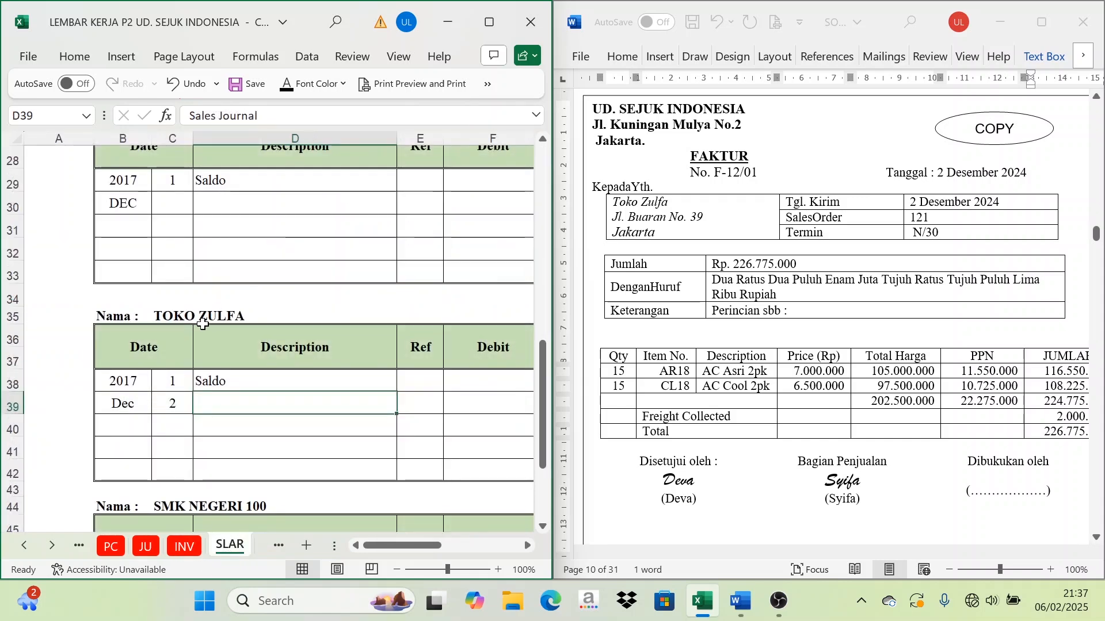
click(287, 85)
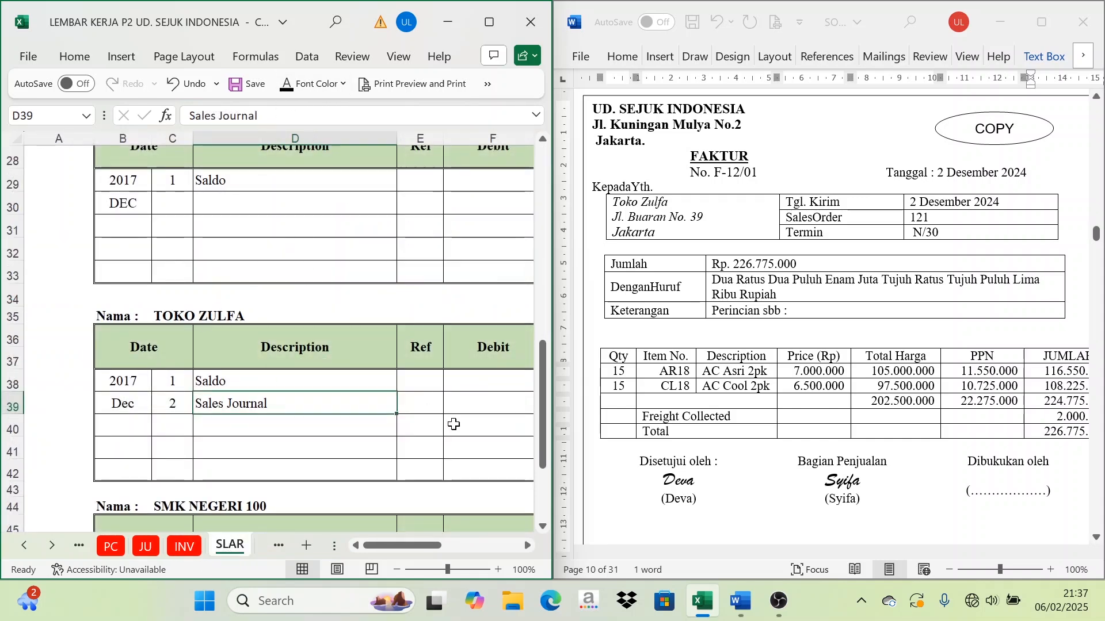
click(409, 411)
click(286, 85)
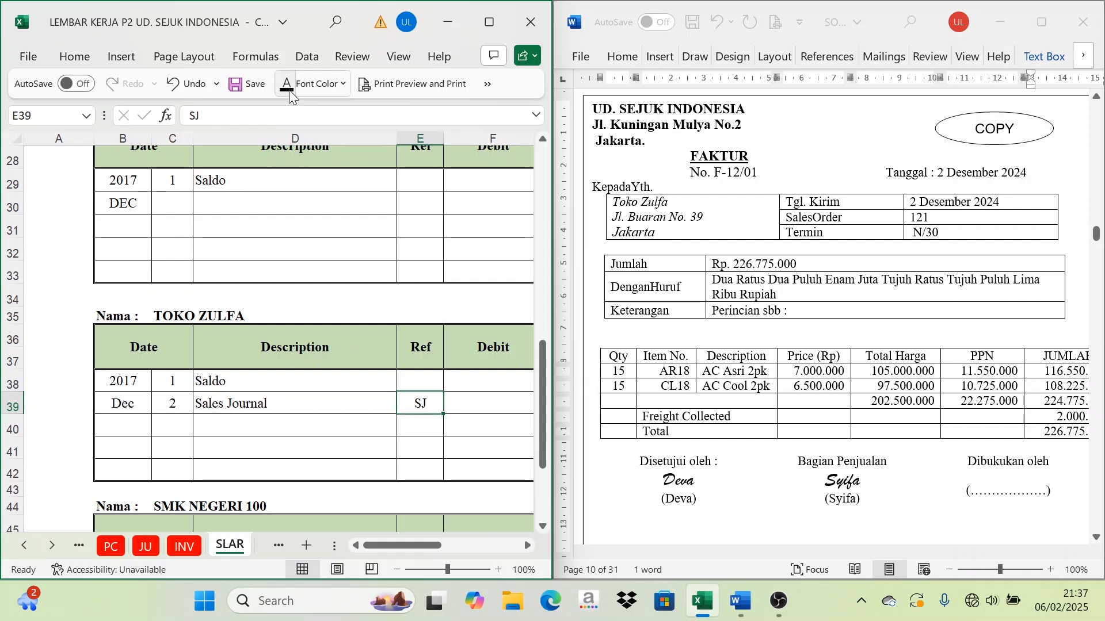
Step: Check on the SJ sheet which side and amount the Toko Zulfa Account Receivable entry in G9 has
drag(412, 542, 442, 546)
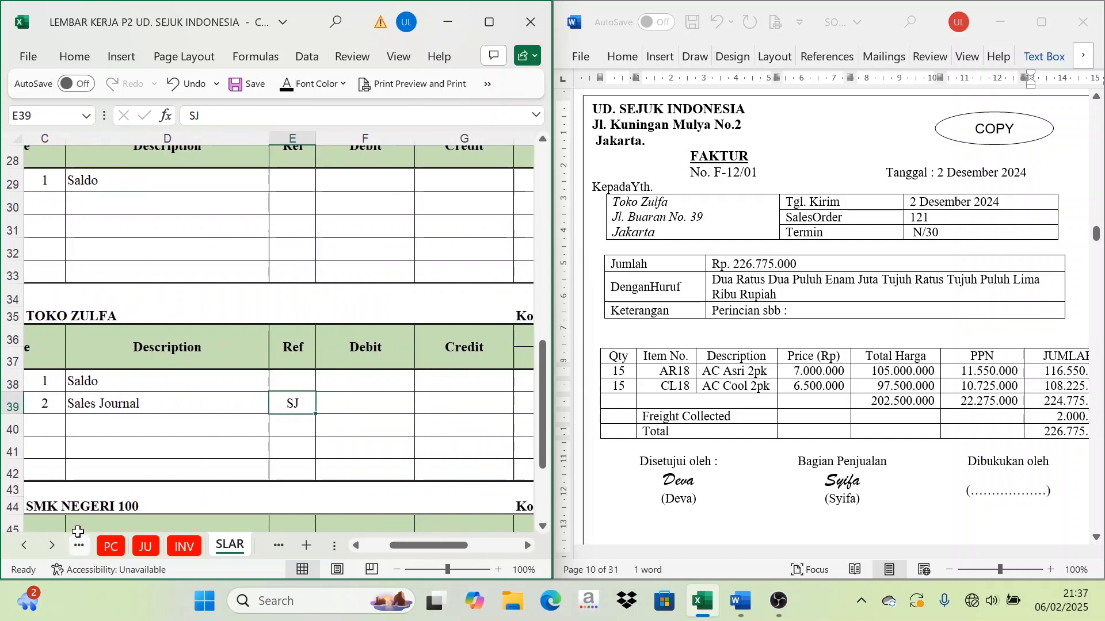
click(24, 546)
click(24, 546)
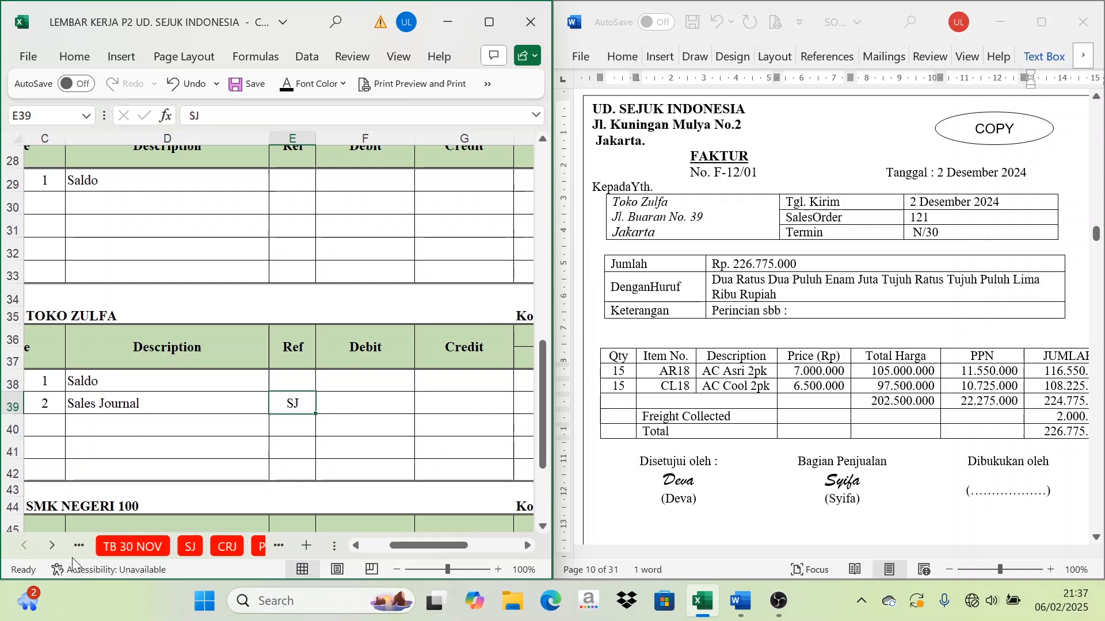
click(191, 546)
click(347, 251)
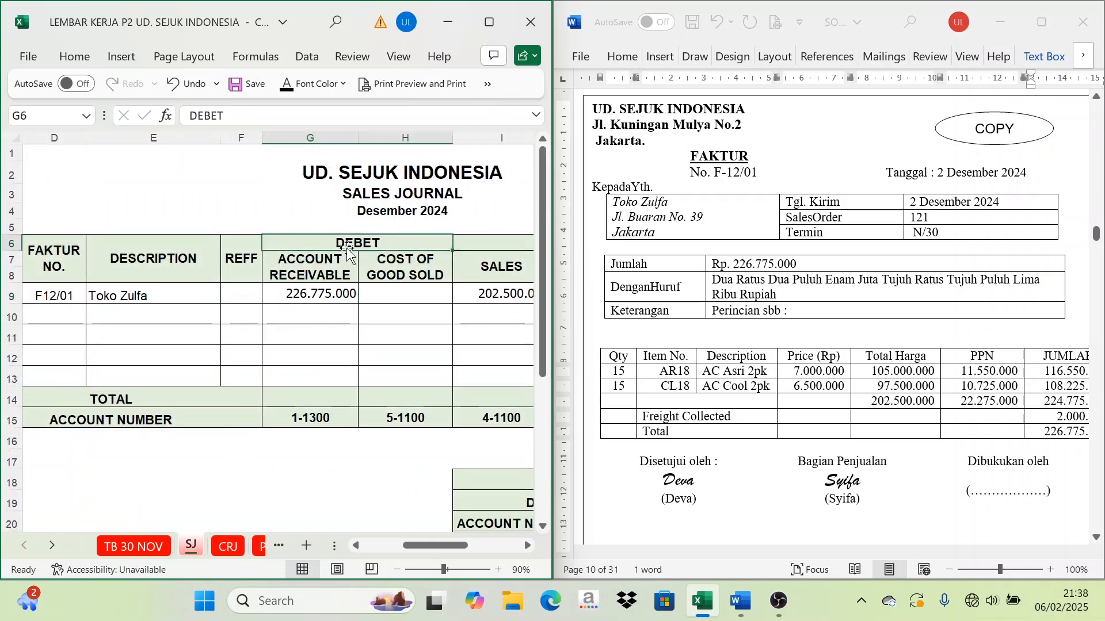
click(311, 302)
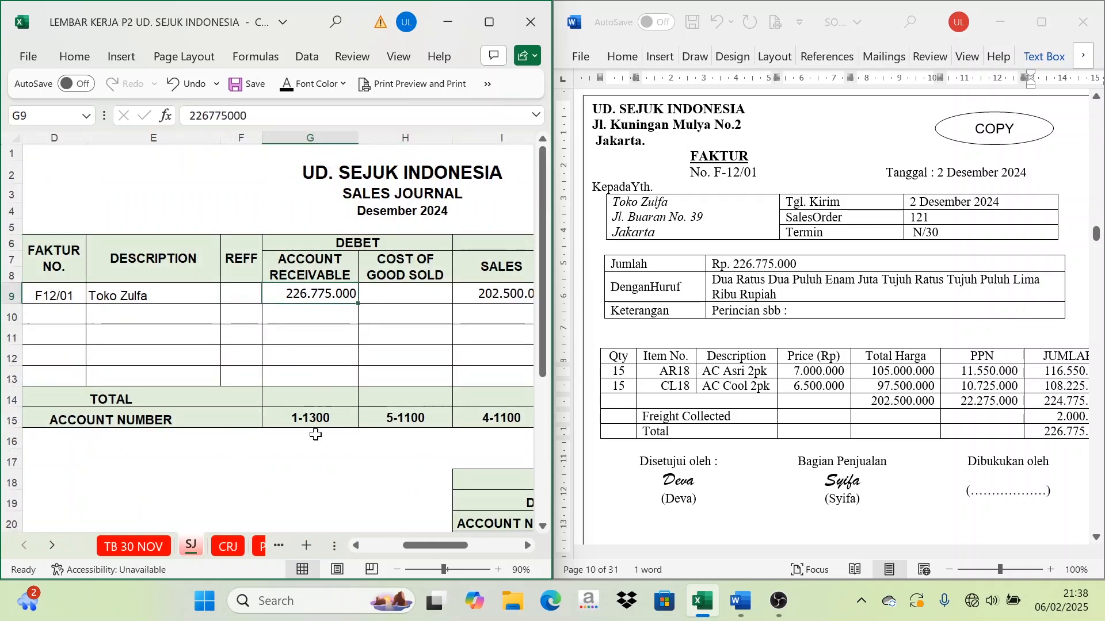
Step: Show the Toko Zulfa ledger debit of 226.775.000, linked as =SJ!G9, in F39 of the SLAR sheet in black font
click(53, 546)
click(53, 546)
click(53, 545)
click(53, 546)
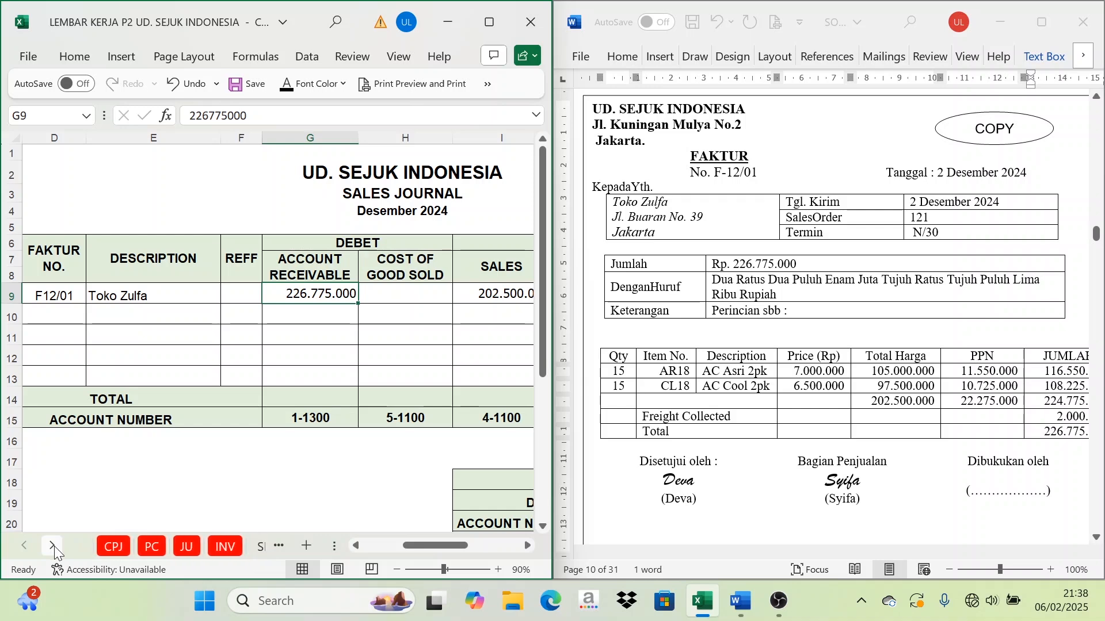
click(53, 546)
click(230, 546)
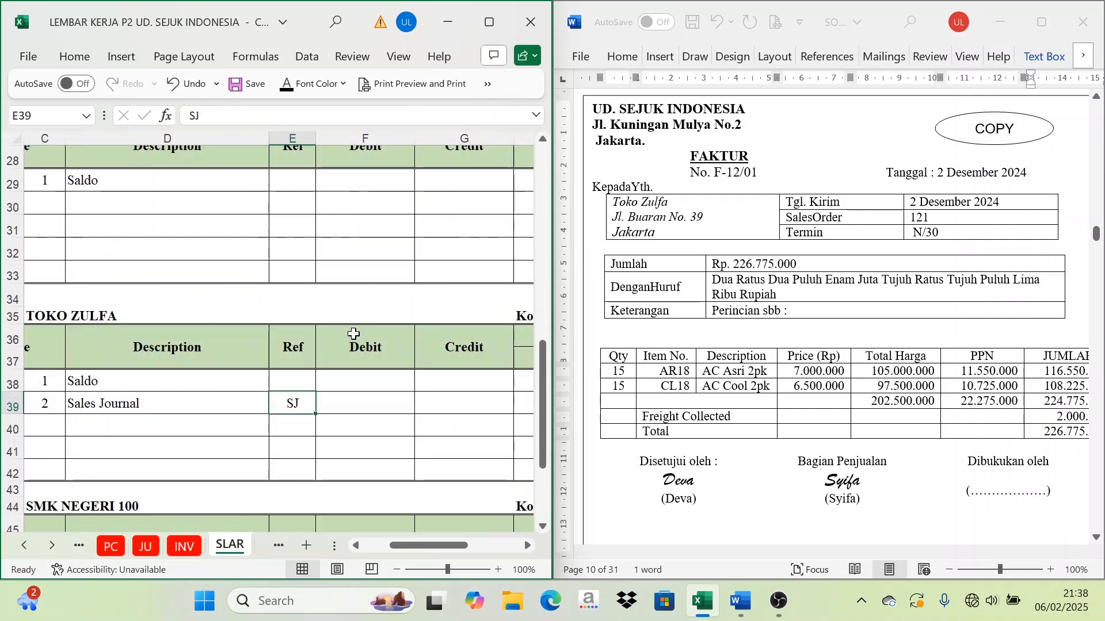
drag(353, 333, 451, 333)
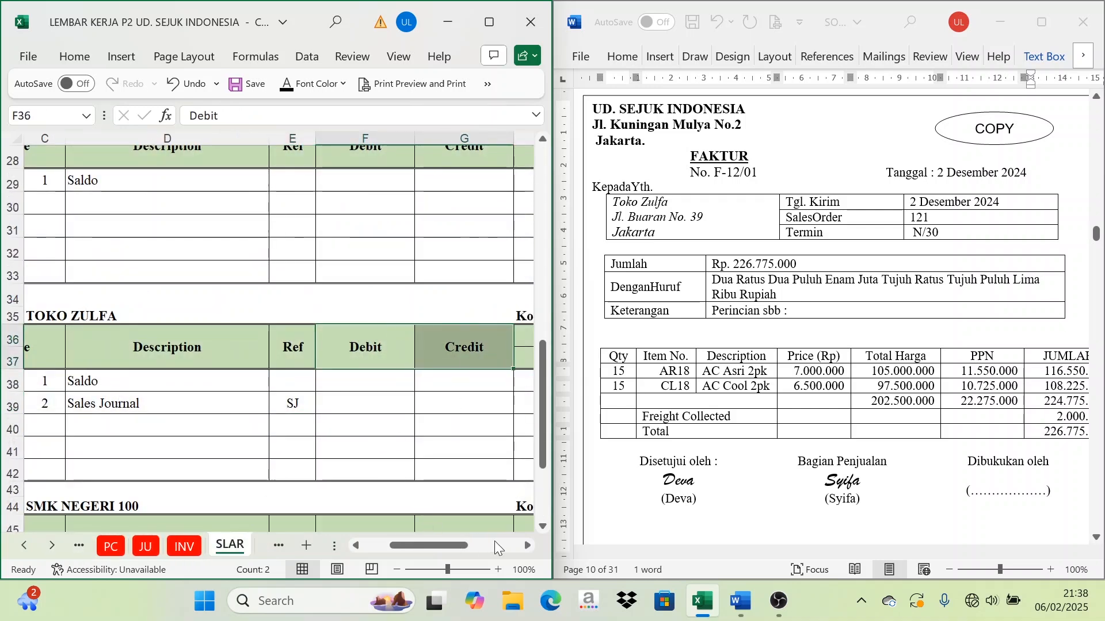
click(526, 546)
click(525, 546)
click(122, 406)
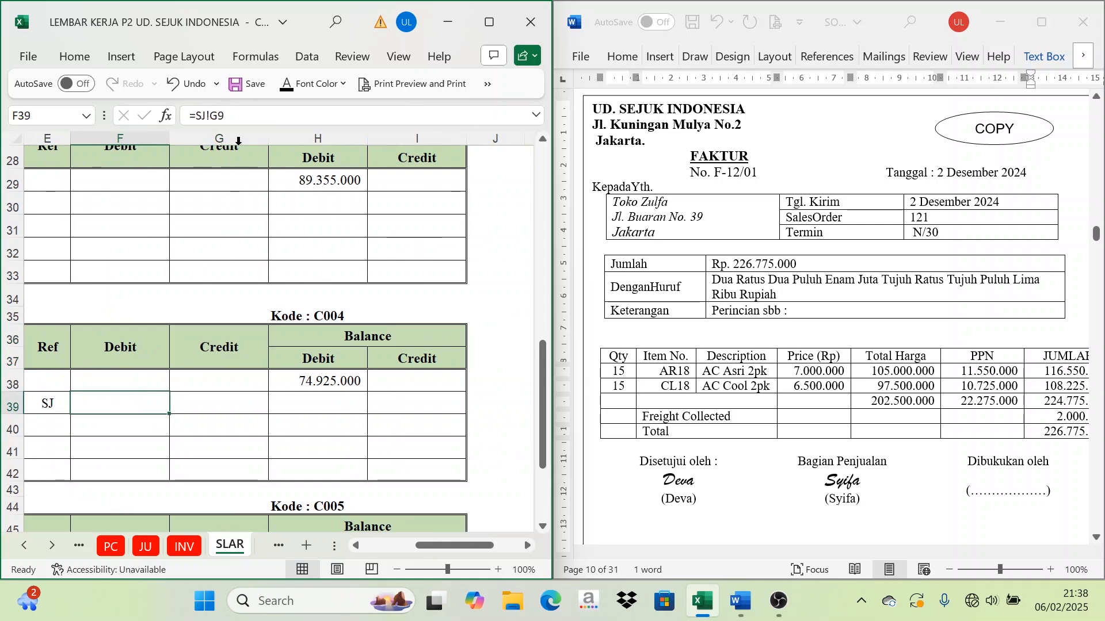
click(286, 84)
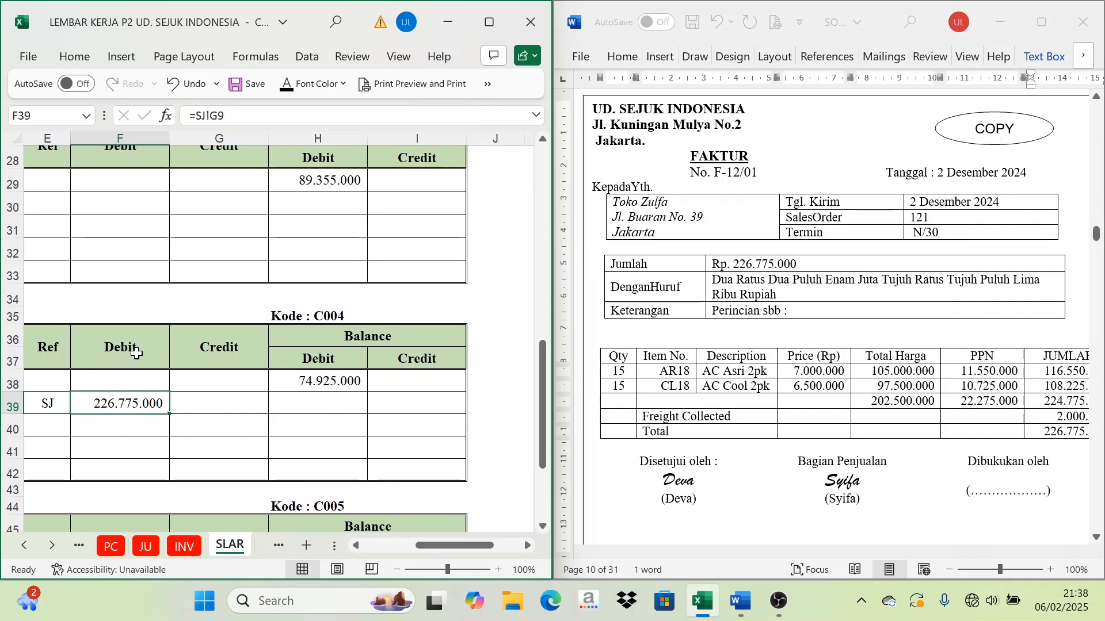
Step: Review the Balance heading and the row 39 debit entry in the Toko Zulfa ledger
click(395, 337)
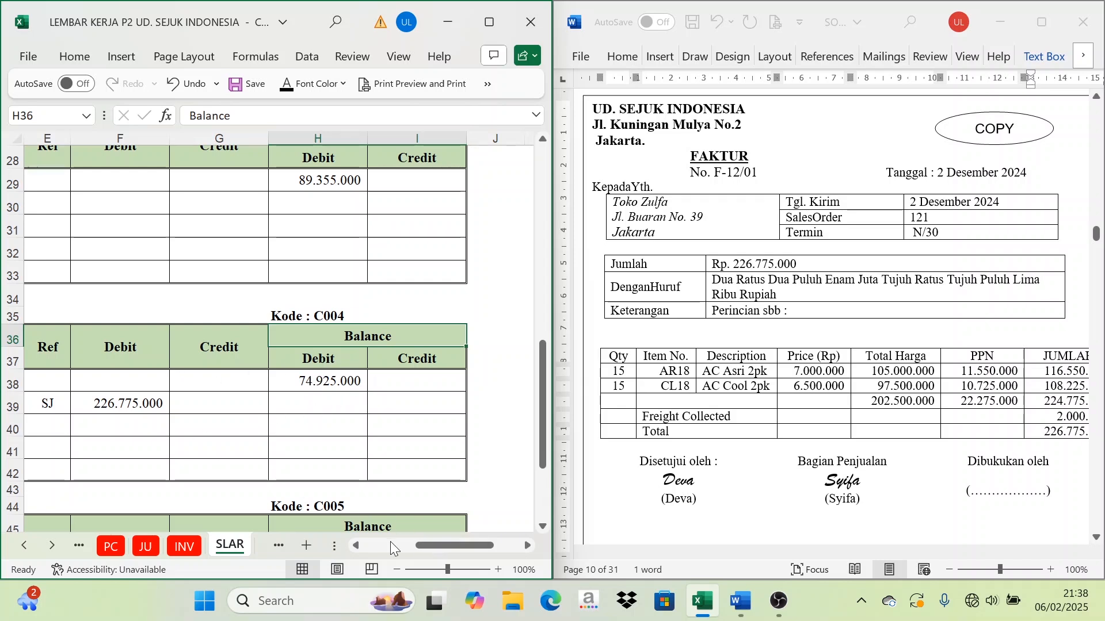
click(355, 547)
click(357, 548)
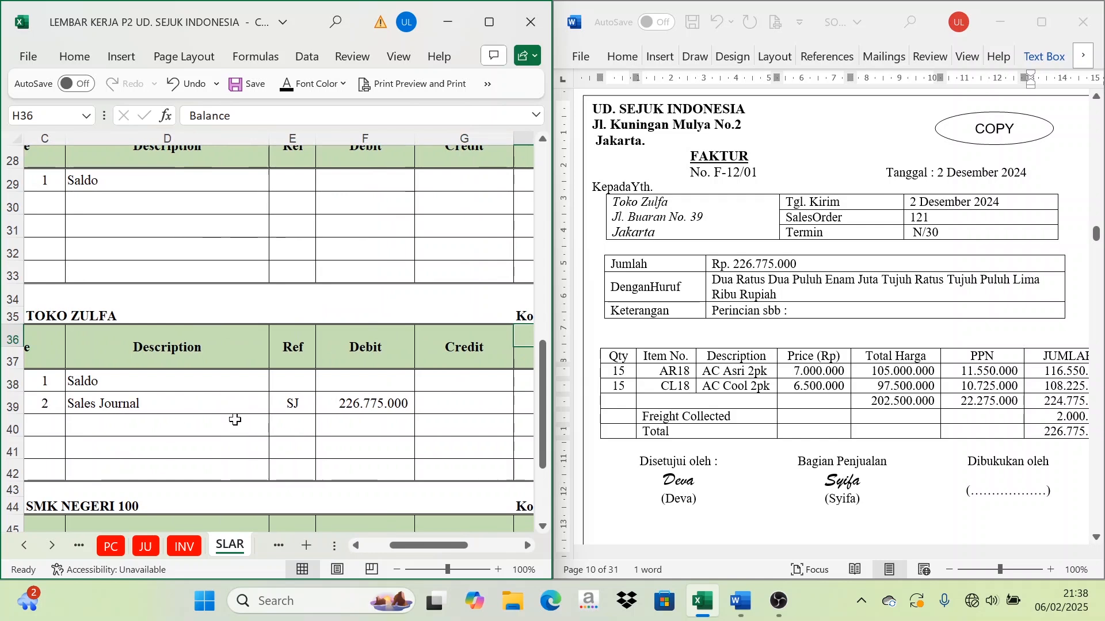
click(327, 401)
click(373, 336)
click(340, 398)
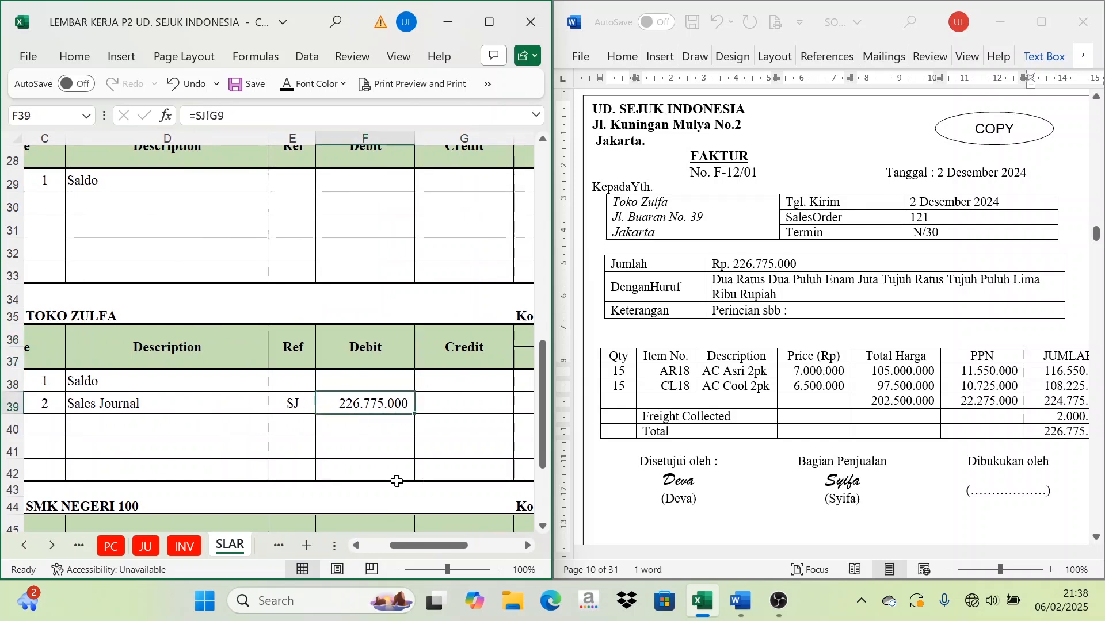
click(522, 548)
click(522, 547)
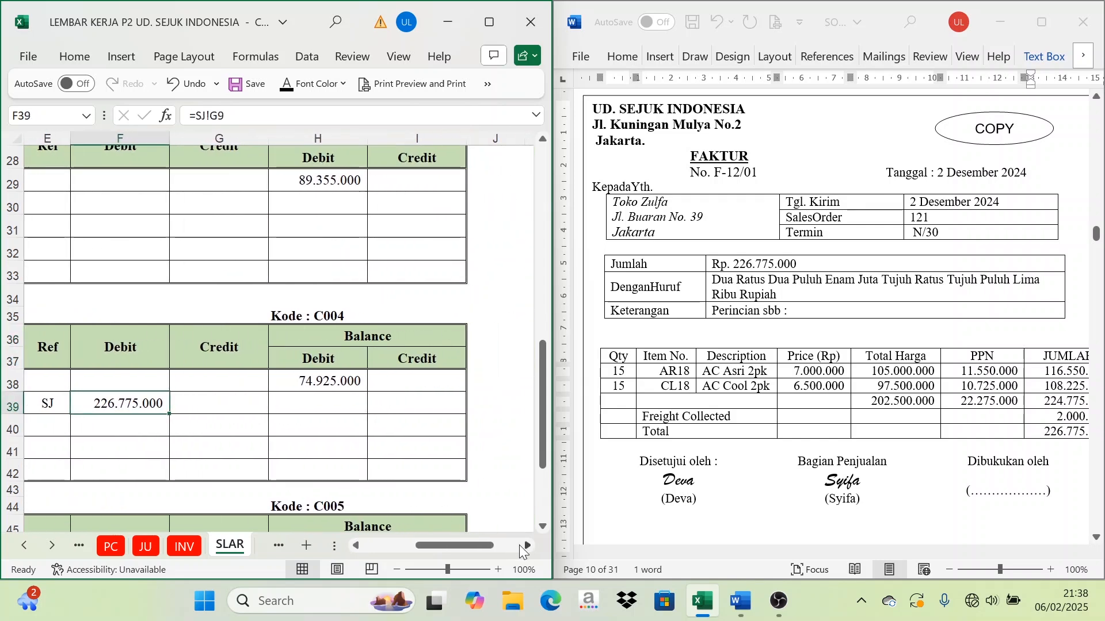
Step: Compare the opening balance in H38 with the debit in F39, and show the debit balance 301.700.000 (=H38+F39) in H39
click(315, 357)
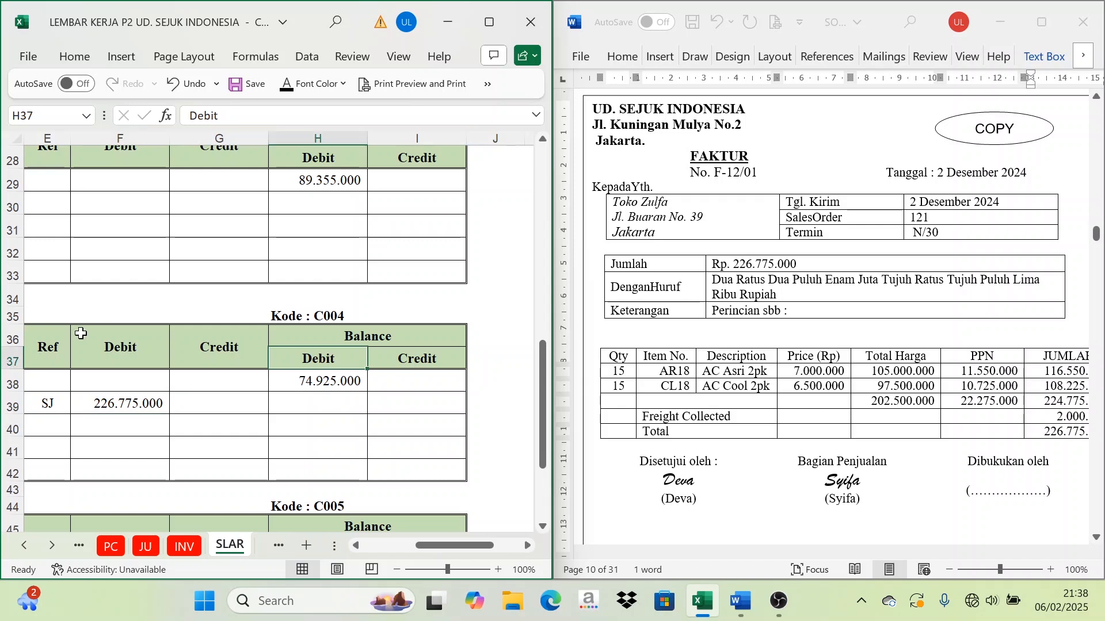
click(79, 329)
click(319, 375)
click(129, 398)
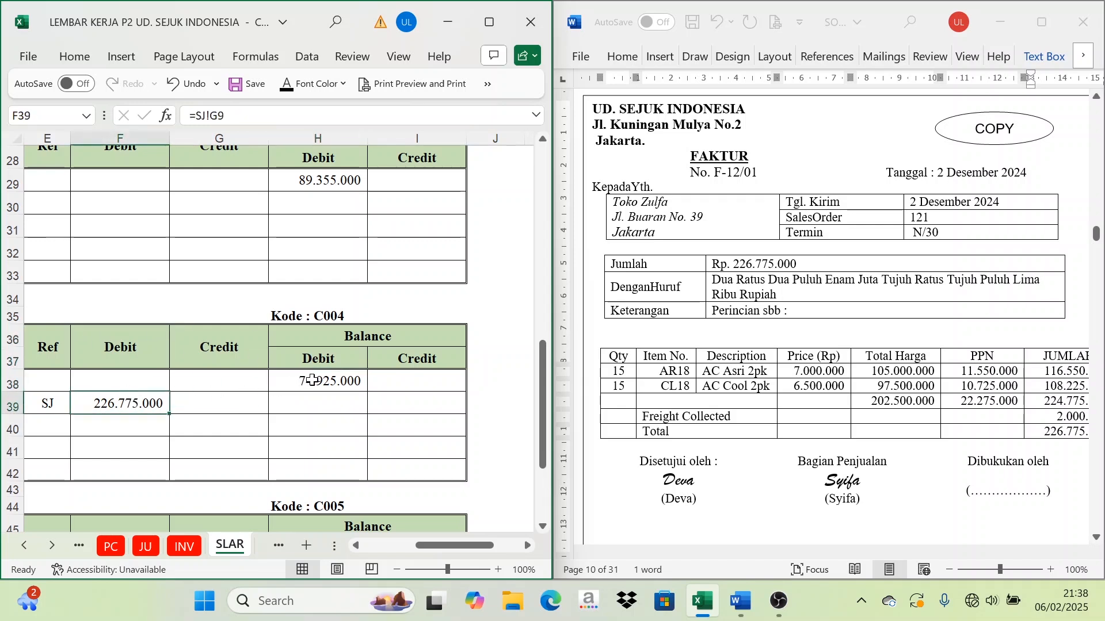
click(311, 380)
click(151, 400)
click(309, 407)
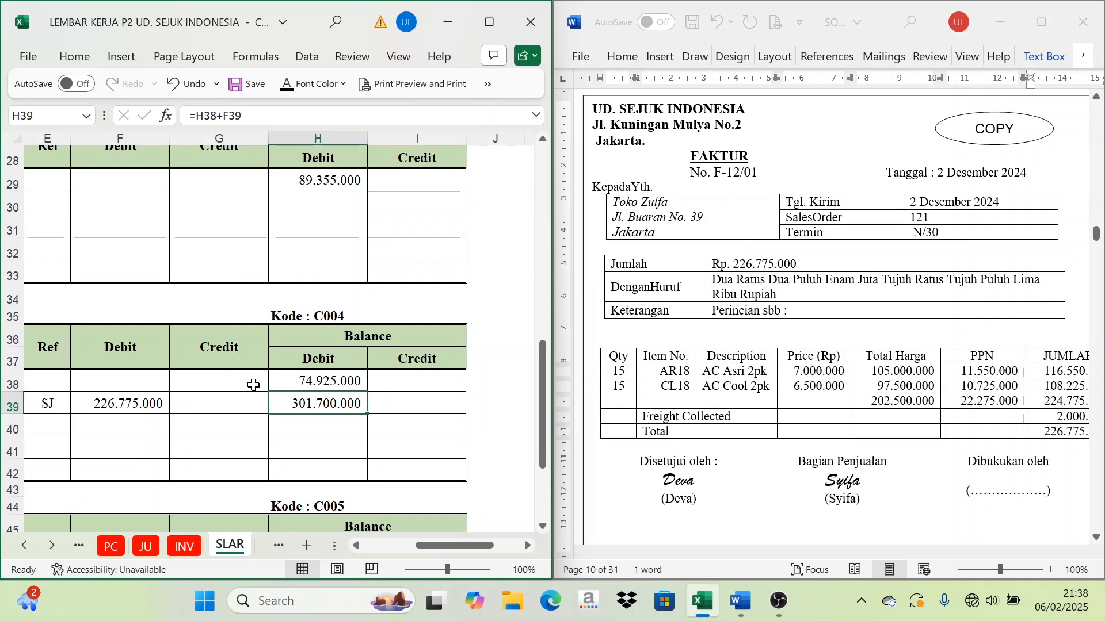
Step: Open the INV sheet and match the AC ASRI 2PK card, code AR18, with the AC Asri 2pk item on the invoice
click(178, 550)
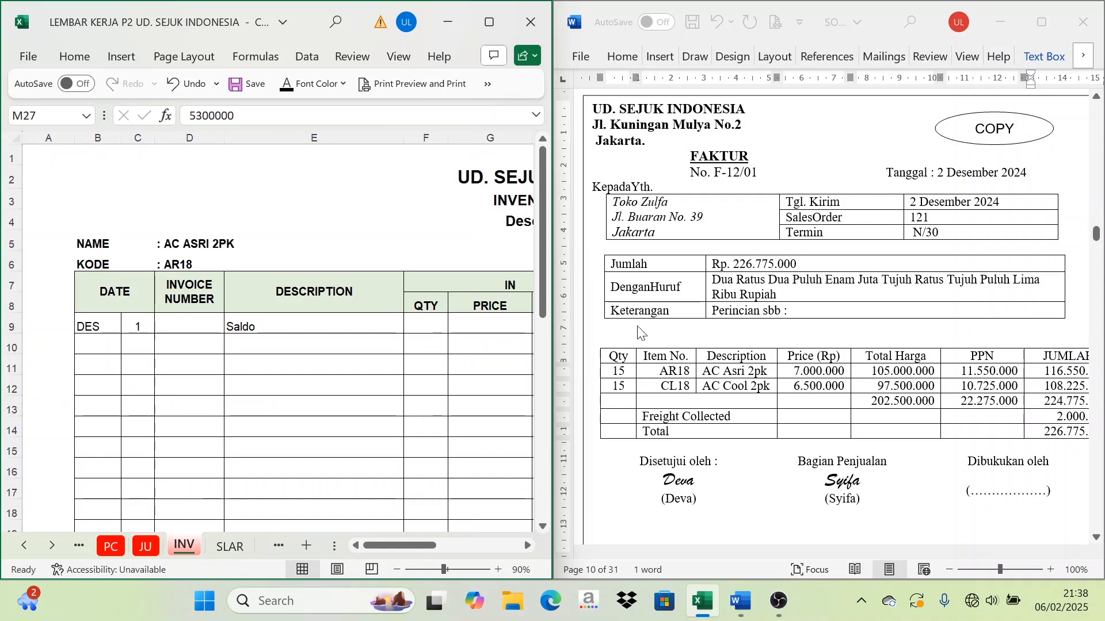
scroll(638, 344, down, 2)
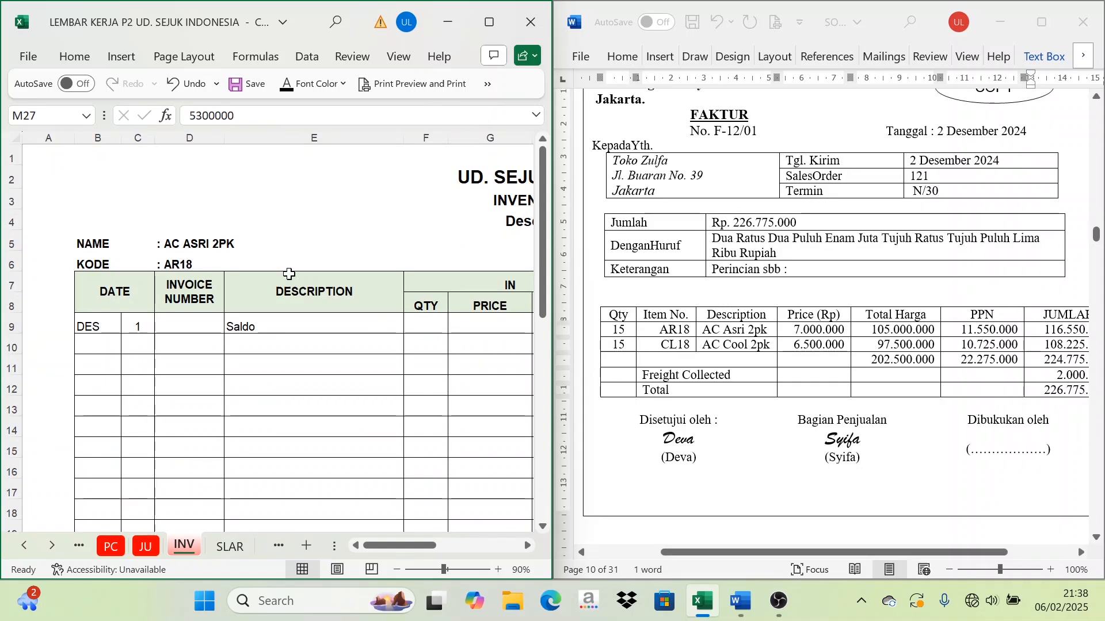
click(251, 246)
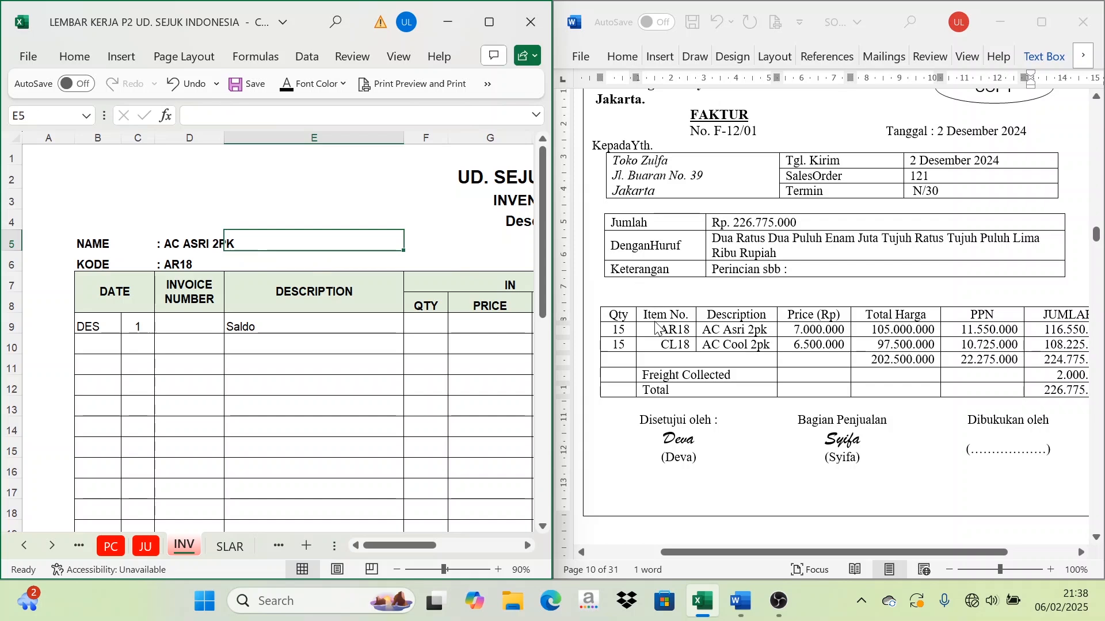
click(196, 263)
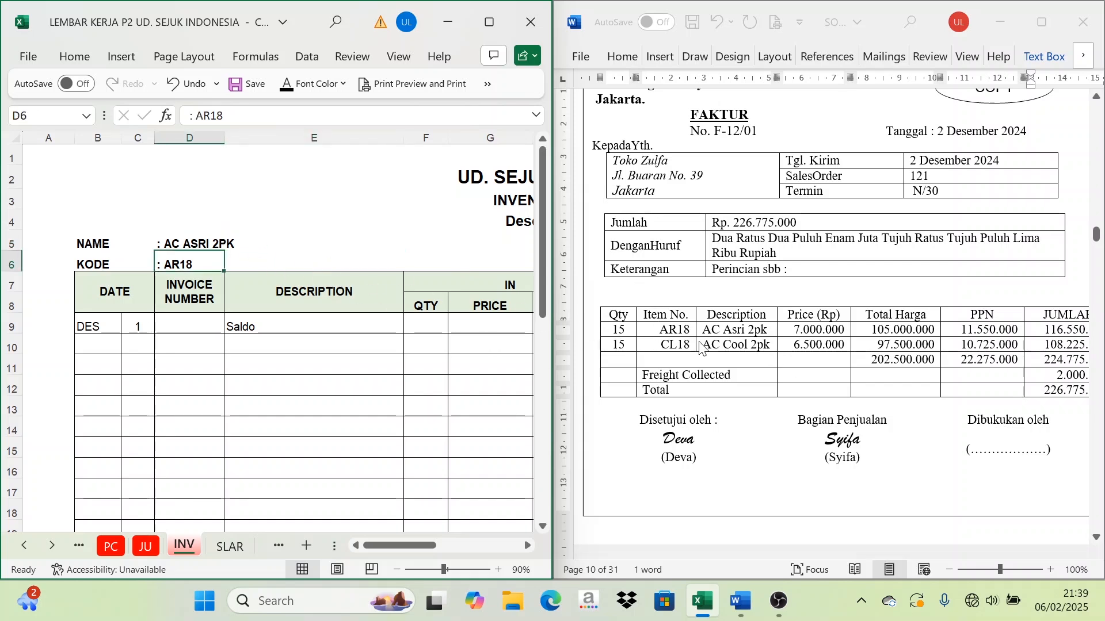
click(618, 335)
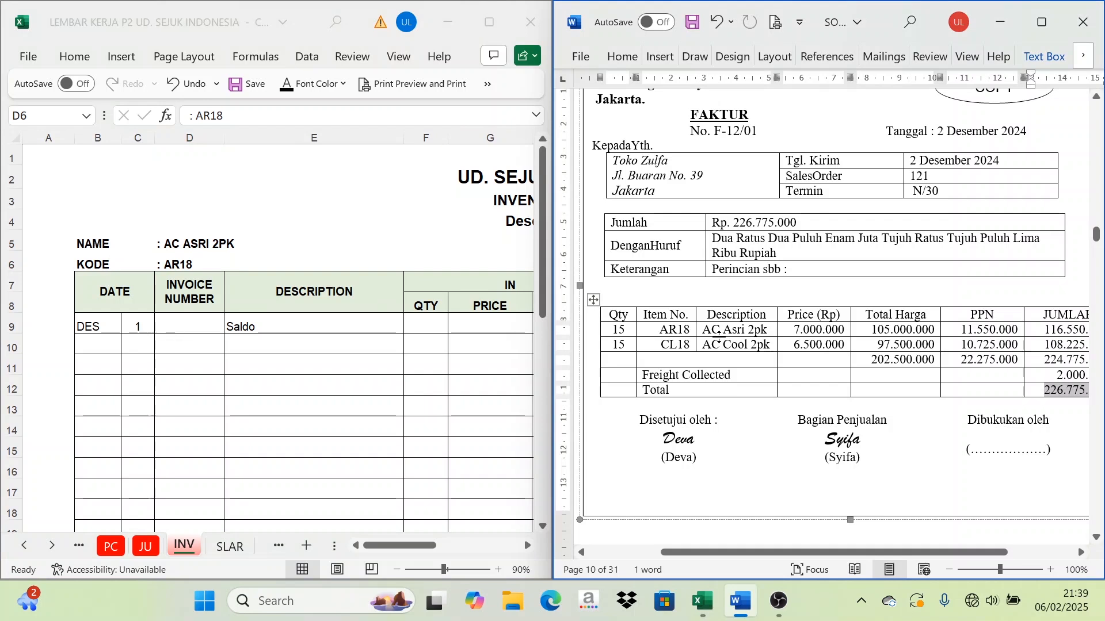
drag(703, 331, 760, 330)
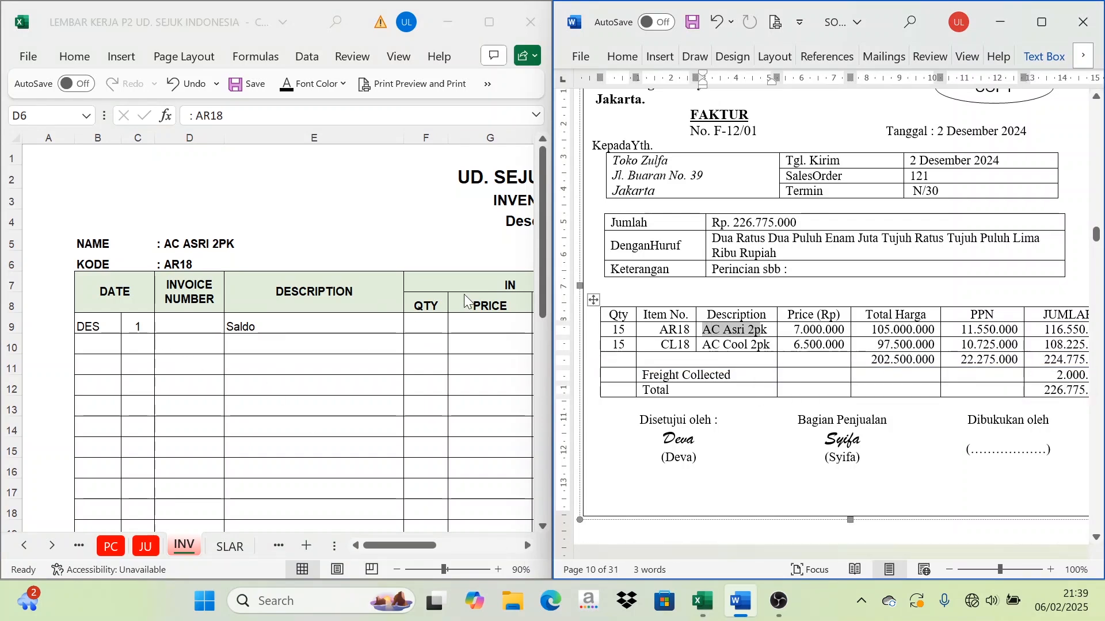
Step: Fill row 10 of the AC ASRI 2PK card with date 2, invoice number F-12/01 and description Toko Zulfa in black font
click(135, 345)
text(2)
key(ctrl+Return)
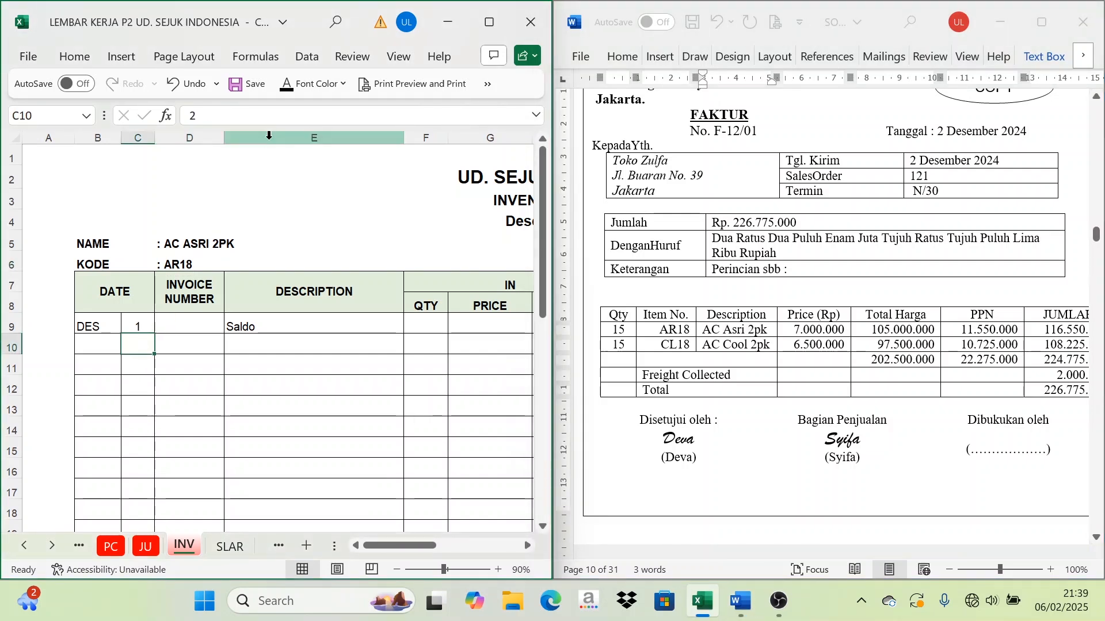
click(187, 344)
text(F-12/01)
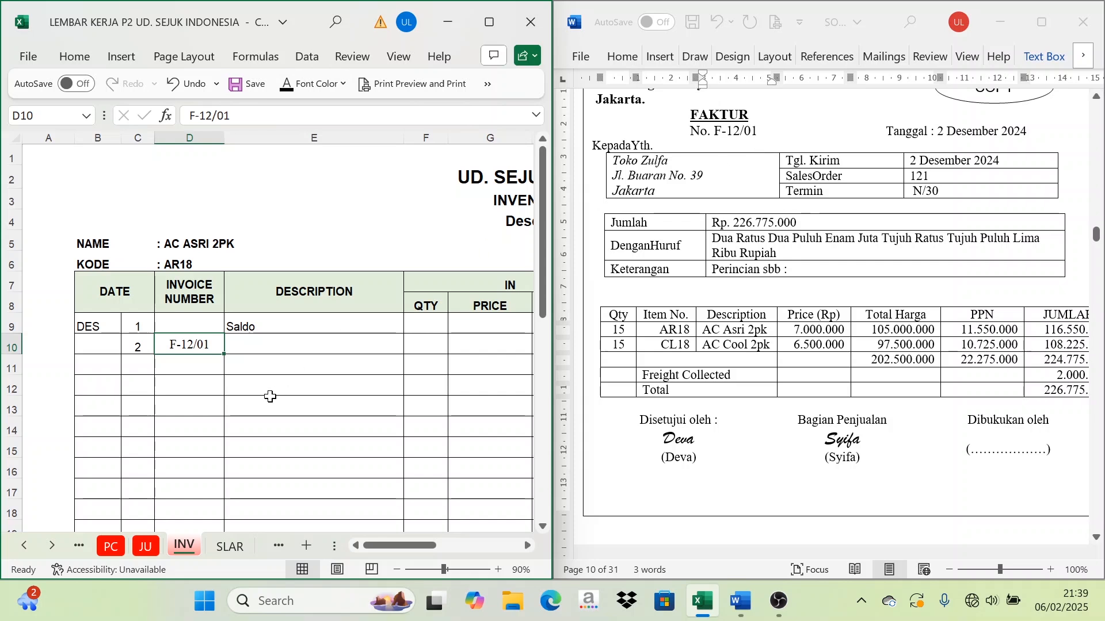
click(276, 351)
text(Toko Zulfa)
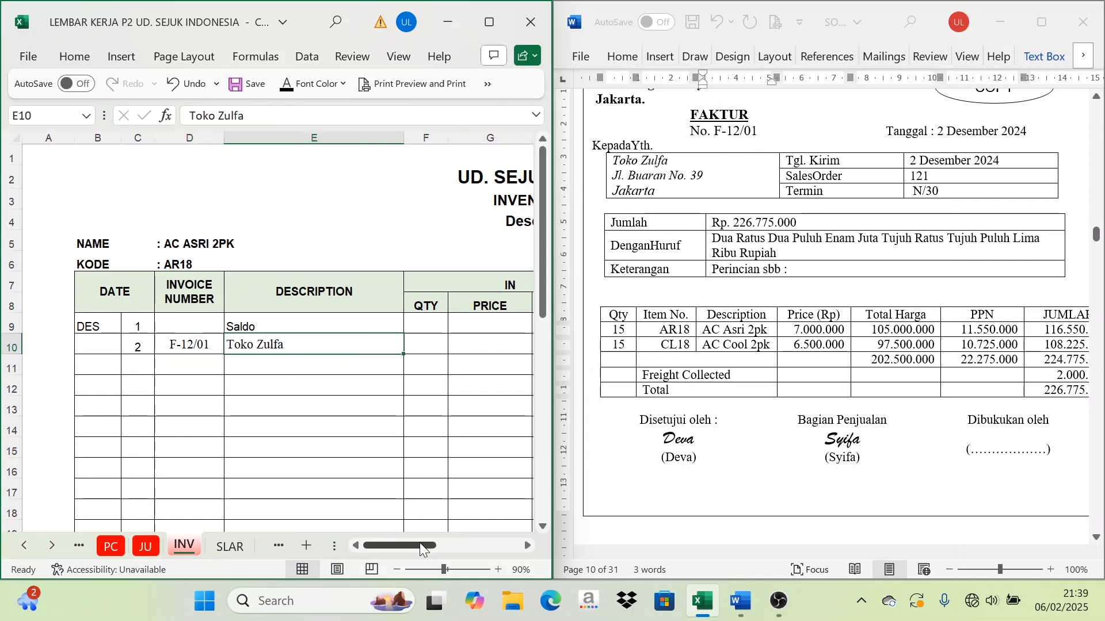
Step: Show the OUT quantity 15 in I10 of the AC ASRI 2PK card in black font
drag(419, 545, 474, 552)
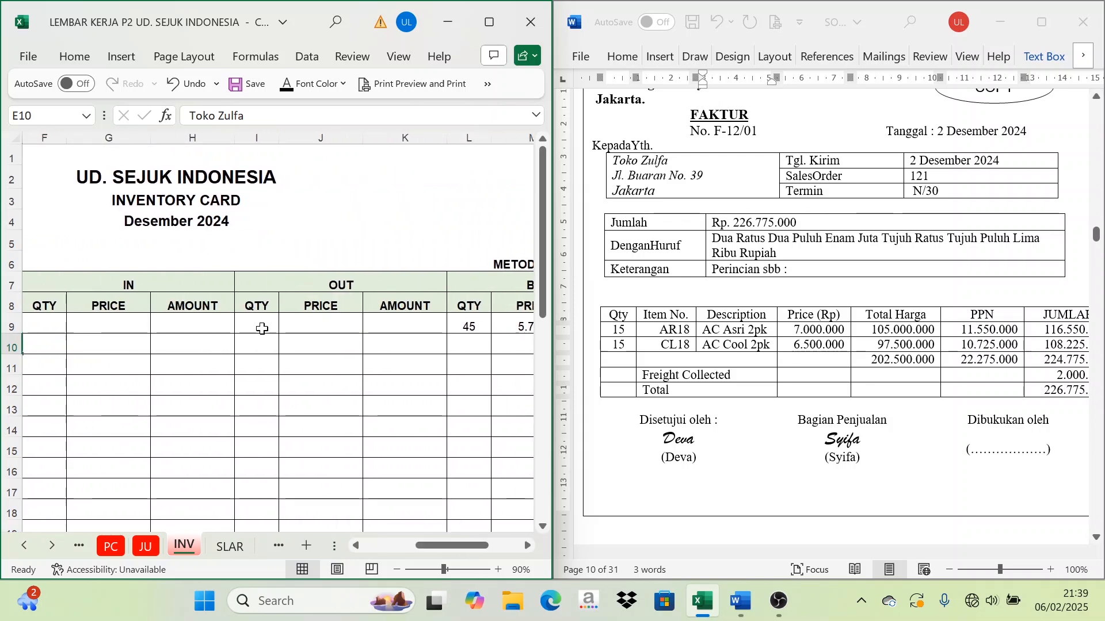
click(261, 344)
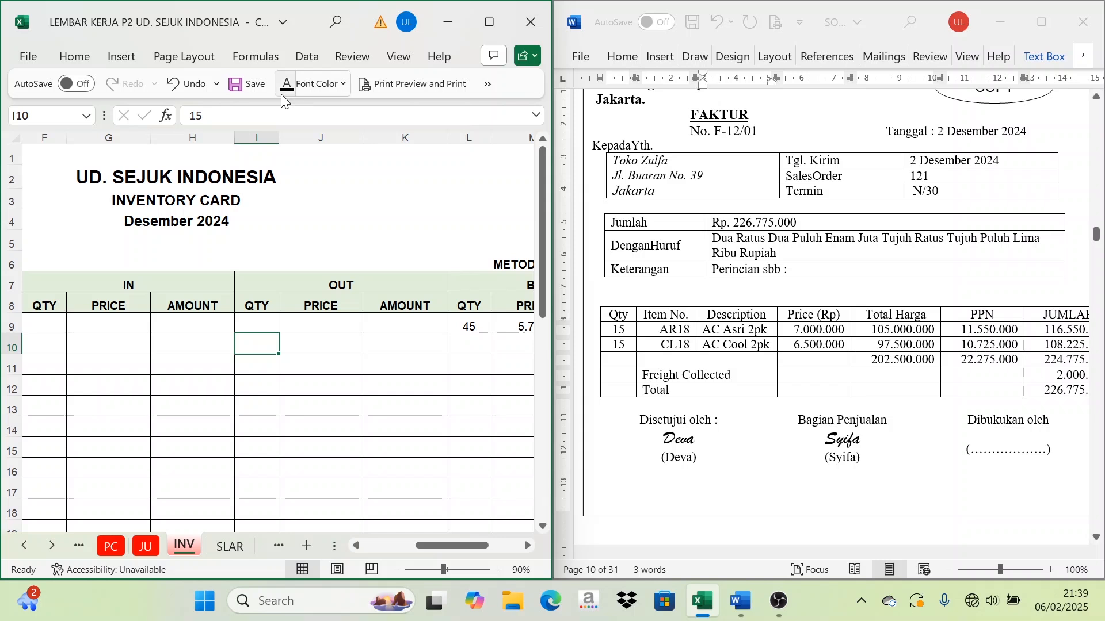
click(295, 342)
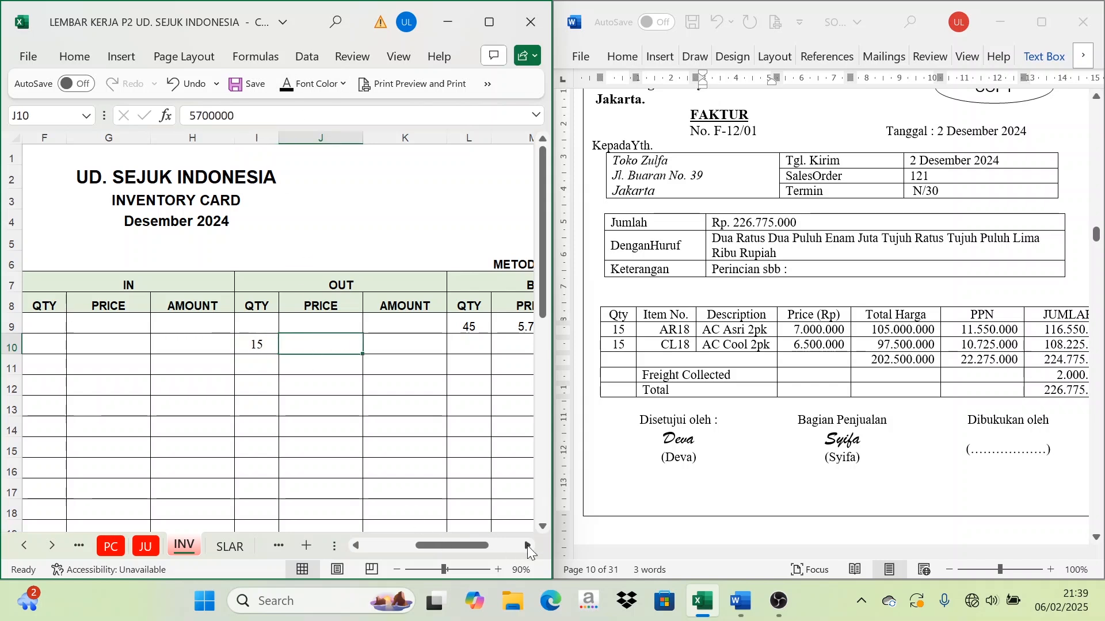
Step: Compare the OUT price column with the price and quantity columns of the Balance section on the AC ASRI 2PK card
click(527, 545)
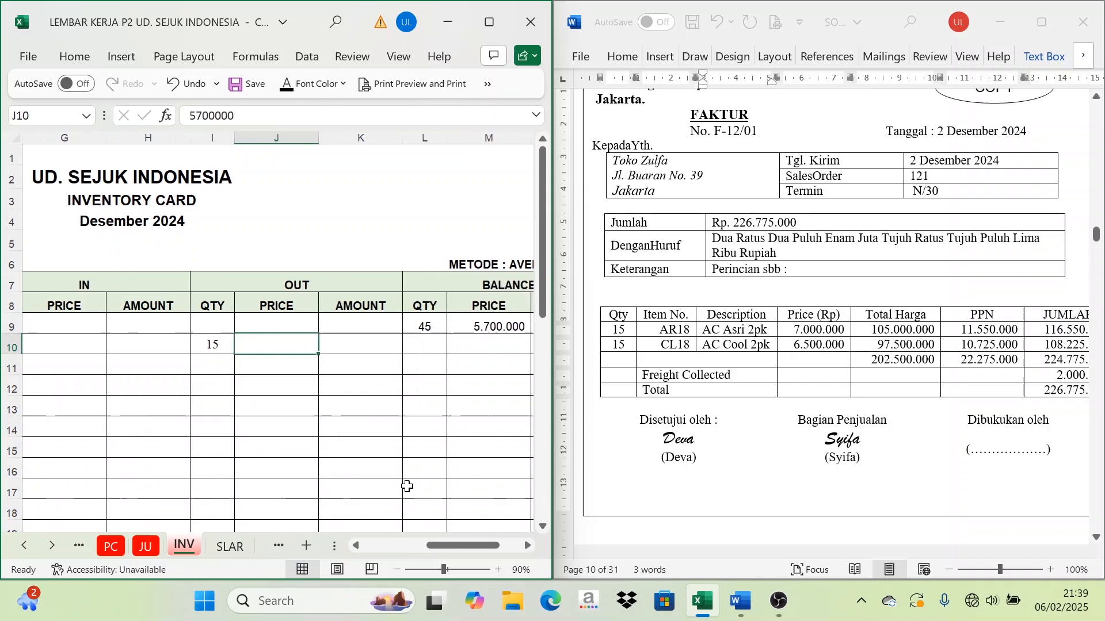
click(275, 305)
click(264, 343)
click(276, 305)
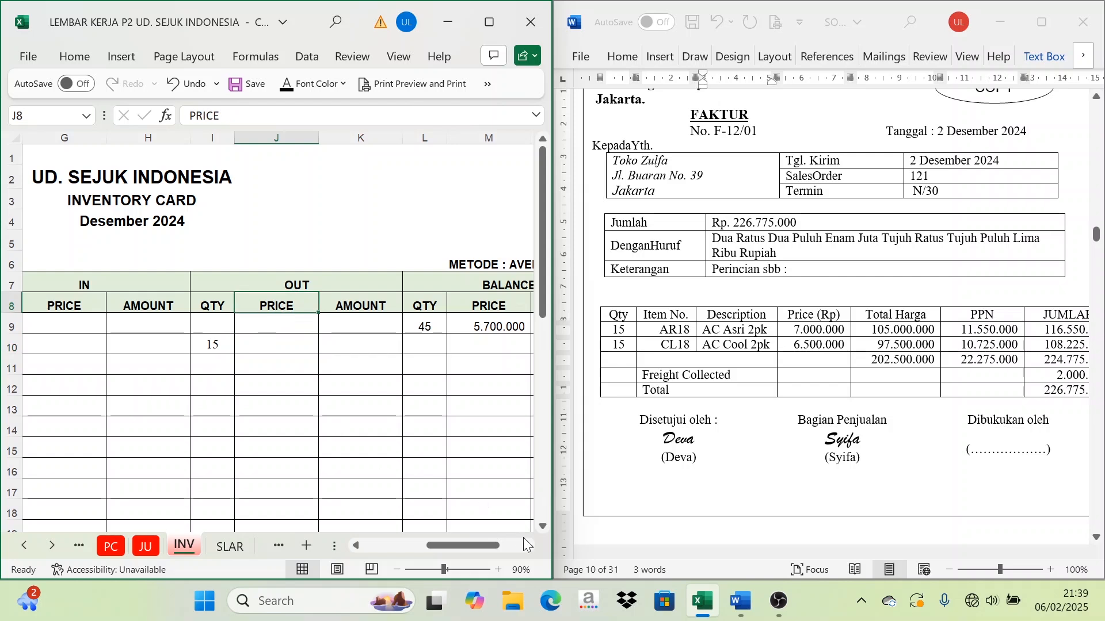
click(525, 548)
click(405, 305)
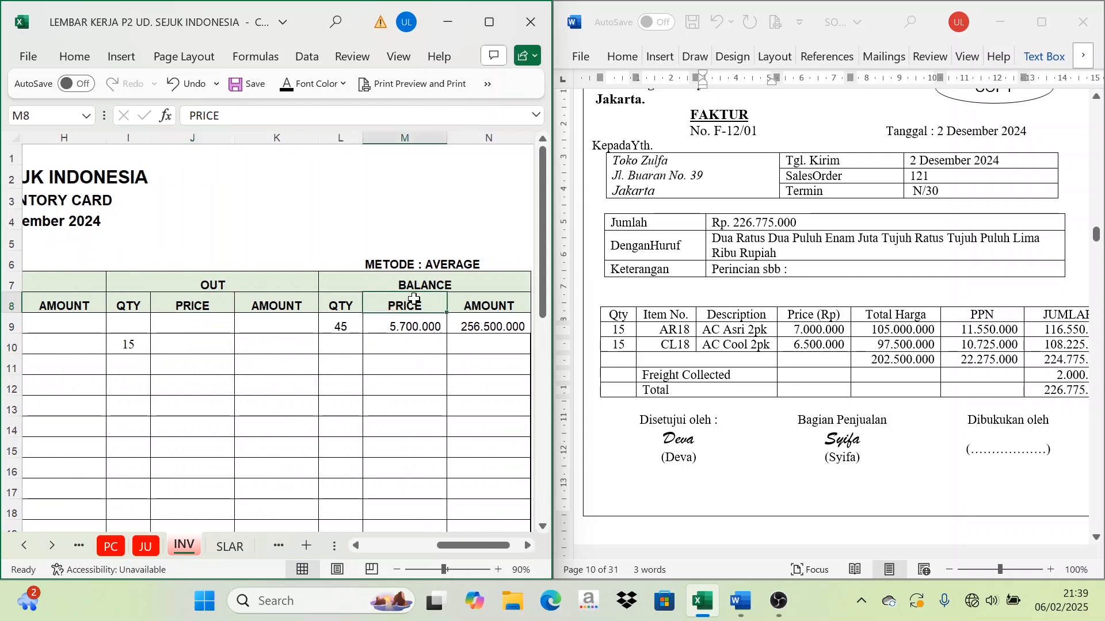
click(425, 286)
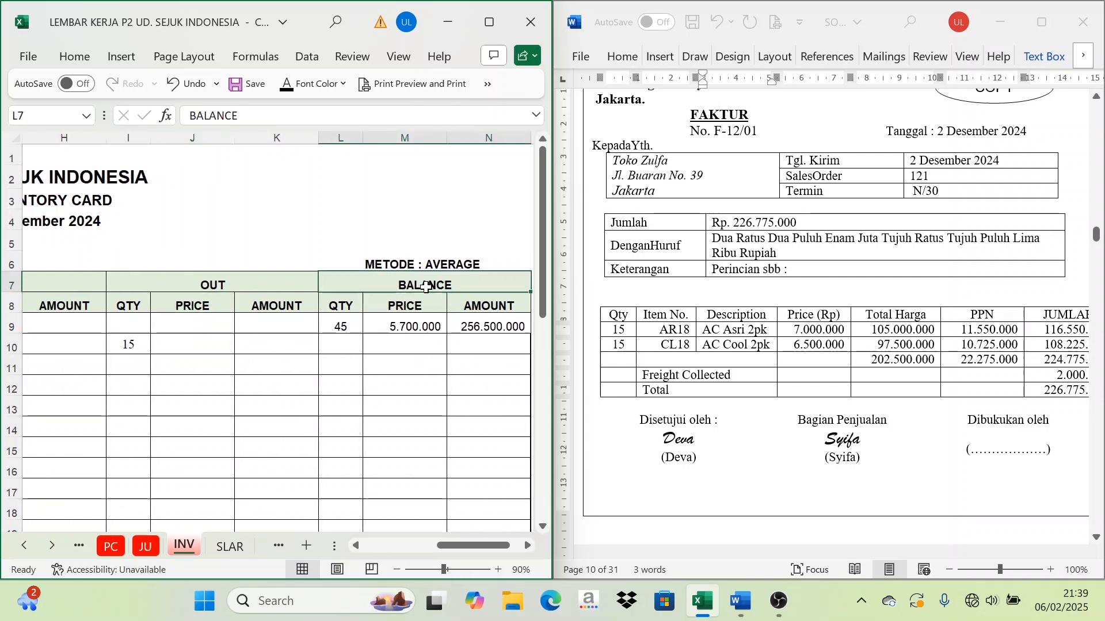
click(340, 326)
click(183, 307)
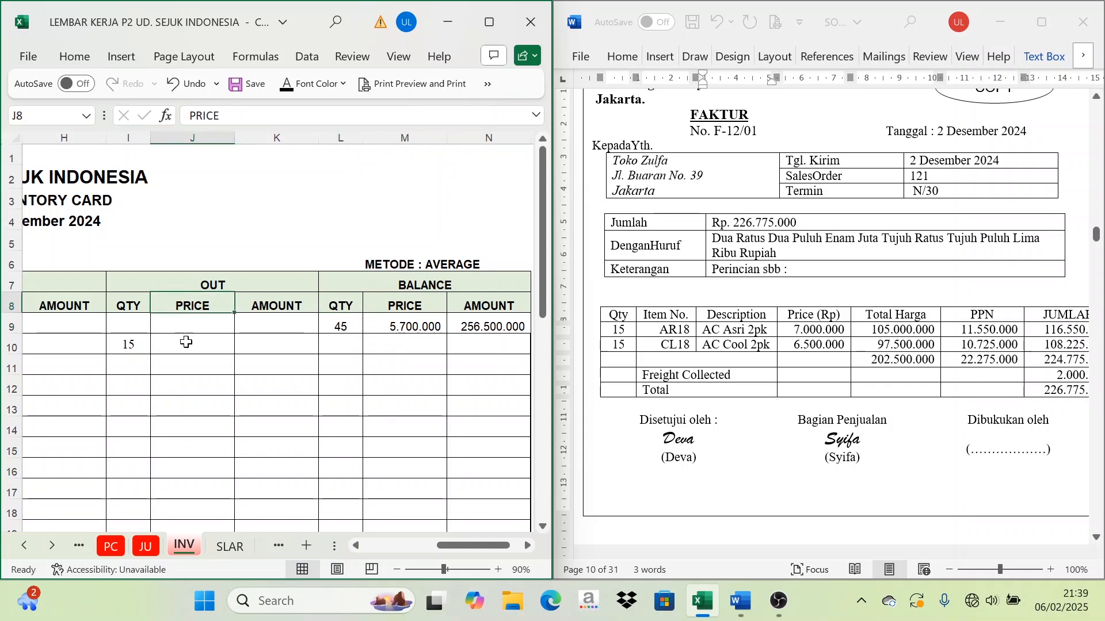
Step: Show the OUT price 5.700.000 in J10 in black font, matching the opening balance price in M9
click(185, 343)
click(196, 305)
click(192, 342)
click(194, 306)
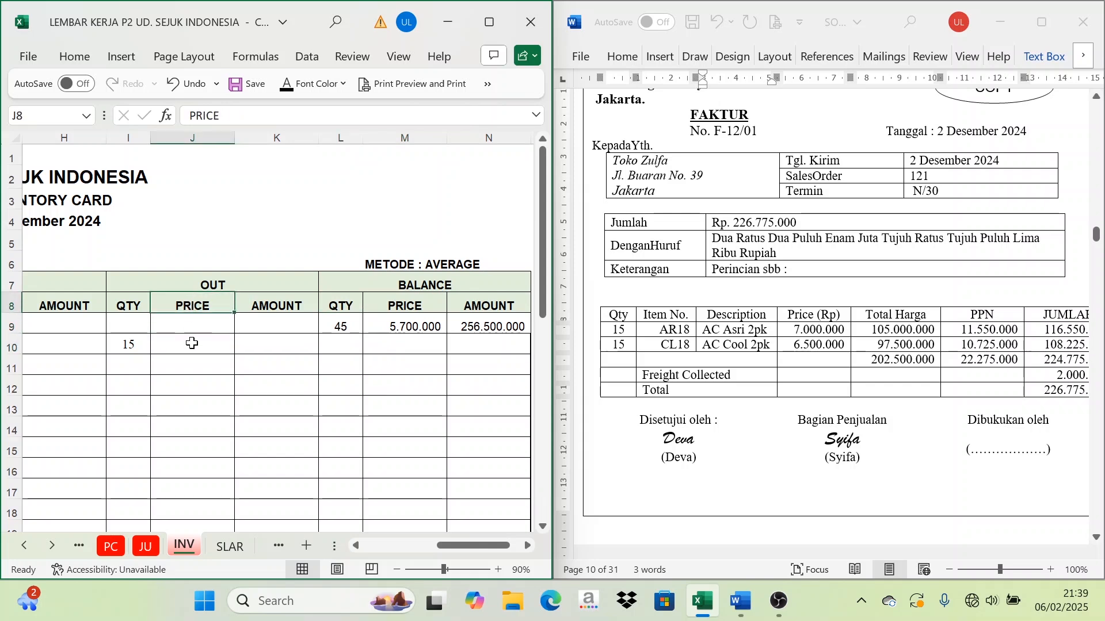
click(393, 326)
click(358, 326)
click(403, 326)
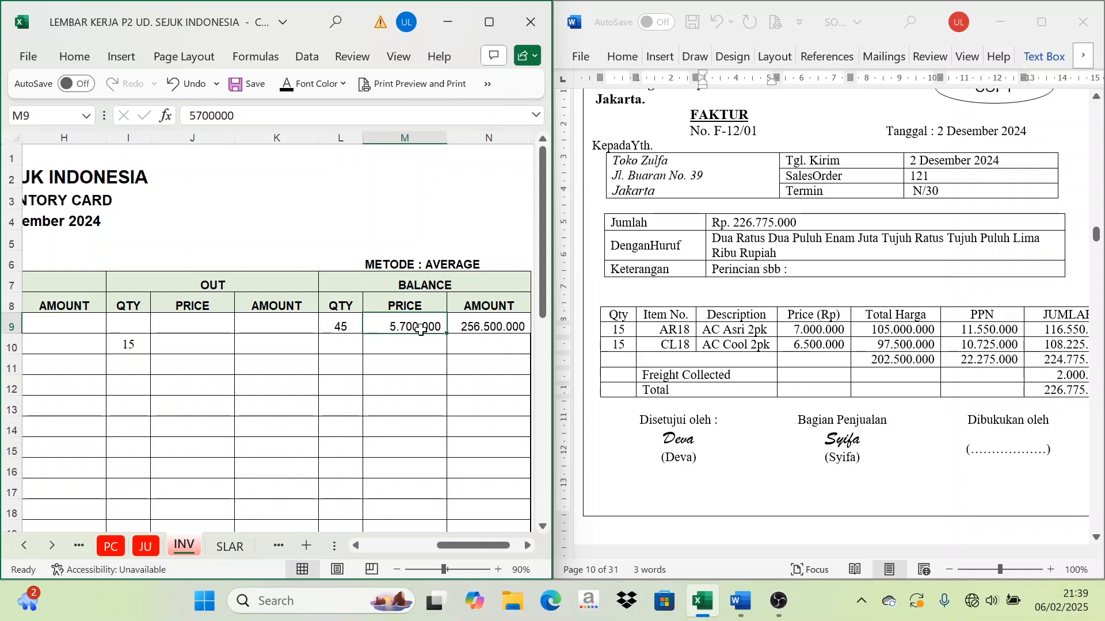
click(187, 347)
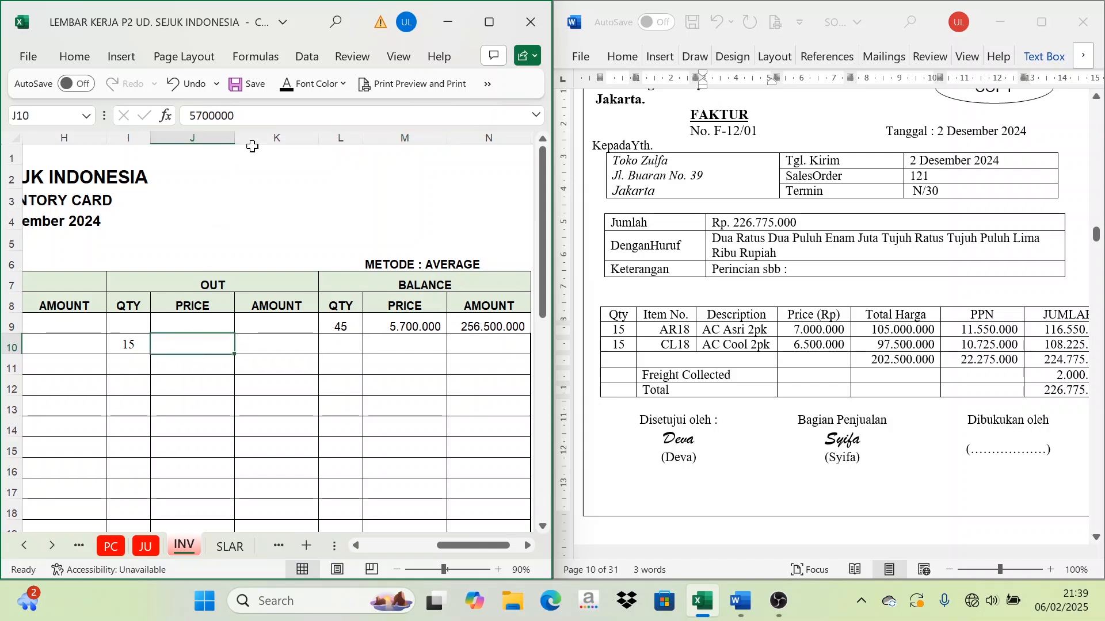
click(283, 91)
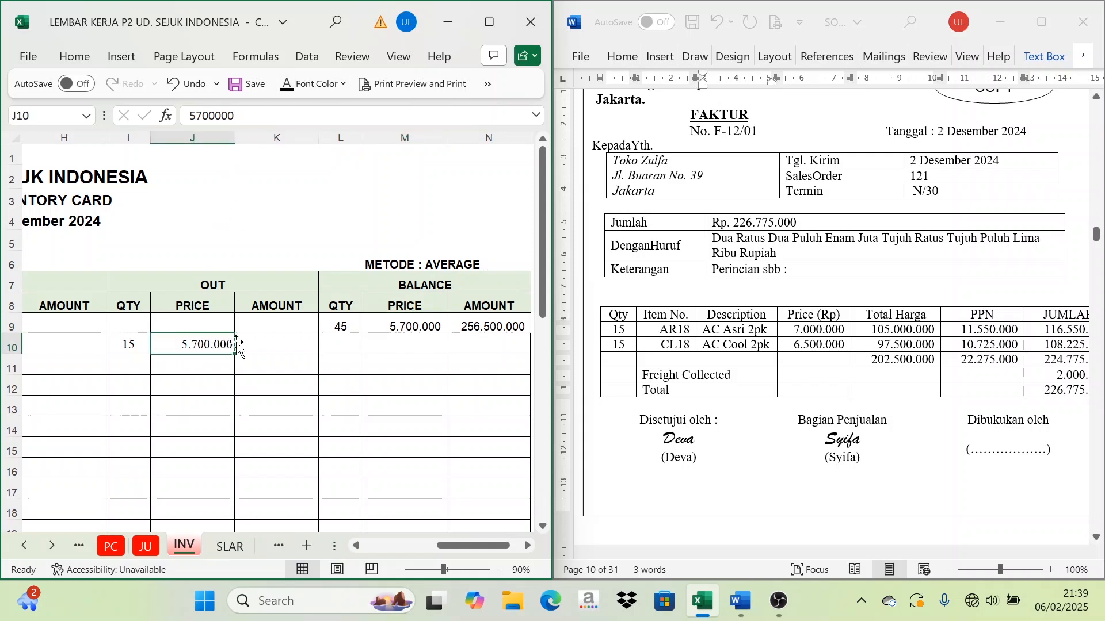
Step: Show the OUT amount 85.500.000 (=I10*J10) in K10 in black font and check the row's OUT entries
drag(128, 348, 229, 349)
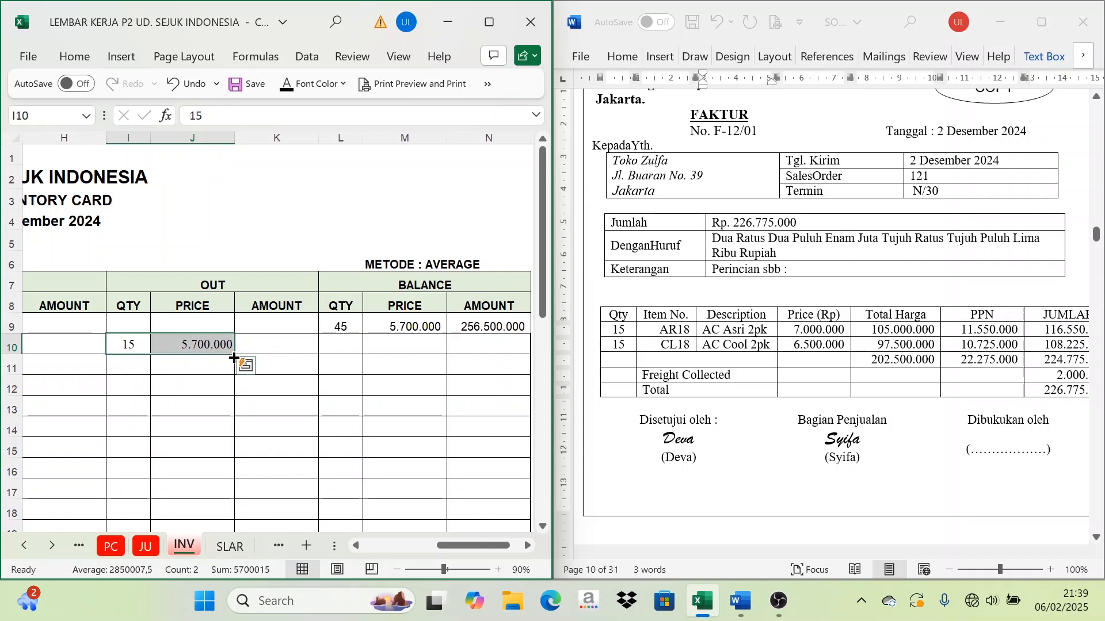
click(284, 349)
click(286, 88)
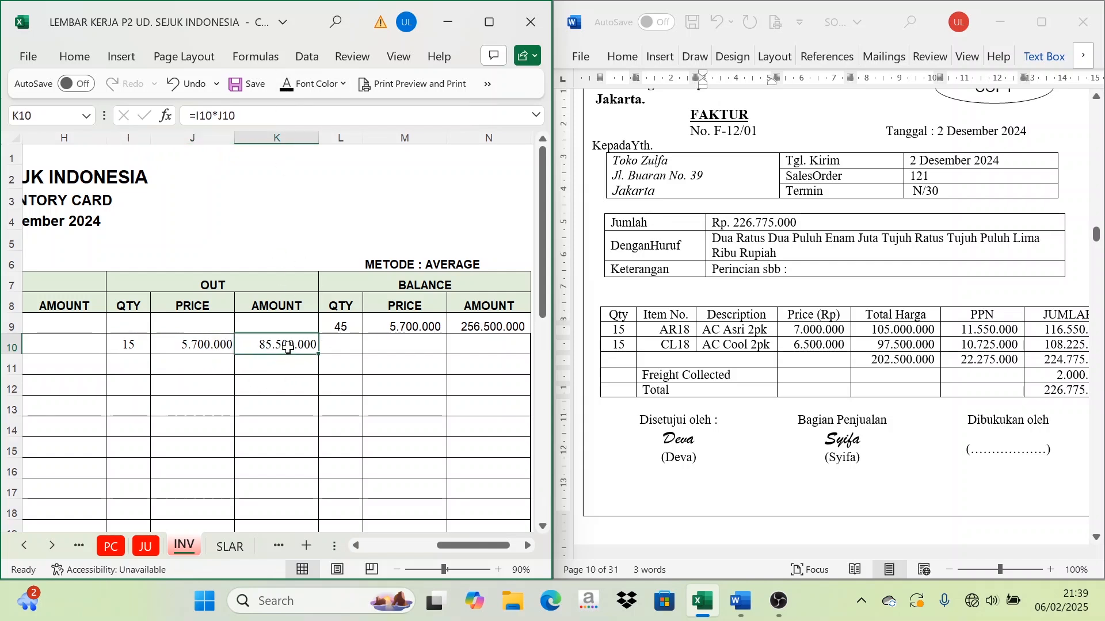
click(128, 345)
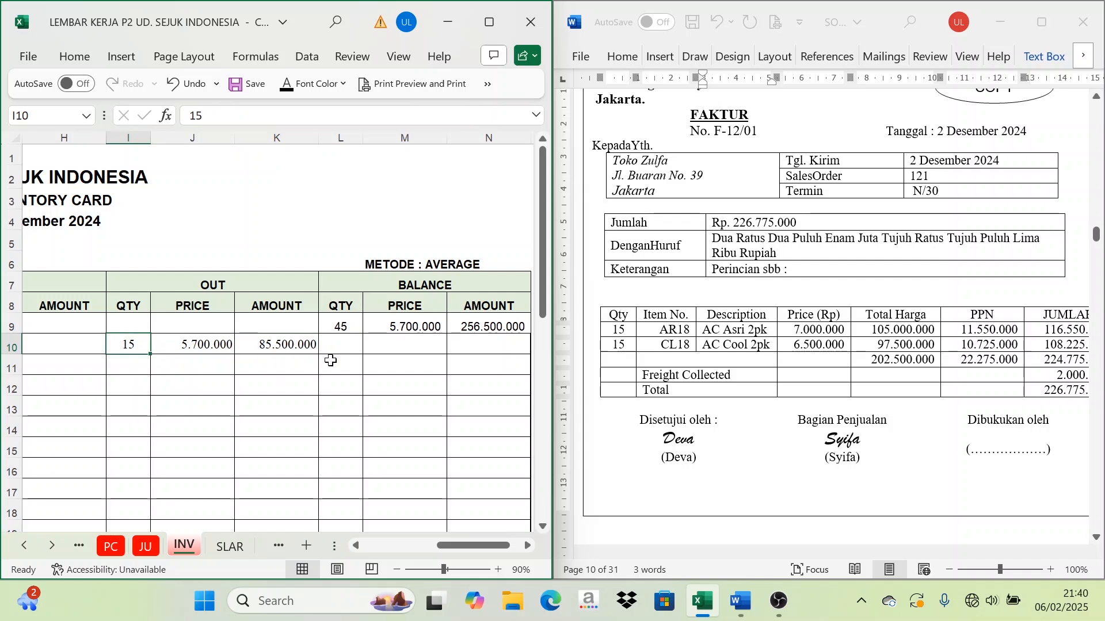
drag(133, 346, 271, 345)
Step: Compare the opening quantity in L9 with the OUT quantity, and show the balance quantity 30 (=L9+F10-I10) in L10
click(394, 282)
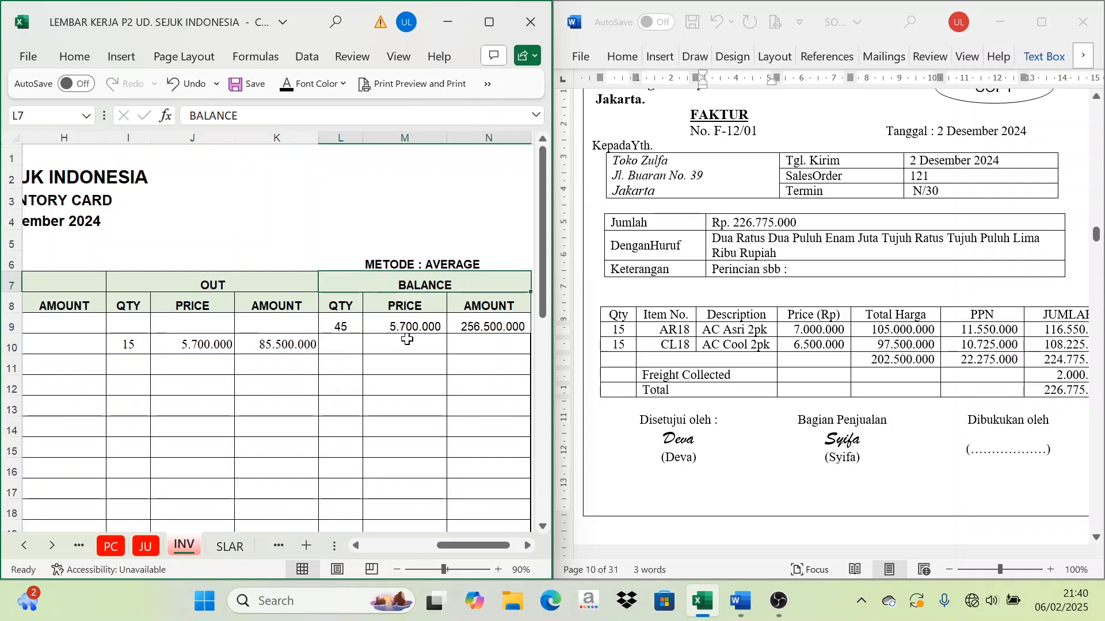
click(407, 339)
click(336, 326)
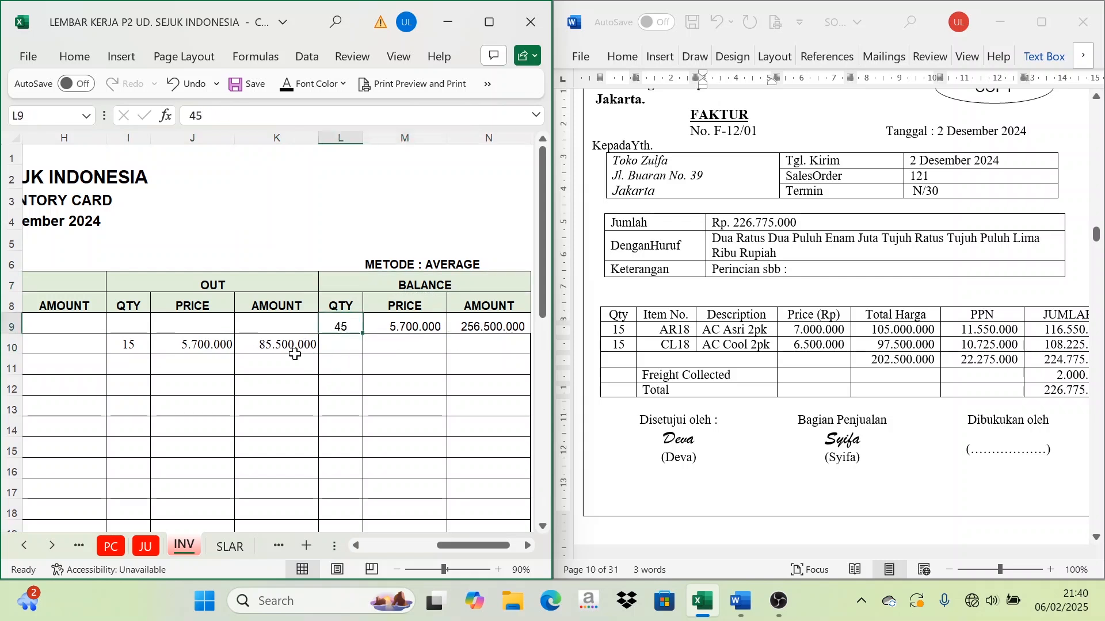
click(122, 342)
click(329, 348)
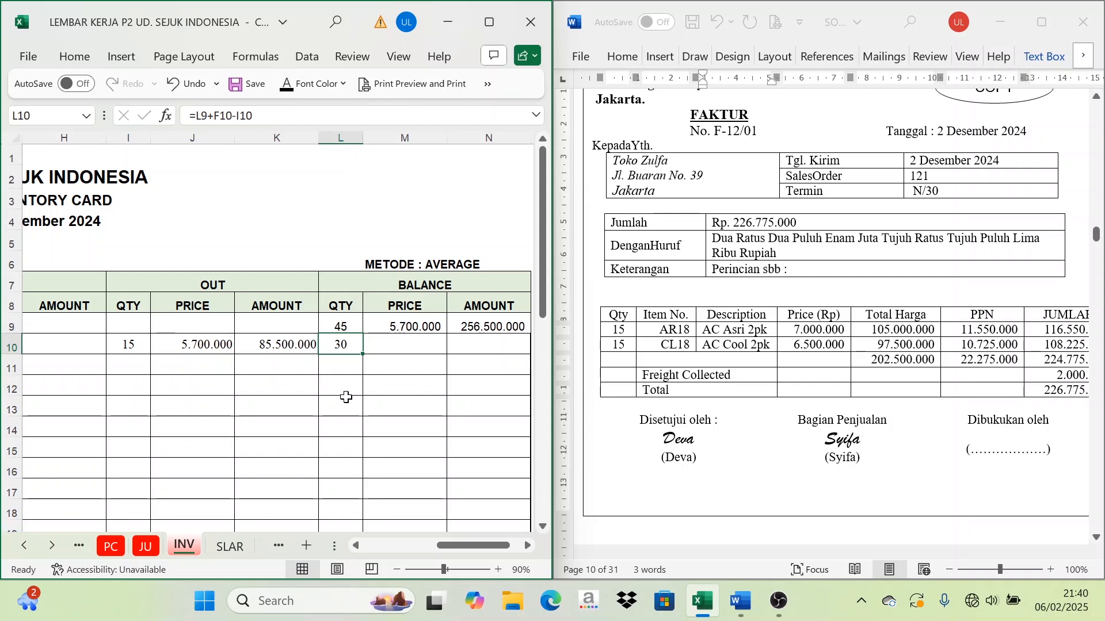
Step: Show the balance price 5.700.000 in M10 and the balance amount 171.000.000 (=L10*M10) in N10 in black font
click(392, 343)
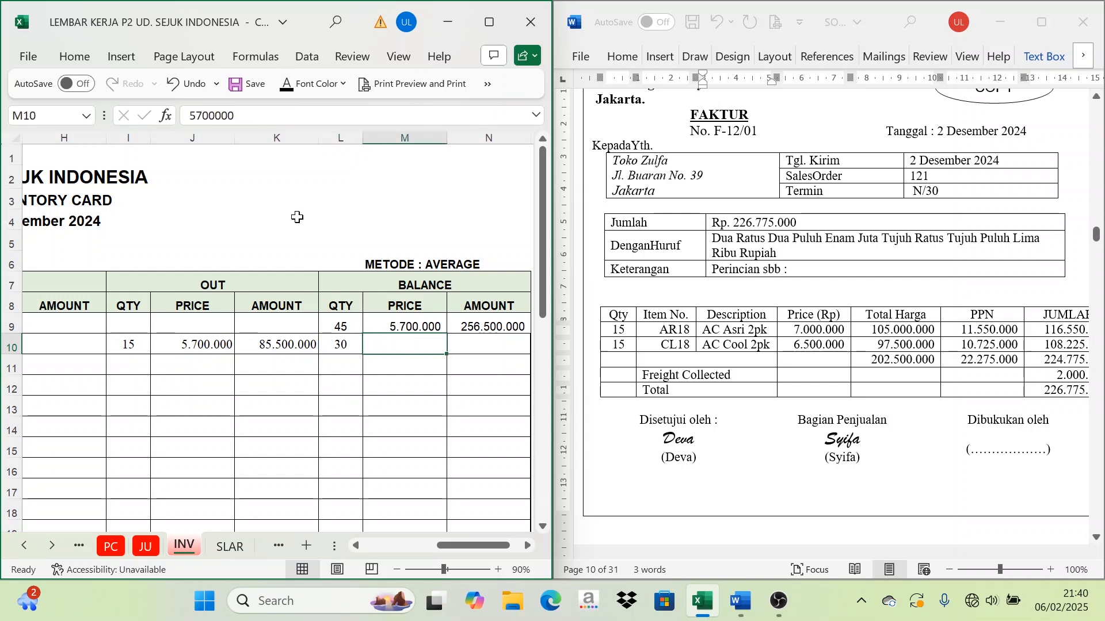
click(286, 85)
click(485, 343)
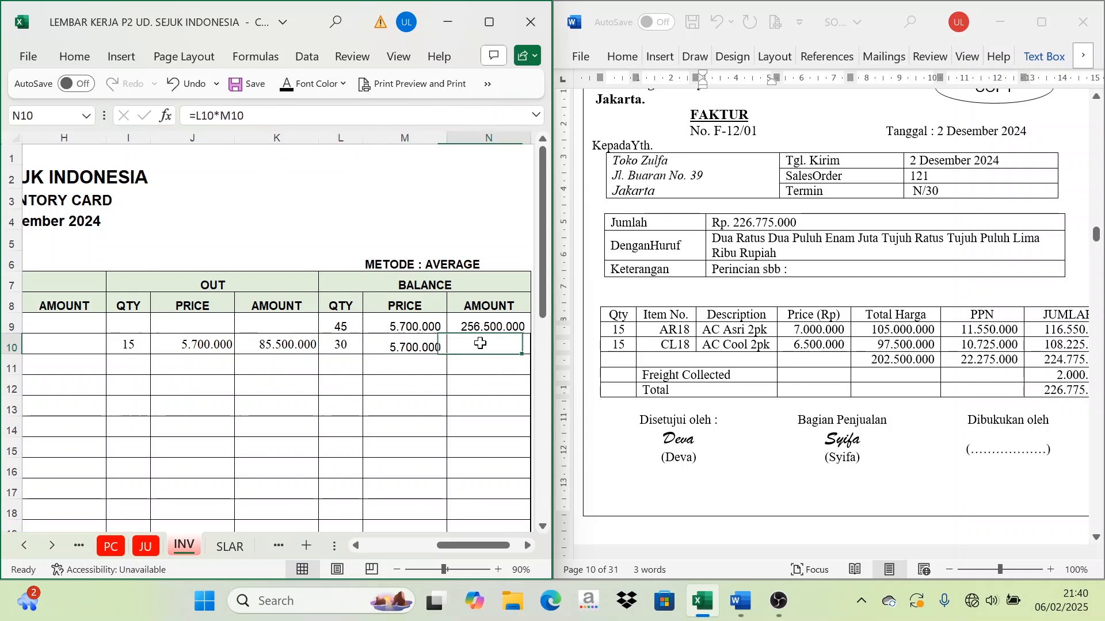
click(287, 86)
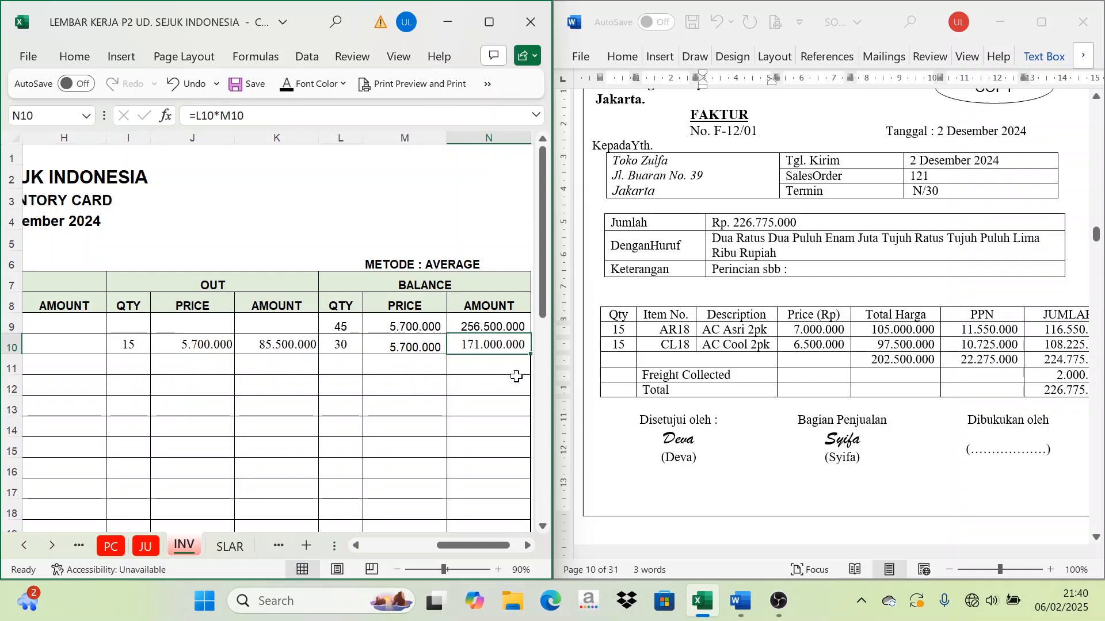
Step: For the invoice's AC Cool 2pk item, show date 2, invoice number F-12/01 and Toko Zulfa in row 28 of the CL 18 card
drag(702, 330, 765, 344)
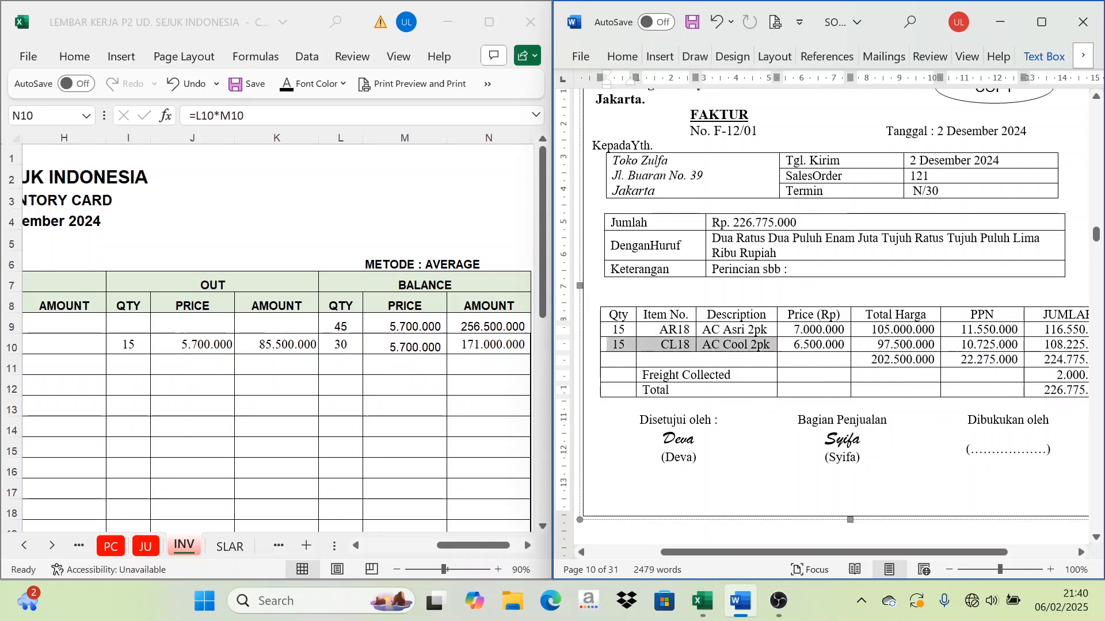
click(474, 540)
drag(461, 547, 388, 545)
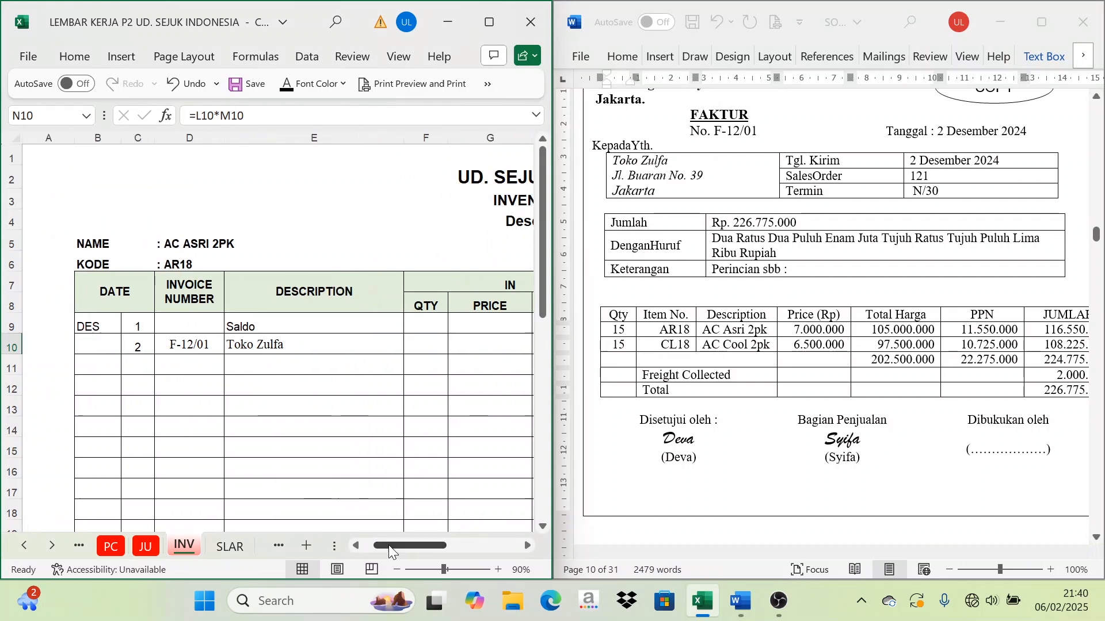
scroll(275, 459, down, 6)
scroll(276, 459, down, 1)
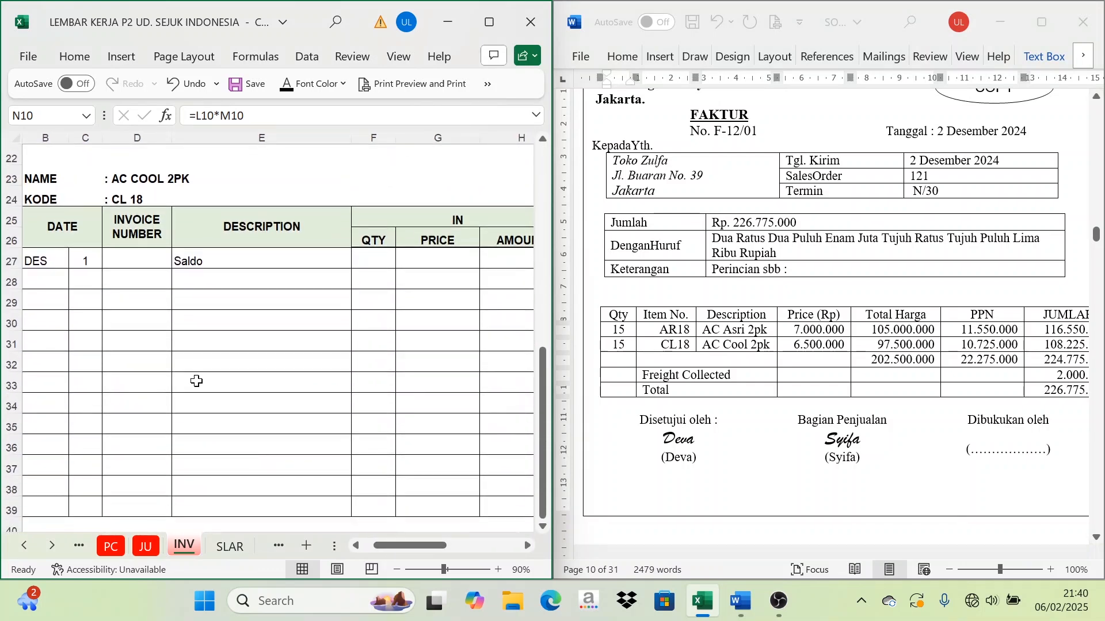
drag(81, 279, 299, 278)
click(305, 84)
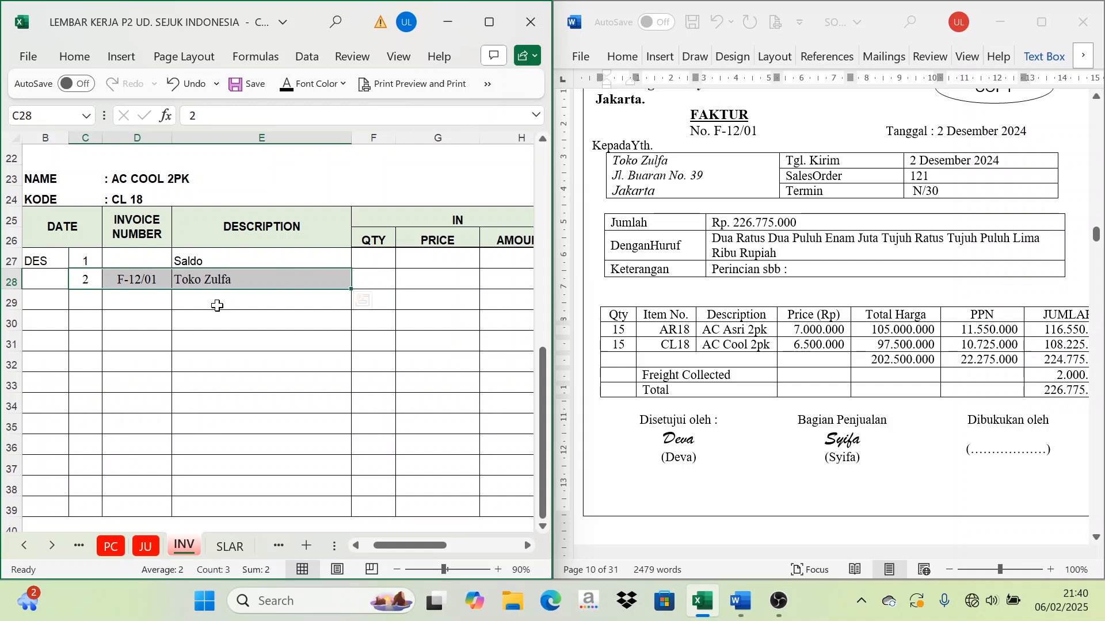
Step: Show the OUT quantity 15 in I28 of the AC COOL 2PK card in black font
scroll(218, 302, up, 6)
scroll(216, 306, down, 5)
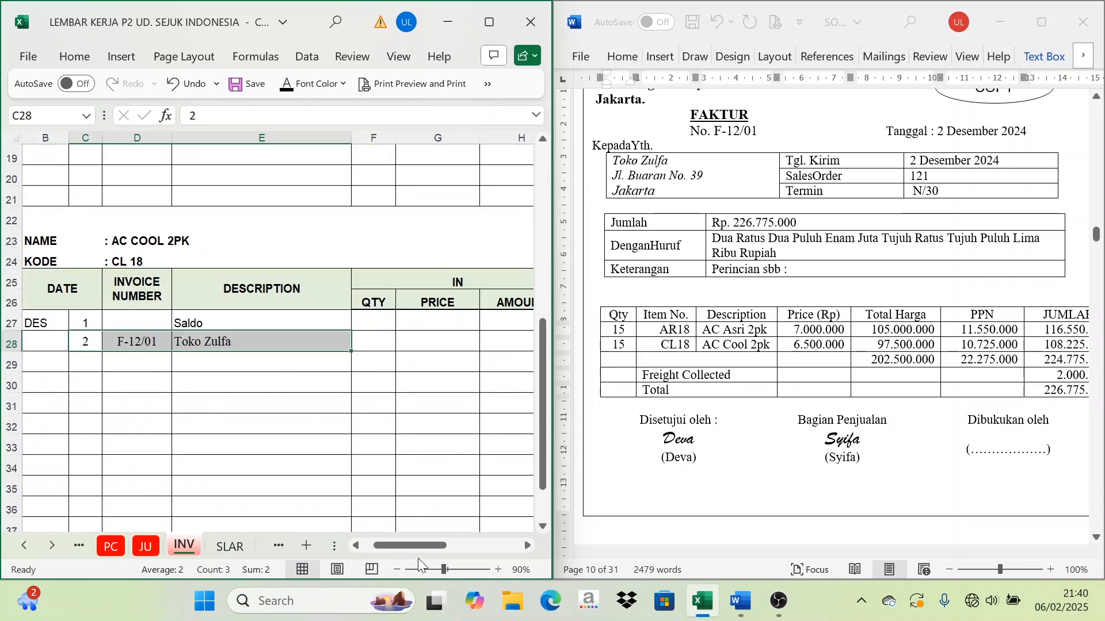
drag(426, 546, 489, 545)
click(129, 345)
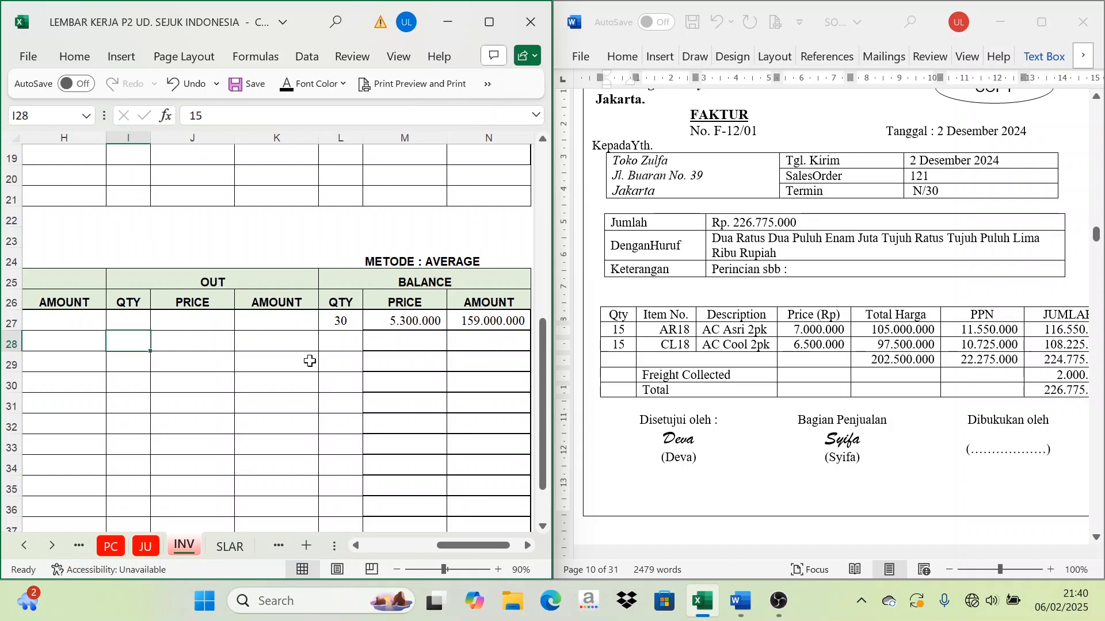
Step: Show the OUT price 5.300.000 in J28 in black font, matching the opening balance price in M27
click(195, 345)
click(405, 320)
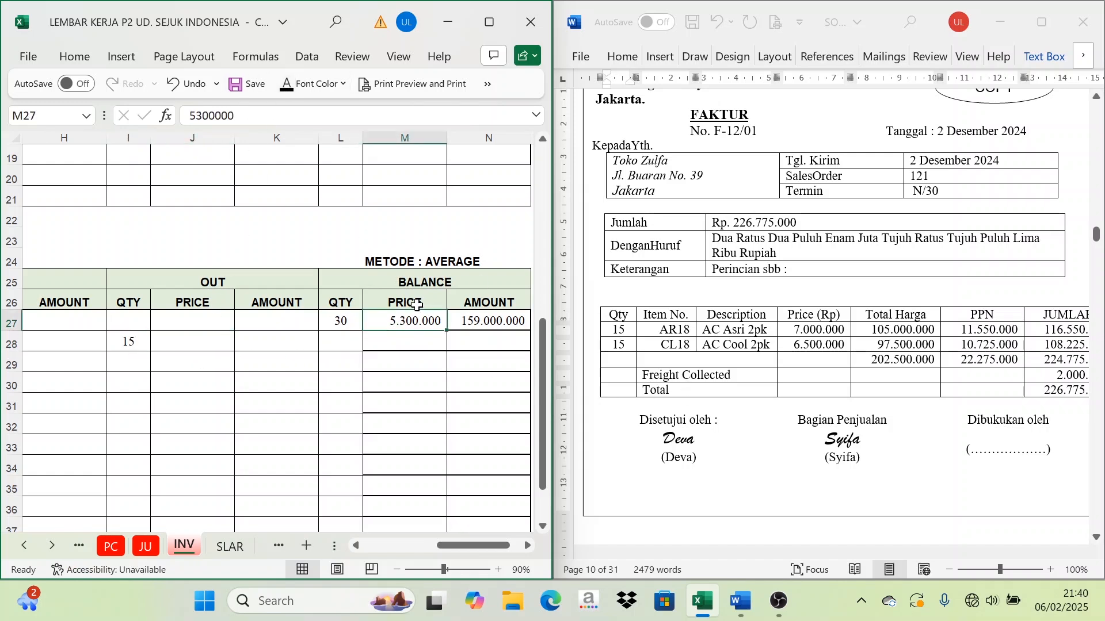
click(190, 301)
click(188, 339)
click(208, 295)
click(197, 340)
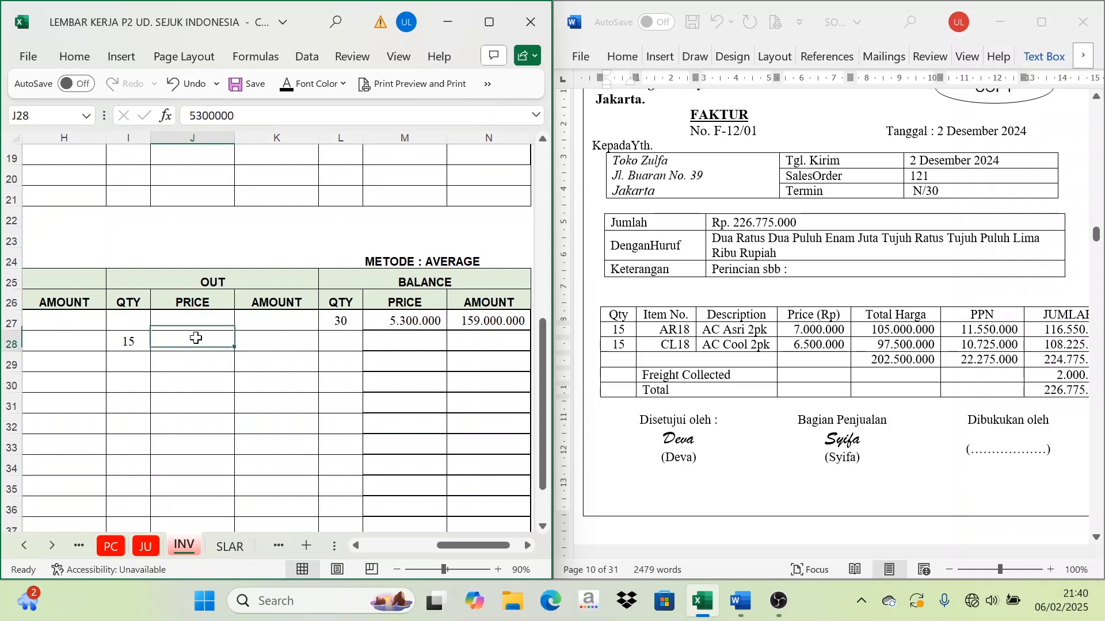
click(420, 298)
click(407, 315)
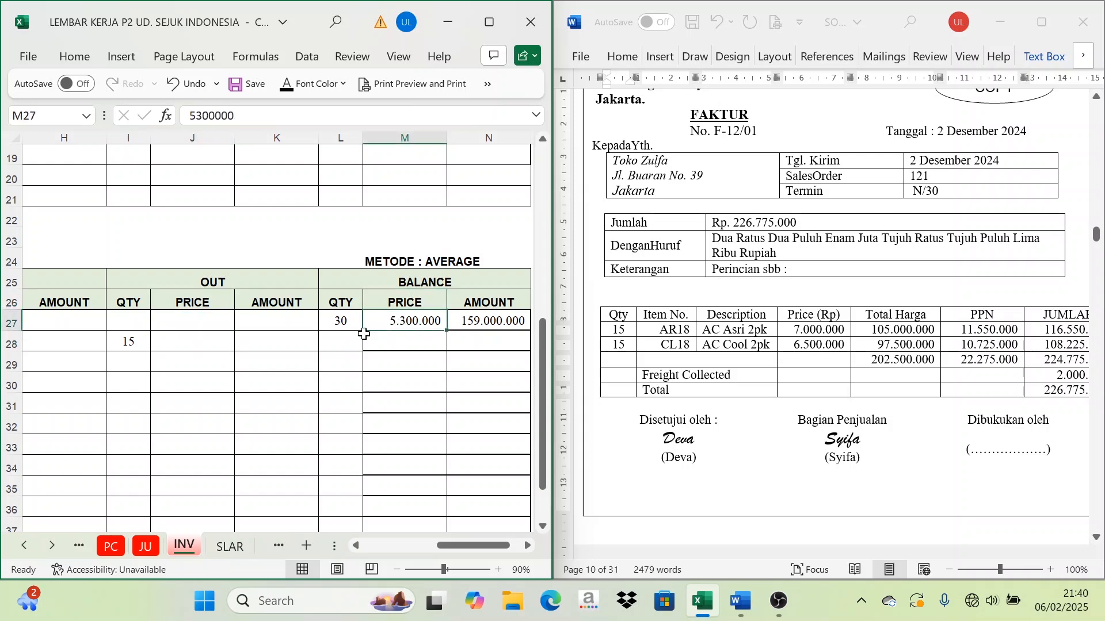
click(178, 343)
click(280, 91)
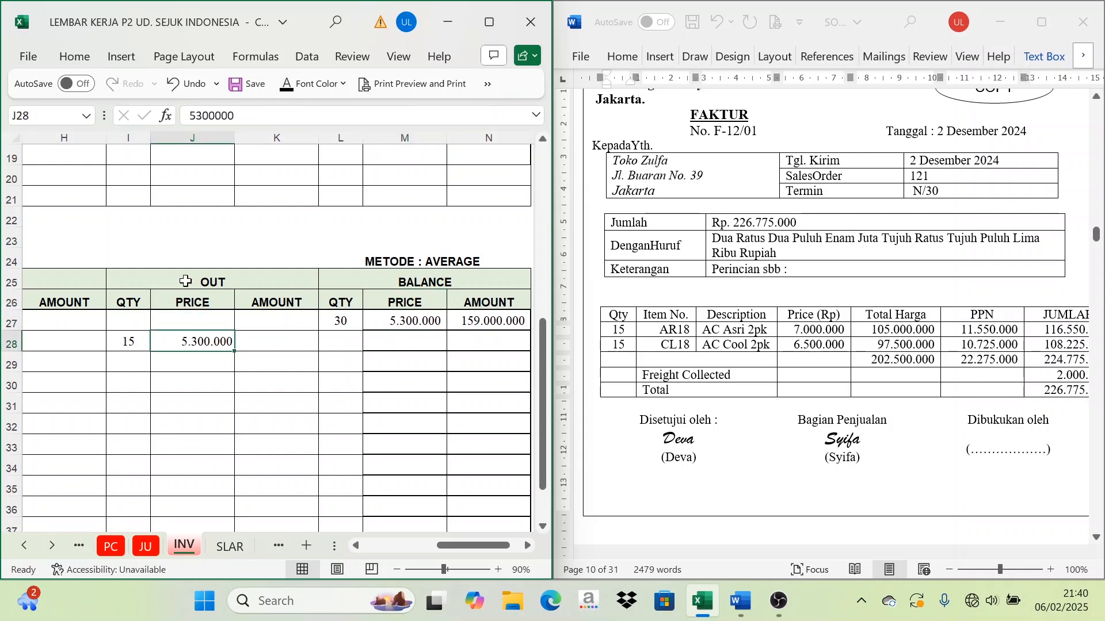
Step: Show the OUT amount 79.500.000 (=I28*J28) in K28 in black font
drag(127, 348, 192, 343)
click(284, 345)
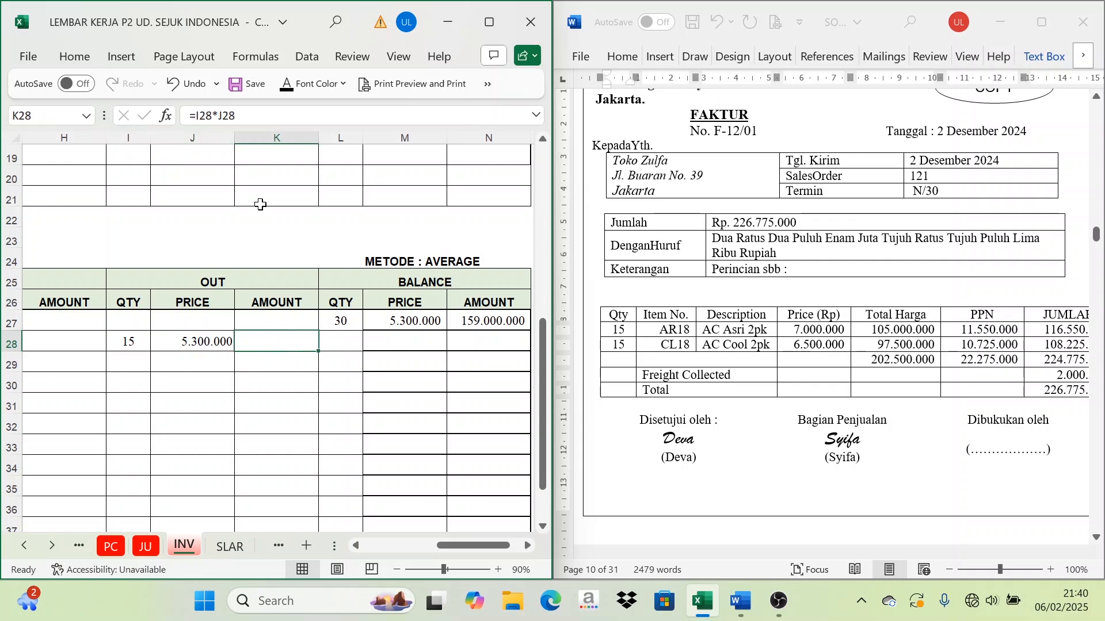
click(286, 91)
click(424, 287)
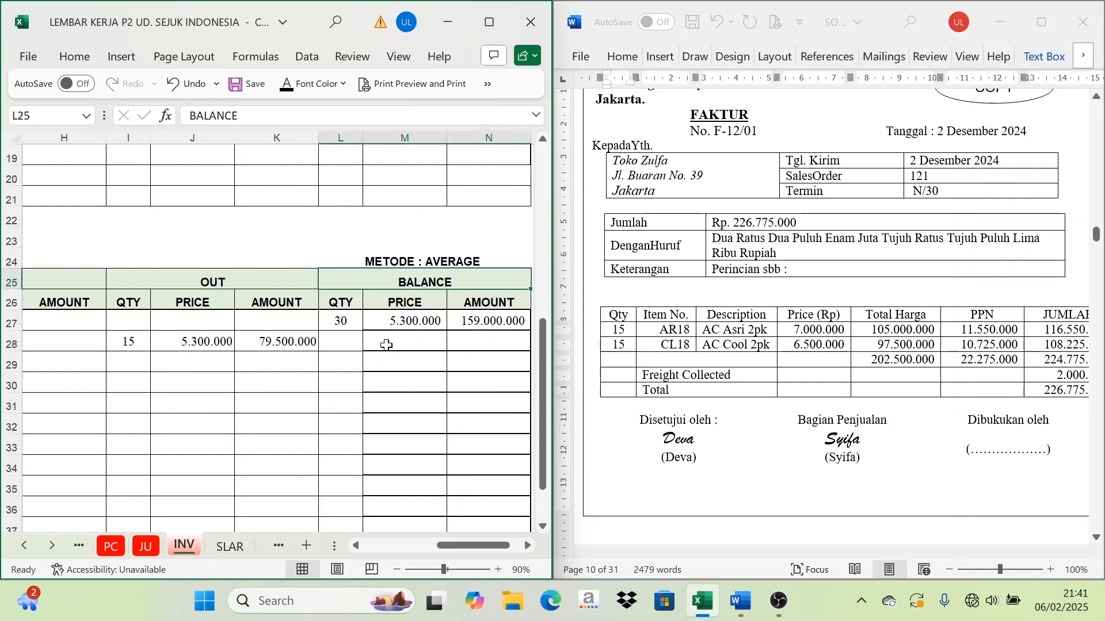
Step: Show the balance quantity 15 (=L27+F28-I28) in L28 in black font
click(382, 345)
click(346, 343)
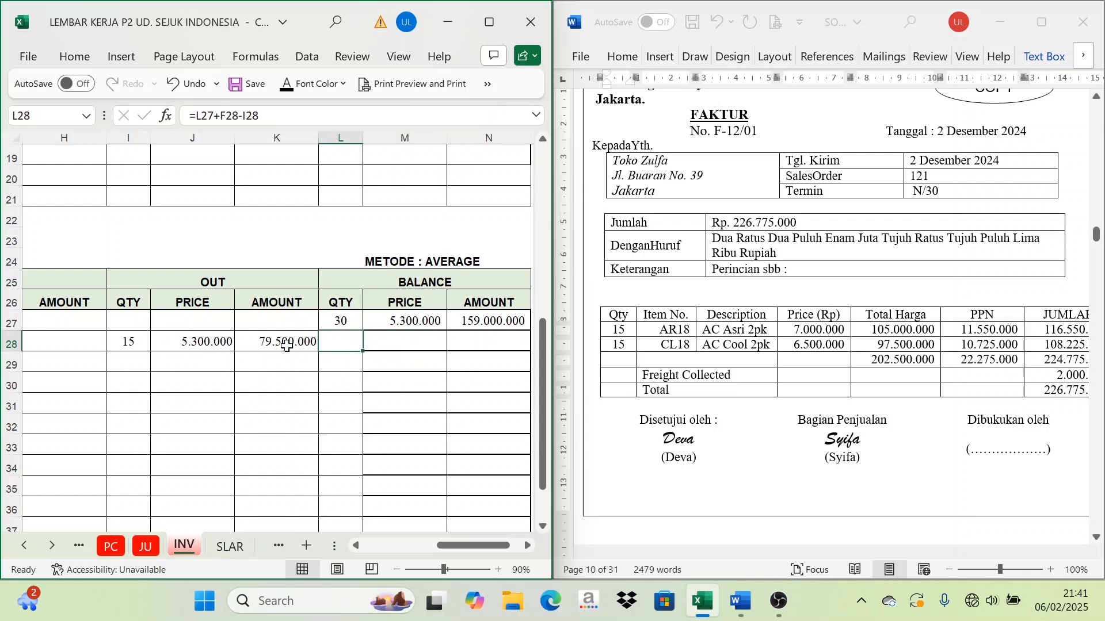
click(123, 356)
click(321, 344)
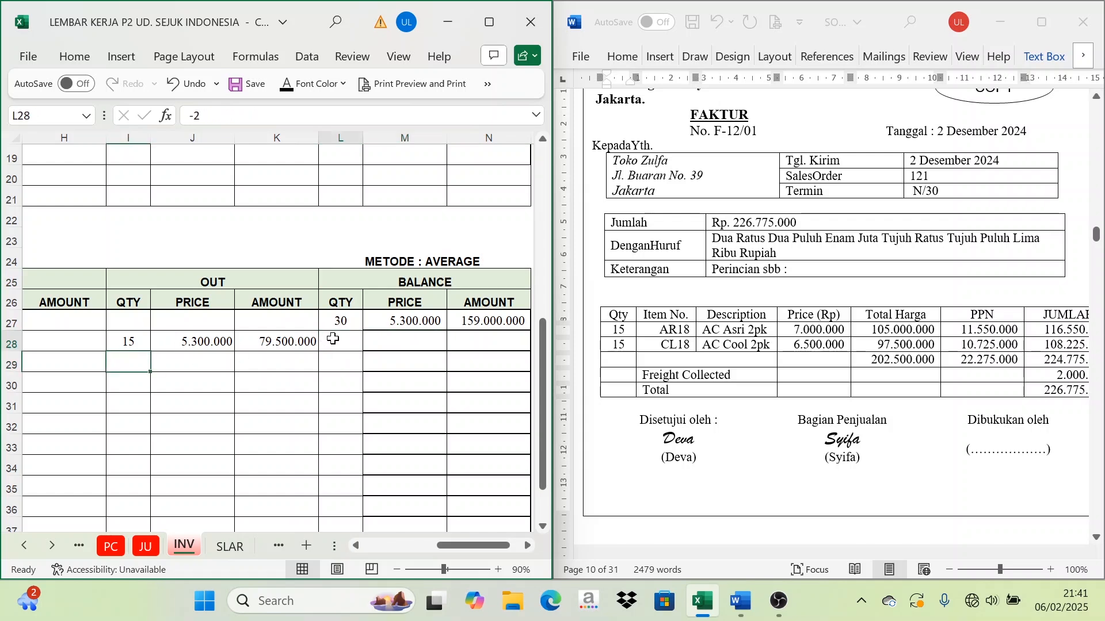
click(290, 94)
Step: Show the balance price 5.300.000 in M28 and the balance amount 79.500.000 (=L28*M28) in N28 in black font
click(405, 344)
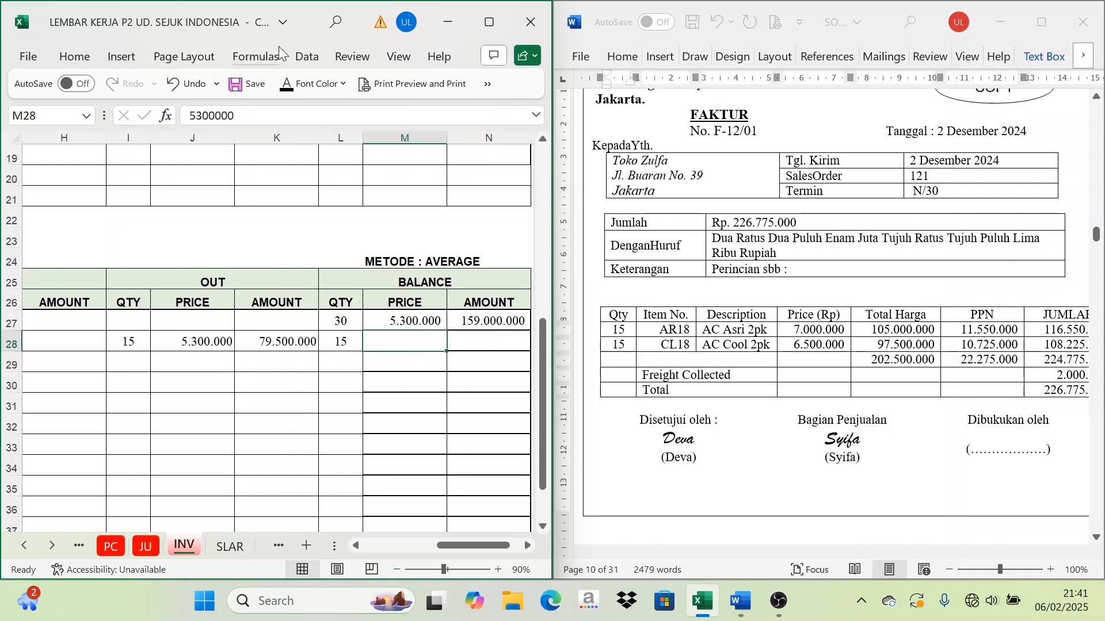
click(288, 85)
click(496, 353)
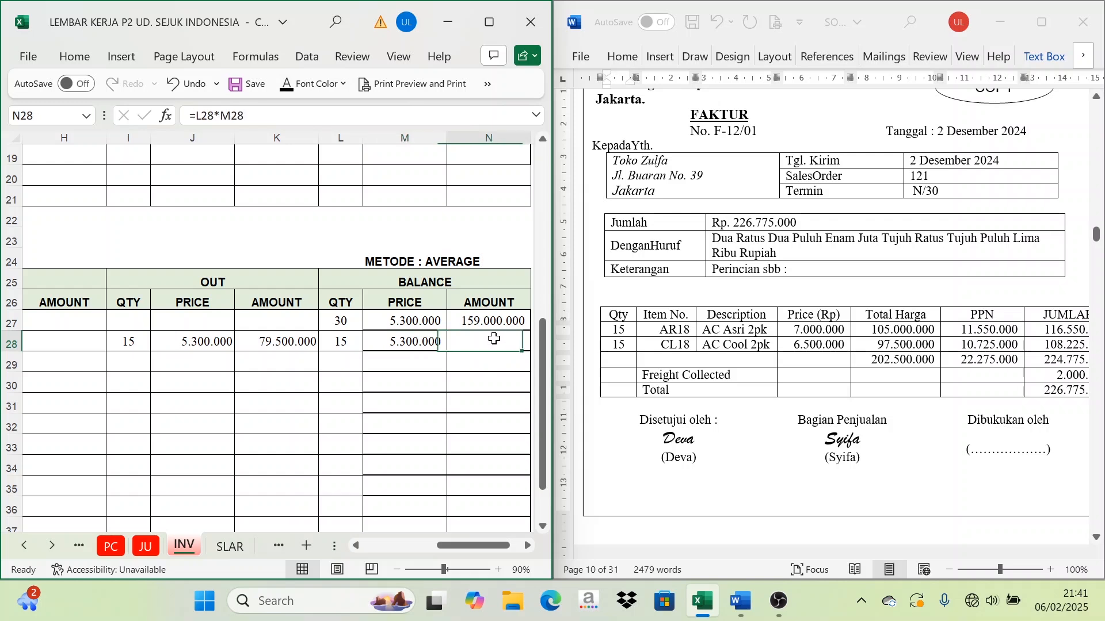
click(288, 85)
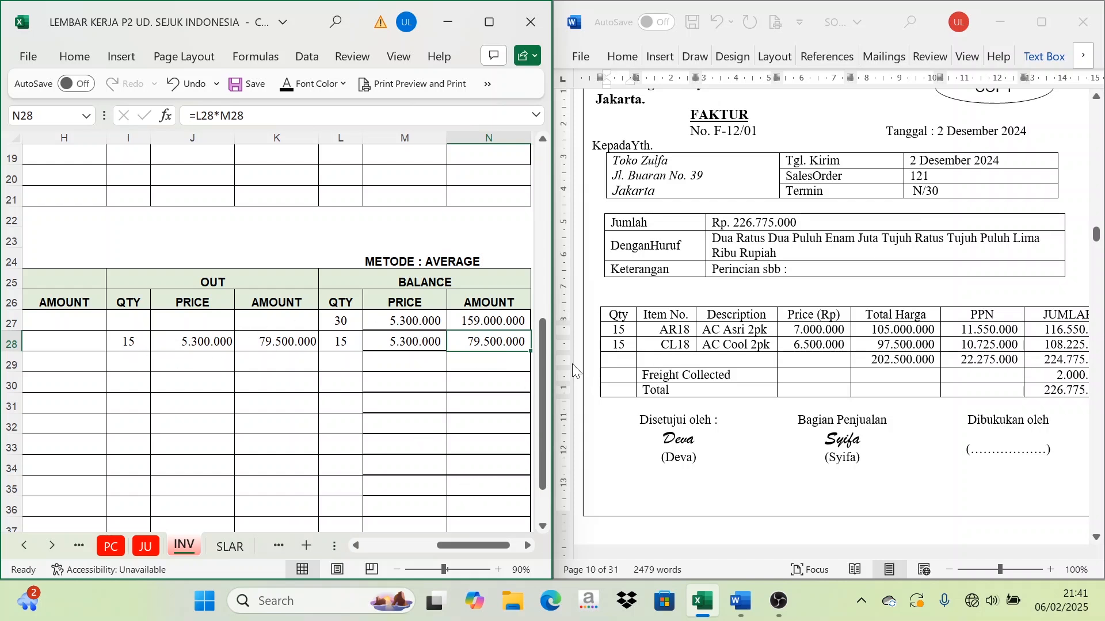
Step: Check the OUT quantity, price and amount in row 28 of the CL18 card and row 10 of the AR18 card
click(127, 342)
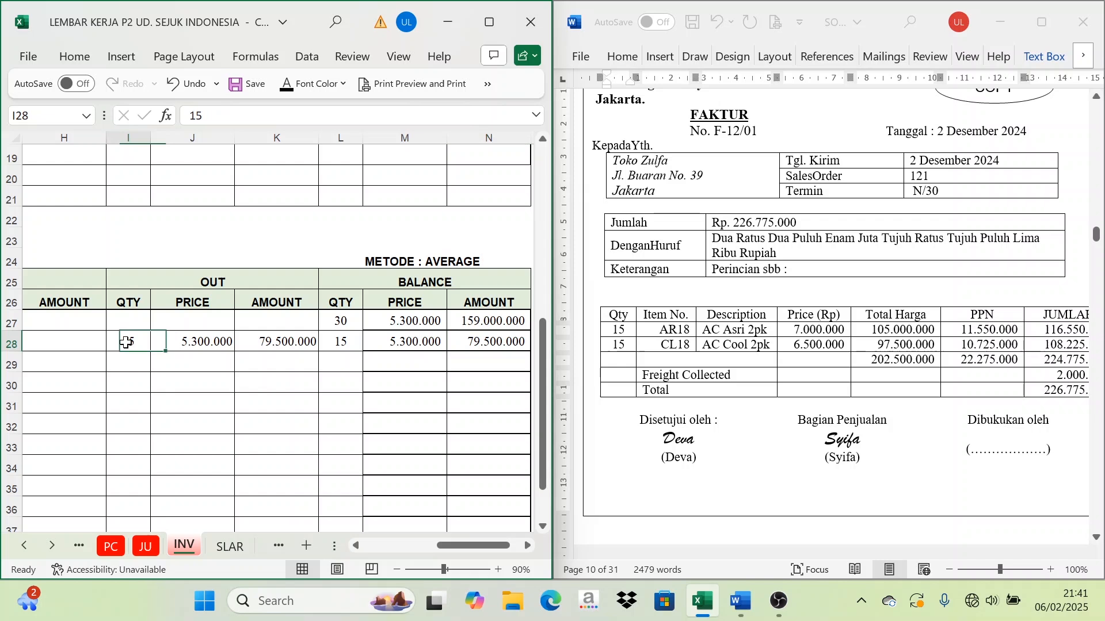
click(282, 342)
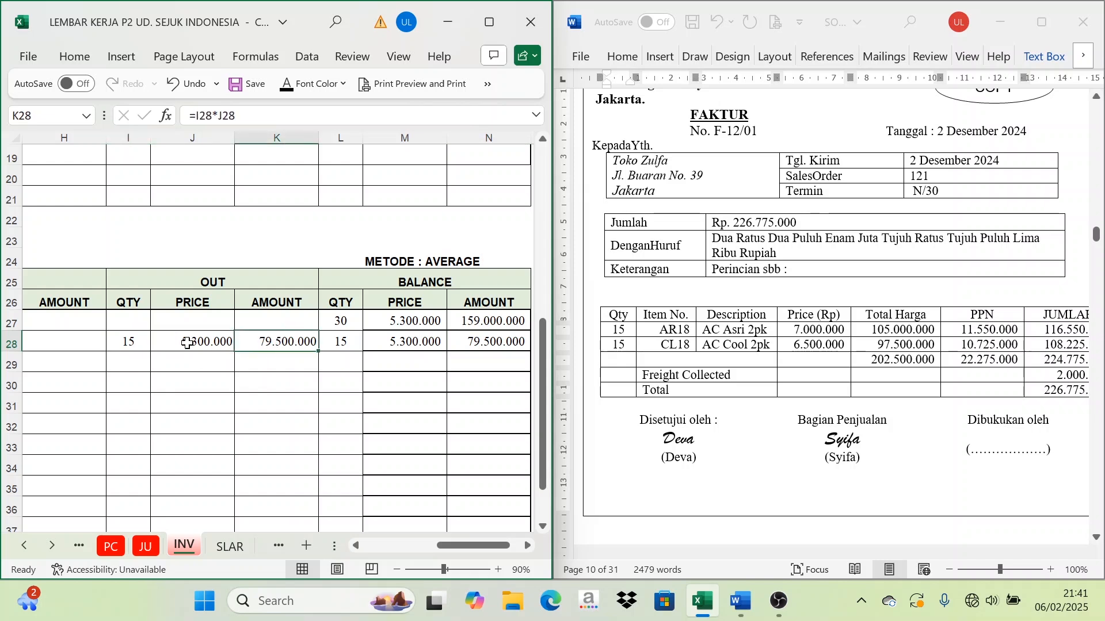
click(164, 344)
click(292, 353)
click(136, 346)
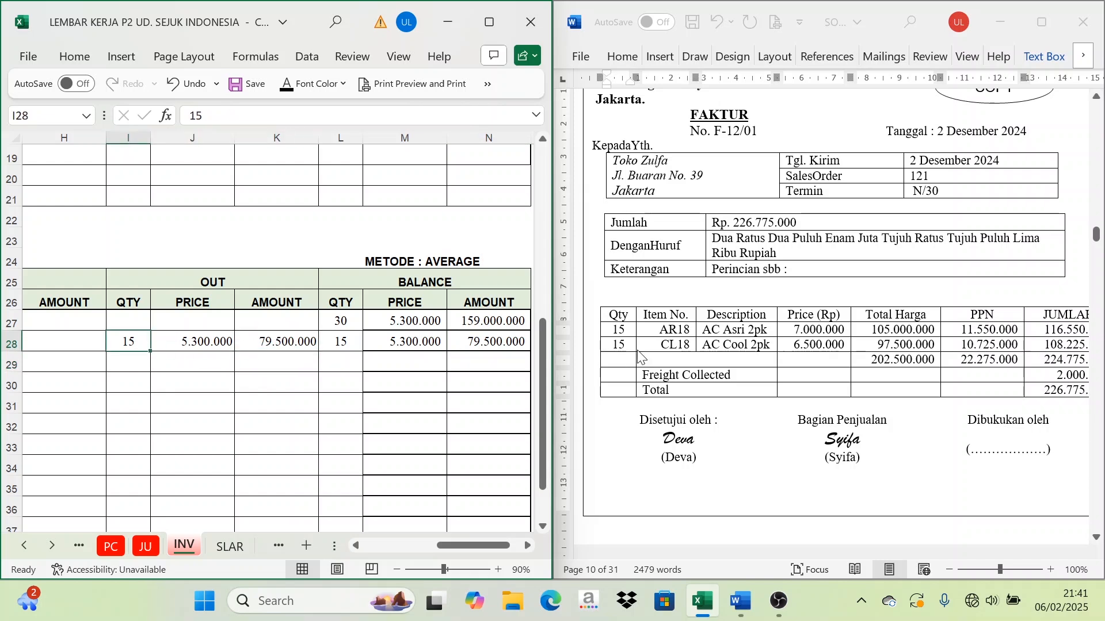
click(272, 345)
scroll(273, 350, up, 6)
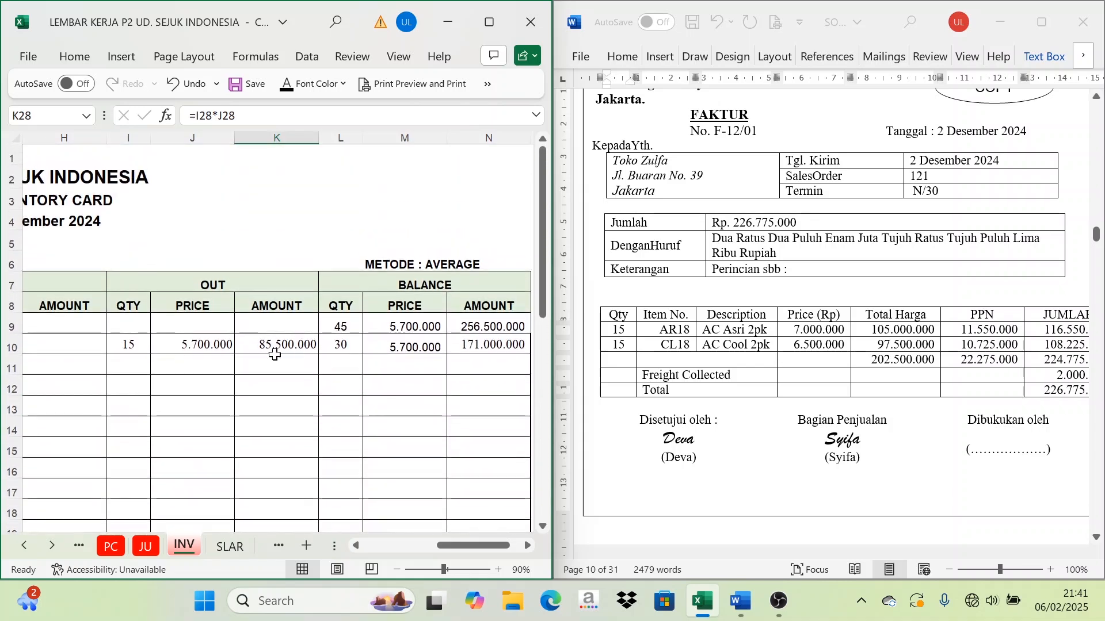
click(119, 349)
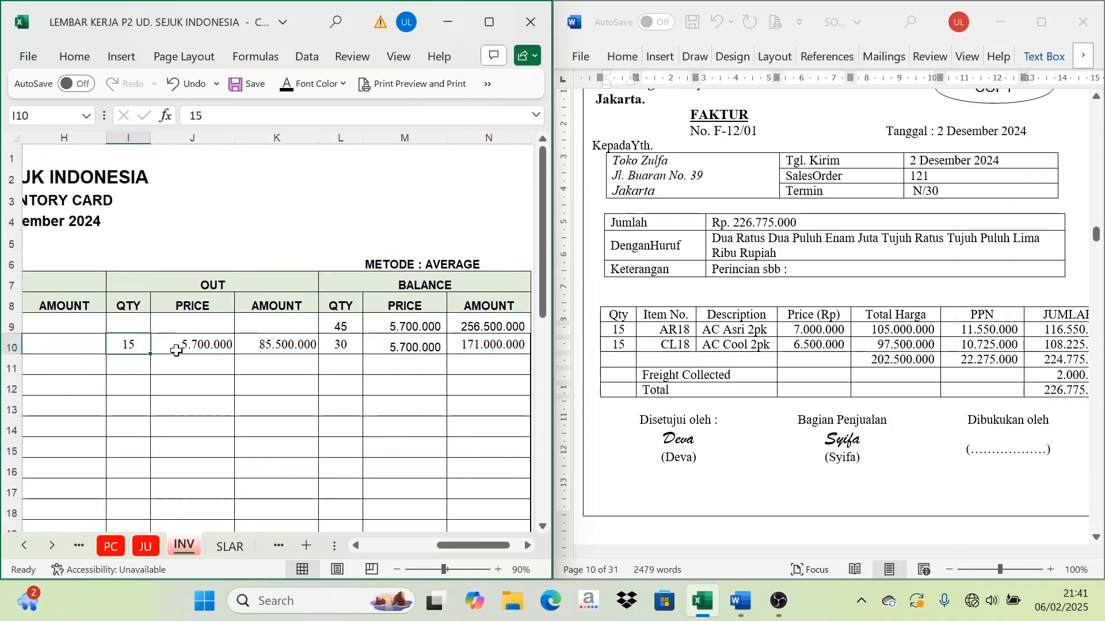
click(276, 341)
click(136, 346)
click(274, 348)
Step: Compare the OUT amounts in K10 and K28 of the two inventory cards as the components of the cost of goods sold
scroll(277, 369, down, 4)
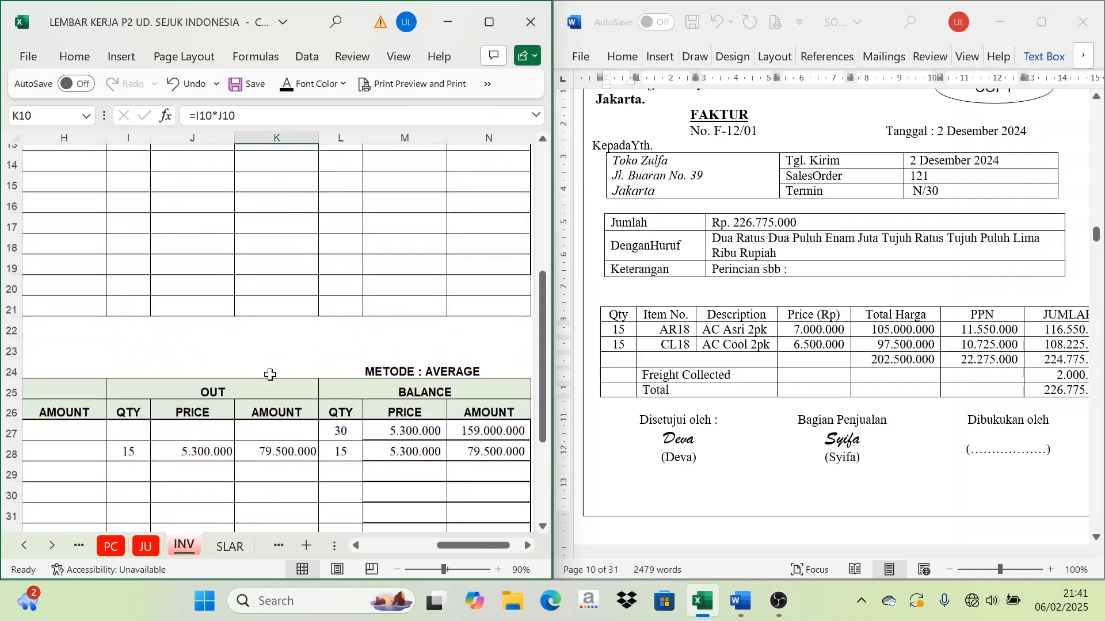
scroll(270, 369, down, 2)
click(271, 339)
scroll(270, 339, up, 5)
click(269, 276)
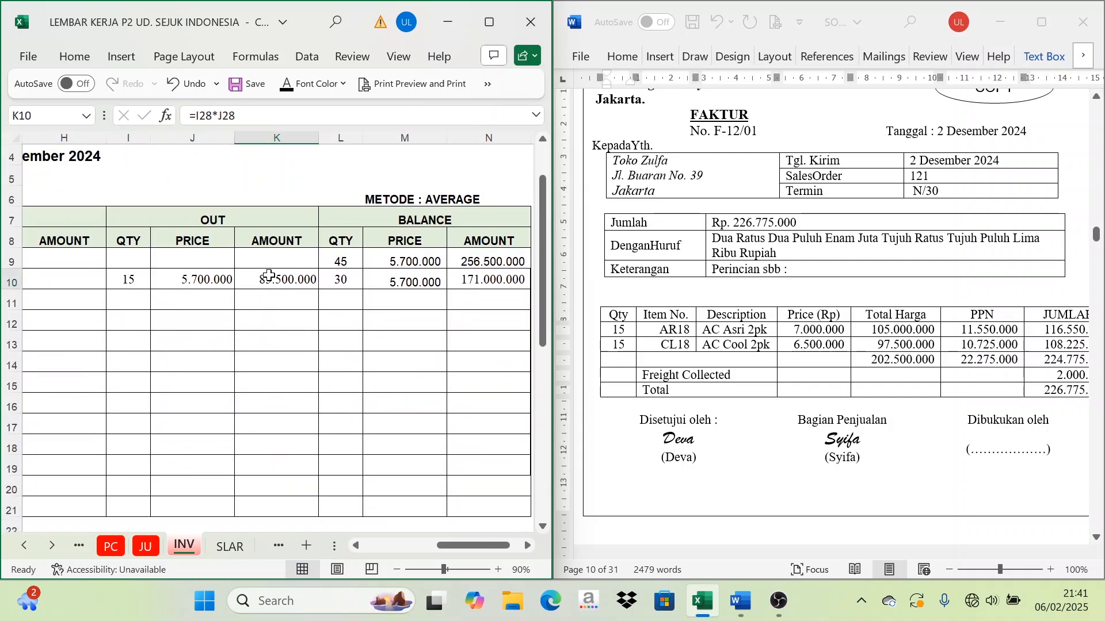
scroll(255, 363, down, 4)
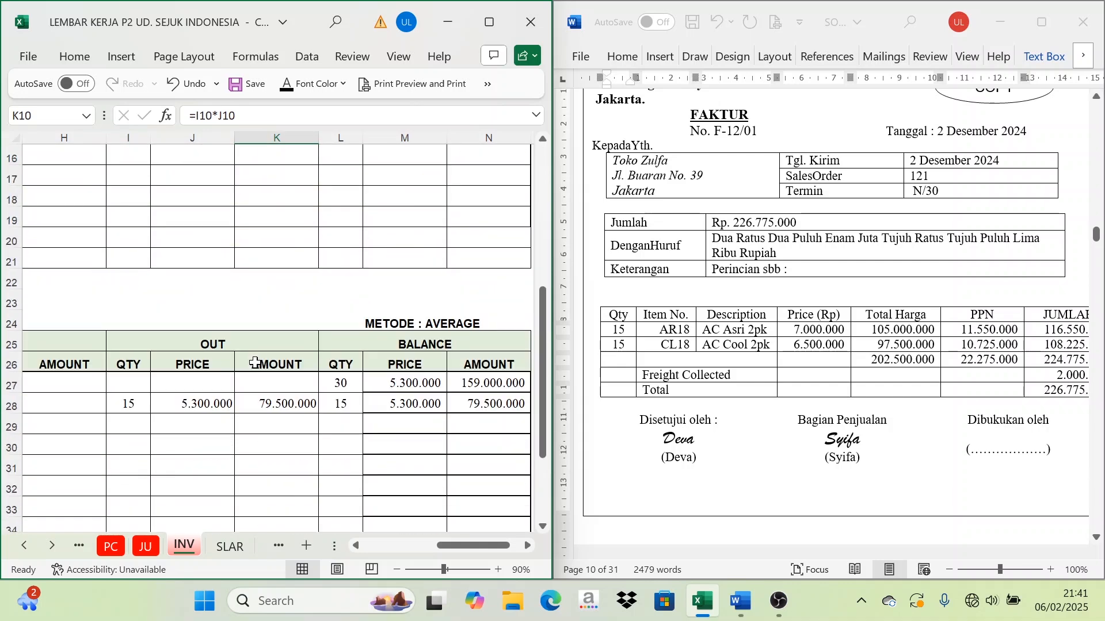
click(257, 405)
scroll(265, 408, up, 5)
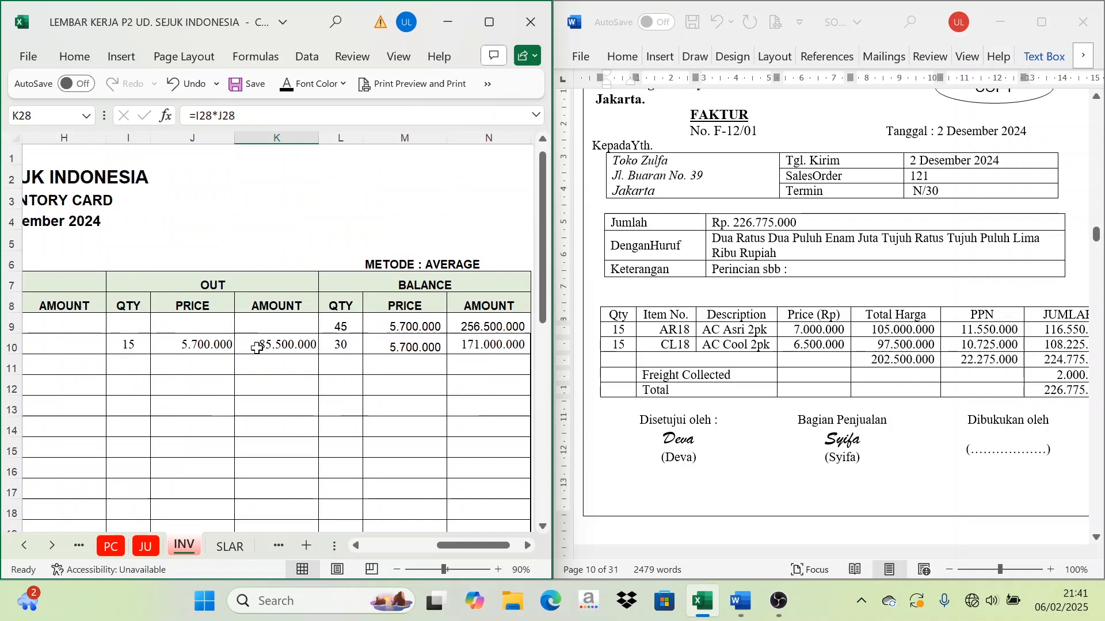
click(293, 345)
scroll(287, 342, down, 4)
drag(256, 449, 254, 459)
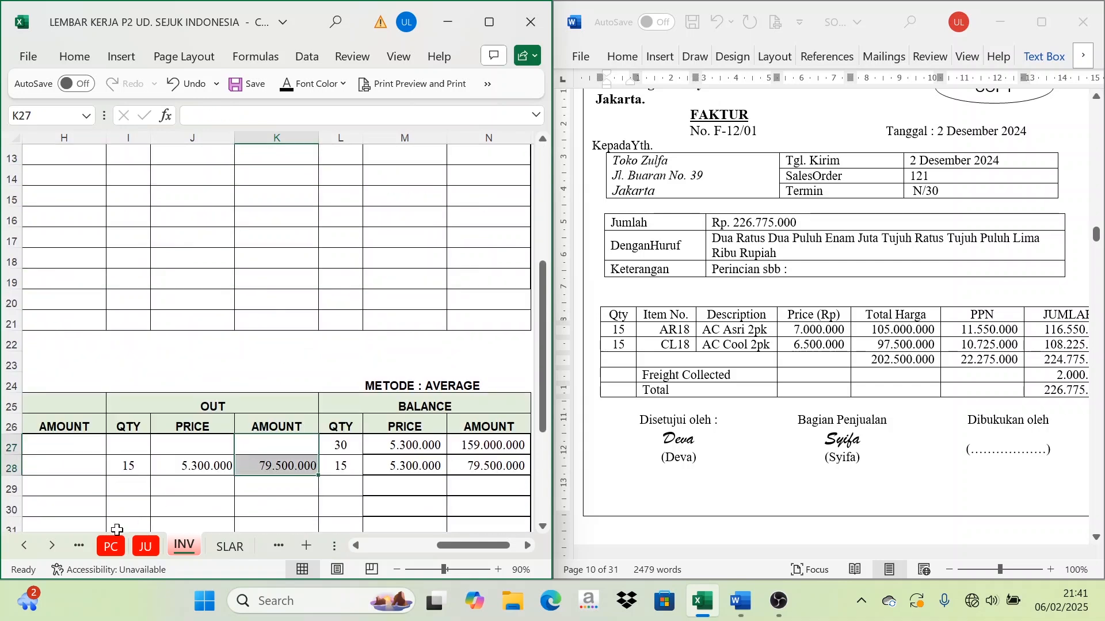
Step: On the SJ sheet, show the Cost of Good Sold debit 165.000.000 in H9 in black font
scroll(116, 544, up, 4)
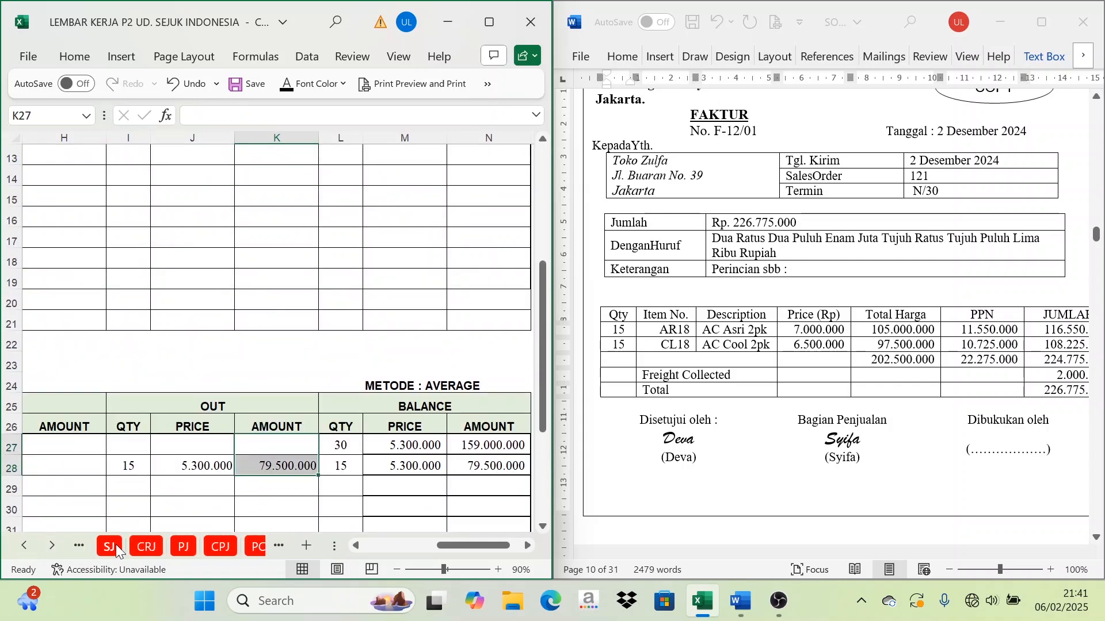
click(110, 545)
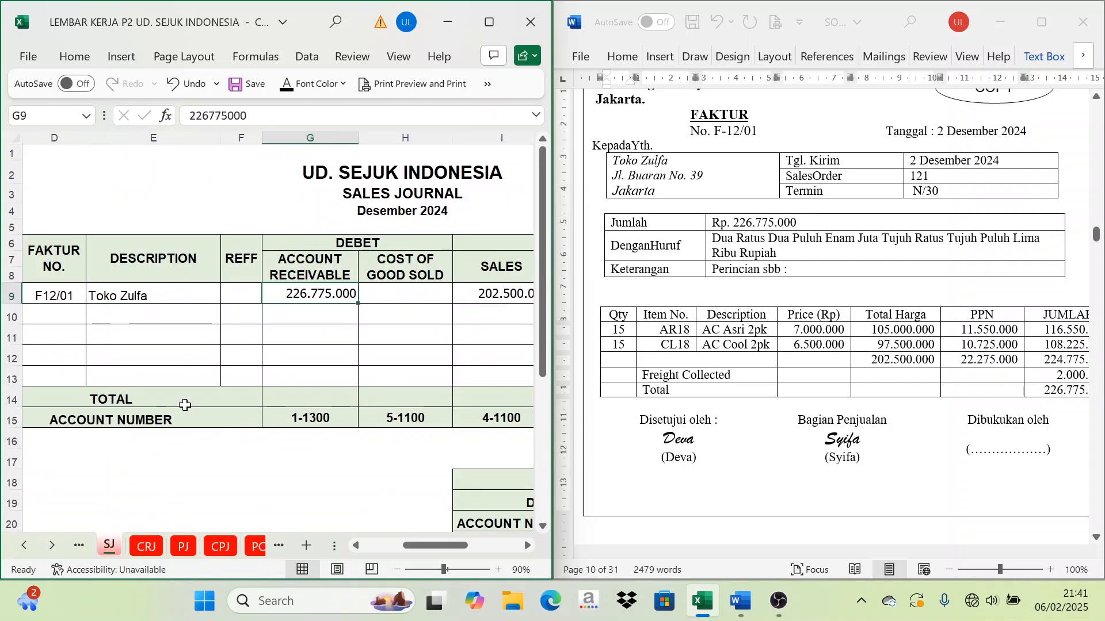
click(403, 299)
click(286, 89)
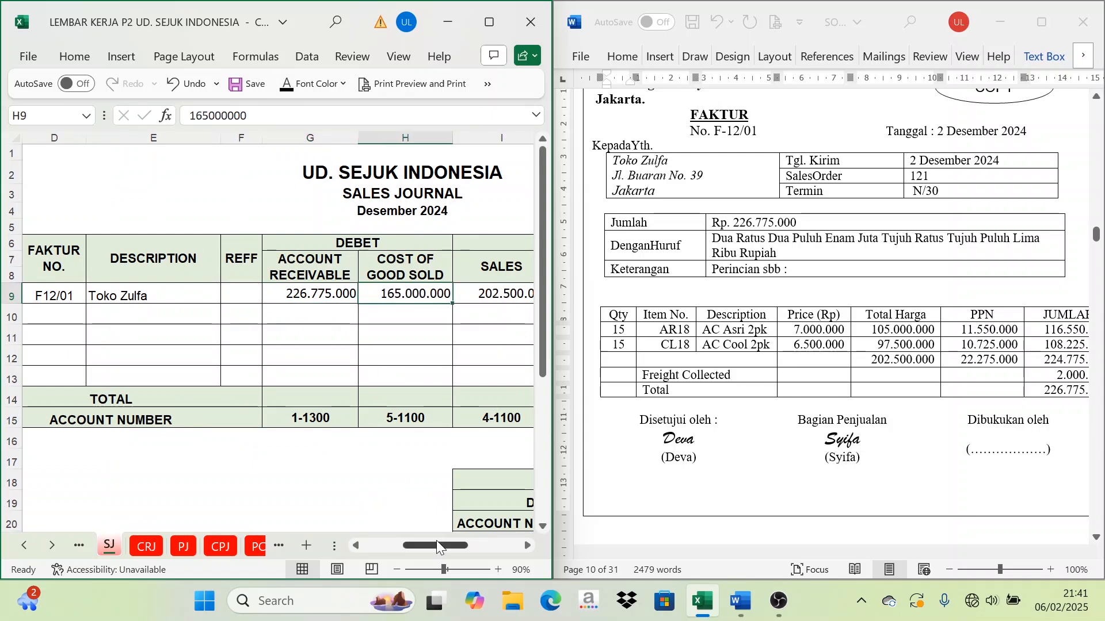
Step: Show the Merchandise Inventory credit 165.000.000 in L9 of the sales journal in black font
drag(437, 541, 489, 550)
click(439, 290)
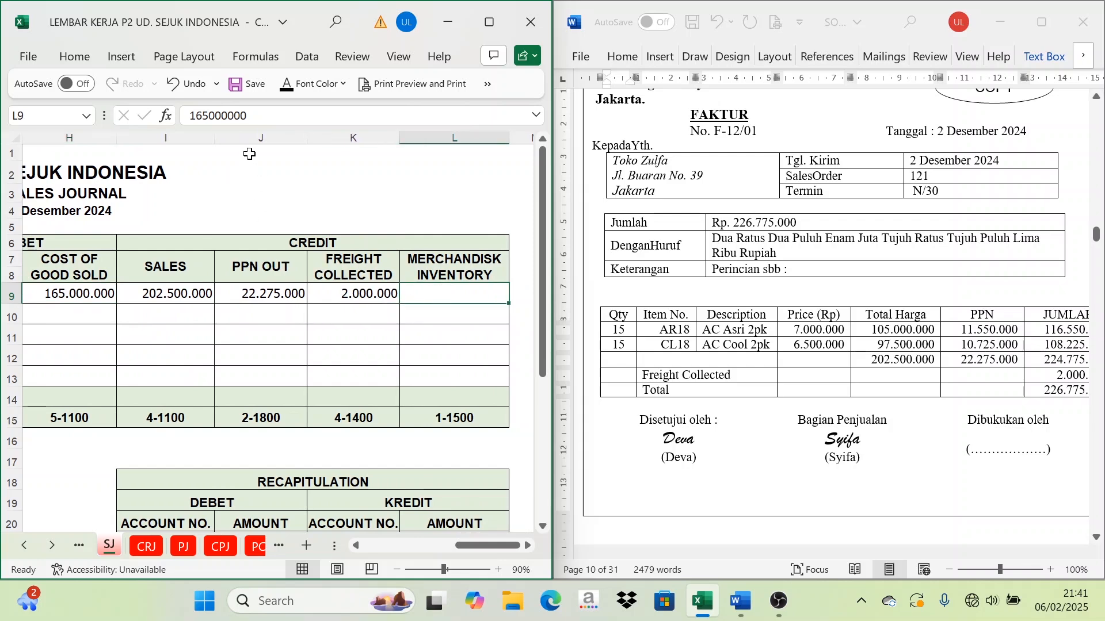
click(286, 86)
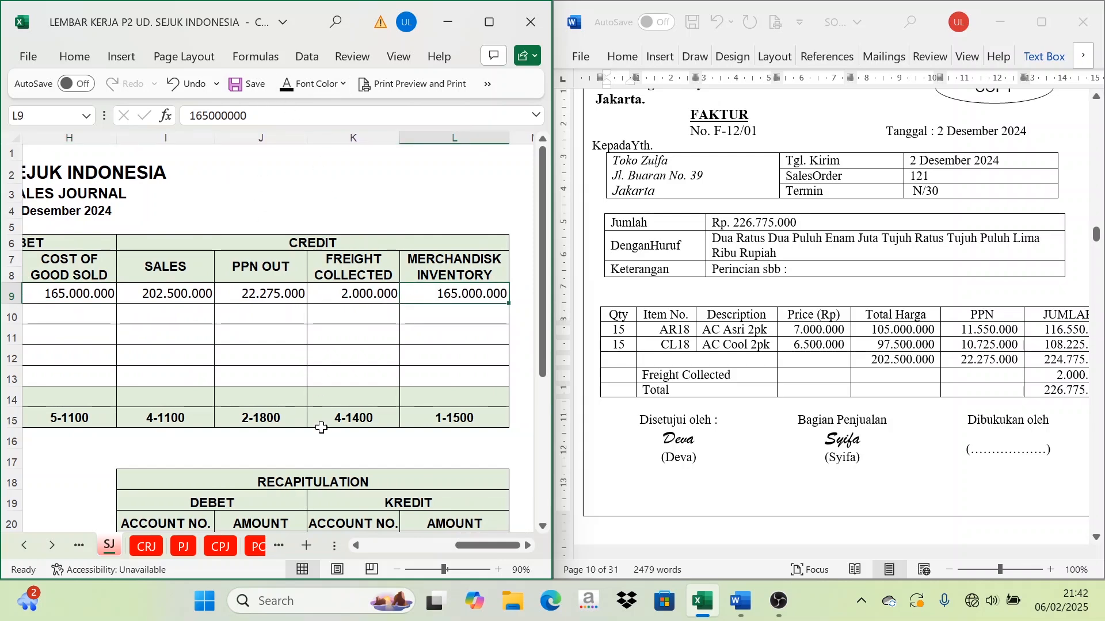
Step: Recheck on the INV sheet the OUT quantities and amounts of both inventory cards behind the journal's cost of goods sold
click(52, 545)
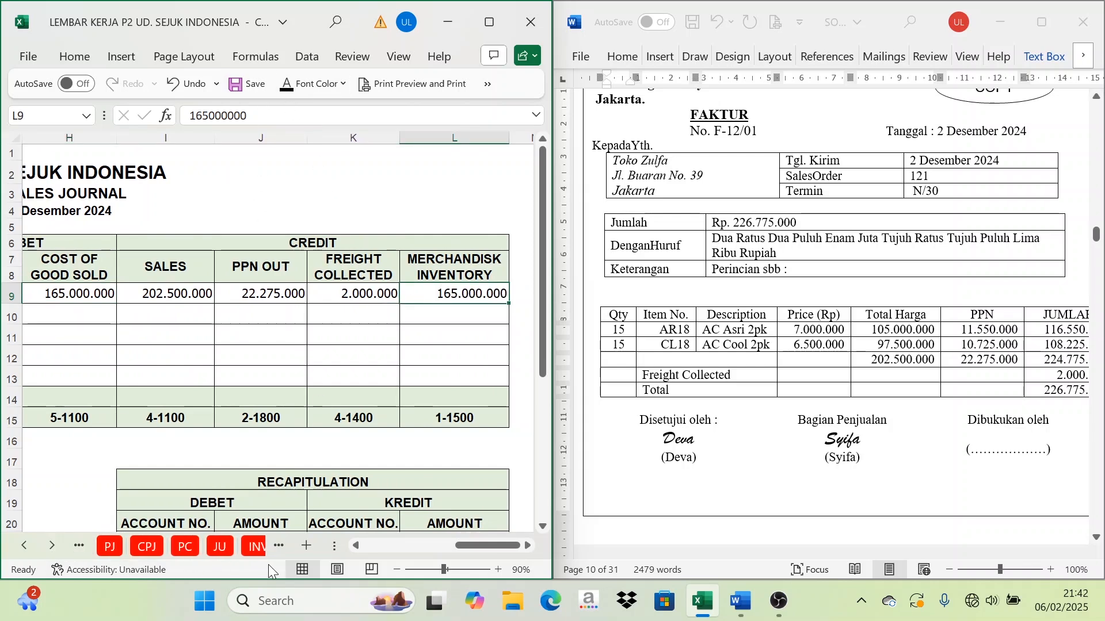
click(225, 545)
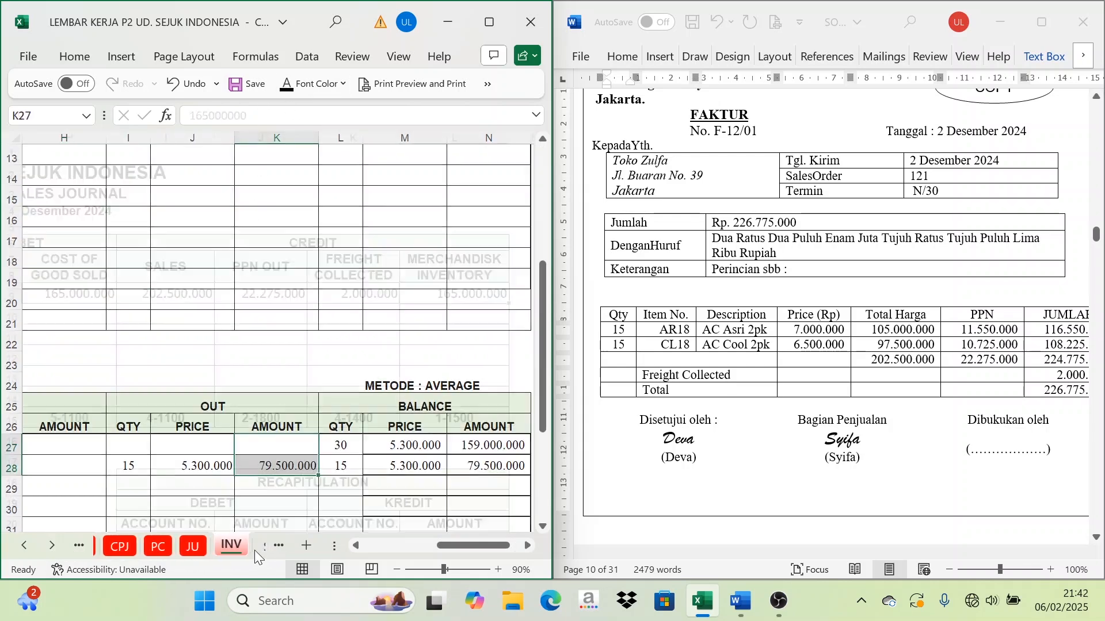
click(128, 475)
click(279, 467)
scroll(237, 387, up, 4)
click(130, 346)
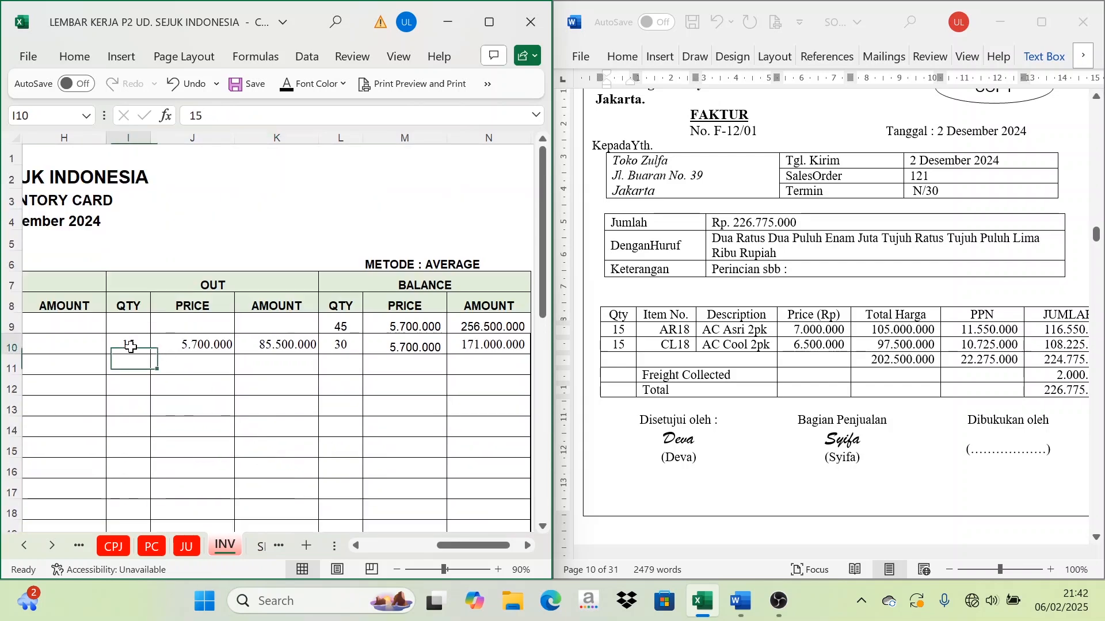
click(278, 345)
scroll(261, 352, down, 3)
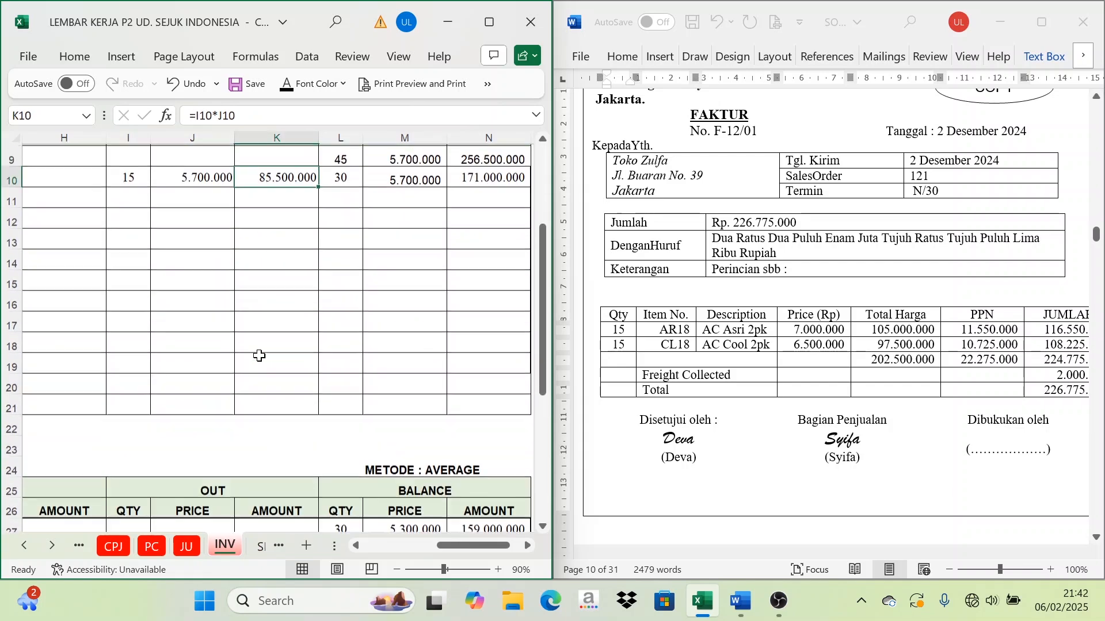
scroll(259, 353, up, 3)
scroll(259, 354, down, 1)
Step: Review the completed F12/01 entry in row 9 of the SJ sheet, from its amounts to its date
click(23, 554)
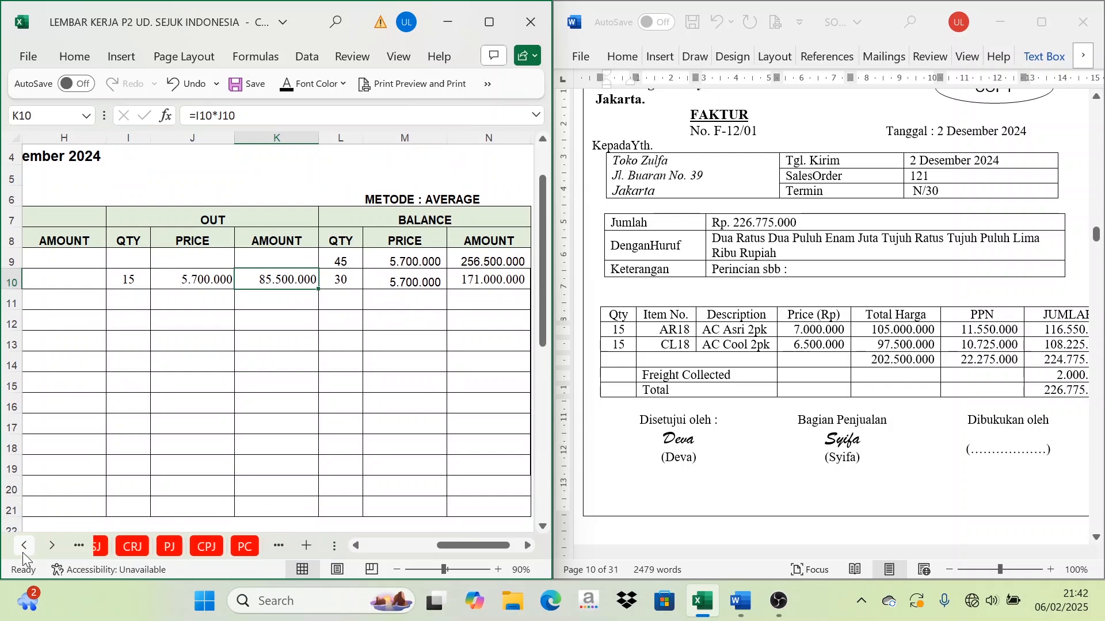
click(190, 547)
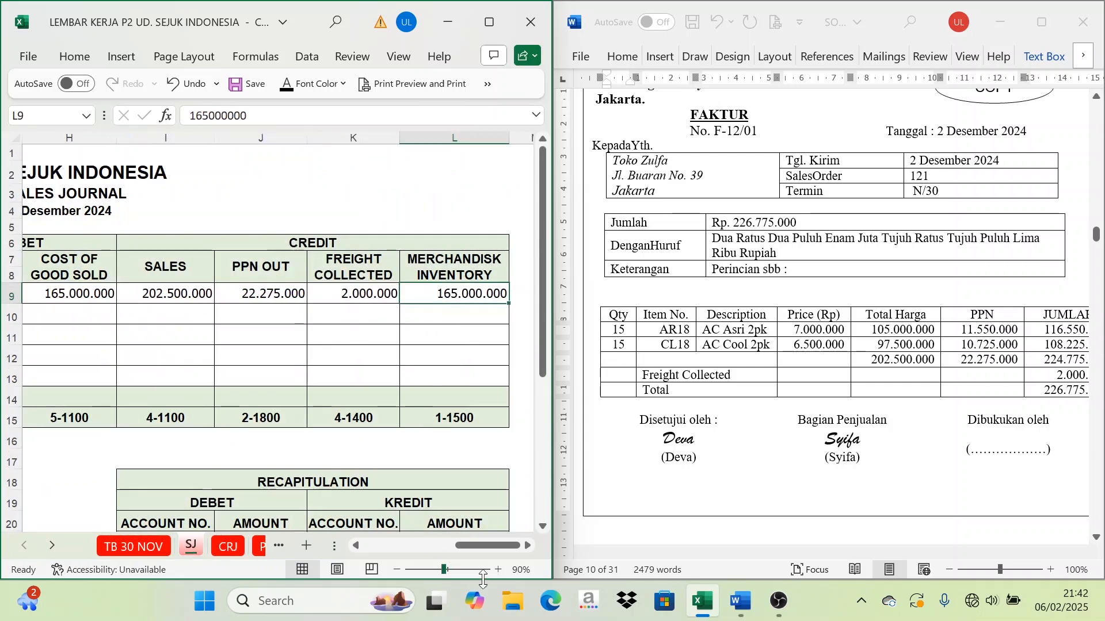
drag(496, 545, 413, 545)
click(406, 267)
click(401, 291)
click(463, 266)
click(460, 291)
click(120, 304)
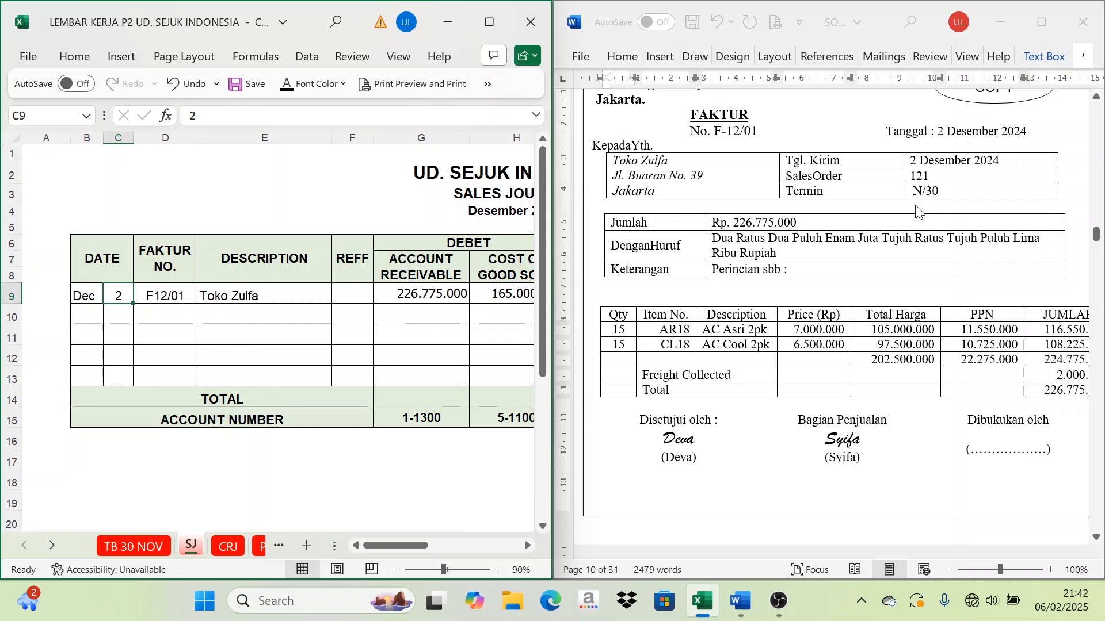
Step: Switch to the Word document and examine Dokumen No. 2, credit note NK-1 for Toko Zulfa's returned goods
scroll(794, 284, down, 10)
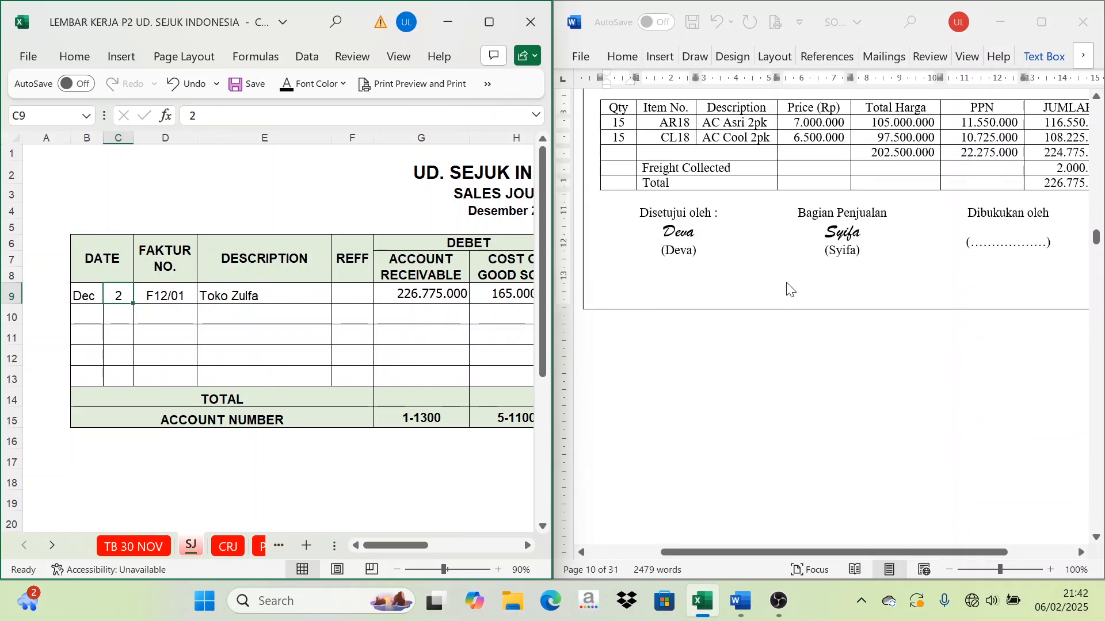
scroll(798, 299, down, 6)
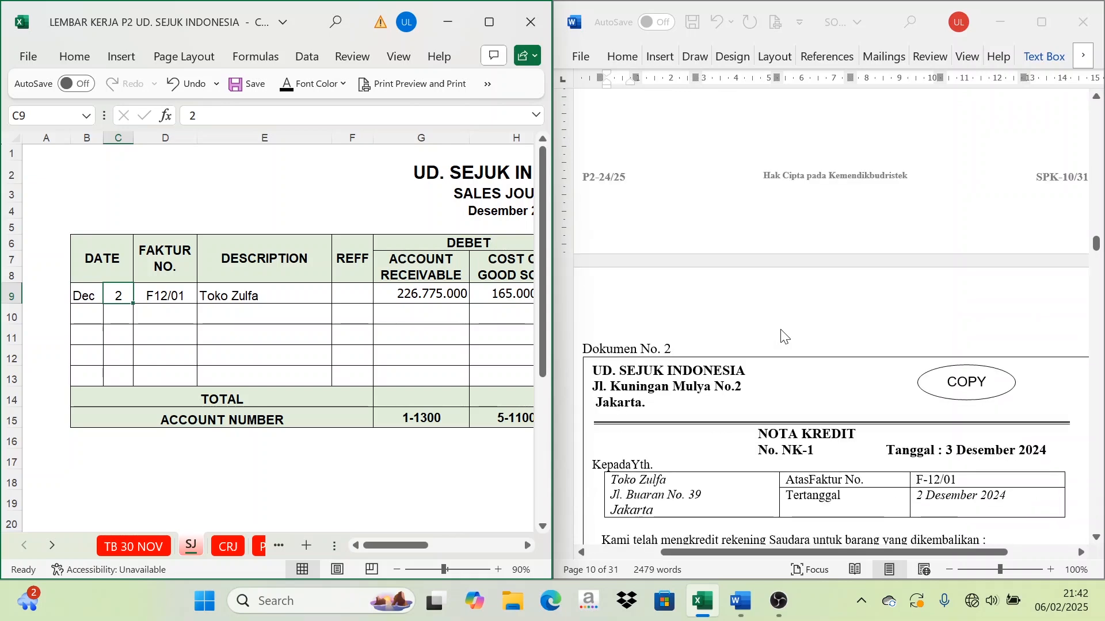
scroll(782, 336, down, 5)
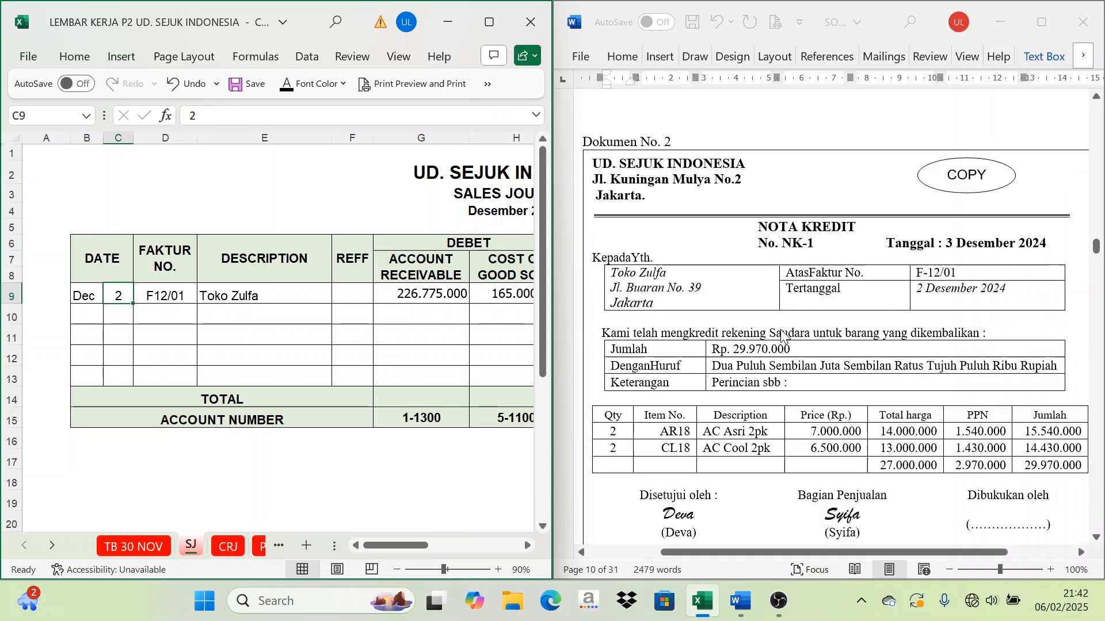
click(853, 235)
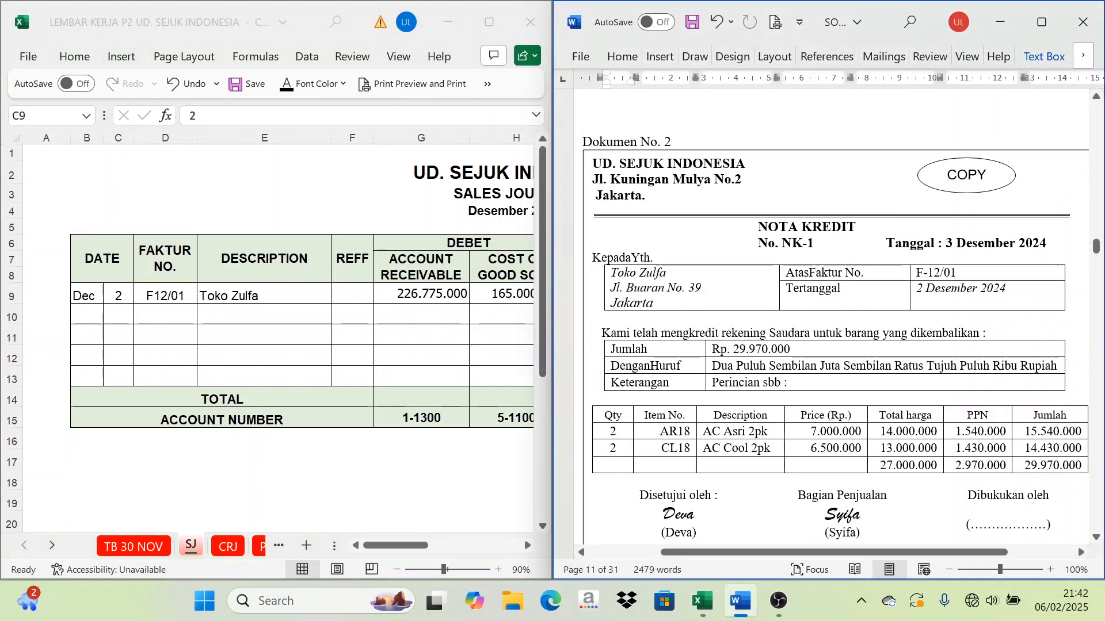
drag(759, 228, 880, 232)
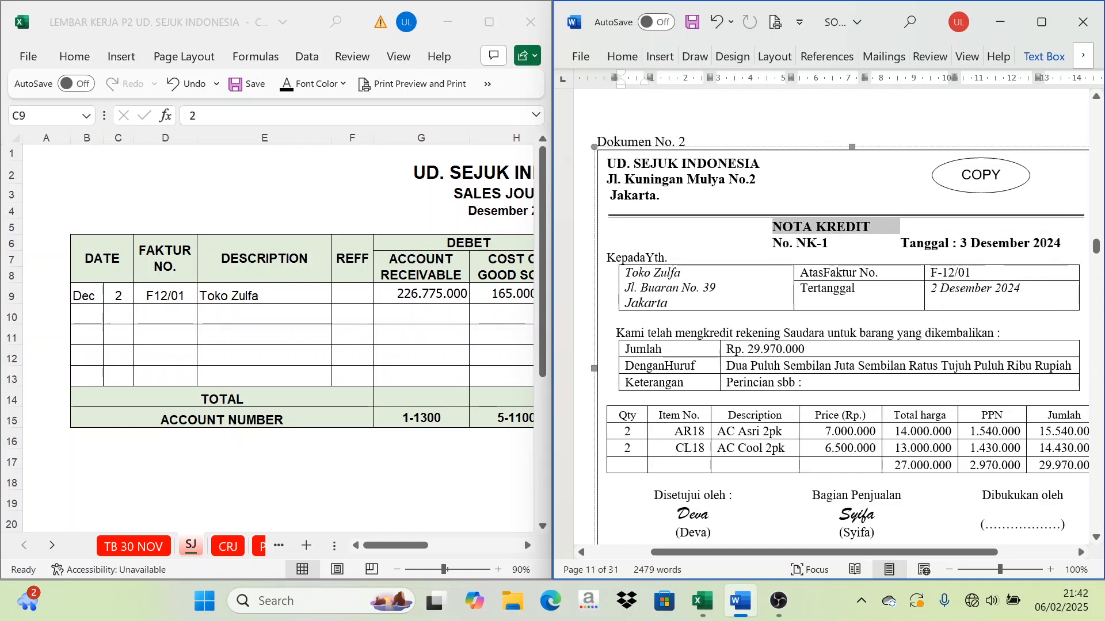
click(611, 258)
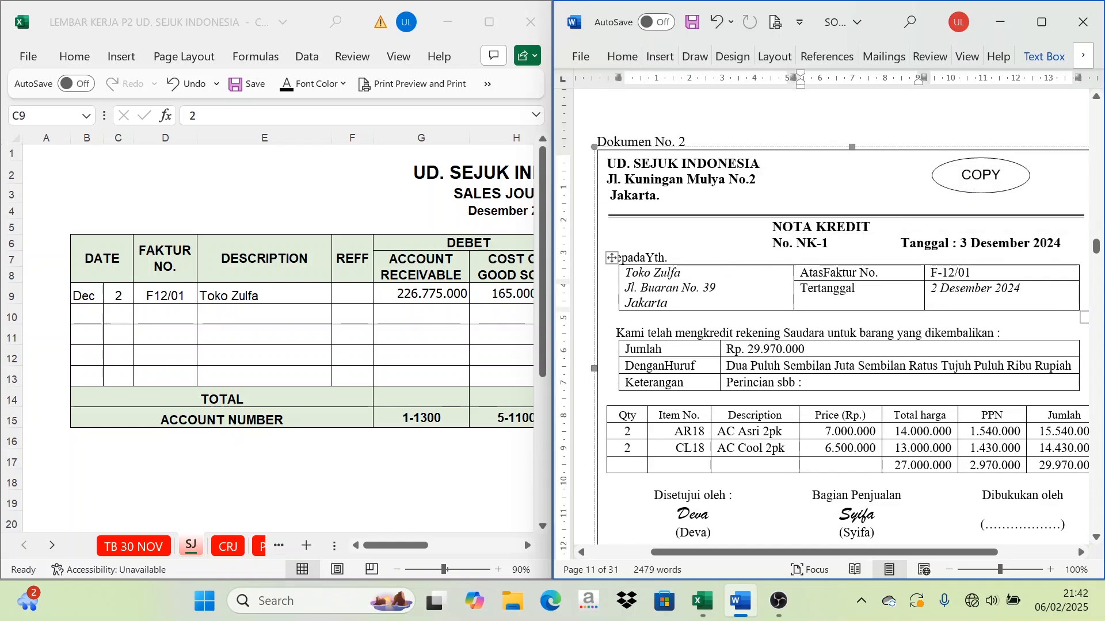
Step: Compare invoice F-12/01 with credit note NK-1 and examine the returned quantities of AC Asri 2pk and AC Cool 2pk
scroll(742, 227, up, 12)
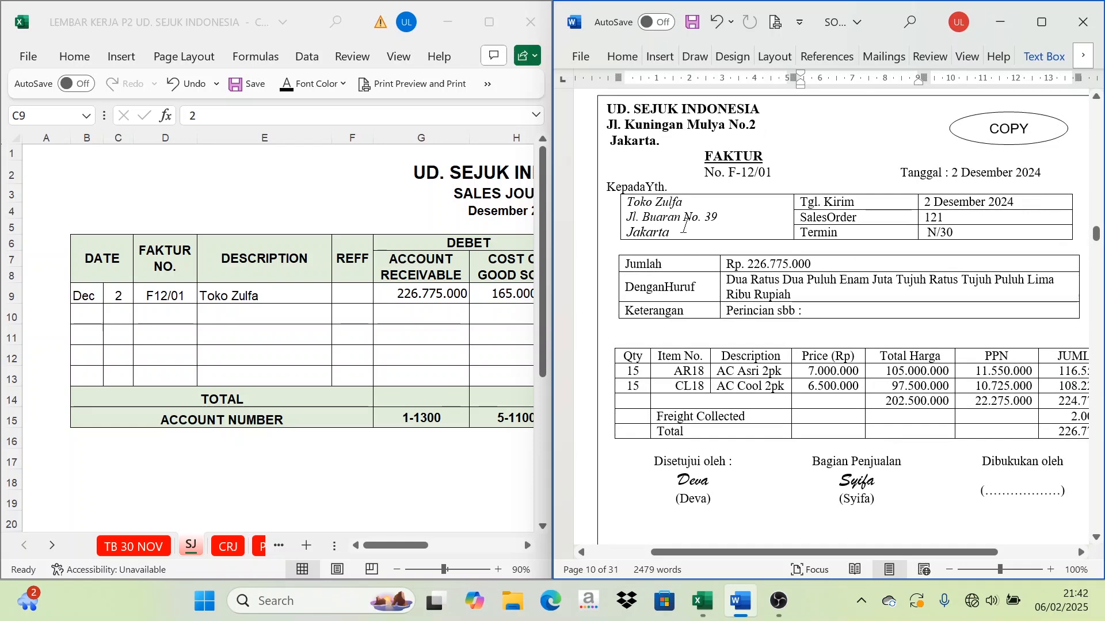
scroll(669, 222, down, 10)
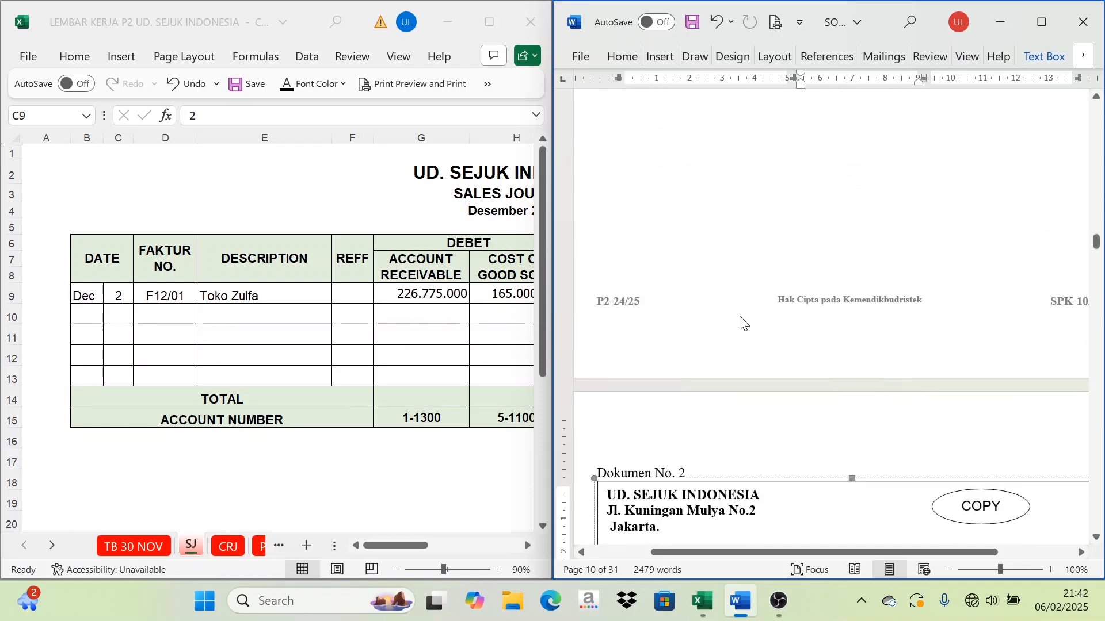
scroll(831, 331, down, 1)
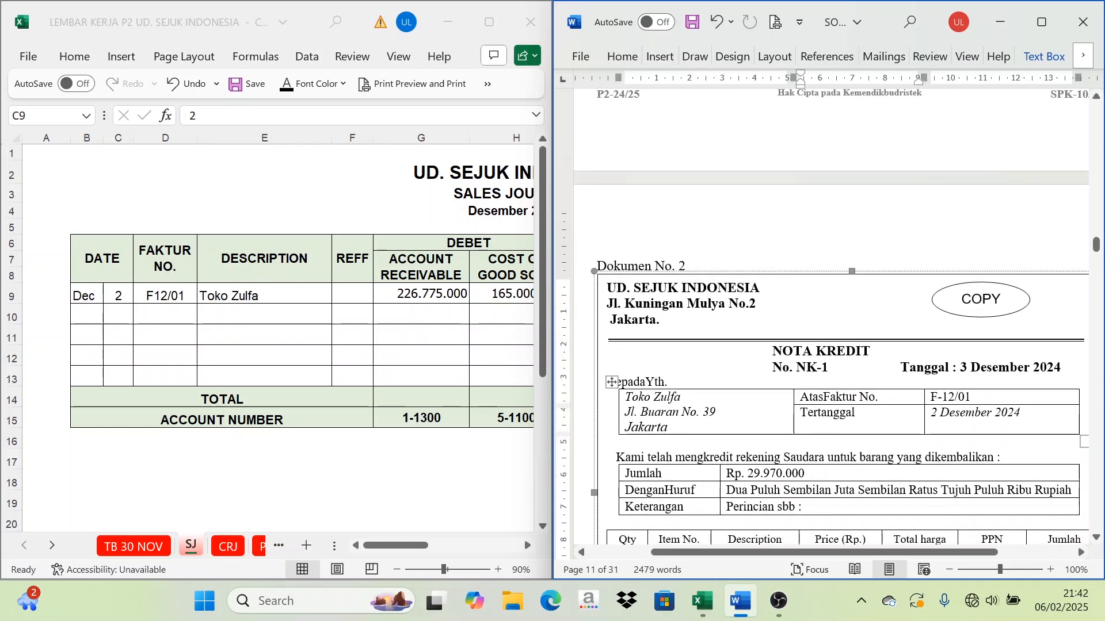
scroll(724, 393, down, 1)
scroll(724, 393, down, 2)
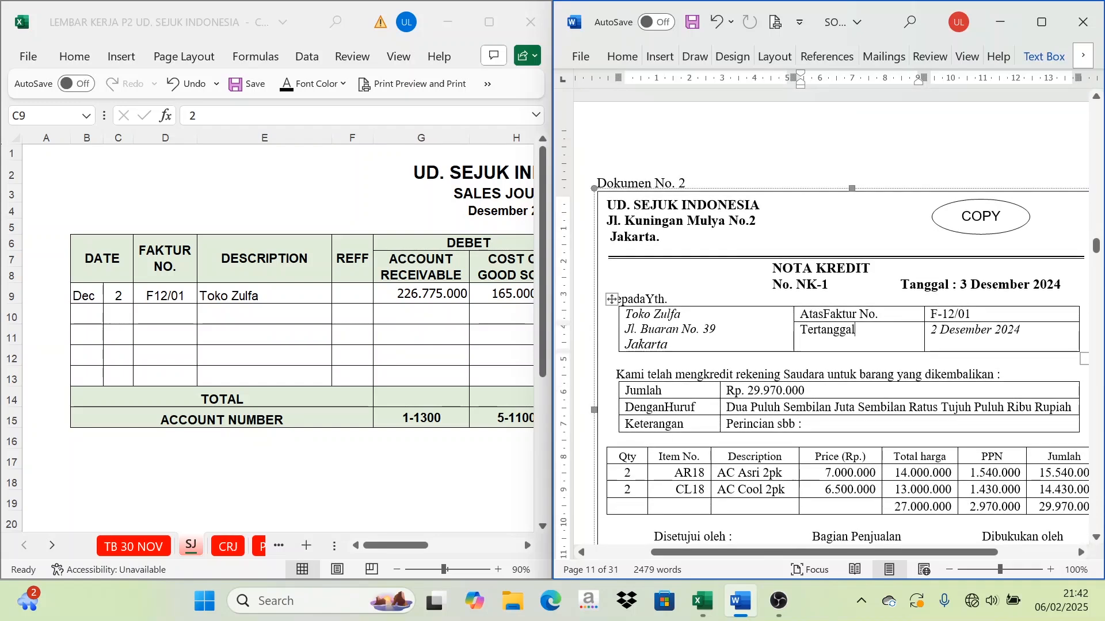
click(757, 473)
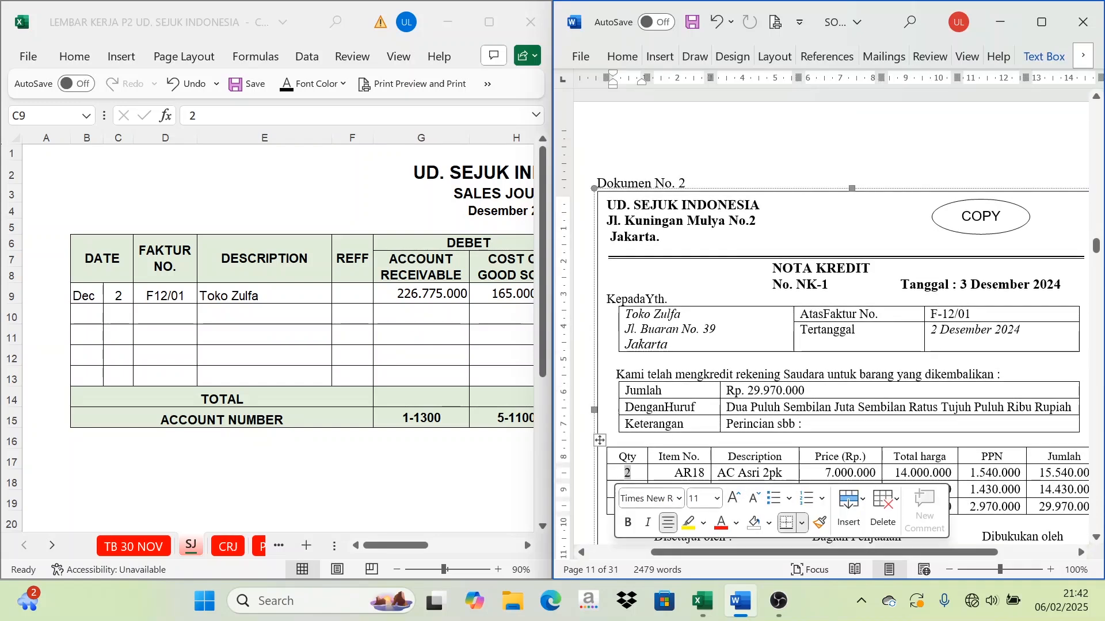
click(753, 489)
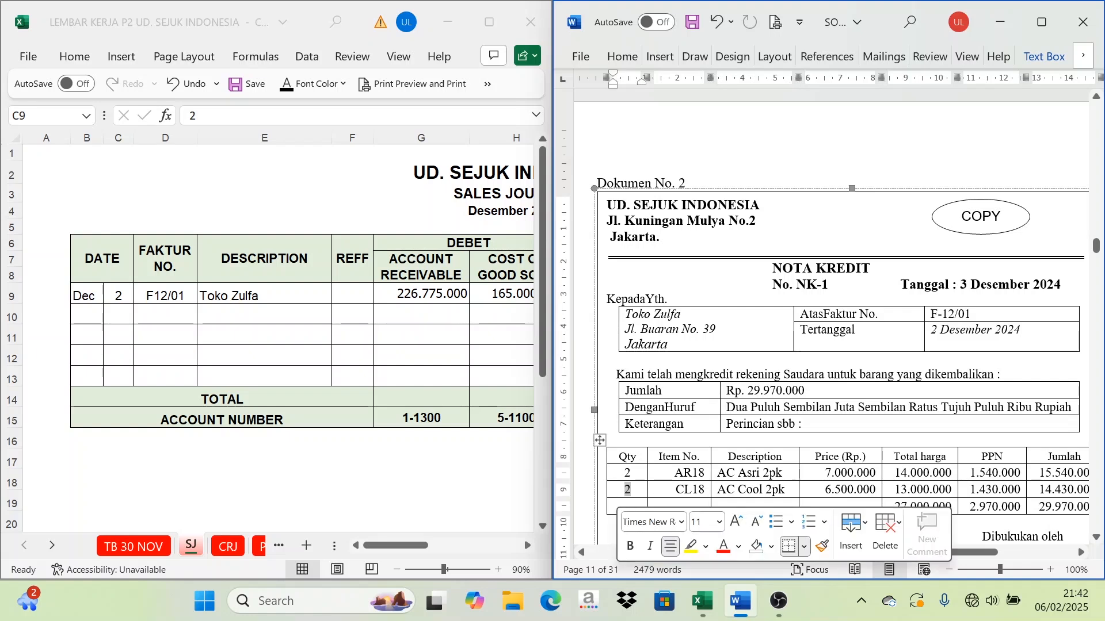
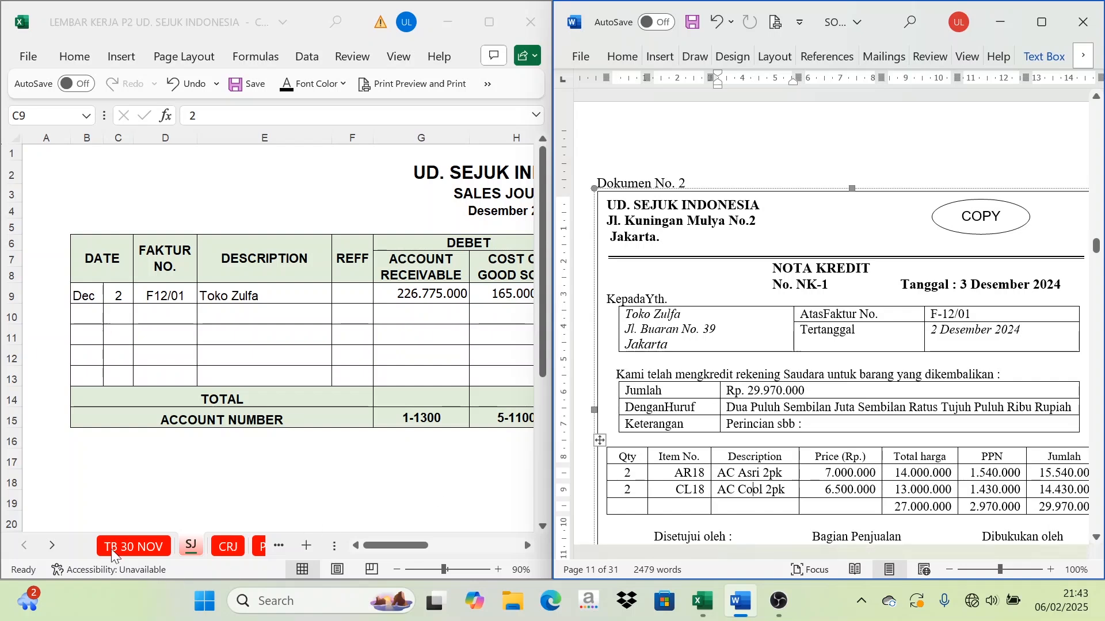
Step: On the JU sheet, show the date 3 in C8 and evidence number NK-1 in D8 in black font
click(60, 551)
click(59, 551)
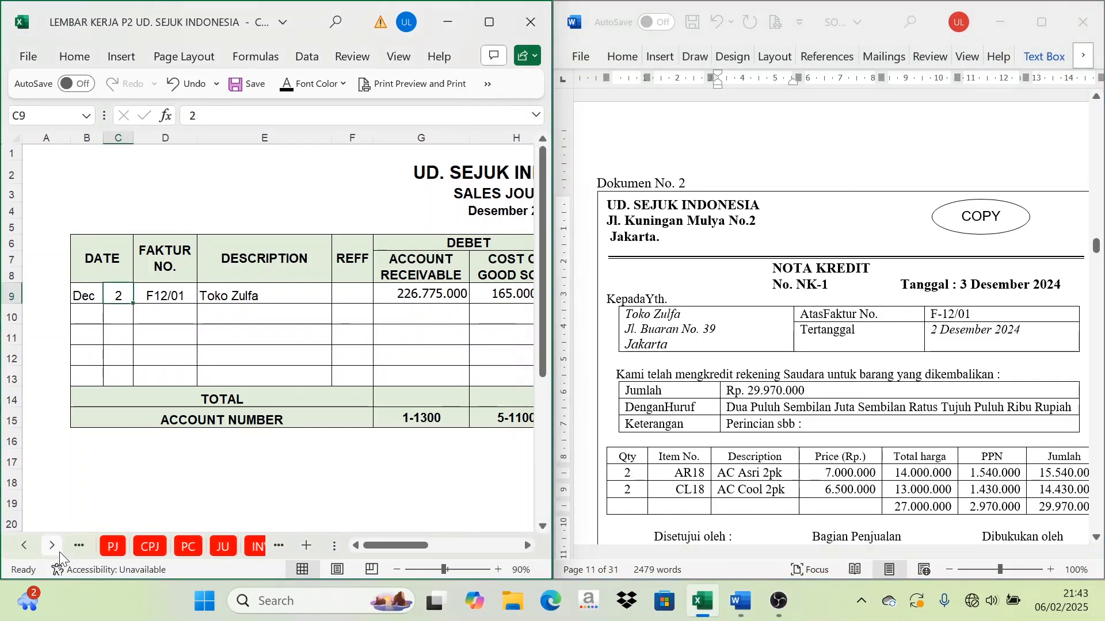
click(213, 555)
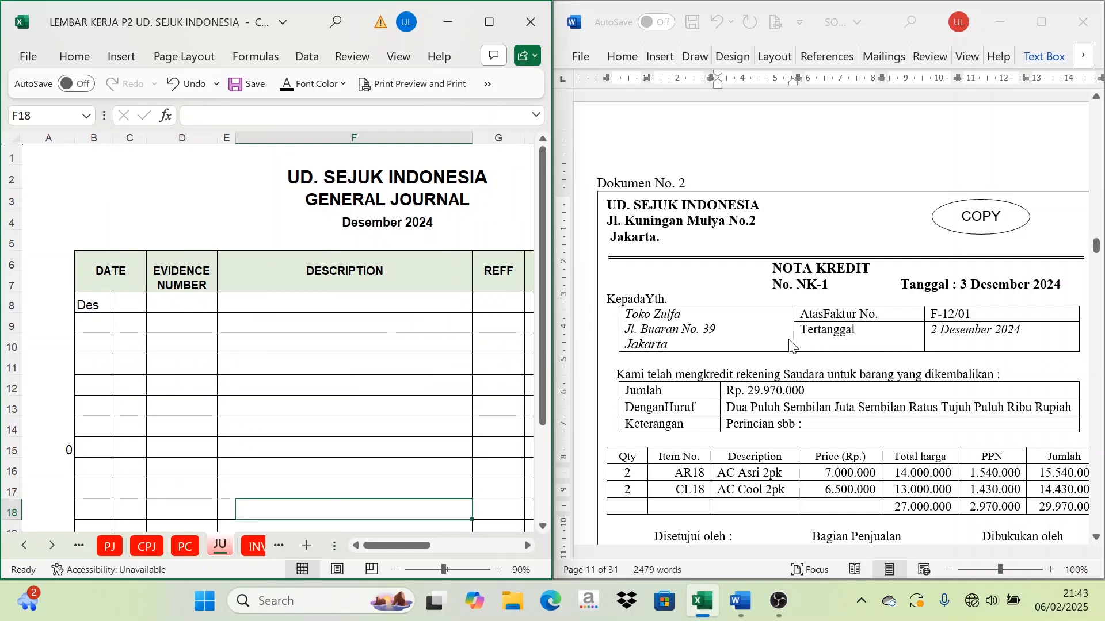
click(139, 303)
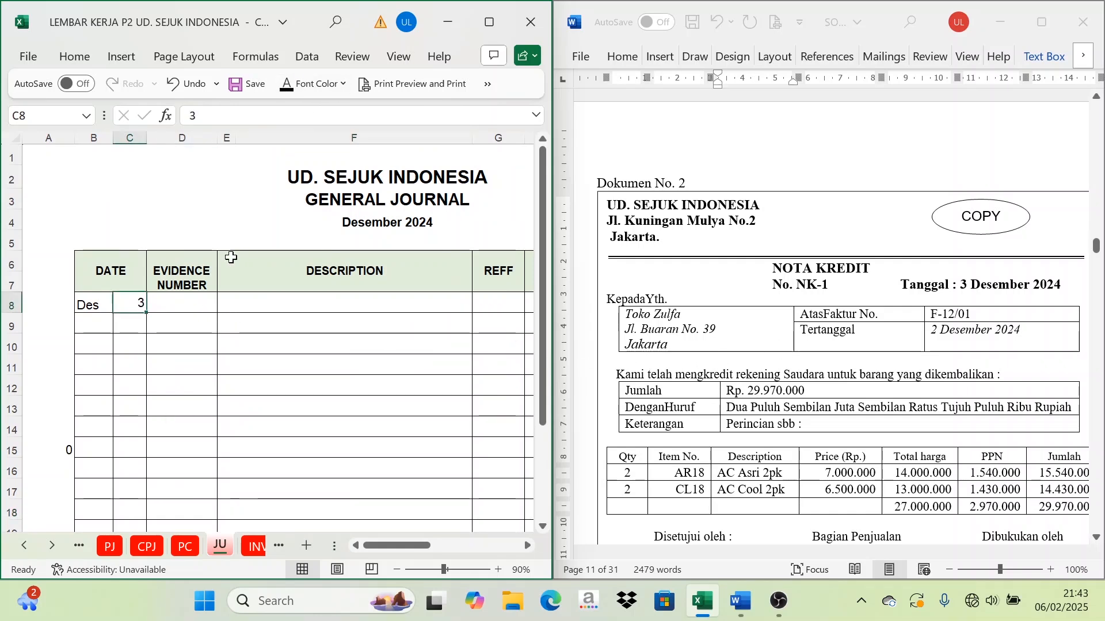
click(192, 315)
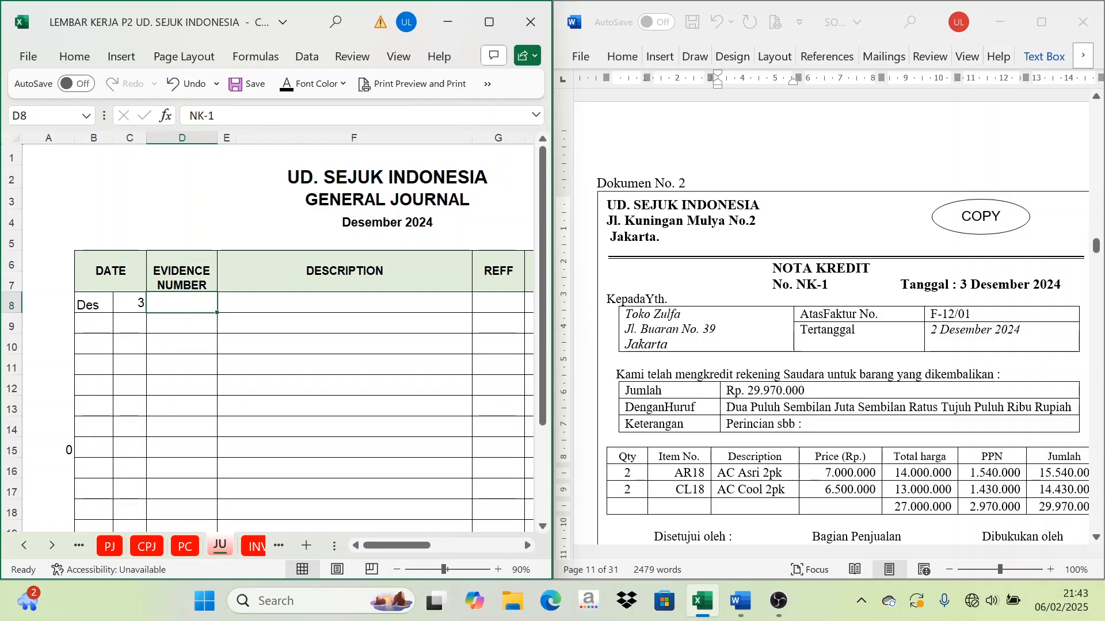
click(289, 88)
Step: Show the descriptions Sales Return in E8, PPN Outcome in E9 and Account Receivable in F10 in black font
key(Right)
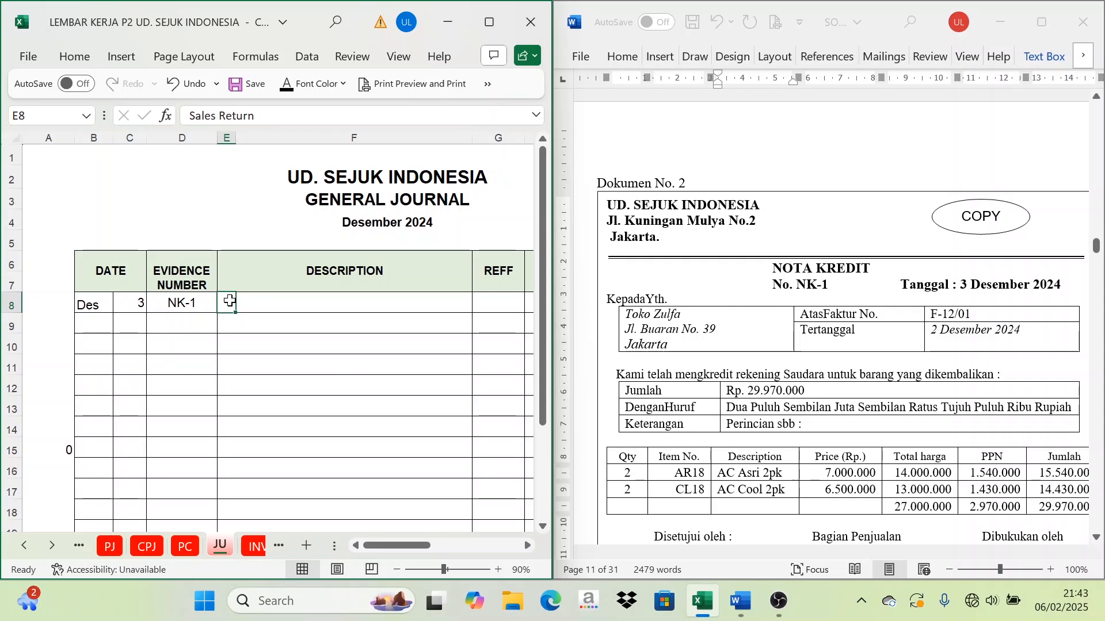
click(224, 324)
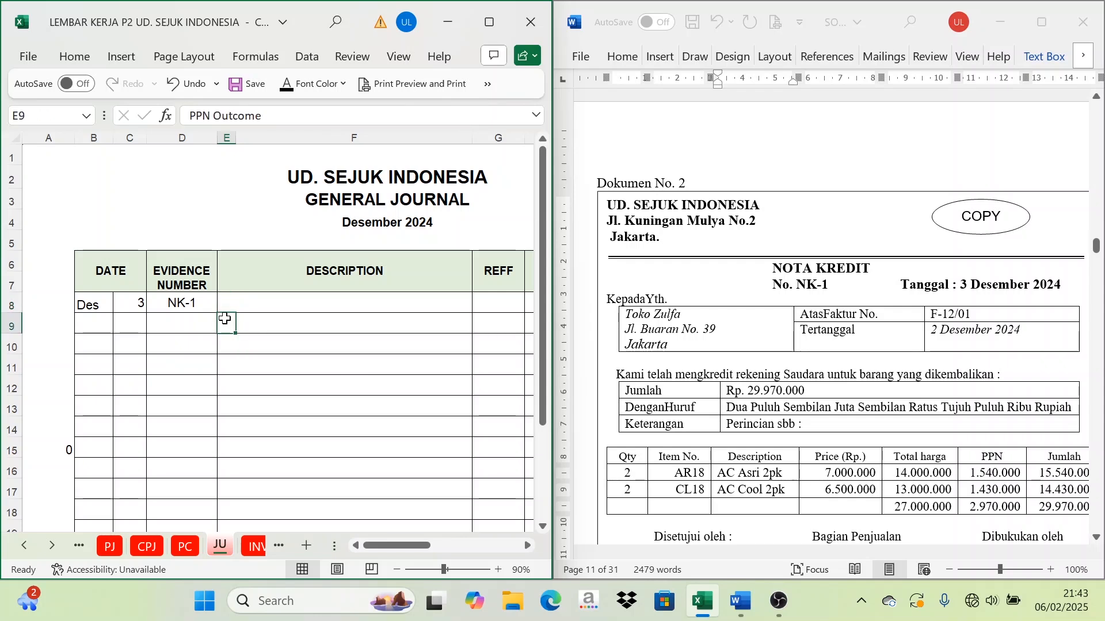
drag(226, 303, 247, 317)
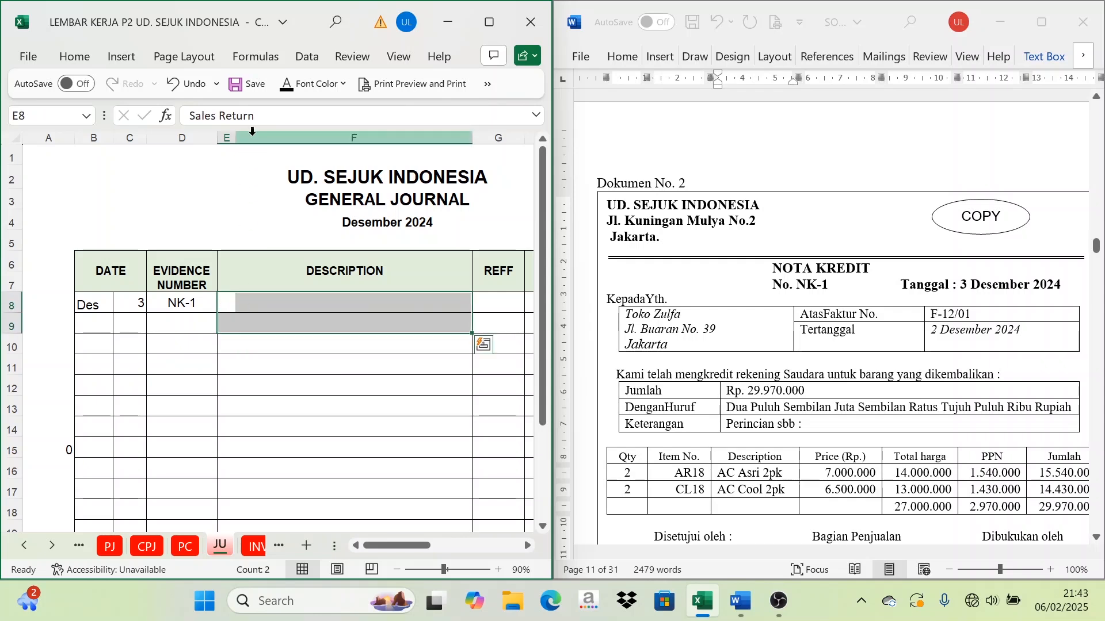
click(286, 83)
click(230, 345)
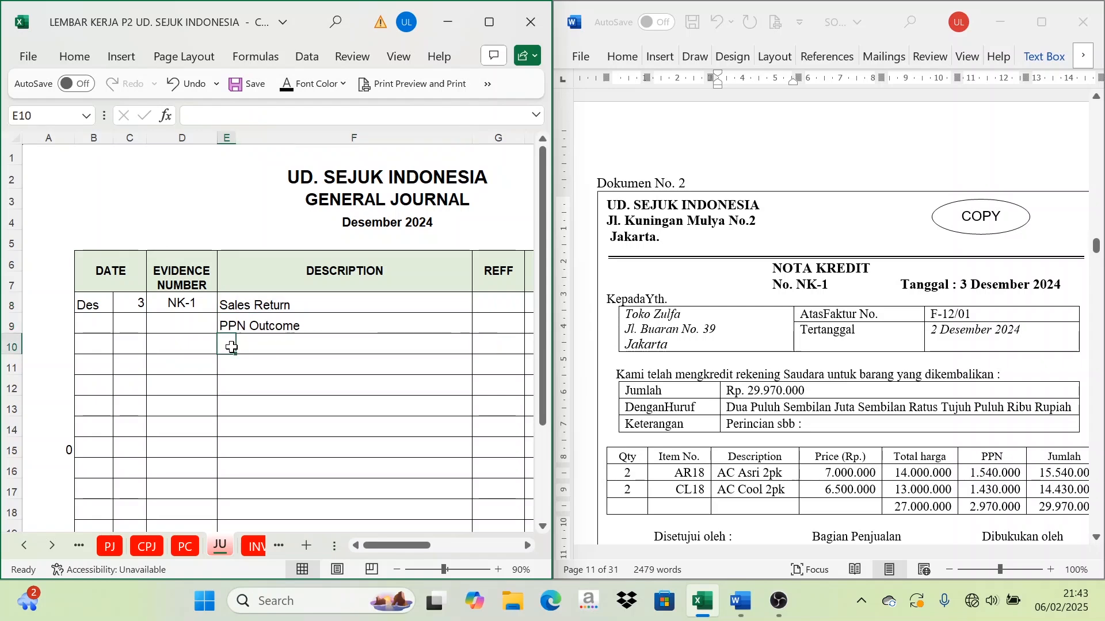
click(273, 346)
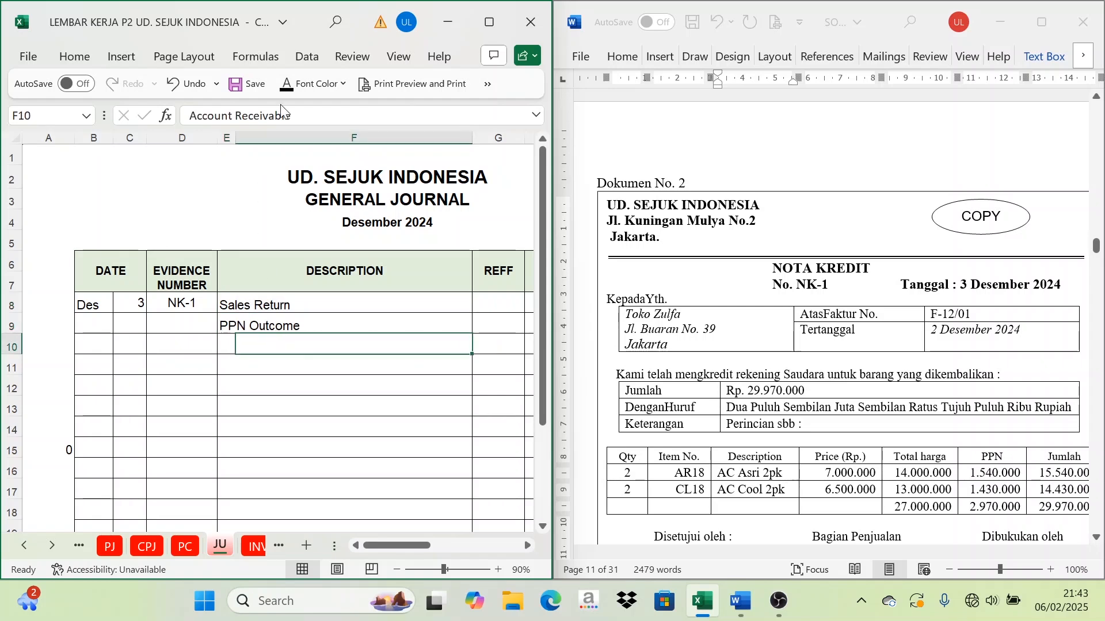
click(285, 83)
click(315, 367)
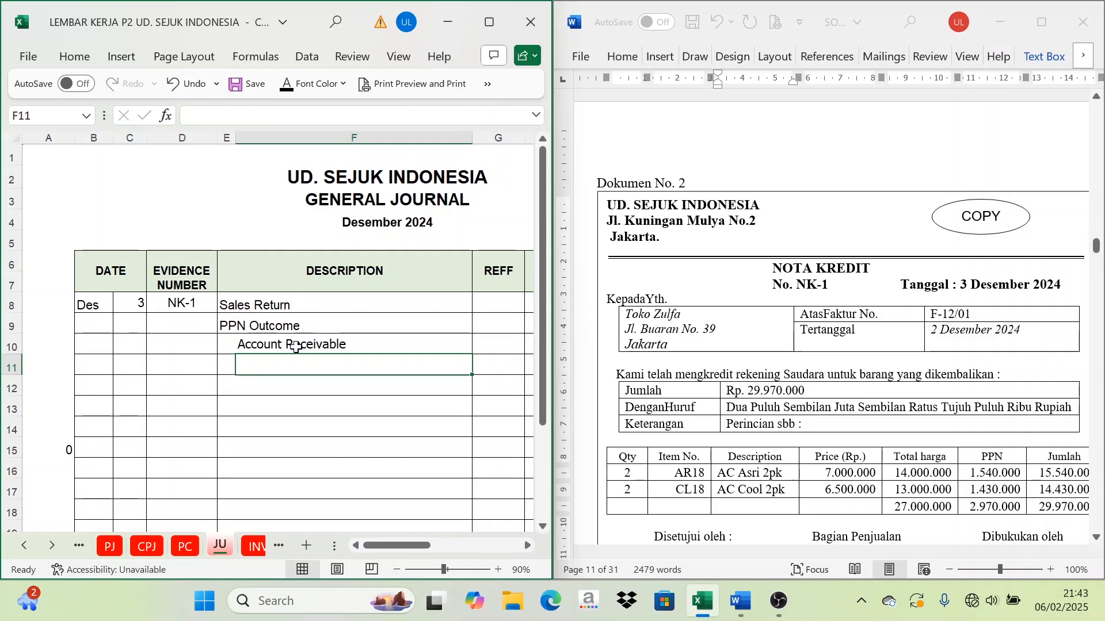
Step: Show the REFF codes 4-1200, 2-1800 and 1-1300 in G8:G10 of the general journal in black font
click(527, 546)
click(528, 547)
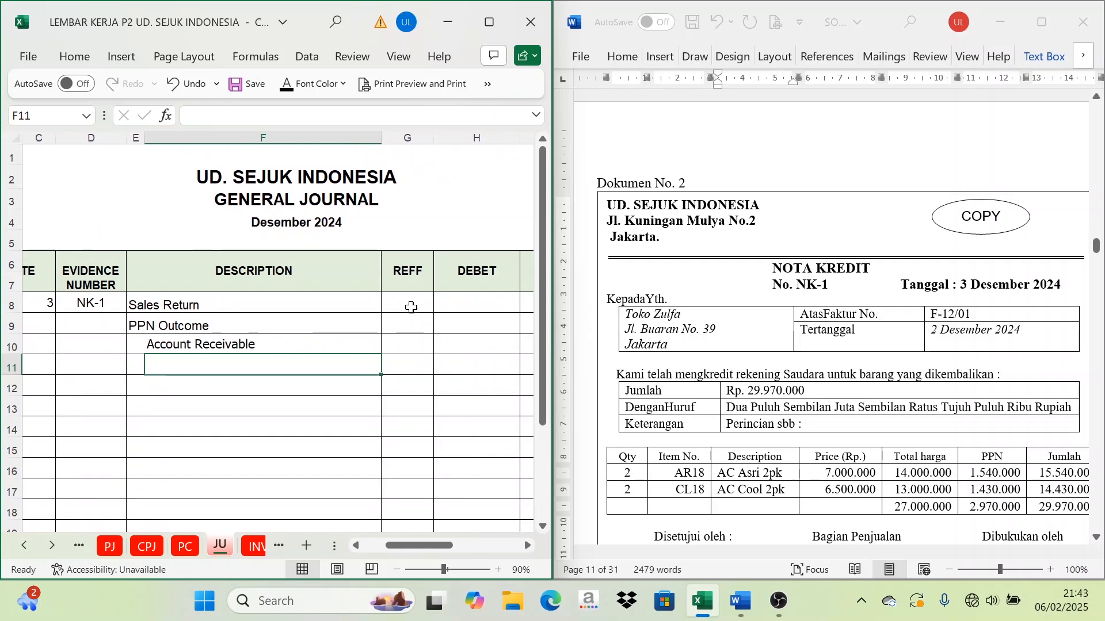
drag(409, 305, 407, 345)
click(285, 91)
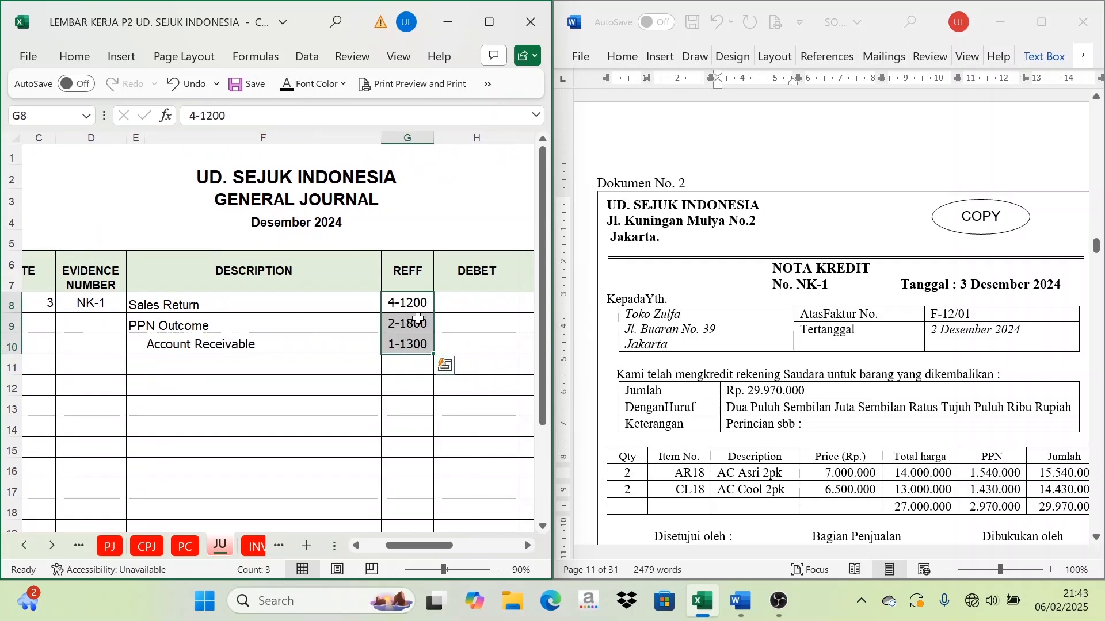
Step: Show the debits 27.000.000 for Sales Return in H8 and 2.970.000 for PPN Outcome in H9 in black font, following the credit note
click(528, 547)
click(528, 546)
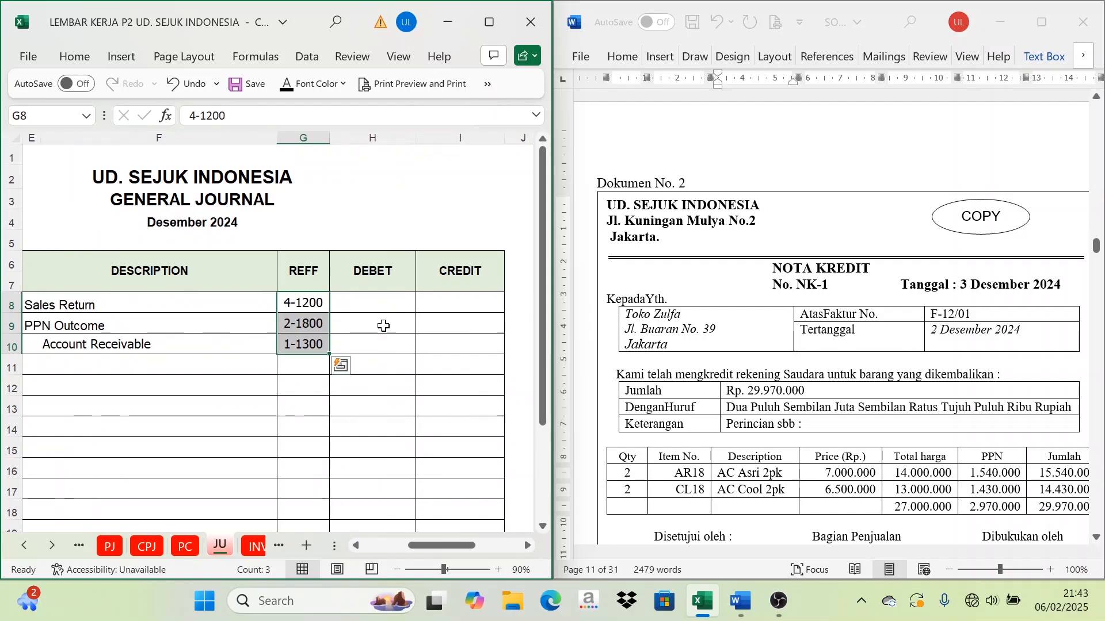
click(371, 301)
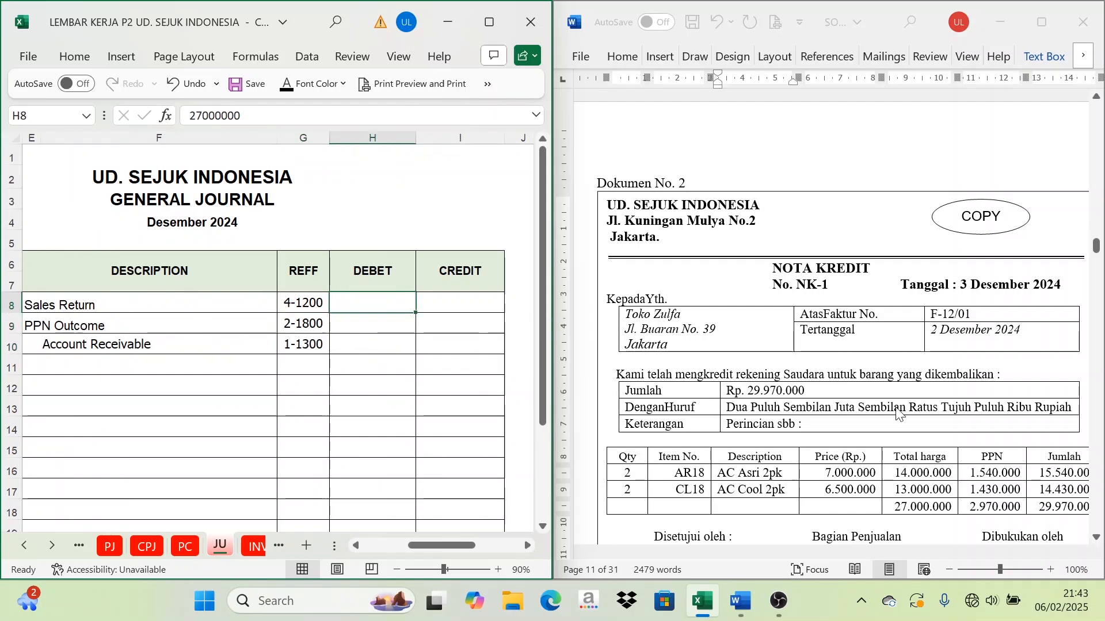
click(898, 506)
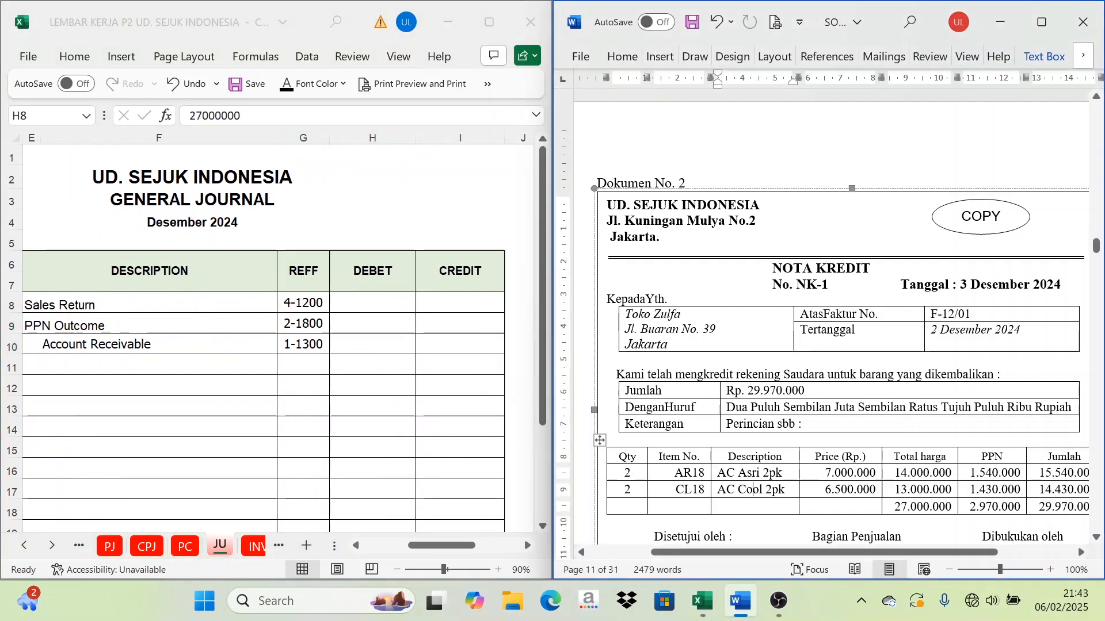
drag(895, 506, 931, 507)
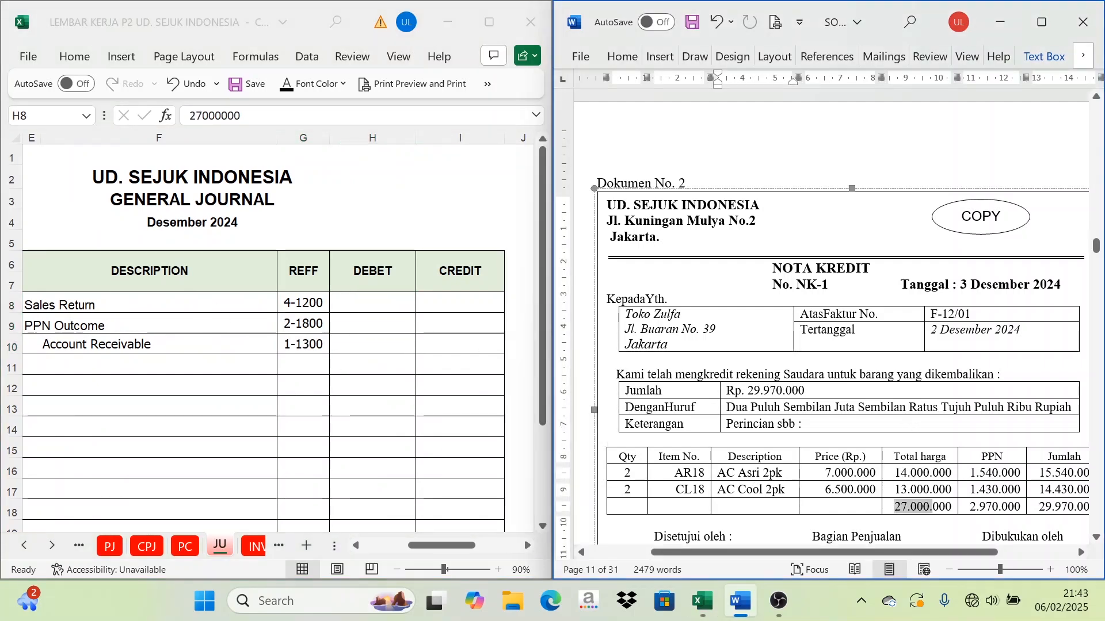
click(368, 299)
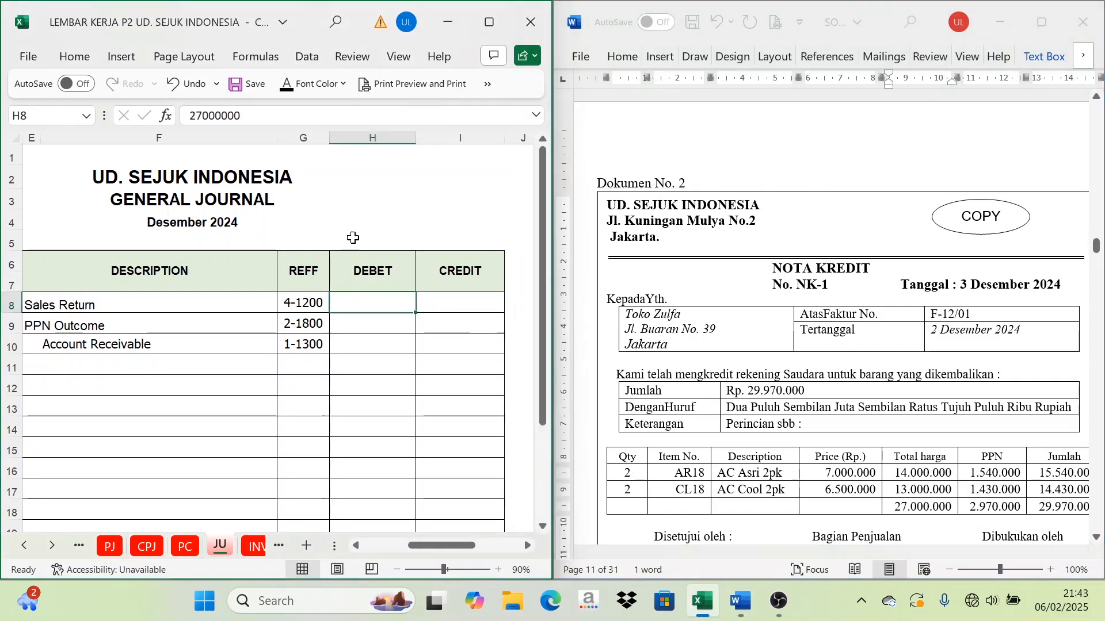
click(365, 322)
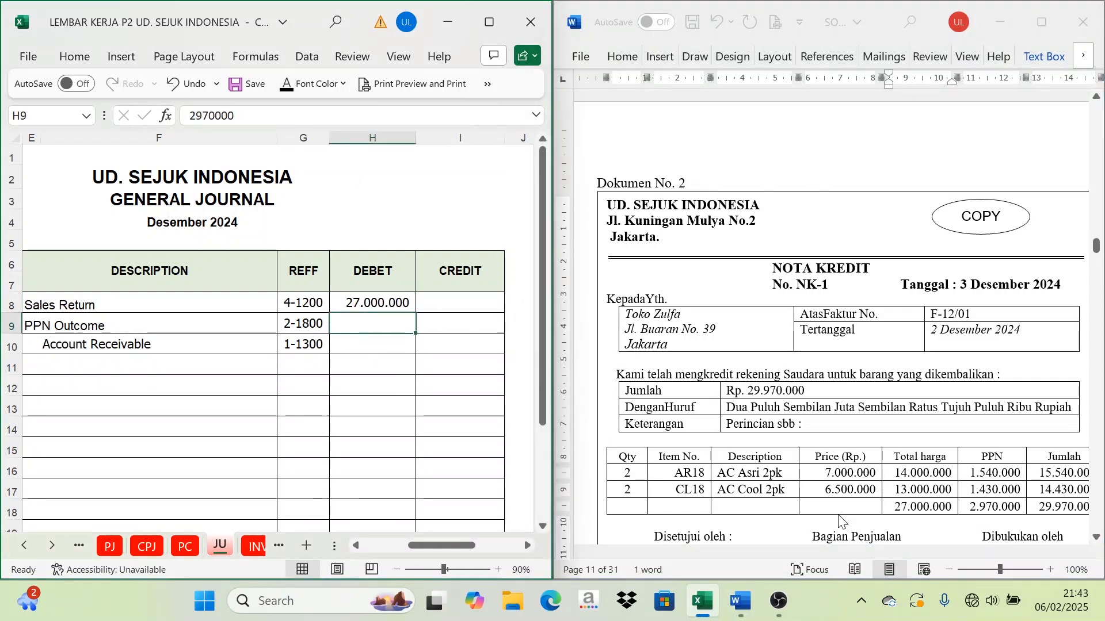
click(980, 511)
click(376, 326)
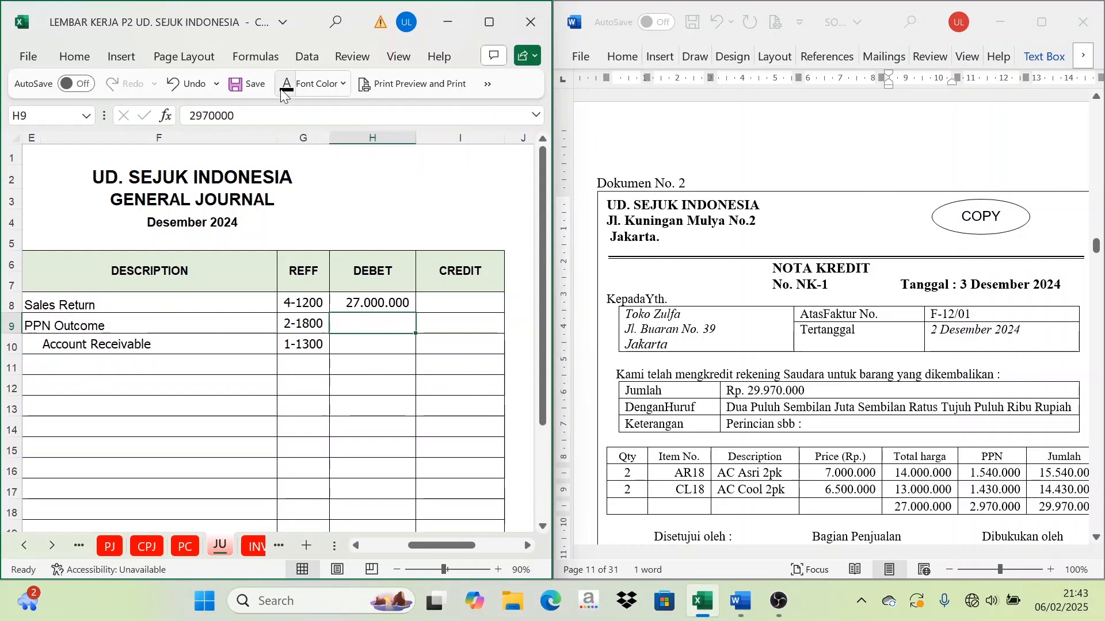
Step: Check the sum of both debits and show the Account Receivable credit 29.970.000 in I10 in black font
click(457, 338)
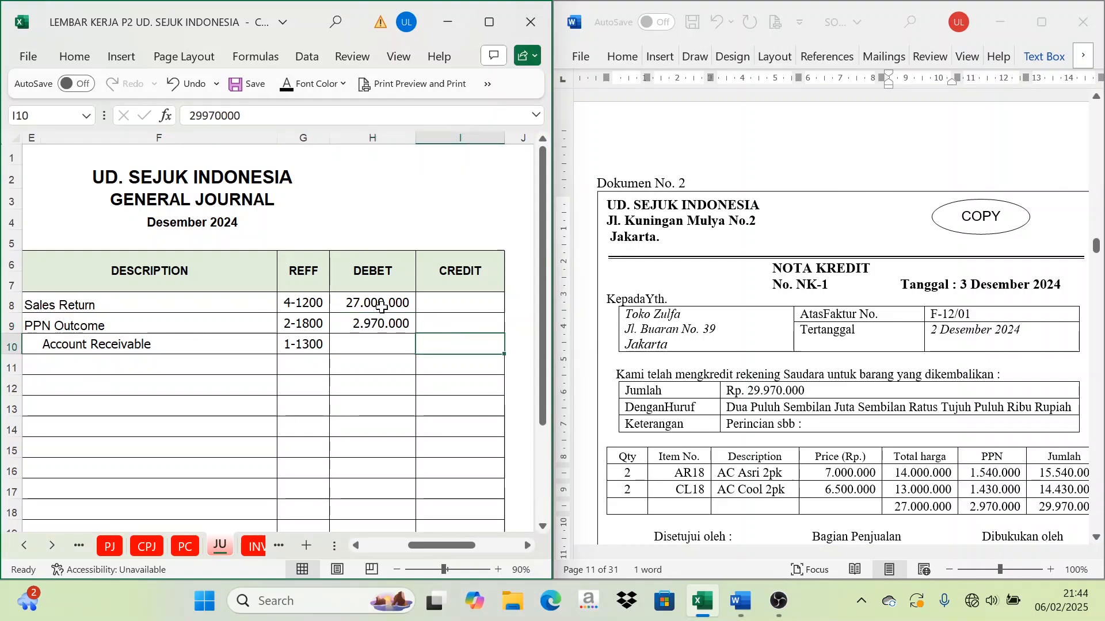
mouse_move(392, 304)
mouse_down()
mouse_move(384, 320)
mouse_move(394, 314)
mouse_up()
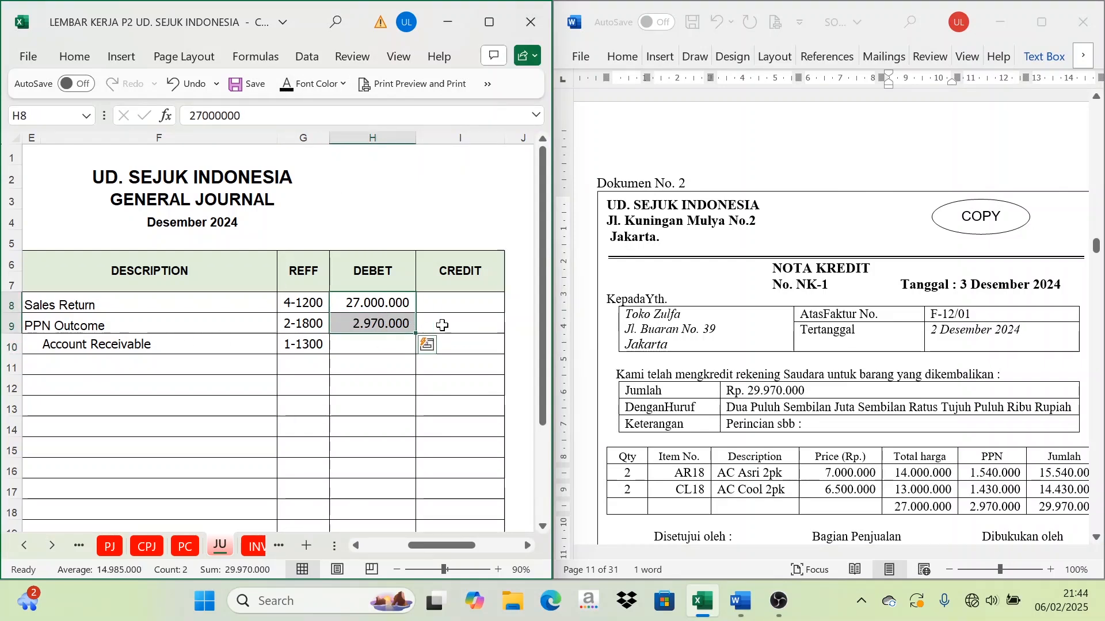
click(472, 348)
click(286, 93)
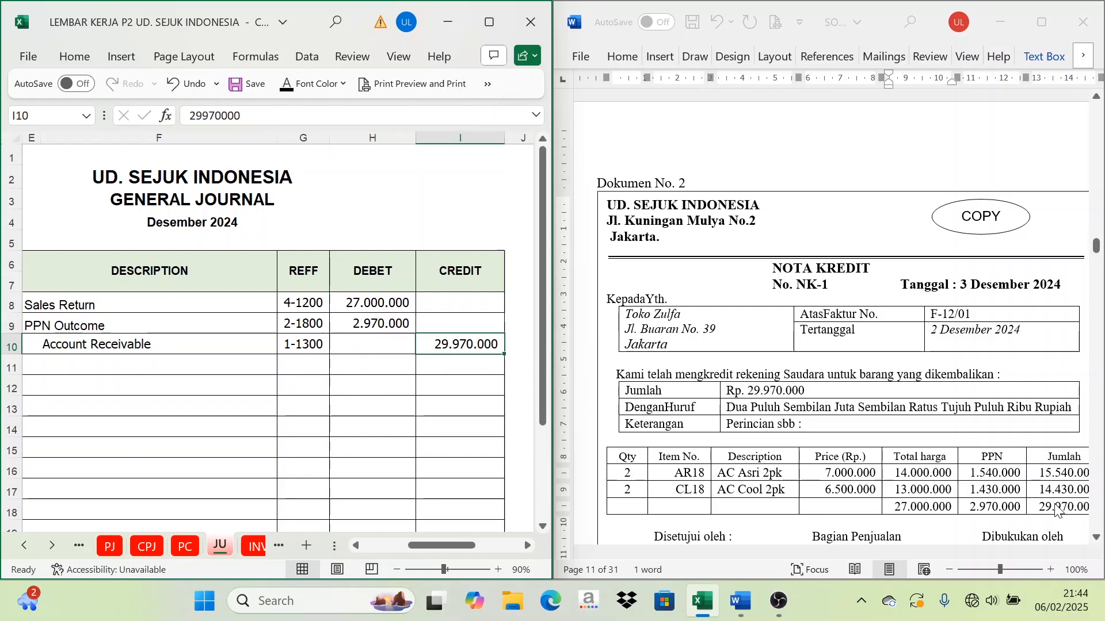
Step: Check the NK-1 journal entry against the credit note's totals and review its Account Receivable line and credit amount
double_click(922, 507)
double_click(1055, 507)
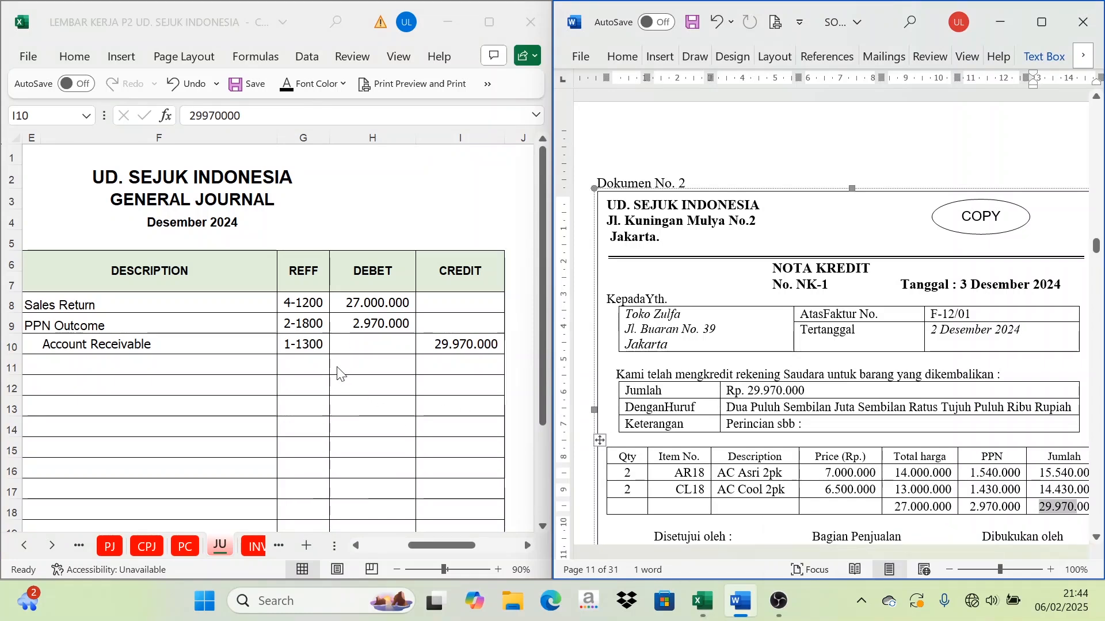
click(355, 548)
click(352, 548)
click(352, 547)
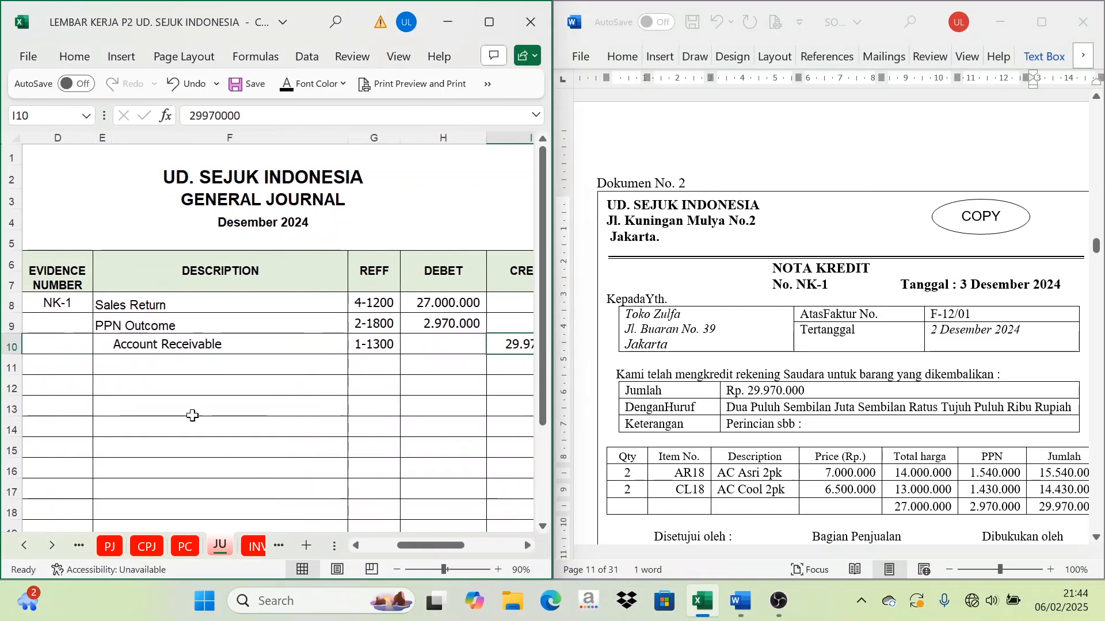
click(156, 349)
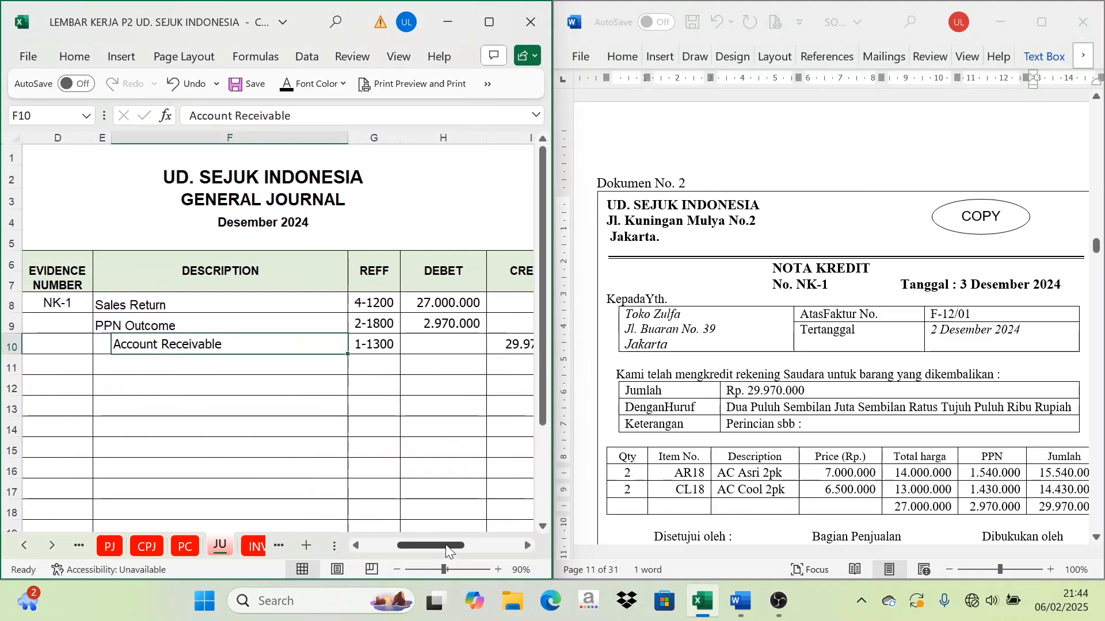
click(530, 546)
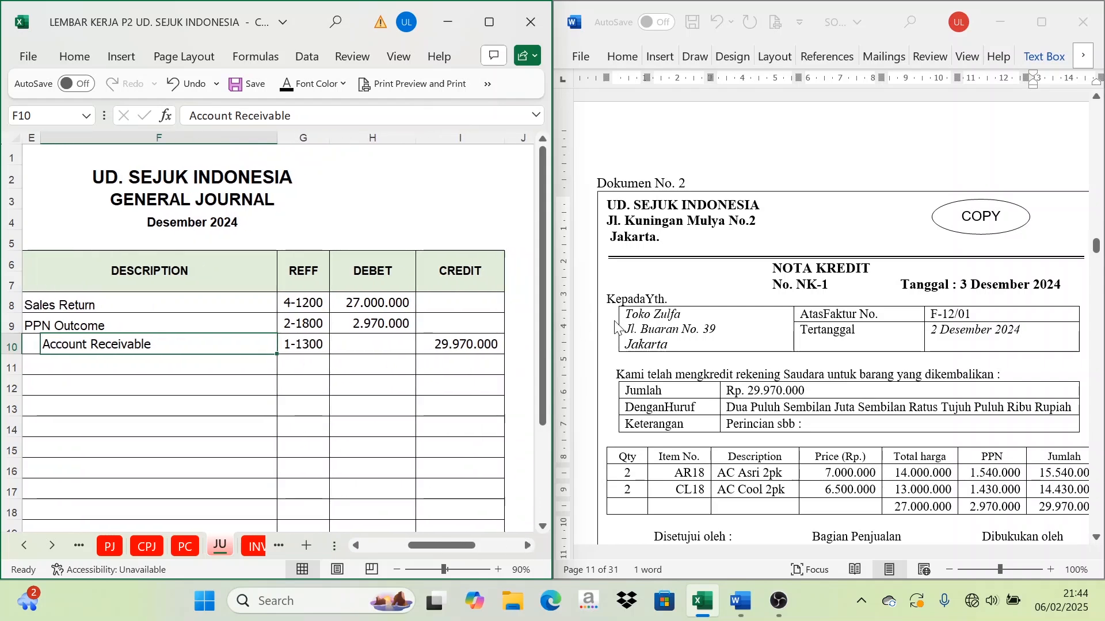
click(452, 345)
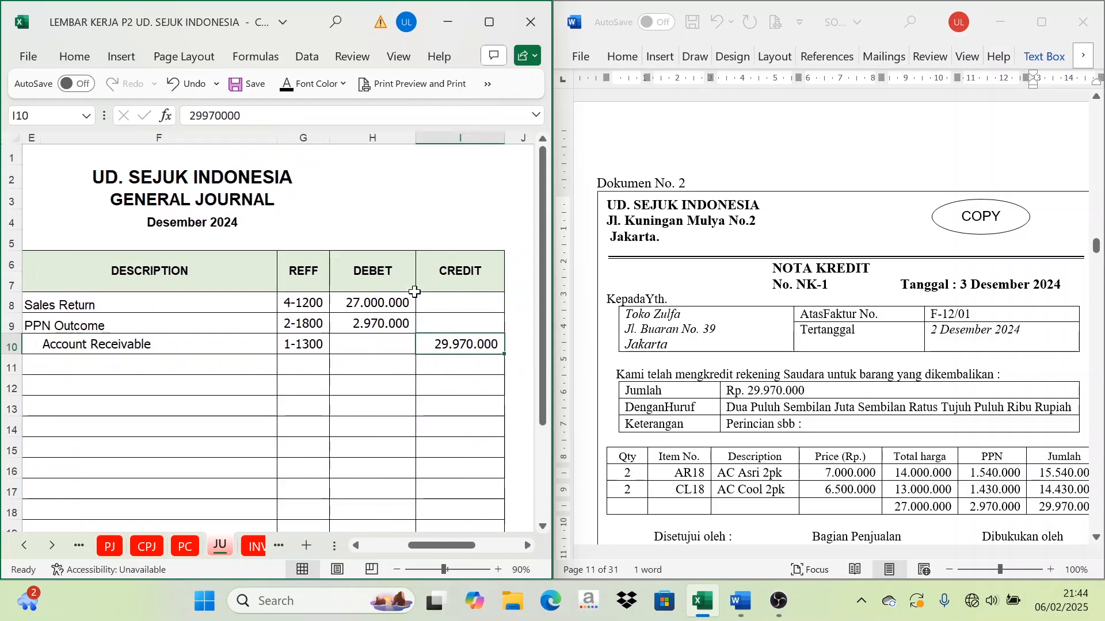
Step: Show date 3 and the description General Journal in C40:D40 of Toko Zulfa's receivable ledger on the SLAR sheet in black font
click(51, 547)
click(52, 546)
click(52, 547)
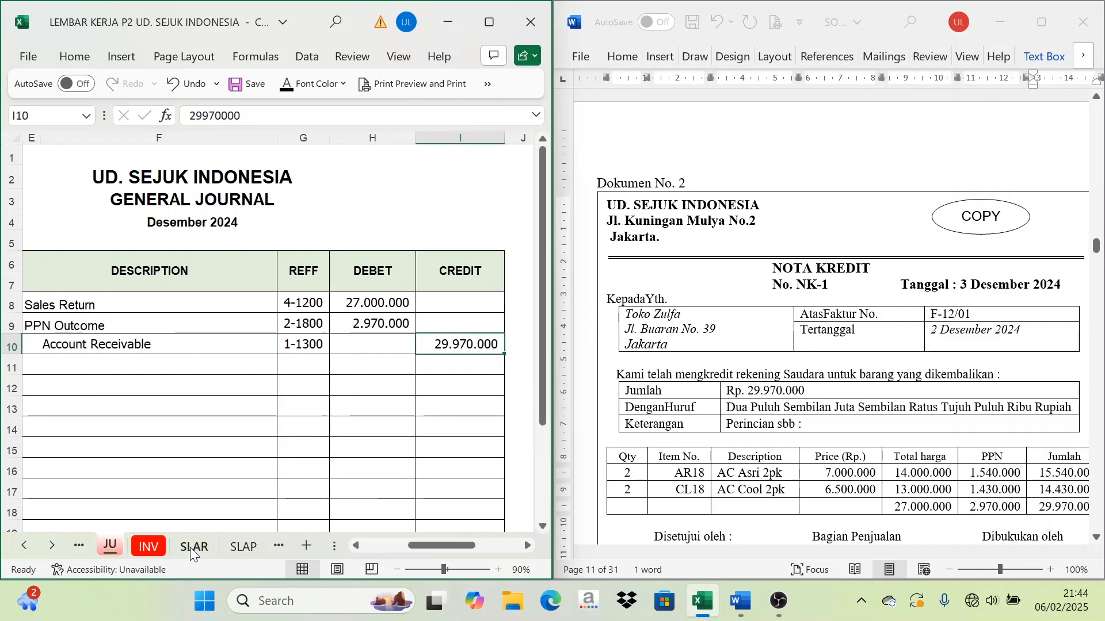
click(193, 546)
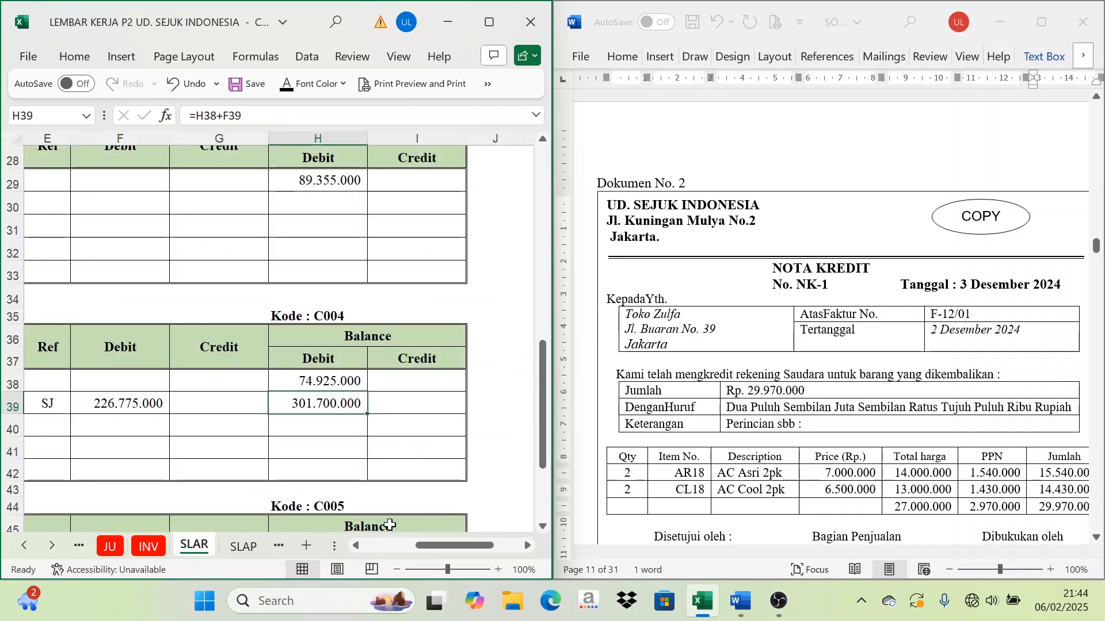
drag(450, 544, 388, 551)
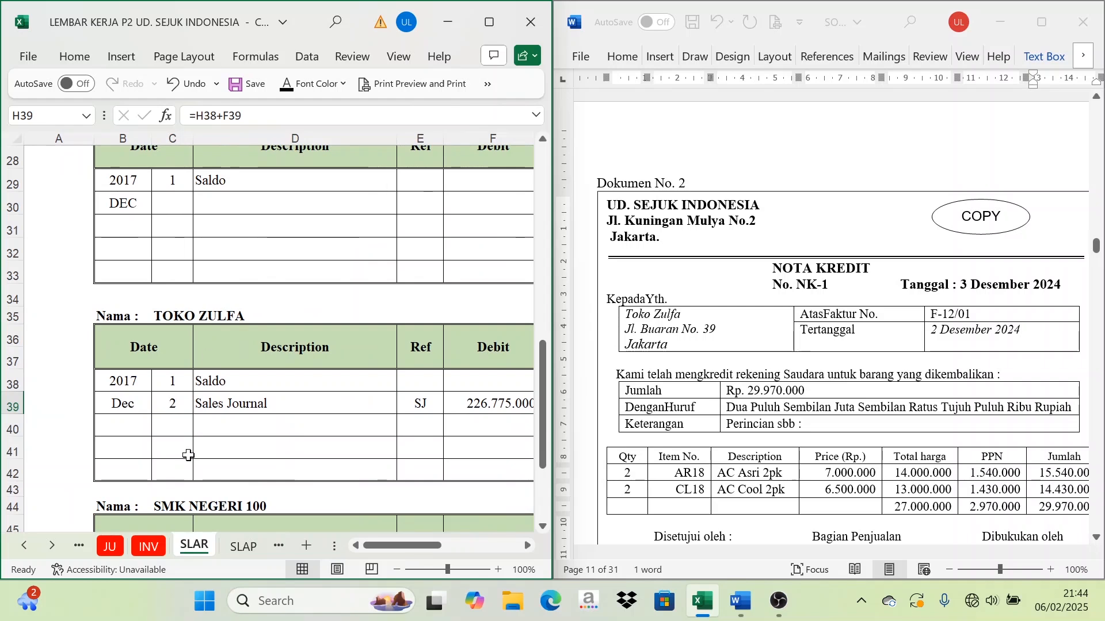
drag(165, 425, 257, 427)
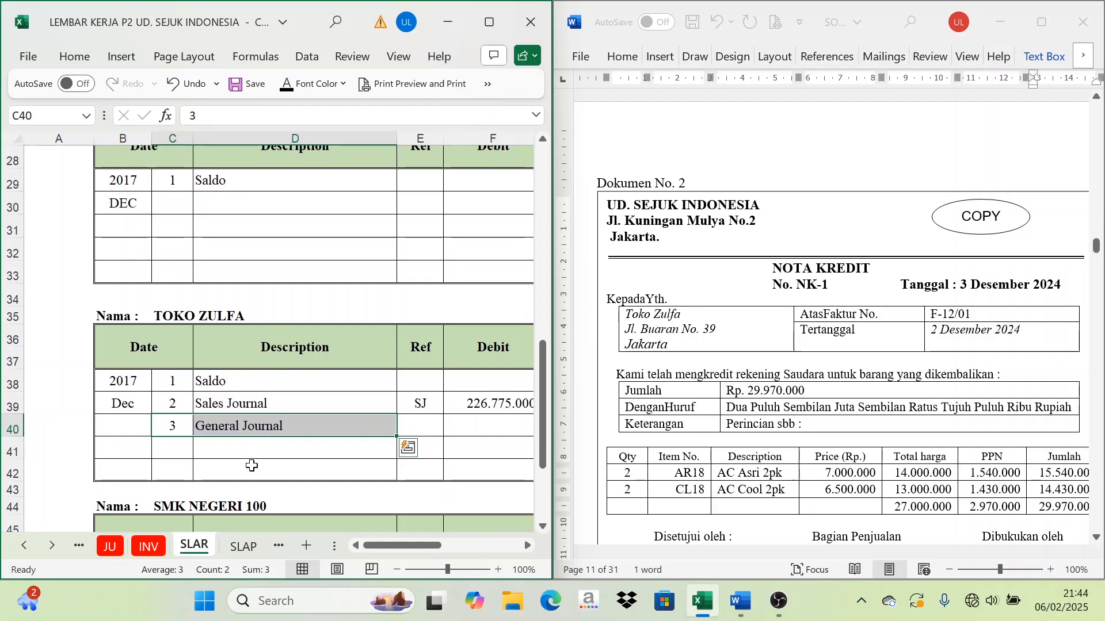
Step: Check the general journal's NK-1 entry and show the reference GJ in E40 of Toko Zulfa's receivable ledger in black font
click(114, 550)
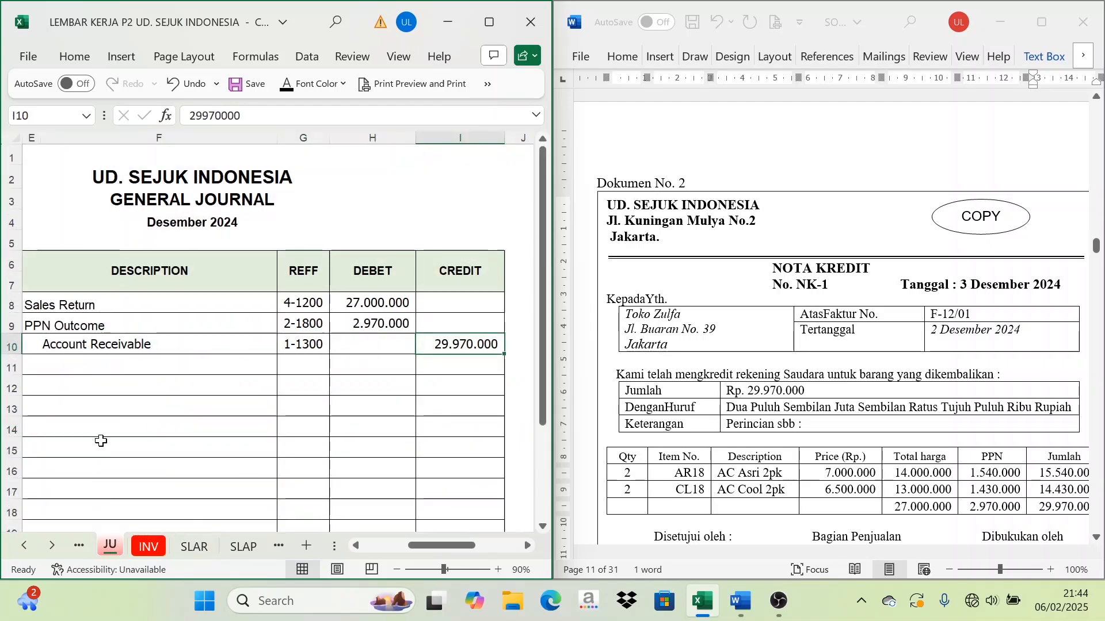
click(195, 547)
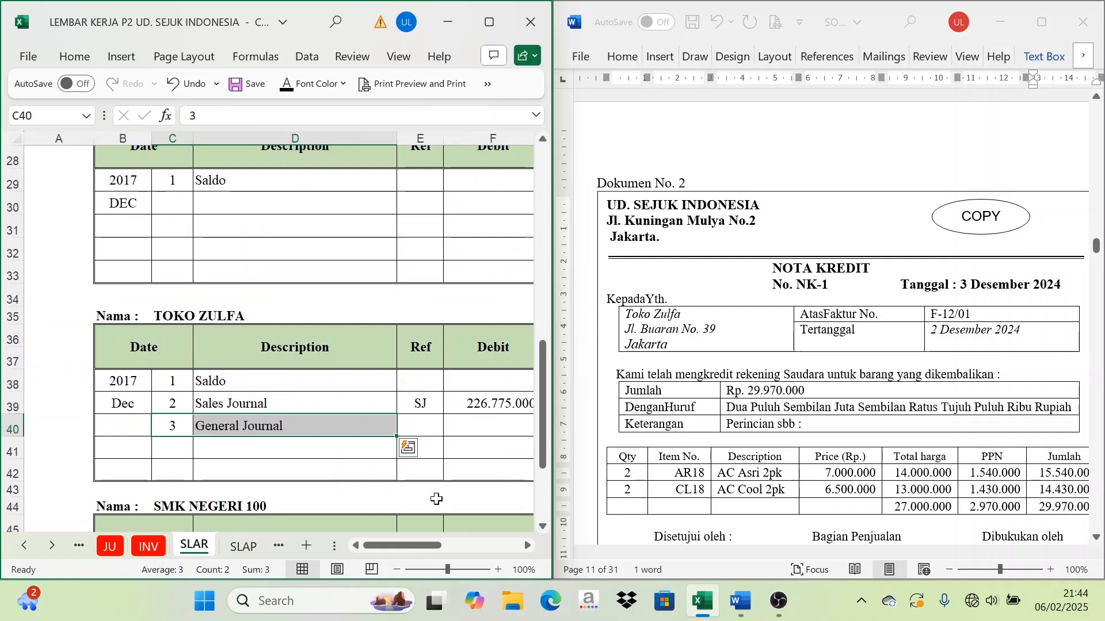
click(526, 546)
click(526, 546)
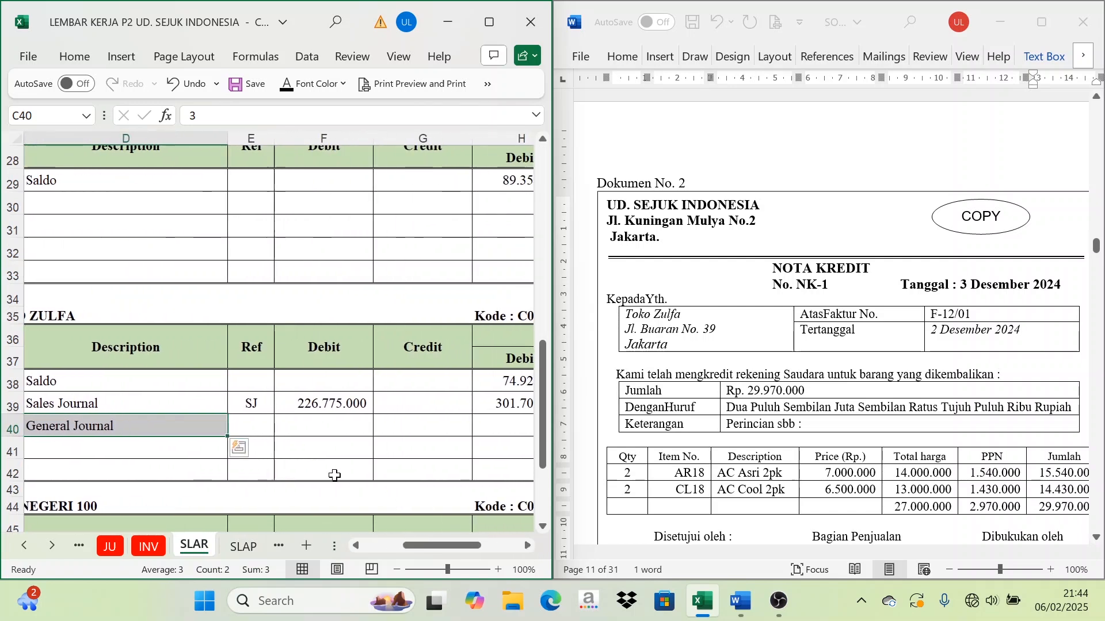
click(257, 432)
text(GJ)
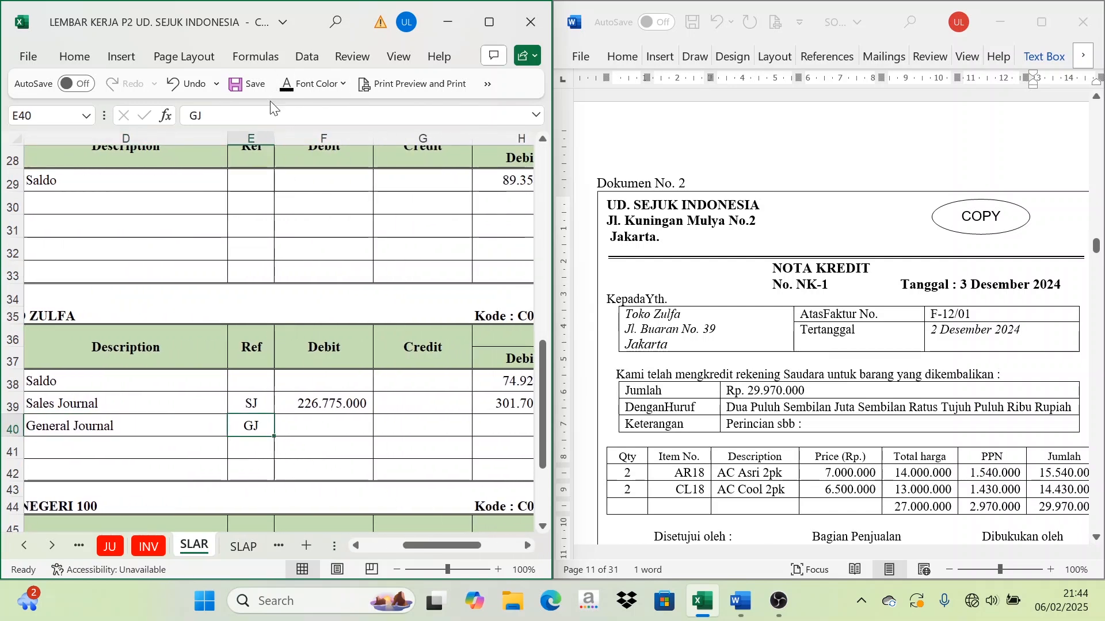
key(ctrl+Return)
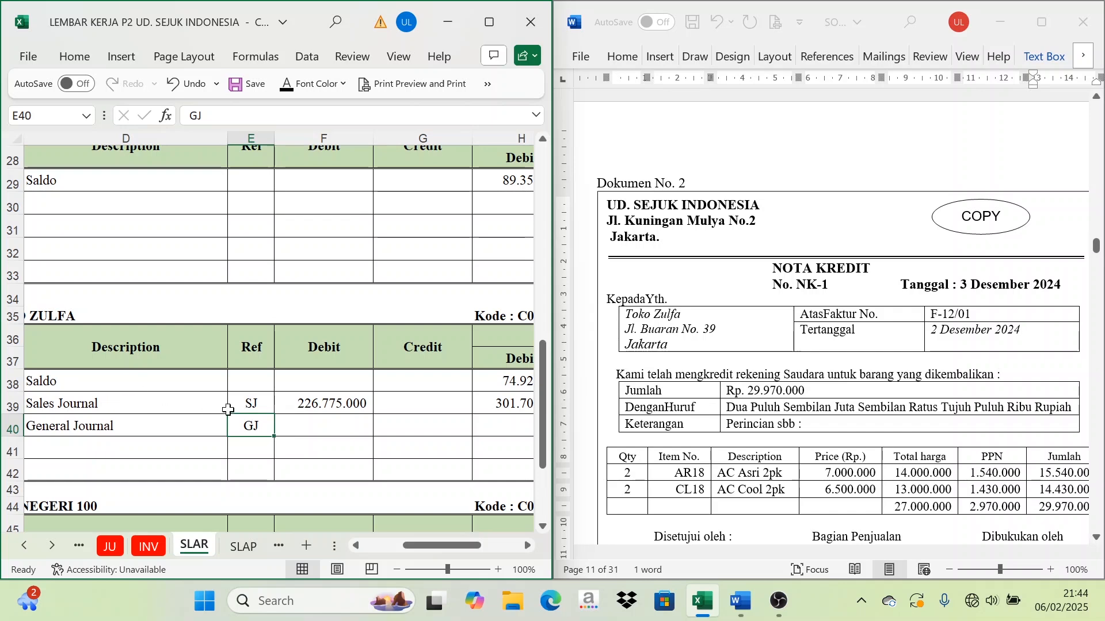
Step: Show the credit 29.970.000, linked as =JU!I10, in G40 of Toko Zulfa's receivable ledger after checking the general journal
click(401, 427)
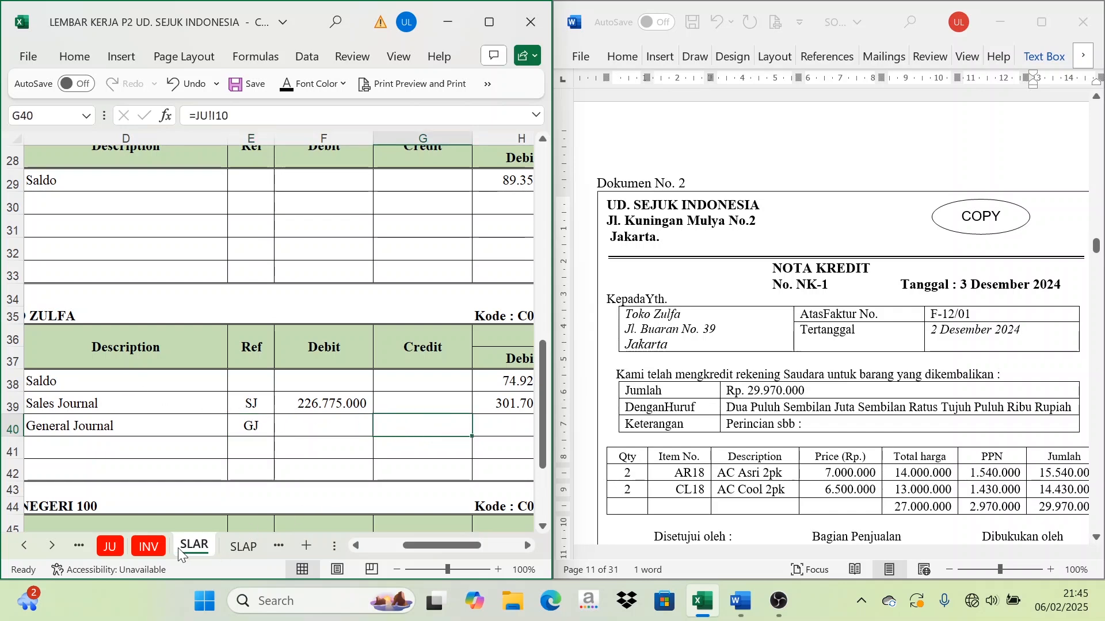
click(112, 546)
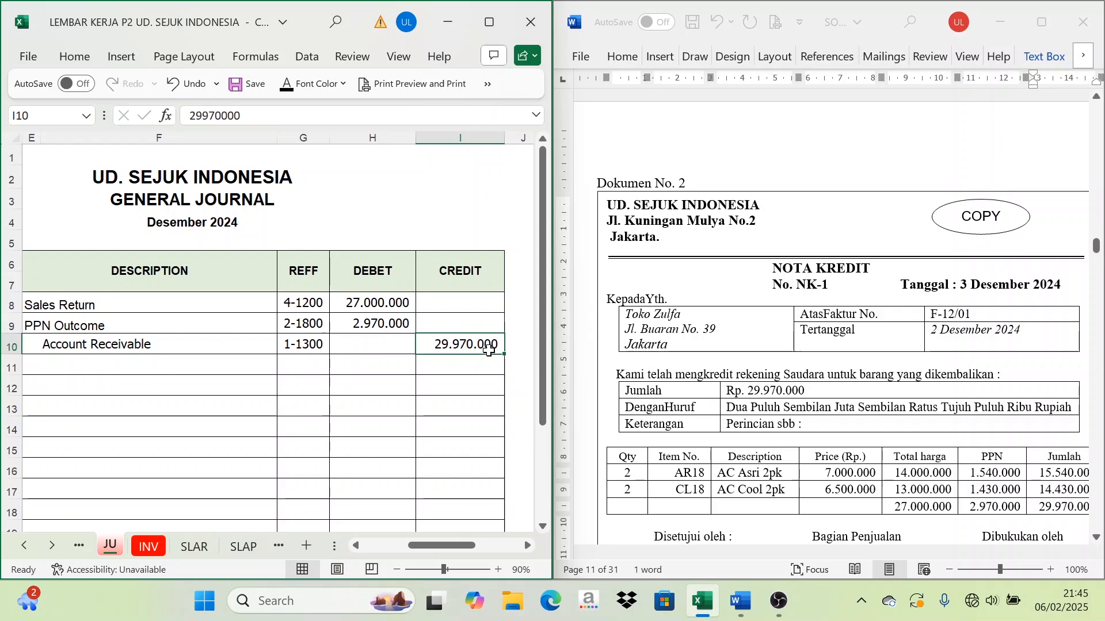
click(215, 548)
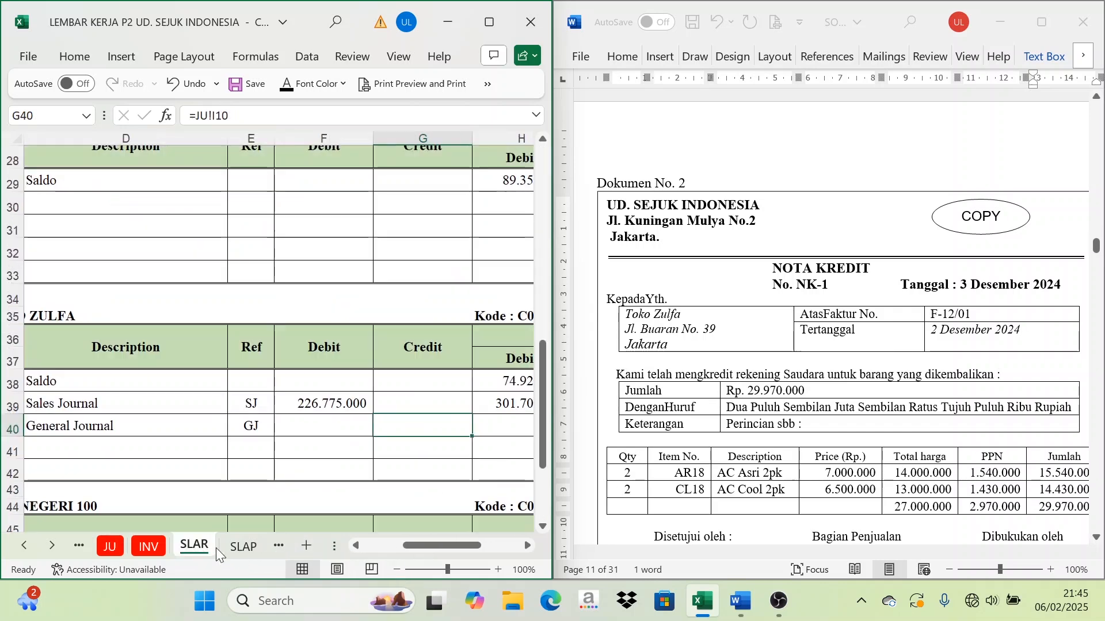
key(Return)
click(335, 347)
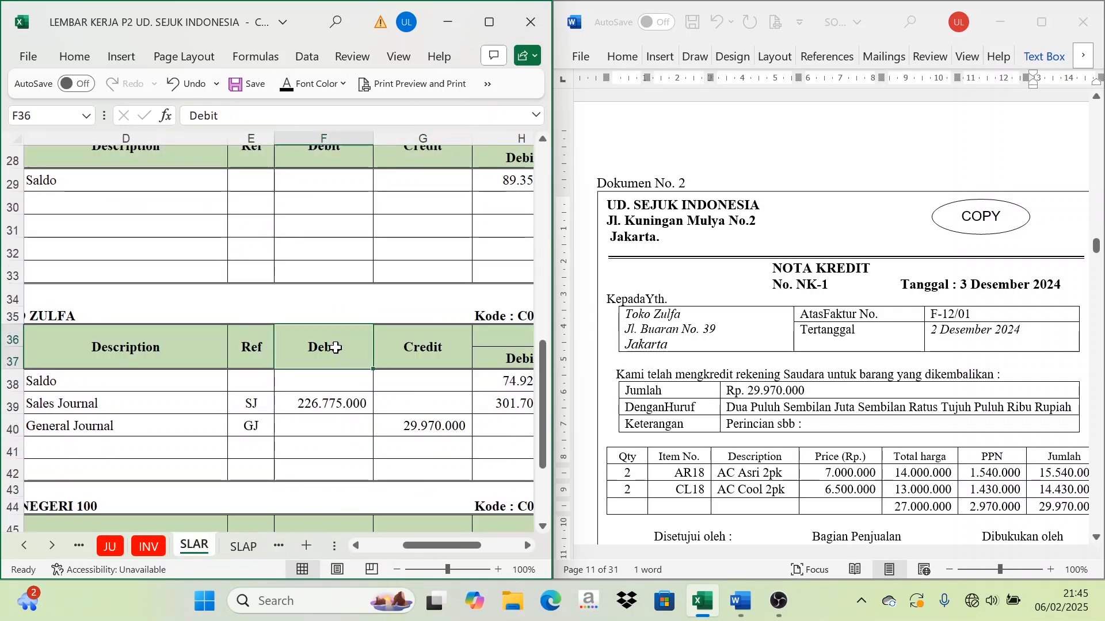
drag(336, 347, 424, 348)
click(415, 432)
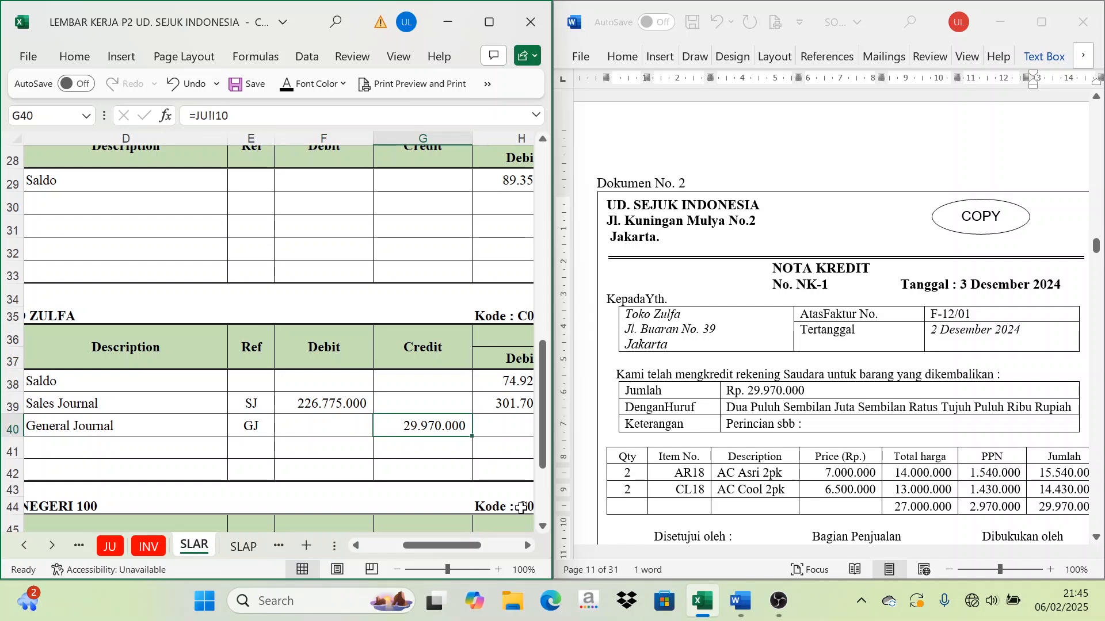
Step: Review the ledger's prior balance and return credit, and show the debit balance =H39-G40 in H40 in black font
click(524, 545)
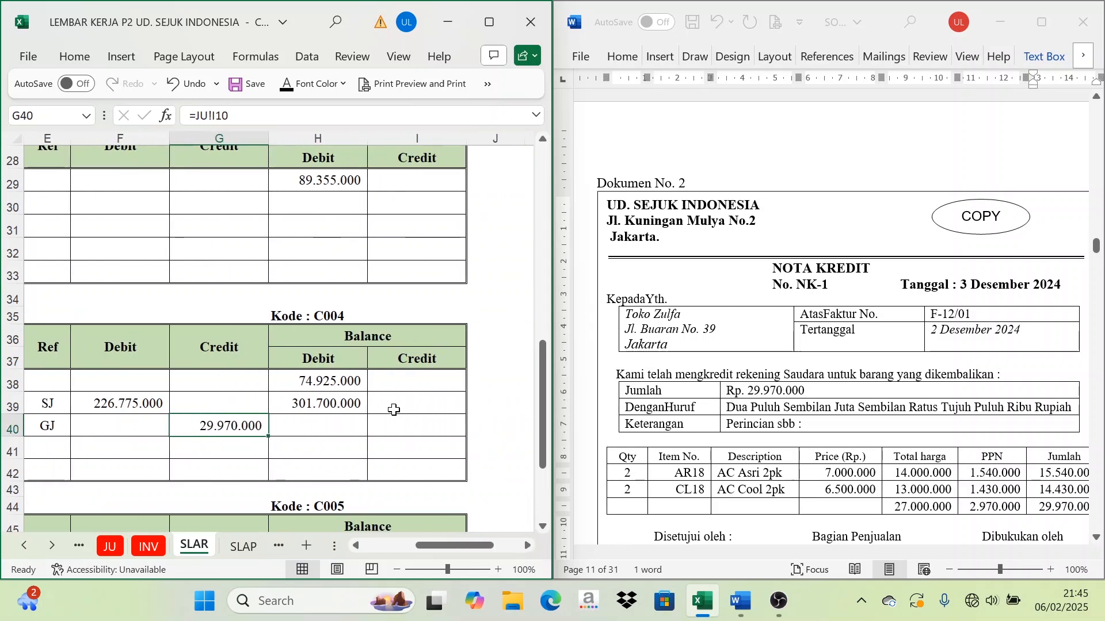
click(367, 341)
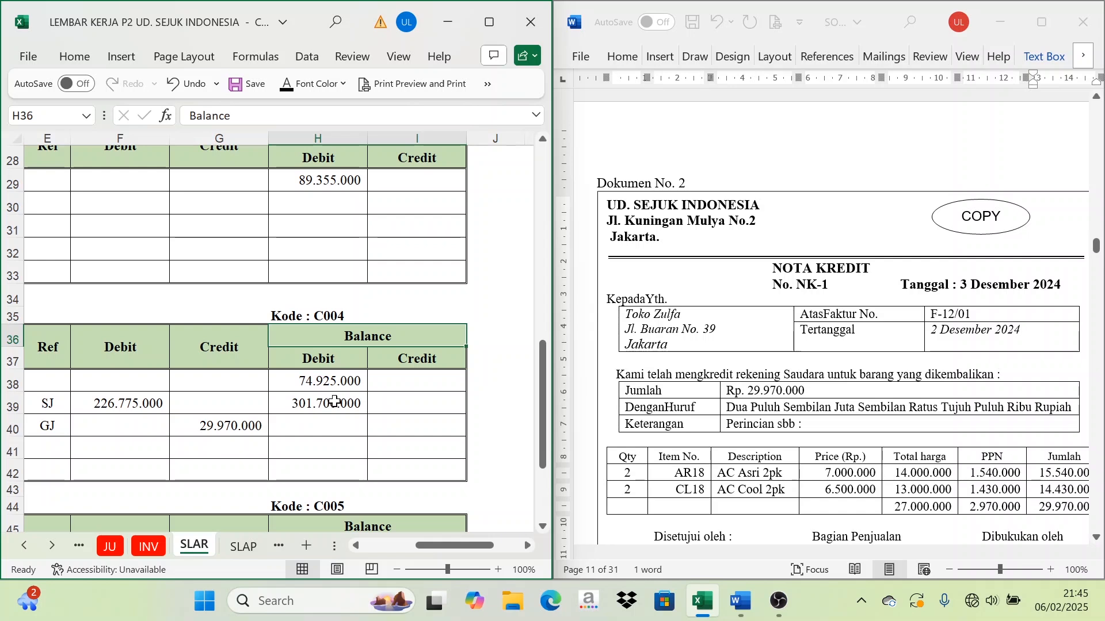
click(214, 429)
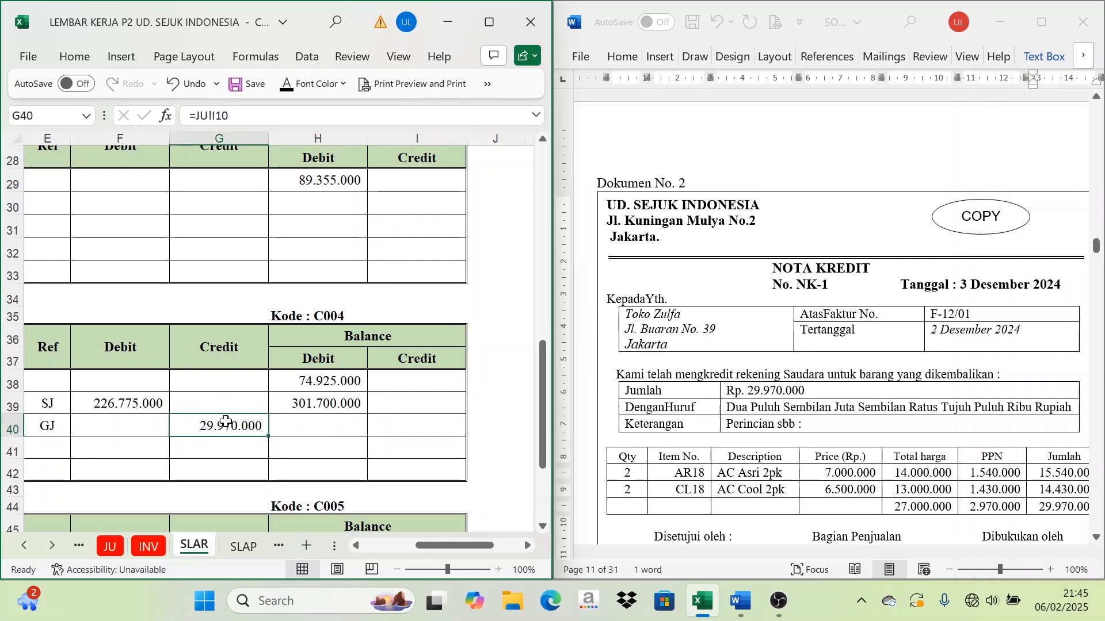
click(319, 367)
click(211, 356)
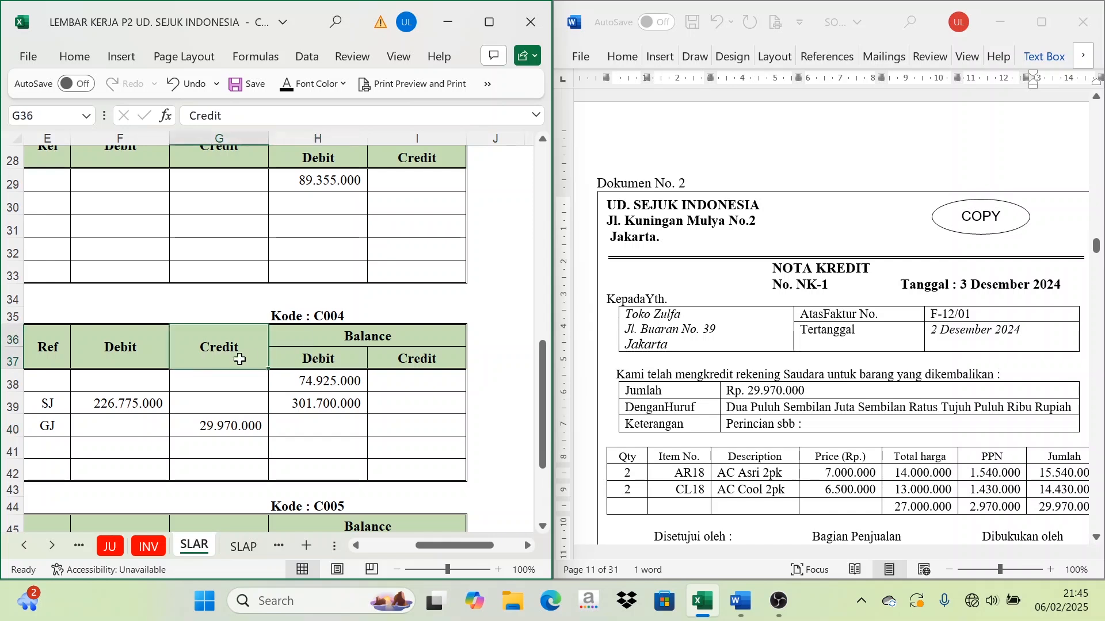
click(296, 409)
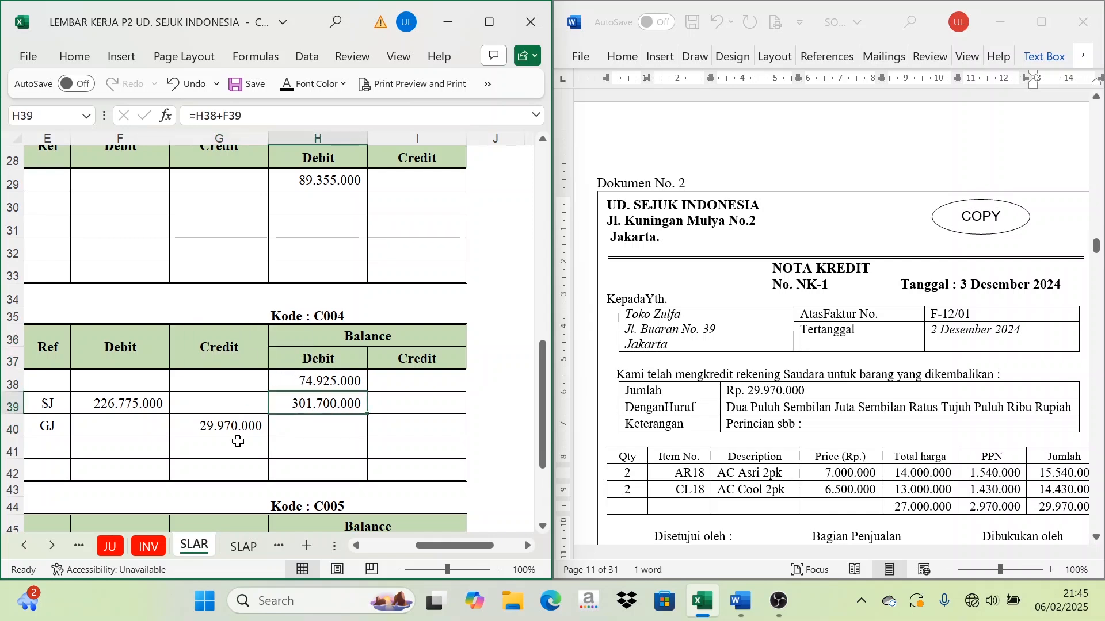
click(236, 442)
click(295, 409)
click(233, 444)
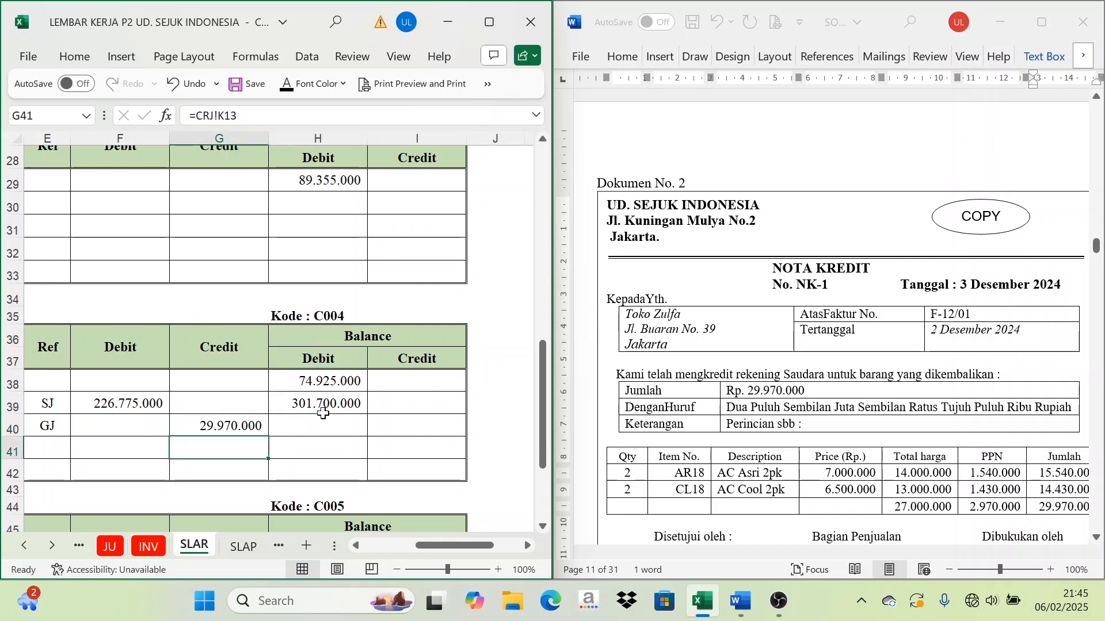
click(322, 409)
click(262, 428)
click(311, 428)
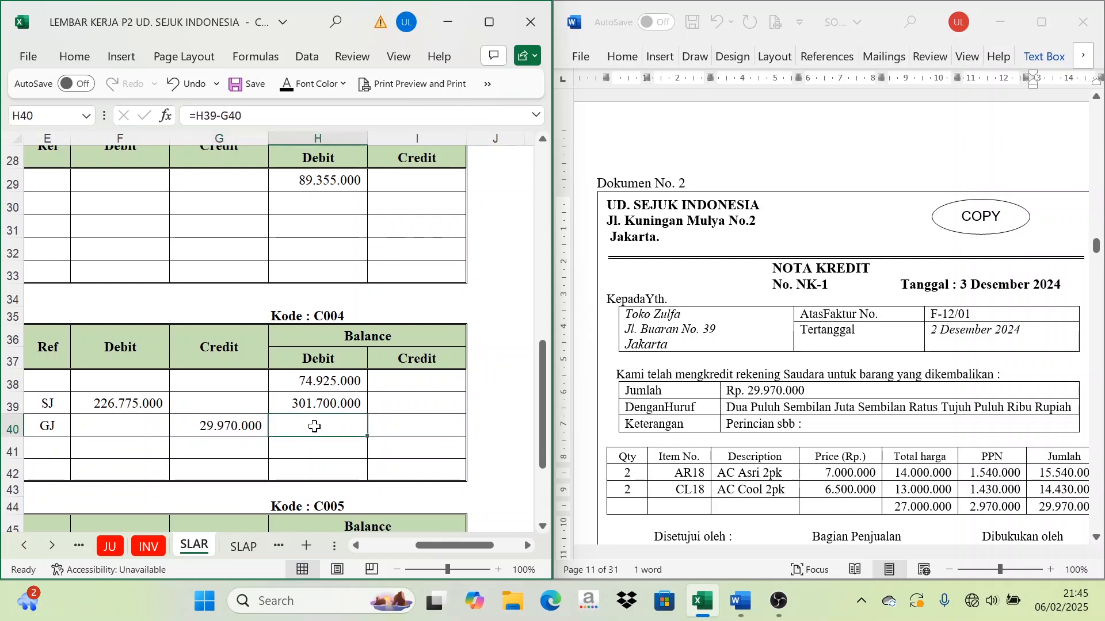
click(287, 92)
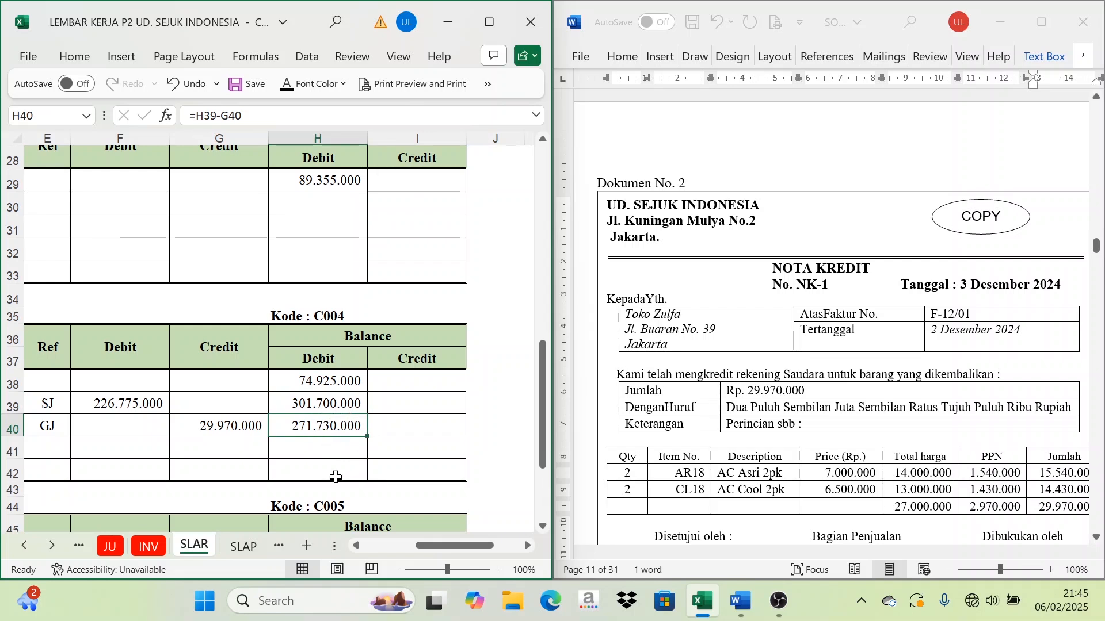
Step: Show date 3, number NK-1 and description Toko Zulfa Return in row 11 of the AC Asri 2PK inventory card in black font
click(821, 272)
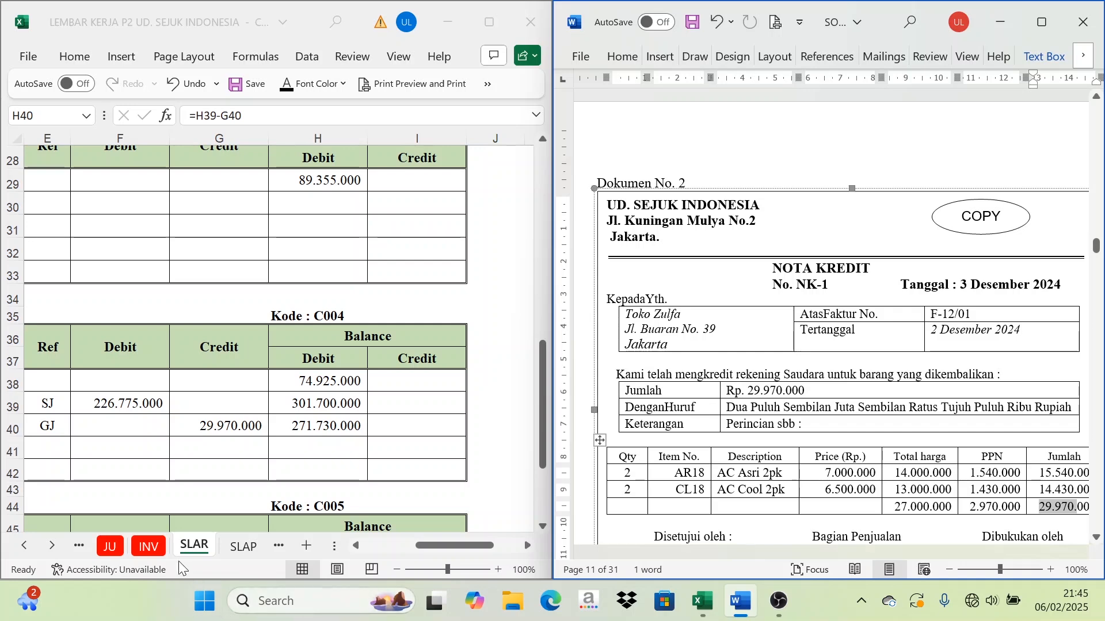
click(153, 544)
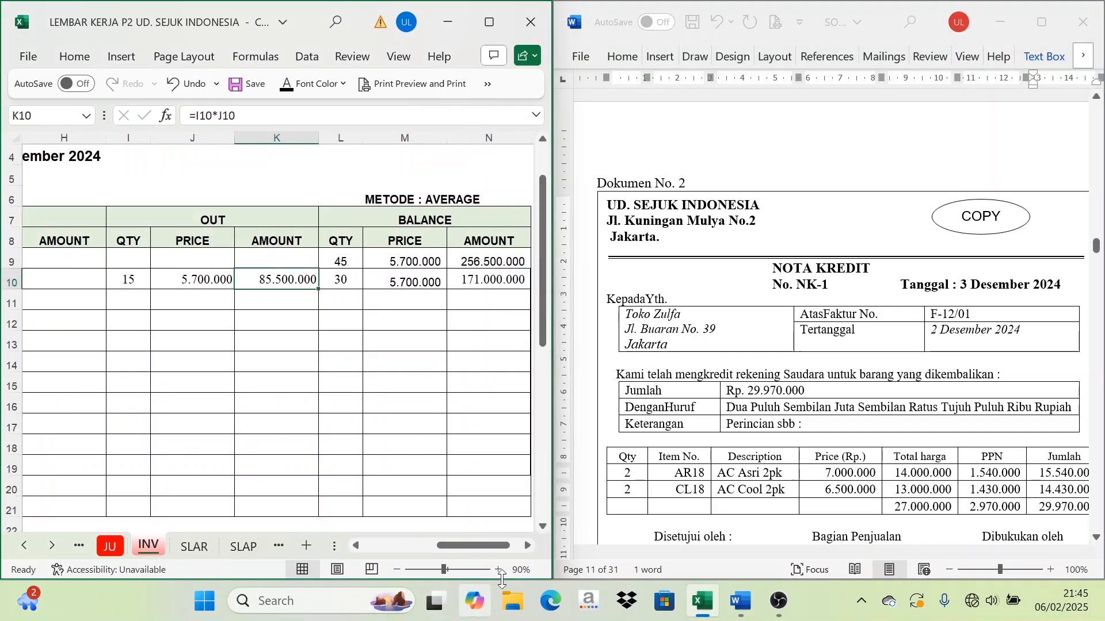
drag(498, 545, 424, 549)
scroll(514, 510, up, 1)
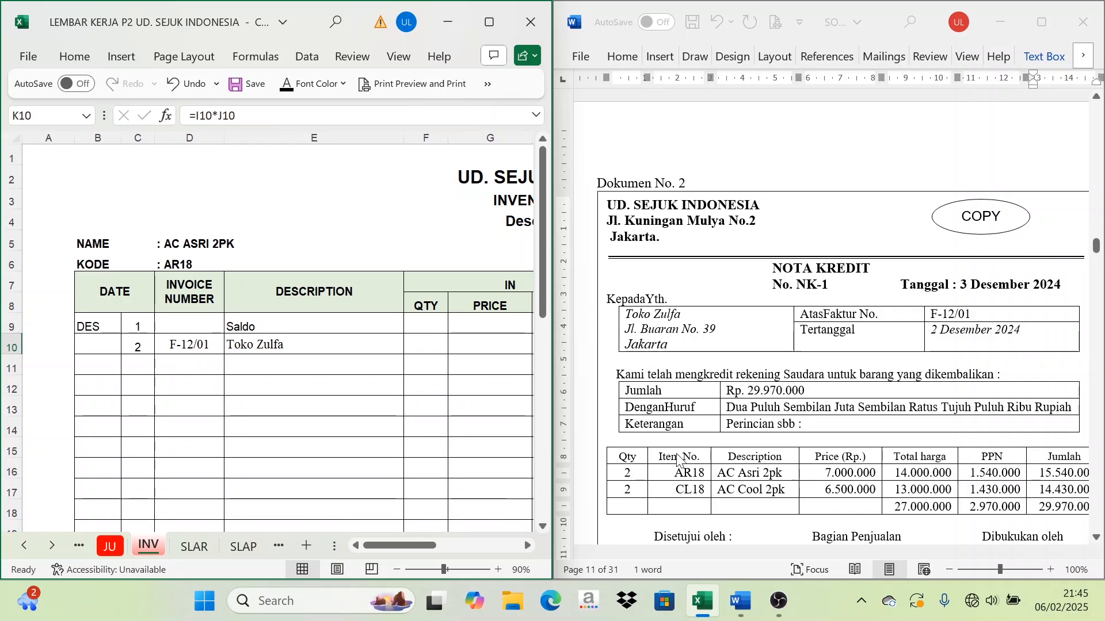
scroll(674, 457, down, 1)
click(643, 442)
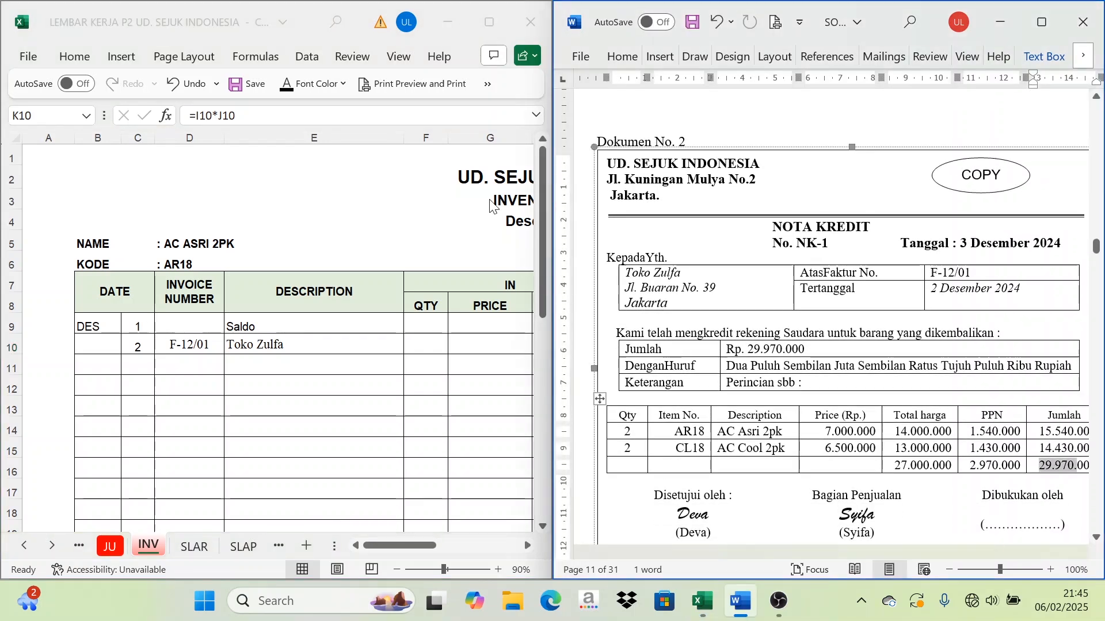
click(135, 366)
drag(135, 366, 189, 366)
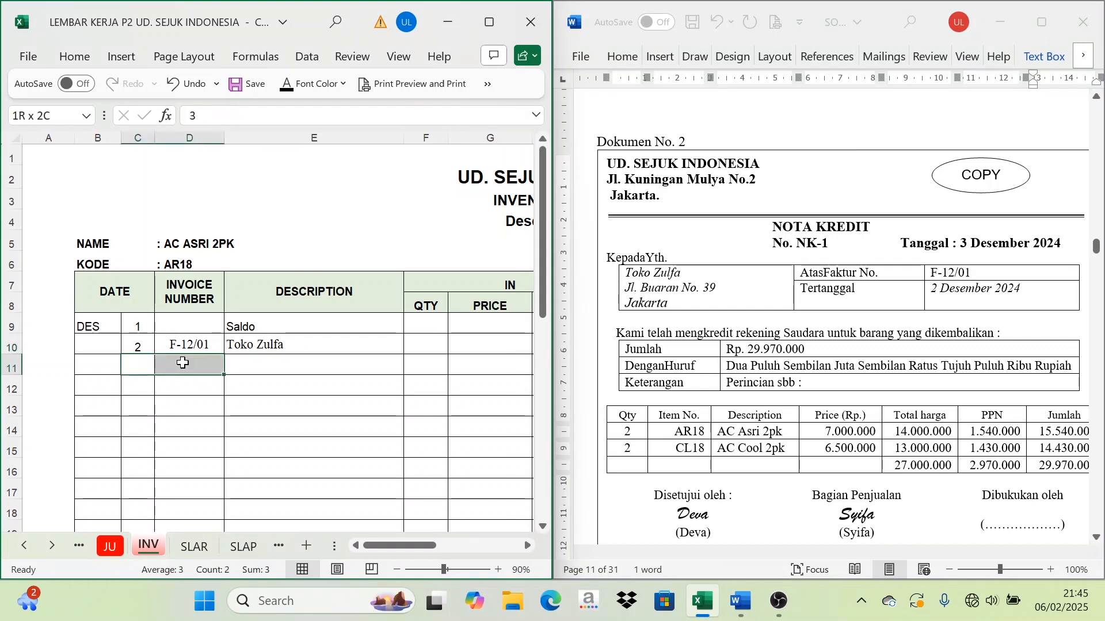
click(286, 88)
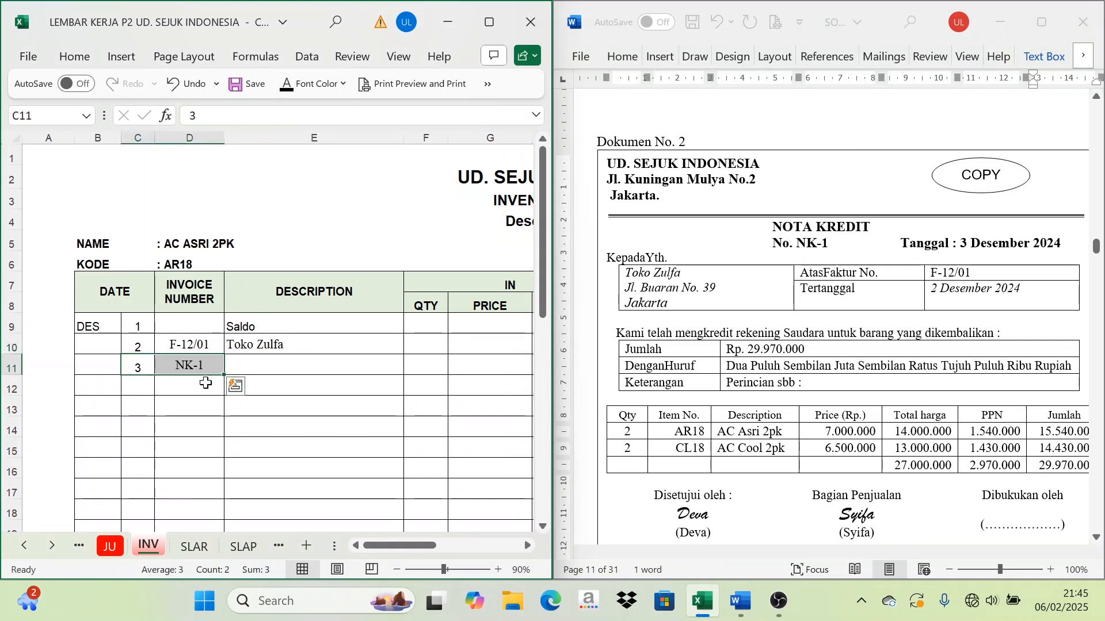
click(245, 366)
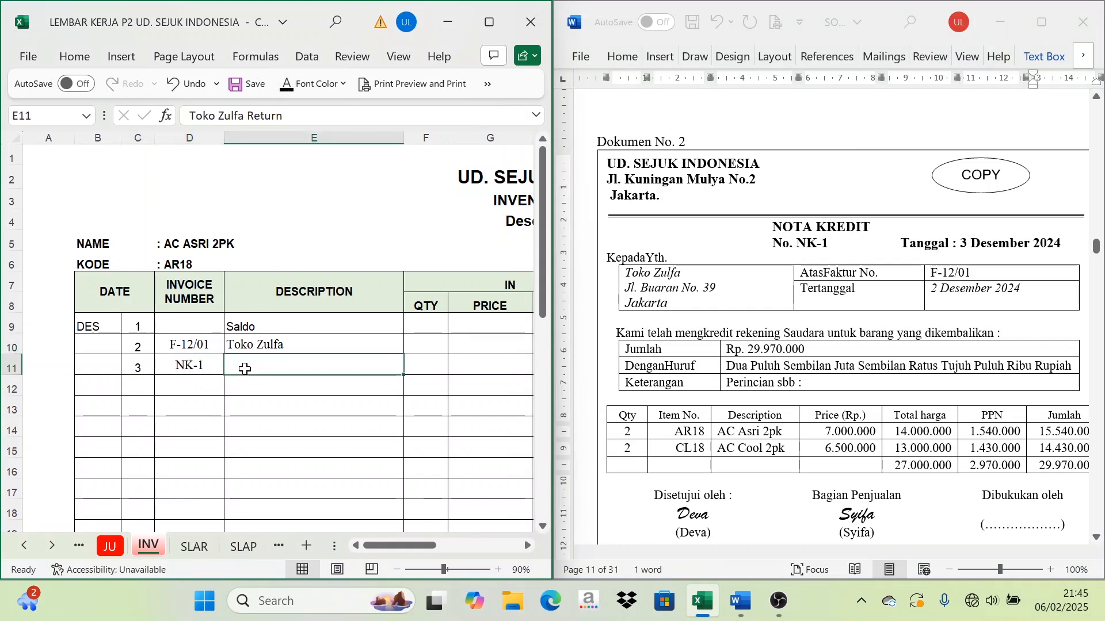
click(290, 92)
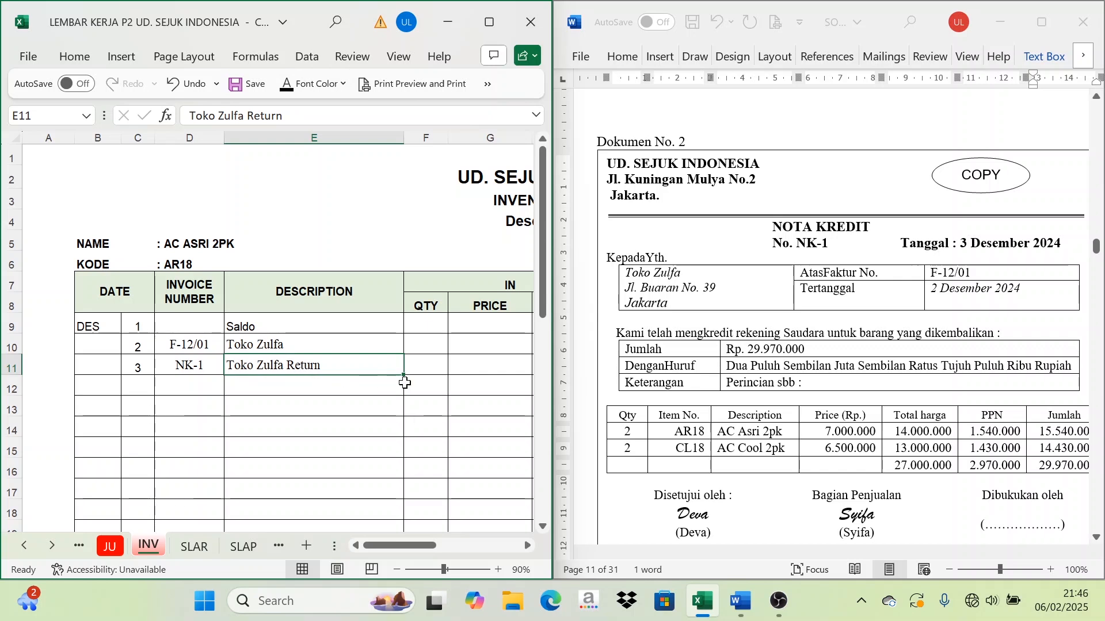
Step: Show the returned quantity -2 in the OUT section's I11 of the AC Asri 2PK inventory card in black font
click(527, 546)
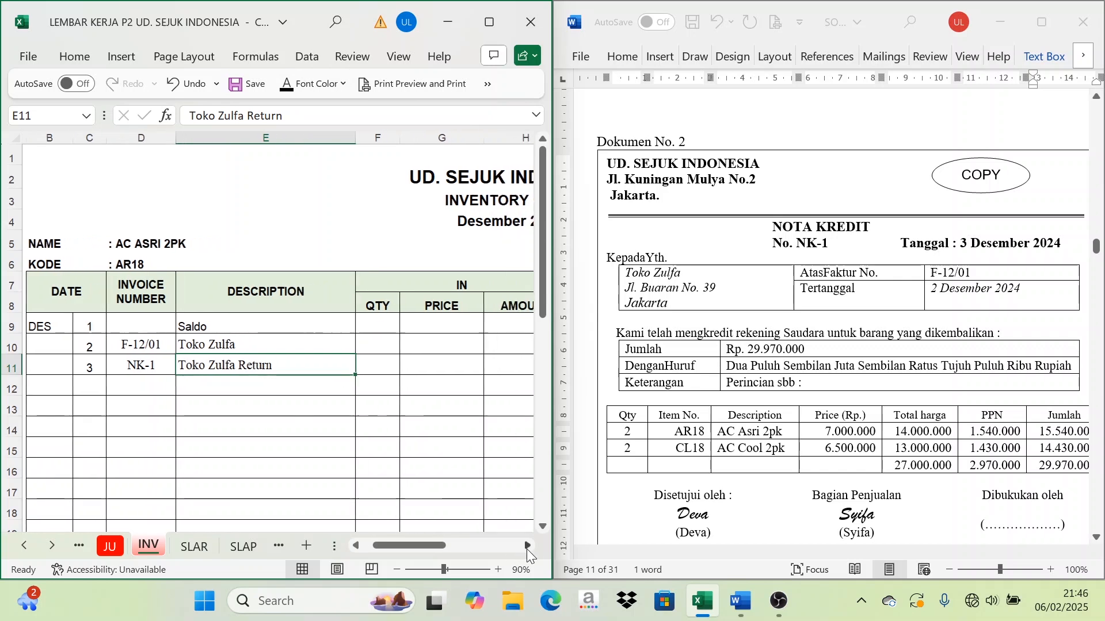
click(527, 545)
click(527, 545)
click(527, 545)
click(526, 546)
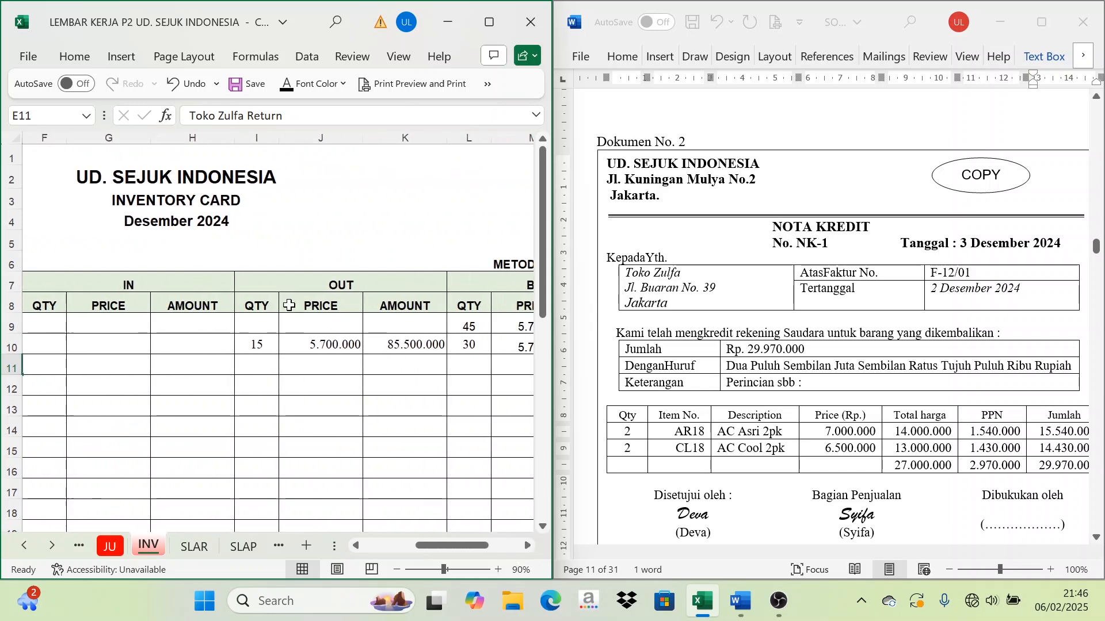
click(340, 284)
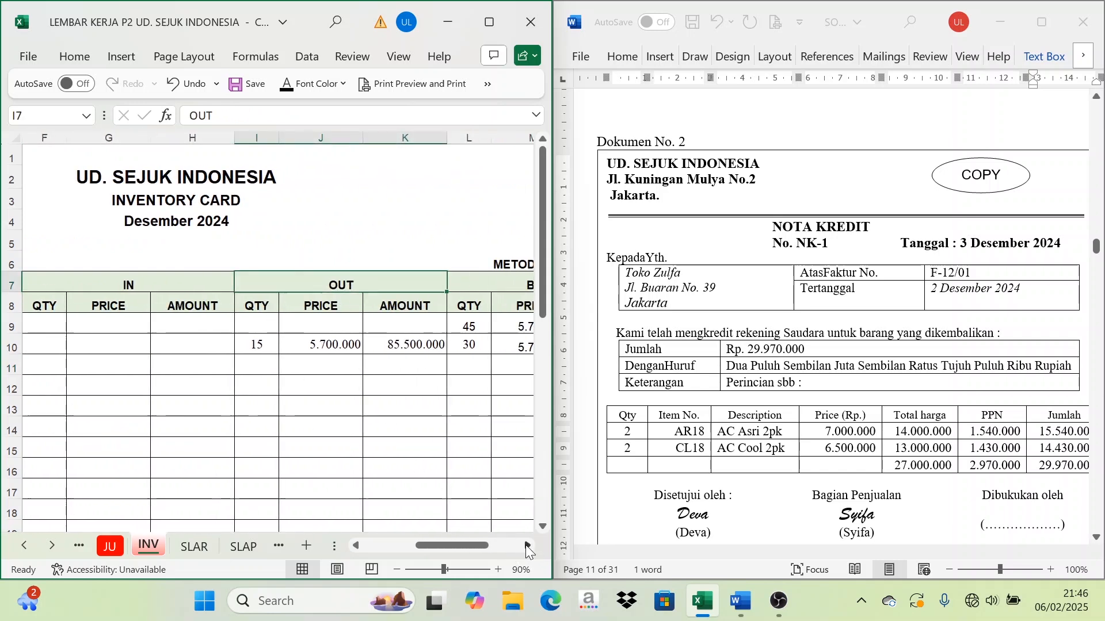
click(525, 547)
click(213, 373)
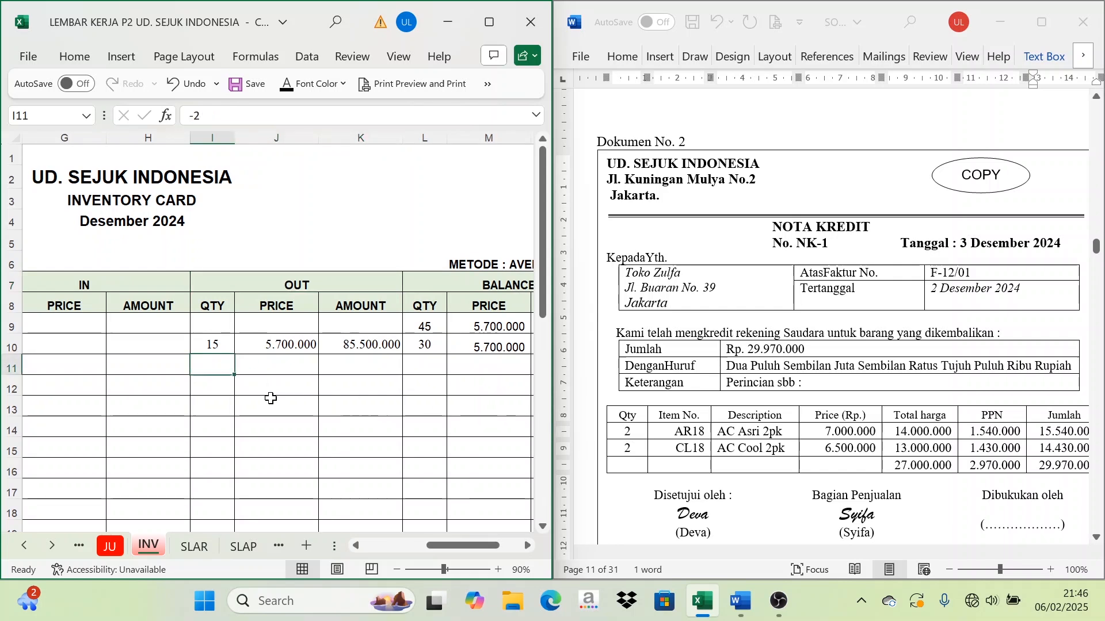
click(287, 92)
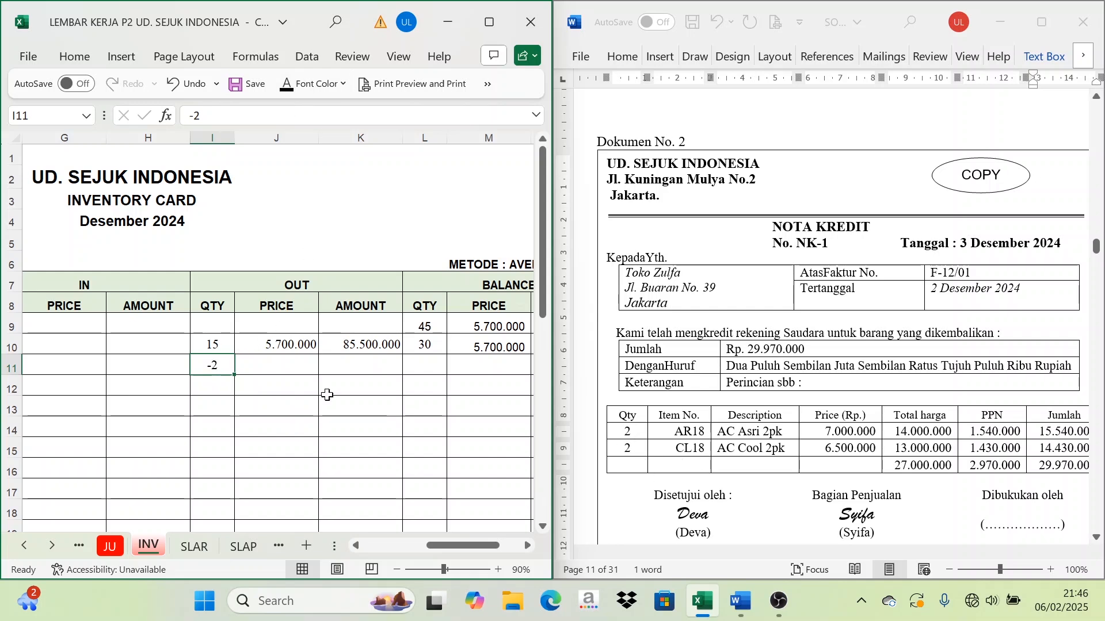
Step: Review the OUT quantities in I10 and I11, and show the unit price 5.700.000 in J11 of the AC Asri 2PK card in black font
click(216, 345)
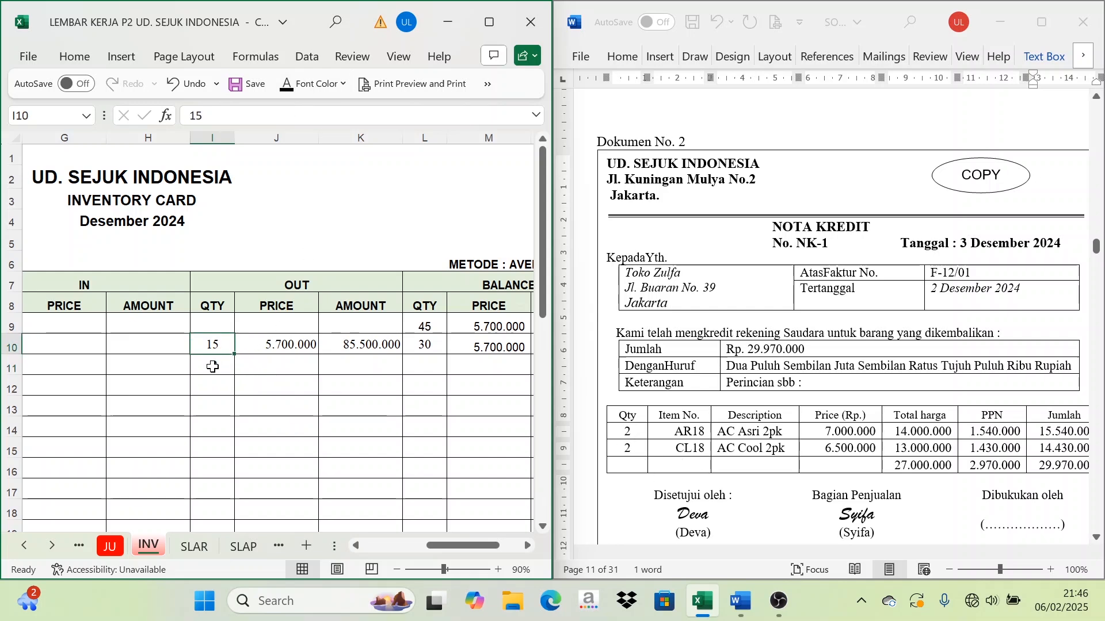
click(217, 365)
click(225, 349)
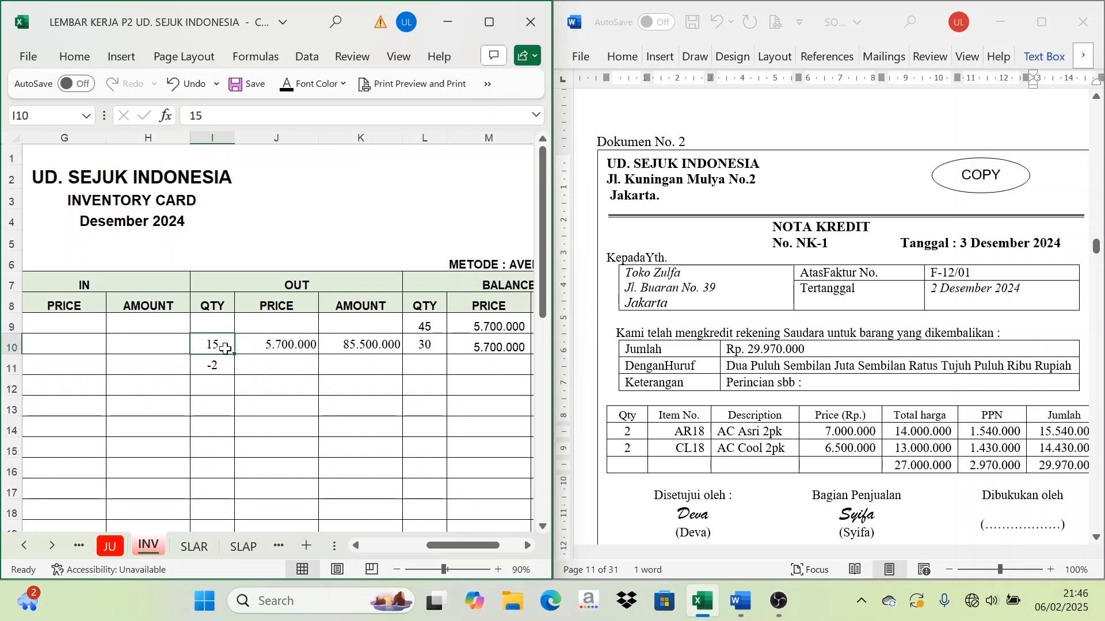
click(270, 364)
click(286, 85)
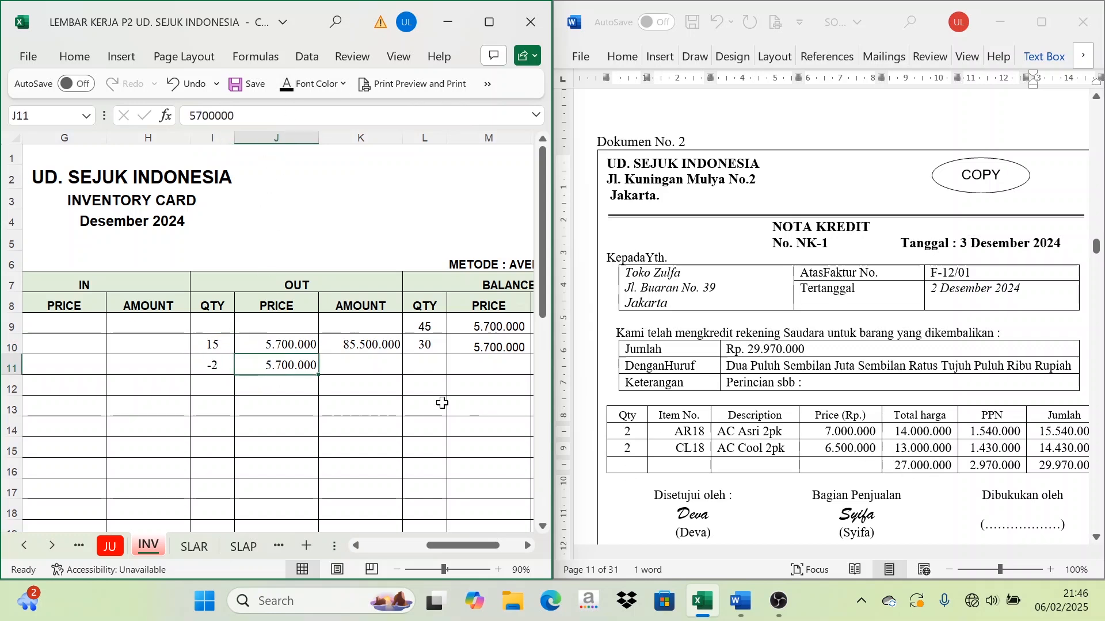
Step: Show the returned goods' OUT amount, calculated as =I11*J11, in K11 of the AC Asri 2PK card in black font
click(367, 374)
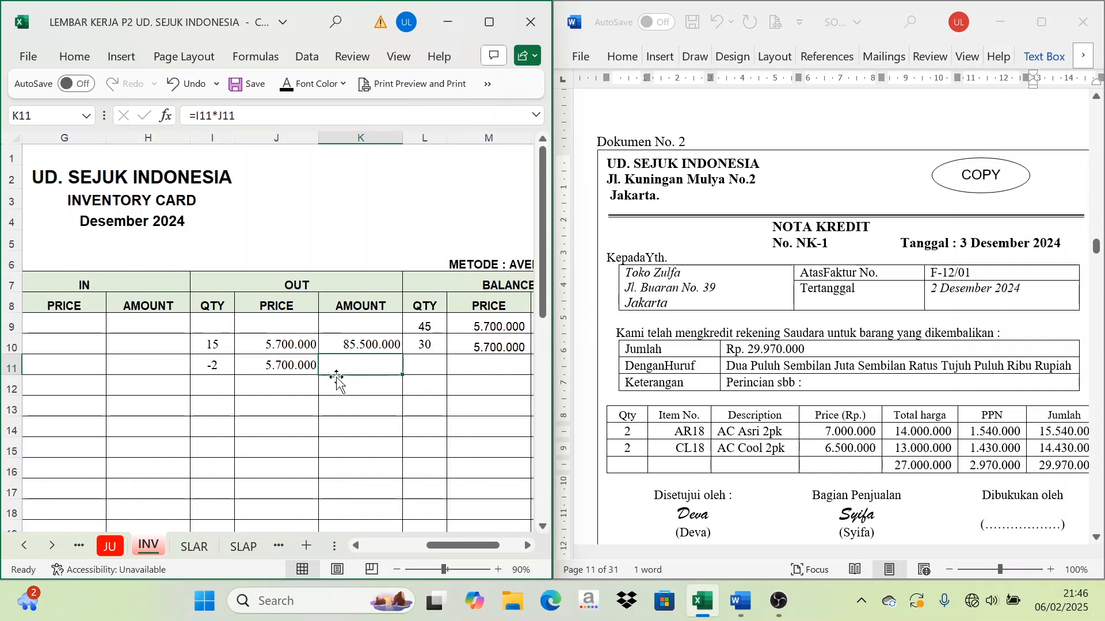
click(207, 370)
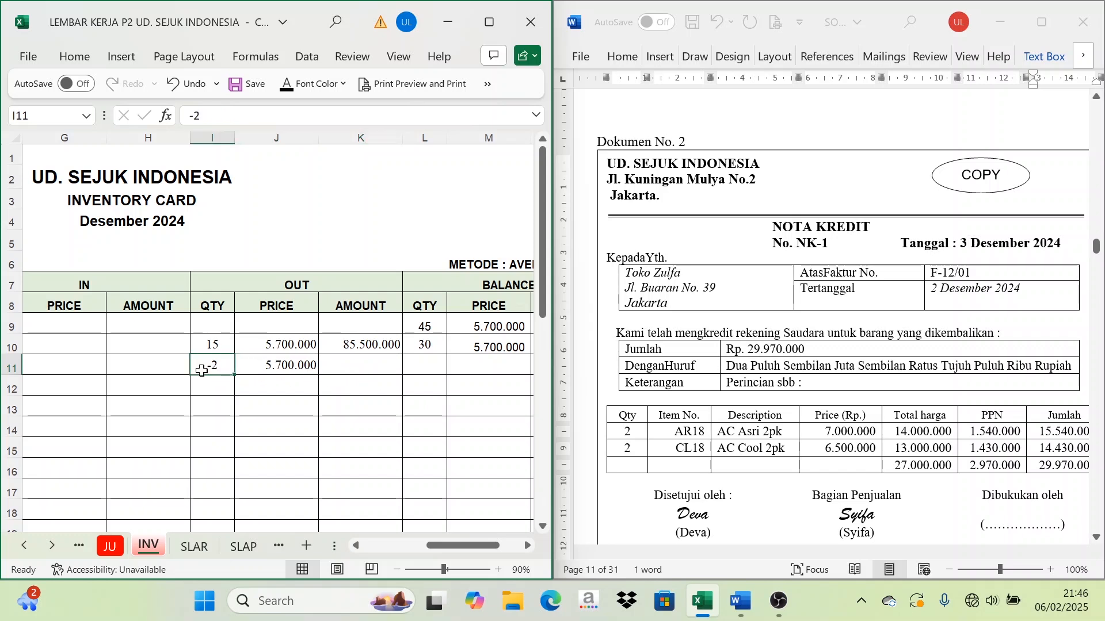
click(360, 366)
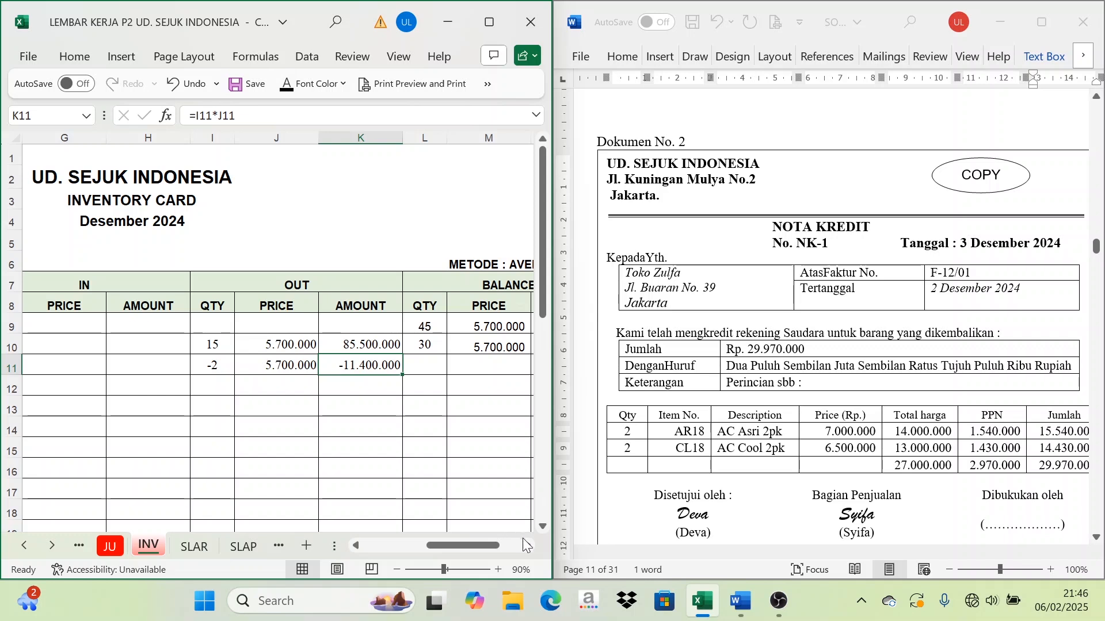
Step: Check the previous balance quantity and the return, and show the balance quantity =L10+F11-I11 in L11 in black font
click(526, 546)
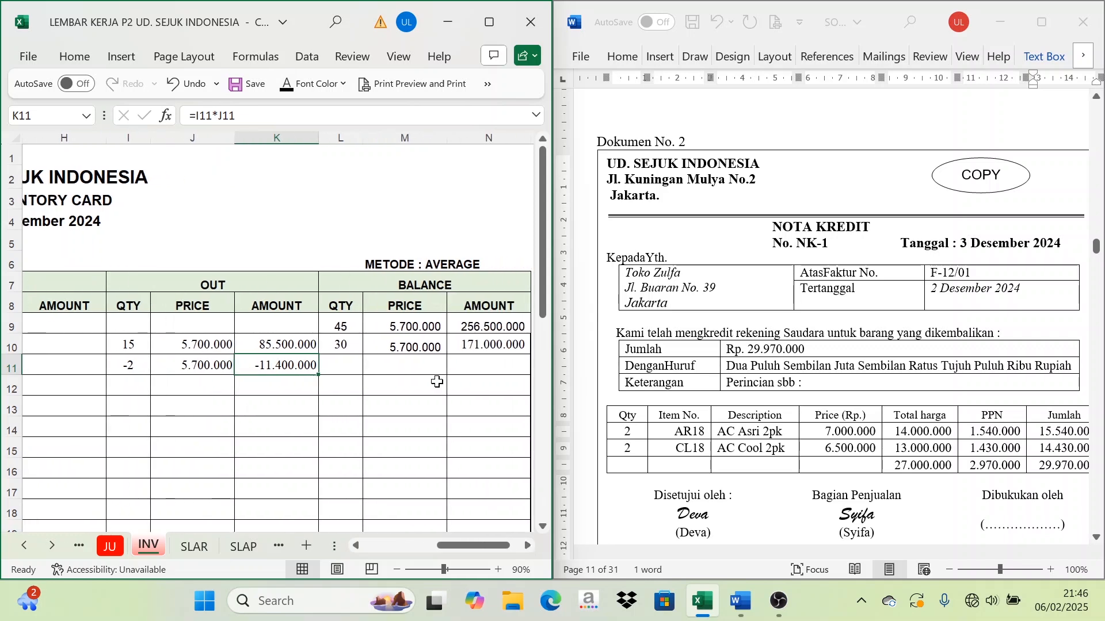
click(425, 281)
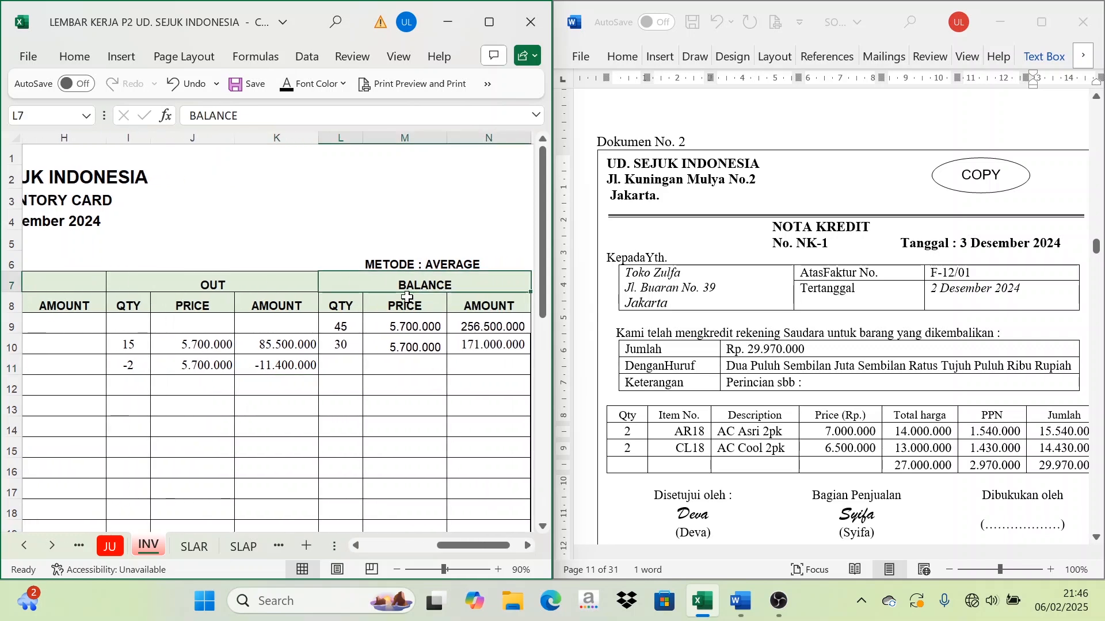
click(348, 350)
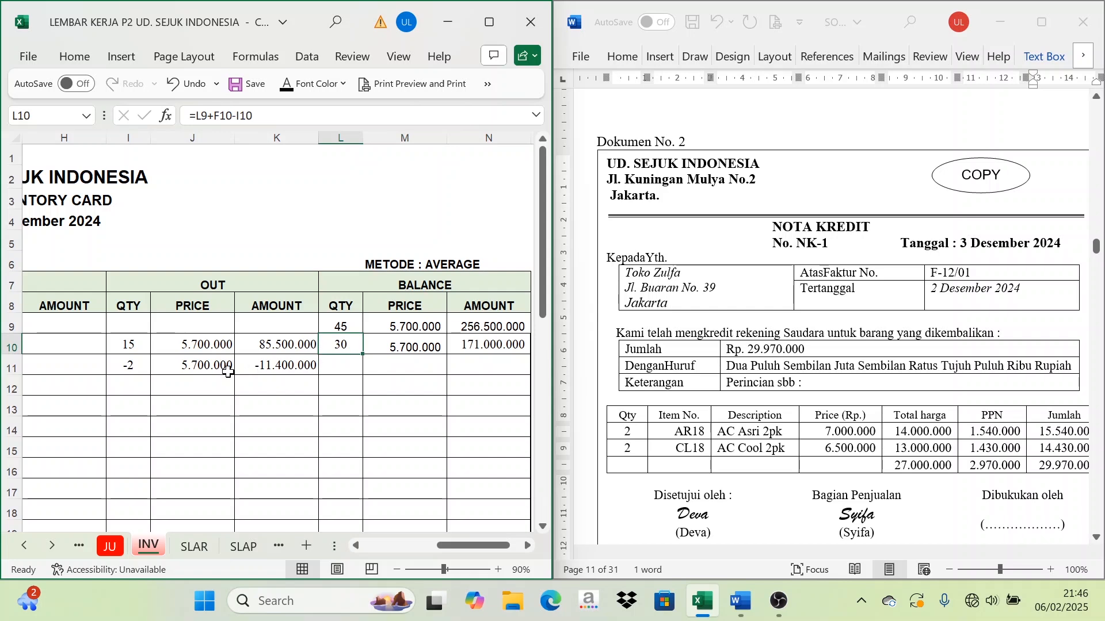
click(126, 365)
click(345, 367)
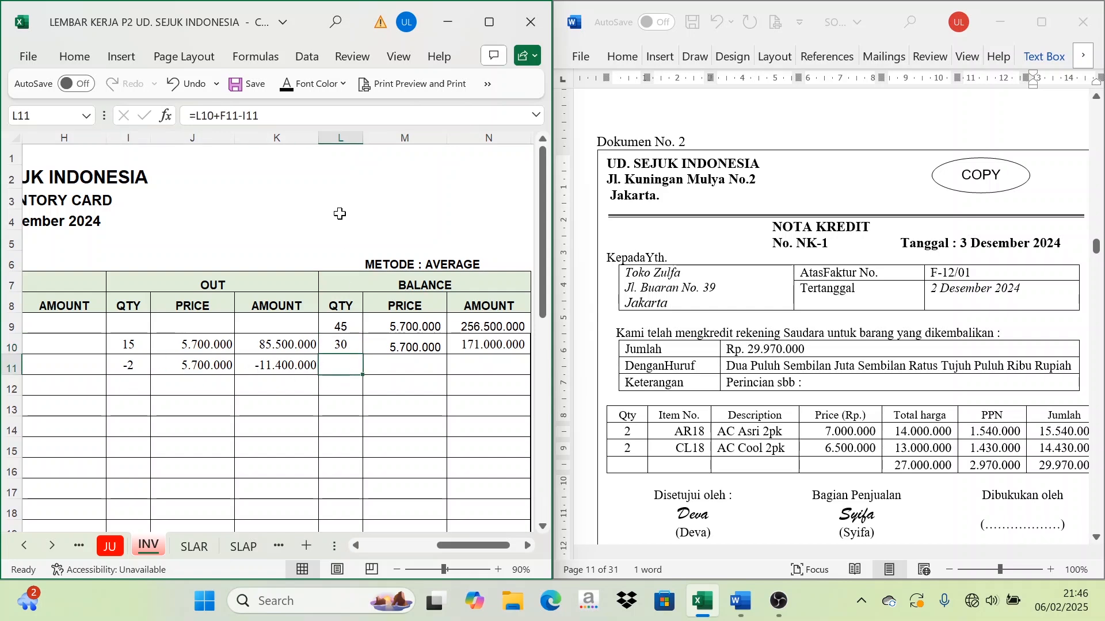
click(286, 85)
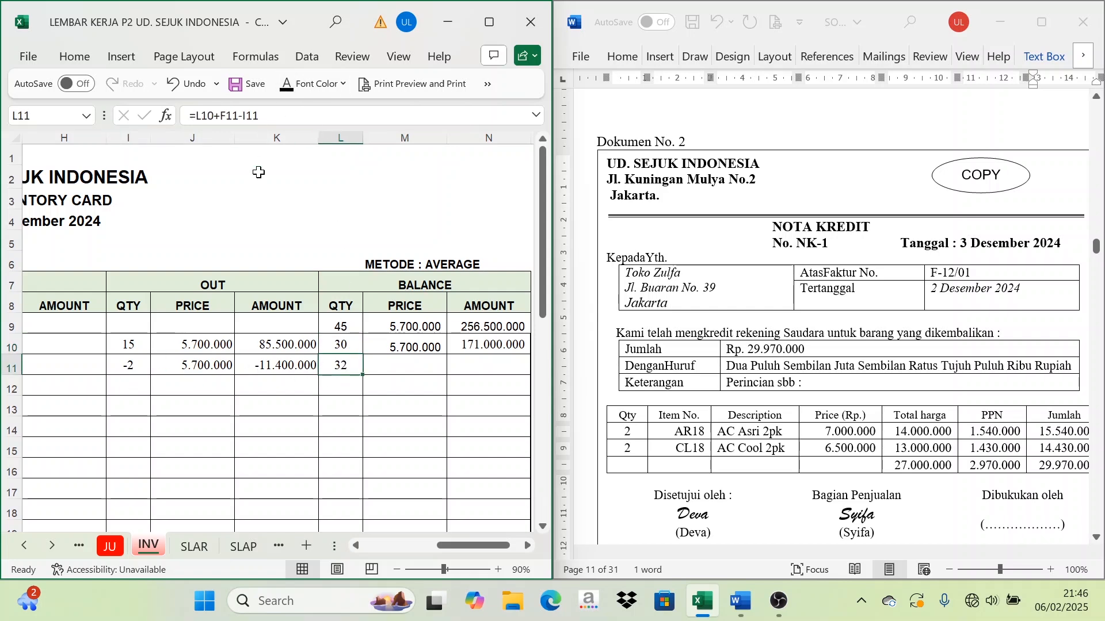
Step: Show the balance price 5.700.000 in M11 and the balance amount =L11*M11 in N11 in black font
click(402, 376)
click(286, 86)
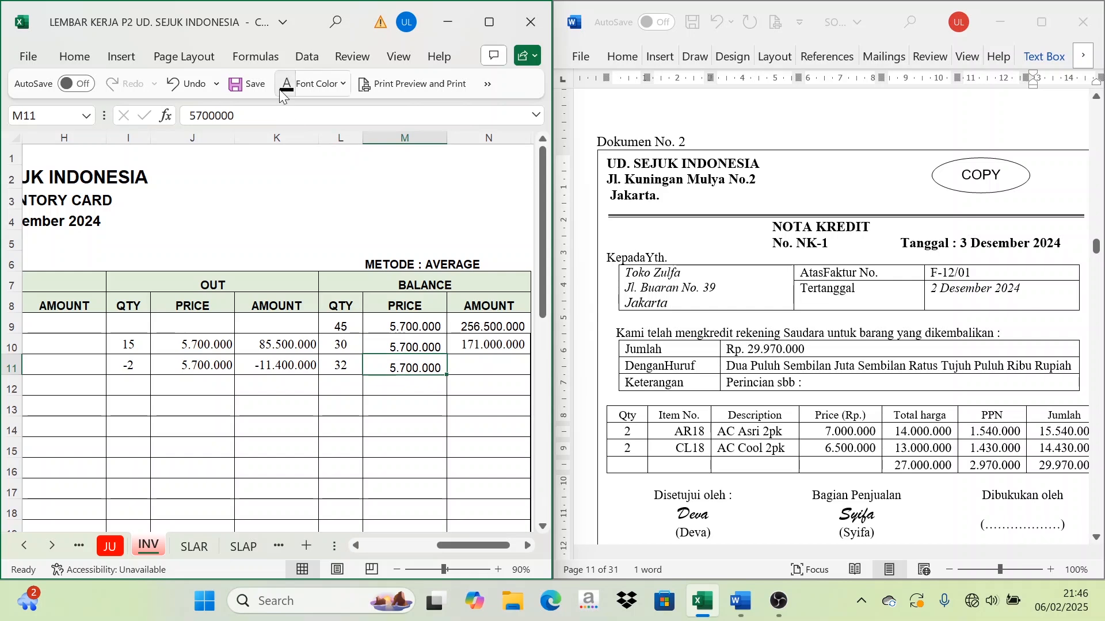
click(469, 366)
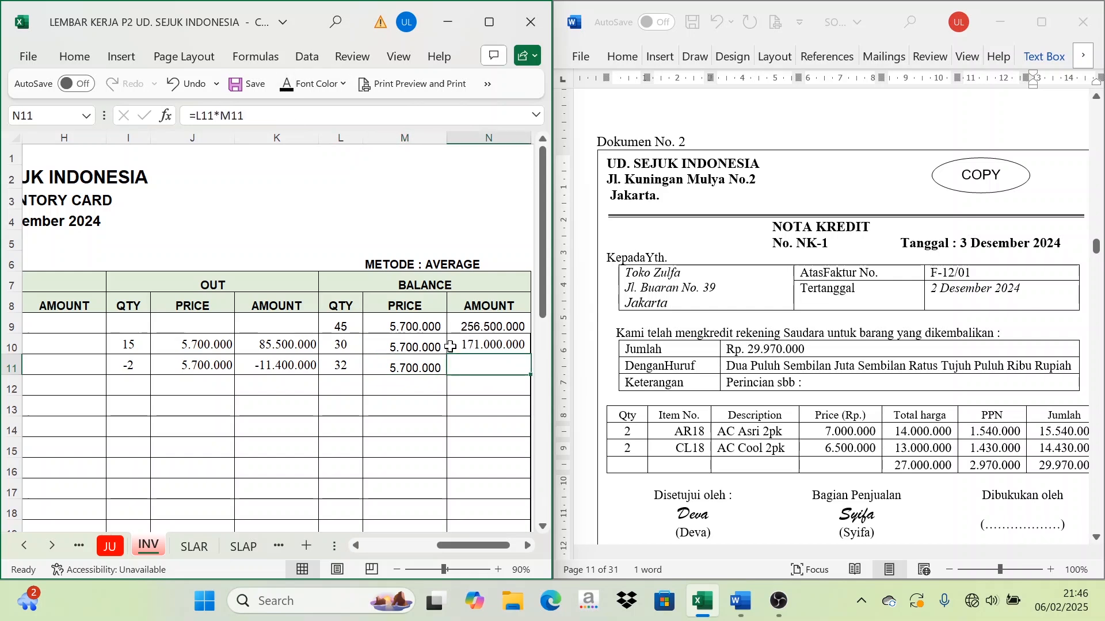
Step: Apply the black font colour to balance amount N11 and to the AC Cool 2pk card's date, invoice number and description cells C29:E29
click(288, 87)
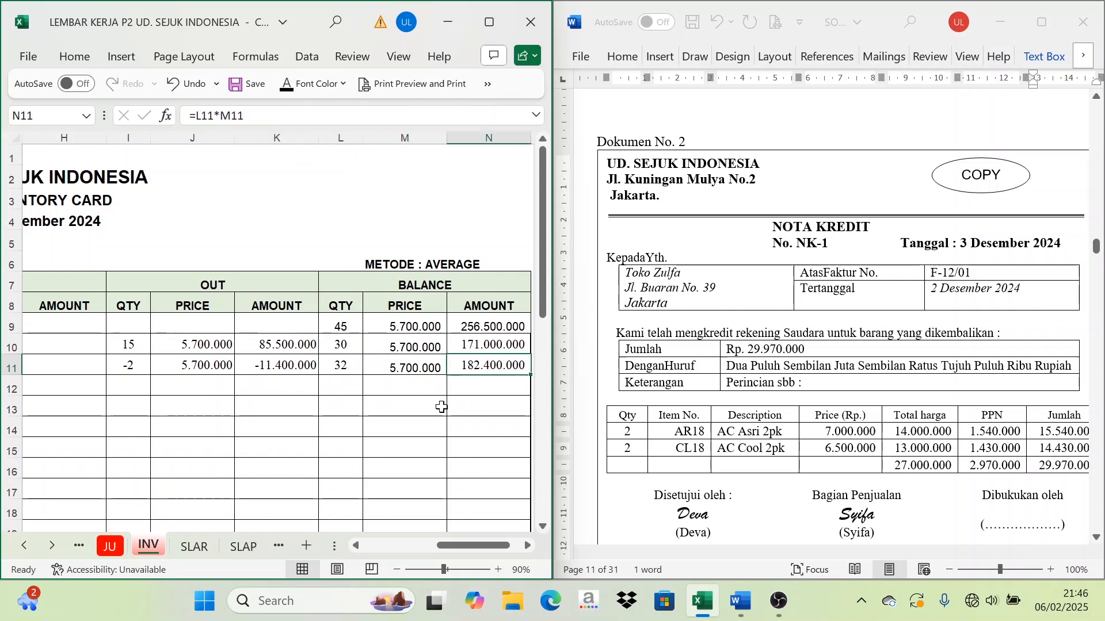
drag(465, 538, 403, 553)
scroll(426, 485, down, 6)
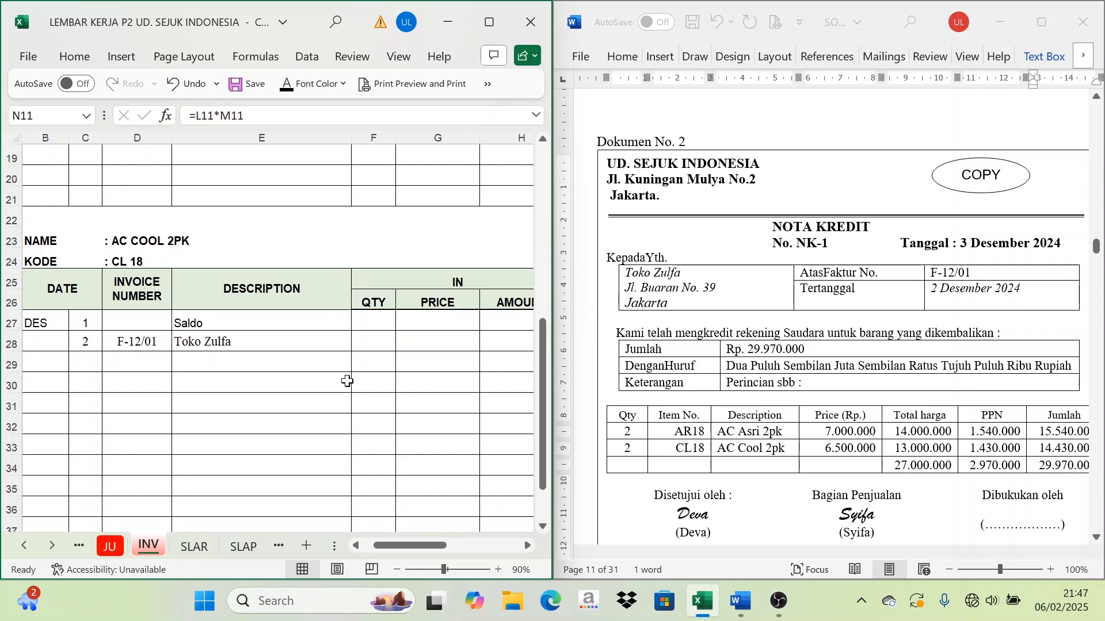
click(86, 369)
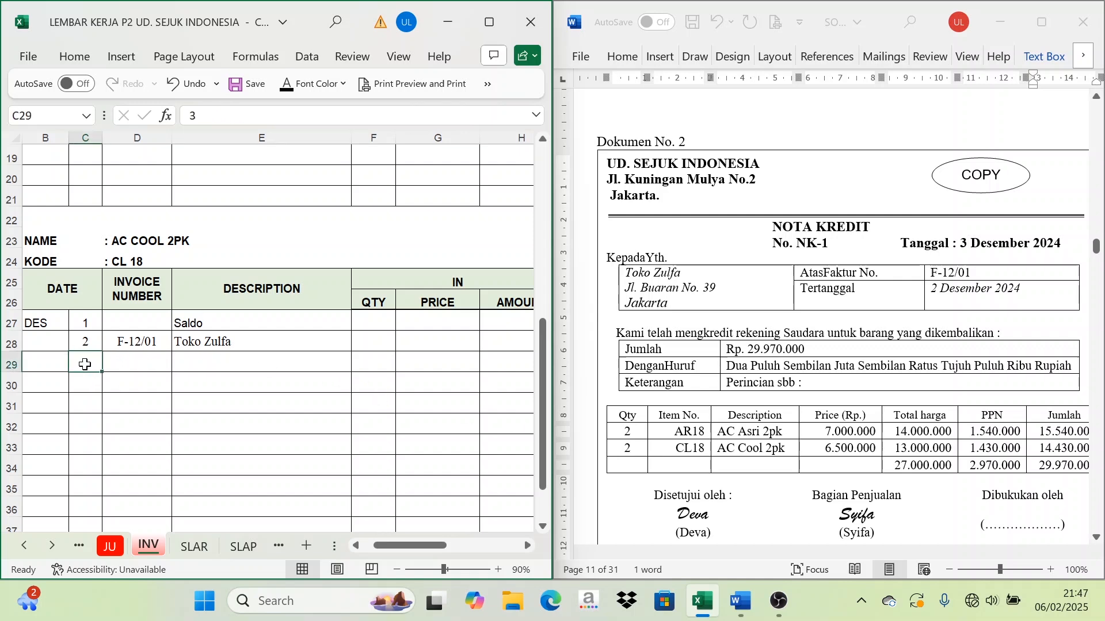
drag(86, 364, 313, 368)
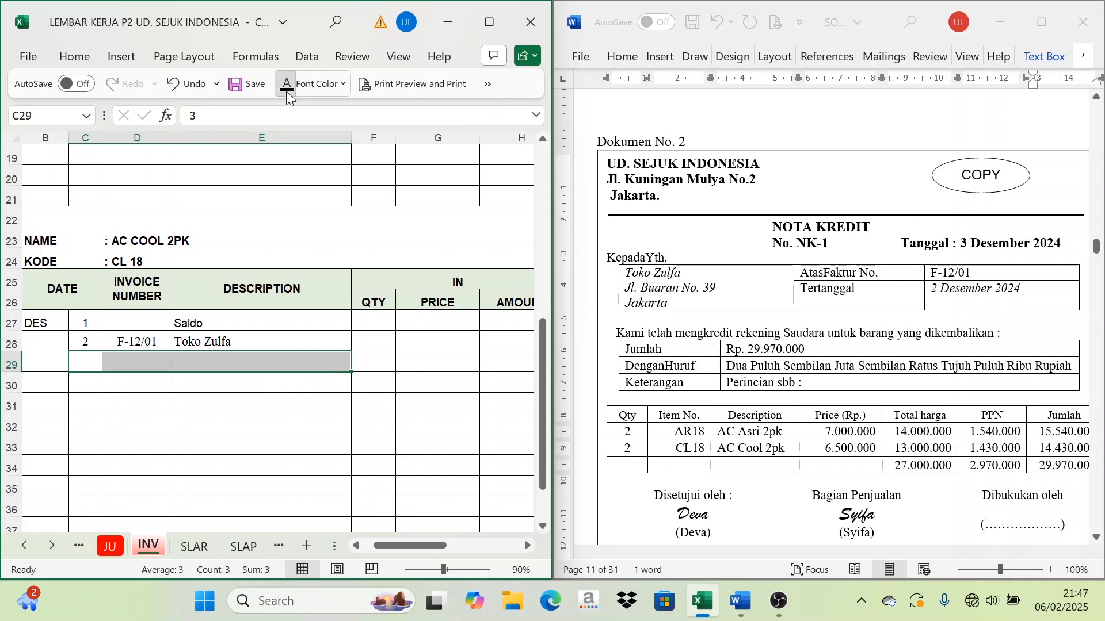
click(302, 84)
scroll(199, 303, up, 5)
scroll(199, 303, down, 5)
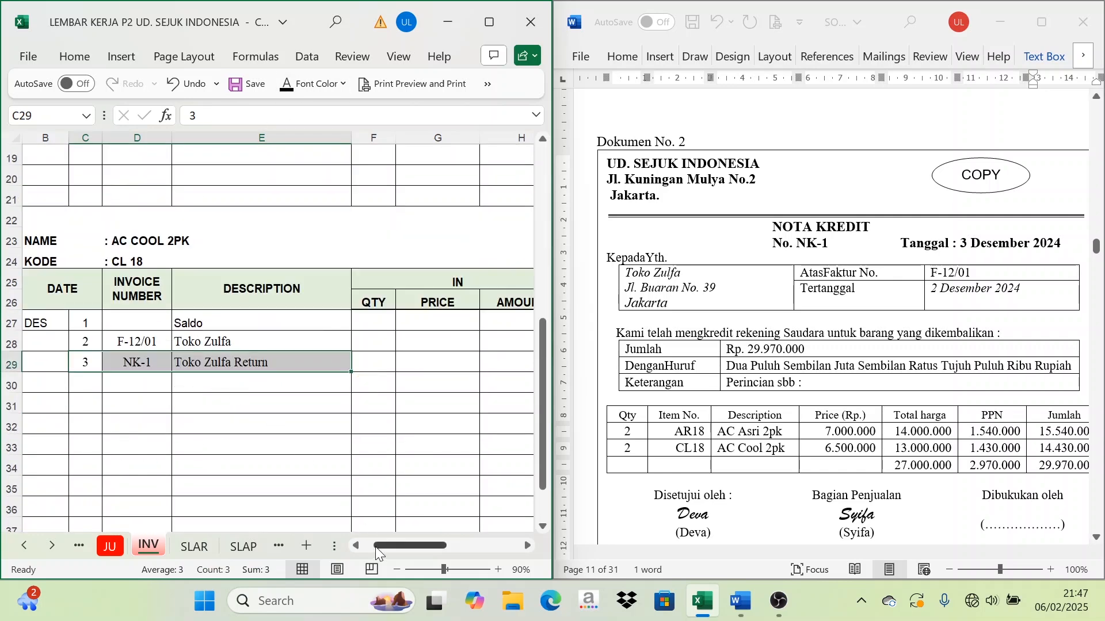
Step: Make the OUT quantity, price and amount in I29:K29 of the AC Cool 2pk card visible with the black font colour
drag(401, 548, 459, 548)
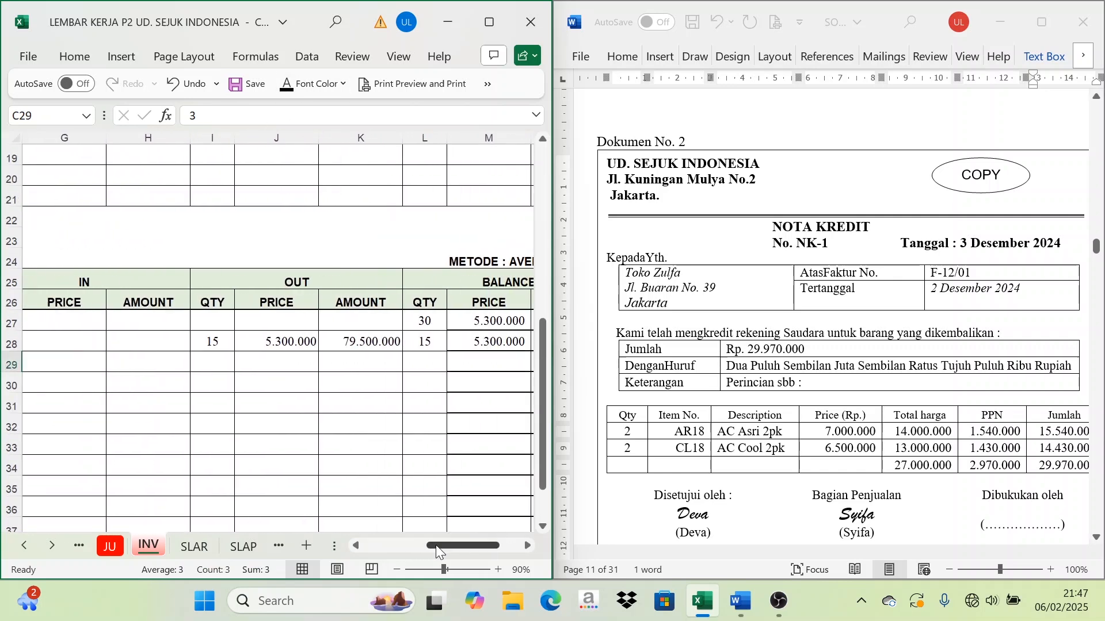
click(196, 366)
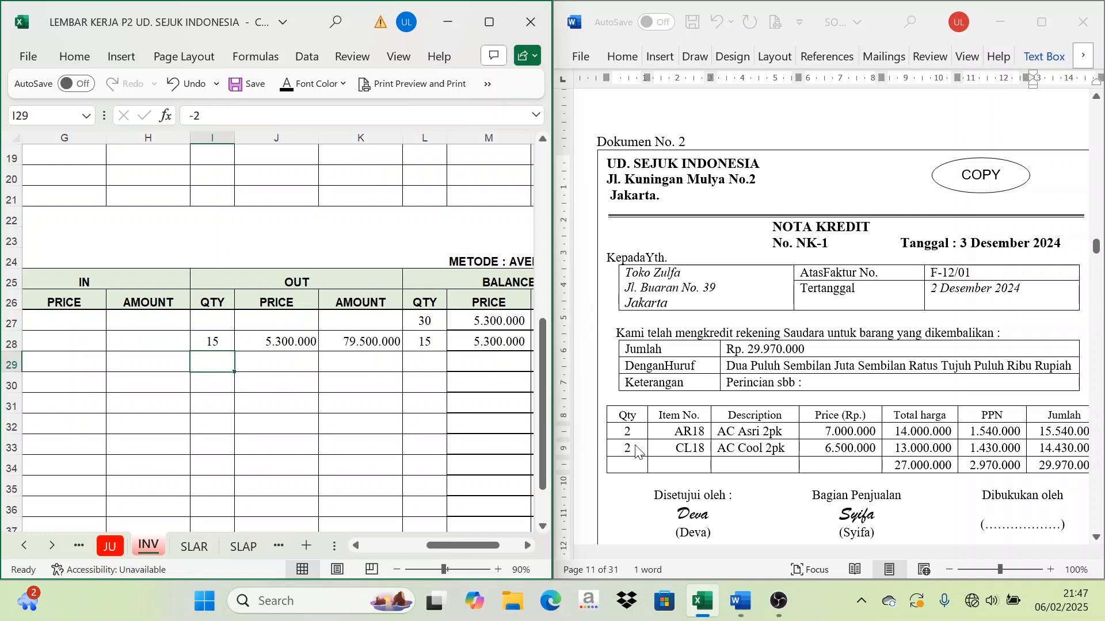
click(287, 87)
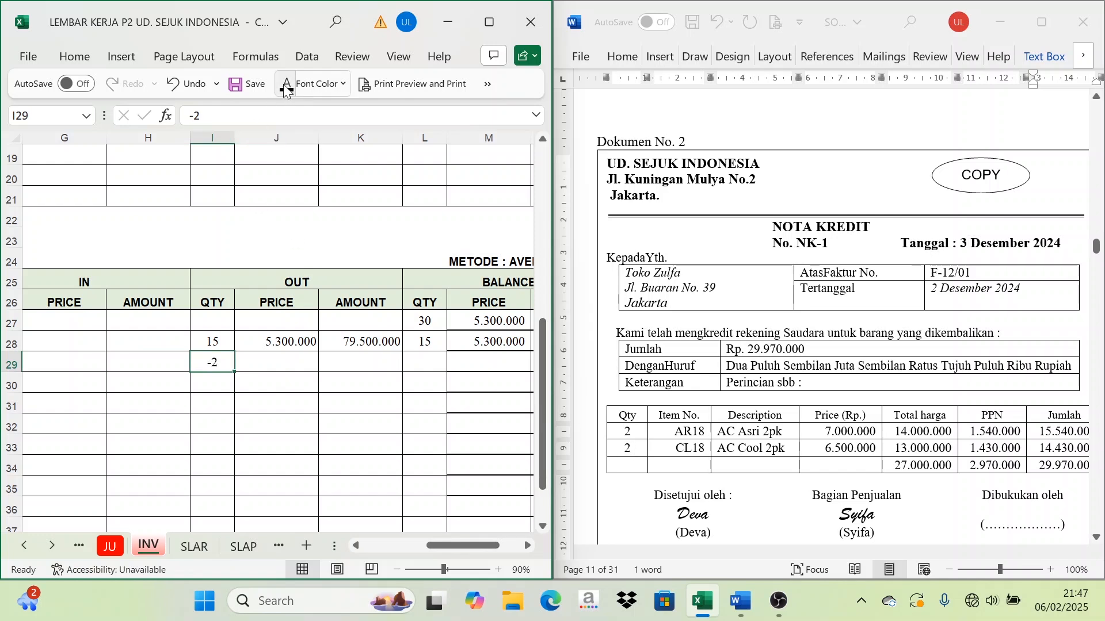
click(270, 375)
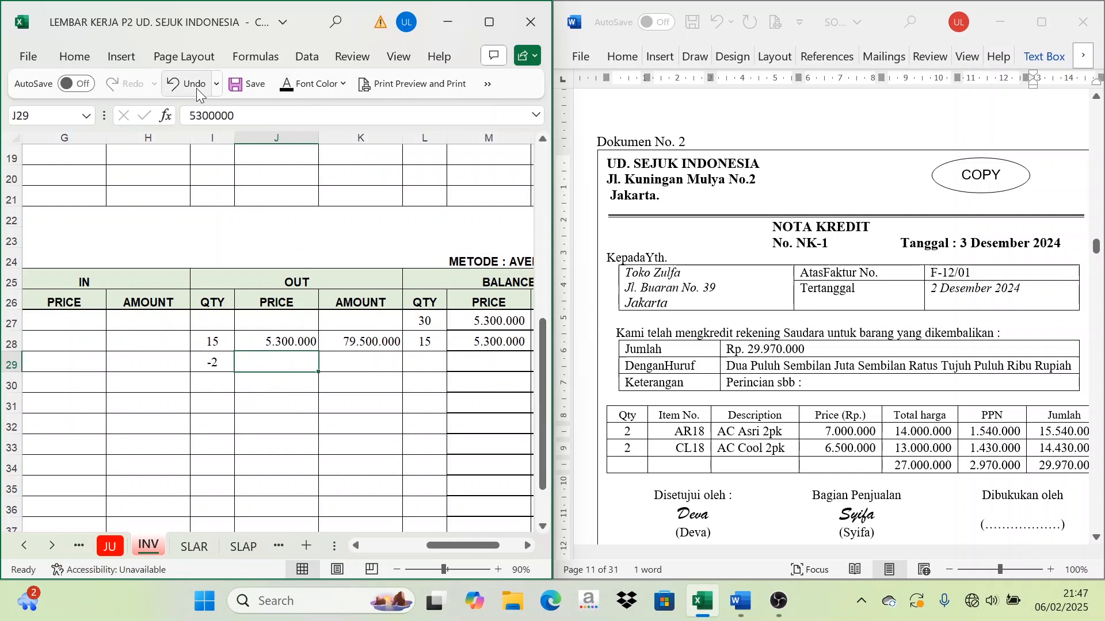
click(287, 85)
click(356, 356)
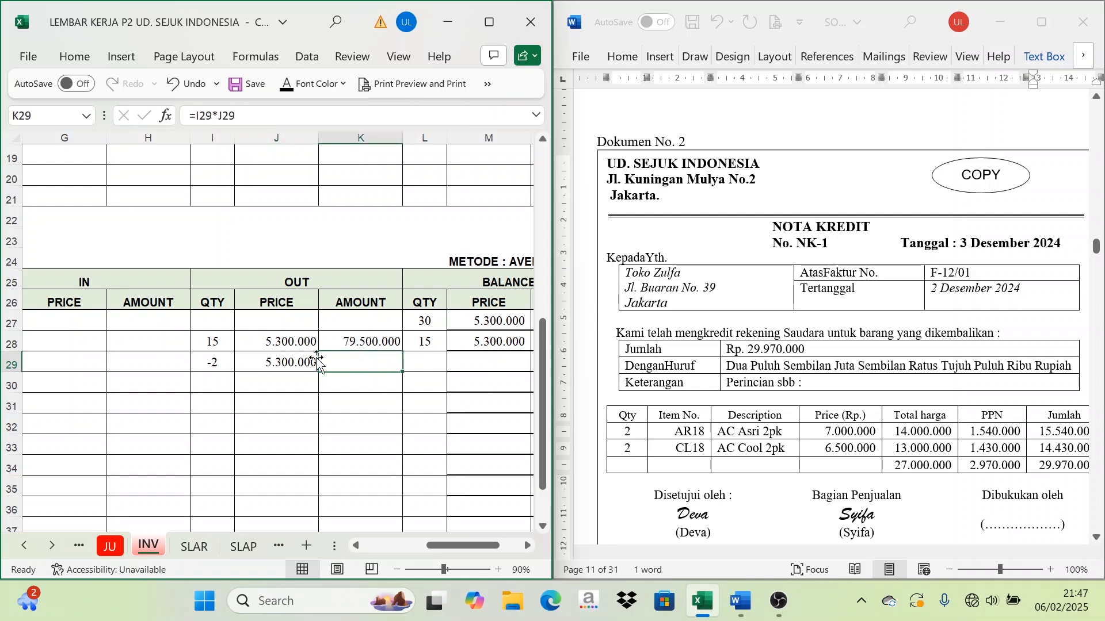
click(219, 359)
click(354, 360)
click(286, 87)
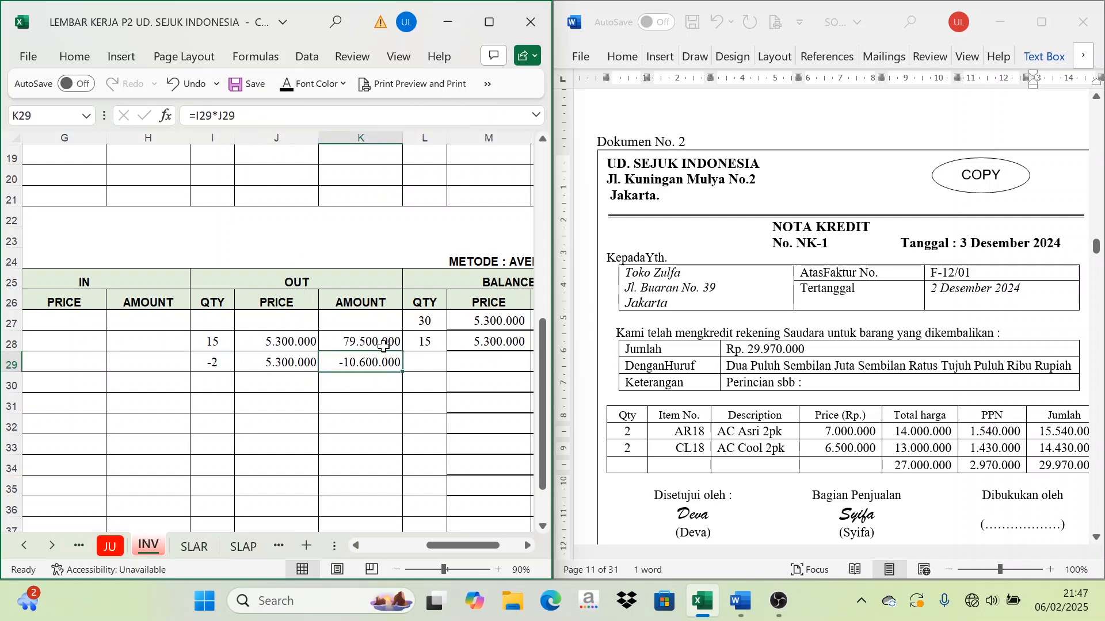
Step: Make the BALANCE quantity, price and amount in L29:N29 of the AC Cool 2pk card visible with the black font colour
click(526, 547)
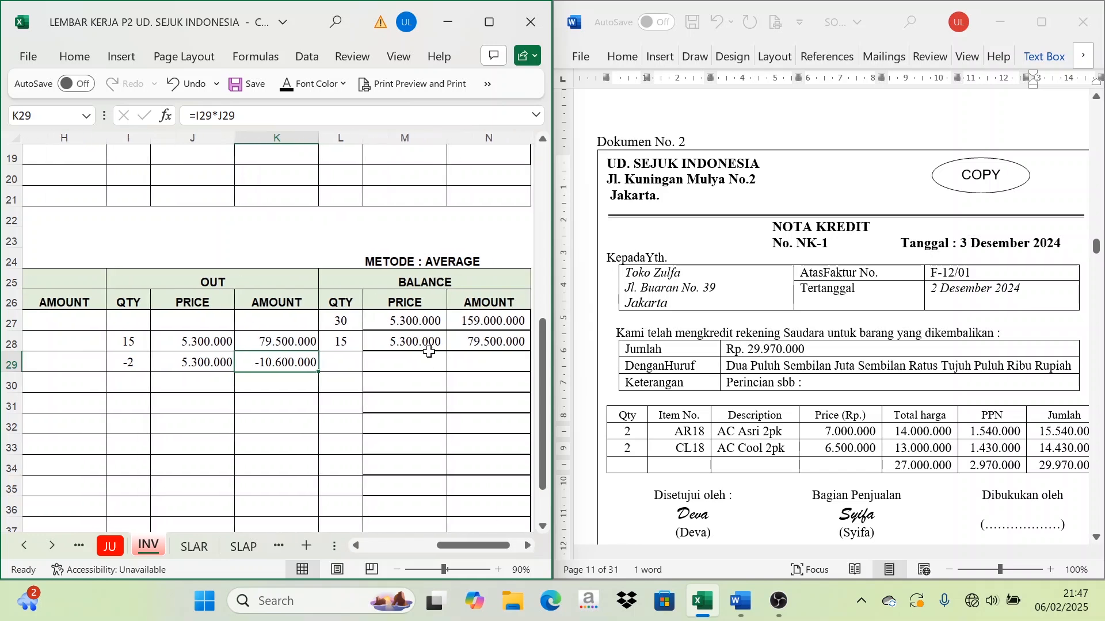
click(422, 279)
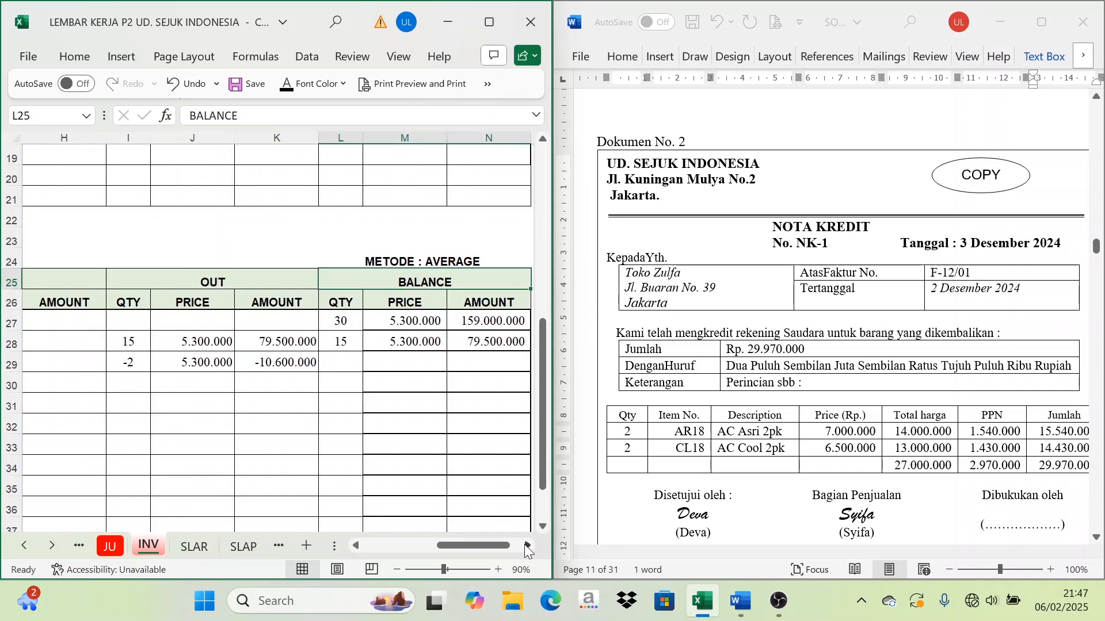
click(525, 547)
click(244, 345)
click(31, 364)
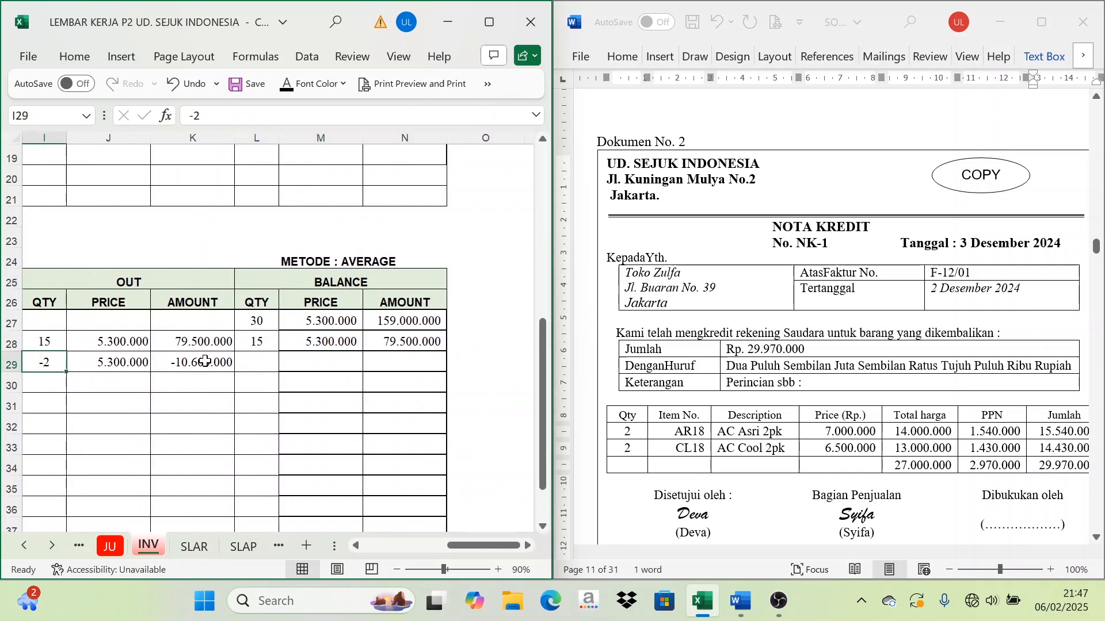
click(264, 360)
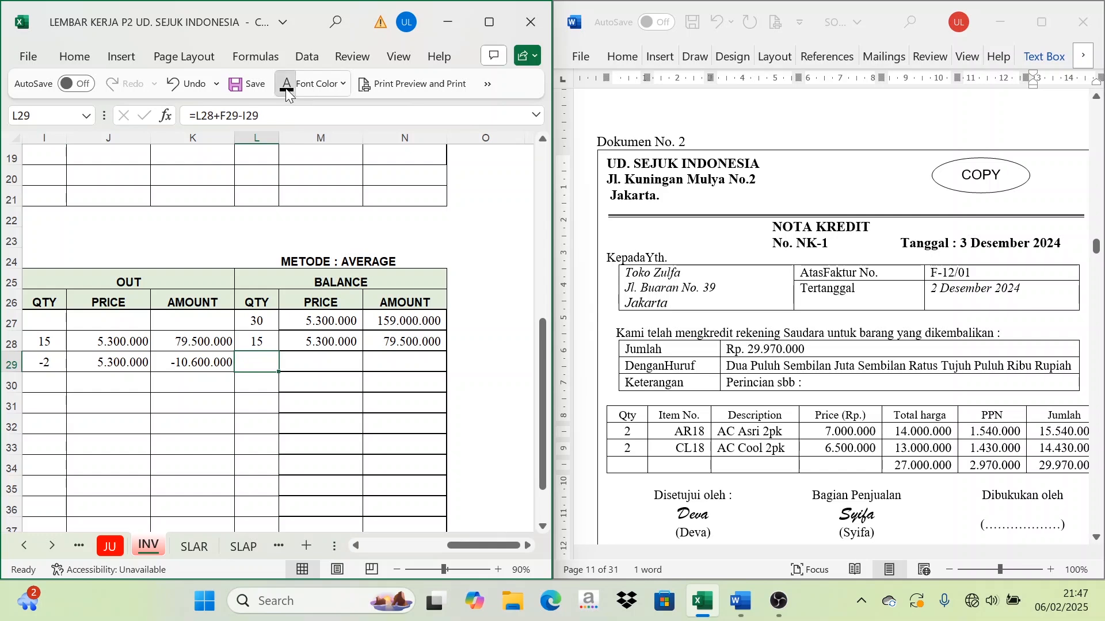
click(313, 368)
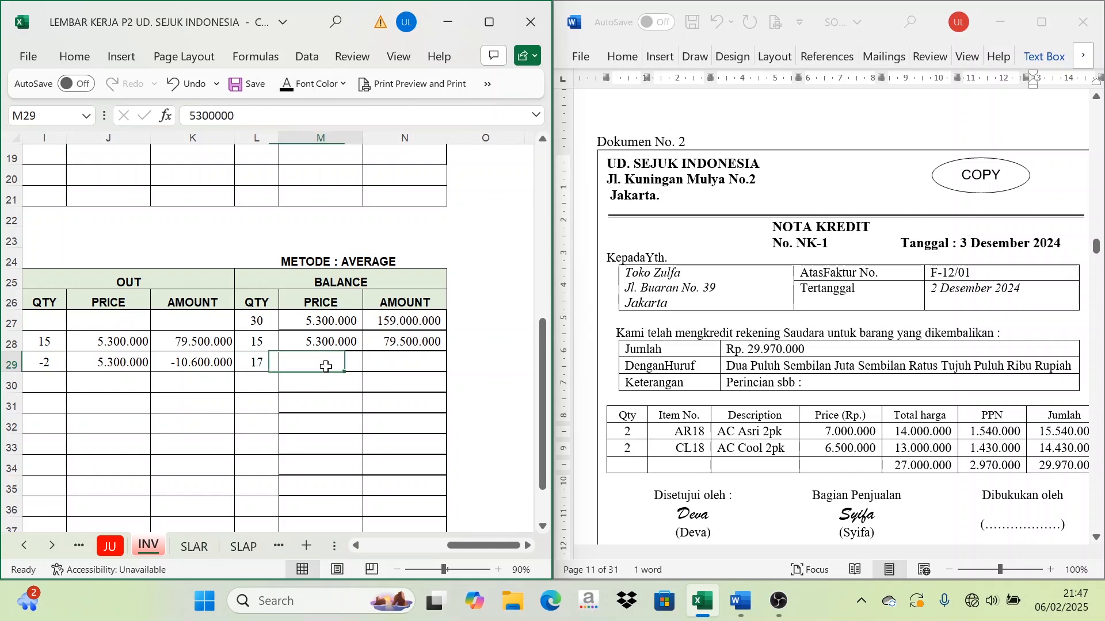
click(288, 84)
click(401, 362)
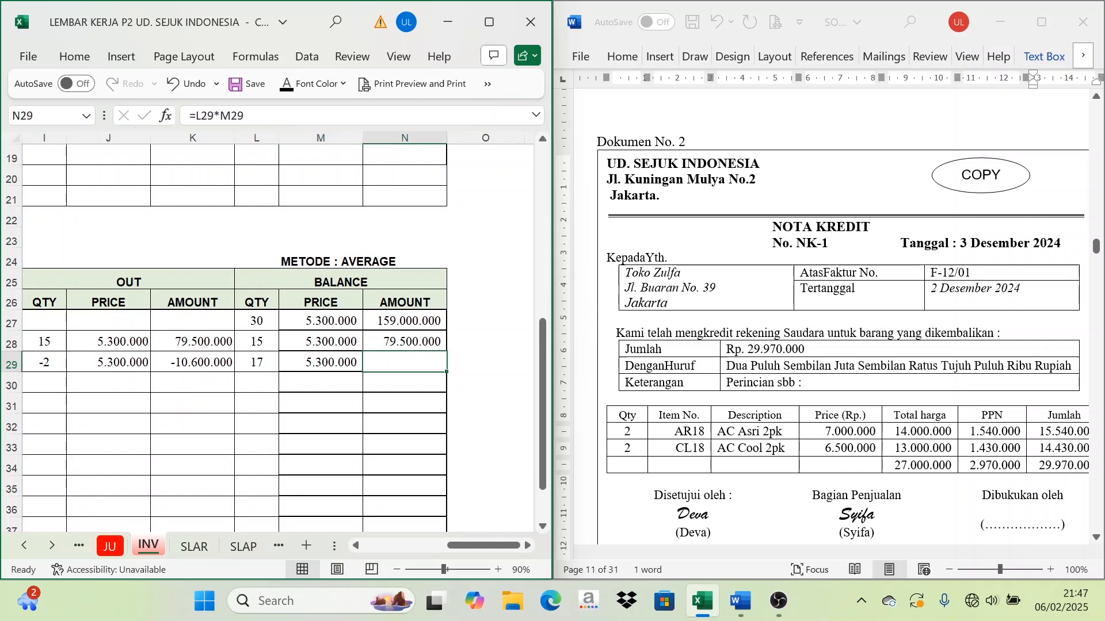
click(286, 84)
Step: Review the returned quantities and OUT amounts in rows 11 and 29 of the two inventory cards
click(357, 546)
click(357, 546)
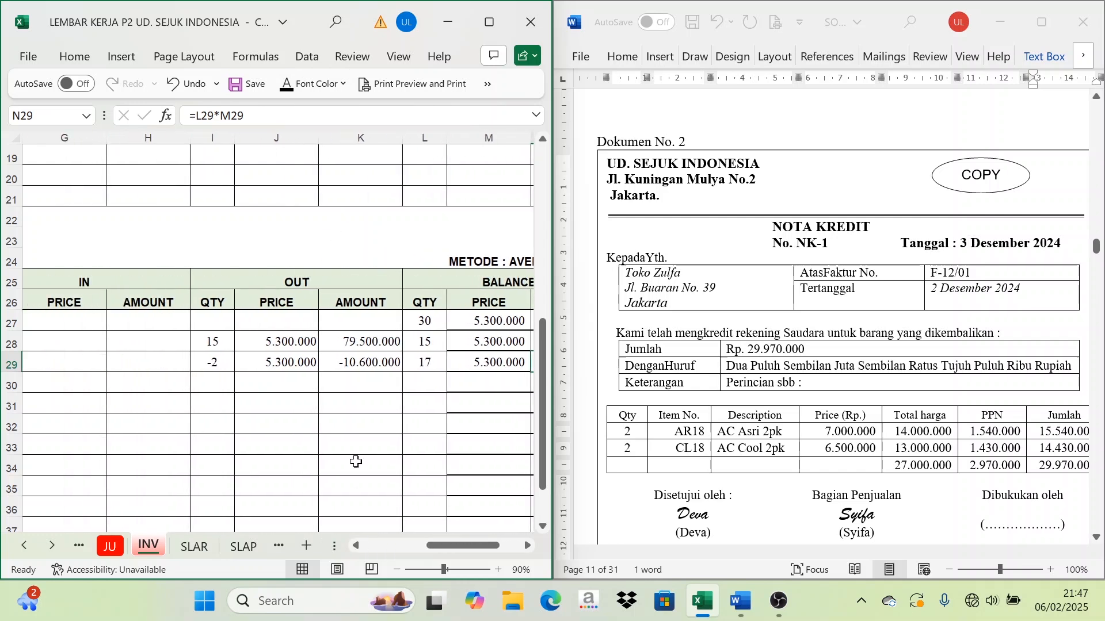
click(348, 361)
click(214, 357)
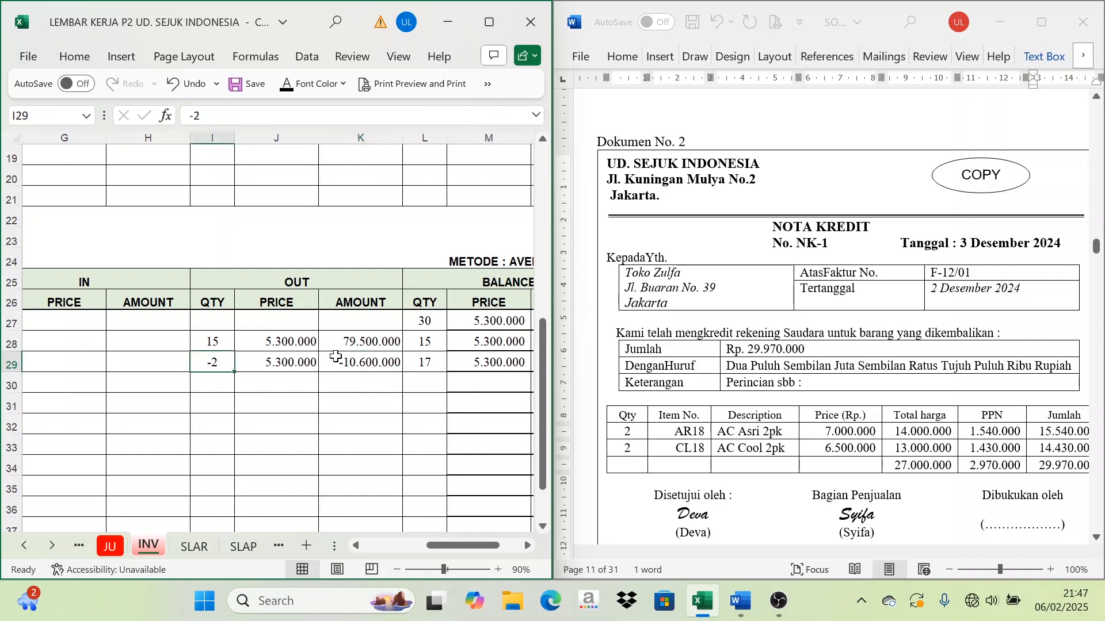
click(354, 361)
click(210, 358)
click(354, 360)
click(229, 360)
scroll(375, 369, up, 5)
click(223, 302)
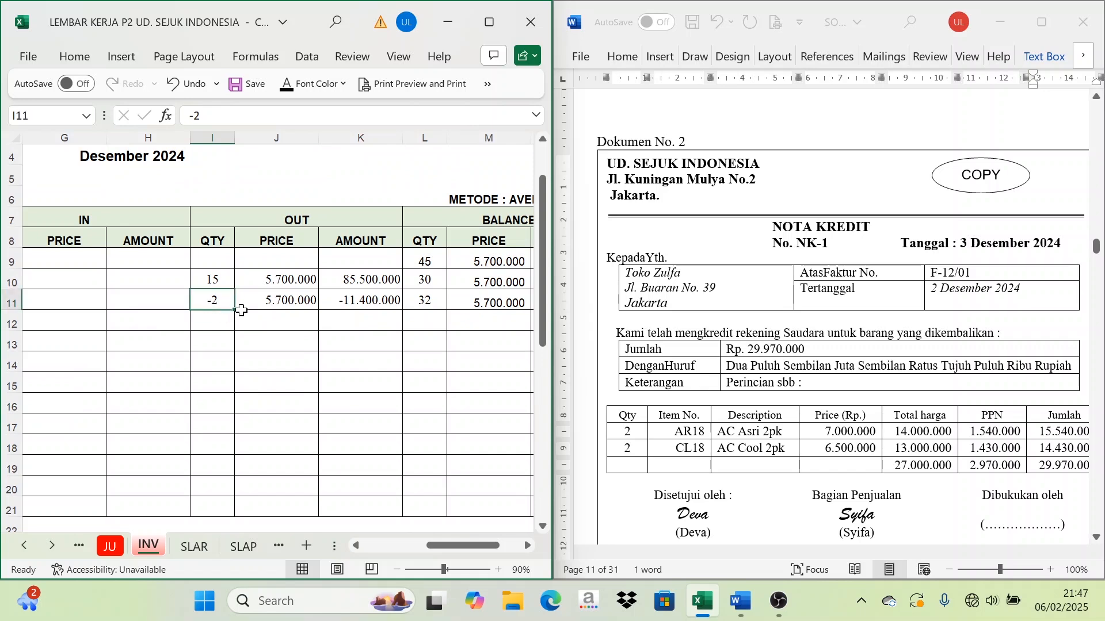
click(323, 309)
scroll(313, 401, down, 4)
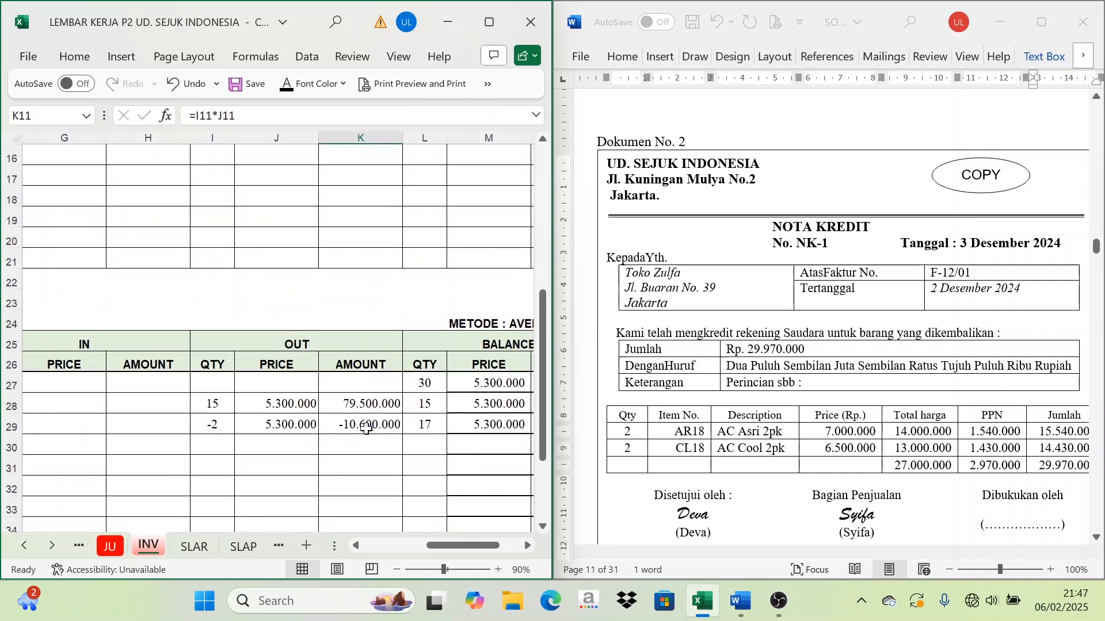
click(370, 428)
scroll(370, 428, up, 4)
click(370, 367)
scroll(362, 368, down, 4)
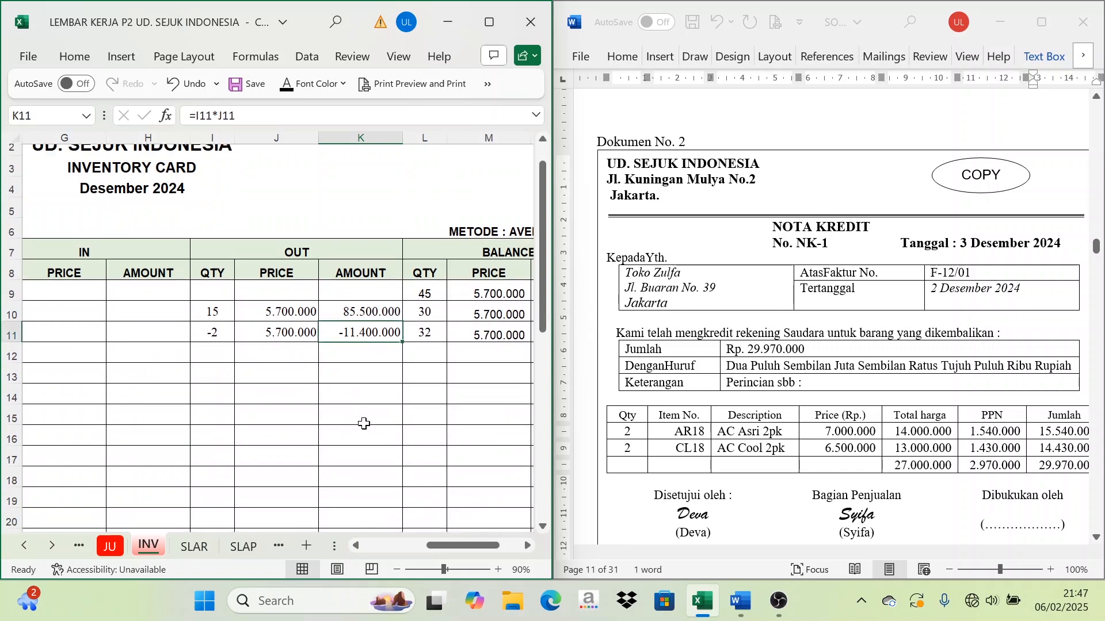
click(362, 424)
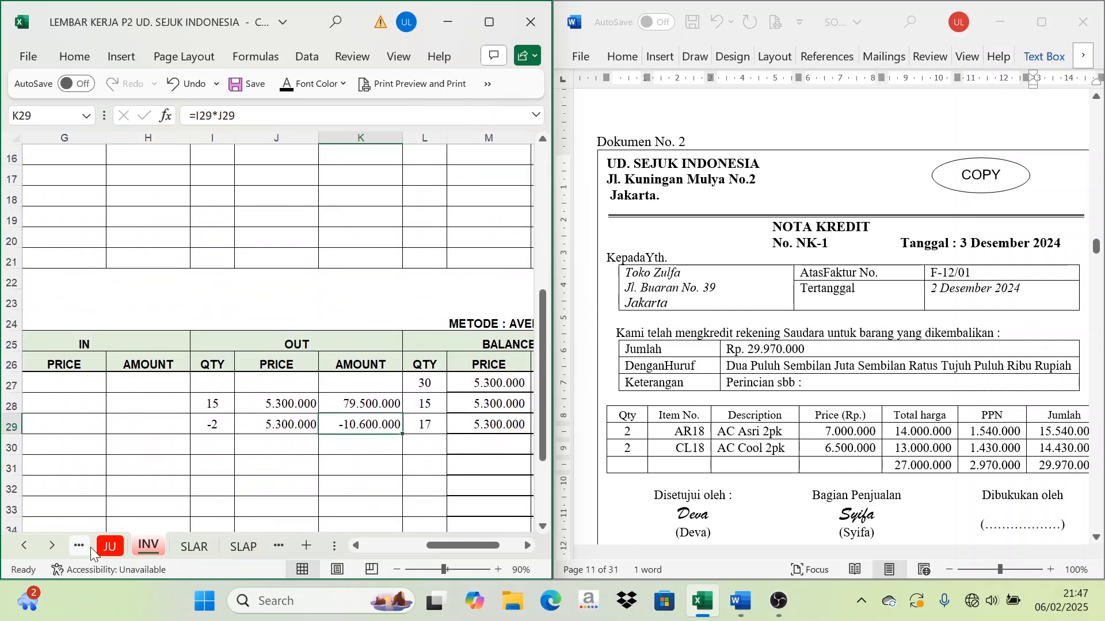
Step: In the JU sheet, apply the black font colour to the Merchandisk Inventory and Cost of Good Sold descriptions and their reference numbers in rows 11–12
click(111, 553)
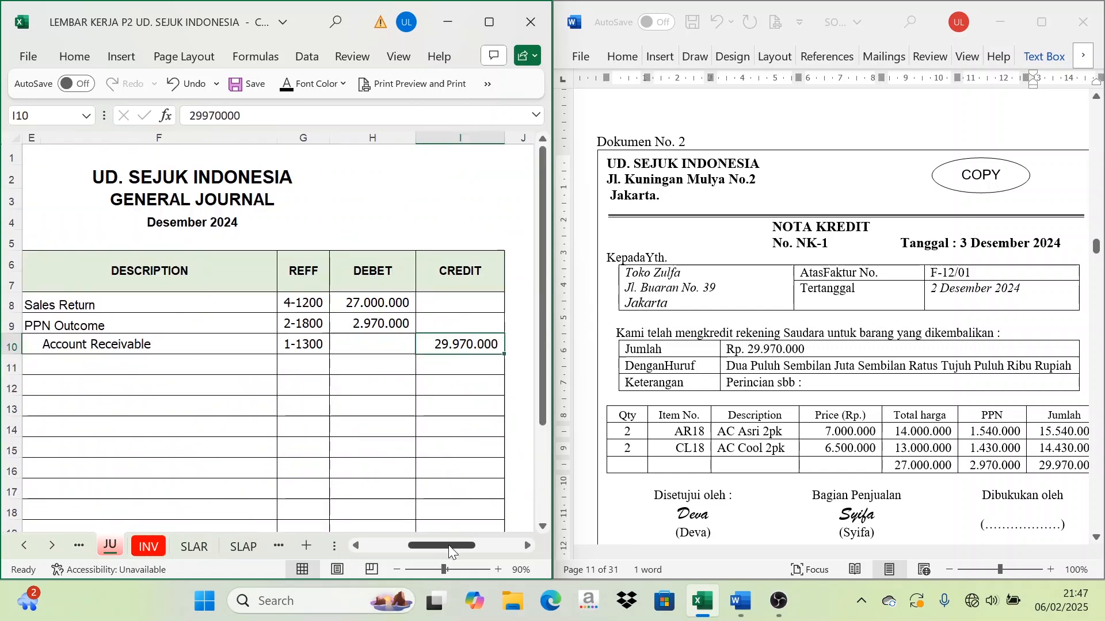
drag(448, 544, 404, 544)
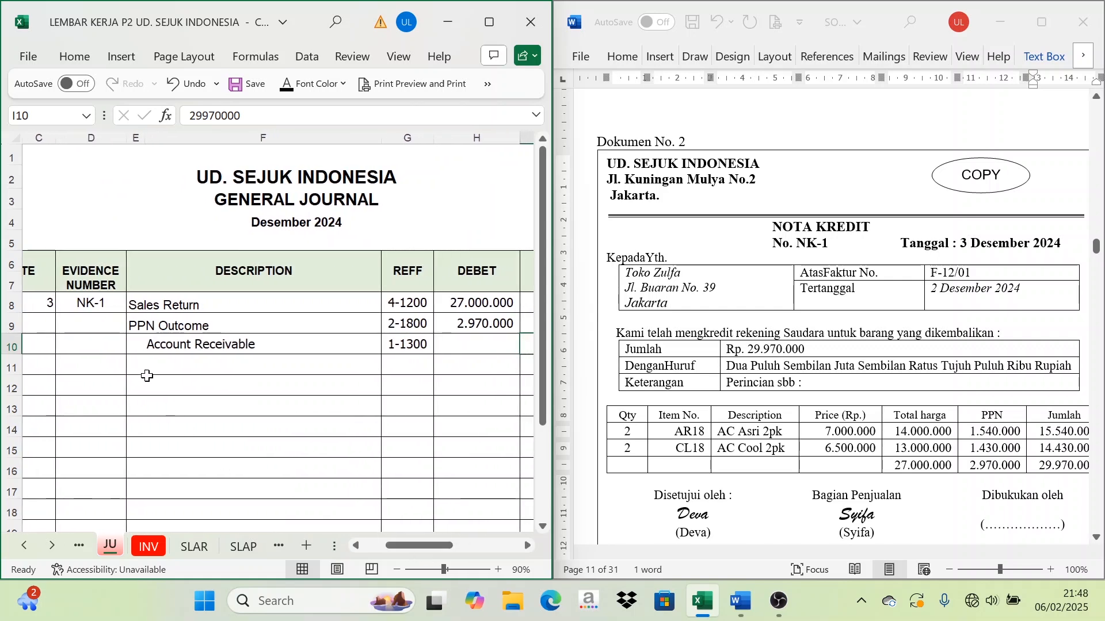
drag(145, 368, 166, 380)
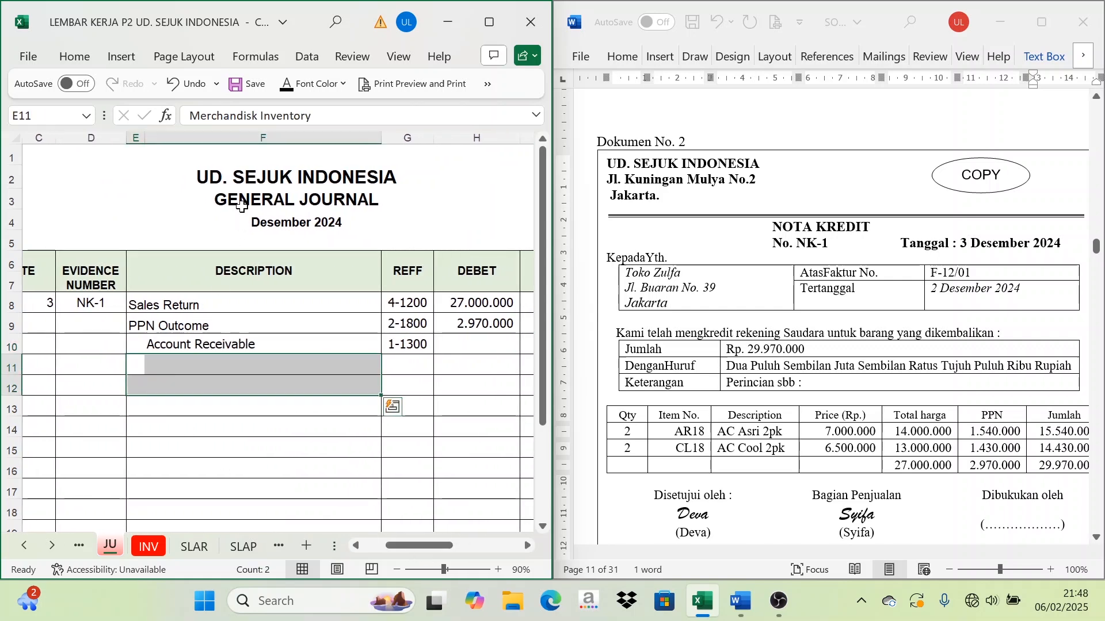
click(286, 88)
click(148, 358)
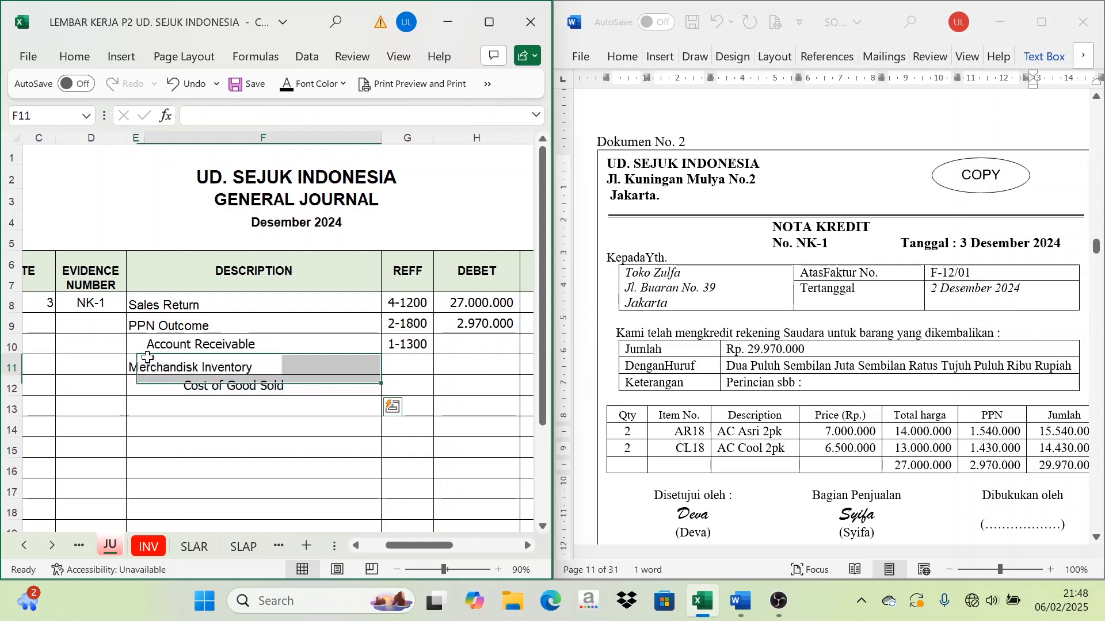
click(216, 385)
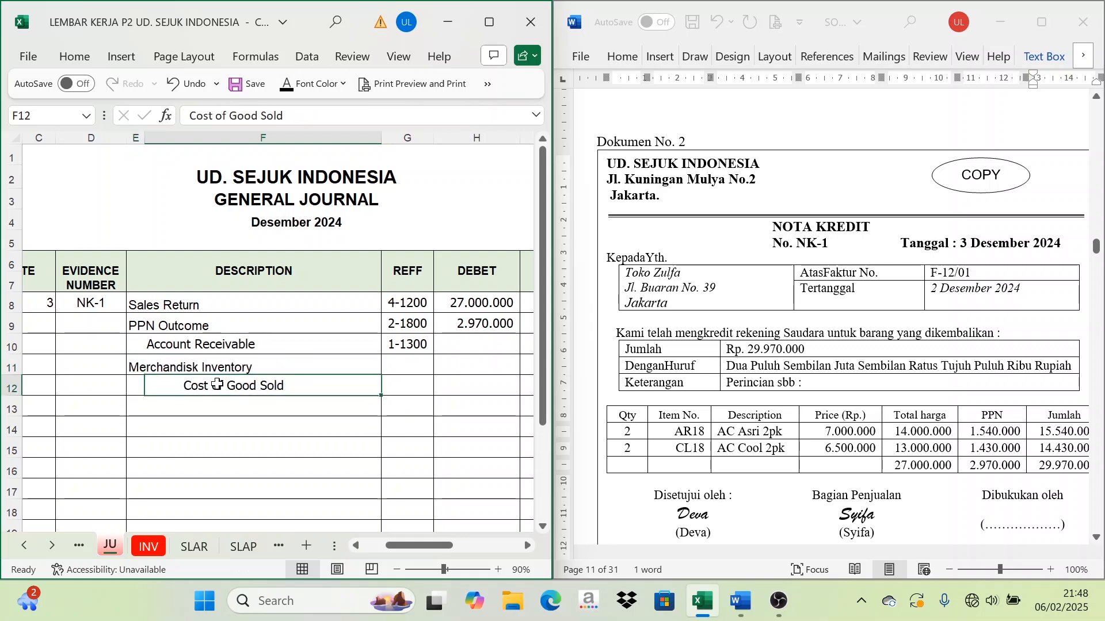
drag(391, 367, 406, 385)
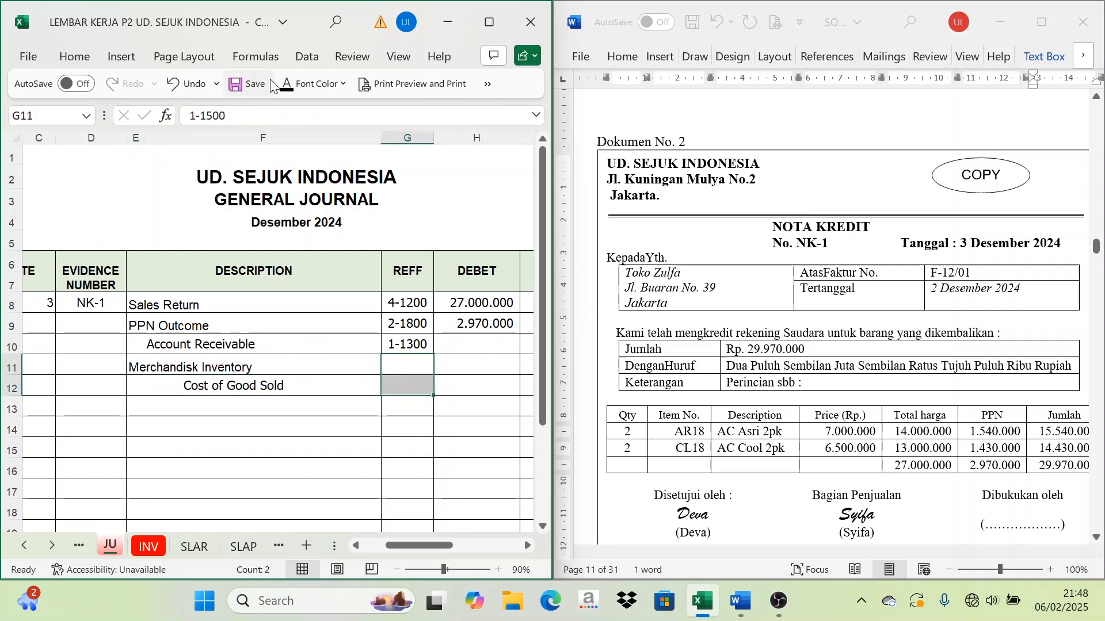
click(288, 86)
Step: Check the returned goods' OUT amounts on both INV sheet cards as the source for the general journal's missing debit and credit amounts
drag(429, 543, 474, 553)
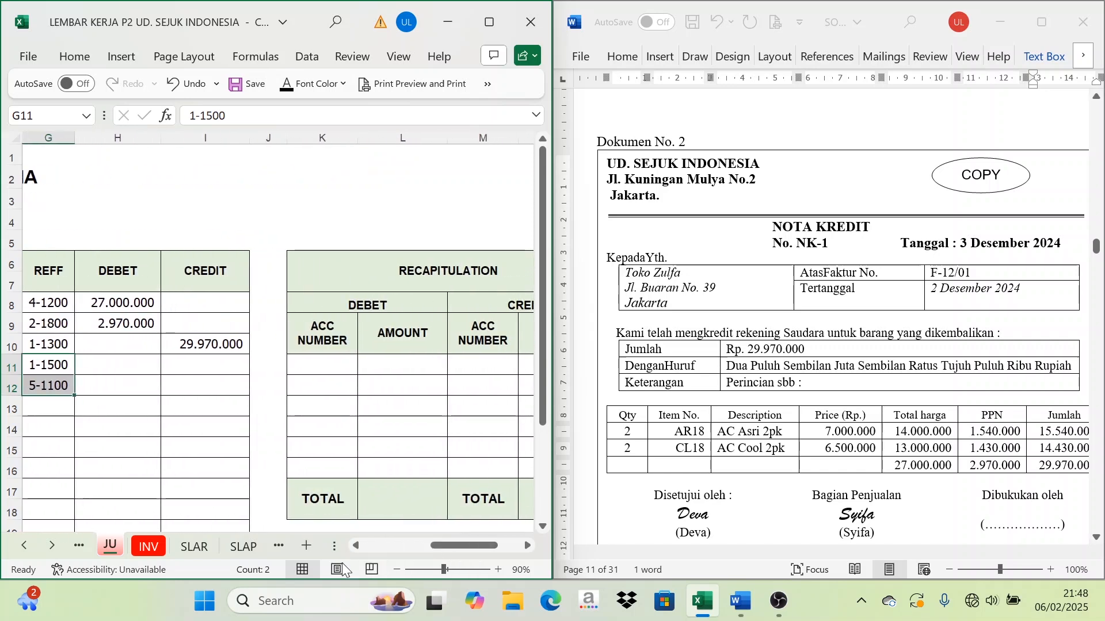
click(150, 546)
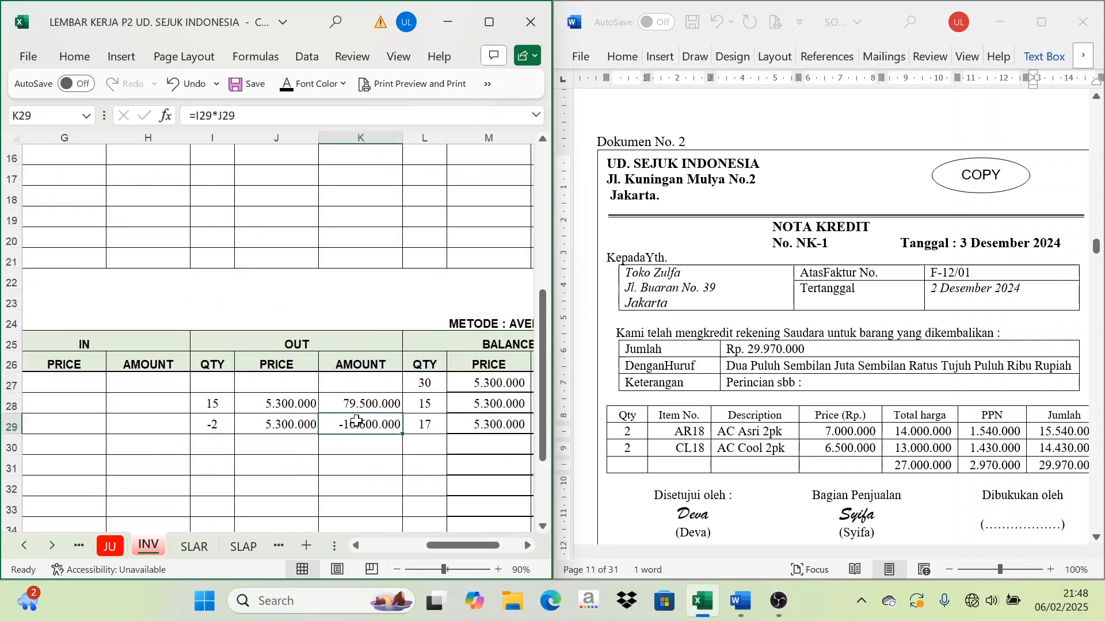
scroll(349, 424, up, 5)
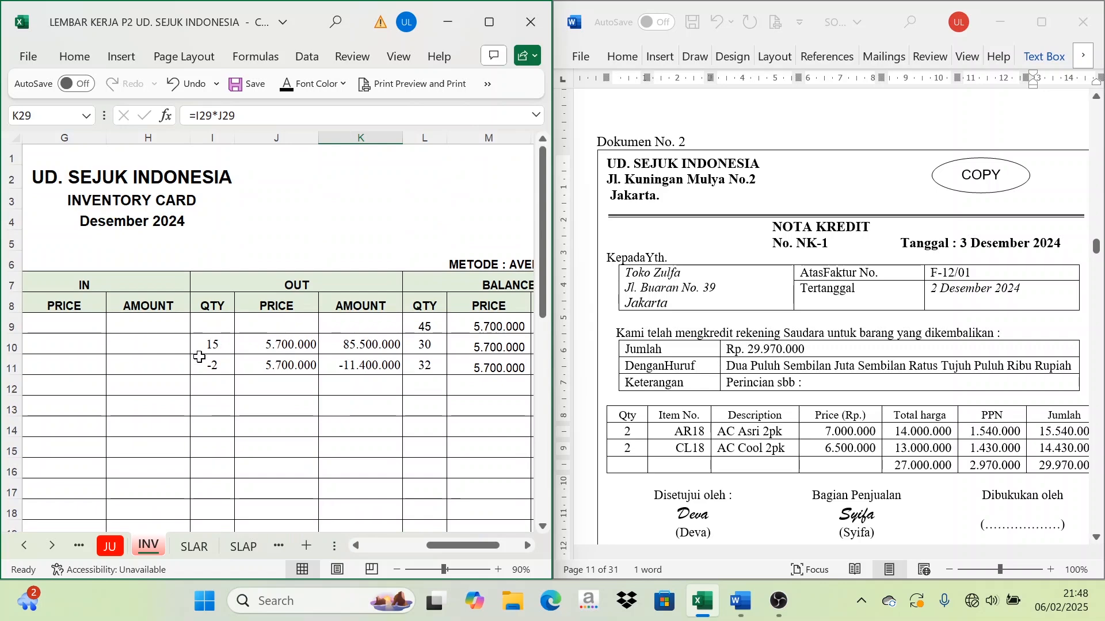
click(207, 365)
click(383, 365)
scroll(374, 379, down, 5)
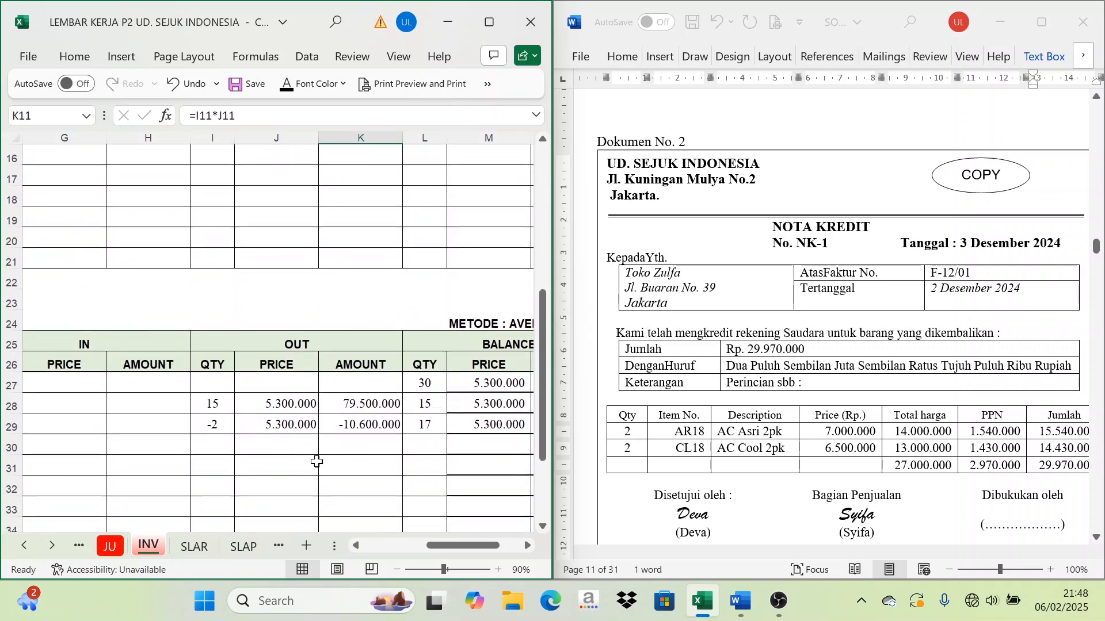
click(361, 431)
scroll(369, 403, up, 4)
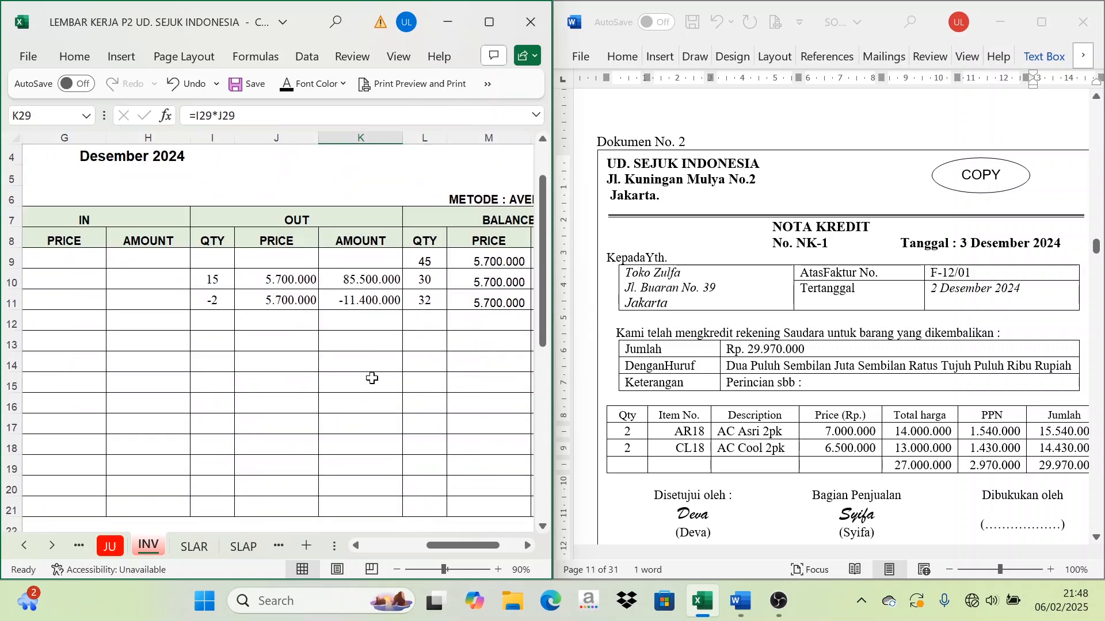
click(382, 305)
click(118, 547)
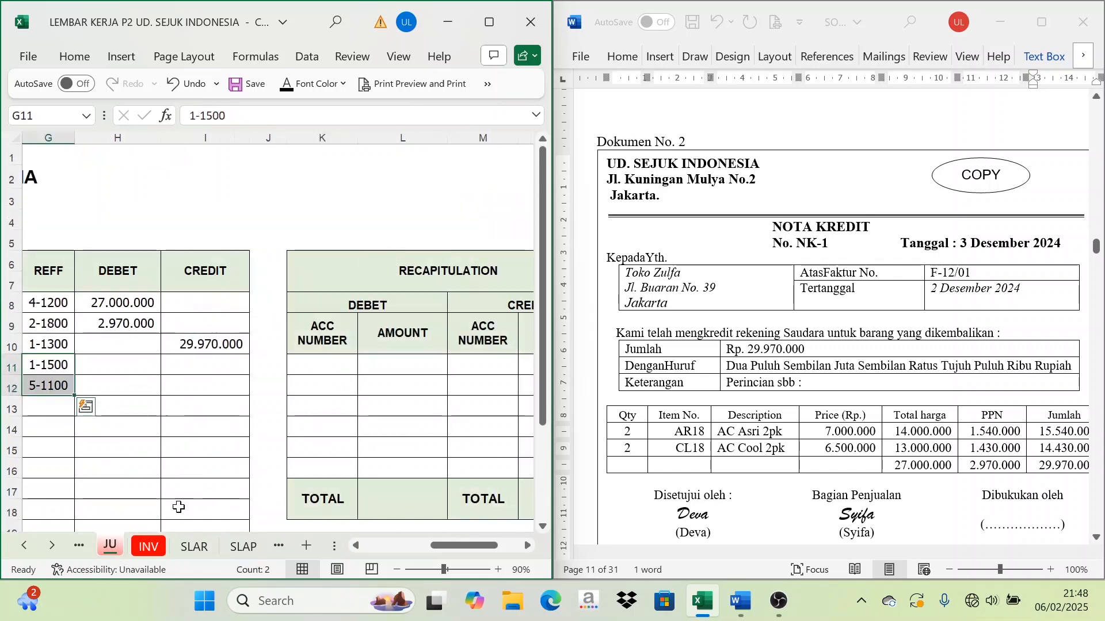
Step: In the JU sheet, apply the black font colour to the 22.000.000 debit and credit amounts in H11:I12
drag(467, 545, 452, 552)
click(358, 365)
key(ctrl+v)
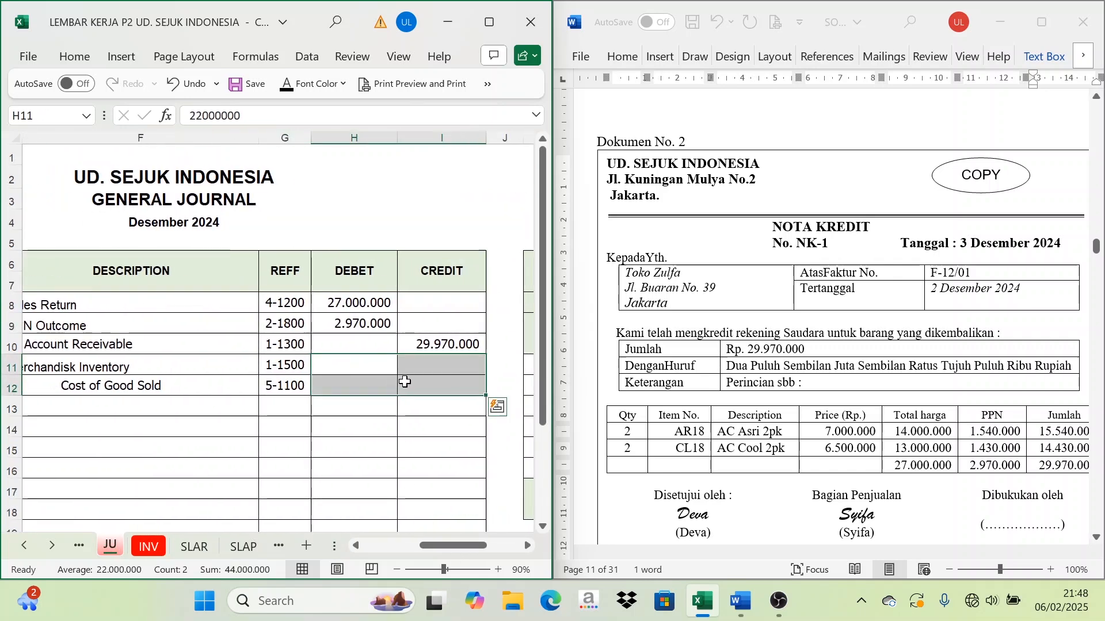
click(334, 447)
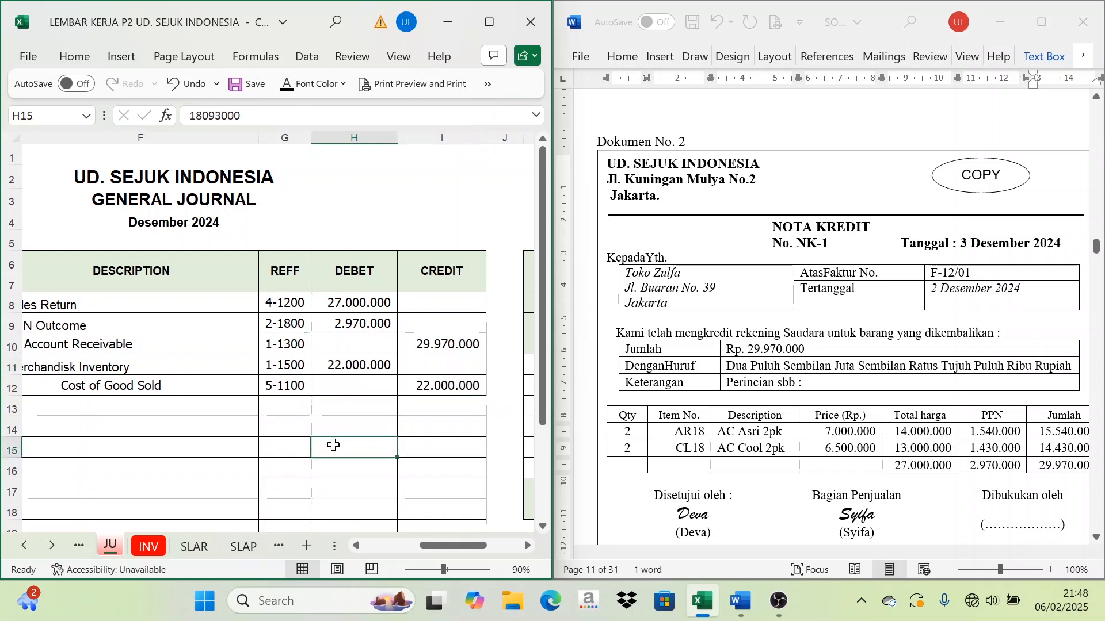
Step: Make the "(Toko Zulfa)" note in E13 below the sales return entry visible with the black font colour
click(353, 544)
click(352, 542)
click(119, 412)
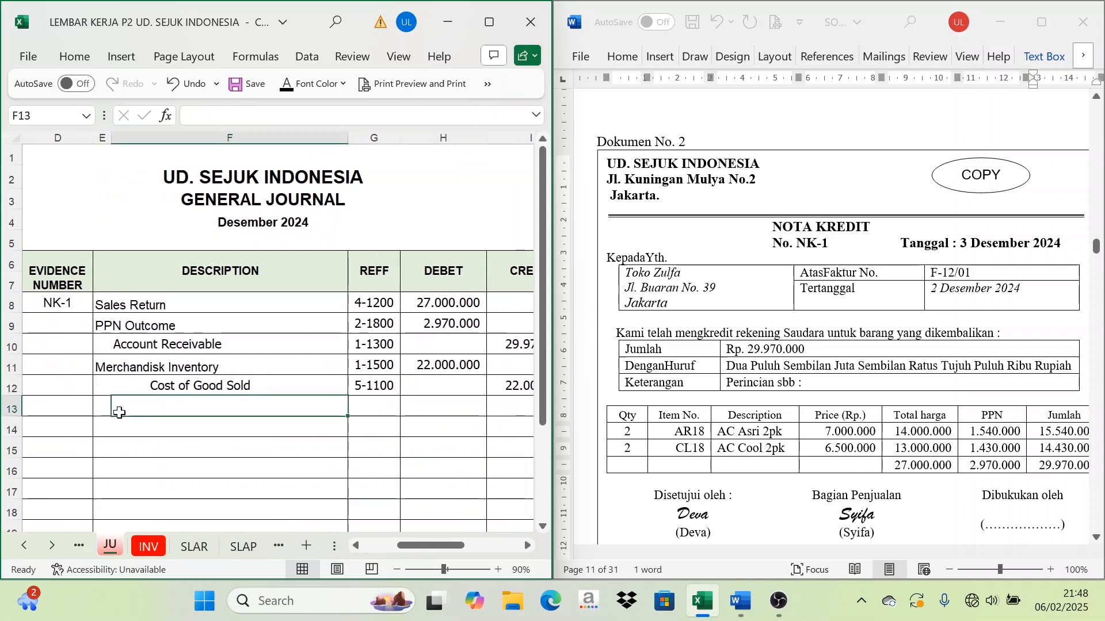
click(104, 410)
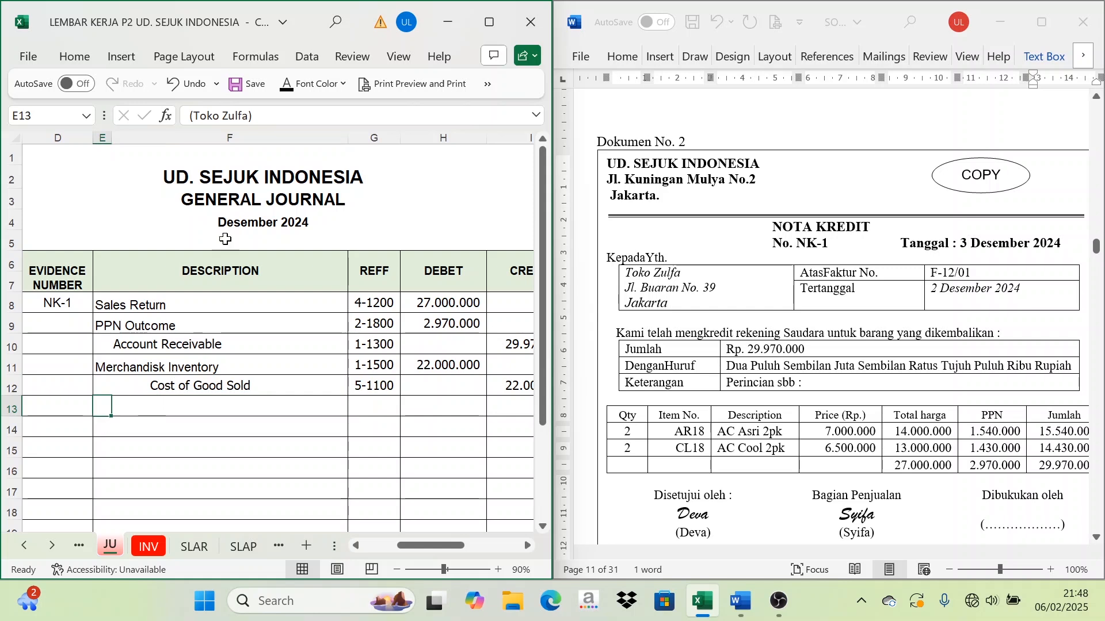
click(290, 90)
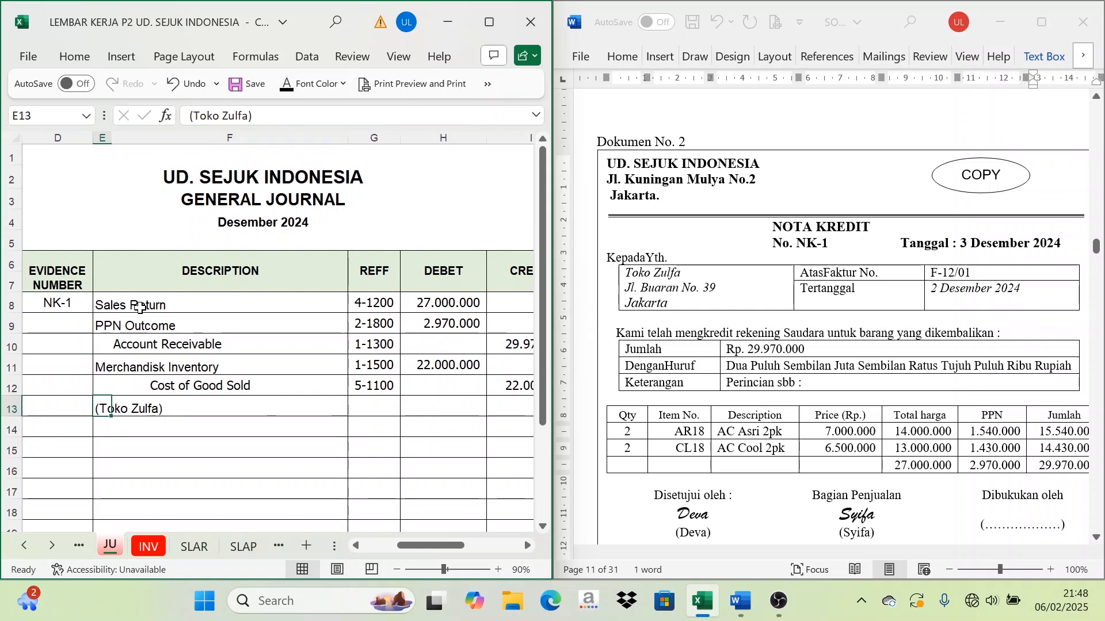
drag(140, 308, 154, 378)
click(133, 413)
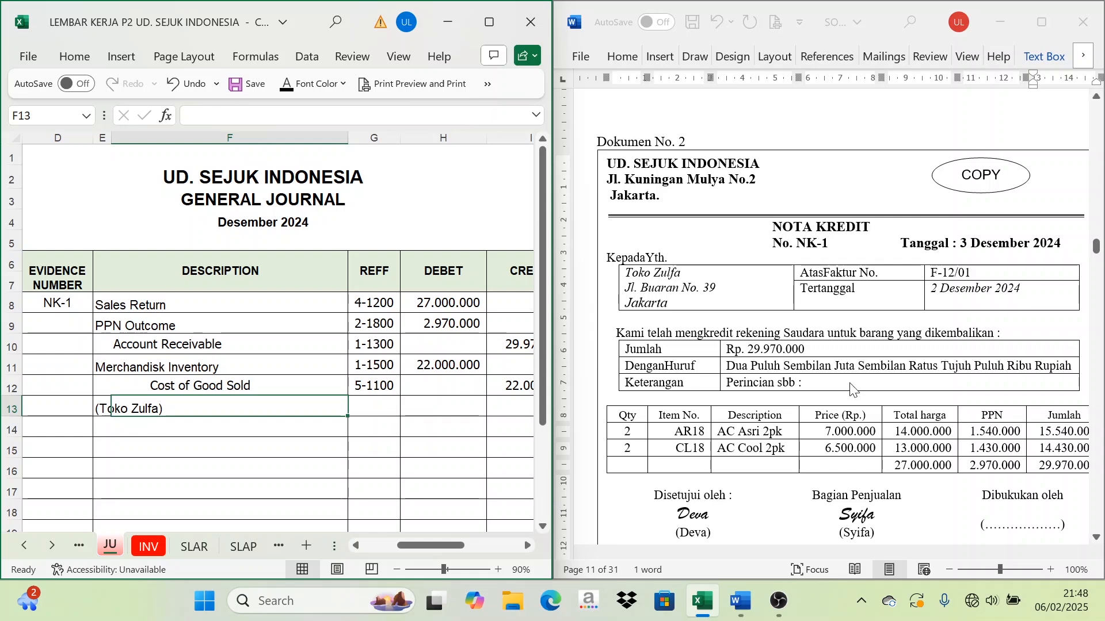
Step: From Dokumen No. 3, reveal day 5, evidence number V12-1 and description "Pembayaran Rekening LTA Nov 2024" in row 8 of the PC sheet in black
scroll(897, 360, down, 5)
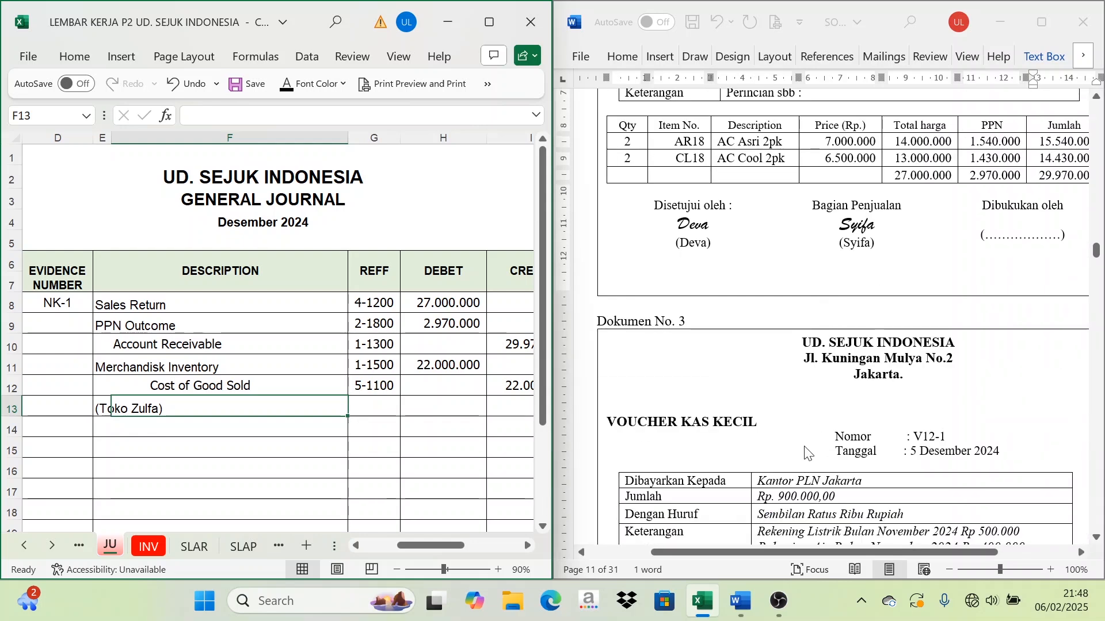
scroll(808, 454, down, 2)
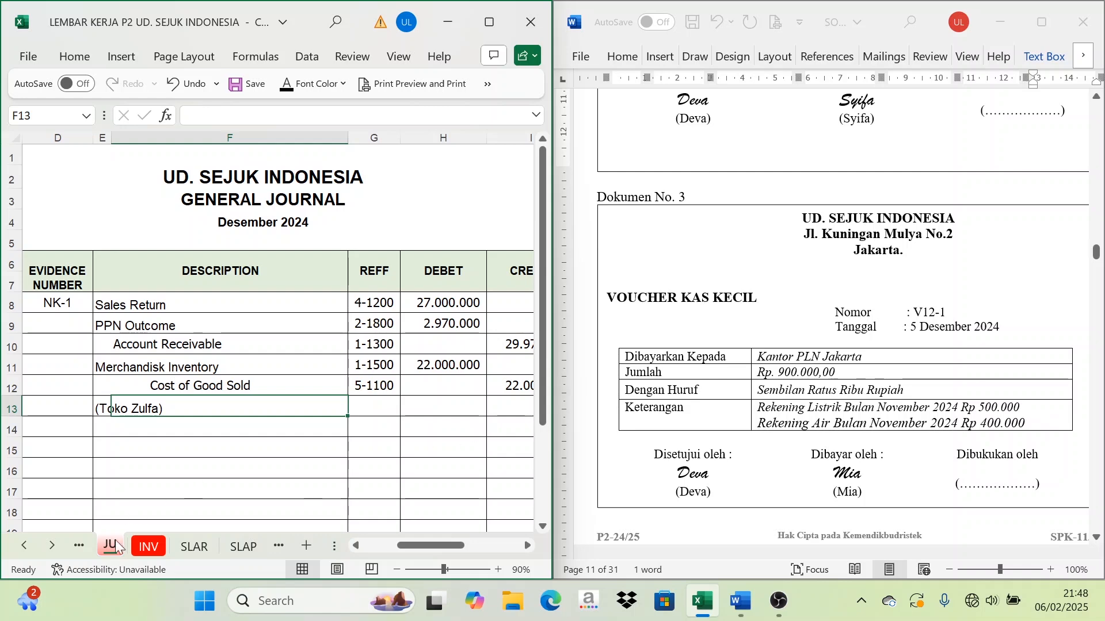
click(24, 545)
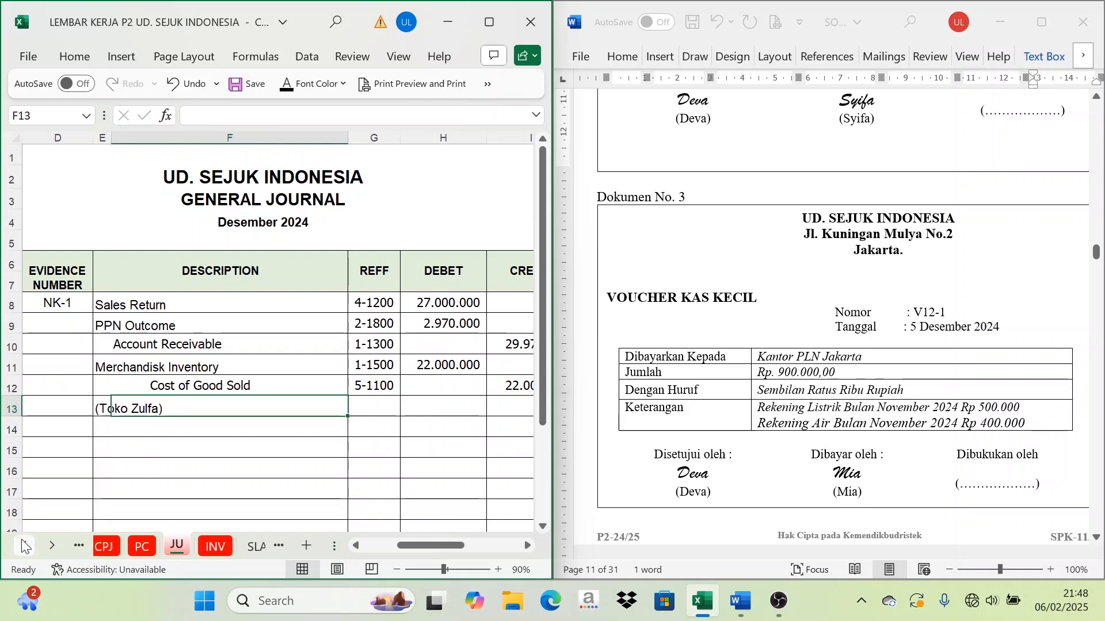
click(146, 550)
drag(402, 545, 371, 544)
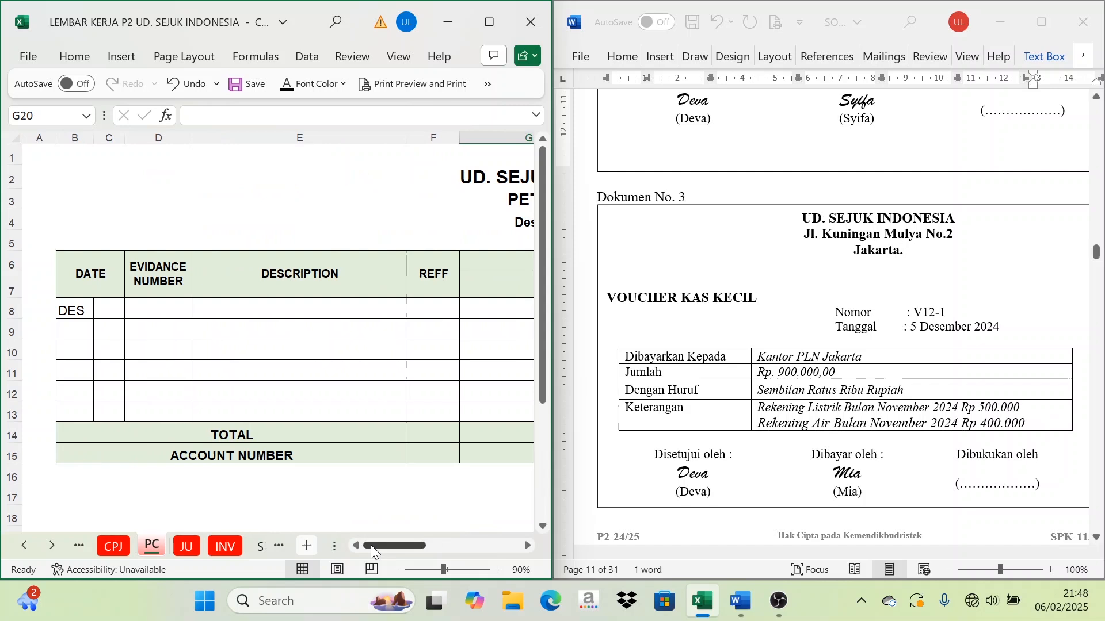
click(98, 318)
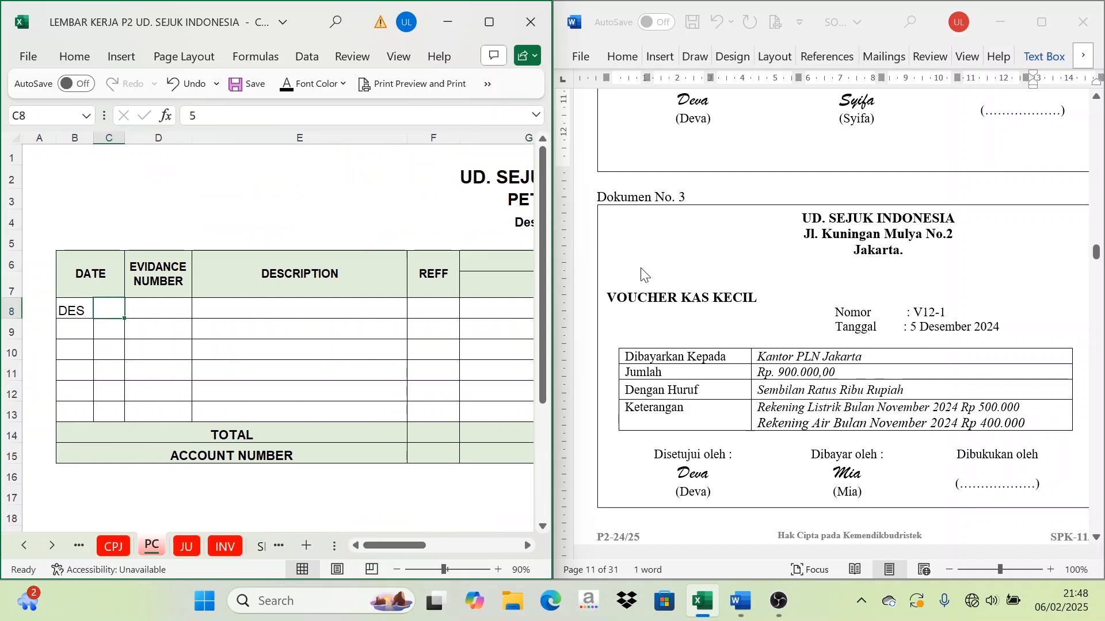
click(157, 313)
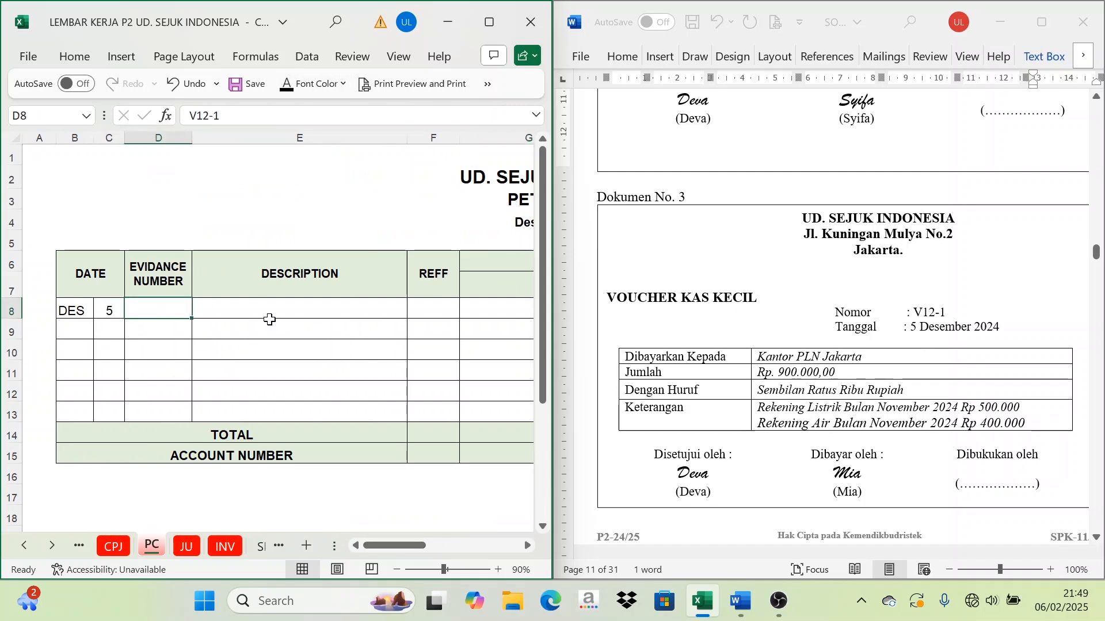
click(287, 84)
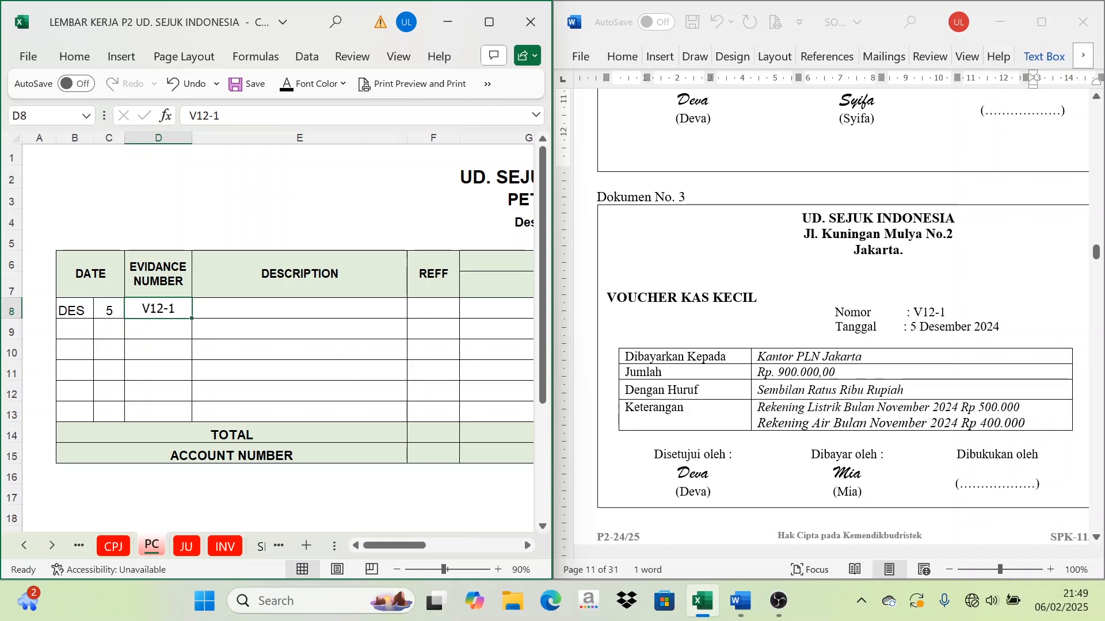
click(217, 313)
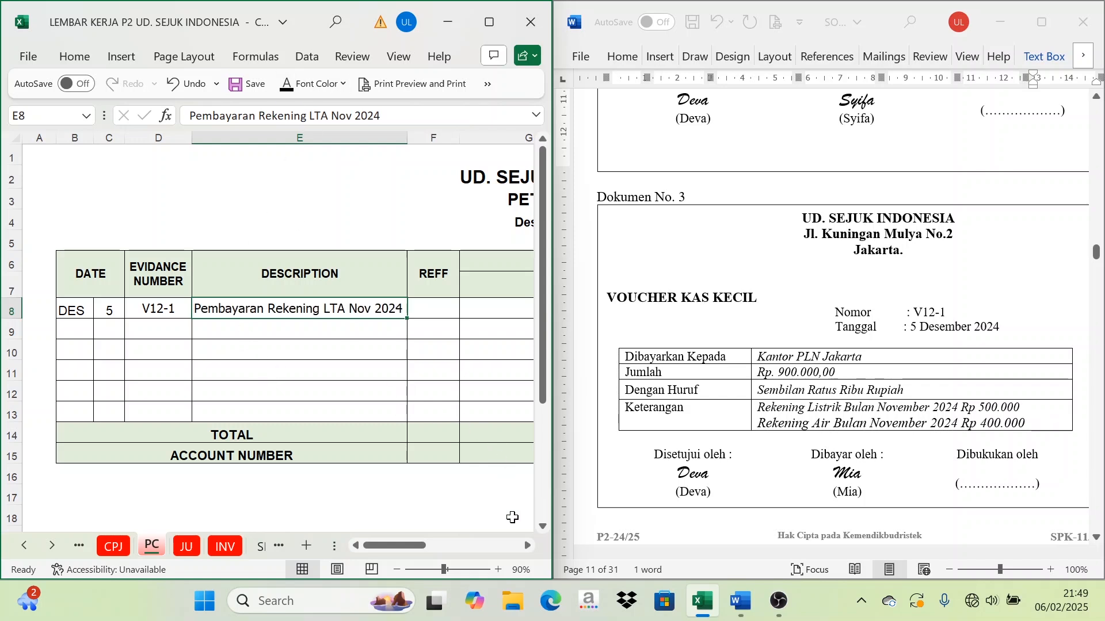
Step: Apply the black font colour to the debit entry in I8:K8: Expense Payable, account number 2-1200, total 900.000
click(527, 545)
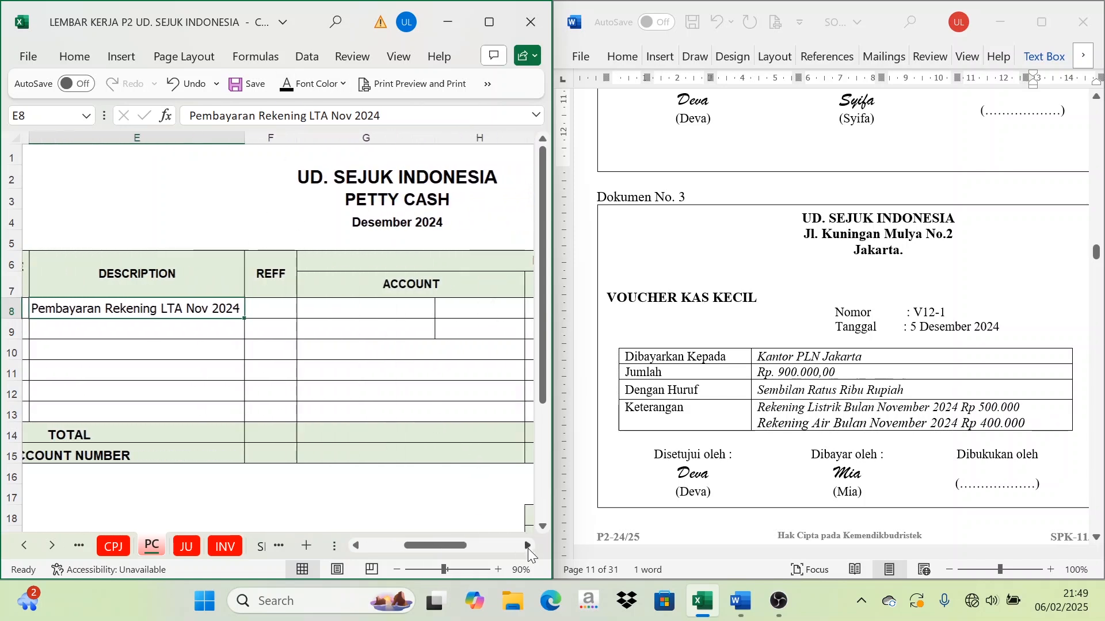
click(523, 544)
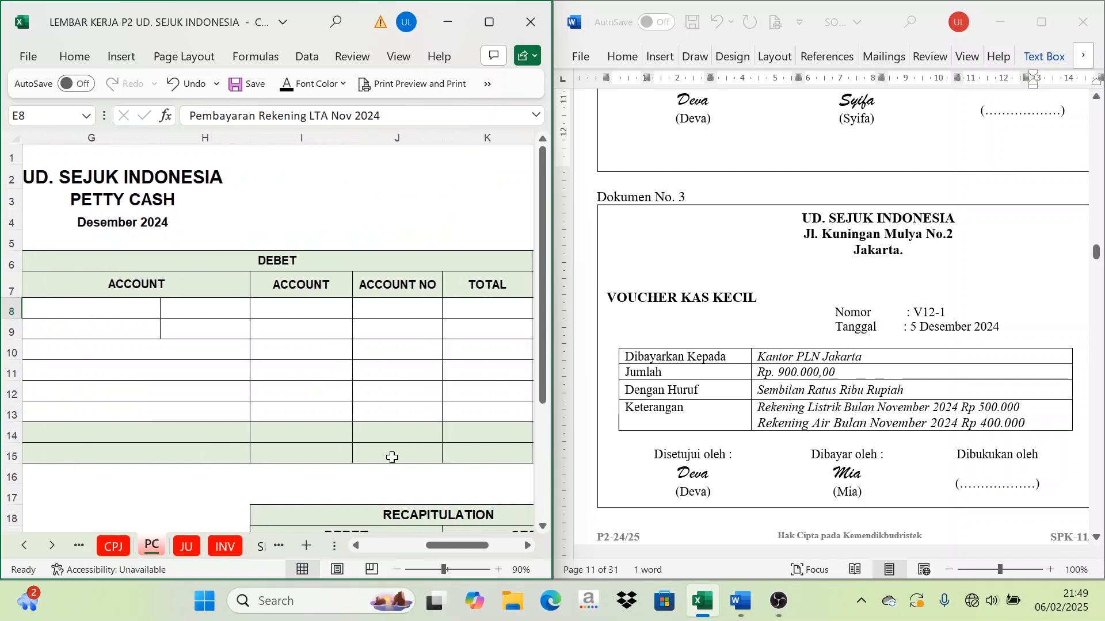
click(313, 307)
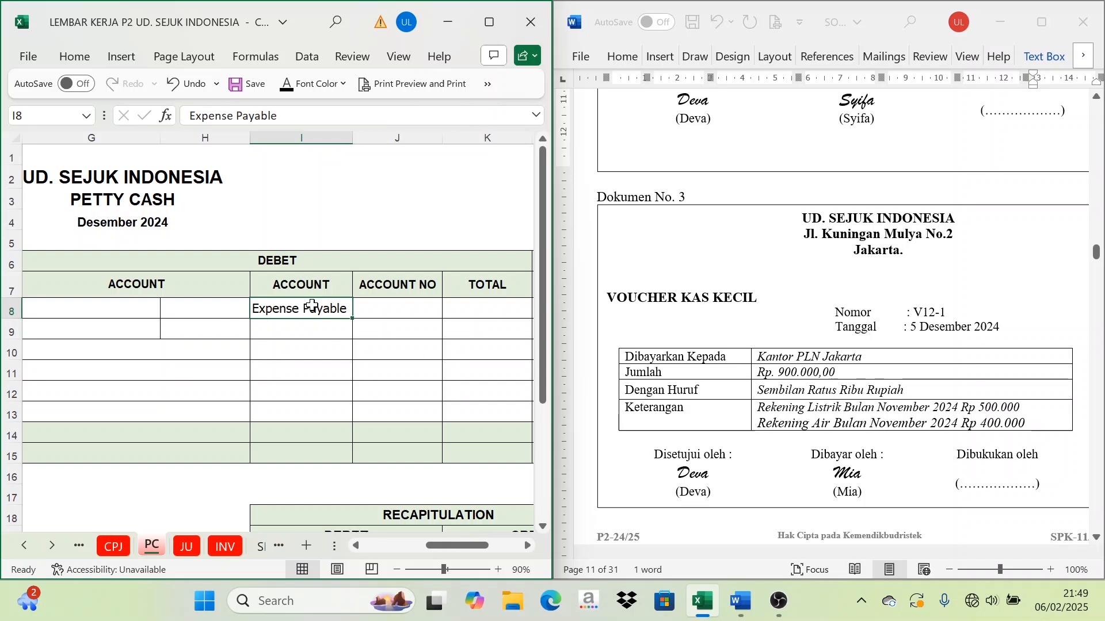
click(384, 310)
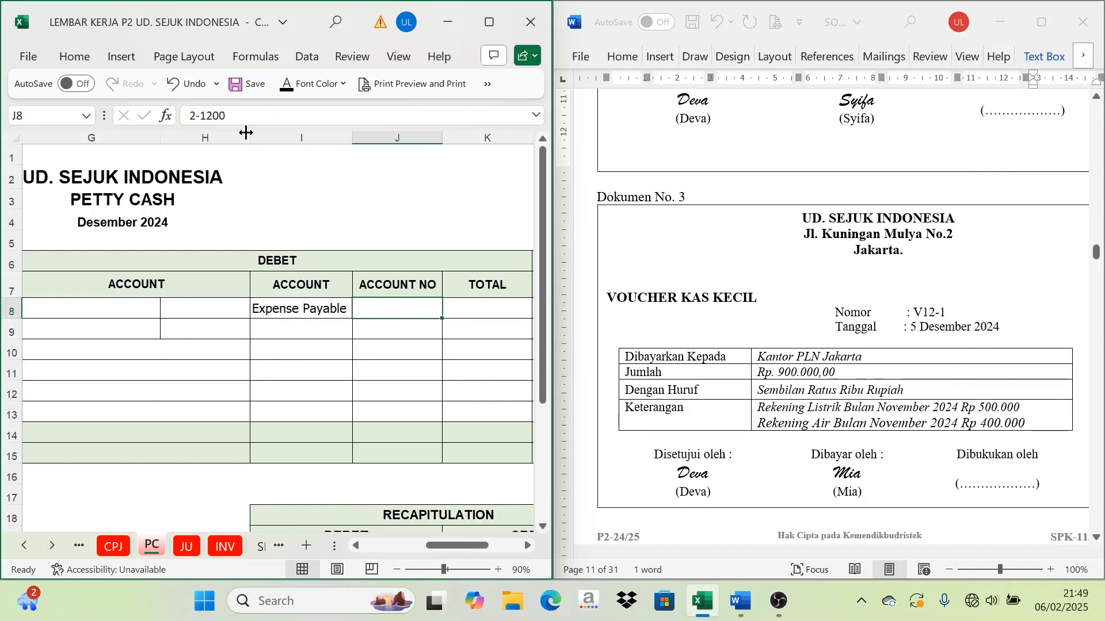
click(286, 86)
click(476, 307)
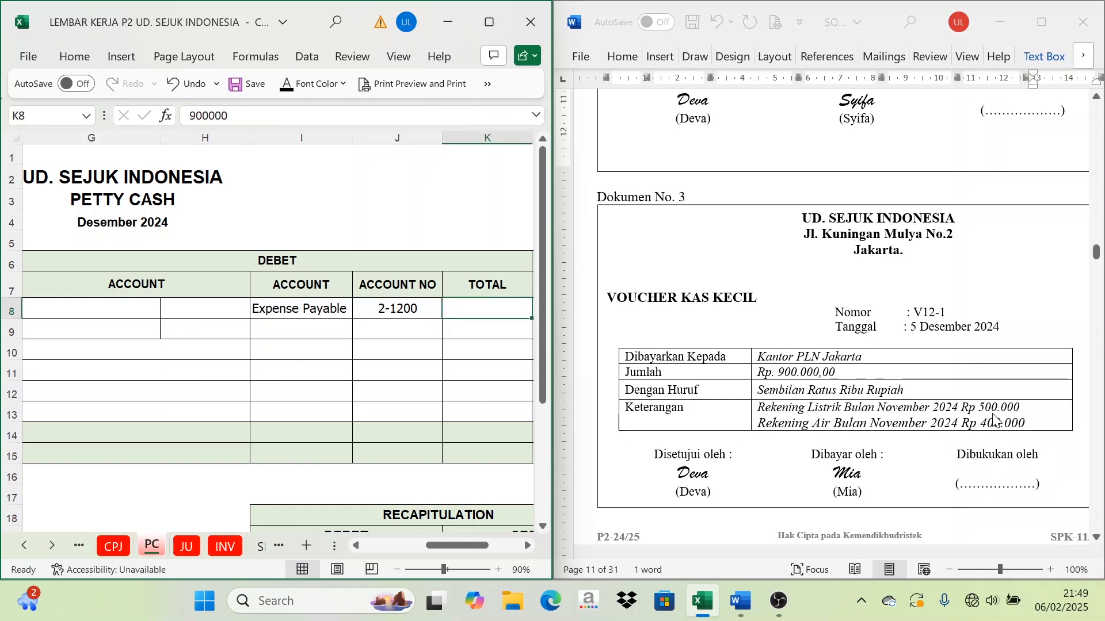
click(286, 85)
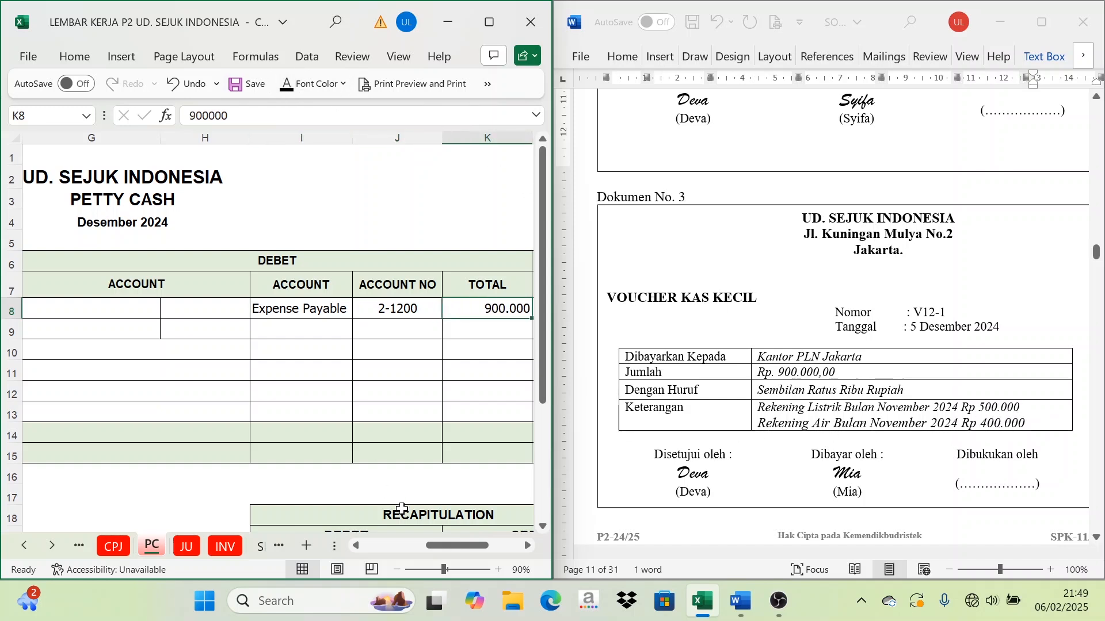
Step: Check the voucher's Jumlah and make the 900.000 PETTY CASH credit in L8 visible with the black font colour
click(527, 546)
click(527, 547)
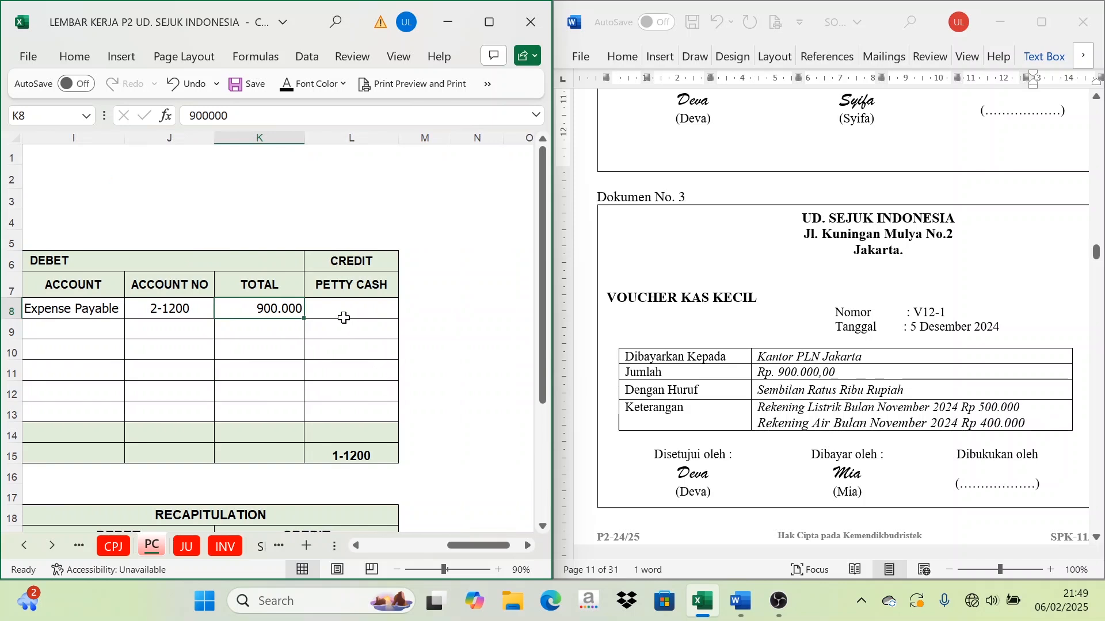
click(344, 318)
click(803, 371)
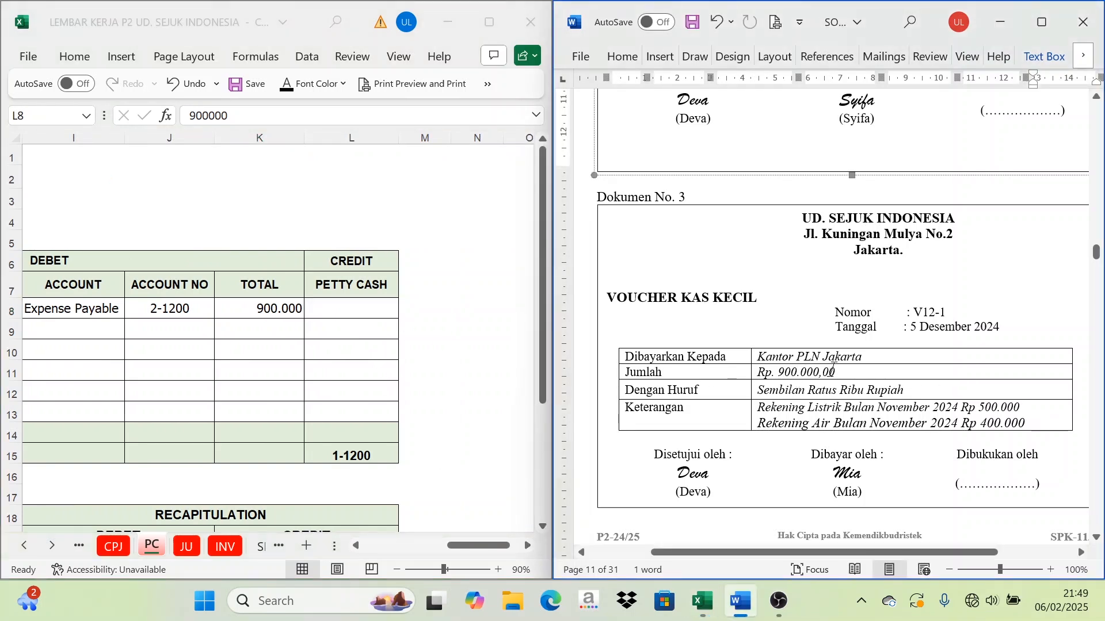
drag(832, 368, 757, 373)
click(335, 306)
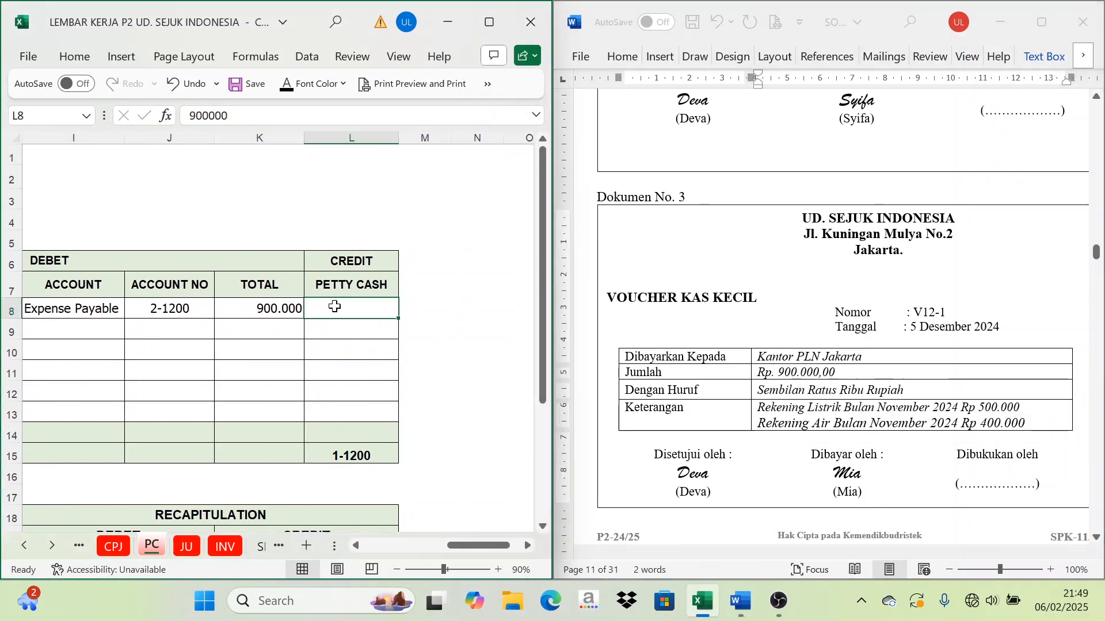
click(287, 86)
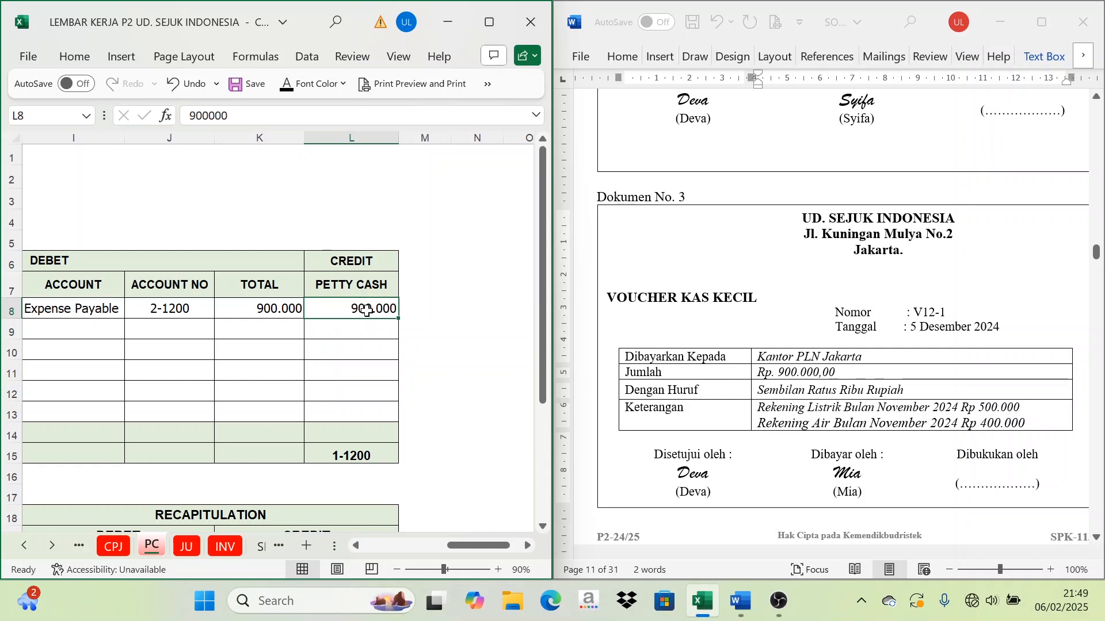
click(167, 312)
click(230, 313)
click(182, 314)
click(277, 310)
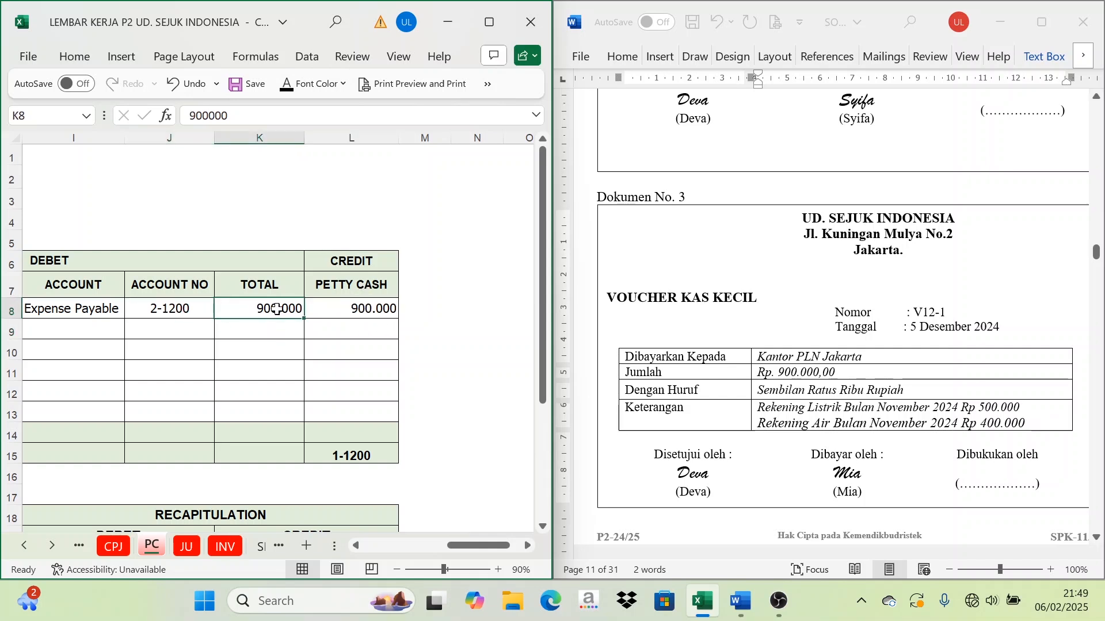
Step: Examine Dokumen No. 4 in the Word file, noting the issuing company, the document type Nota Kontan and its number
drag(479, 544, 437, 541)
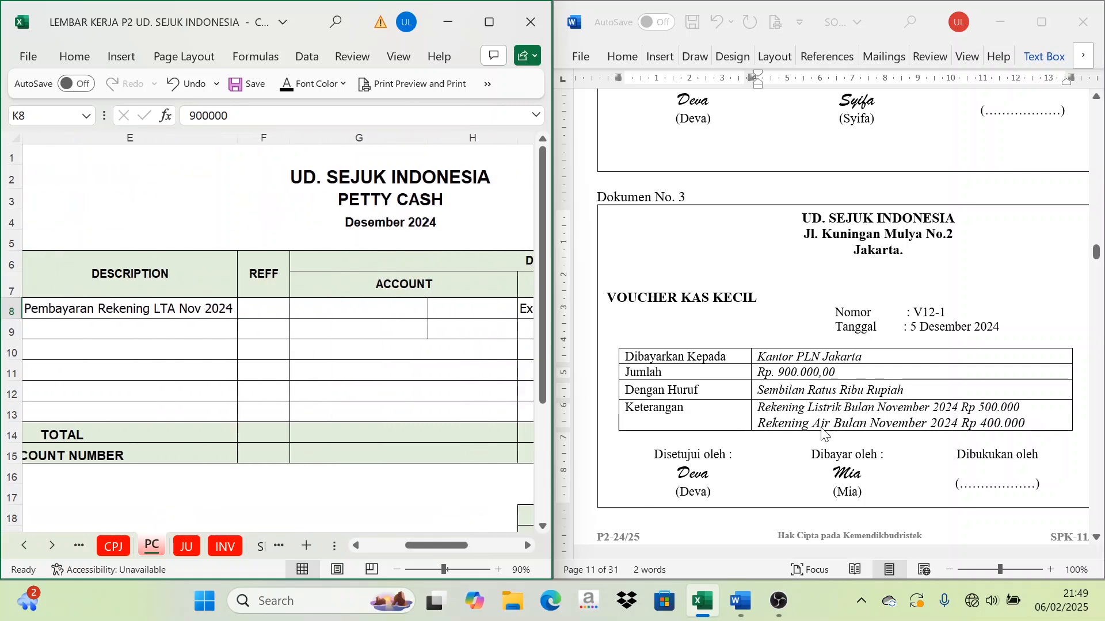
scroll(823, 432, down, 15)
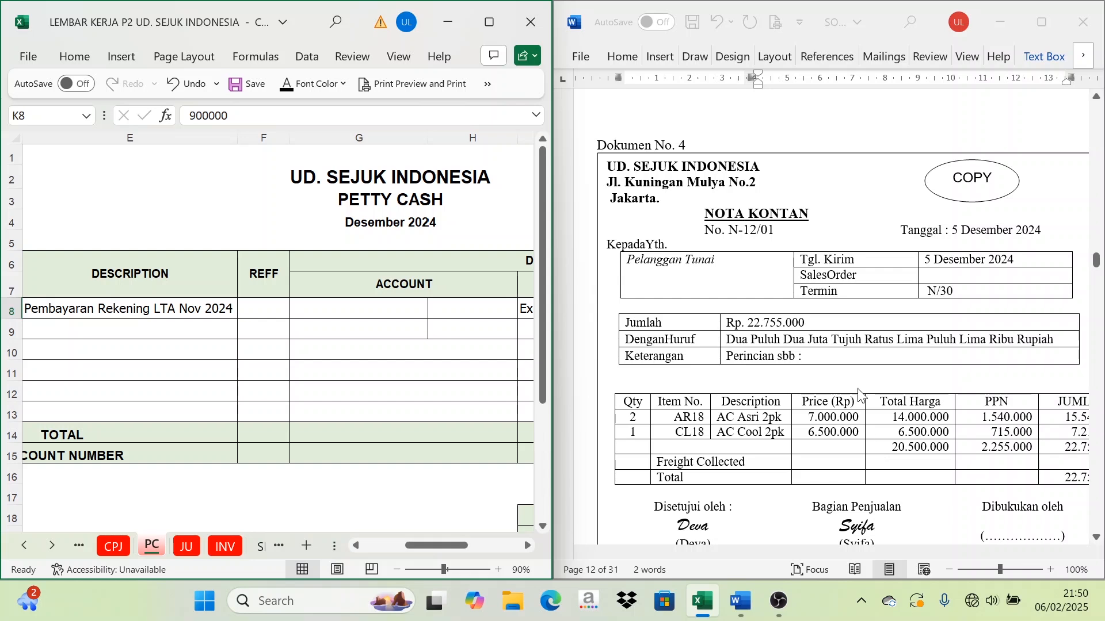
click(723, 187)
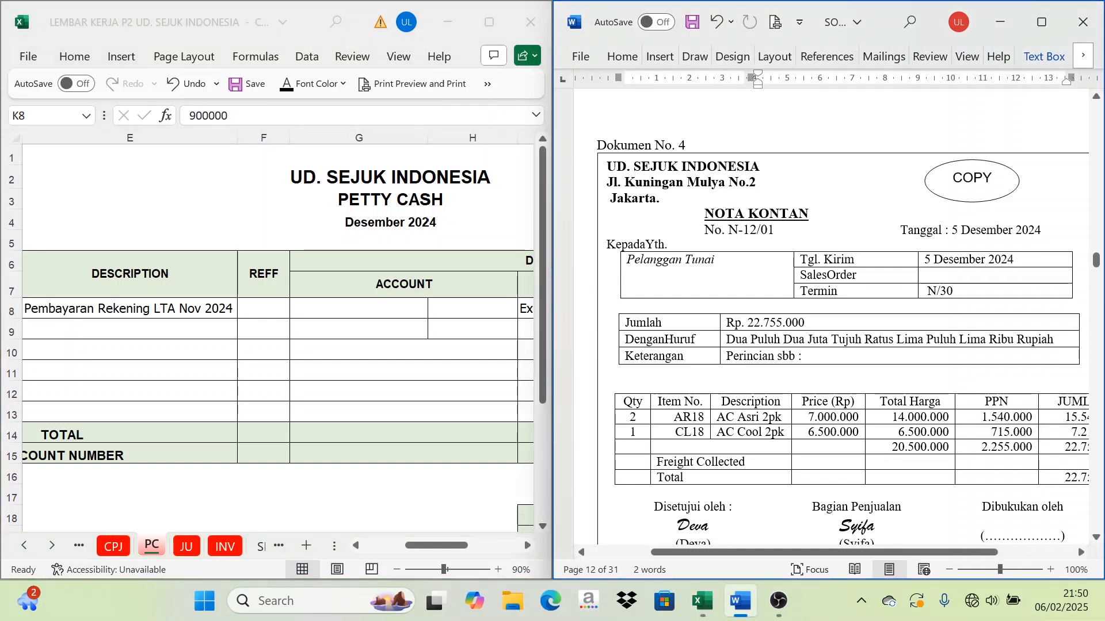
drag(761, 166, 607, 166)
click(682, 167)
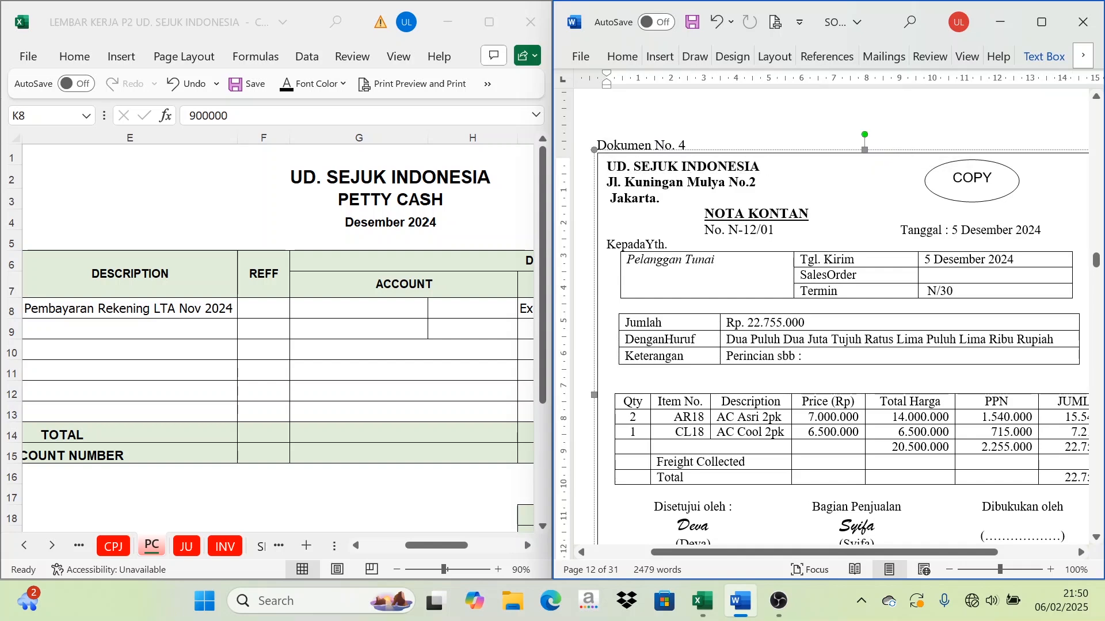
triple_click(682, 166)
click(705, 214)
drag(704, 213, 809, 213)
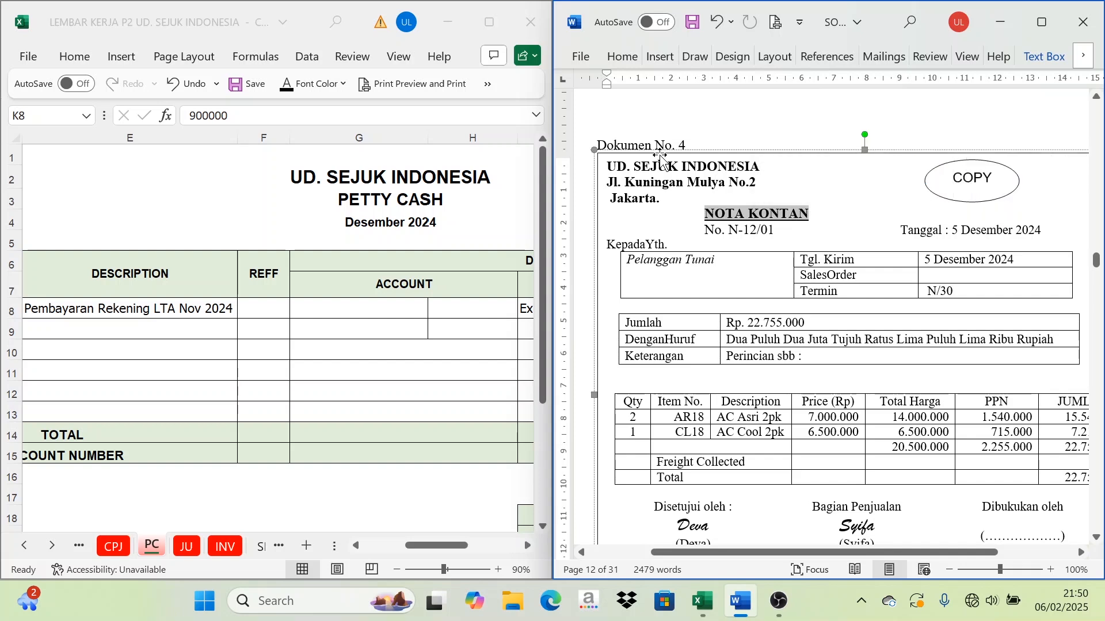
click(773, 230)
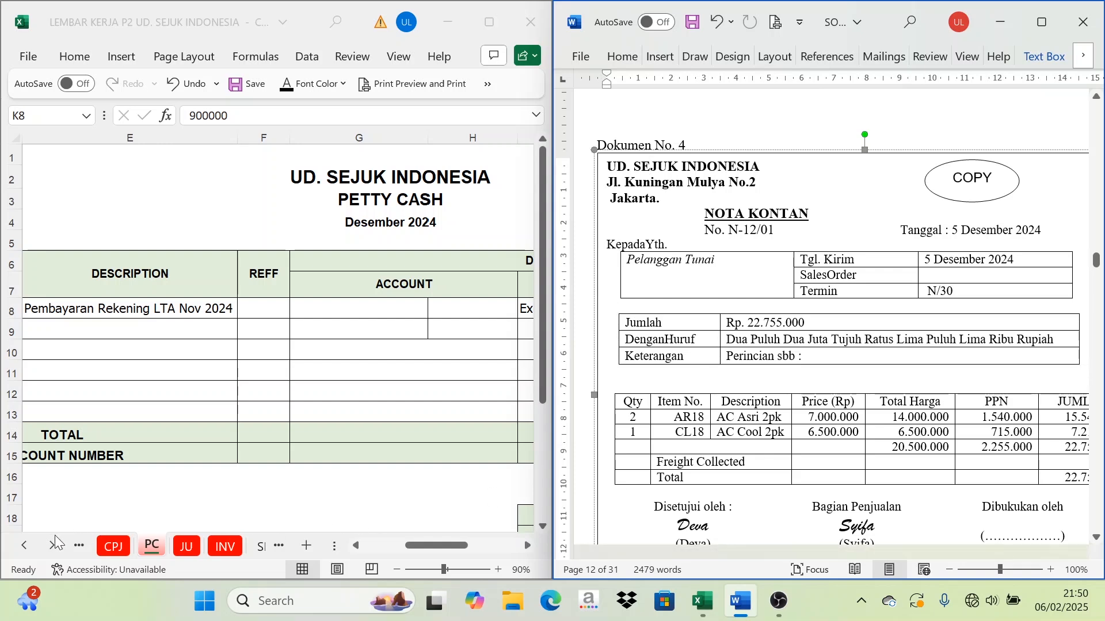
Step: In row 8 of the CRJ sheet, reveal day 5, evidence number N12/01 and description "Pelanggan Tunai" with the black font colour
click(22, 547)
click(28, 547)
click(29, 546)
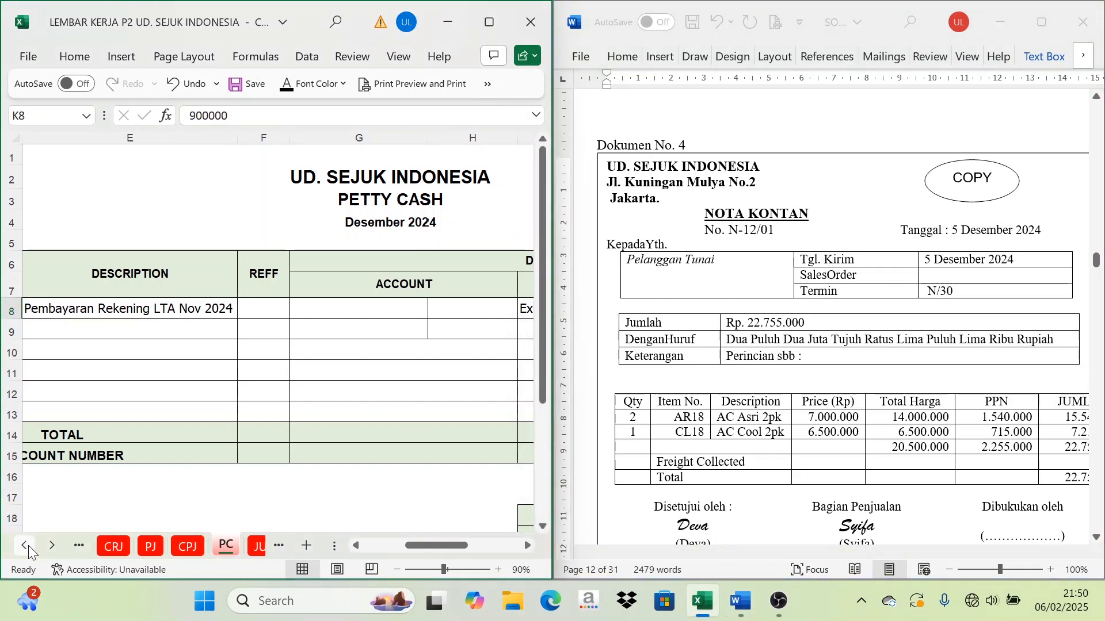
click(115, 548)
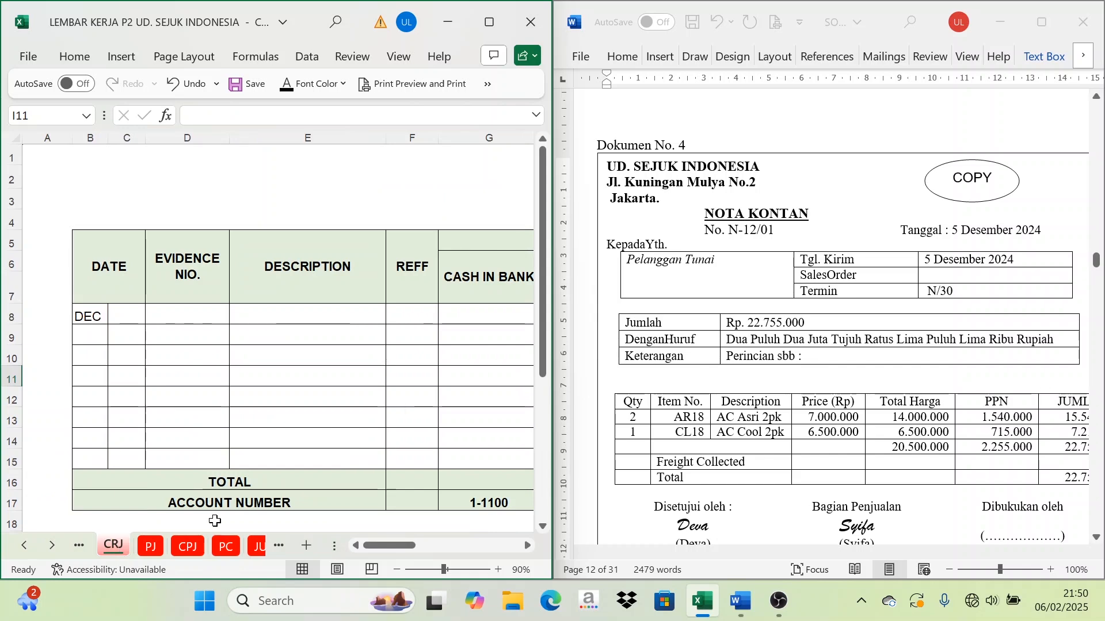
mouse_move(395, 544)
mouse_down()
mouse_move(459, 545)
mouse_move(377, 544)
mouse_up()
drag(125, 311, 183, 310)
click(287, 85)
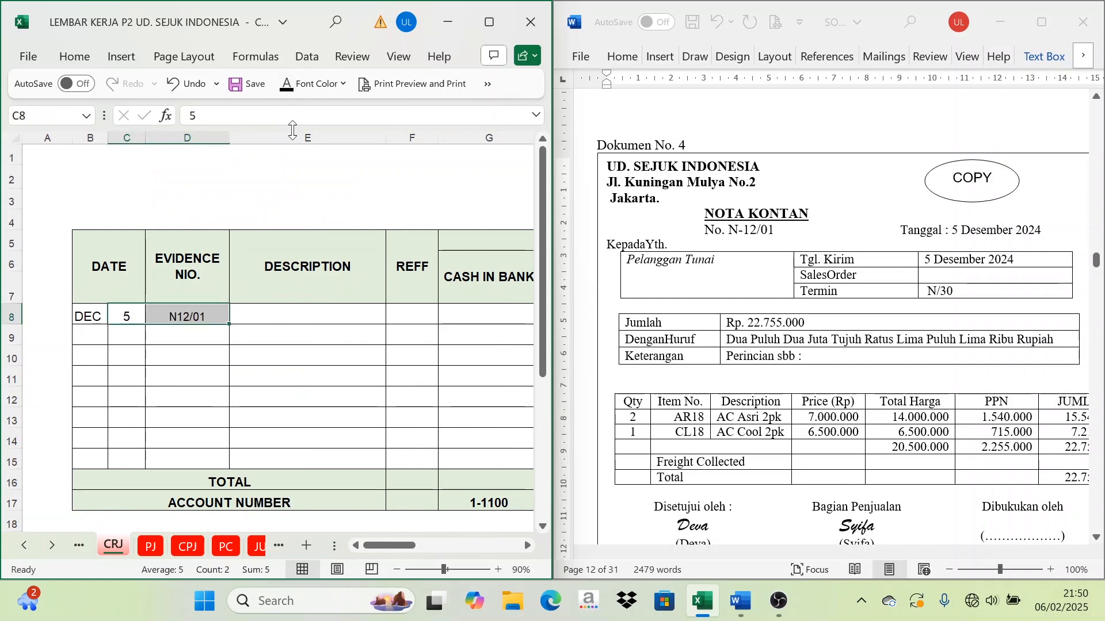
click(255, 315)
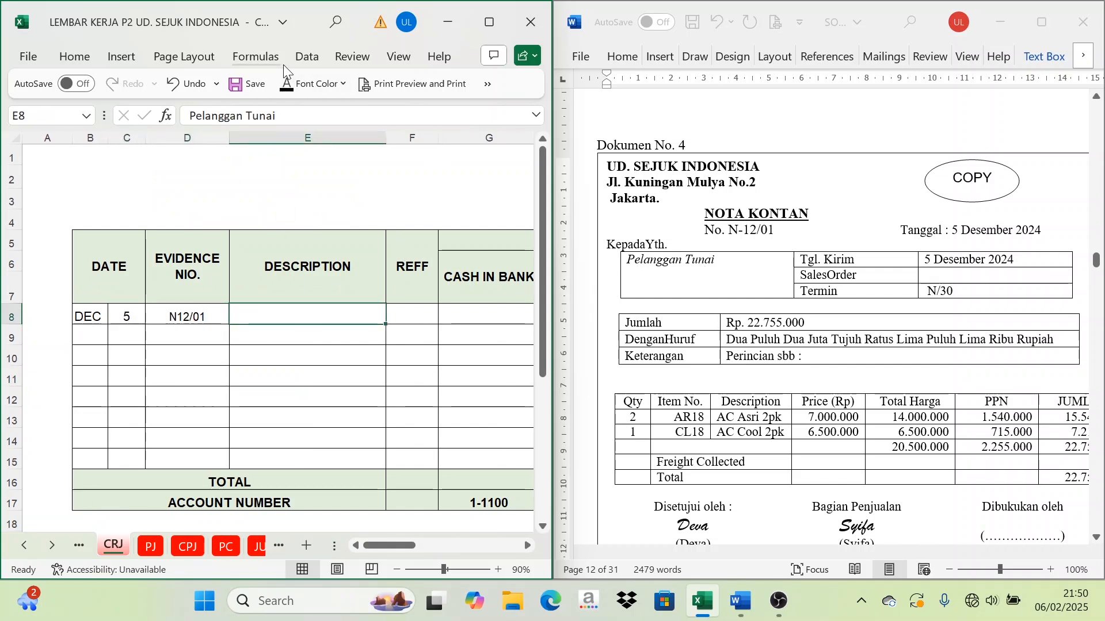
click(287, 85)
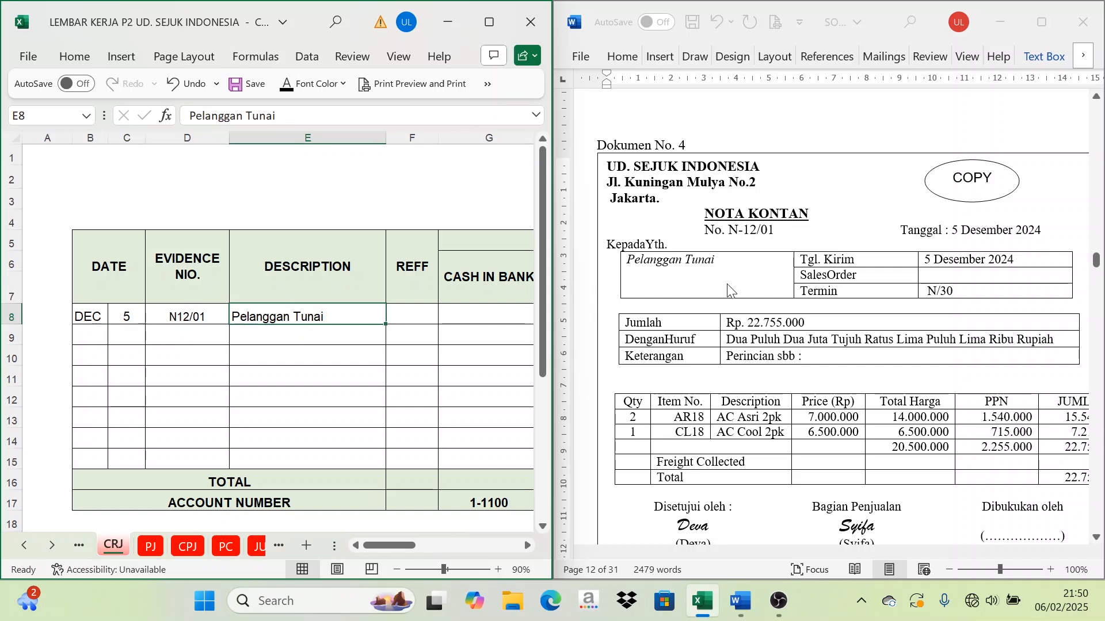
Step: Check the Jumlah on Dokumen No. 4 and reveal the 22.755.000 CASH IN BANK debit in G8 in black
click(528, 545)
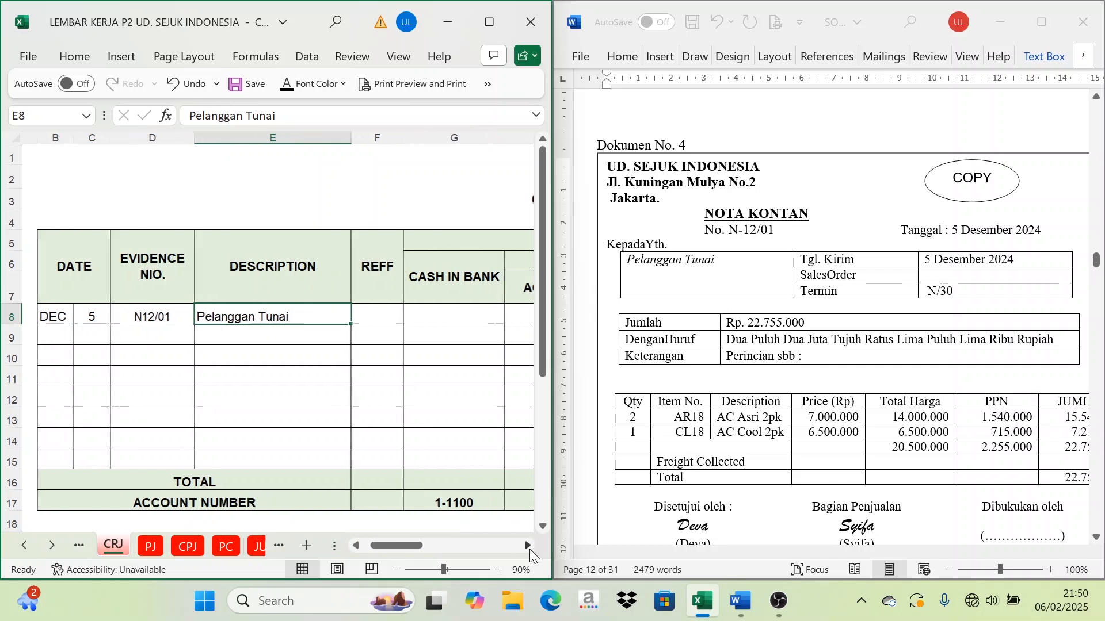
click(528, 546)
click(528, 548)
click(528, 548)
click(528, 547)
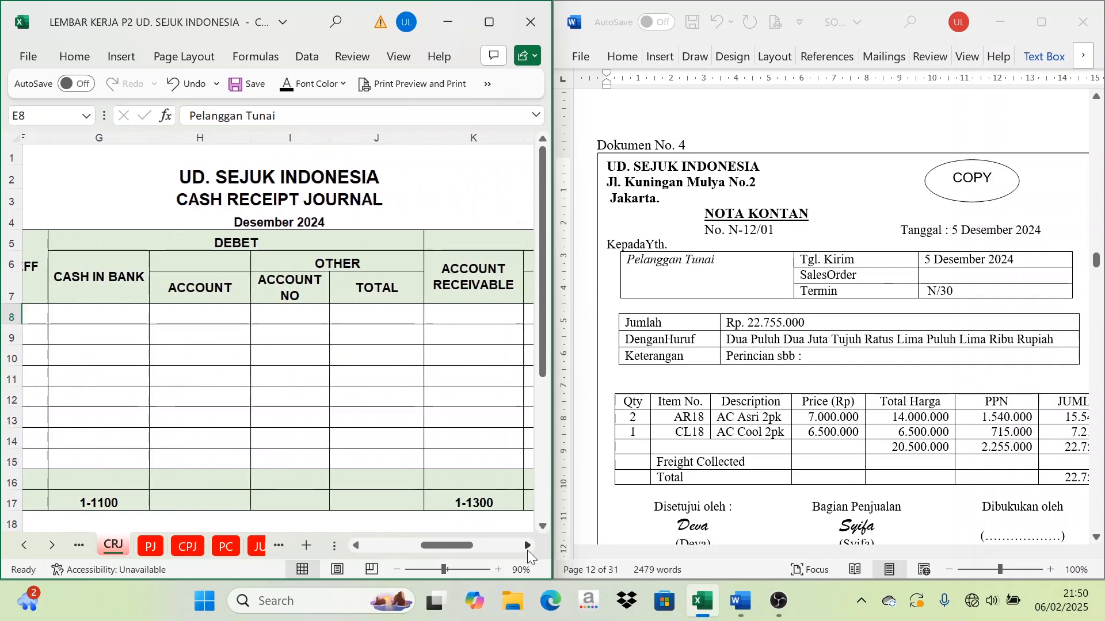
click(528, 548)
click(528, 548)
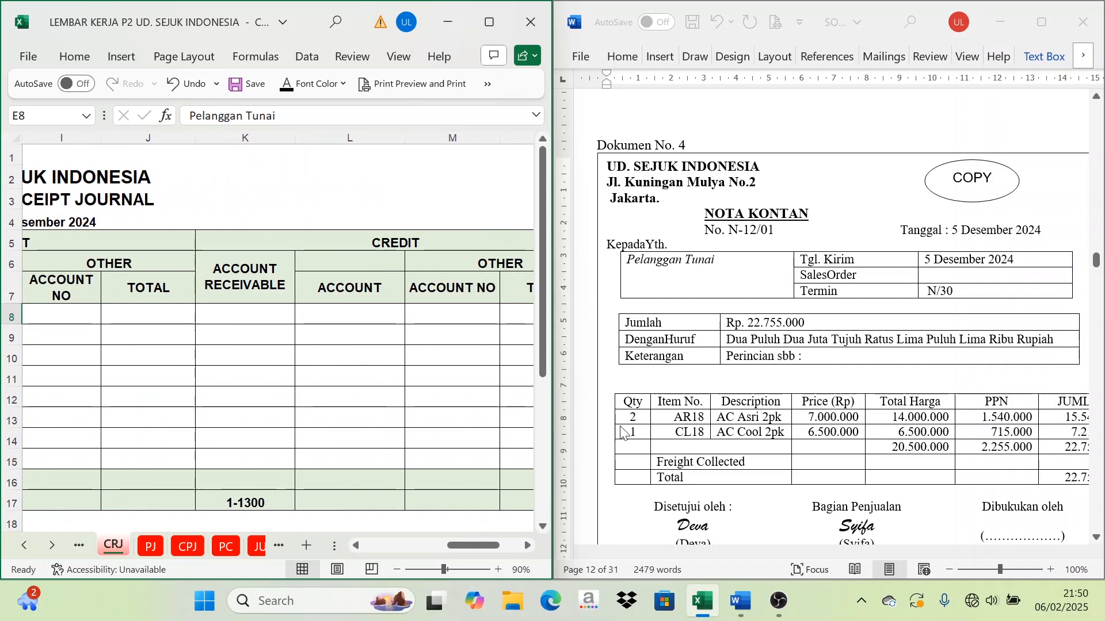
click(356, 548)
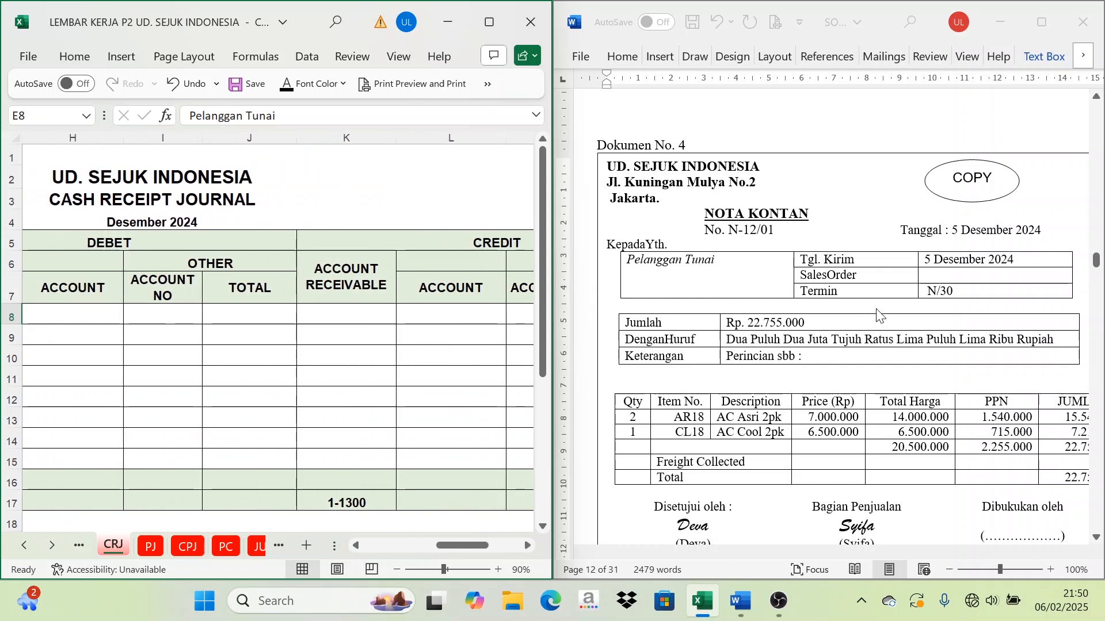
click(817, 324)
key(ctrl+shift+Left)
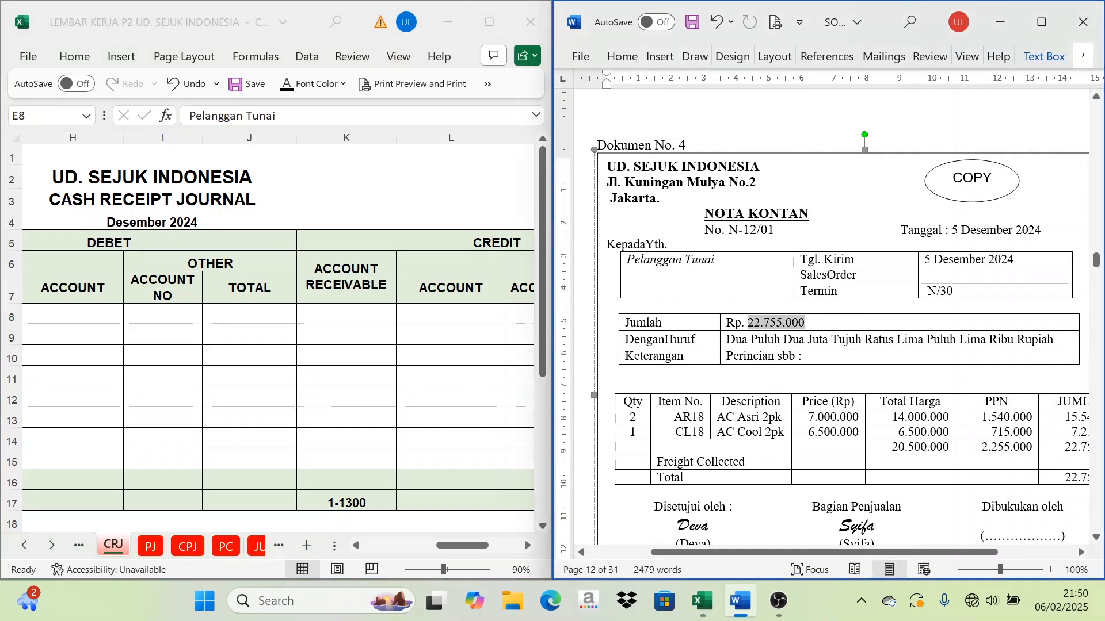
click(477, 551)
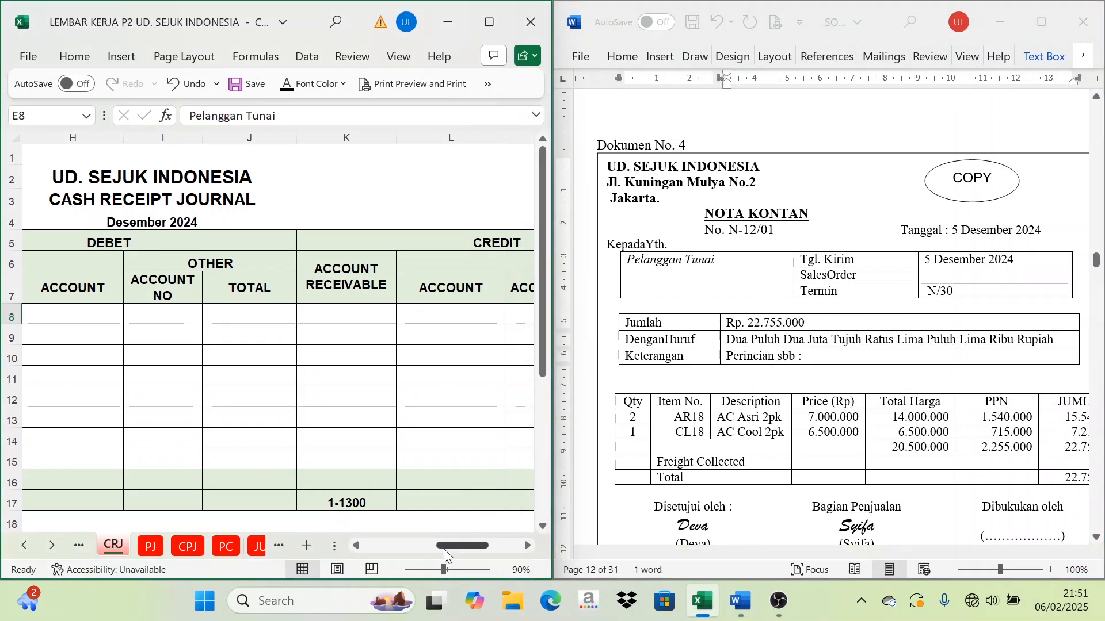
drag(457, 545, 437, 545)
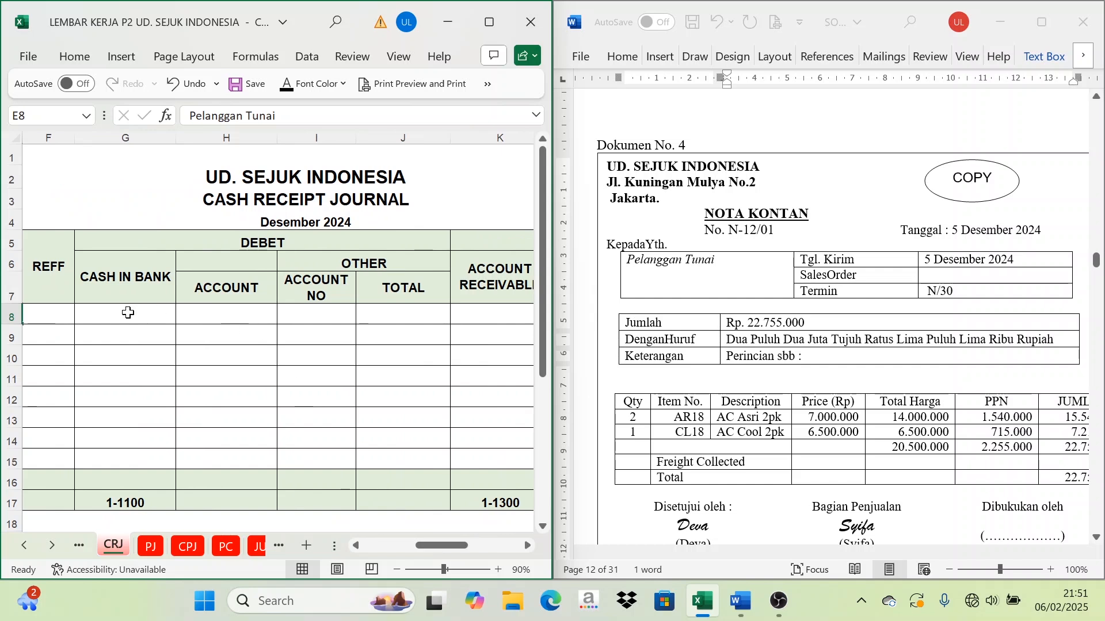
click(126, 313)
click(288, 85)
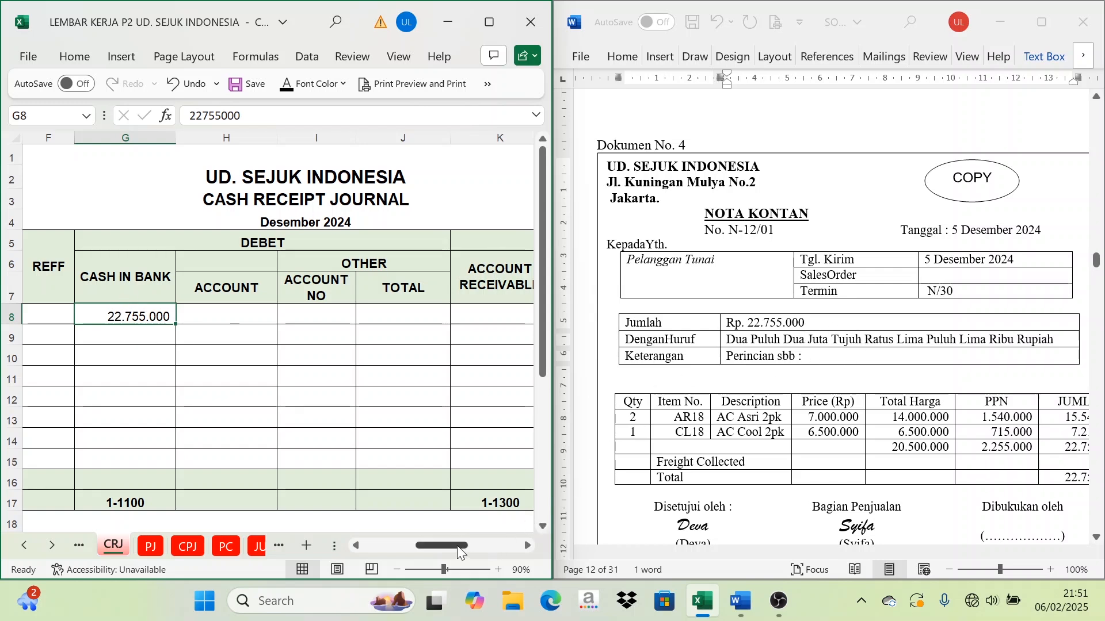
Step: Under the OTHER credit columns, reveal the account Sales in L8 and account number 4-1100 in M8 in black
drag(456, 546, 480, 544)
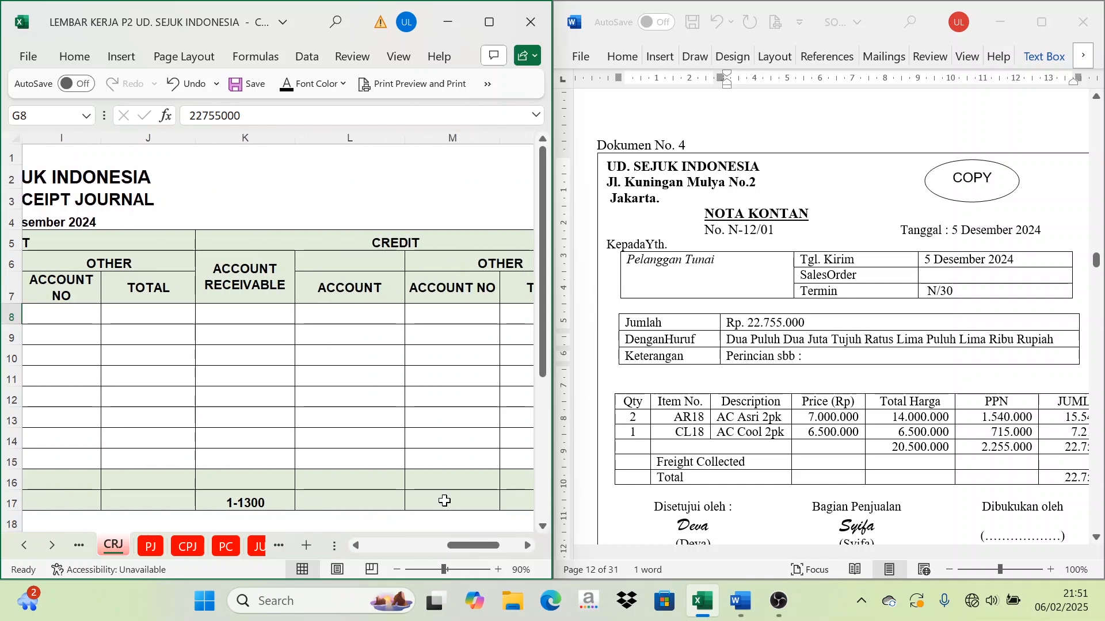
click(249, 279)
click(253, 315)
click(253, 282)
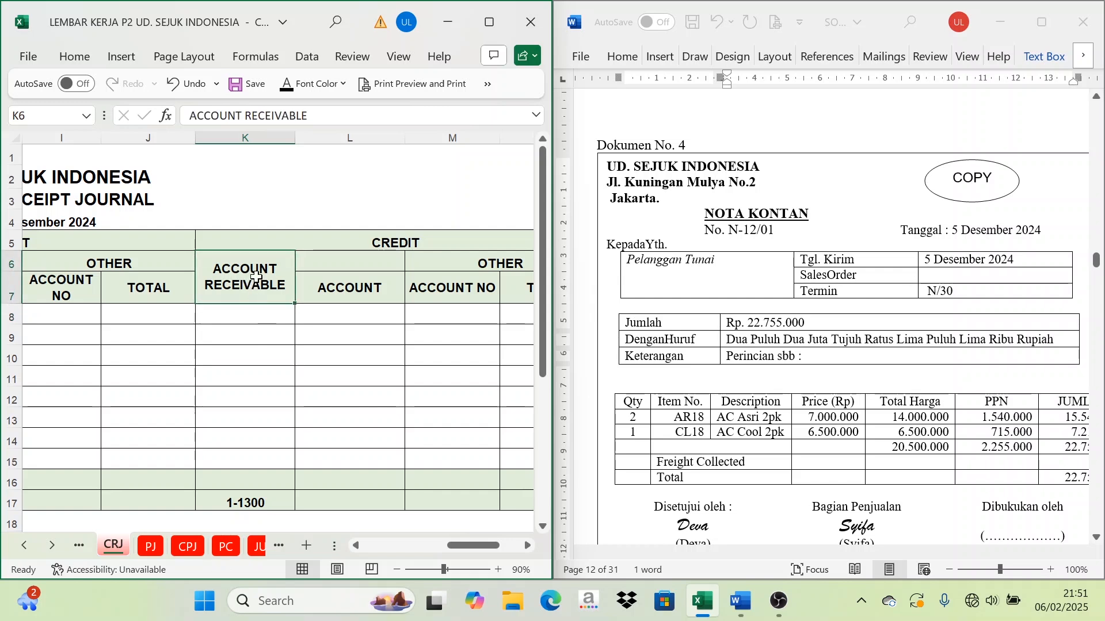
click(476, 264)
click(527, 545)
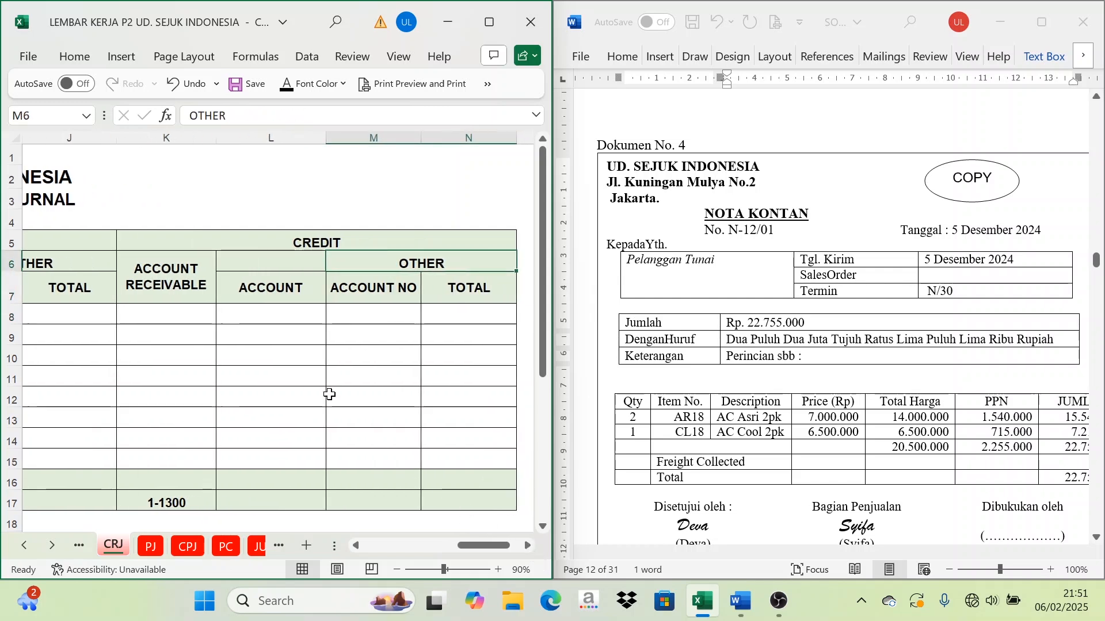
click(283, 311)
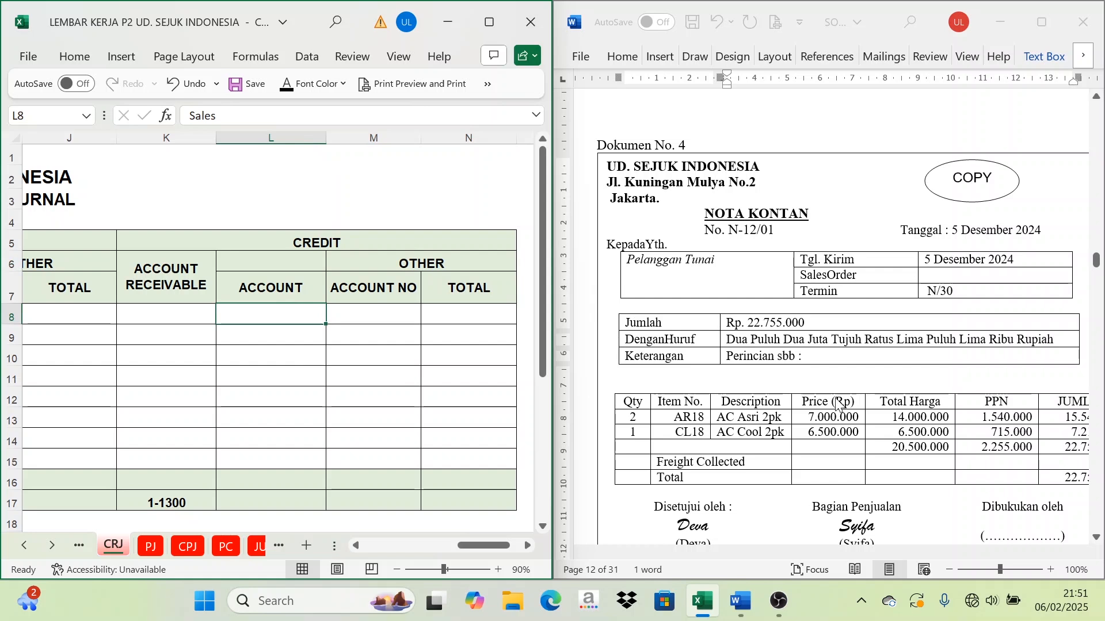
double_click(775, 323)
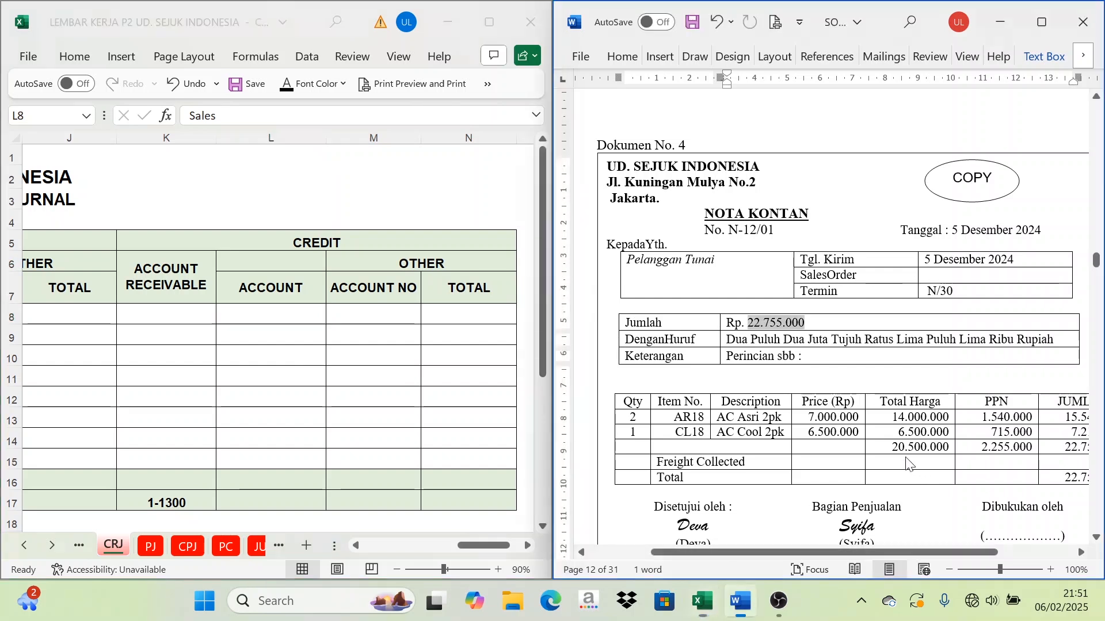
click(248, 313)
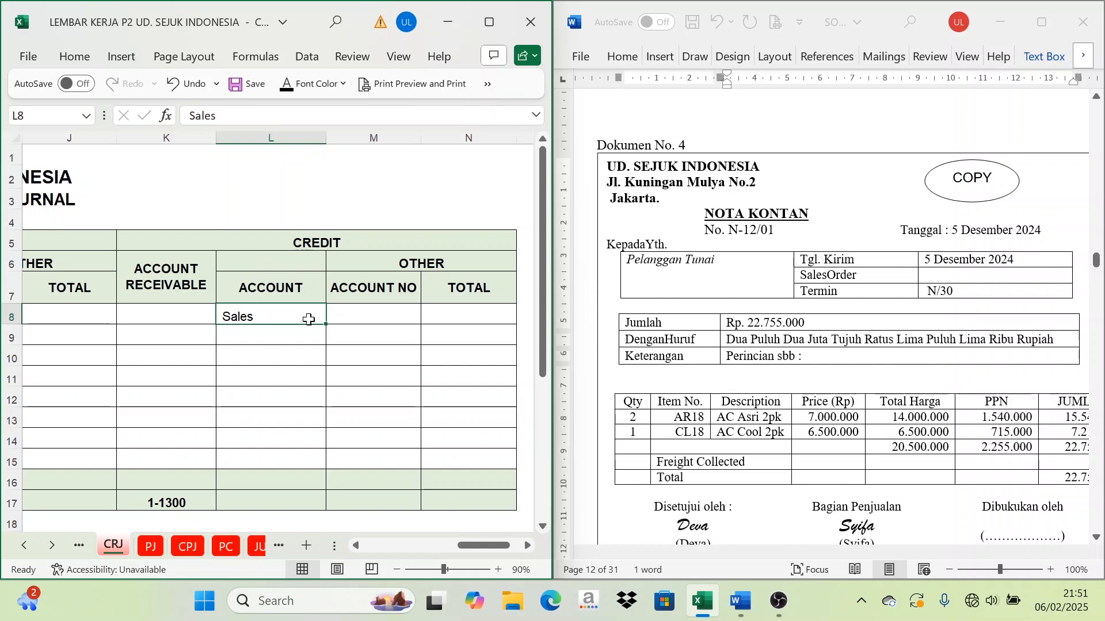
click(373, 314)
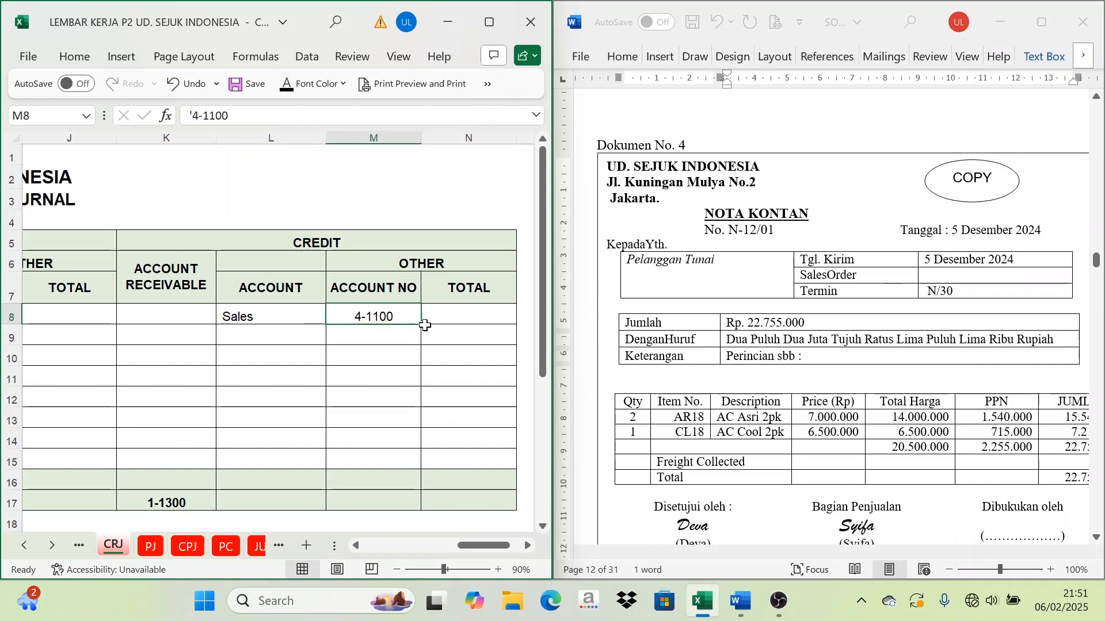
Step: Check the Total Harga sum on the note and reveal the 20.500.000 Sales credit total in N8 in black
click(473, 314)
drag(908, 405, 915, 440)
click(893, 440)
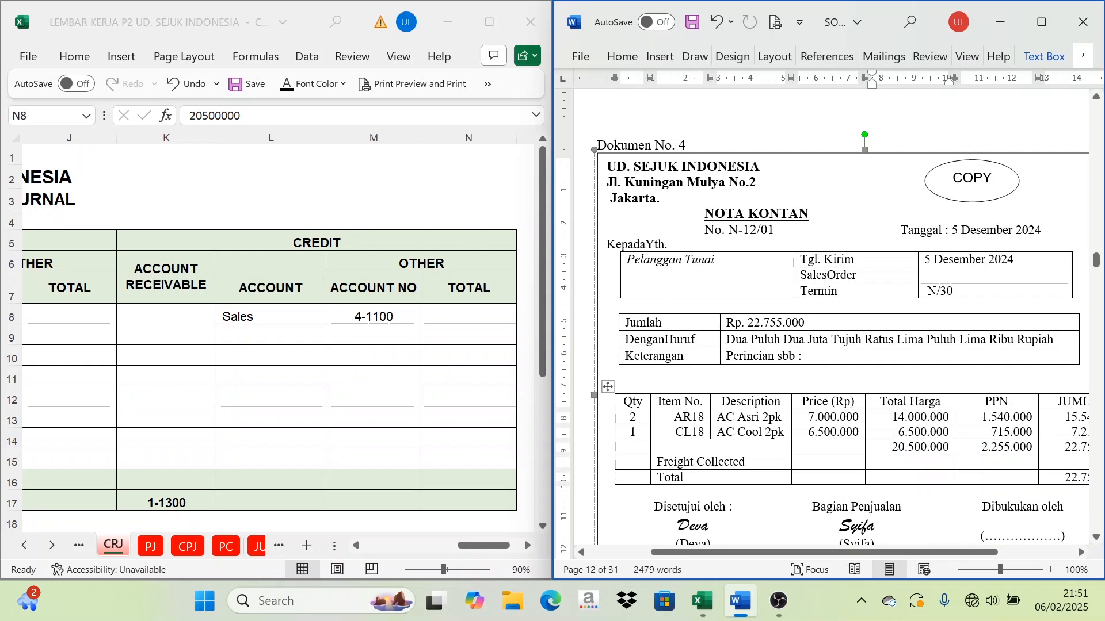
double_click(921, 447)
click(446, 314)
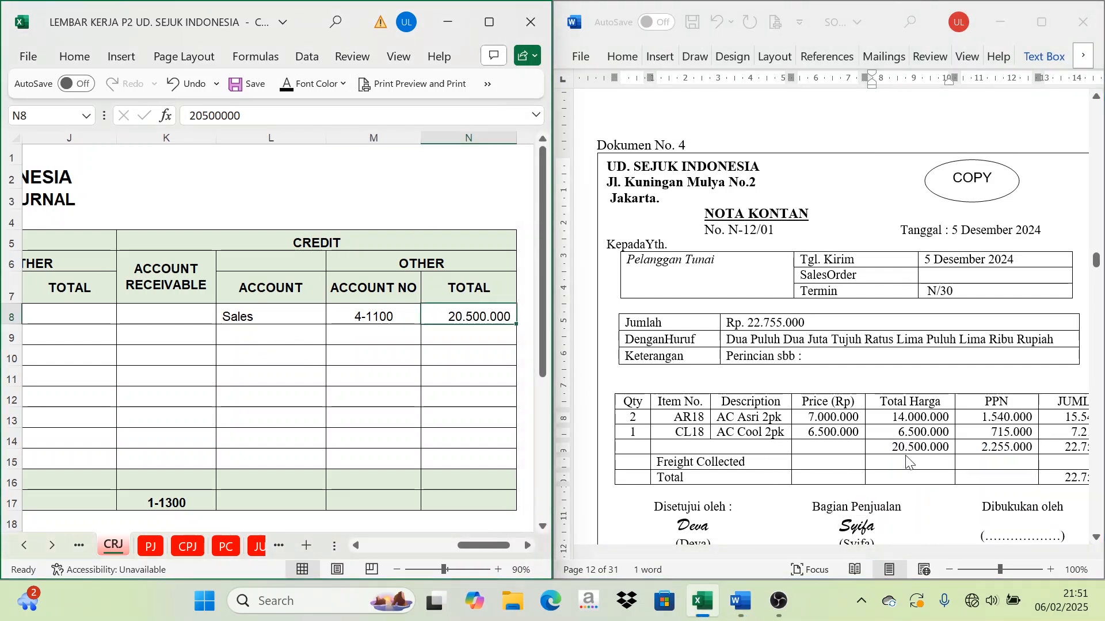
Step: Reveal the second credit entry in L9:N9 in black: PPN Outcome, account number 2-1800, total 2.255.000
key(alt+Tab)
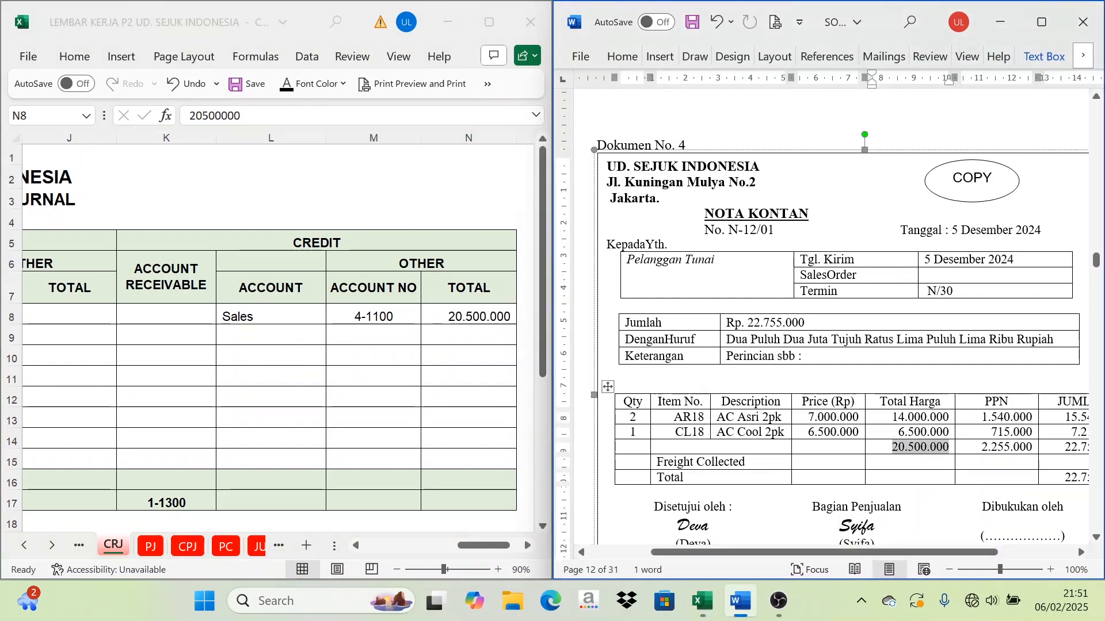
key(alt+Tab)
click(263, 335)
click(287, 92)
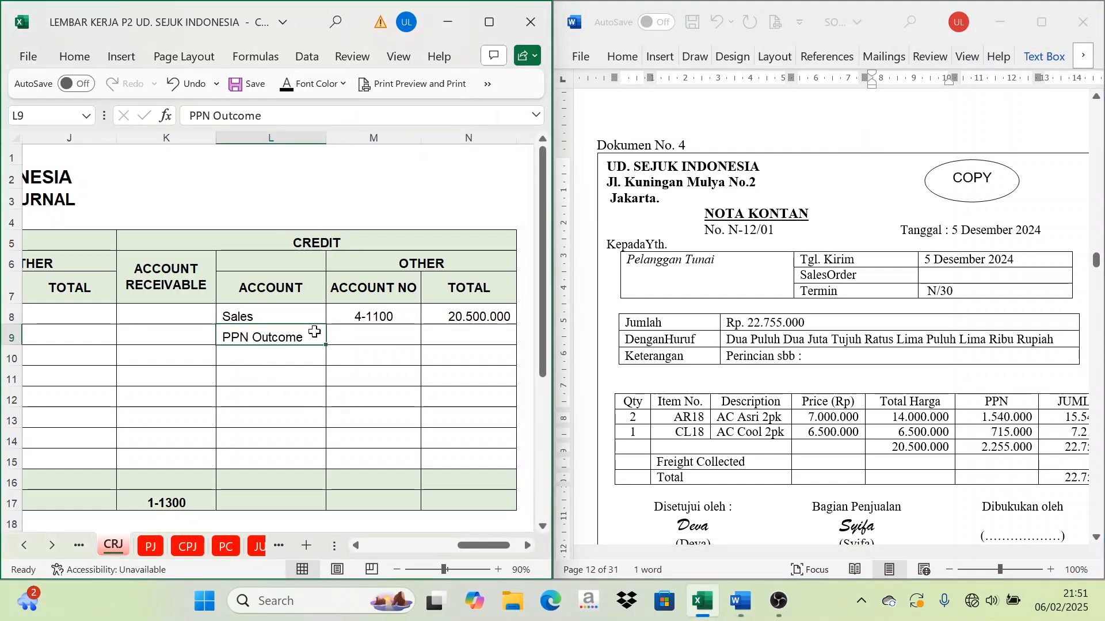
click(366, 334)
click(290, 89)
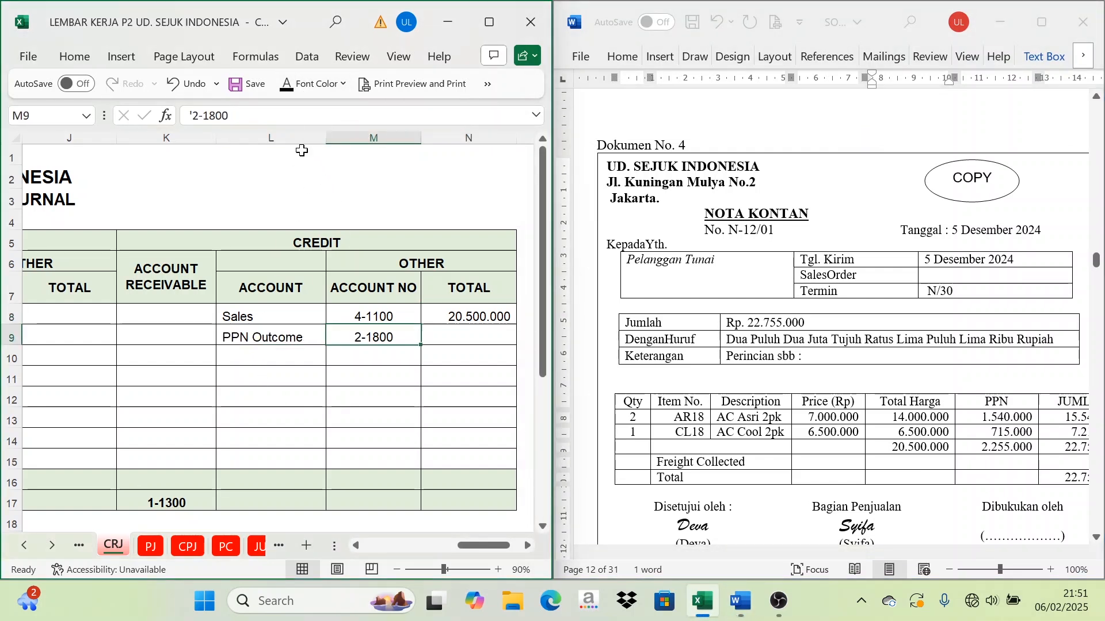
click(486, 338)
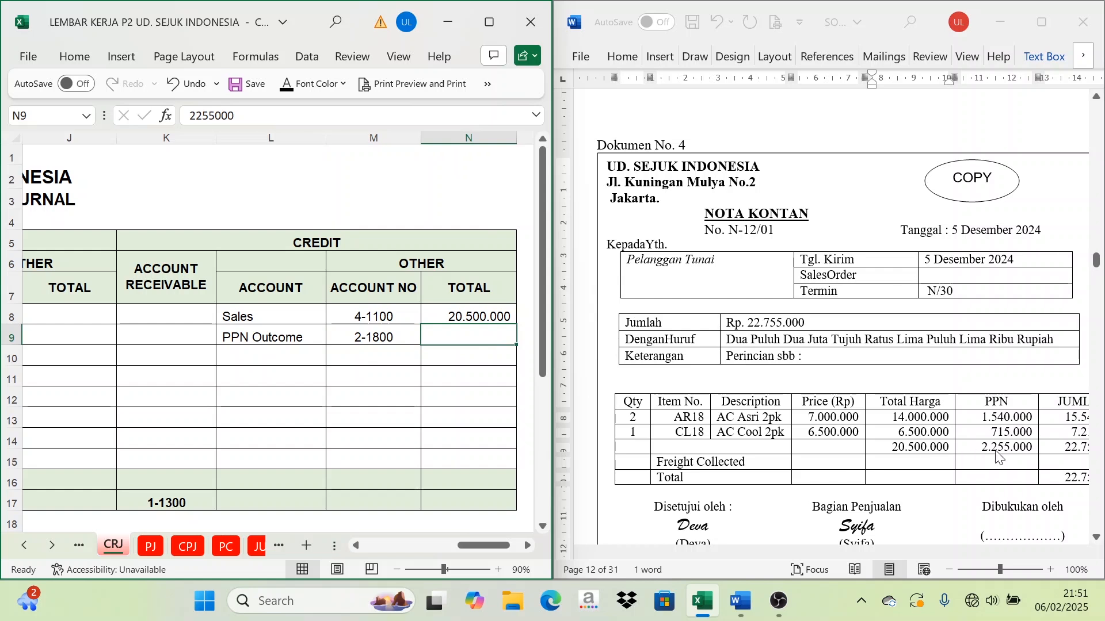
click(287, 91)
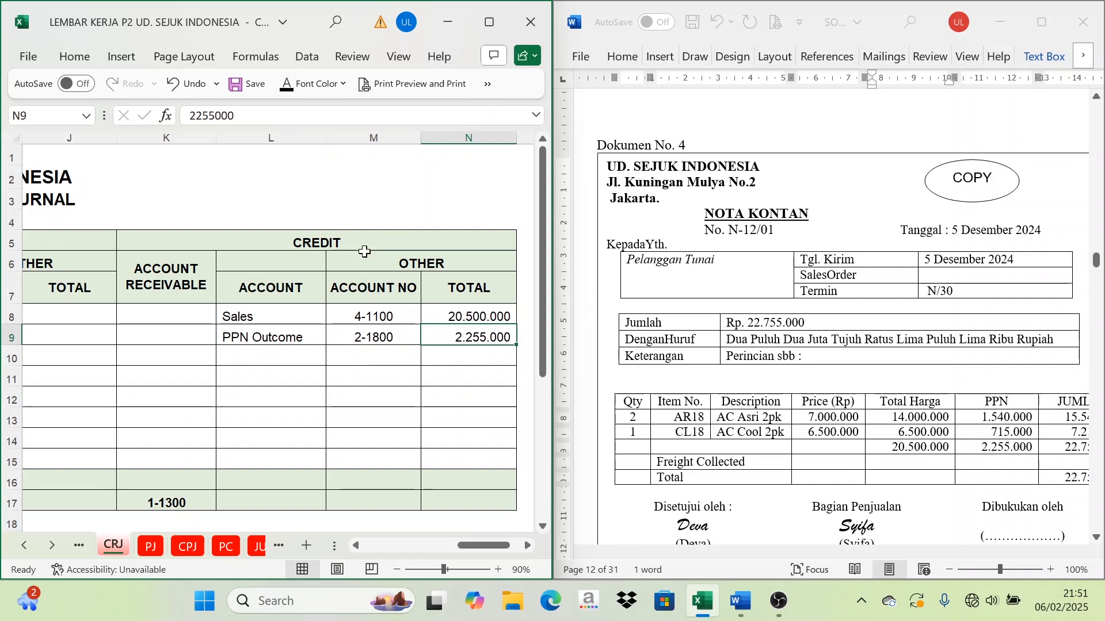
Step: Examine the JUMLAH column of Dokumen No. 4 and the prepared credit account in L10 of the CRJ sheet
click(728, 460)
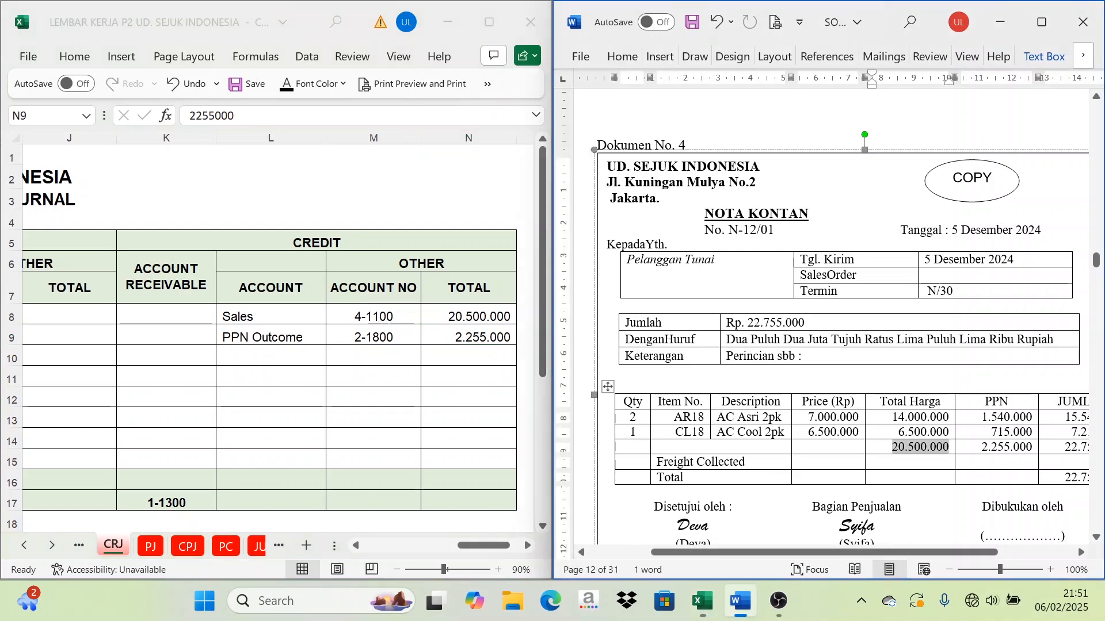
drag(837, 553, 871, 549)
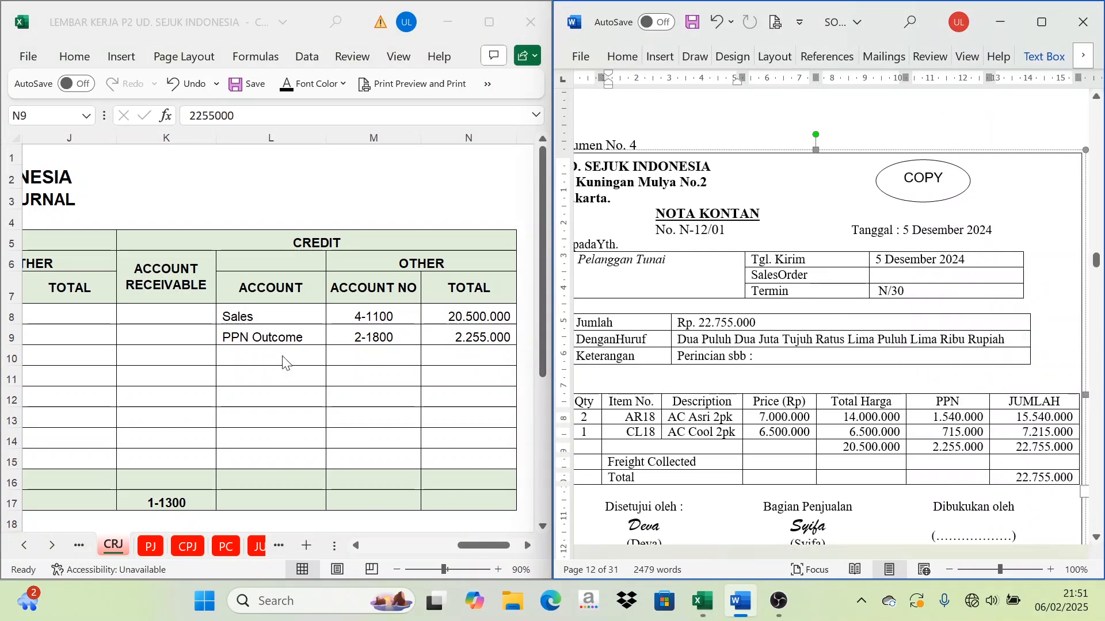
click(266, 351)
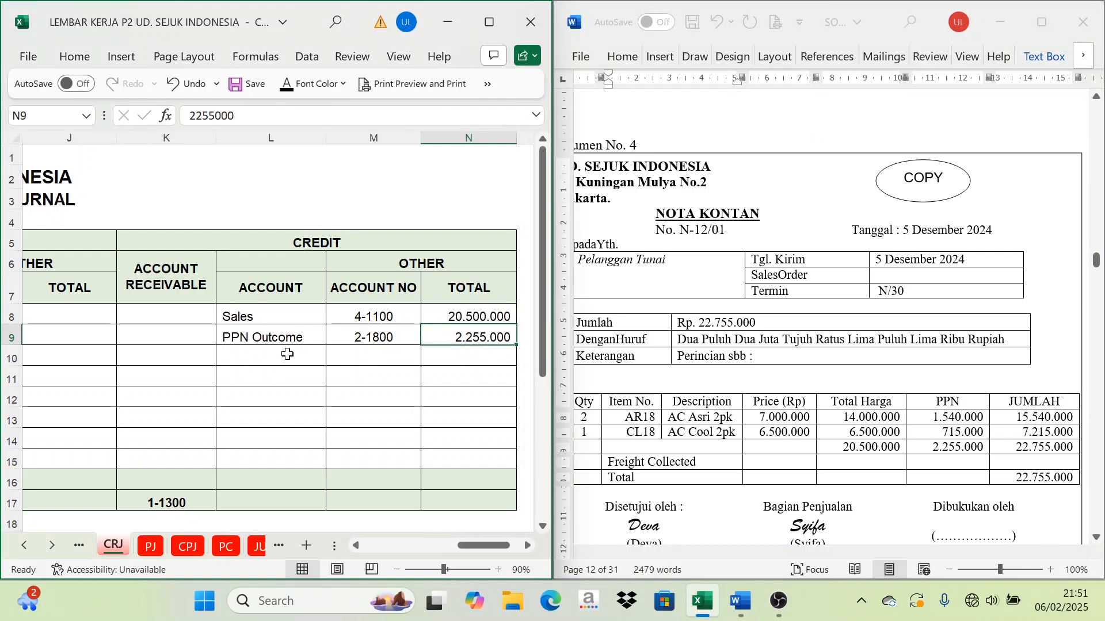
click(287, 355)
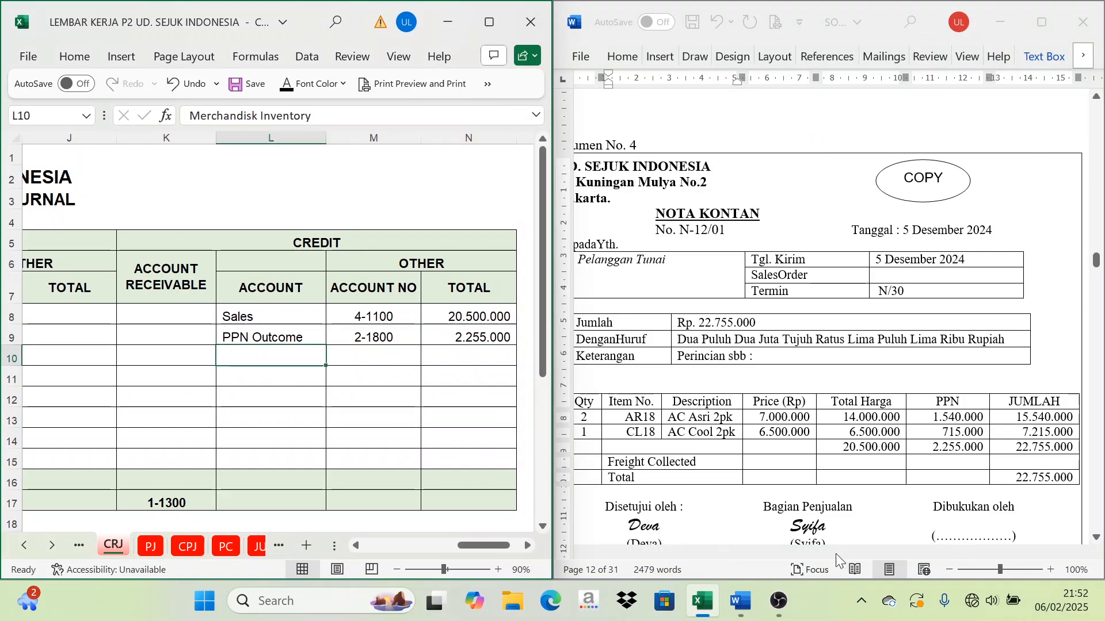
drag(496, 543, 500, 552)
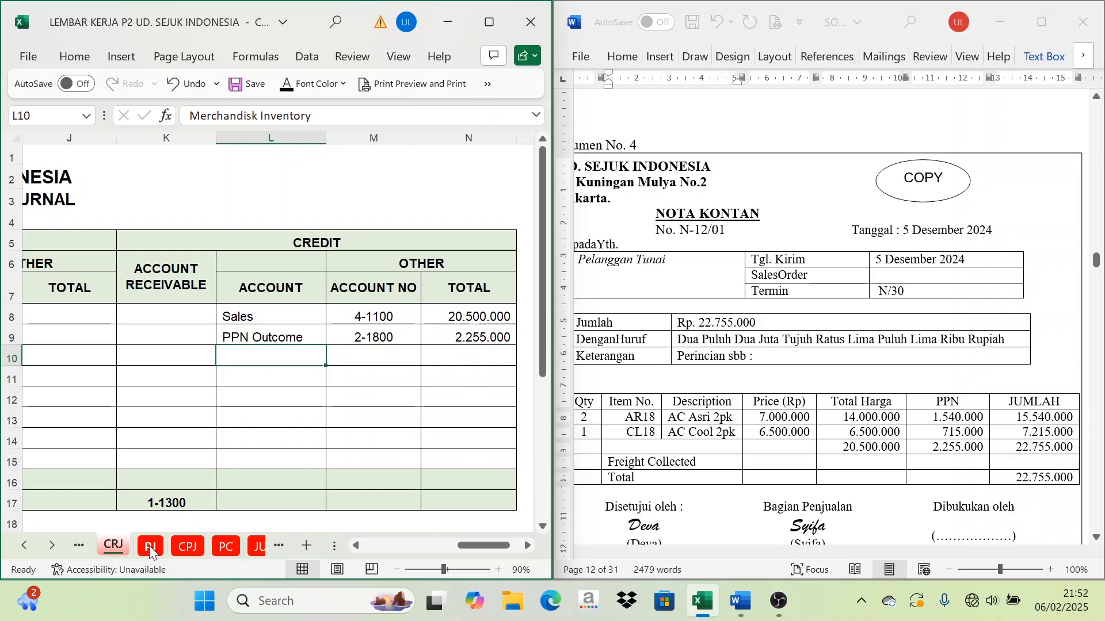
Step: Open the INV sheet at the AC ASRI 2PK card and bring the Qty column of Dokumen No. 4 into view
click(57, 549)
click(57, 550)
click(57, 550)
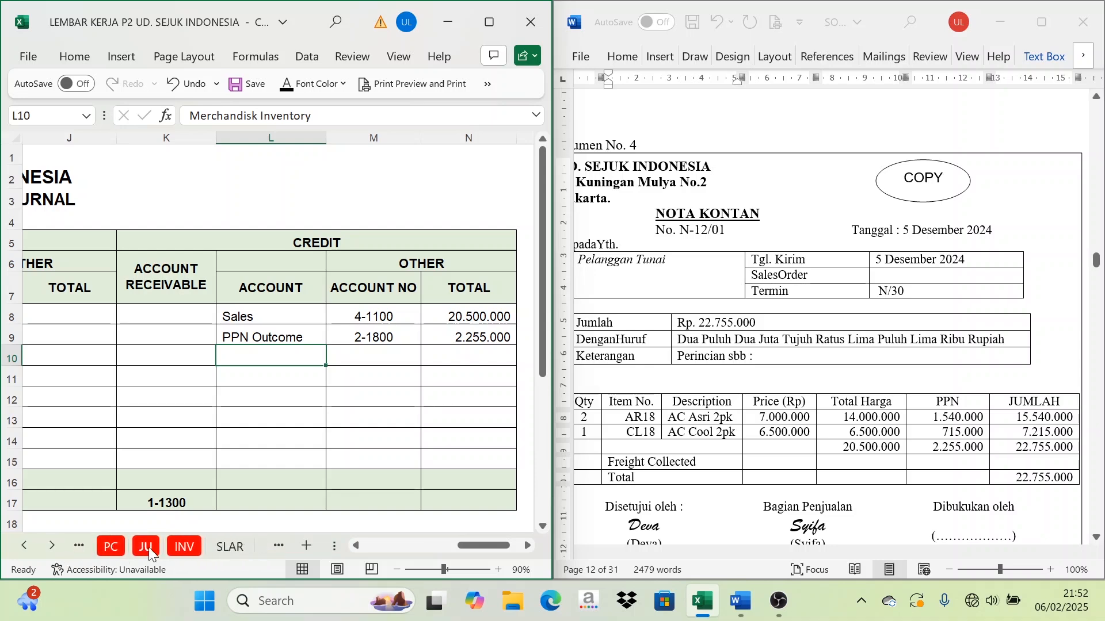
click(179, 545)
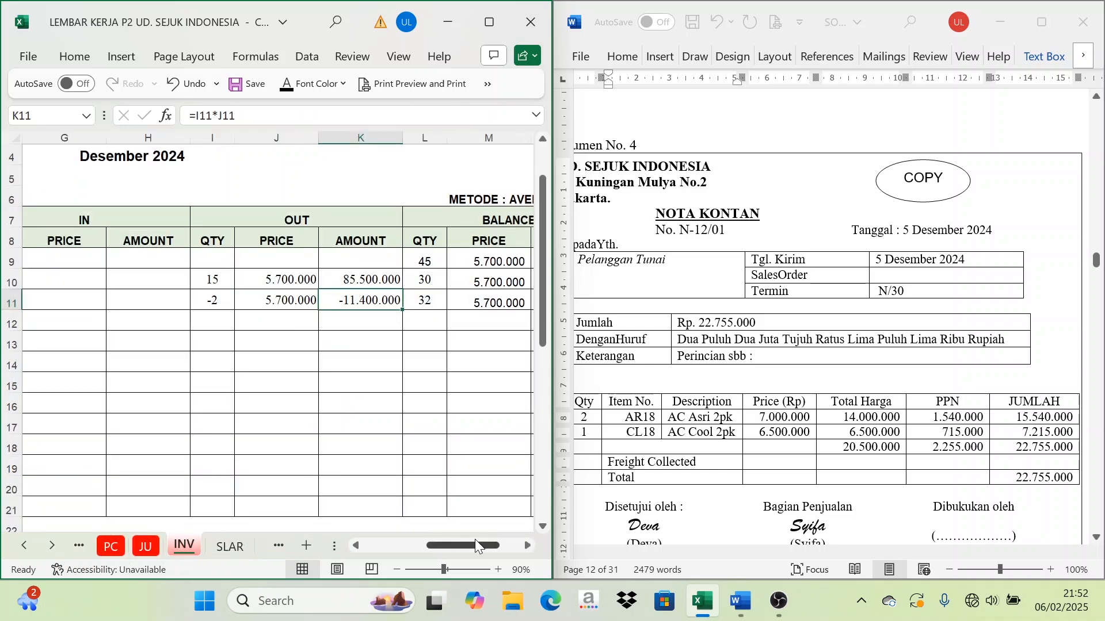
drag(474, 544, 409, 544)
scroll(335, 433, up, 1)
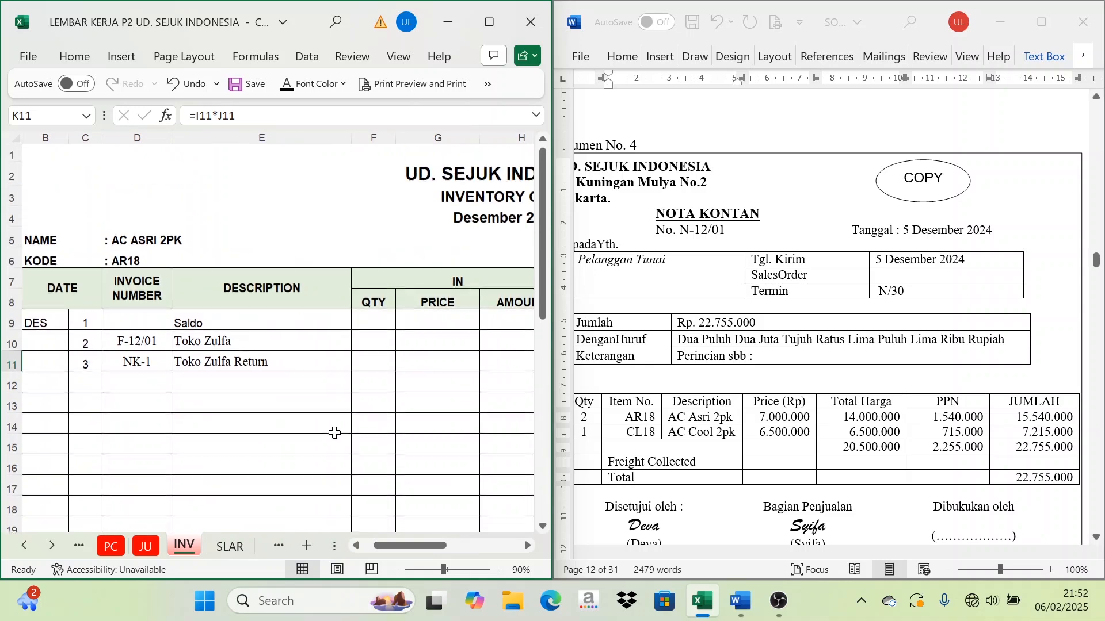
scroll(638, 477, down, 1)
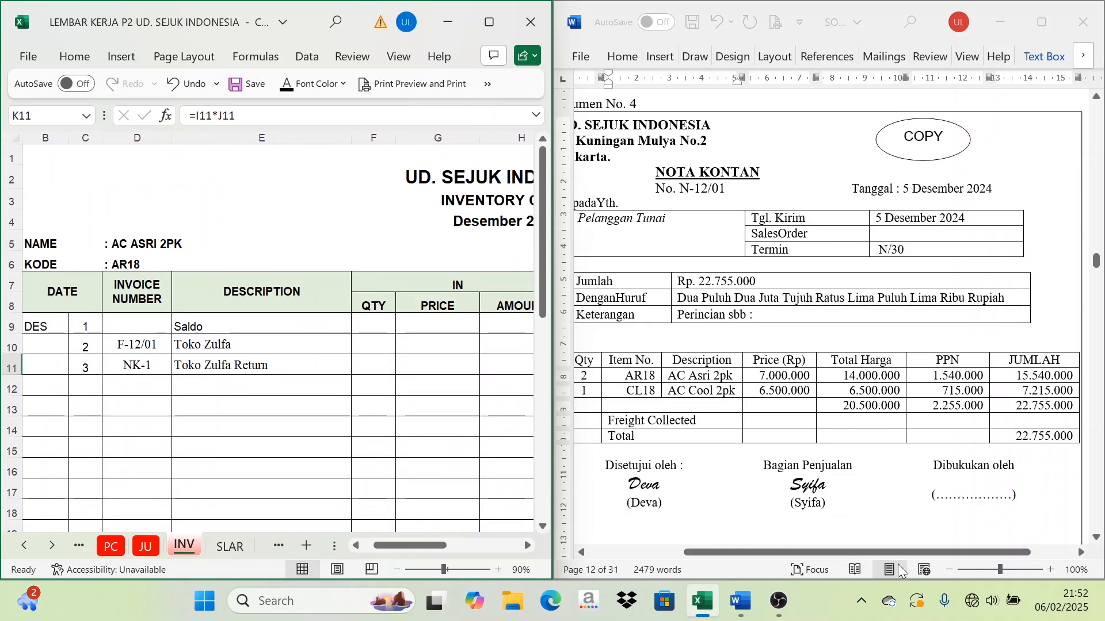
drag(901, 552, 852, 552)
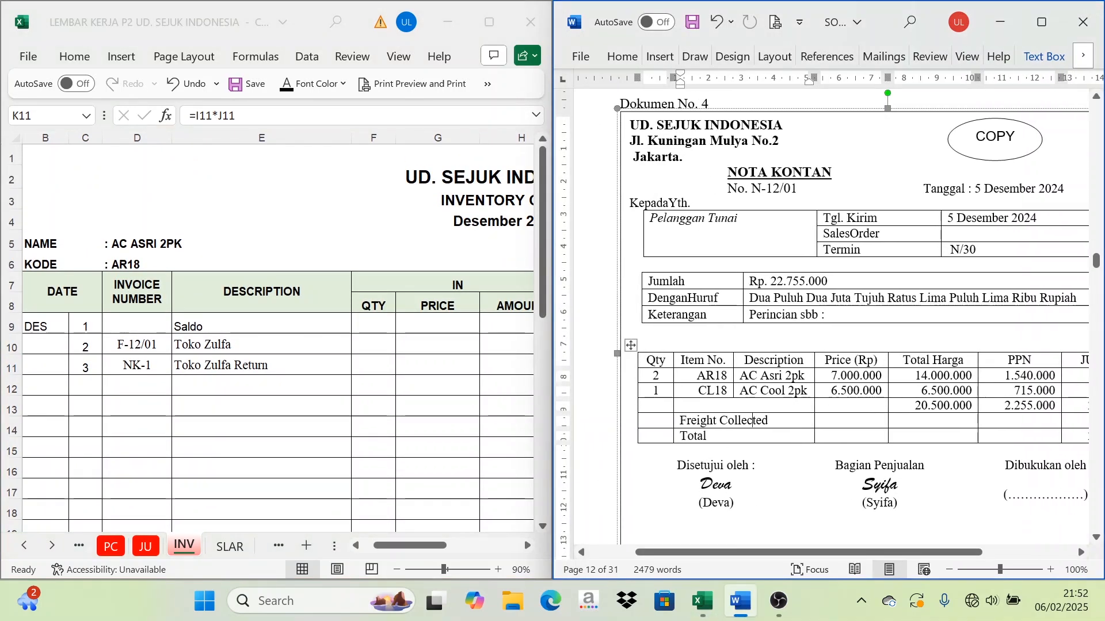
Step: Reveal the cash sale in C12:E12 of the AC ASRI 2PK card in black: date 5, invoice N-12/01, description Penjualan Tunai
click(636, 379)
click(86, 382)
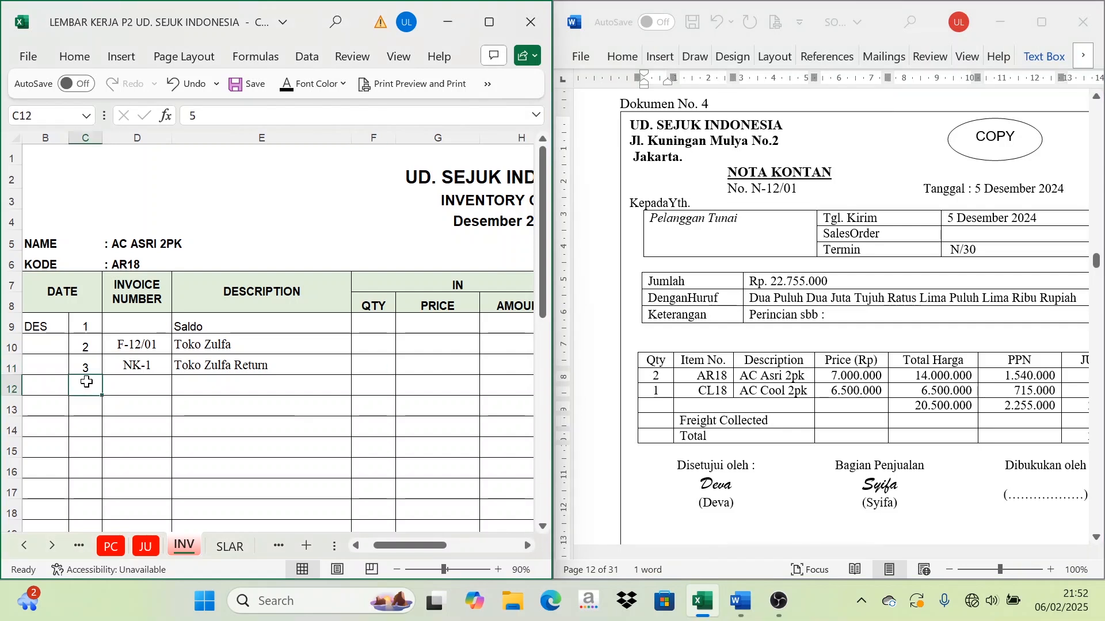
drag(81, 387, 147, 386)
key(ctrl+v)
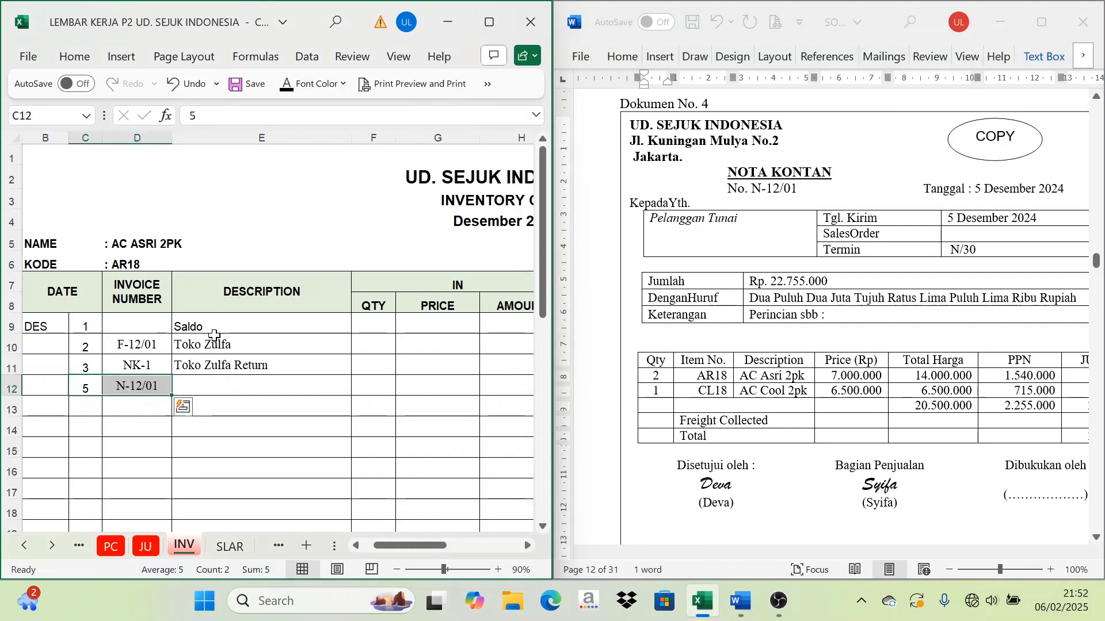
click(218, 377)
text(Penjualan Tunai)
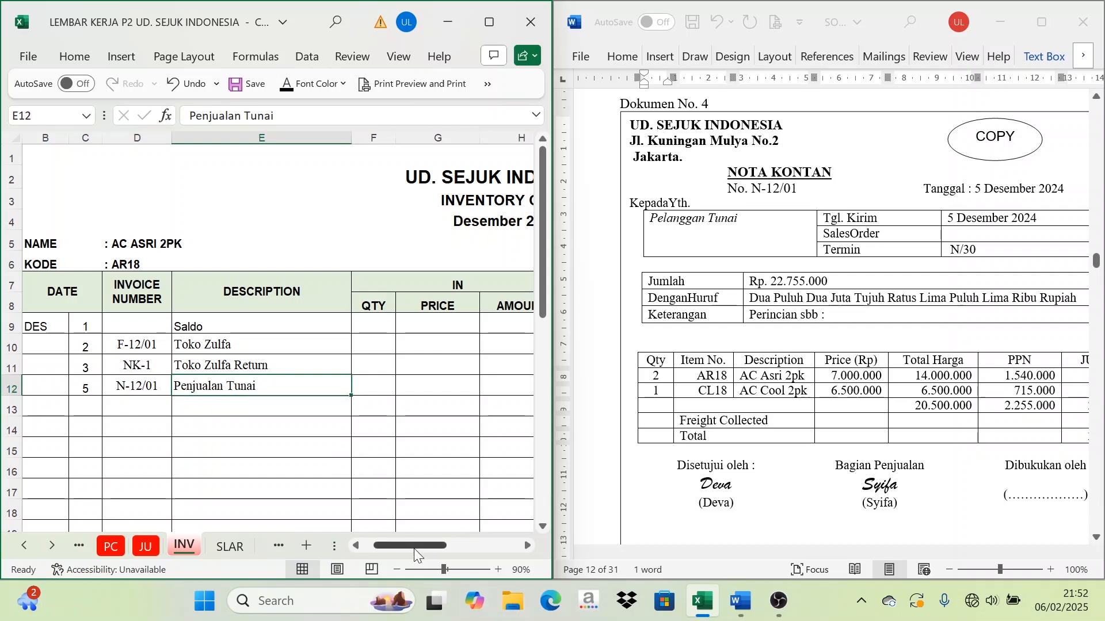
Step: Reveal the OUT entry in I12:K12 of the AC ASRI 2PK card in black: quantity 2, price 5.700.000, amount 11.400.000
drag(415, 550, 479, 550)
click(141, 386)
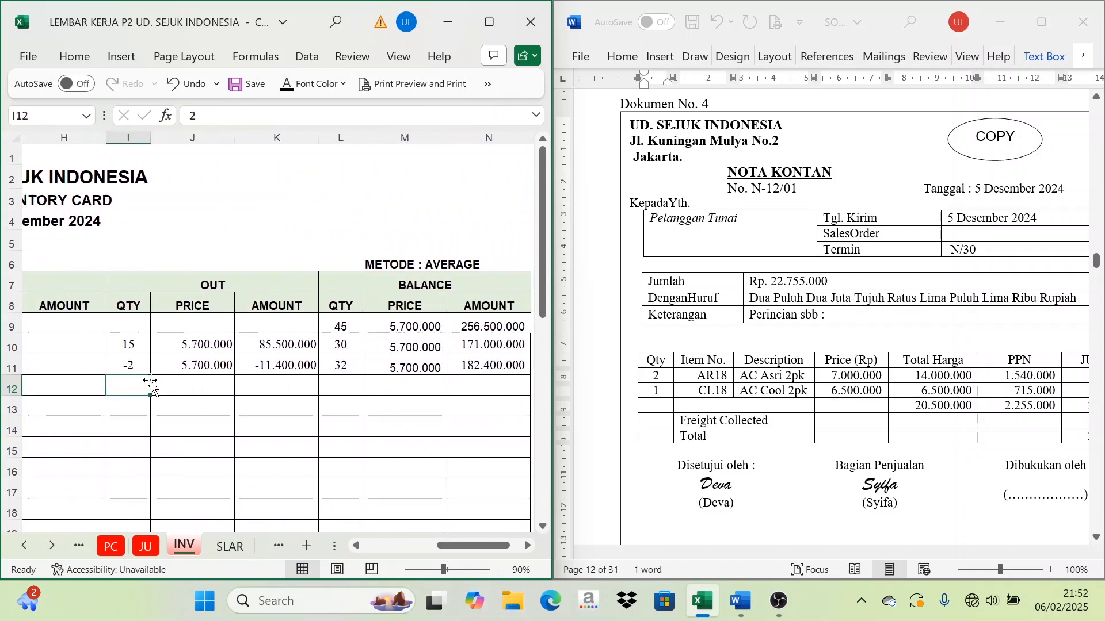
click(287, 86)
click(201, 394)
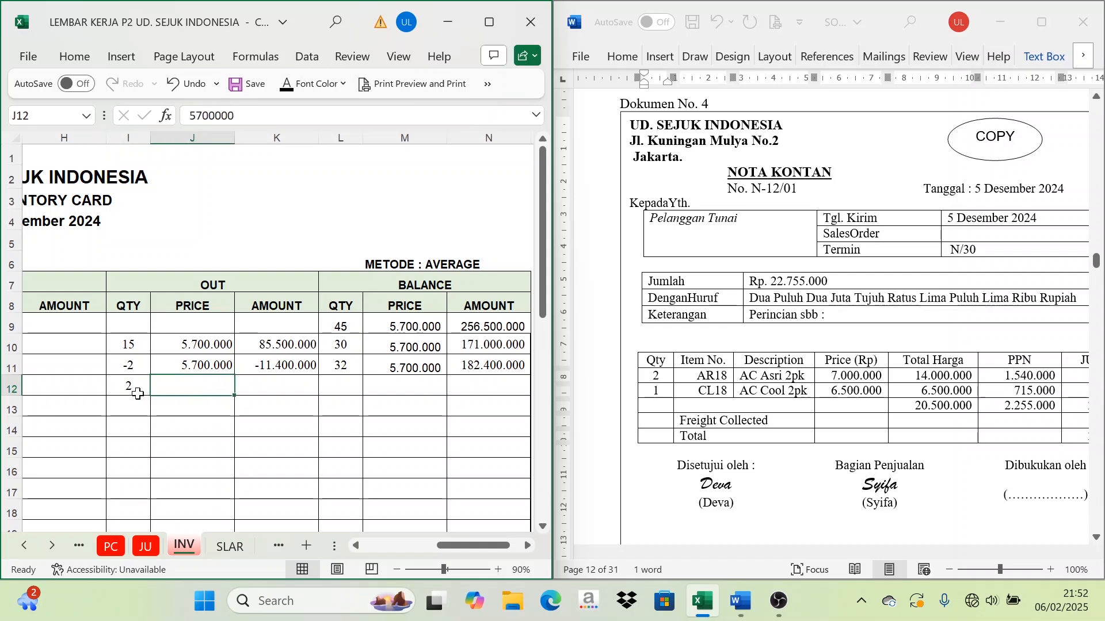
click(407, 306)
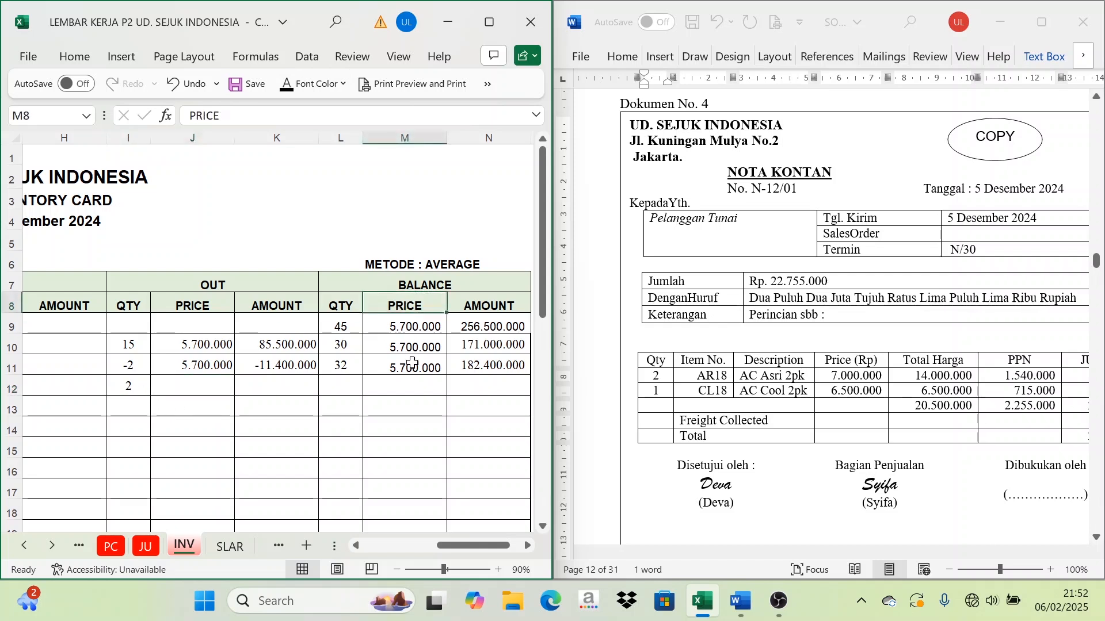
click(413, 367)
click(193, 392)
click(287, 86)
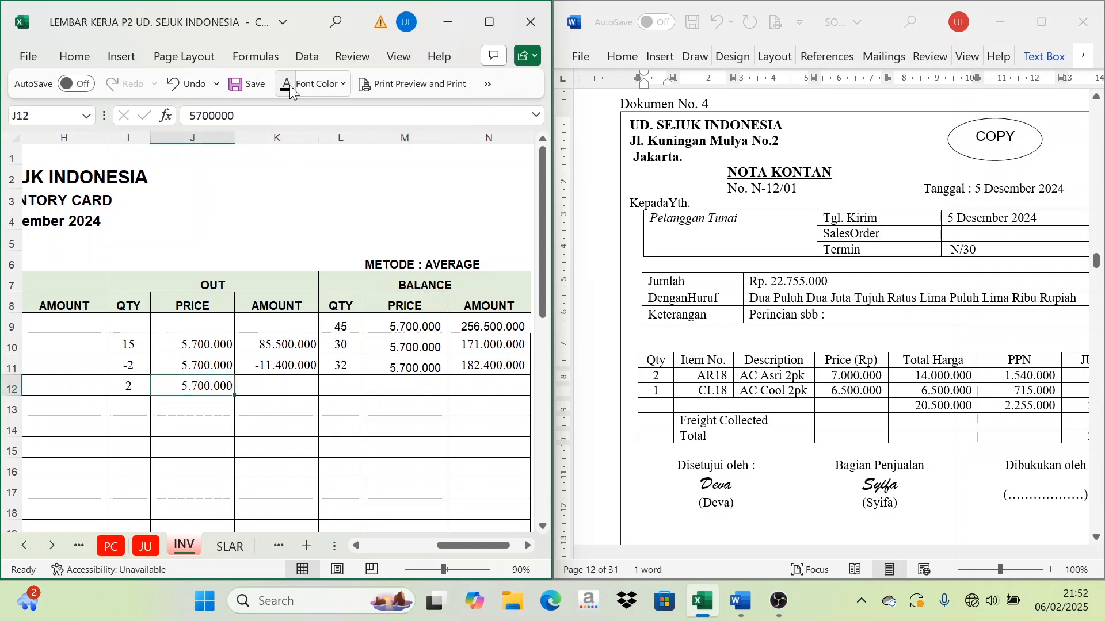
click(282, 376)
click(290, 86)
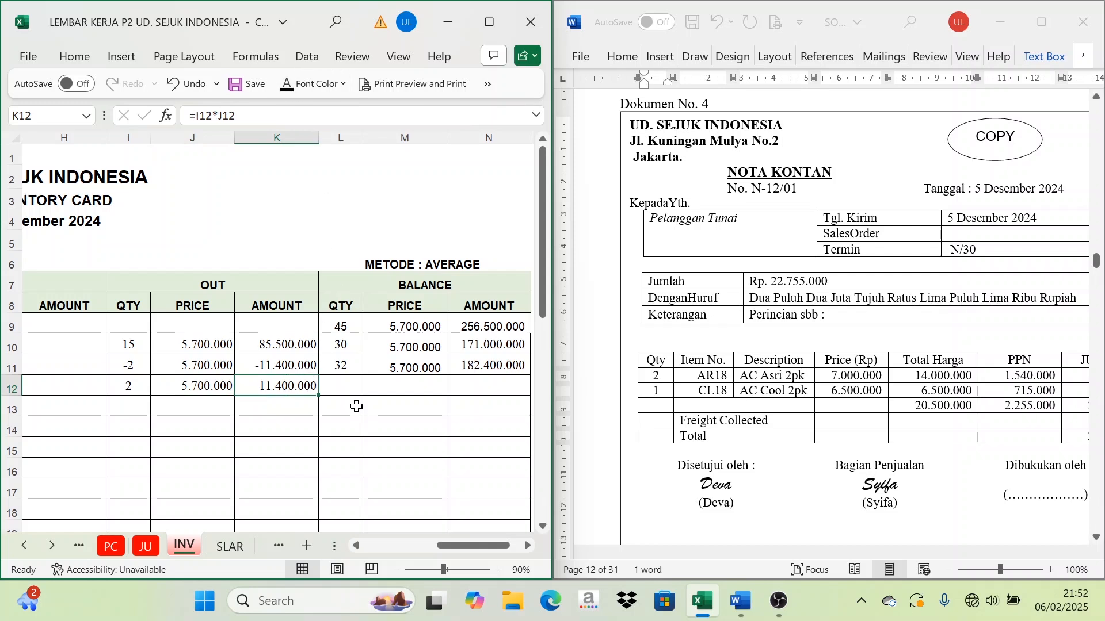
Step: Reveal the BALANCE entry in L12:N12 in black: quantity 30, price 5.700.000, amount 171.000.000
click(346, 389)
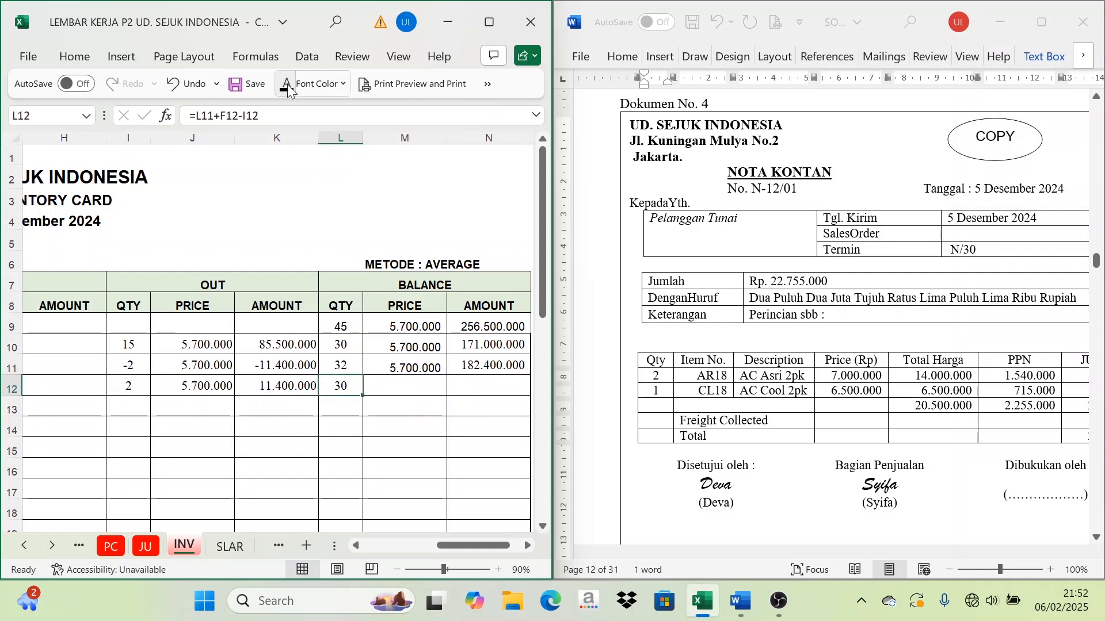
click(411, 382)
drag(403, 385, 489, 386)
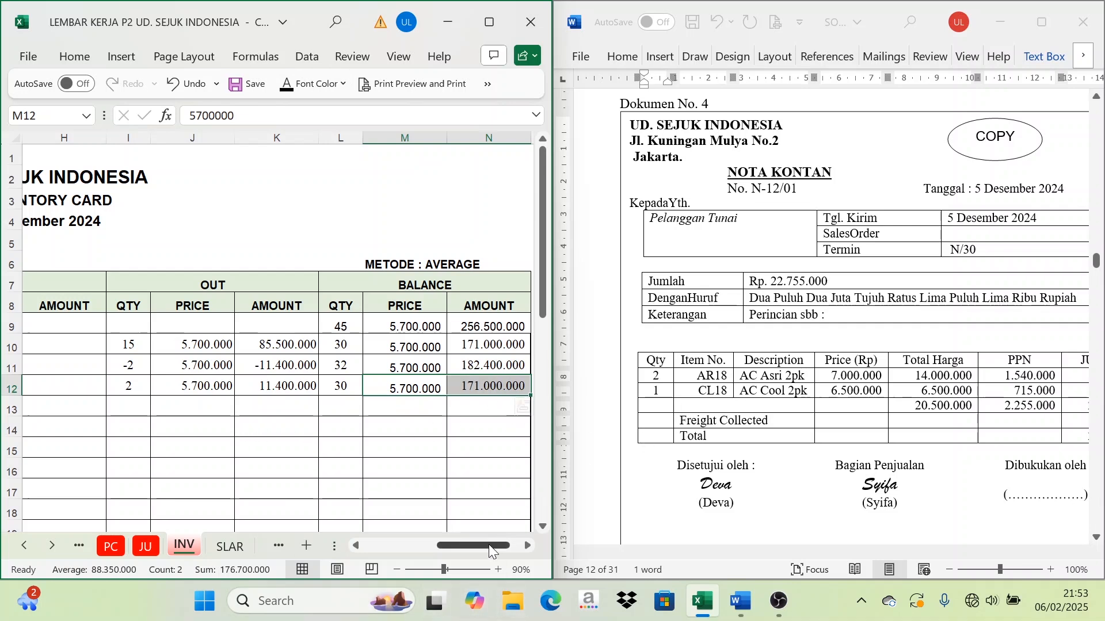
Step: On the AC COOL 2PK card, reveal C30:E30 in black: date 5, invoice N-12/01, description Penjualan Tunai
drag(488, 545, 412, 548)
scroll(362, 501, down, 6)
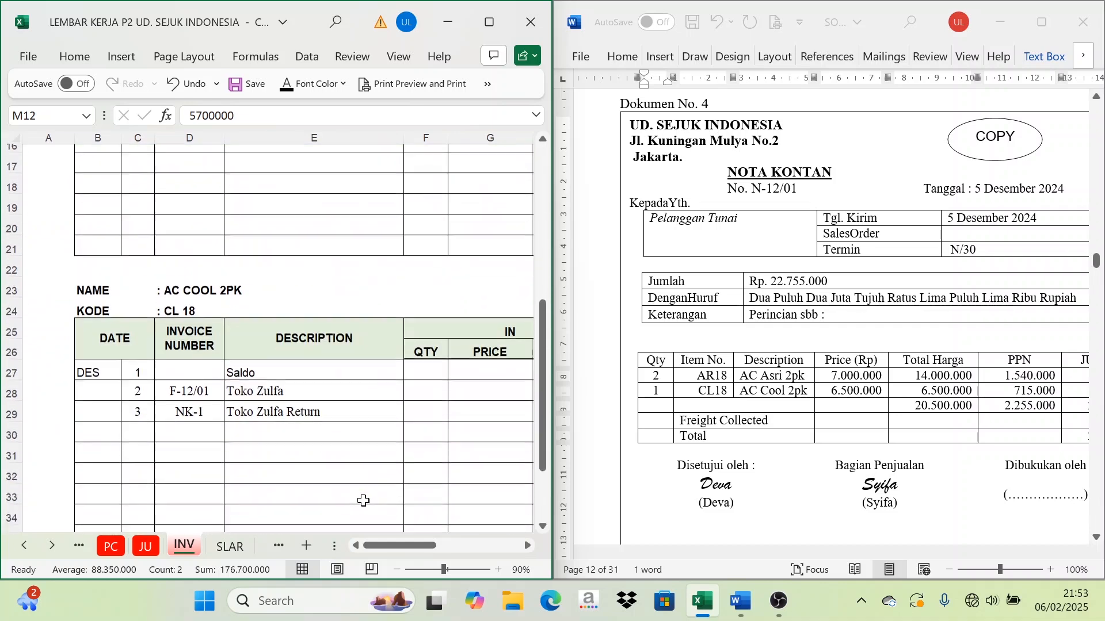
drag(128, 386, 345, 382)
text(5	N-12/01	Penjualan Tunai)
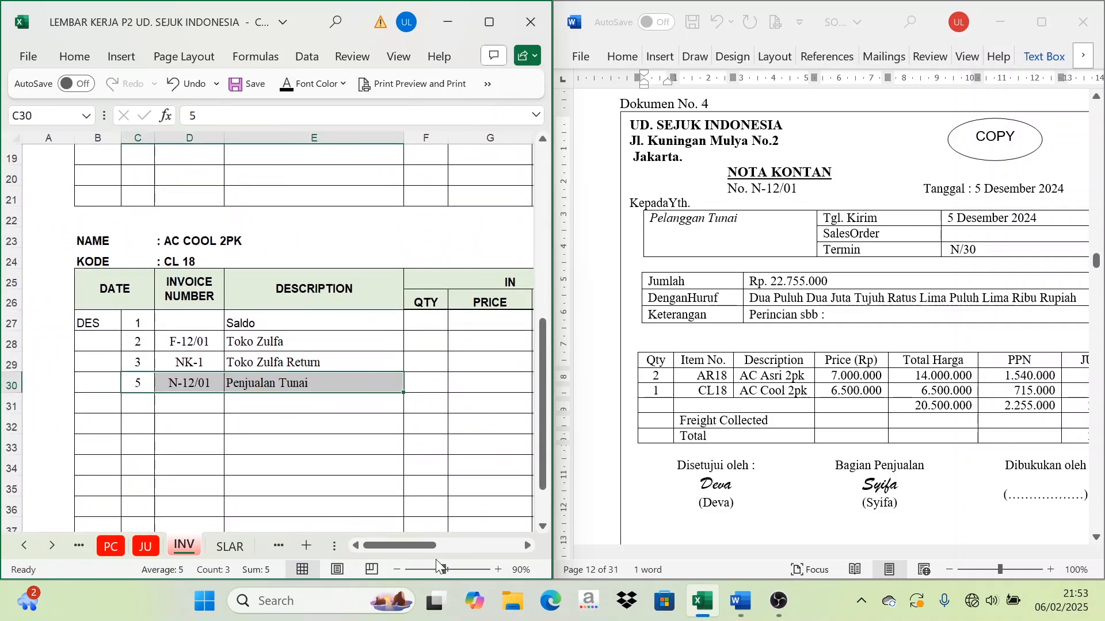
Step: Reveal the OUT entry in I30:K30 of the AC COOL 2PK card in black: quantity 1, price 5.300.000, amount 5.300.000
drag(399, 542, 462, 543)
click(212, 382)
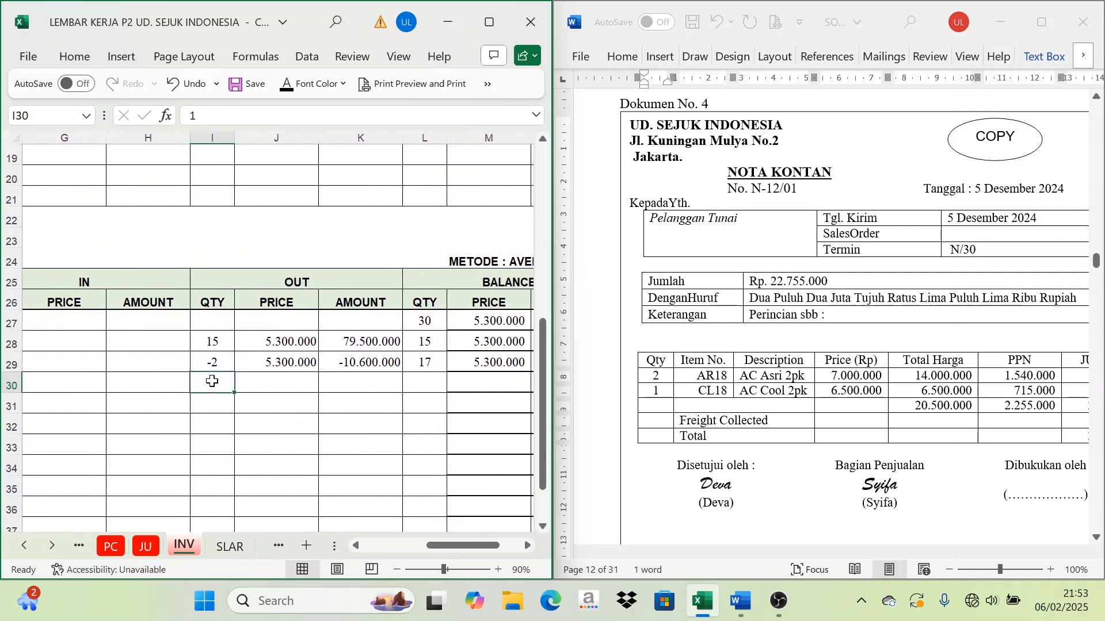
click(286, 384)
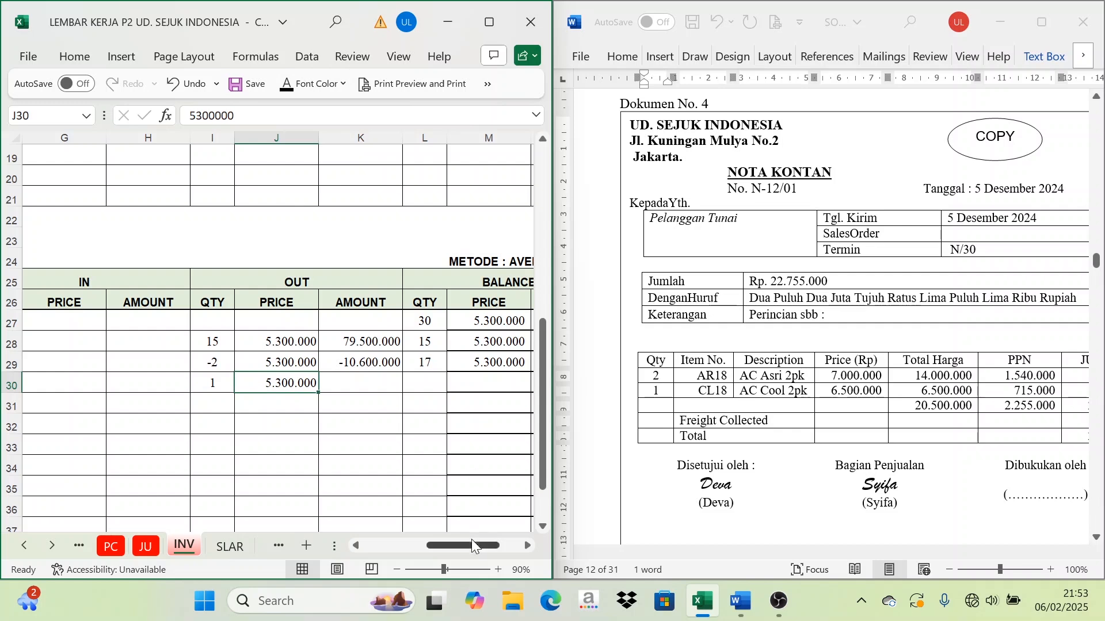
drag(471, 543, 478, 542)
click(415, 364)
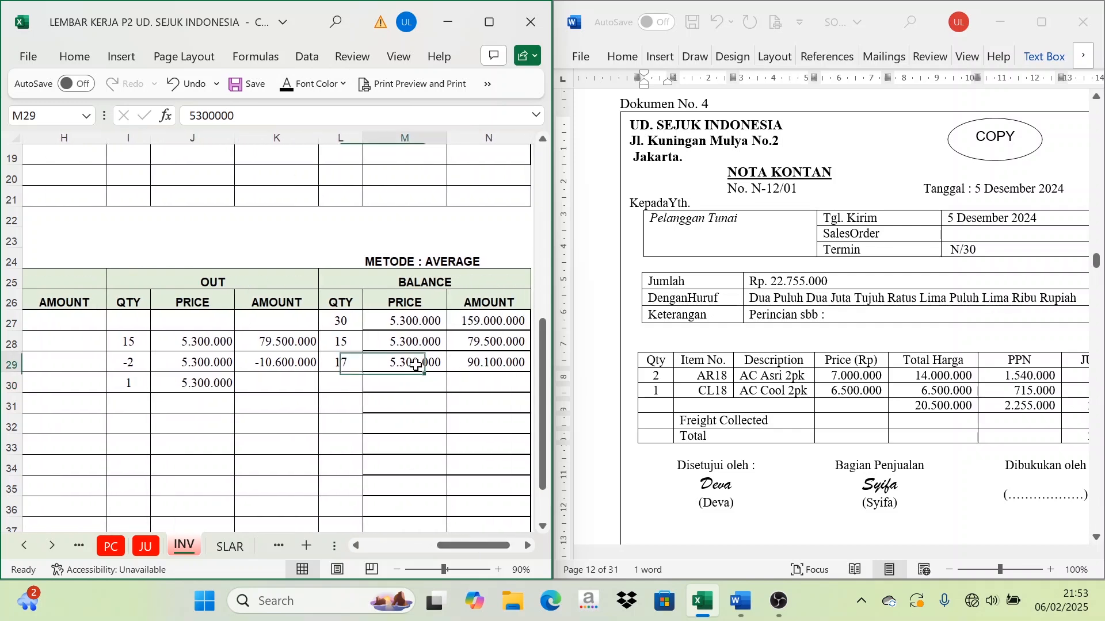
click(190, 382)
click(252, 381)
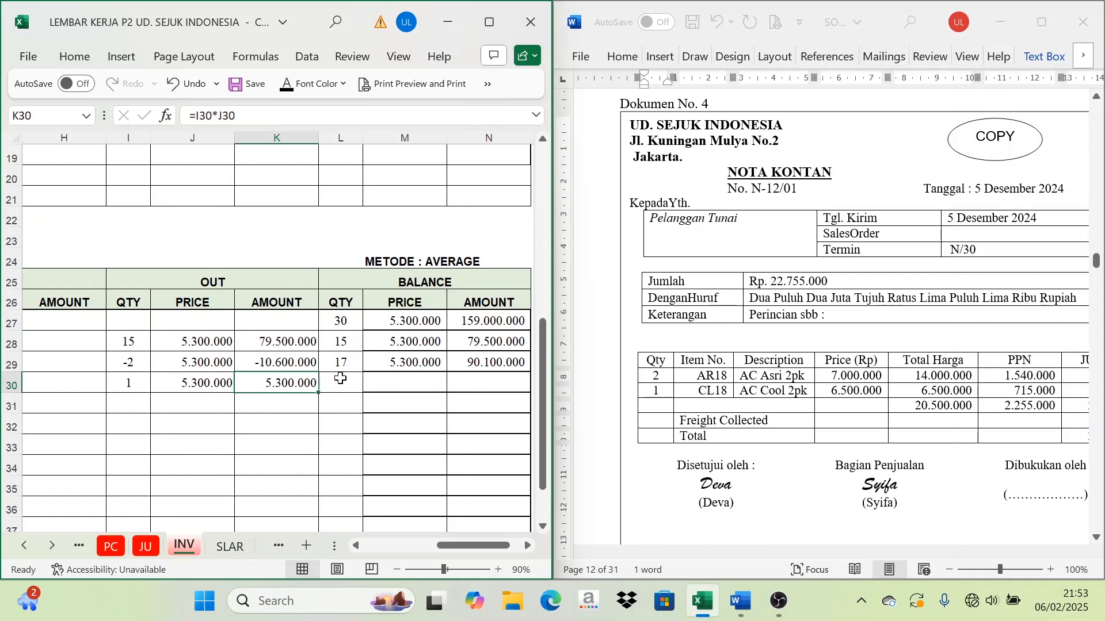
Step: Reveal the BALANCE entry in L30:N30 in black: quantity 16, price 5.300.000, amount 84.800.000
click(341, 380)
click(146, 382)
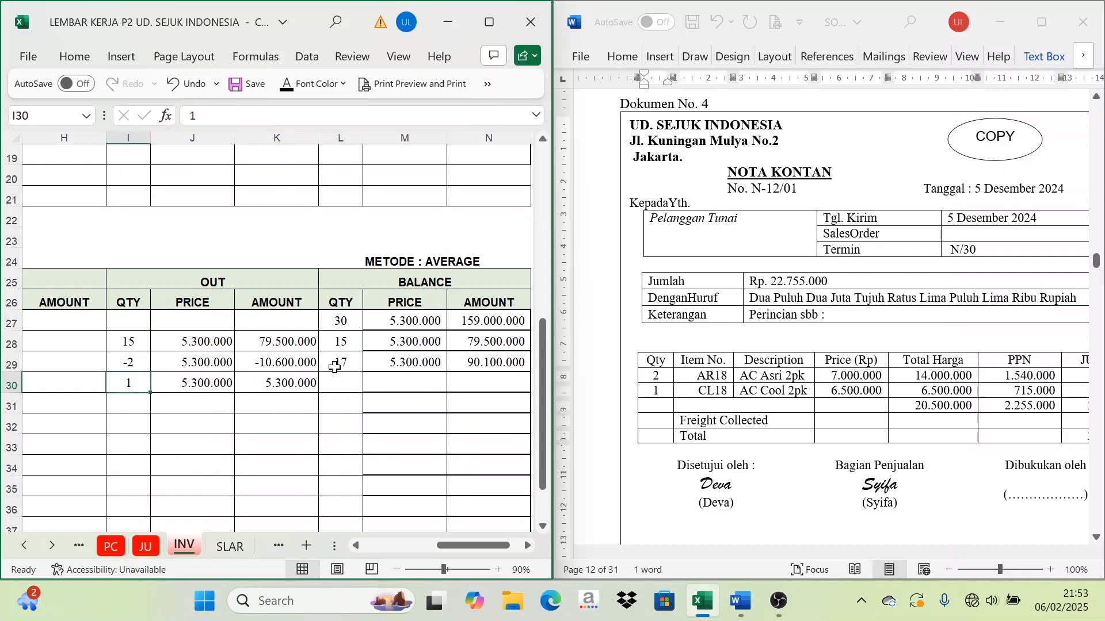
click(352, 395)
click(349, 386)
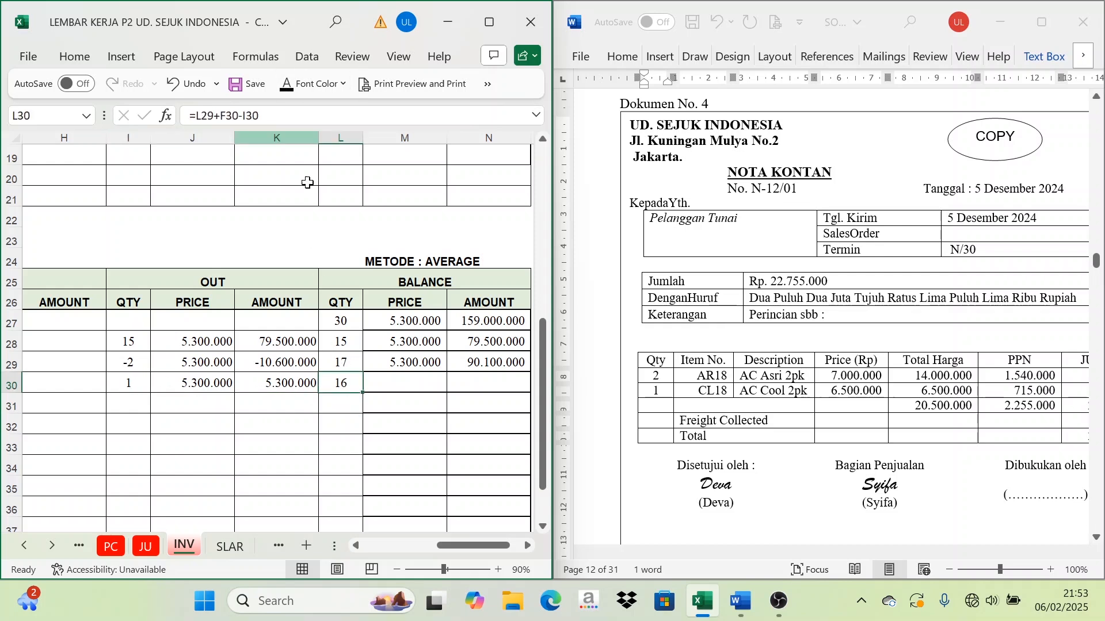
click(382, 372)
click(385, 383)
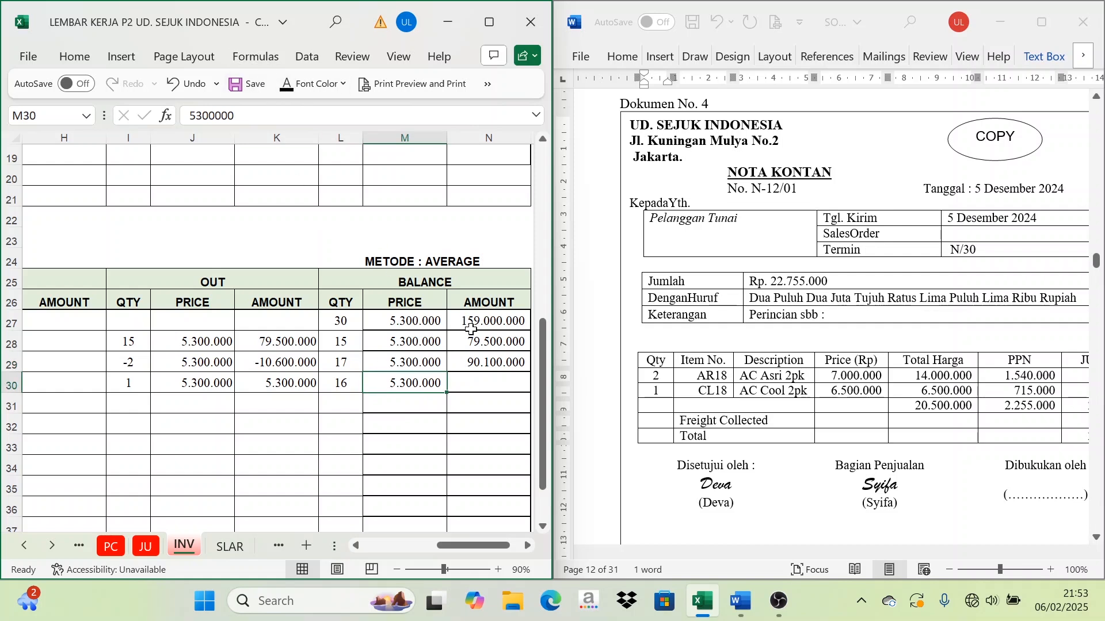
click(479, 382)
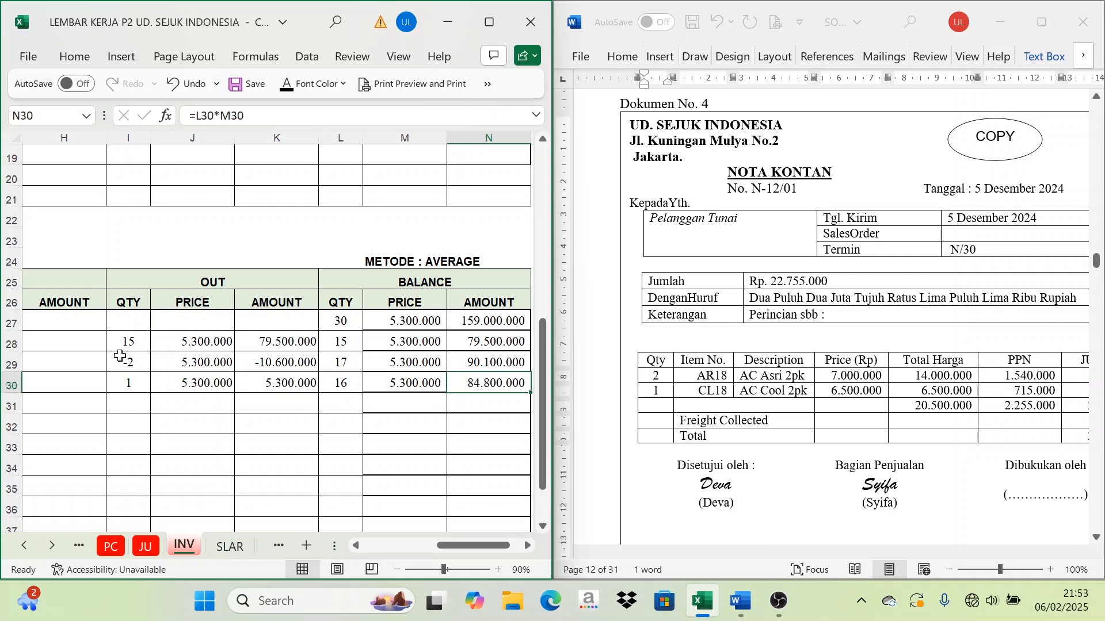
Step: Examine the OUT quantities and amounts of the N-12/01 sale in row 12 for AC ASRI 2PK and row 30 for AC COOL 2PK
click(360, 548)
click(198, 375)
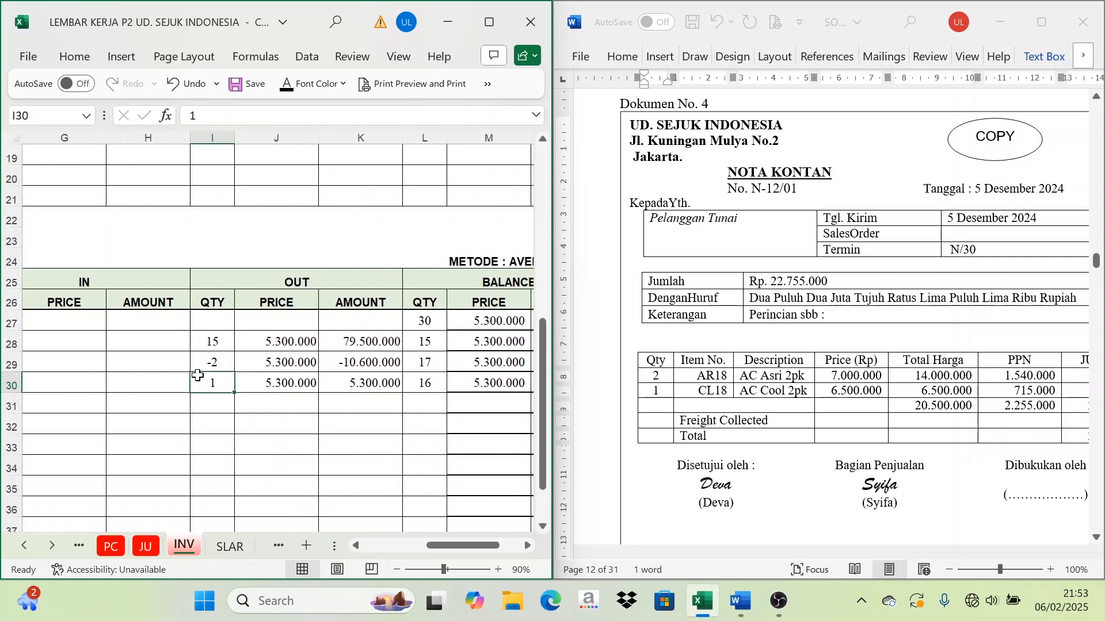
click(372, 385)
click(216, 381)
click(365, 382)
click(210, 385)
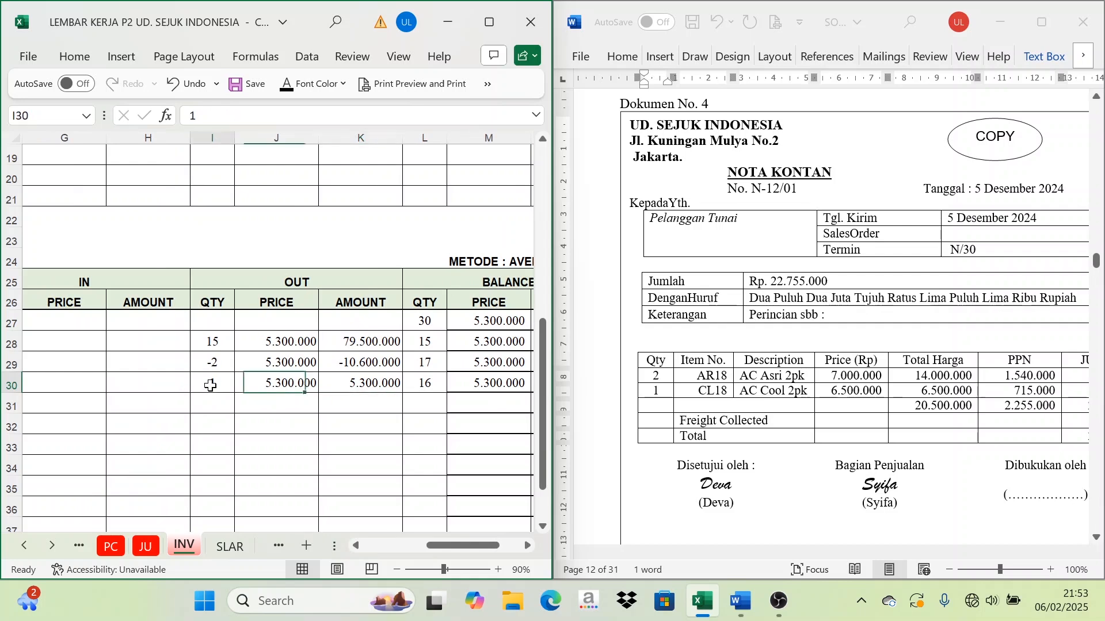
click(356, 378)
scroll(357, 378, up, 6)
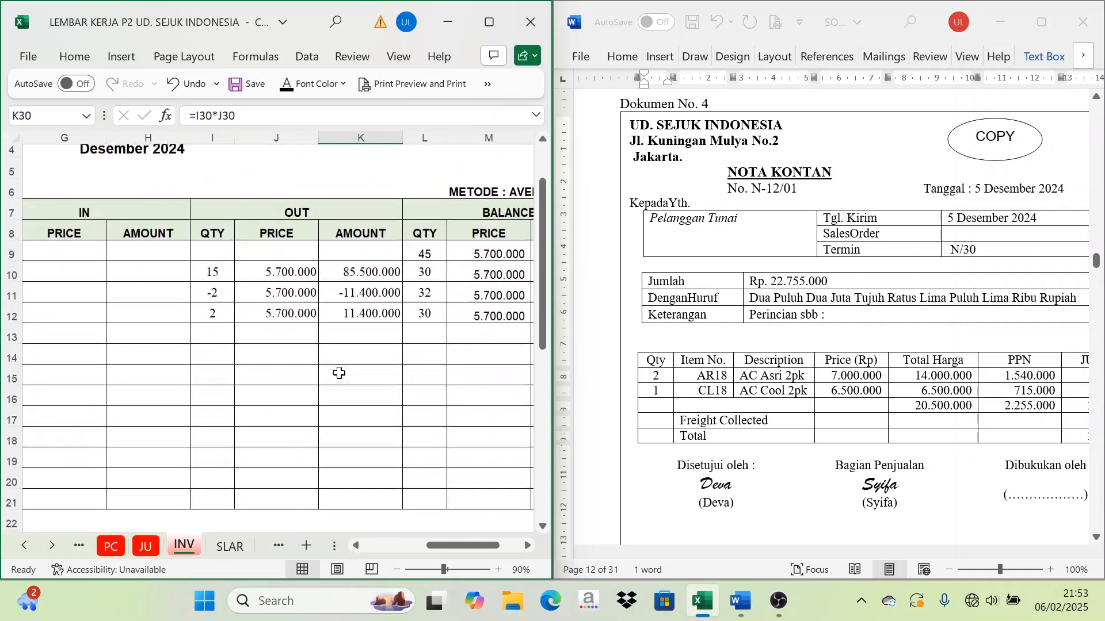
click(212, 322)
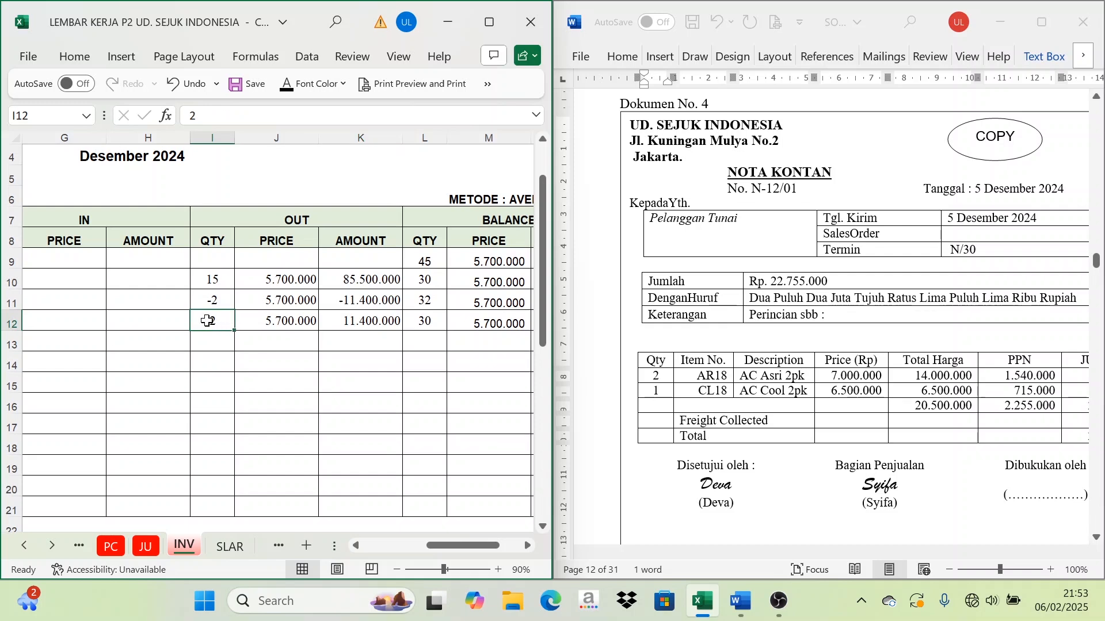
click(362, 322)
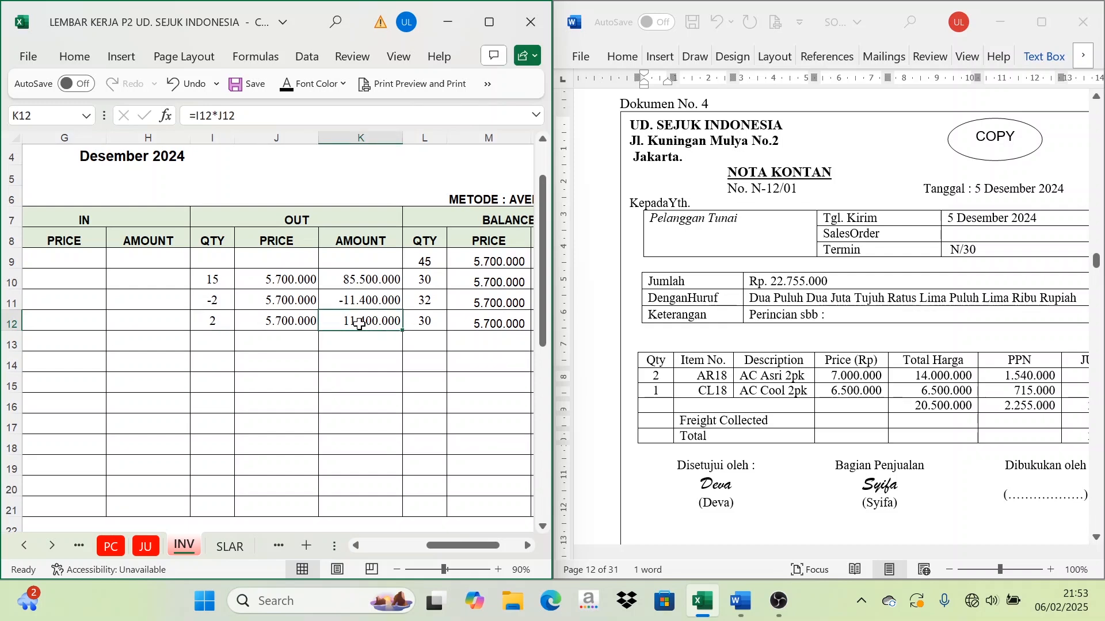
scroll(359, 324, down, 5)
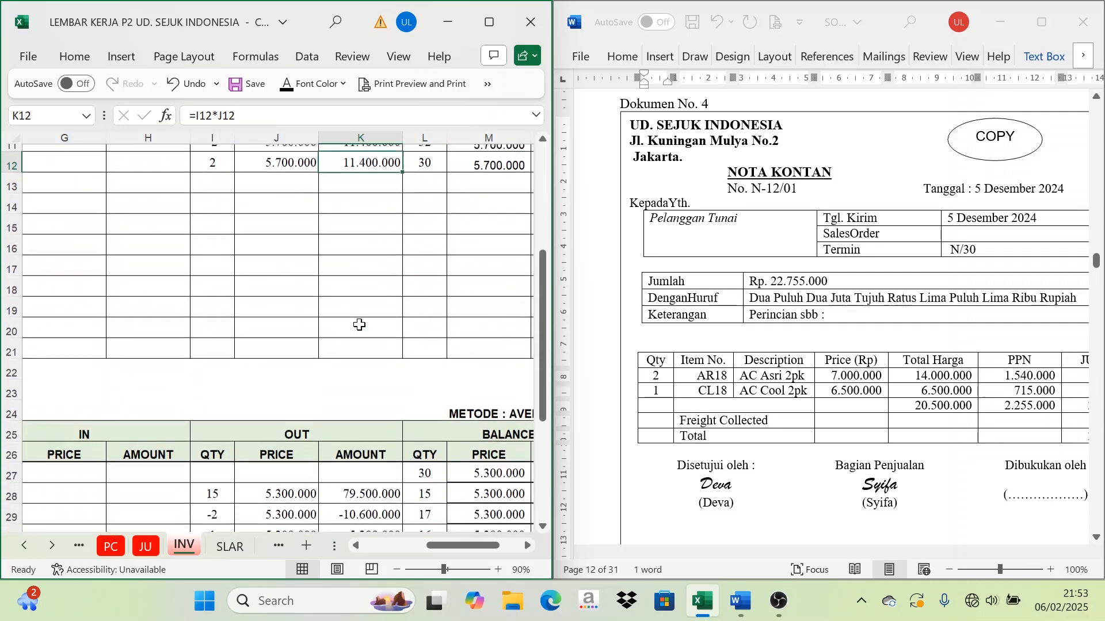
click(361, 386)
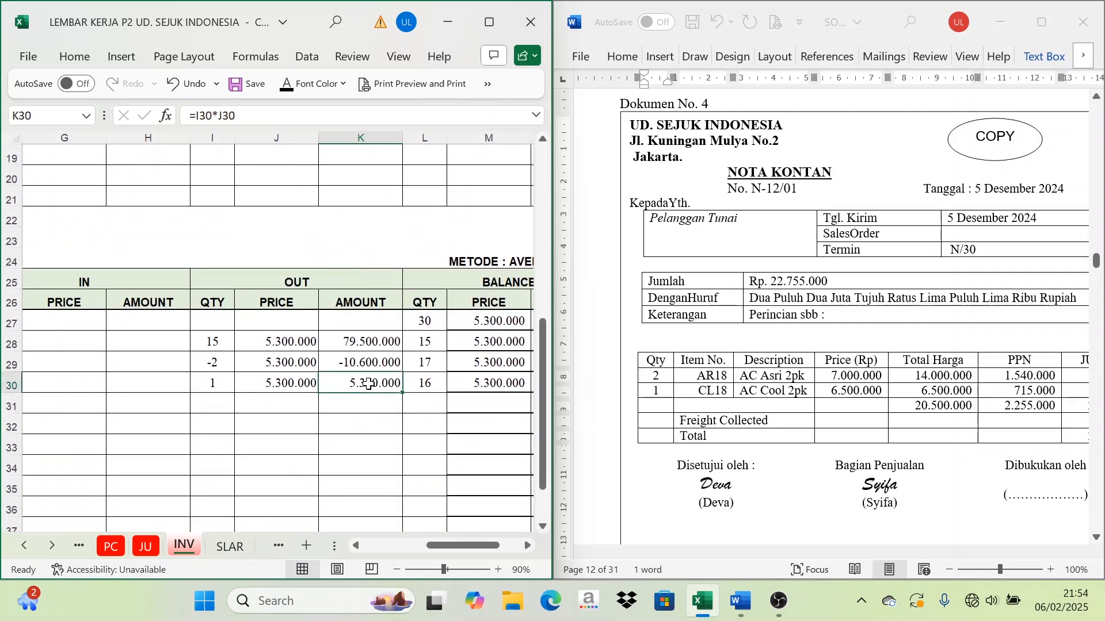
scroll(354, 374, up, 4)
click(346, 260)
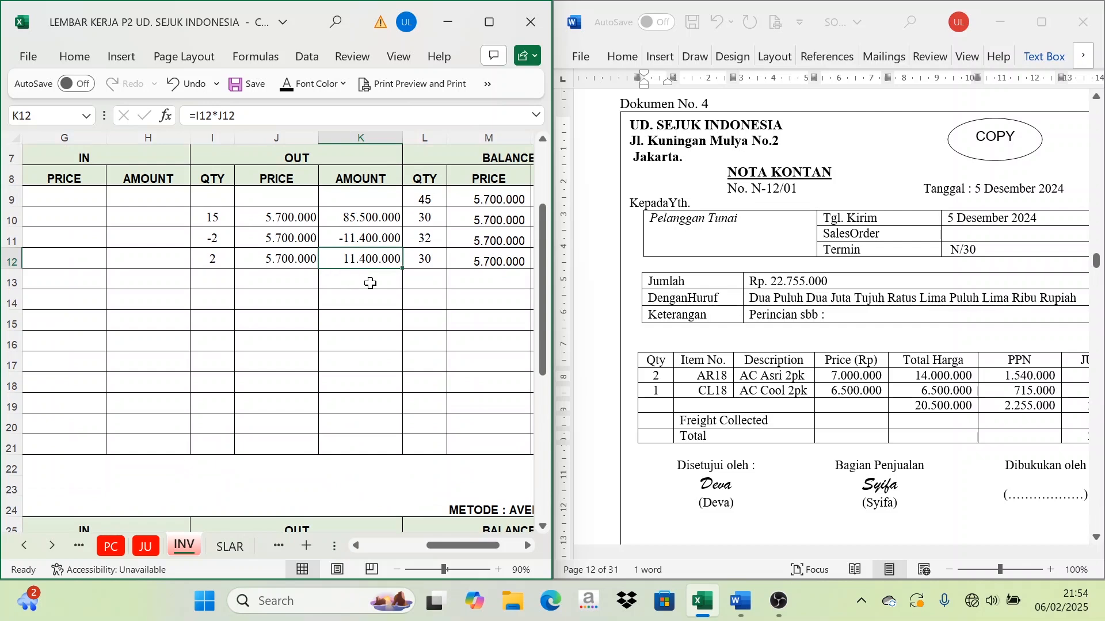
Step: On the CRJ sheet, reveal the other debit entry in H8:J8 in black: Cost of Good Sold, account 5-1100, total 16.700.000
click(24, 545)
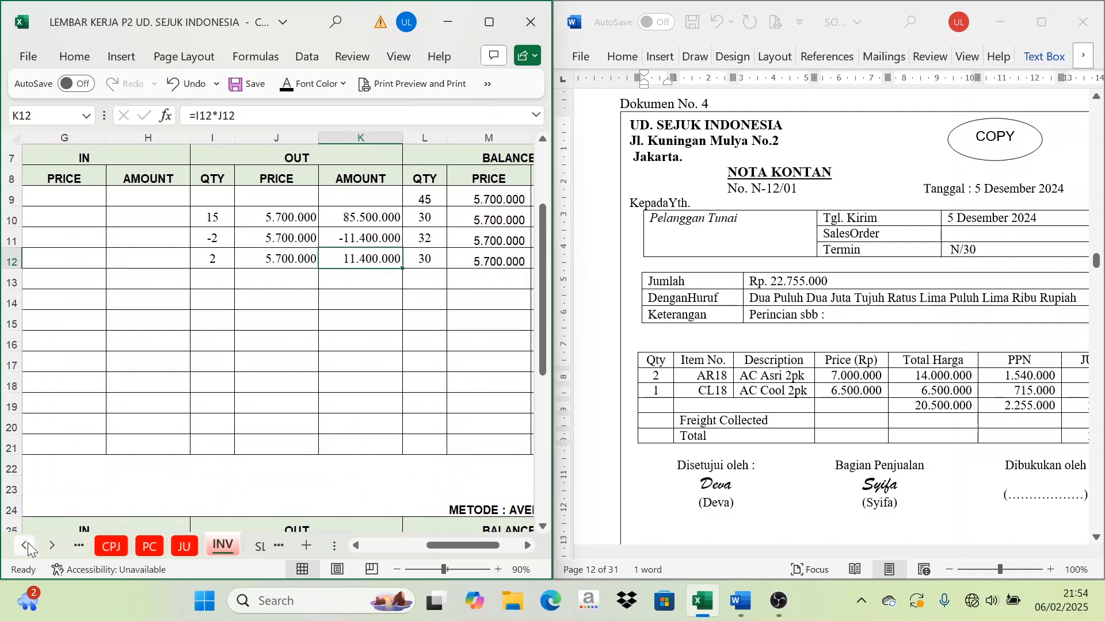
click(24, 545)
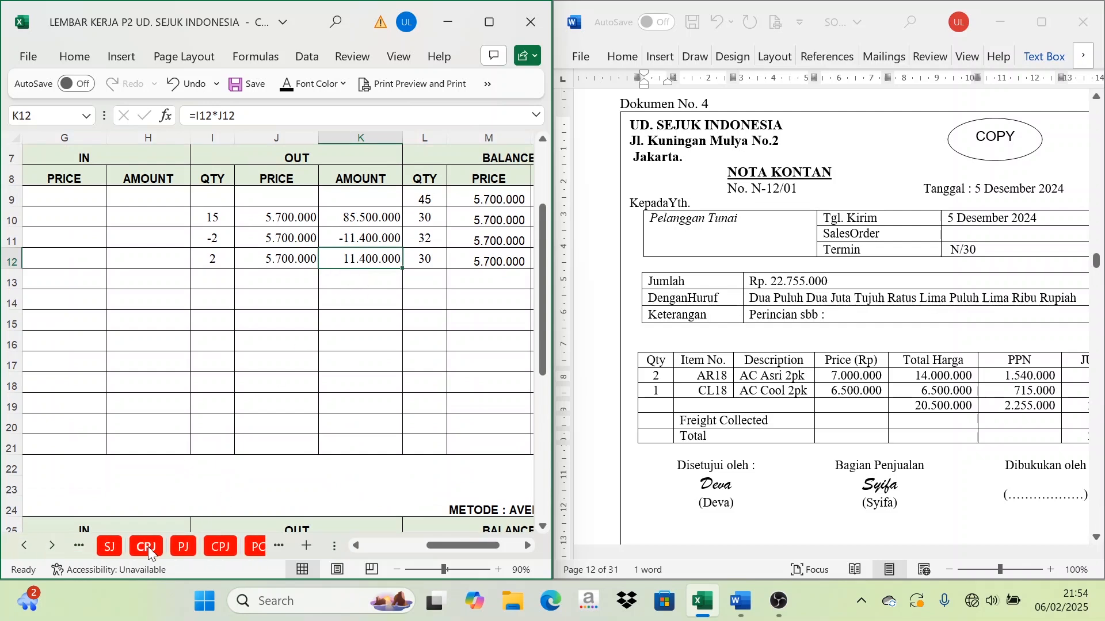
click(149, 551)
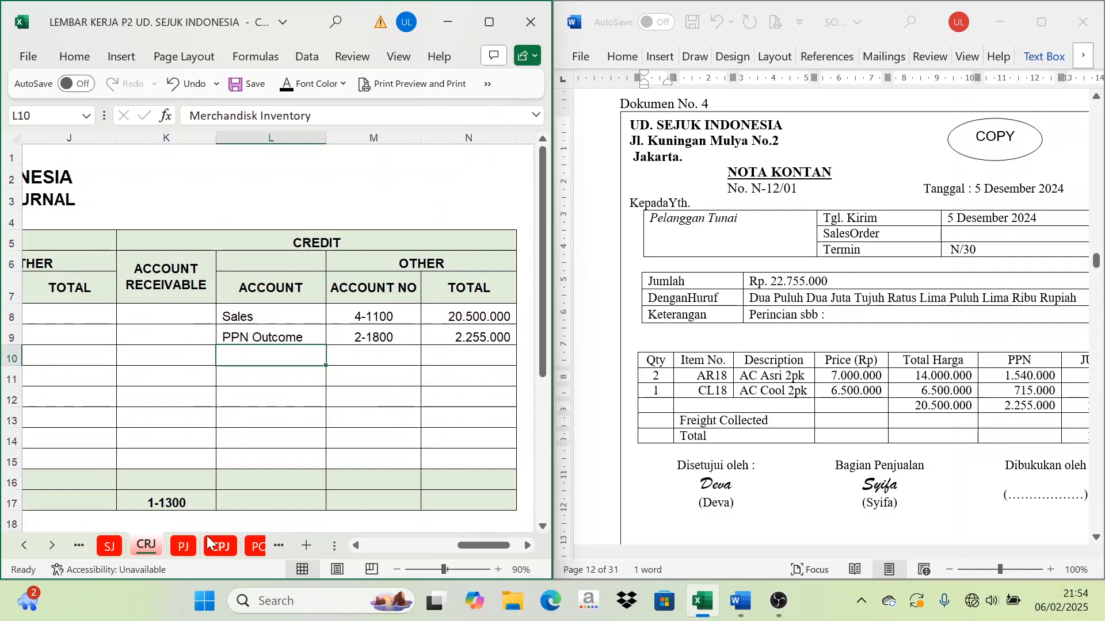
drag(488, 545, 438, 546)
click(320, 267)
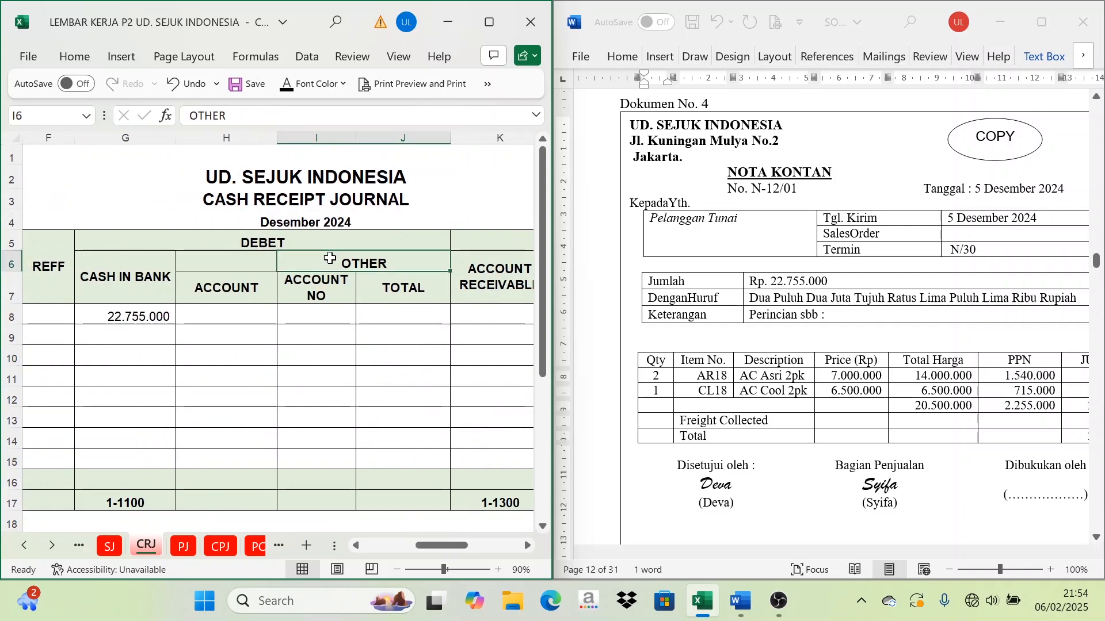
drag(256, 267, 308, 260)
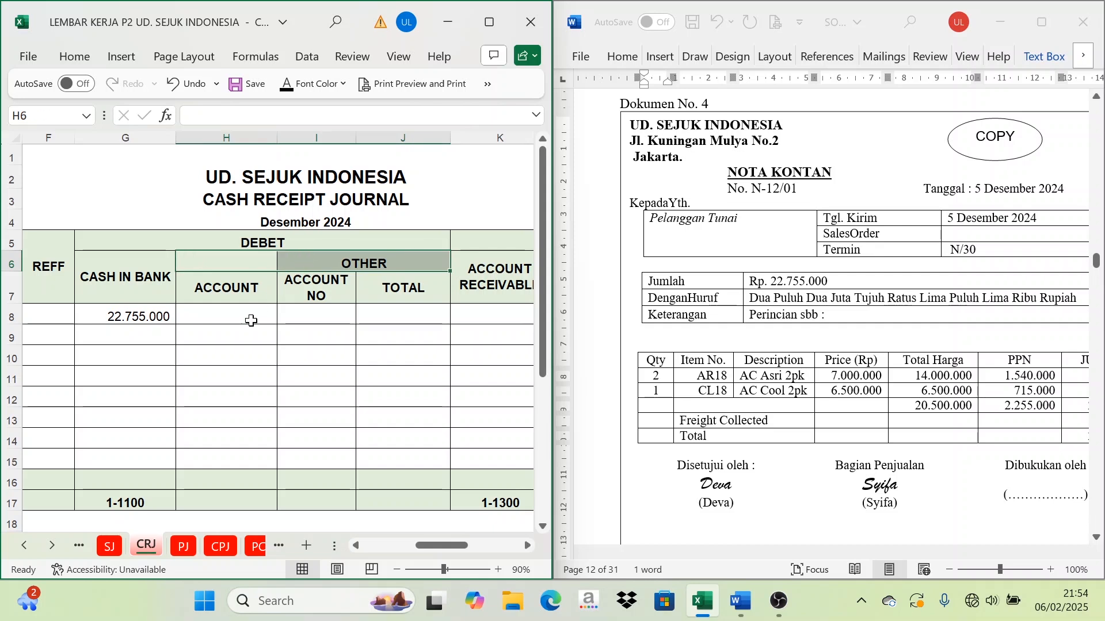
click(230, 322)
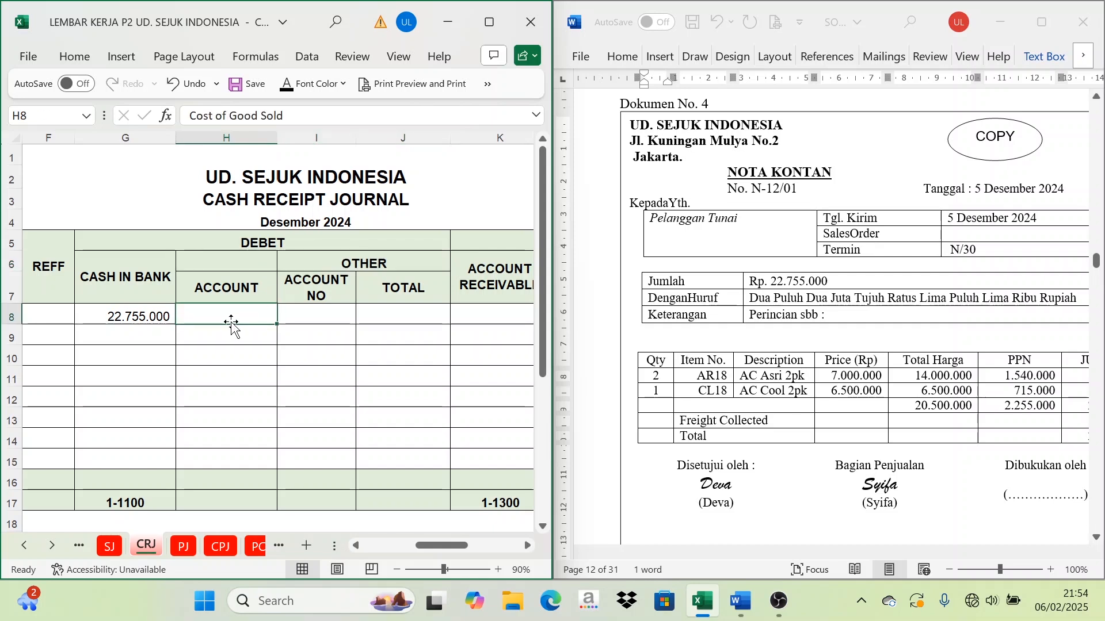
click(286, 85)
click(397, 313)
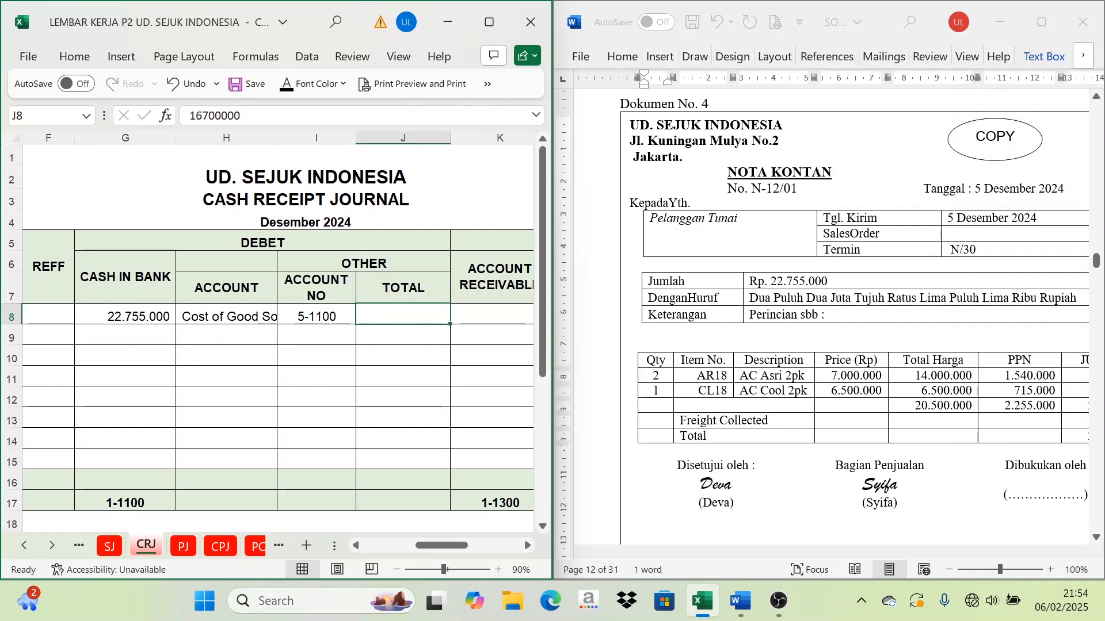
click(286, 86)
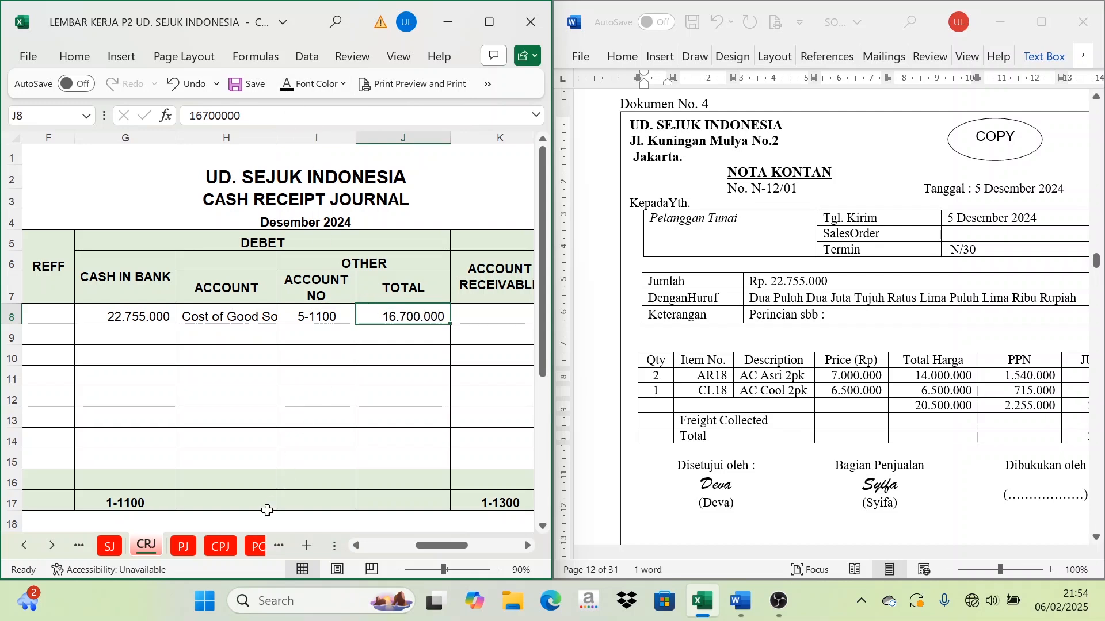
Step: Examine the OUT amounts of the N-12/01 sale on the INV sheet for AC ASRI 2PK and AC COOL 2PK
click(51, 546)
click(52, 545)
click(52, 546)
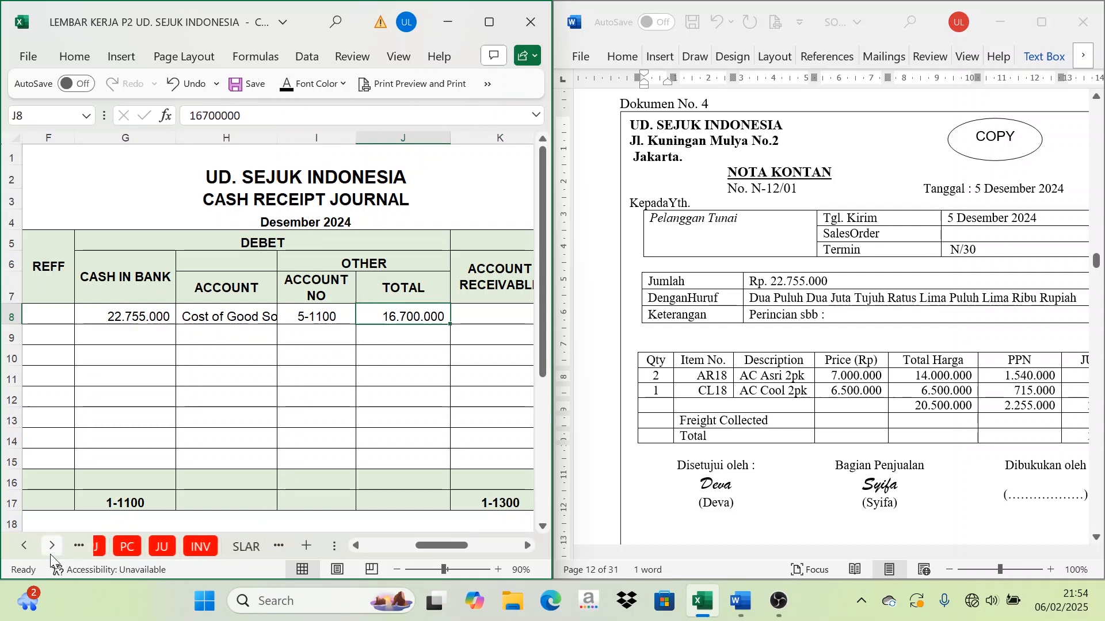
click(51, 546)
click(184, 544)
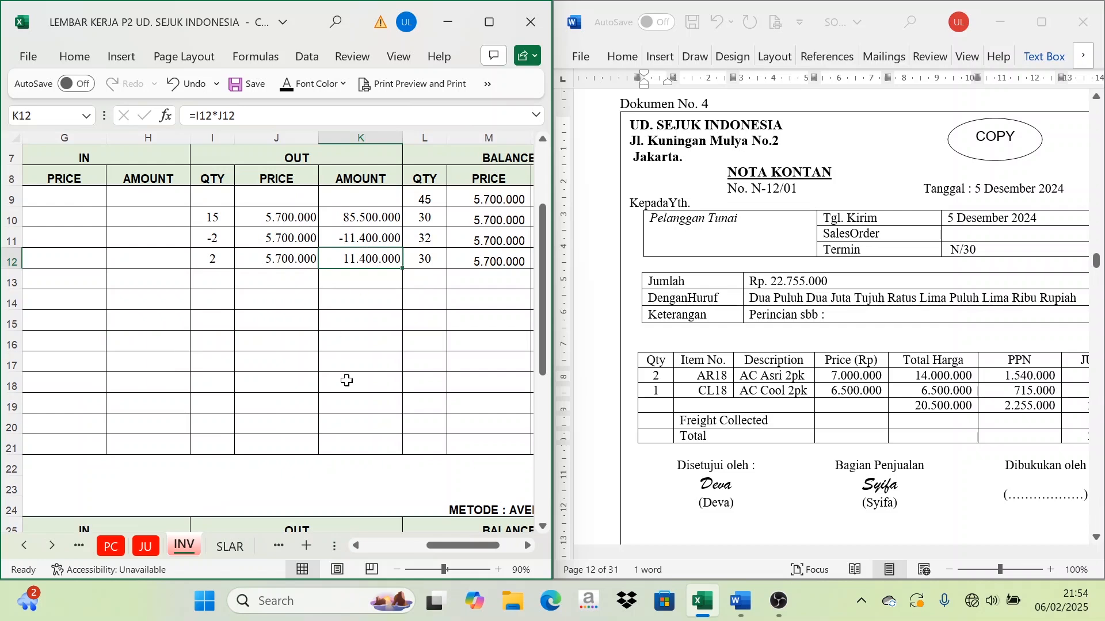
scroll(346, 381, down, 5)
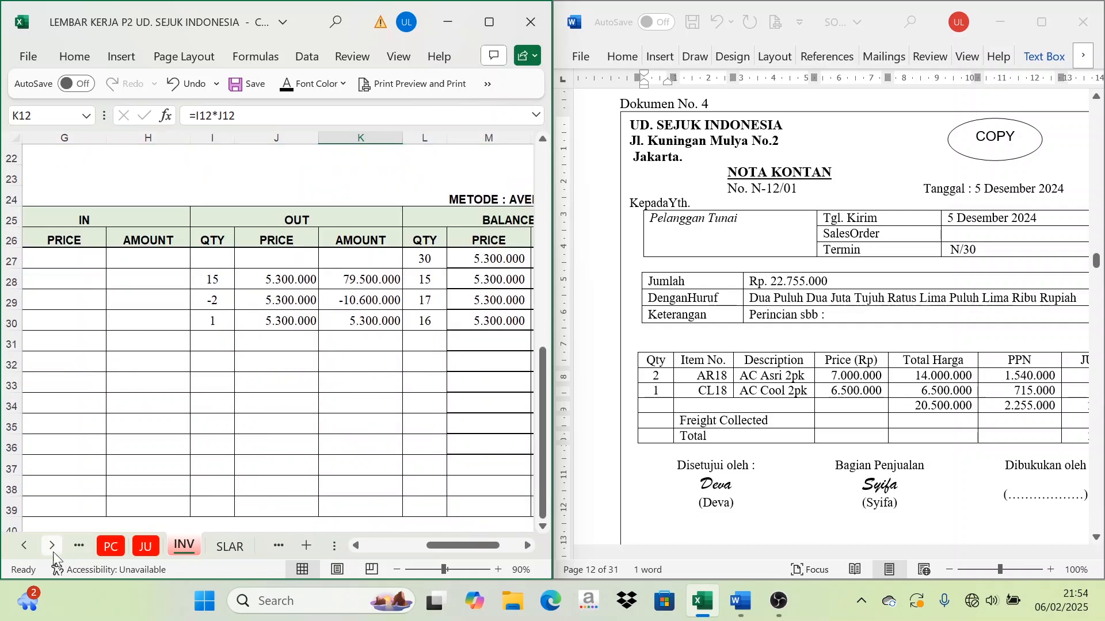
Step: In the CRJ sheet's other credit columns, reveal Merchandisk Inventory and account number 1-1500 in L10:M10 in black
click(28, 545)
click(28, 546)
click(28, 546)
click(28, 546)
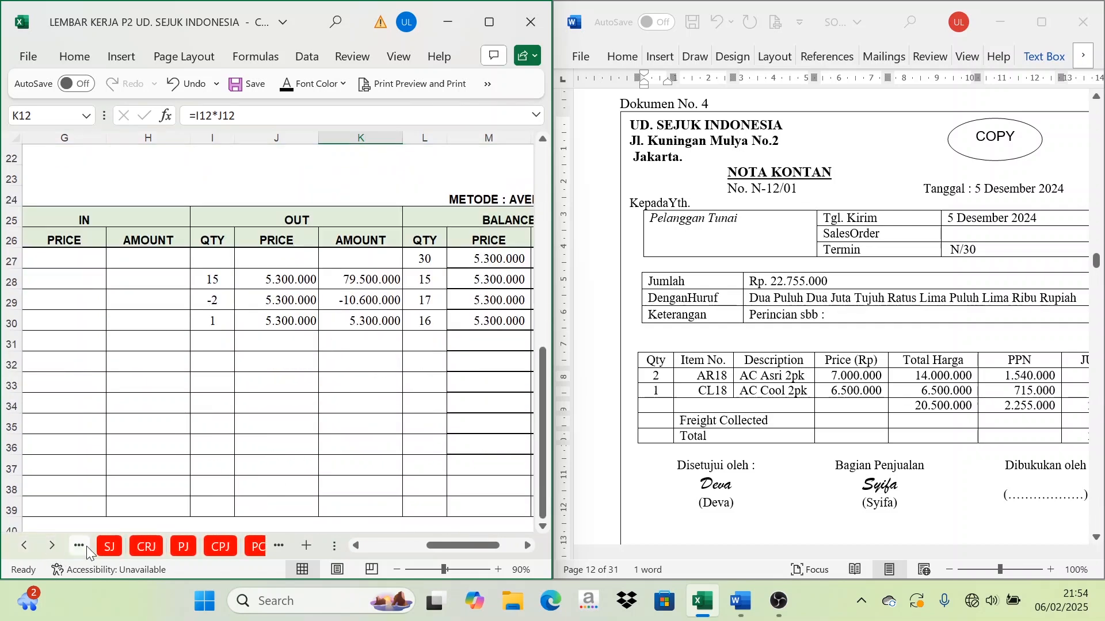
click(146, 546)
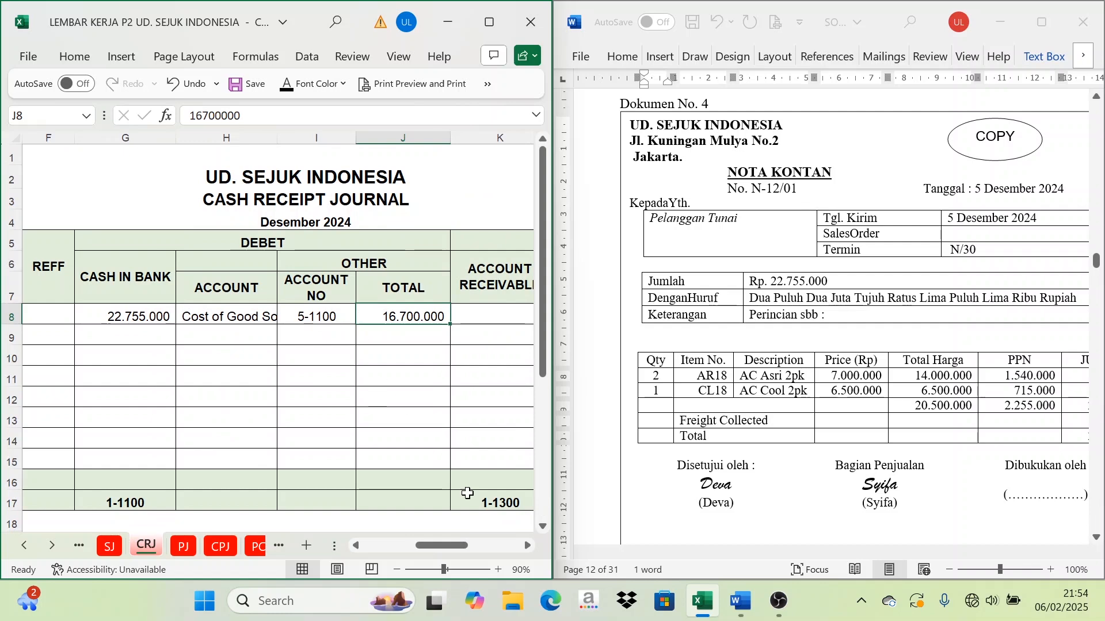
click(529, 545)
click(528, 545)
click(528, 546)
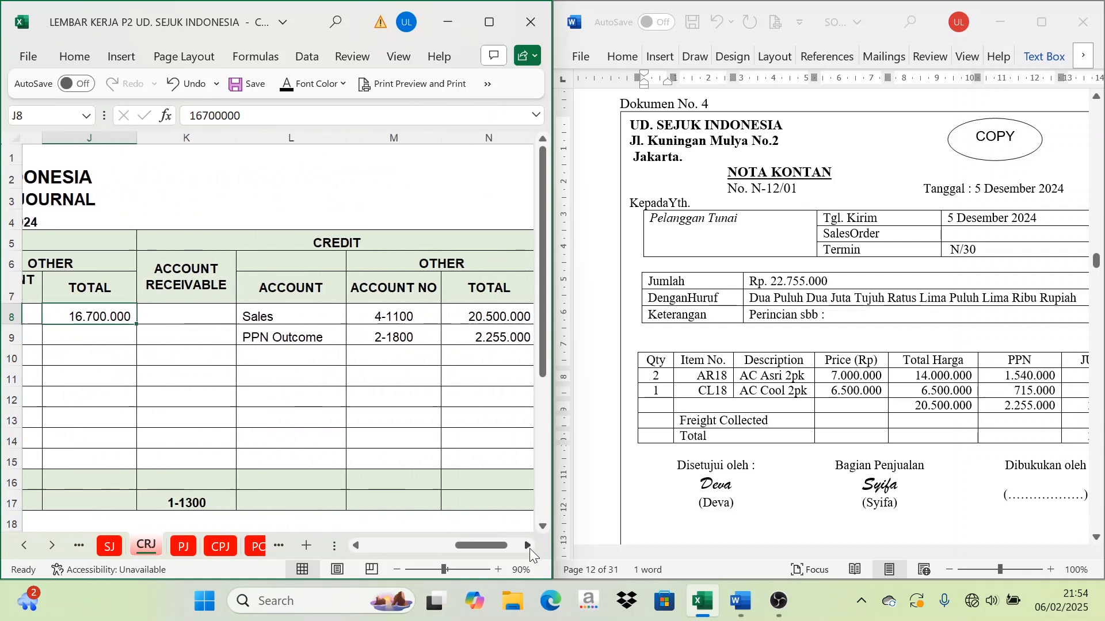
click(528, 545)
click(528, 545)
click(305, 263)
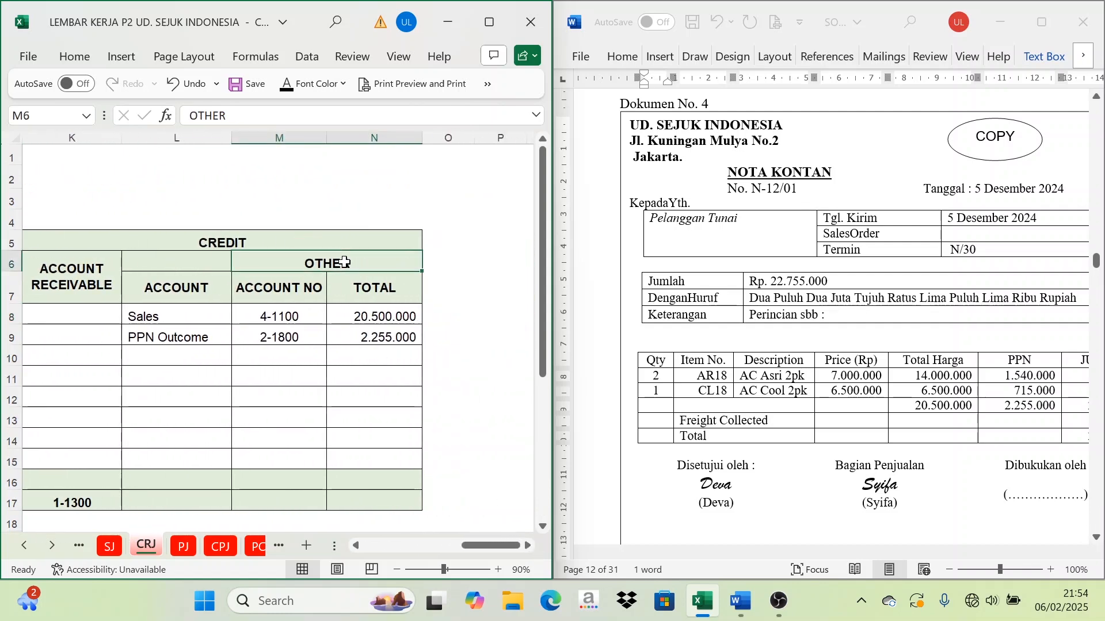
click(187, 361)
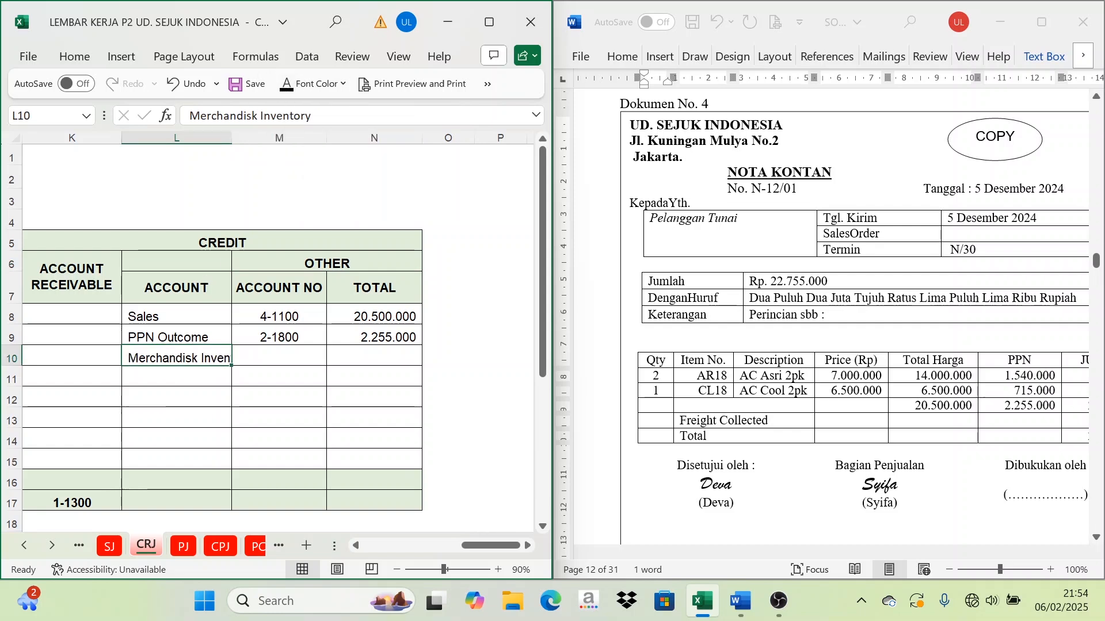
click(276, 352)
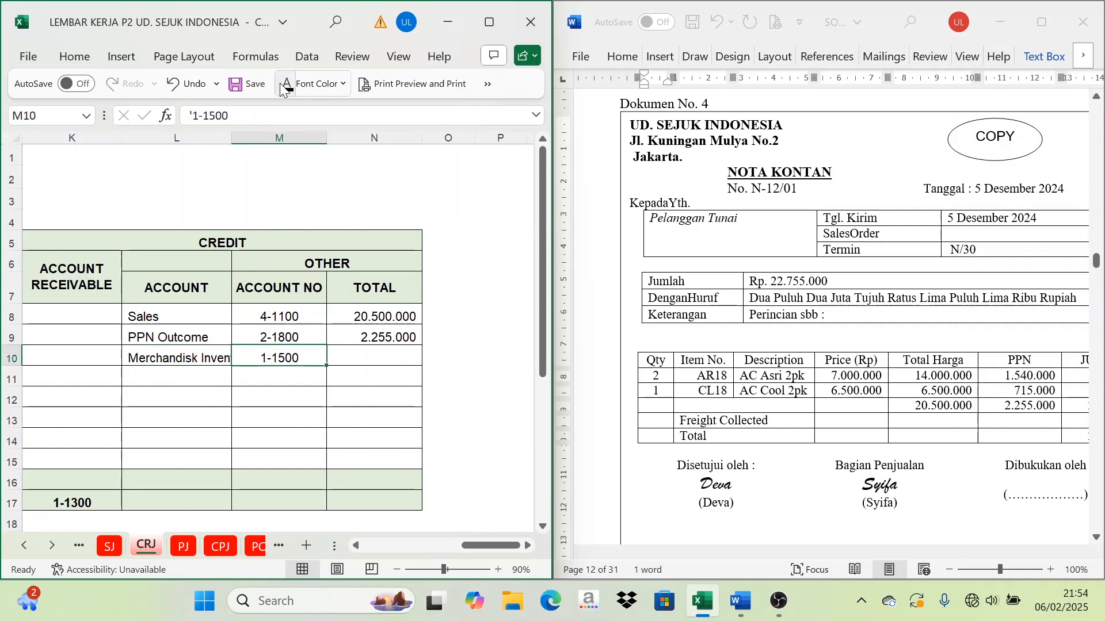
Step: Reveal the Merchandisk Inventory credit total of 16.700.000 in N10 in black
click(368, 357)
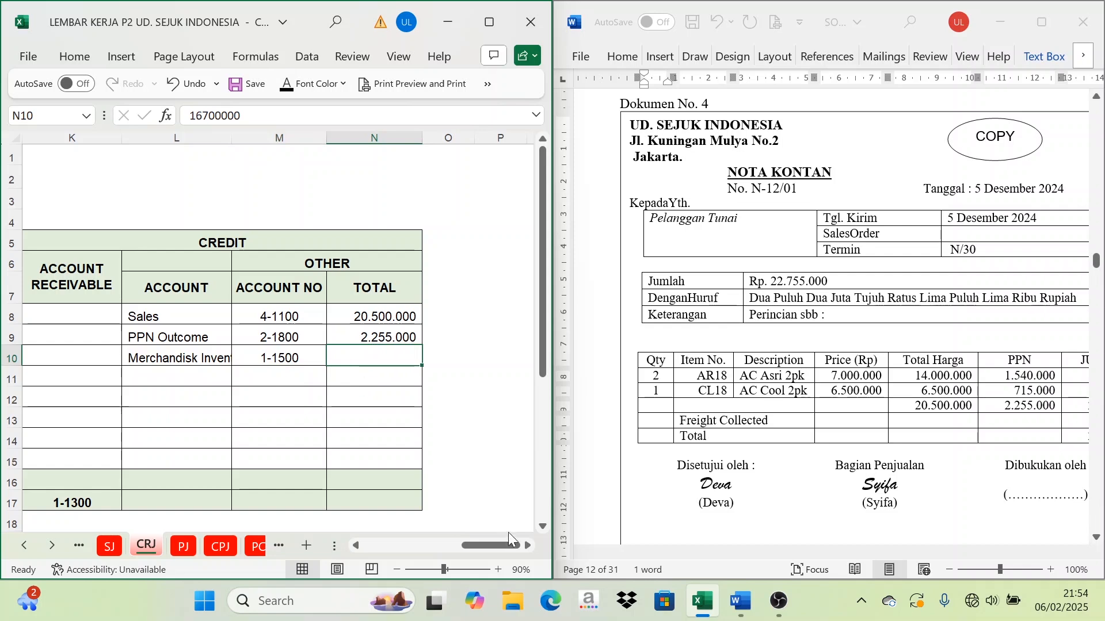
drag(505, 543, 484, 546)
click(248, 316)
click(475, 357)
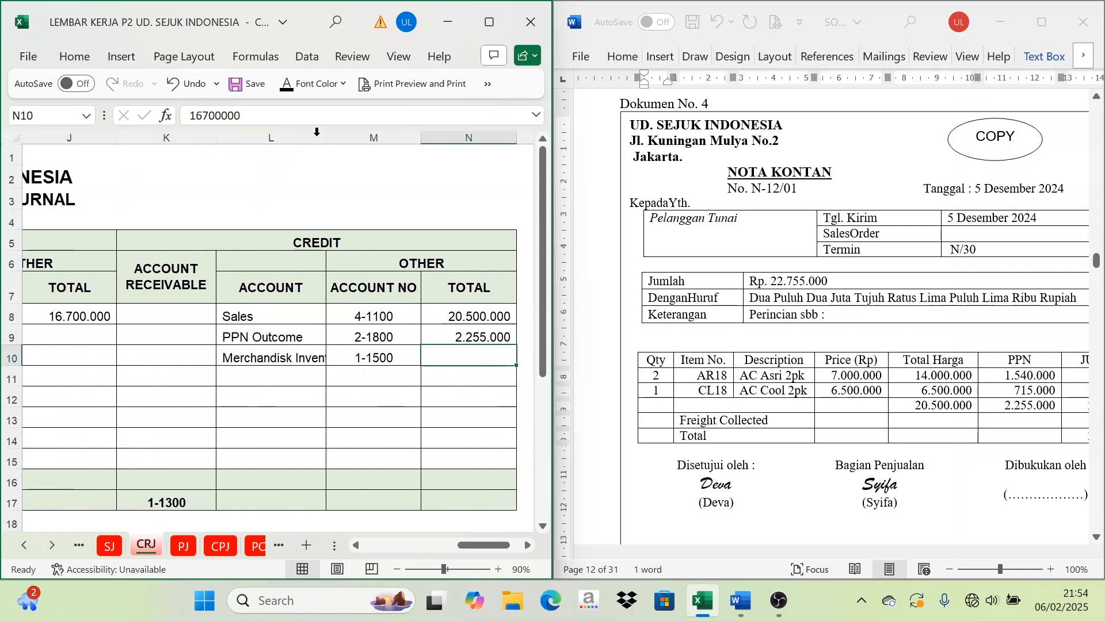
text(16.700.000)
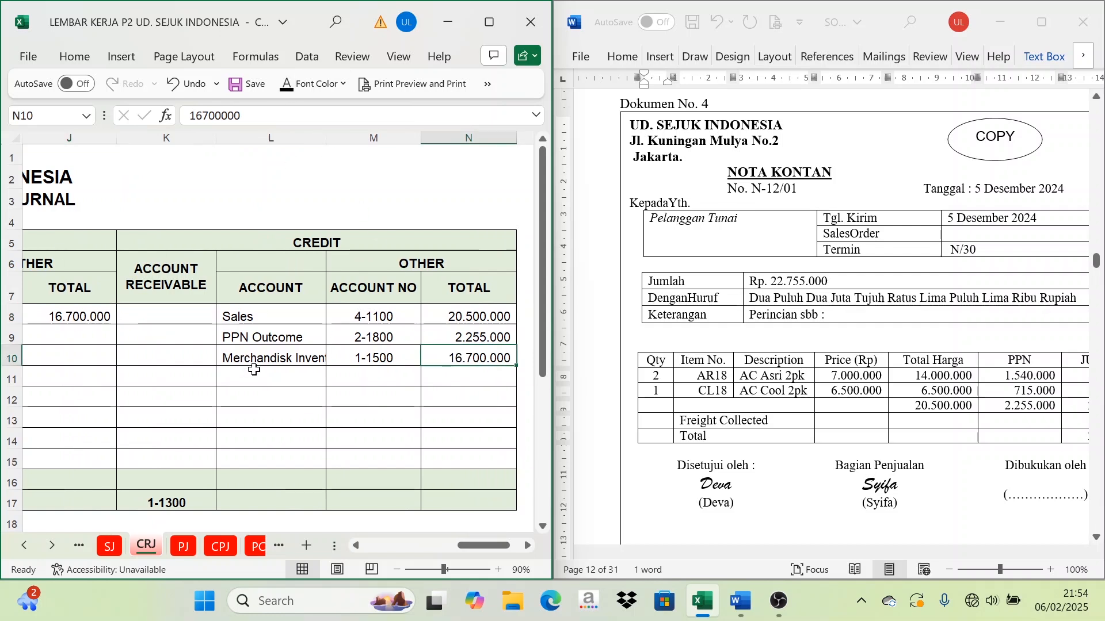
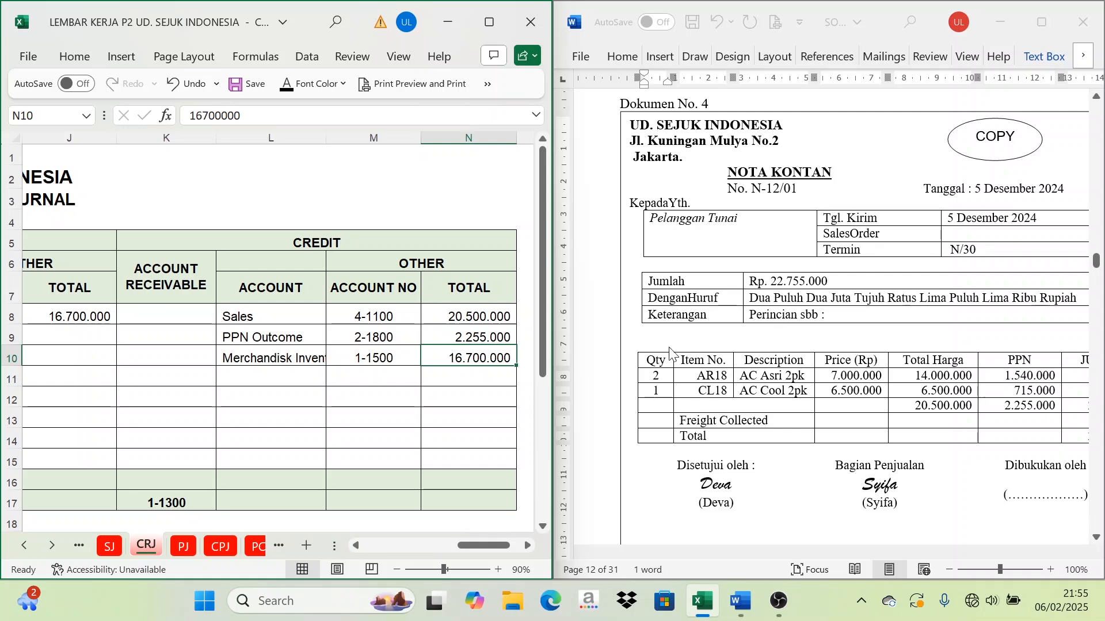
click(154, 269)
mouse_move(500, 546)
mouse_down()
mouse_move(477, 551)
mouse_move(492, 547)
mouse_up()
click(469, 358)
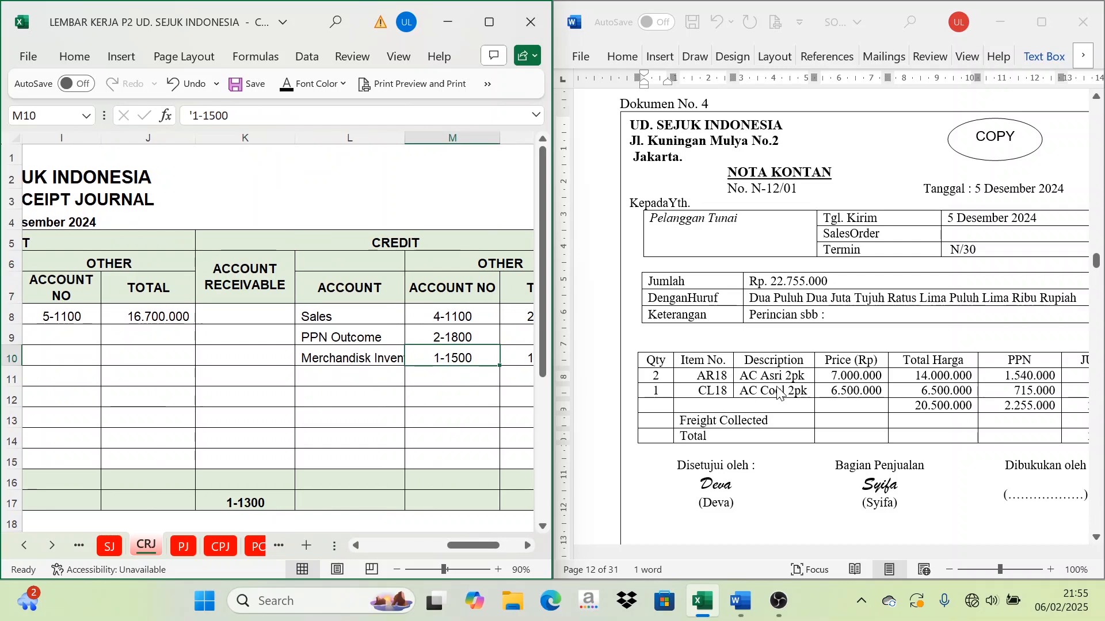
Step: In the Word source documents, go to Dokumen No. 5 and examine the supplier and faktur heading of PT Rama Jaya's invoice F011
scroll(778, 393, down, 3)
scroll(777, 390, up, 3)
scroll(771, 399, down, 7)
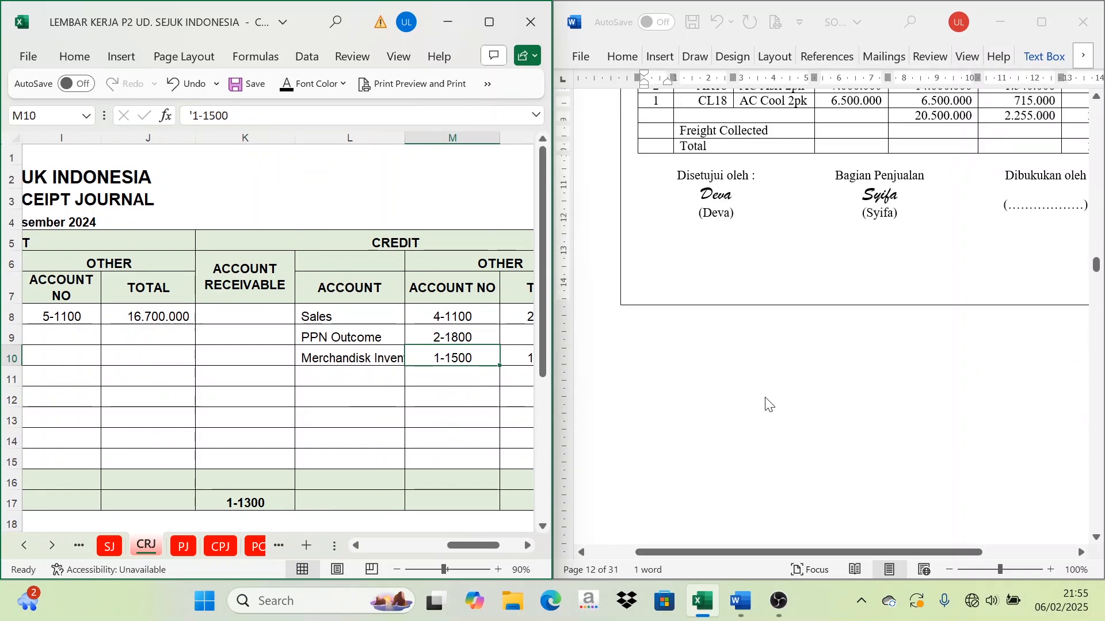
scroll(769, 403, down, 8)
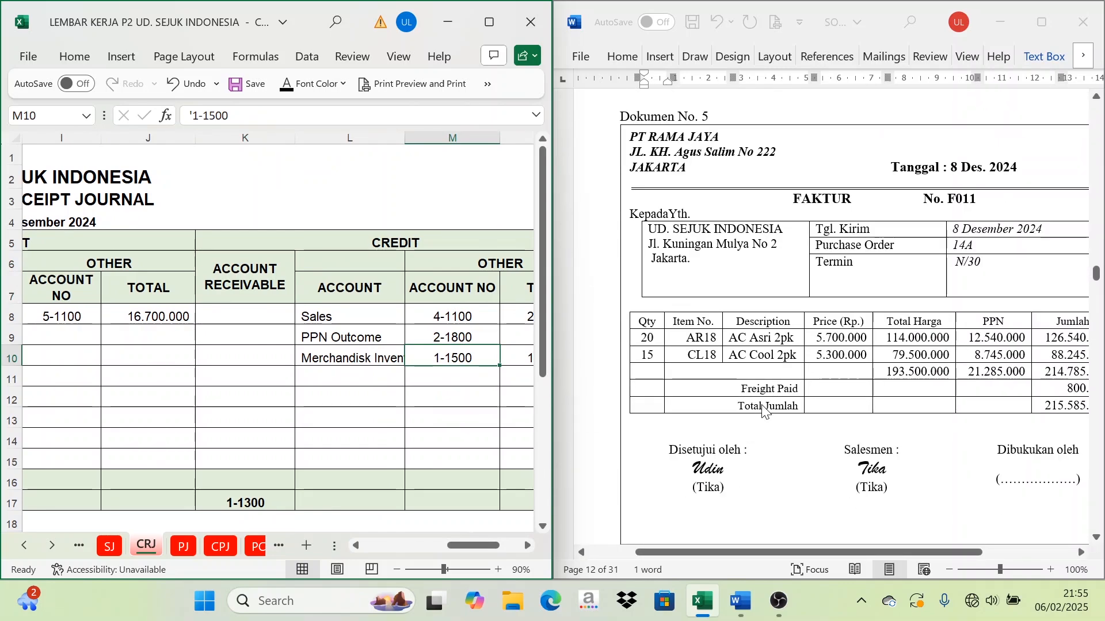
scroll(735, 300, up, 1)
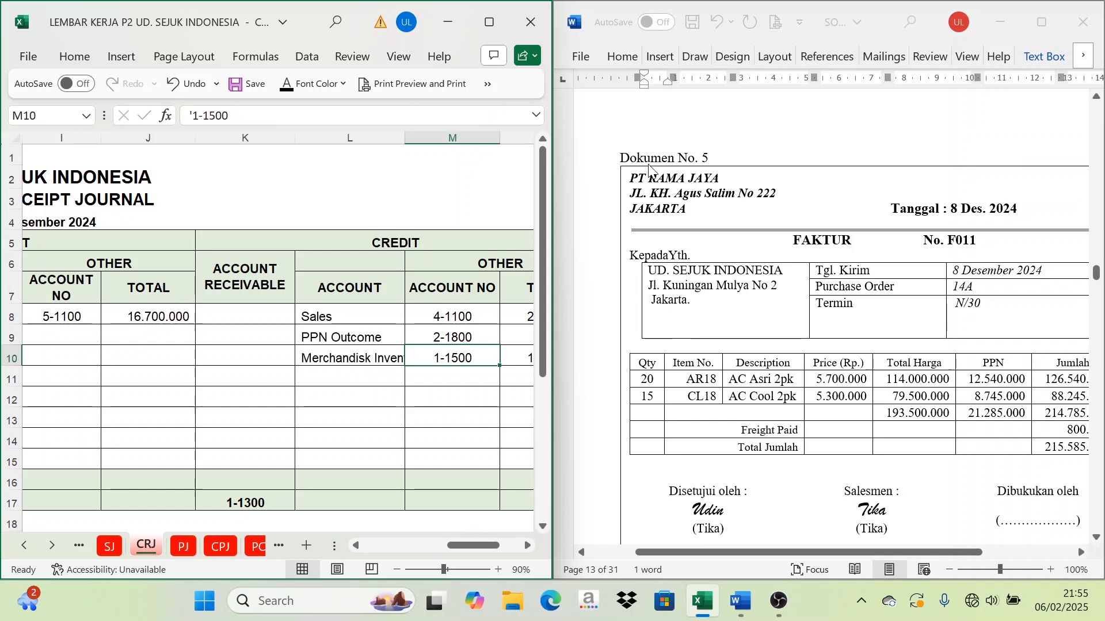
click(694, 176)
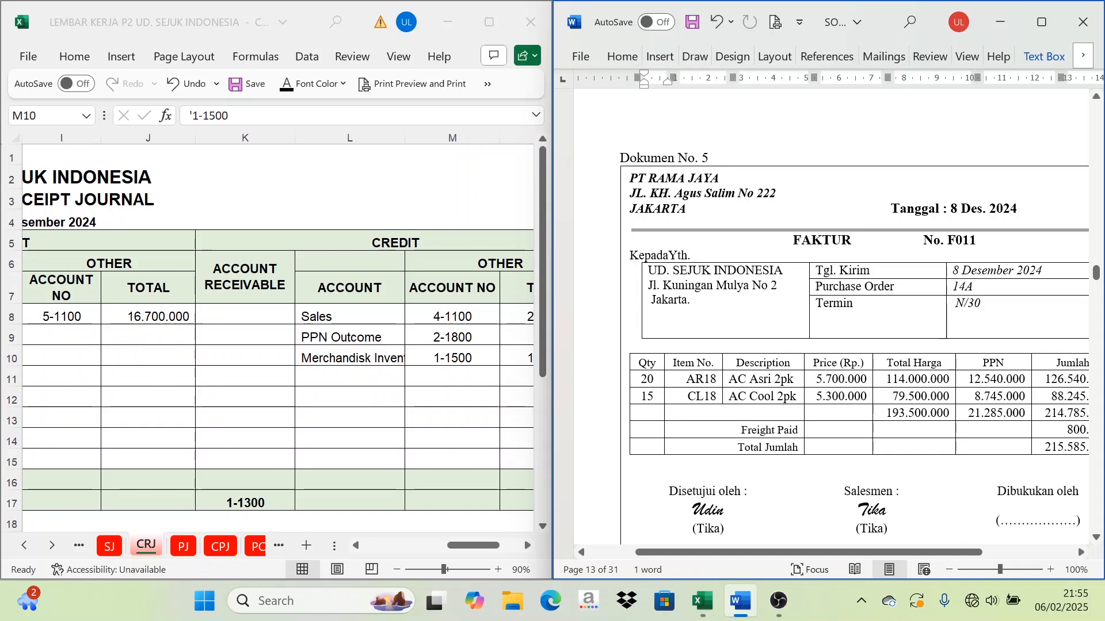
drag(801, 241, 829, 240)
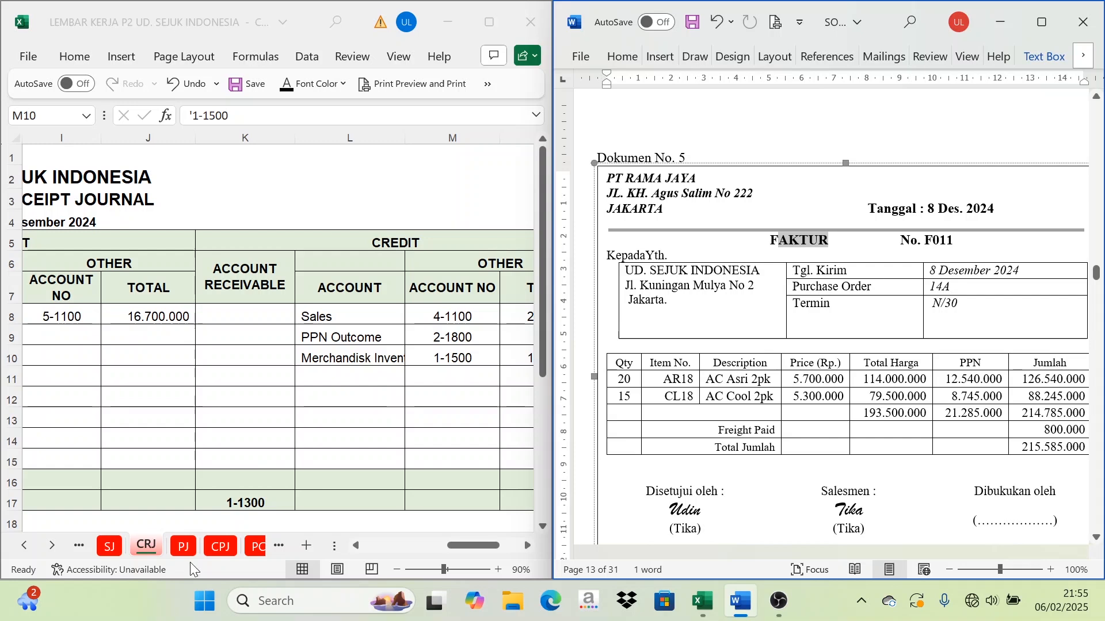
Step: On the PJ sheet, reveal C9:E9 in black: date 8, faktur number F011, description PT Rama Jaya
click(185, 545)
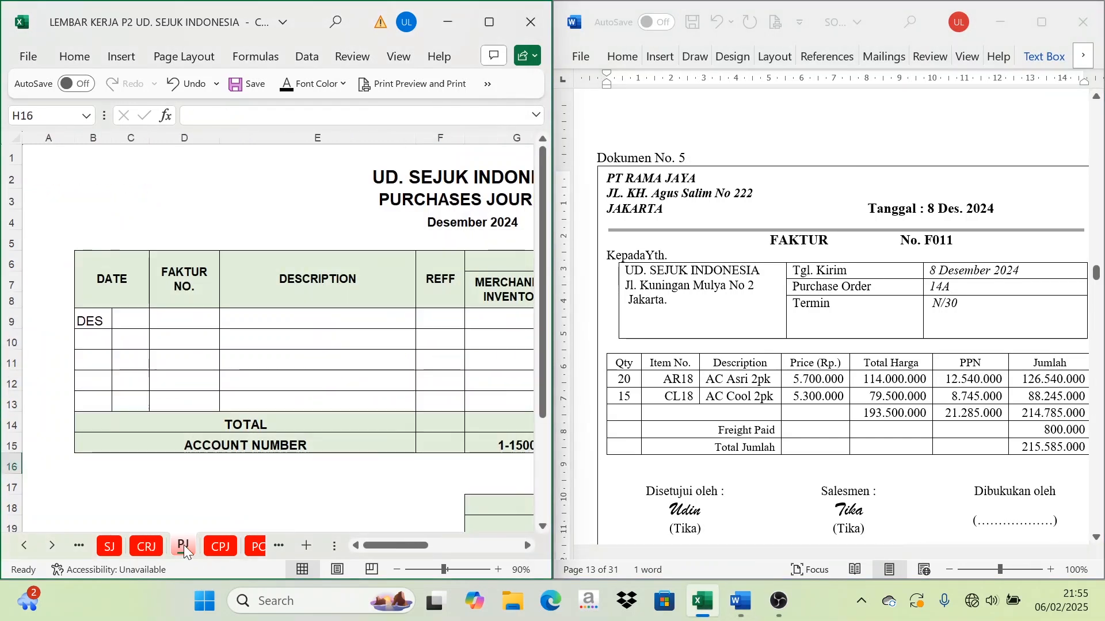
mouse_move(421, 545)
mouse_down()
mouse_move(447, 548)
mouse_move(432, 549)
mouse_up()
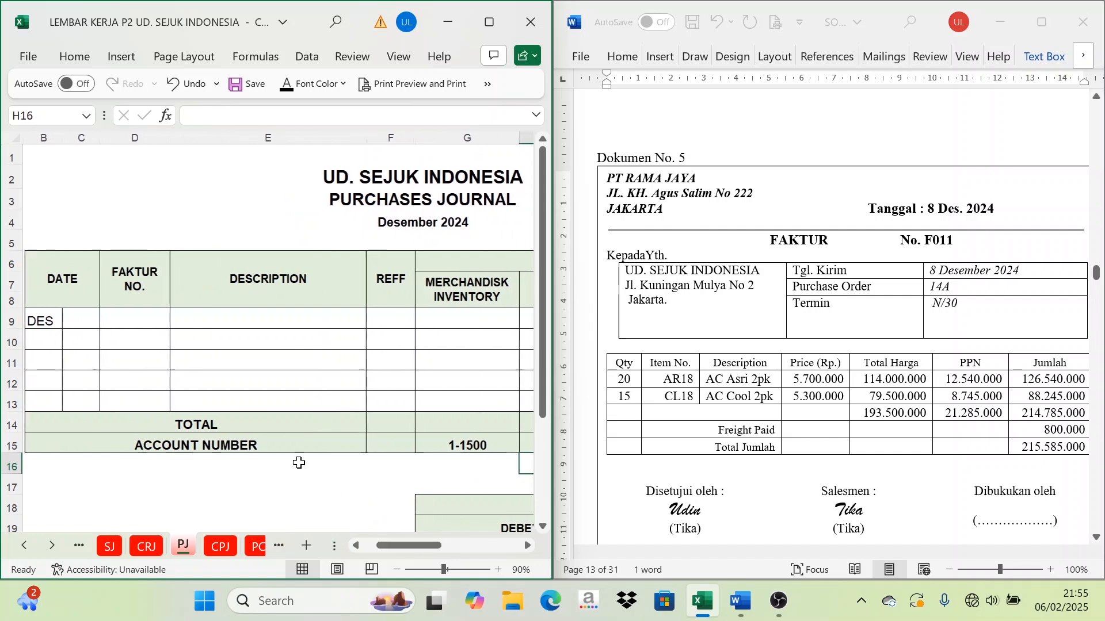
click(97, 317)
drag(97, 317, 198, 315)
click(287, 84)
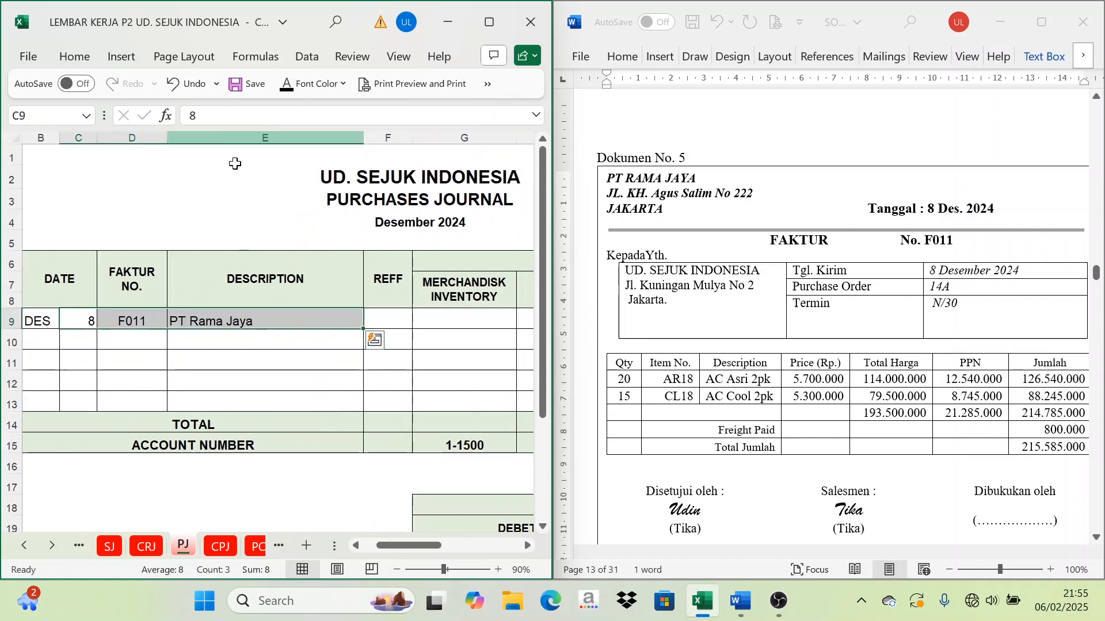
click(222, 322)
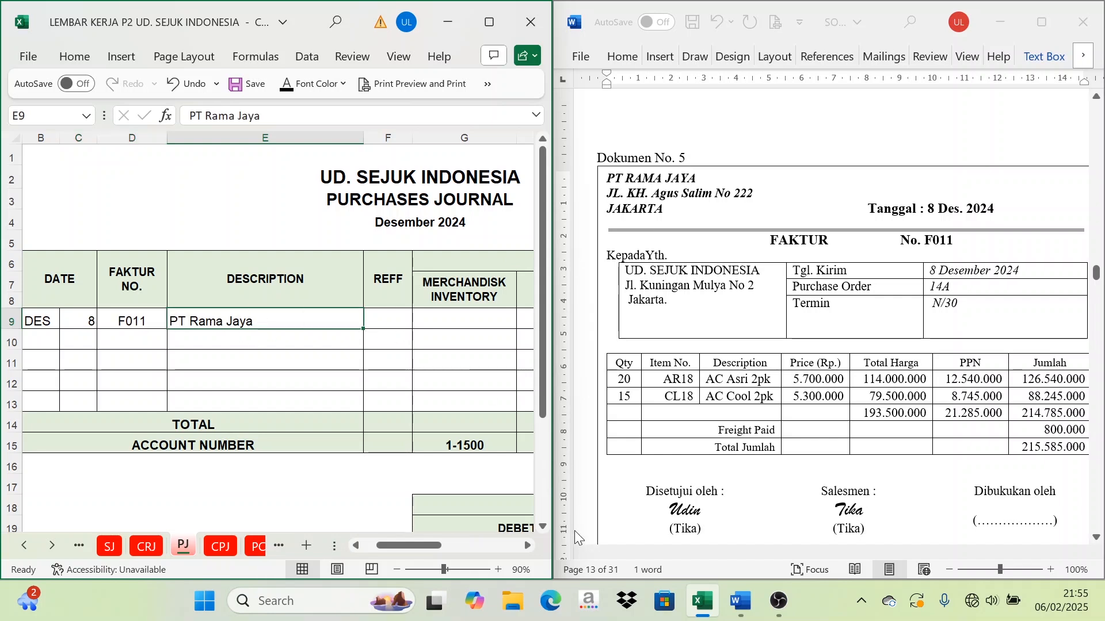
Step: Locate Dokumen No. 5's Total Harga sum and reveal the PJ sheet's Merchandisk Inventory debit of 193.500.000 in G9 in black
click(526, 545)
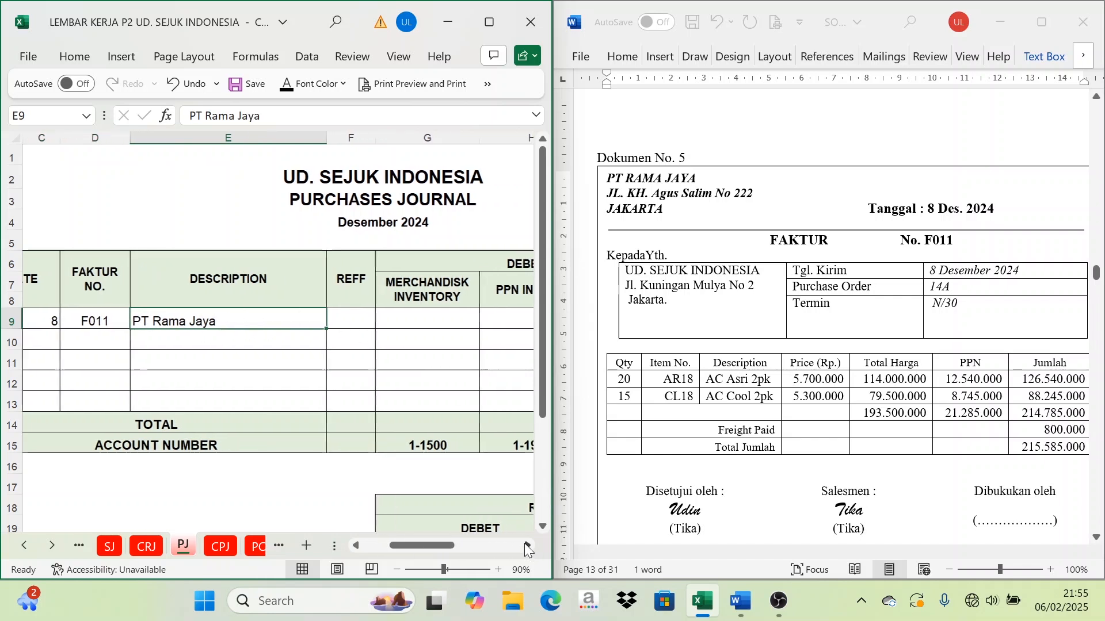
click(219, 265)
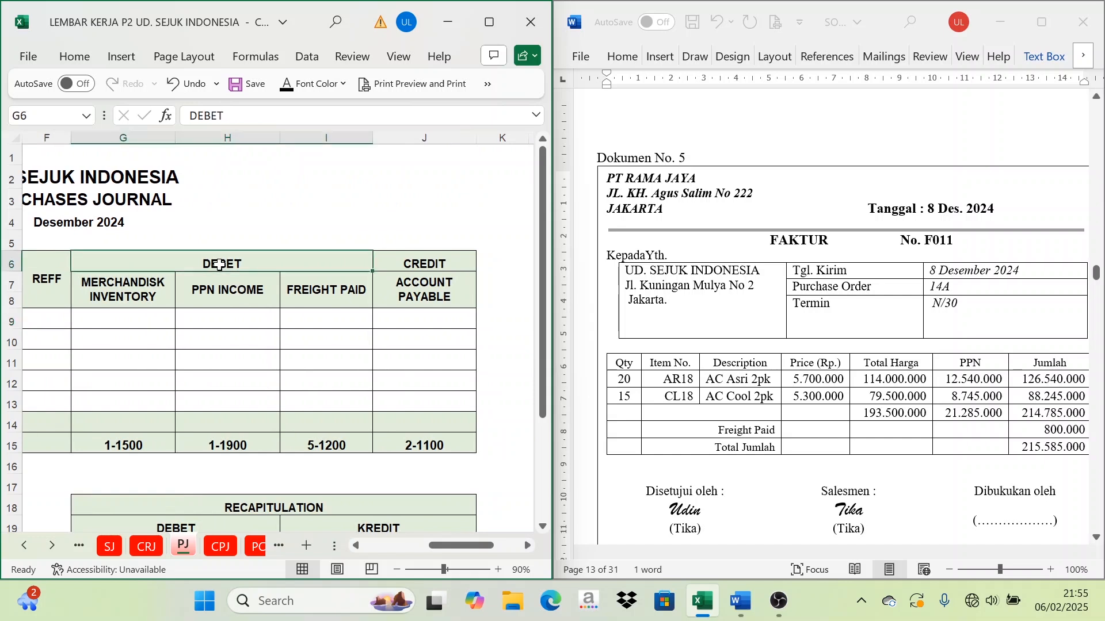
click(138, 321)
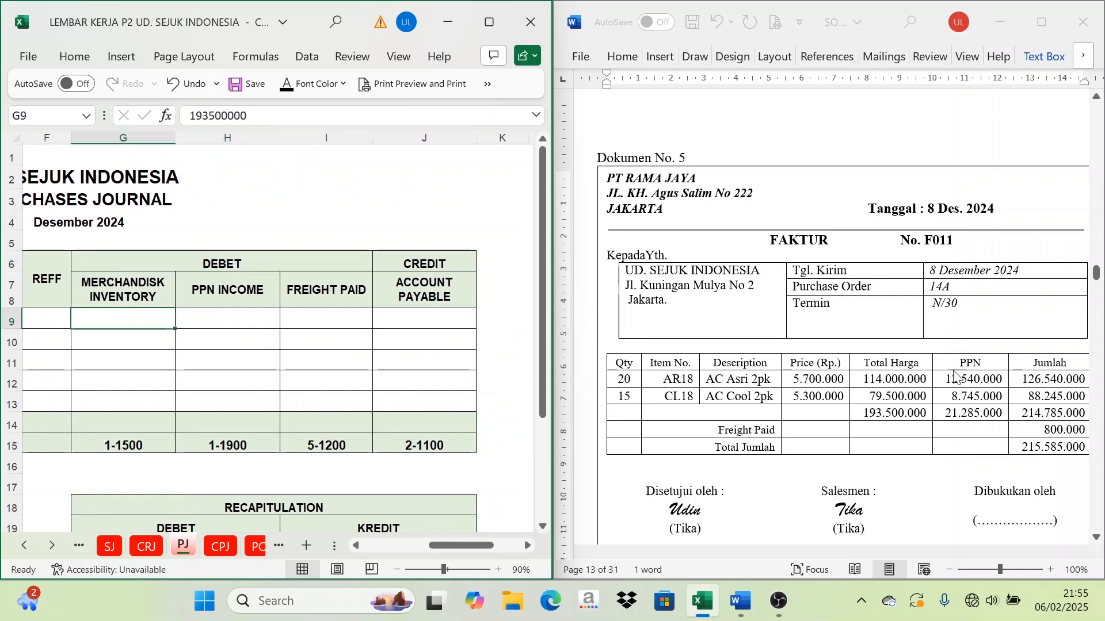
click(902, 369)
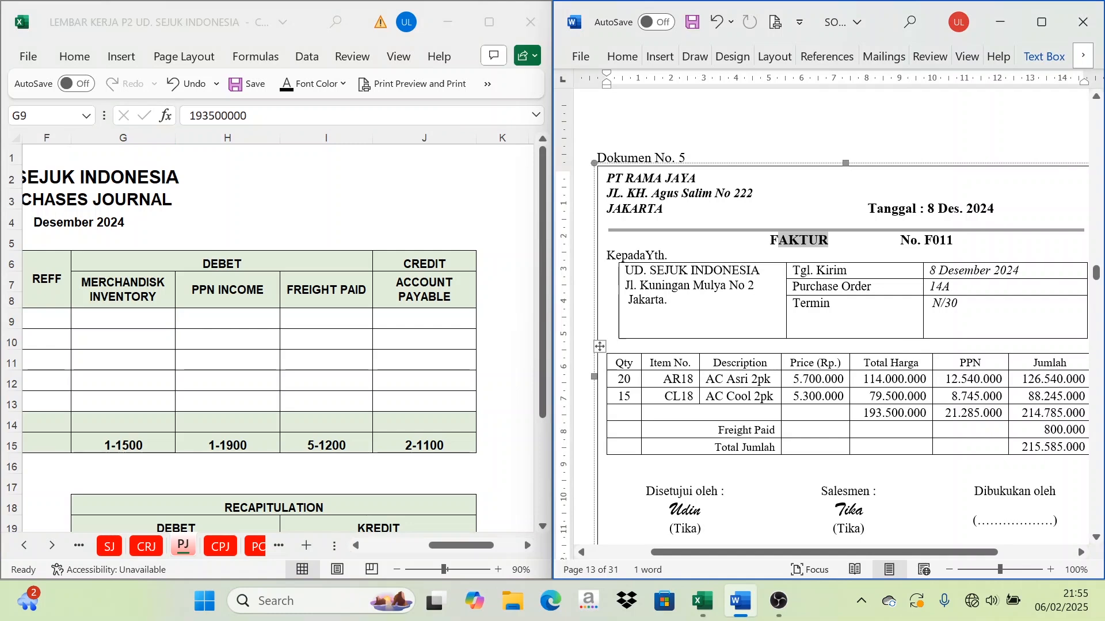
drag(863, 413, 927, 413)
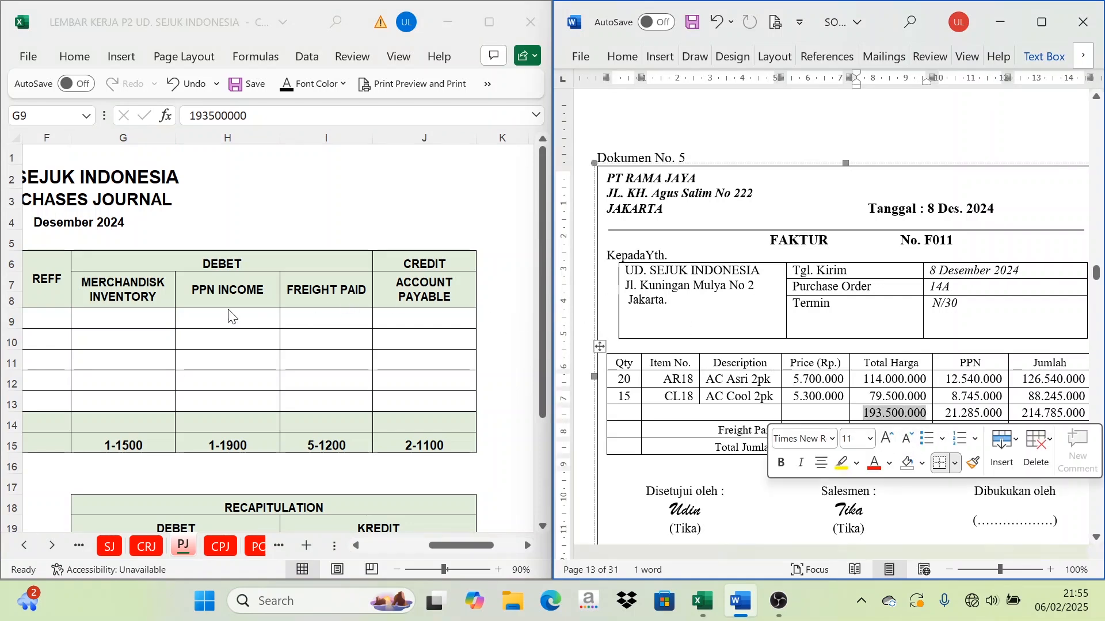
click(123, 318)
click(287, 84)
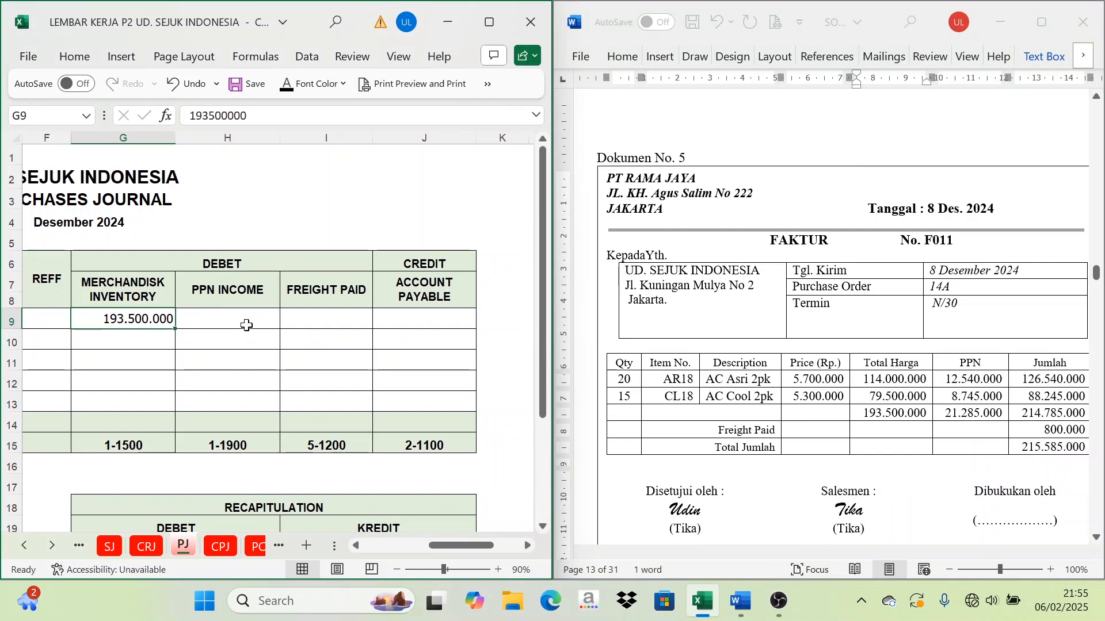
Step: Check the PPN column of invoice F011 and reveal the PPN Income debit of 21.285.000 in H9 in black
click(237, 318)
click(931, 393)
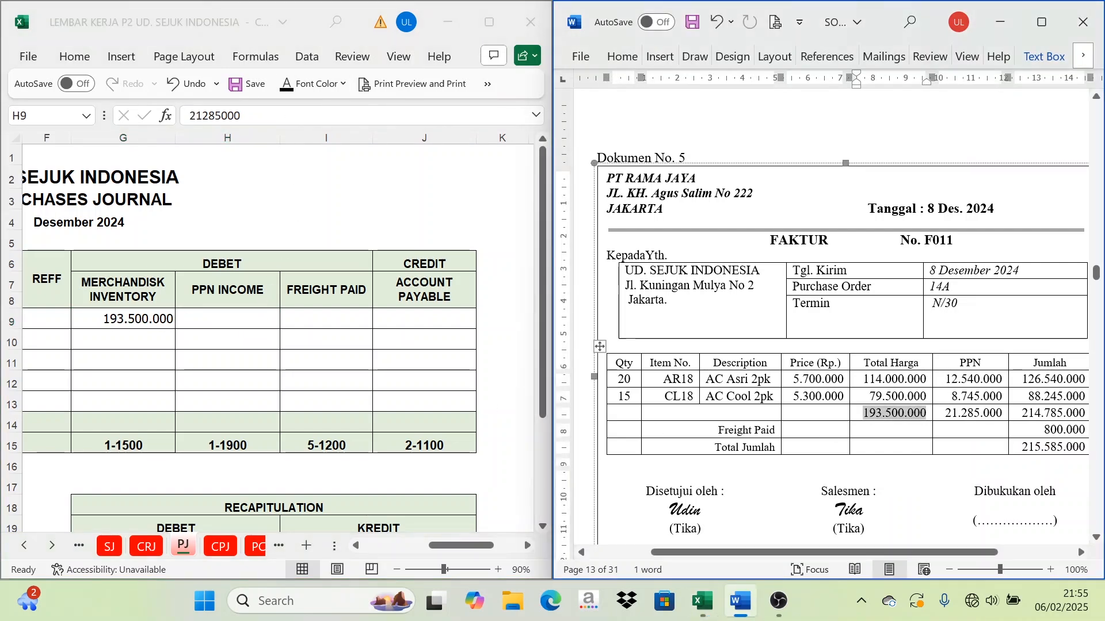
click(930, 394)
click(236, 318)
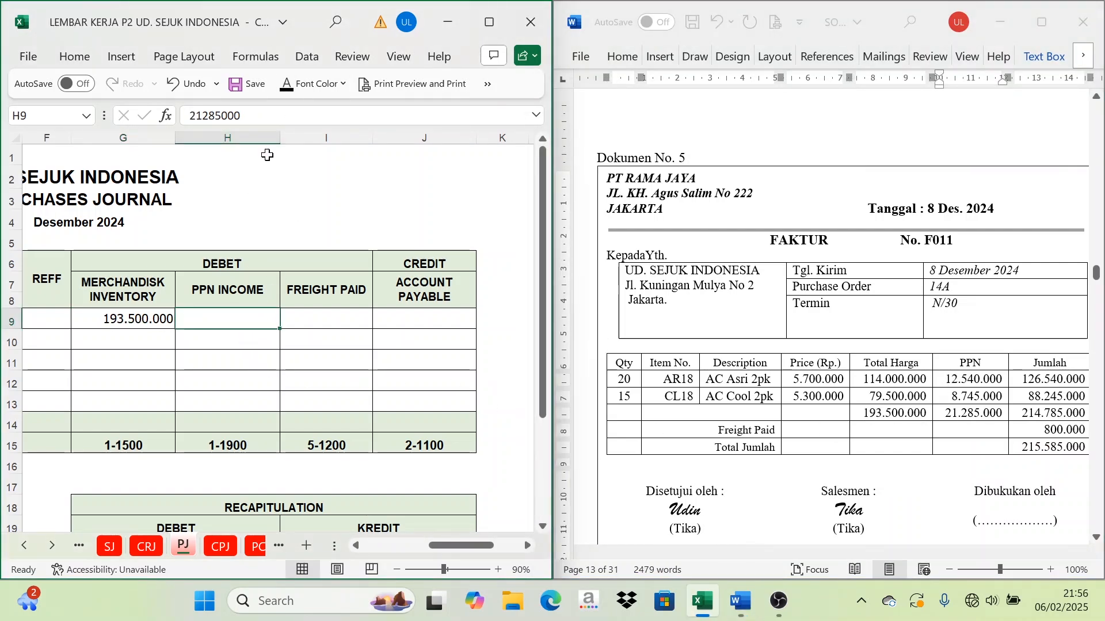
click(311, 84)
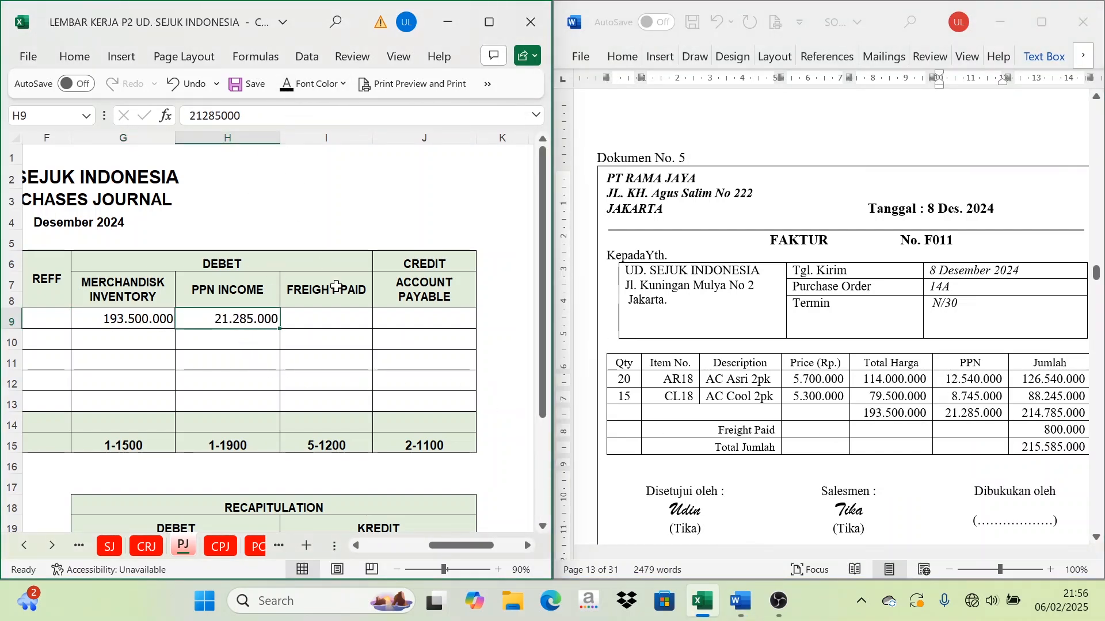
Step: Mark the invoice's Freight Paid row and reveal the Freight Paid debit of 800.000 in I9 in black
click(750, 435)
drag(750, 435, 817, 431)
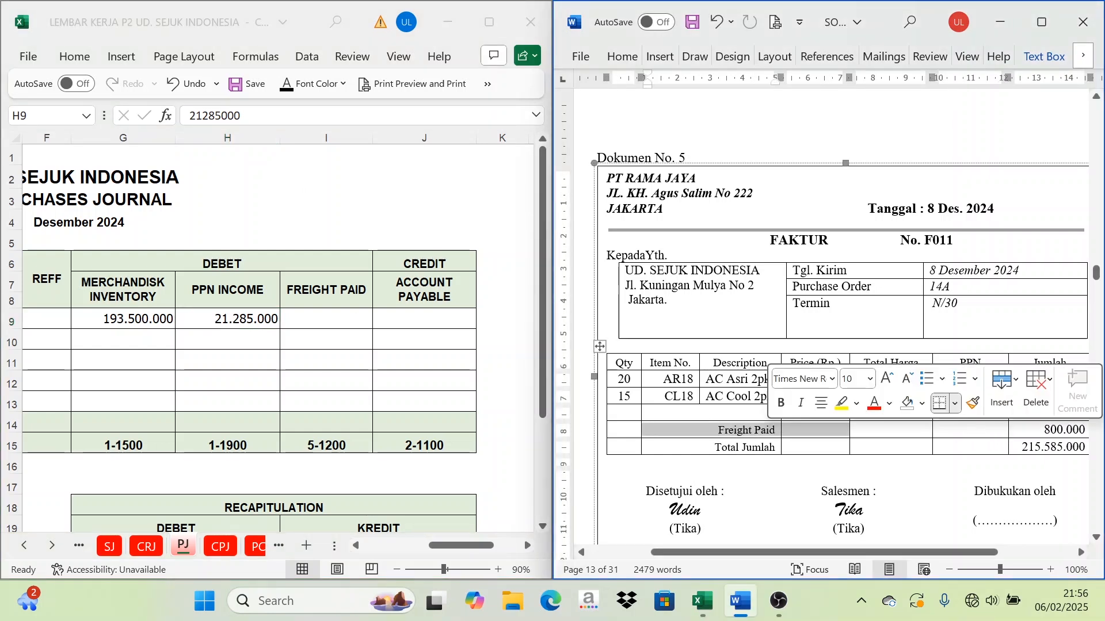
click(325, 317)
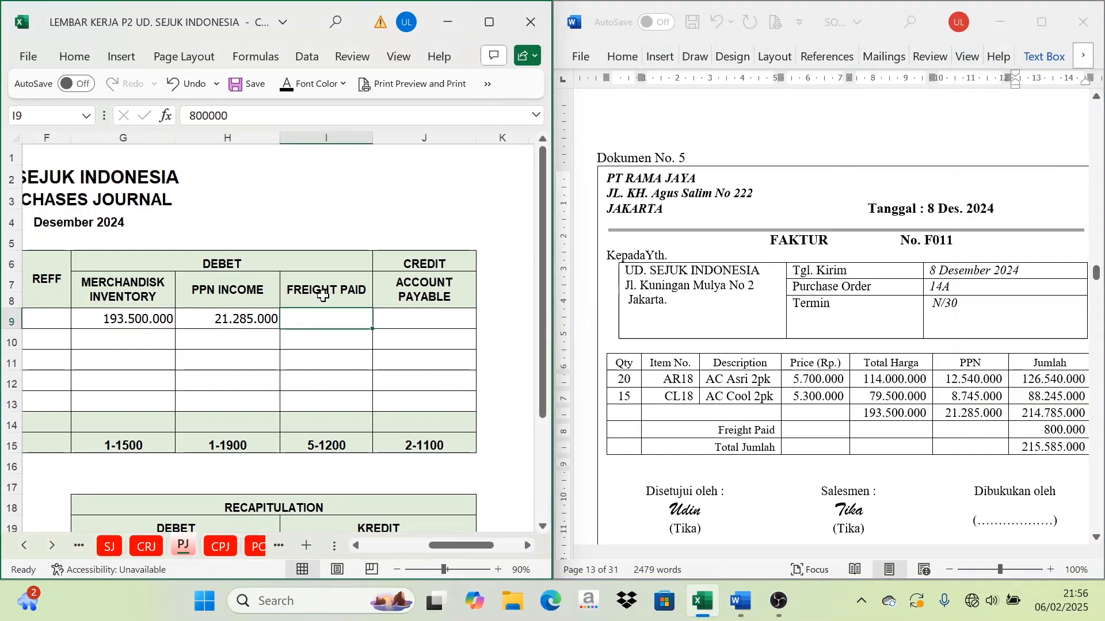
click(292, 87)
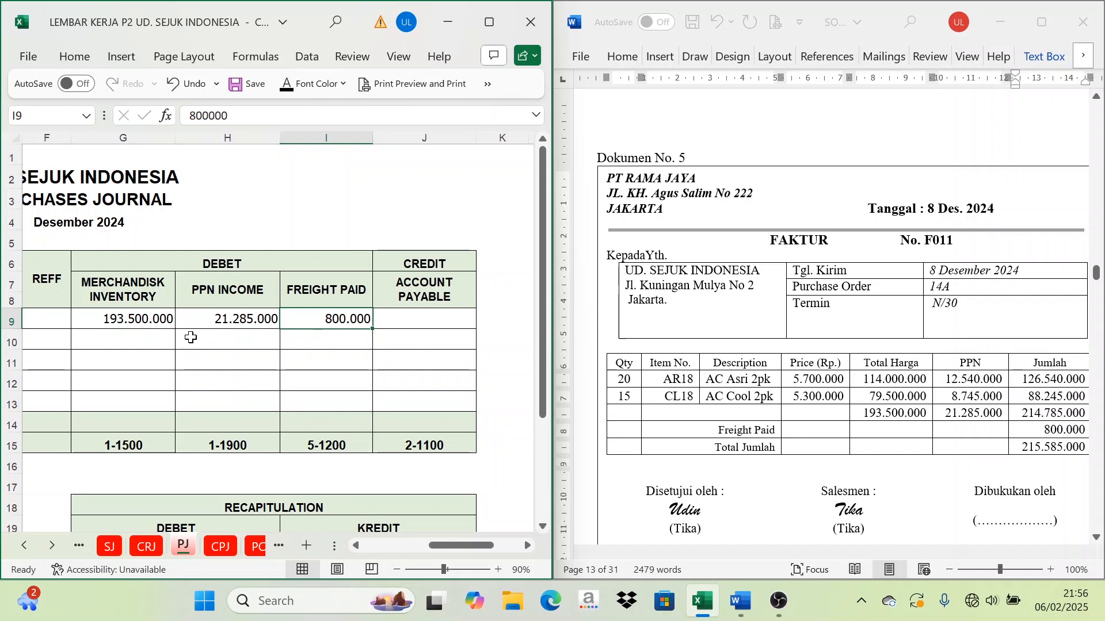
Step: Reveal the Account Payable credit of 215.585.000 in J9 in black and compare it with the invoice's Total Jumlah
click(136, 322)
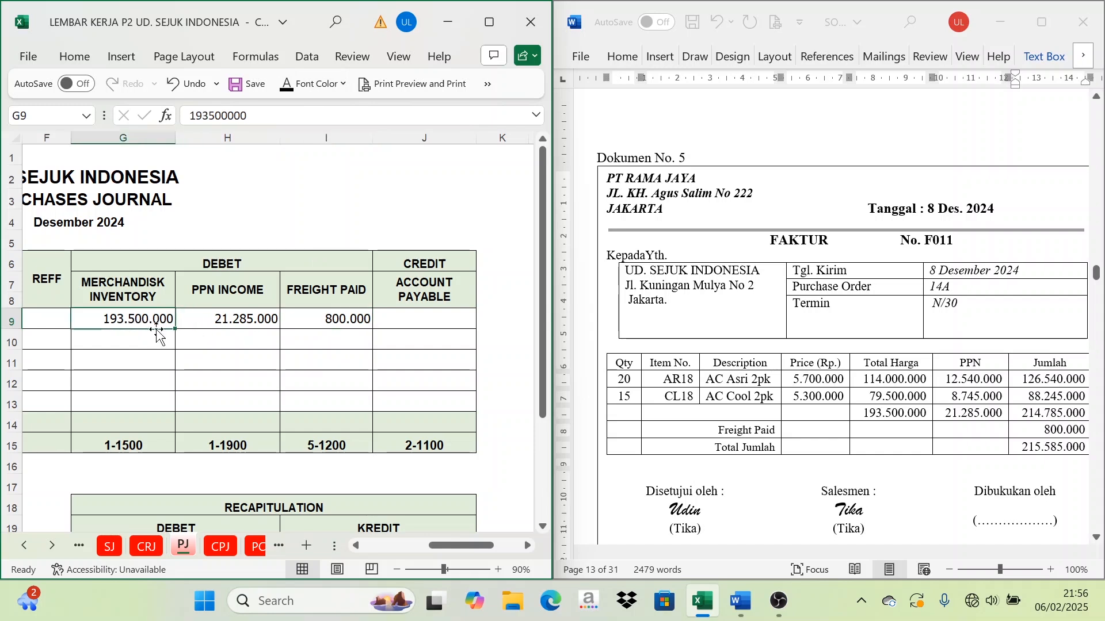
click(250, 324)
click(318, 321)
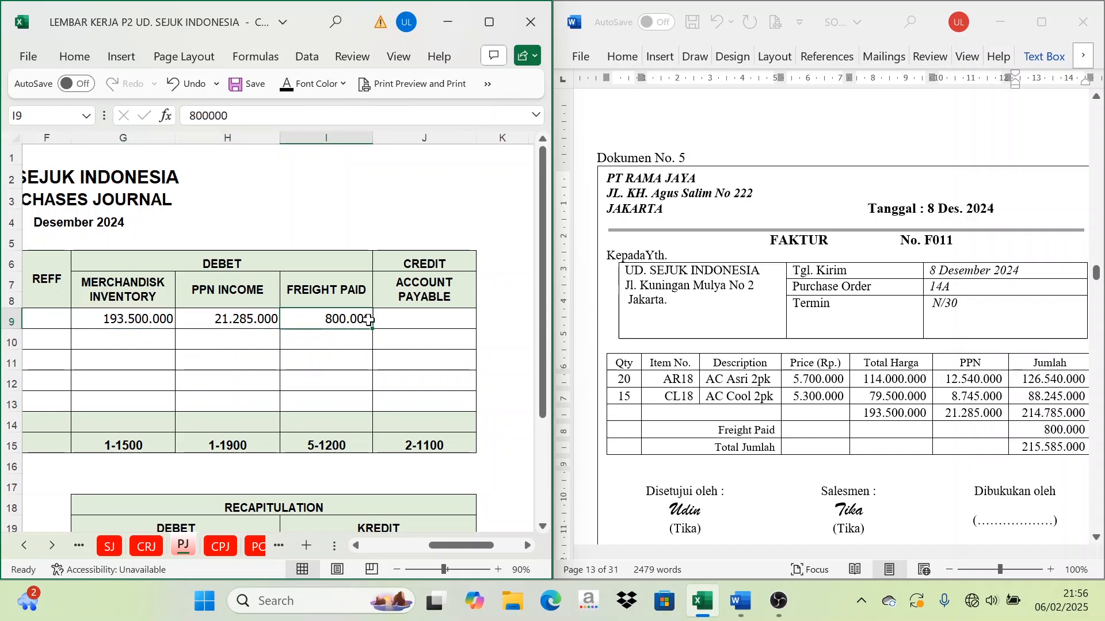
click(428, 326)
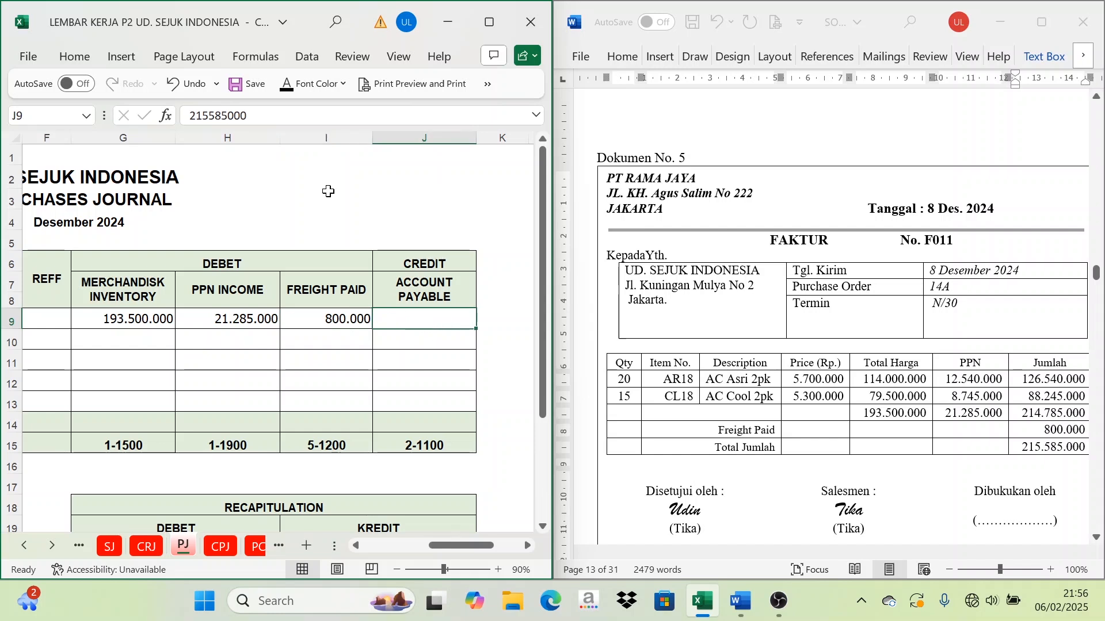
click(300, 85)
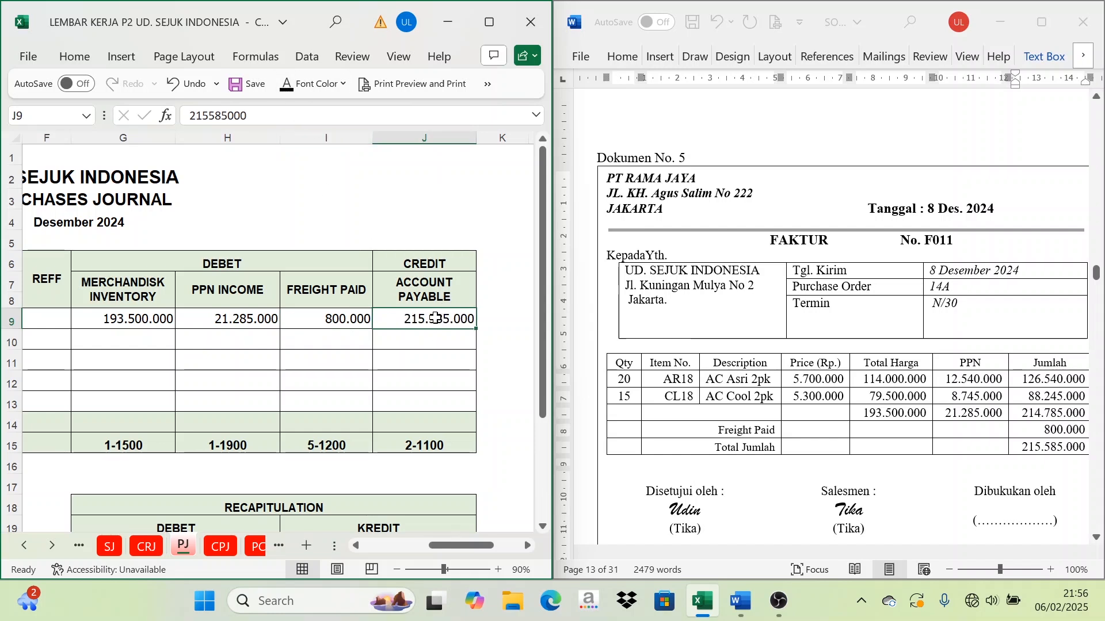
click(1033, 460)
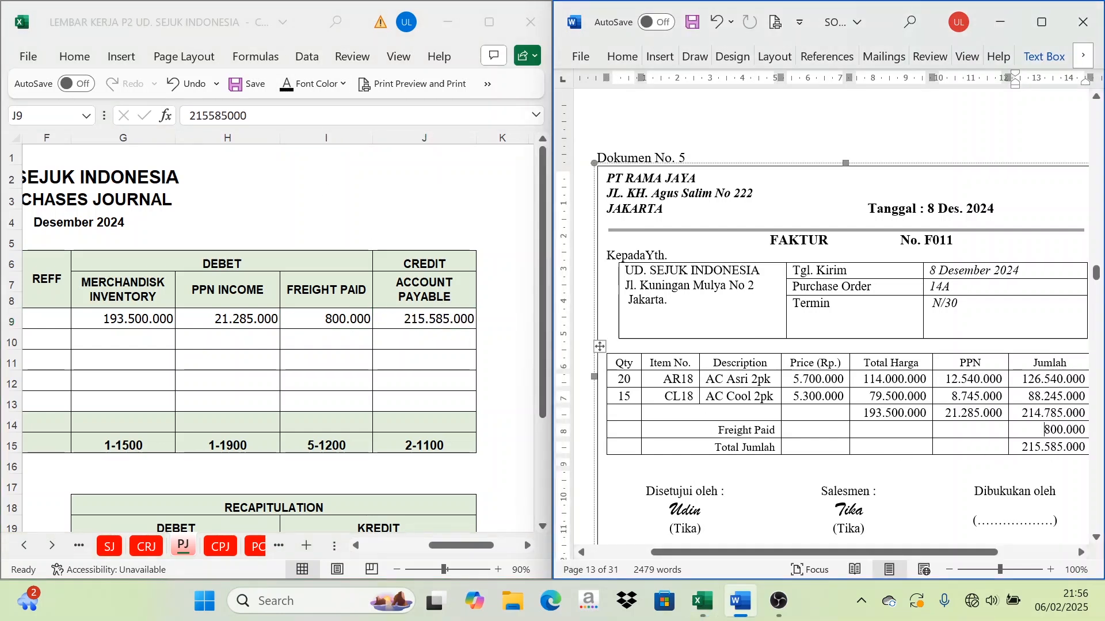
drag(1022, 447, 1085, 447)
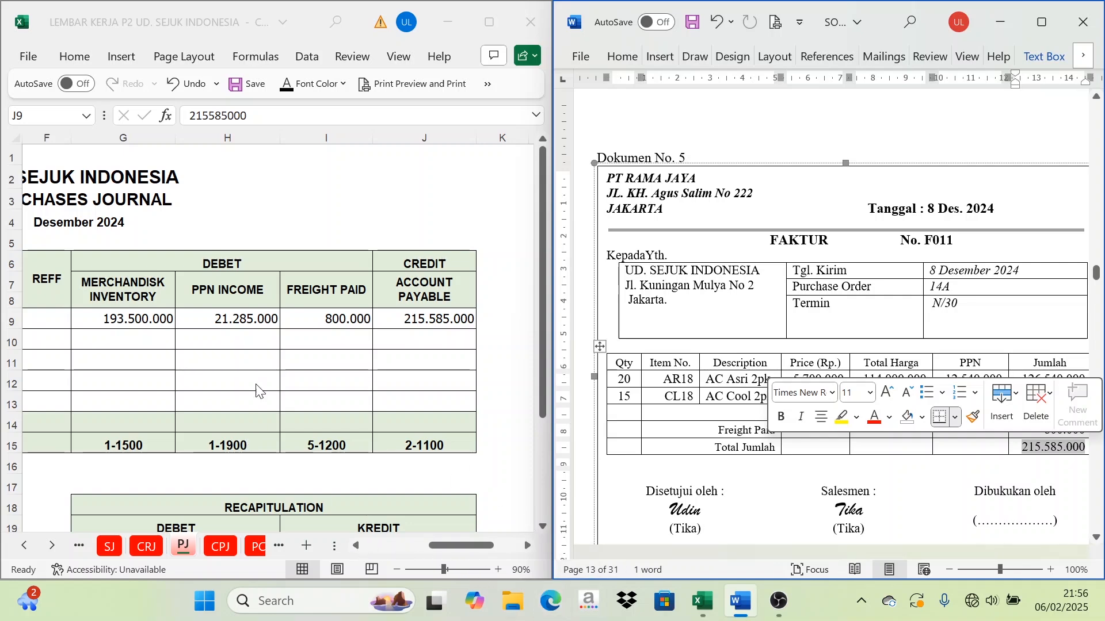
click(410, 318)
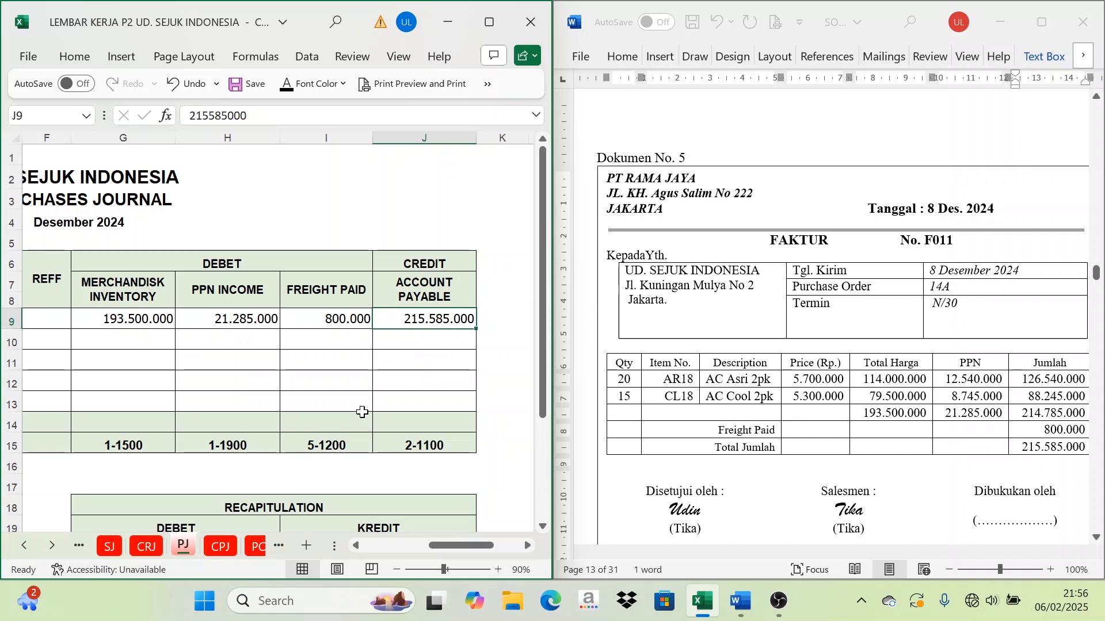
Step: On the SLAP sheet, reveal PT. Rama Jaya's C10:D10 in black: date 8, description Purchases Journal
click(51, 546)
click(52, 546)
click(51, 546)
click(52, 546)
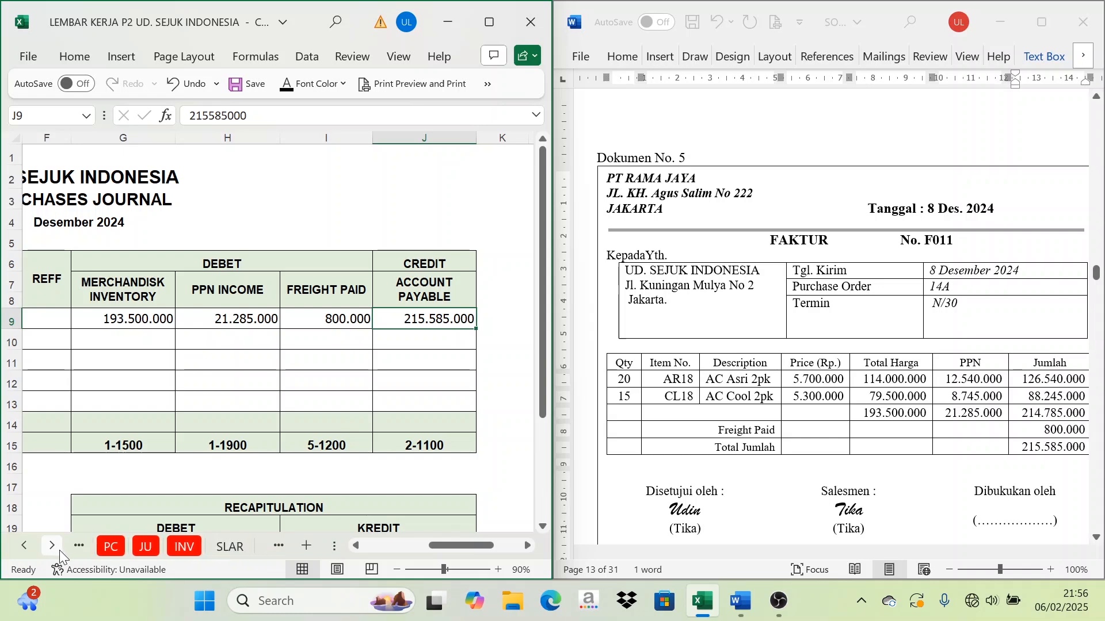
click(54, 552)
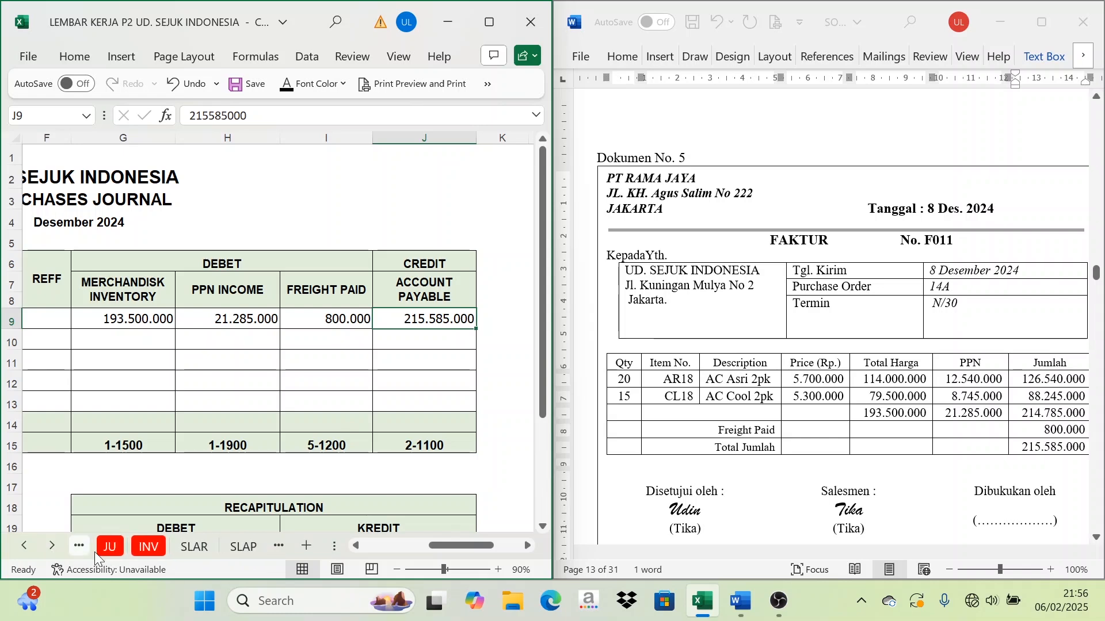
click(238, 554)
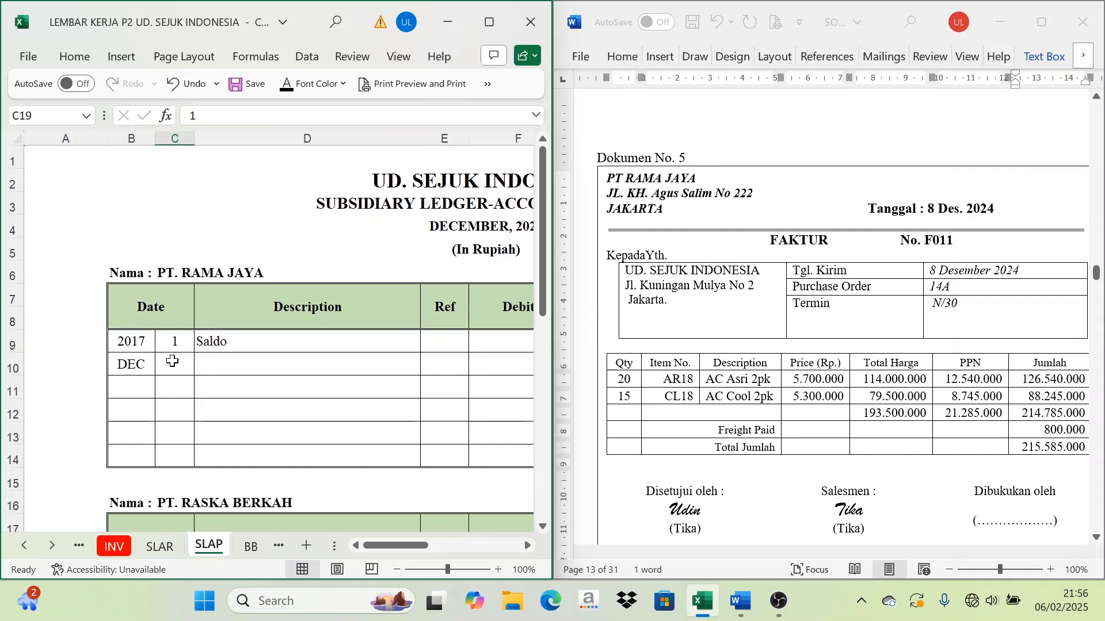
drag(416, 545, 428, 544)
click(98, 367)
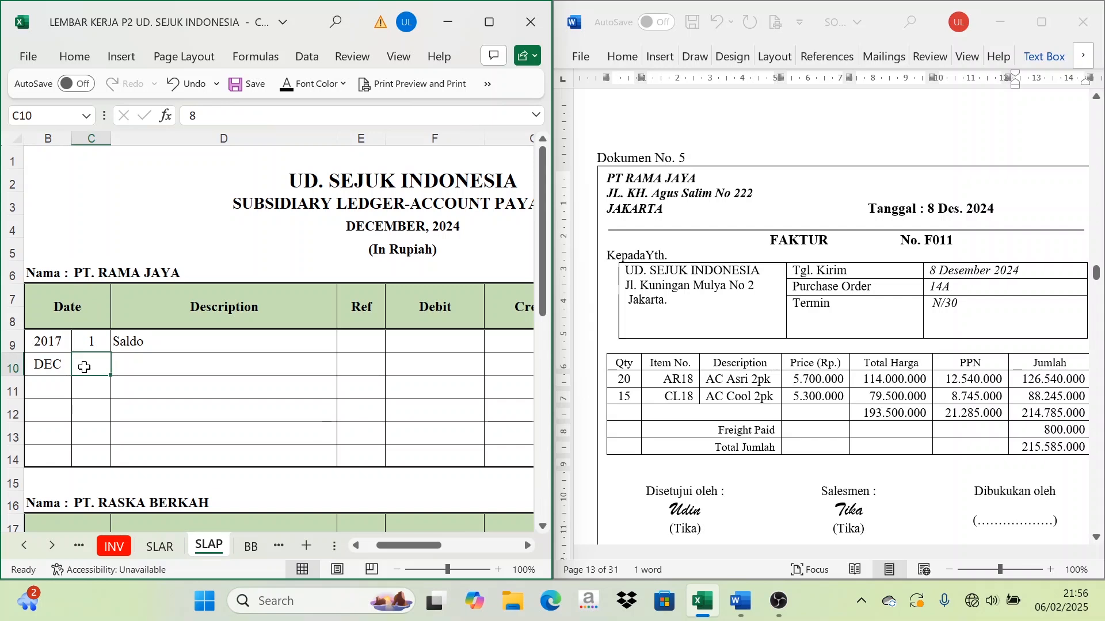
text(8	Purchases Journal)
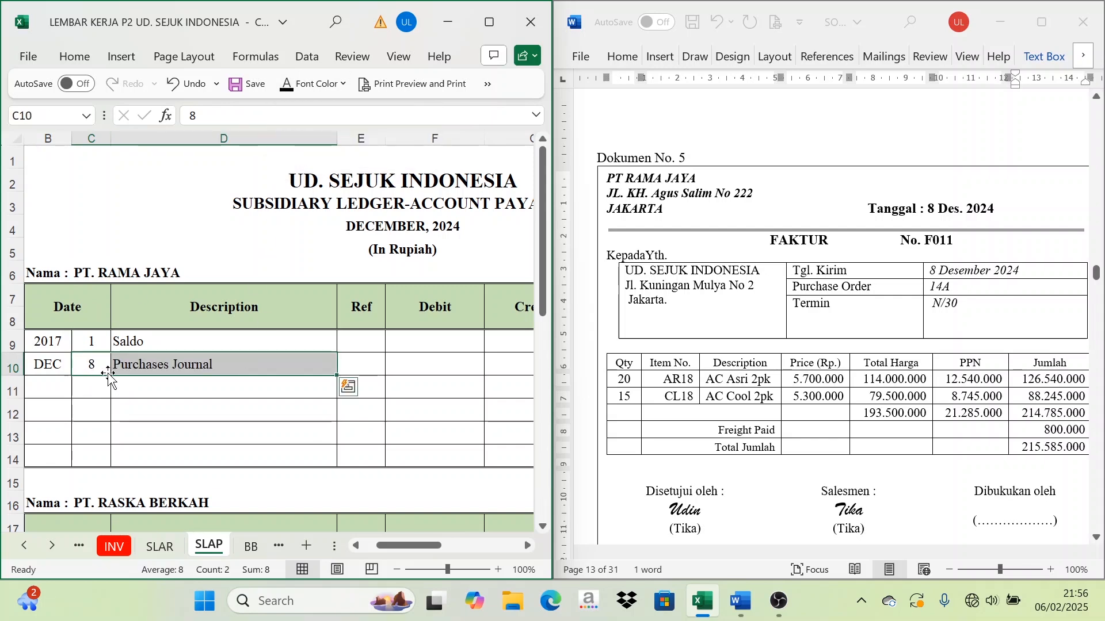
Step: Reveal the reference PJ in E10 of PT. Rama Jaya's payable ledger in black
click(34, 551)
click(35, 551)
click(35, 552)
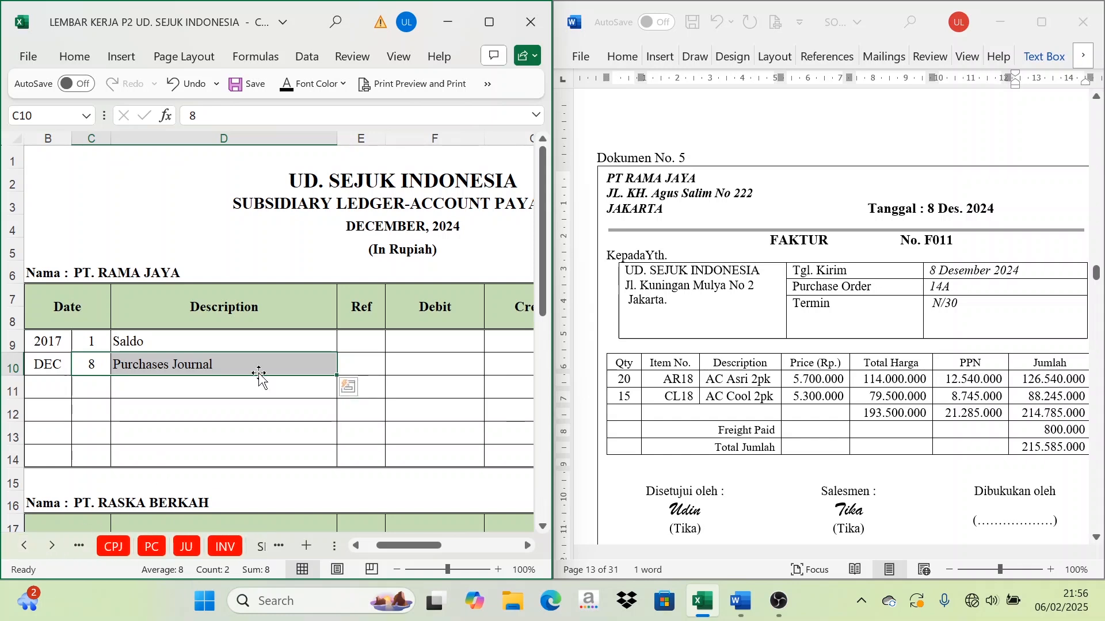
click(357, 367)
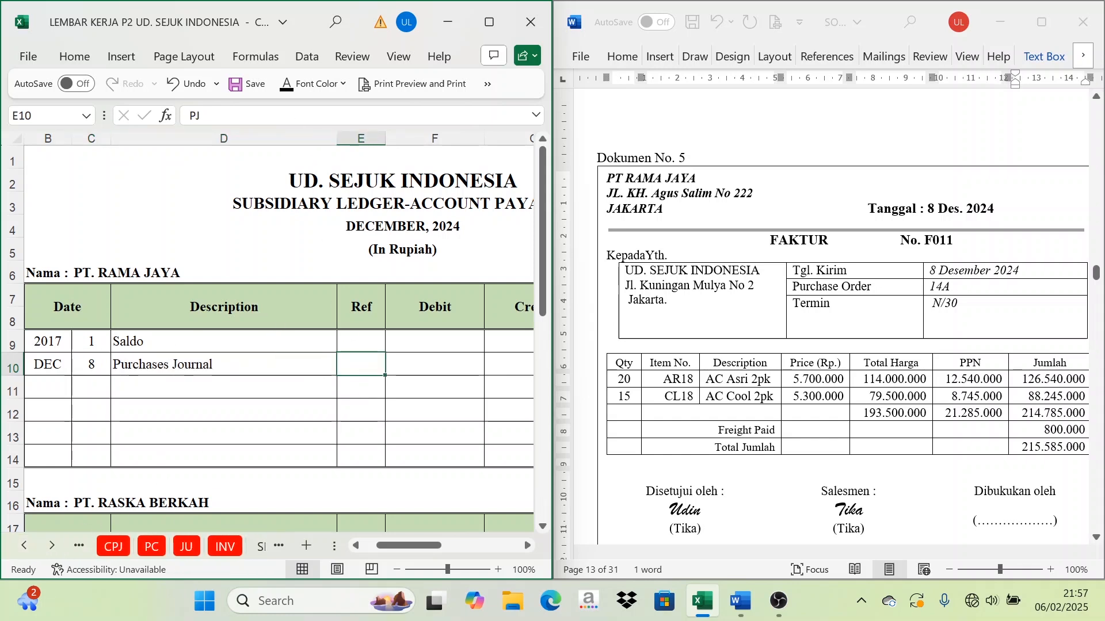
click(285, 83)
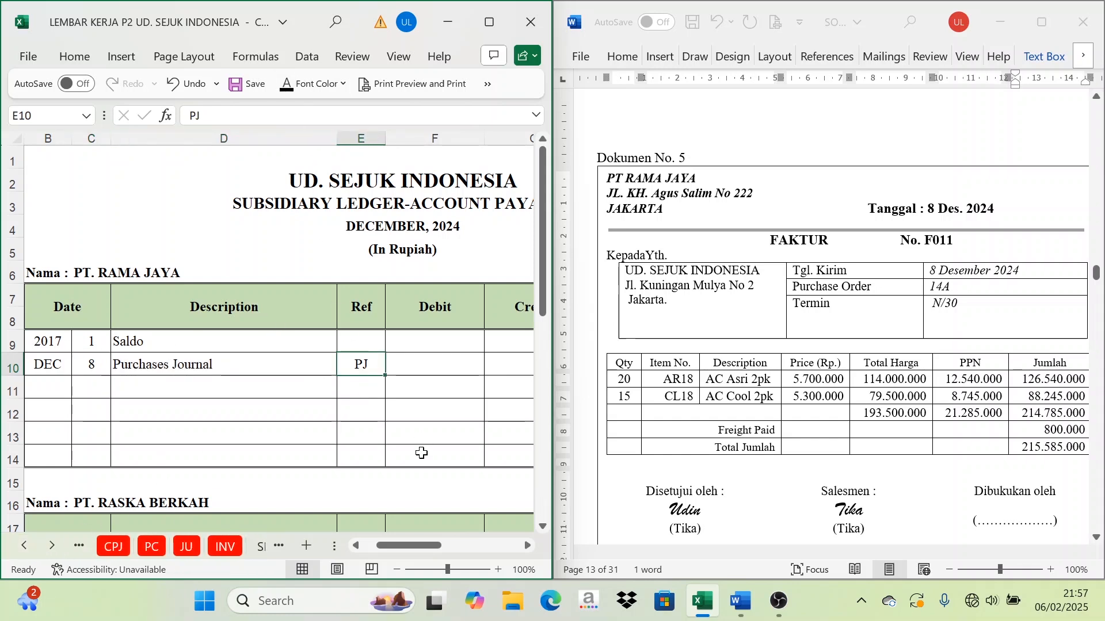
Step: Go back to the PJ sheet and check the Account Payable credit entry in J9
click(189, 374)
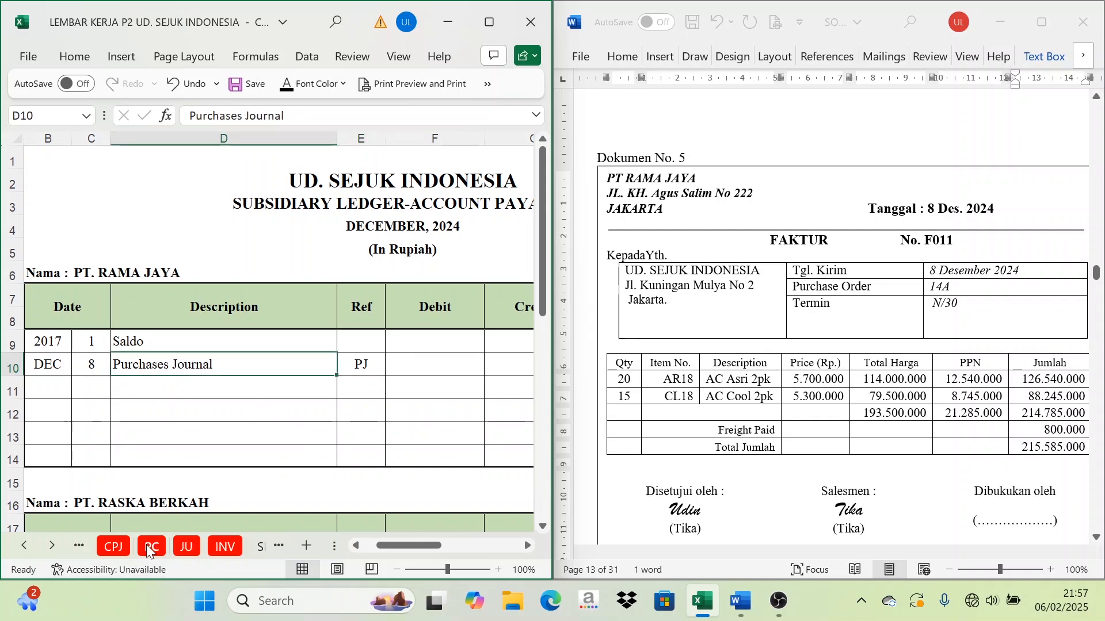
click(25, 545)
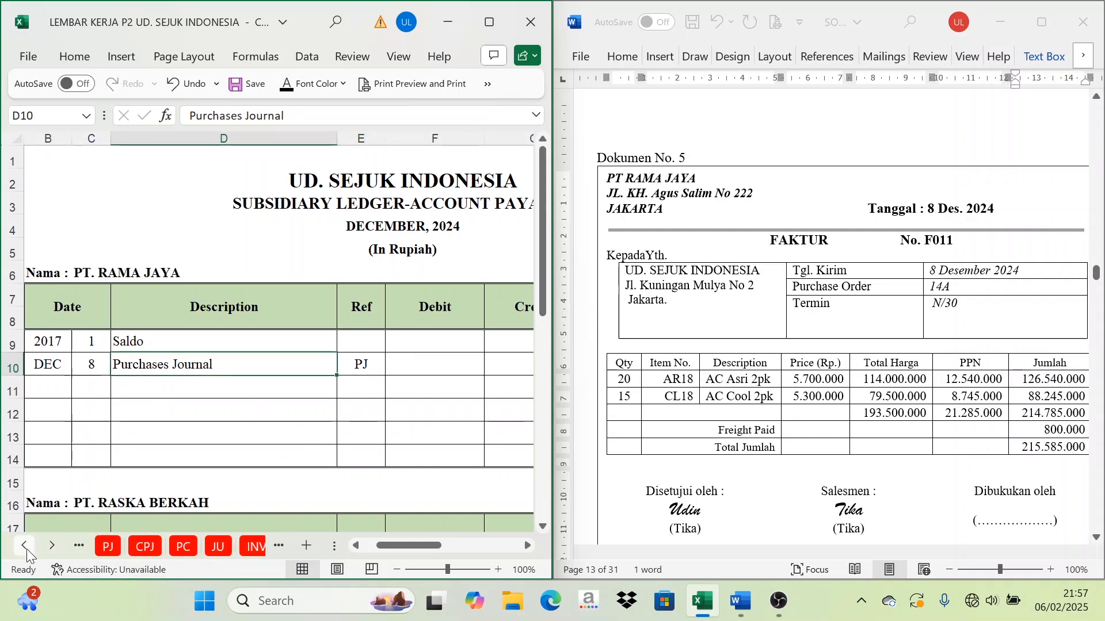
click(24, 545)
click(152, 548)
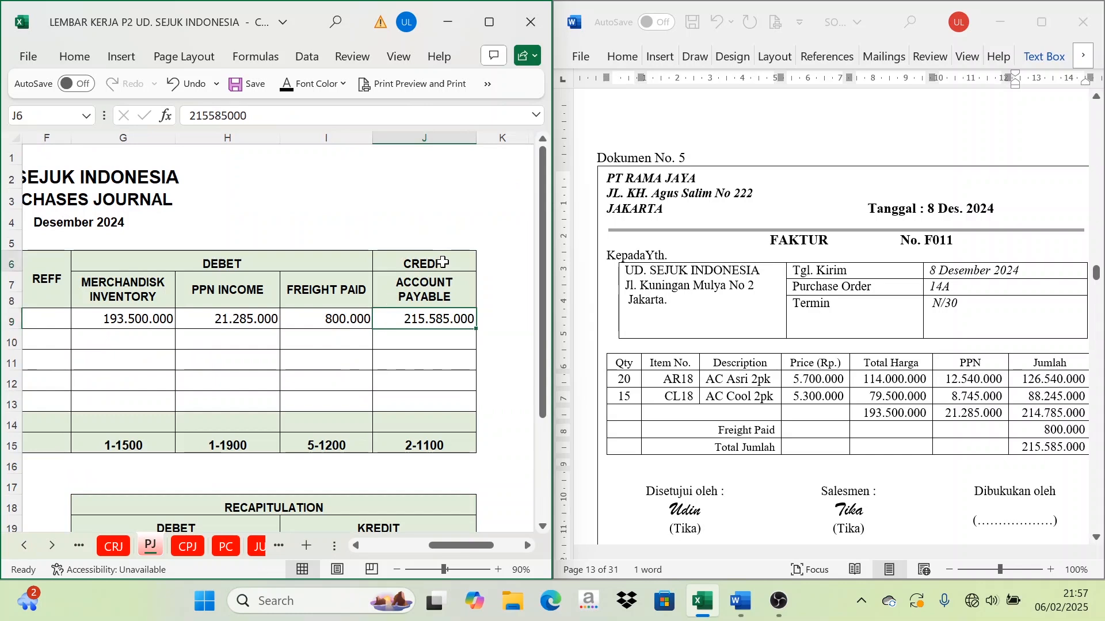
click(444, 265)
click(433, 319)
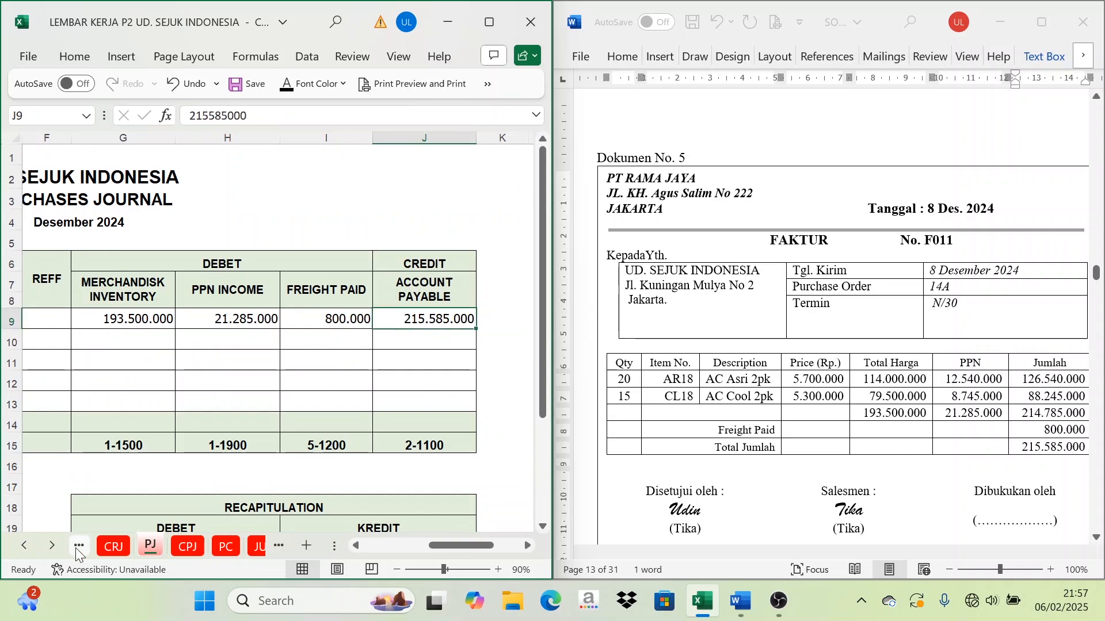
Step: Back on the SLAP sheet, reveal PT. Rama Jaya's credit of 215.585.000 in G10 in black
click(52, 546)
click(52, 546)
click(52, 546)
click(52, 545)
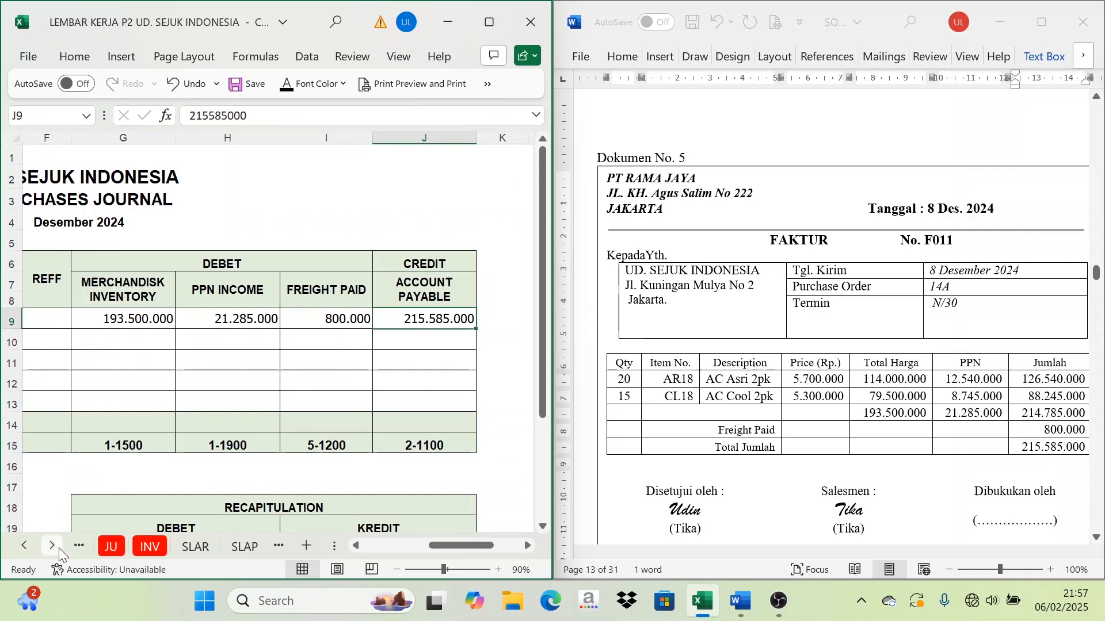
click(249, 547)
click(527, 546)
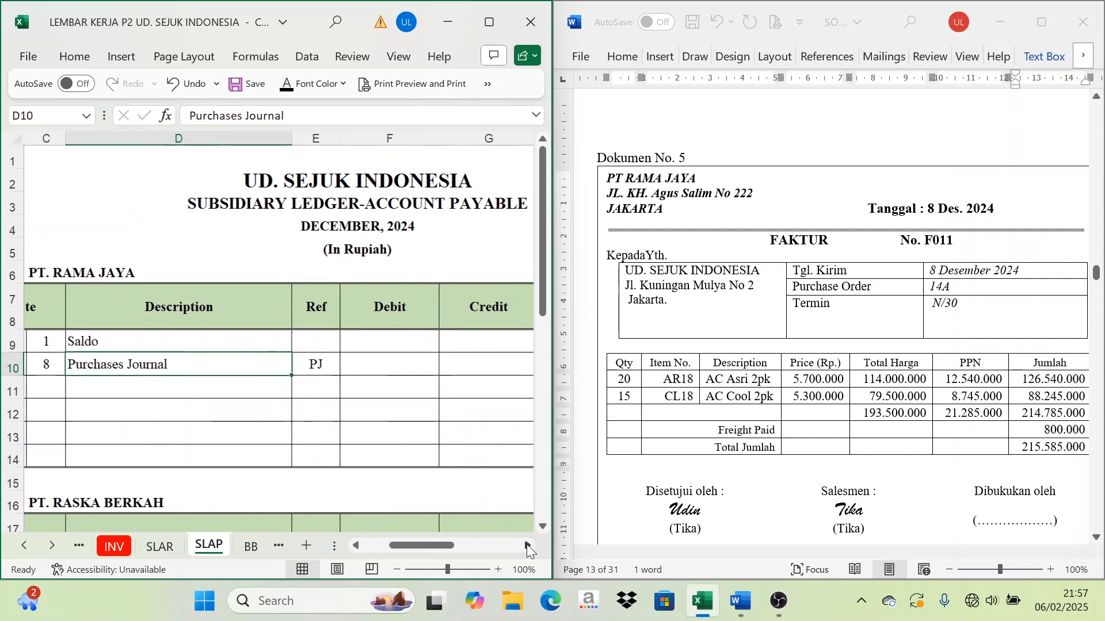
click(527, 546)
click(527, 546)
drag(143, 308, 218, 319)
click(235, 369)
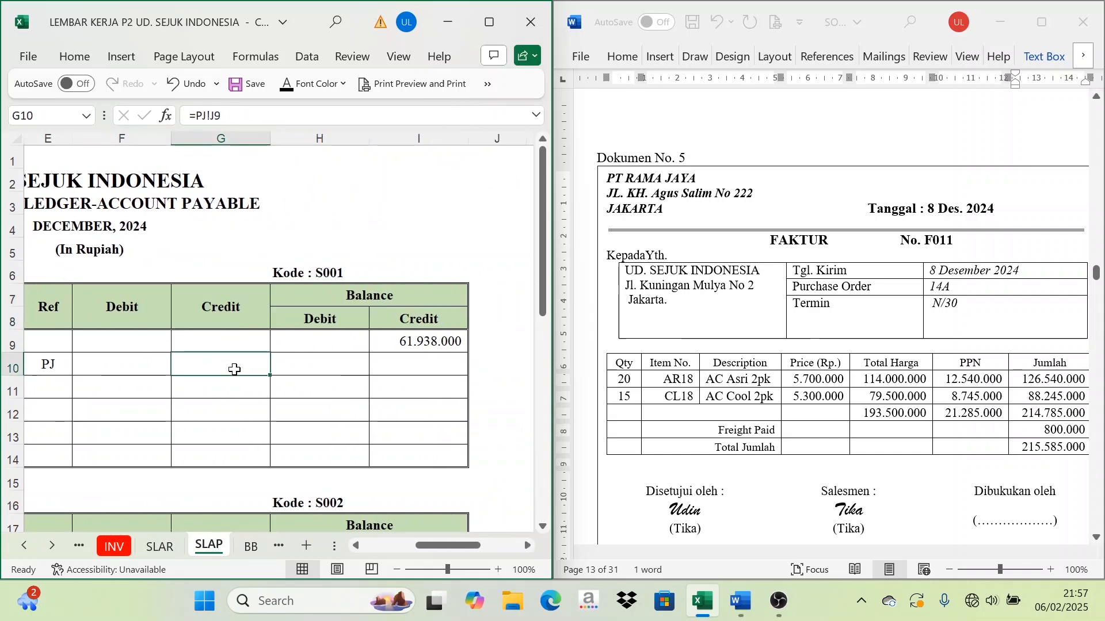
click(286, 85)
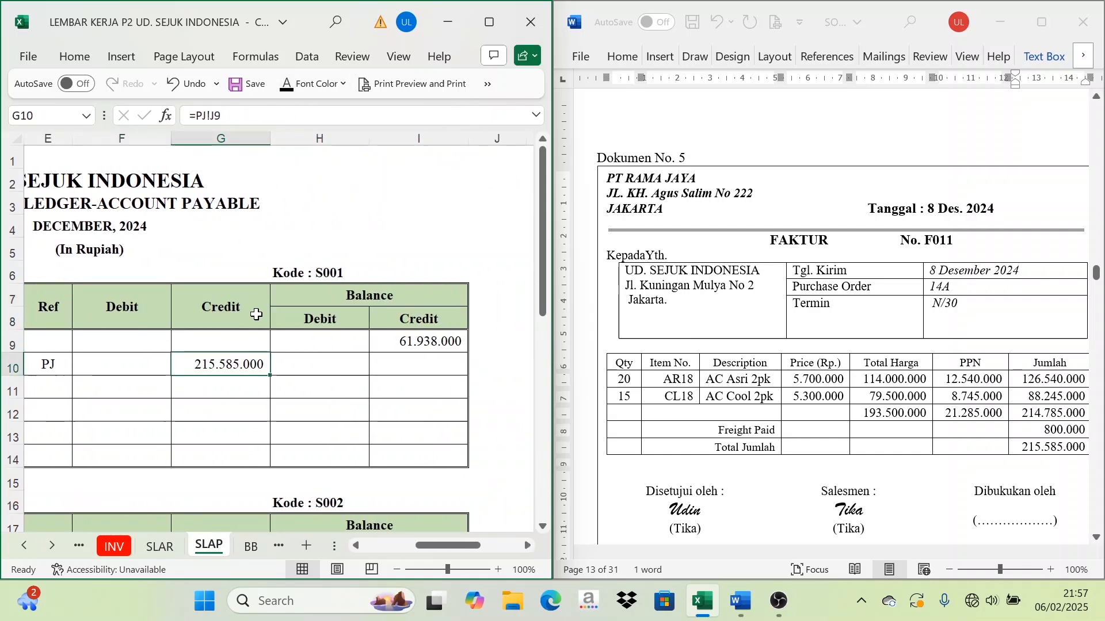
Step: Reveal PT. Rama Jaya's credit balance of 277.523.000 in I10 of the payable ledger in black
click(393, 296)
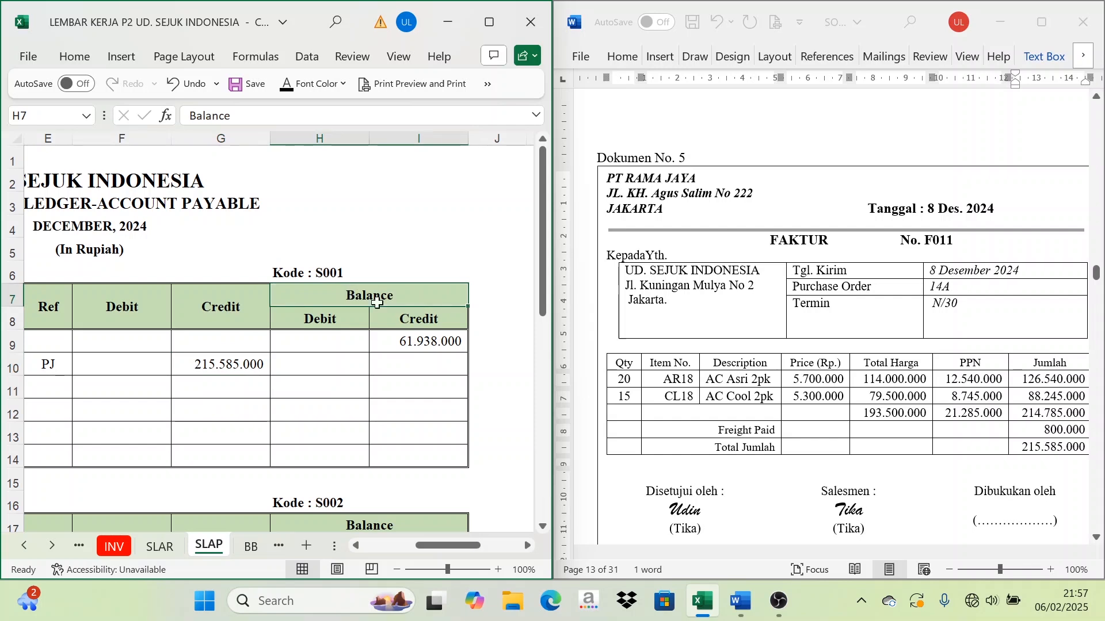
click(436, 348)
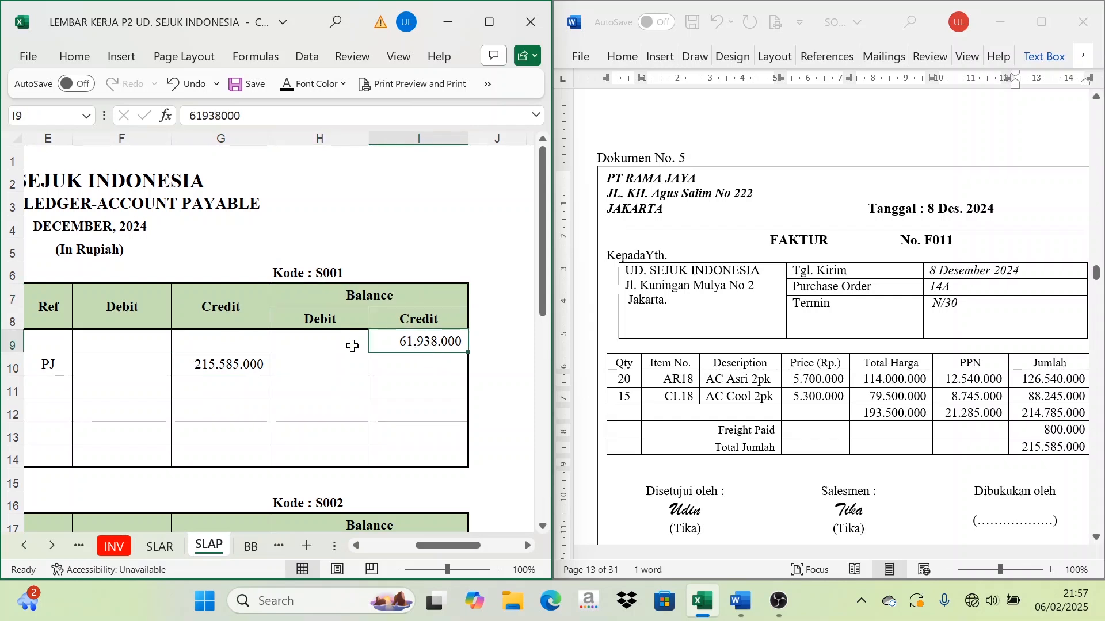
click(52, 372)
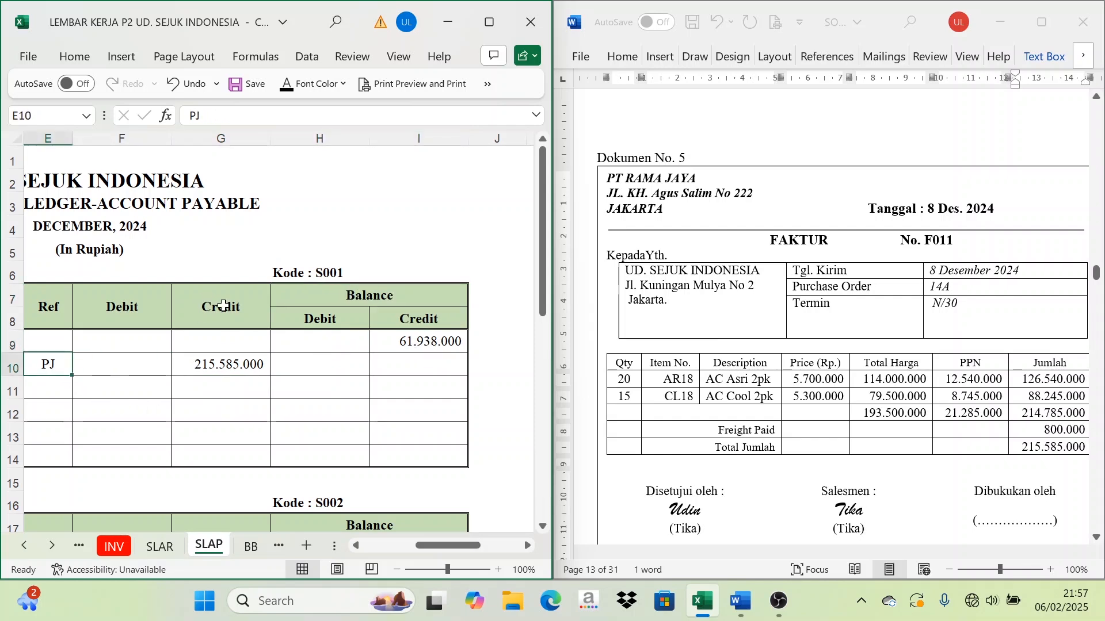
click(224, 306)
click(214, 375)
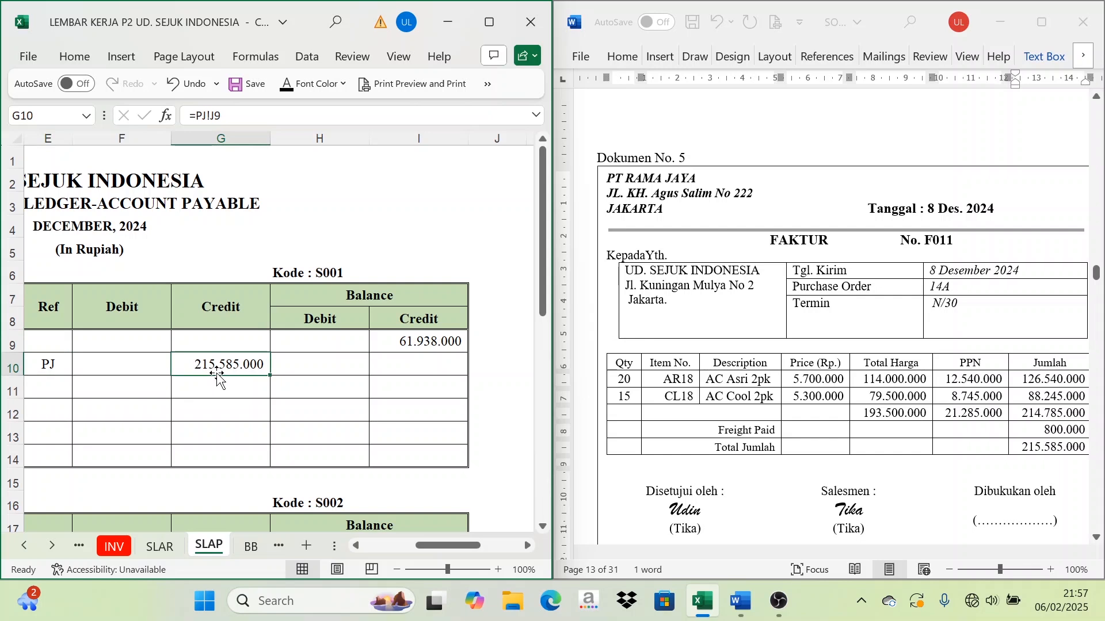
click(419, 341)
click(207, 306)
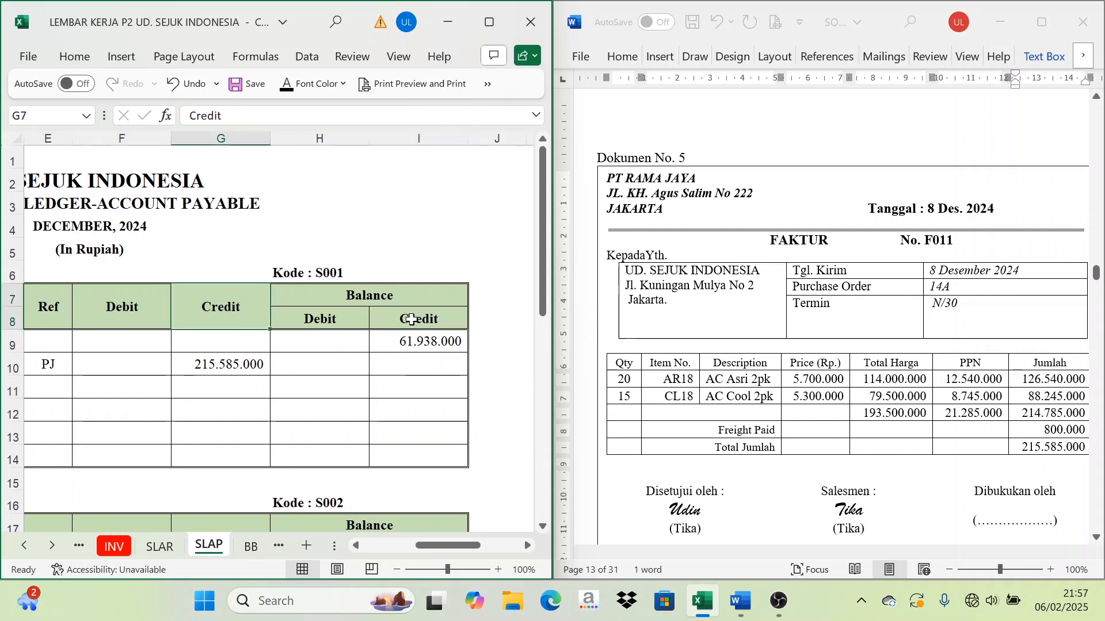
click(420, 317)
click(231, 355)
click(432, 336)
click(245, 364)
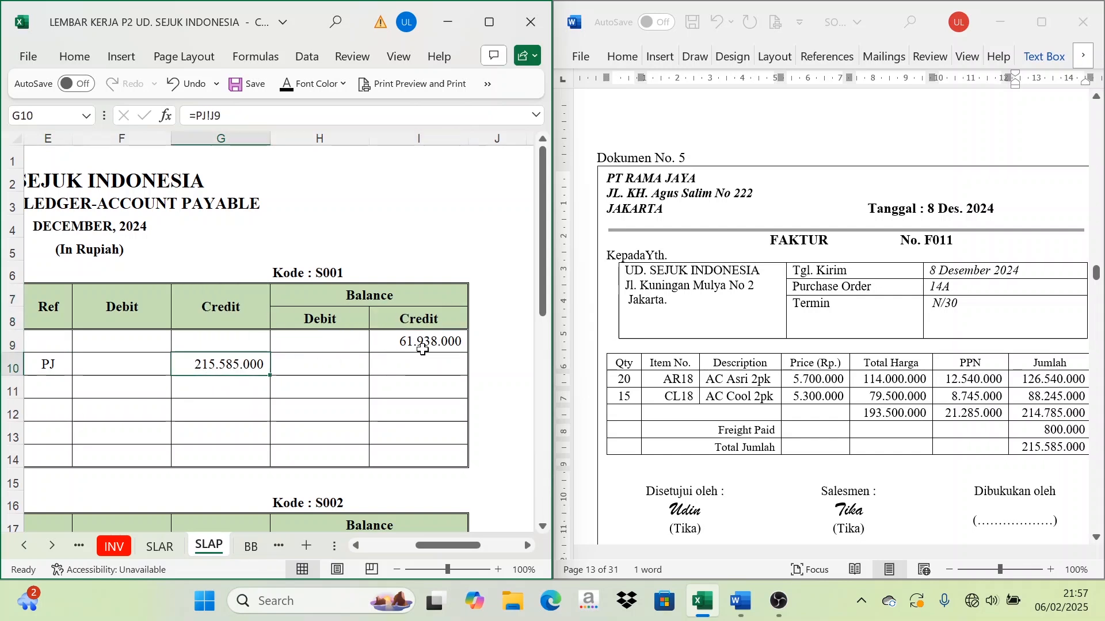
click(434, 362)
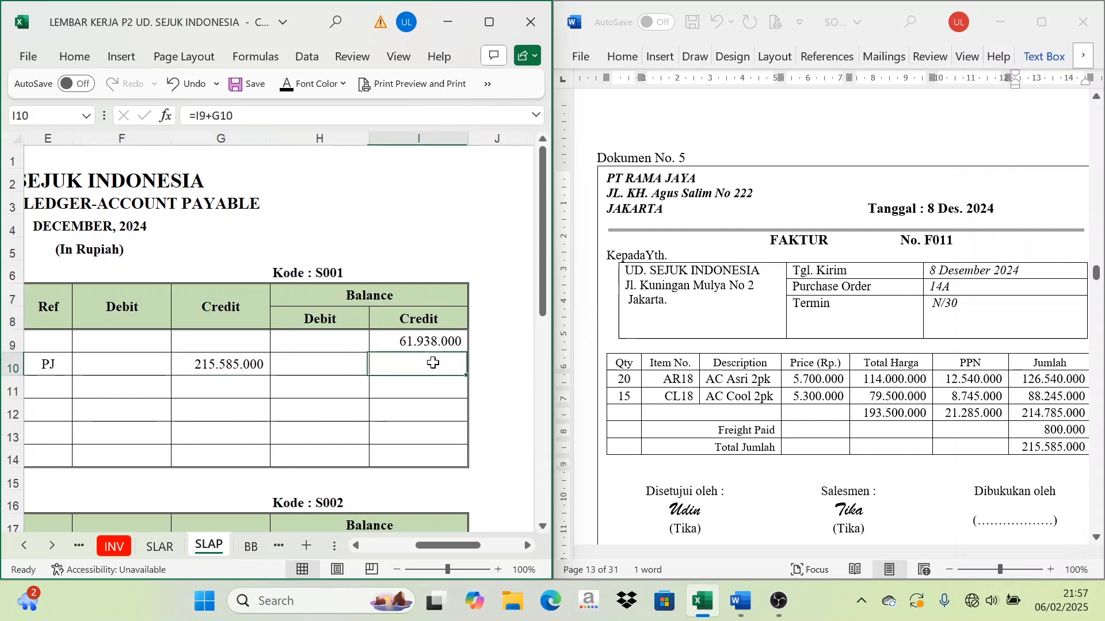
click(287, 84)
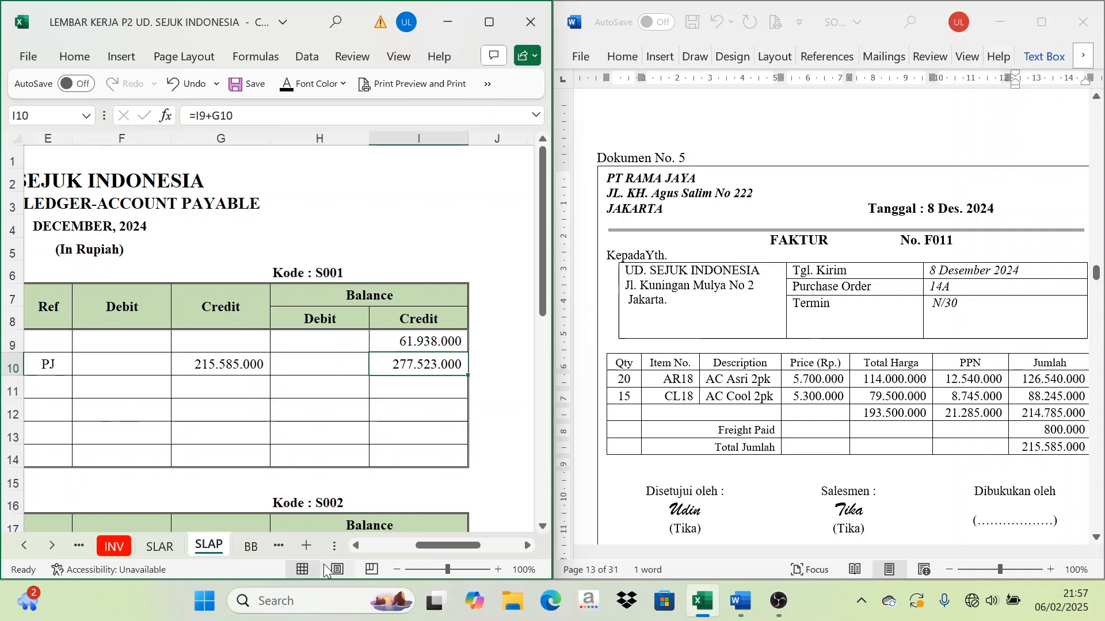
Step: On the INV sheet, reveal C13:E13 of the AC Asri 2PK card in black: date 8, invoice FR.05, description PT Rama Jaya
click(25, 546)
click(25, 546)
click(25, 547)
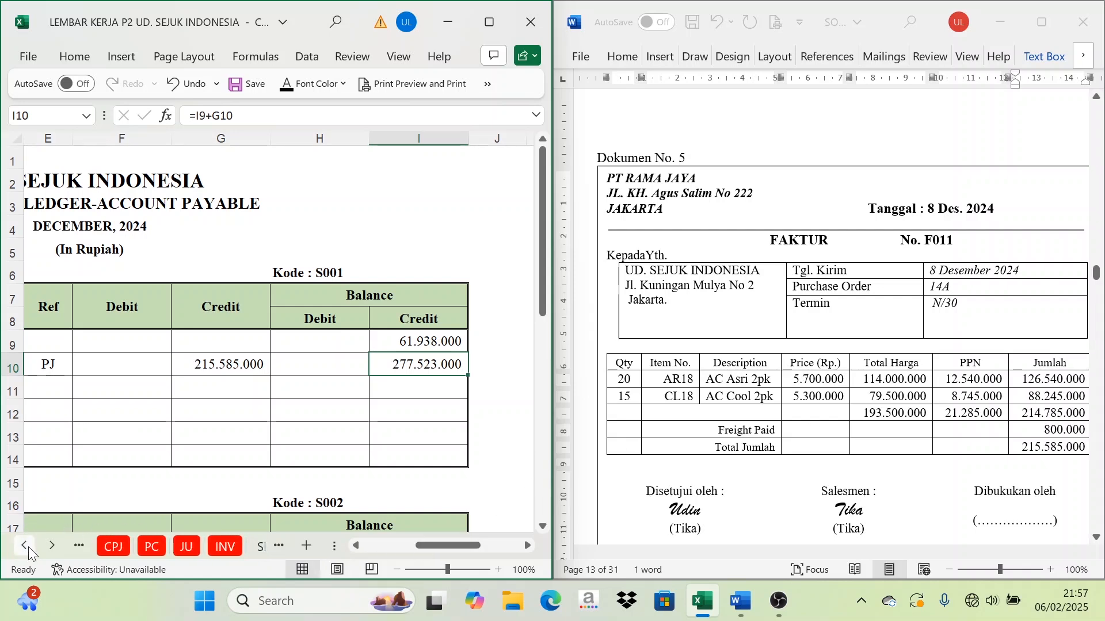
click(224, 546)
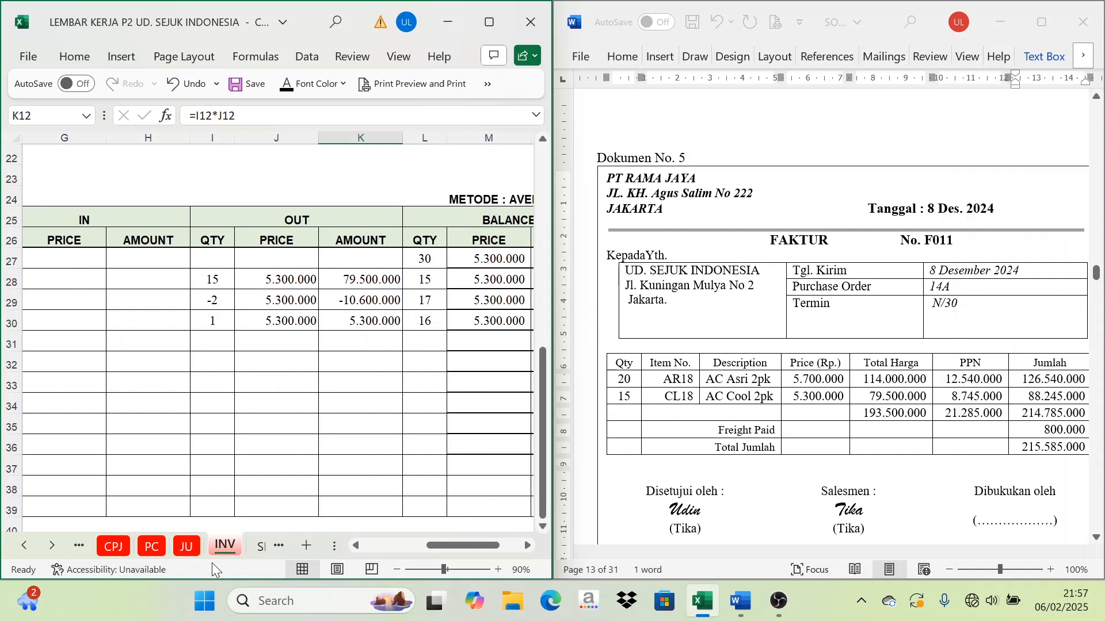
click(293, 348)
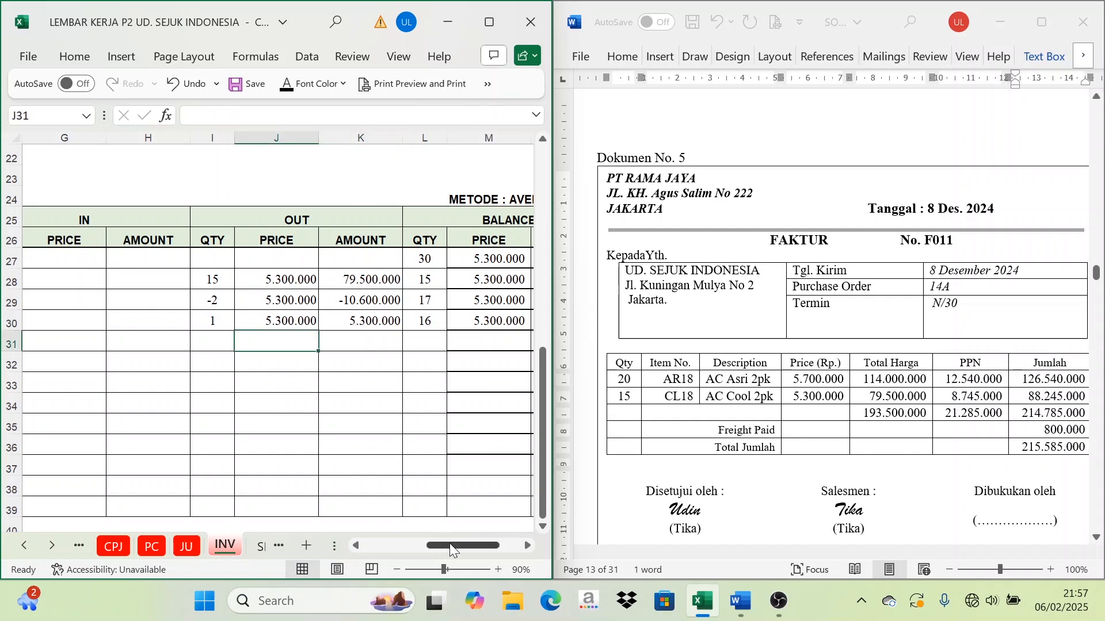
drag(450, 543, 361, 552)
scroll(348, 527, up, 1)
scroll(347, 523, up, 6)
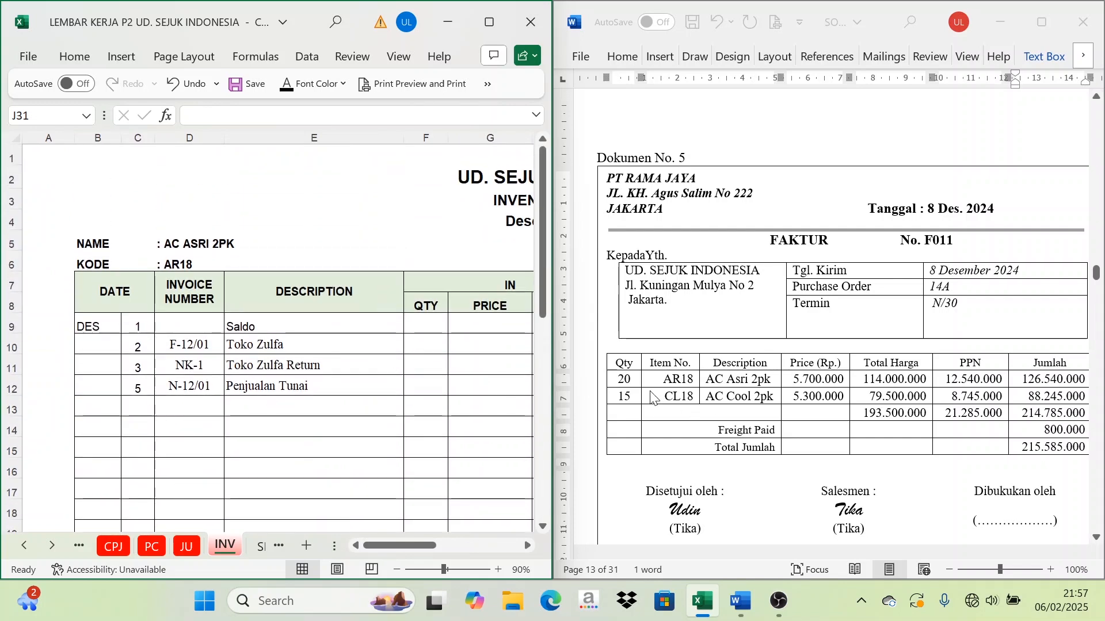
click(631, 386)
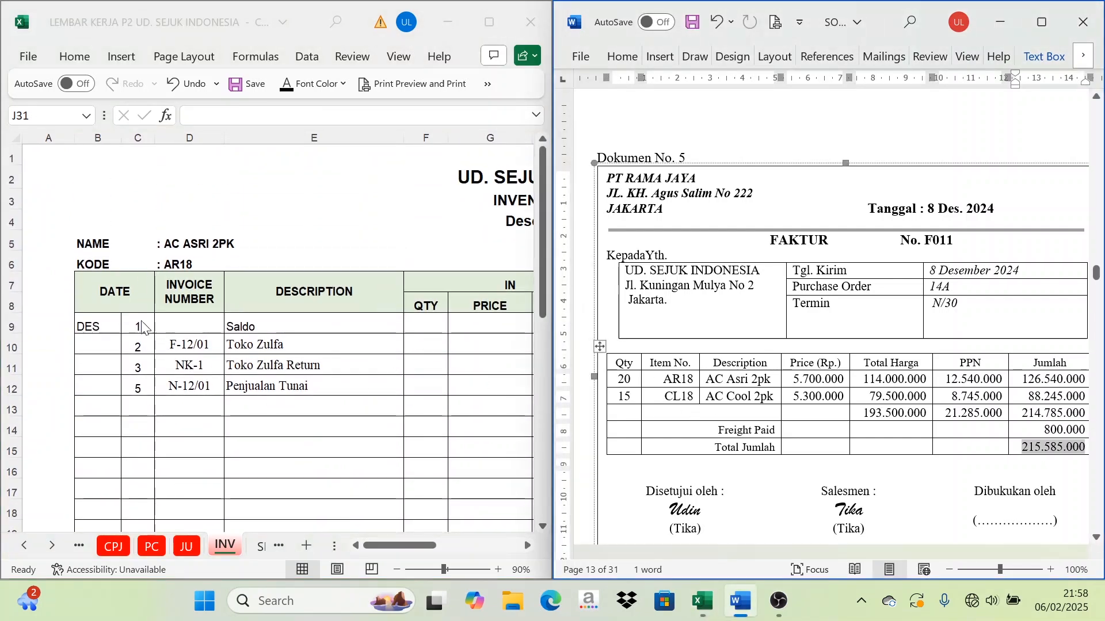
drag(137, 406, 304, 407)
text(8	FR.05	PT Rama Jaya)
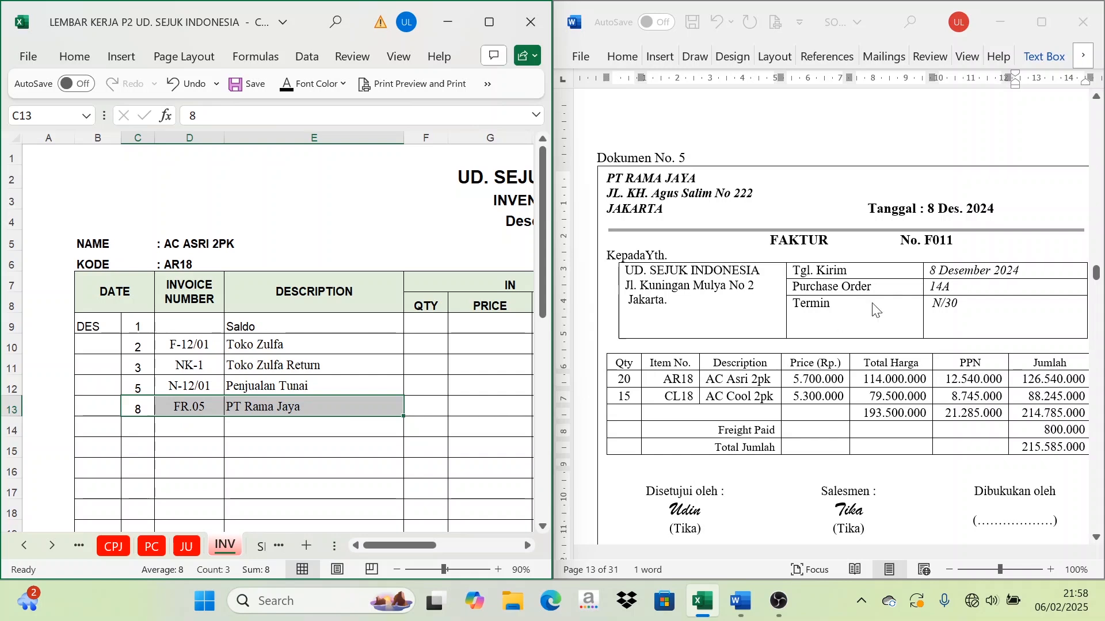
Step: Correct the invoice number in D13 of the AC Asri 2PK card to F011
double_click(190, 410)
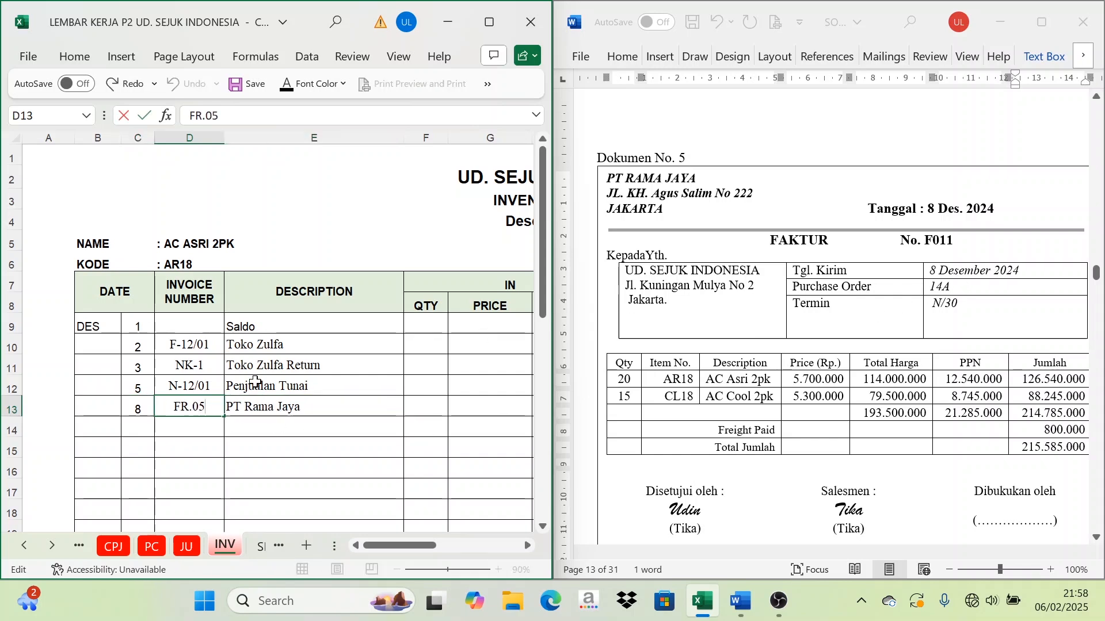
key(BackSpace)
key(BackSpace)
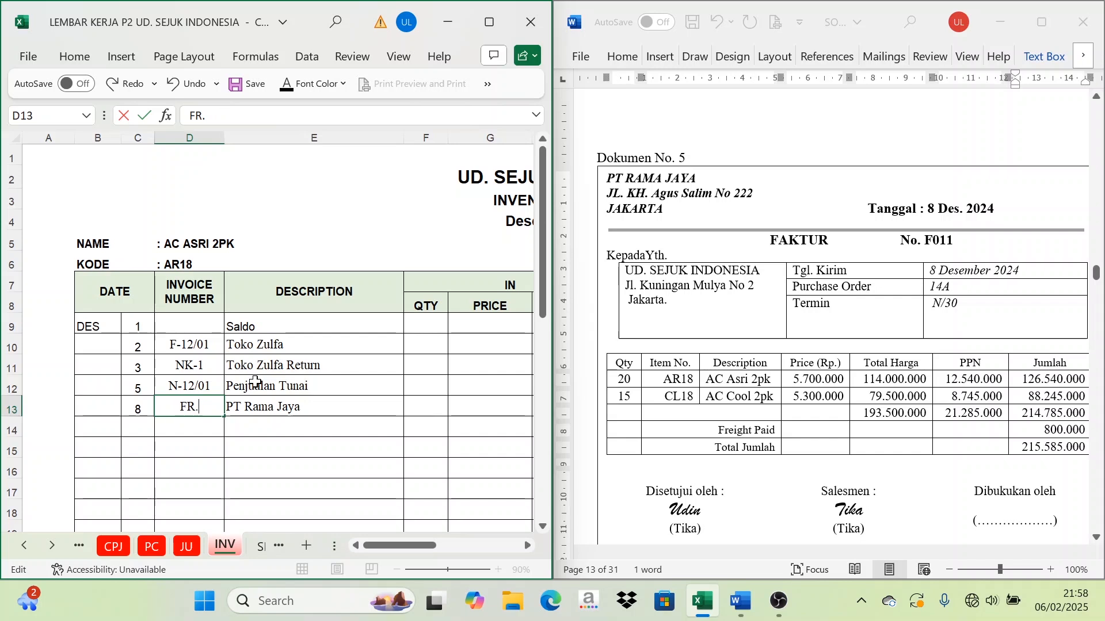
text(011)
key(BackSpace)
key(BackSpace)
key(BackSpace)
key(BackSpace)
key(BackSpace)
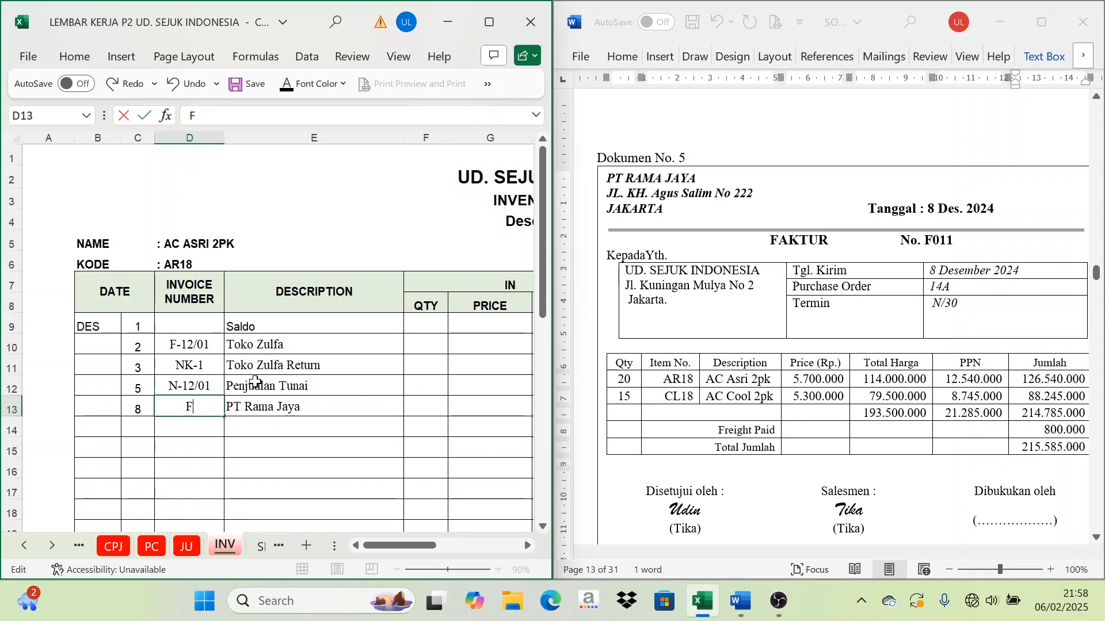
text(011)
key(Return)
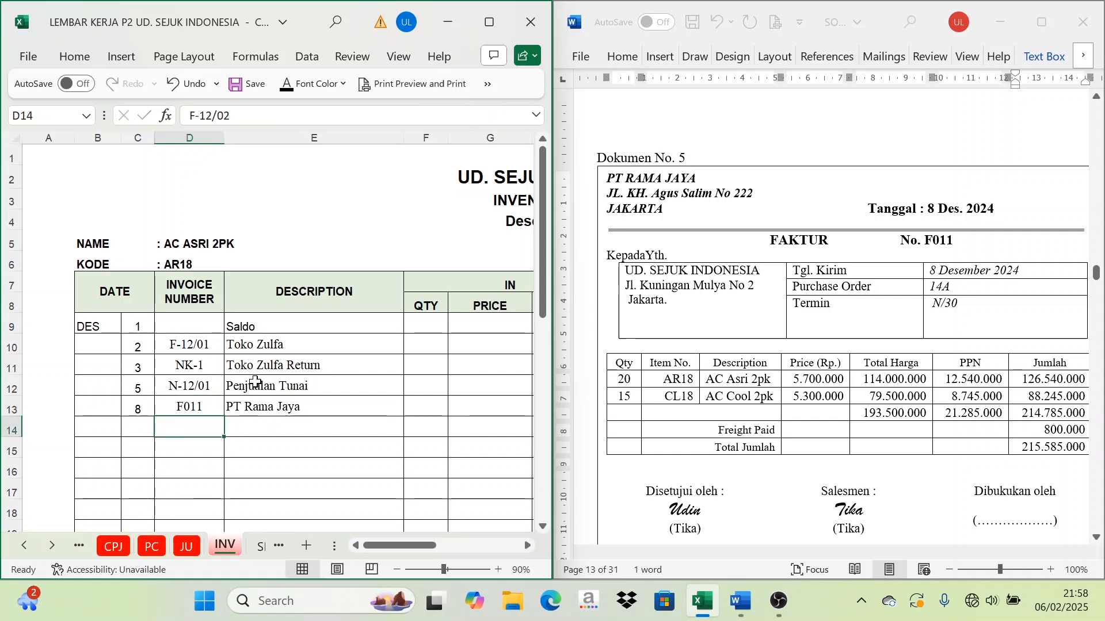
Step: Reveal the incoming quantity of 20 in F13 of the AC Asri 2PK card in black
click(435, 406)
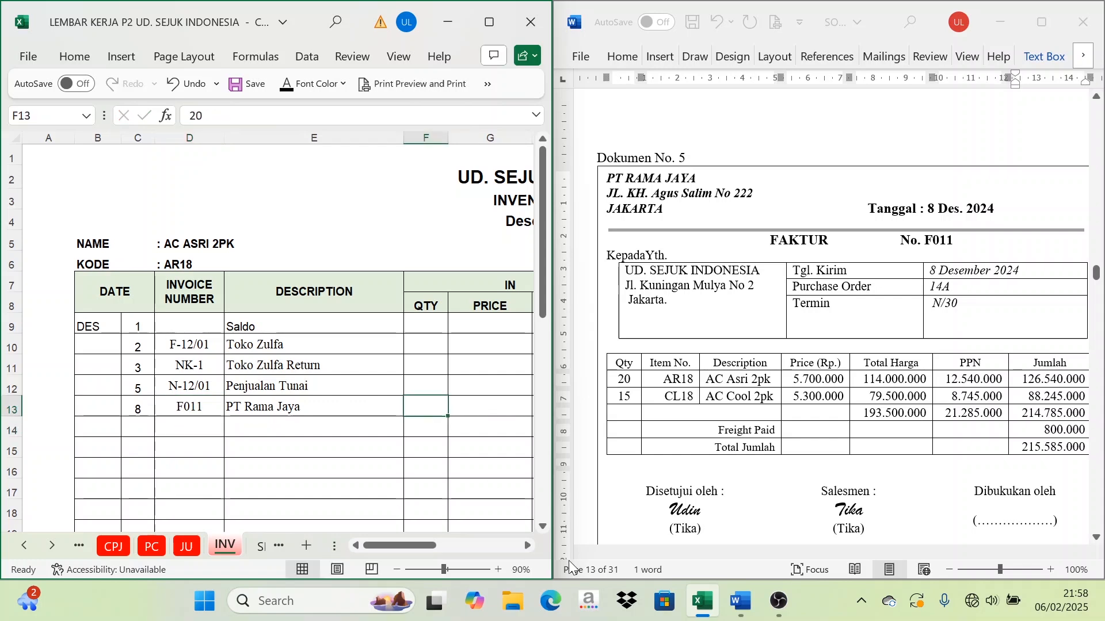
click(528, 547)
click(528, 547)
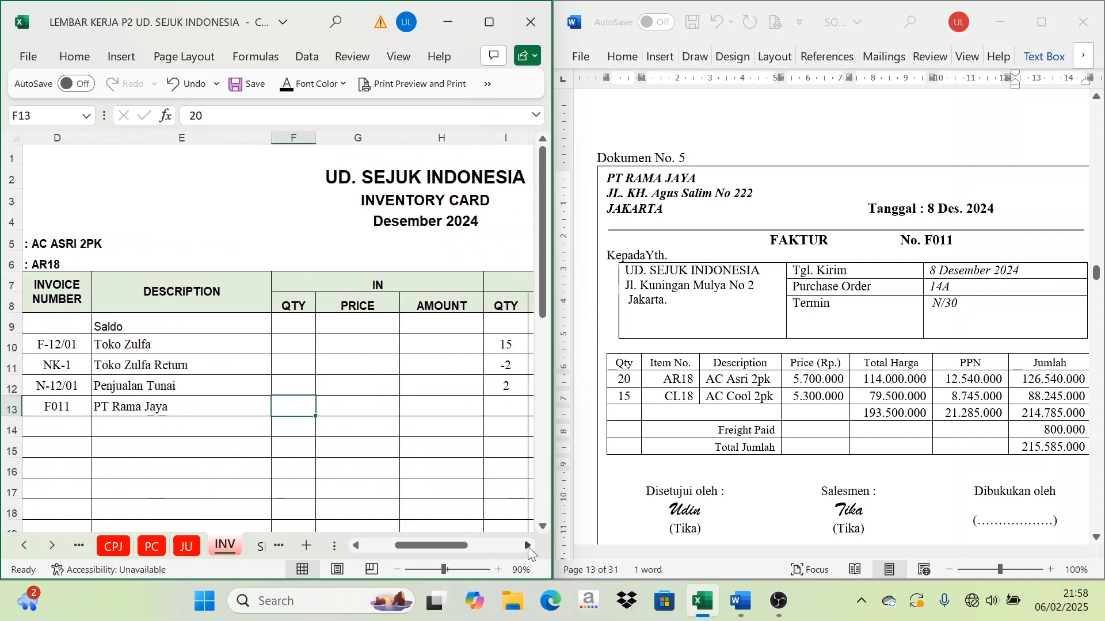
click(527, 547)
click(527, 547)
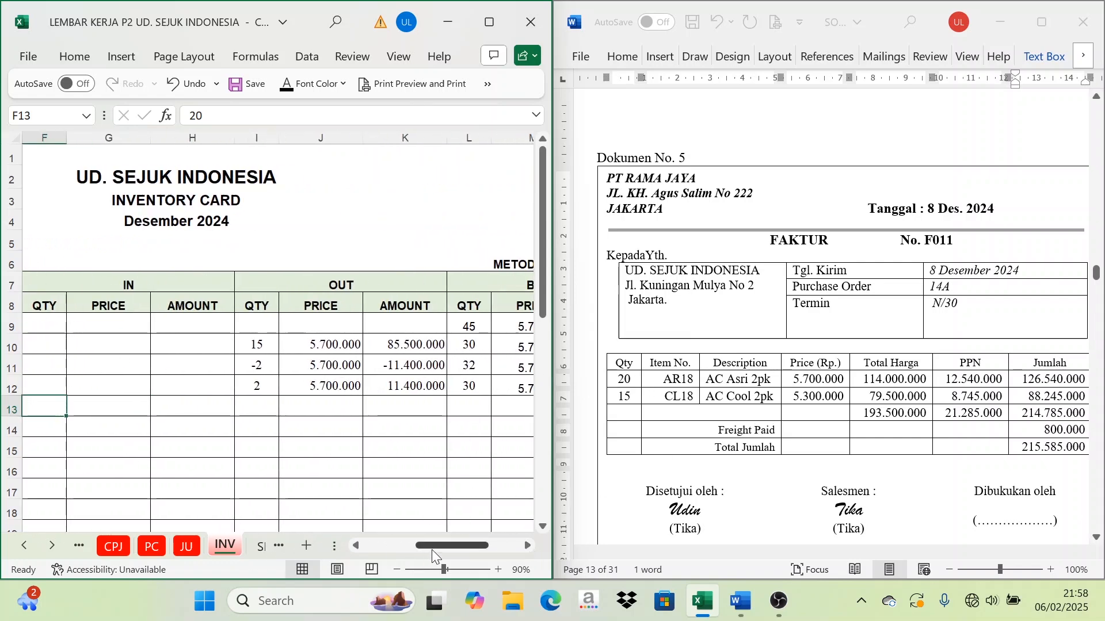
drag(433, 547, 426, 551)
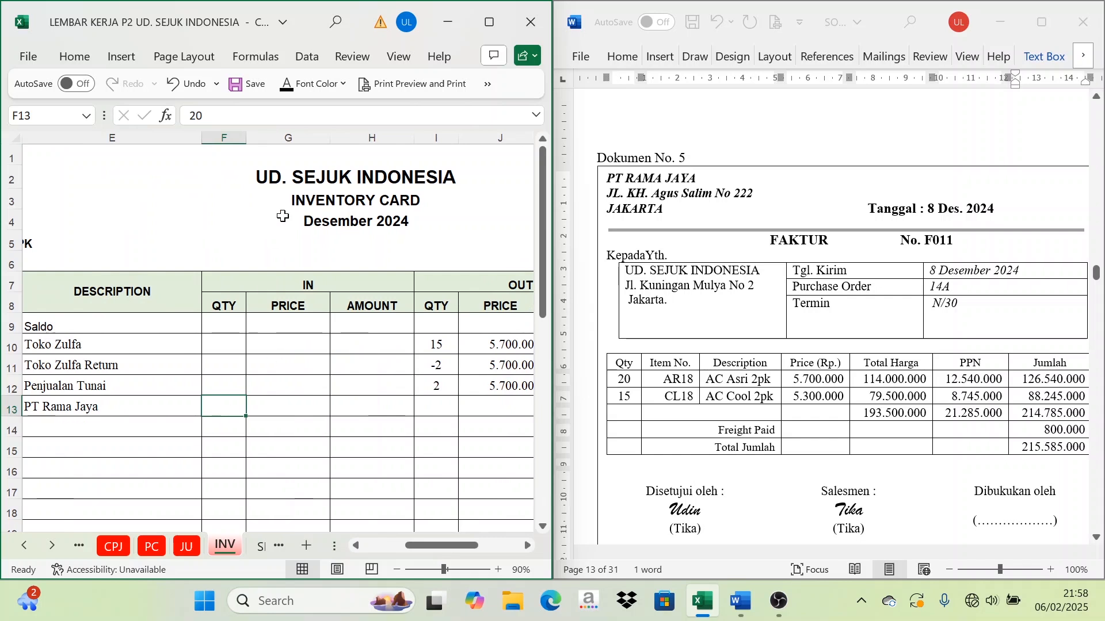
click(288, 87)
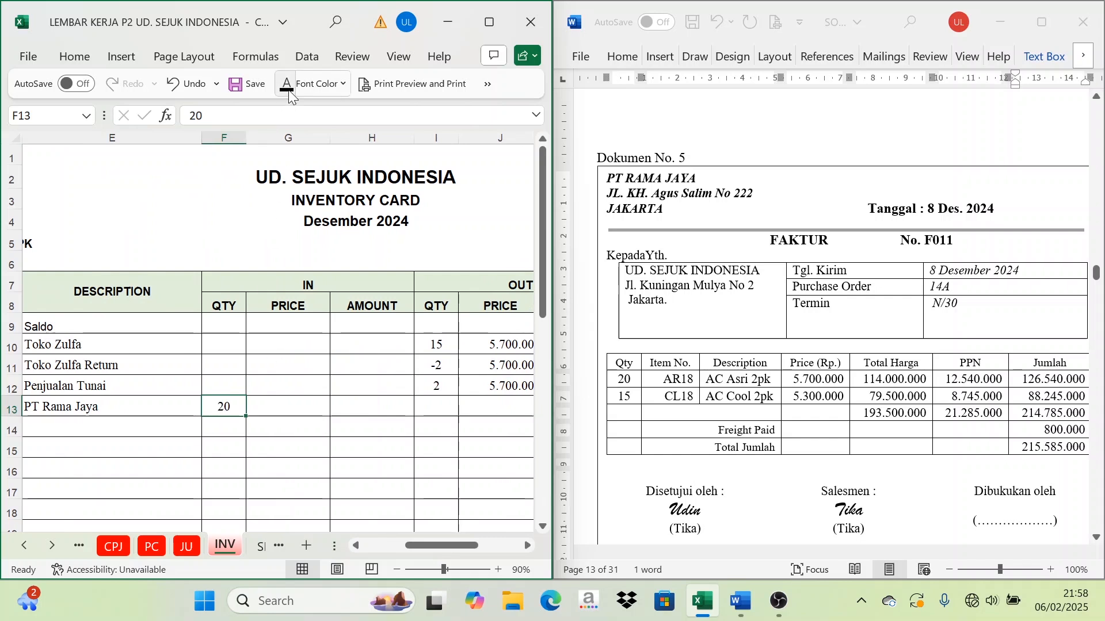
Step: Check the AR18 unit price on the Word invoice and reveal the incoming price of 5.700.000 in G13 in black
click(308, 320)
click(317, 287)
click(287, 309)
click(287, 404)
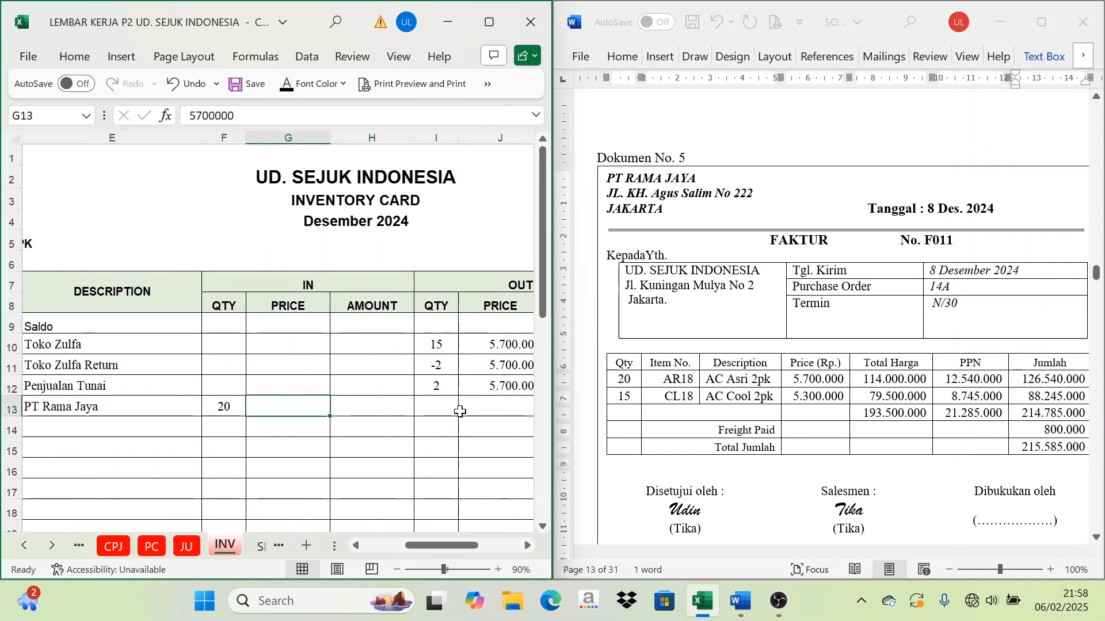
click(807, 375)
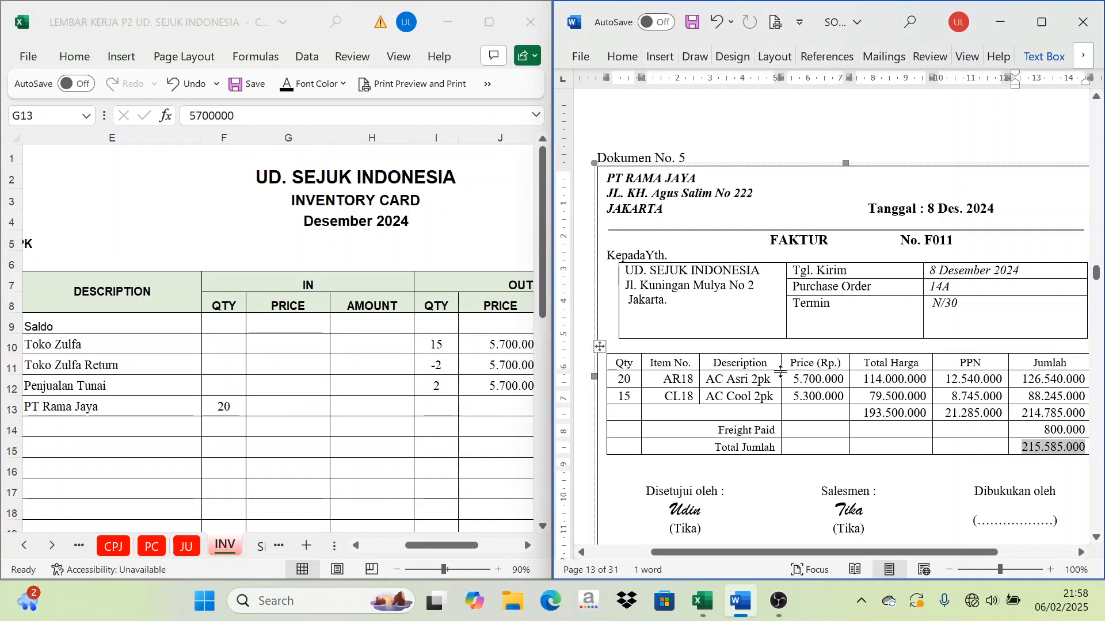
drag(794, 379, 844, 379)
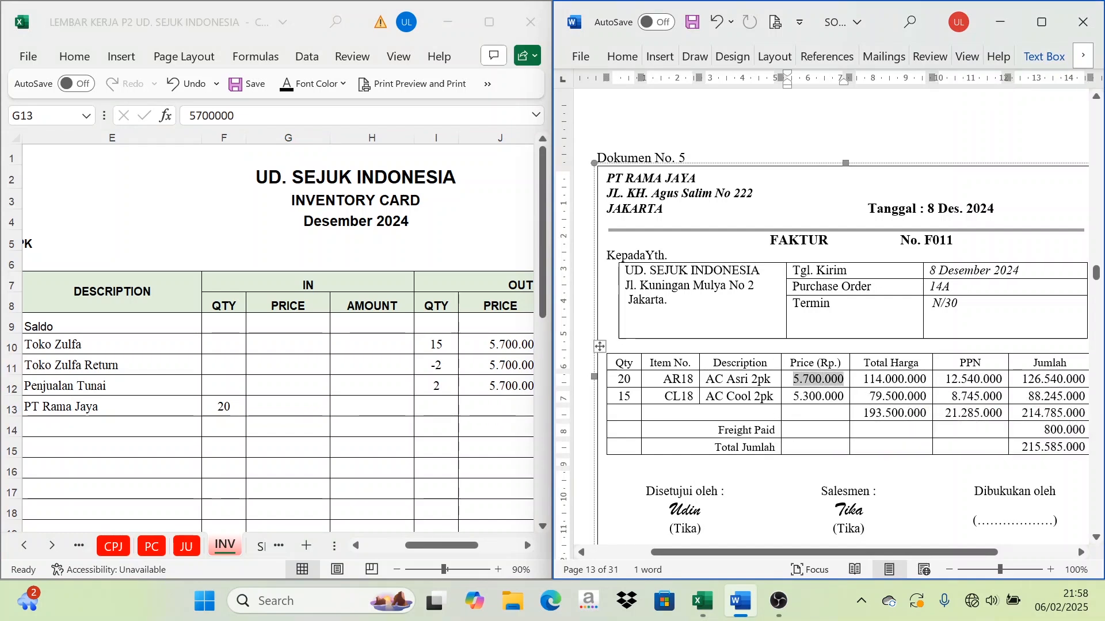
click(293, 409)
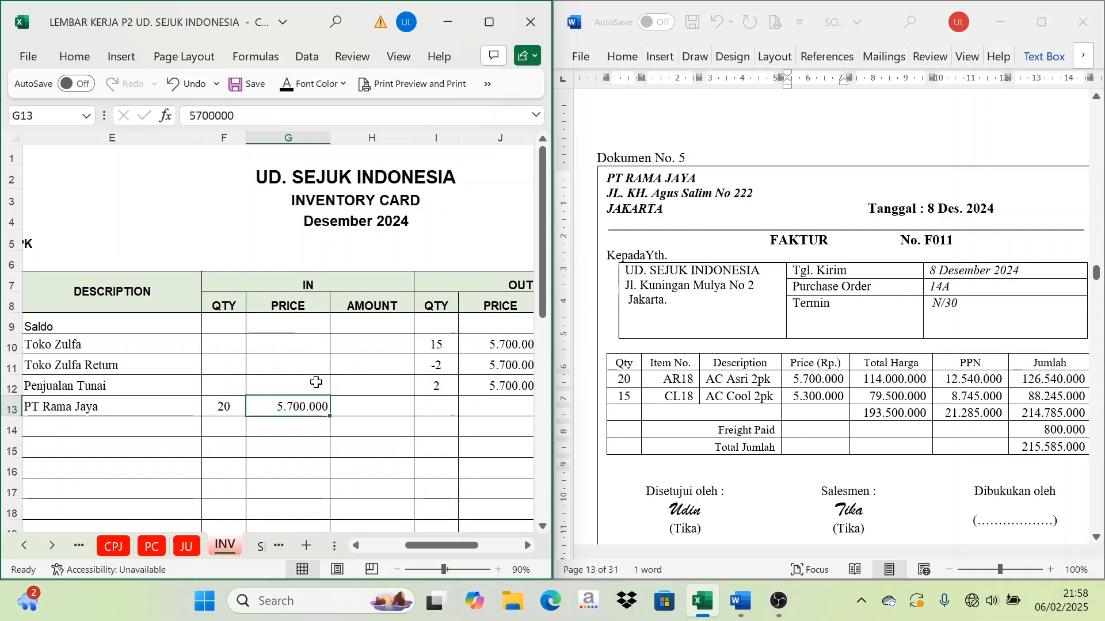
Step: Compare the invoice's AR18 unit price with the outgoing and balance prices on the AC Asri 2PK card
double_click(832, 384)
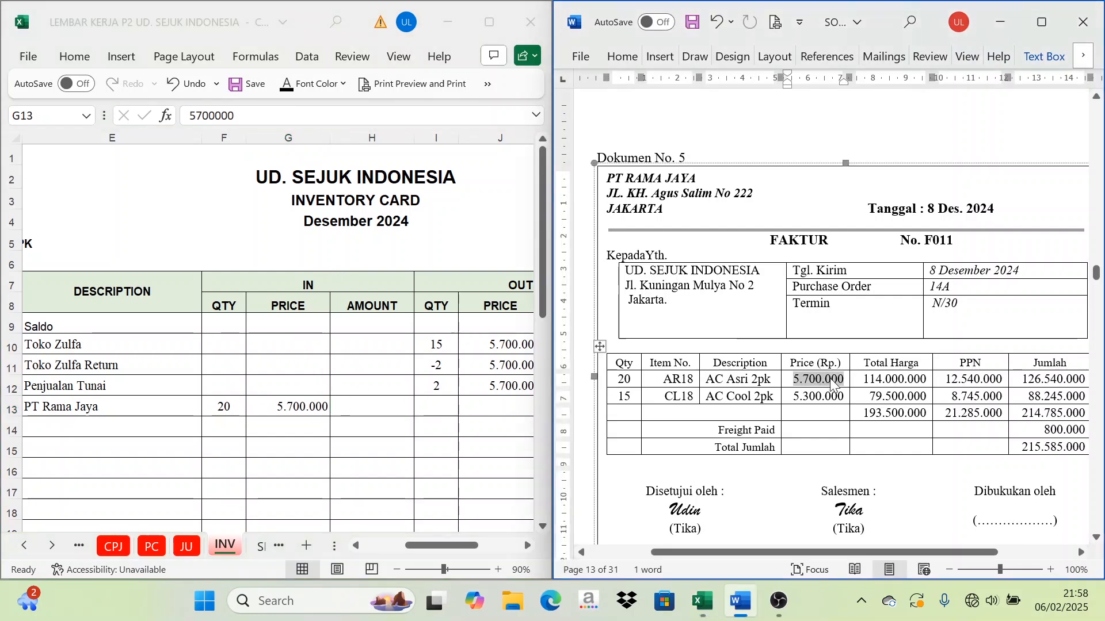
click(441, 544)
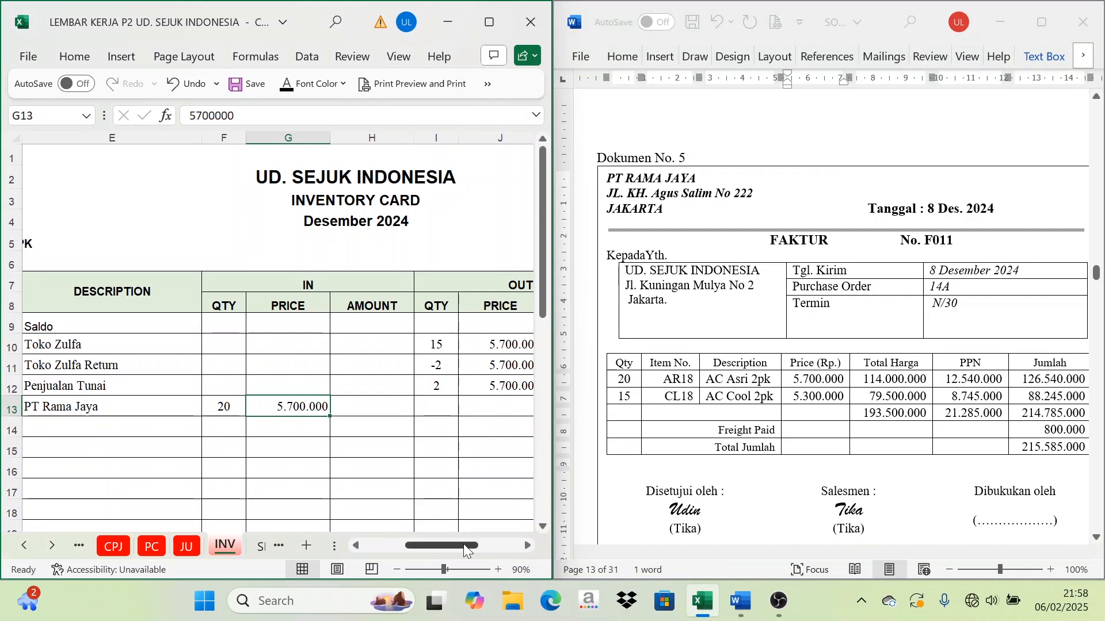
drag(464, 543, 496, 545)
click(177, 335)
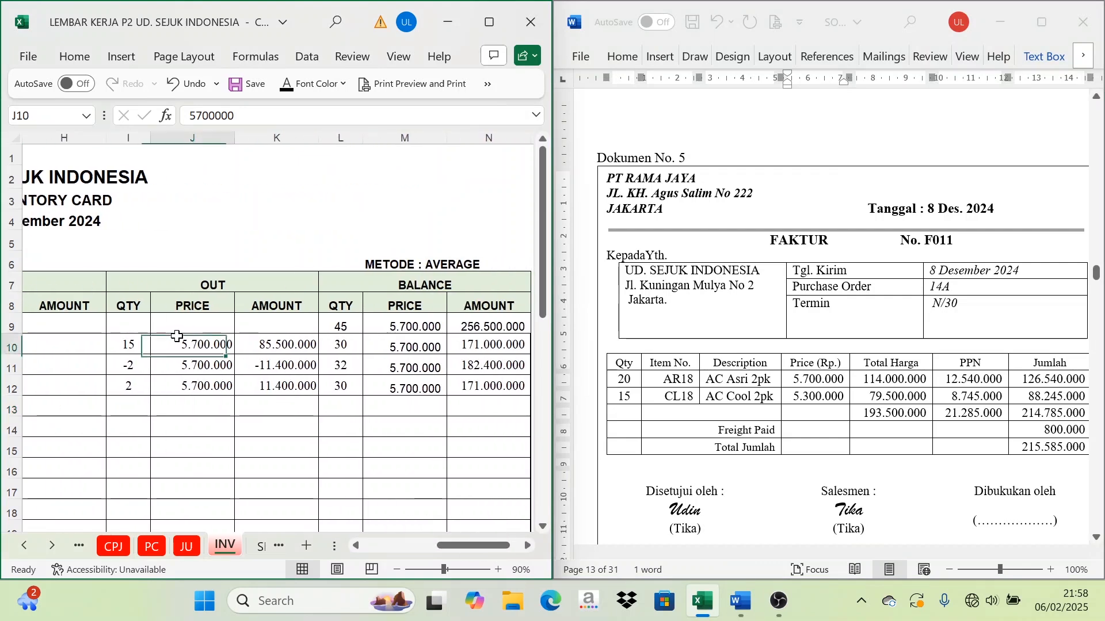
click(405, 292)
click(413, 333)
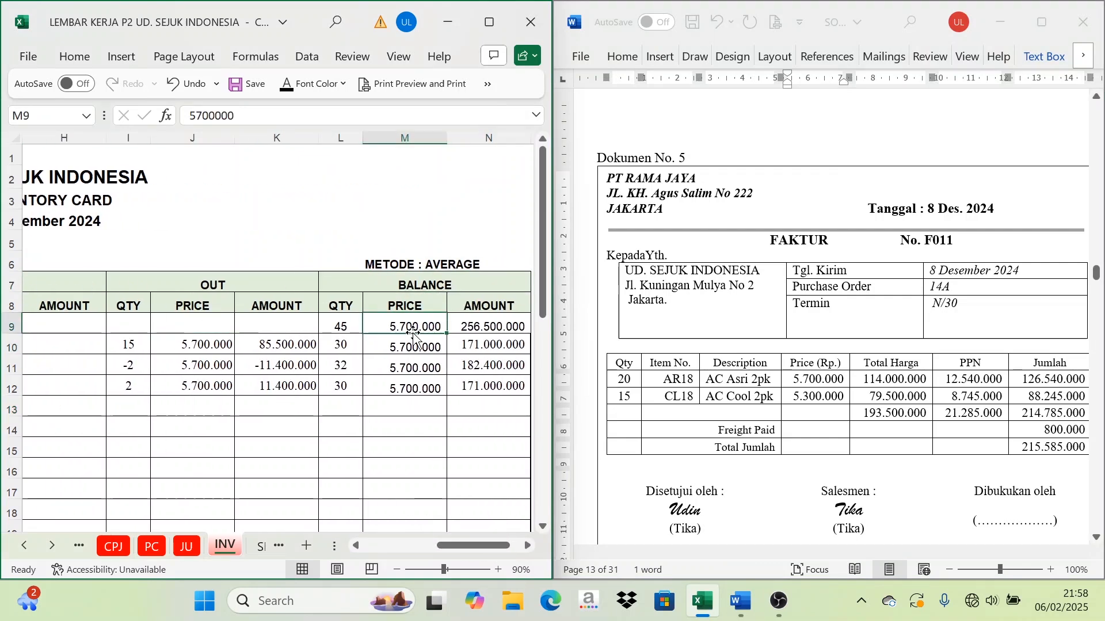
Step: Reveal the incoming amount of 114.000.000 in H13 in black and compare it with the invoice's AR18 line
drag(481, 544, 428, 544)
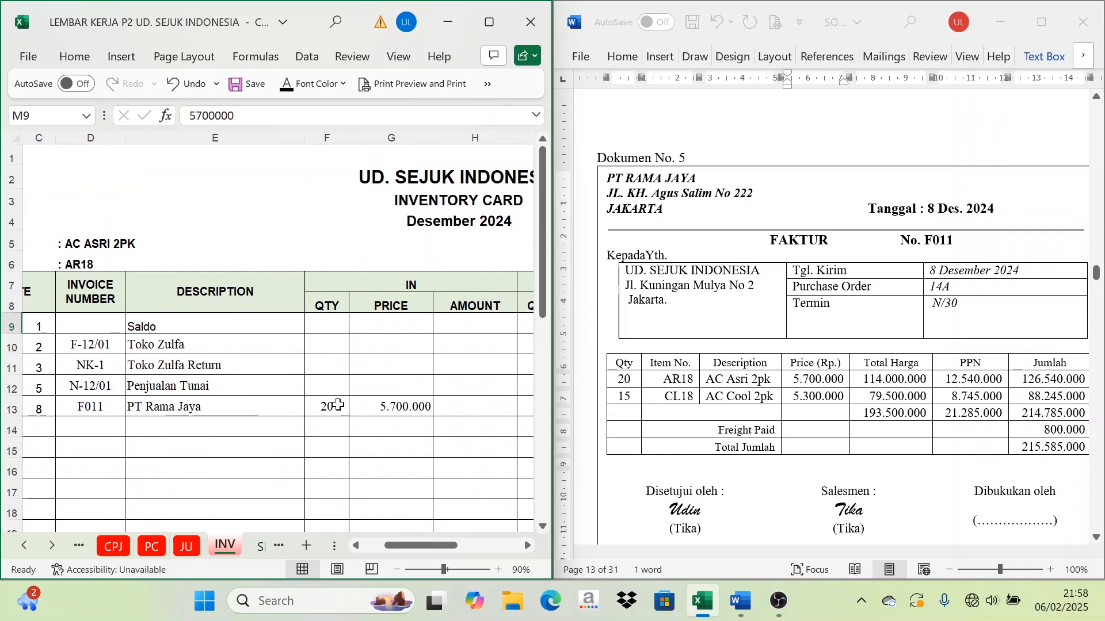
drag(337, 405, 397, 407)
click(528, 545)
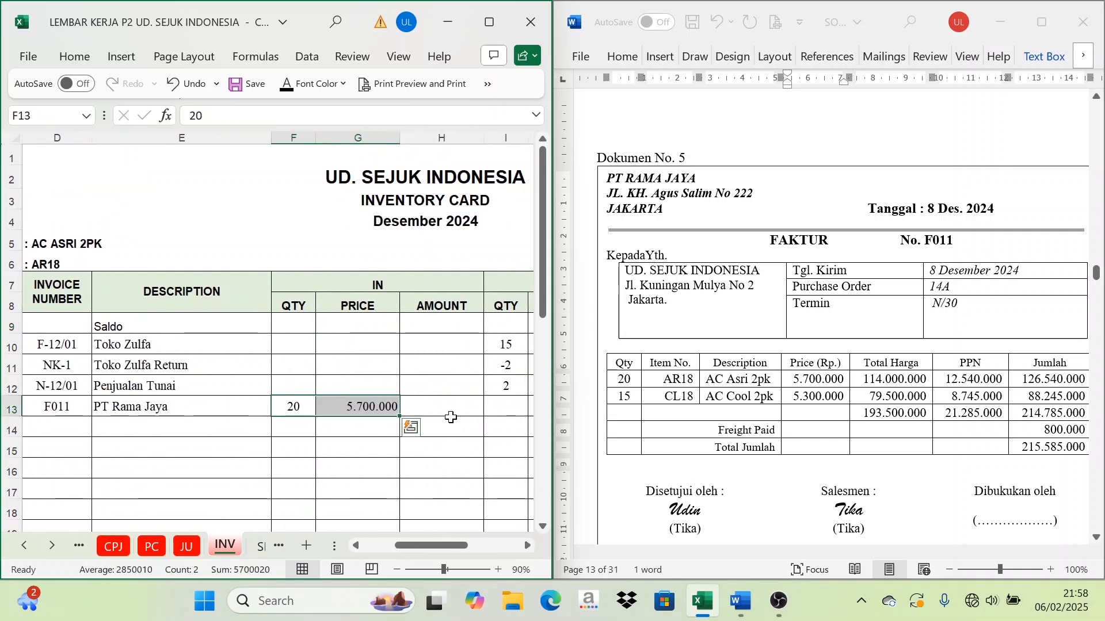
click(450, 410)
click(305, 85)
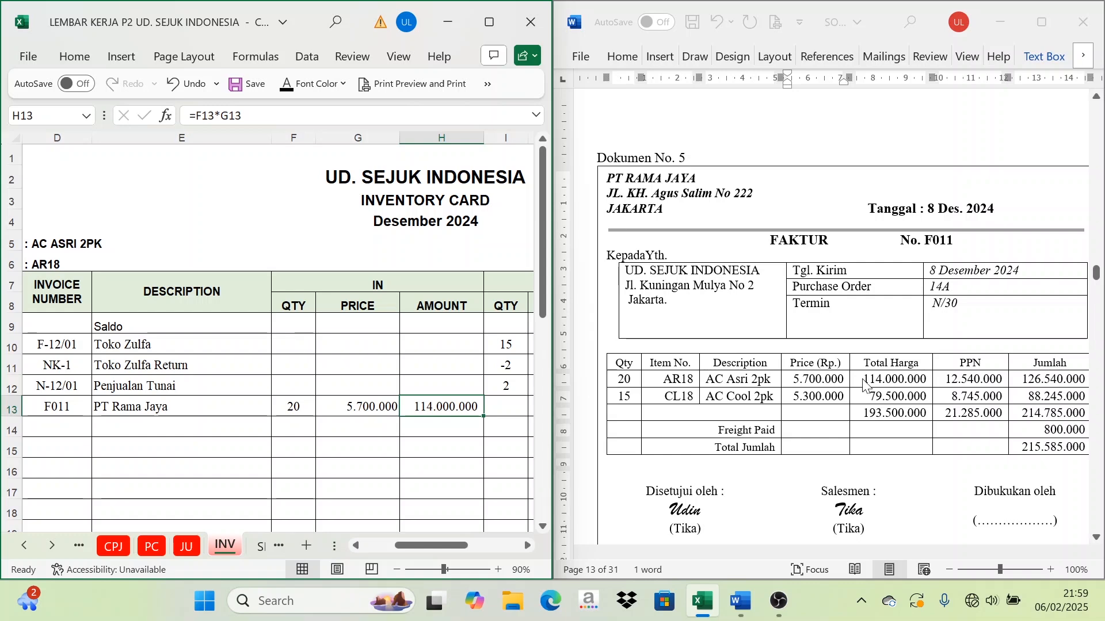
double_click(818, 380)
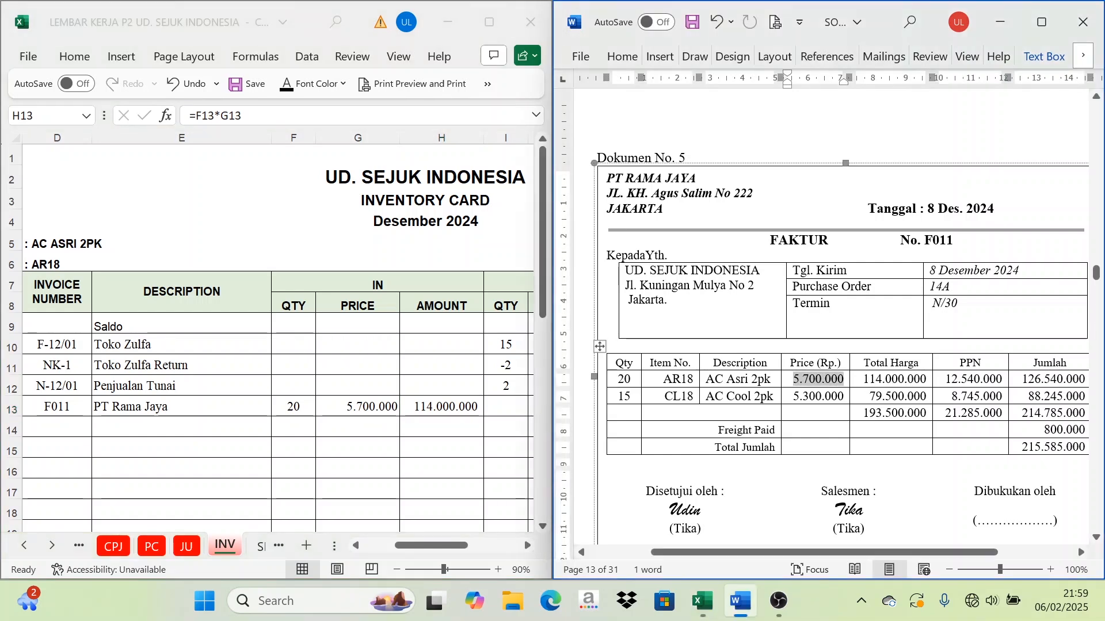
Step: Check the invoice's AR18 total and reveal the balance quantity of 50 in L13 of the AC Asri 2PK card in black
drag(921, 379, 861, 379)
key(alt+Tab)
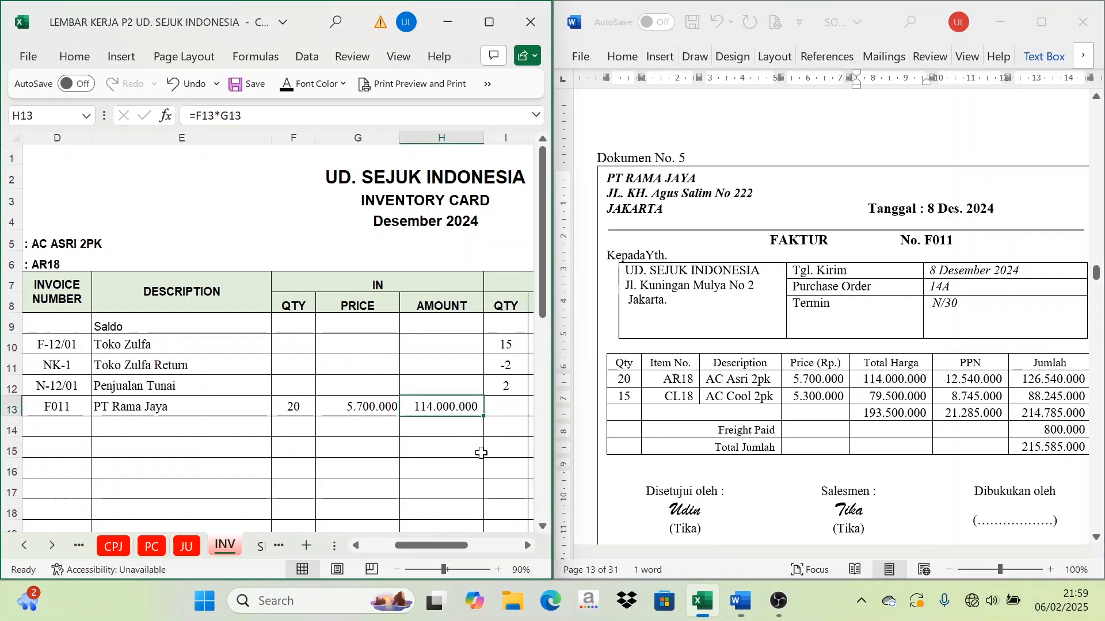
click(528, 547)
click(528, 546)
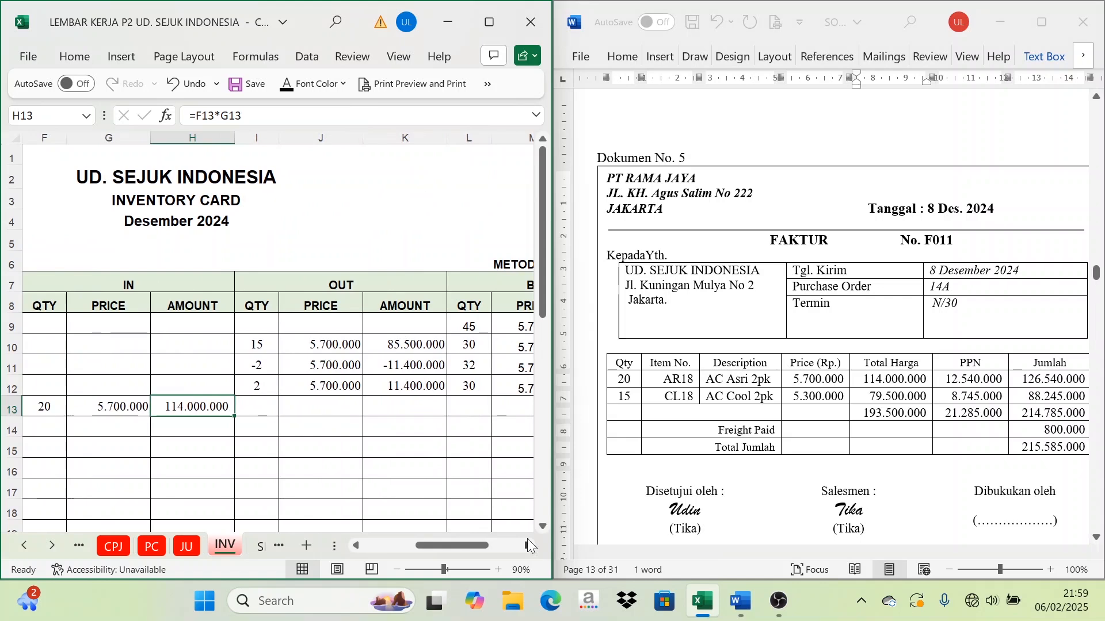
click(511, 279)
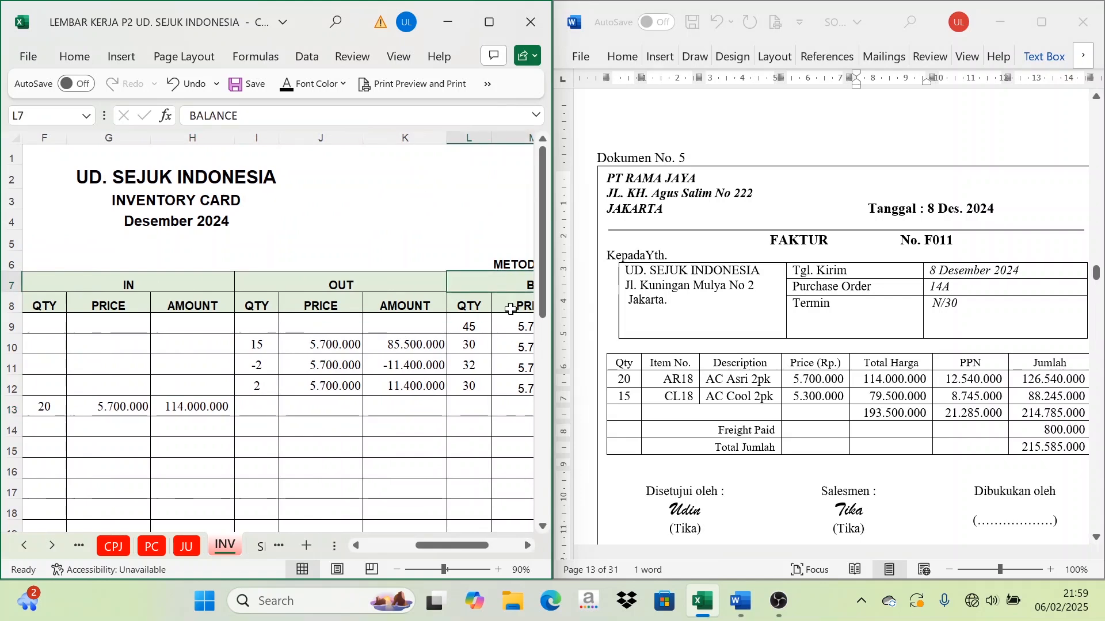
click(528, 547)
click(429, 388)
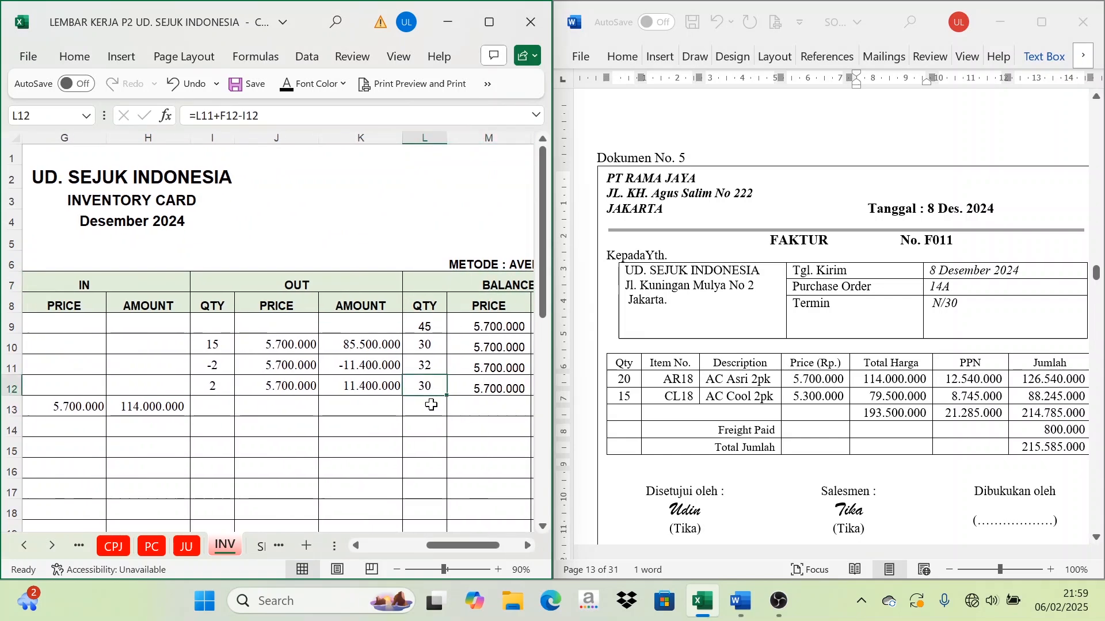
click(355, 546)
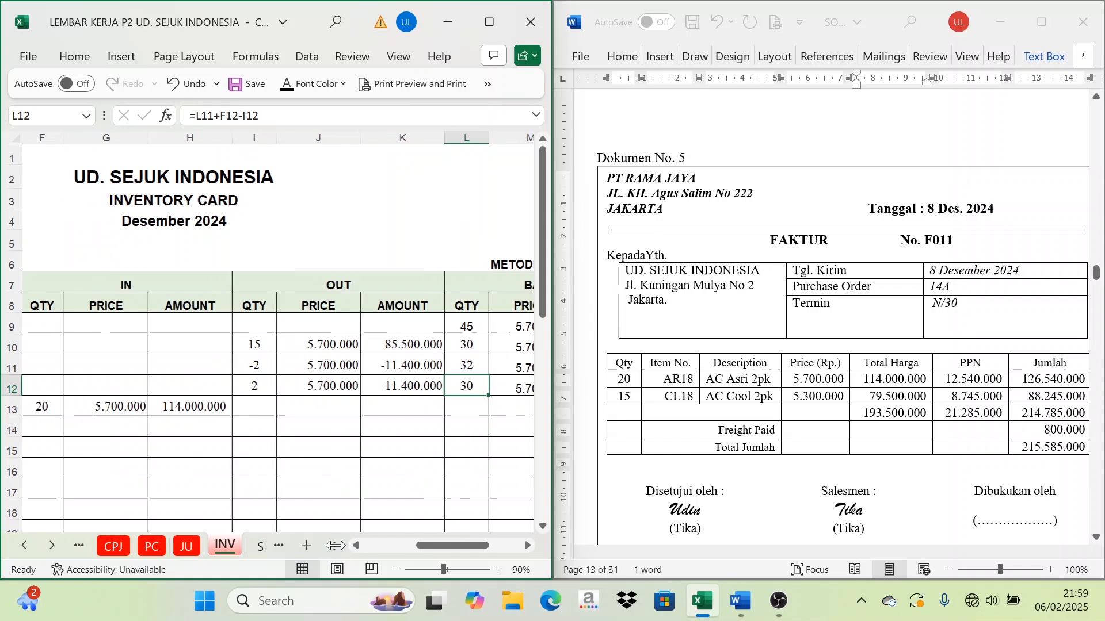
click(46, 408)
click(467, 406)
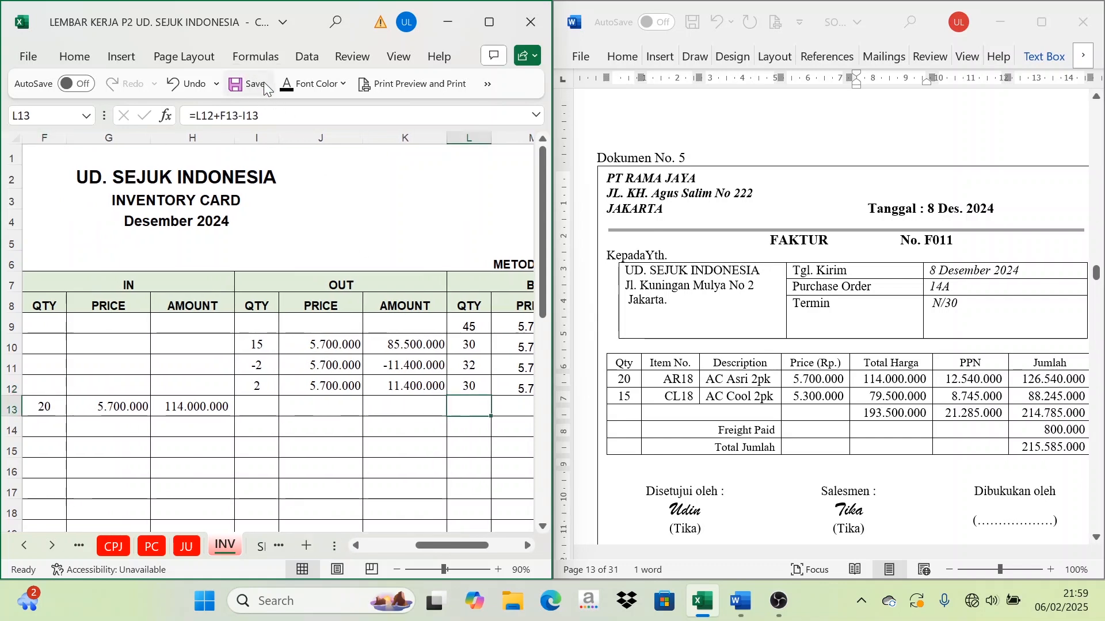
click(285, 88)
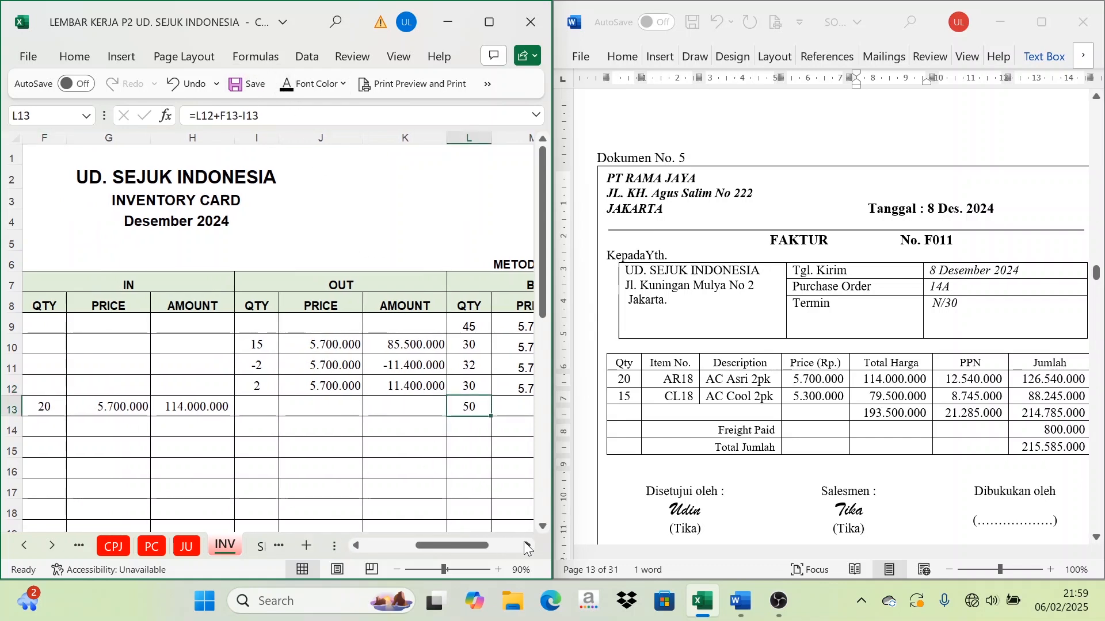
Step: Reveal the balance price of 5.700.000 and amount of 285.000.000 in M13:N13 of the AC Asri 2PK card in black
click(527, 546)
drag(321, 408, 374, 404)
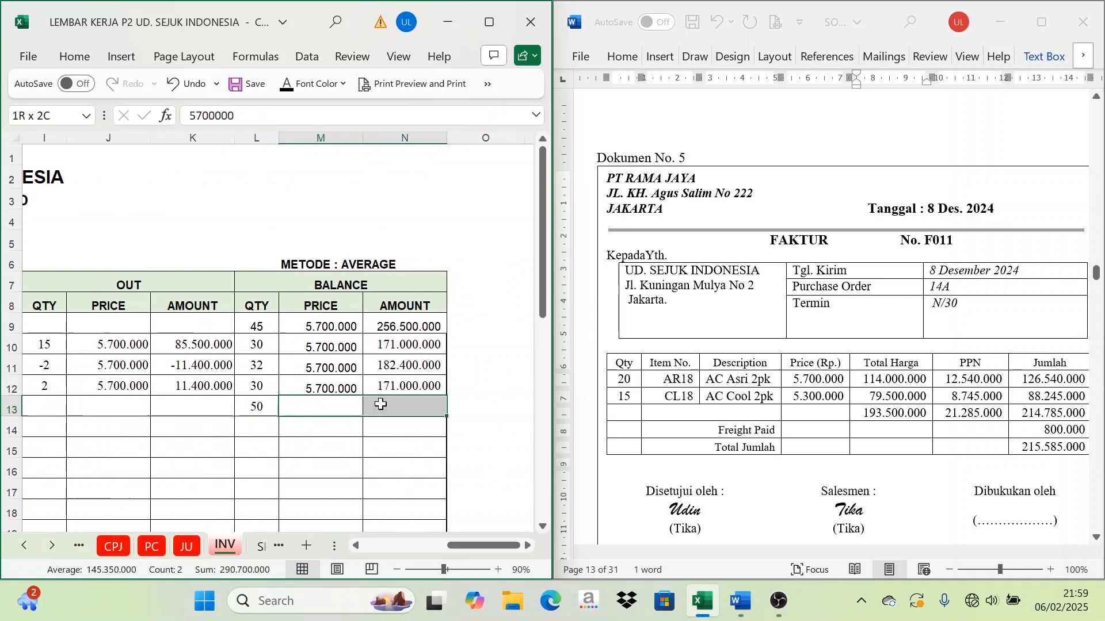
click(286, 86)
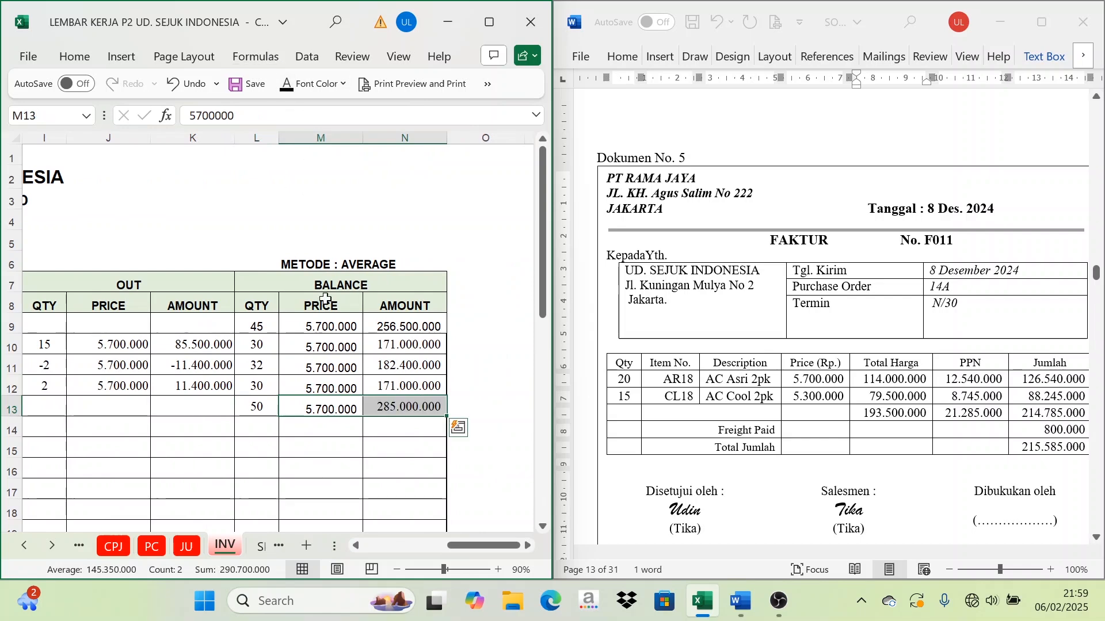
click(408, 407)
Step: Reveal the date 8, invoice number FR.05 and description PT Rama Jaya in C31:E31 of the AC Cool 2PK card in black
scroll(364, 473, down, 8)
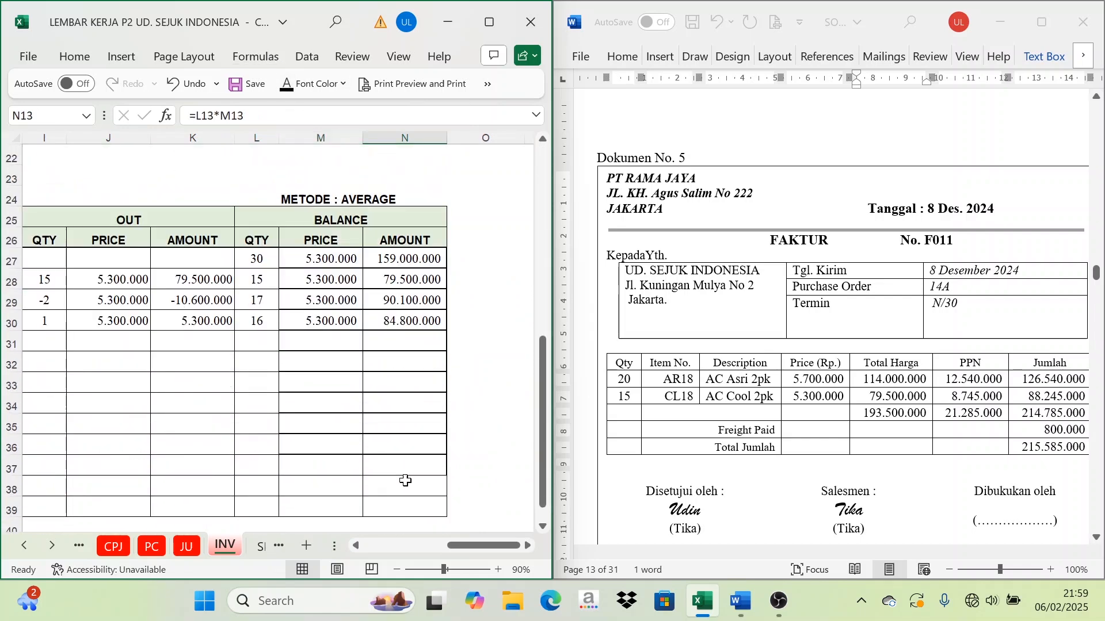
drag(480, 545, 420, 546)
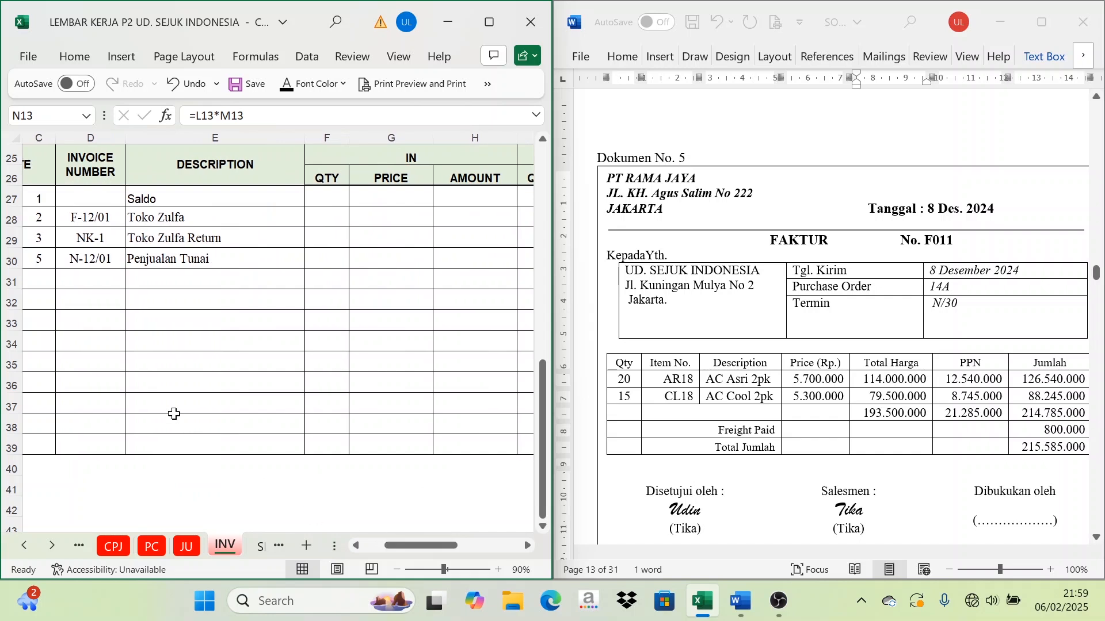
scroll(34, 406, up, 2)
drag(33, 405, 257, 402)
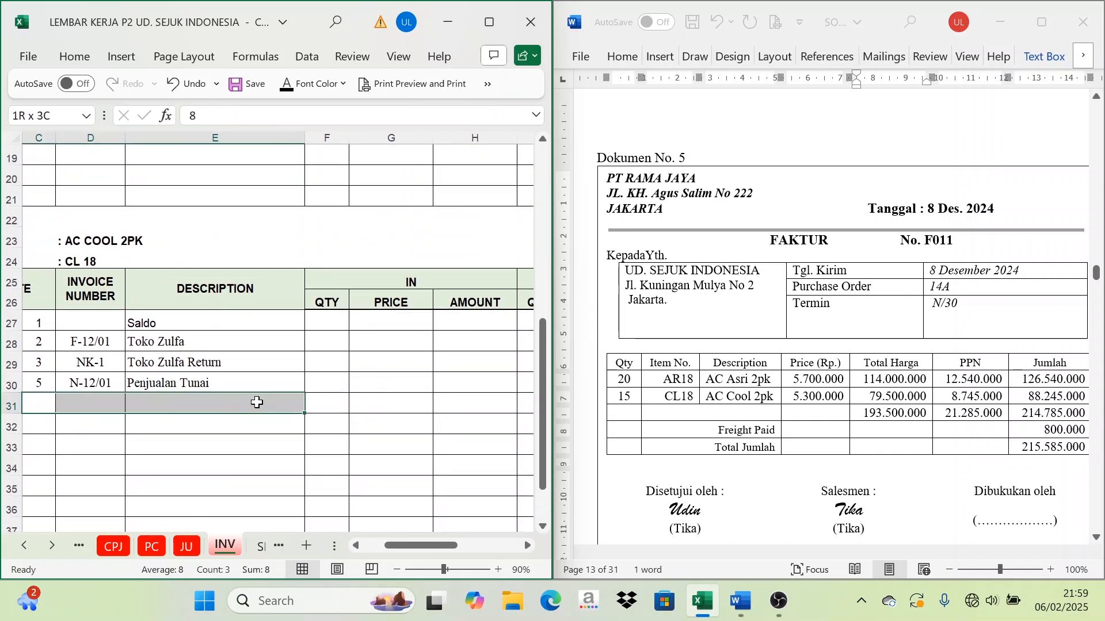
click(287, 84)
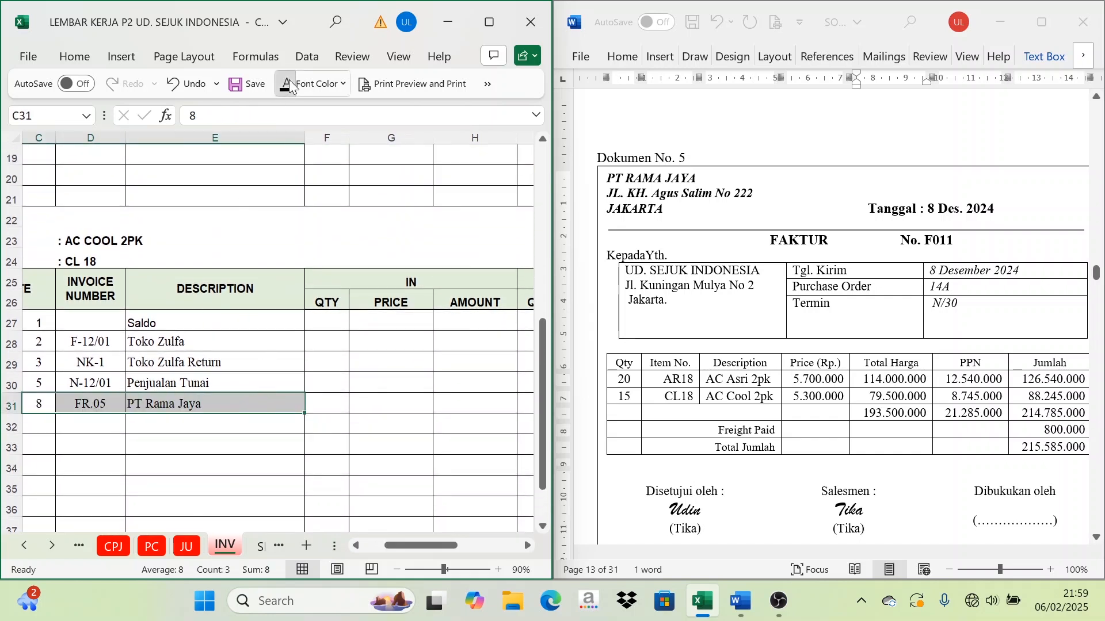
Step: Change the PT Rama Jaya invoice number in D31 to F011
click(89, 404)
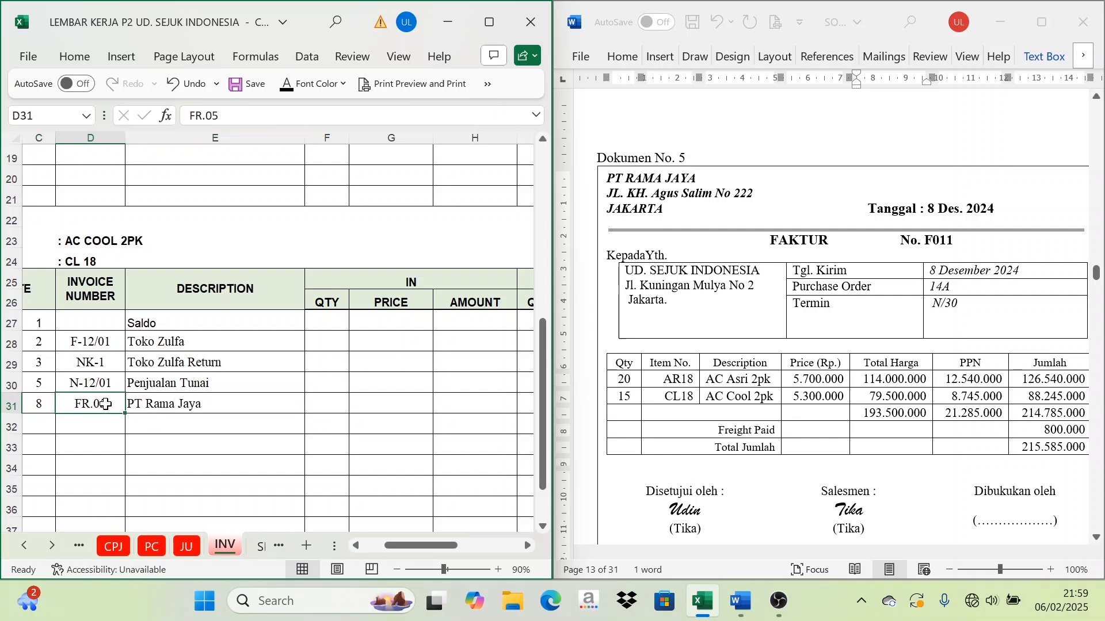
double_click(106, 404)
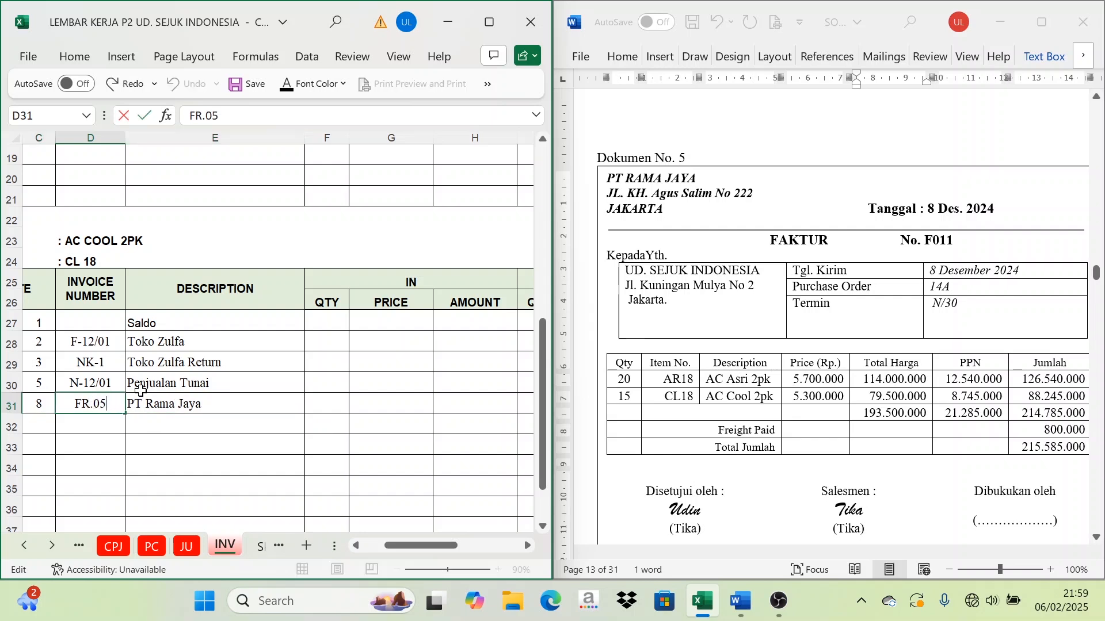
key(BackSpace)
key(BackSpace)
key(BackSpace)
key(BackSpace)
text(011)
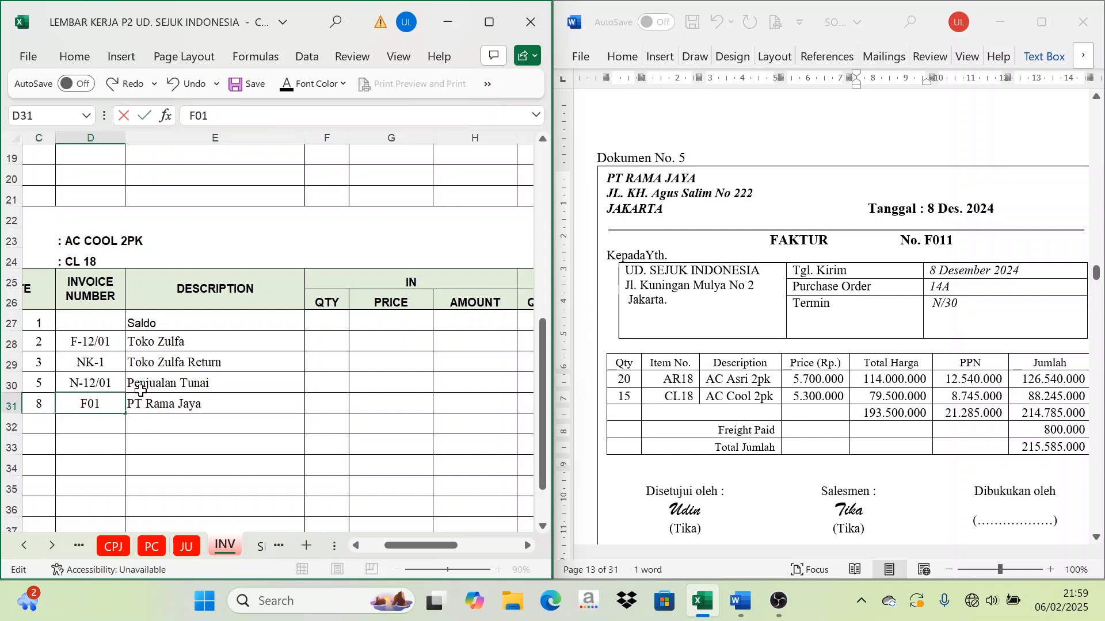
Step: Reveal the incoming quantity 15, price 5.300.000 and amount 79.500.000 in F31:H31 in black, checking the price against the invoice's CL18 line
click(322, 394)
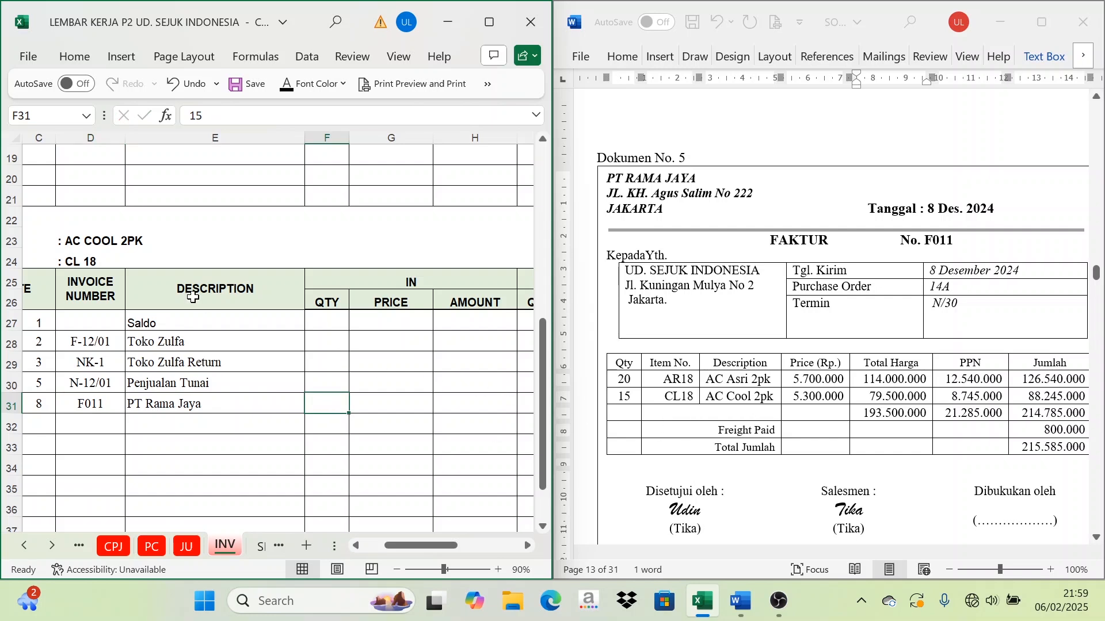
click(305, 83)
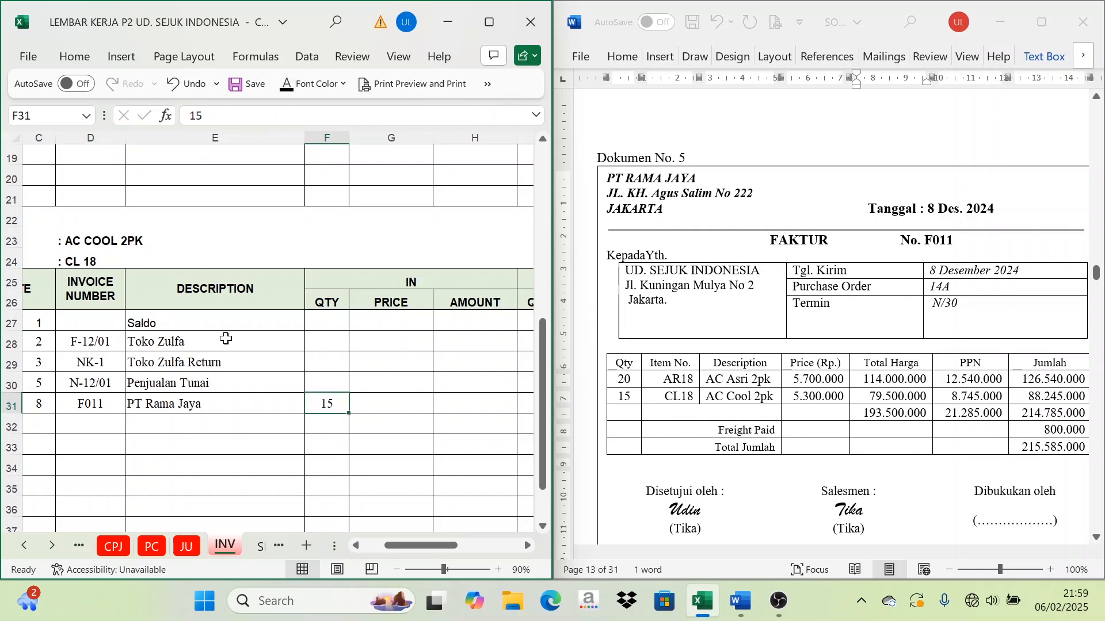
click(400, 411)
click(803, 397)
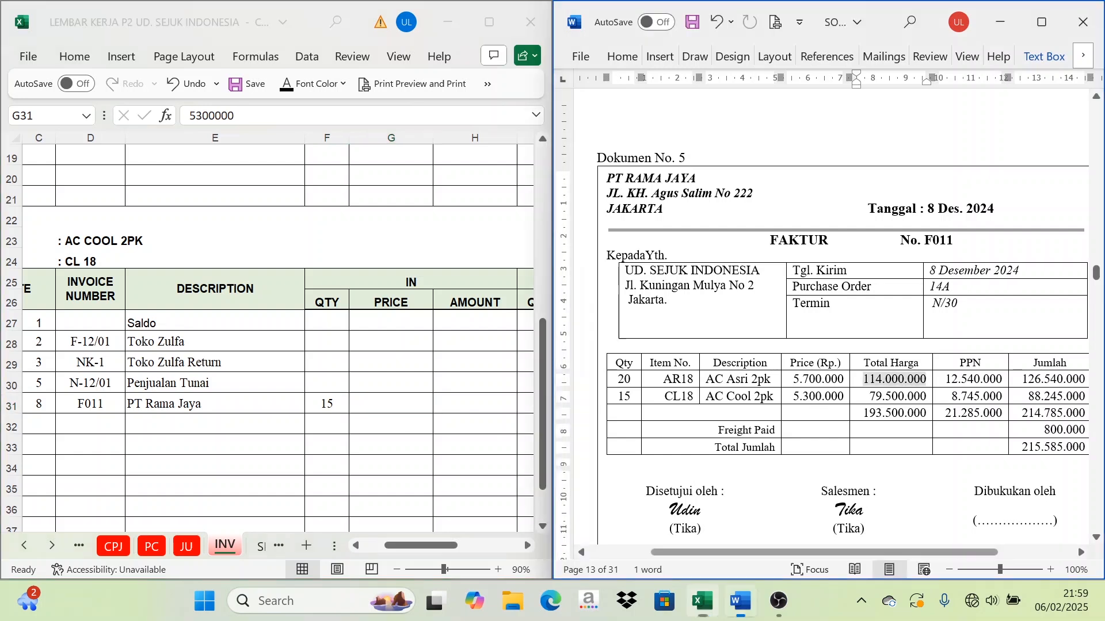
drag(843, 397, 803, 398)
click(383, 403)
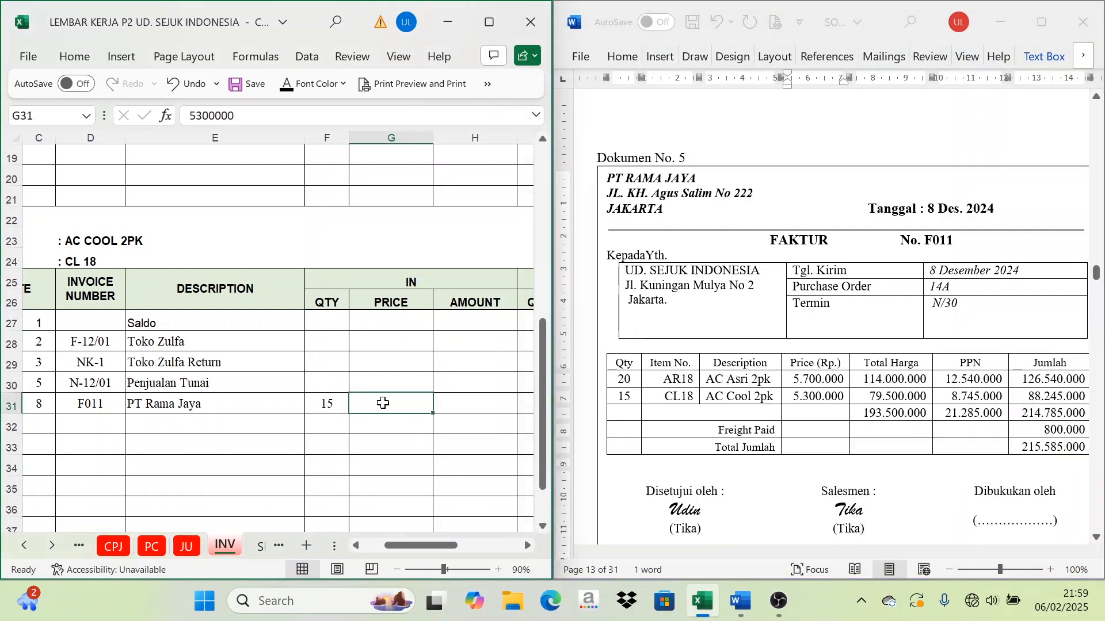
click(314, 85)
click(465, 396)
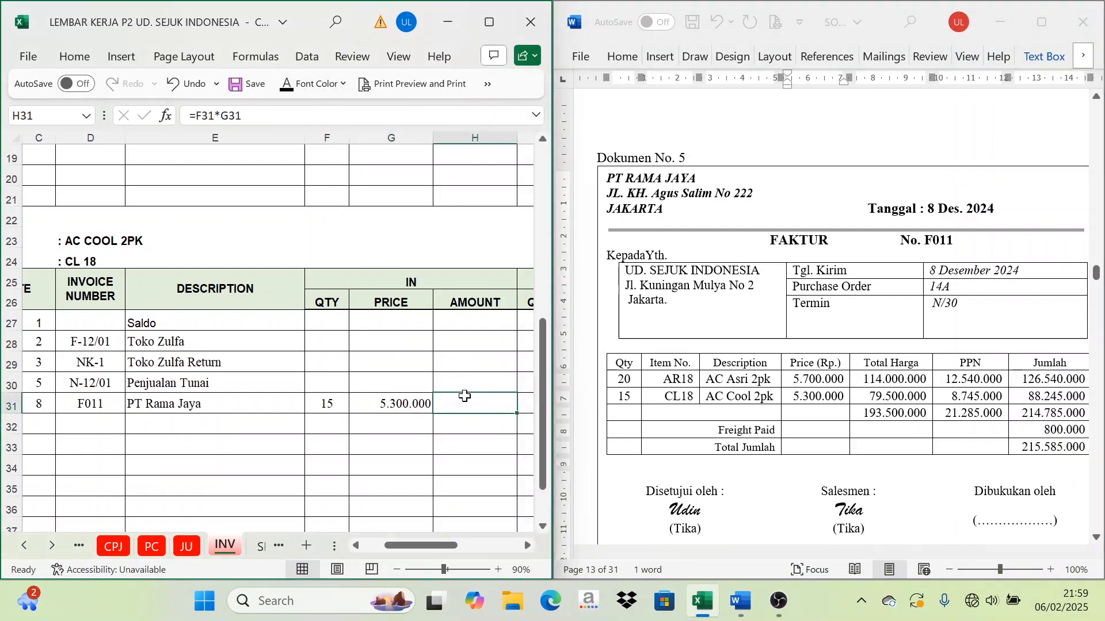
click(299, 85)
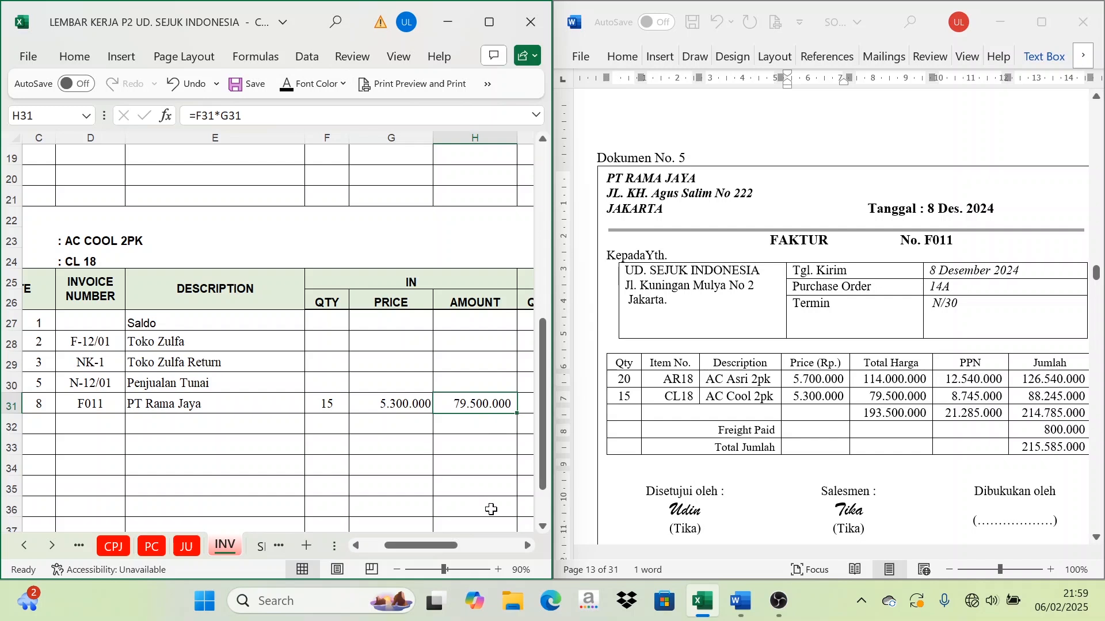
Step: Check the previous balance and incoming quantities and reveal the balance quantity of 31 in L31 of the AC Cool 2PK card in black
click(527, 545)
click(527, 546)
click(527, 545)
click(527, 545)
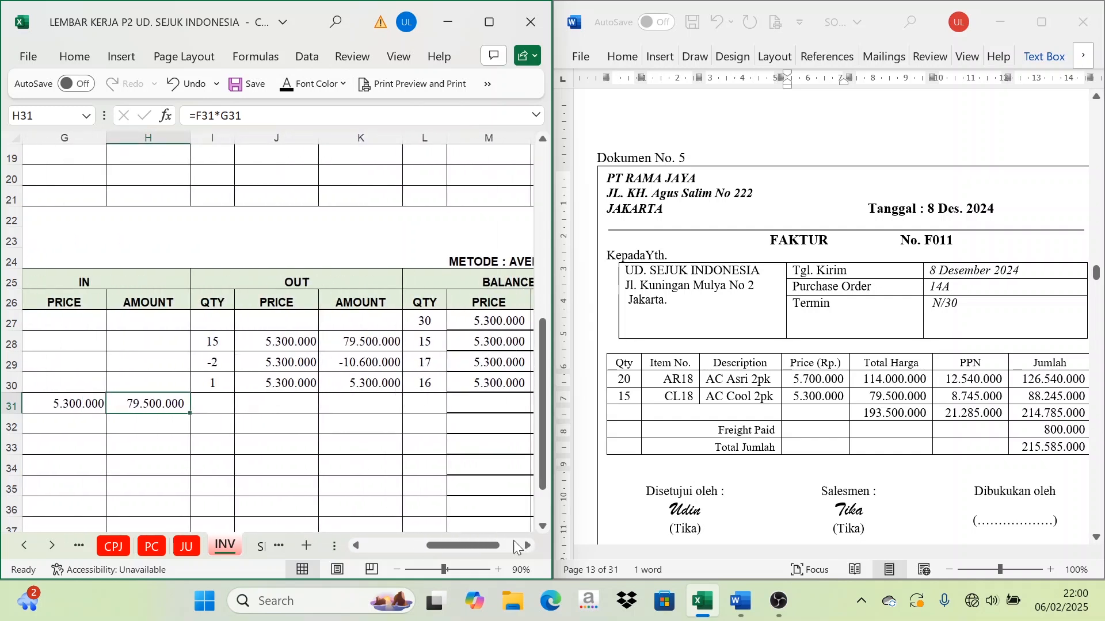
click(422, 403)
click(425, 382)
click(429, 403)
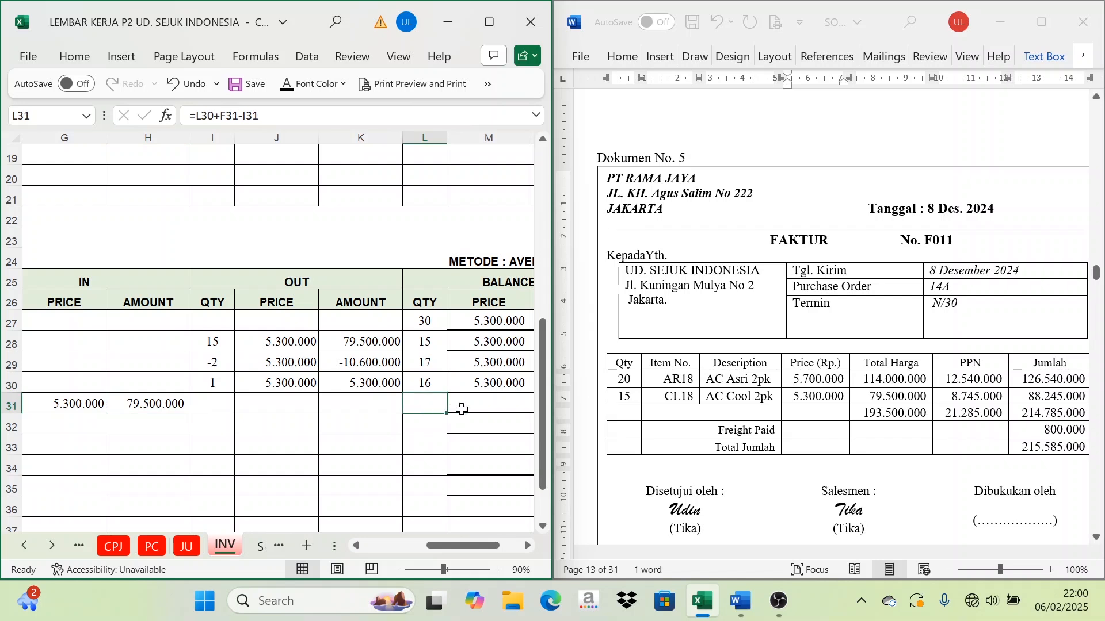
click(355, 546)
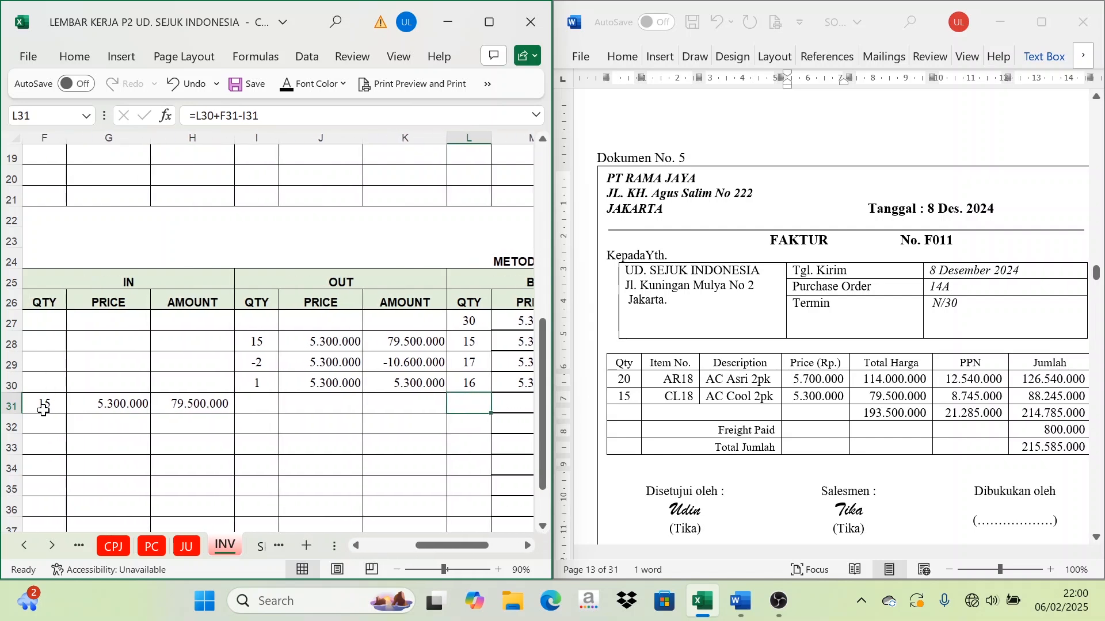
click(292, 88)
Step: Reveal the balance price of 5.300.000 and amount of 164.300.000 in M31:N31 in black and compare the price with the invoice's CL18 price
click(528, 547)
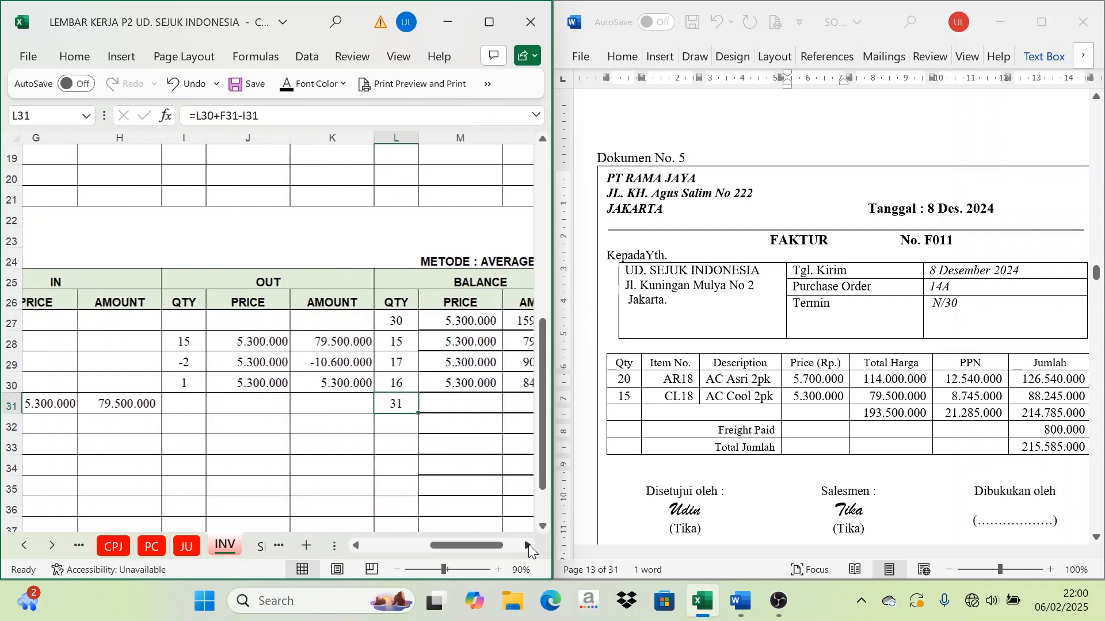
click(528, 546)
click(528, 547)
click(329, 404)
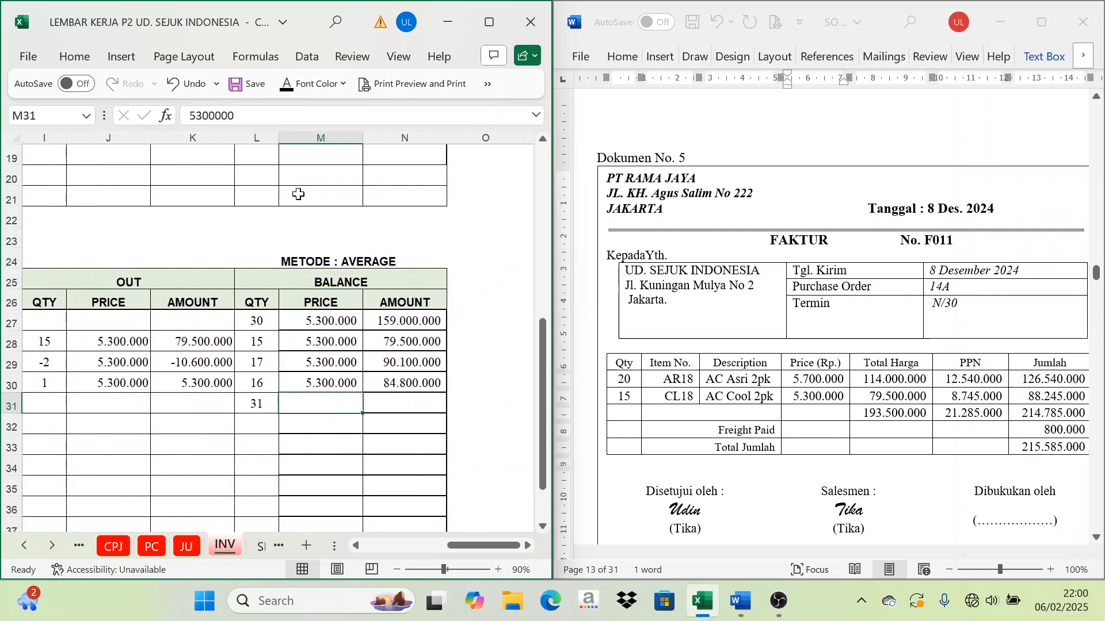
click(293, 84)
click(433, 409)
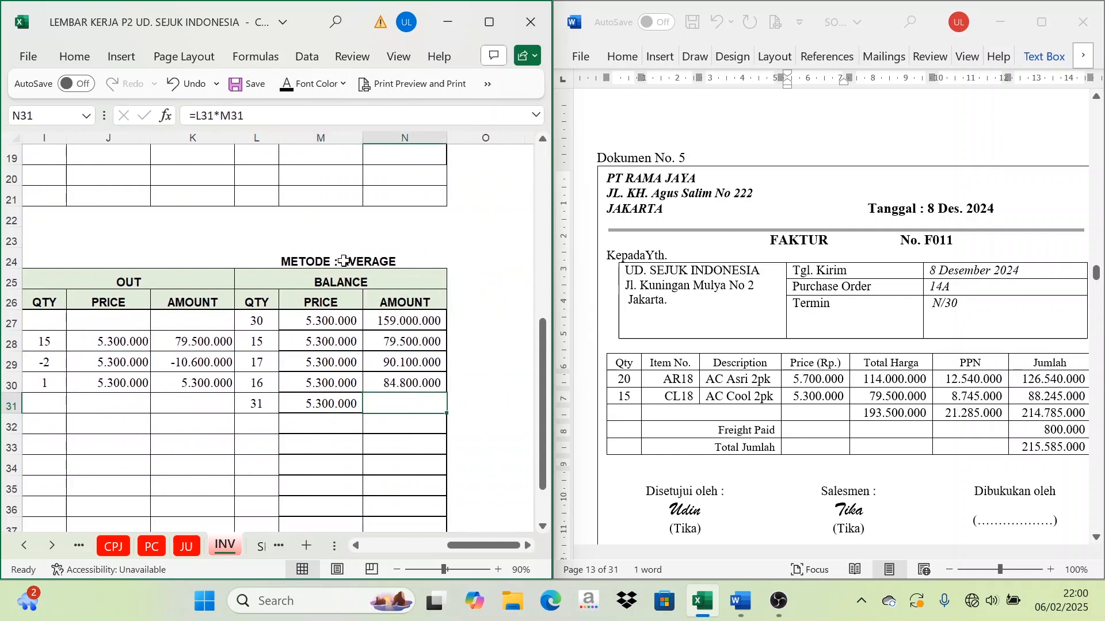
click(292, 86)
drag(802, 395, 843, 396)
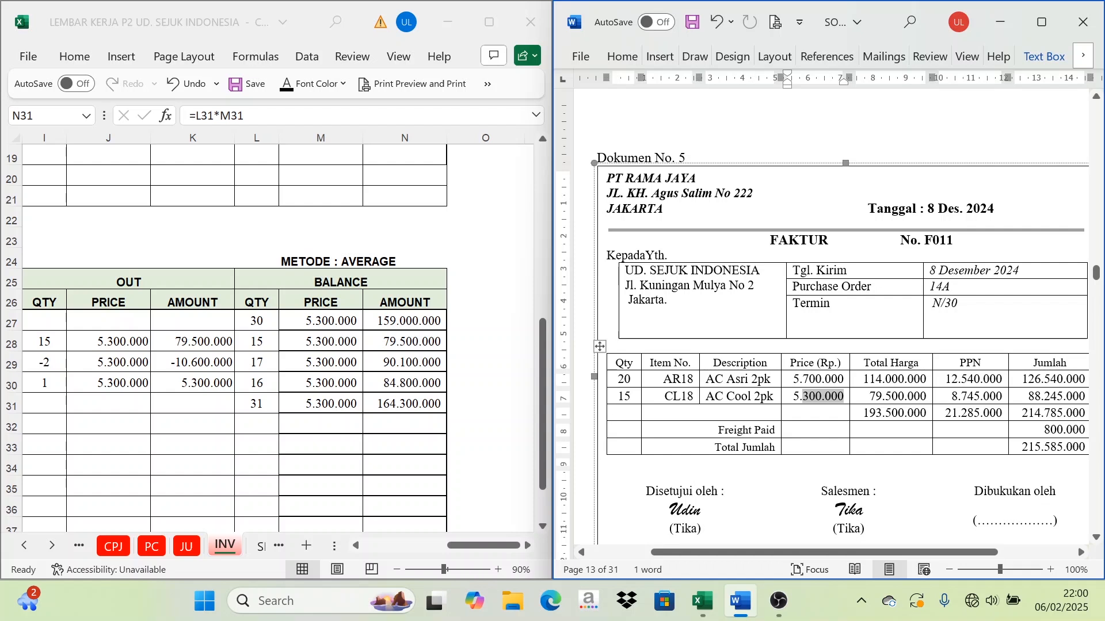
click(320, 341)
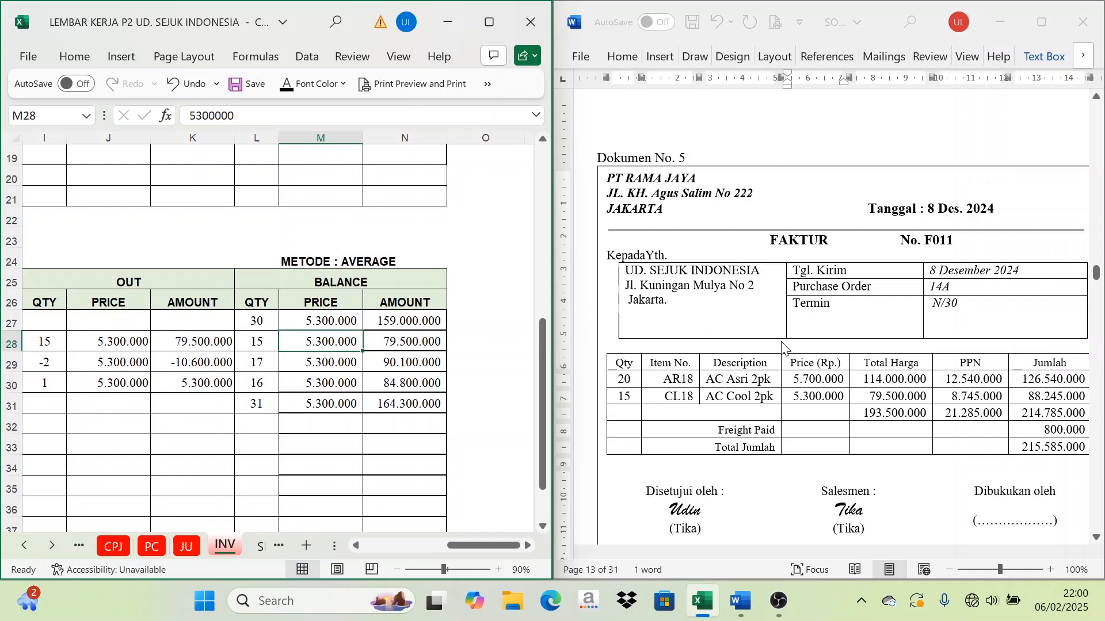
Step: Examine the cash payment voucher to PT. Raska Berkah in Dokumen No. 6 of the Word document, including its description line
scroll(784, 351, down, 5)
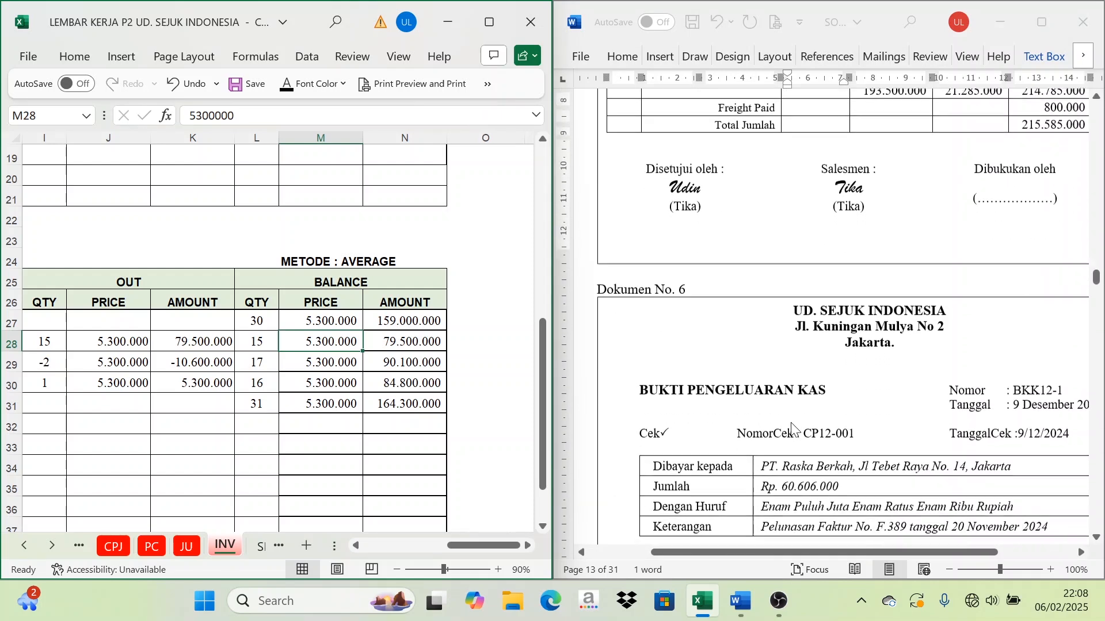
scroll(791, 424, down, 3)
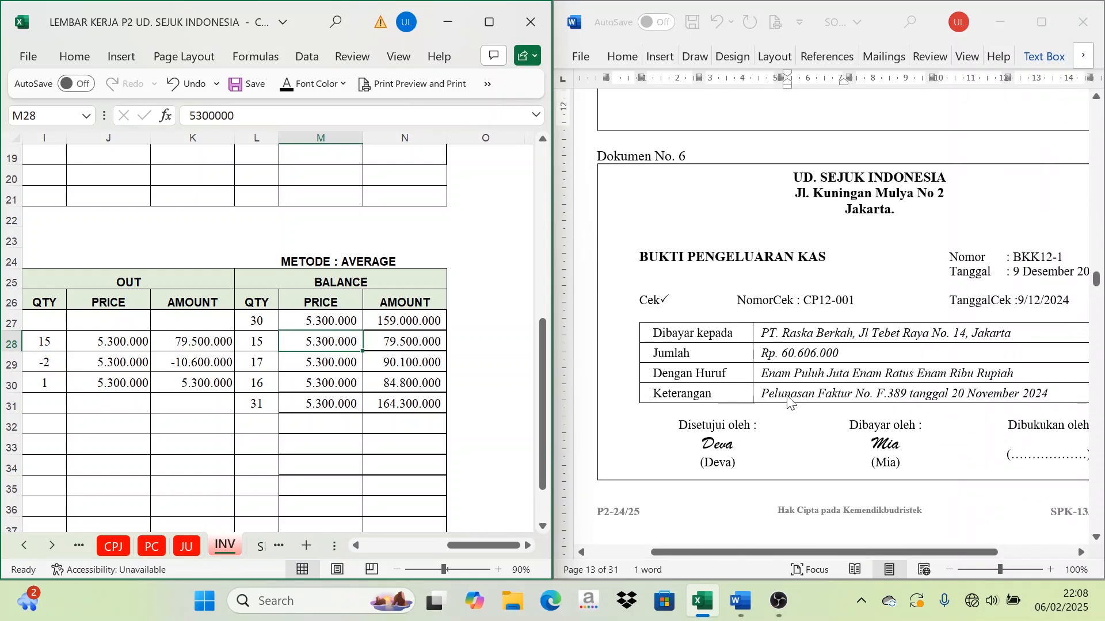
scroll(803, 371, down, 2)
scroll(805, 376, up, 2)
scroll(857, 438, up, 1)
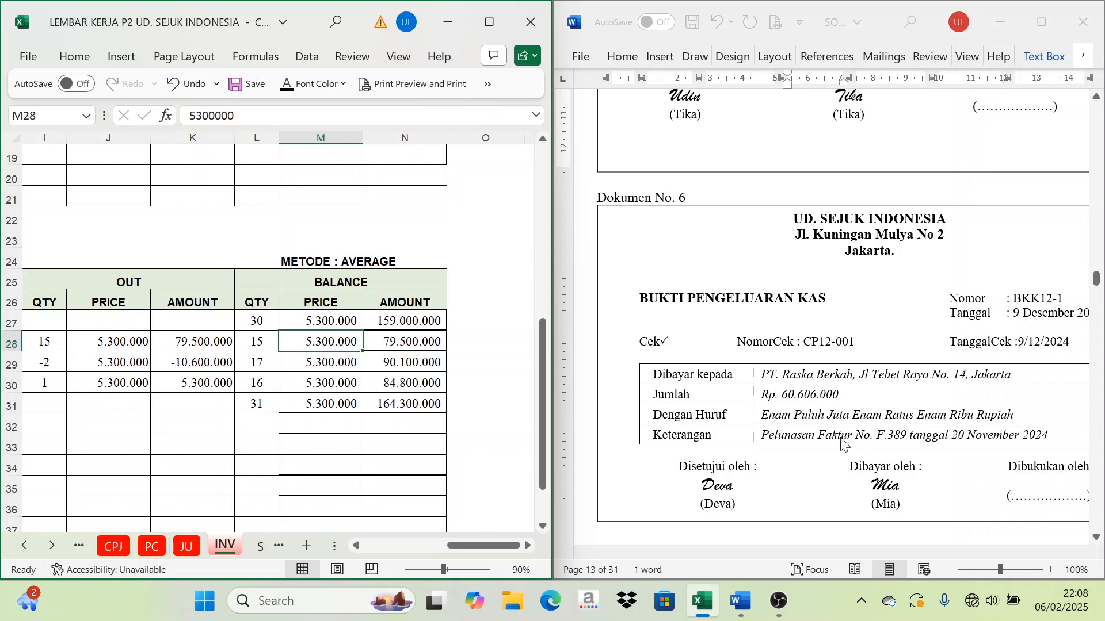
click(817, 436)
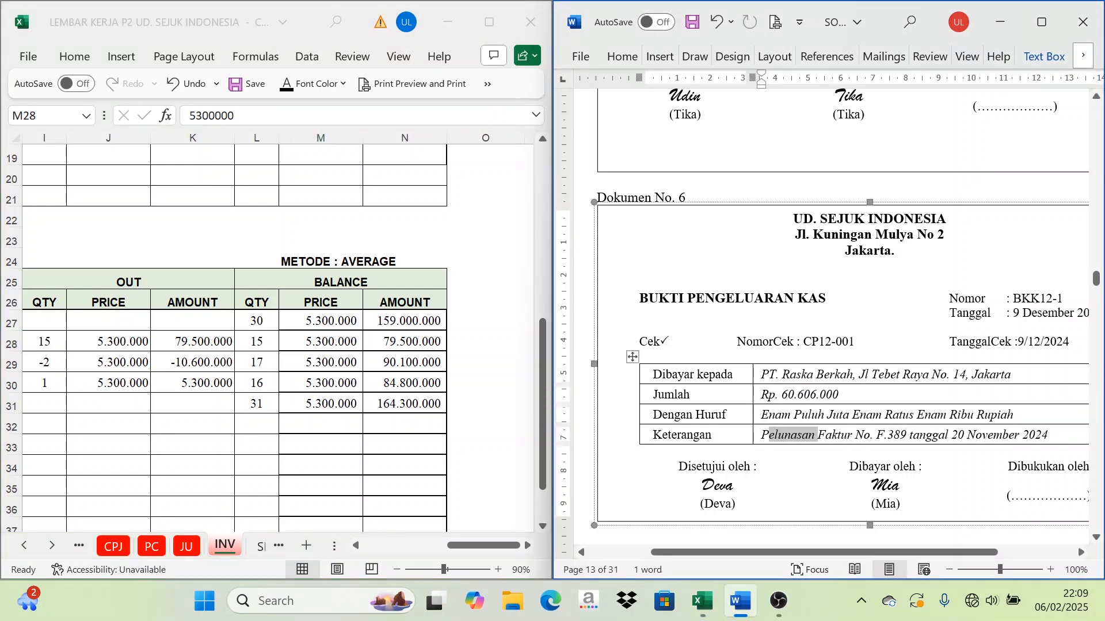
click(684, 269)
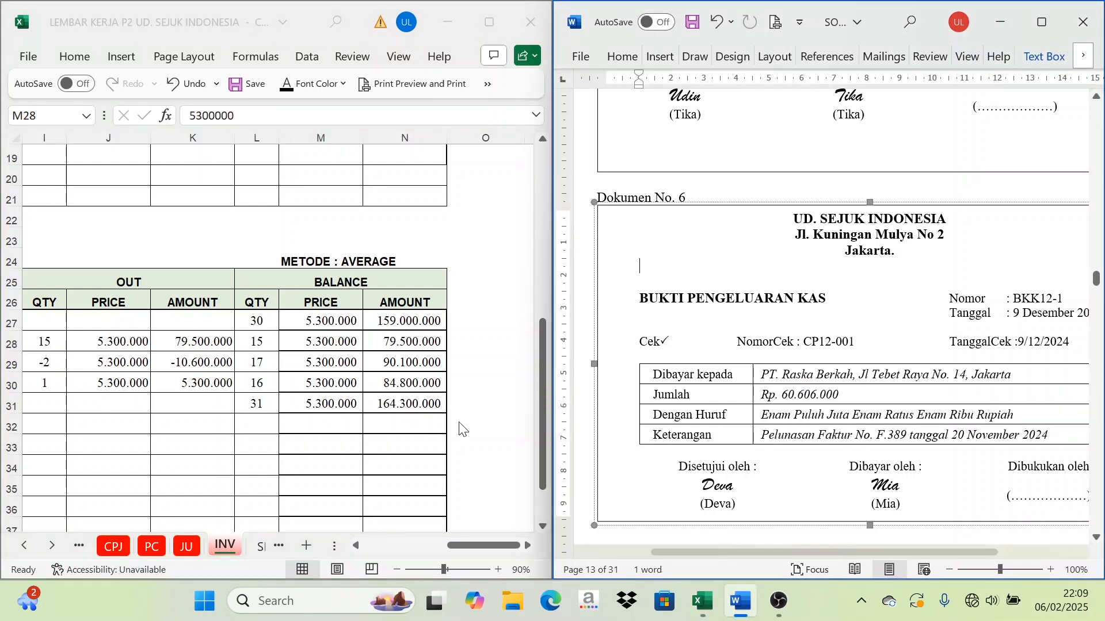
Step: In the CPJ sheet, reveal the date 9, evidence number BKK12-1 and description PT Raska Berkah in C8:E8 in black
click(20, 549)
click(148, 547)
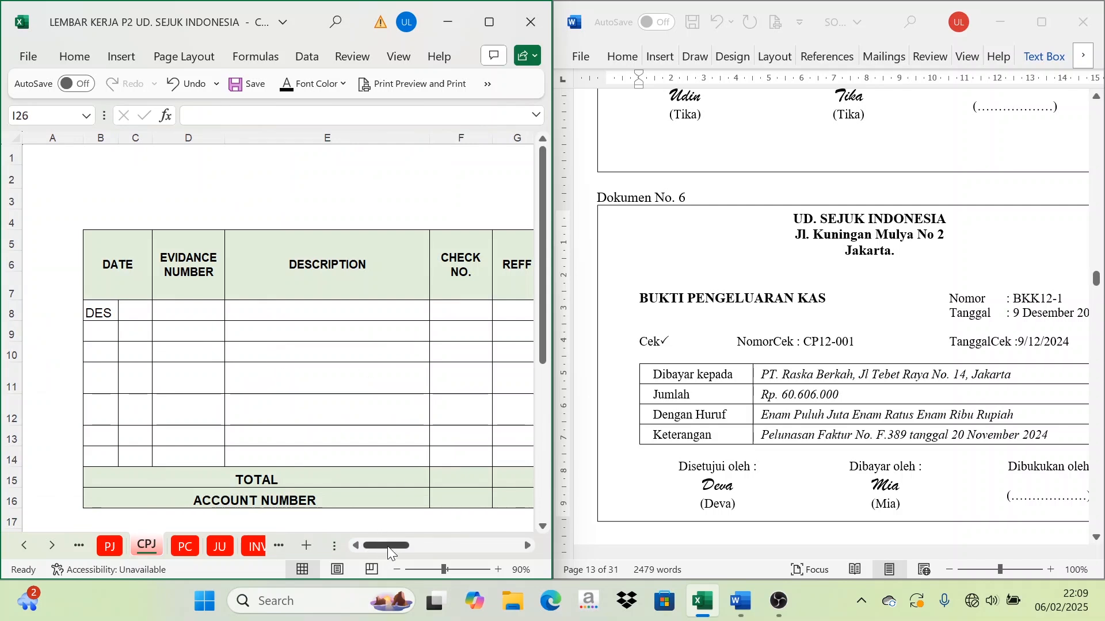
mouse_move(388, 546)
mouse_down()
mouse_move(443, 546)
mouse_move(385, 551)
mouse_up()
drag(133, 310, 283, 321)
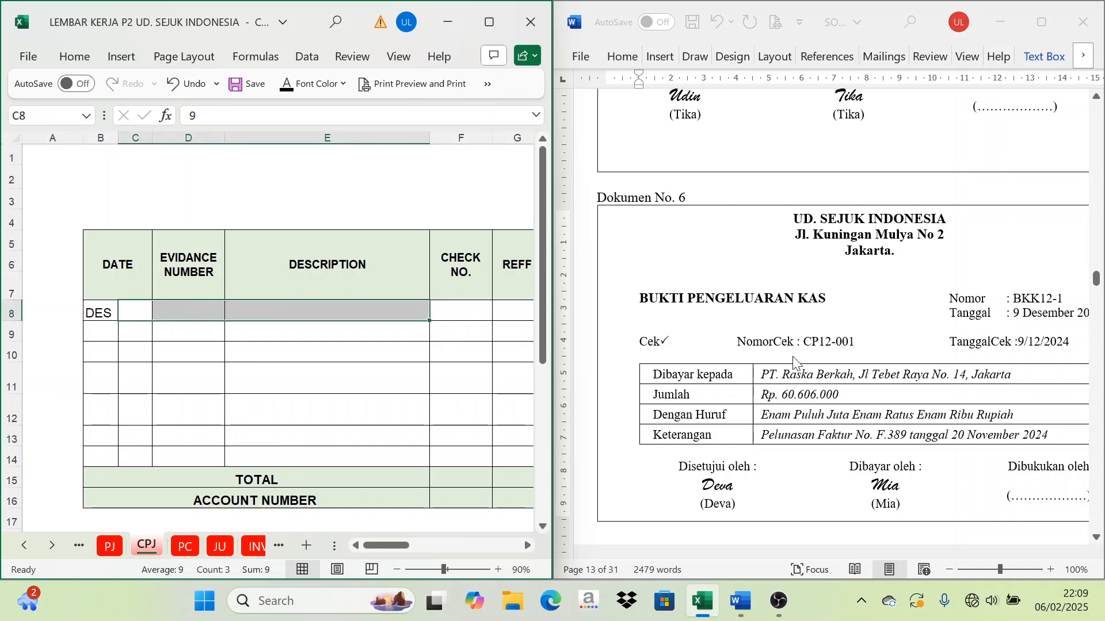
click(296, 88)
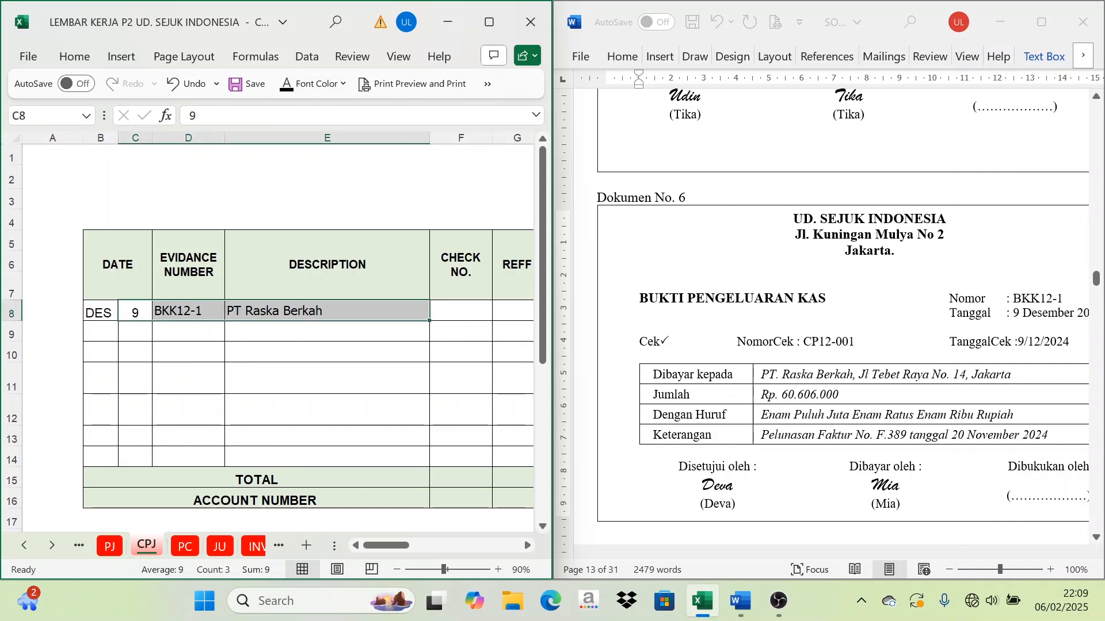
click(382, 313)
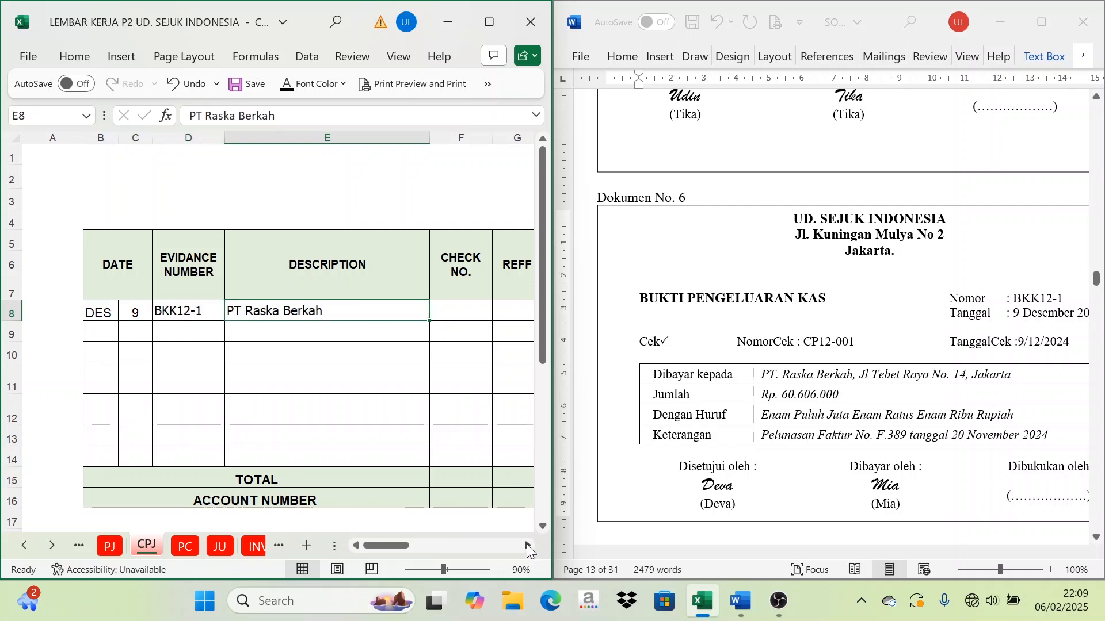
Step: Reveal the Cash in Bank credit of 60.606.000 in L8 of the cash payment journal in black
drag(527, 548, 527, 548)
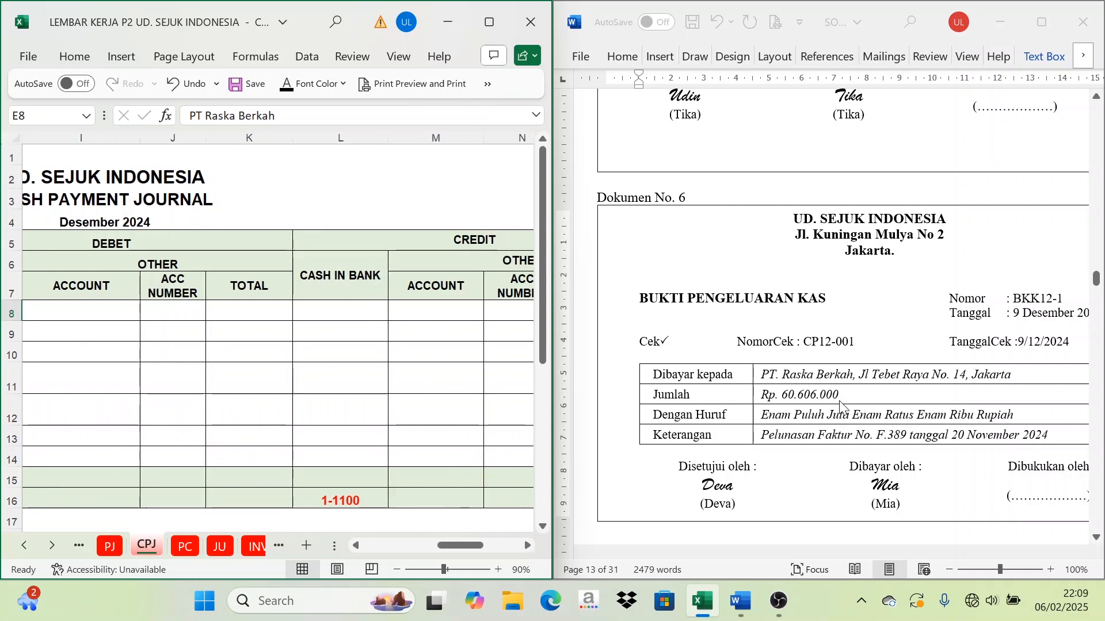
scroll(374, 308, left, 5)
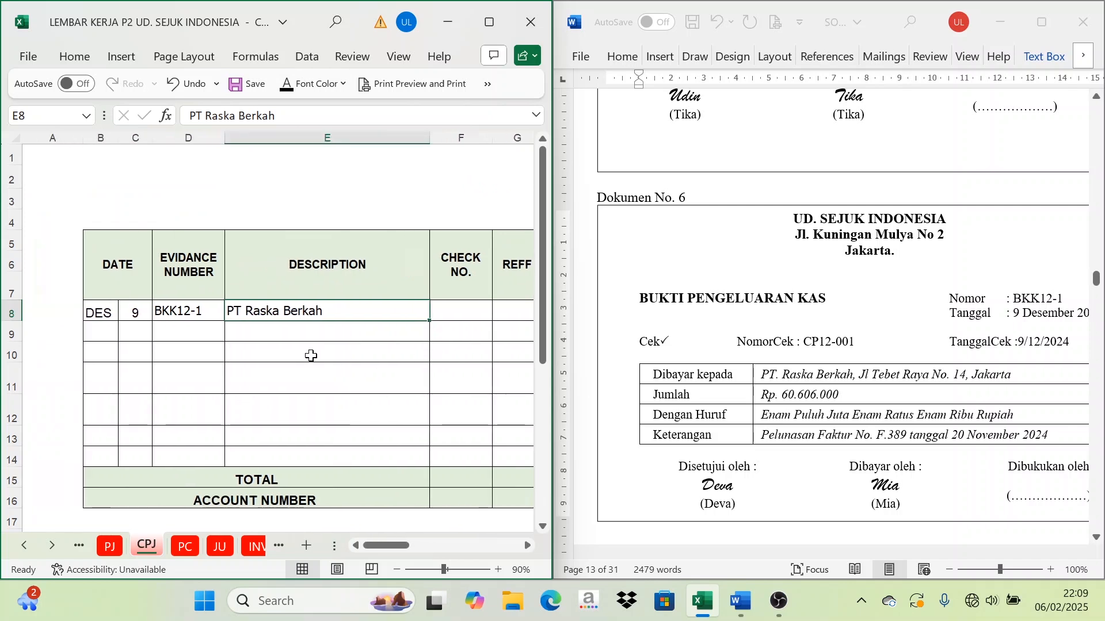
drag(401, 550, 477, 541)
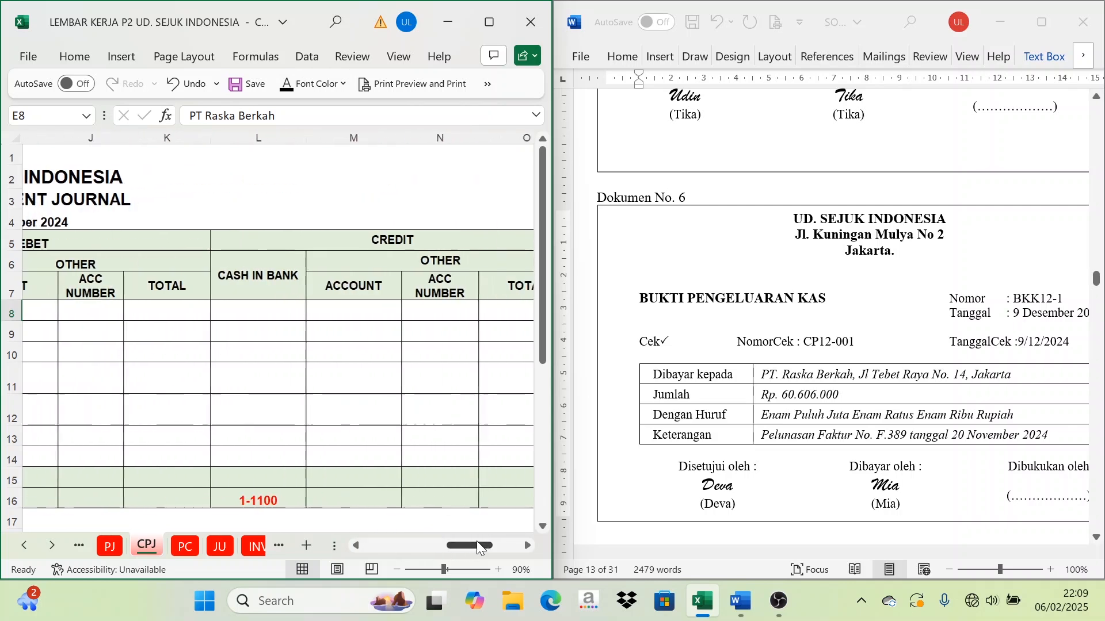
click(223, 319)
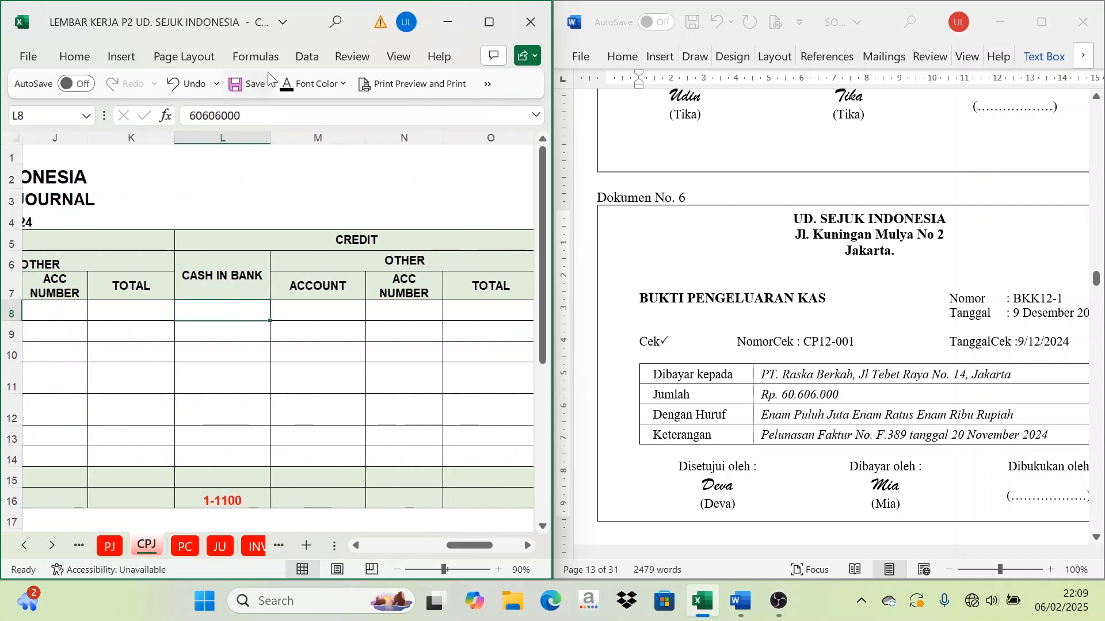
click(286, 87)
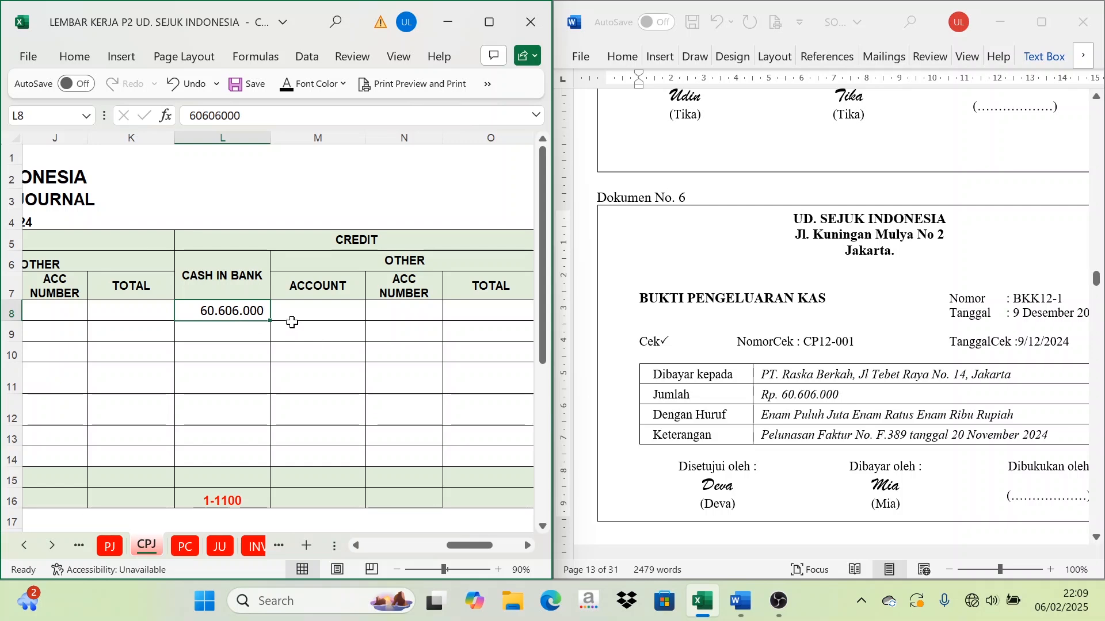
click(237, 286)
click(206, 314)
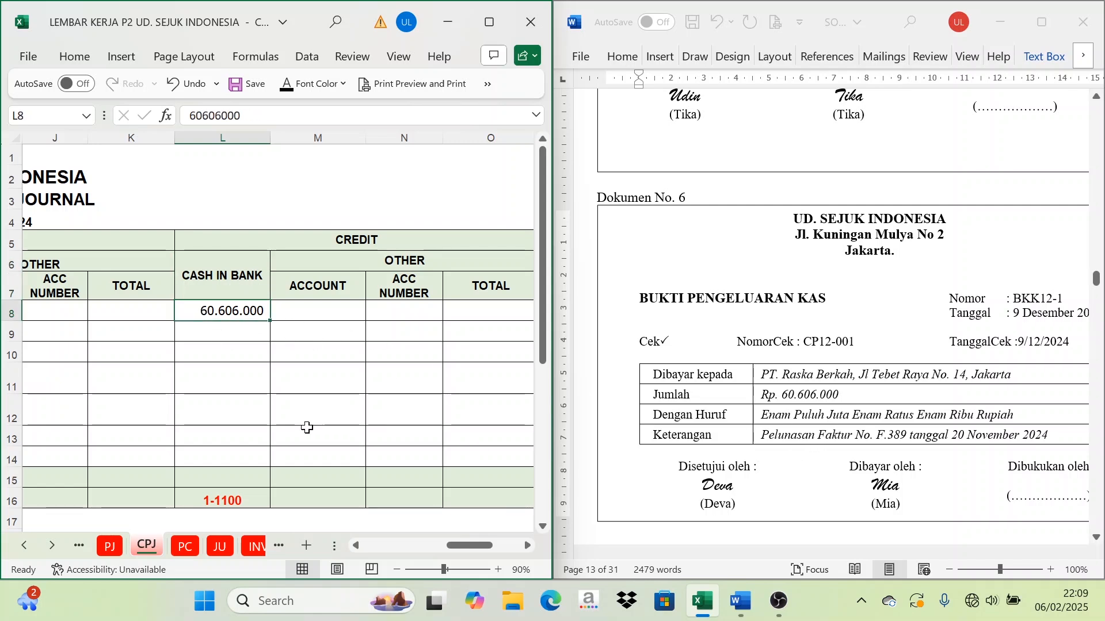
Step: Reveal the Account Payable debit of 60.606.000 in H8 of the cash payment journal in black
click(353, 546)
click(355, 545)
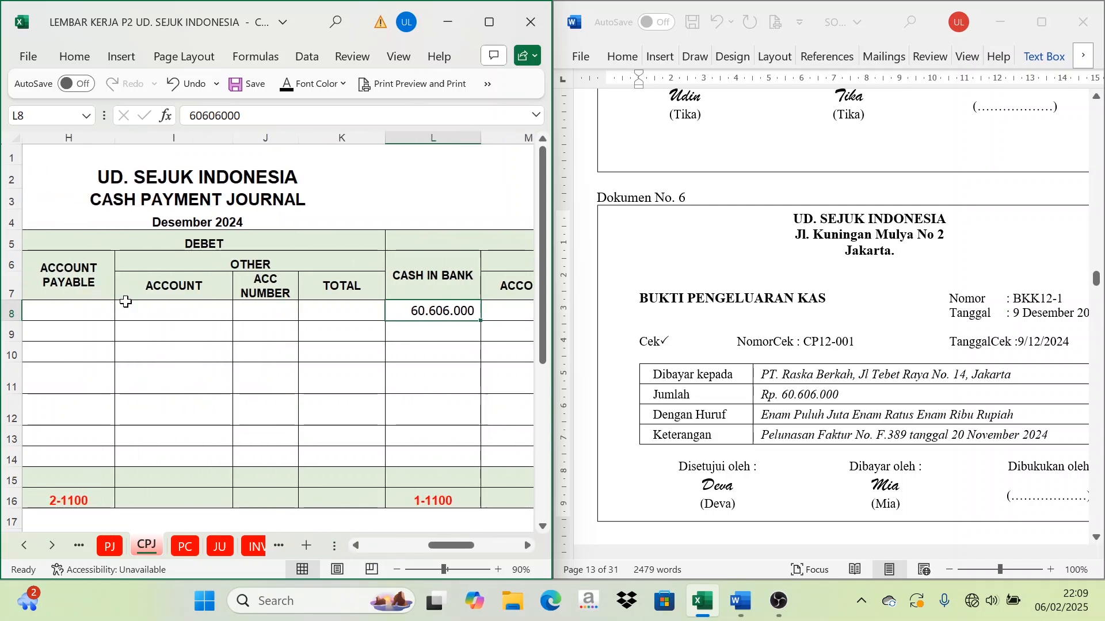
click(357, 544)
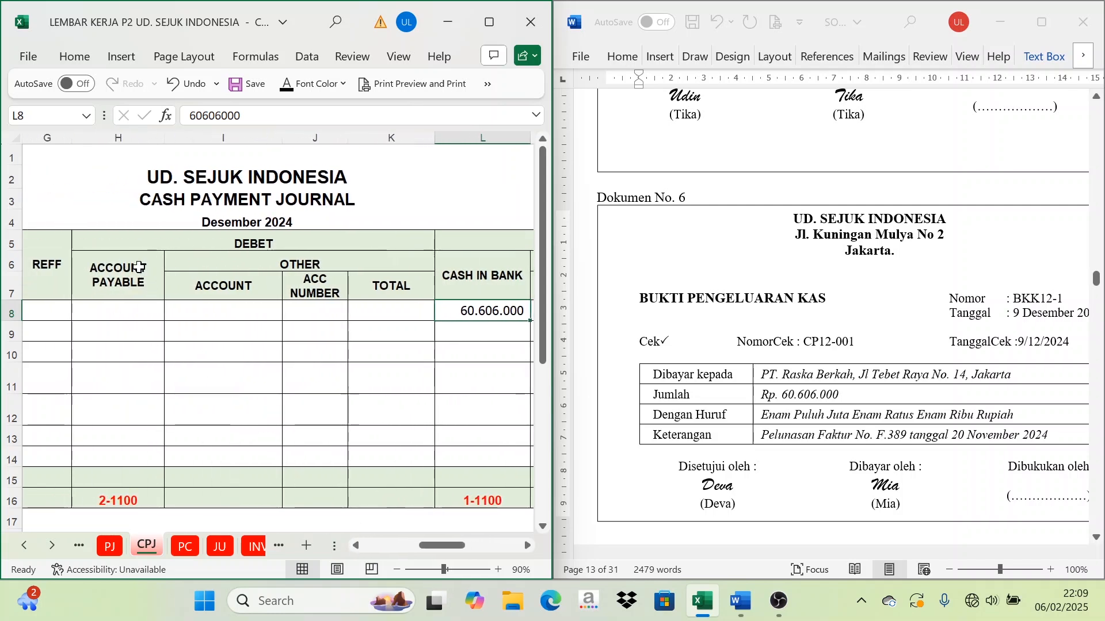
click(139, 267)
click(129, 309)
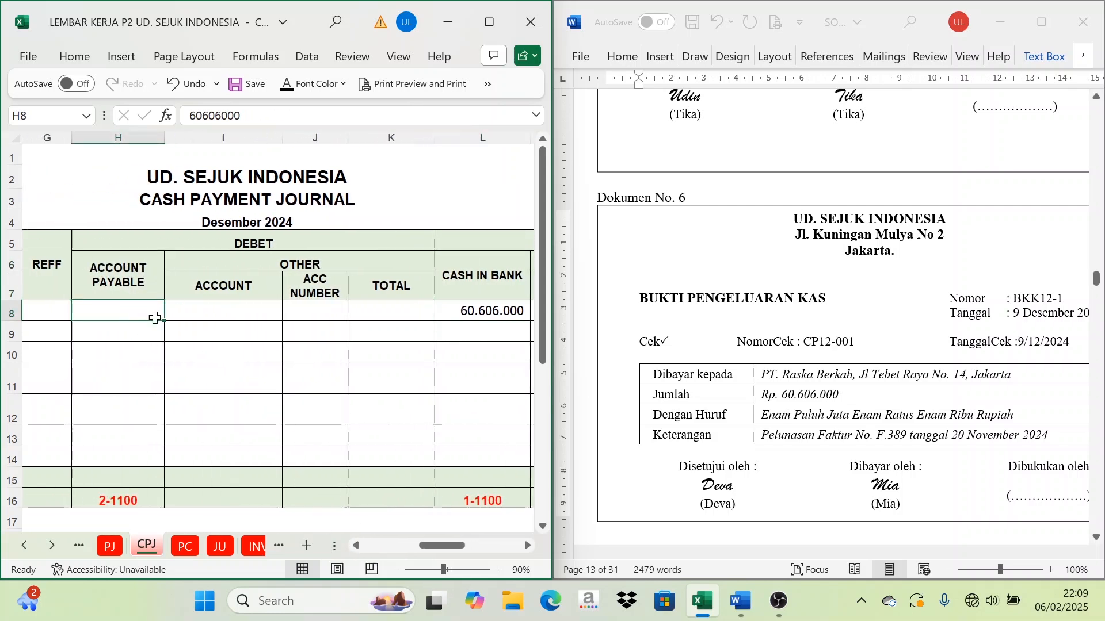
click(286, 87)
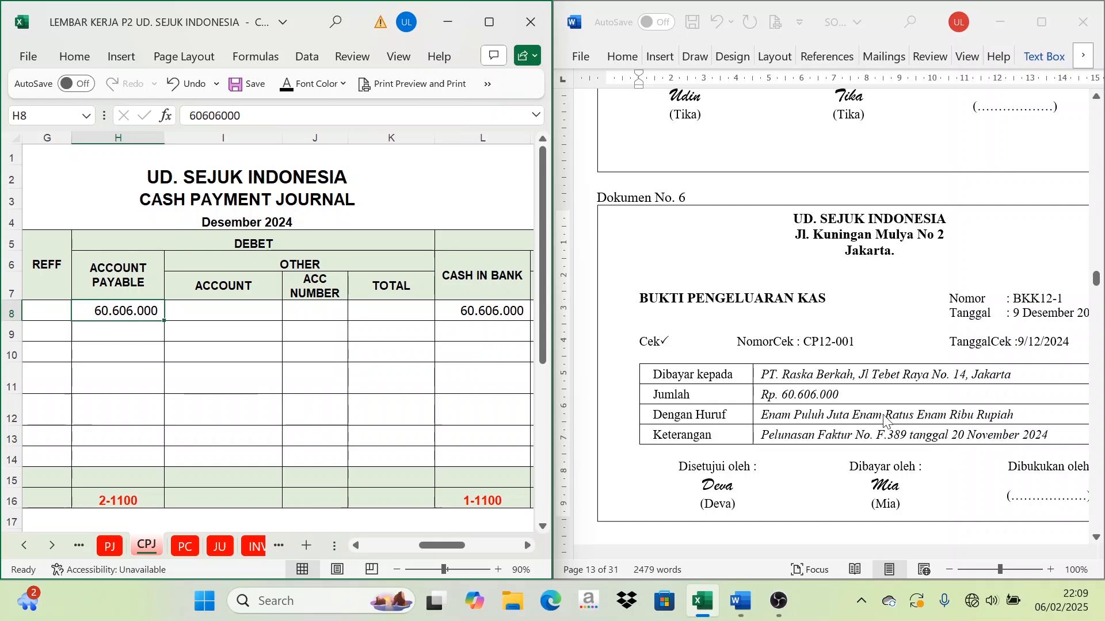
click(108, 286)
click(112, 309)
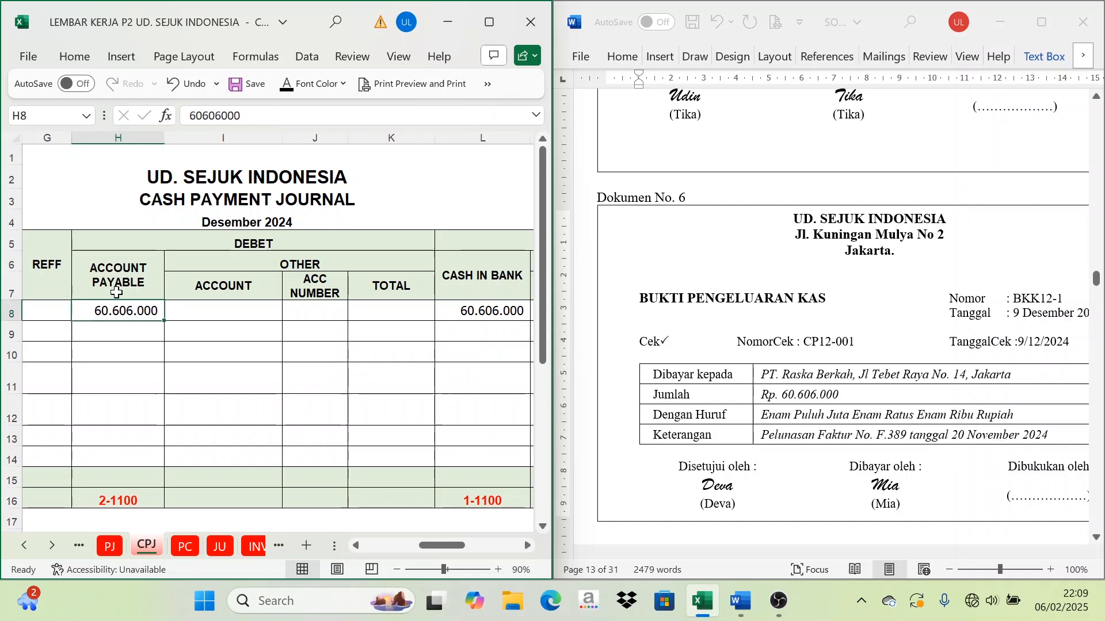
click(116, 293)
click(135, 313)
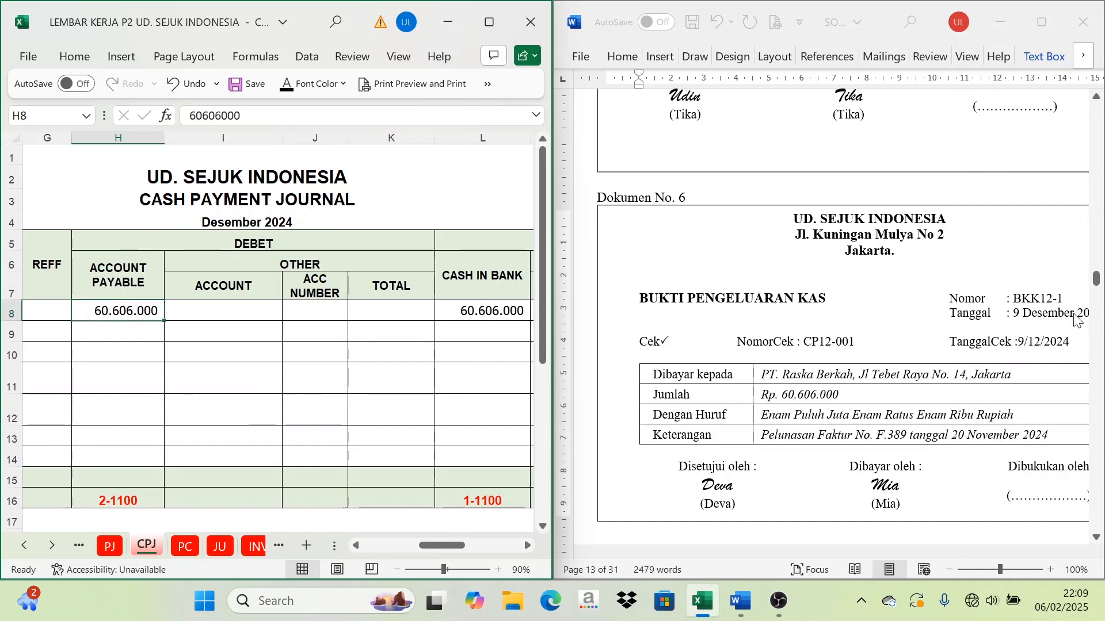
Step: Look up PT Raska Berkah's invoice F.389 in the Daftar Saldo Utang Dagang table and compare its total with the H8 and L8 amounts
drag(1095, 280, 1095, 219)
scroll(668, 410, down, 1)
click(668, 410)
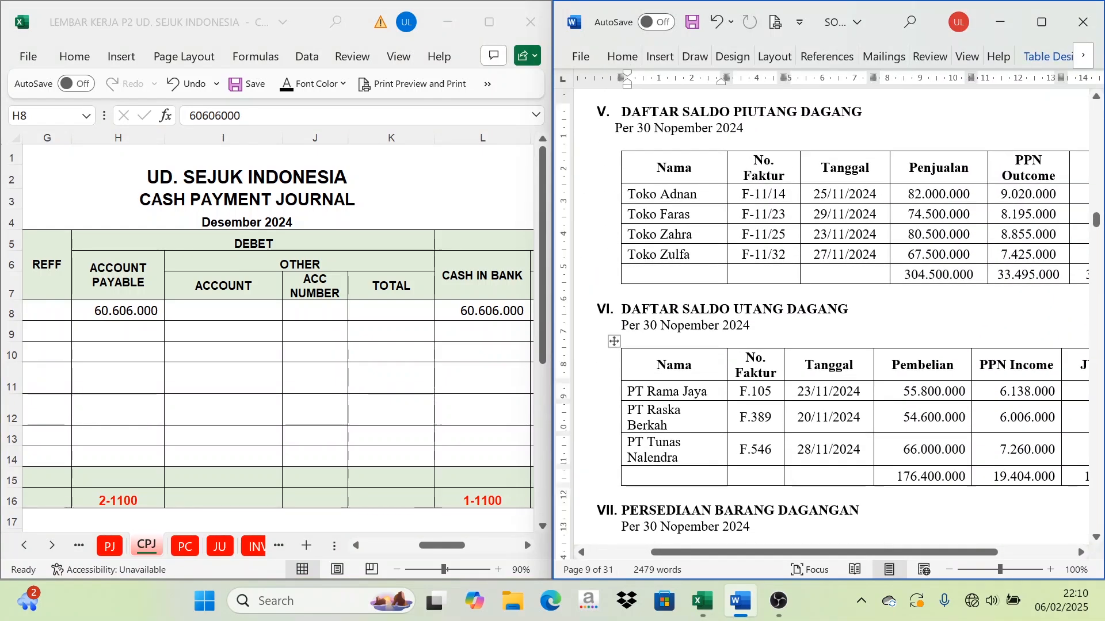
drag(649, 425, 751, 418)
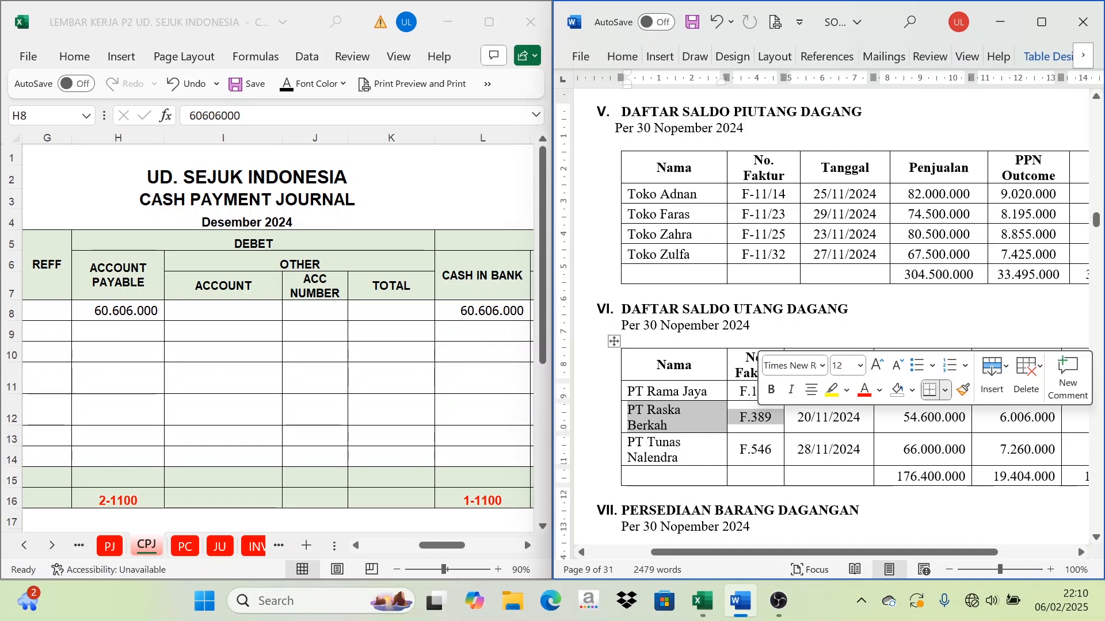
drag(962, 552, 1037, 558)
drag(979, 418, 1041, 418)
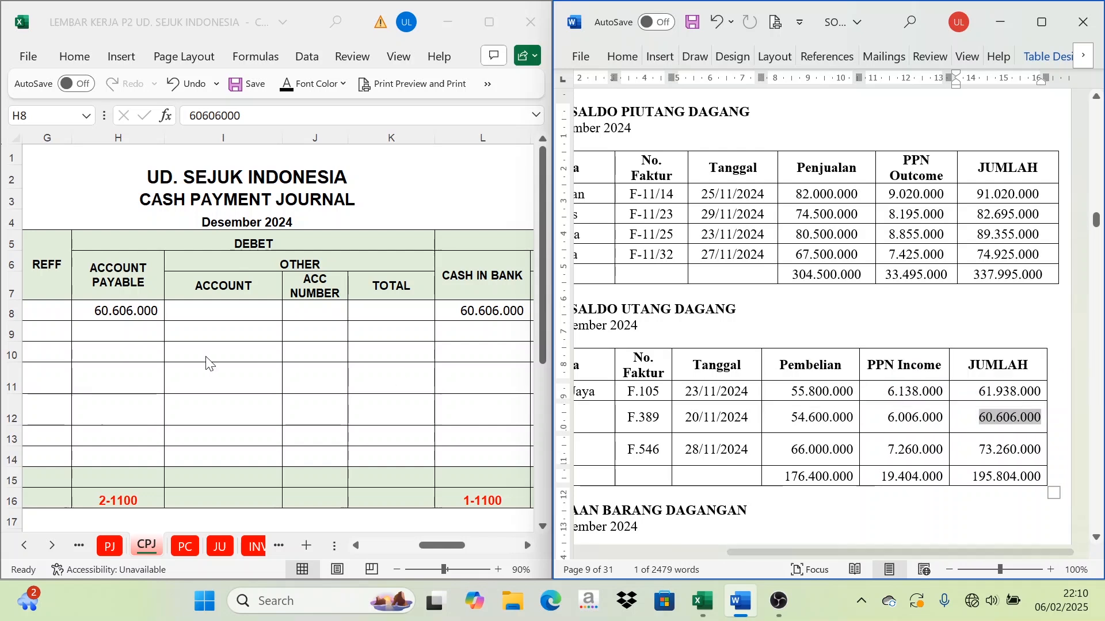
click(103, 314)
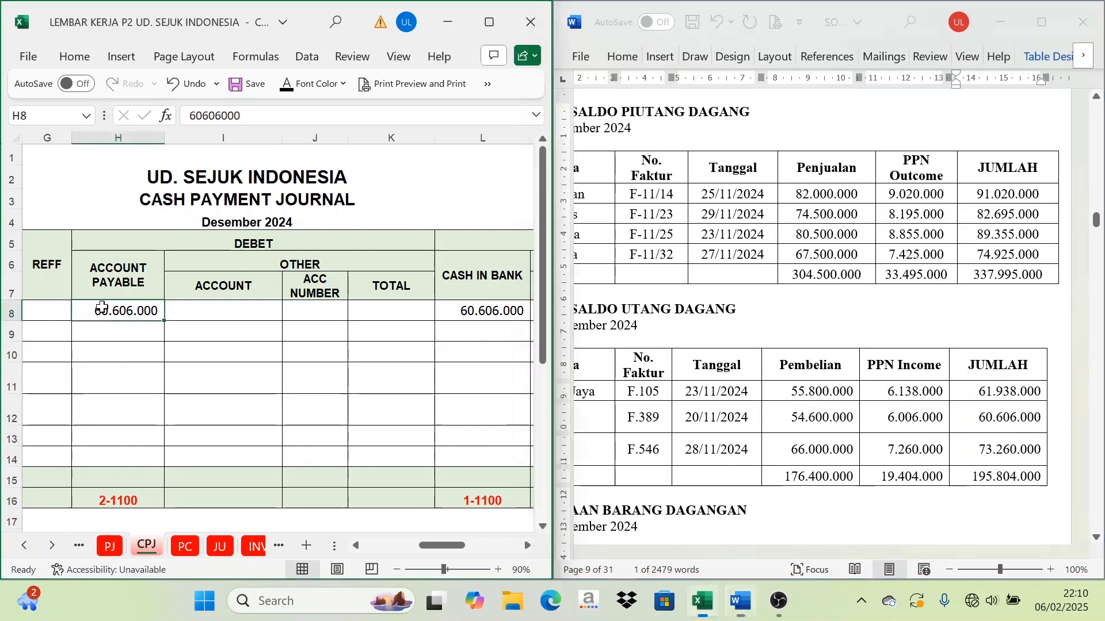
click(490, 310)
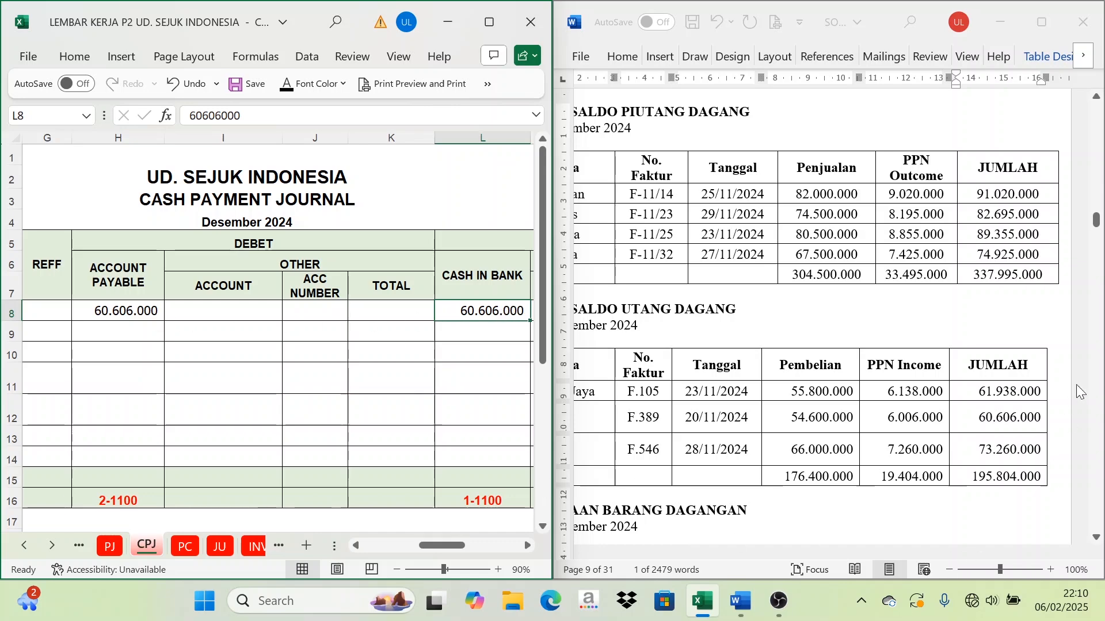
Step: Return to the voucher in Dokumen No. 6 and check the Account Payable and Cash in Bank amounts in row 8 of CPJ against it
click(1096, 472)
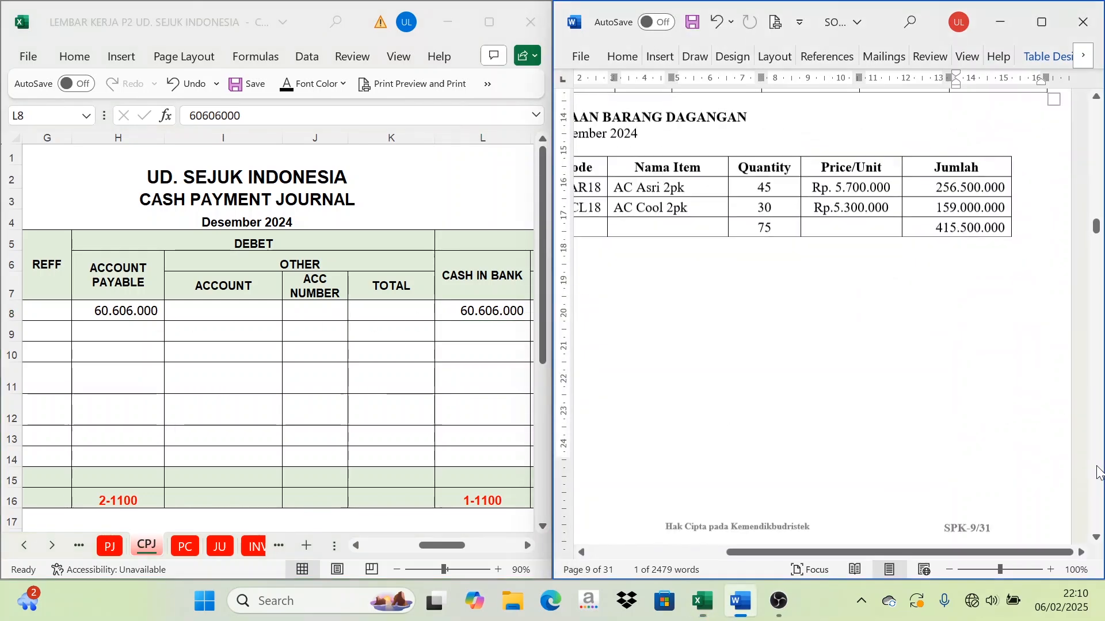
click(1097, 473)
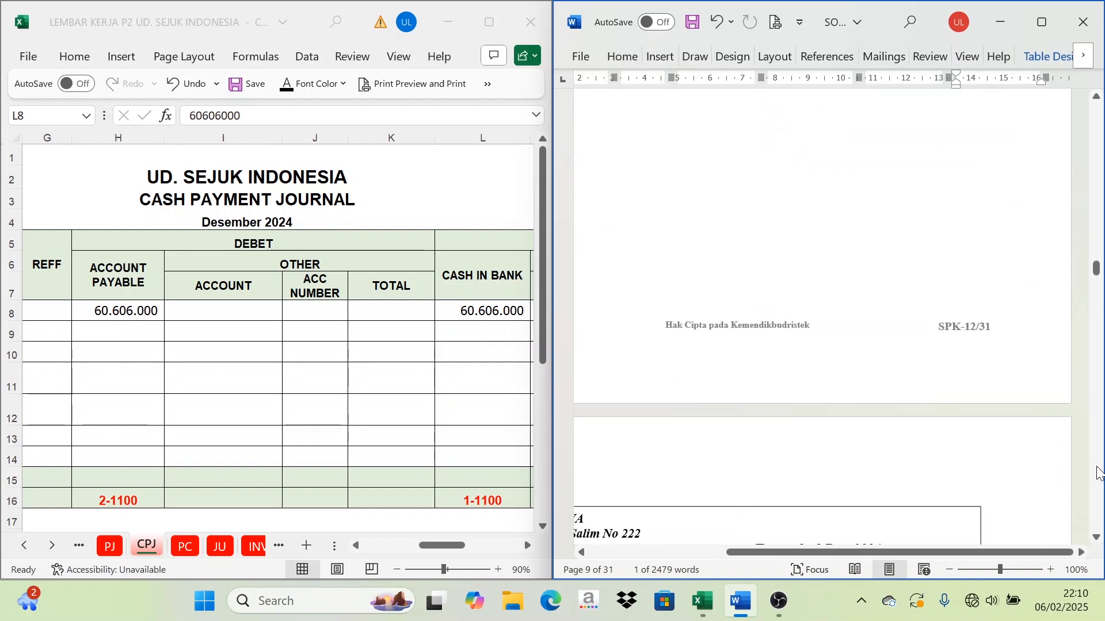
click(1097, 473)
drag(997, 553, 904, 553)
scroll(863, 357, down, 2)
scroll(863, 357, down, 4)
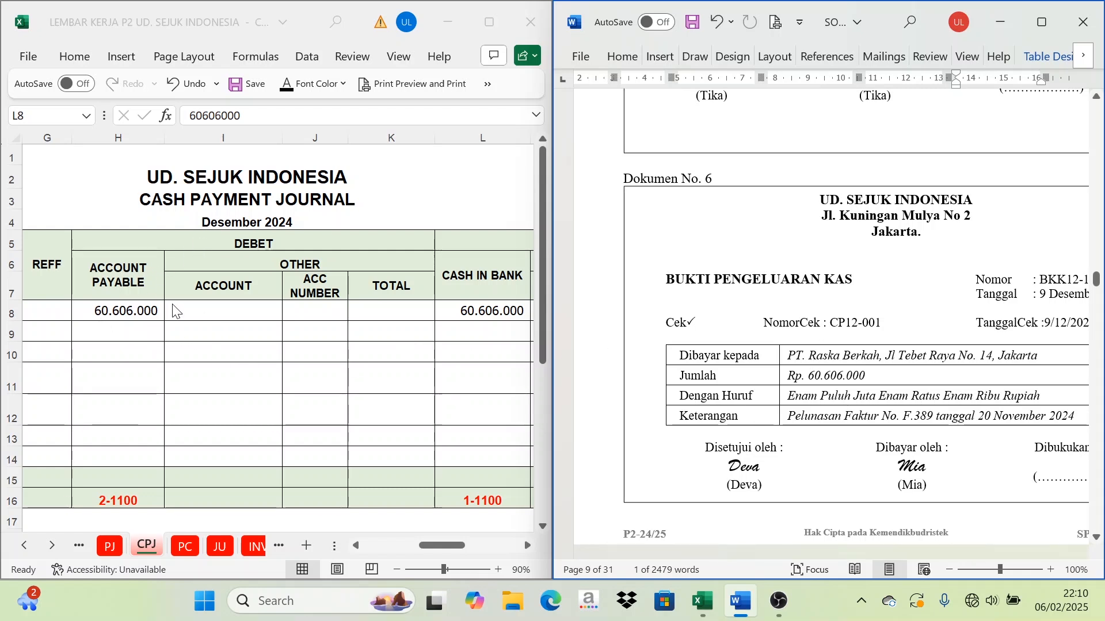
click(131, 315)
click(110, 311)
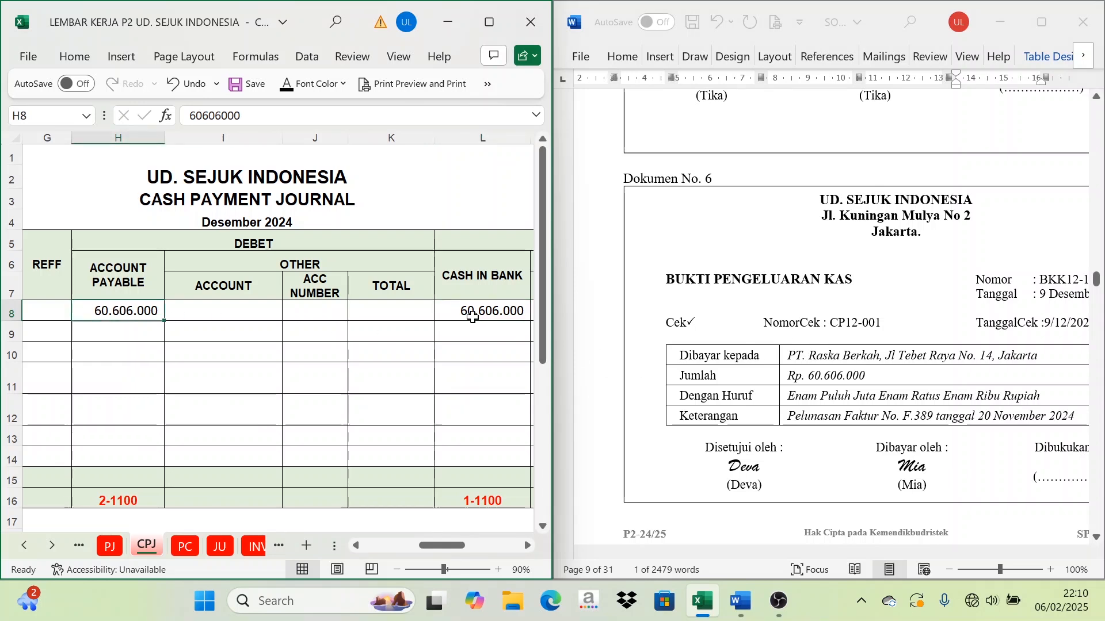
key(Right)
key(Right)
key(Right)
key(Right)
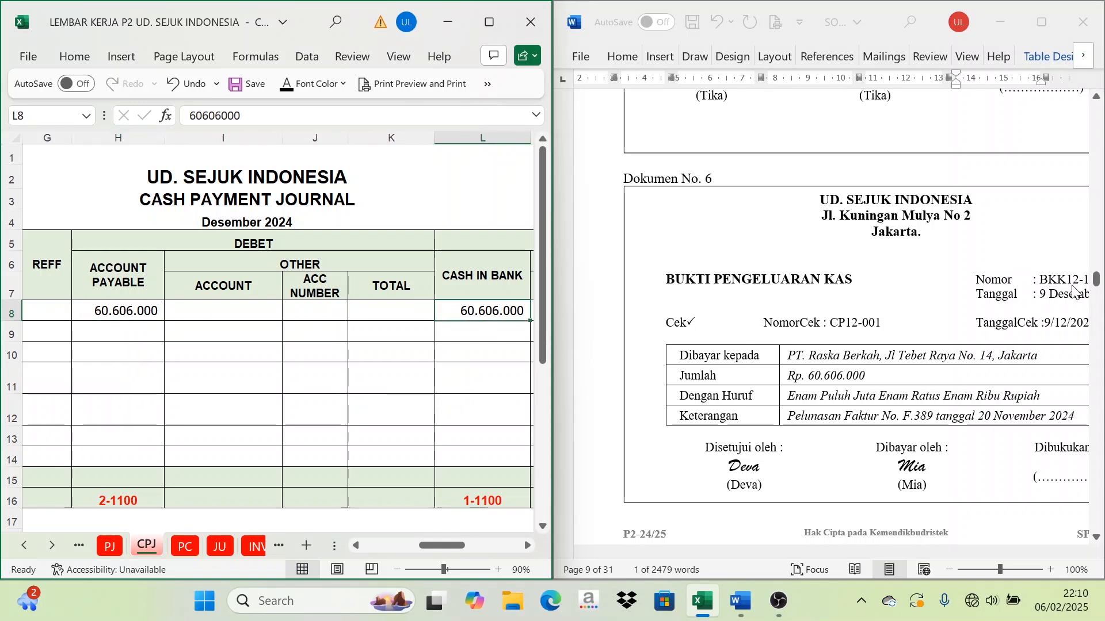
click(121, 310)
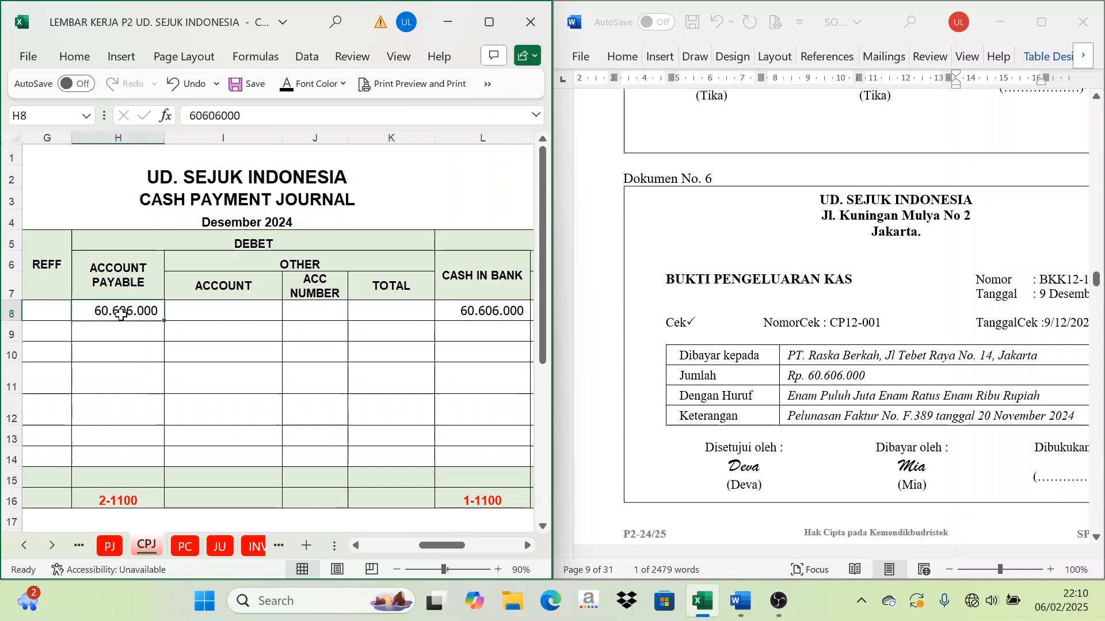
Step: In the PT. Raska Berkah card of the SLAP sheet, reveal the day 9 and description Cash Payment Journal in C20:D20 in black
click(53, 548)
click(53, 547)
click(53, 548)
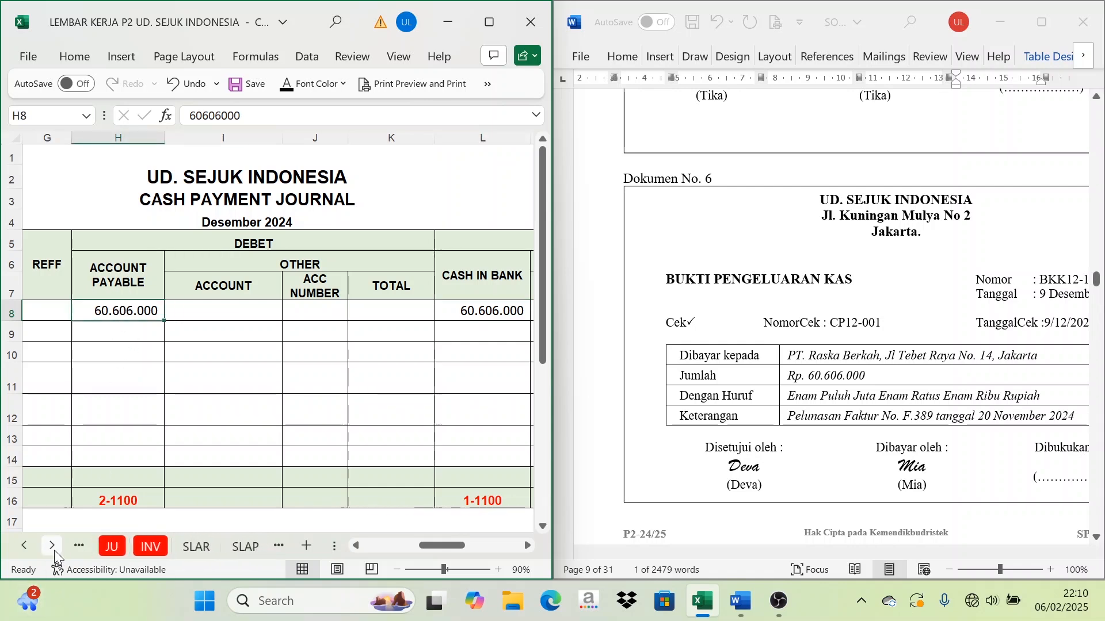
click(243, 547)
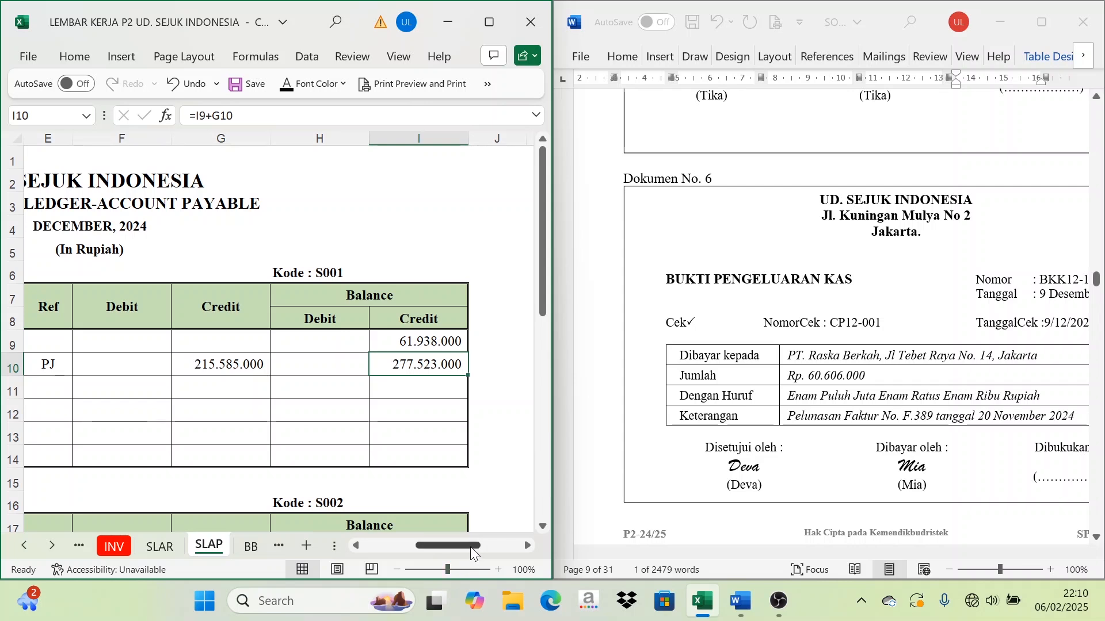
drag(471, 547, 423, 543)
scroll(307, 492, down, 1)
scroll(307, 492, down, 1)
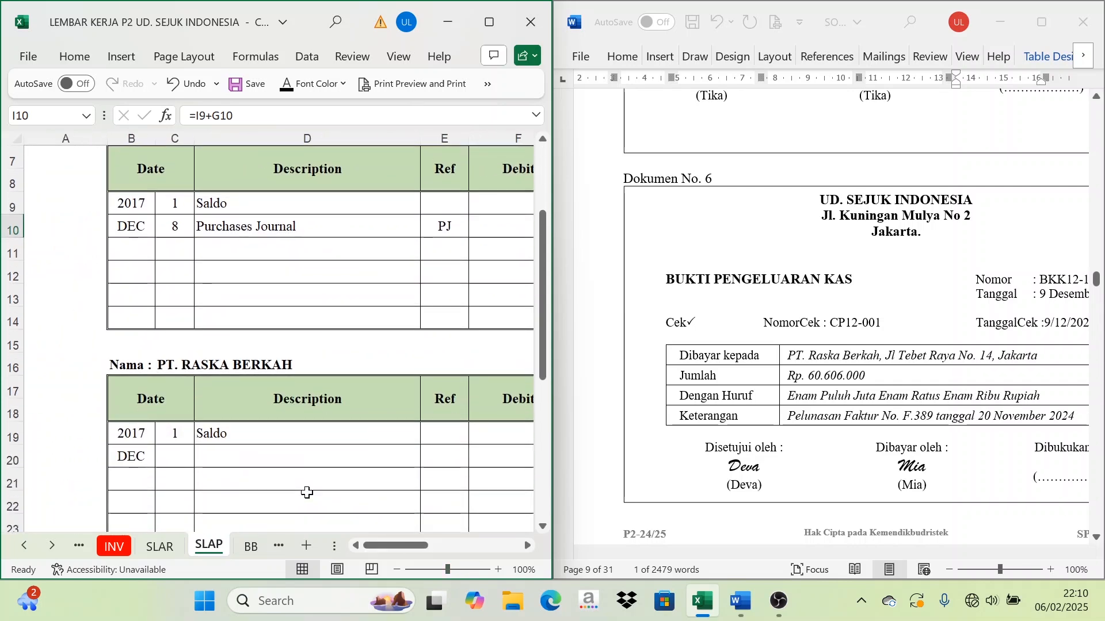
click(183, 455)
scroll(221, 452, down, 1)
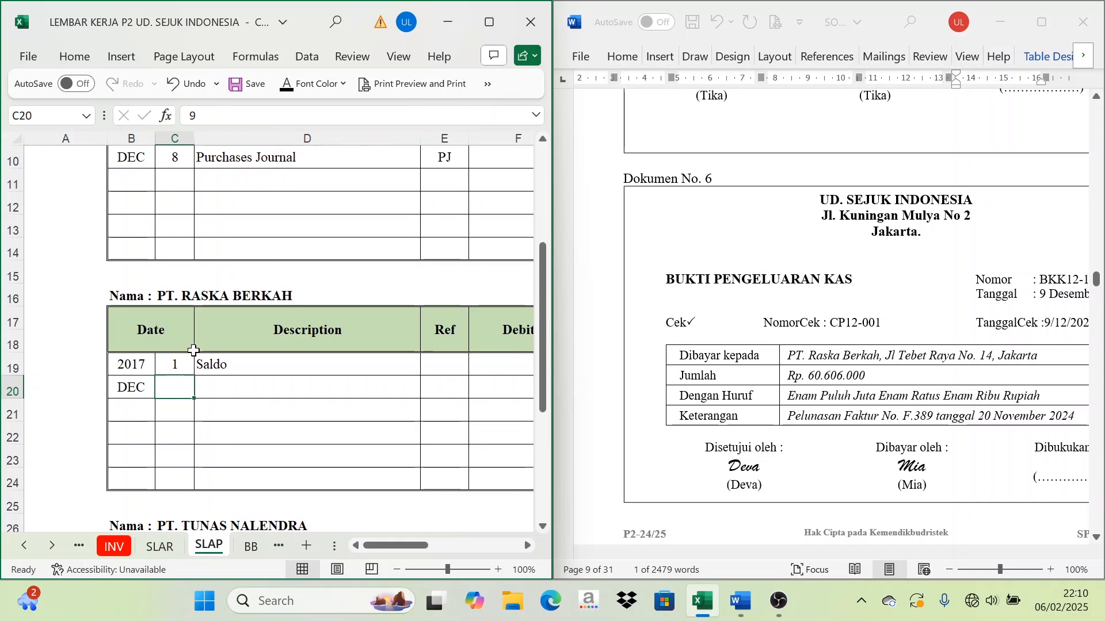
drag(177, 386, 253, 385)
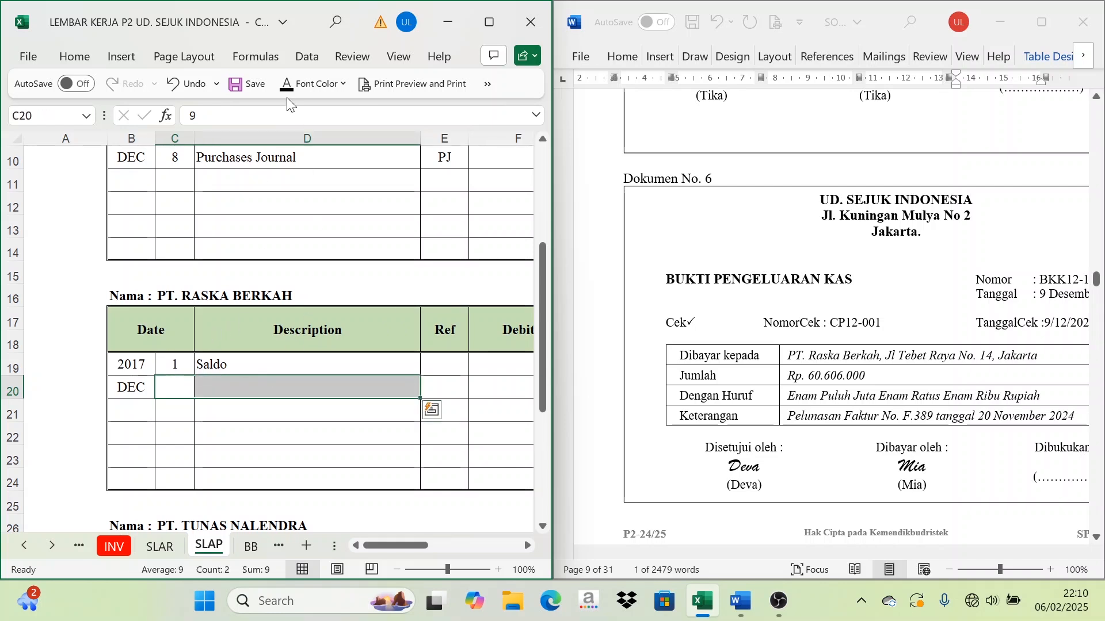
click(266, 396)
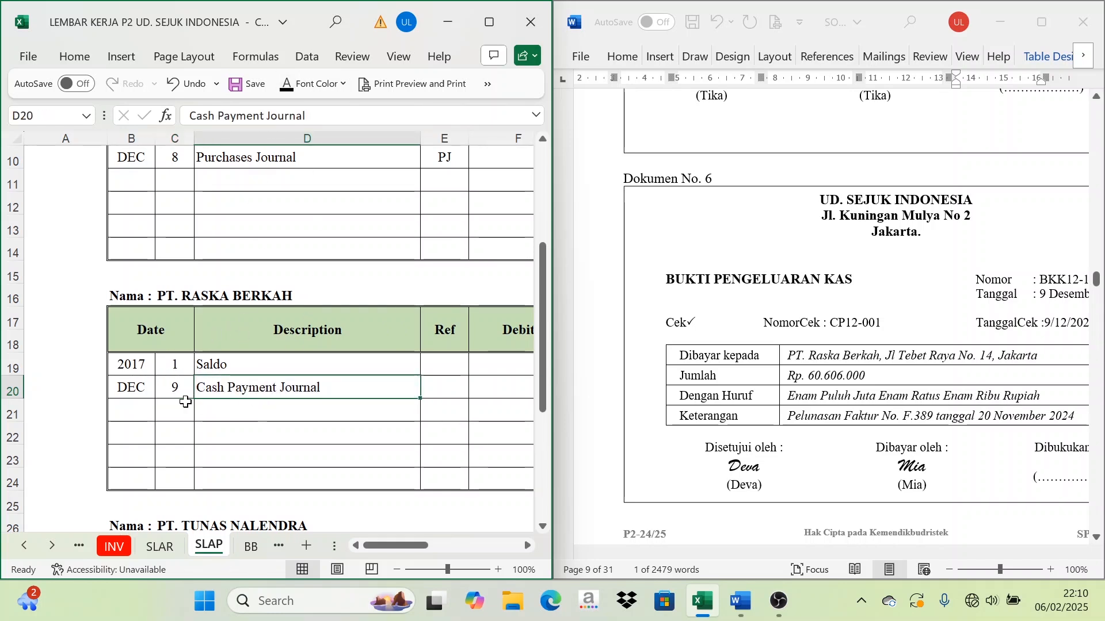
Step: Check the Account Payable debit in row 8 of the CPJ sheet as the source for the PT. Raska Berkah posting
click(23, 546)
click(24, 547)
click(24, 546)
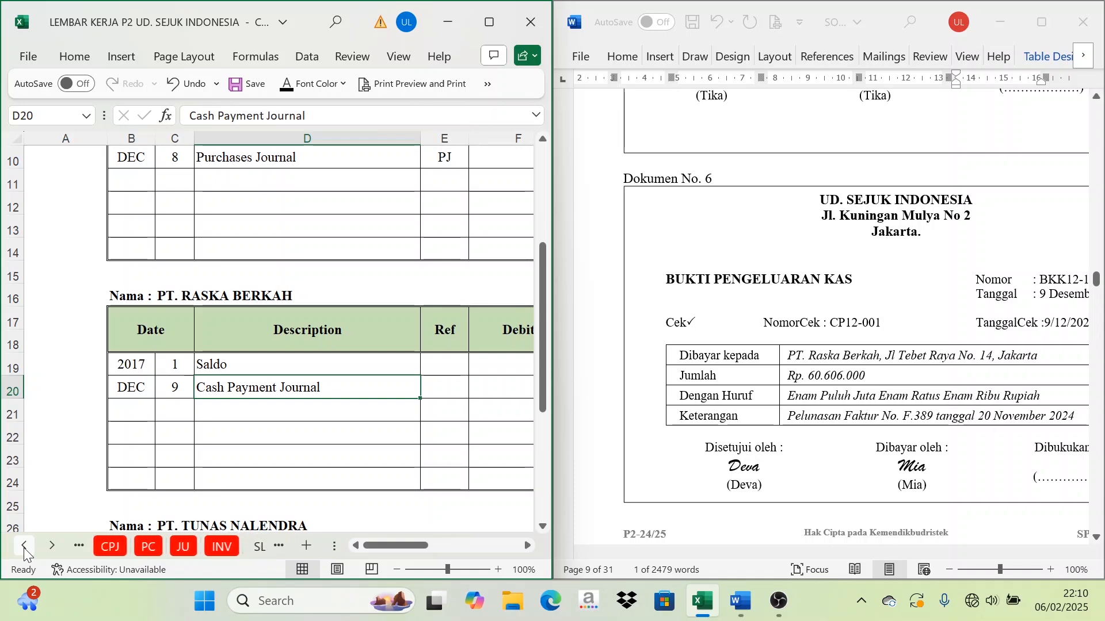
click(24, 546)
click(24, 547)
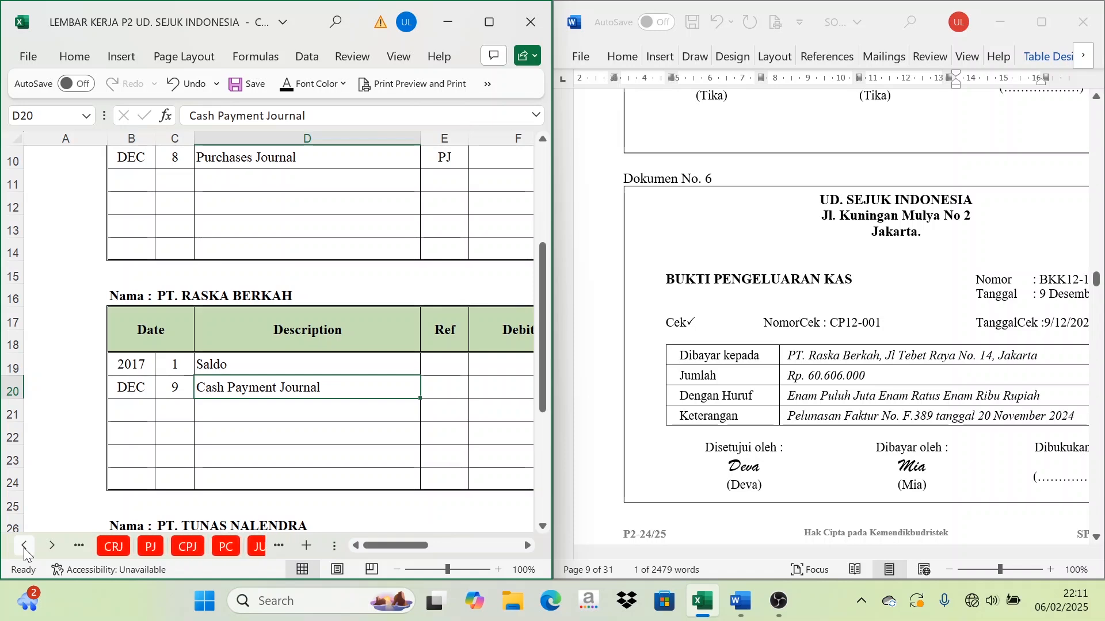
click(113, 547)
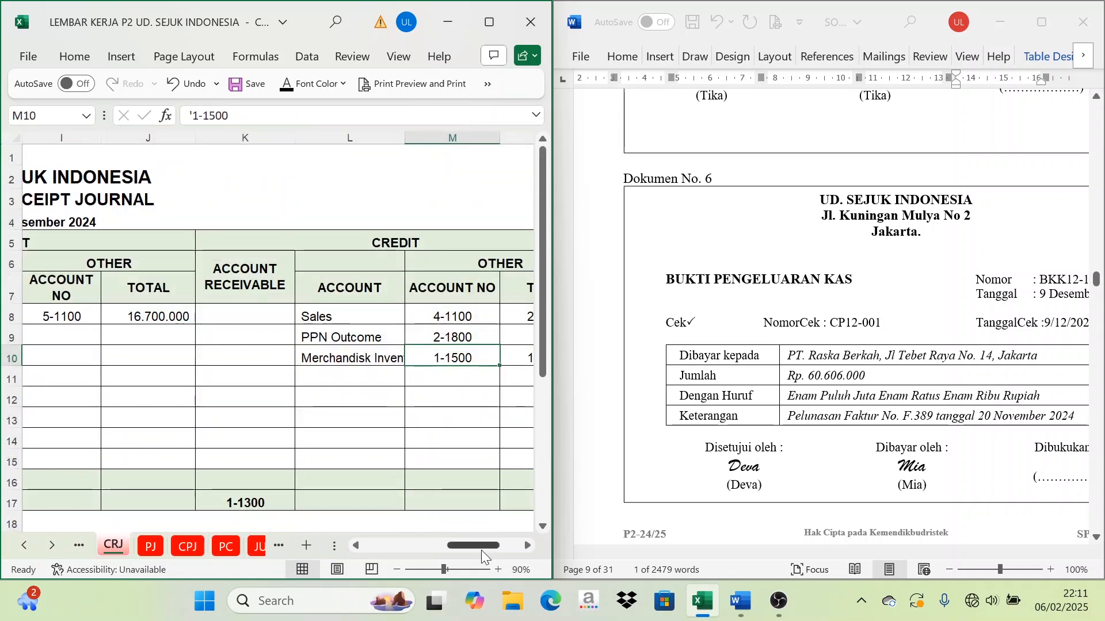
drag(480, 547, 459, 552)
click(194, 544)
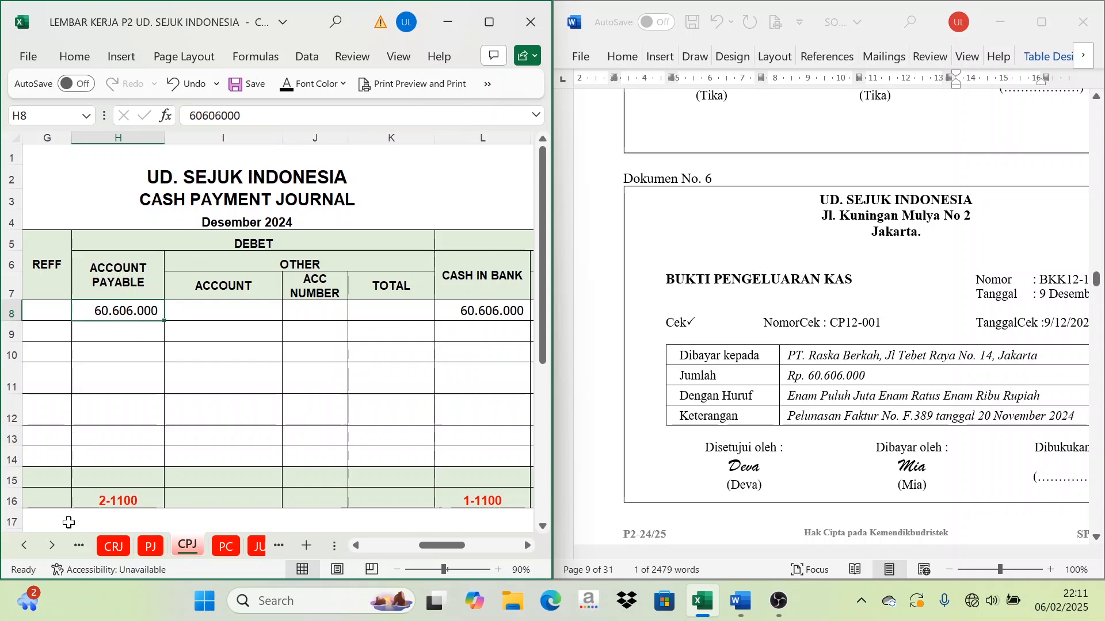
click(52, 546)
click(52, 546)
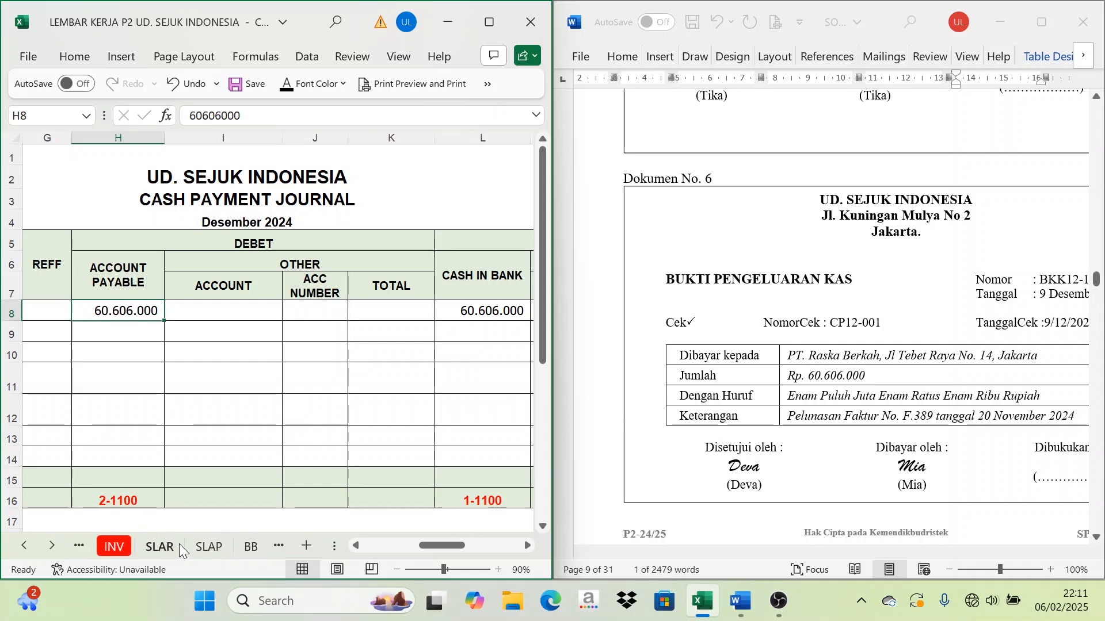
Step: In the PT. Raska Berkah card of the SLAP sheet, reveal the debit of 60.606.000 in F20 and the reference CPJ in E20 in black
click(208, 544)
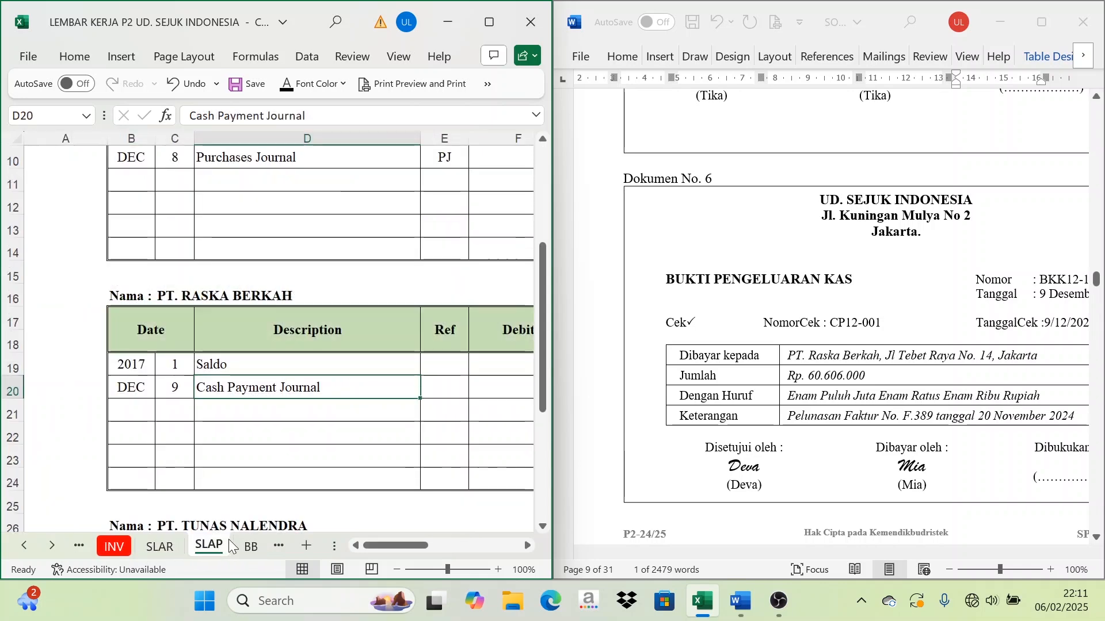
click(526, 547)
click(527, 547)
click(526, 547)
click(337, 369)
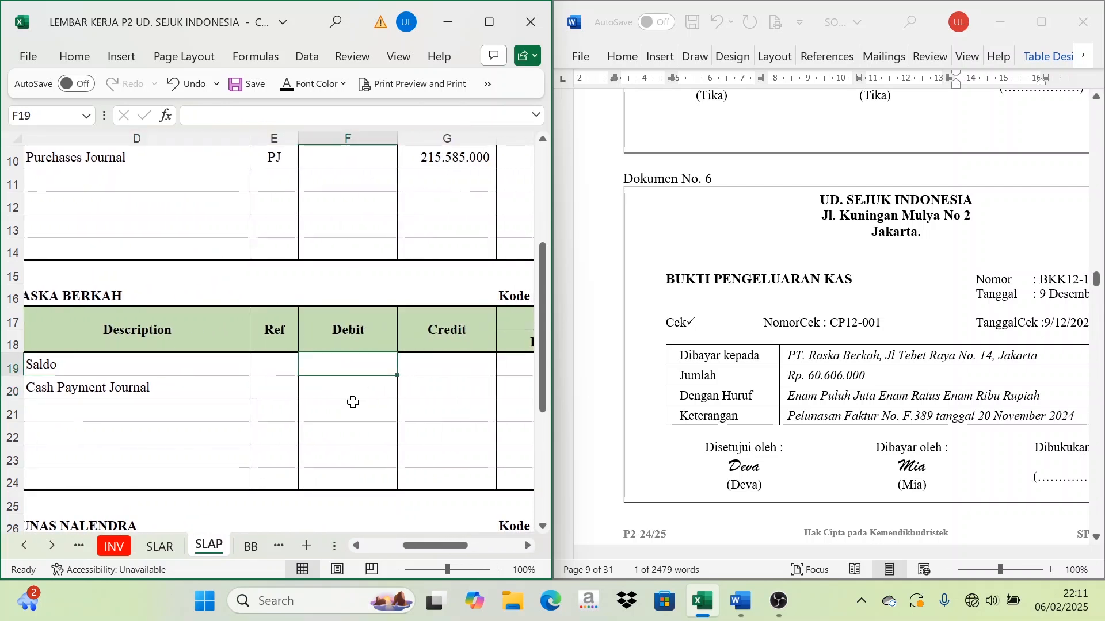
click(352, 404)
click(340, 381)
click(285, 88)
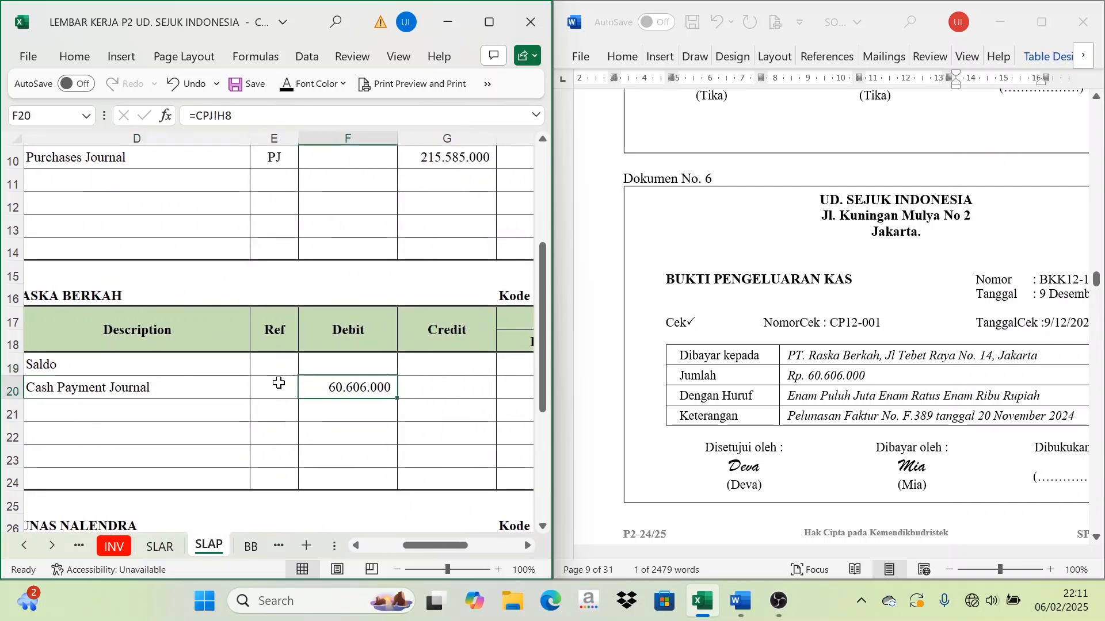
click(278, 382)
click(284, 85)
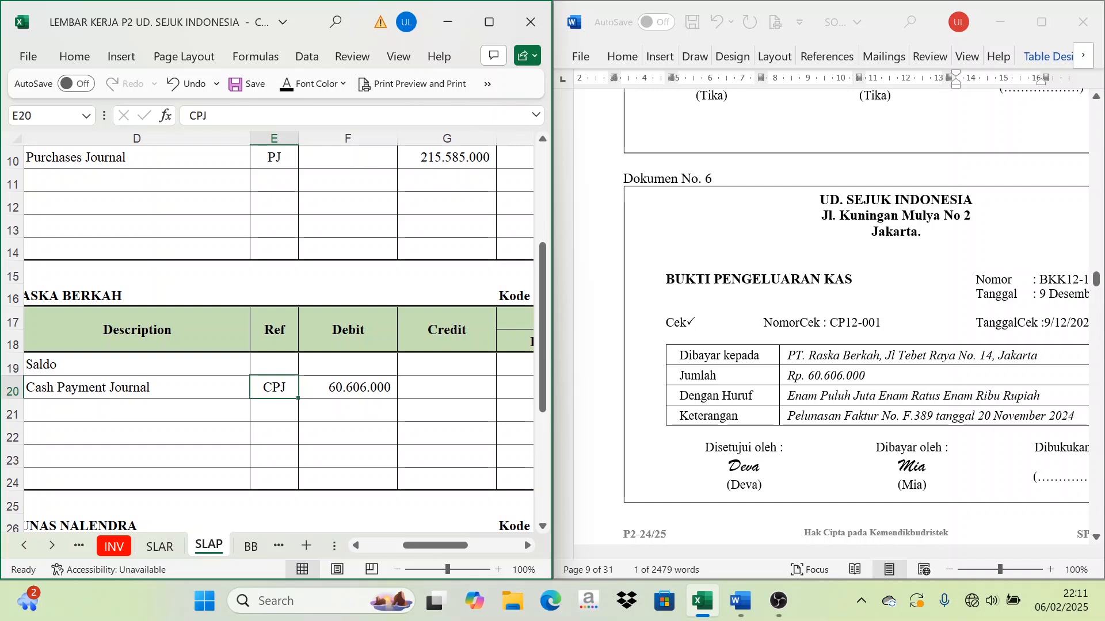
Step: Reveal the credit balance formula =I19-F20 in I20 of the PT. Raska Berkah card in black
click(528, 546)
click(528, 545)
click(339, 322)
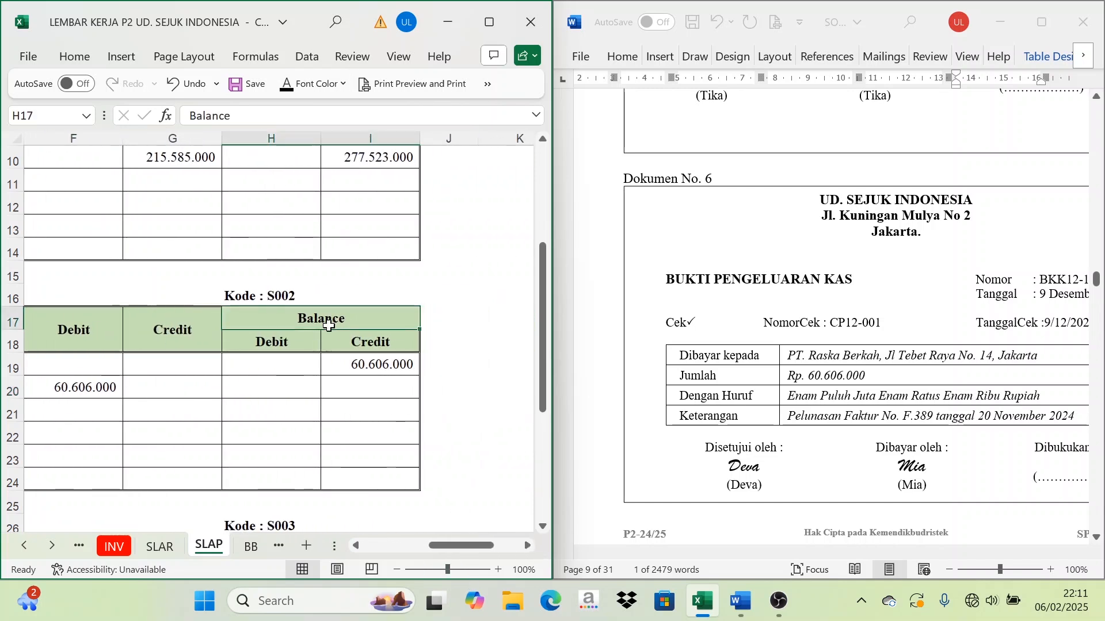
click(360, 544)
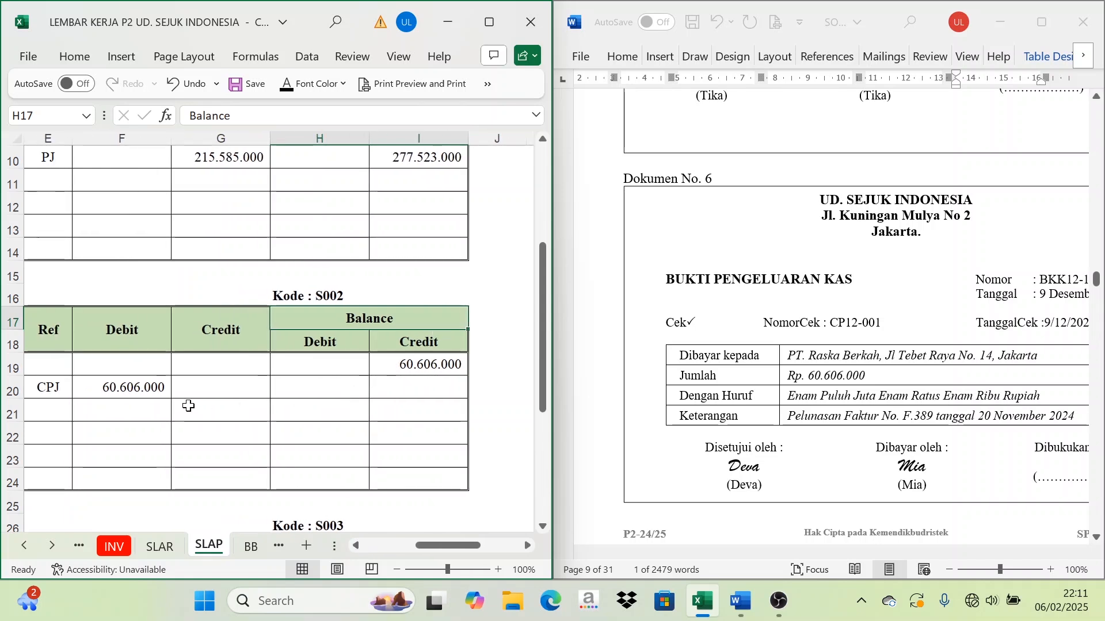
click(139, 391)
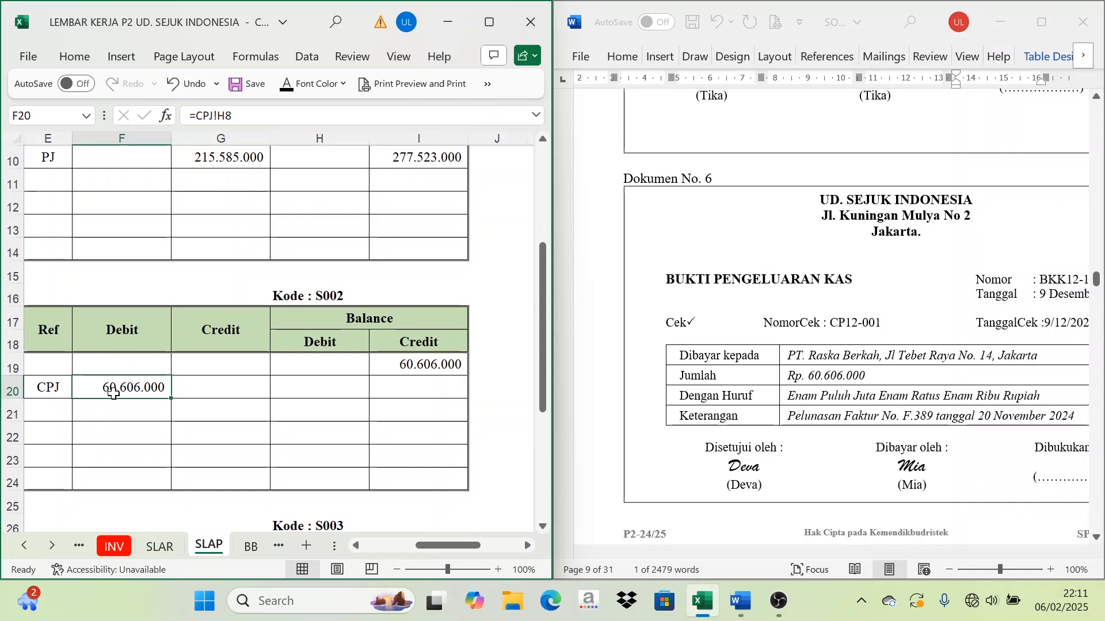
click(420, 350)
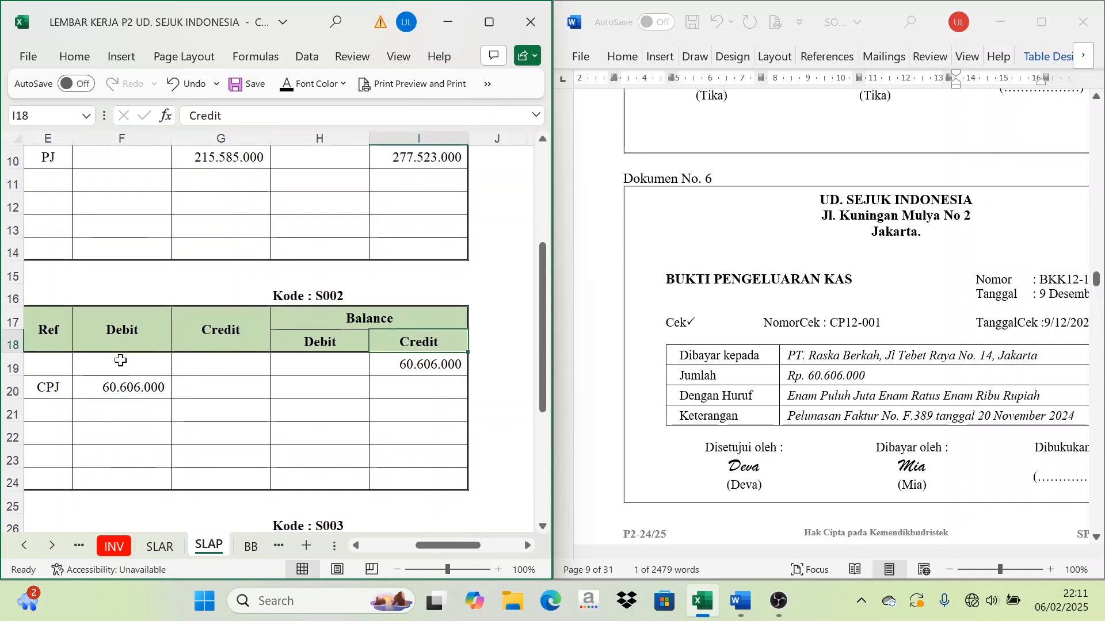
click(136, 348)
click(426, 349)
click(134, 397)
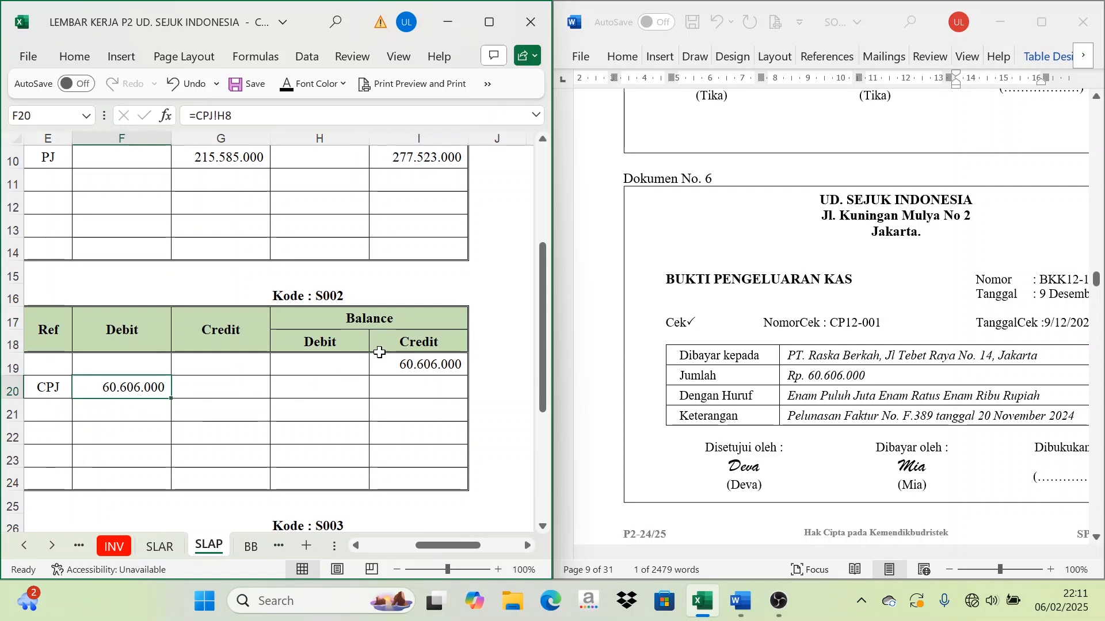
click(421, 388)
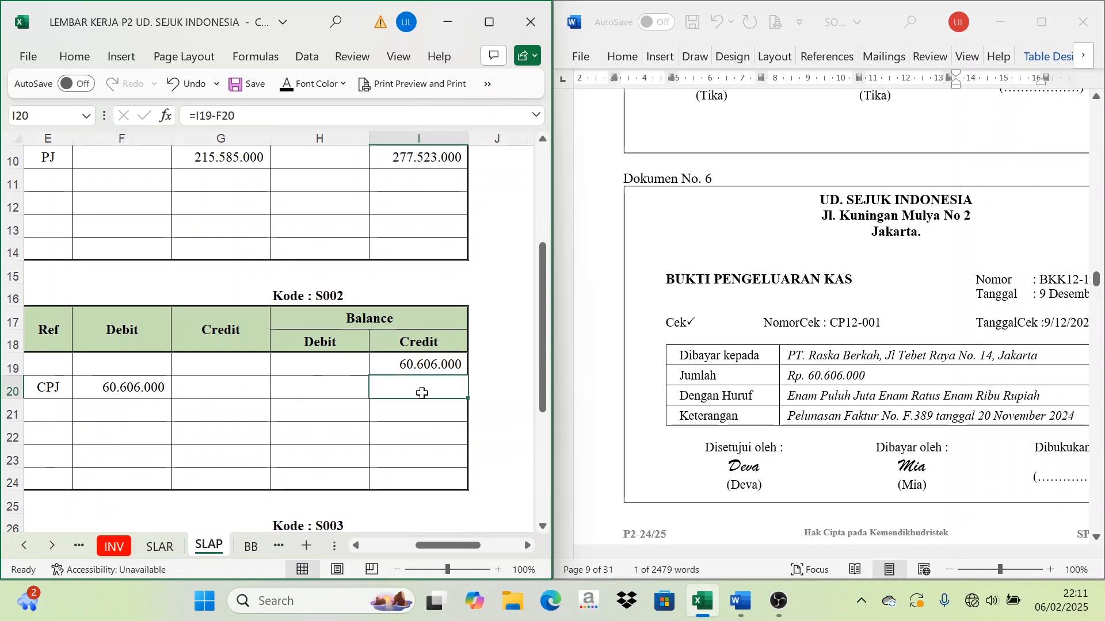
click(289, 88)
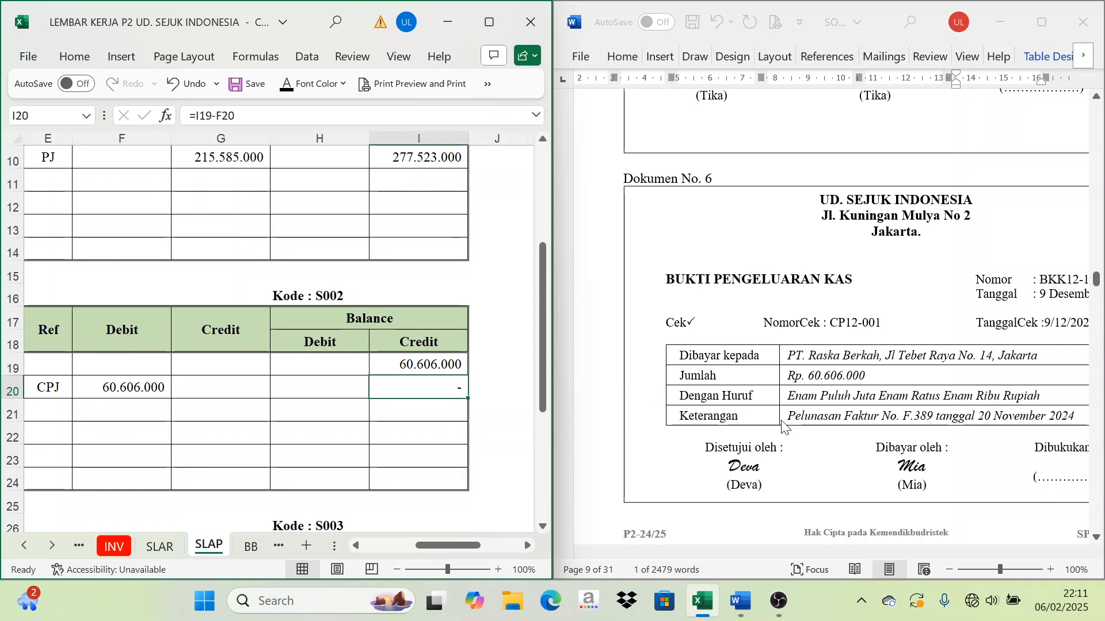
Step: Move on from Dokumen No. 6 to the cash receipt voucher in Dokumen No. 7 and read its details
scroll(811, 403, down, 1)
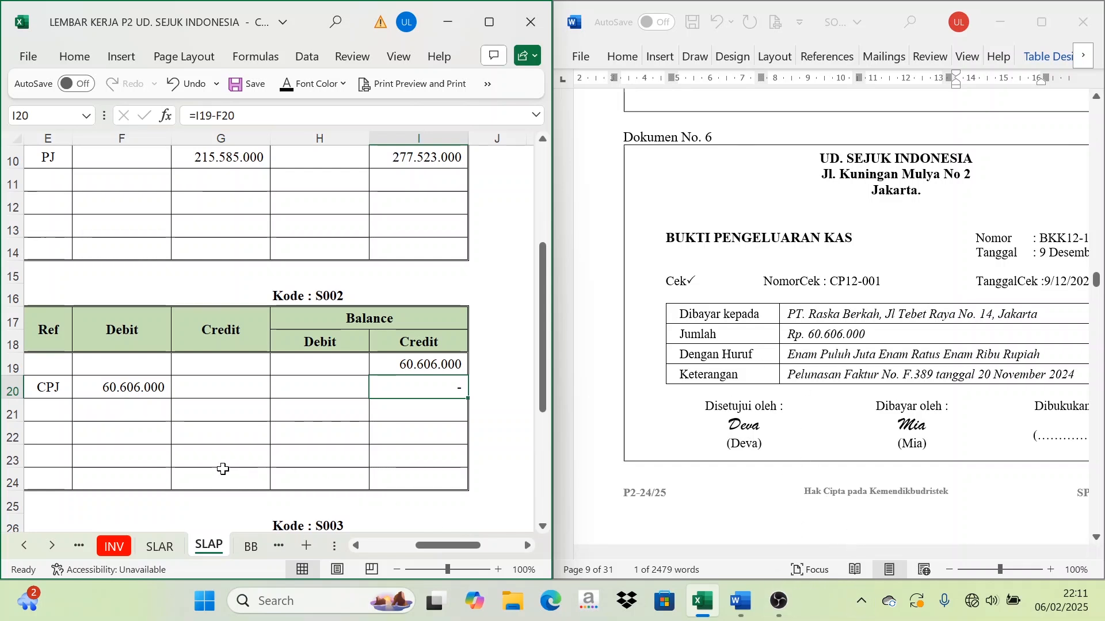
click(205, 415)
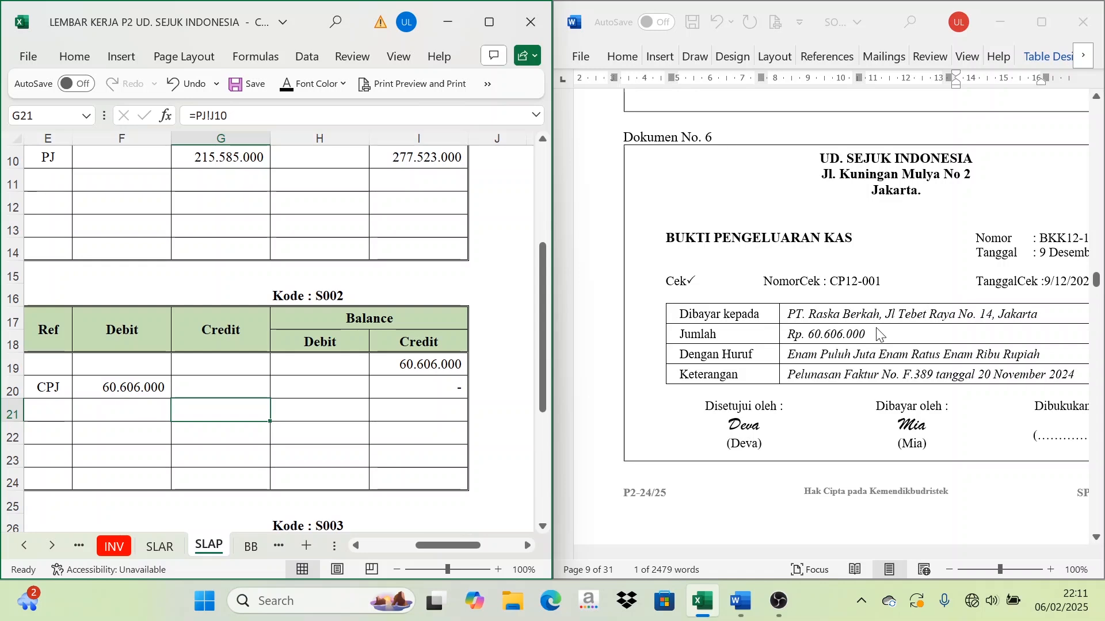
scroll(868, 328, down, 10)
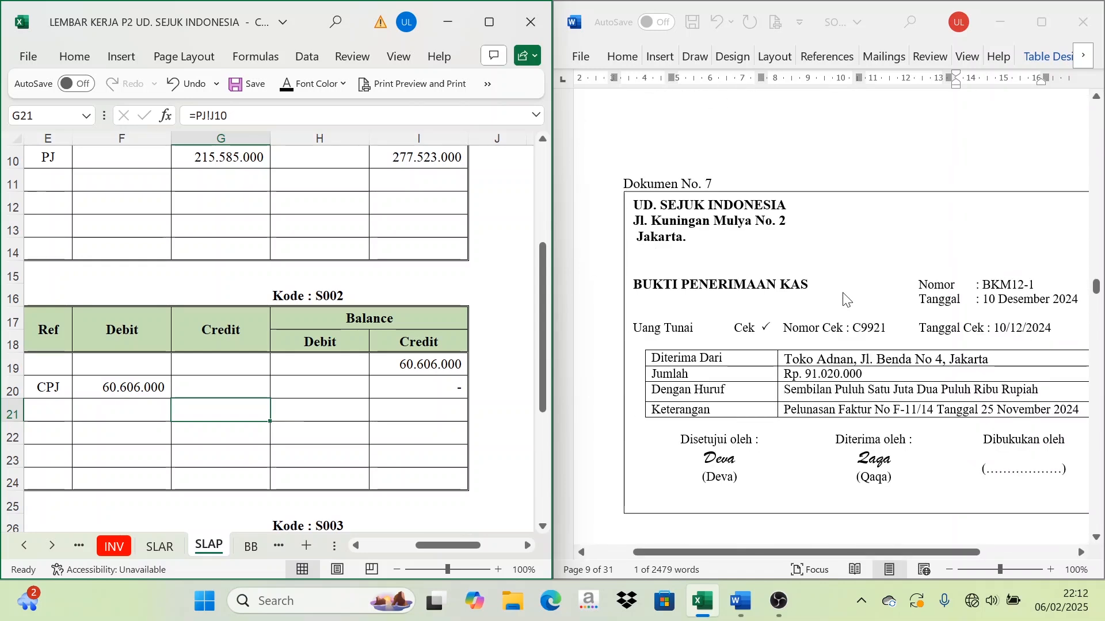
scroll(857, 322, down, 1)
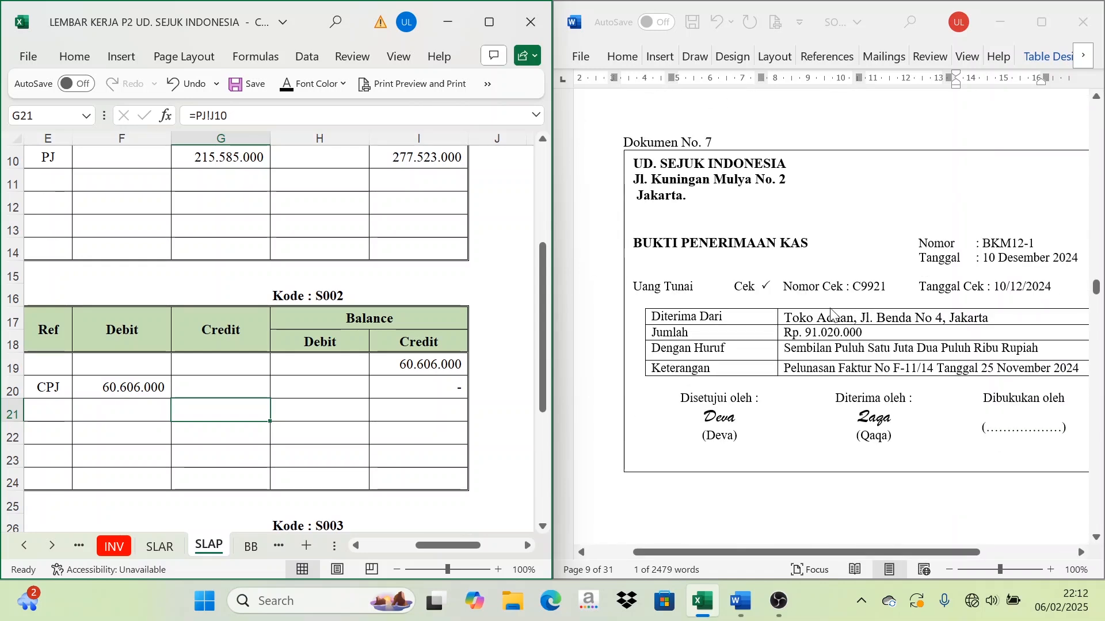
scroll(832, 314, up, 12)
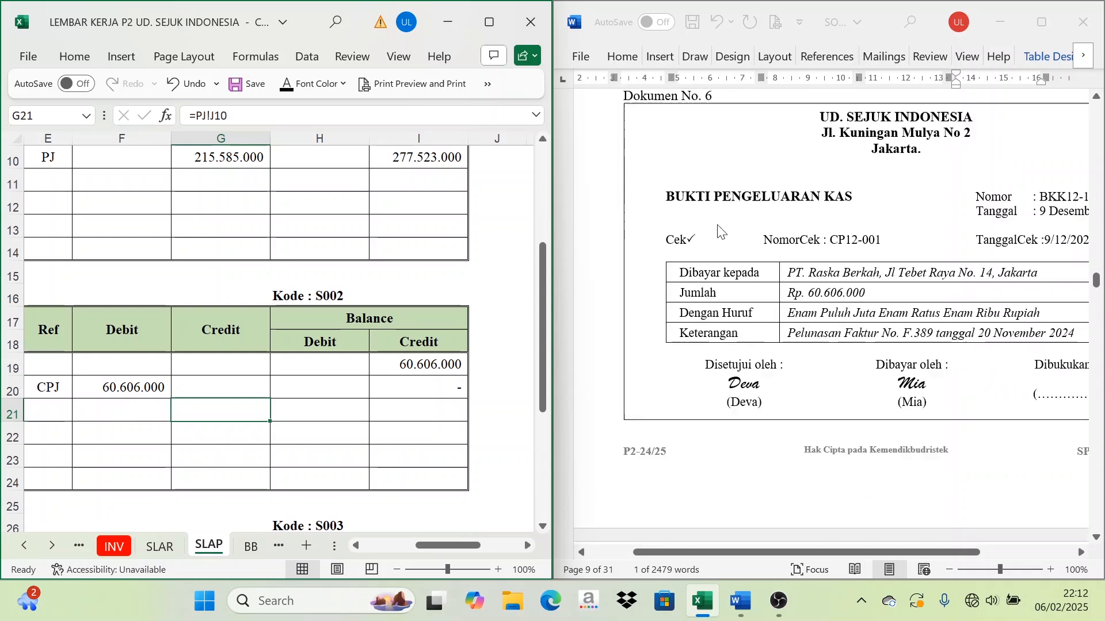
scroll(719, 231, down, 10)
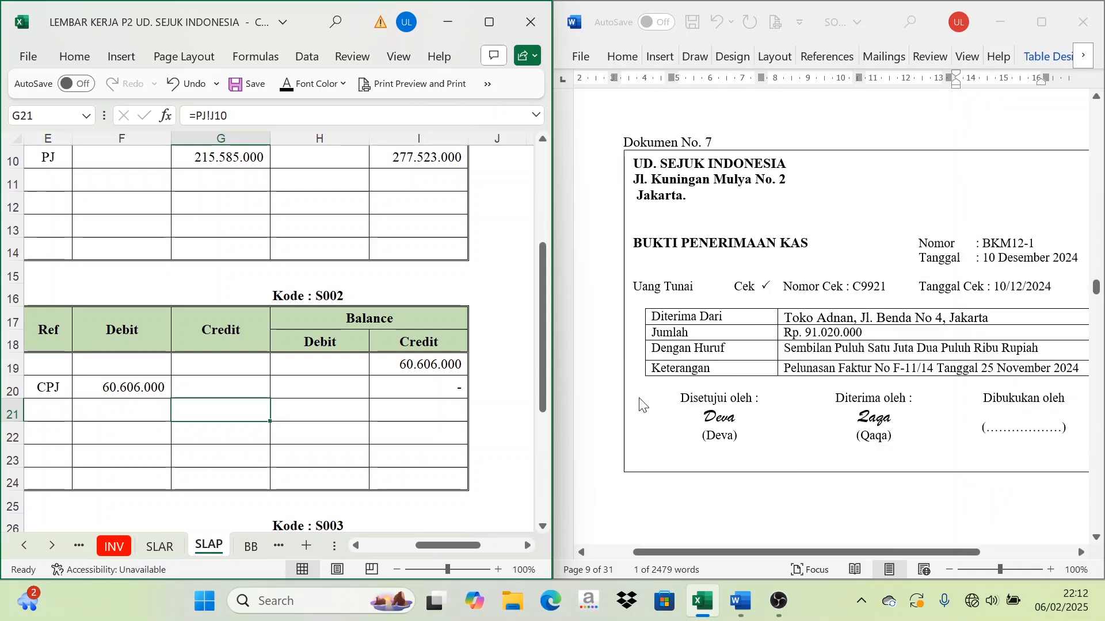
Step: In row 11 of the CRJ sheet, reveal the day 10, evidence number BKM12-1 and description Toko Adnan in C11:E11 in black
click(25, 549)
click(24, 549)
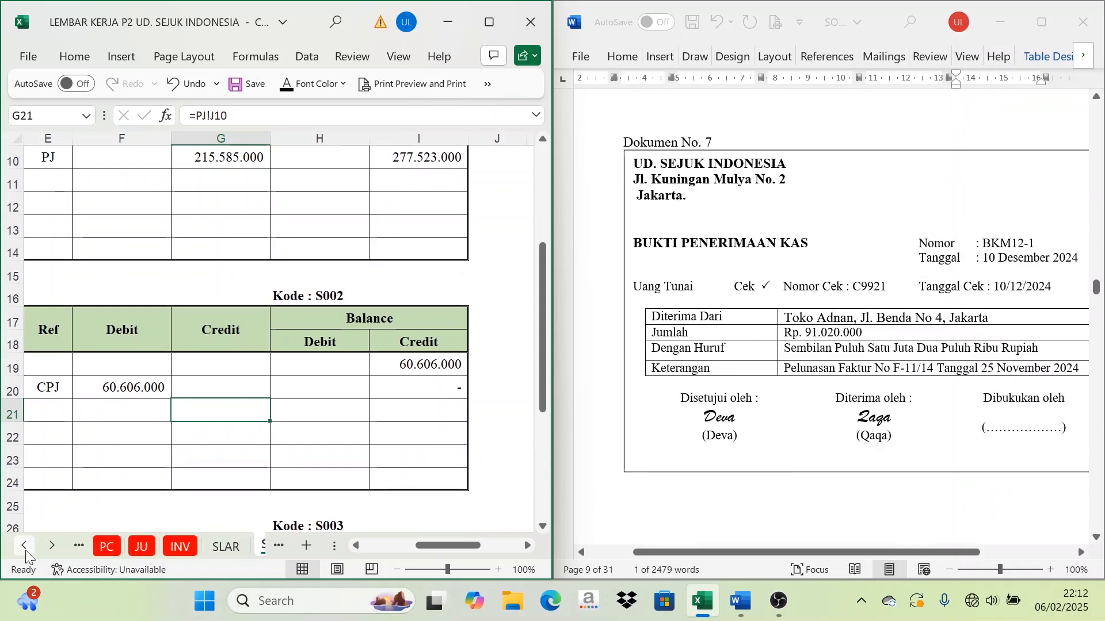
click(25, 549)
click(25, 549)
click(114, 546)
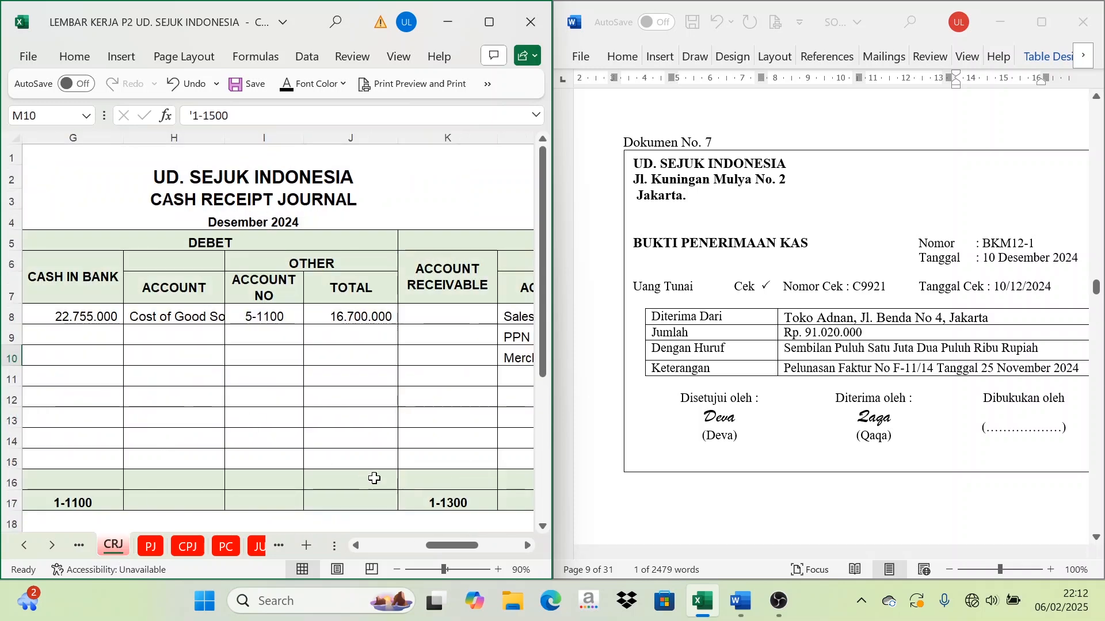
drag(449, 546, 374, 547)
drag(127, 338, 235, 347)
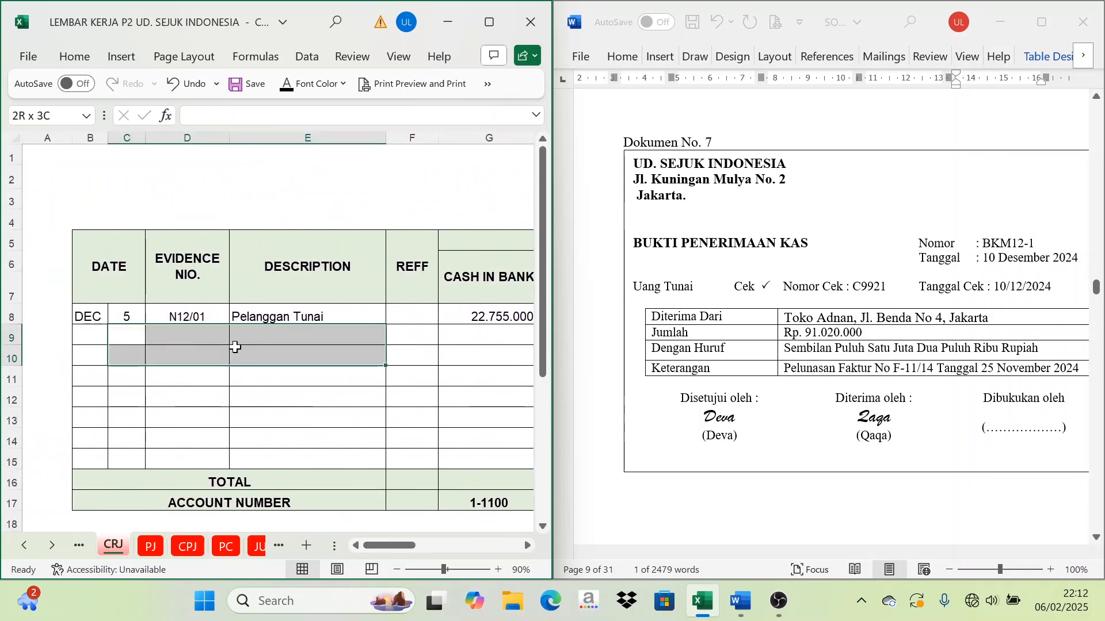
click(246, 446)
click(128, 375)
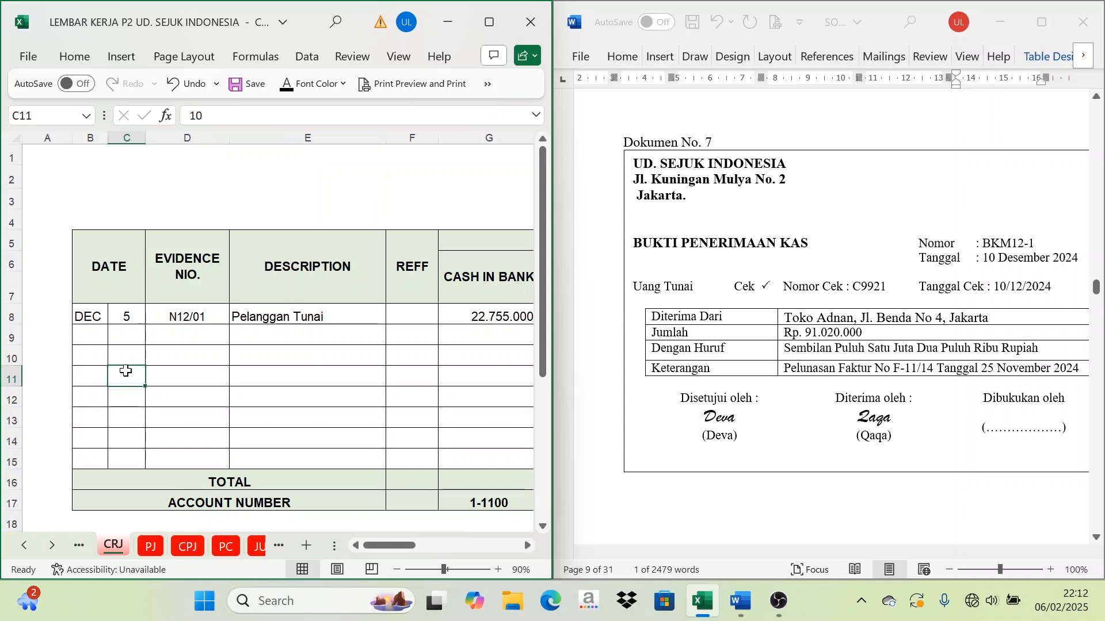
drag(125, 371, 333, 377)
click(287, 84)
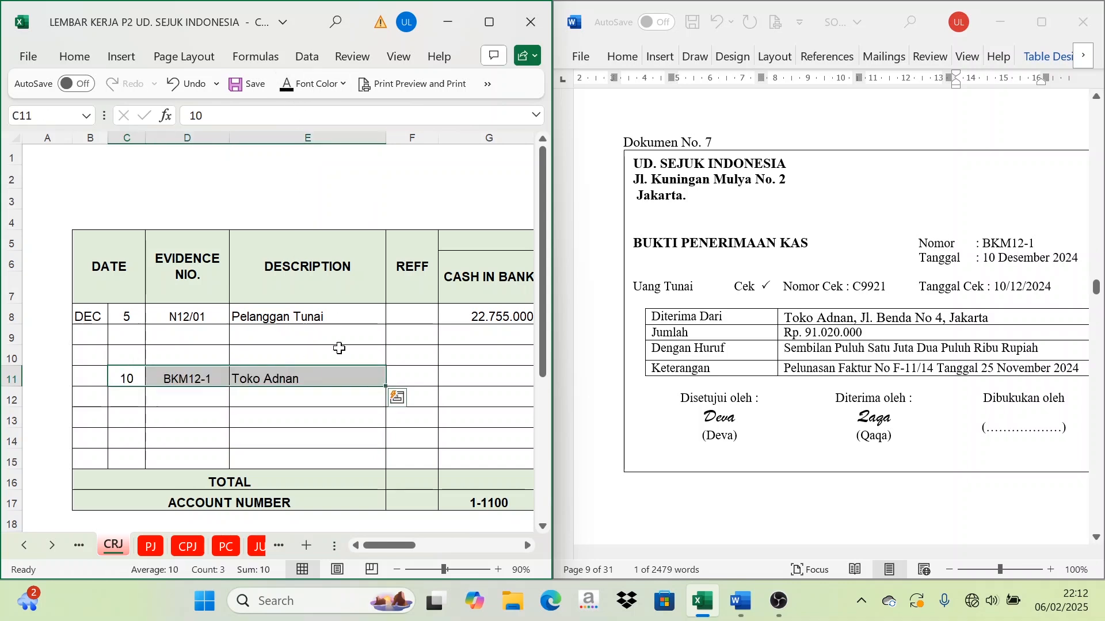
Step: Reveal the Cash in Bank debit of 91.020.000 in G11 of the cash receipt journal in black
click(526, 544)
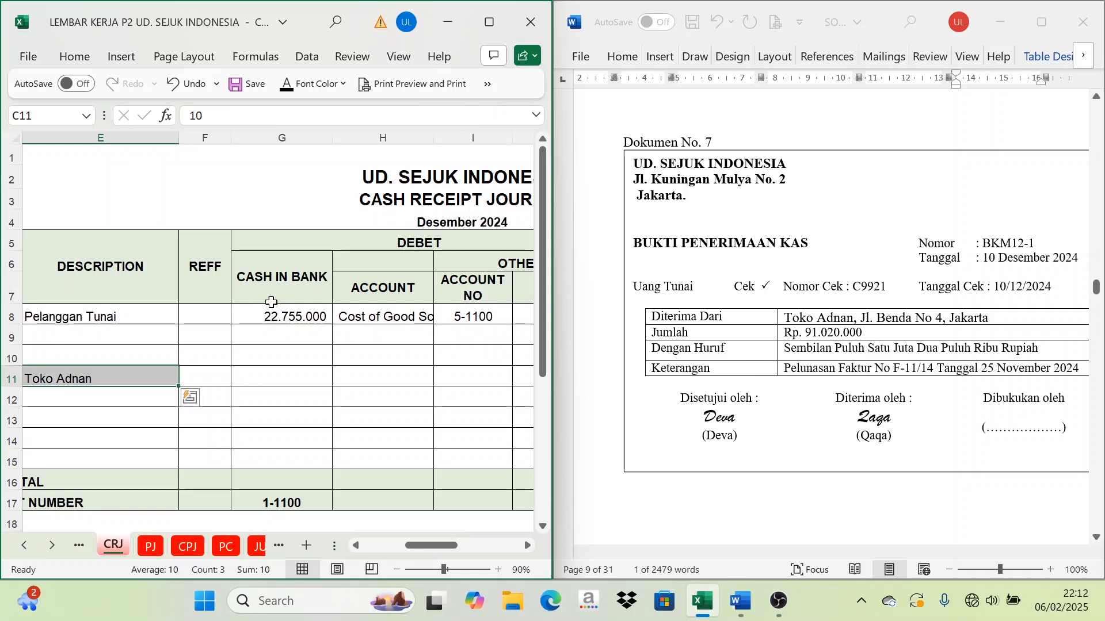
click(273, 275)
click(419, 240)
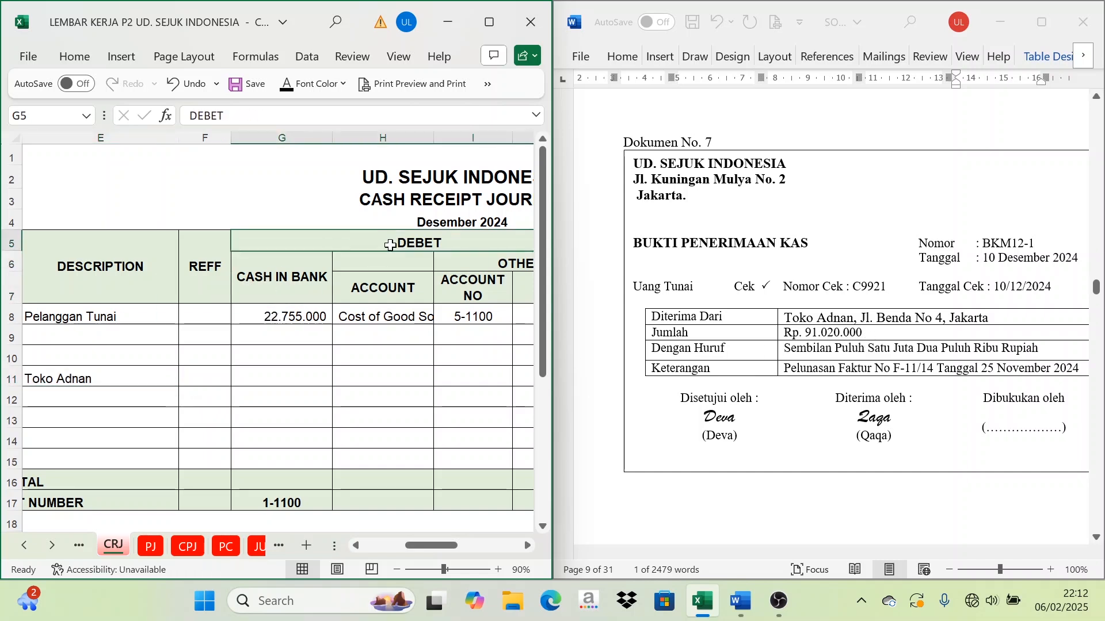
click(270, 375)
click(287, 90)
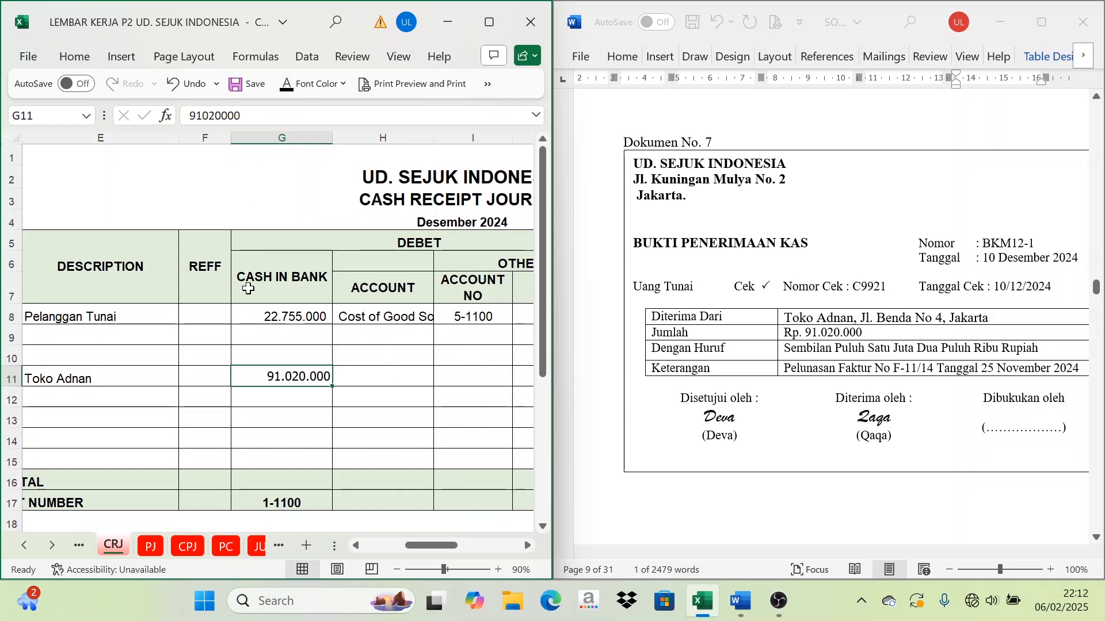
click(282, 286)
click(280, 379)
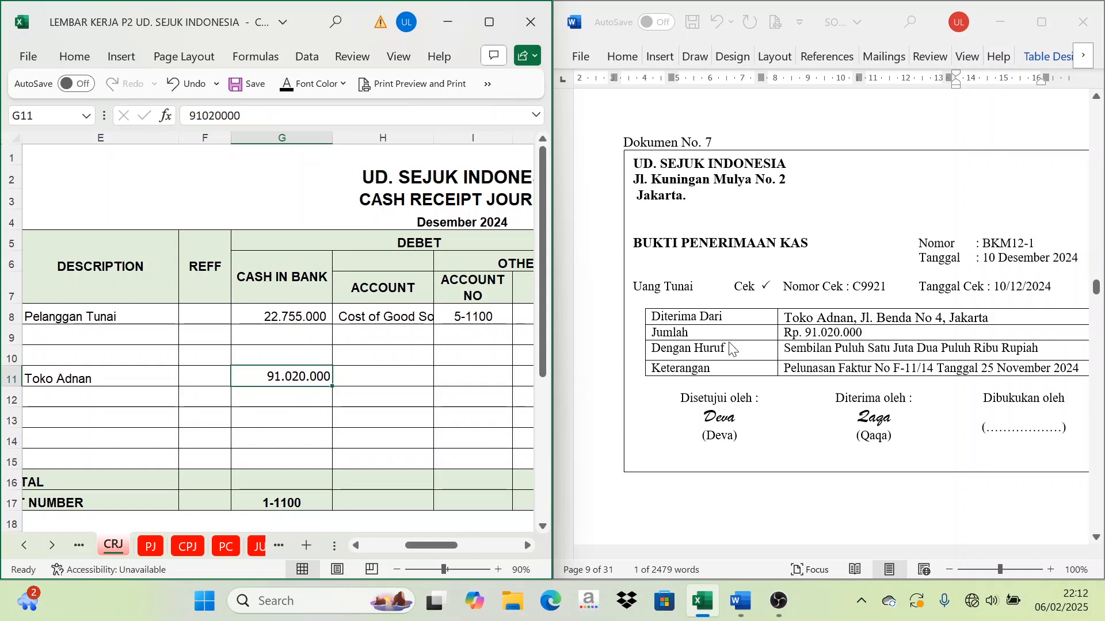
Step: Select the Account Receivable credit cell K11 for Toko Adnan's receipt in the cash receipt journal, following the Keterangan of Dokumen No. 7
click(839, 366)
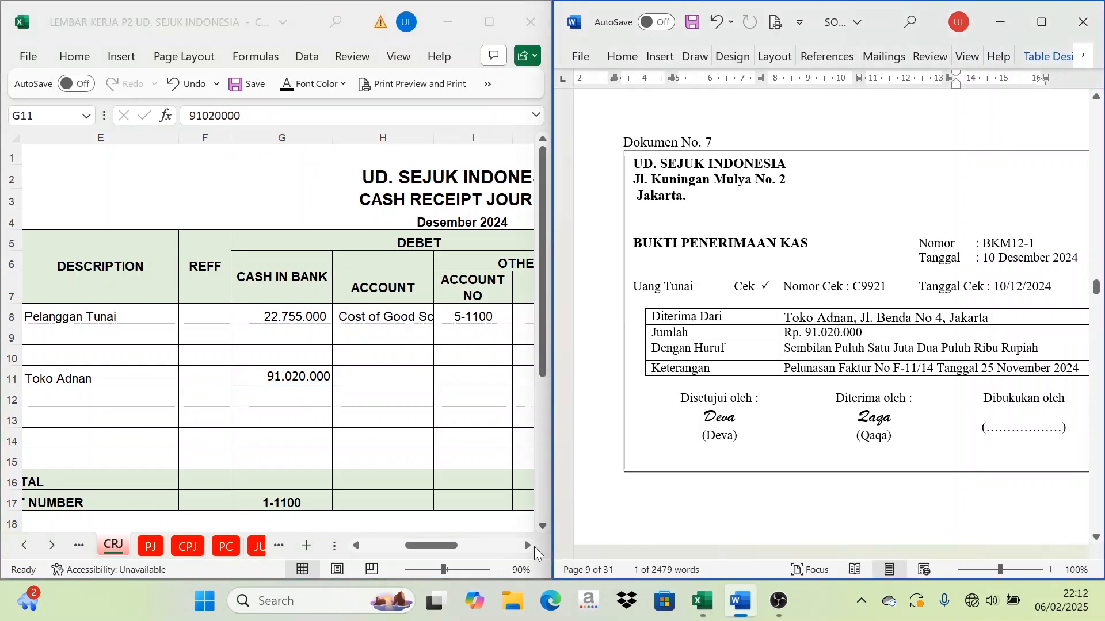
click(530, 547)
click(529, 547)
click(529, 548)
click(529, 547)
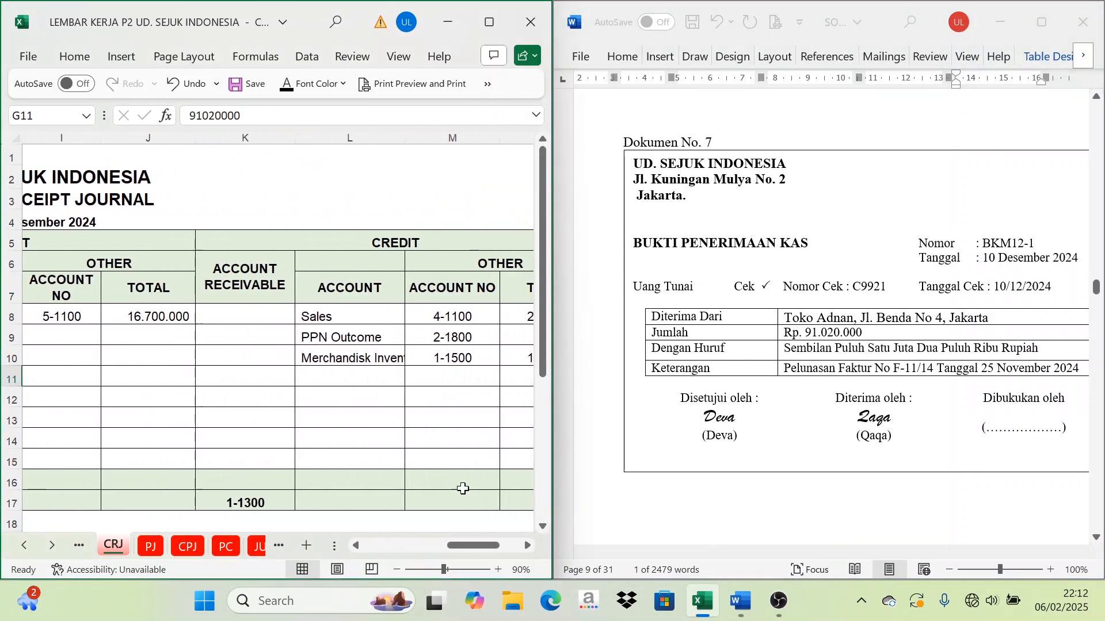
click(401, 245)
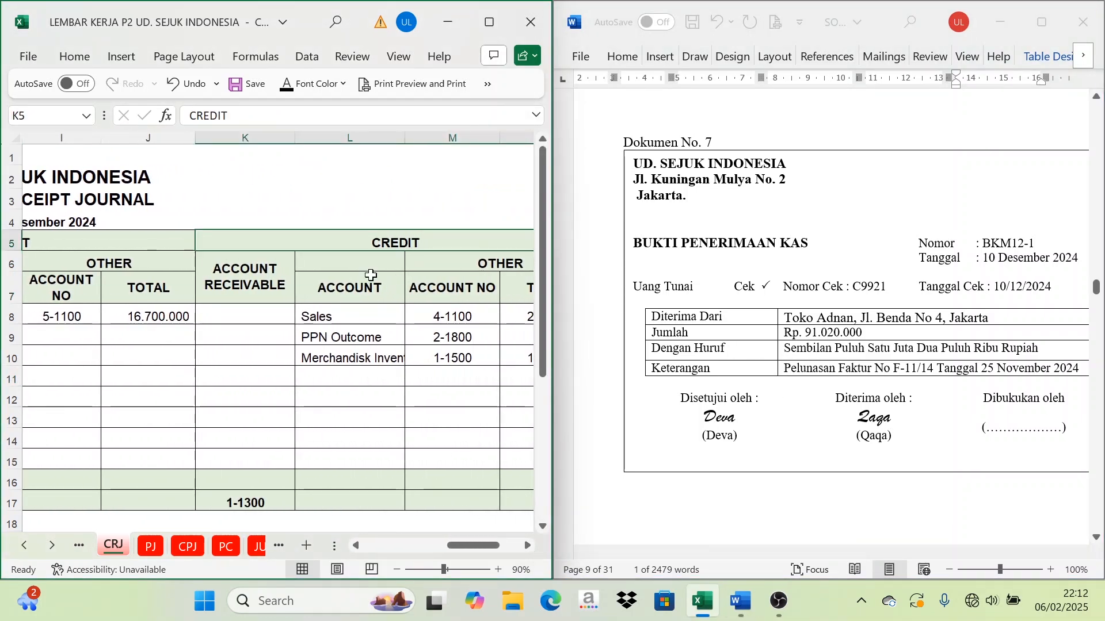
click(261, 378)
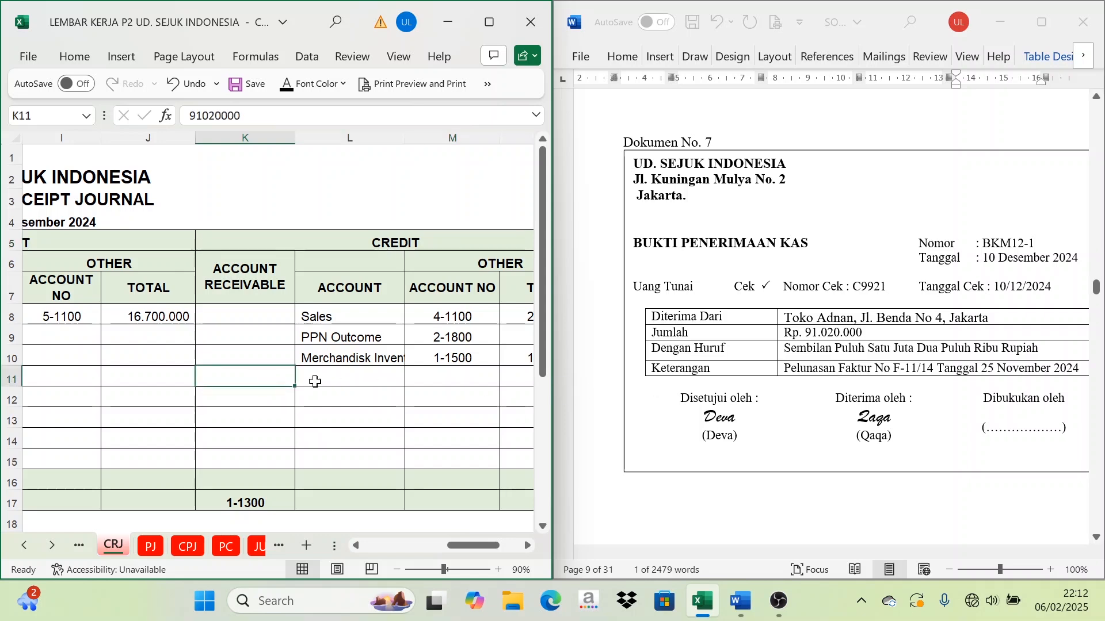
Step: Examine Toko Adnan's invoice F-11/14 in the Daftar Saldo Piutang Dagang table, including its JUMLAH column, against the journal's cash debit
click(988, 377)
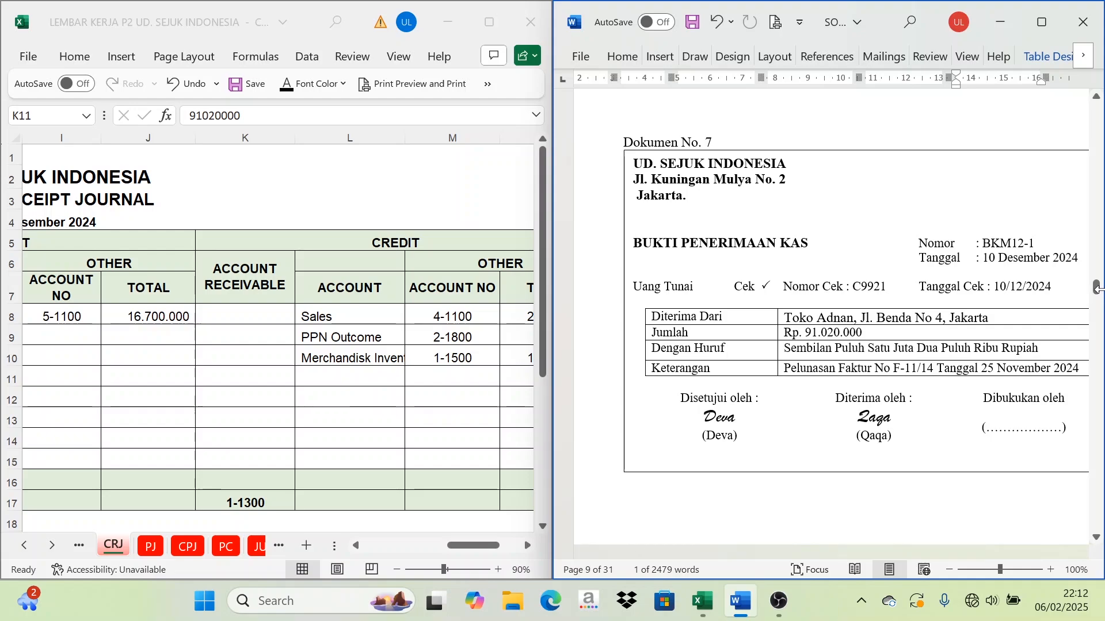
drag(1100, 296, 1098, 218)
scroll(1096, 219, down, 5)
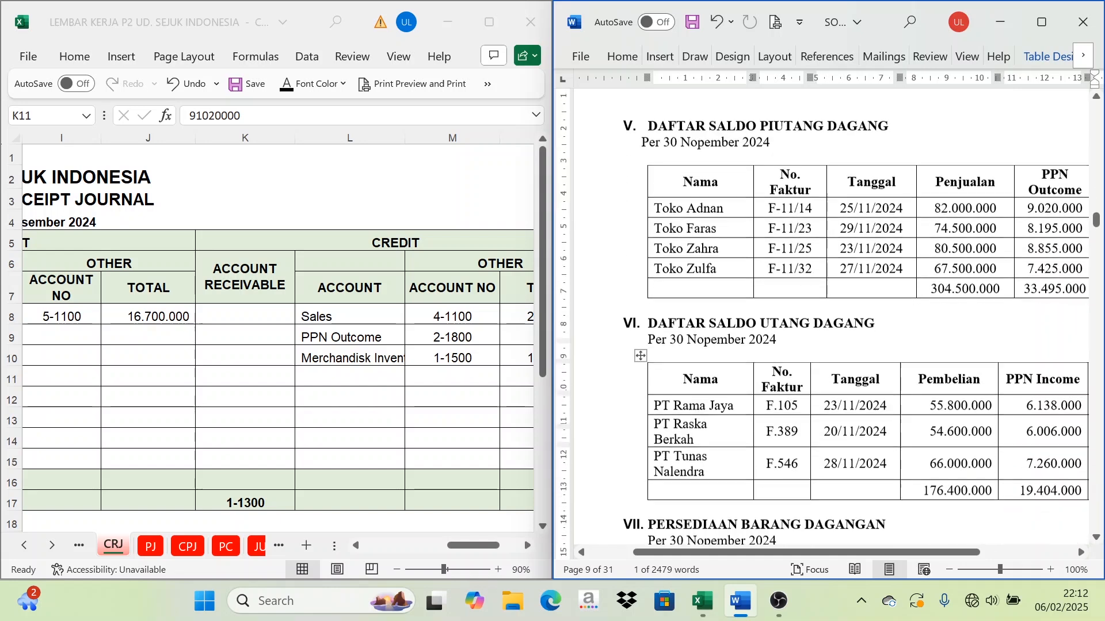
scroll(863, 316, up, 2)
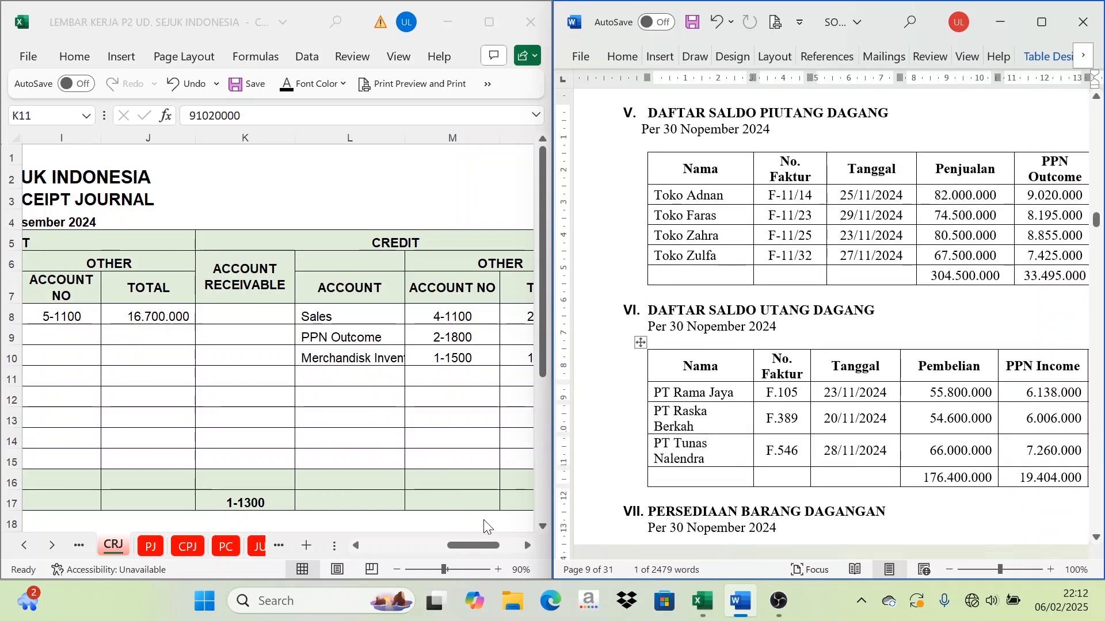
click(478, 547)
drag(478, 547, 439, 551)
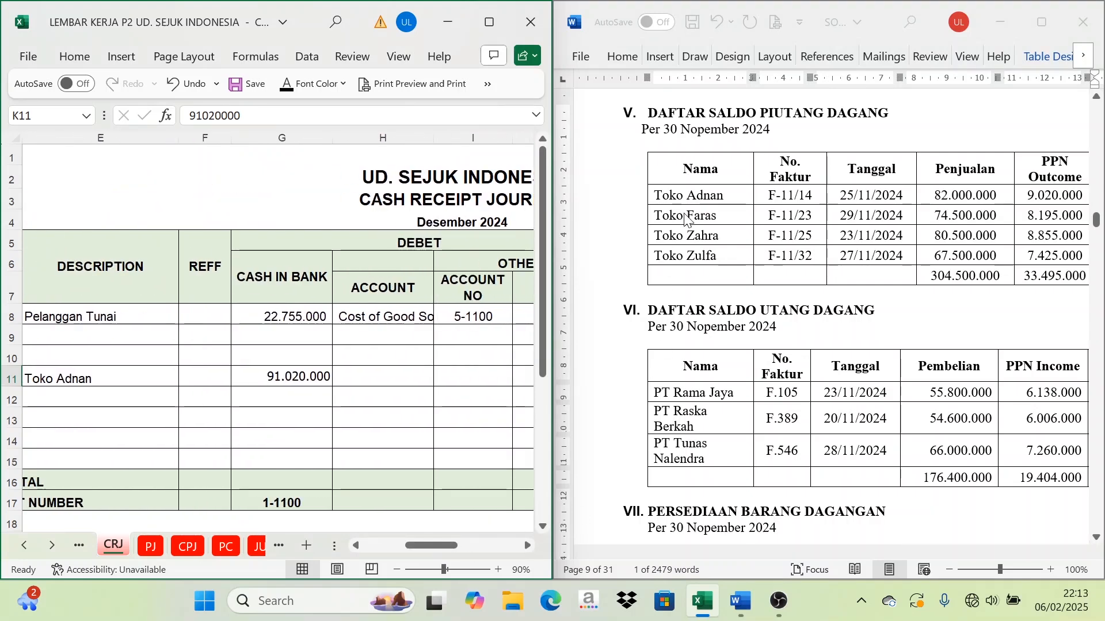
click(1062, 201)
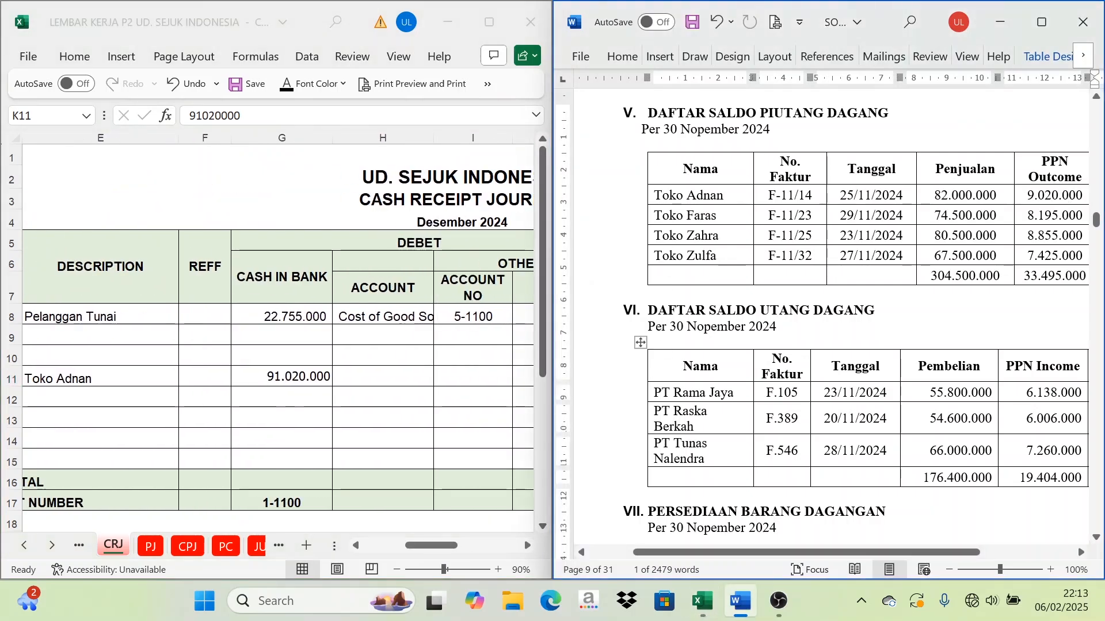
drag(940, 553, 1043, 553)
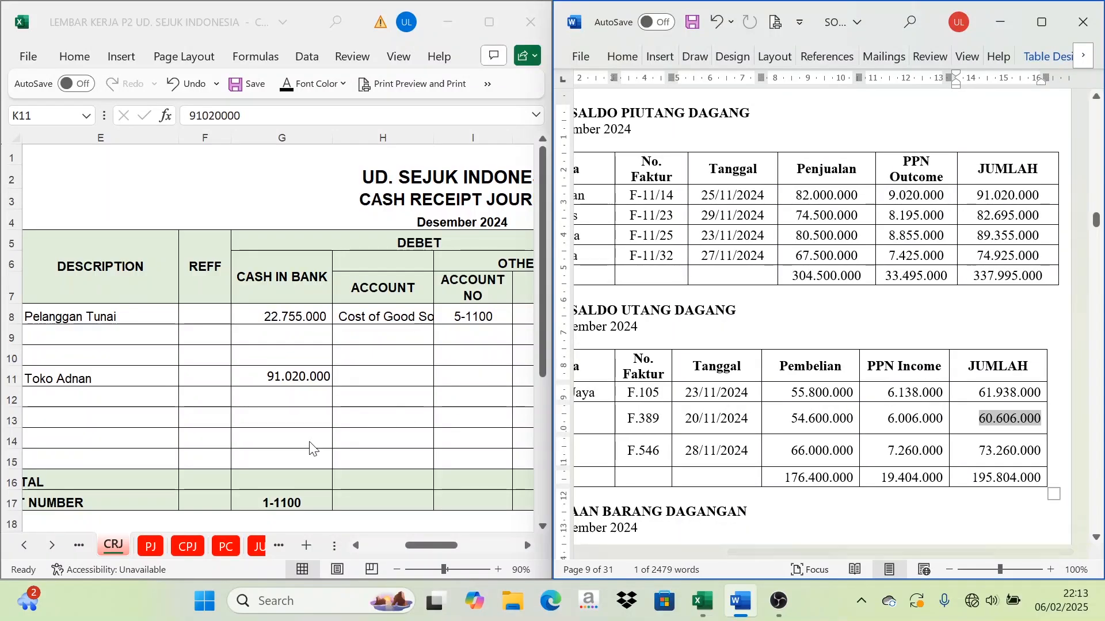
Step: Reveal the Account Receivable credit of 91.020.000 in K11 of the cash receipt journal in black
drag(440, 544, 470, 546)
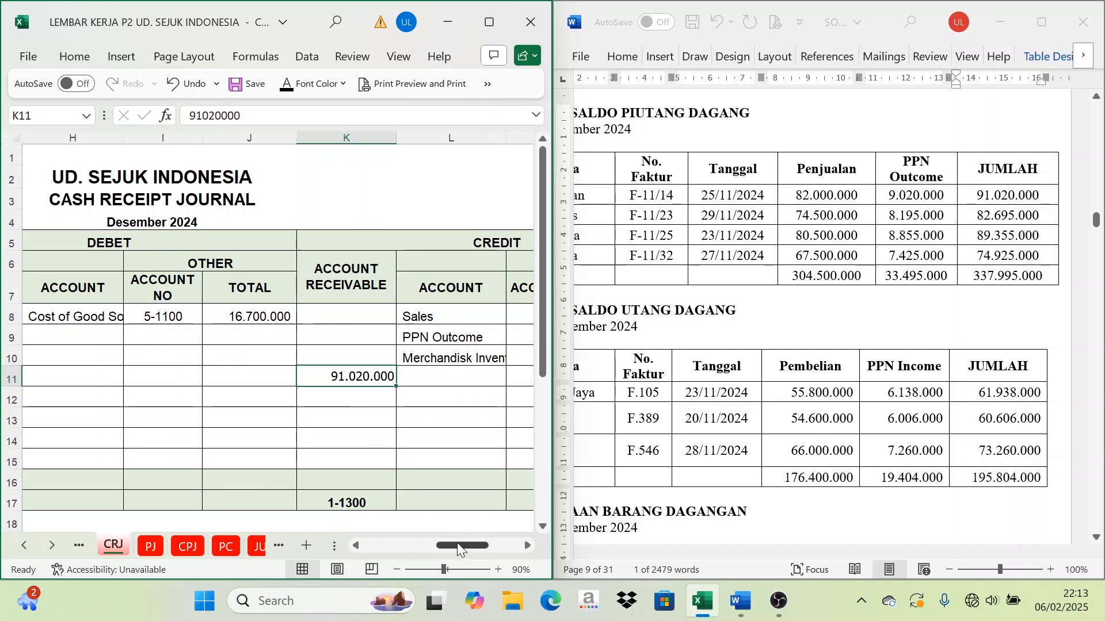
mouse_move(457, 543)
mouse_down()
mouse_move(419, 543)
mouse_move(464, 543)
mouse_up()
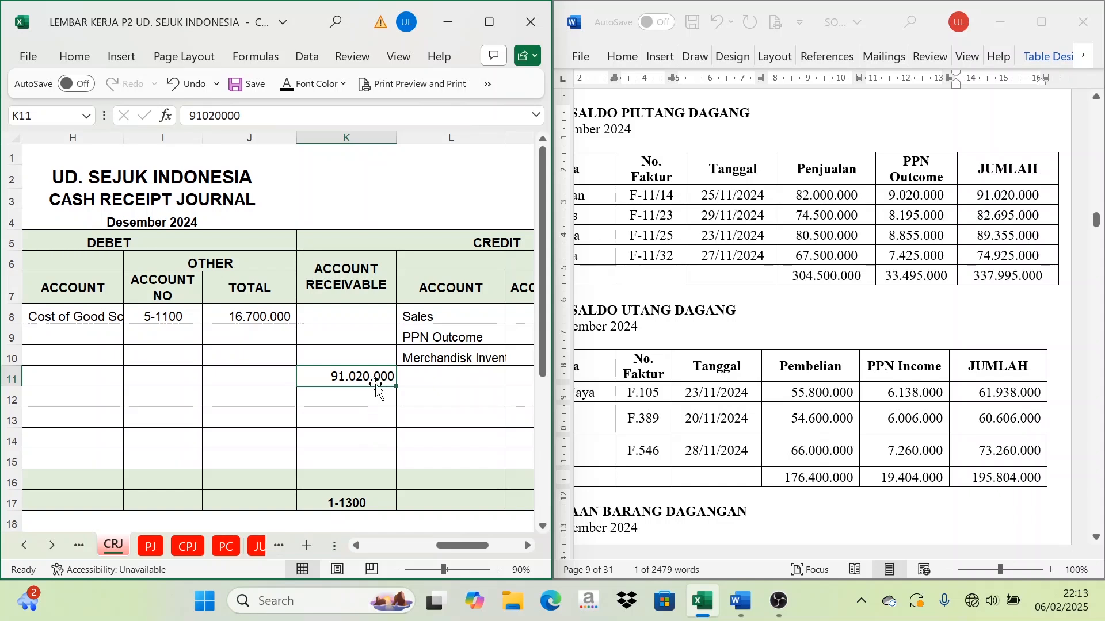
click(337, 266)
click(342, 382)
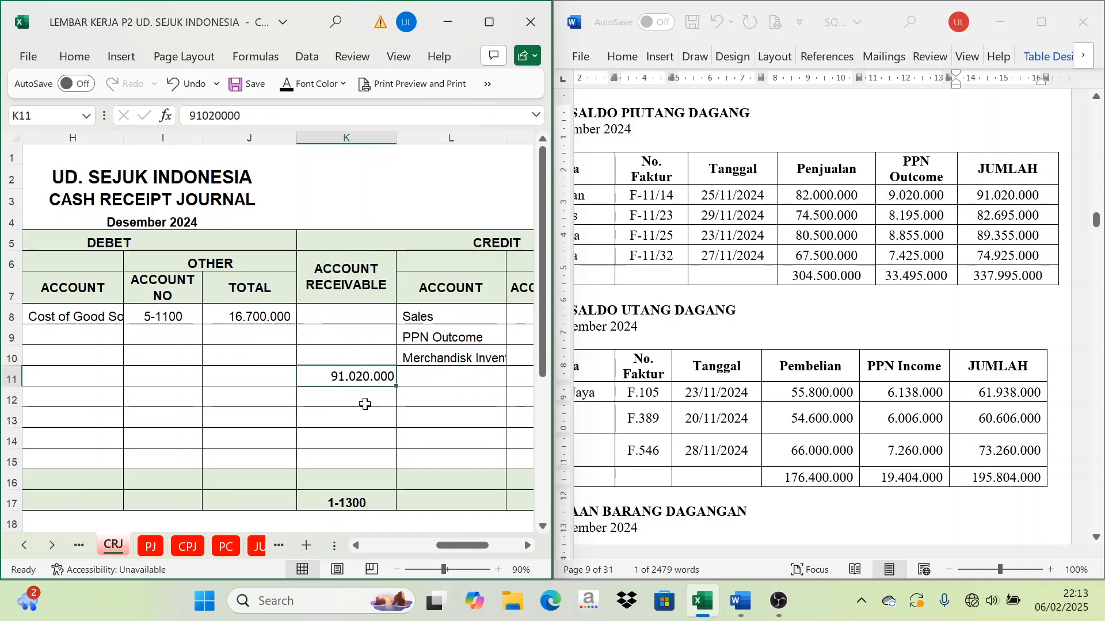
Step: In the TOKO ADNAN card of the SLAR sheet, reveal day 10, Cash Receipt Journal and reference CRJ in C10:E10 in black
click(53, 552)
click(53, 553)
click(52, 552)
click(52, 552)
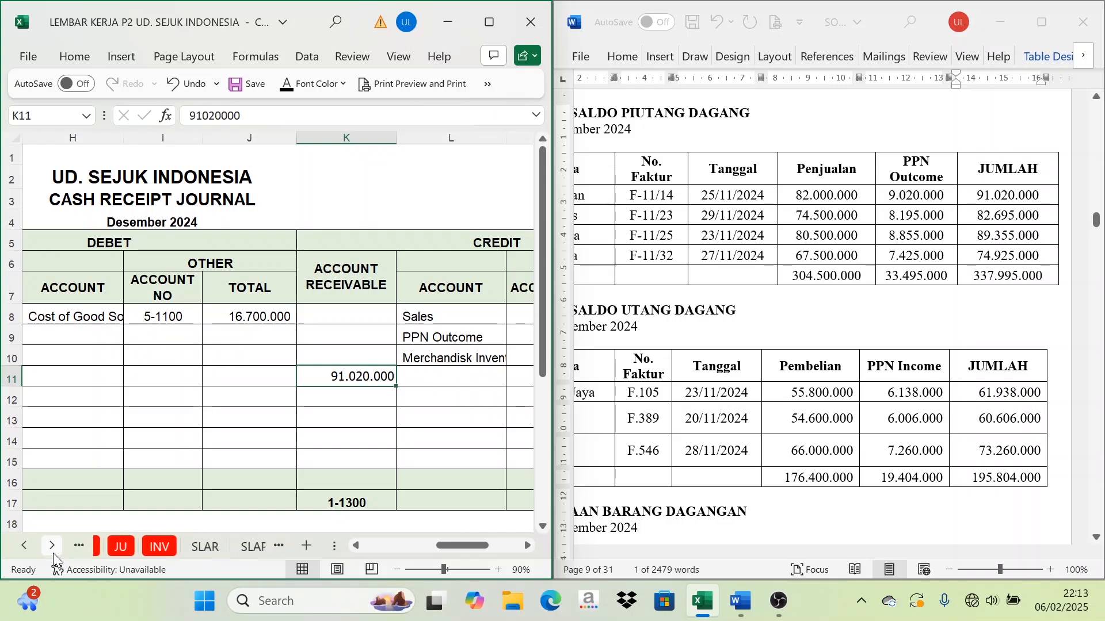
click(194, 546)
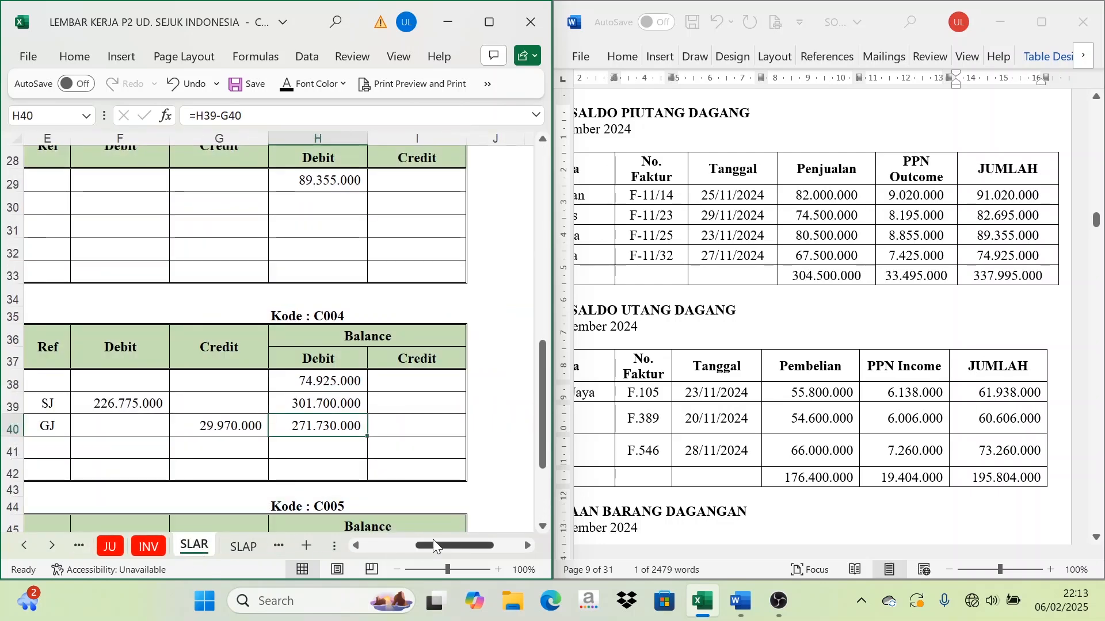
scroll(304, 471, up, 5)
scroll(213, 268, up, 4)
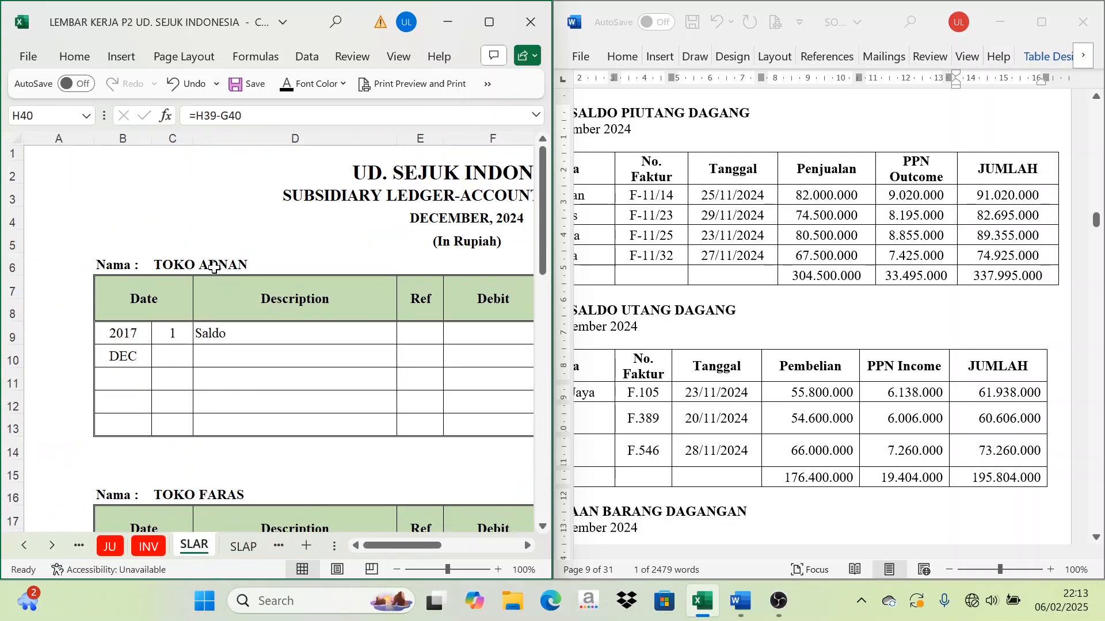
drag(156, 369, 397, 364)
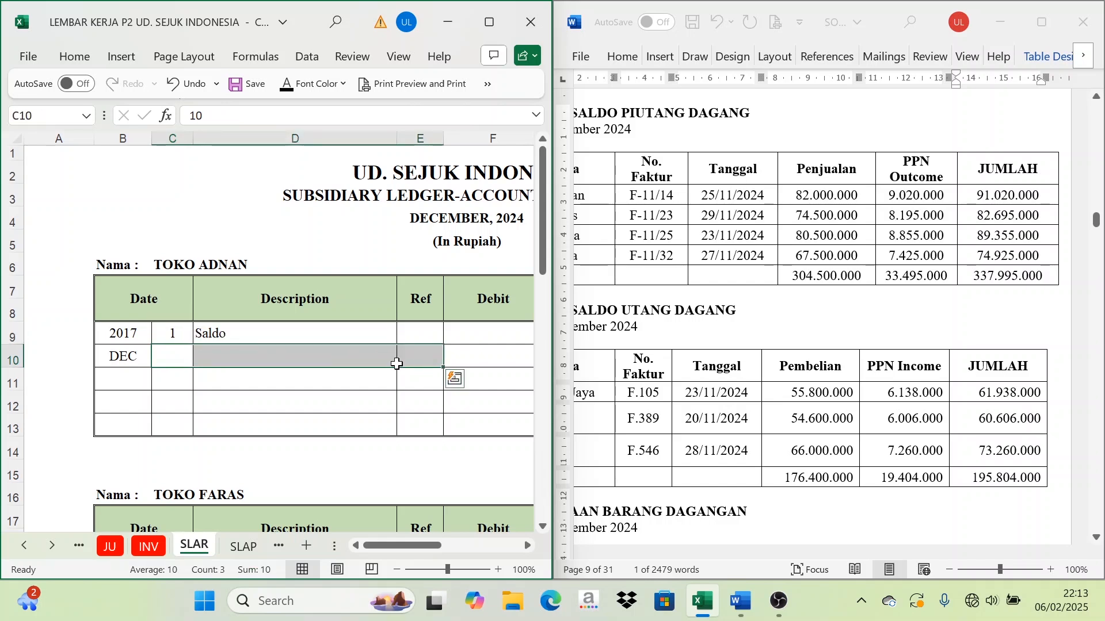
click(289, 87)
click(227, 354)
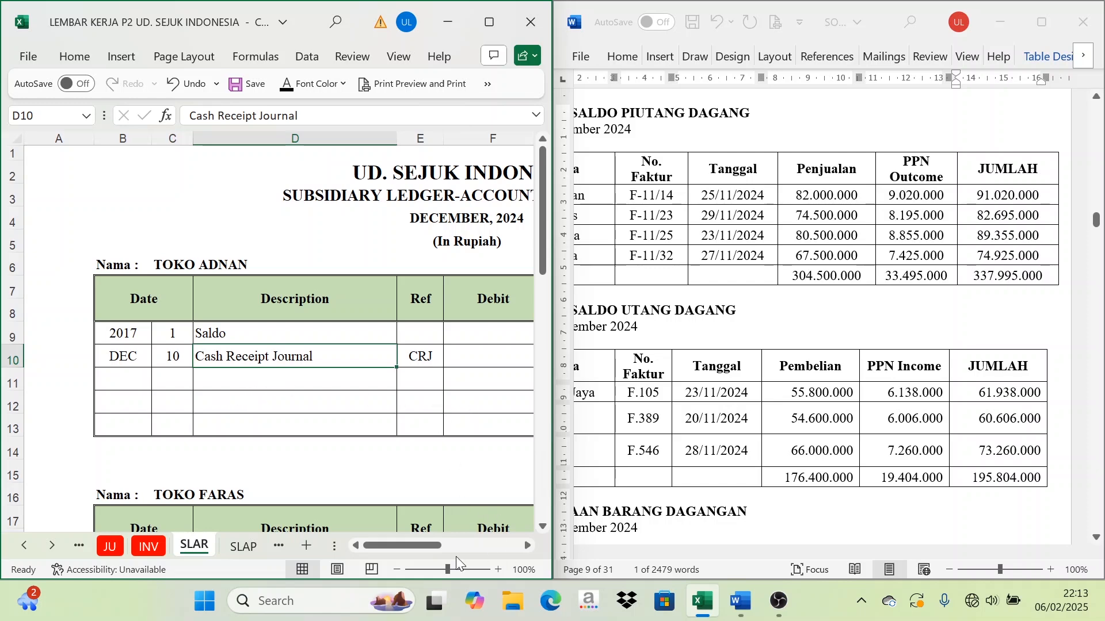
Step: Go back to the CRJ sheet and check on which side the Account Receivable amount in K11 is recorded
click(24, 545)
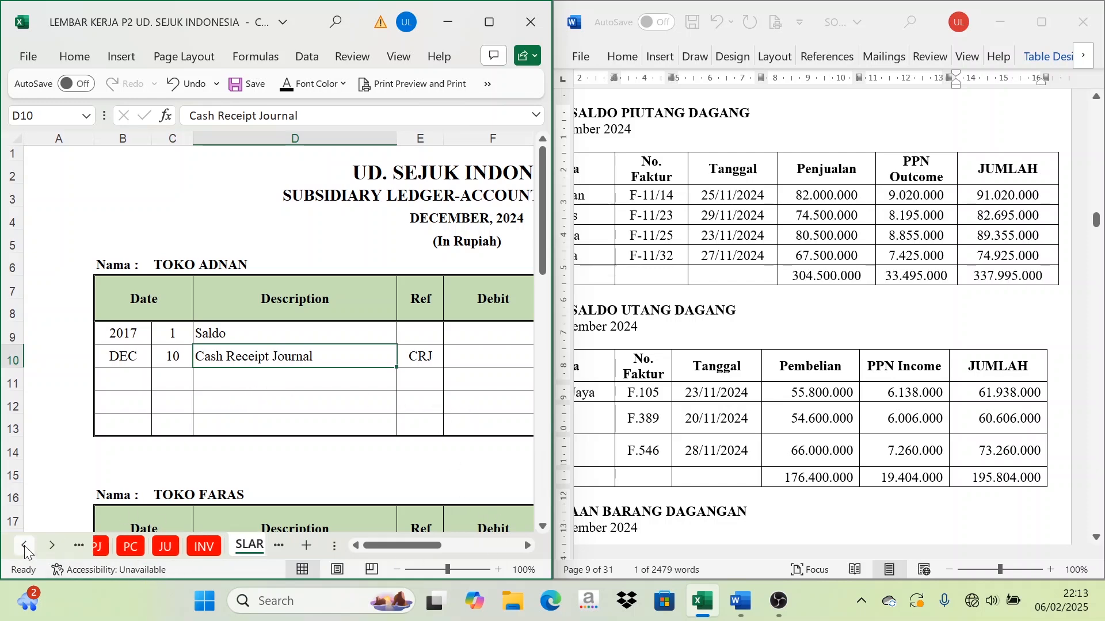
click(24, 546)
click(126, 547)
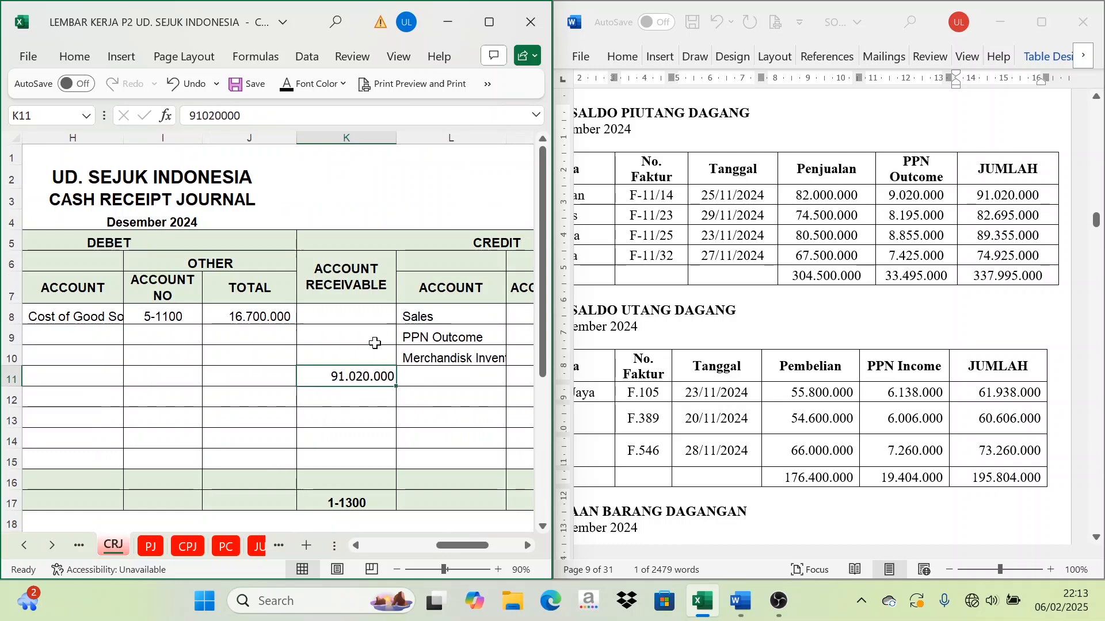
click(469, 243)
click(348, 376)
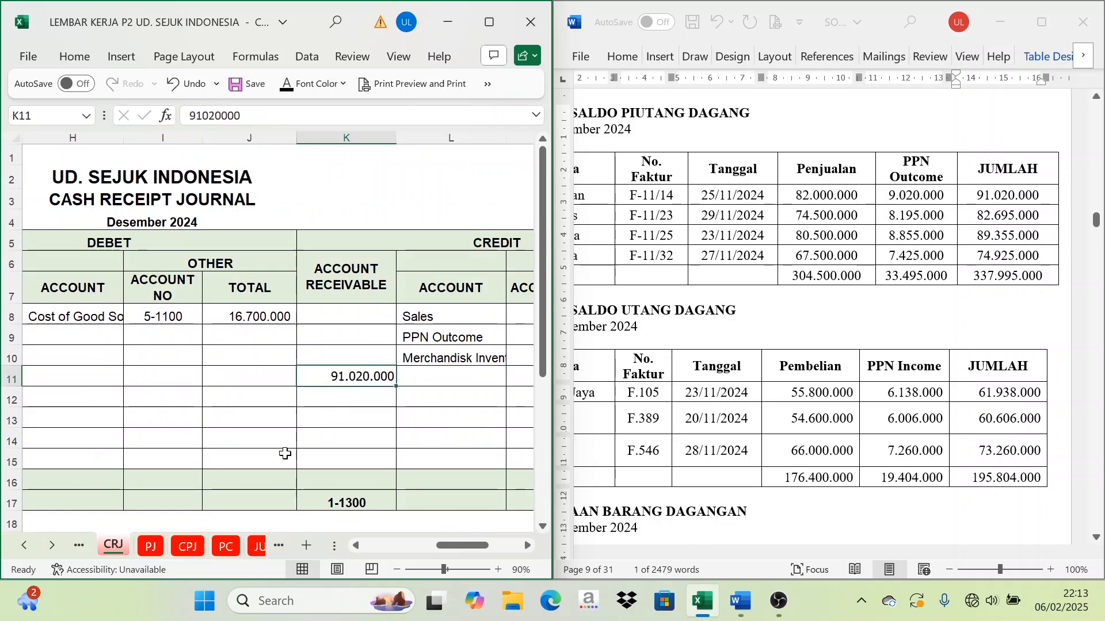
Step: Reveal the credit formula =CRJ!K11 in G10 of the Toko Adnan card (C001) on the SLAR sheet in black
click(53, 550)
click(53, 550)
click(53, 550)
click(53, 549)
click(53, 550)
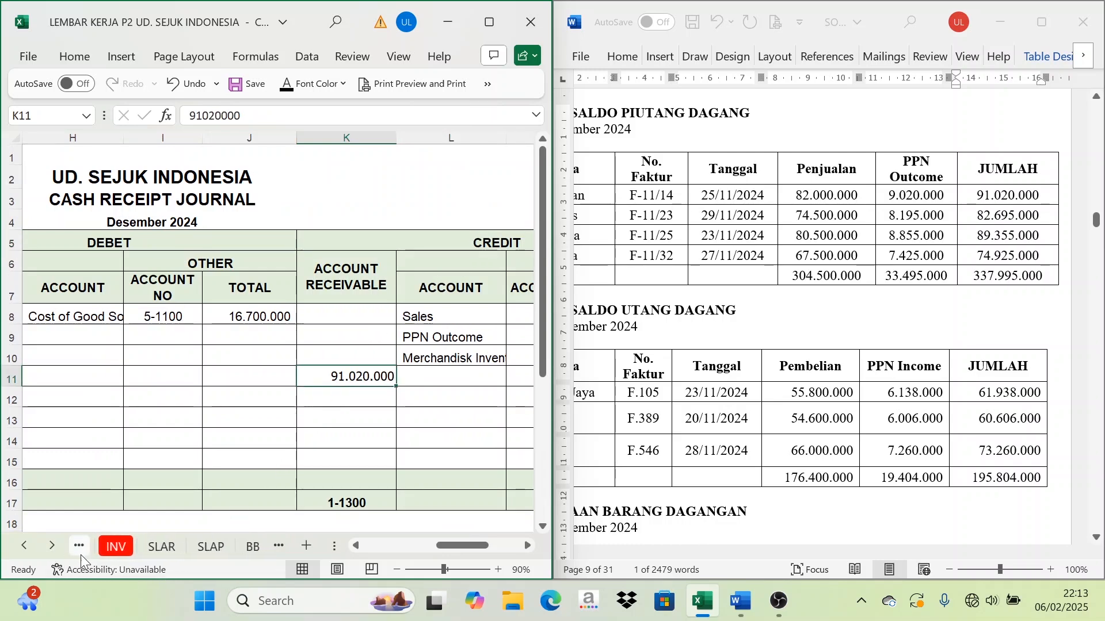
click(160, 546)
drag(405, 541, 458, 543)
click(143, 305)
click(153, 357)
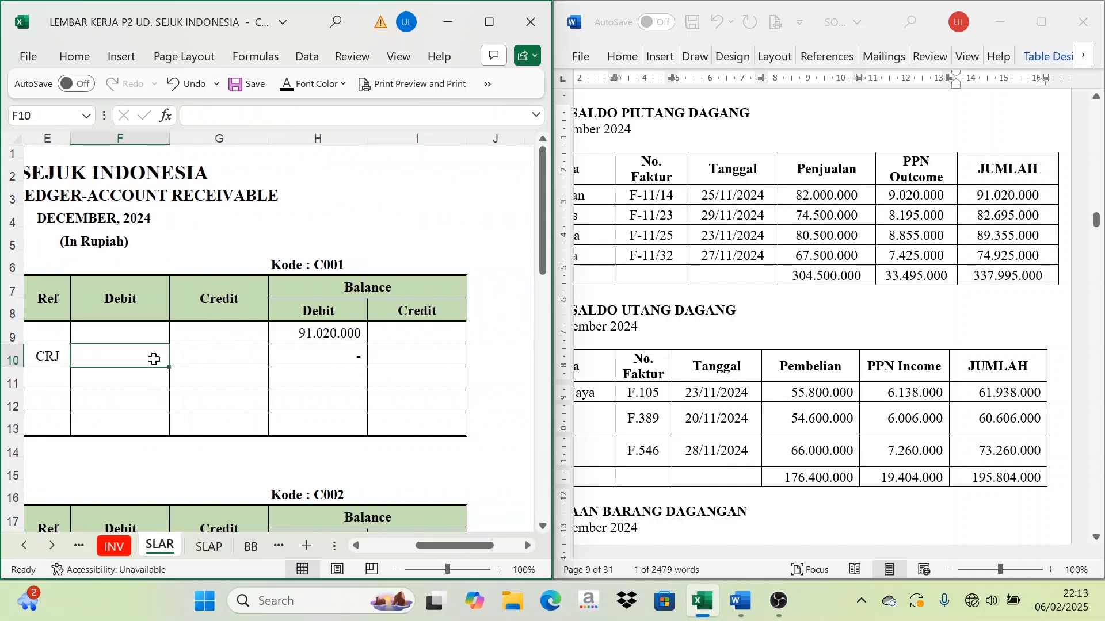
click(217, 350)
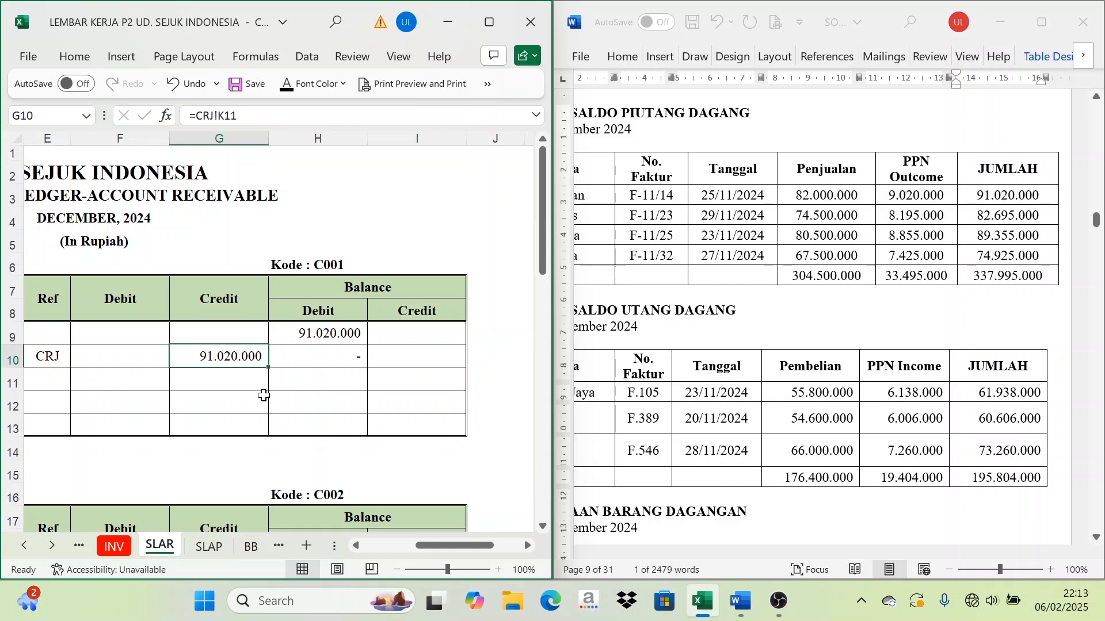
Step: Examine the debit balance and credit amounts and their formulas in the C001 receivable ledger card
click(359, 288)
click(310, 352)
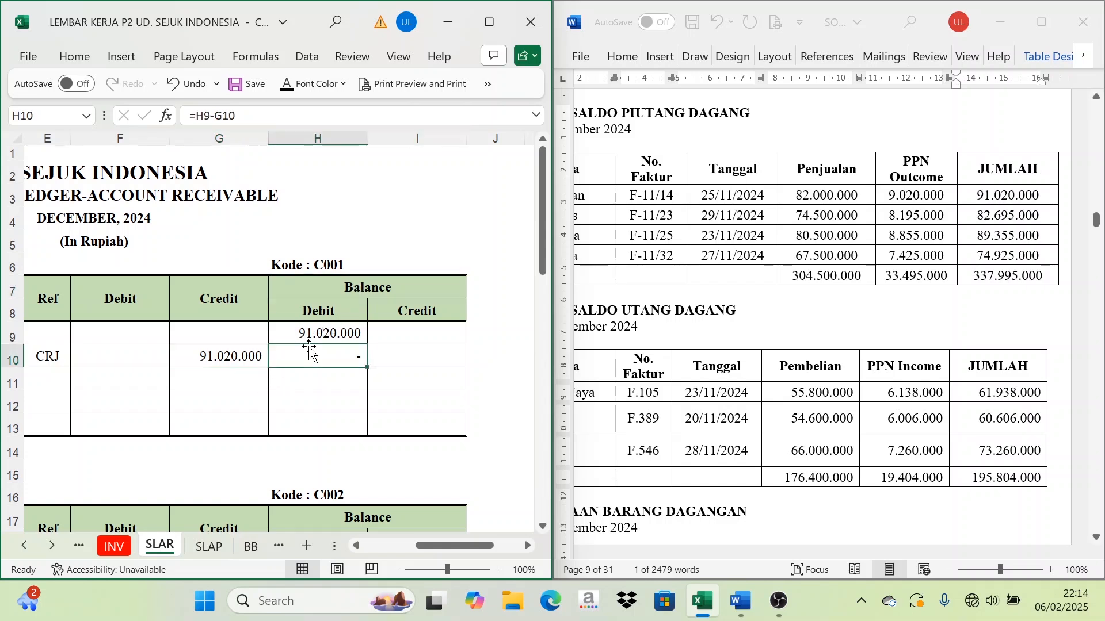
click(328, 331)
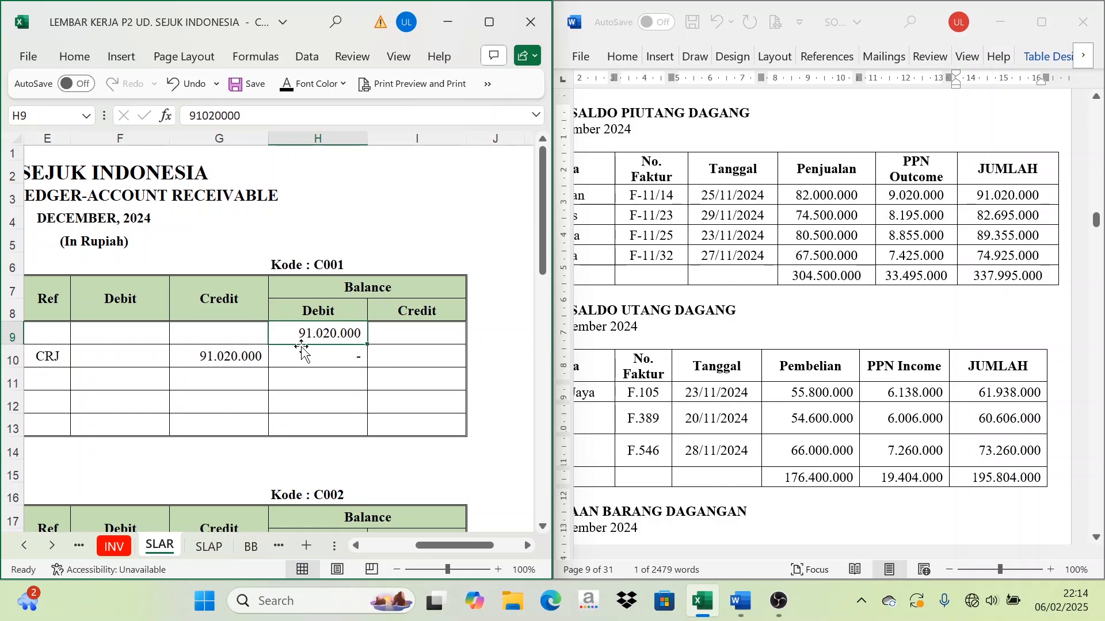
click(193, 358)
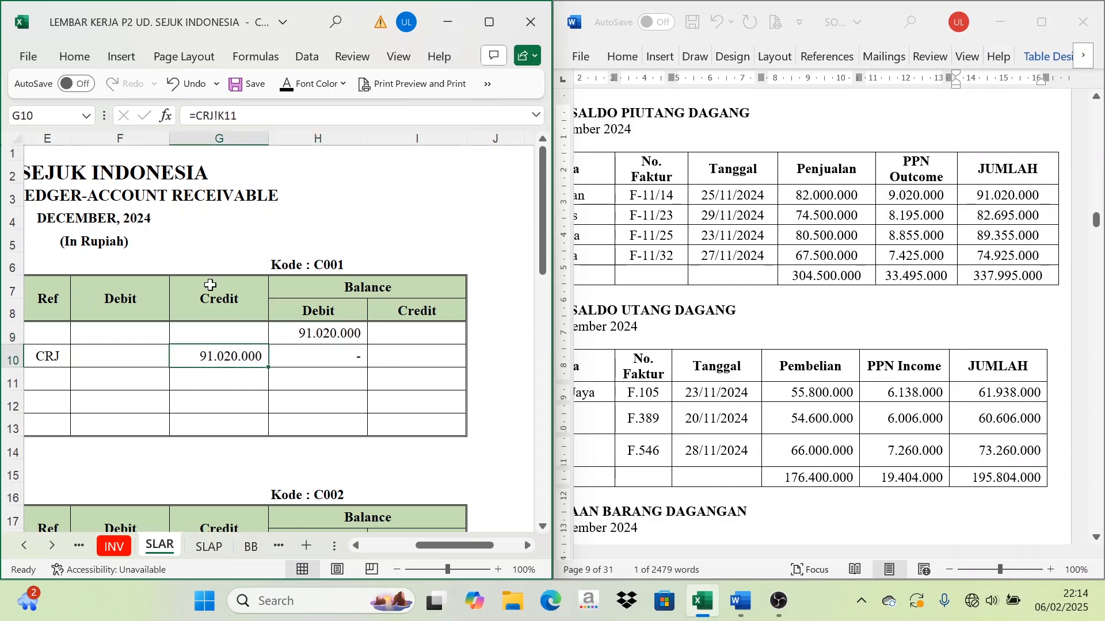
mouse_move(488, 545)
mouse_down()
mouse_move(479, 545)
mouse_move(492, 537)
mouse_move(482, 525)
mouse_up()
click(282, 334)
click(254, 315)
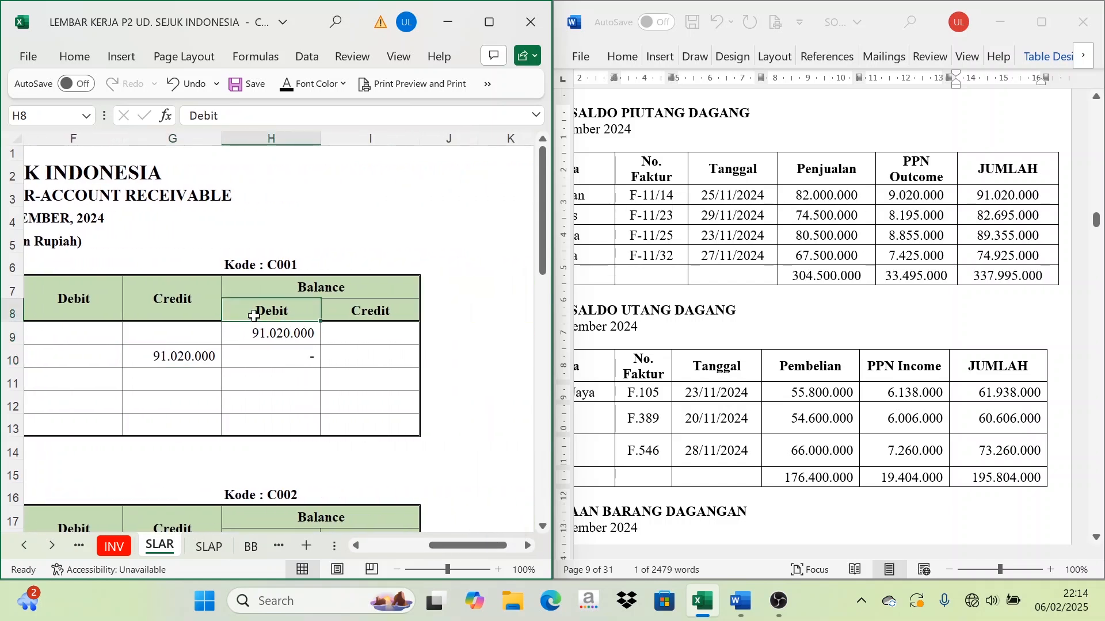
click(190, 304)
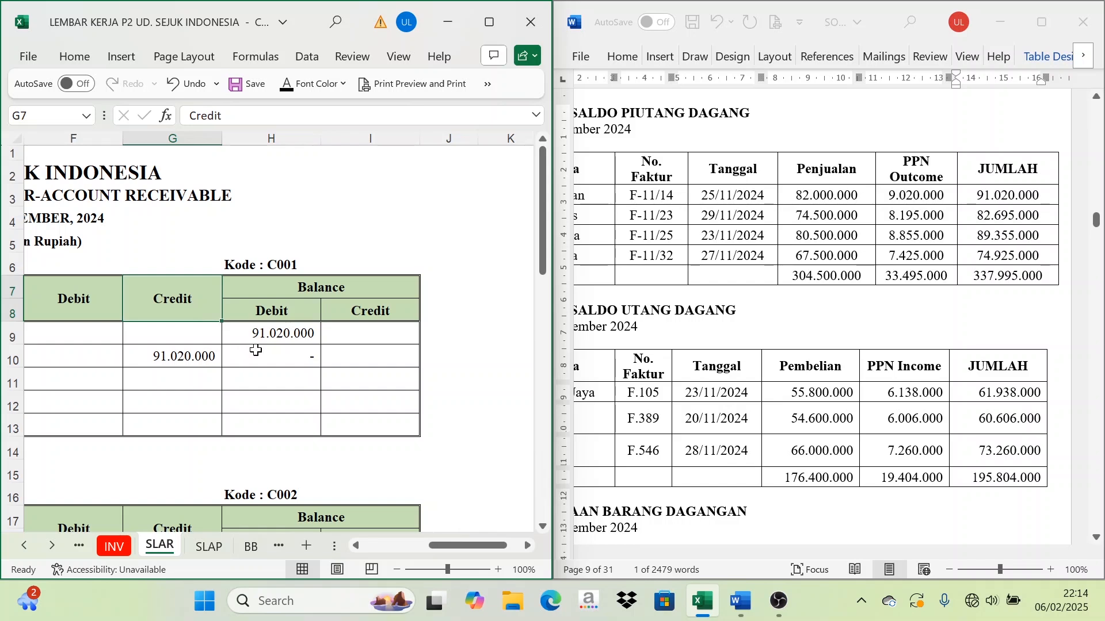
click(287, 357)
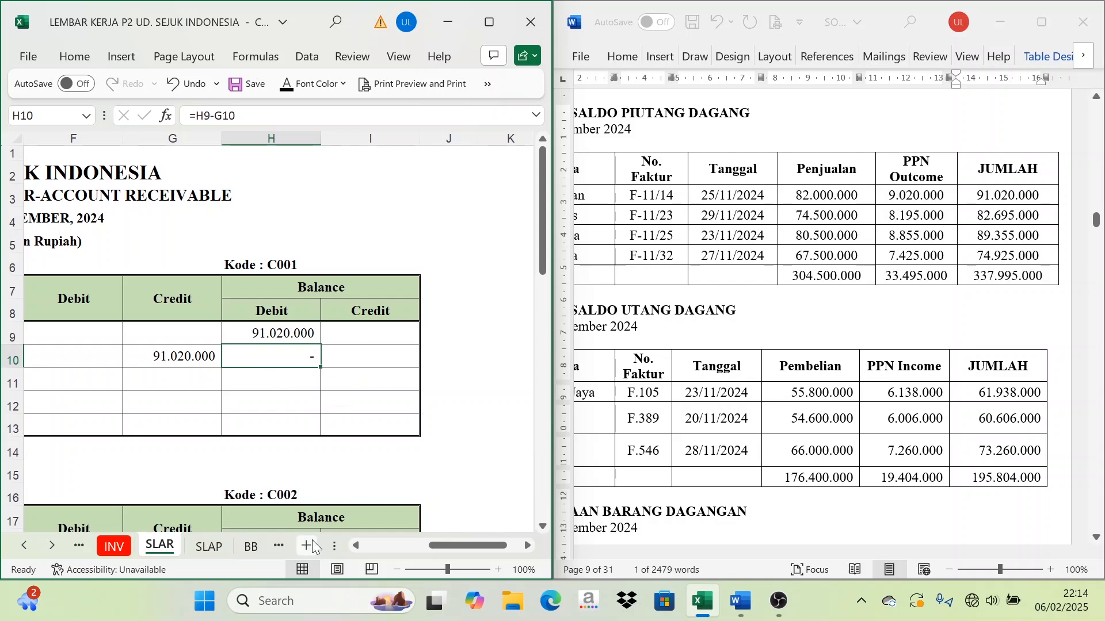
Step: Switch to the Word document and locate the sales invoice for Toko Faras under Dokumen No. 8
drag(1099, 227, 1098, 310)
scroll(1001, 403, down, 1)
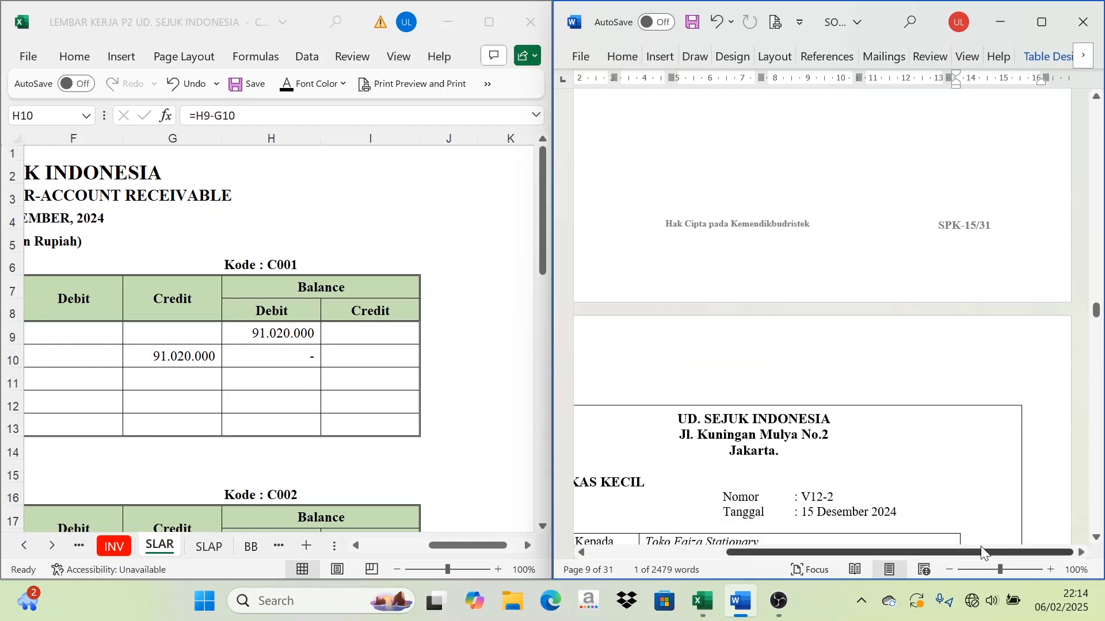
drag(984, 553, 885, 568)
scroll(921, 434, up, 3)
scroll(832, 316, up, 15)
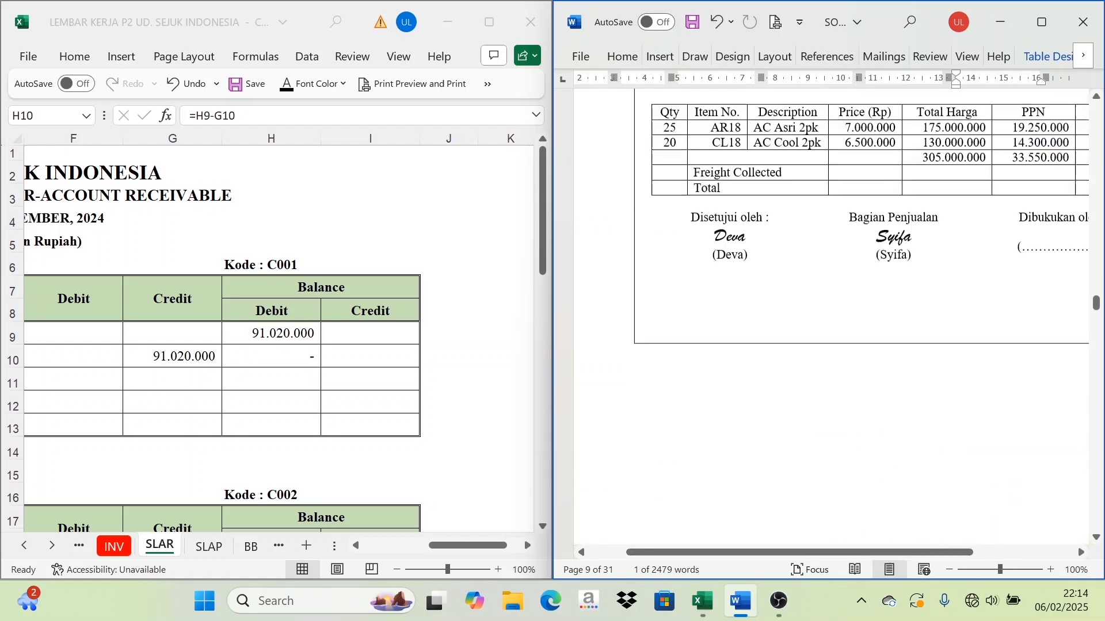
scroll(831, 316, up, 6)
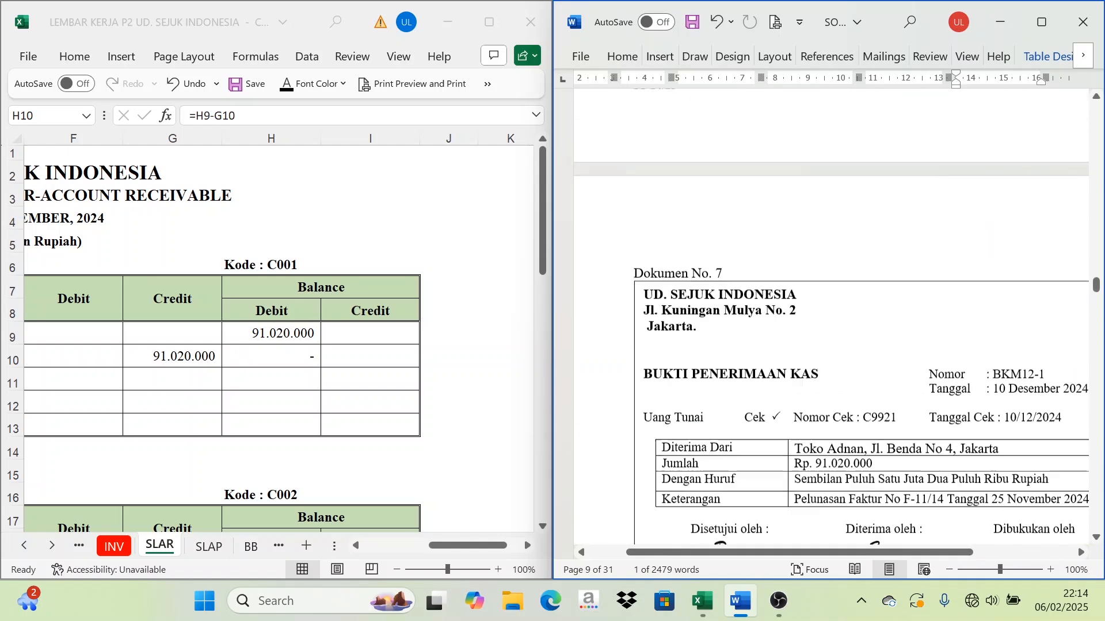
scroll(832, 317, down, 12)
scroll(831, 316, down, 10)
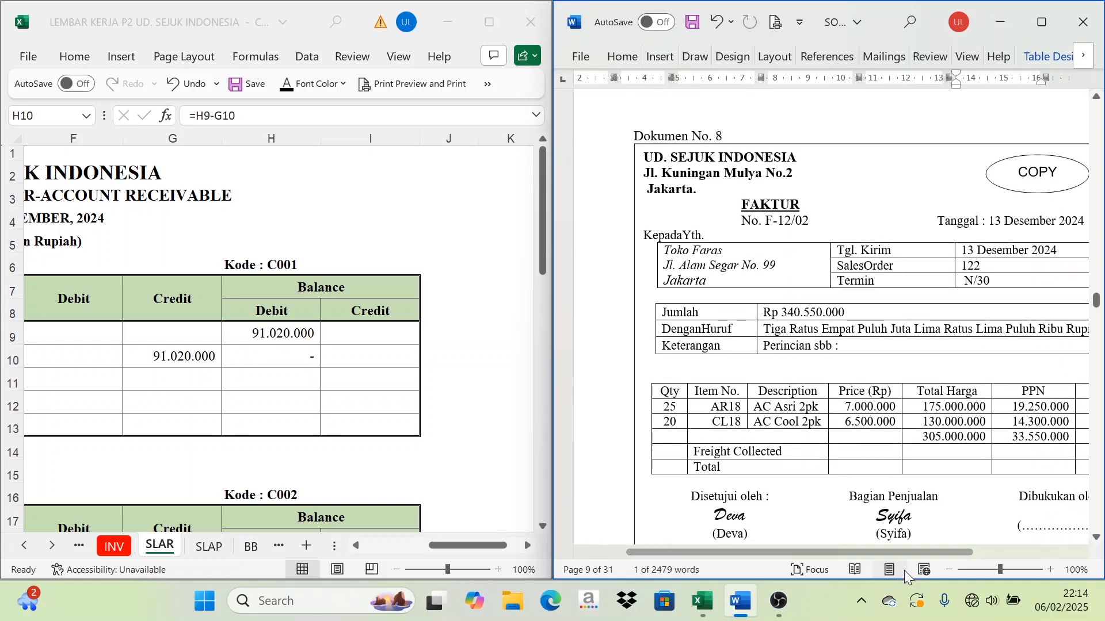
drag(921, 551, 944, 550)
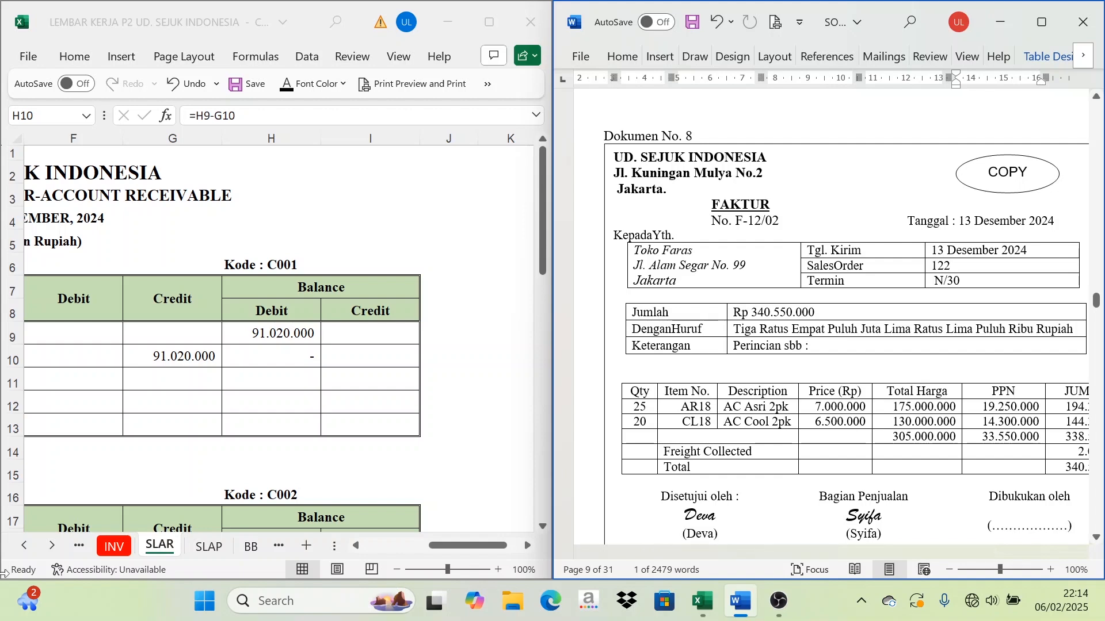
Step: In Excel, reveal the date, invoice number and Toko Faras description in C10:E10 of the SJ sheet with black font color
click(23, 546)
click(23, 547)
click(23, 546)
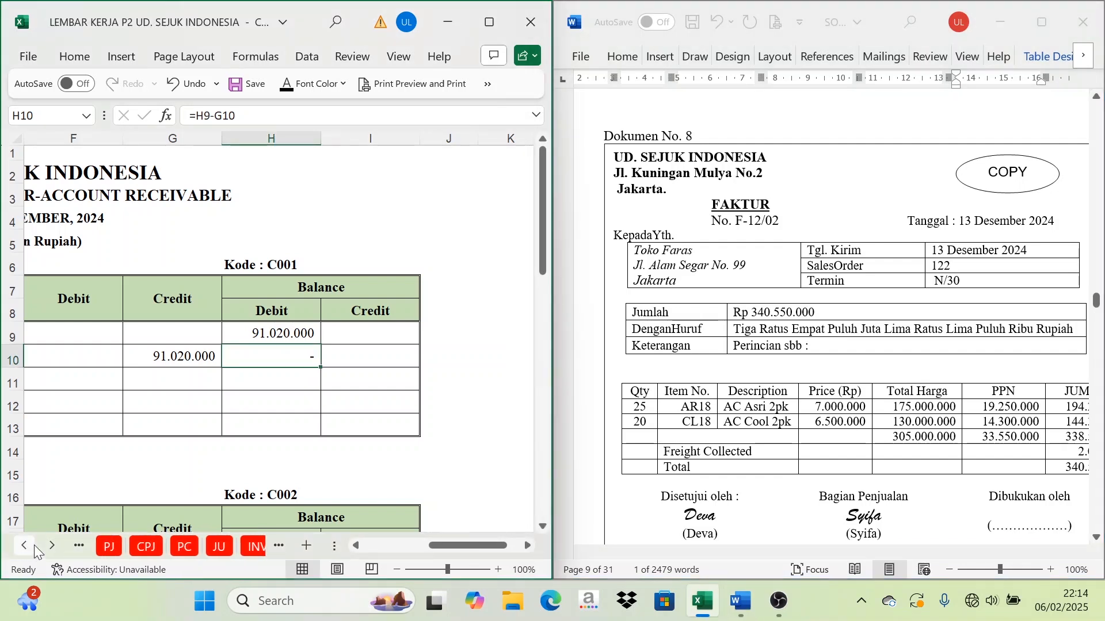
click(26, 546)
click(26, 546)
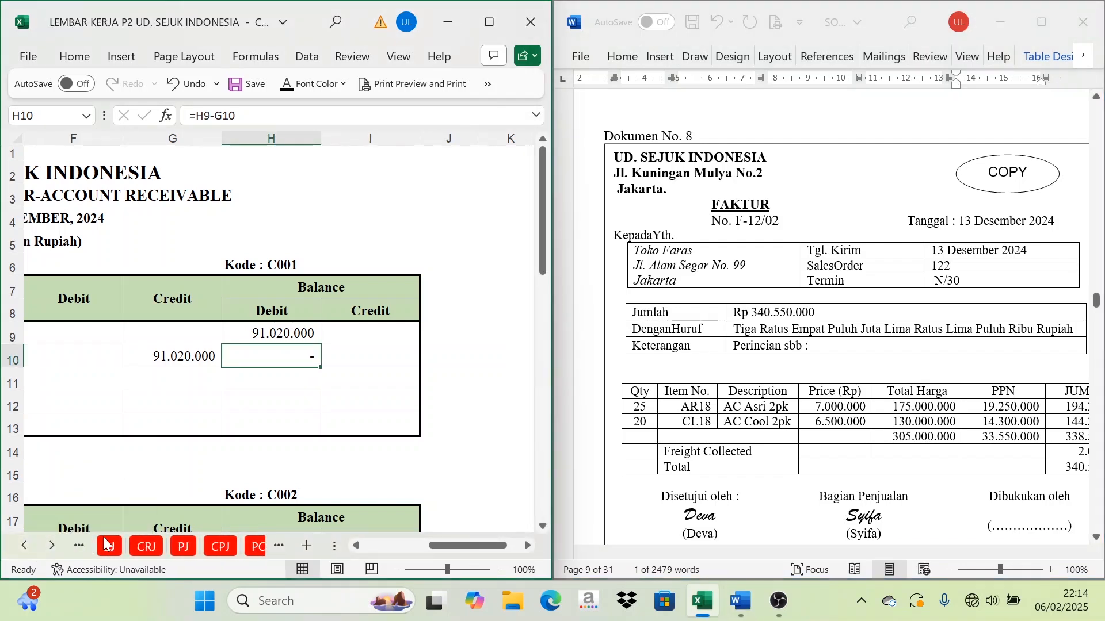
click(108, 547)
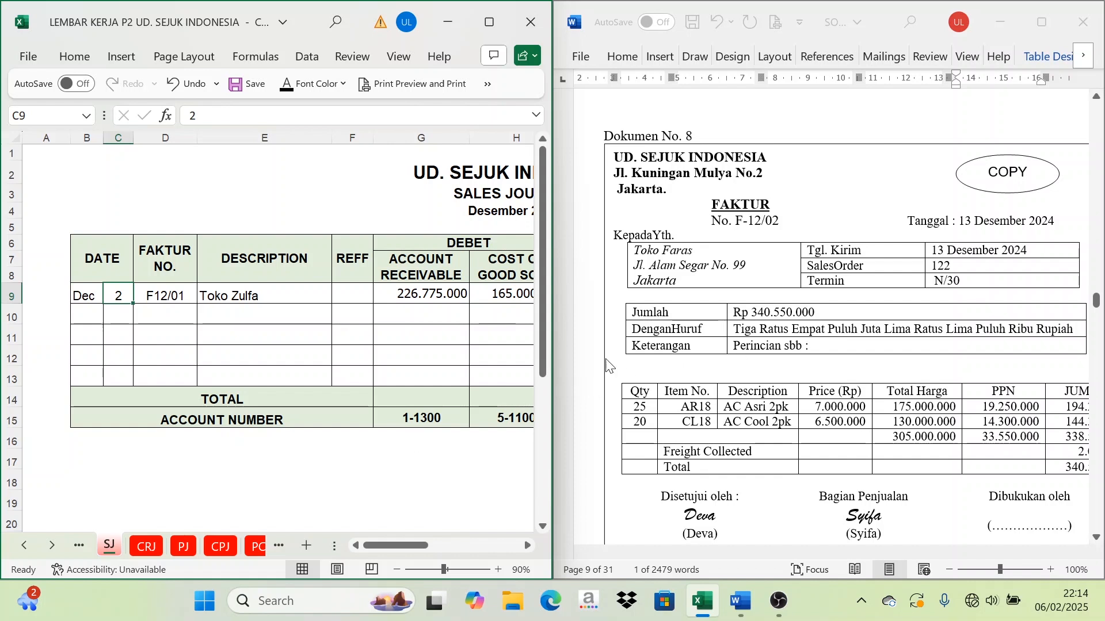
click(122, 319)
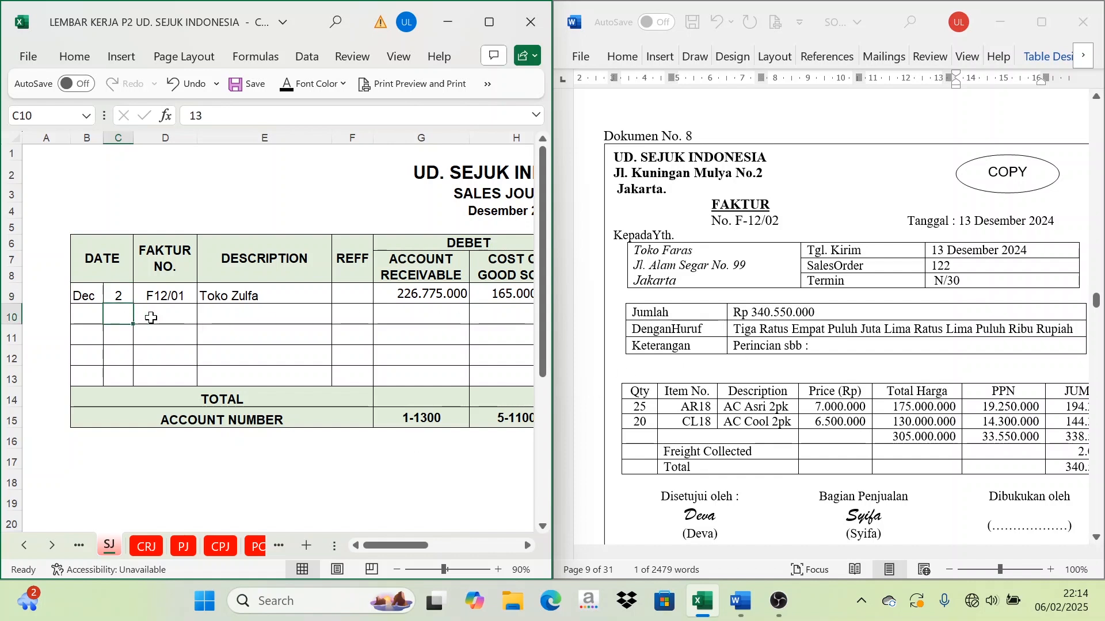
drag(114, 320, 264, 315)
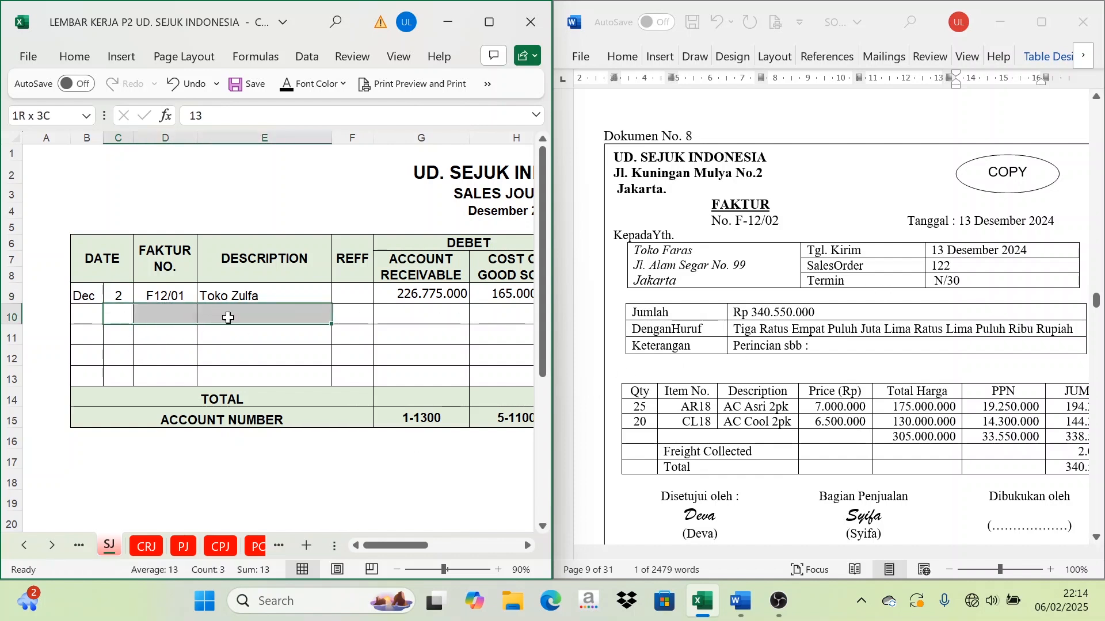
text(13	F-12/02	Toko Faras)
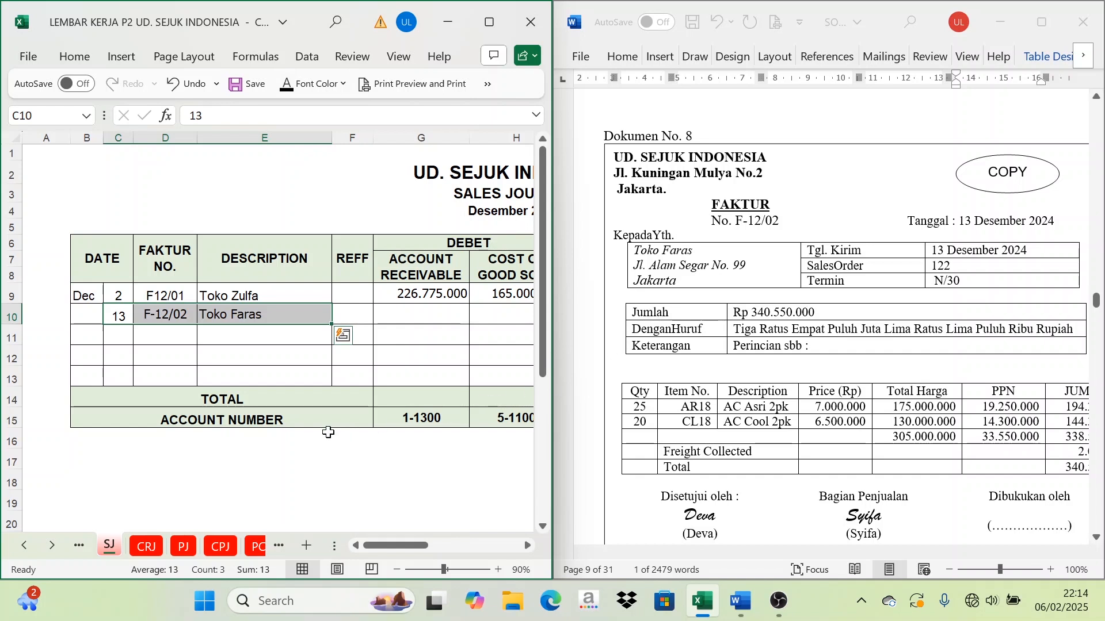
Step: Check the Toko Faras invoice in Word, and reveal the 305.000.000 sales amount in Excel cell I10 with black font color
click(703, 263)
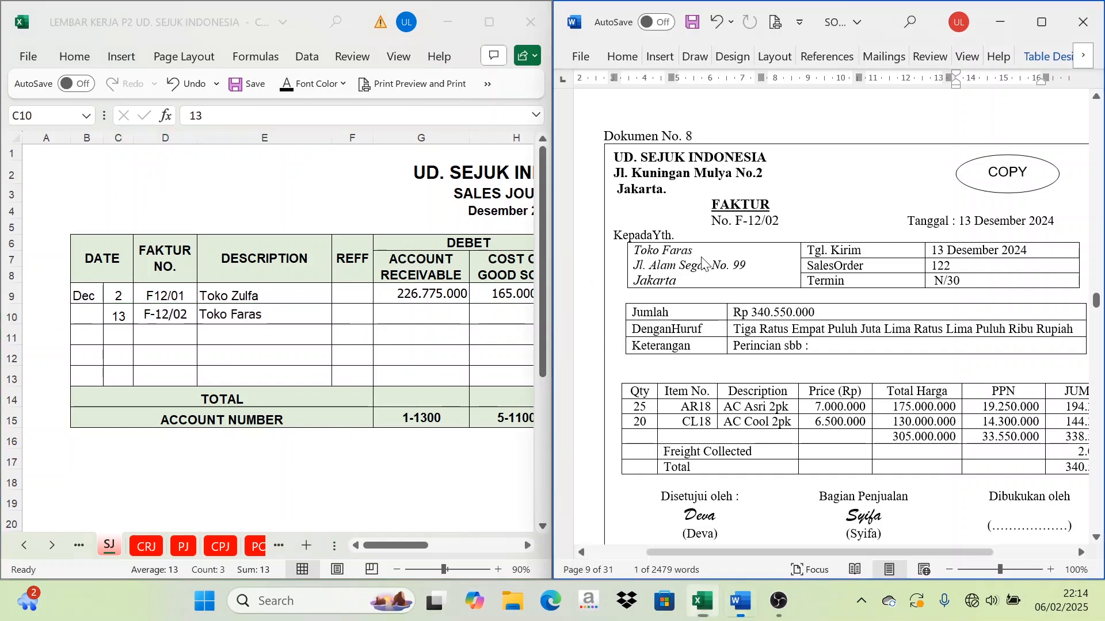
drag(698, 250, 666, 255)
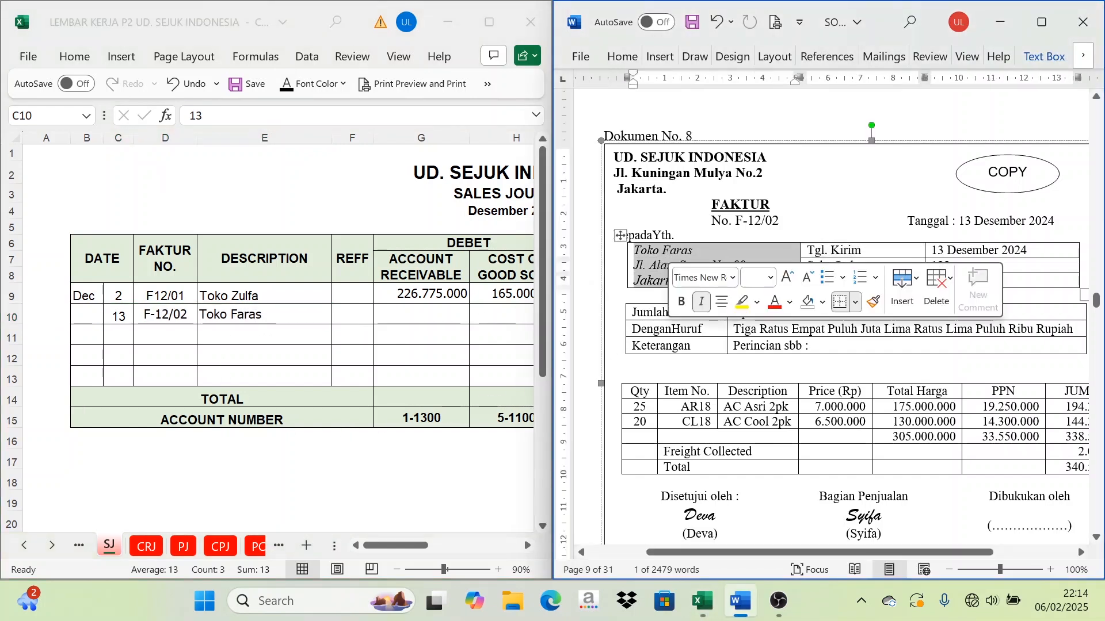
click(523, 548)
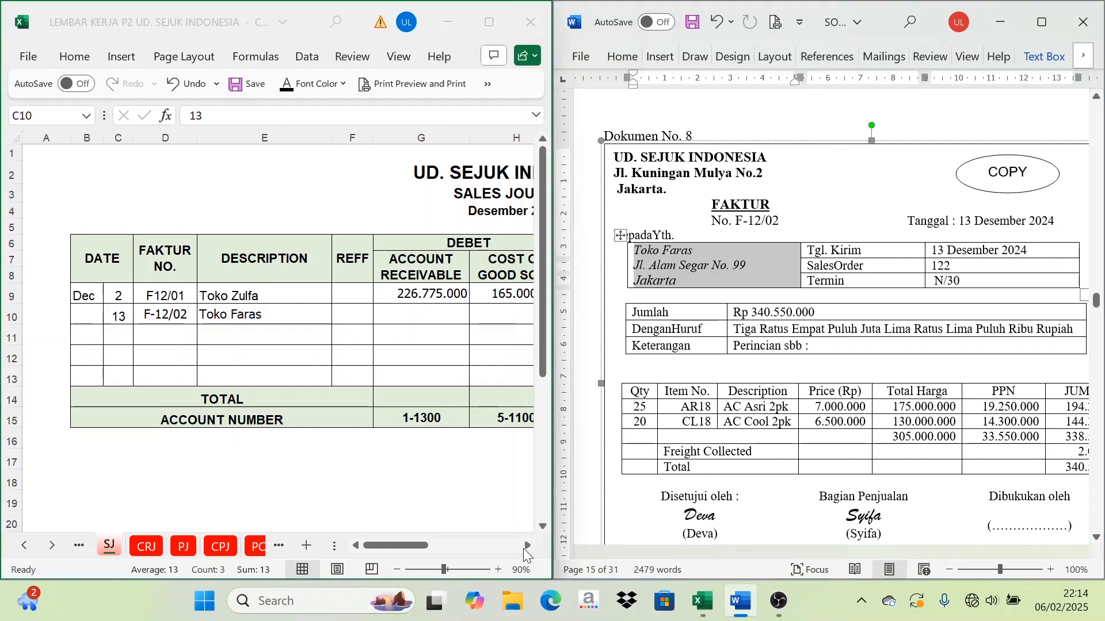
click(523, 547)
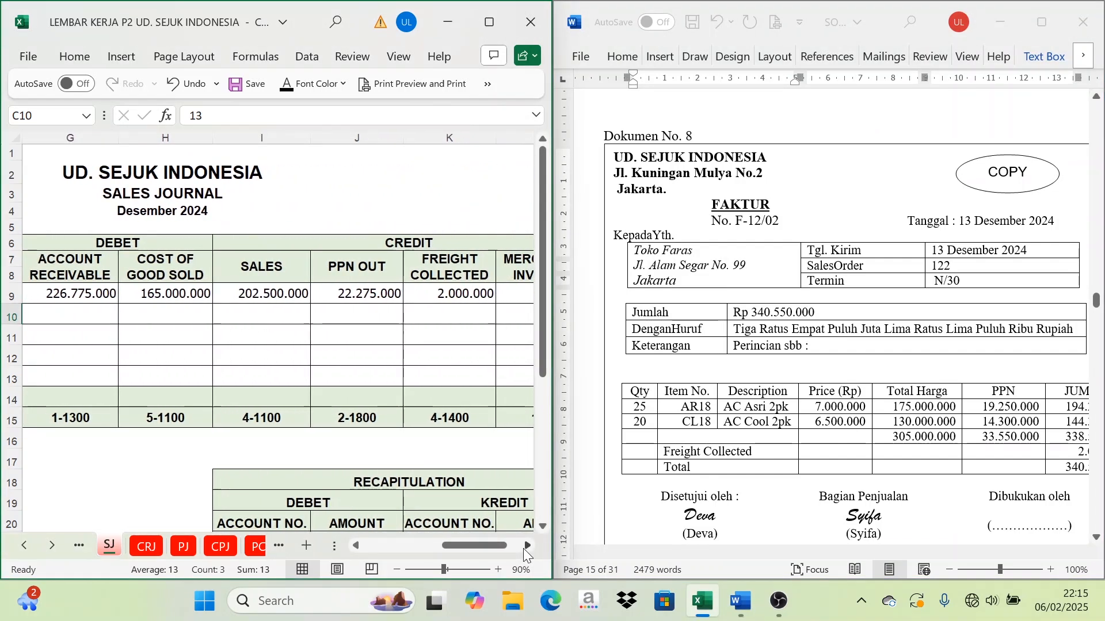
click(276, 321)
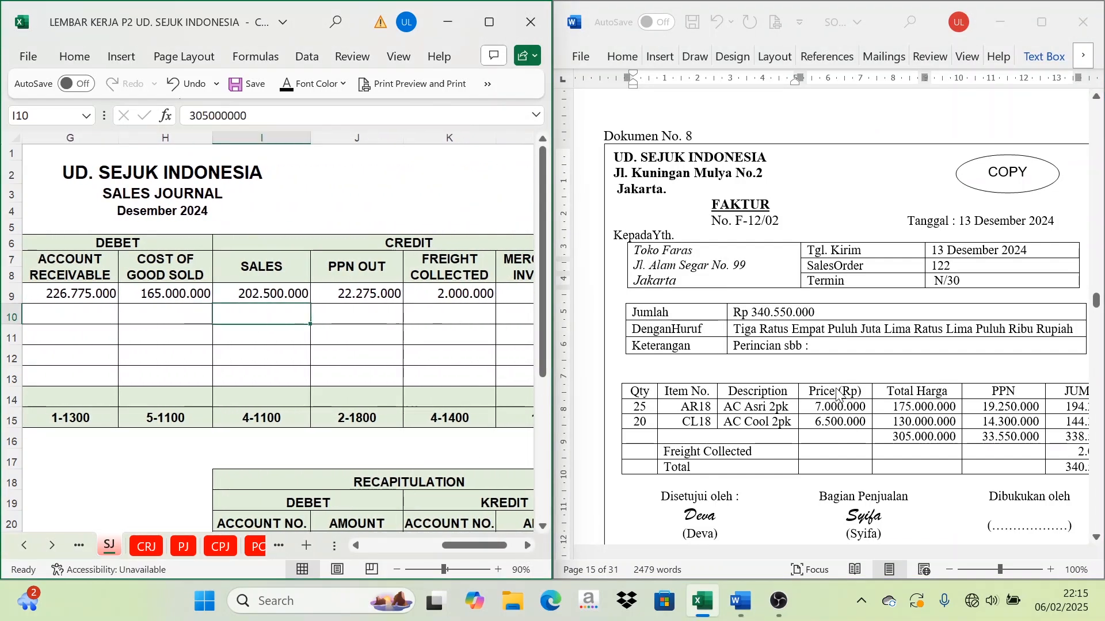
click(917, 397)
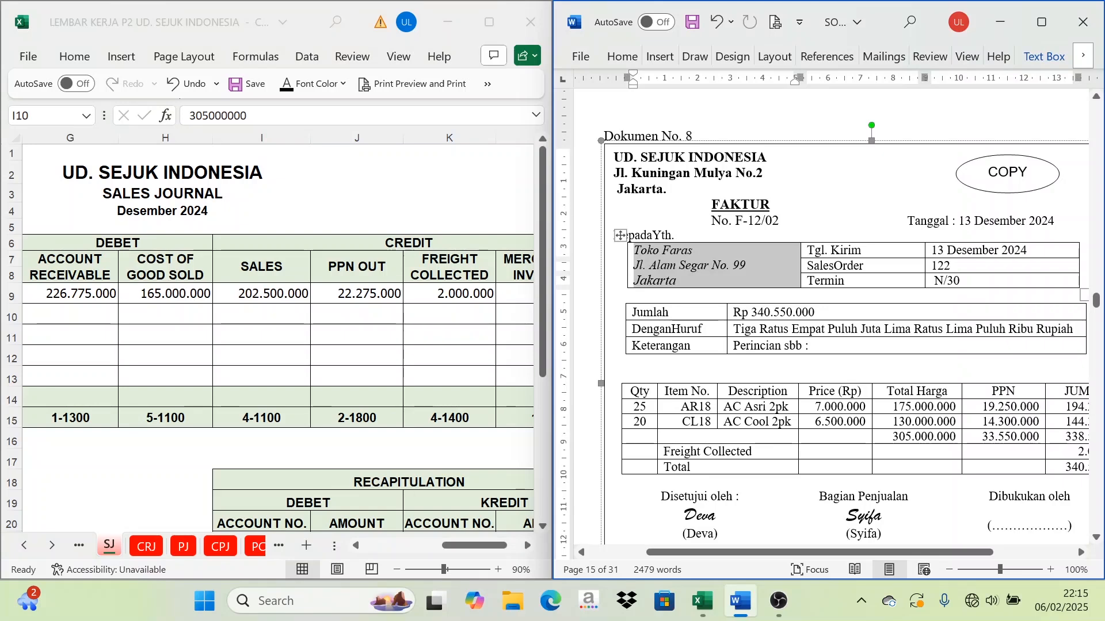
click(286, 313)
click(305, 85)
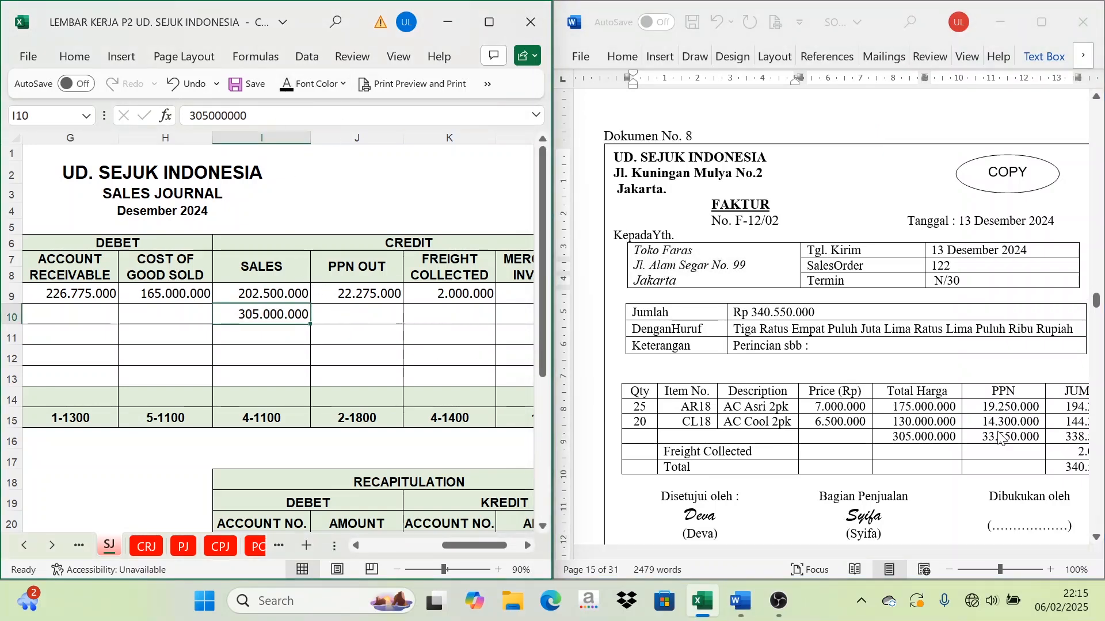
Step: Reveal the PPN Out amount of 33.550.000 in J10 and the Freight Collected amount of 2.000.000 in K10 with black font color
click(382, 329)
click(381, 318)
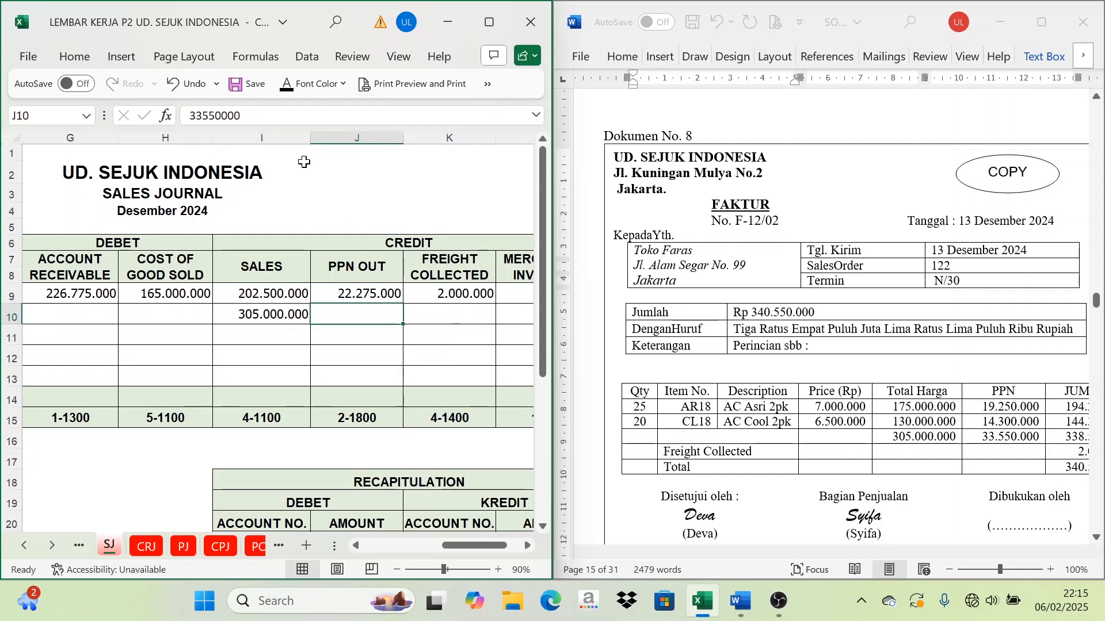
click(283, 87)
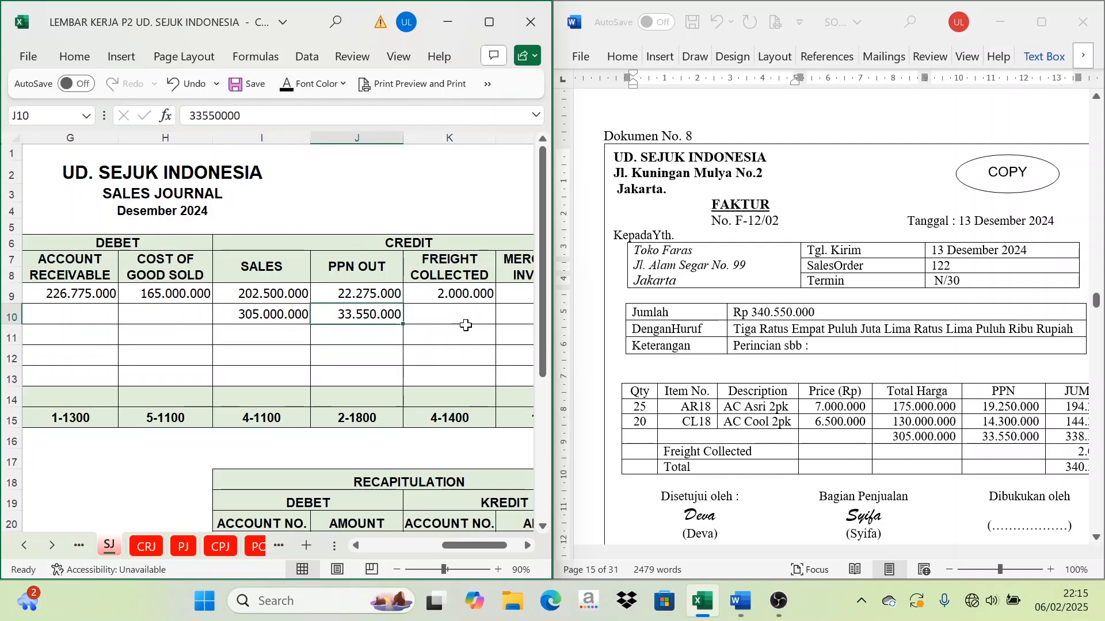
click(673, 441)
drag(959, 551, 1004, 552)
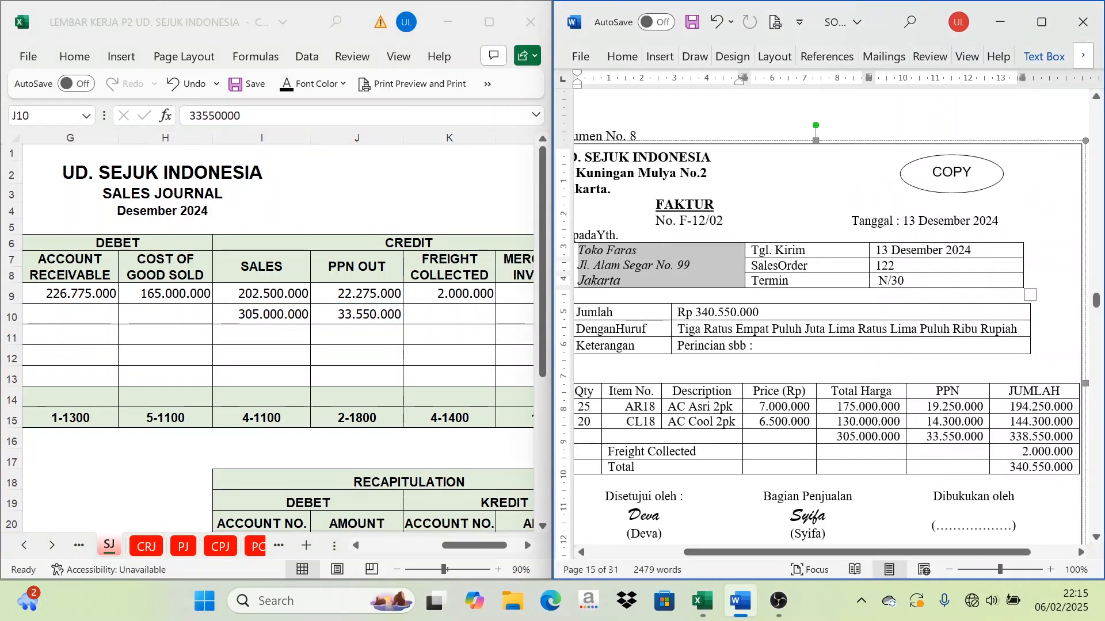
click(437, 311)
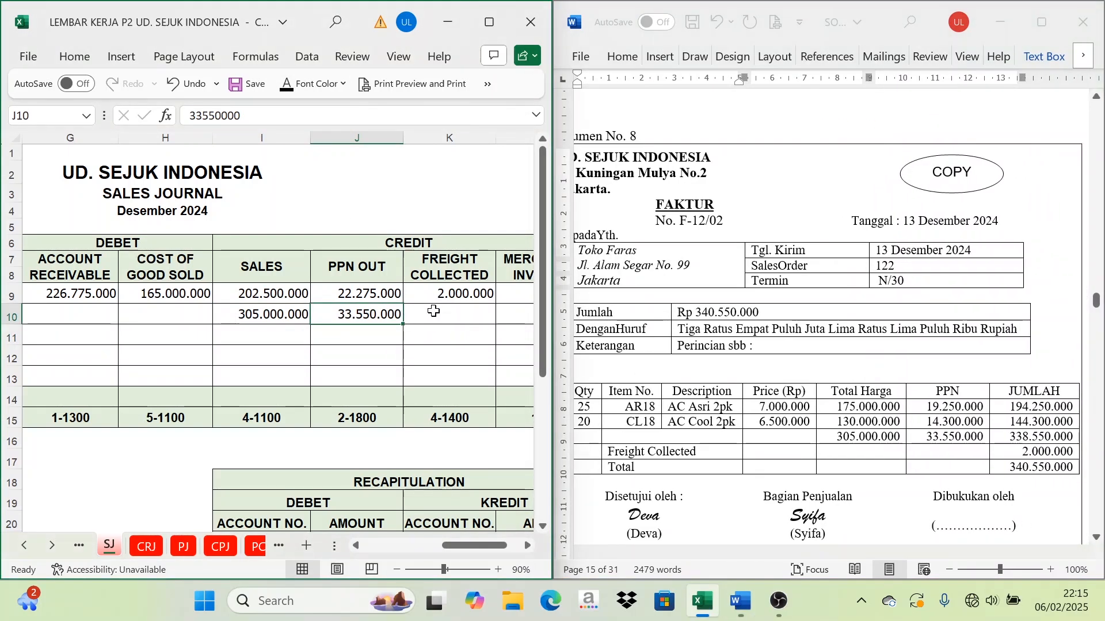
click(282, 86)
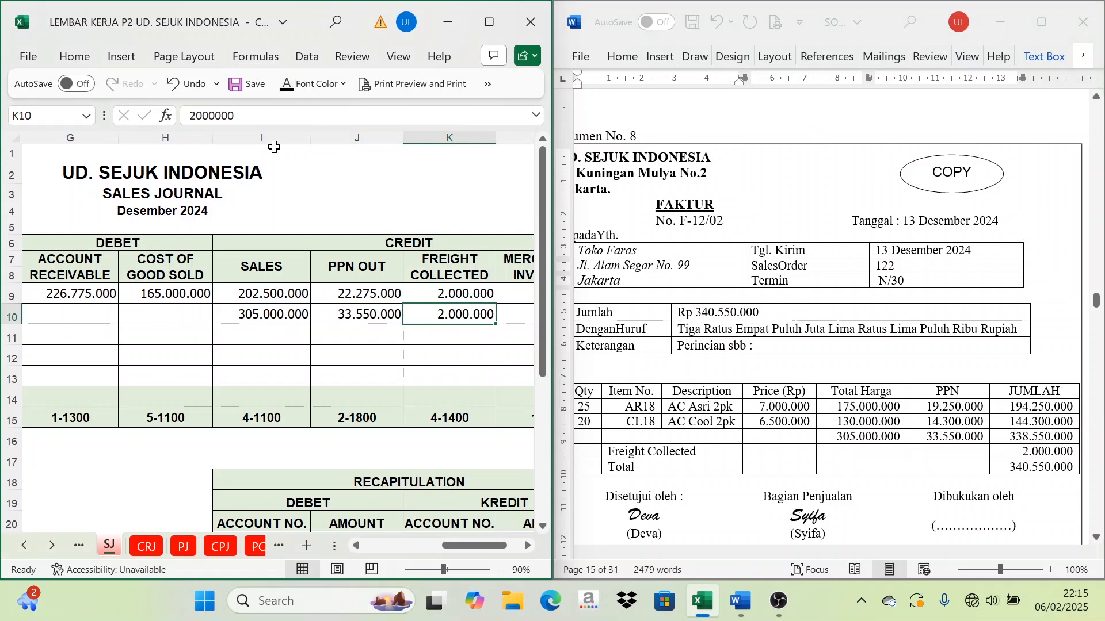
Step: Review the row 10 credit amounts, and reveal the 340.550.000 account receivable debit in G10 with black font color
click(265, 314)
click(369, 313)
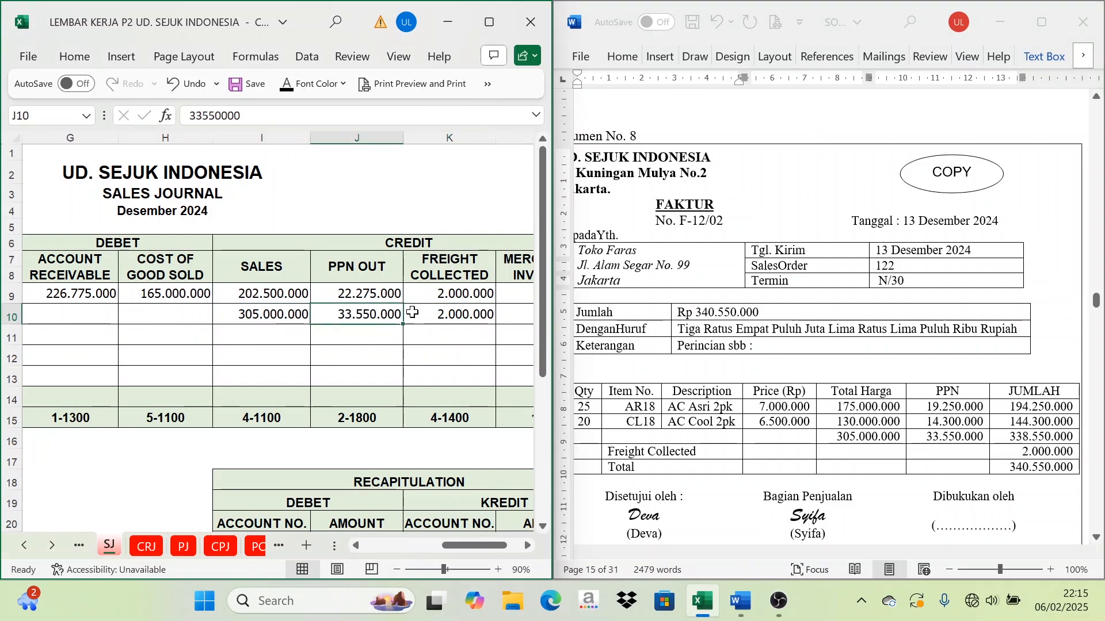
click(454, 316)
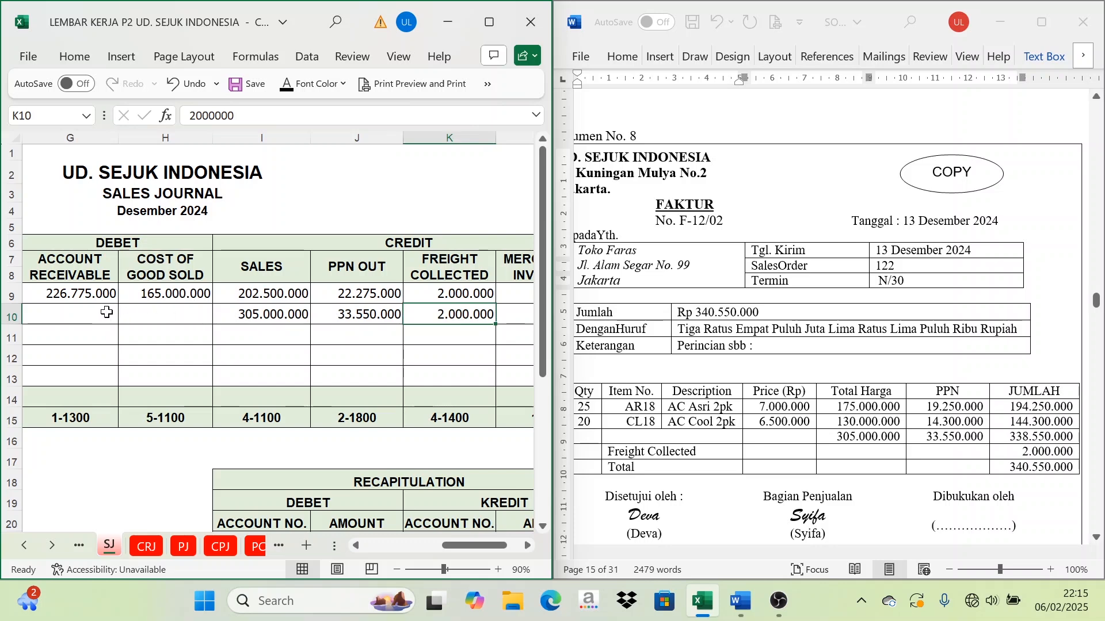
click(87, 312)
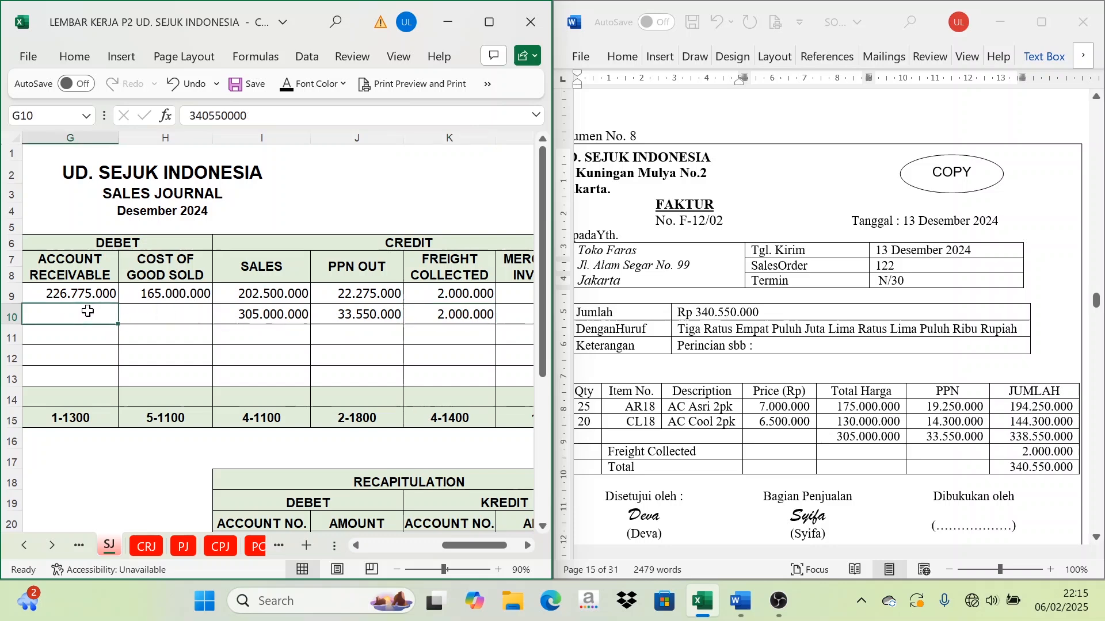
click(292, 89)
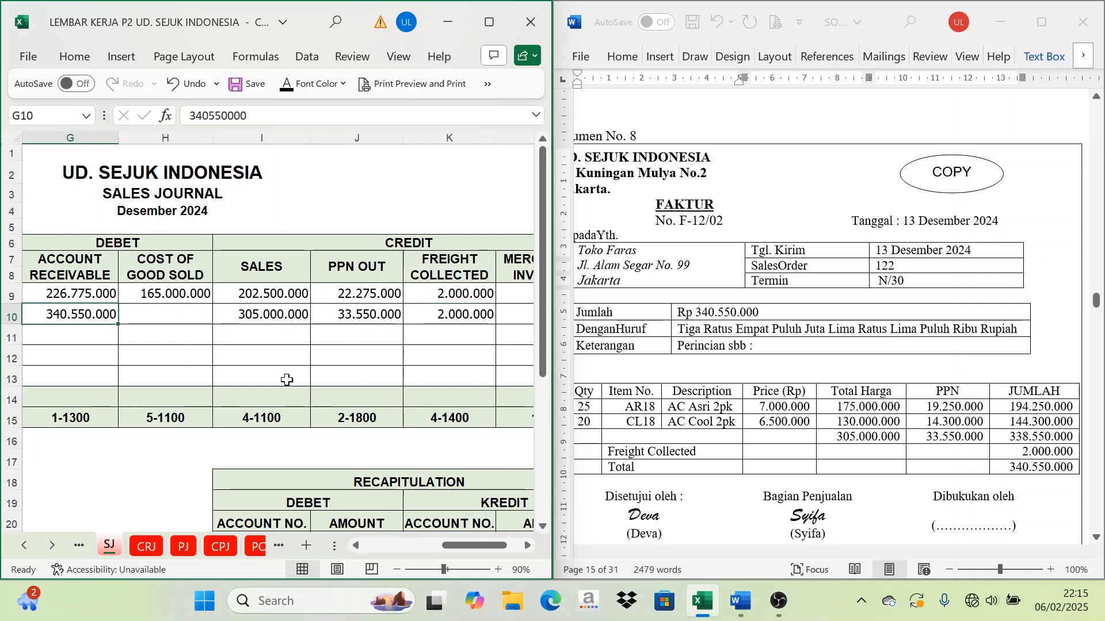
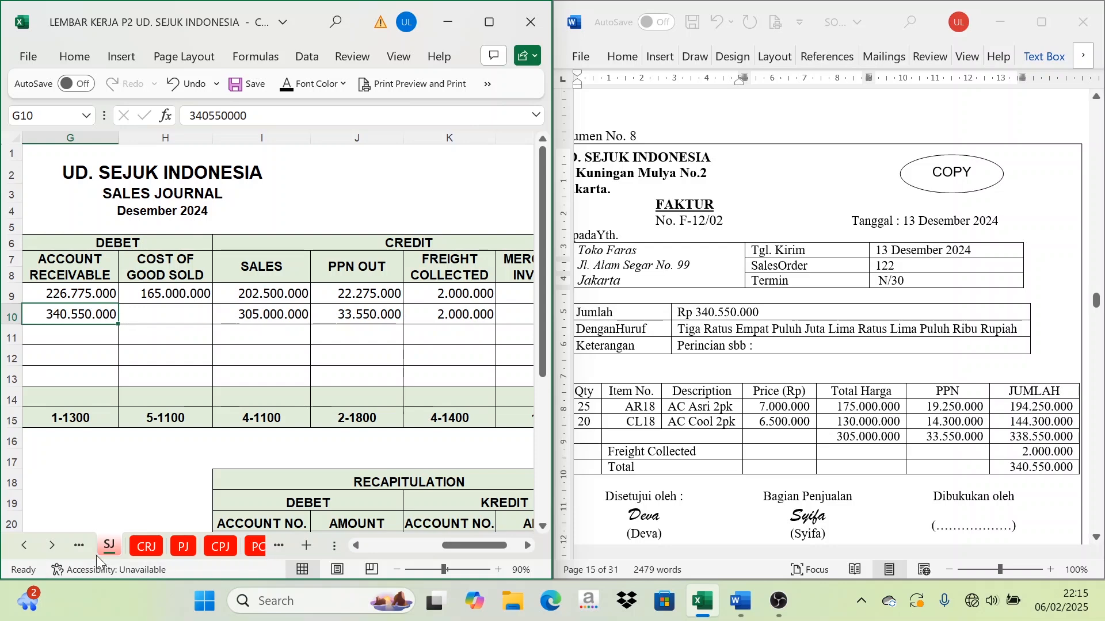
Step: In the Toko Faras card on the SLAR sheet, reveal the 13, Sales Journal and SJ entries in C20:E20 with black font color
click(51, 546)
click(51, 547)
click(52, 547)
click(51, 547)
click(51, 547)
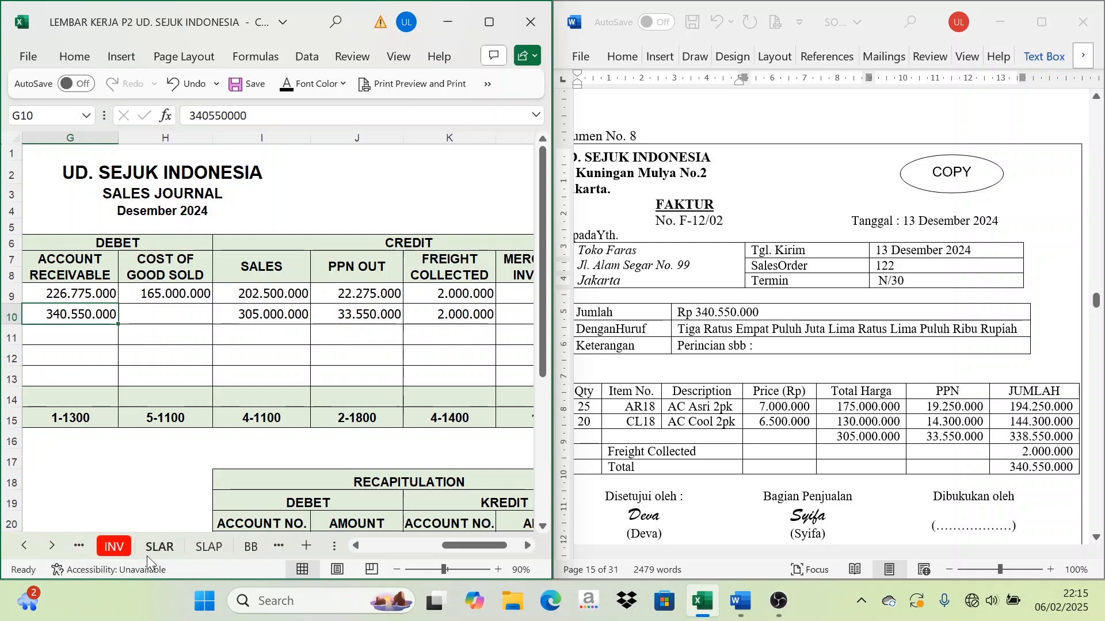
click(162, 555)
drag(473, 546, 402, 553)
scroll(275, 444, down, 2)
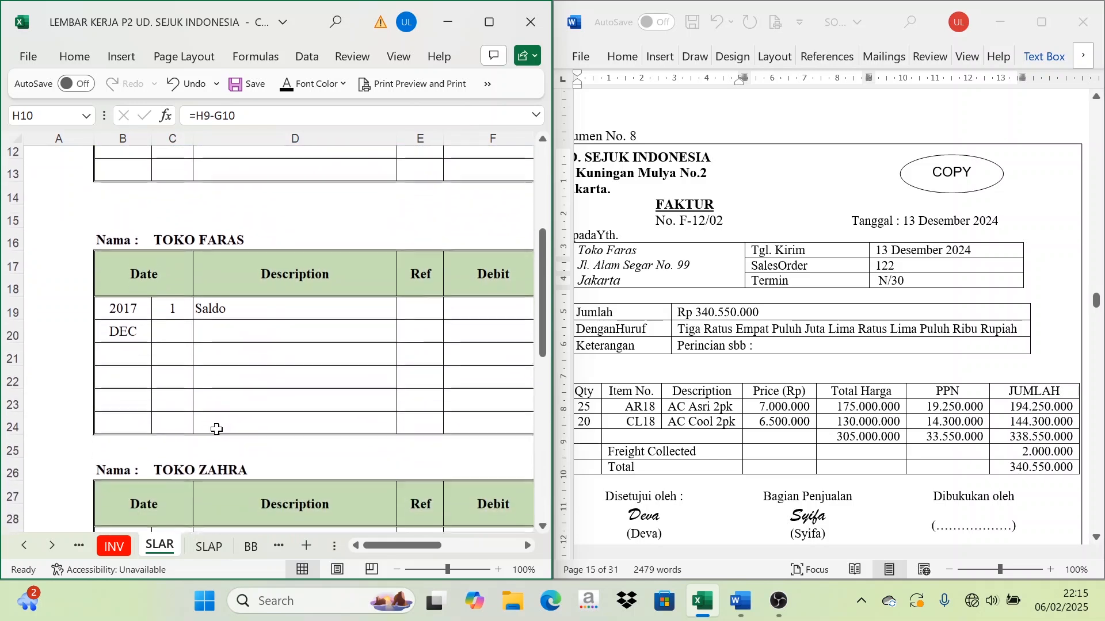
drag(160, 312, 409, 318)
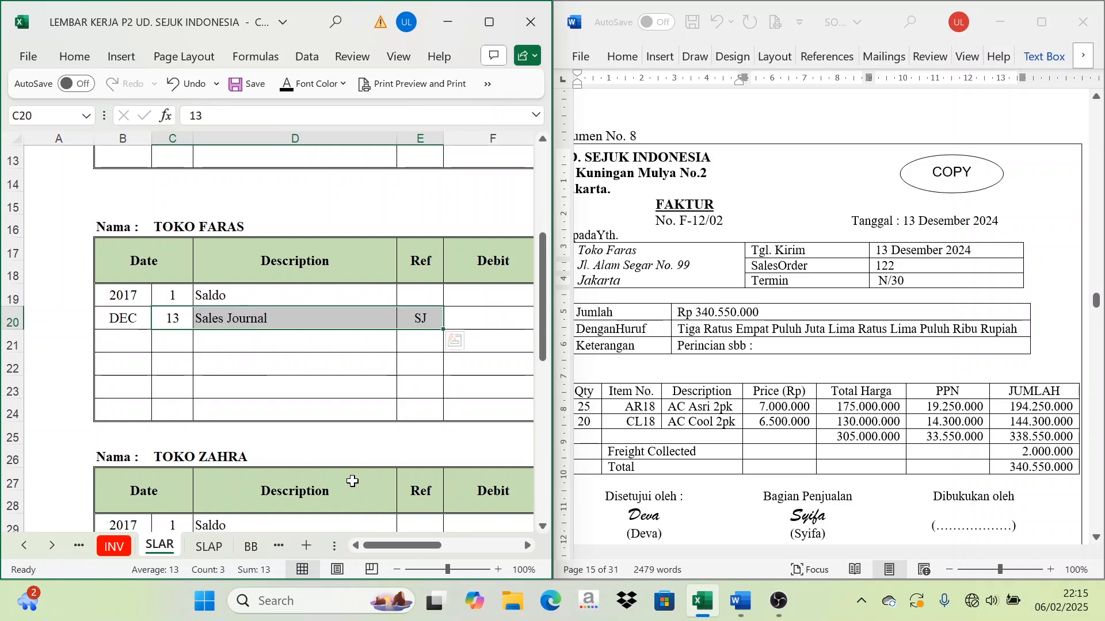
Step: Check the Toko Faras account receivable debit in row 10 of the SJ sheet
click(530, 548)
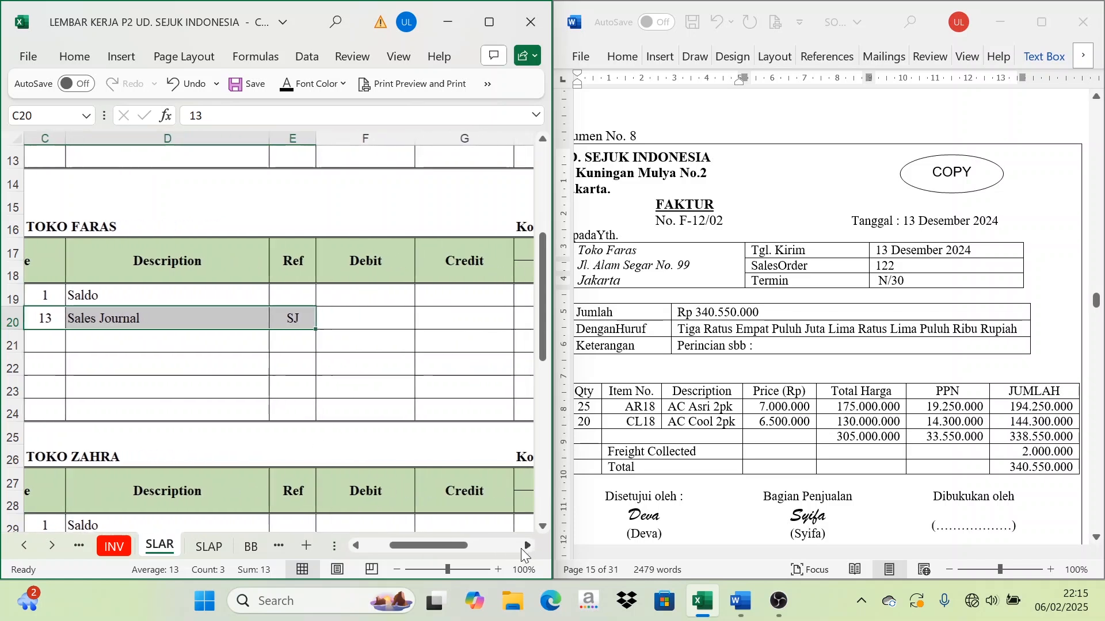
click(24, 546)
click(24, 546)
click(24, 547)
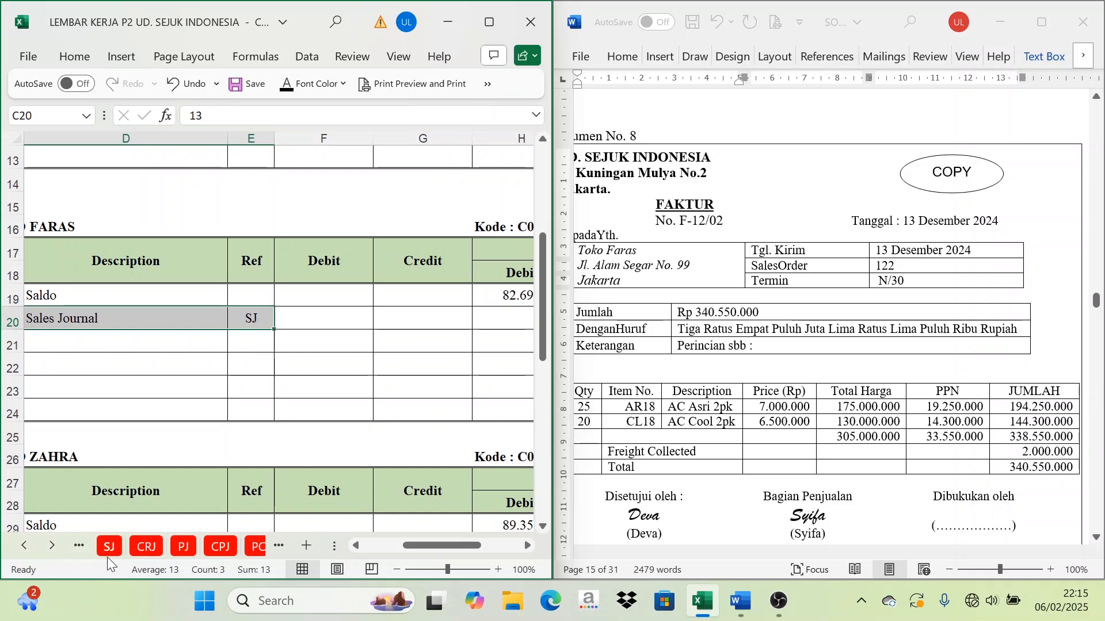
click(108, 546)
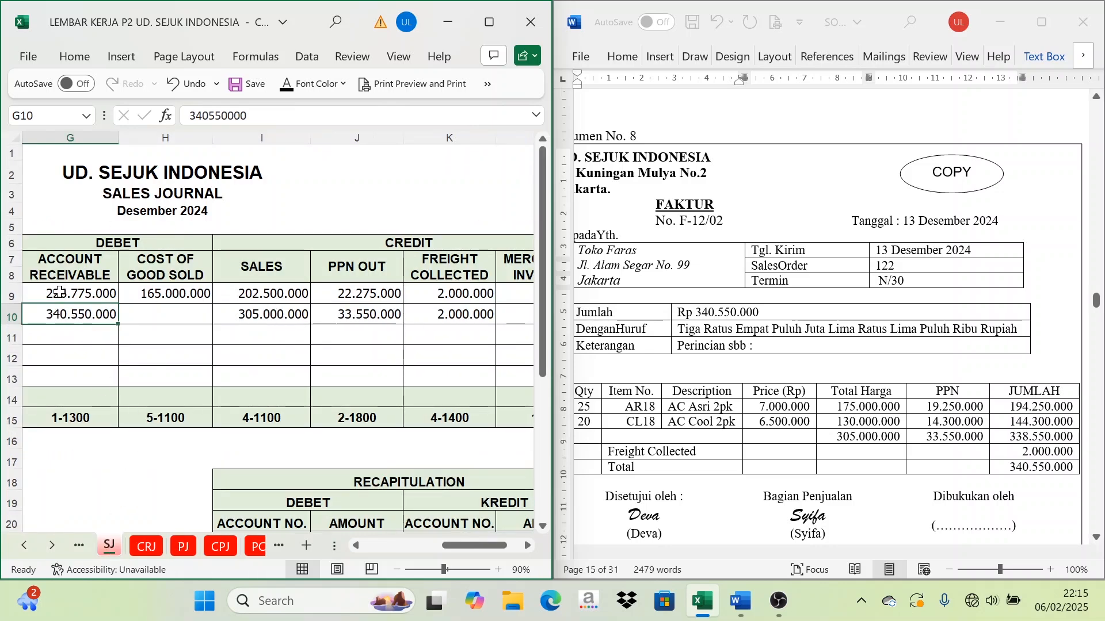
Step: Return to the Toko Faras card on the SLAR sheet and reveal the 340.550.000 debit in F20 with black font color
click(52, 547)
click(52, 546)
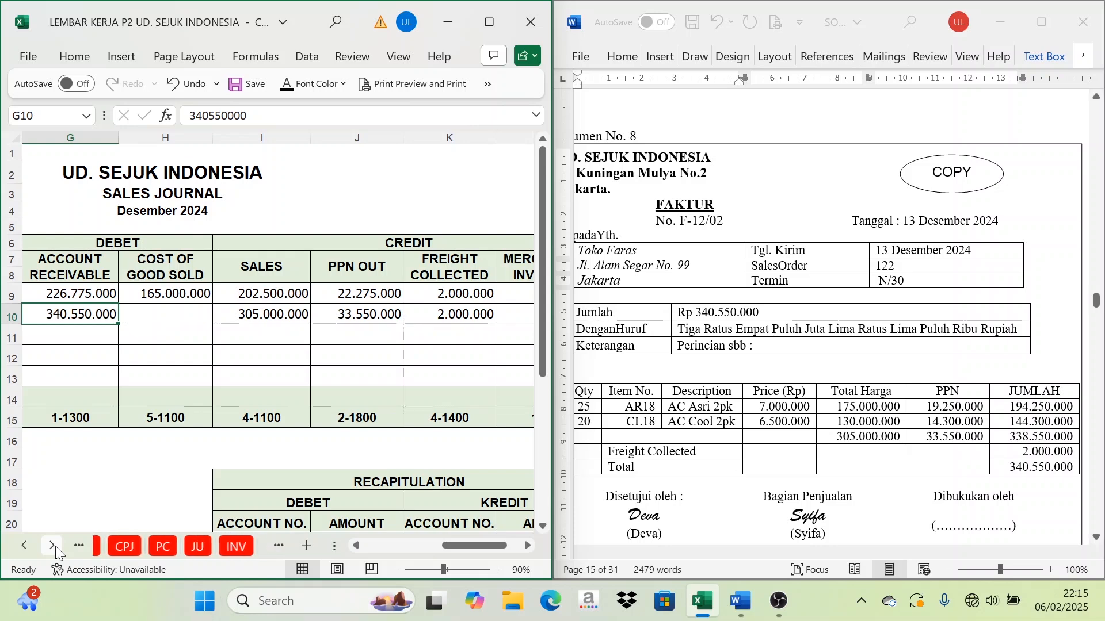
click(52, 547)
click(52, 547)
click(52, 547)
click(53, 547)
click(157, 546)
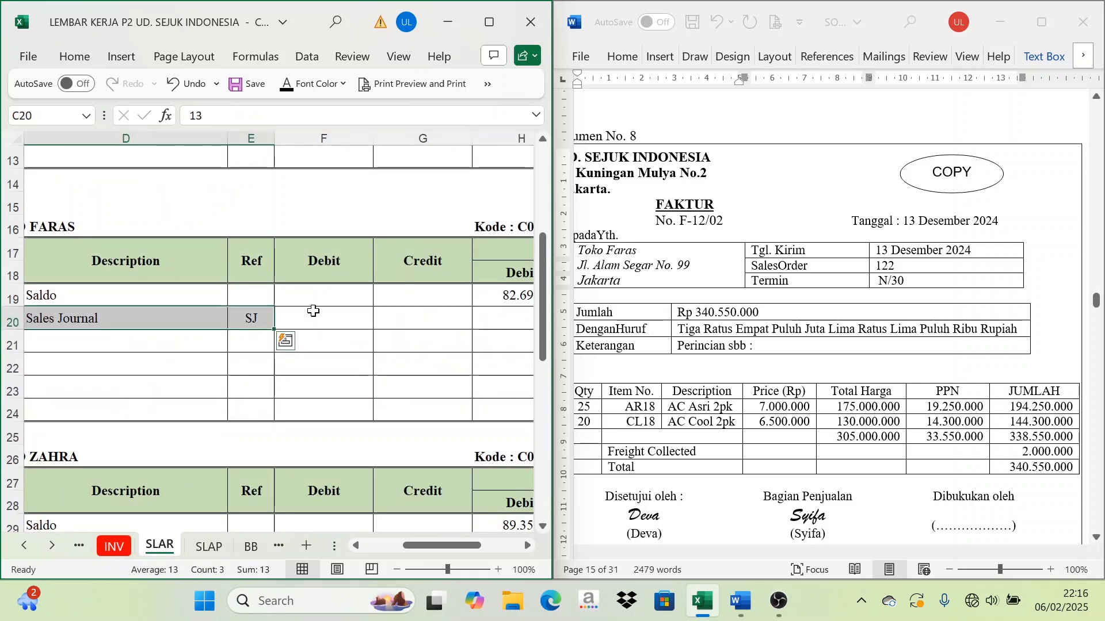
click(315, 310)
click(529, 547)
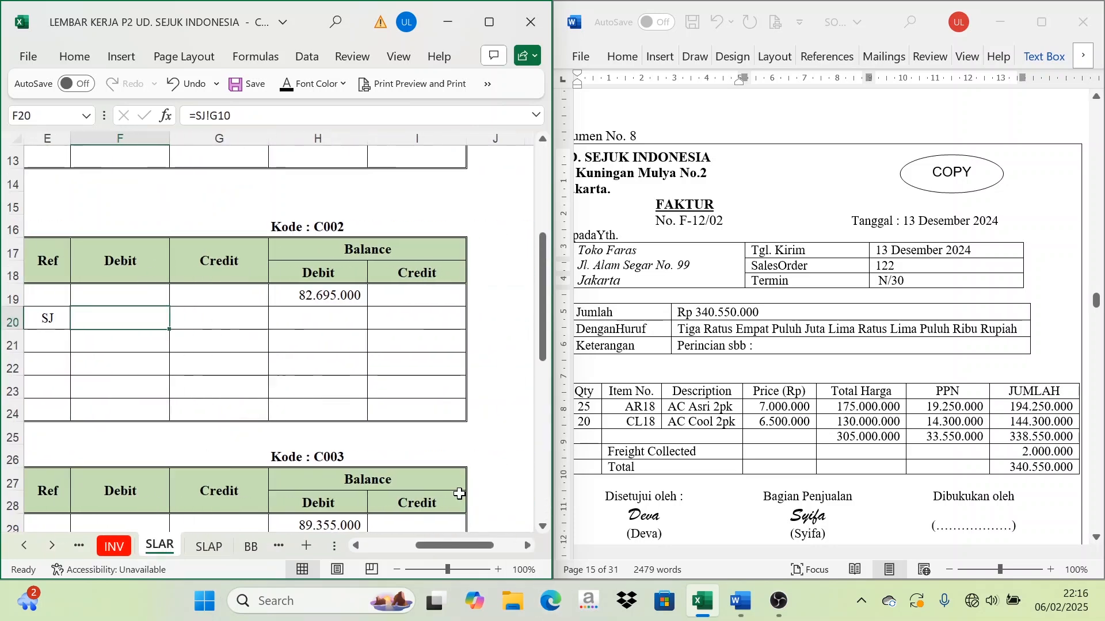
drag(143, 279, 219, 262)
click(106, 317)
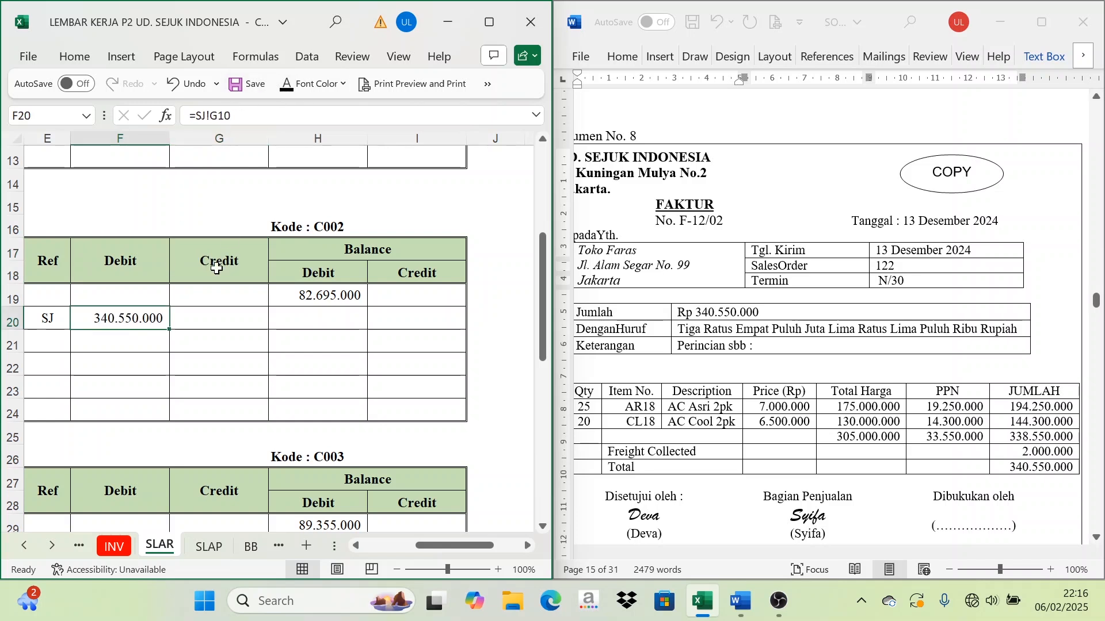
Step: Compare the card's debit and balance columns, and reveal the 423.245.000 debit balance in H20 with black font color
click(379, 247)
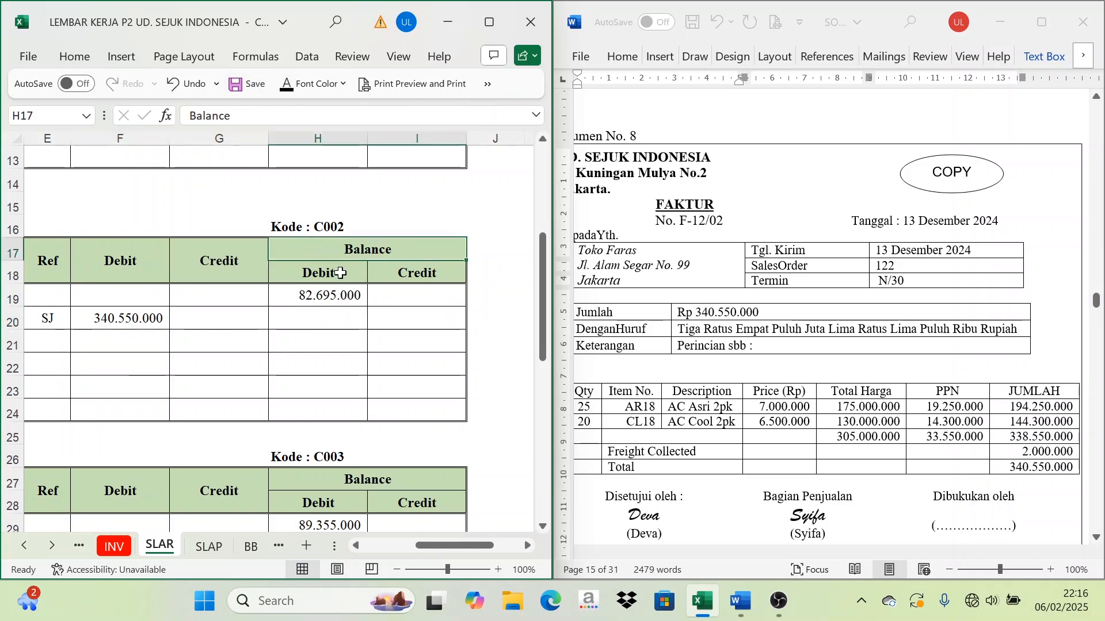
click(335, 279)
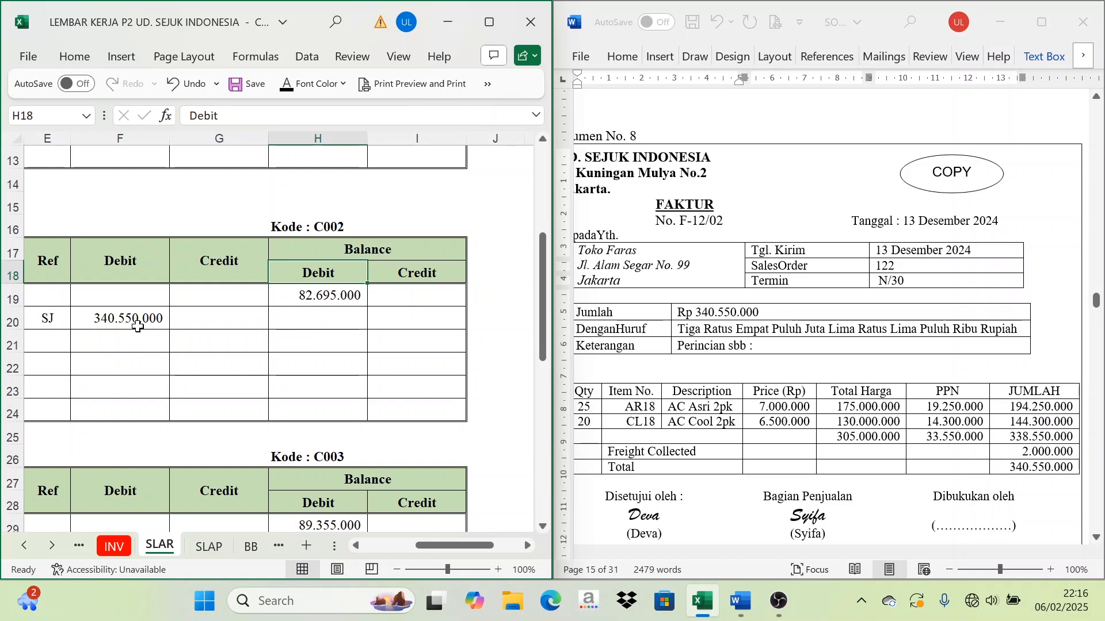
click(104, 325)
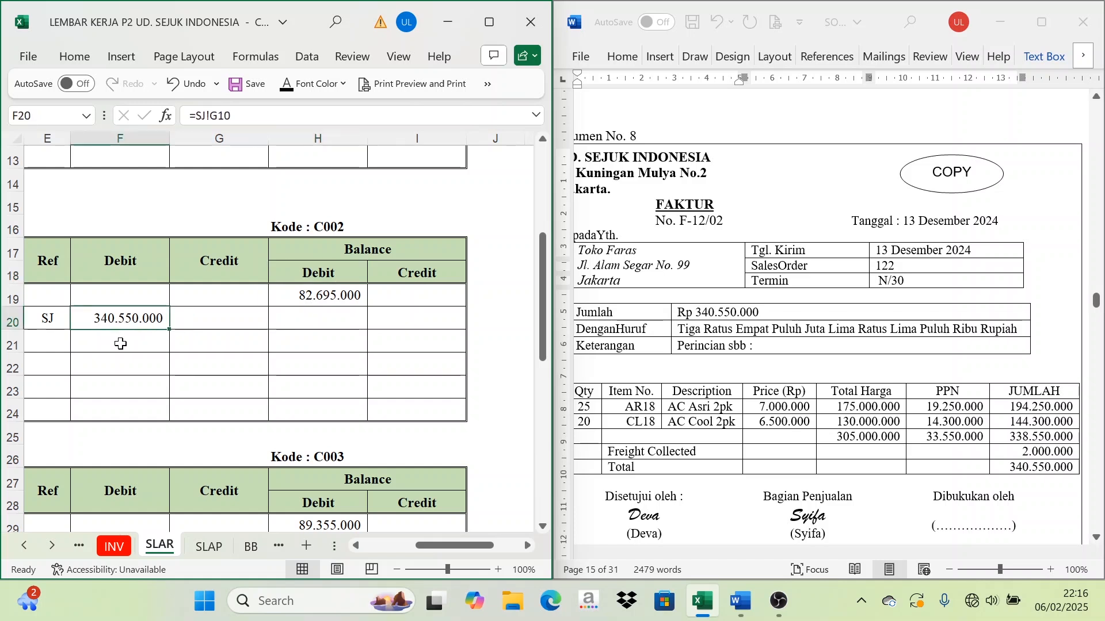
click(322, 275)
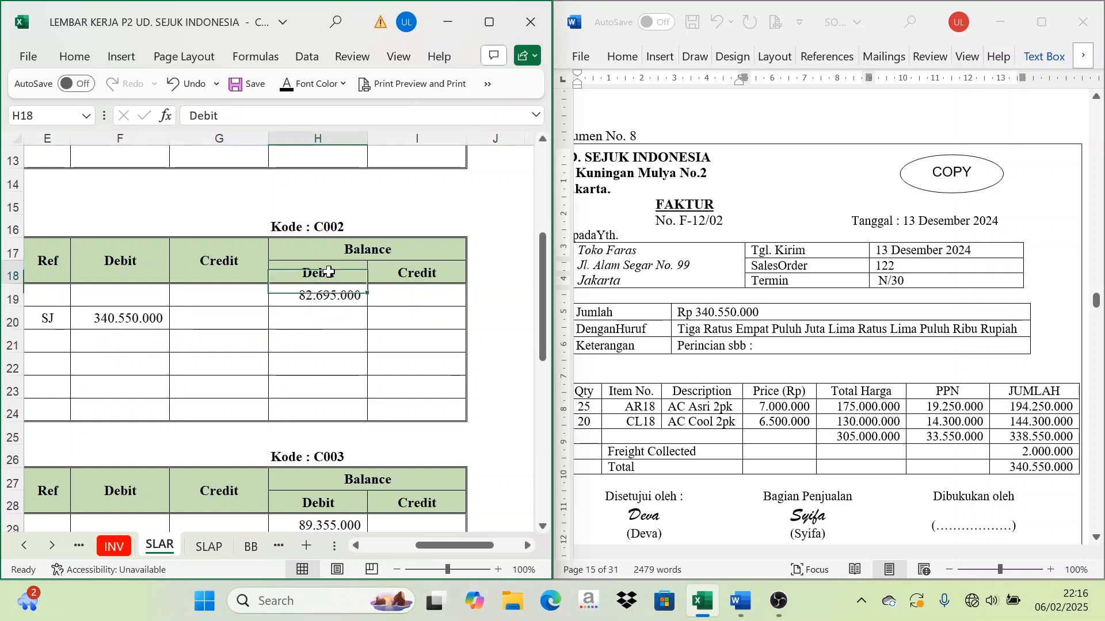
click(128, 269)
click(318, 271)
click(323, 325)
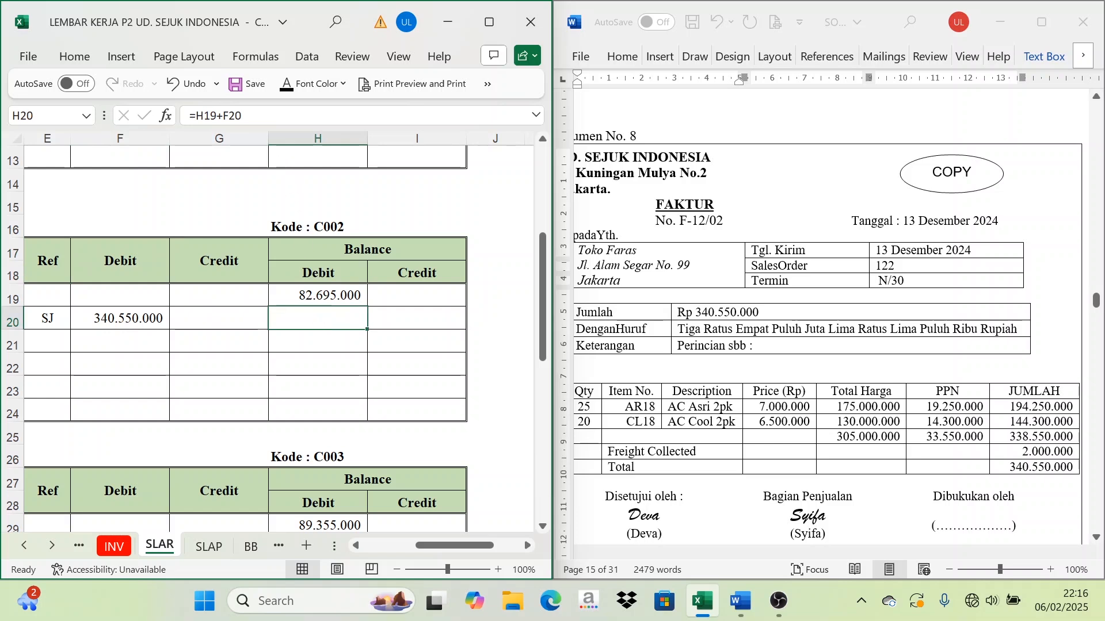
click(286, 86)
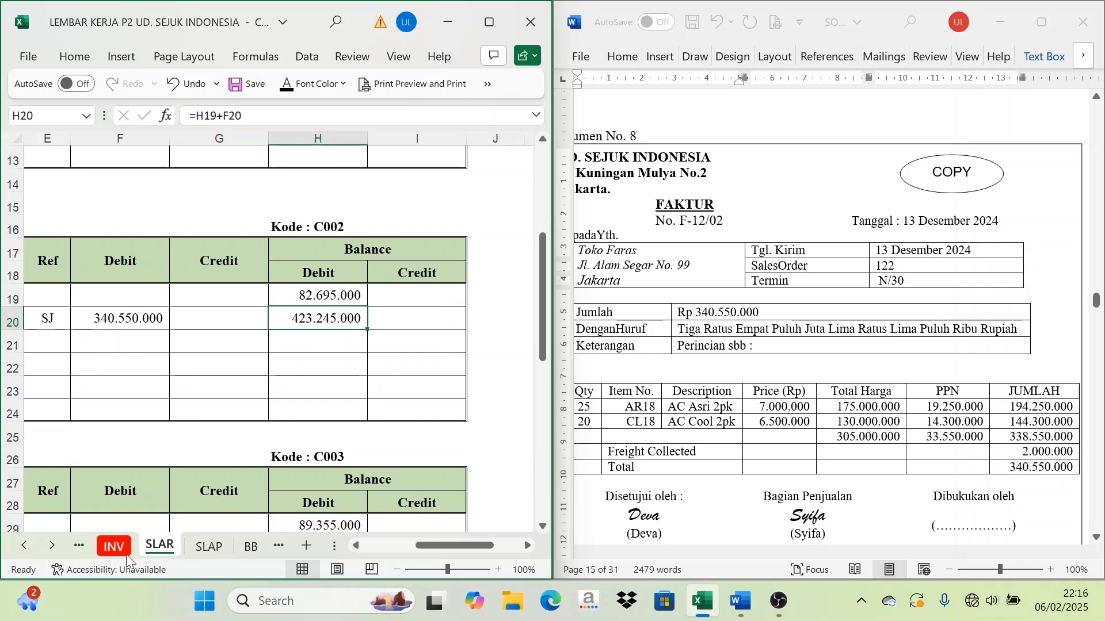
Step: In the AC ASRI 2PK card on the INV sheet, reveal 13, F-12/02 and Toko Faras in C14:E14 with black font color
click(113, 547)
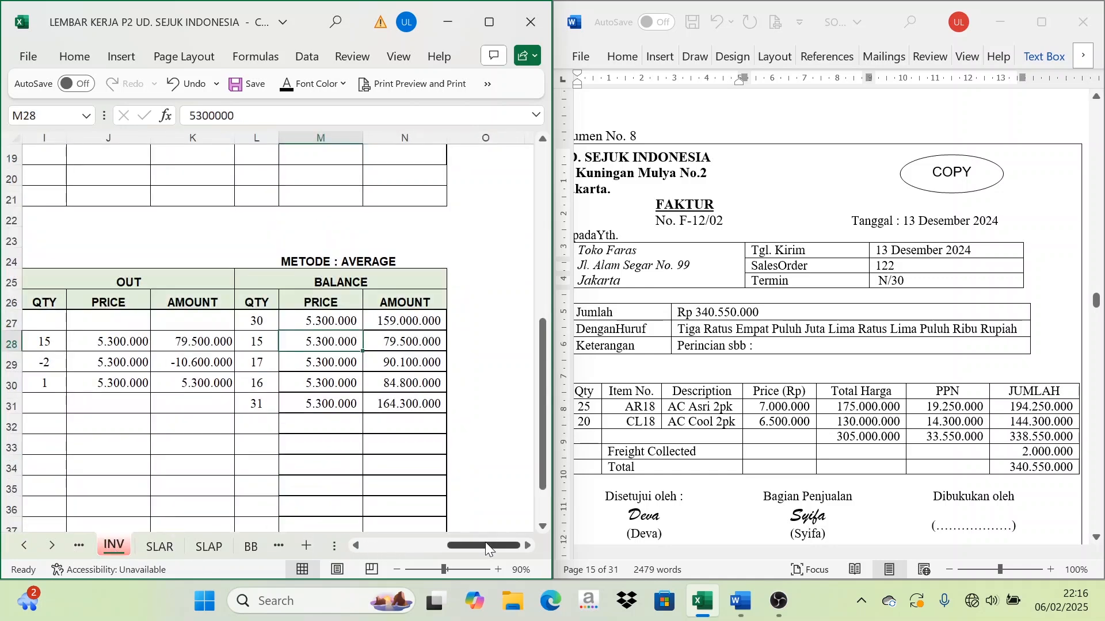
drag(485, 544, 424, 553)
scroll(368, 482, up, 6)
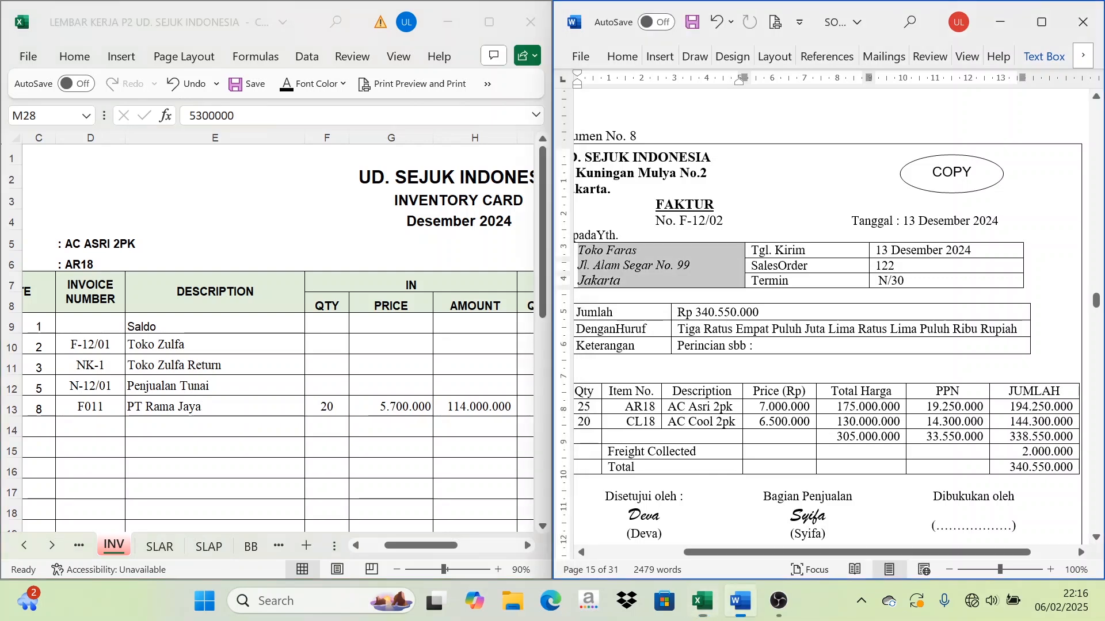
click(748, 525)
drag(758, 553, 725, 553)
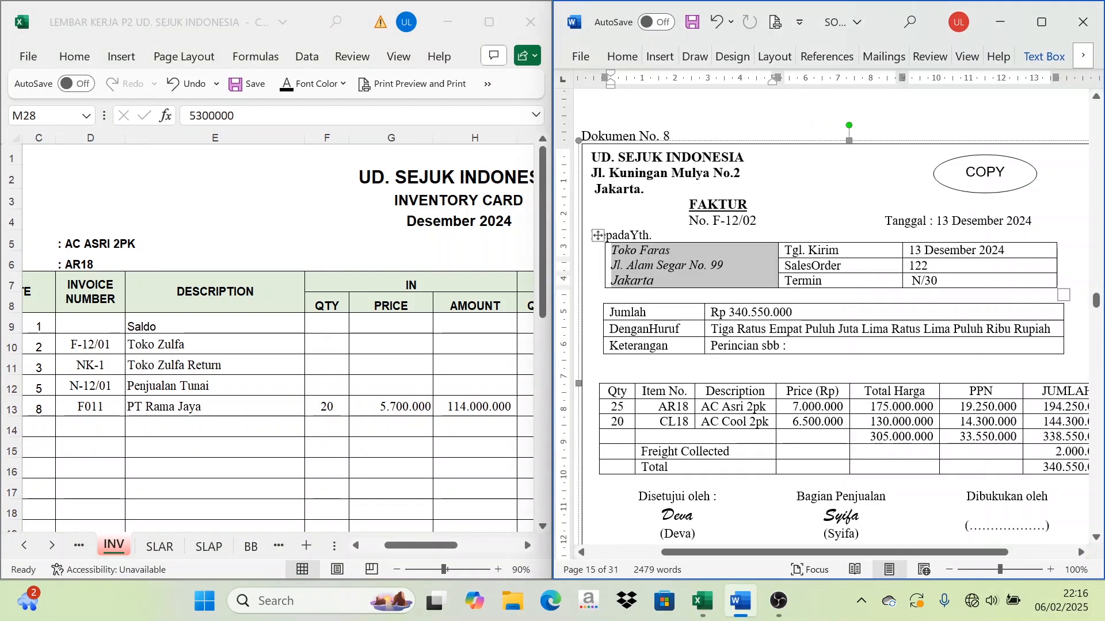
click(106, 240)
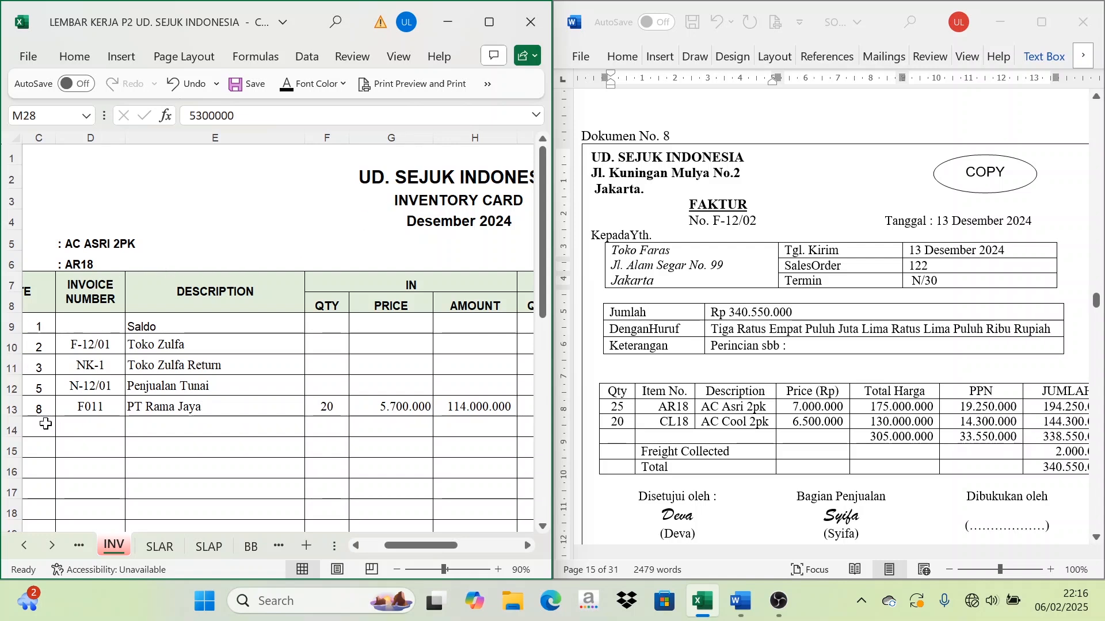
drag(41, 427, 259, 427)
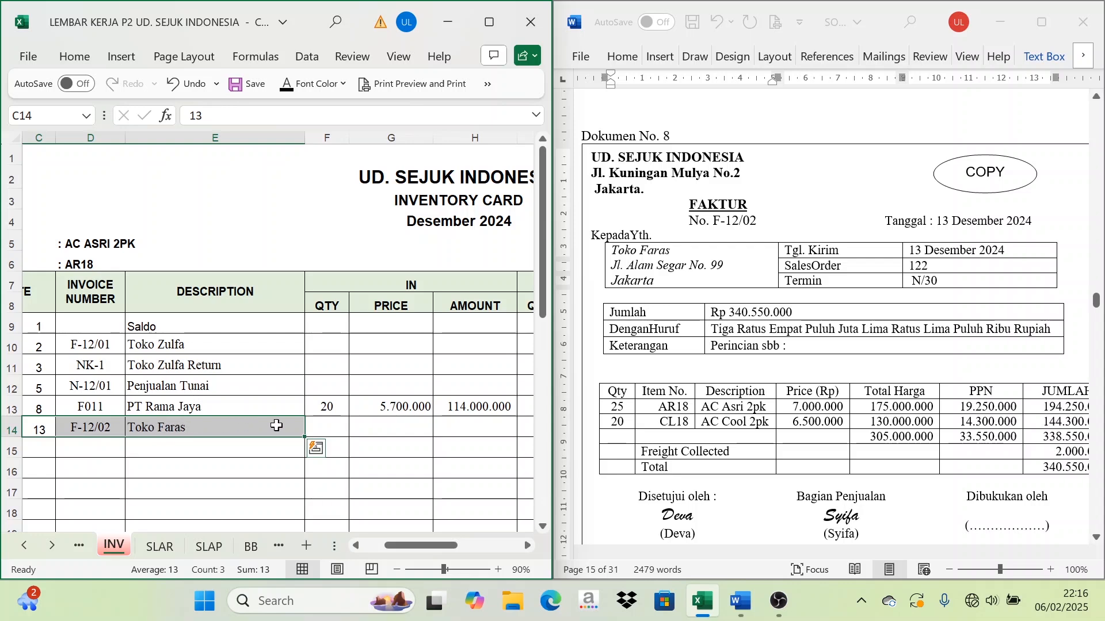
Step: Reveal the OUT quantity of 25 in I14 and the price of 5.700.000 in J14 with black font color
drag(446, 545, 491, 543)
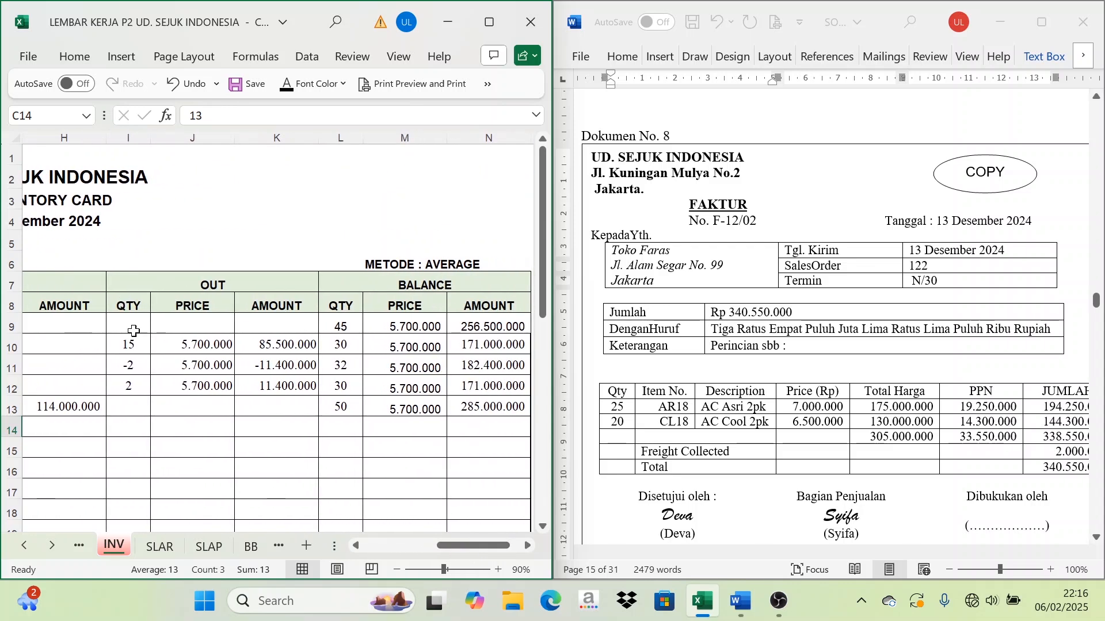
click(122, 425)
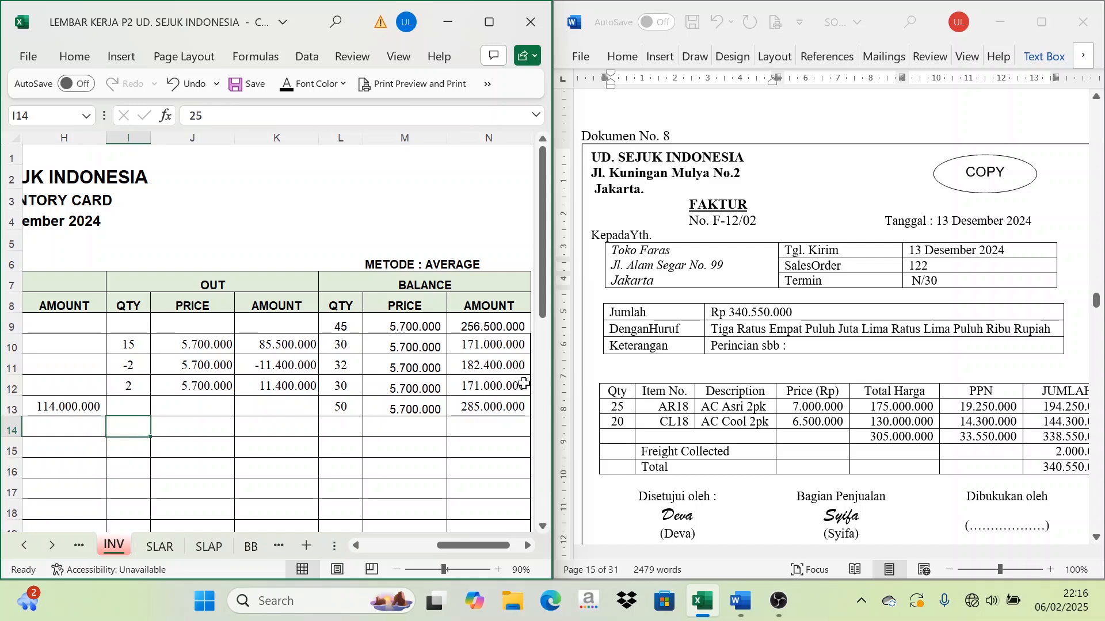
click(286, 84)
click(189, 426)
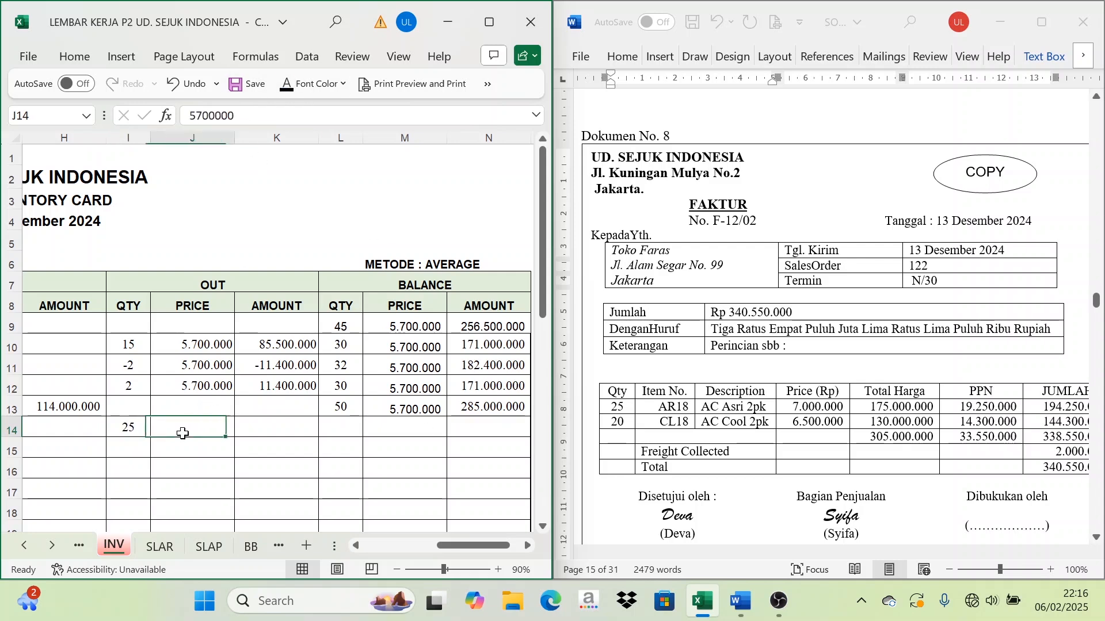
click(402, 288)
click(414, 417)
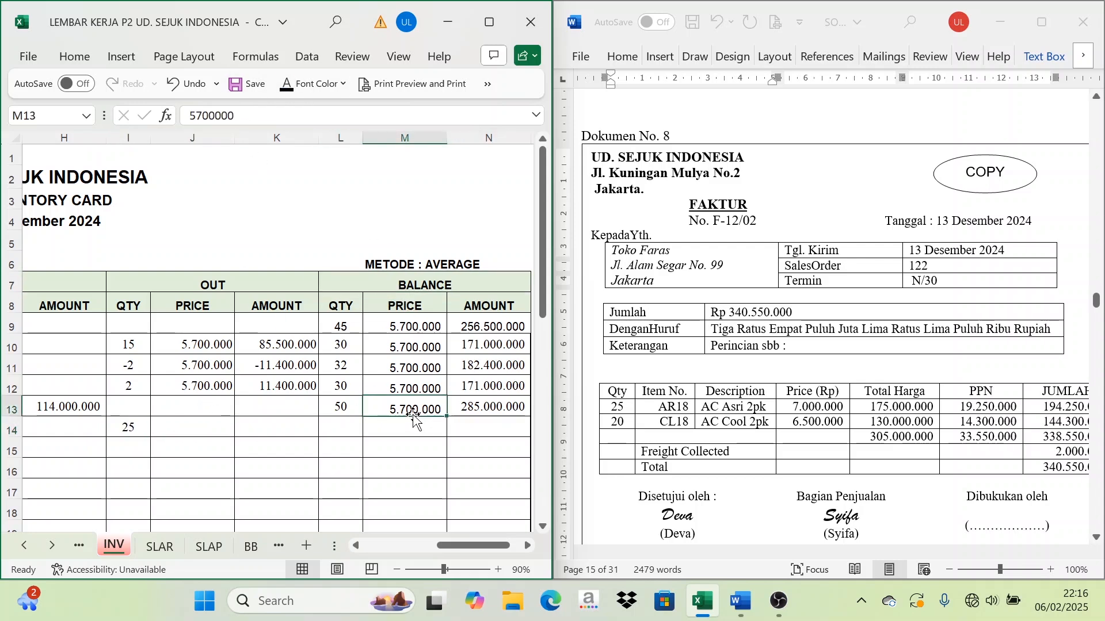
click(204, 432)
click(286, 91)
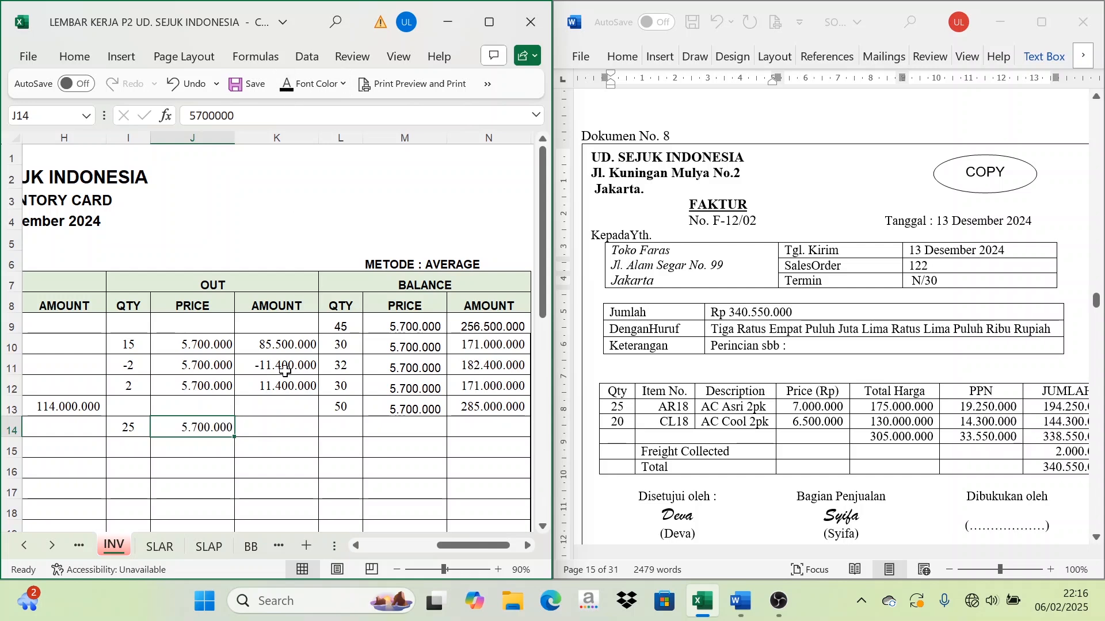
Step: Reveal the OUT amount of 142.500.000 in K14 with black font color
drag(123, 430, 219, 427)
click(280, 428)
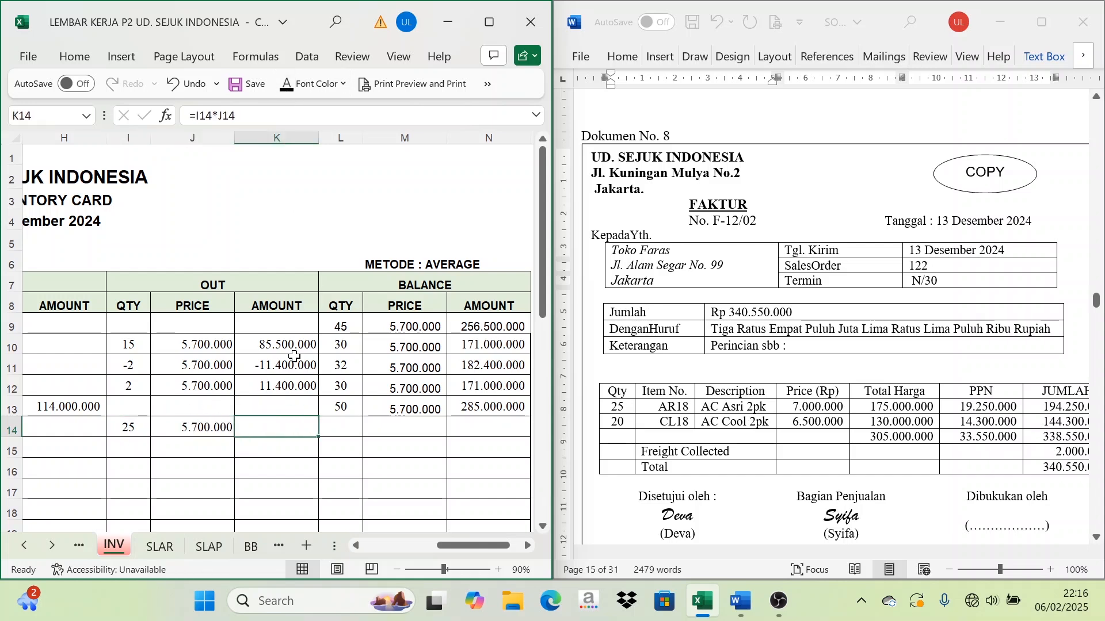
click(286, 85)
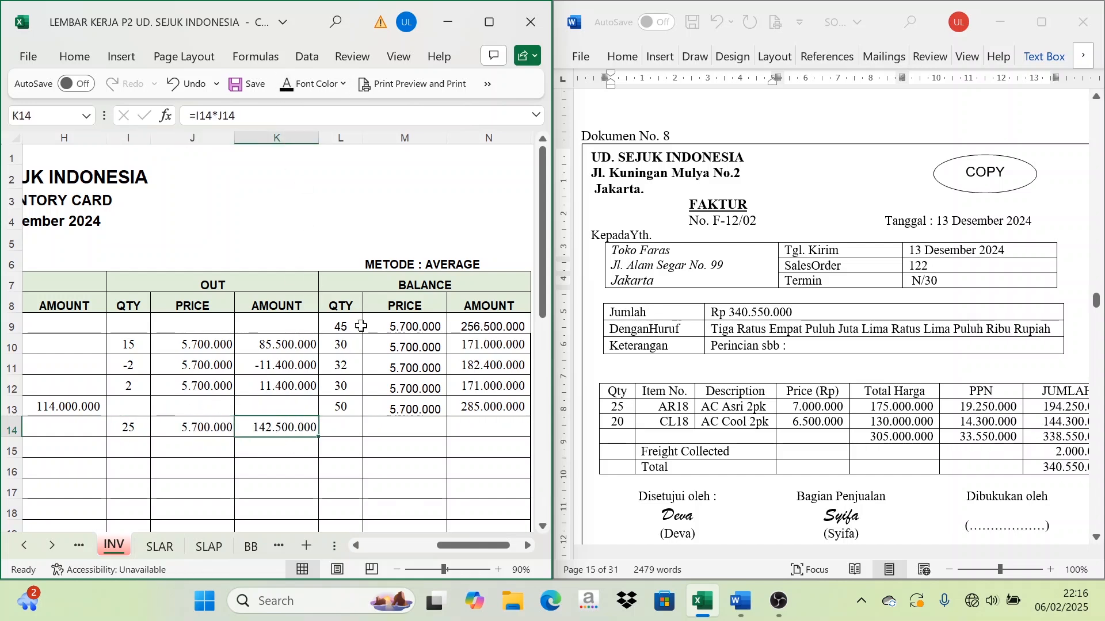
Step: Reveal the balance quantity of 25 in L14 and the balance price of 5.700.000 in M14 with black font color
click(382, 289)
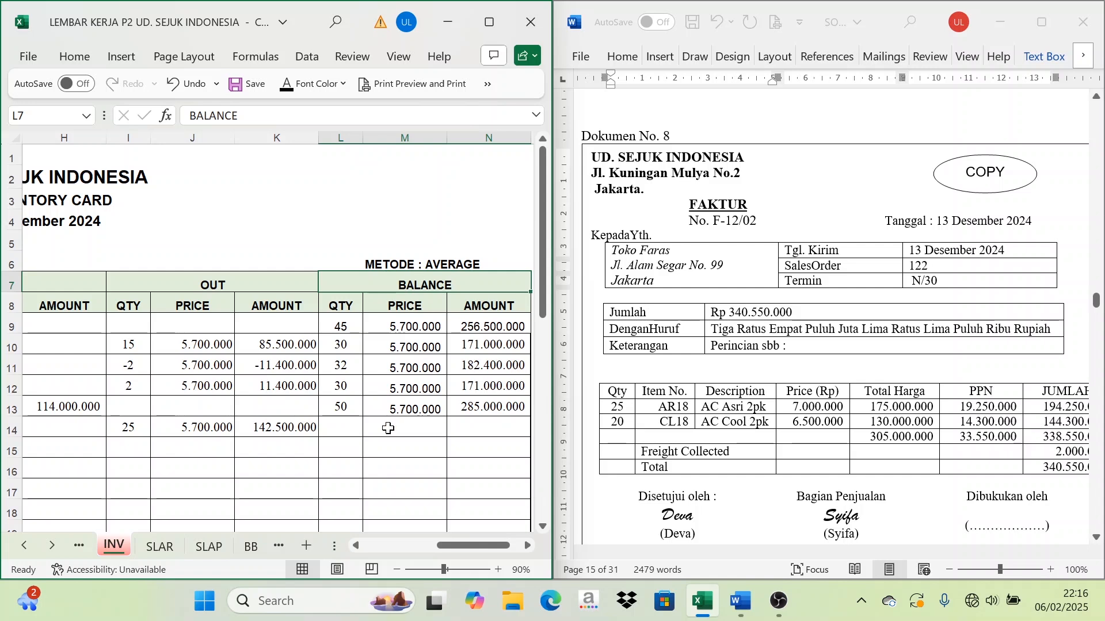
click(345, 407)
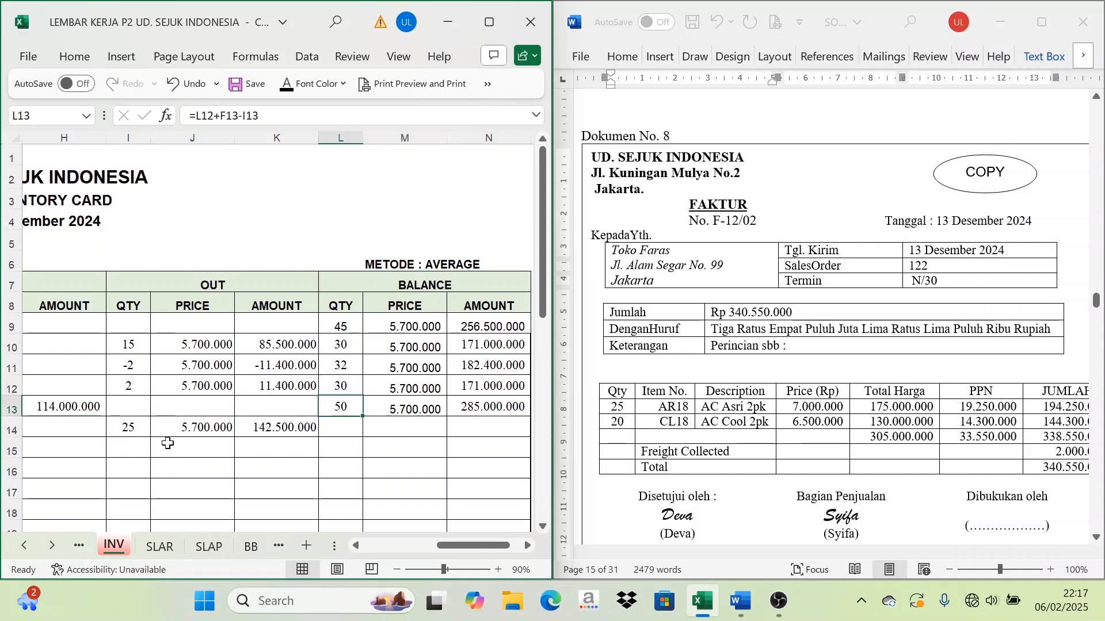
click(129, 427)
click(311, 411)
click(327, 423)
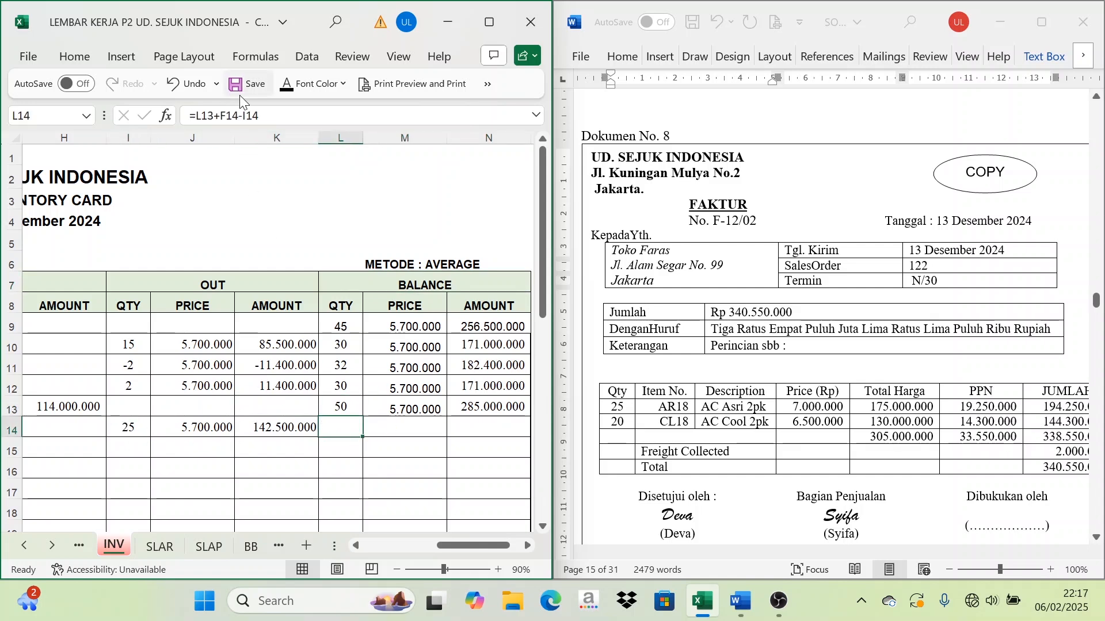
click(405, 427)
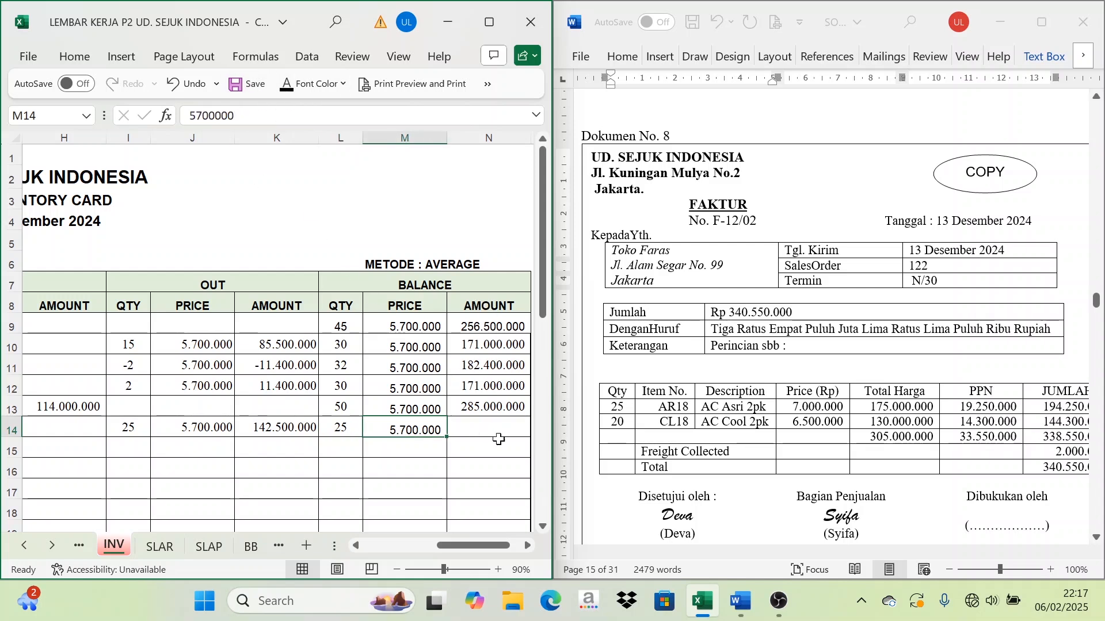
Step: Reveal the balance amount of 142.500.000 in N14 with black font color
click(491, 439)
drag(338, 422, 428, 426)
click(465, 425)
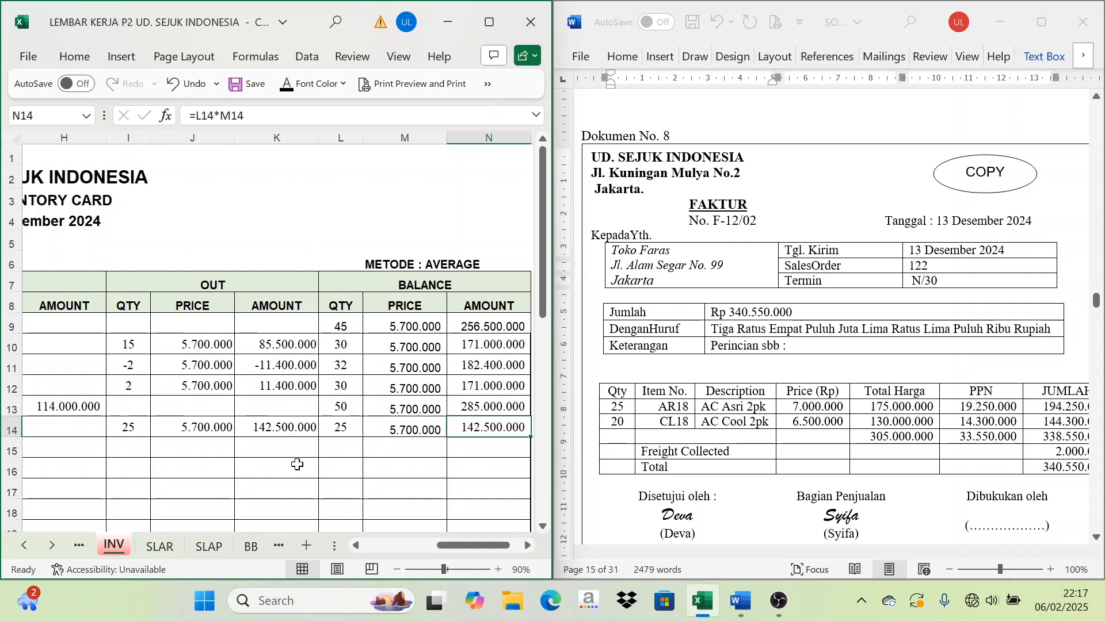
Step: Reveal the date 13, invoice number F-12/02 and description Toko Faras in C32:E32 of the second inventory card with black font color
scroll(297, 465, down, 6)
drag(459, 546, 402, 554)
scroll(108, 319, down, 2)
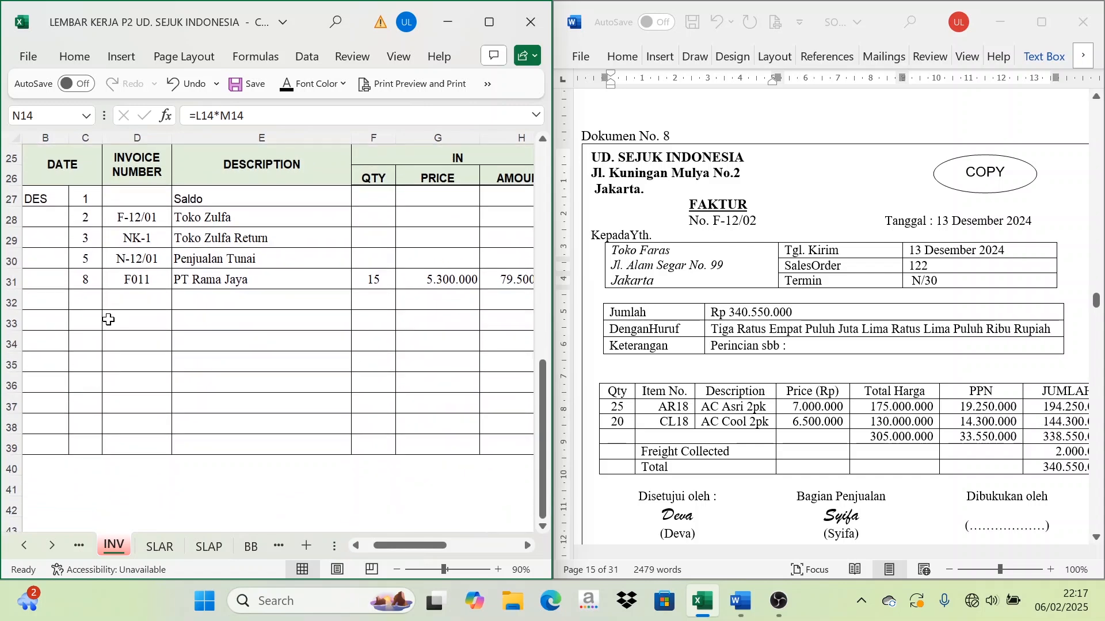
drag(86, 299, 270, 297)
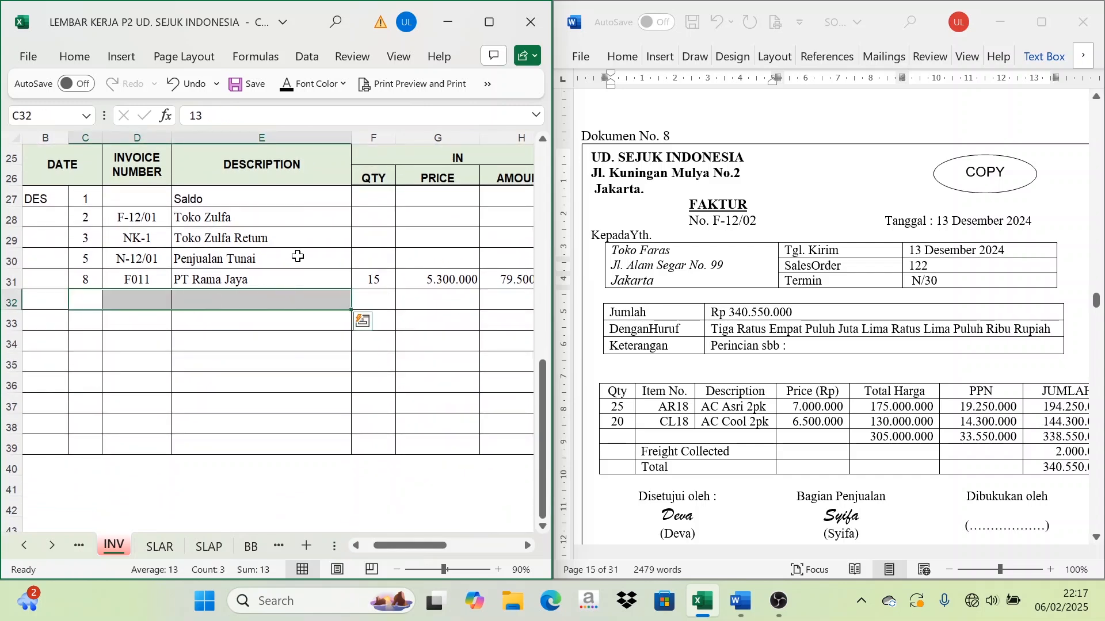
click(295, 86)
click(322, 383)
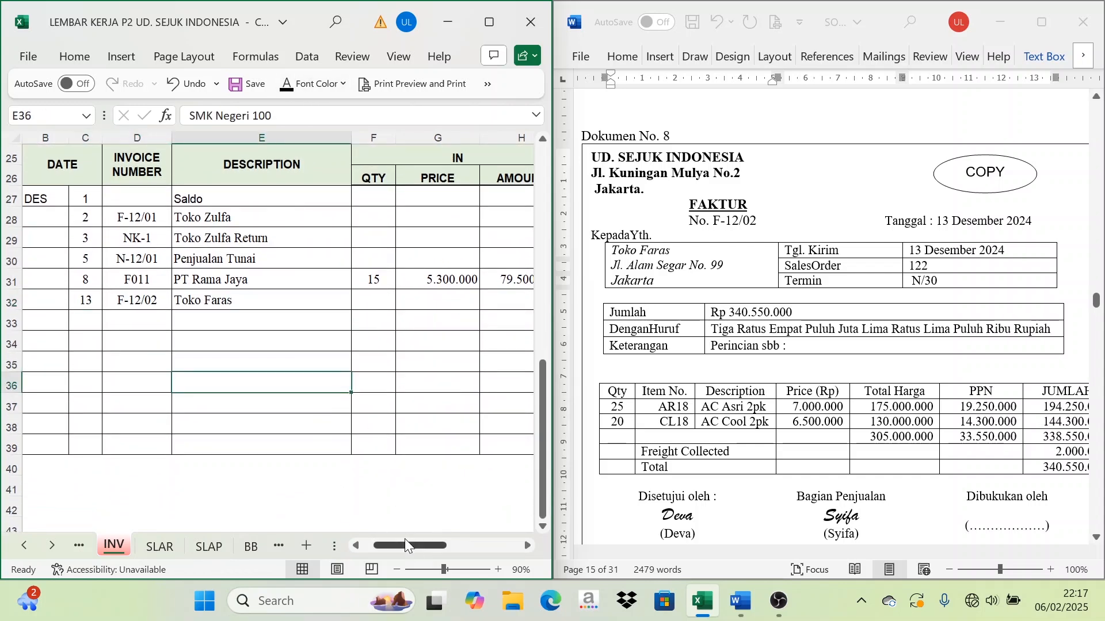
Step: Reveal the OUT quantity of 20 in I32 of the second inventory card with black font color
drag(405, 540, 468, 547)
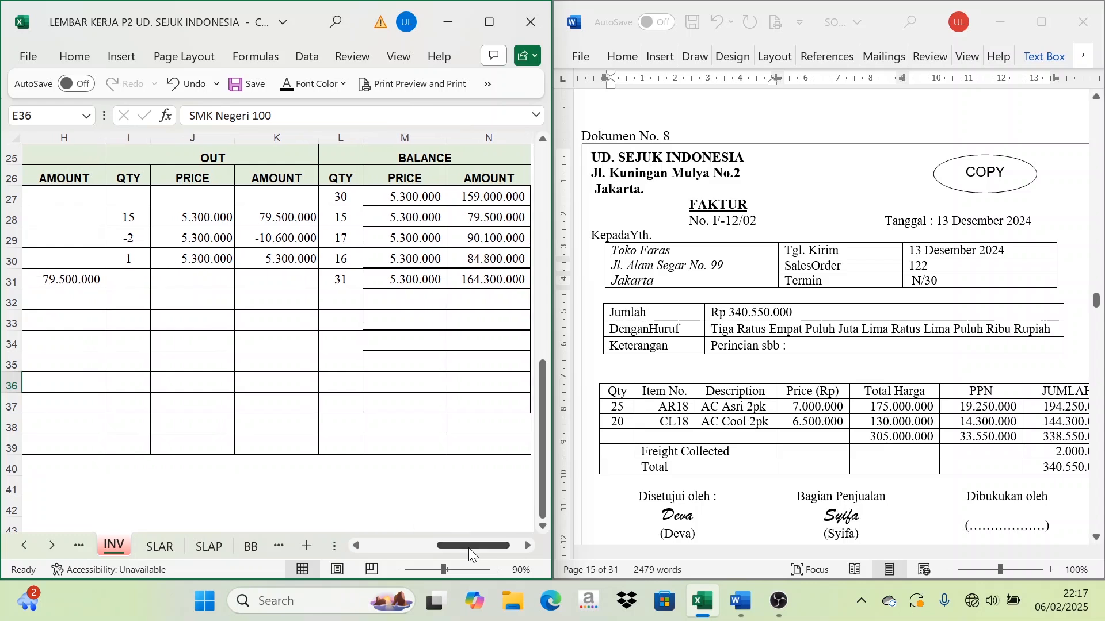
click(203, 305)
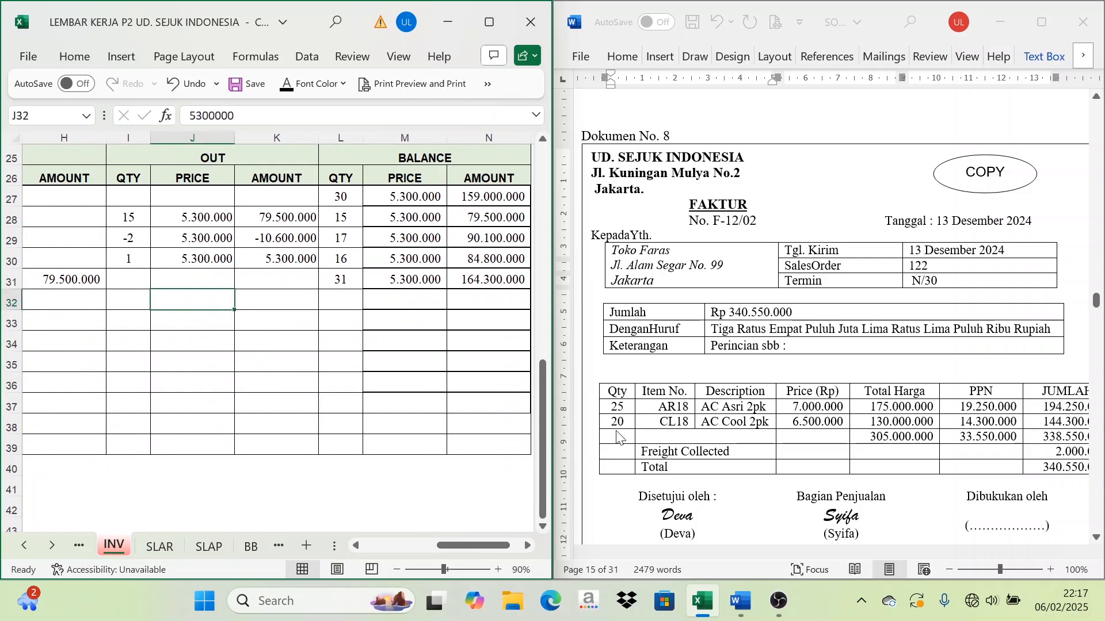
click(130, 309)
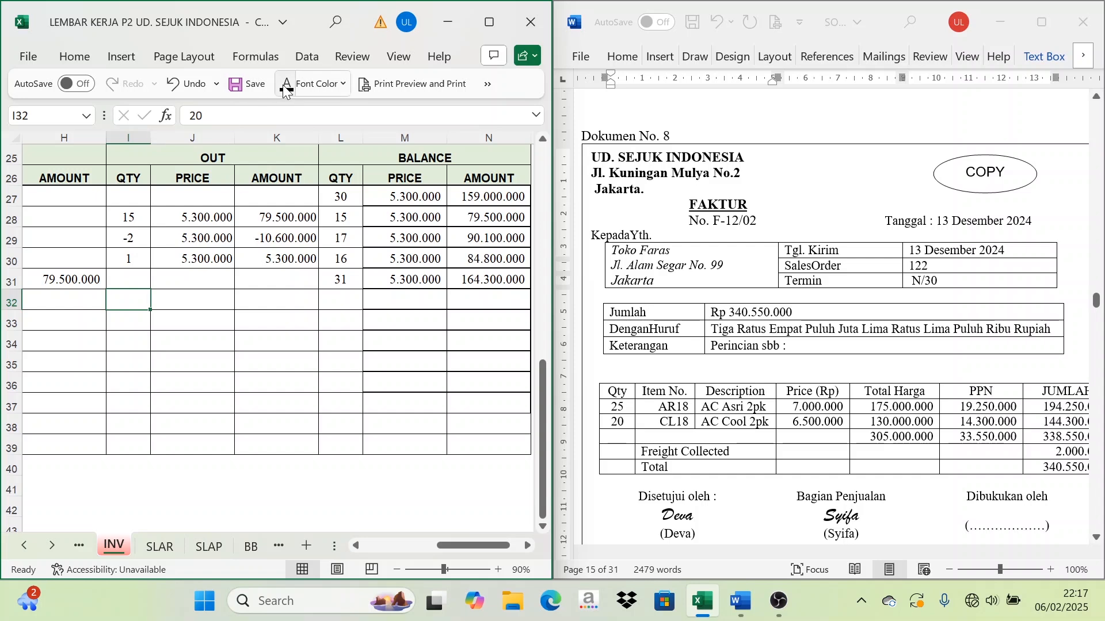
Step: Check the last balance price in M31 and reveal the OUT price of 5.300.000 in J32 with black font color
click(197, 311)
click(424, 277)
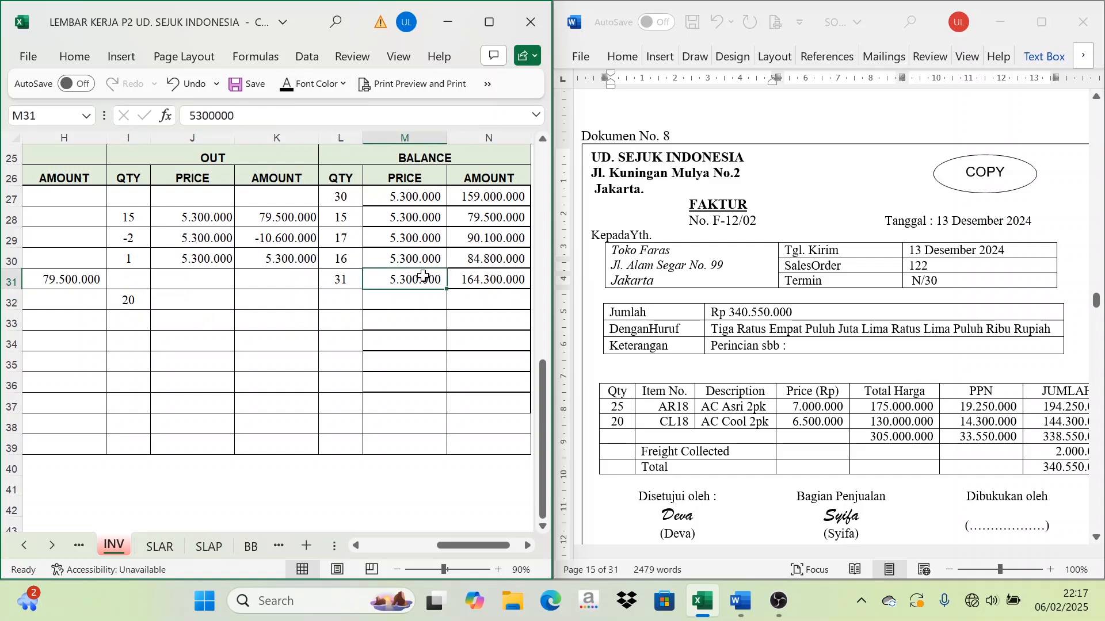
click(223, 187)
click(183, 300)
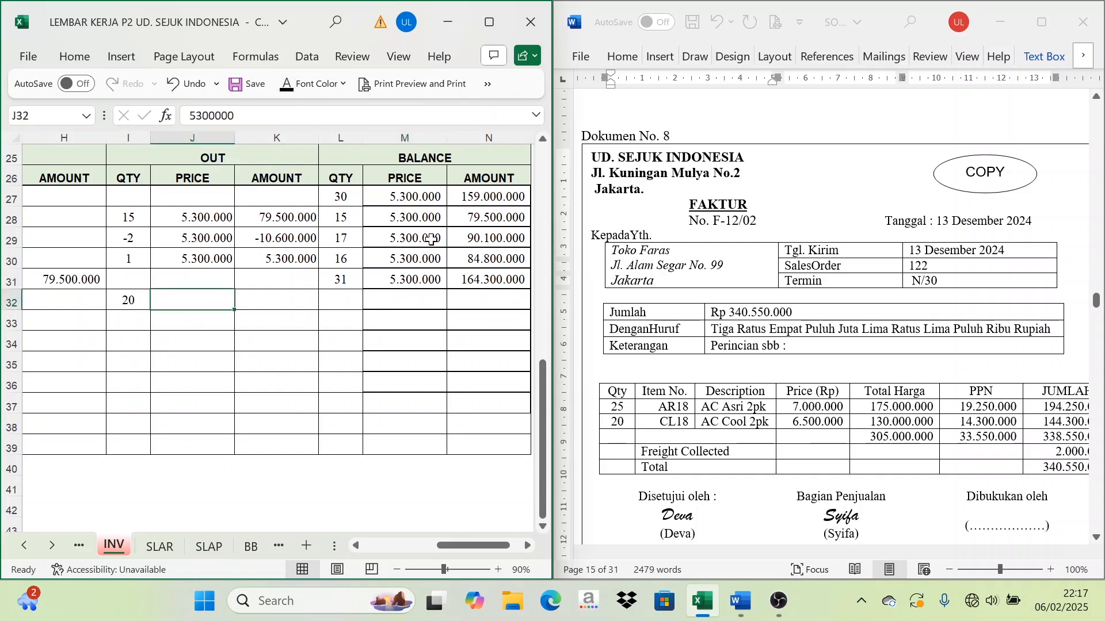
click(422, 179)
click(423, 275)
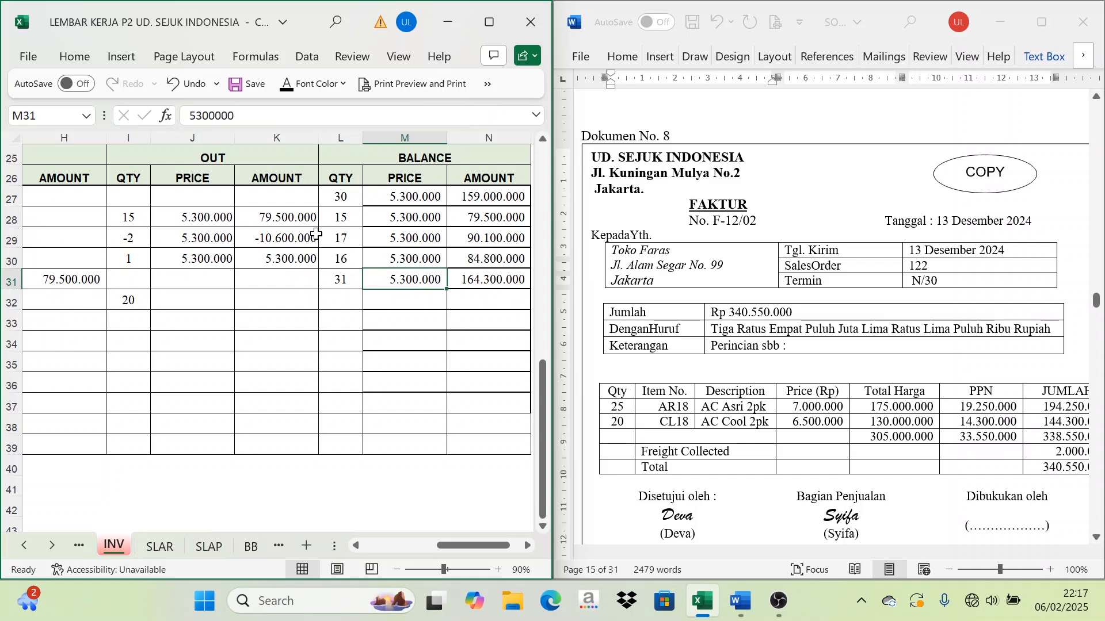
click(190, 303)
text(5.300.000)
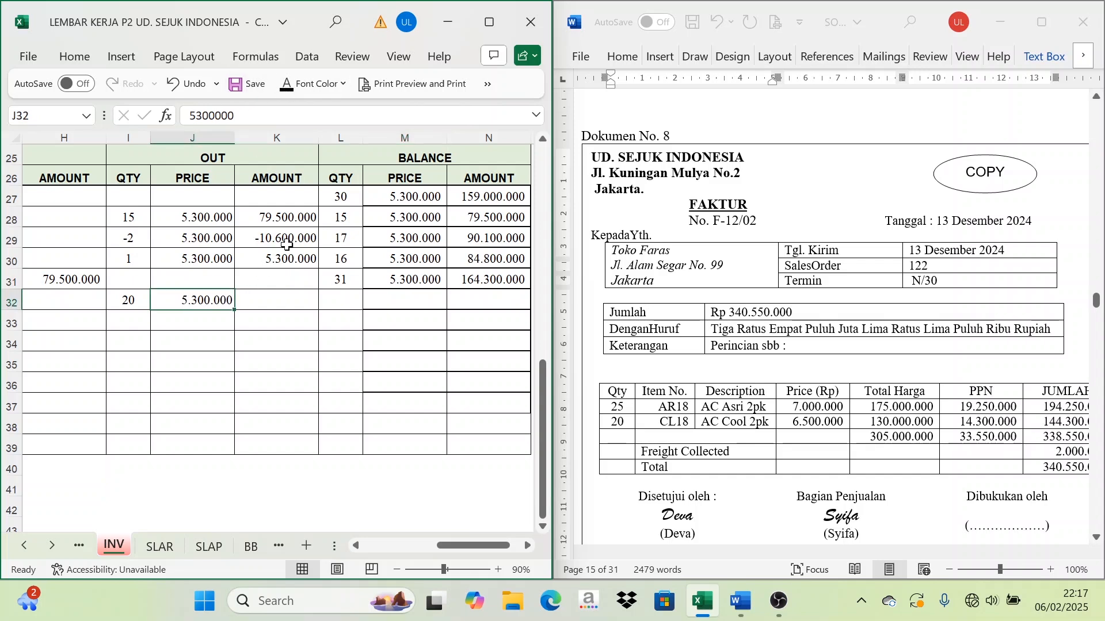
Step: Reveal the OUT amount of 106.000.000 in K32, calculated as I32*J32, with black font color
click(280, 299)
drag(136, 300, 198, 301)
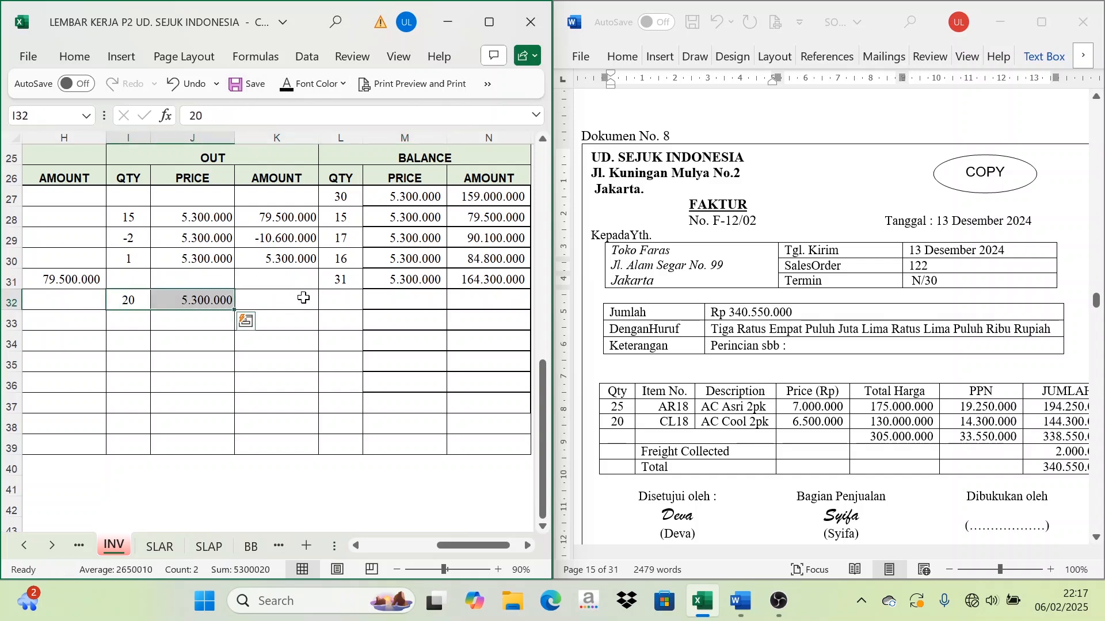
click(298, 297)
click(286, 83)
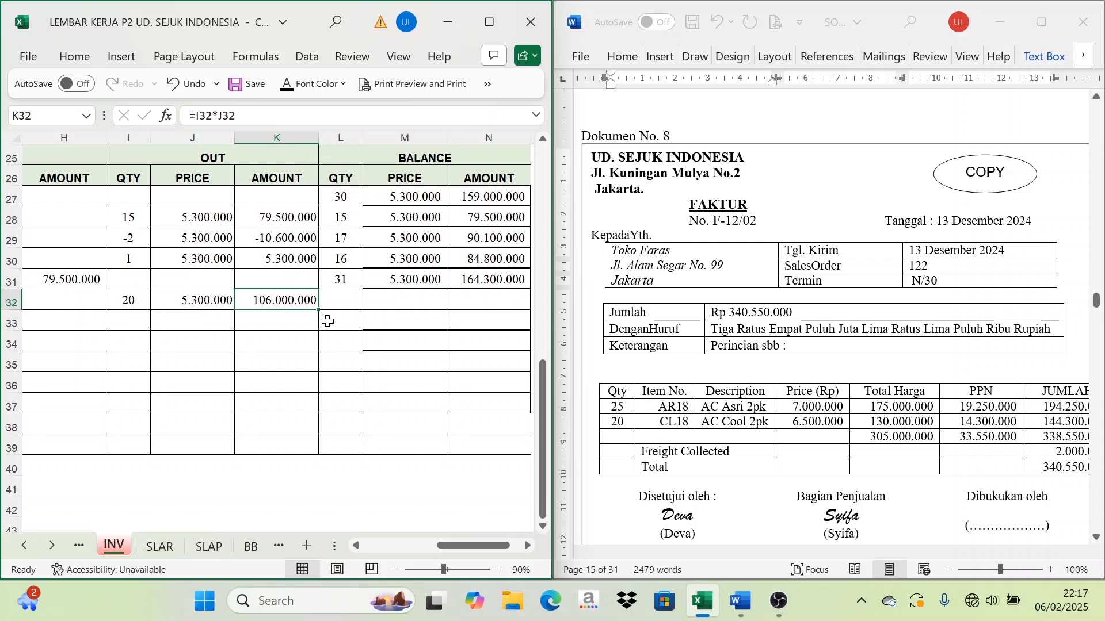
Step: Review the Toko Faras OUT quantities and amounts in rows 14 and 32 of both inventory cards
scroll(306, 353, up, 2)
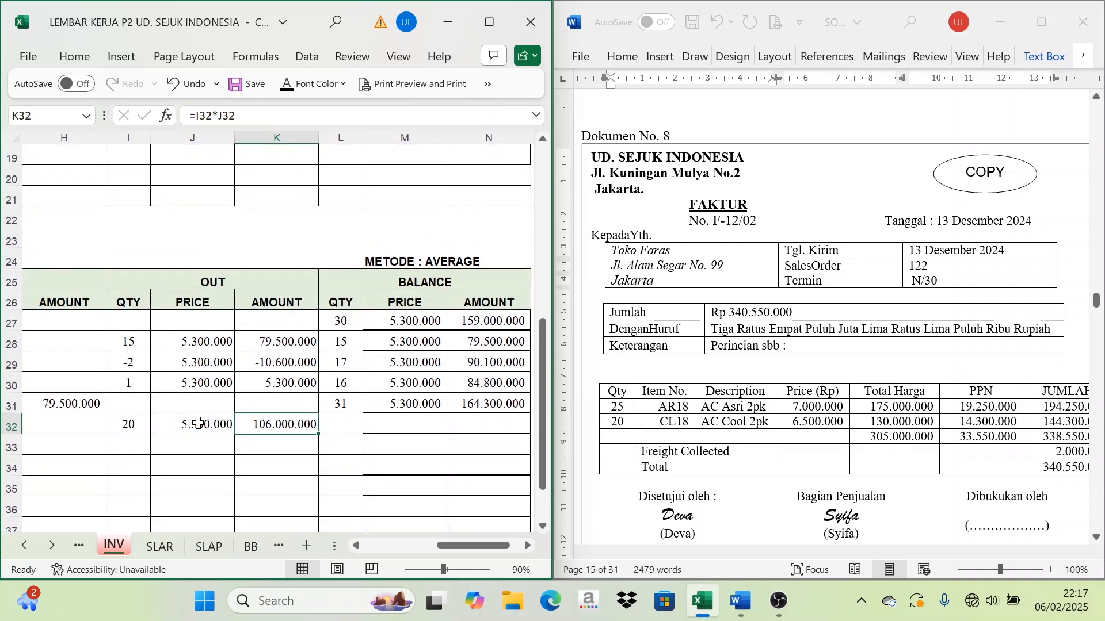
click(139, 430)
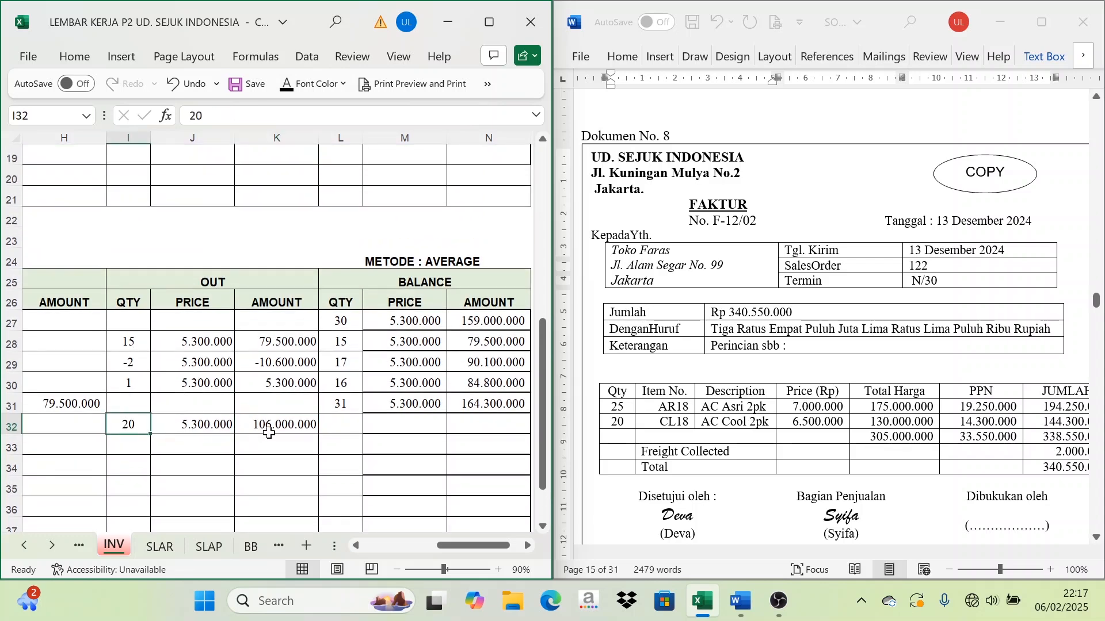
scroll(286, 431, up, 5)
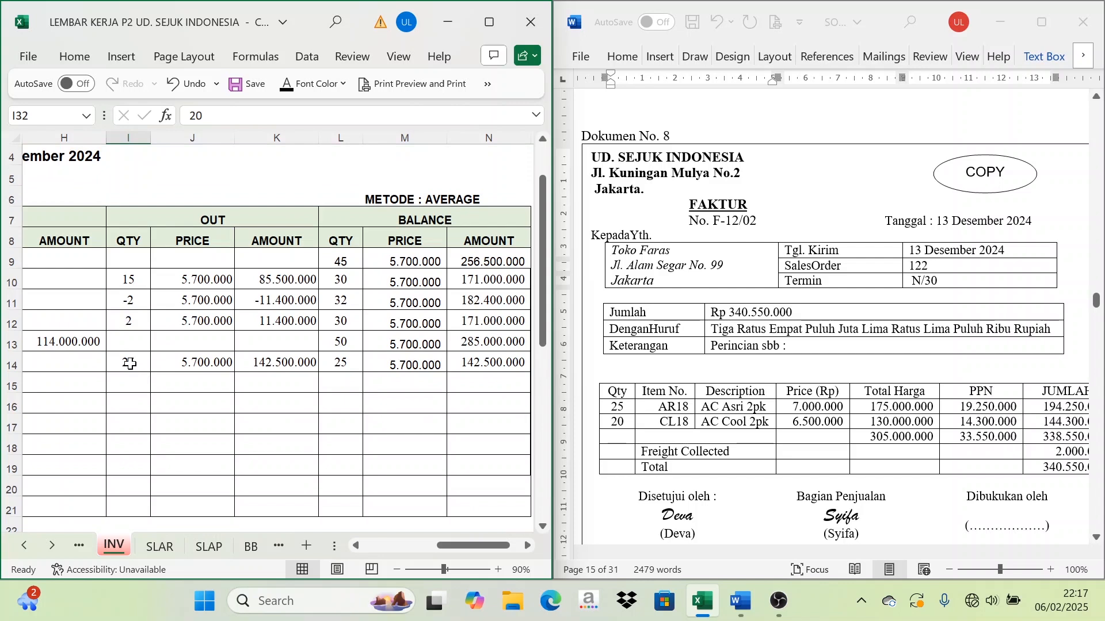
click(130, 363)
click(303, 366)
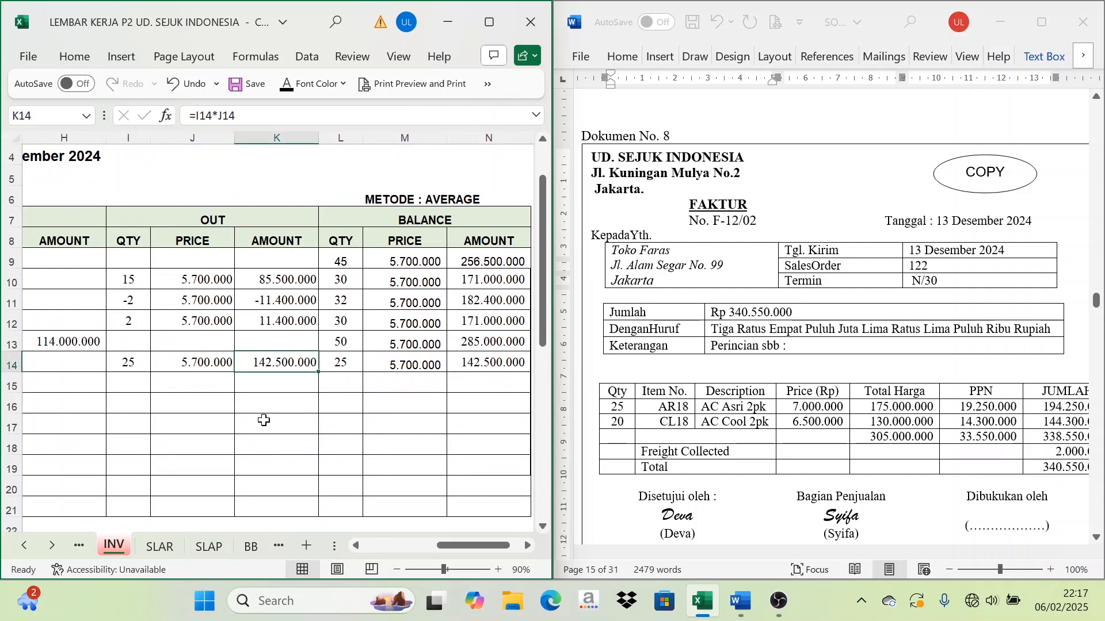
scroll(267, 425, down, 5)
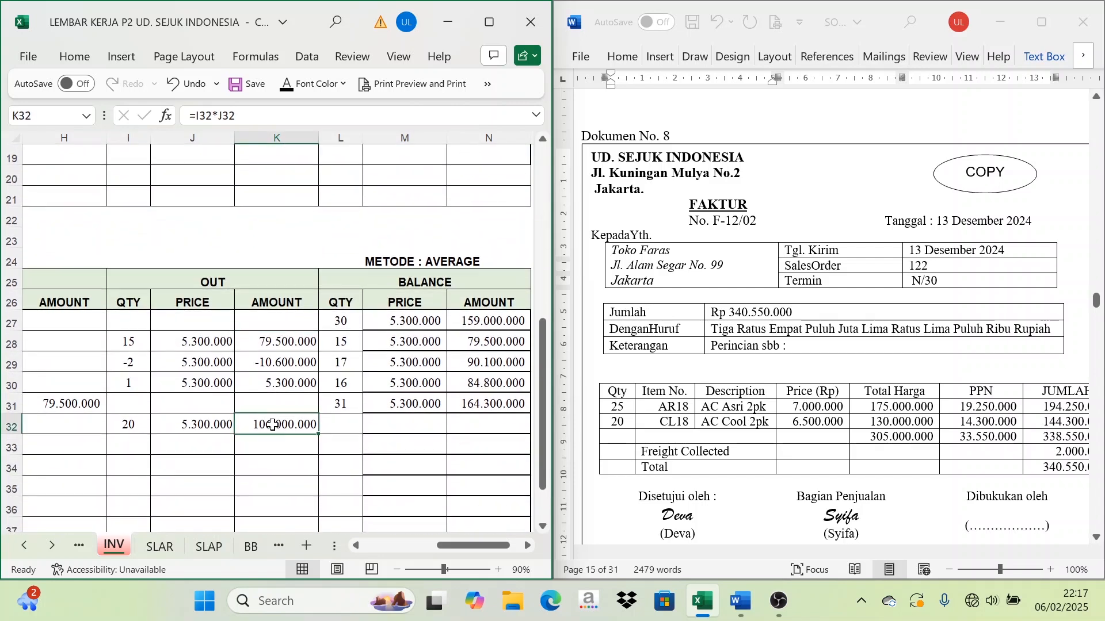
scroll(274, 429, up, 3)
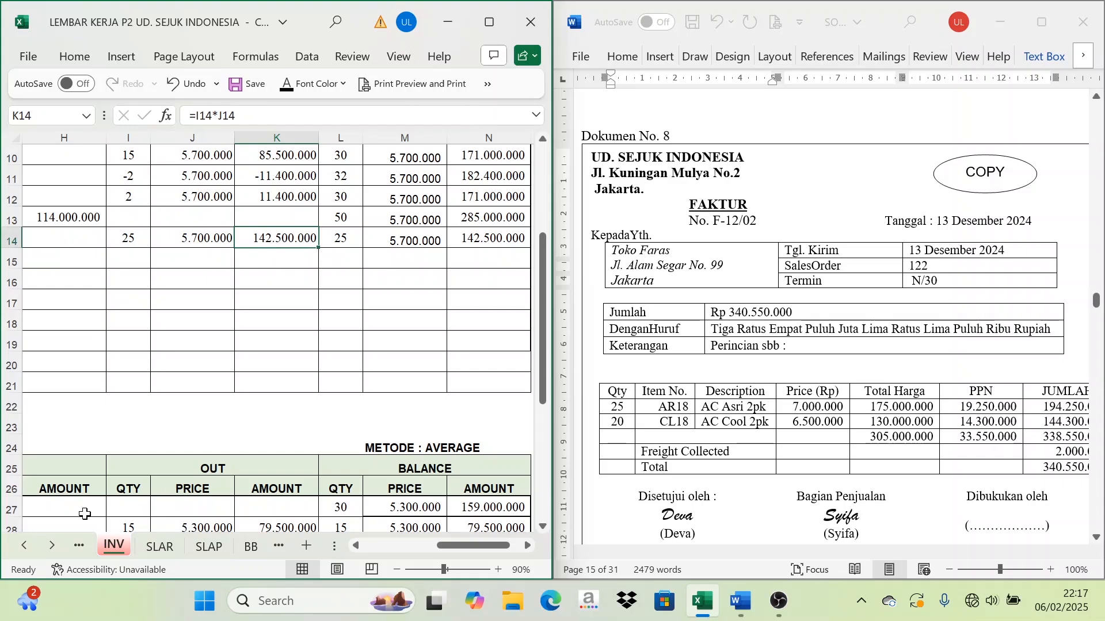
Step: Reveal the cost of good sold of 248.500.000 in H10 of the SJ sheet, calculated as INV!K14+INV!K32, with black font color
click(25, 551)
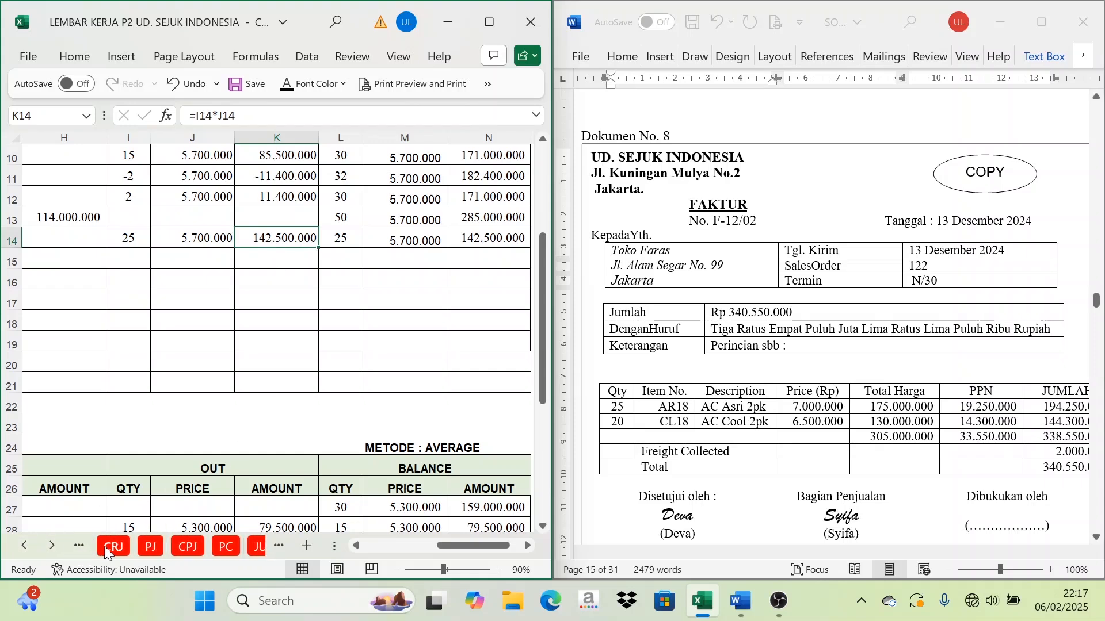
click(26, 544)
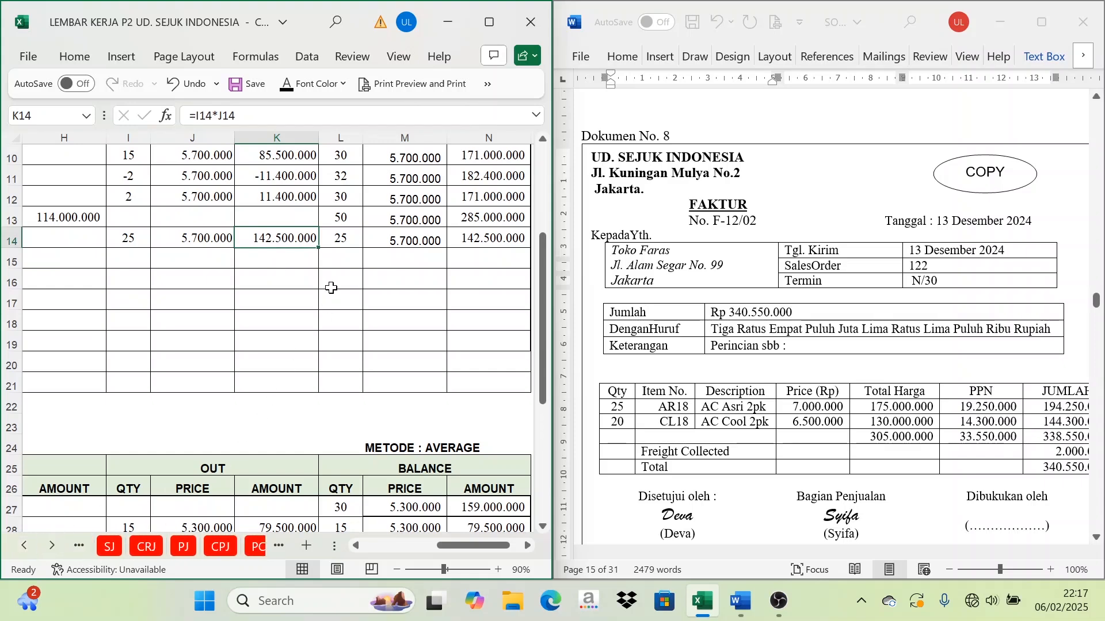
click(106, 551)
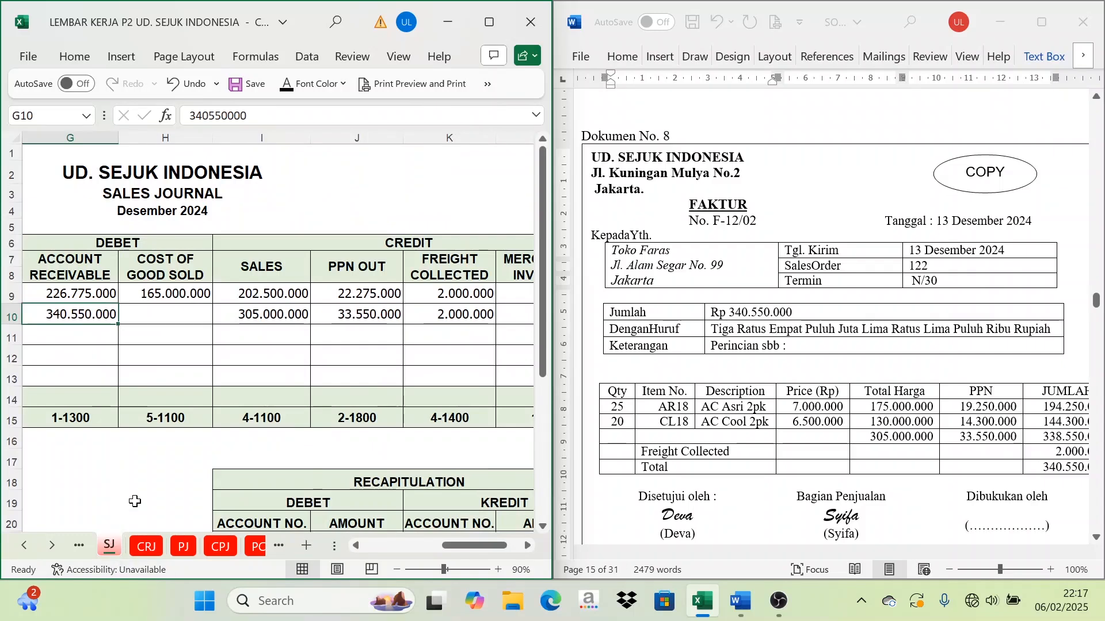
click(169, 274)
click(169, 329)
click(171, 320)
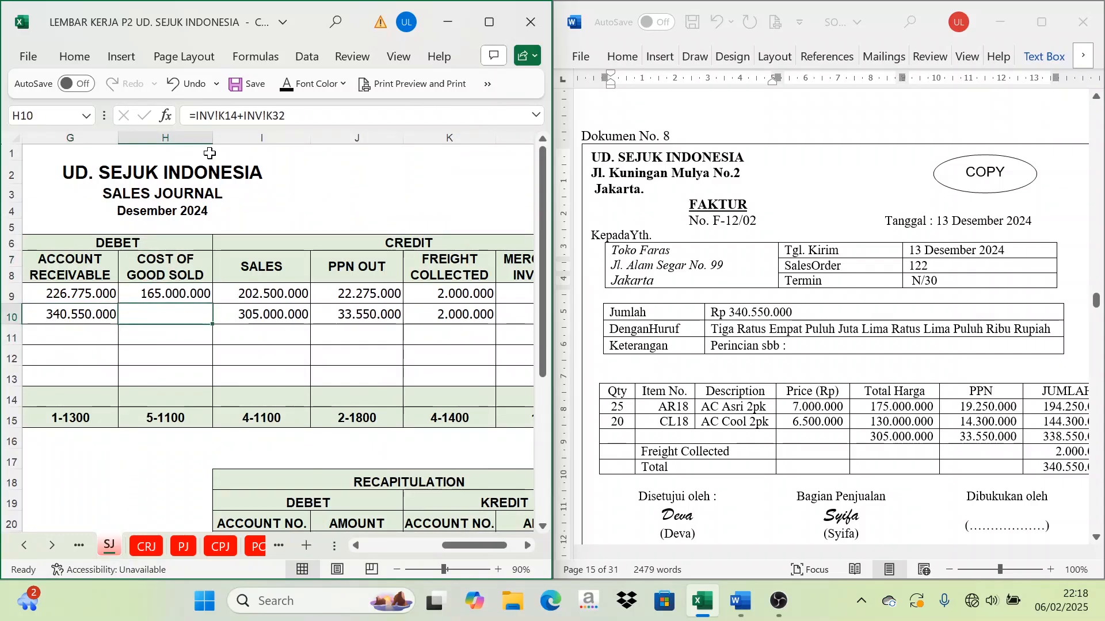
click(287, 84)
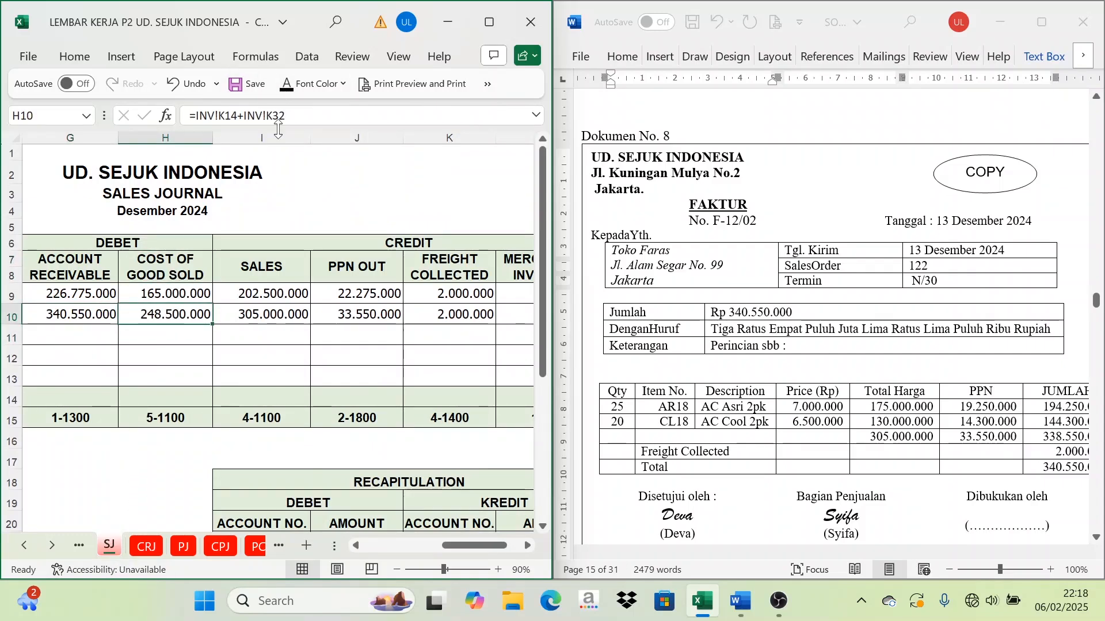
Step: Reveal the merchandise inventory credit of 248.500.000 in L10 of the sales journal with black font color
click(529, 552)
click(529, 551)
click(374, 314)
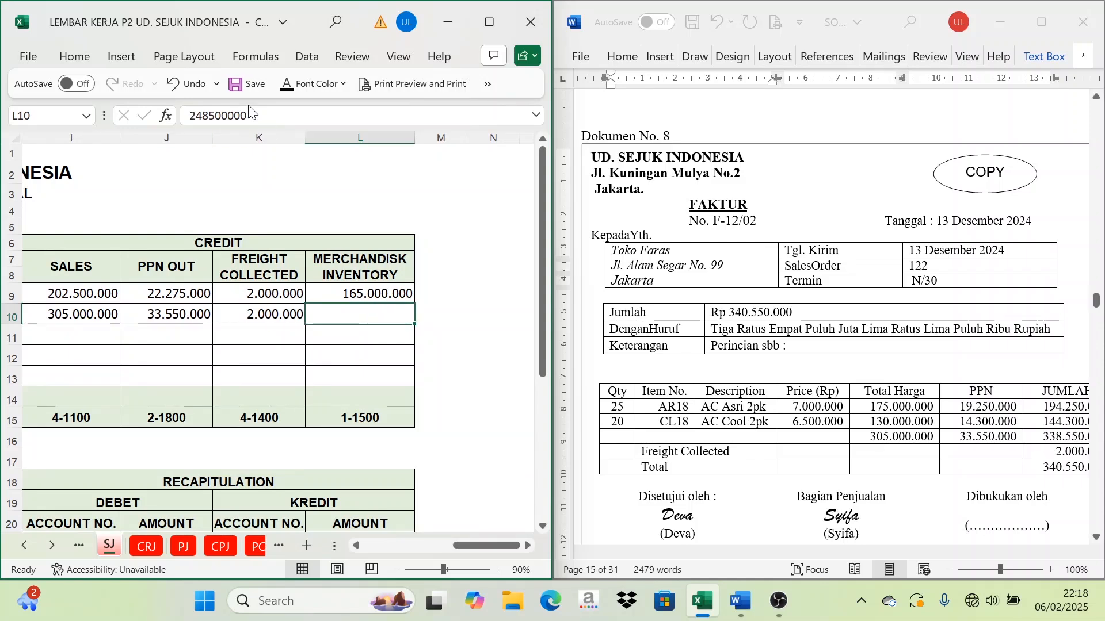
click(277, 90)
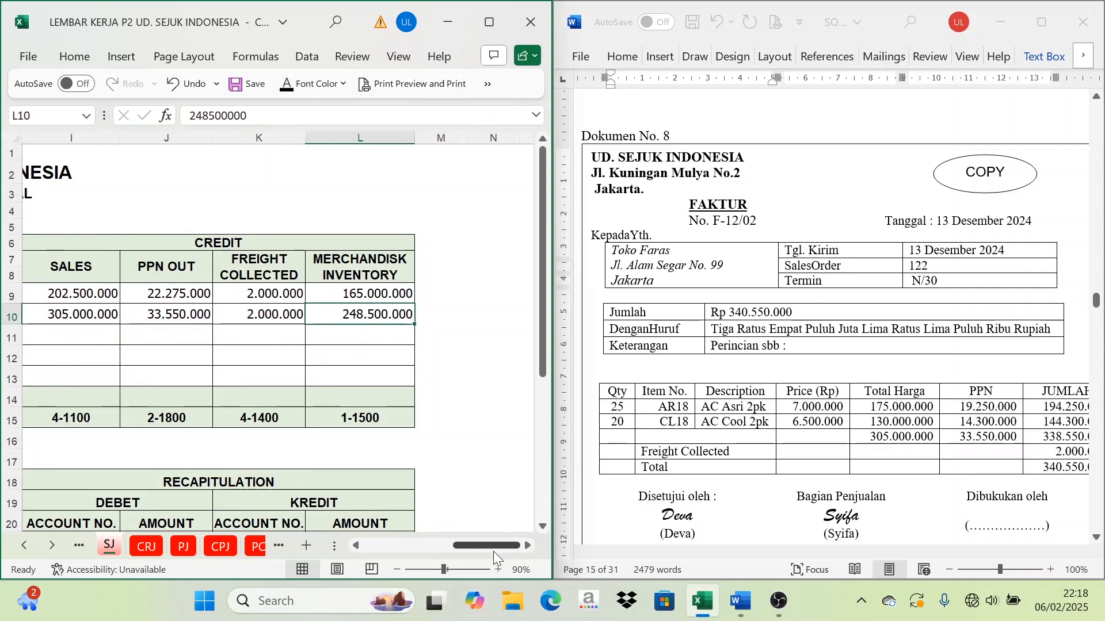
Step: Trace the cost of good sold formula in H10 back to the OUT amounts in K14 and K32 of the INV sheet
drag(496, 548, 482, 544)
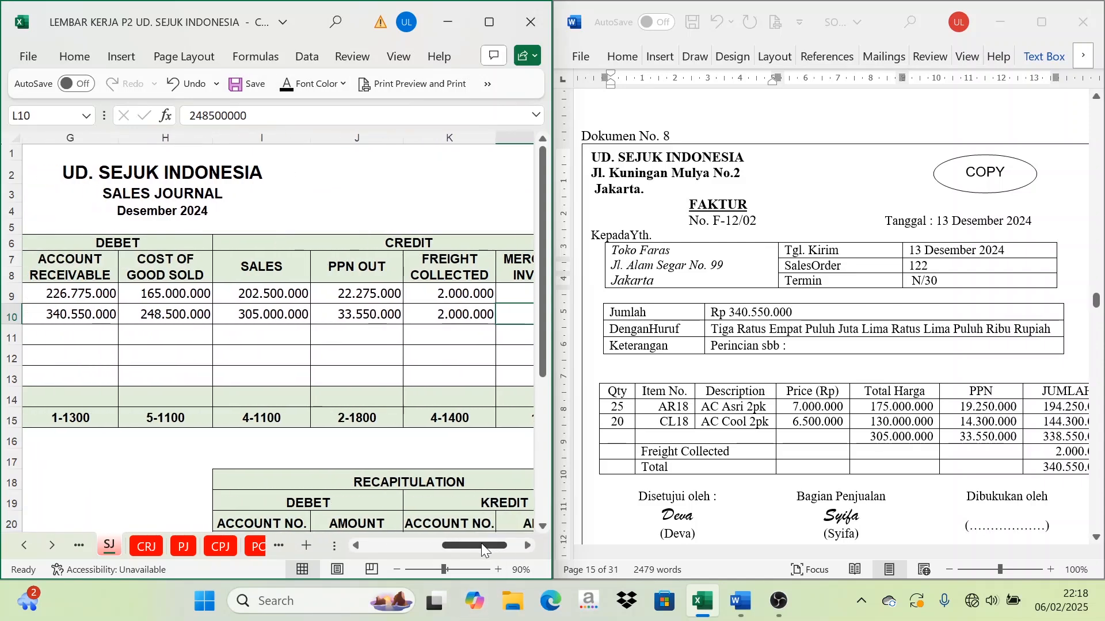
click(197, 302)
click(180, 314)
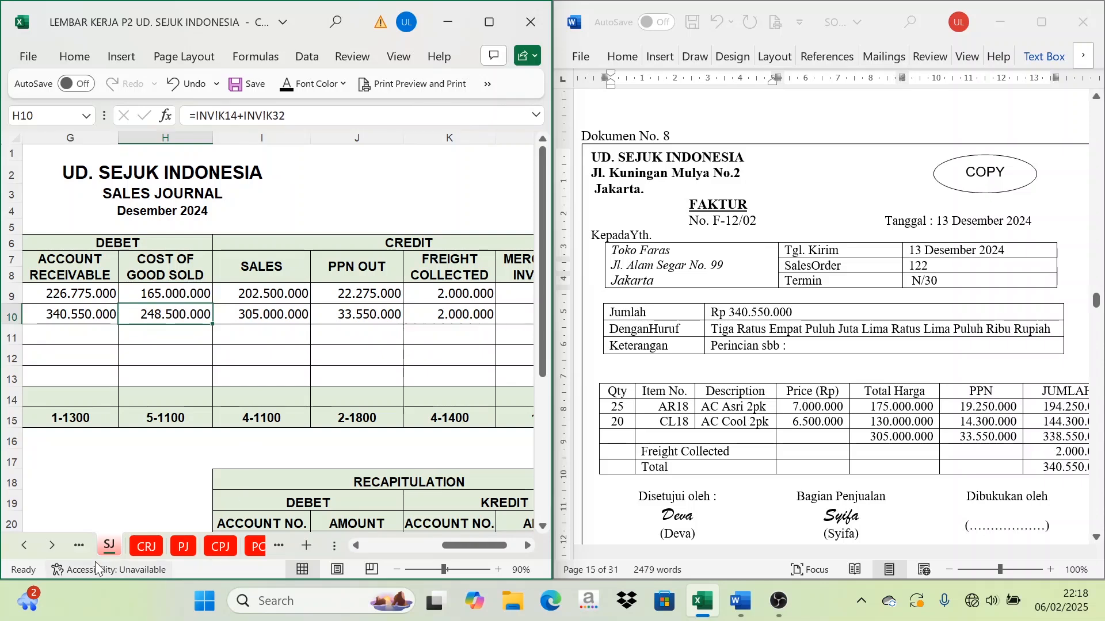
click(52, 544)
click(52, 545)
click(52, 545)
click(219, 547)
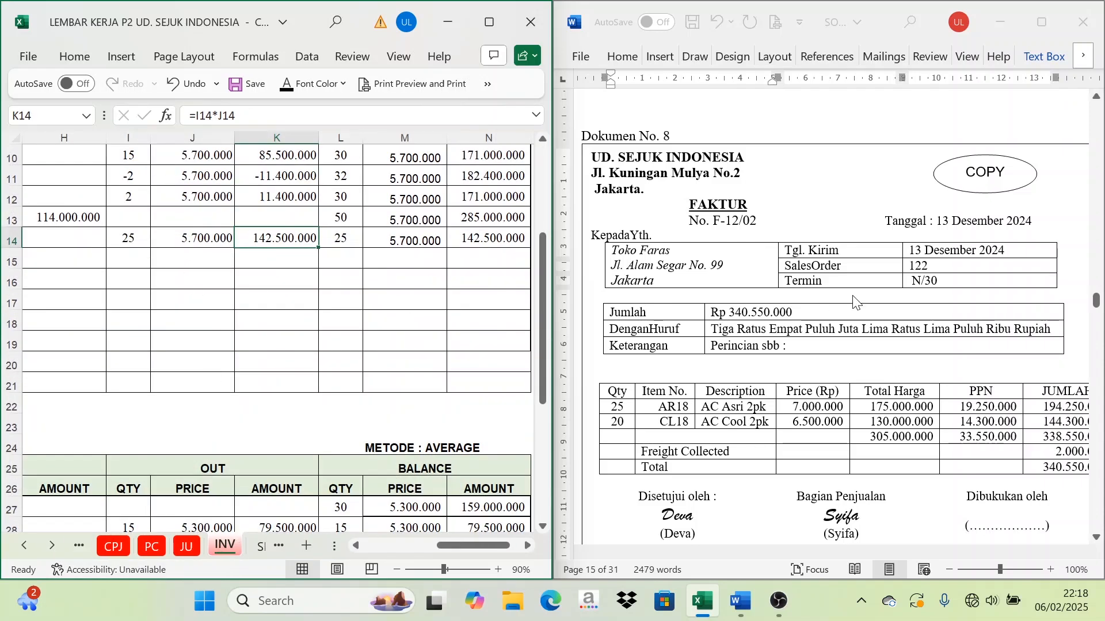
click(136, 236)
click(288, 238)
scroll(278, 380, down, 6)
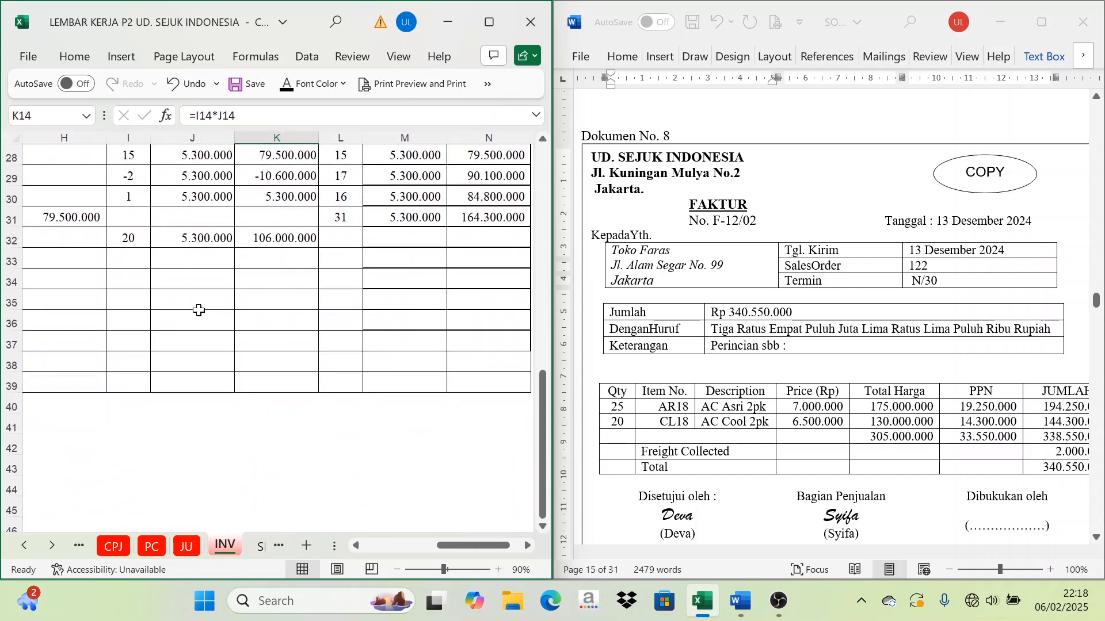
click(139, 231)
click(266, 233)
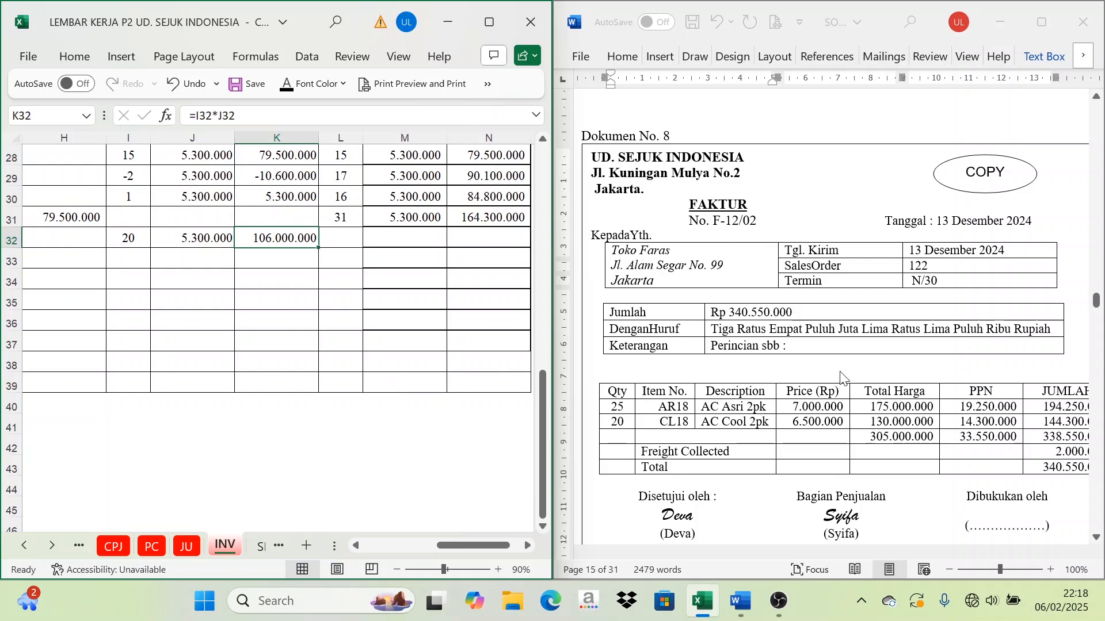
Step: Reveal voucher V12-2's date 15, evidence number and description Pembelian Perlengkapan Kantor in C9:E9 of the PC sheet with black font color
scroll(840, 377, down, 6)
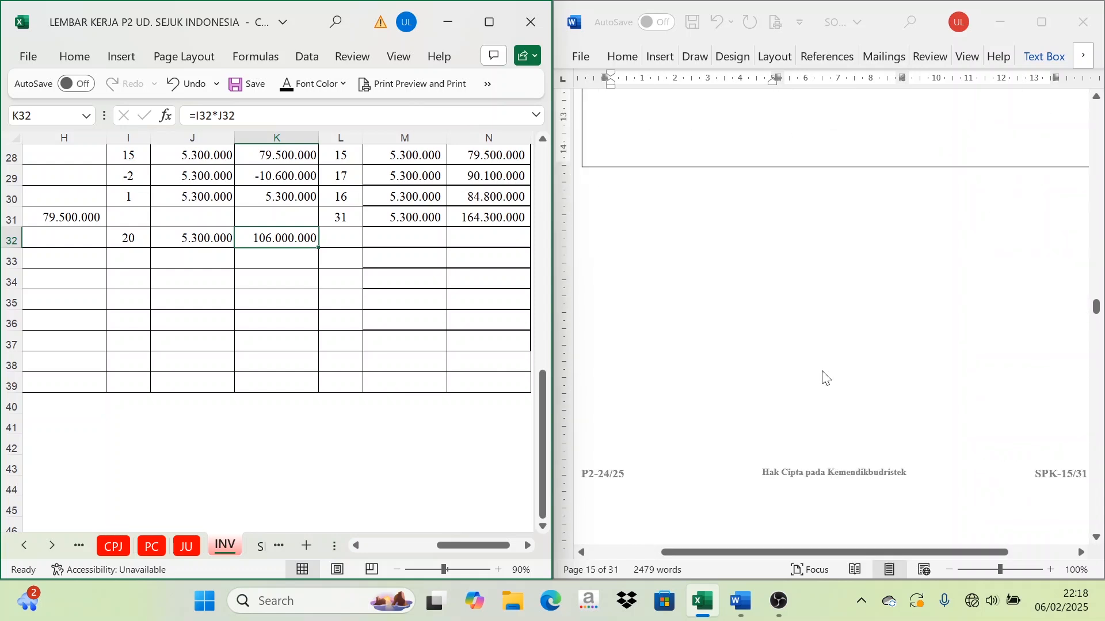
scroll(826, 377, down, 1)
scroll(822, 381, down, 7)
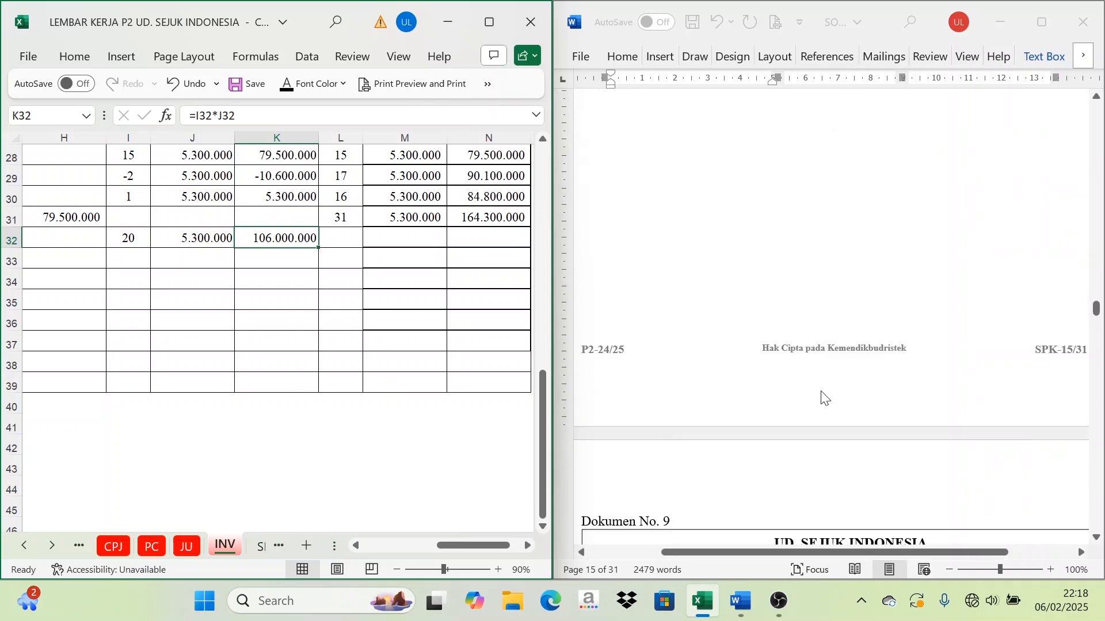
scroll(823, 391, down, 8)
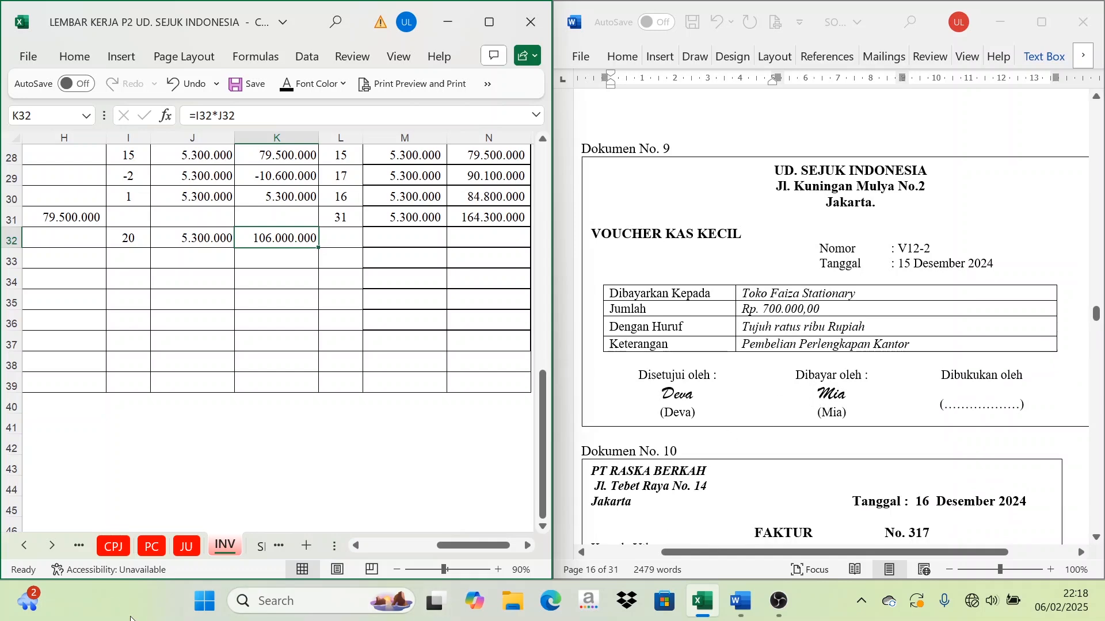
click(155, 552)
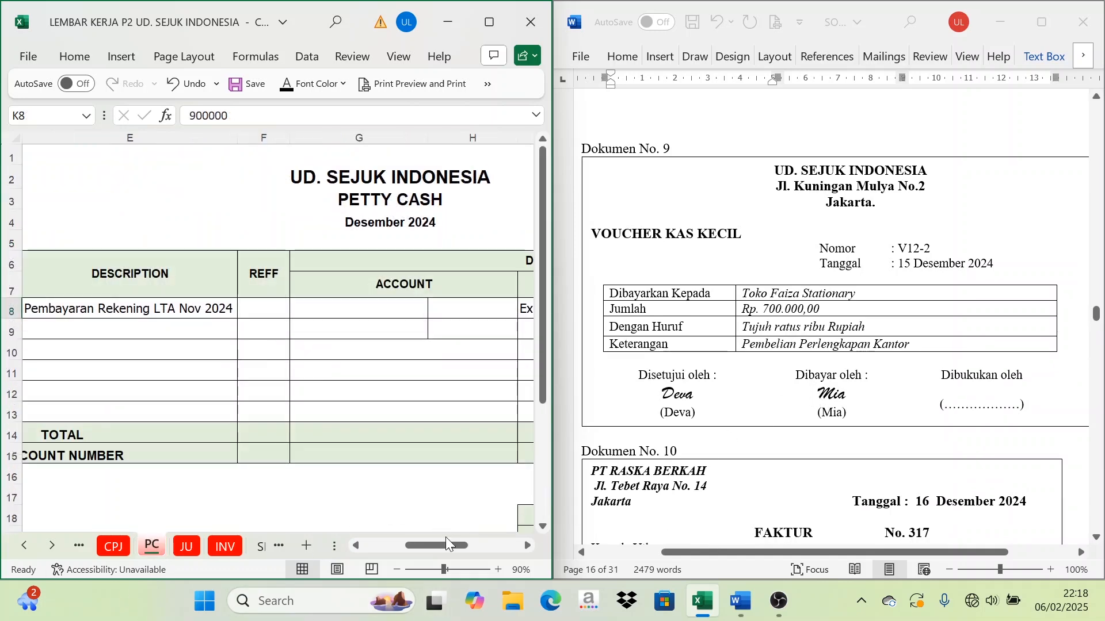
drag(460, 545, 419, 544)
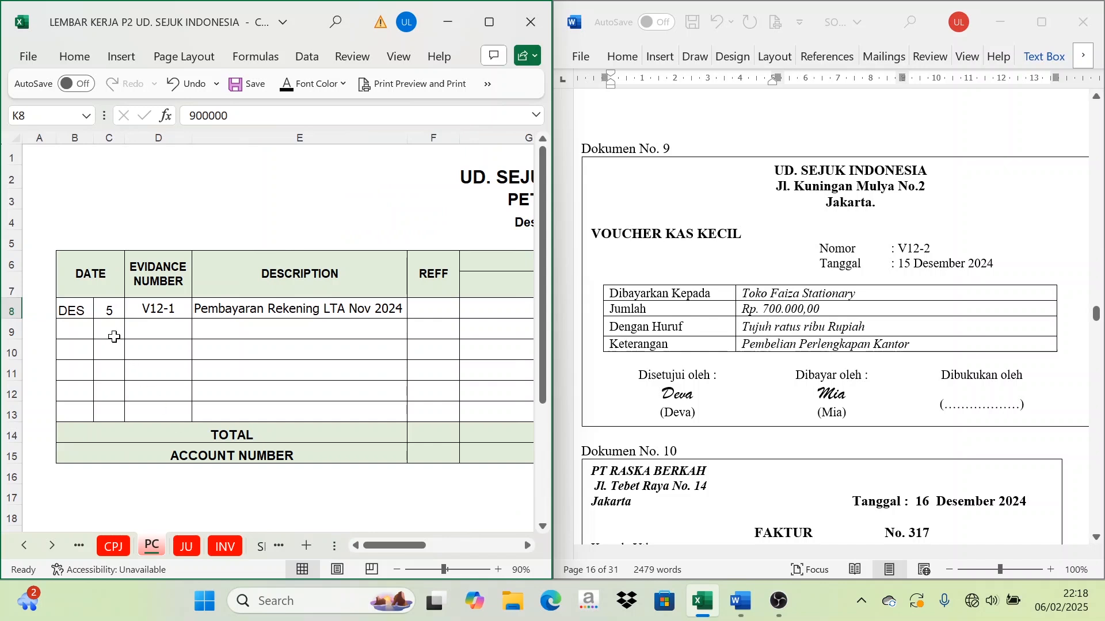
drag(110, 329, 242, 329)
key(ctrl+v)
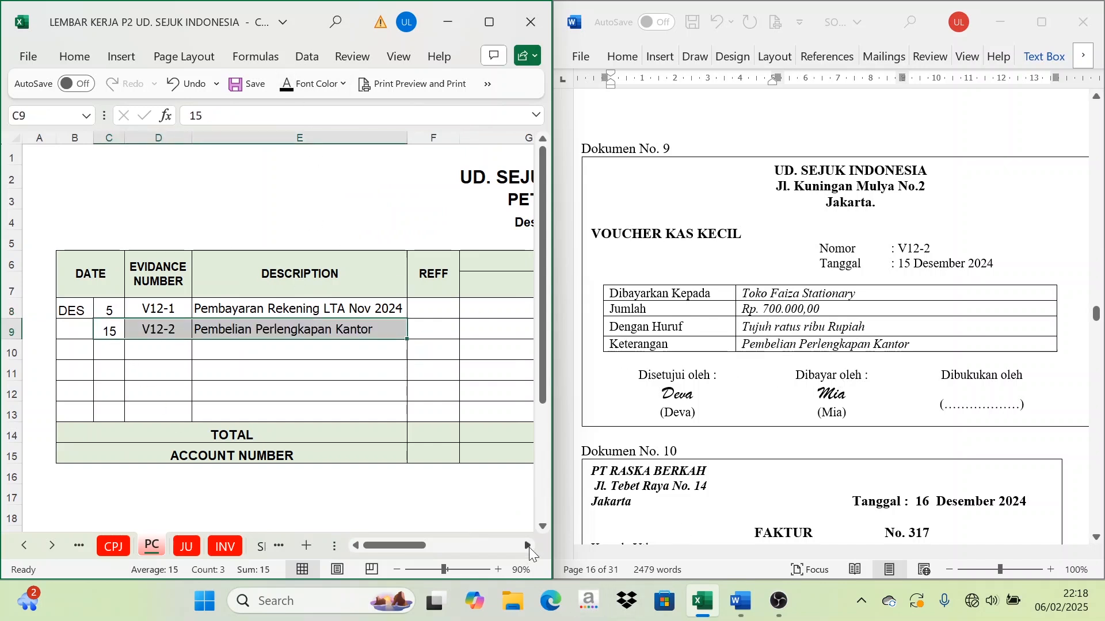
Step: Reveal the Office Supplies debit, account 1-1600, total 700.000 and petty cash credit 700.000 in I9:L9 with black font color
drag(530, 548, 526, 542)
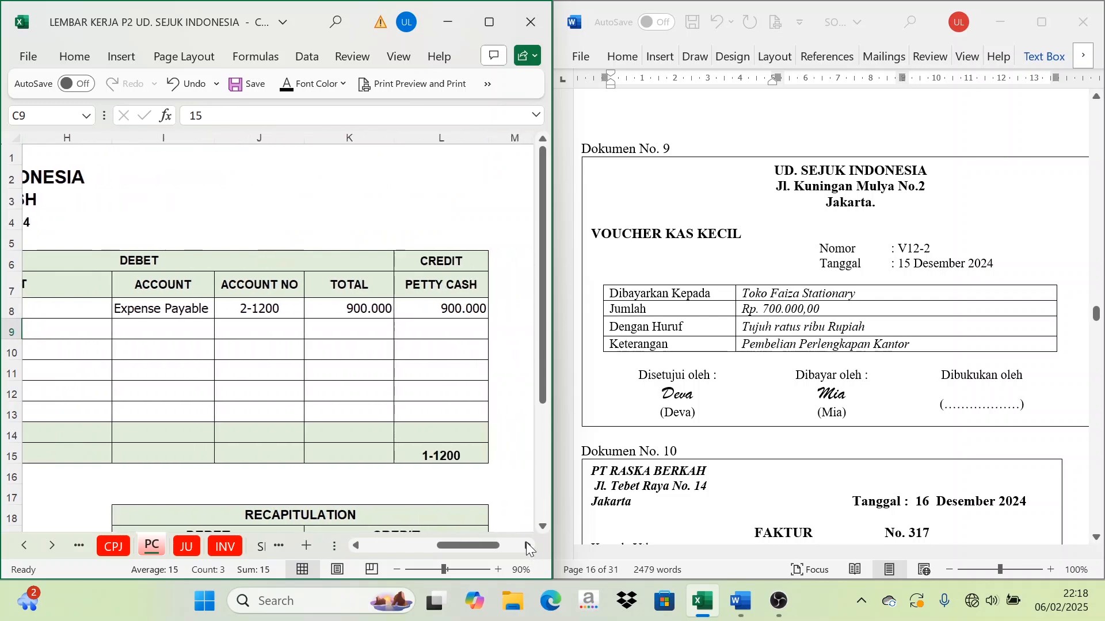
click(164, 330)
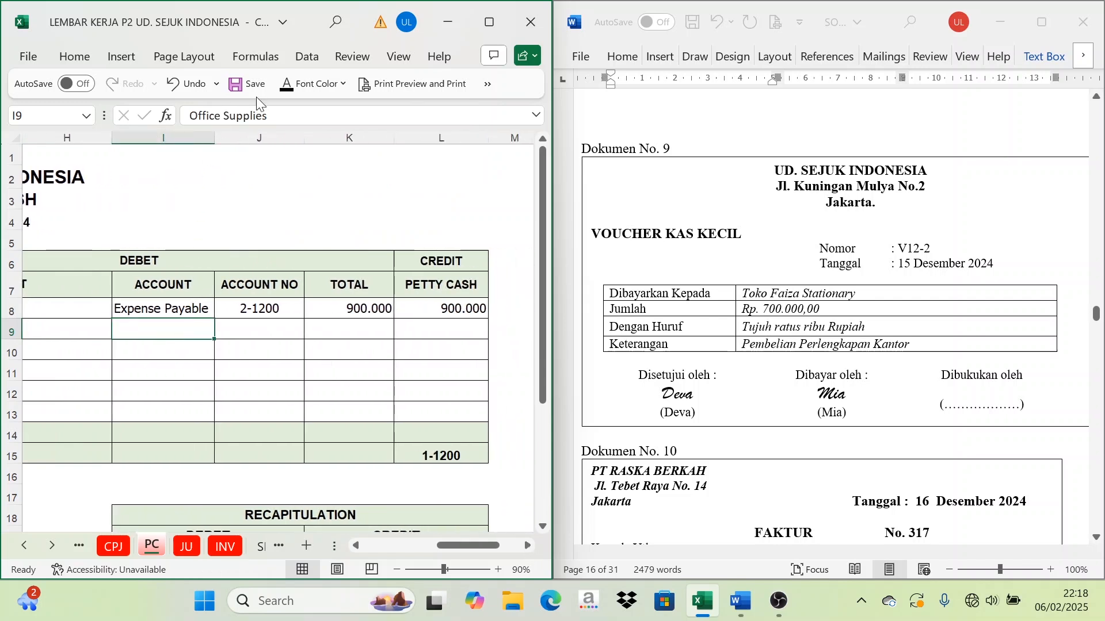
click(257, 326)
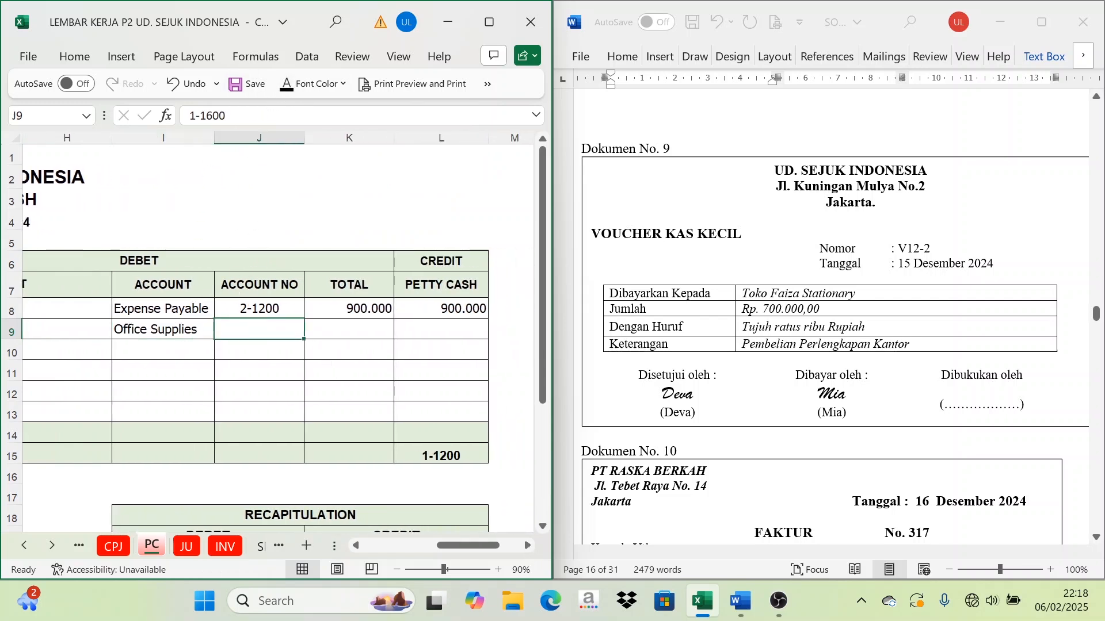
click(343, 324)
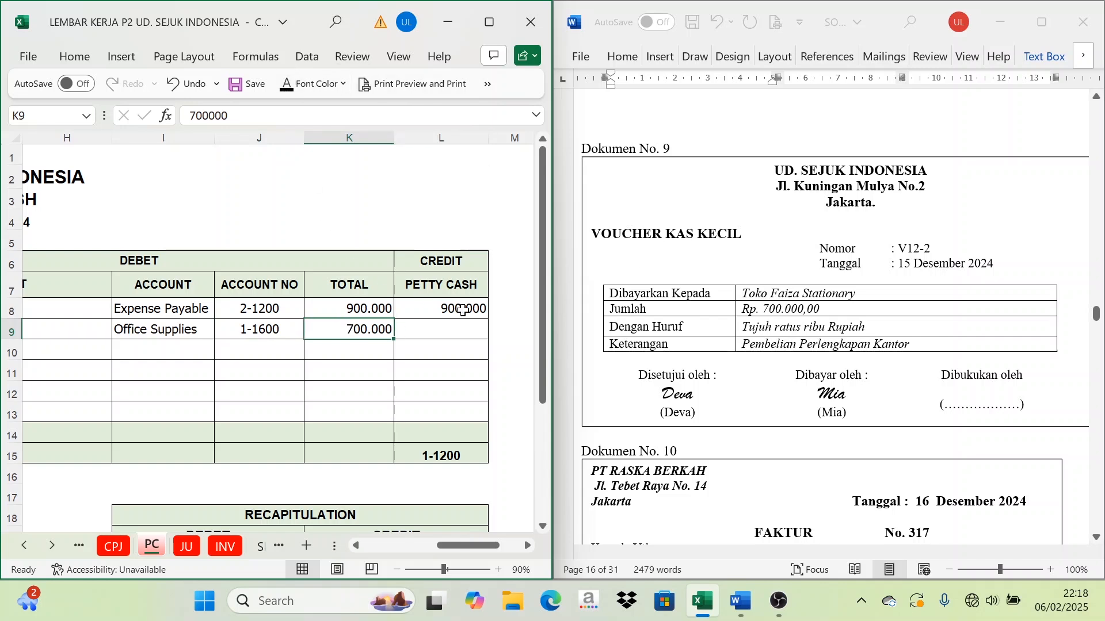
click(452, 278)
click(449, 329)
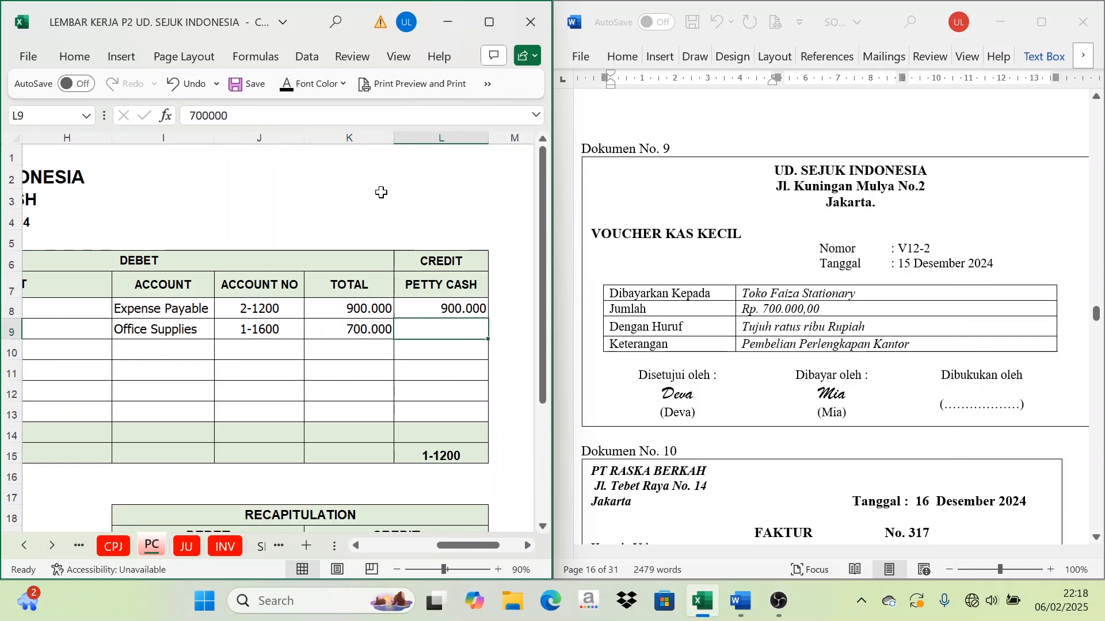
click(286, 87)
Step: Reveal invoice 317's date 16, faktur number and description PT Raska Berkah in C10:E10 of the PJ sheet with black font color
scroll(662, 373, down, 3)
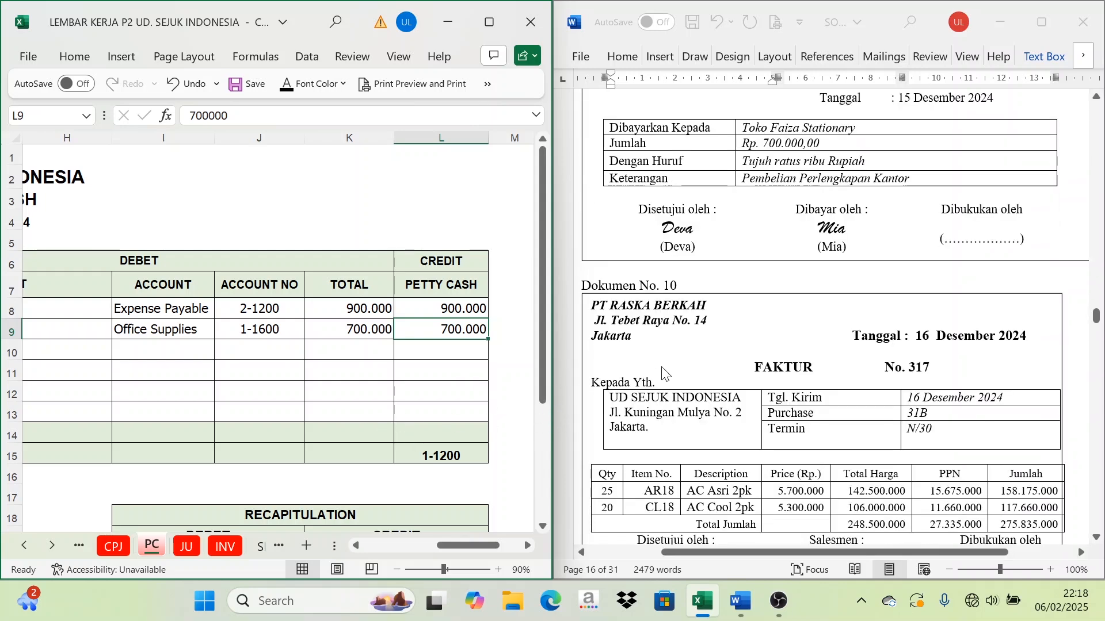
scroll(662, 373, down, 2)
scroll(662, 265, down, 1)
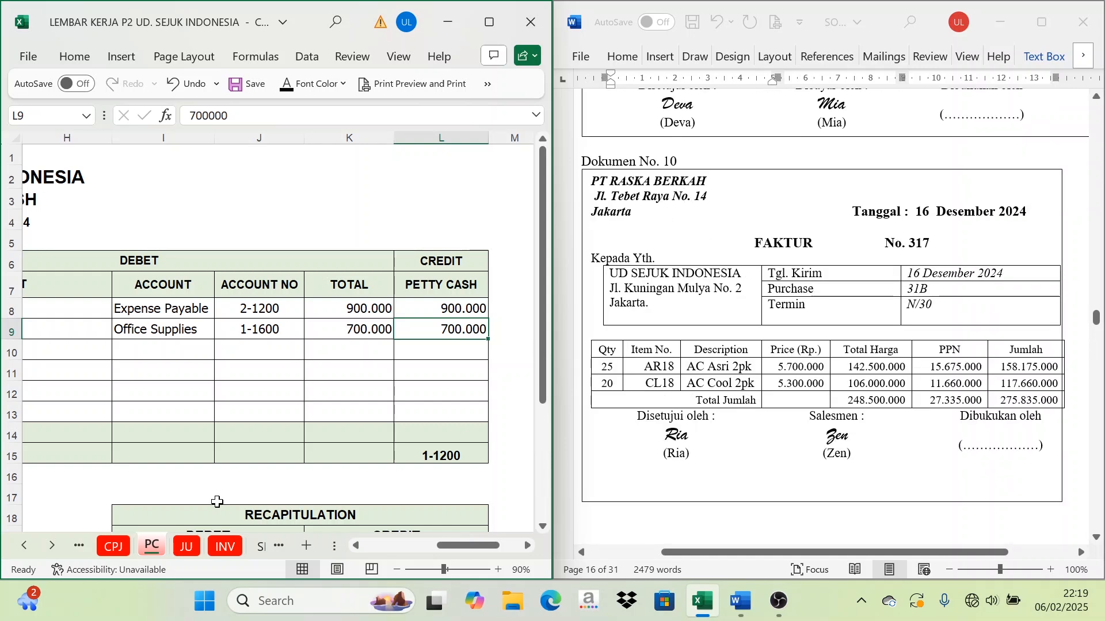
click(23, 546)
click(23, 547)
click(22, 547)
click(22, 546)
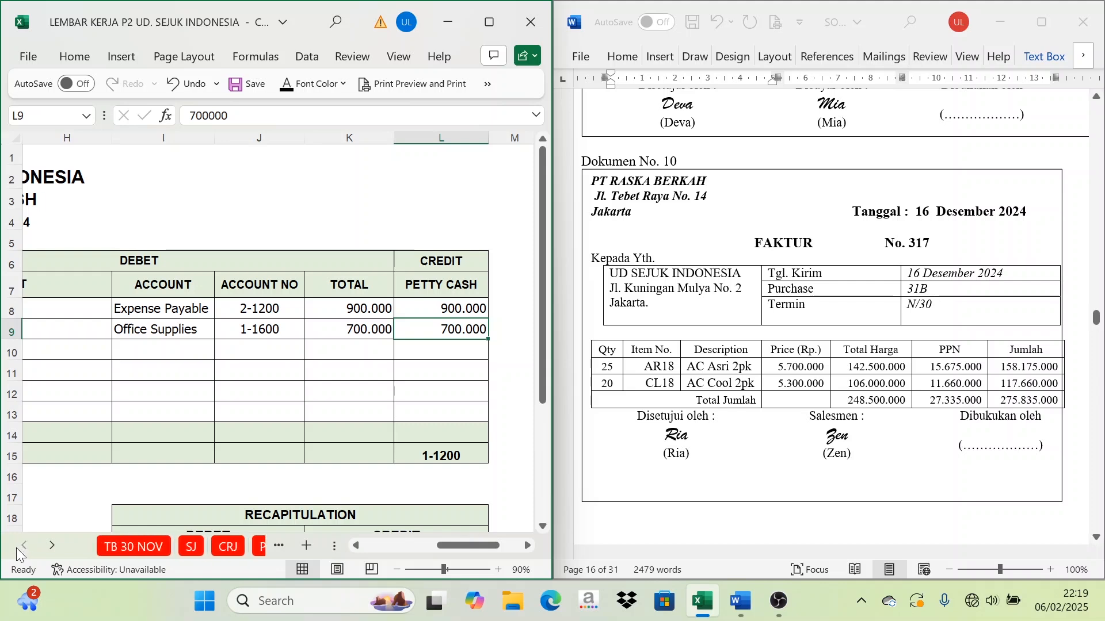
click(51, 546)
click(52, 547)
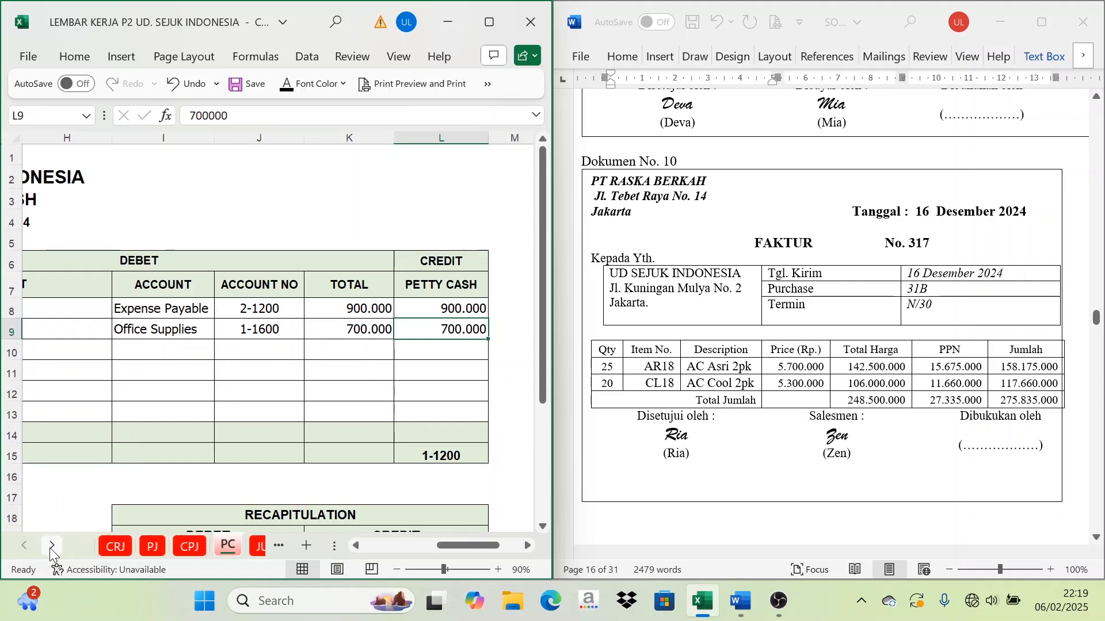
click(153, 551)
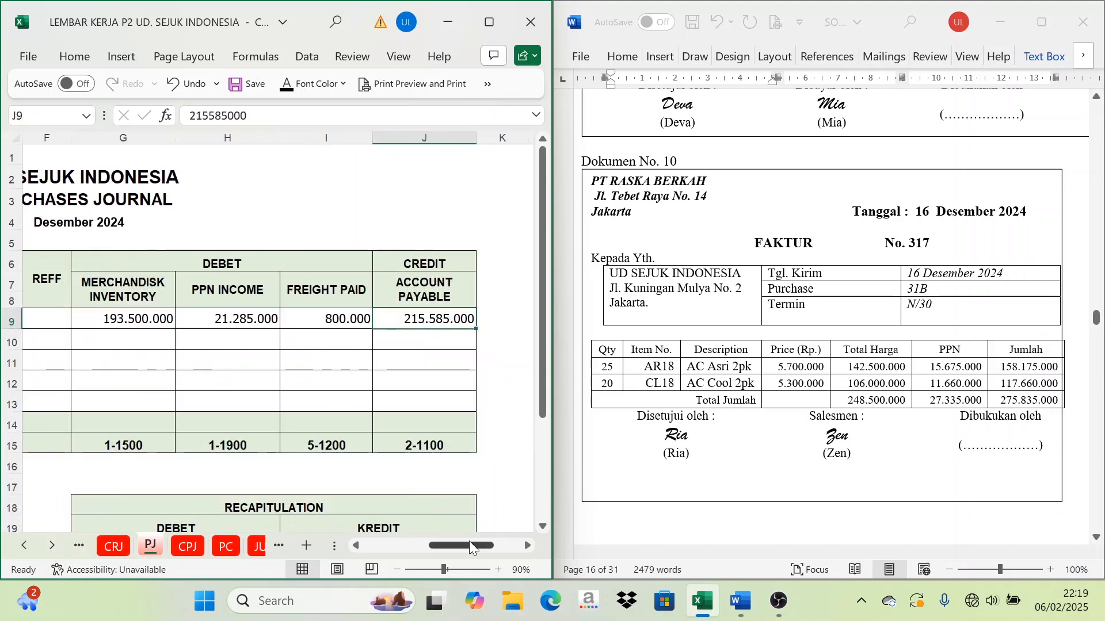
drag(469, 545, 356, 544)
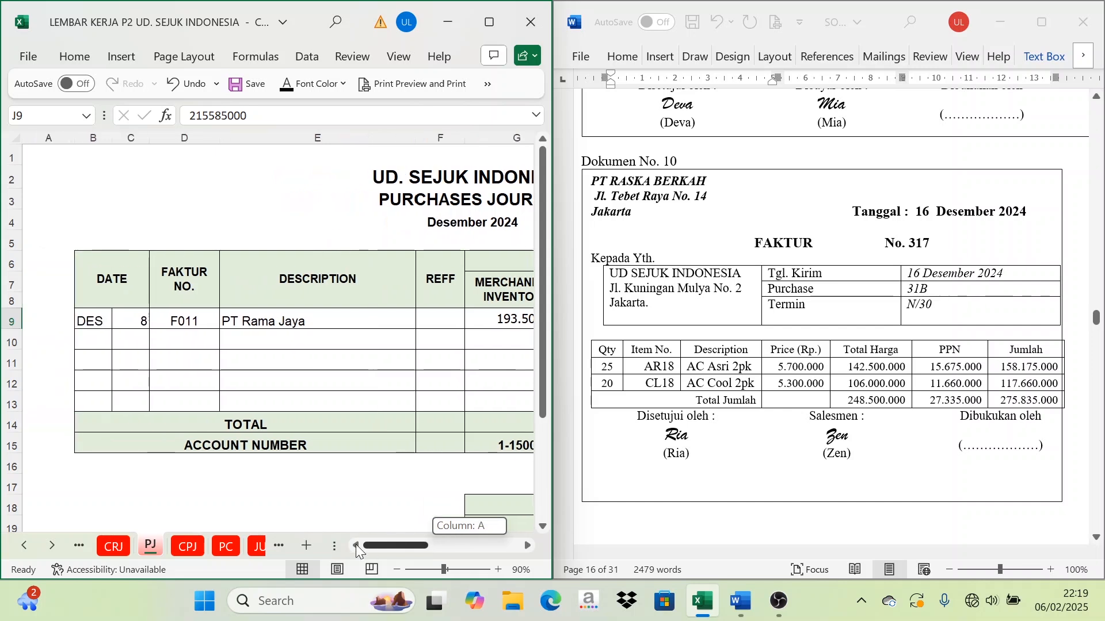
drag(130, 343, 260, 344)
text(16	317	PT Raska Berkah)
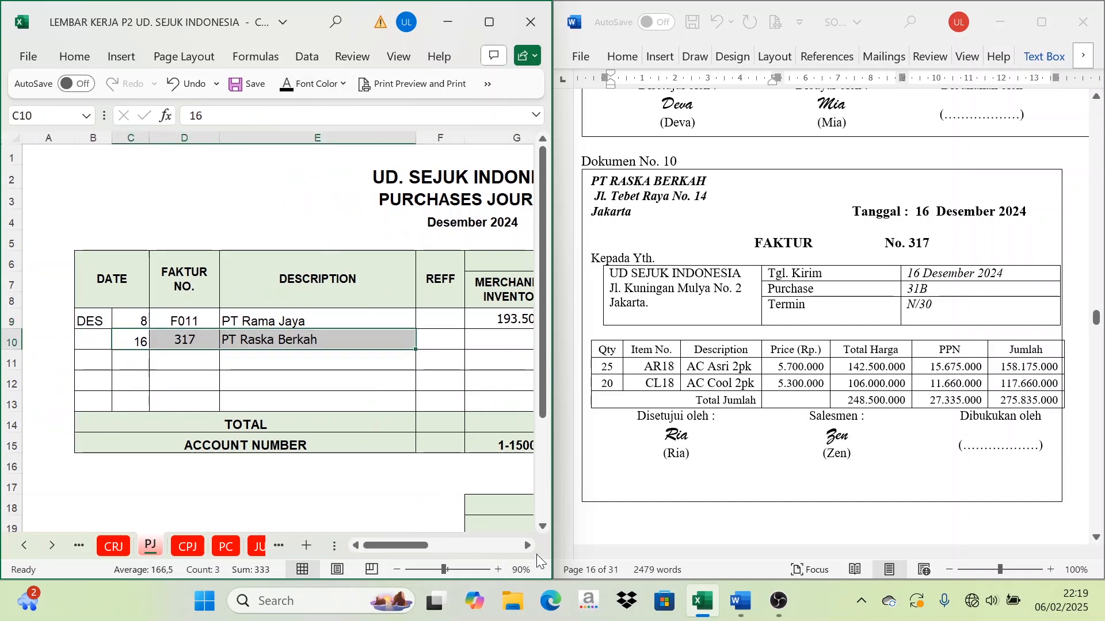
Step: Check the invoice's Total Harga and reveal the merchandise inventory debit of 248.500.000 in G10 of the purchases journal with black font color
scroll(537, 554, right, 5)
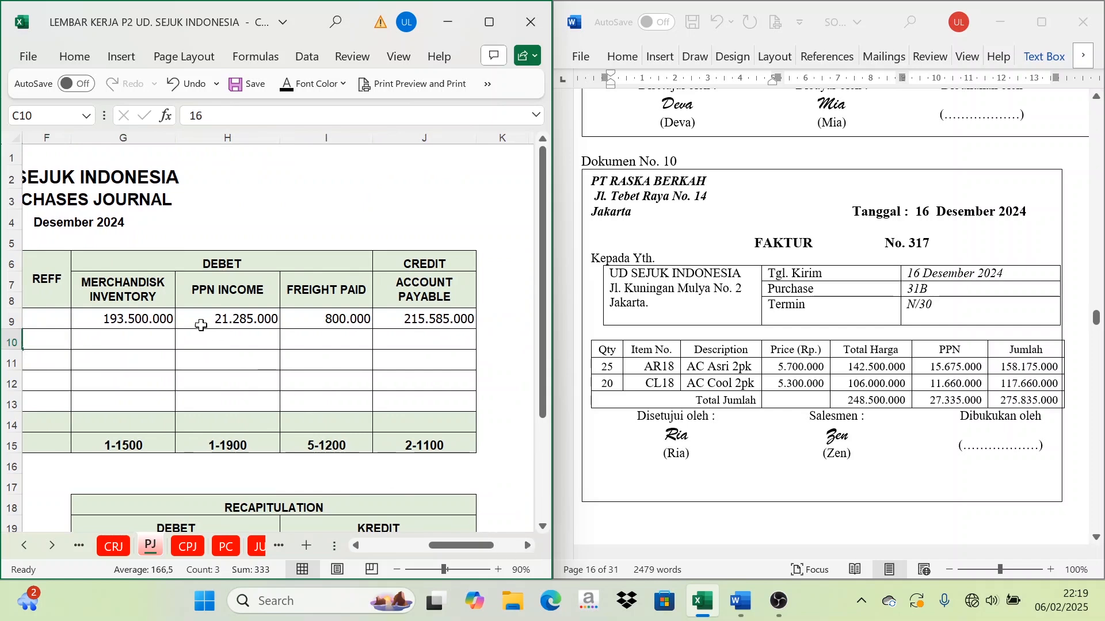
click(196, 266)
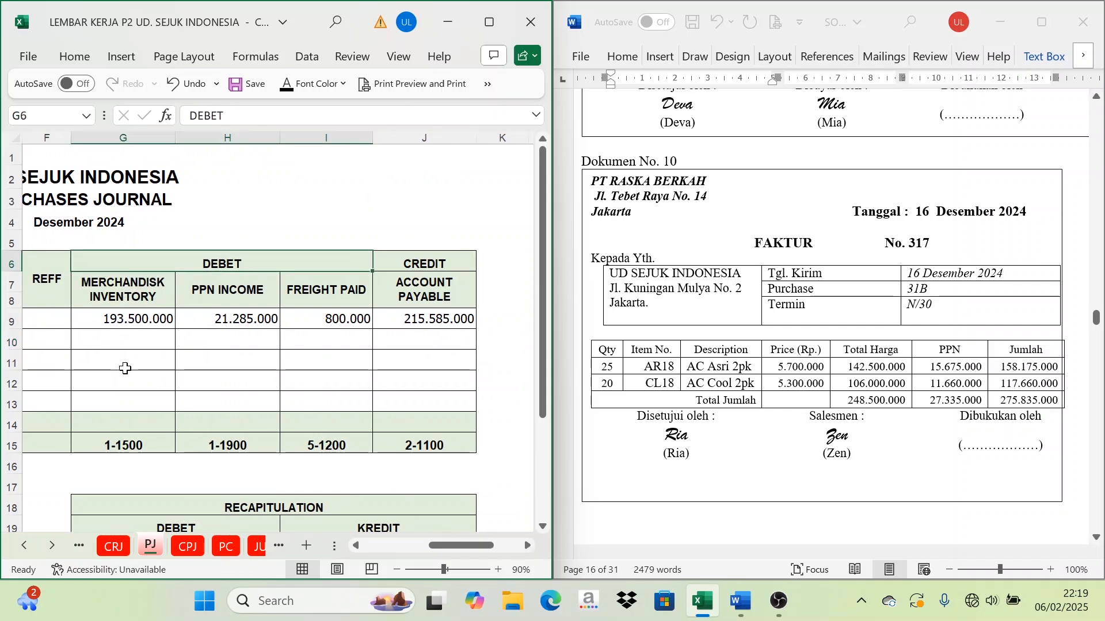
click(133, 343)
click(866, 348)
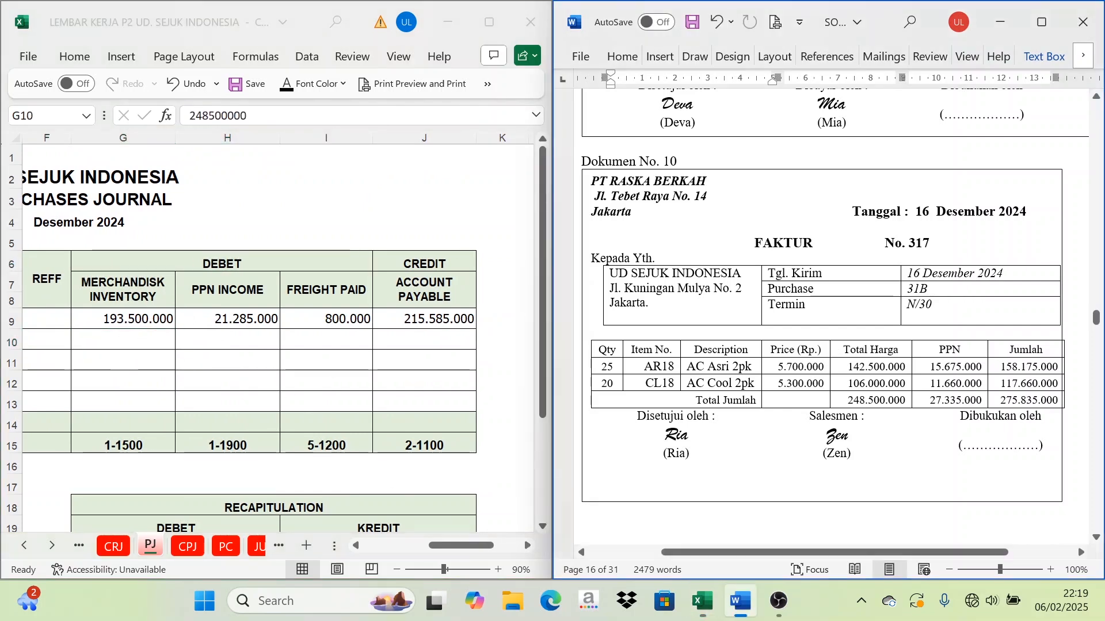
double_click(870, 400)
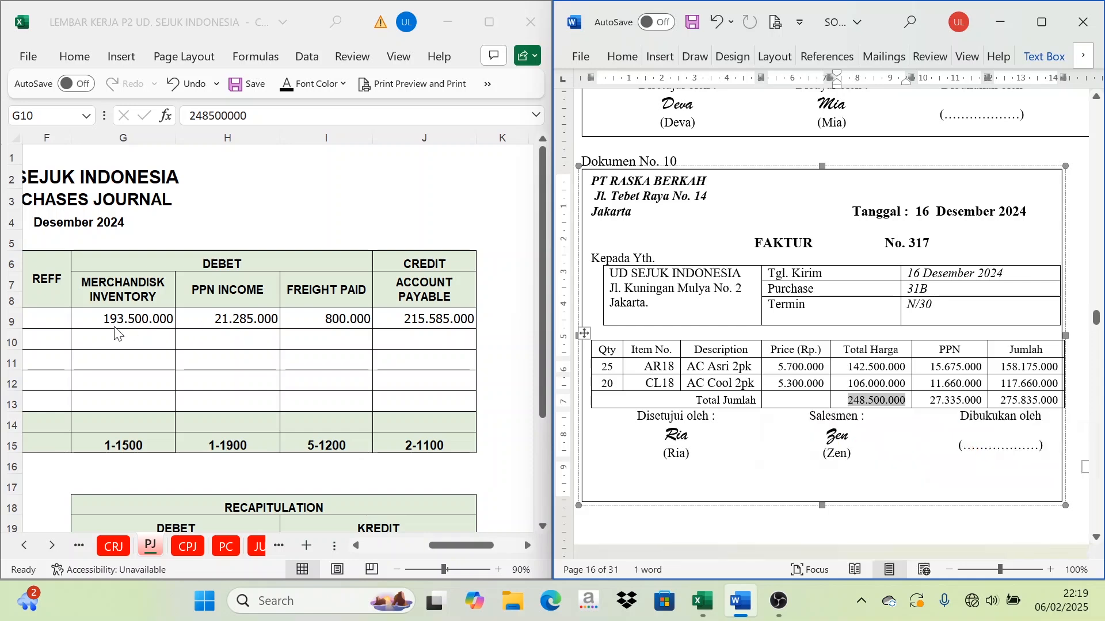
click(105, 343)
click(288, 83)
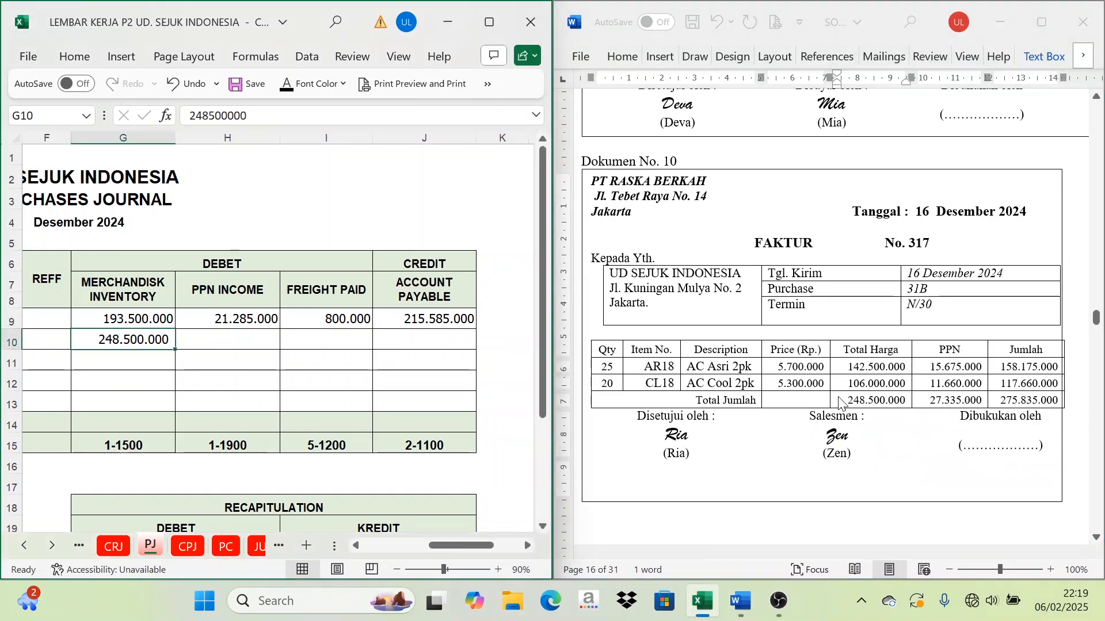
Step: Reveal the PPN income of 27.335.000 in H10 and the account payable of 275.835.000 in J10 with black font color
click(240, 337)
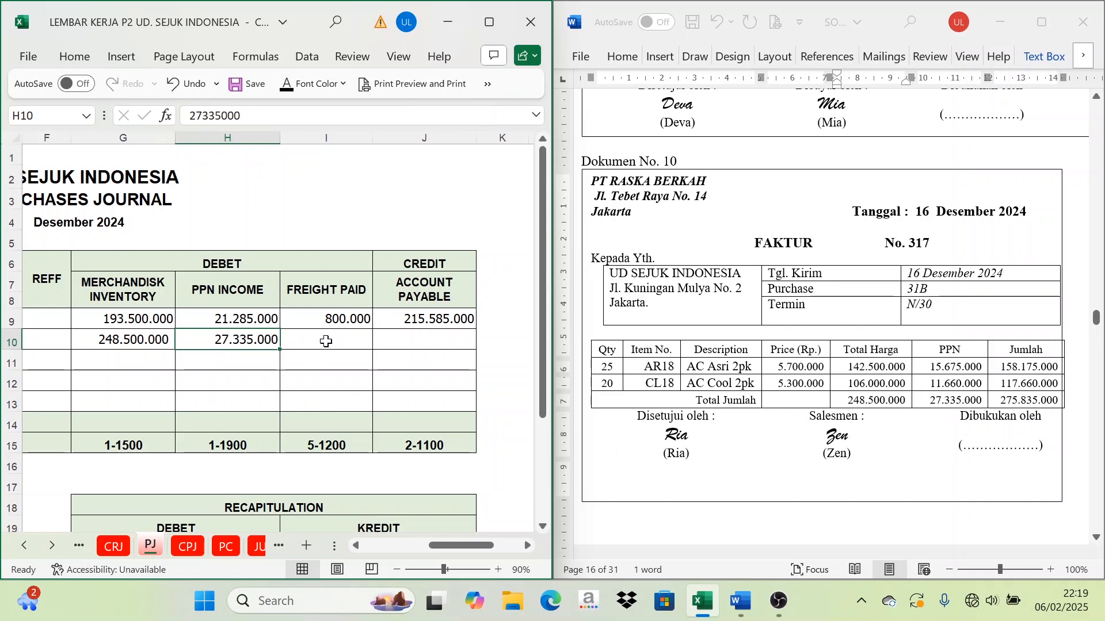
click(119, 338)
key(Right)
click(149, 338)
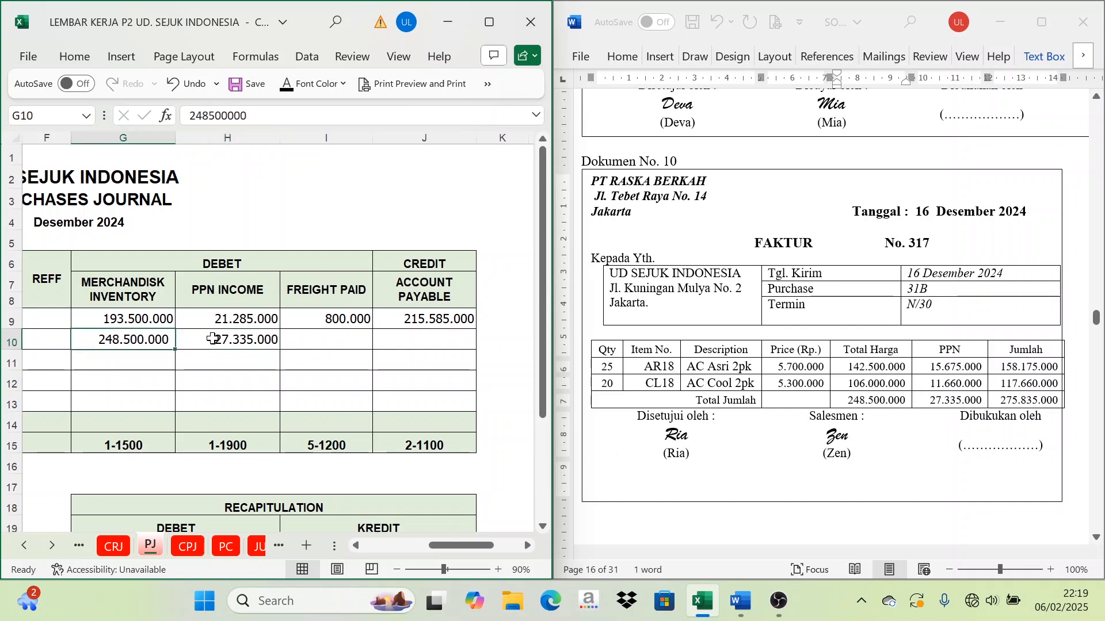
click(212, 339)
click(428, 338)
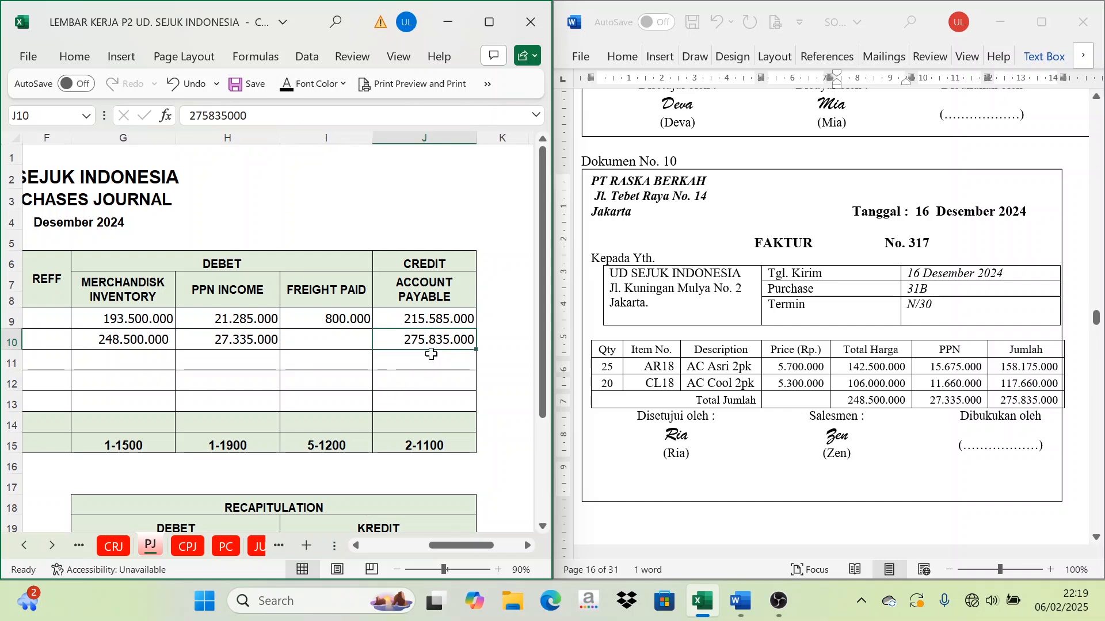
drag(1001, 401, 1037, 401)
click(434, 297)
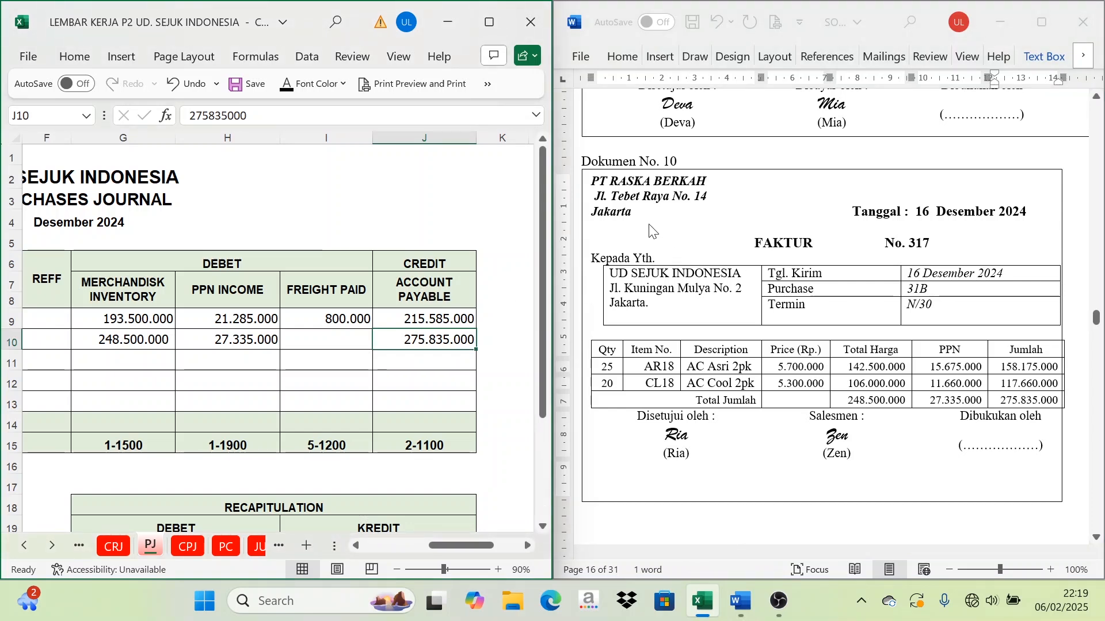
Step: Reveal date 16 and description Purchases Journal in C21:D21 of PT. Raska Berkah's card on the SLAP sheet with black font color
click(52, 546)
click(52, 545)
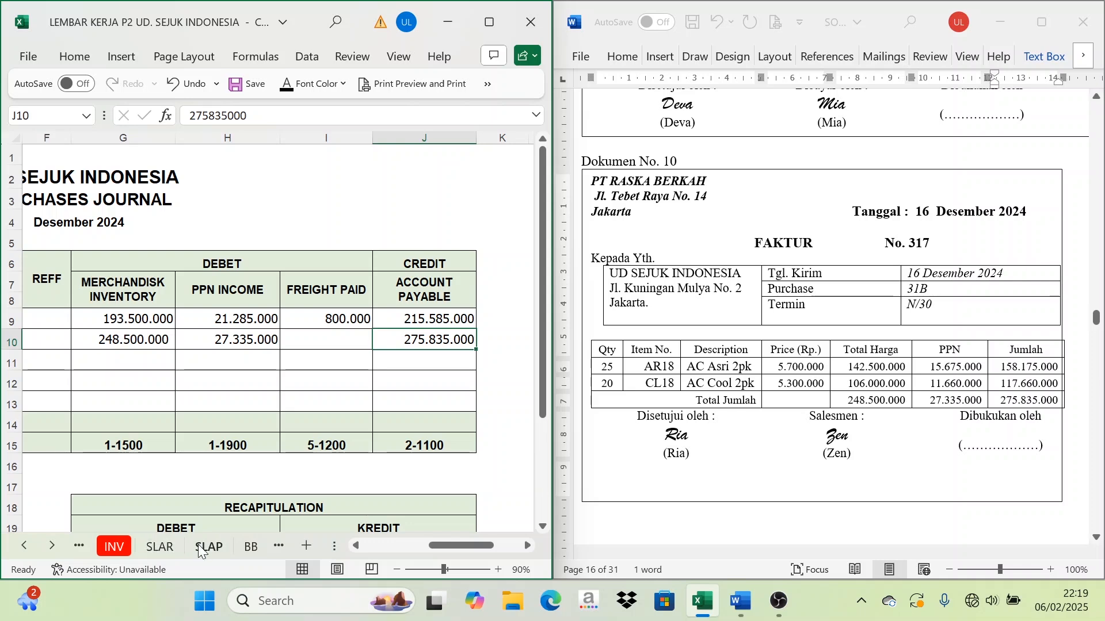
click(199, 547)
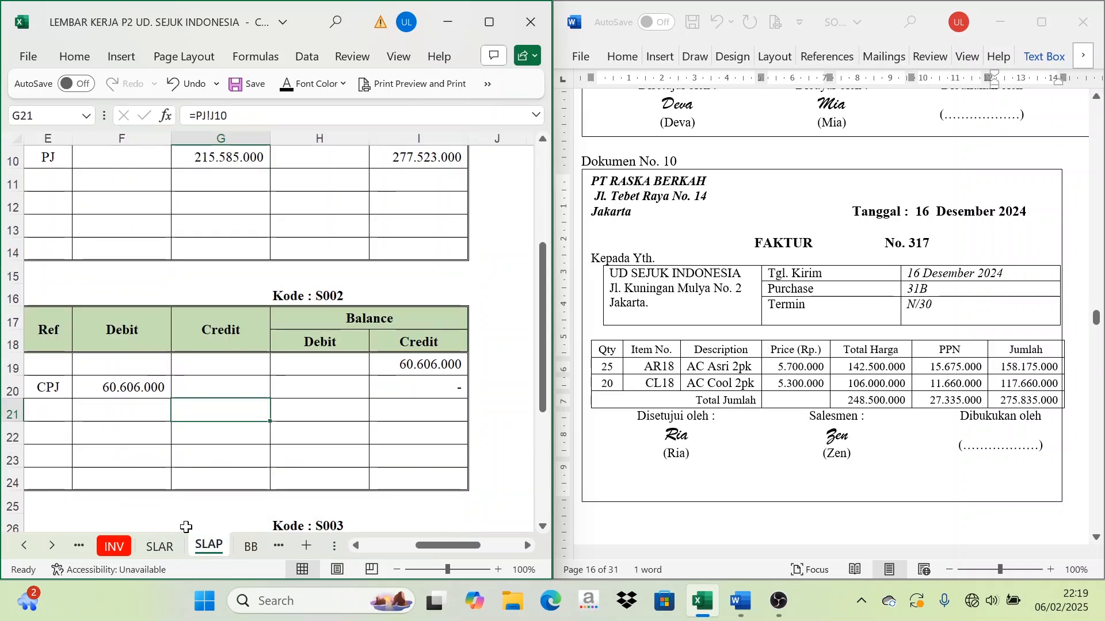
scroll(198, 523, up, 3)
drag(462, 547, 393, 544)
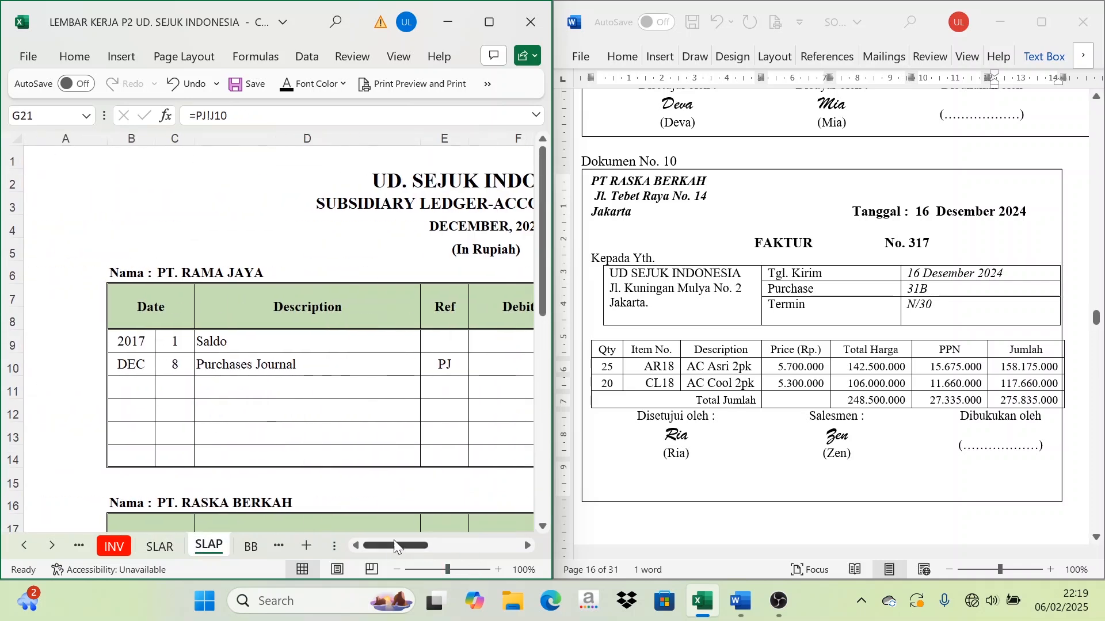
scroll(291, 424, down, 3)
click(255, 306)
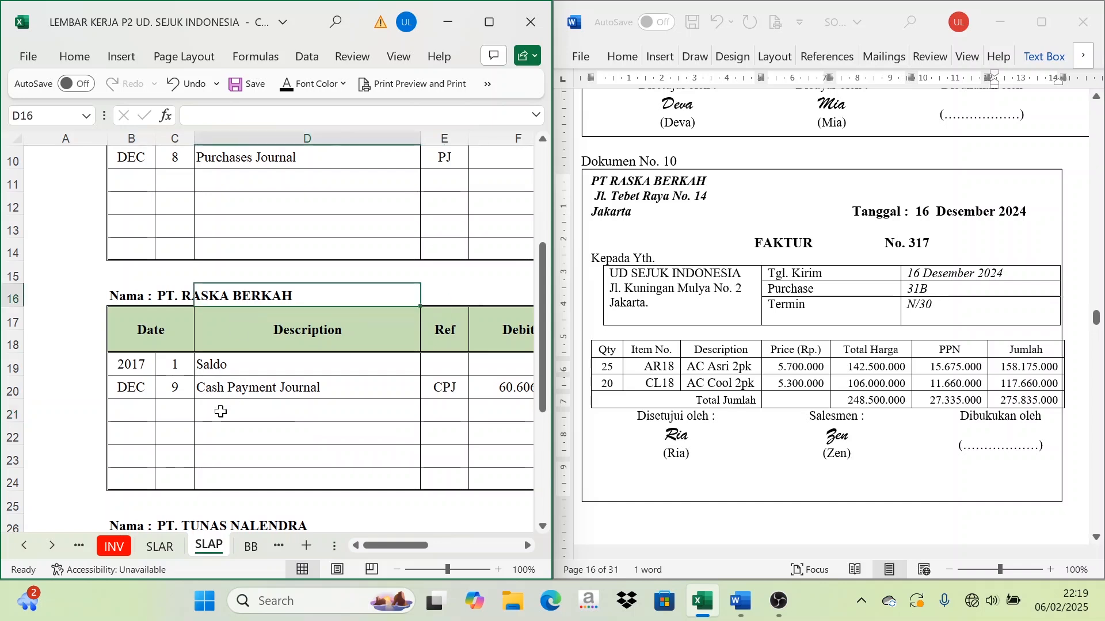
scroll(222, 414, down, 2)
drag(192, 276, 243, 276)
text(16	Purchases Journal)
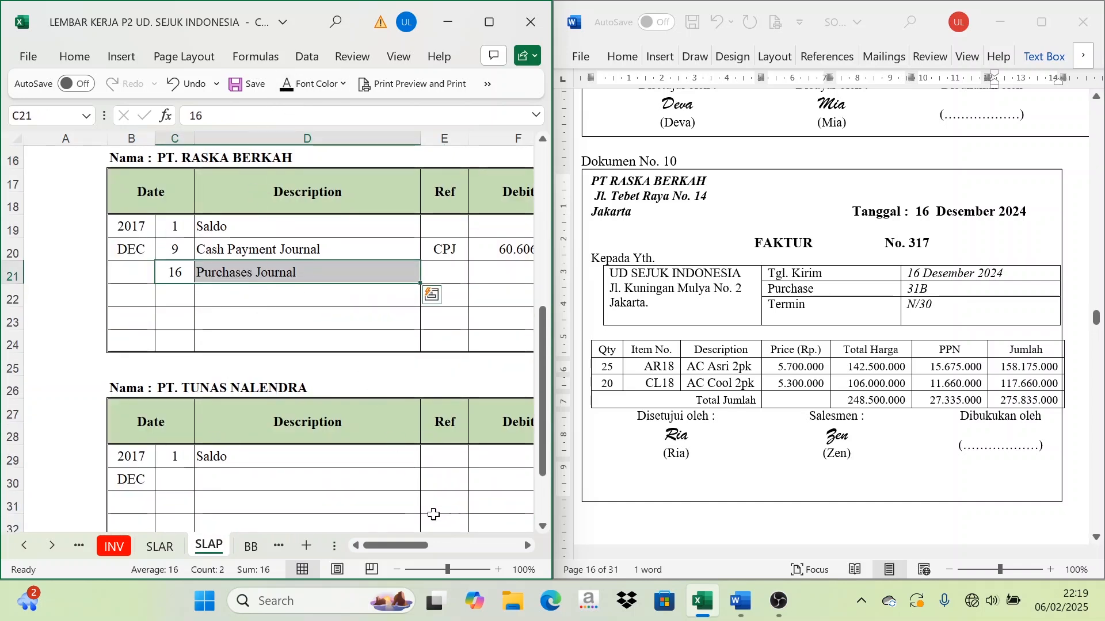
Step: Trace the credit cell G21 on PT. Raska Berkah's SLAP card to the account payable in J10 of the PJ sheet
scroll(432, 512, up, 2)
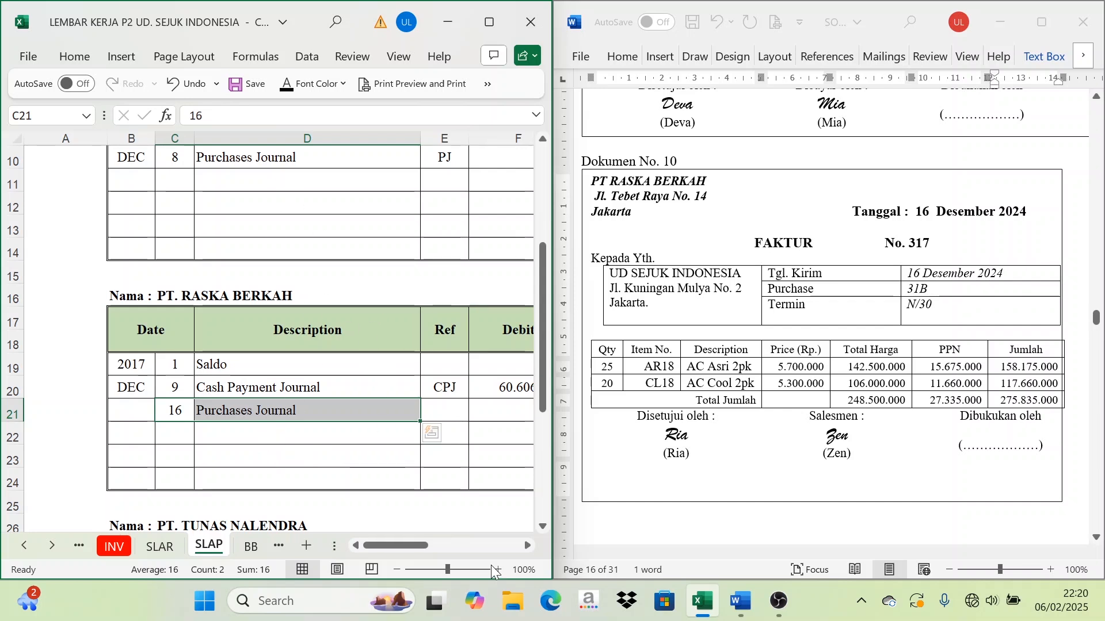
click(528, 546)
click(528, 546)
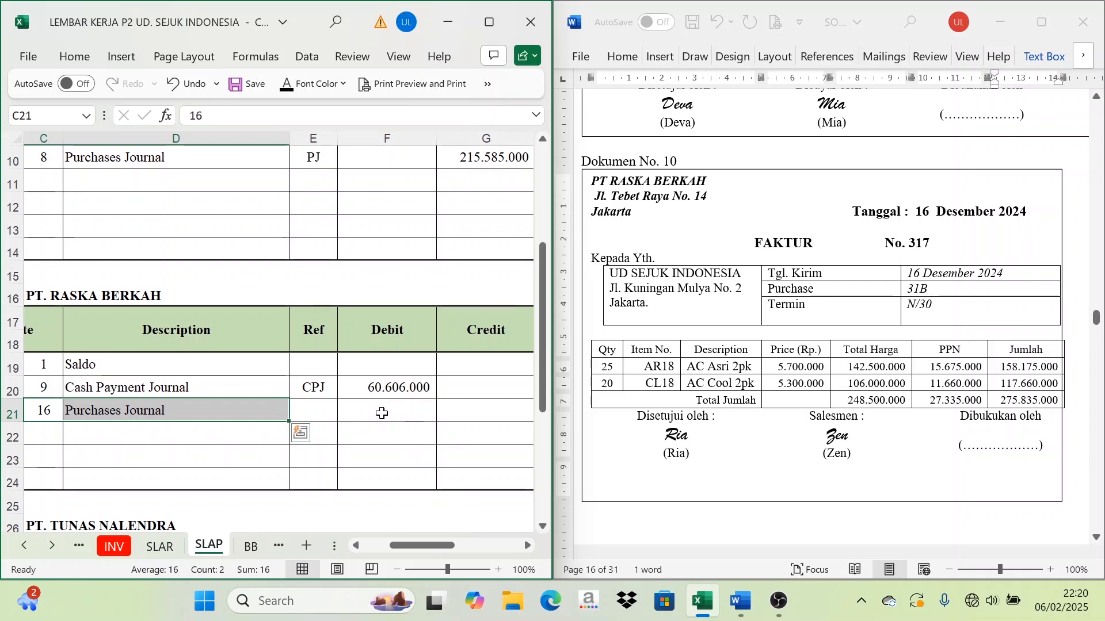
click(474, 409)
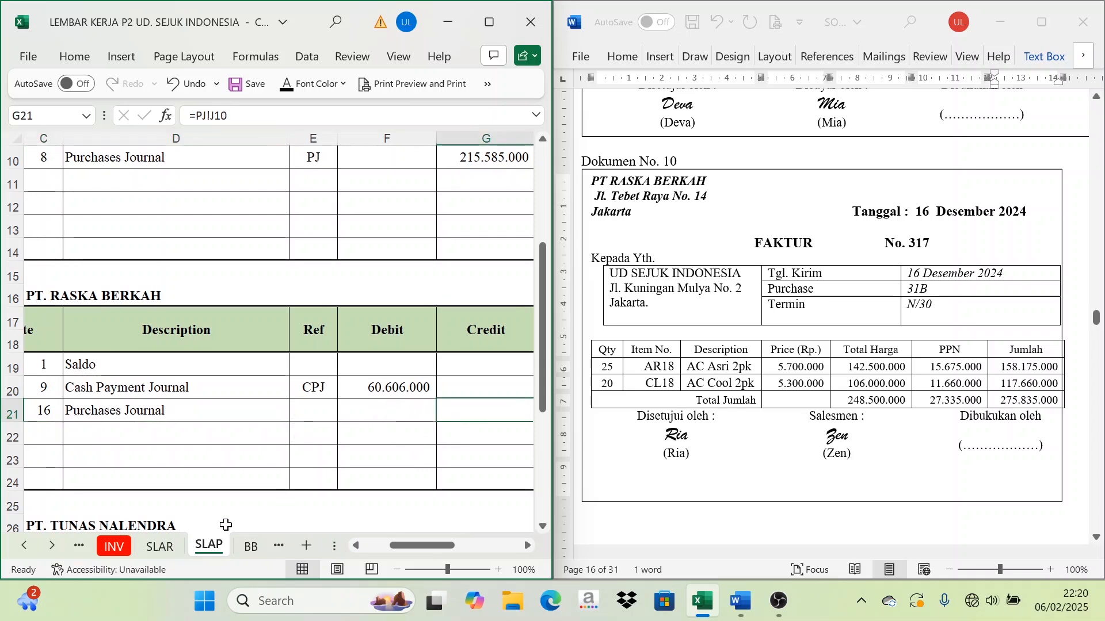
click(25, 547)
click(26, 547)
click(26, 546)
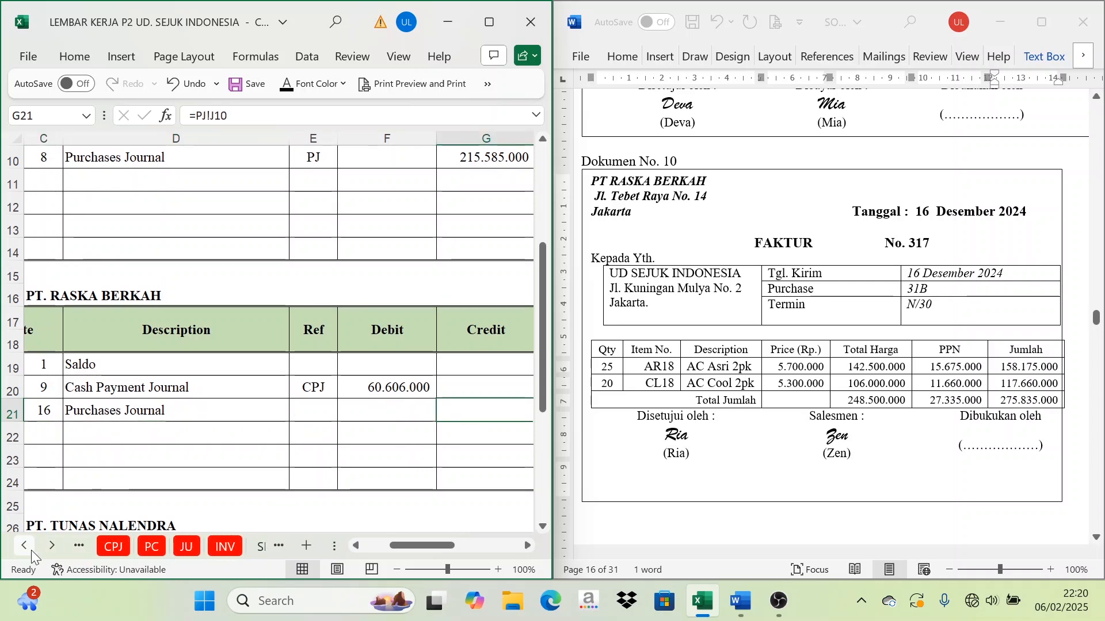
click(26, 546)
click(110, 547)
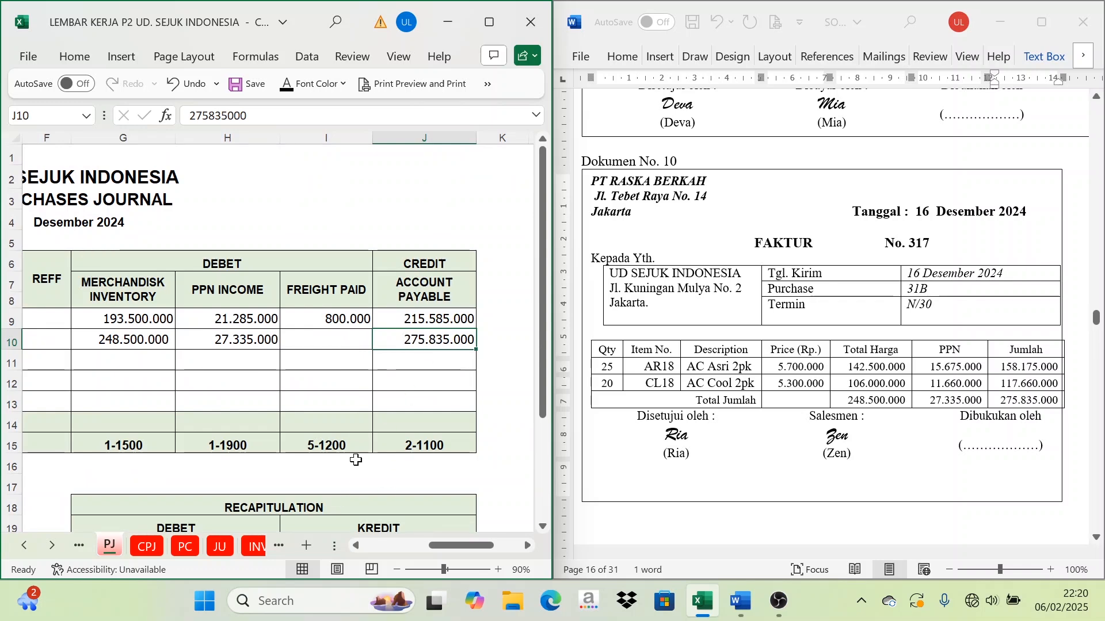
Step: Reveal the credit of 275.835.000 in G21 of PT. Raska Berkah's card on the SLAP sheet with black font color
click(51, 546)
click(52, 545)
click(52, 545)
click(52, 545)
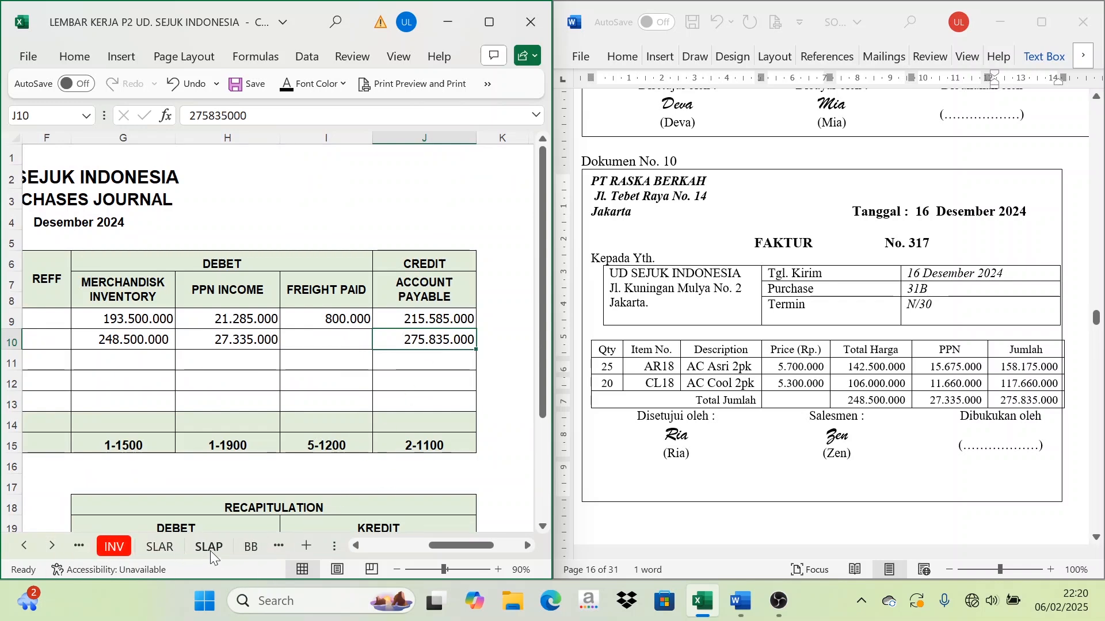
click(209, 547)
click(527, 545)
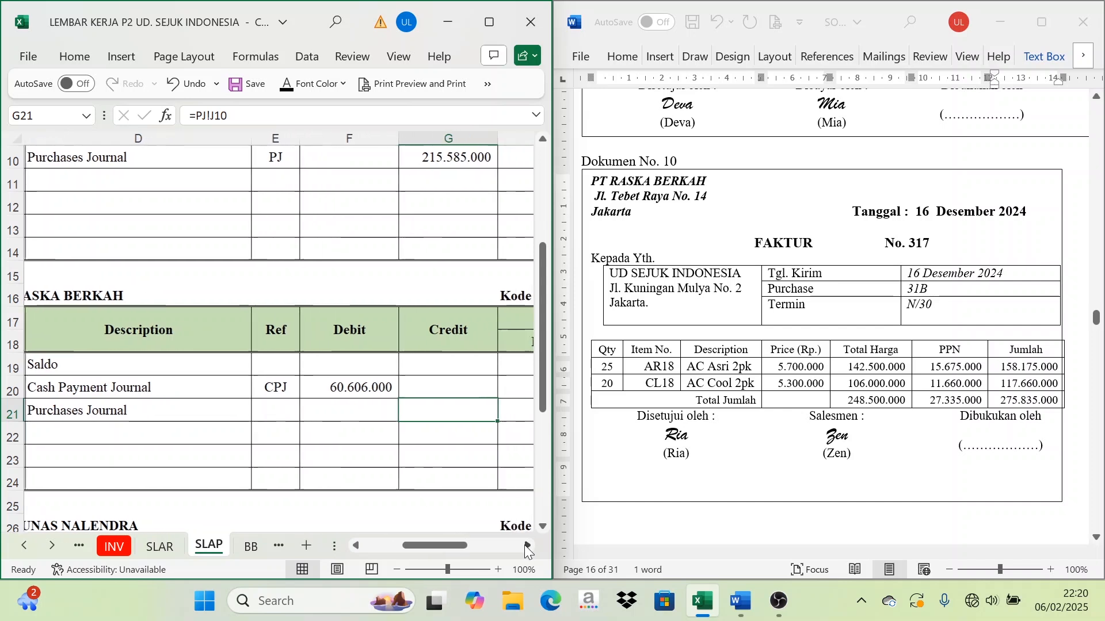
click(527, 545)
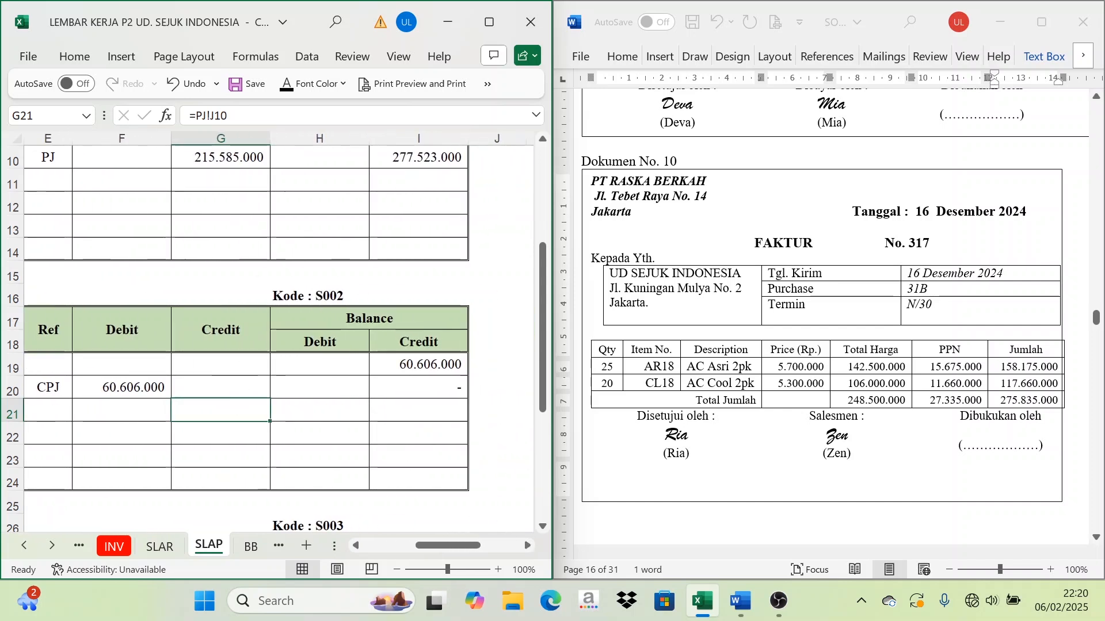
click(294, 85)
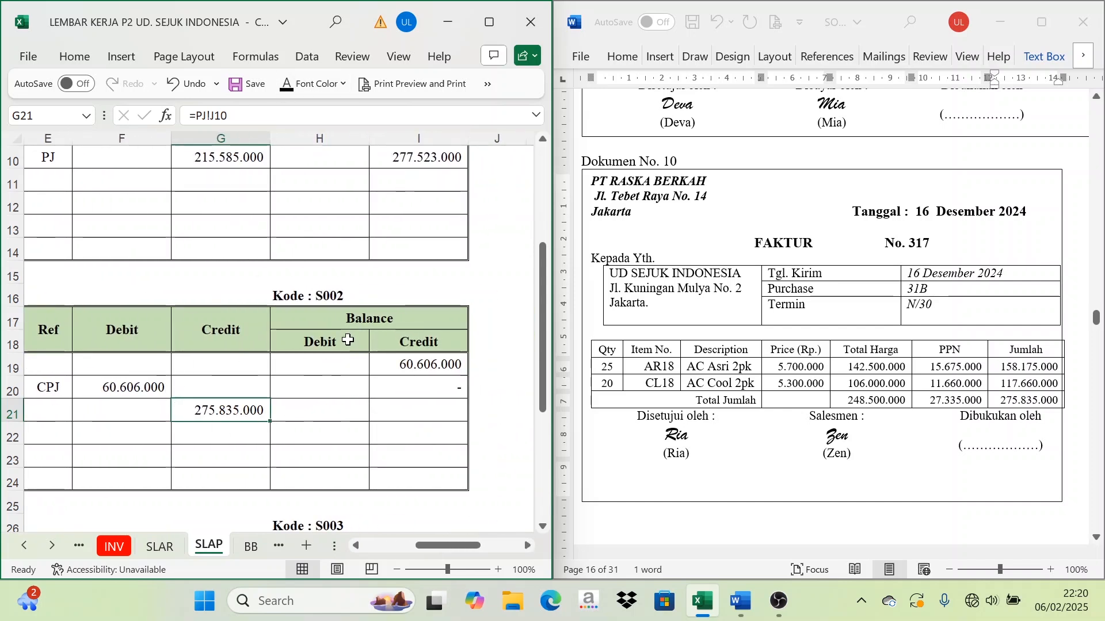
Step: Reveal the credit balance of 275.835.000 in I21 of PT. Raska Berkah's card with black font color and check its formula
click(361, 317)
click(436, 390)
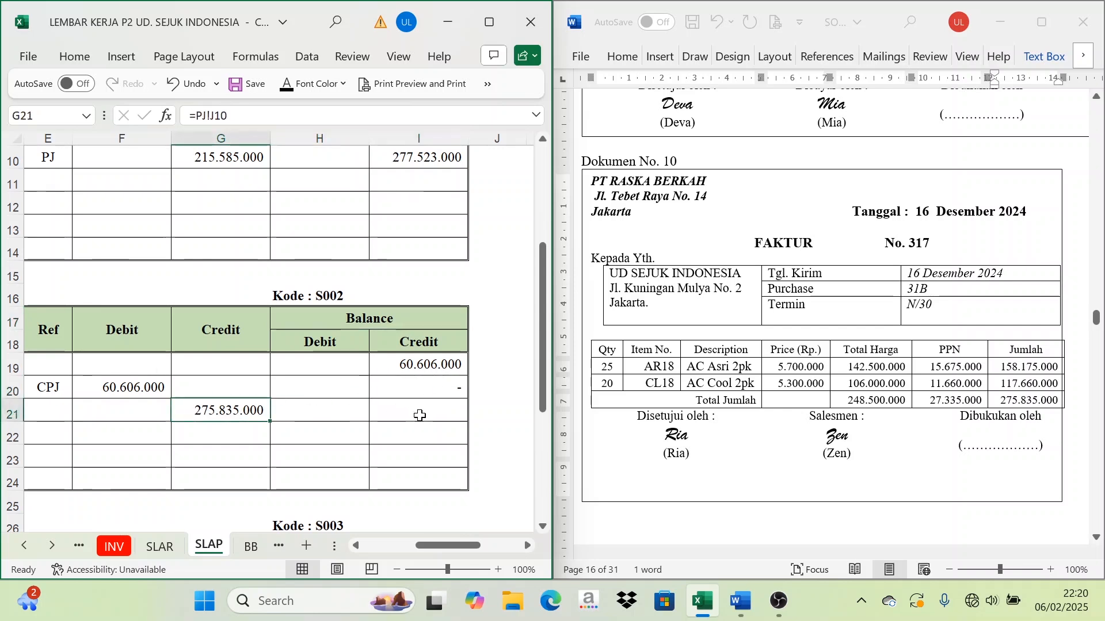
key(Down)
click(286, 92)
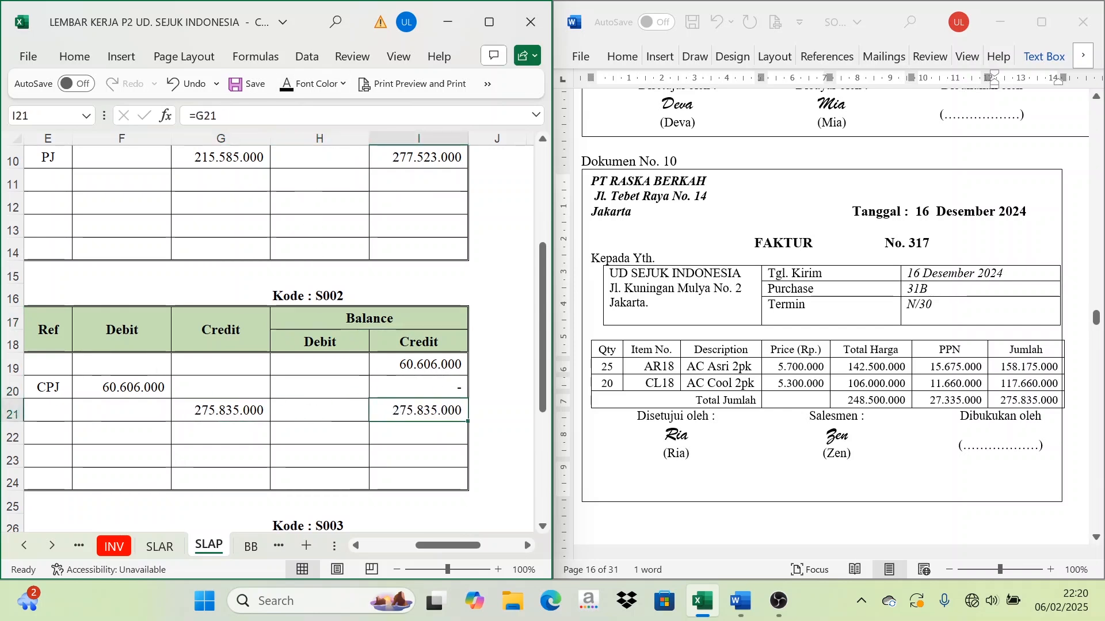
click(417, 386)
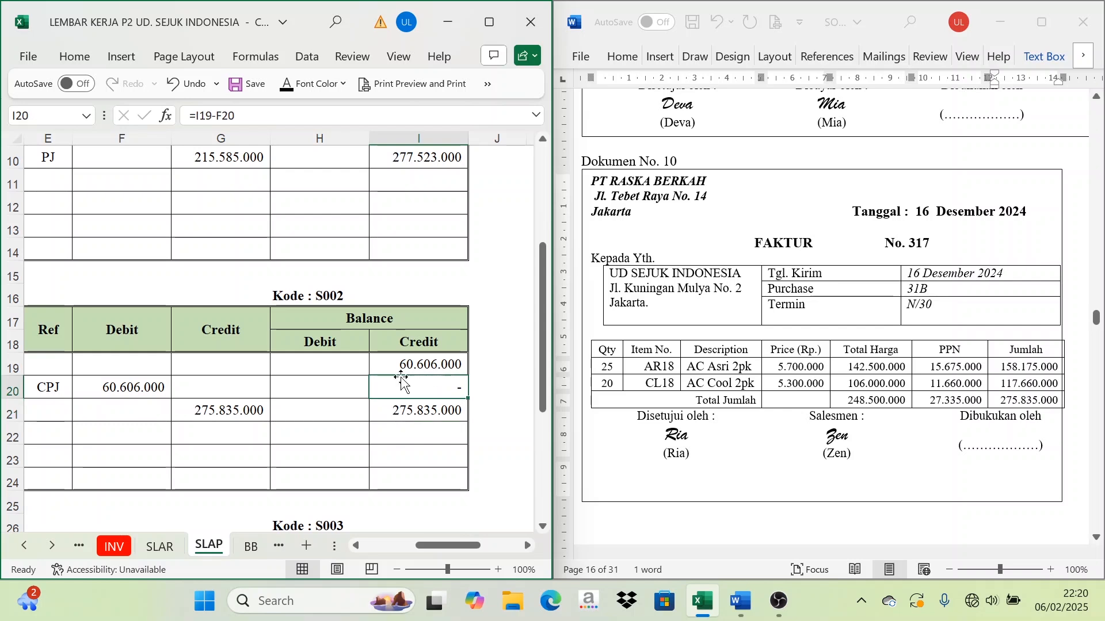
click(229, 414)
click(432, 411)
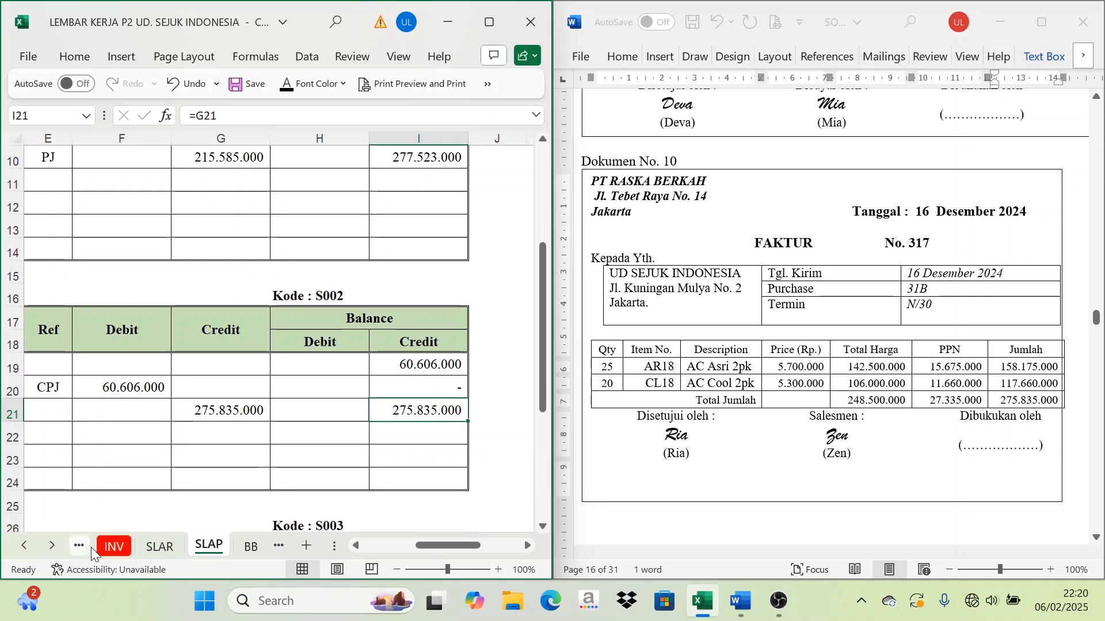
Step: Reveal date 16, the invoice number and description PT Raska Berkah in C15:E15 of the AC ASRI 2PK card on the INV sheet with black font color
click(115, 547)
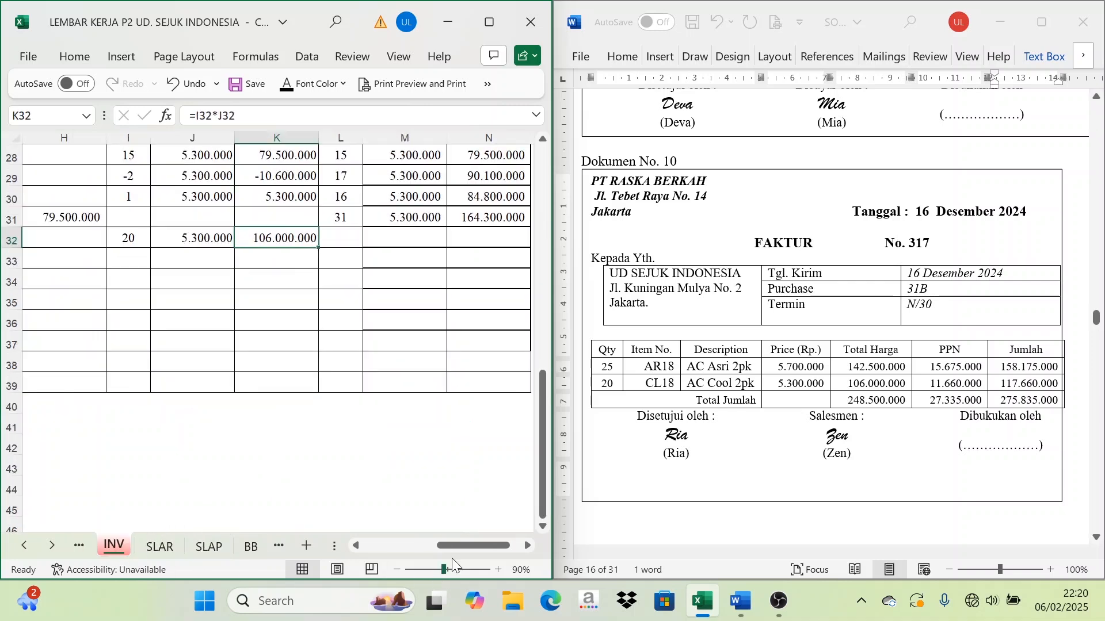
drag(426, 545, 383, 544)
scroll(273, 391, up, 9)
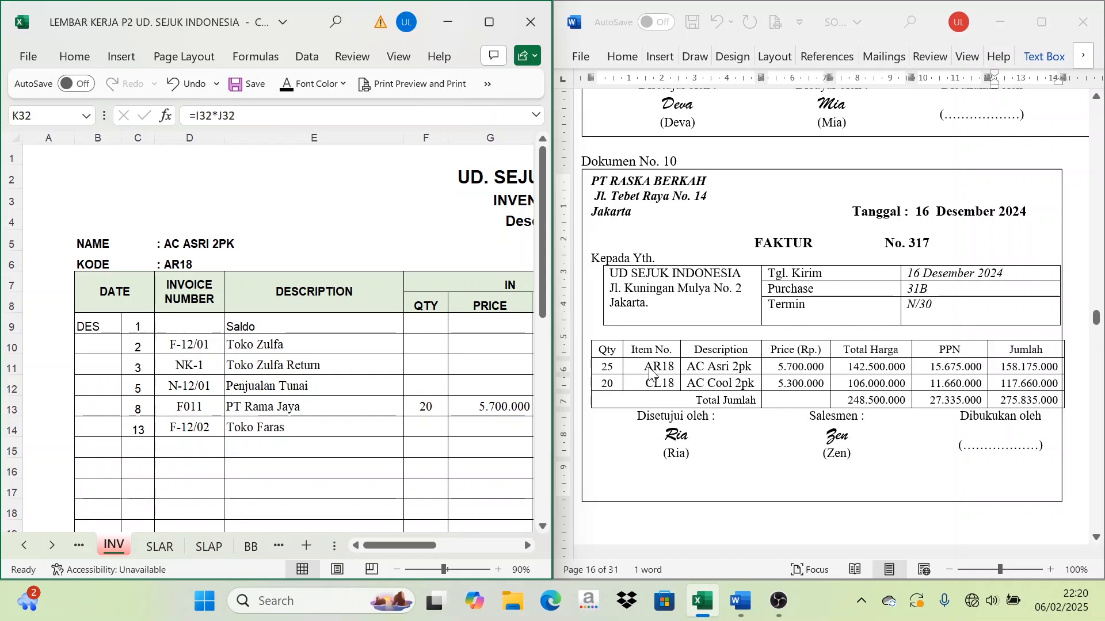
click(218, 240)
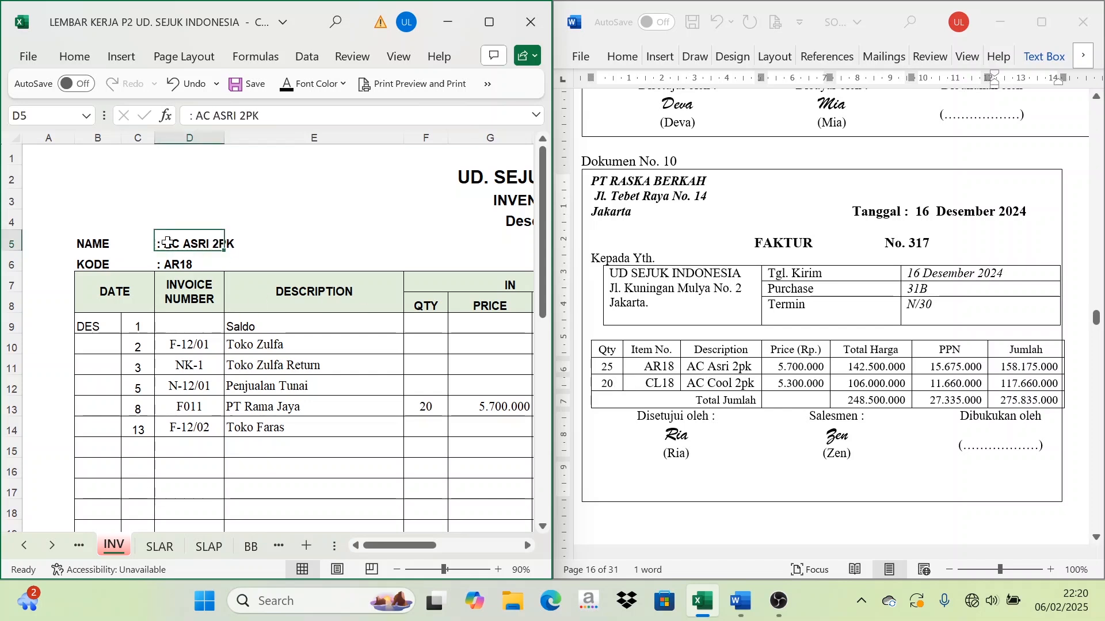
click(95, 242)
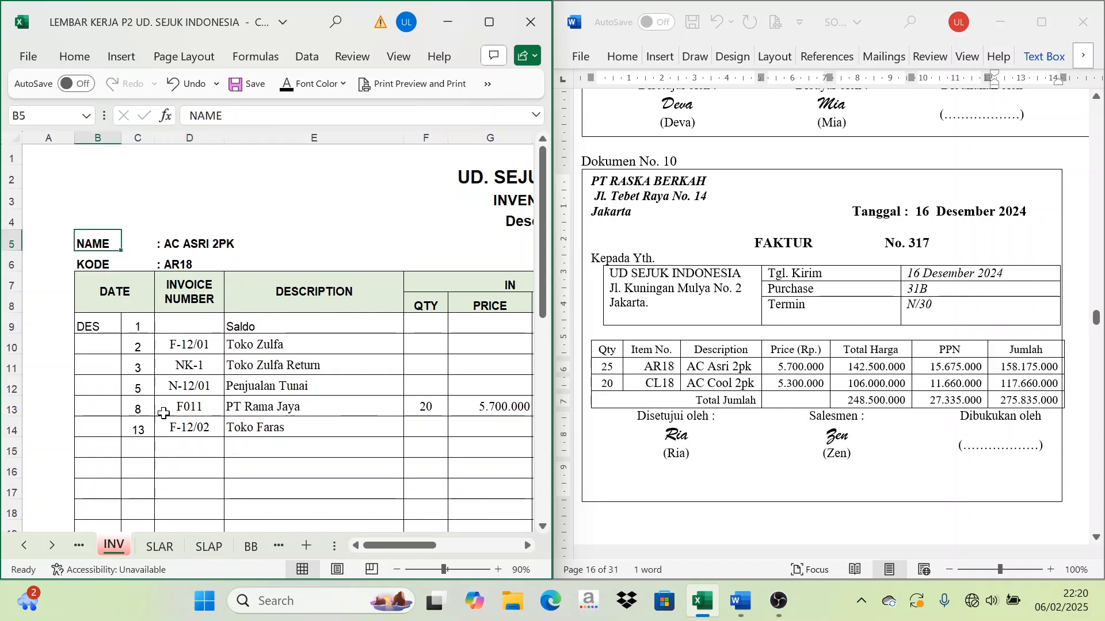
drag(130, 449, 374, 448)
click(300, 84)
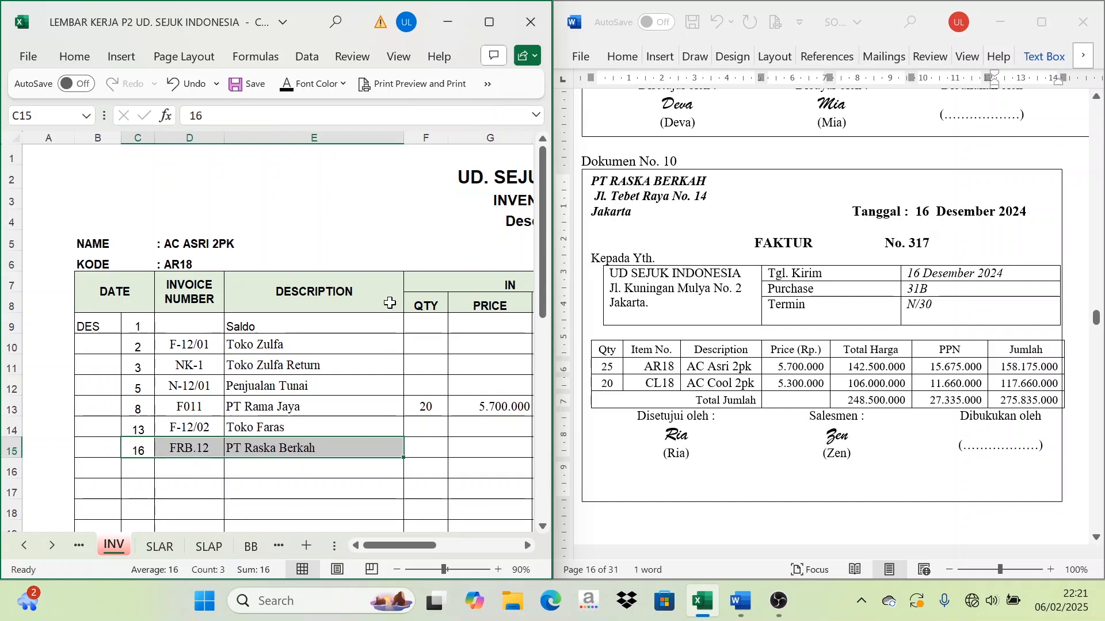
Step: Correct the PT Raska Berkah invoice number in D15 of the AC ASRI 2PK card to 317
click(189, 449)
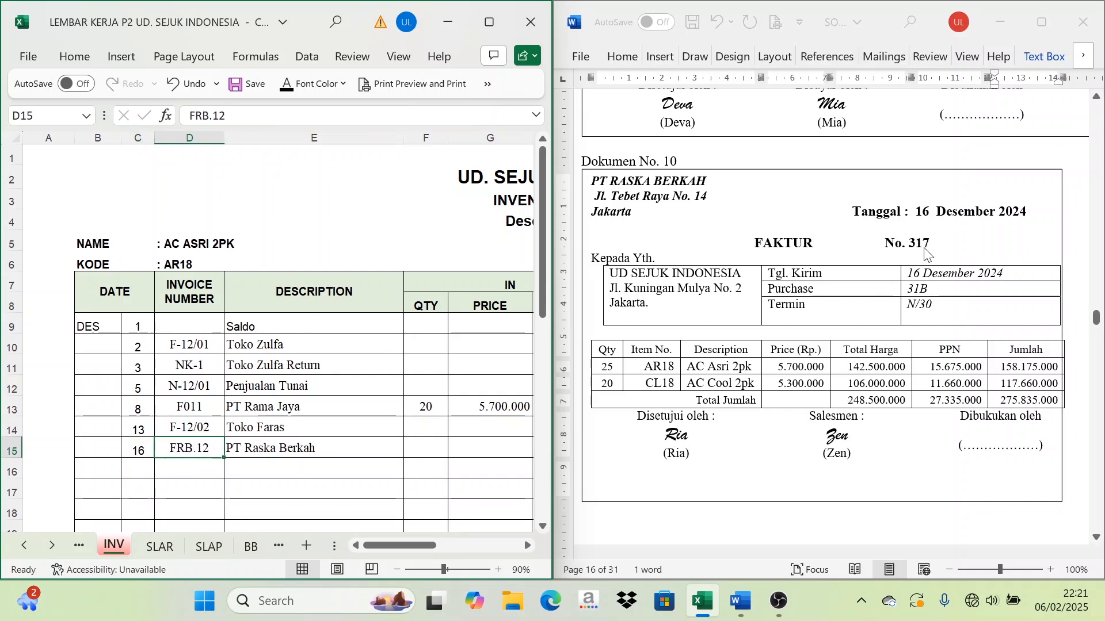
double_click(193, 448)
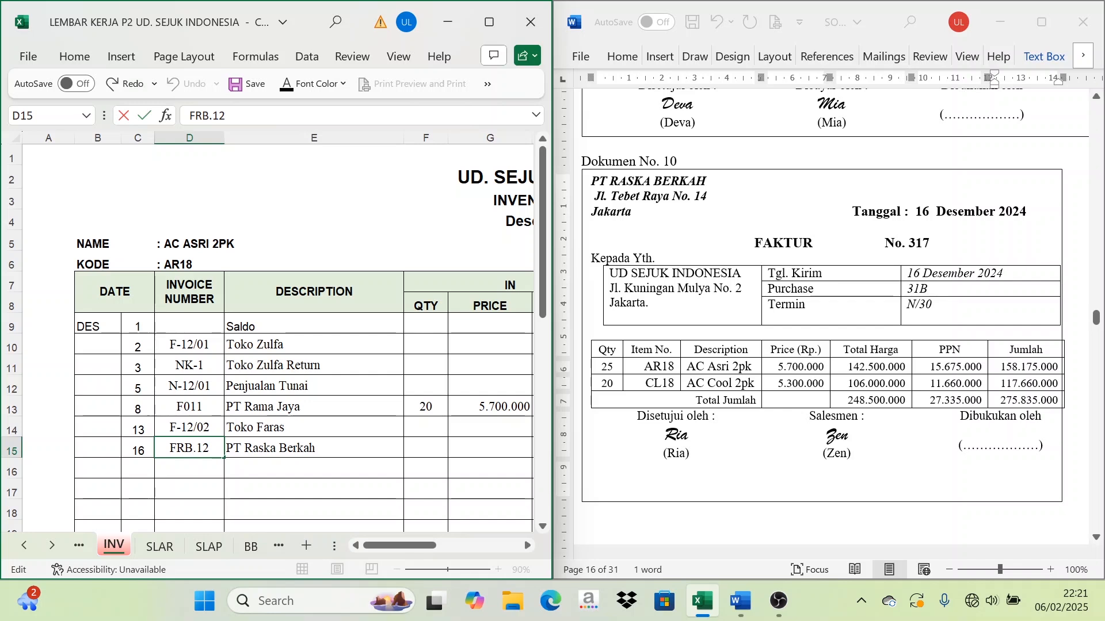
key(BackSpace)
key(BackSpace)
key(BackSpace)
key(BackSpace)
key(BackSpace)
key(BackSpace)
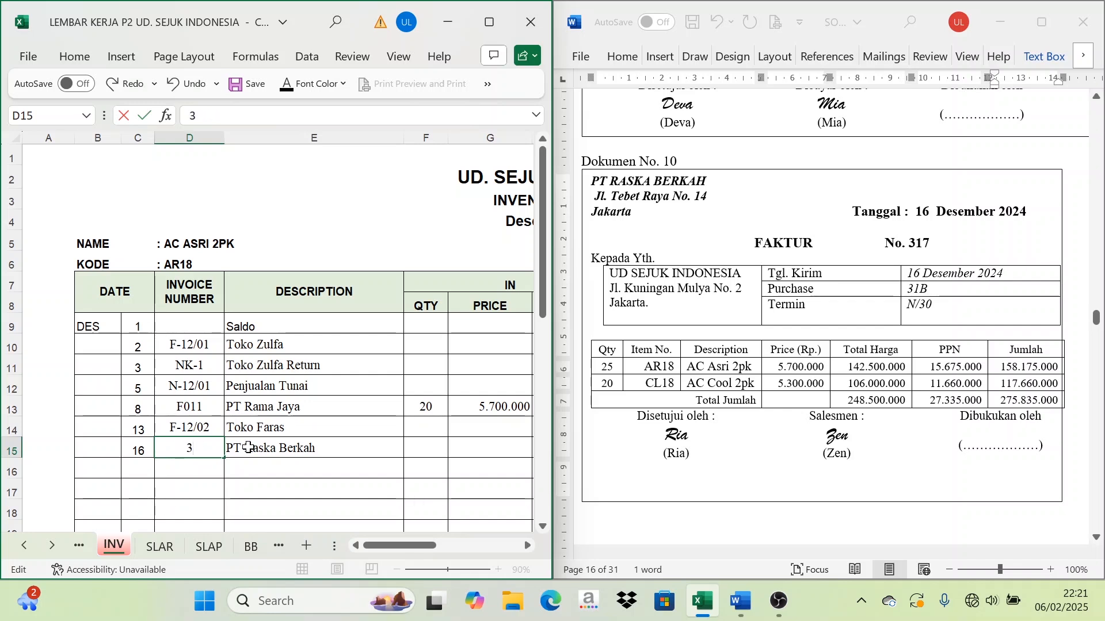
key(Return)
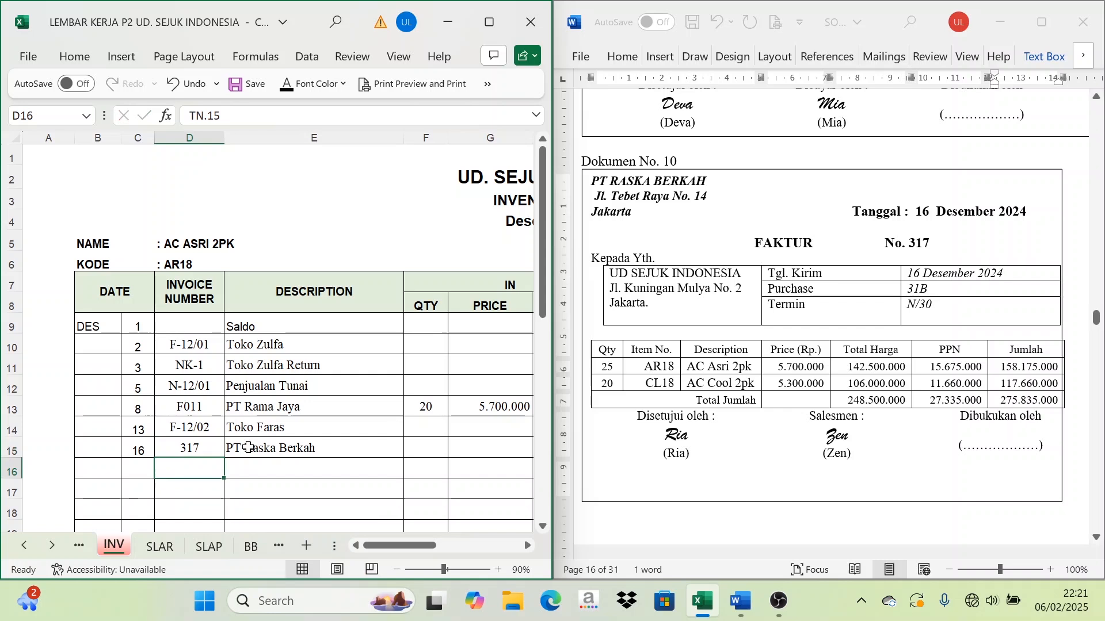
Step: Reveal the incoming quantity 25, price 5.700.000 and amount 142.500.000 in F15:H15 of the AC ASRI 2PK card with black font color
click(528, 546)
click(528, 545)
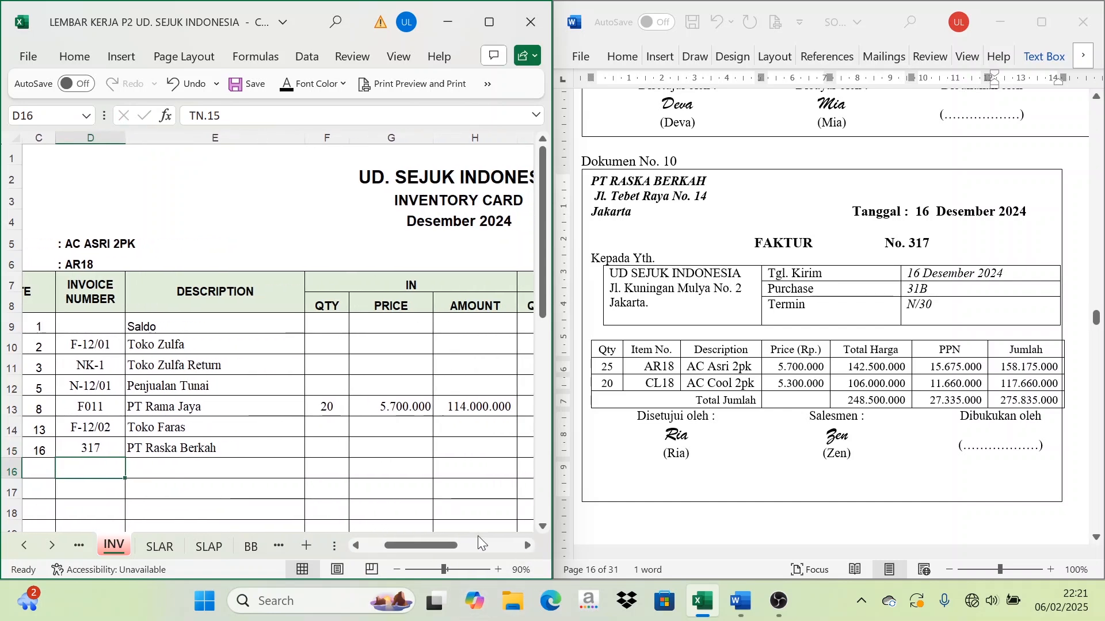
click(332, 447)
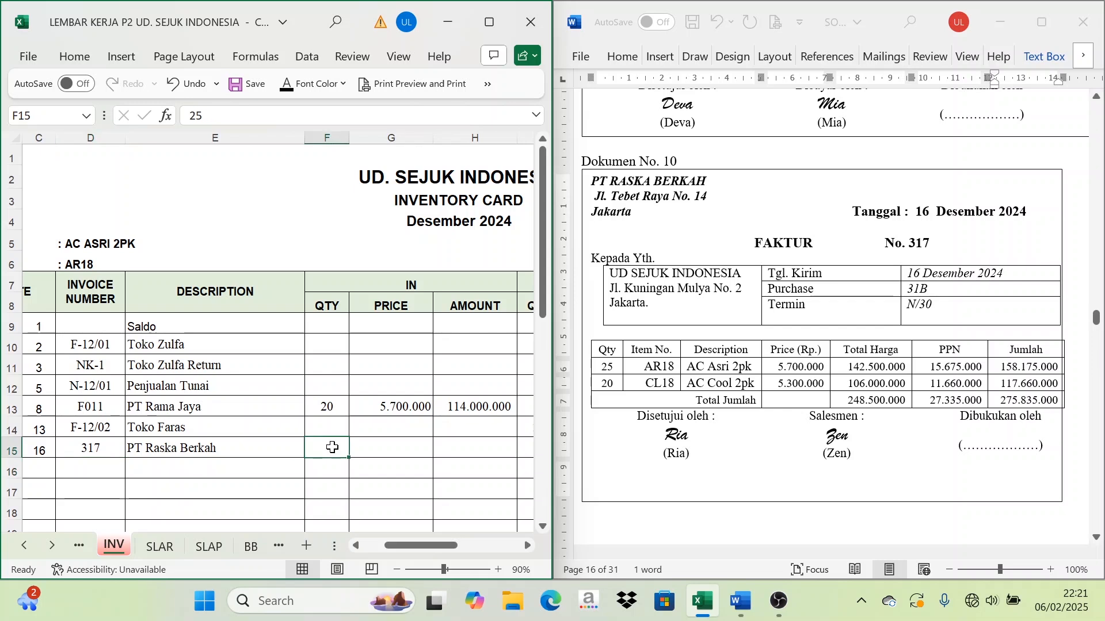
click(286, 85)
click(423, 447)
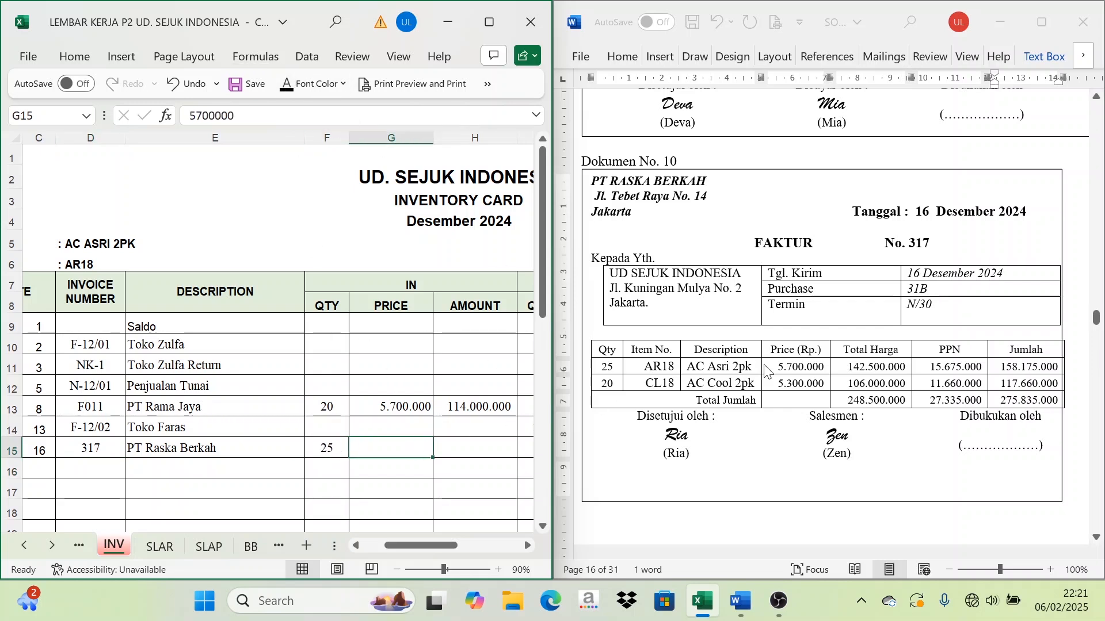
click(287, 84)
click(485, 453)
drag(342, 451, 407, 447)
click(487, 446)
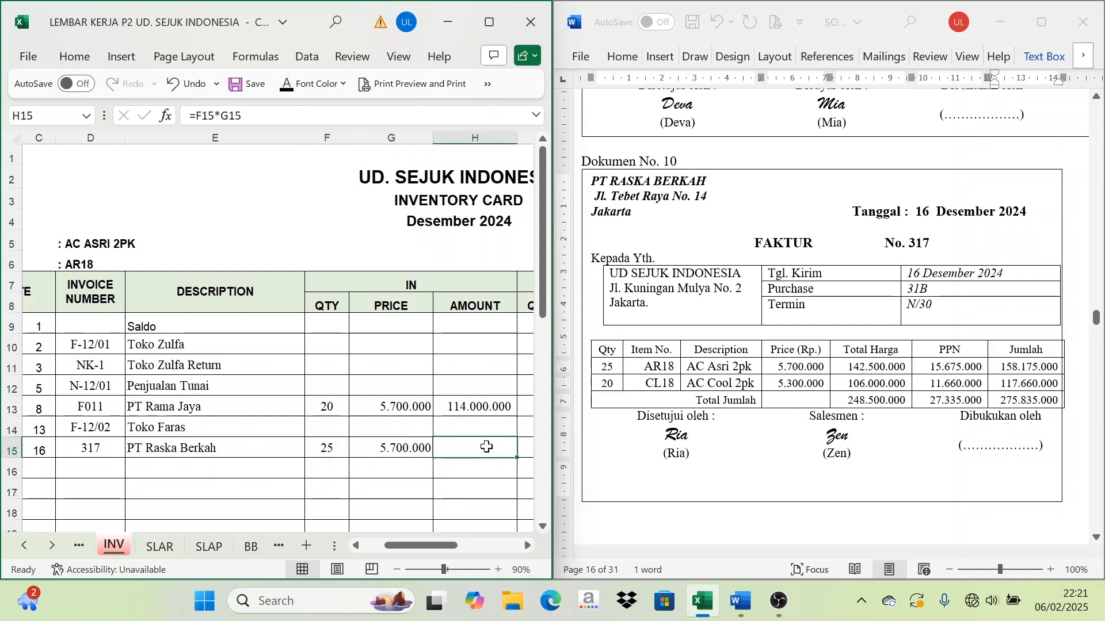
click(287, 85)
Step: Reveal the balance quantity 50, price 5.700.000 and amount 285.000.000 in L15:N15 of the AC ASRI 2PK card with black font color
click(524, 547)
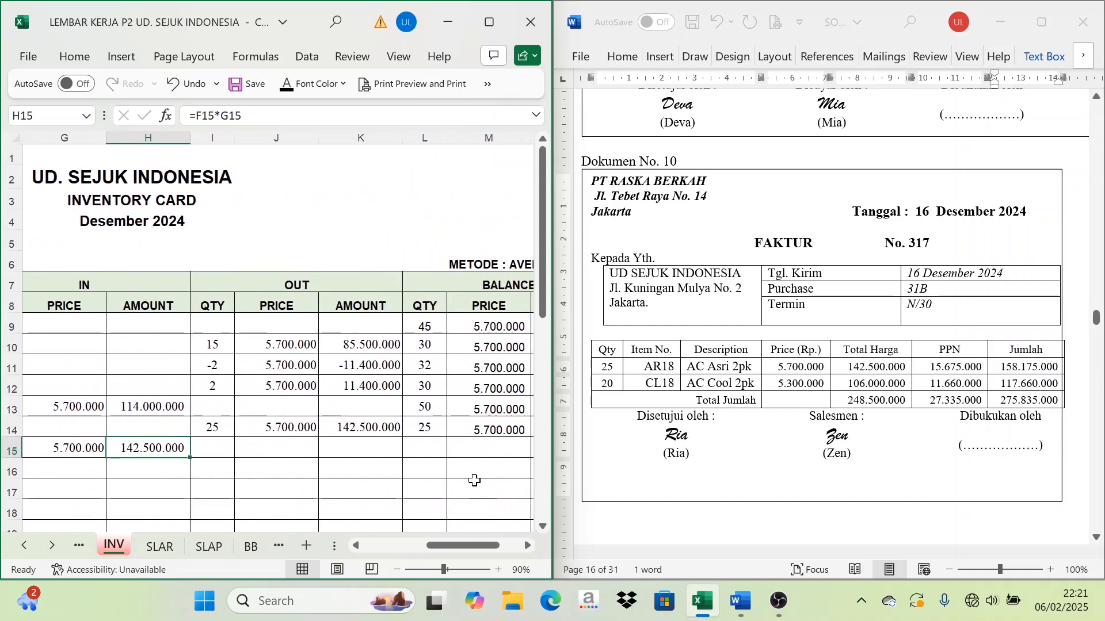
click(434, 451)
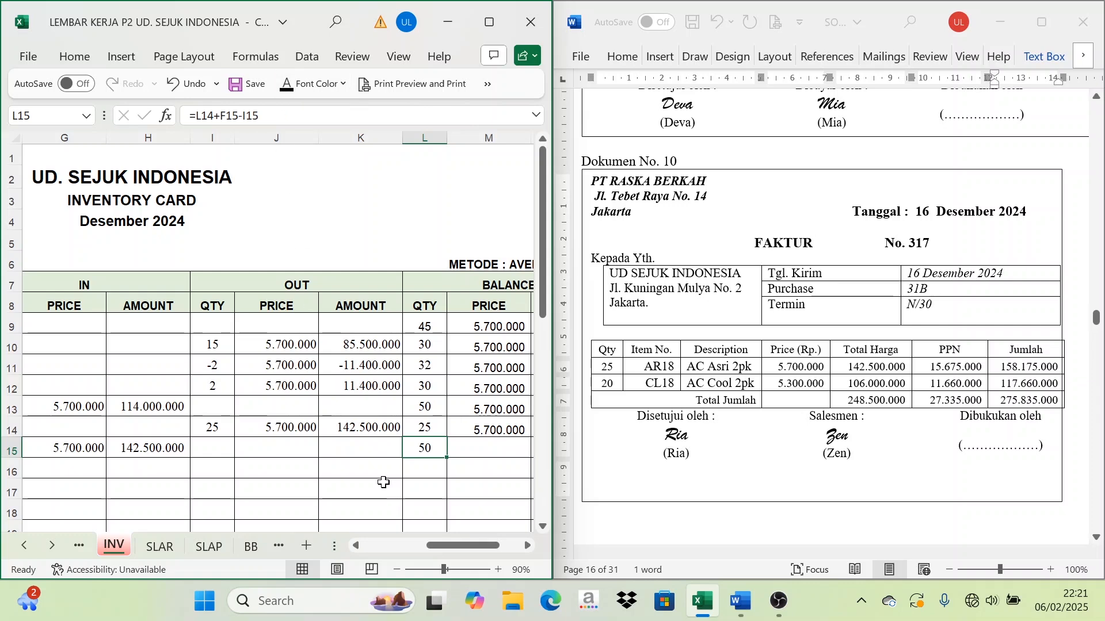
click(493, 442)
click(527, 547)
click(527, 547)
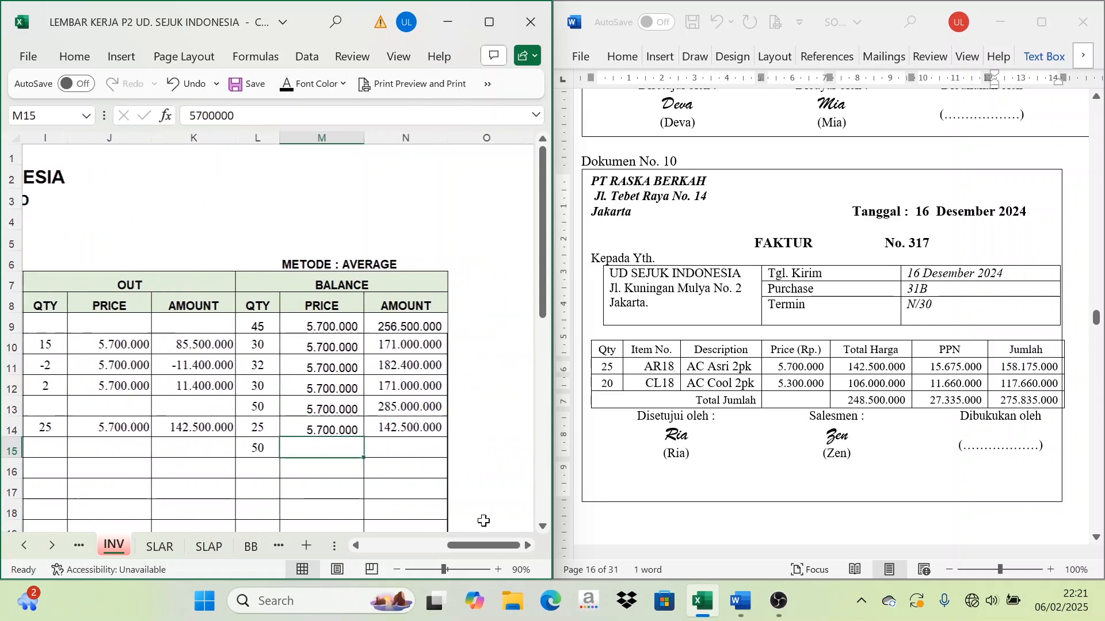
click(407, 444)
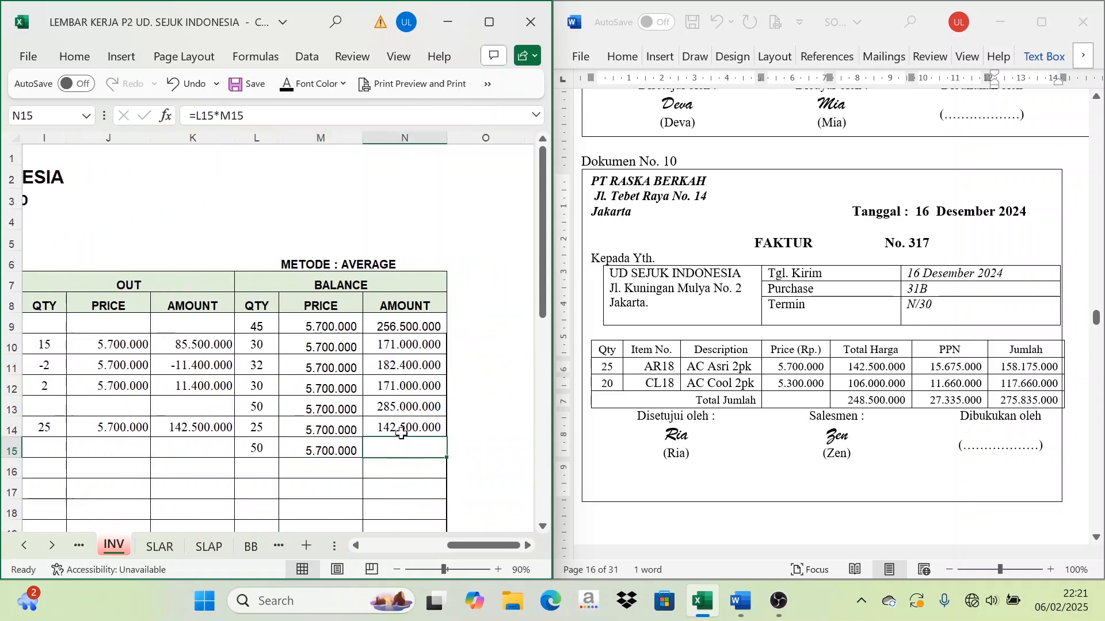
click(286, 86)
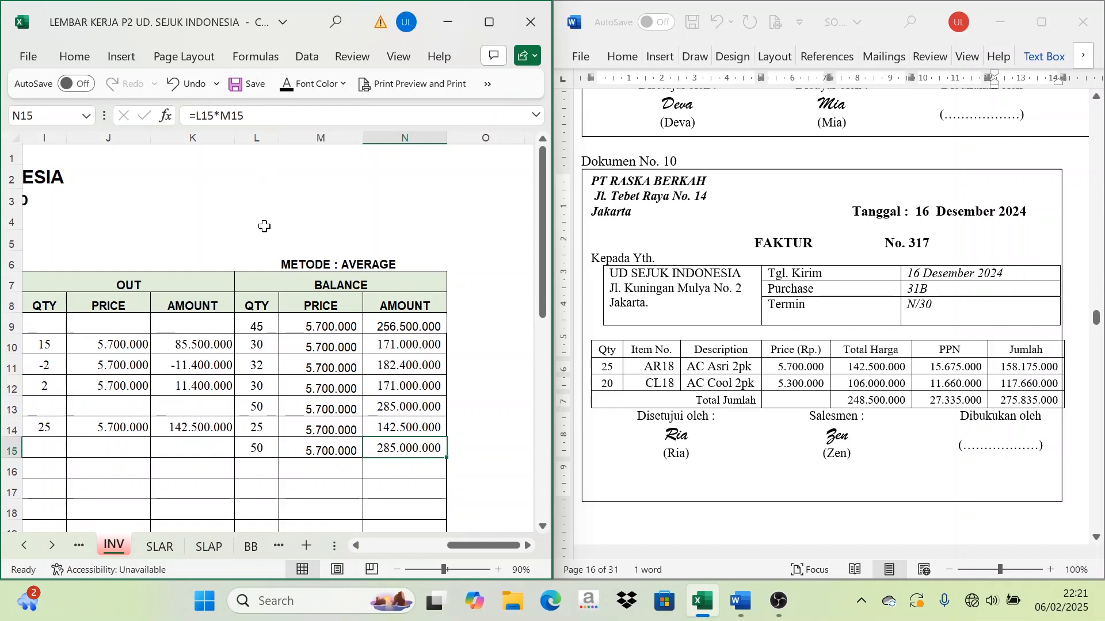
Step: Reveal date 16, the invoice number and description PT Raska Berkah in C33:E33 of the AC COOL 2PK card with black font color
drag(495, 544, 419, 544)
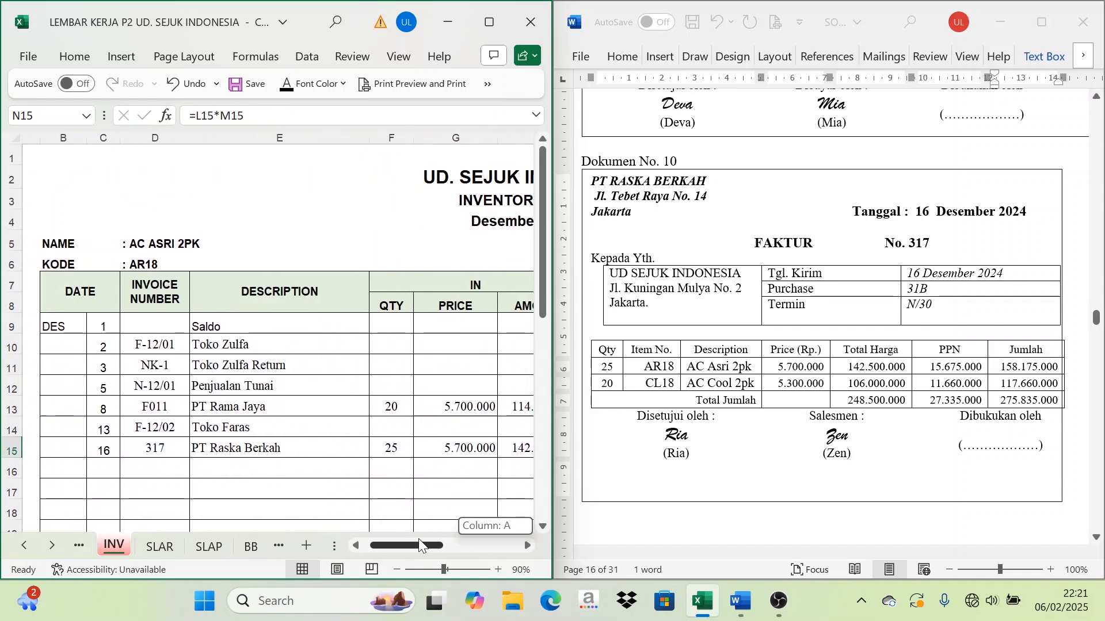
scroll(208, 408, down, 6)
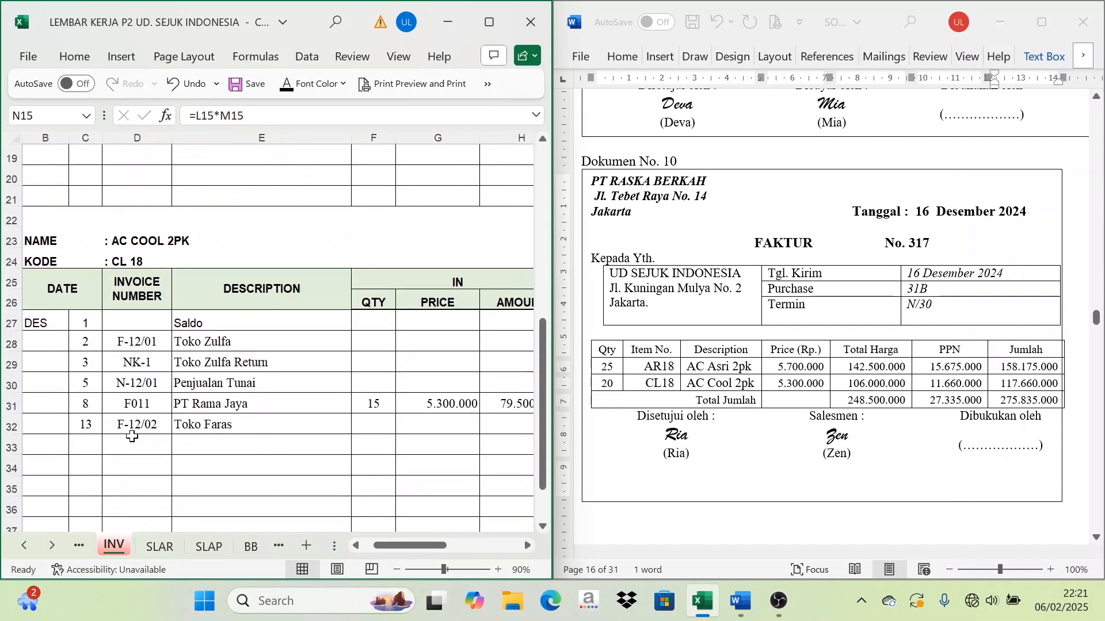
drag(82, 451, 285, 442)
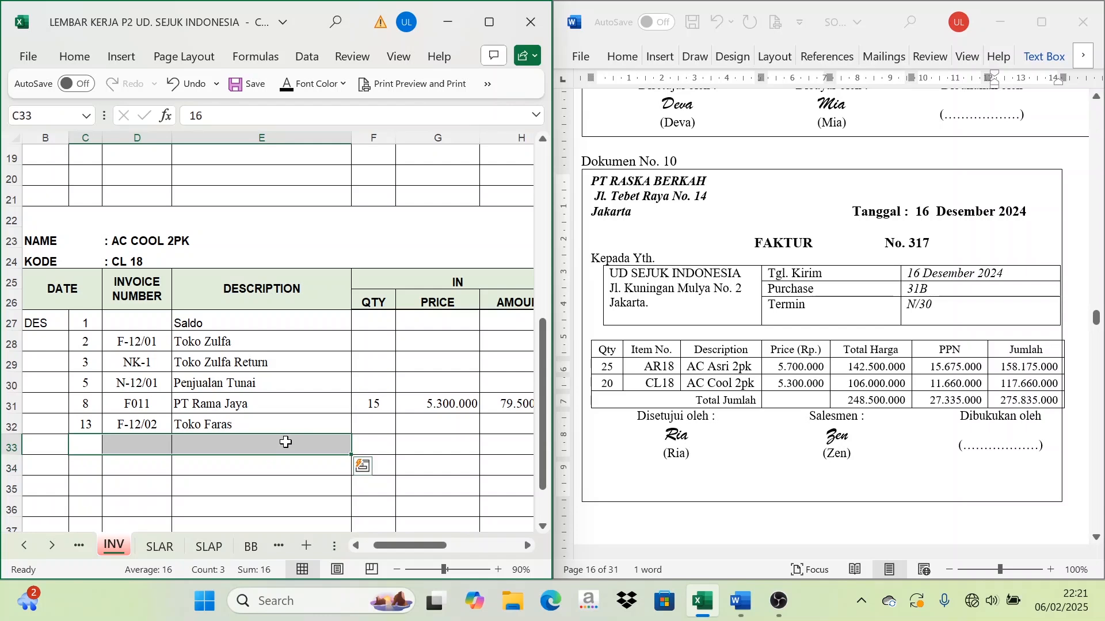
click(121, 451)
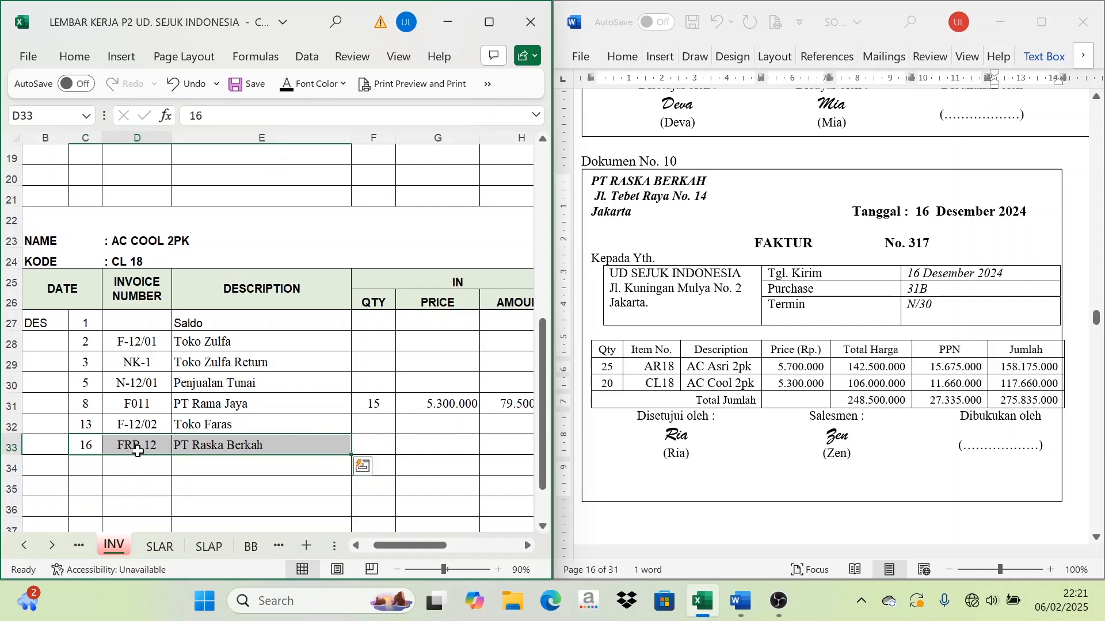
Step: Correct the PT Raska Berkah invoice number in D33 of the AC COOL 2PK card to 317
key(F2)
key(BackSpace)
key(BackSpace)
key(BackSpace)
key(BackSpace)
key(BackSpace)
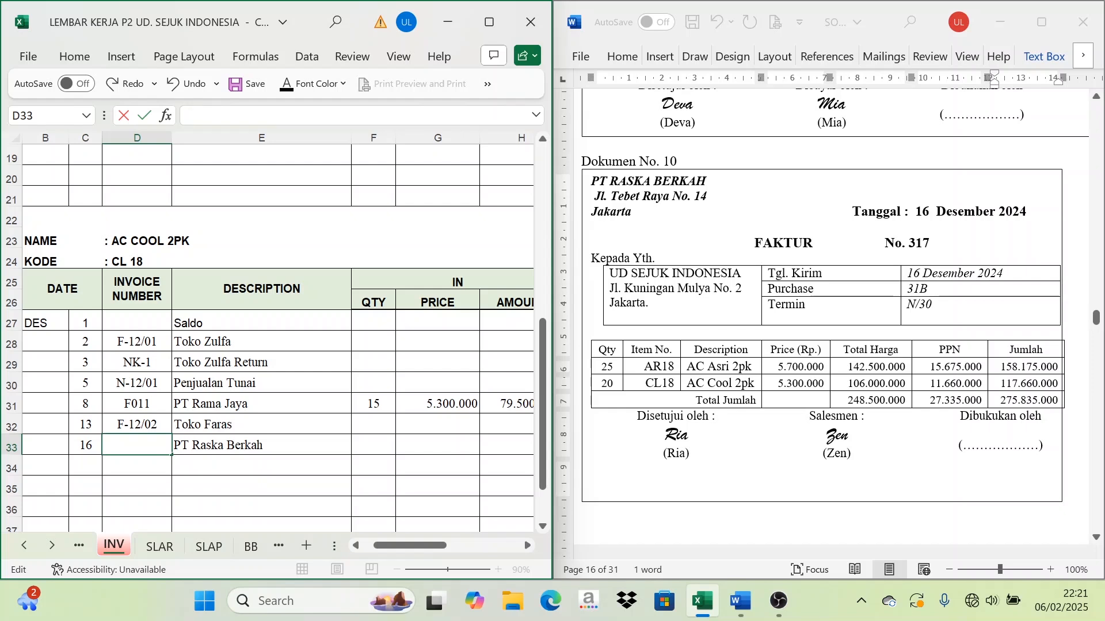
key(Return)
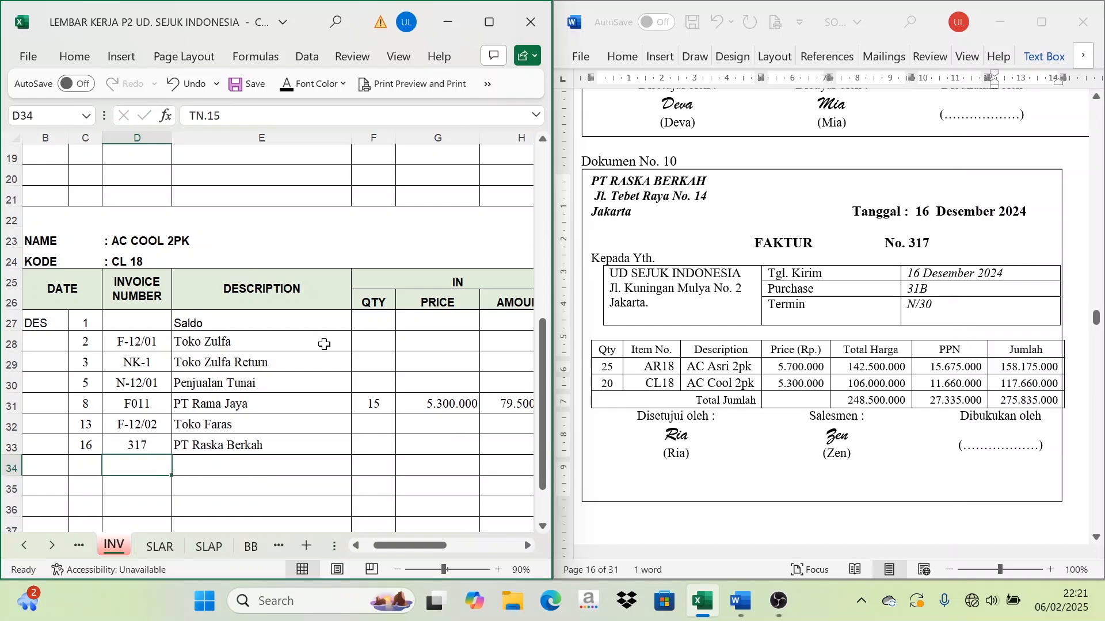
Step: Reveal the incoming quantity 20, price 5.300.000 and amount 106.000.000 in F33:H33 of the AC COOL 2PK card with black font color
click(380, 461)
click(375, 452)
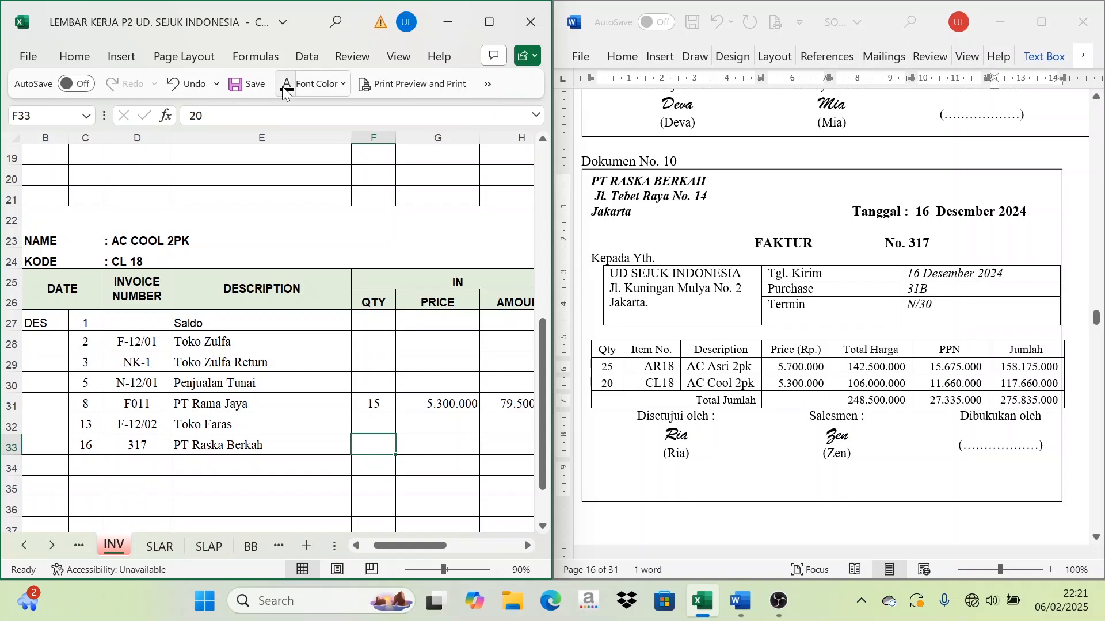
click(459, 446)
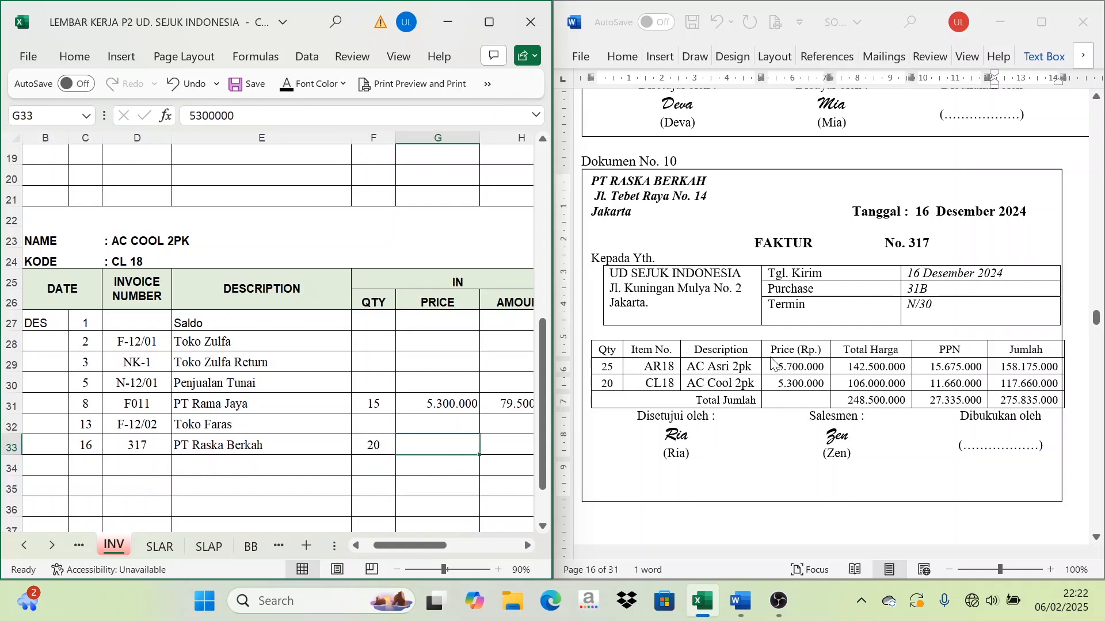
click(288, 88)
click(521, 457)
click(518, 449)
click(526, 545)
click(526, 545)
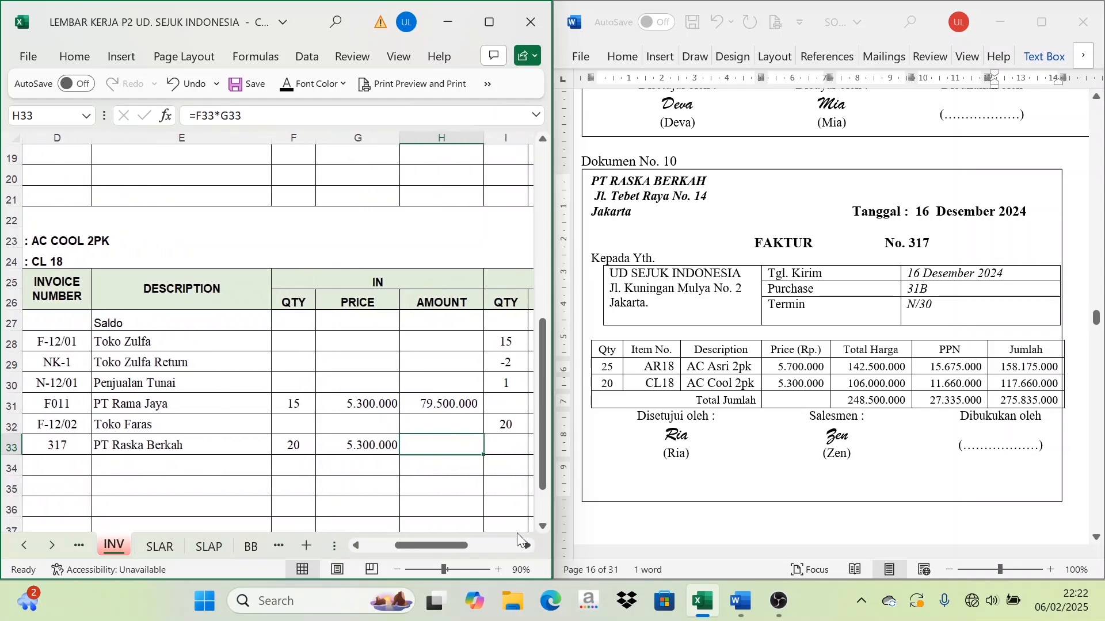
click(287, 87)
Step: Reveal the Toko Faras balance quantity 11, price 5.300.000 and amount 58.300.000 in L32:N32 of the AC COOL 2PK card with black font color
click(529, 546)
click(528, 546)
click(528, 546)
click(528, 546)
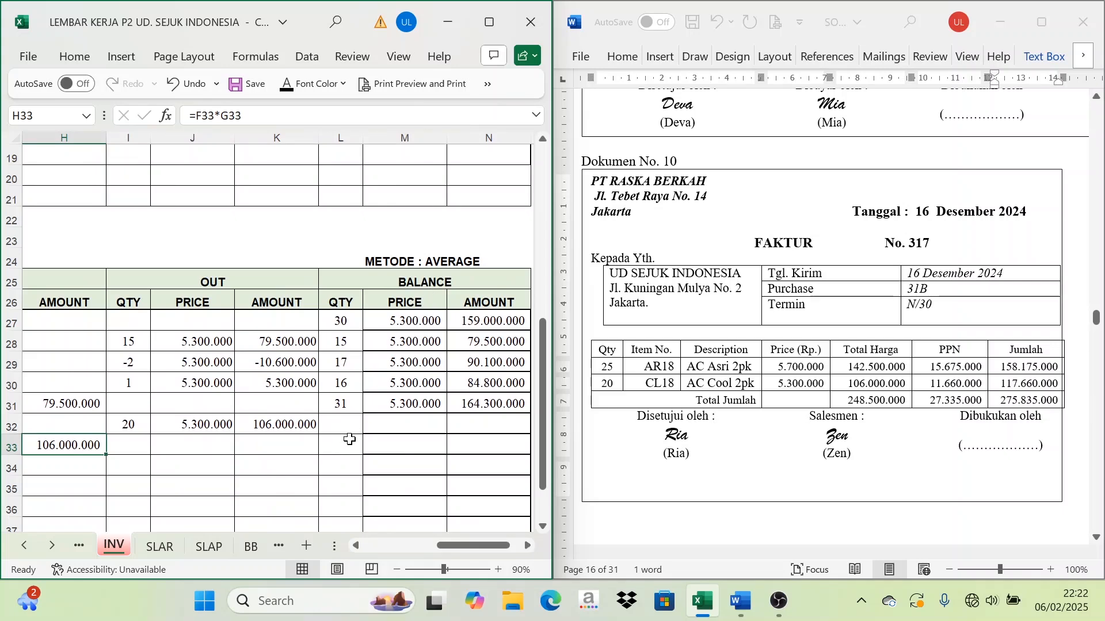
click(349, 439)
click(349, 423)
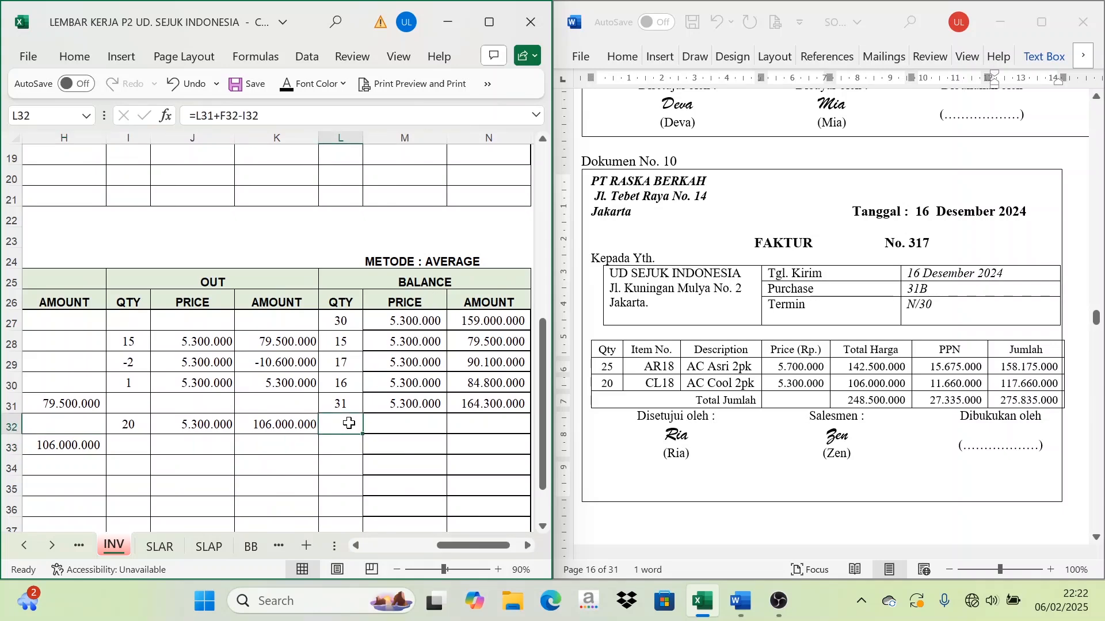
click(388, 424)
click(286, 89)
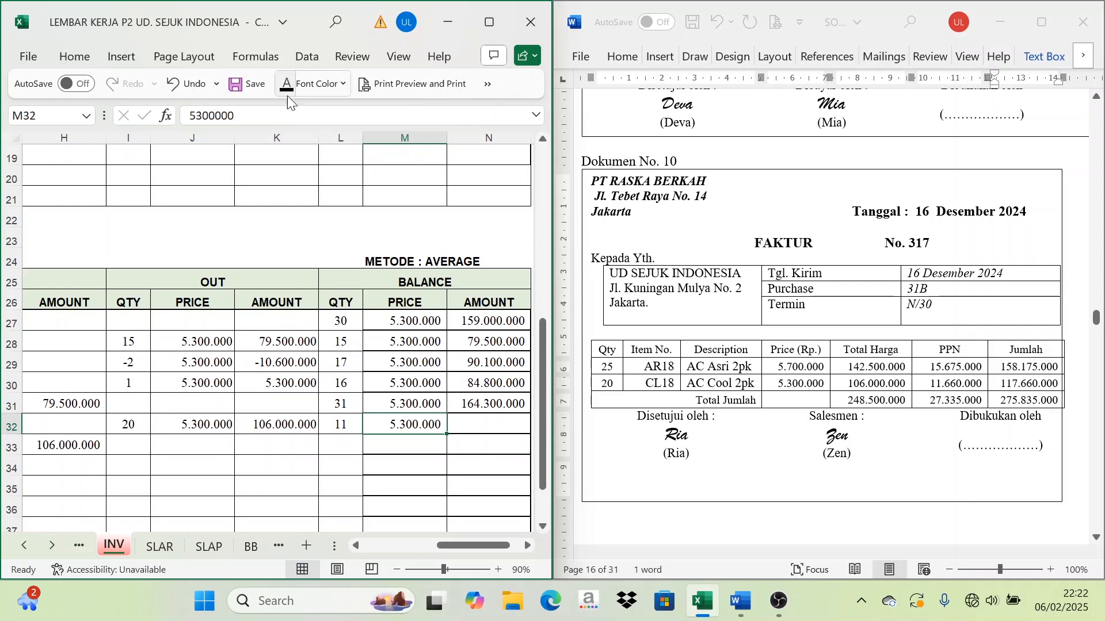
click(482, 430)
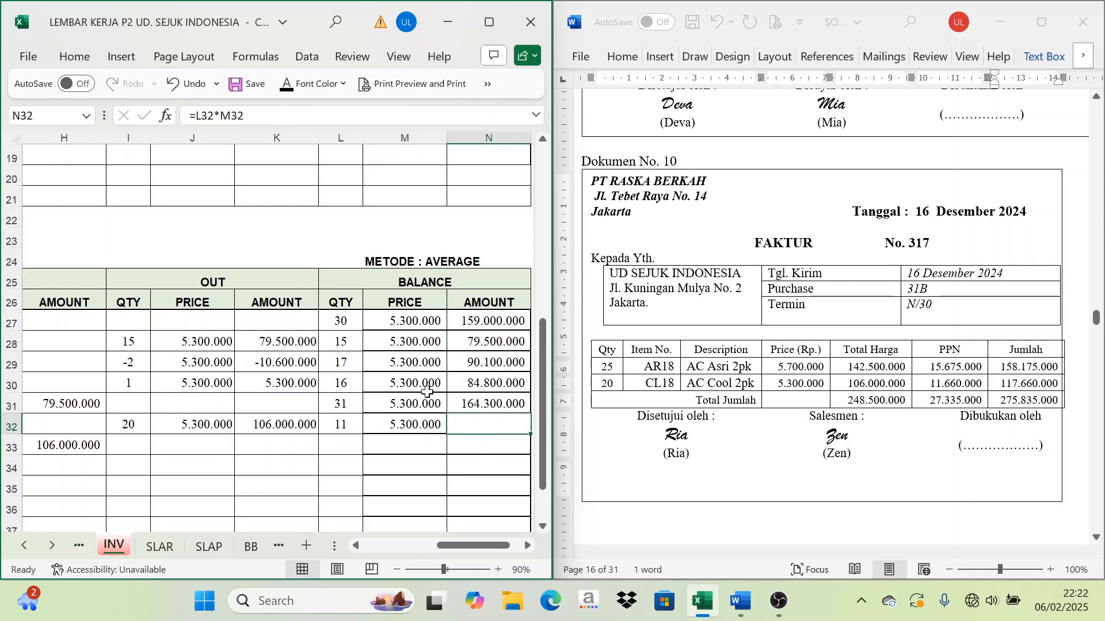
click(286, 88)
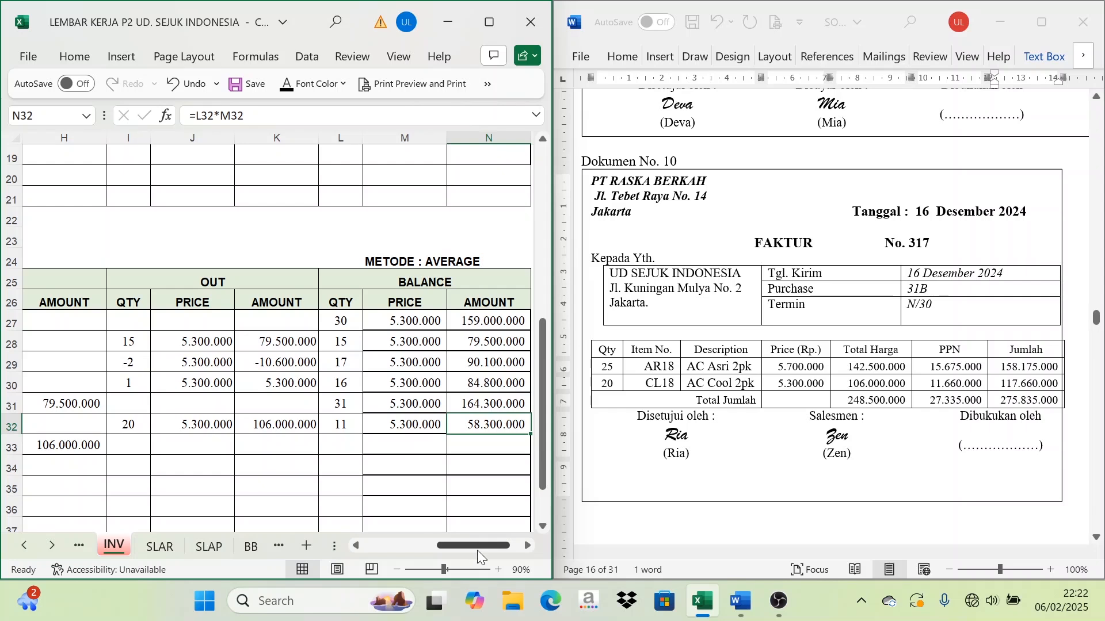
Step: Reveal the PT Raska Berkah balance quantity 31, price 5.300.000 and amount 164.300.000 in L33:N33 with black font color
mouse_move(478, 550)
mouse_down()
mouse_move(422, 550)
mouse_move(503, 547)
mouse_move(423, 546)
mouse_move(474, 542)
mouse_up()
click(428, 448)
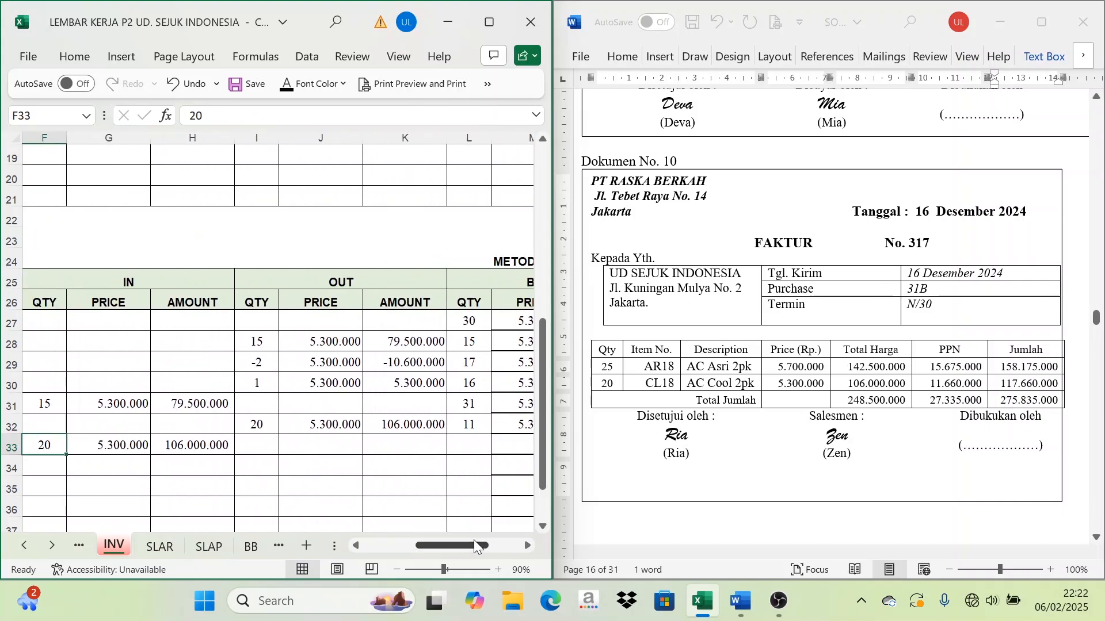
click(472, 426)
click(52, 443)
click(475, 443)
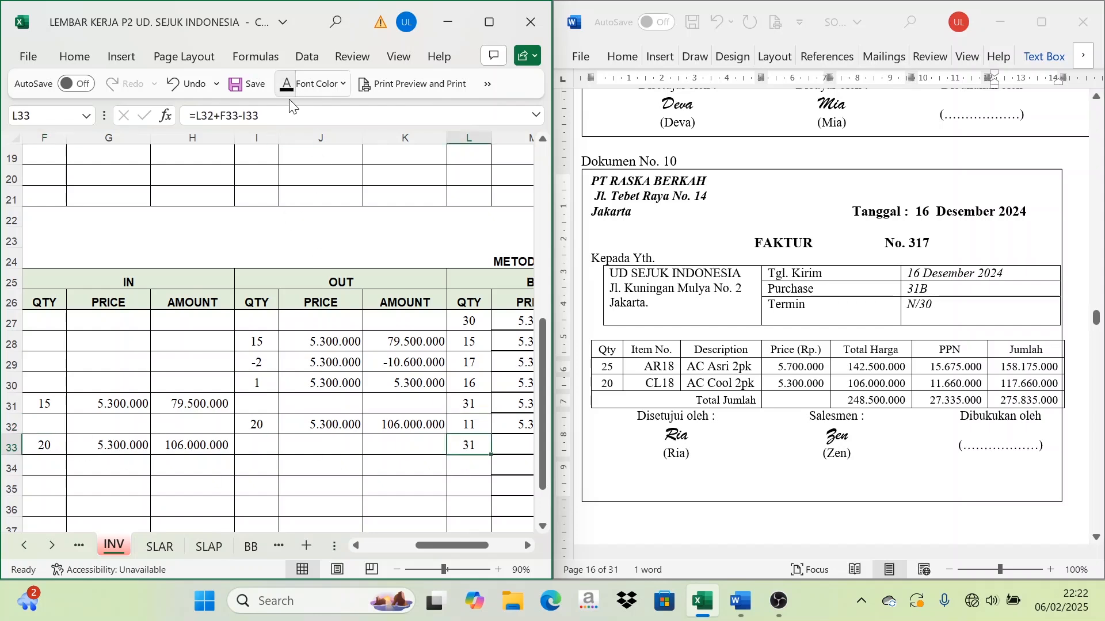
drag(476, 546, 497, 546)
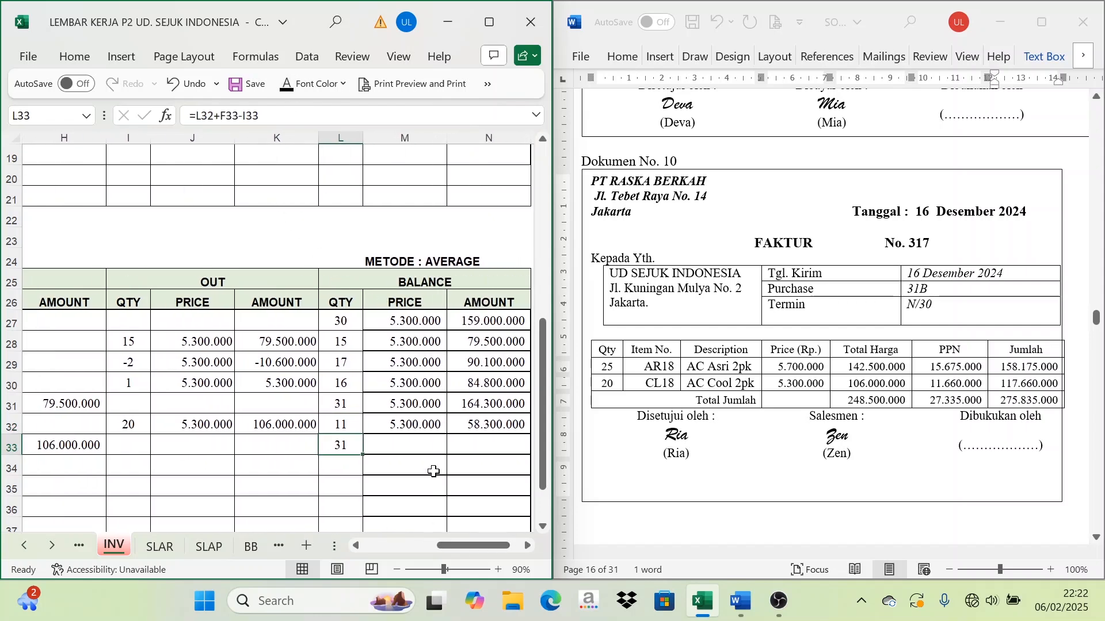
click(417, 443)
drag(417, 440, 476, 447)
key(Escape)
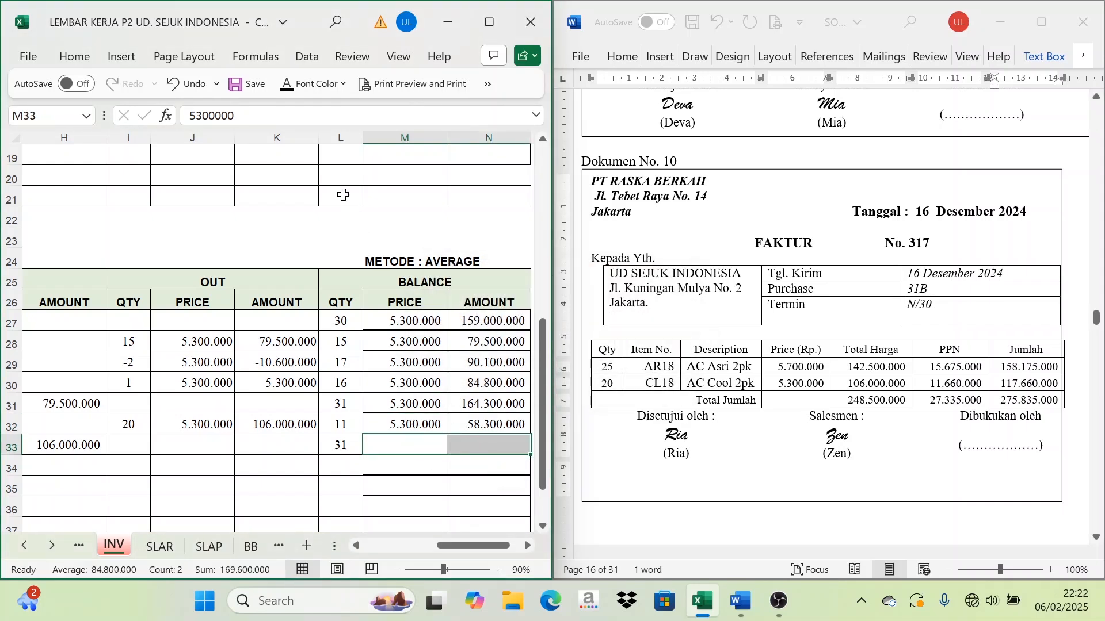
click(424, 449)
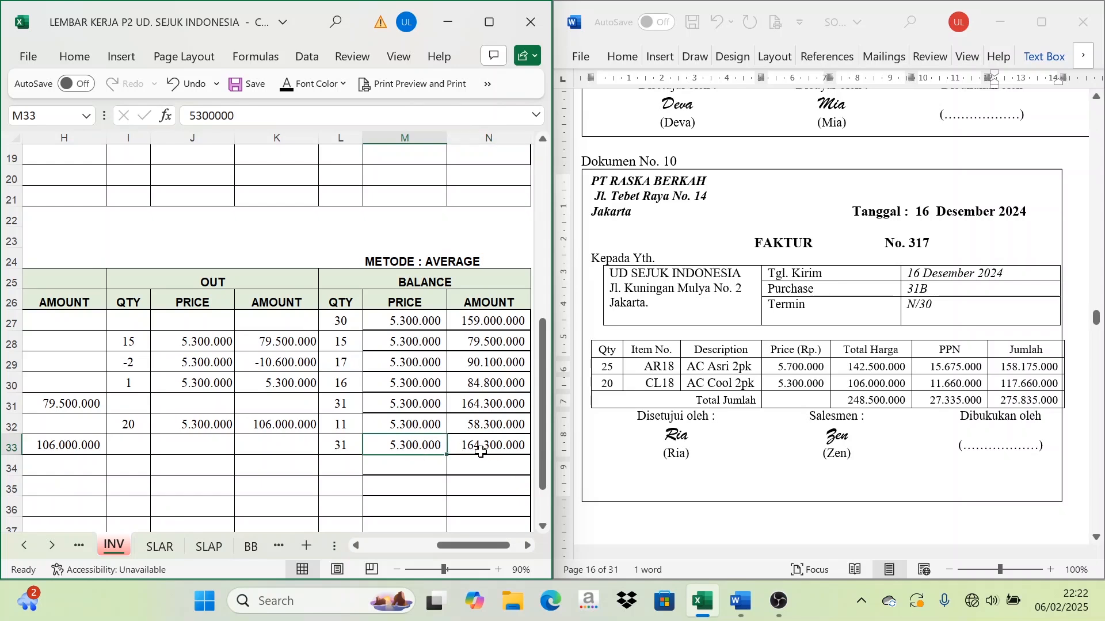
Step: Switch to the Word source document and read Dokumen No. 11, the cash receipt from Toko Zahra
drag(468, 547, 426, 544)
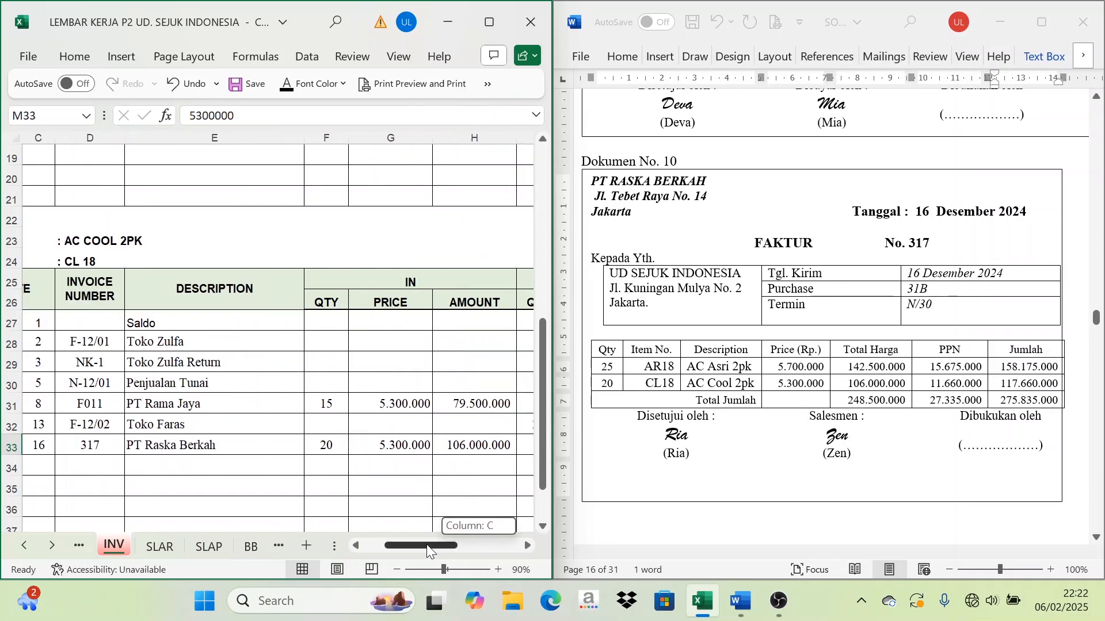
click(719, 445)
scroll(719, 444, down, 8)
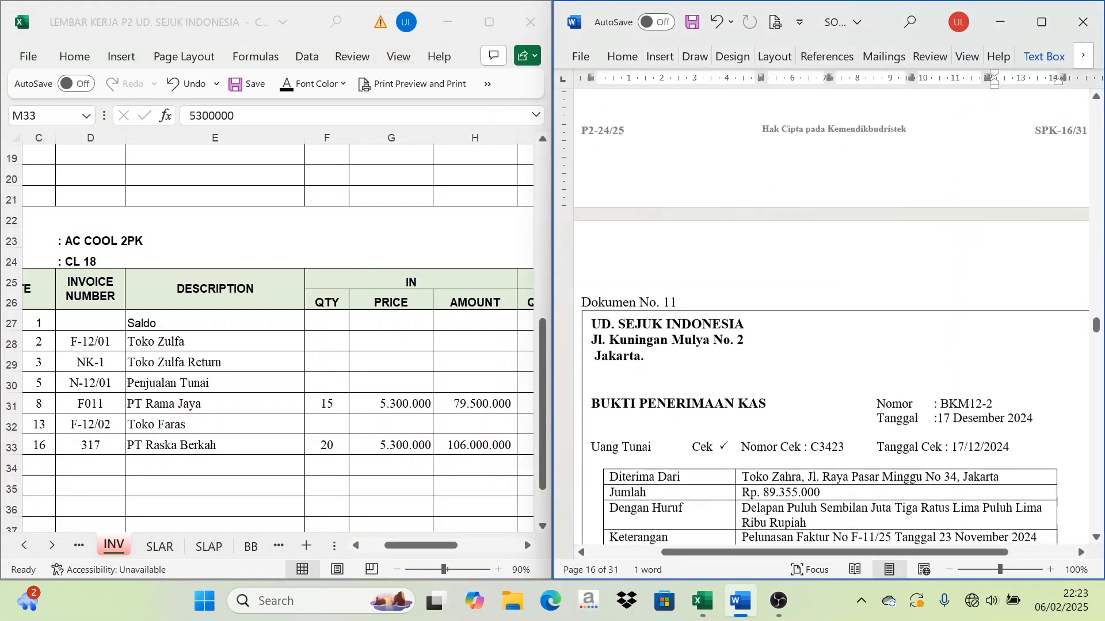
scroll(764, 463, down, 6)
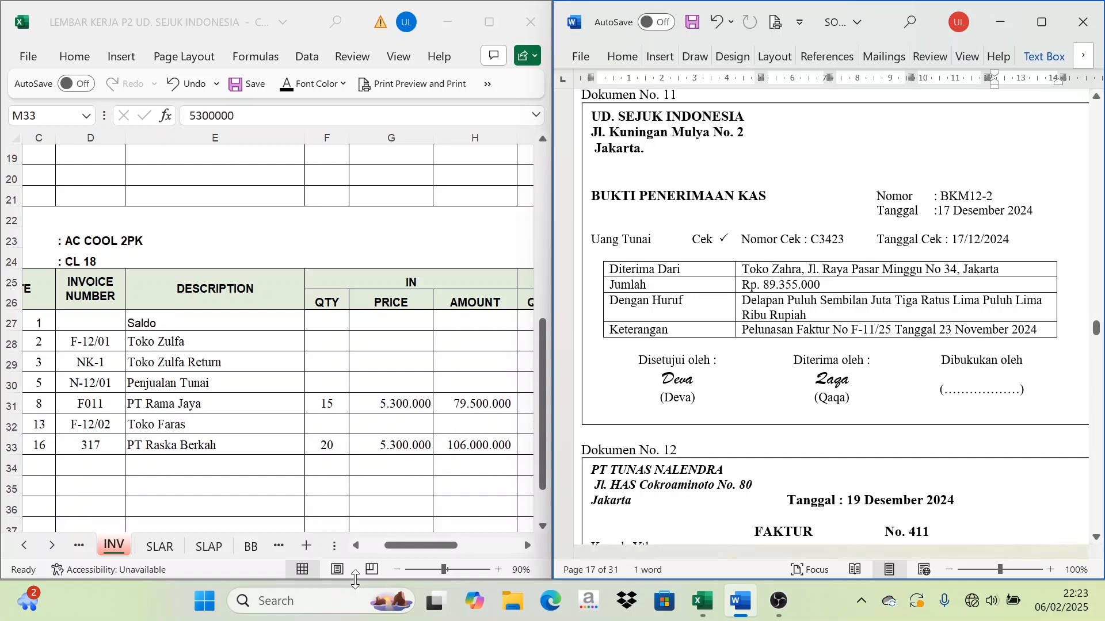
Step: Open the CRJ sheet in Excel and reveal date 17, evidence number BKM12-2 and description Toko Zahra in C12:E12 with black font color
click(25, 545)
click(26, 545)
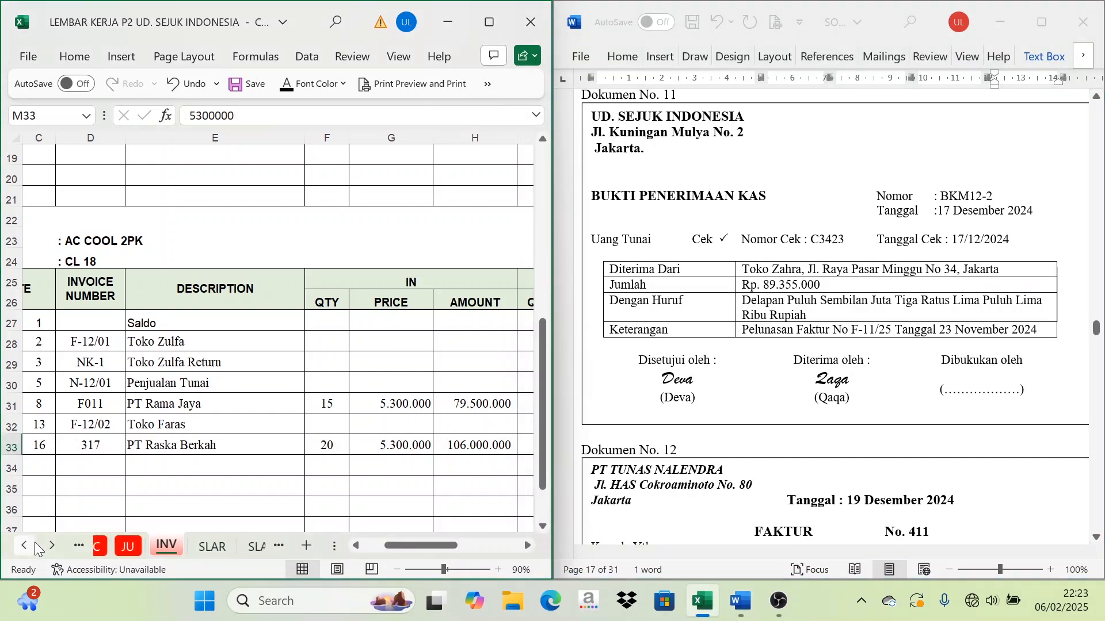
click(26, 545)
click(26, 545)
click(26, 544)
click(114, 547)
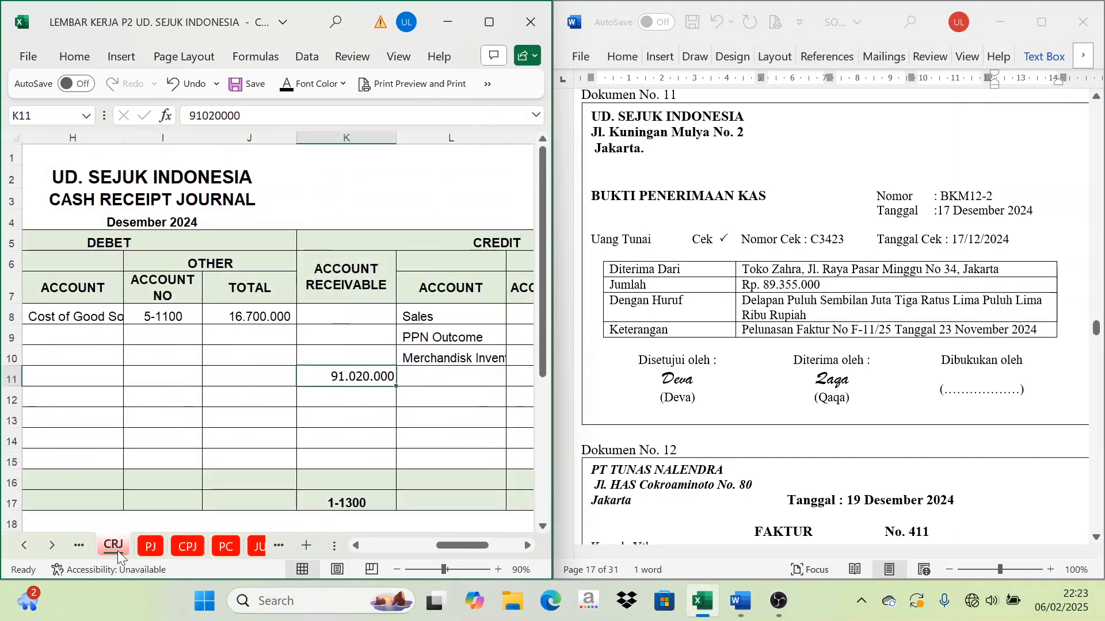
drag(464, 547, 390, 546)
drag(133, 401, 259, 400)
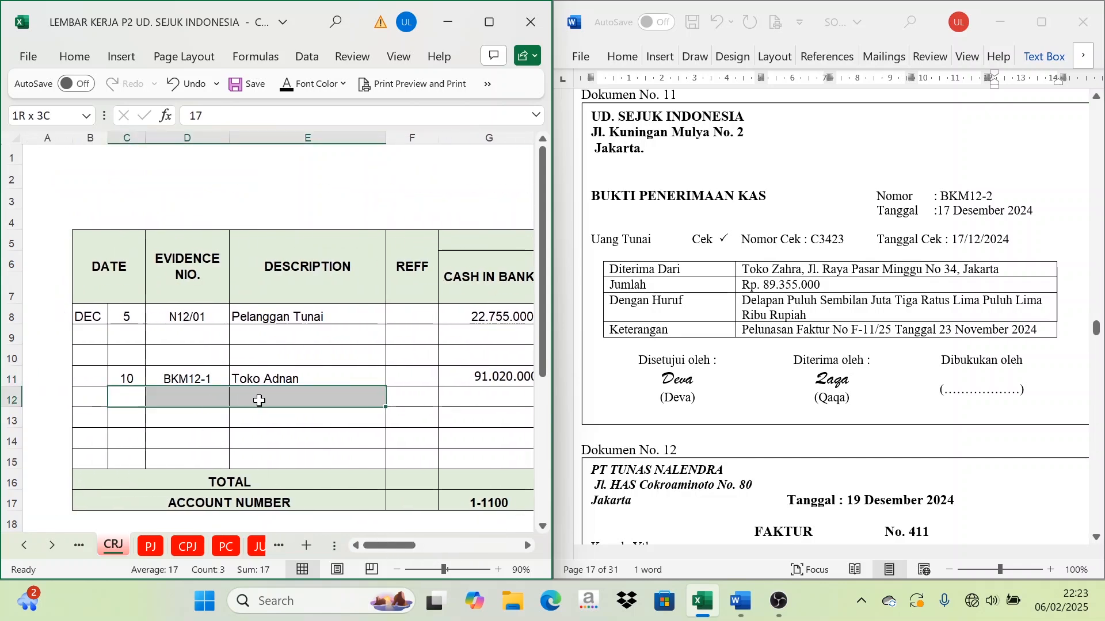
click(289, 90)
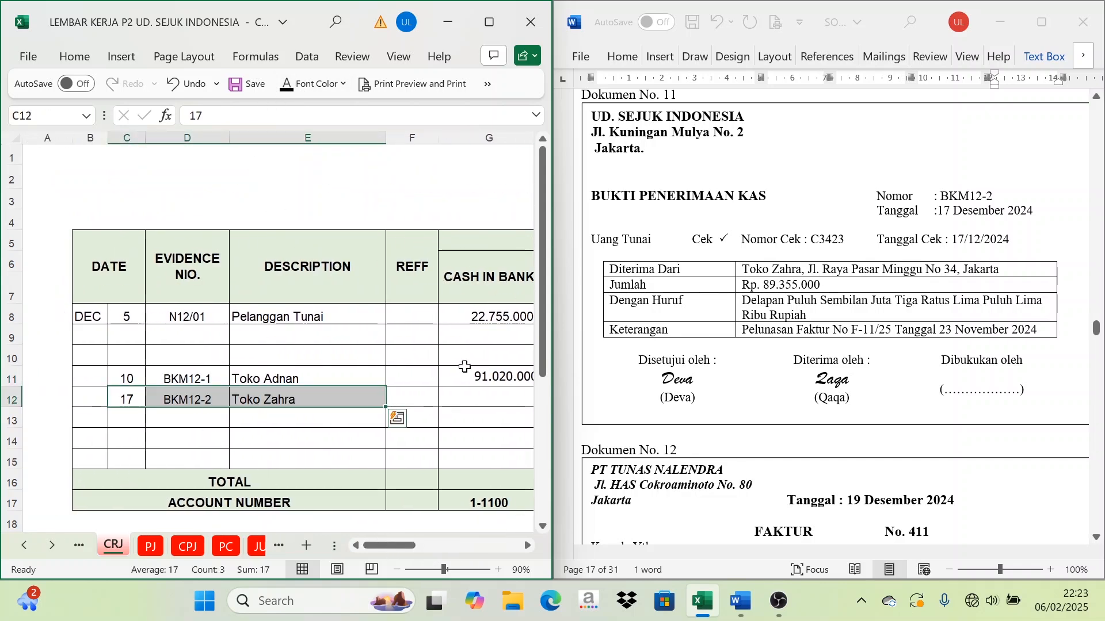
click(311, 400)
click(308, 270)
click(299, 415)
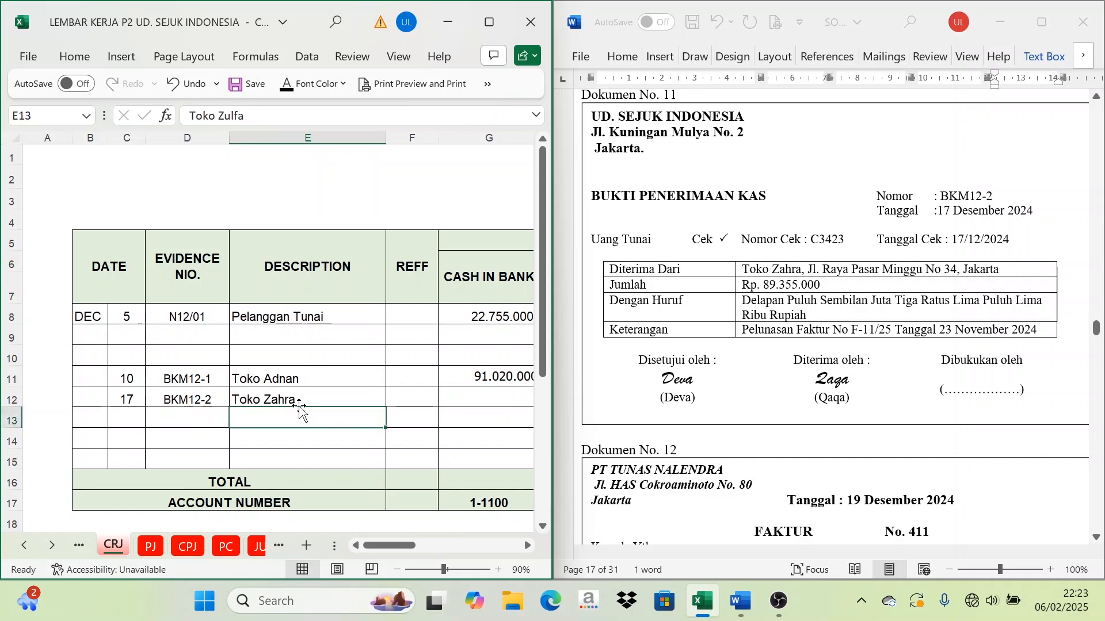
click(314, 405)
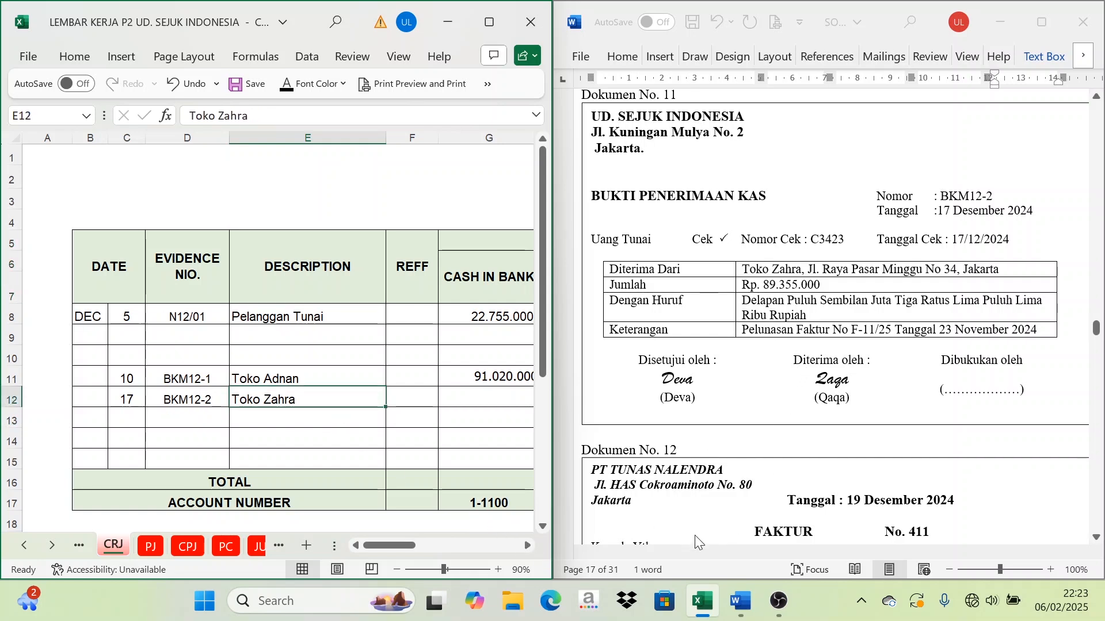
Step: Reveal the Toko Zahra cash in bank debit of 89.355.000 in G12 of the cash receipt journal with black font color
click(527, 546)
click(527, 545)
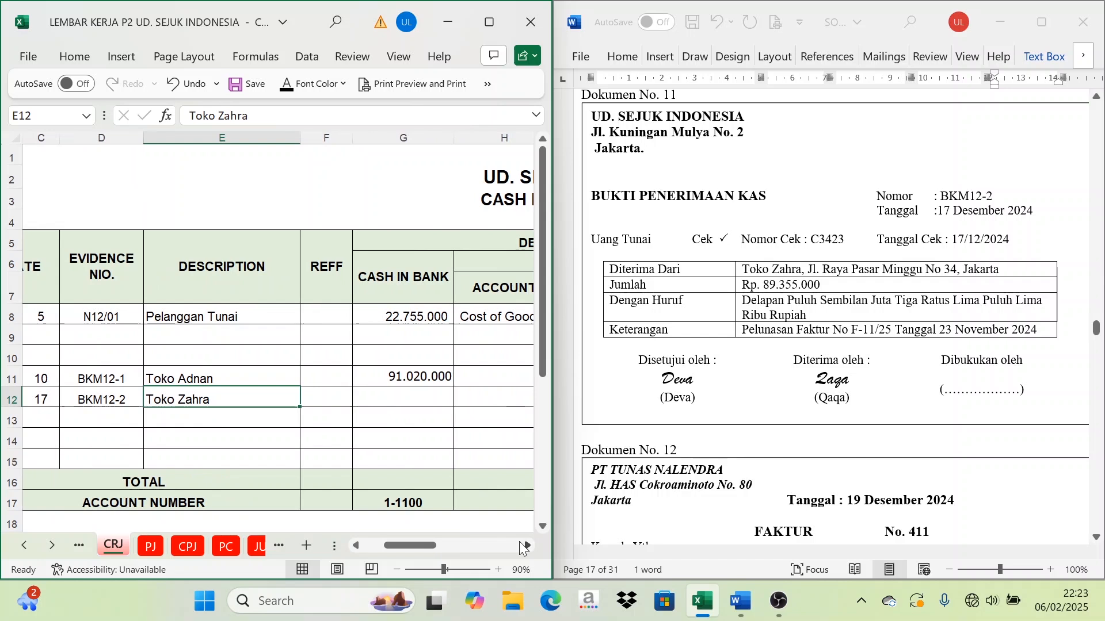
click(406, 401)
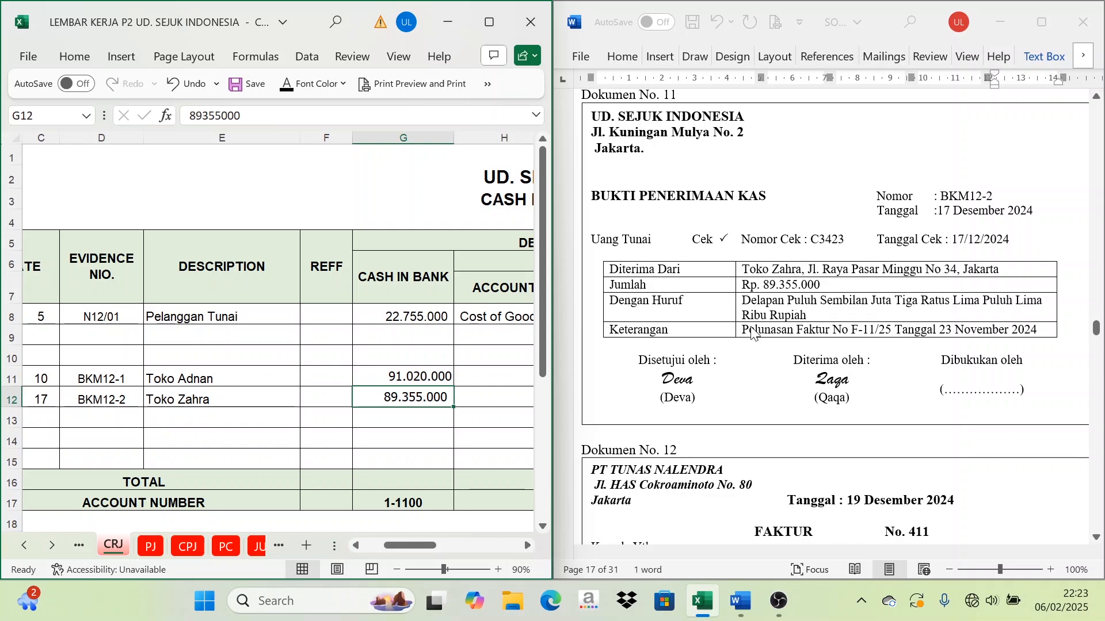
Step: Check Toko Zahra's invoice F-11/25 in Word's DAFTAR SALDO PIUTANG DAGANG and reveal the account receivable credit 89.355.000 in K12 of the CRJ sheet
click(529, 546)
click(529, 547)
click(530, 547)
click(529, 547)
click(530, 547)
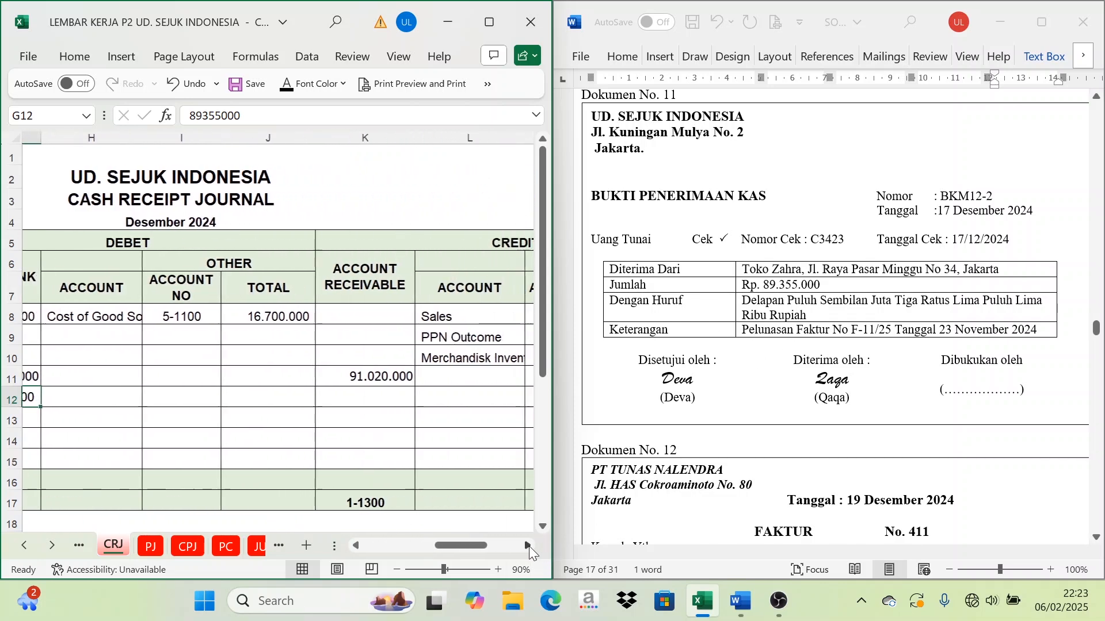
click(363, 272)
click(365, 395)
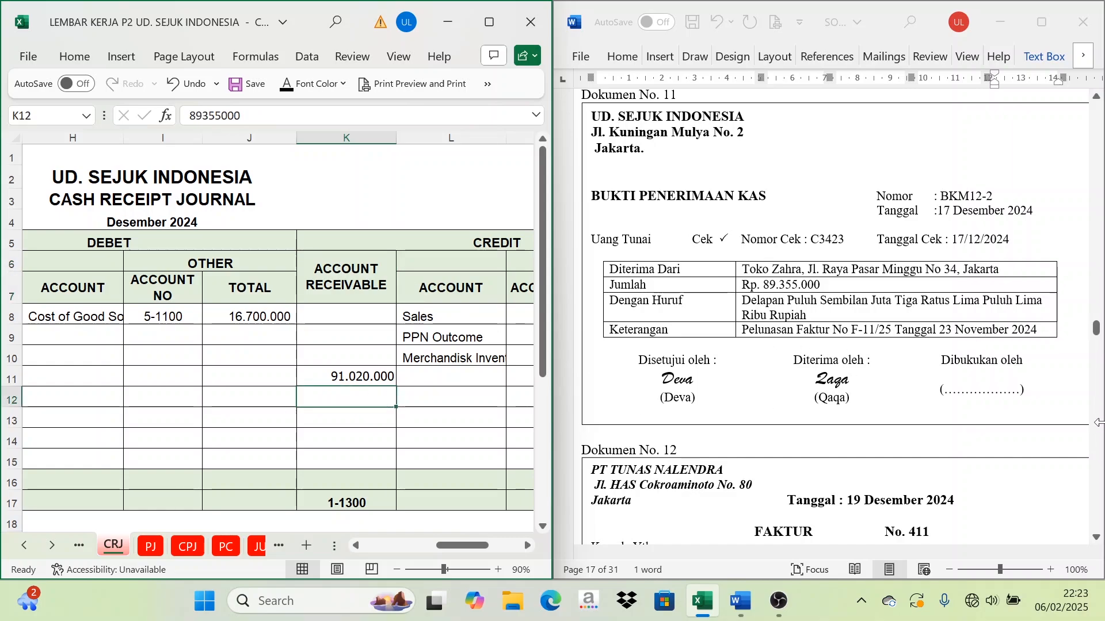
drag(1099, 328, 1096, 218)
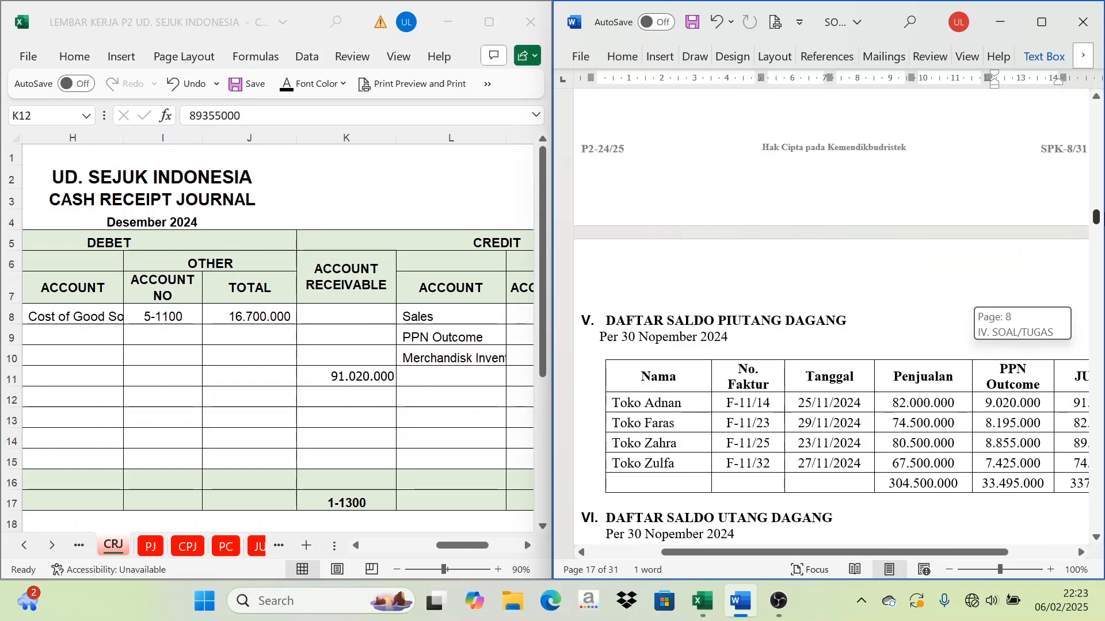
drag(1096, 217, 1097, 218)
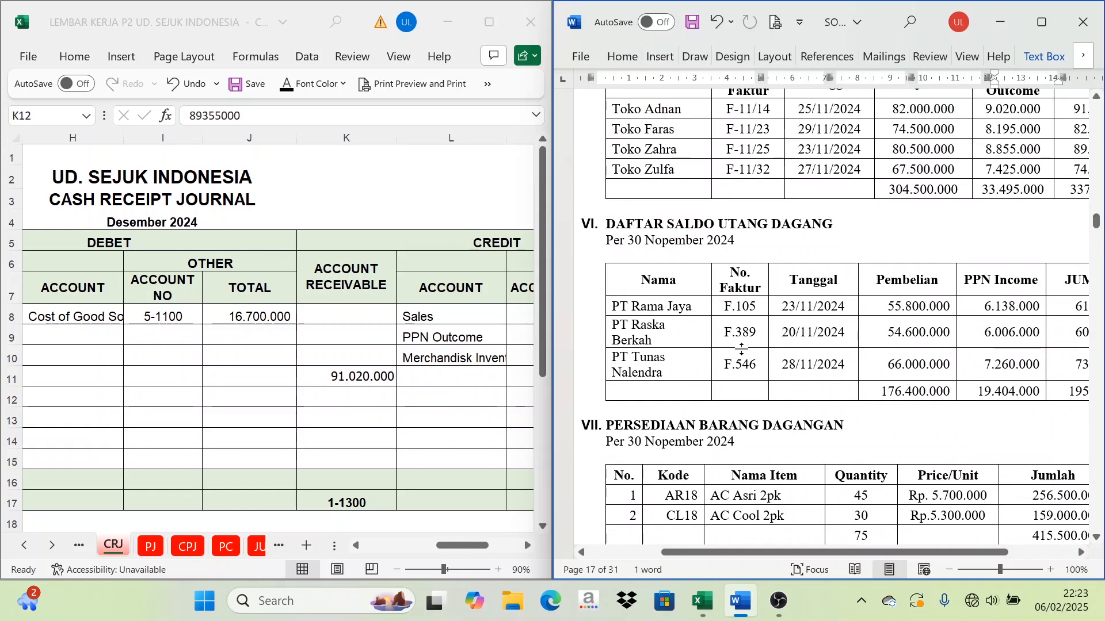
scroll(1098, 217, up, 4)
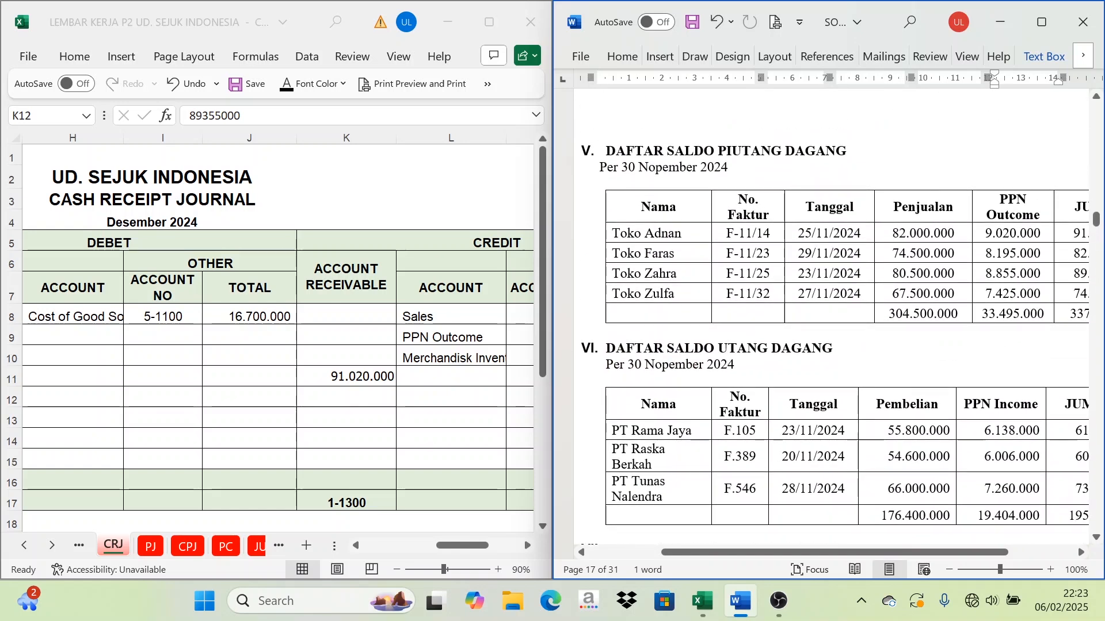
click(1055, 276)
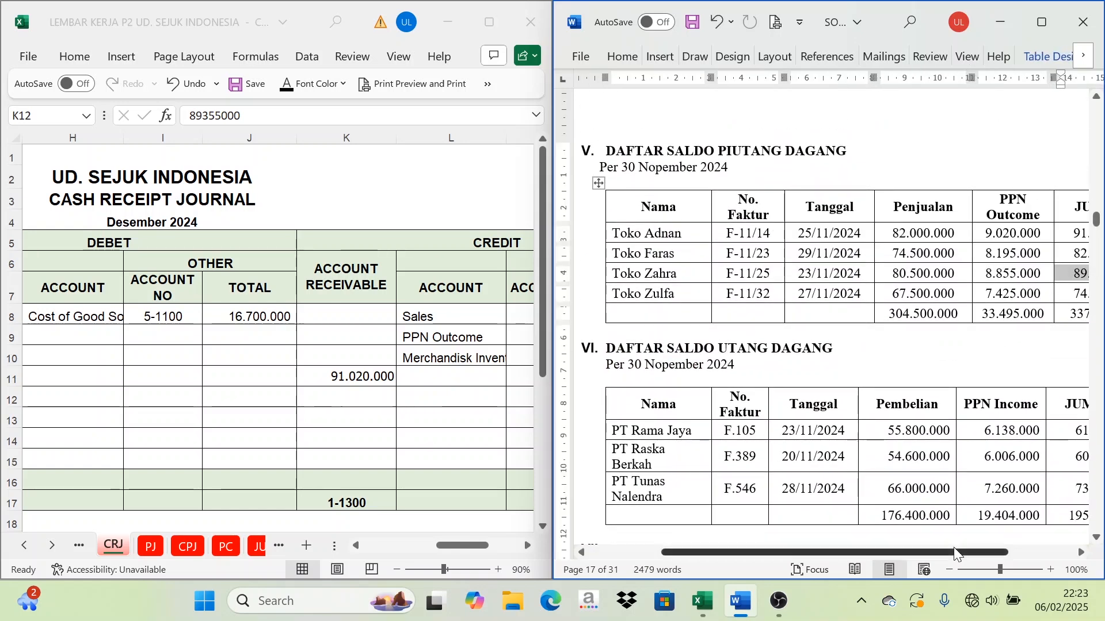
drag(957, 552, 1023, 552)
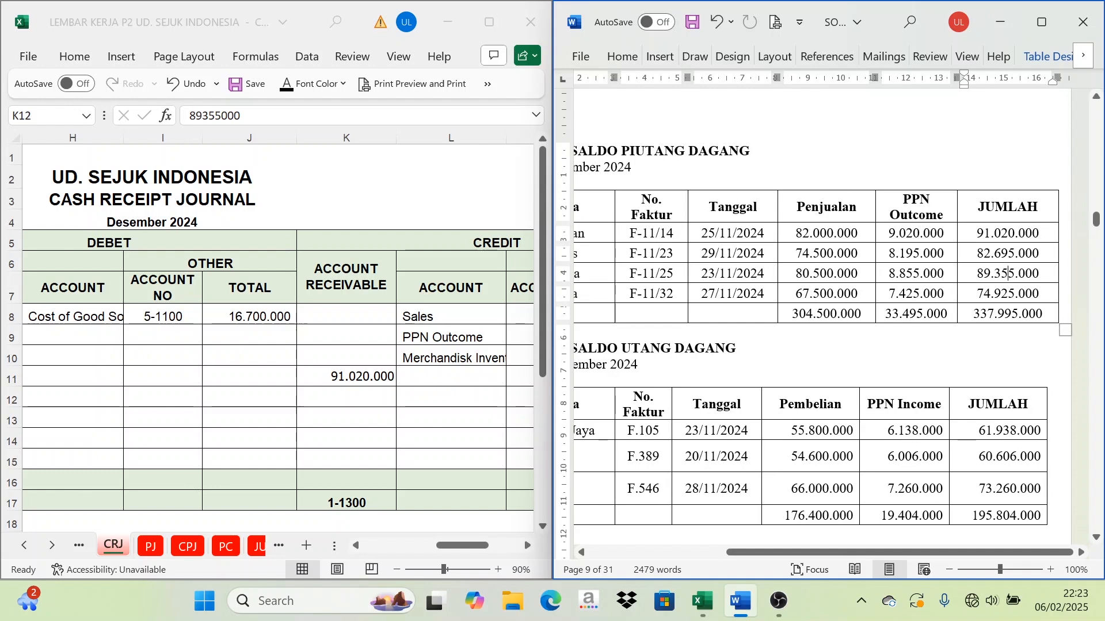
double_click(1028, 273)
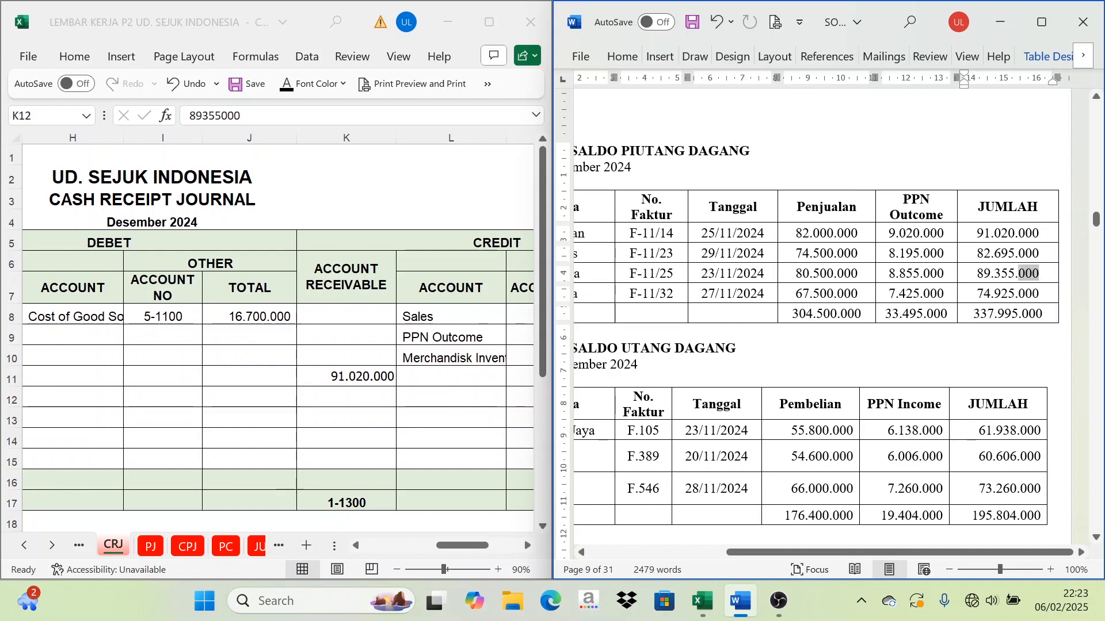
click(349, 398)
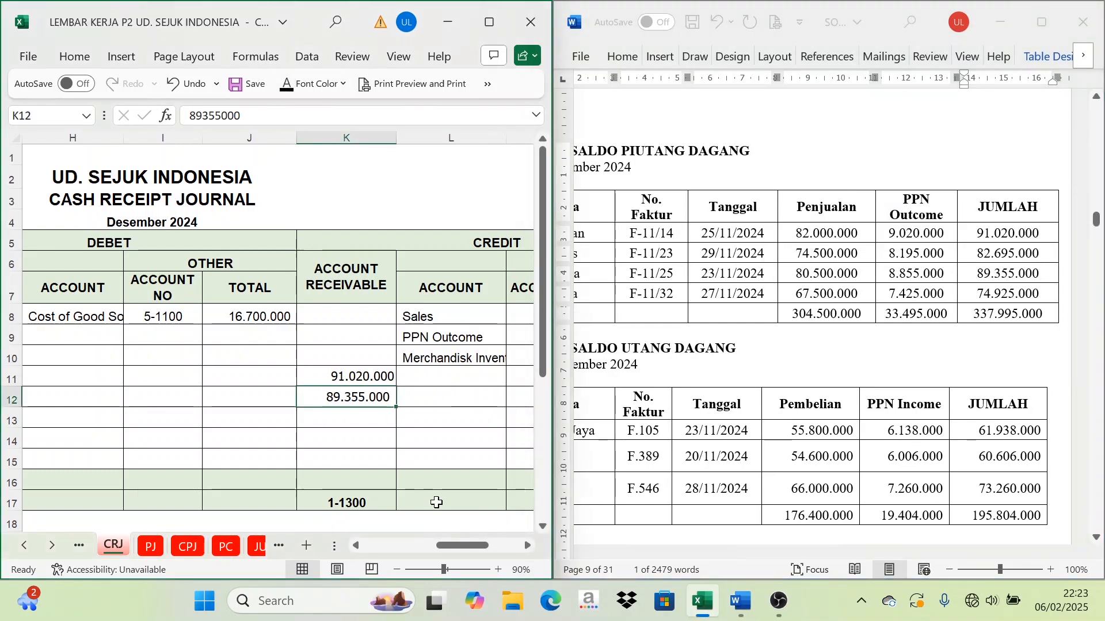
Step: Review Toko Zahra's cash in bank debit in G12 against the account receivable credit in K12 of the CRJ sheet
drag(471, 545, 450, 544)
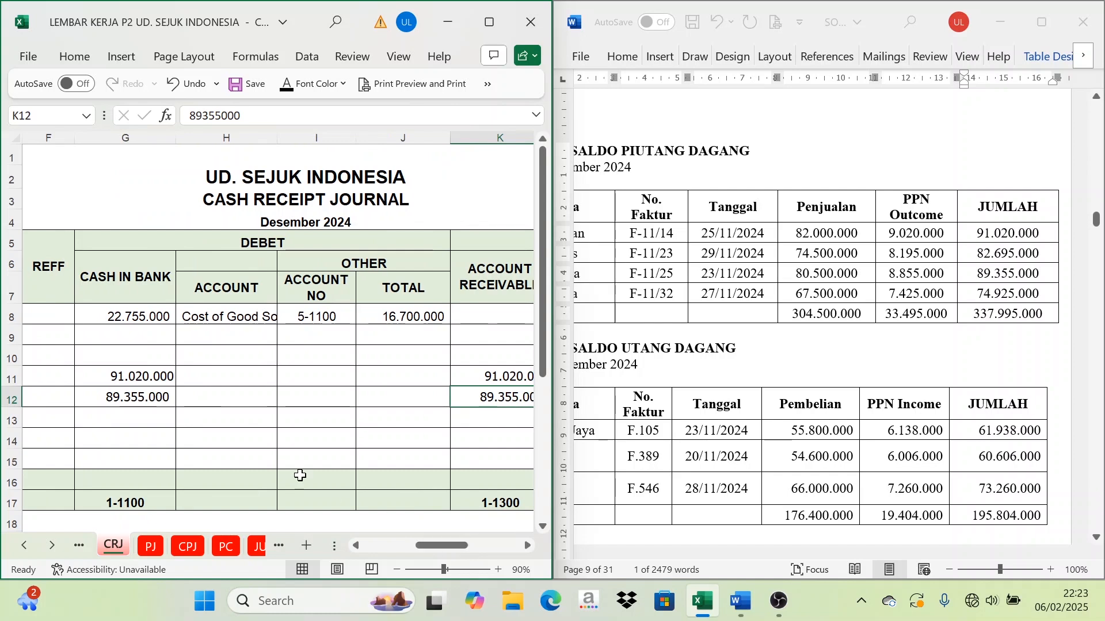
click(121, 397)
click(493, 417)
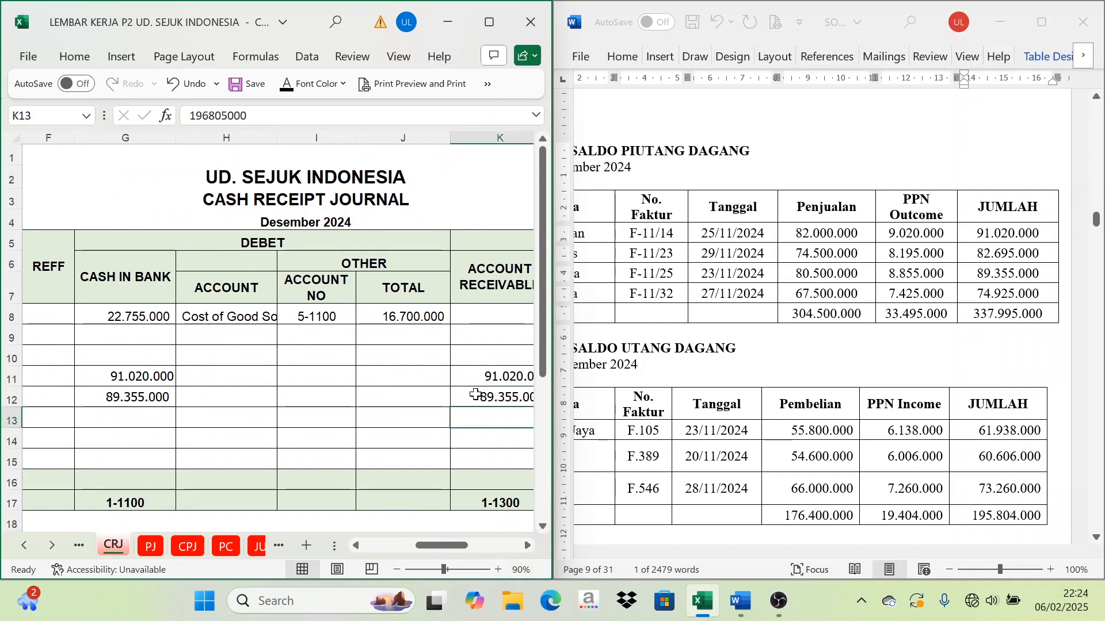
click(527, 545)
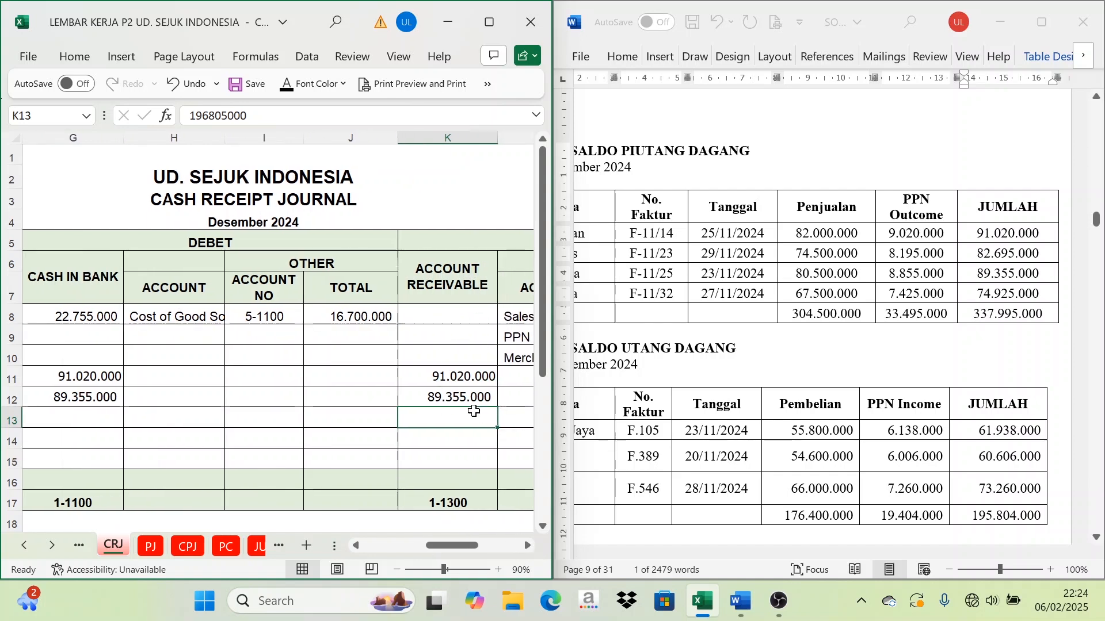
click(464, 397)
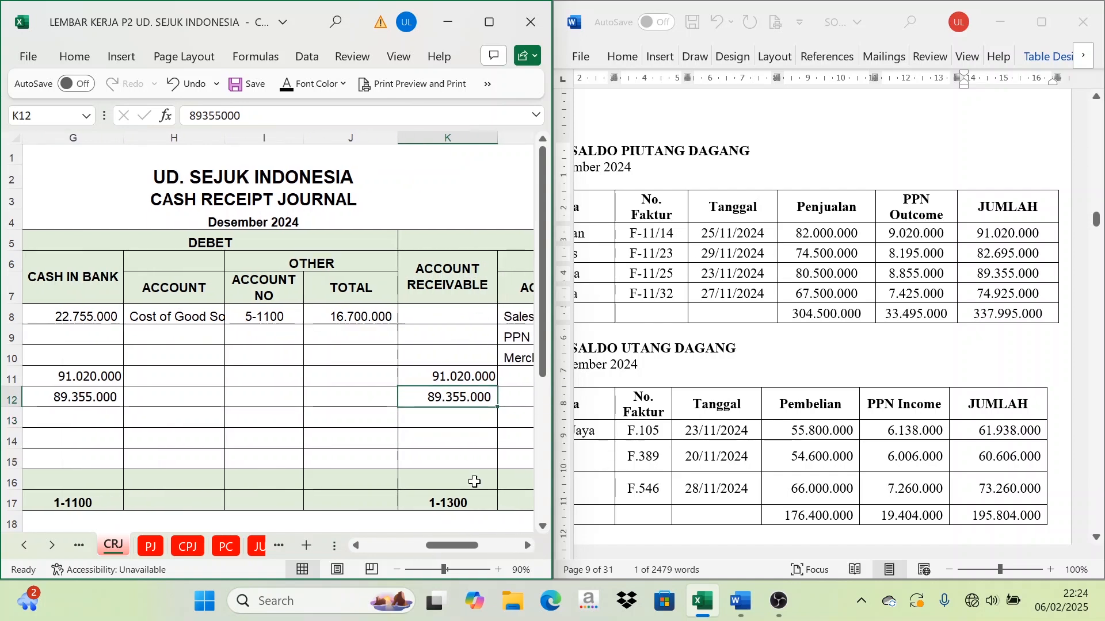
click(461, 282)
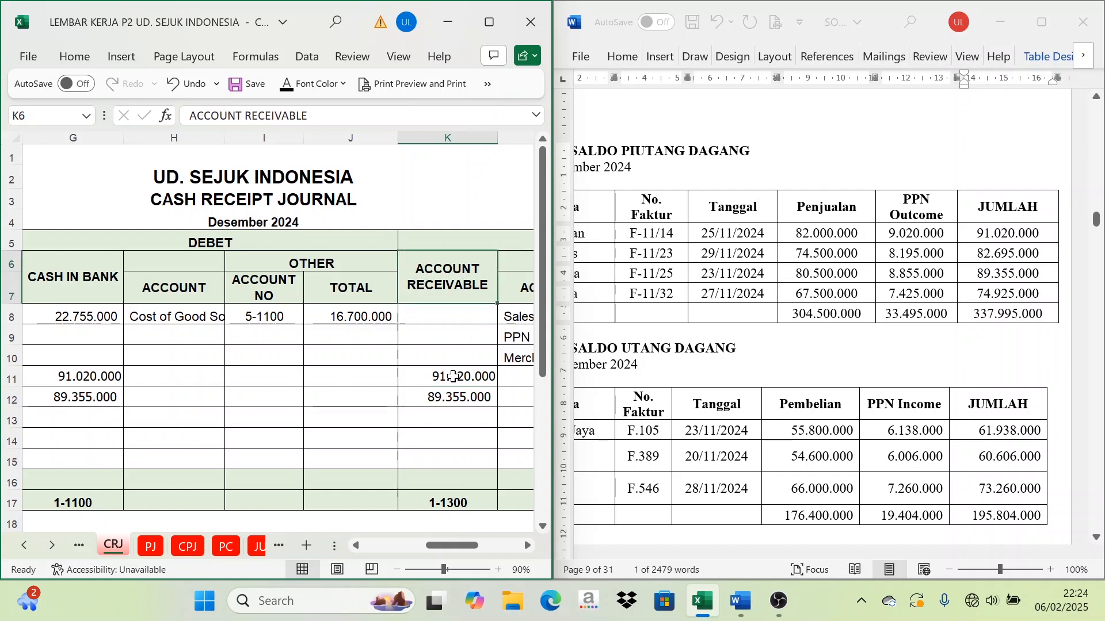
click(450, 397)
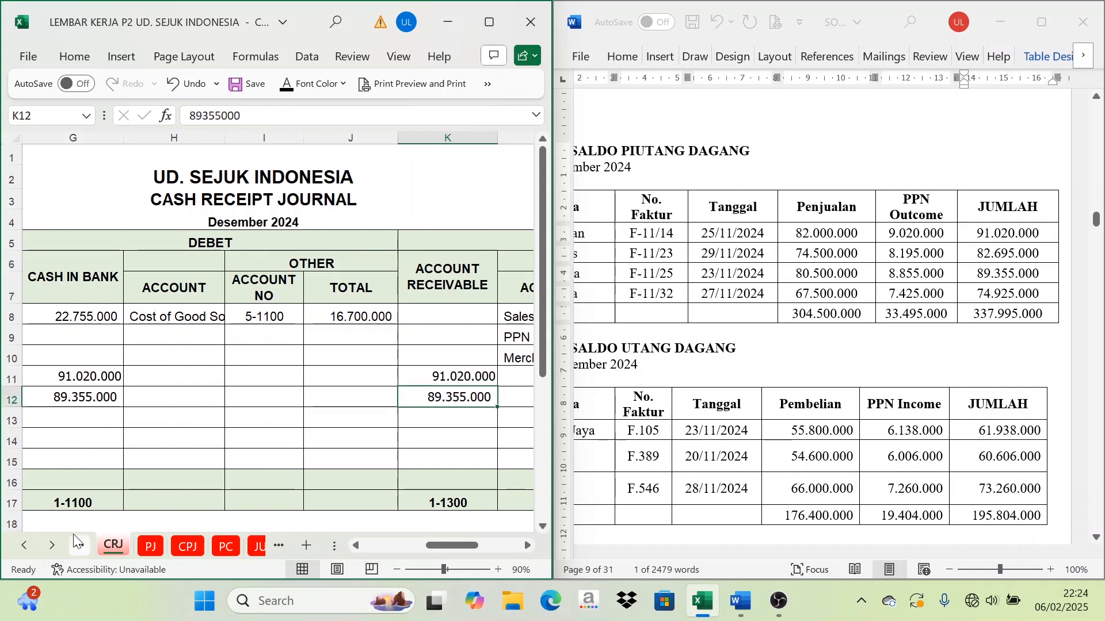
Step: Open the SLAR sheet and reveal date 17, description Cash Receipt Journal and reference CRJ in Toko Zahra's ledger, C30:E30, with black font color
click(52, 546)
click(52, 546)
click(52, 546)
click(52, 546)
click(52, 546)
click(158, 546)
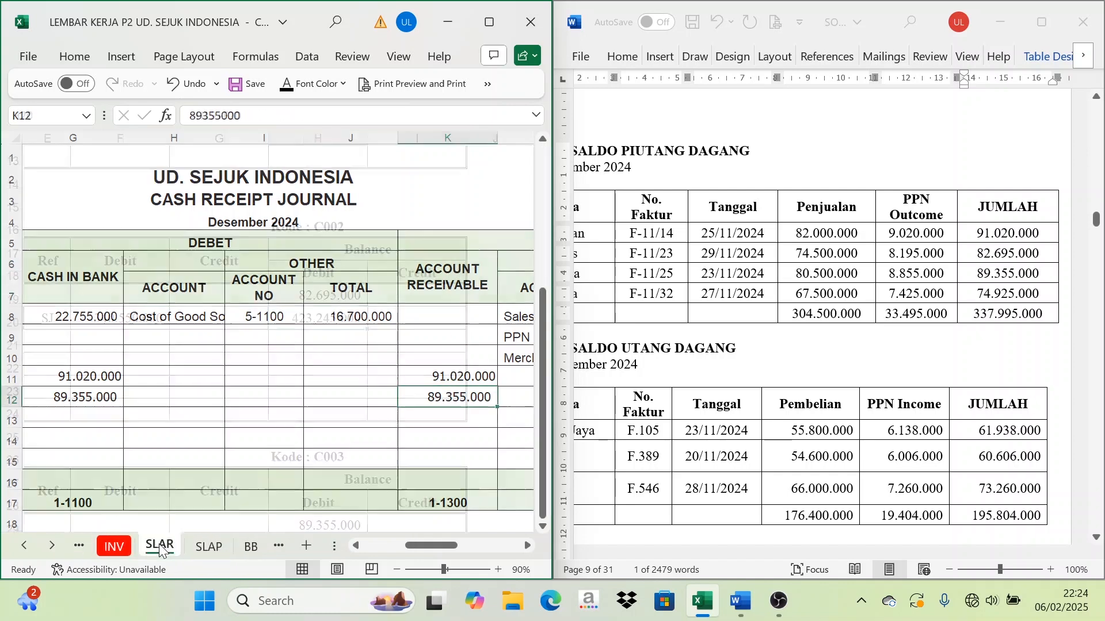
drag(470, 545, 404, 547)
scroll(370, 436, up, 4)
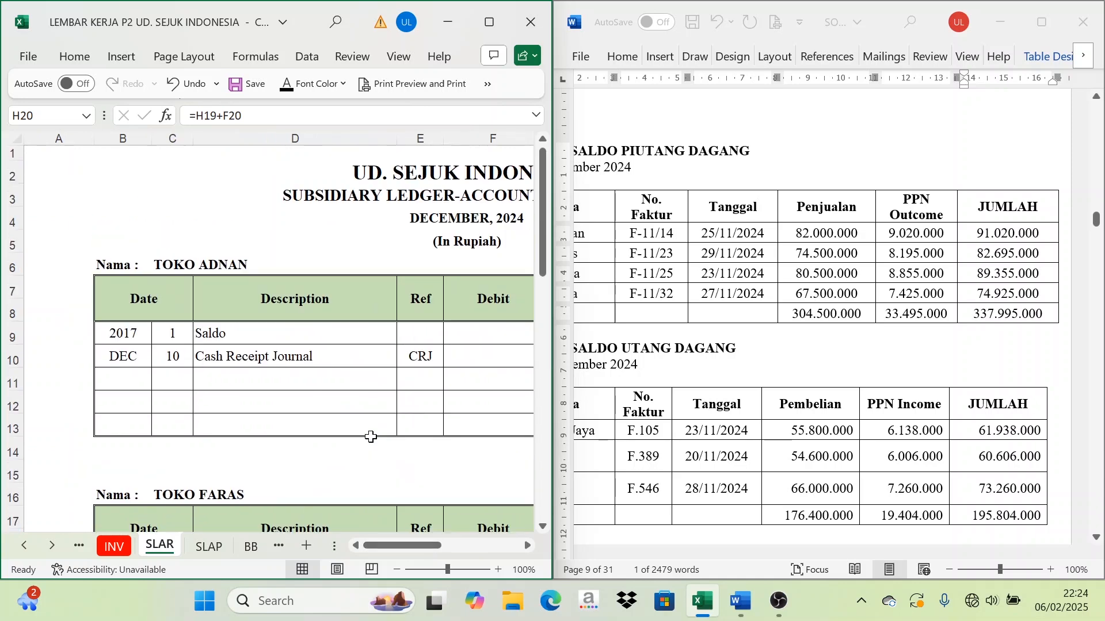
scroll(339, 380, down, 6)
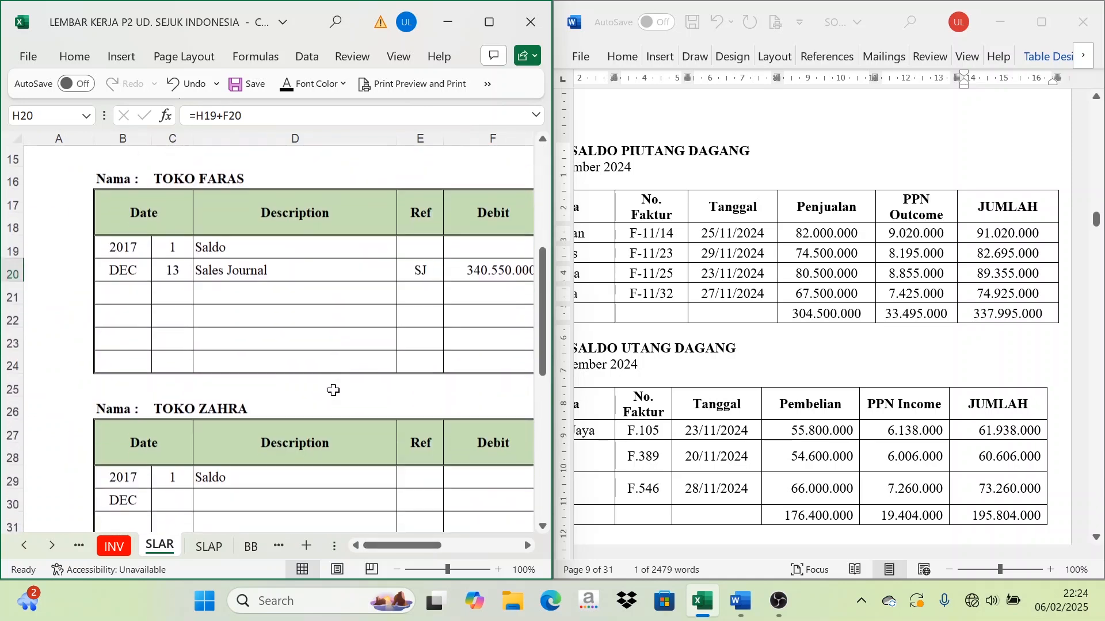
click(173, 414)
drag(173, 417, 411, 418)
click(291, 84)
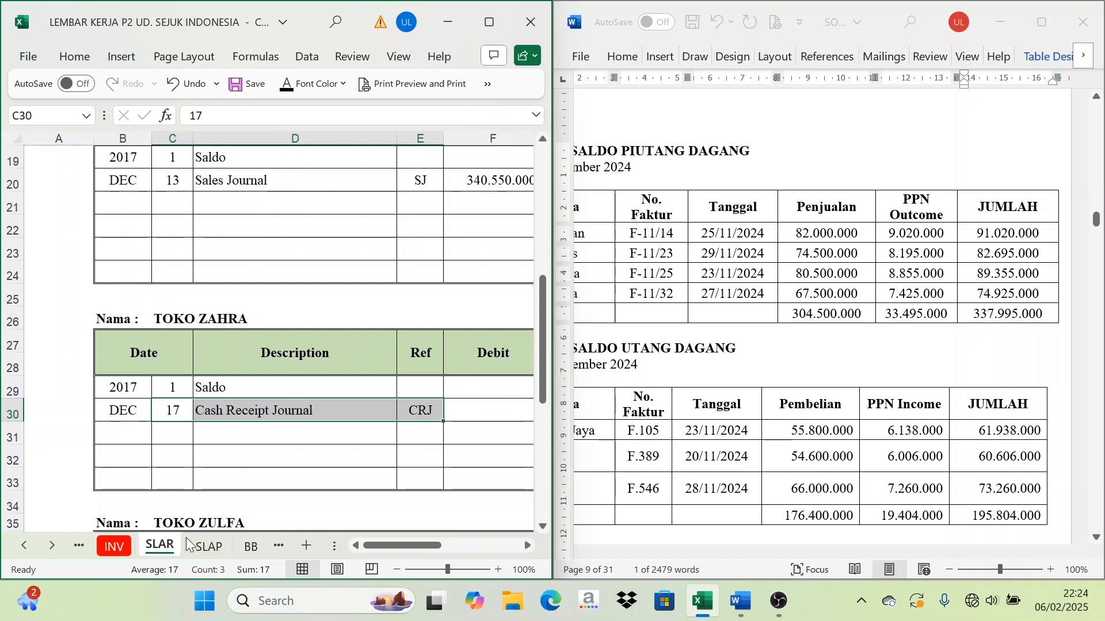
Step: Reveal the 89.355.000 credit in G30 of Toko Zahra's subsidiary ledger with black font color
click(524, 545)
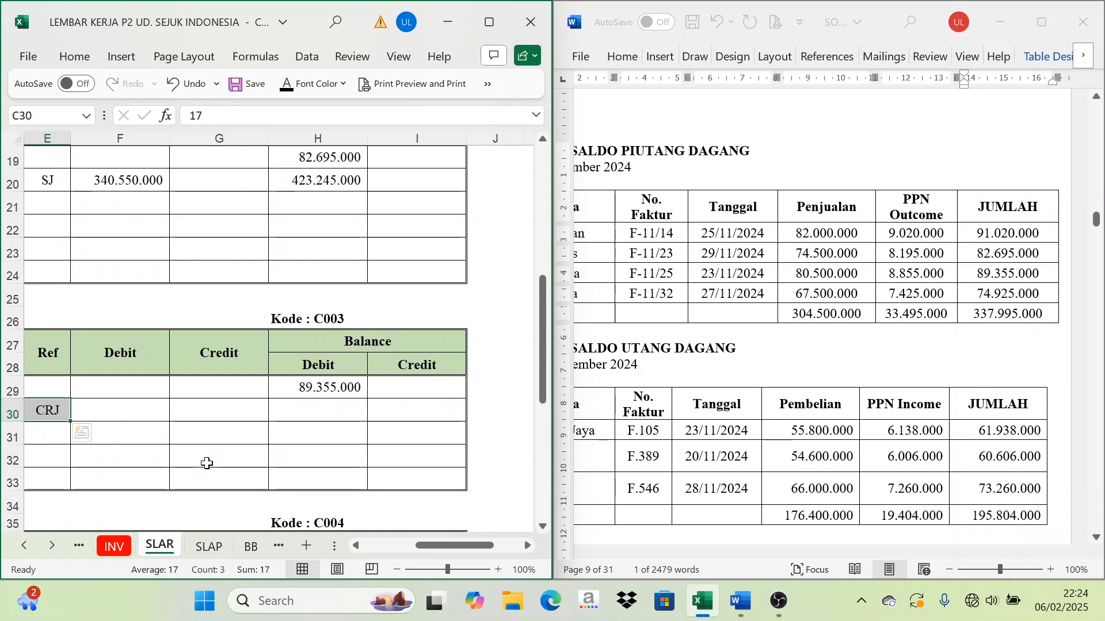
click(219, 409)
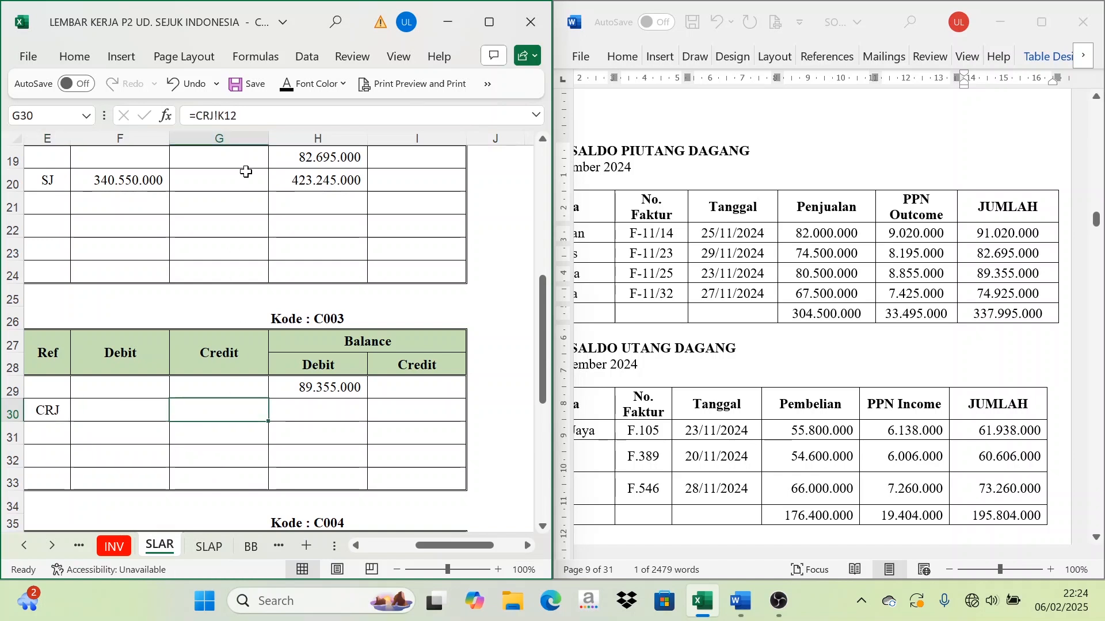
click(286, 86)
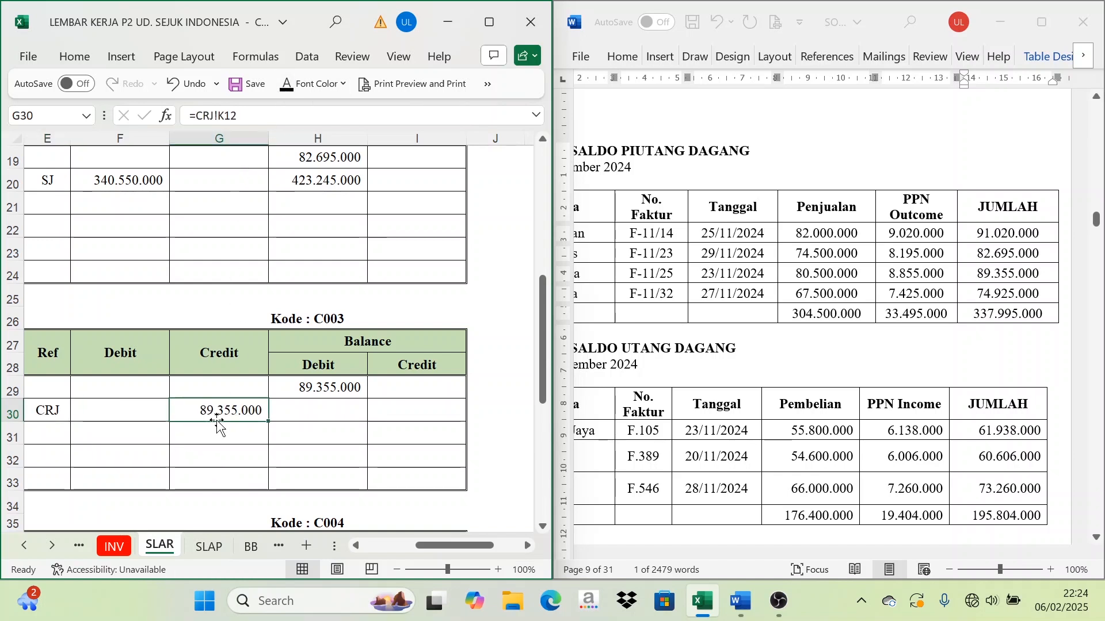
Step: Compare Toko Zahra's opening debit balance in H29 with the credit in G30, and reveal the balance formula =H29-G30 in H30 with black font color
click(345, 343)
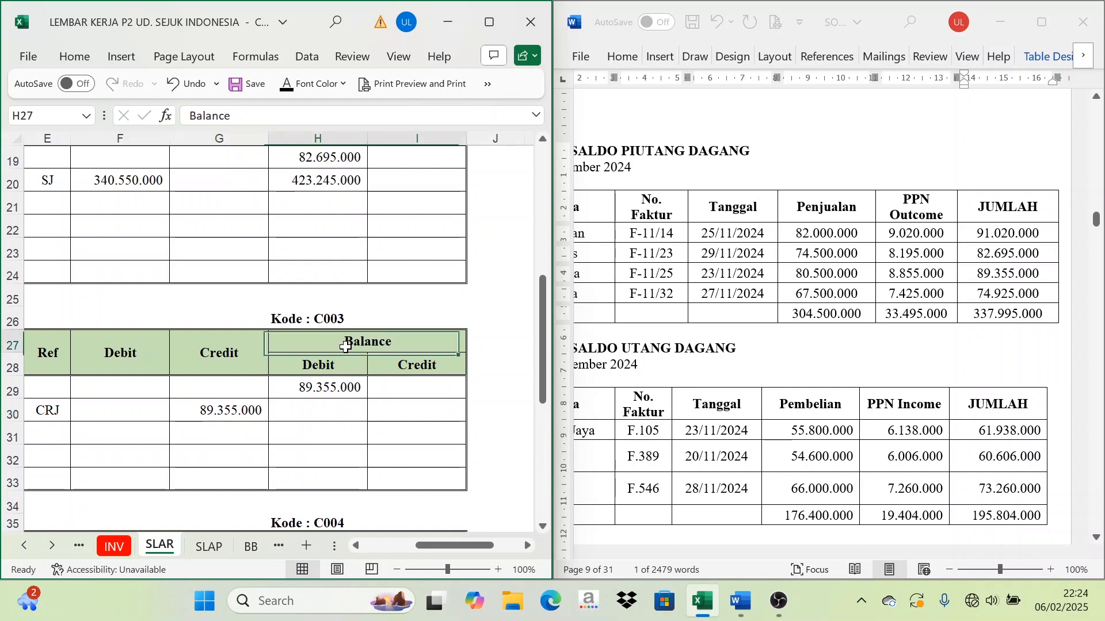
click(343, 403)
click(362, 346)
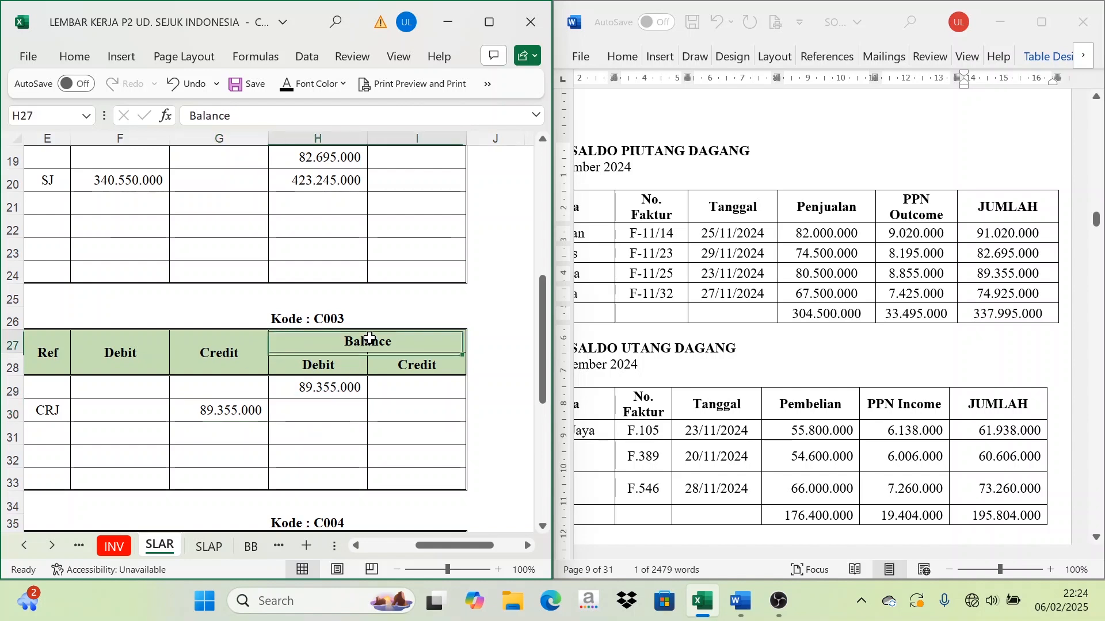
click(337, 393)
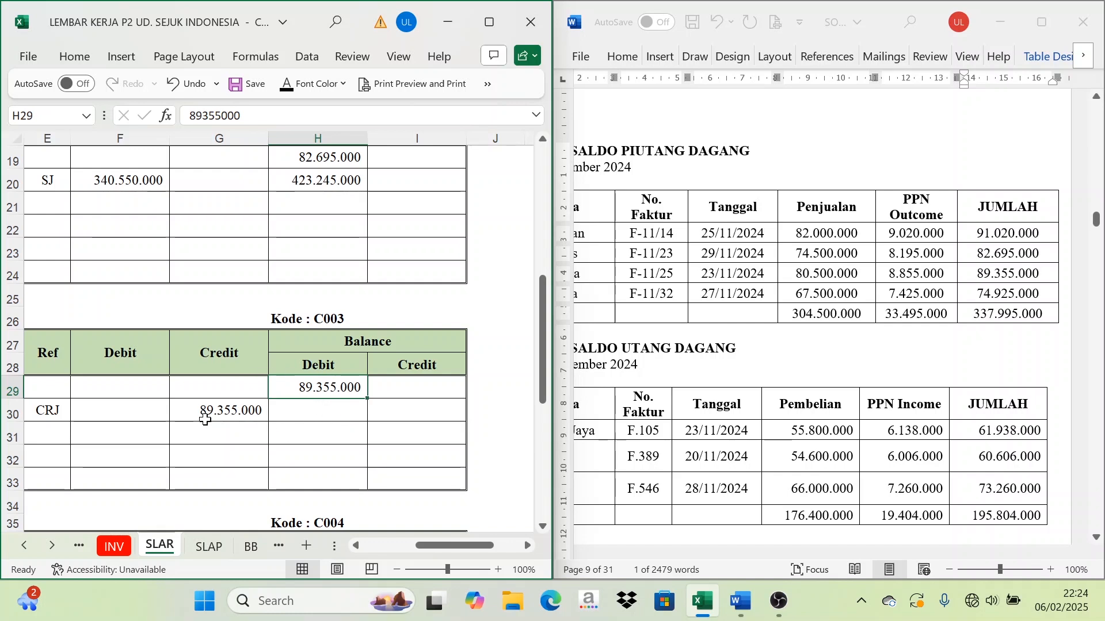
click(229, 358)
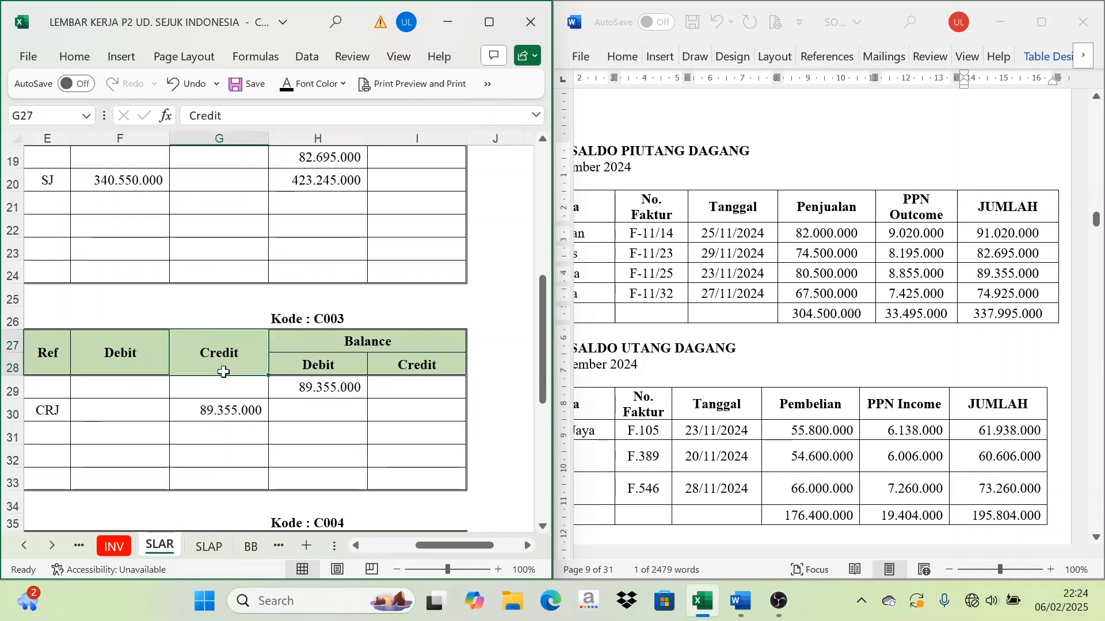
click(308, 387)
click(246, 408)
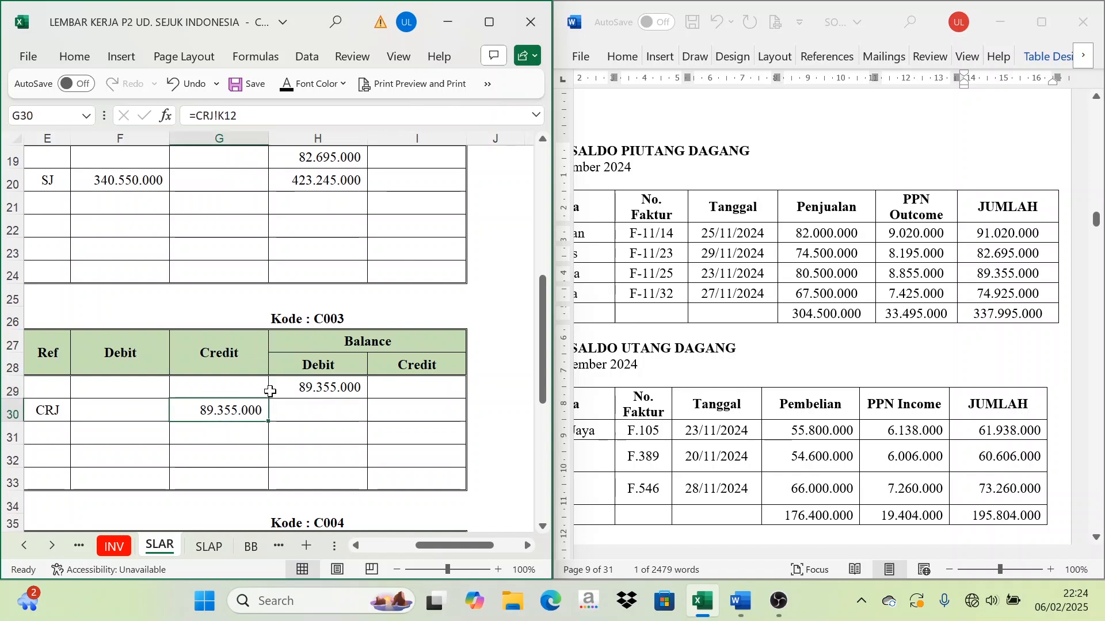
click(315, 368)
click(327, 387)
click(244, 365)
click(317, 381)
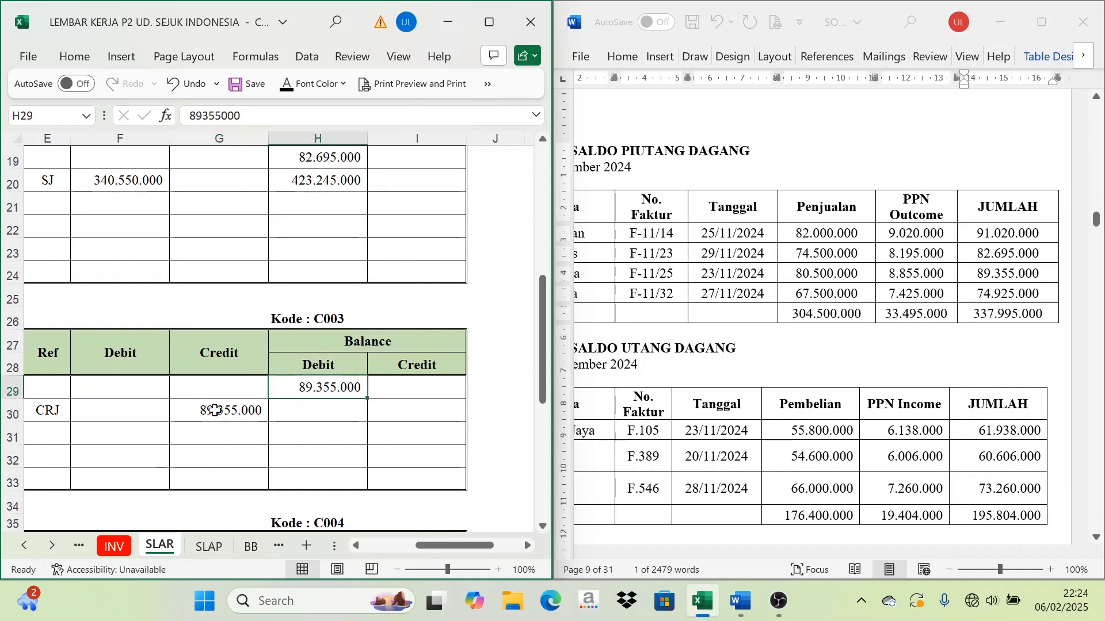
click(217, 409)
click(296, 404)
key(Up)
click(301, 408)
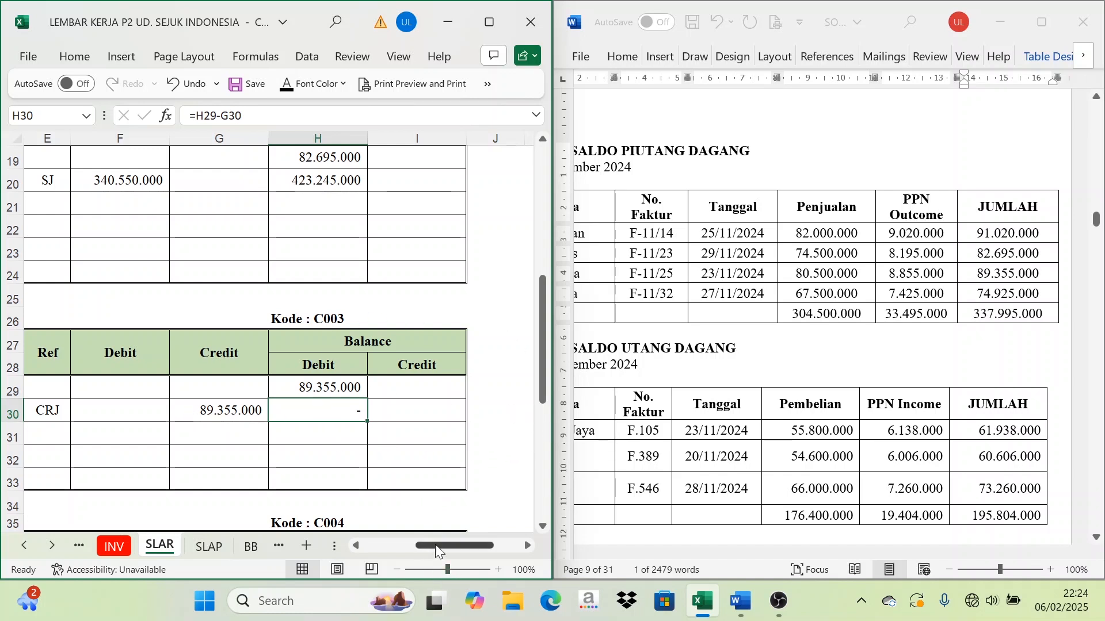
drag(435, 547, 375, 551)
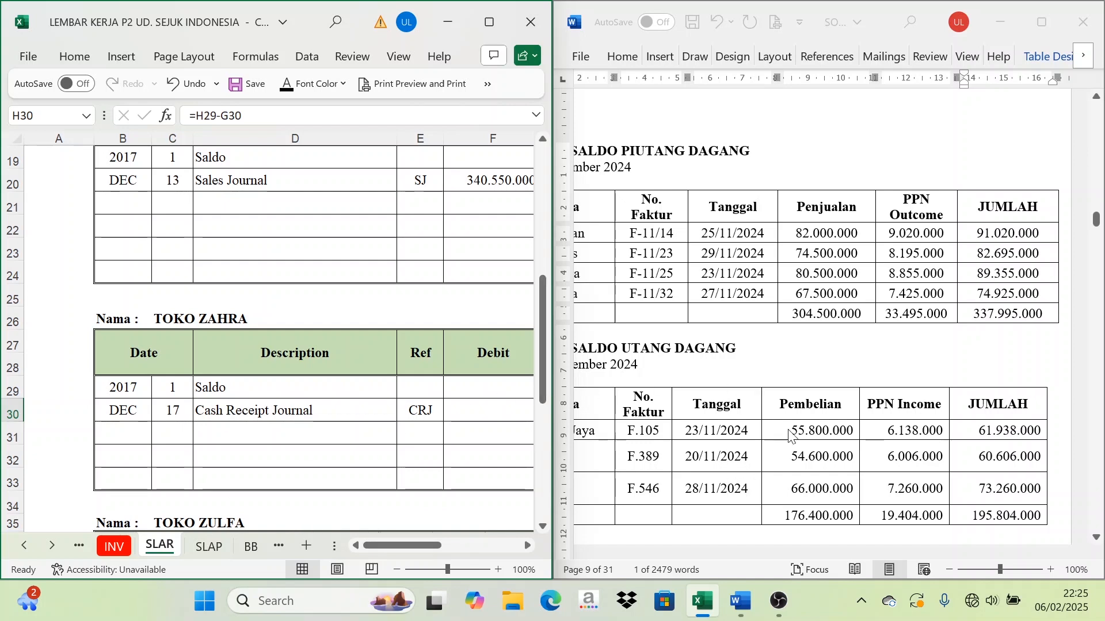
Step: Switch to the Word source document and read Dokumen No. 12, the purchase invoice from PT Tunas Nalendra
drag(1099, 222, 1097, 366)
drag(956, 554, 862, 554)
scroll(891, 400, up, 3)
scroll(892, 399, up, 15)
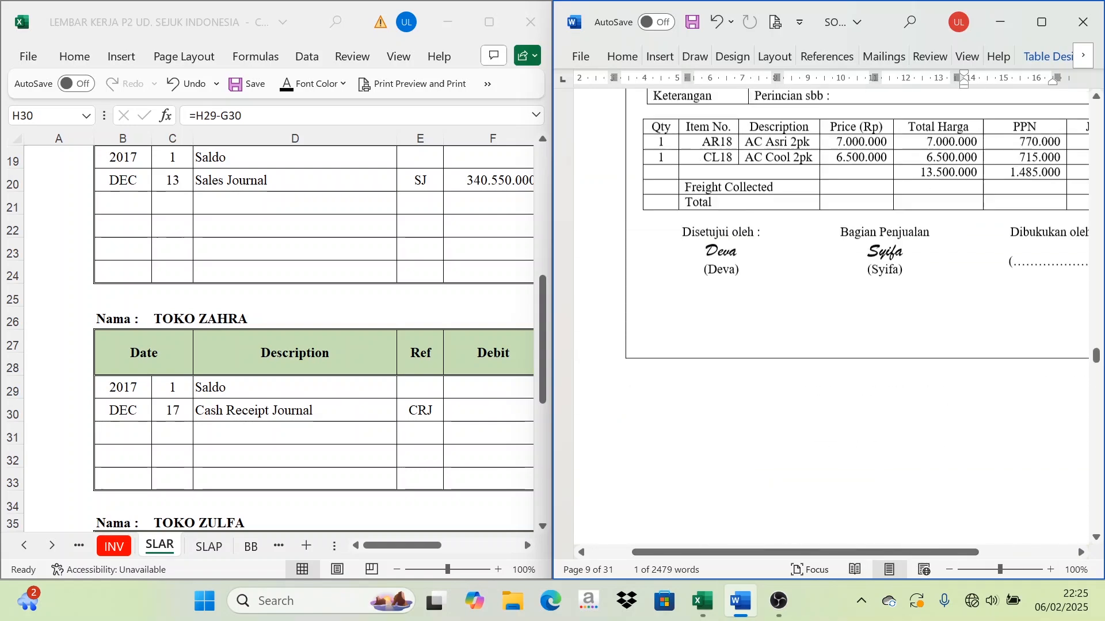
scroll(844, 387, up, 10)
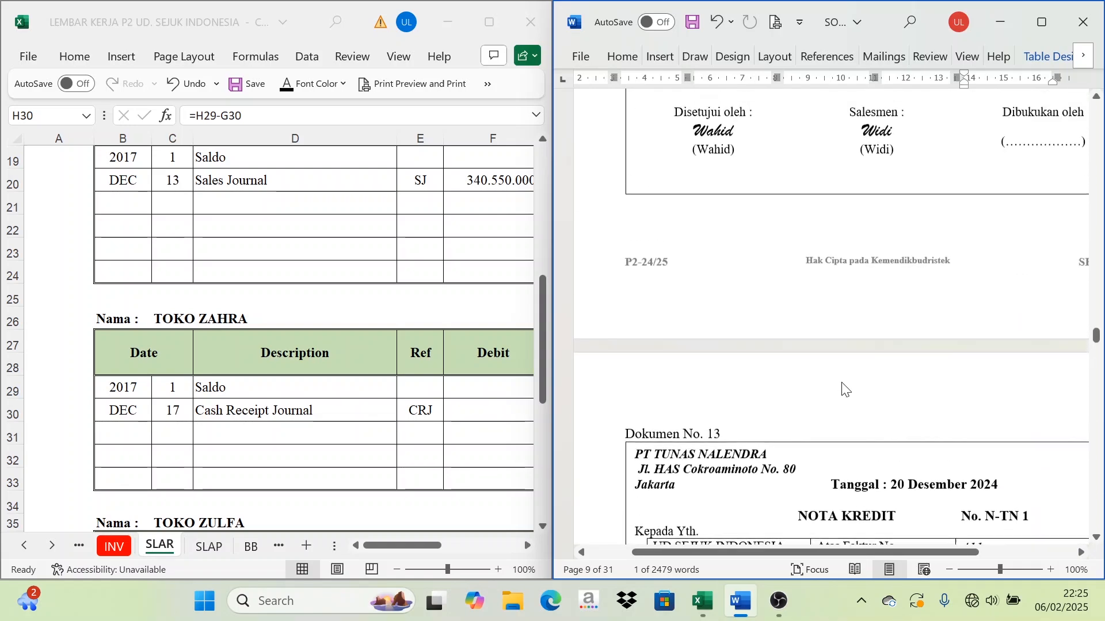
scroll(857, 332, down, 8)
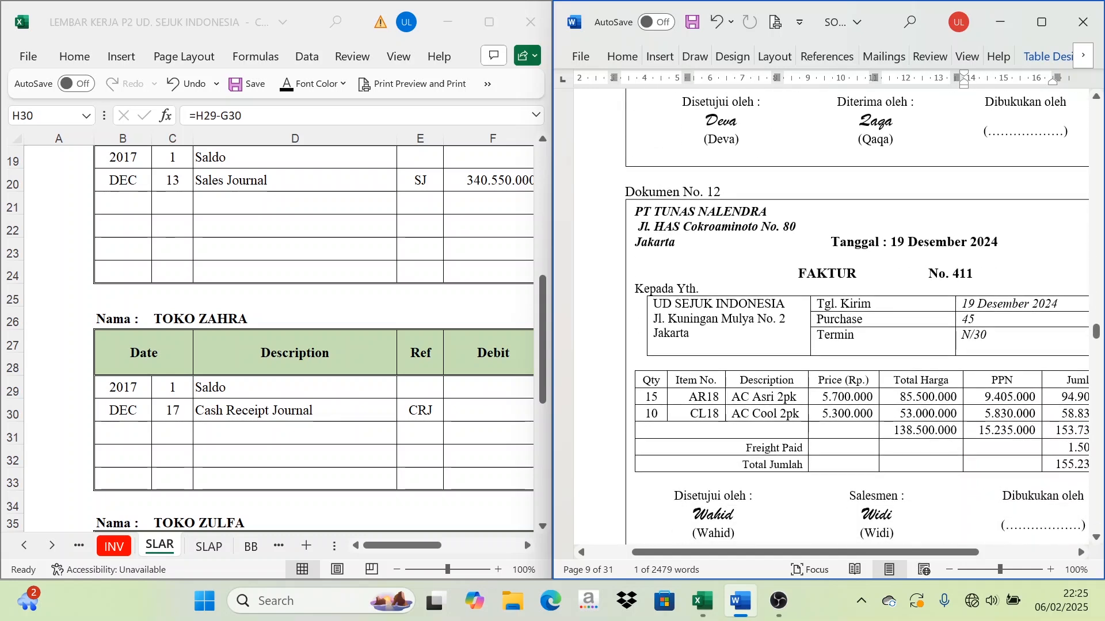
click(766, 257)
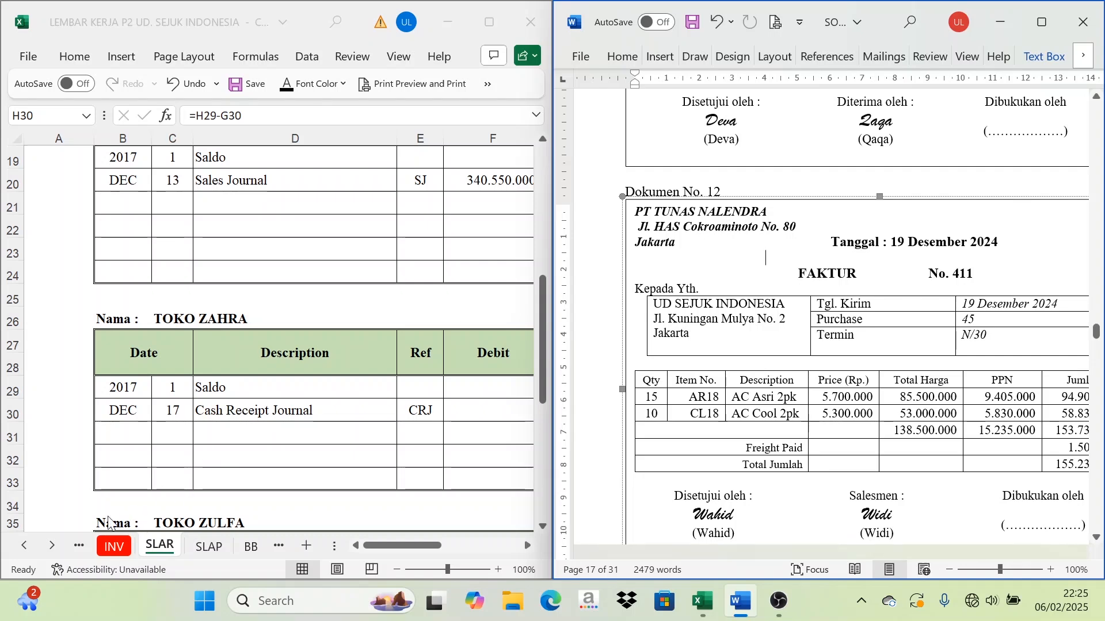
Step: Open the PJ sheet in Excel and reveal date 19, invoice number 411 and description PT Tunas Nalendra in C11:E11 with black font color
click(28, 548)
click(27, 548)
click(27, 548)
click(28, 548)
click(28, 548)
click(27, 547)
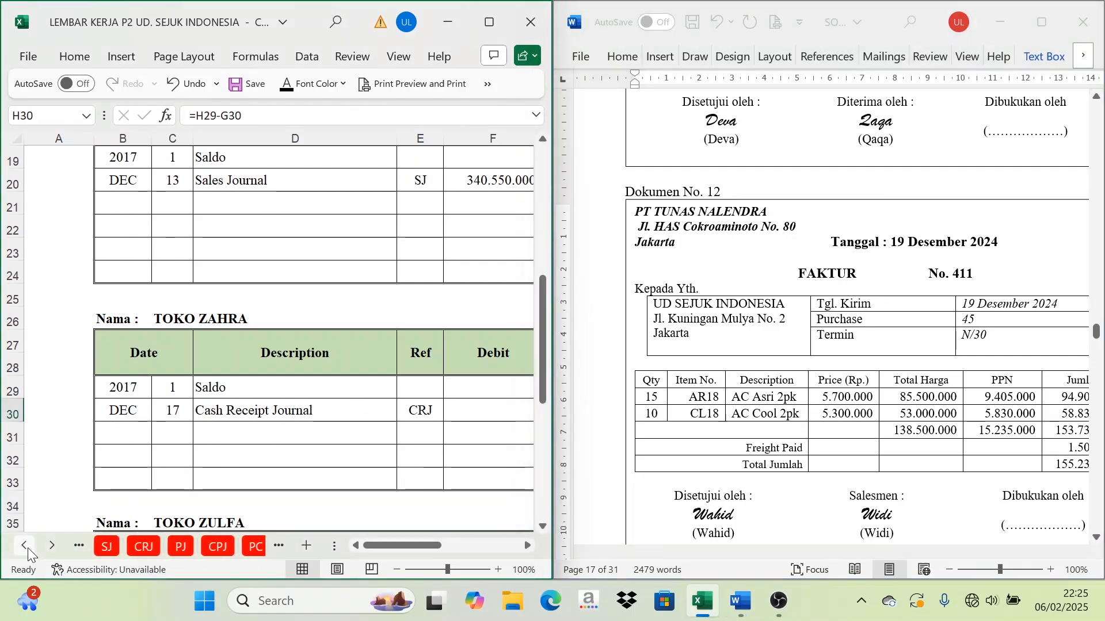
click(185, 549)
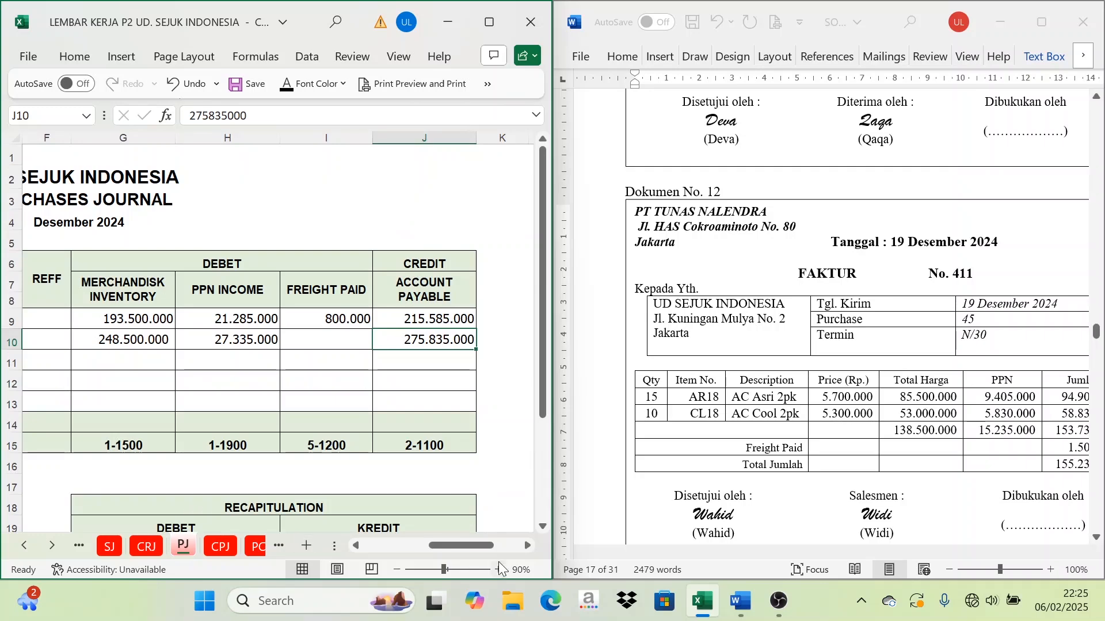
drag(487, 547, 395, 540)
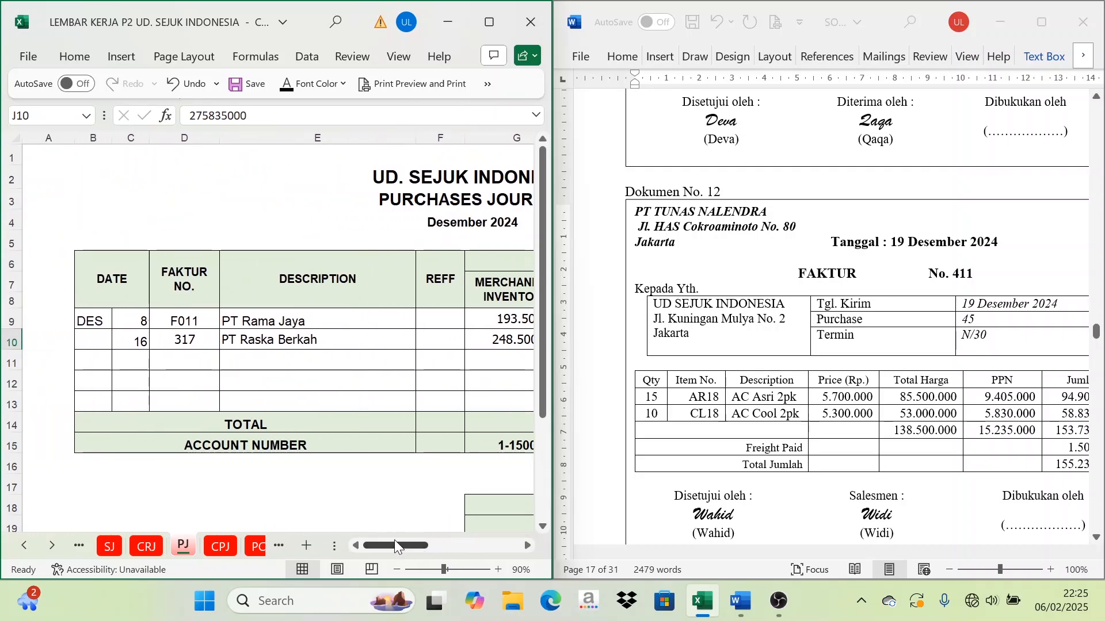
drag(133, 360, 236, 362)
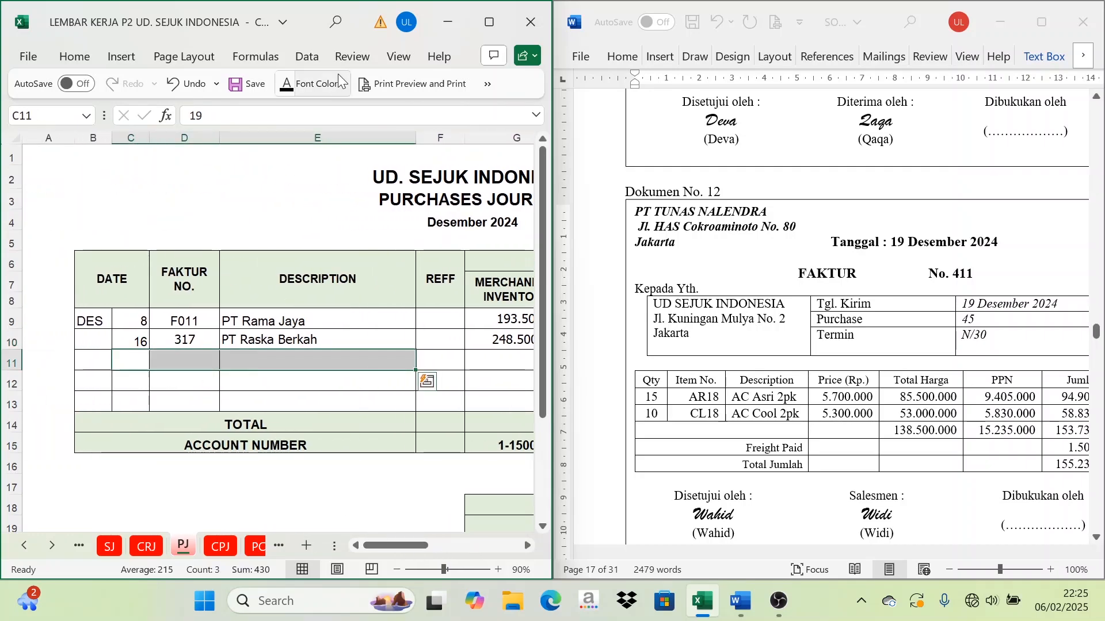
click(287, 87)
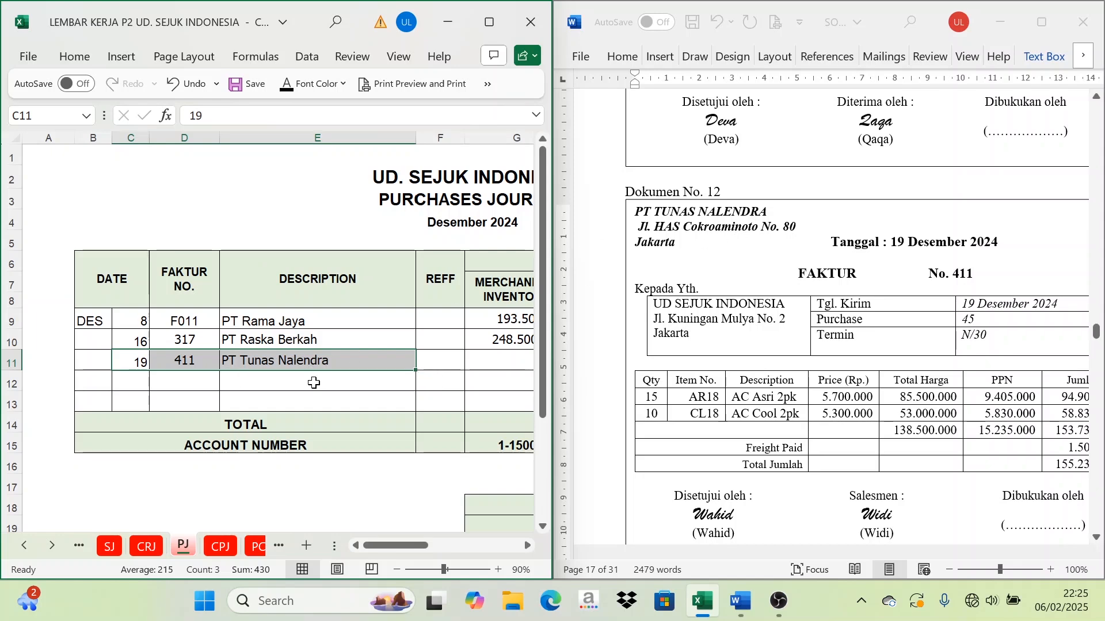
Step: Reveal the merchandise inventory debit 138.500.000 in G11 and PPN income 15.235.000 in H11 of the purchases journal with black font color
click(525, 546)
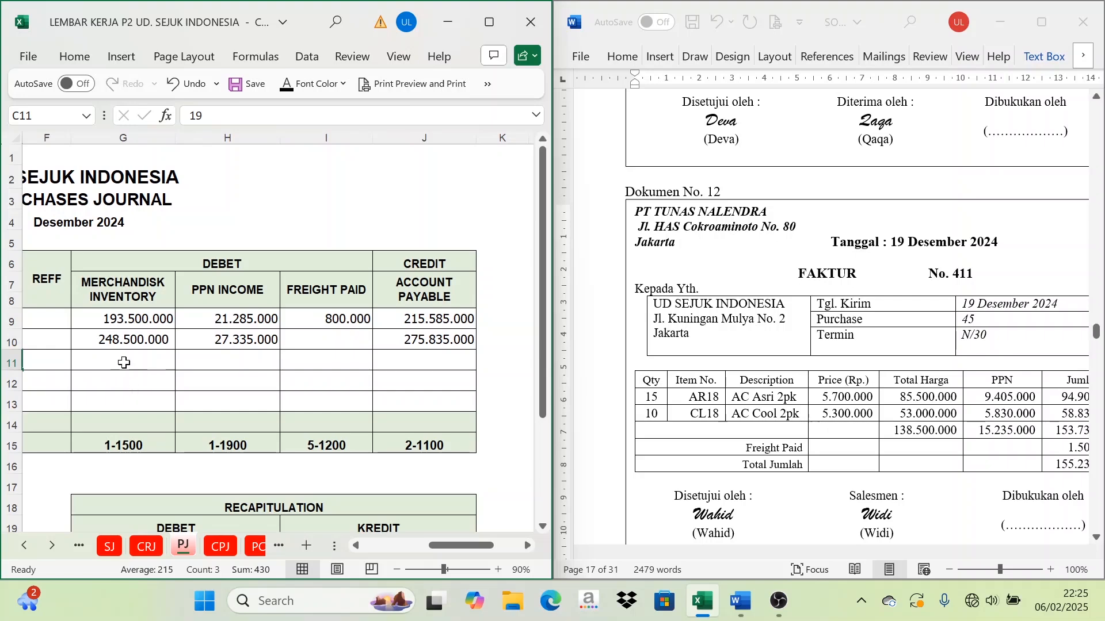
click(116, 360)
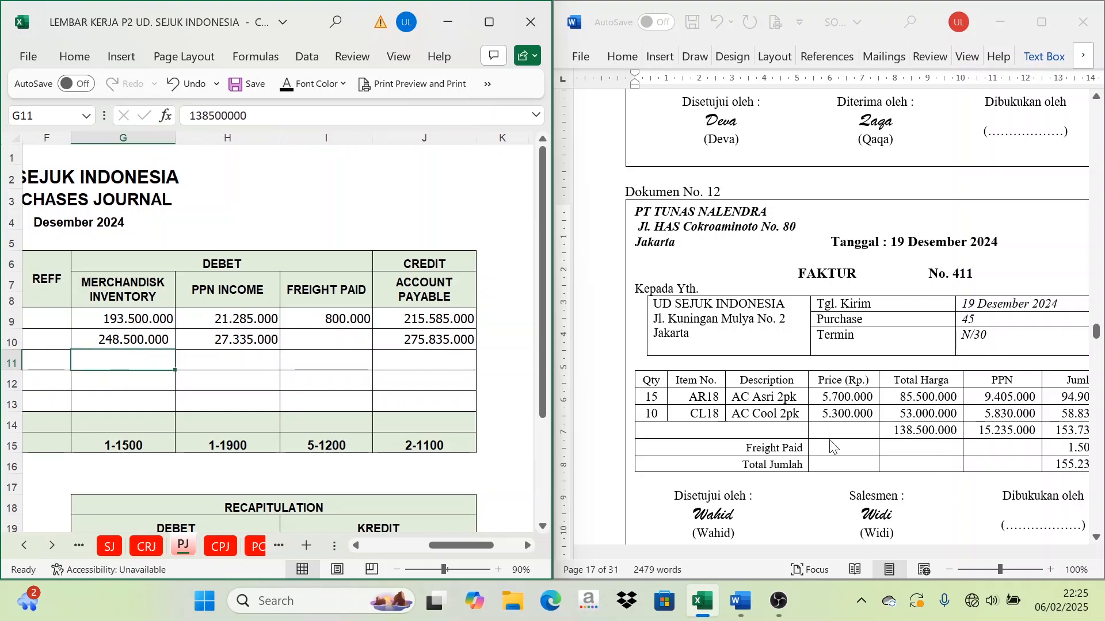
click(220, 355)
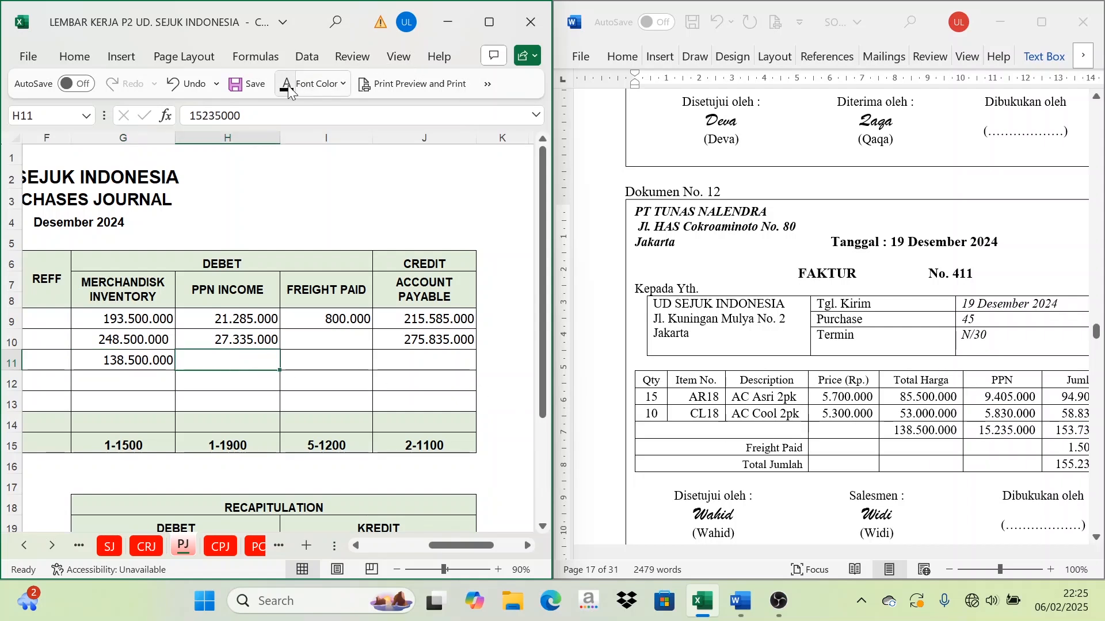
Step: Check the freight on the Tunas Nalendra invoice and reveal freight paid 1.500.000 in I11 of the purchases journal with black font color
click(756, 438)
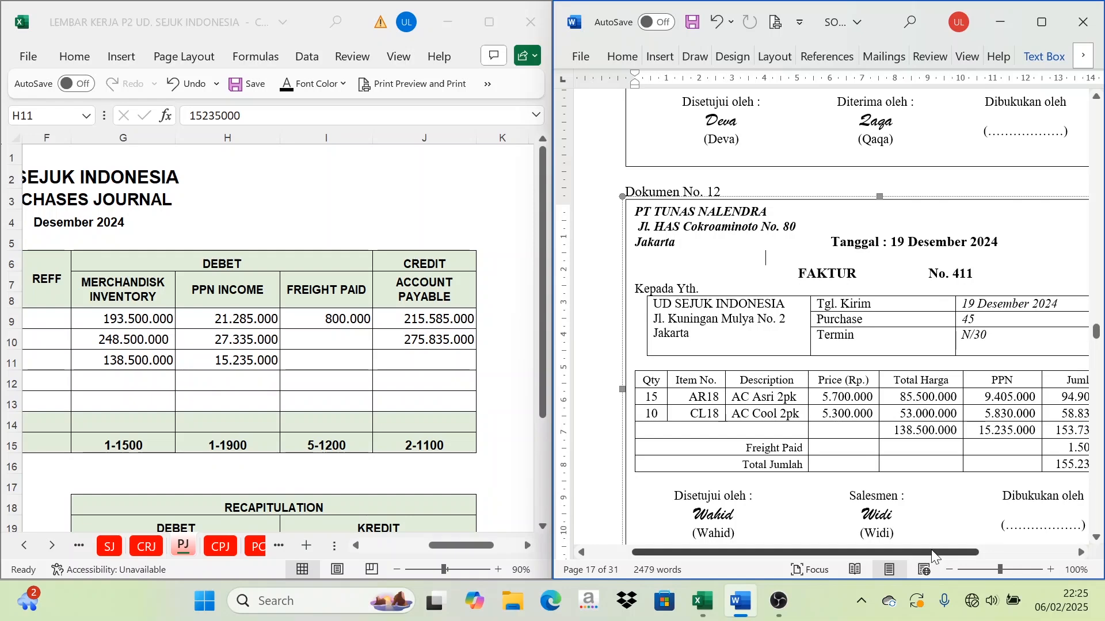
drag(932, 552, 1008, 546)
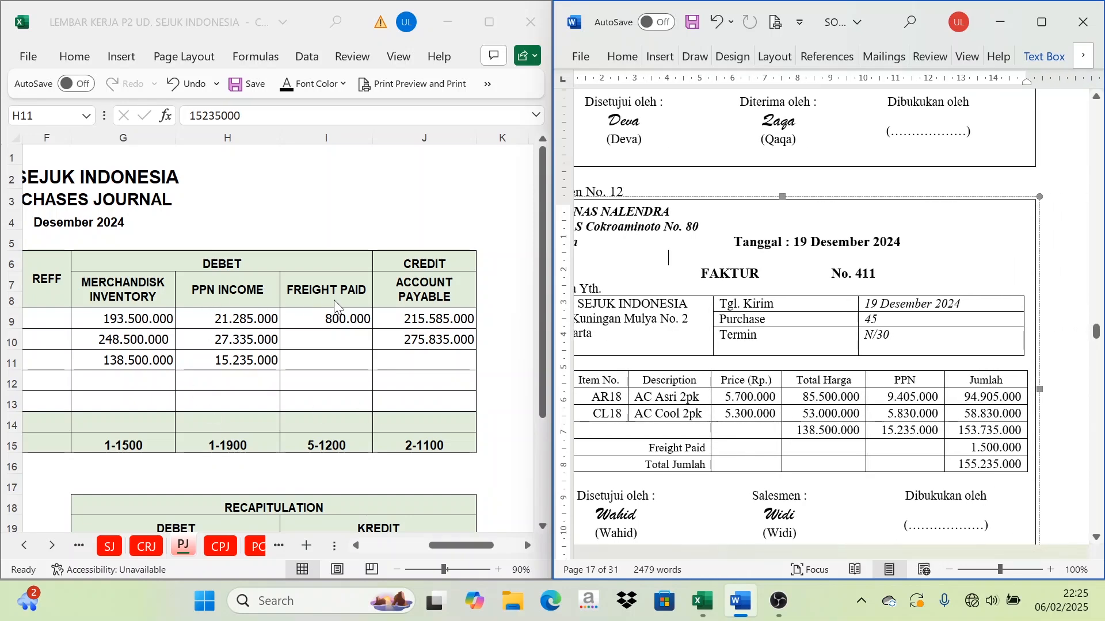
click(339, 357)
text(1500000)
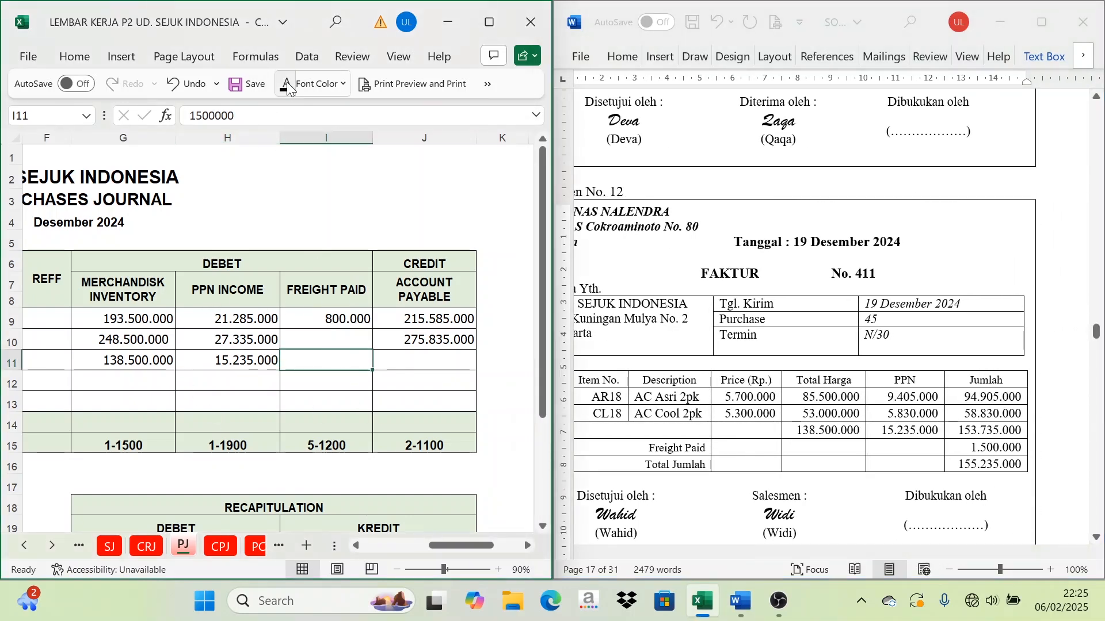
key(ctrl+Return)
Step: Review the debits in G11:I11 and reveal the account payable credit 155.235.000 in J11 with black font color
click(412, 364)
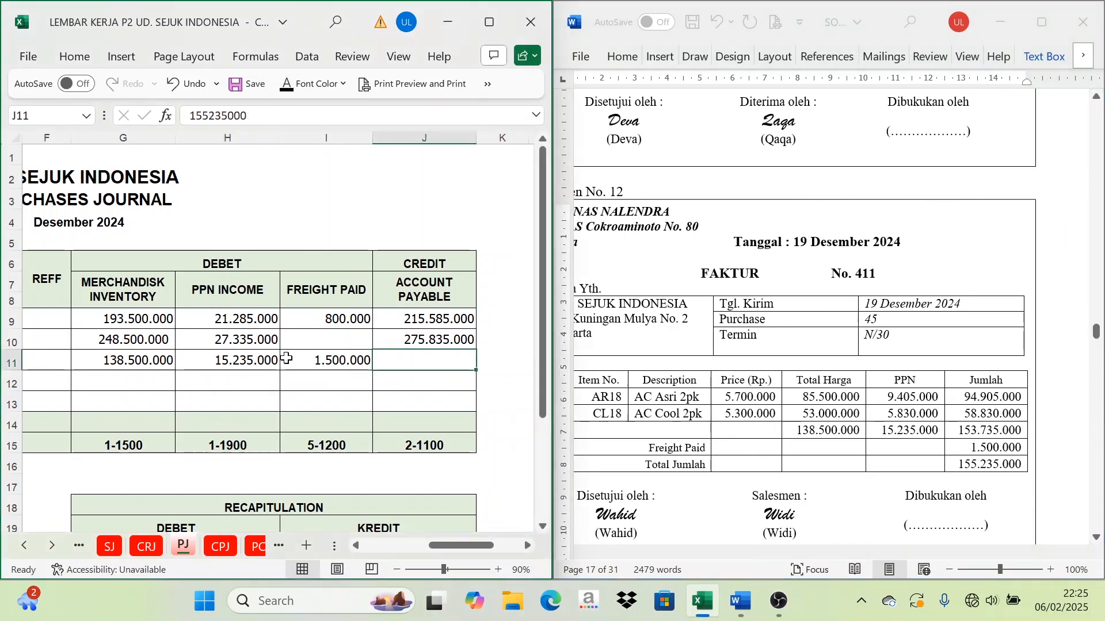
click(163, 363)
click(243, 363)
click(343, 359)
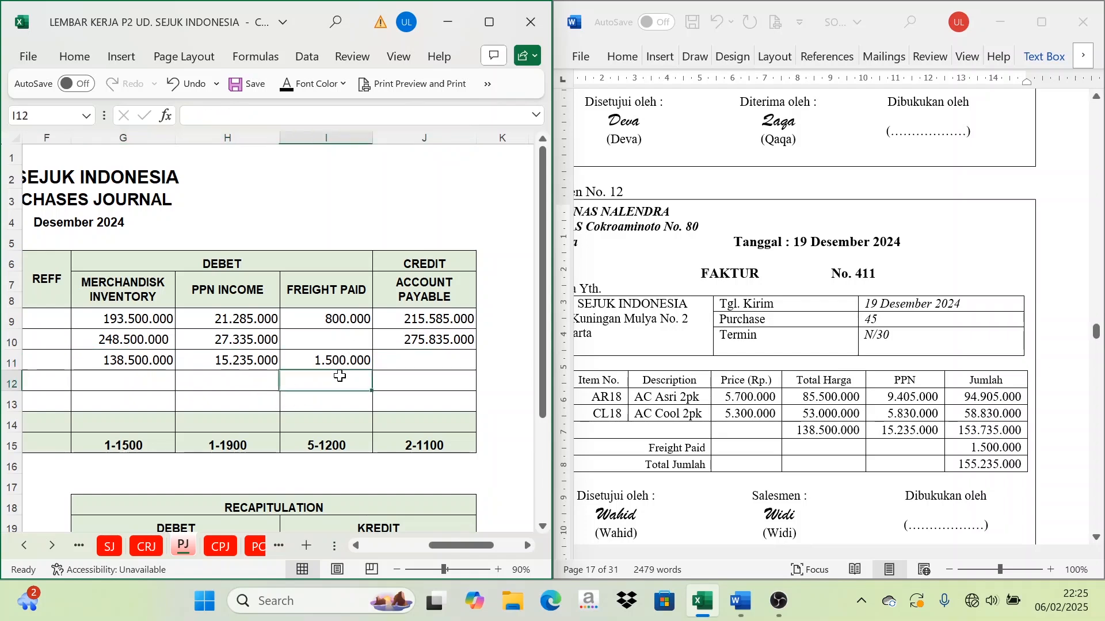
click(413, 357)
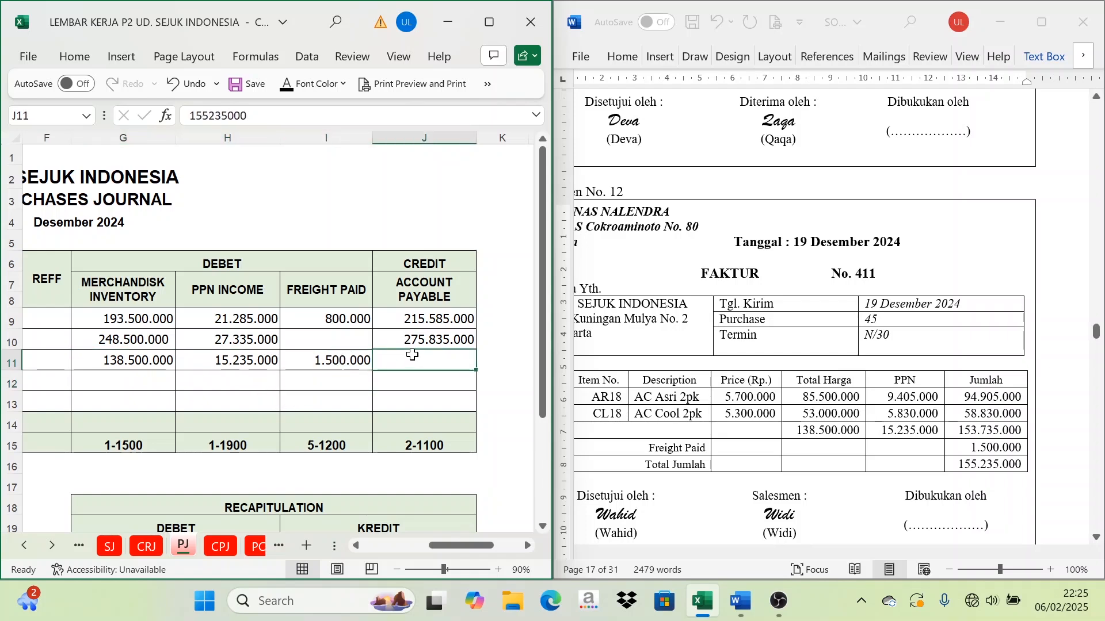
click(290, 90)
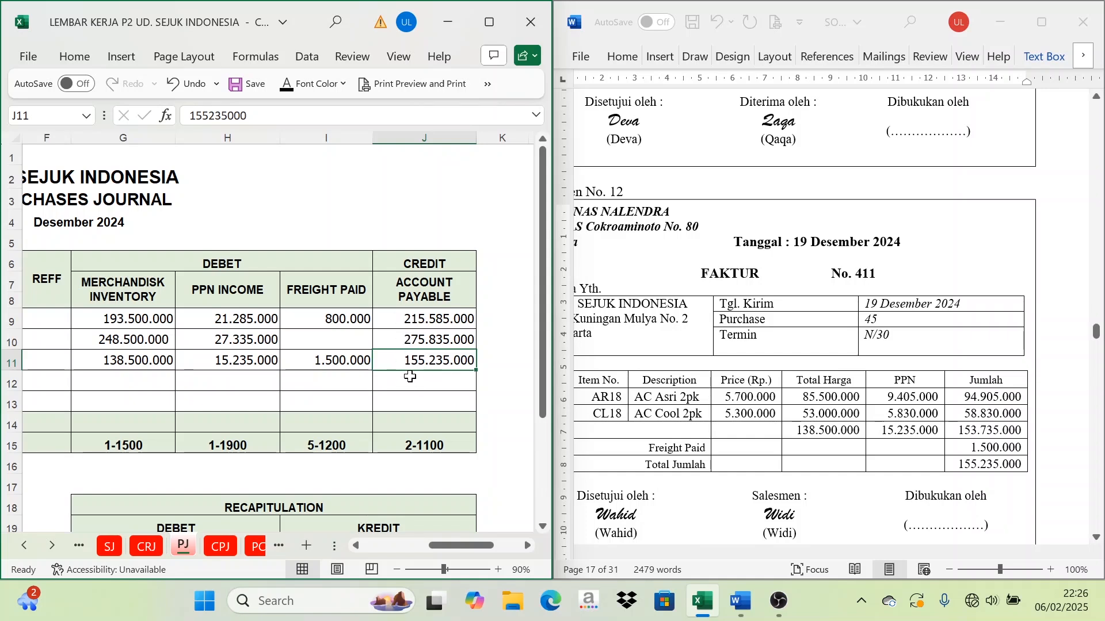
Step: Open the SLAP sheet and reveal date 19, description Purchases Journal and ref PJ in C30:E30 of PT. Tunas Nalendra's card with black font color
click(55, 547)
click(58, 548)
click(58, 549)
click(57, 549)
click(58, 548)
click(58, 548)
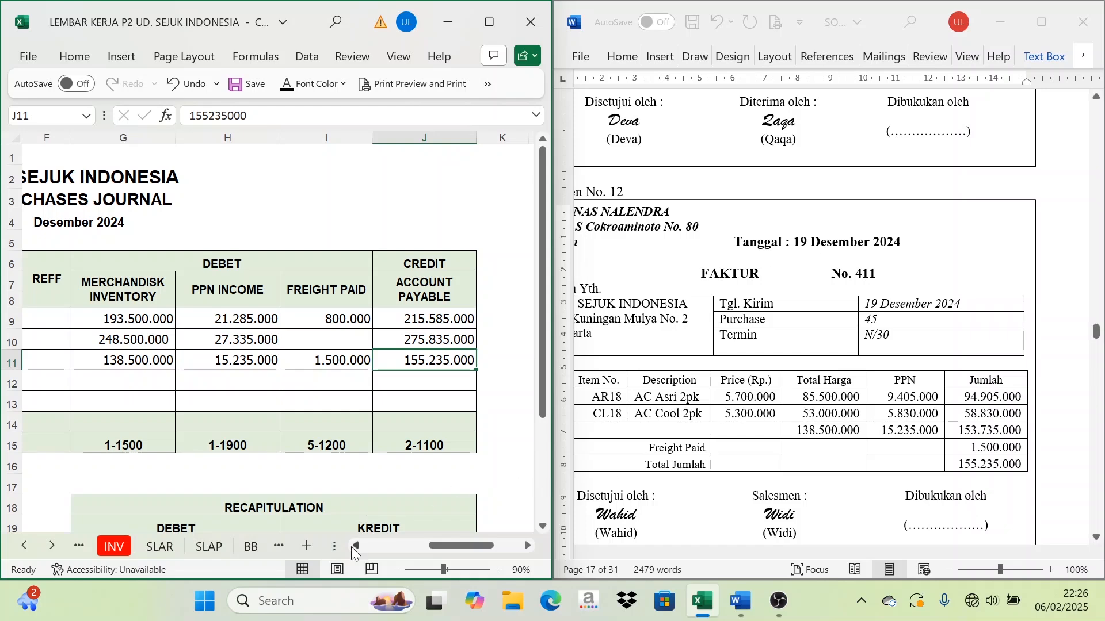
click(209, 546)
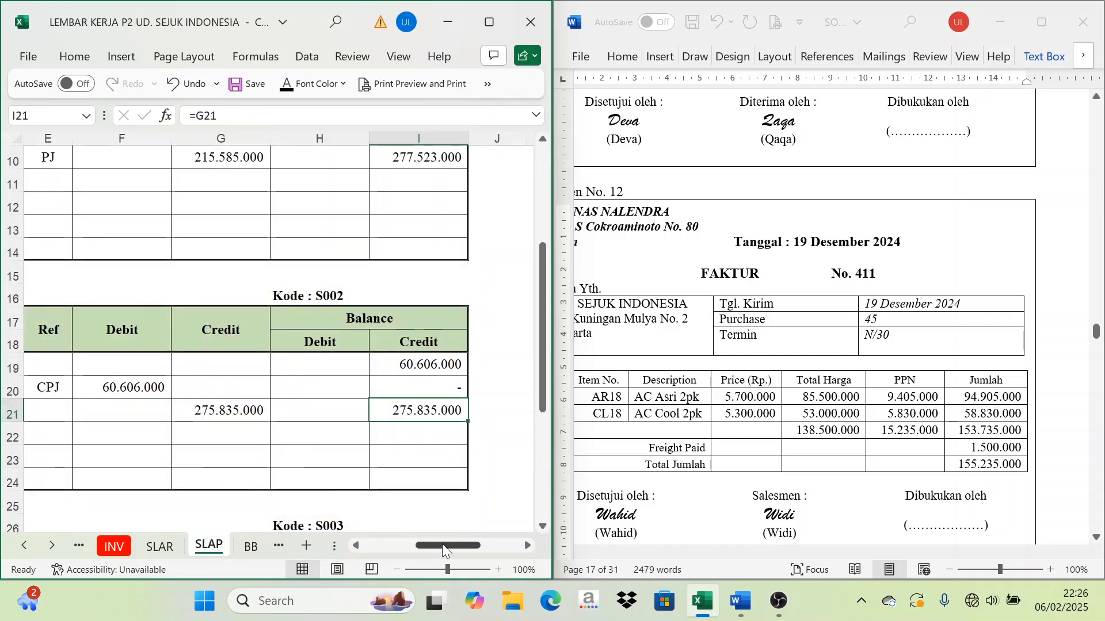
drag(441, 544, 395, 547)
scroll(382, 533, down, 2)
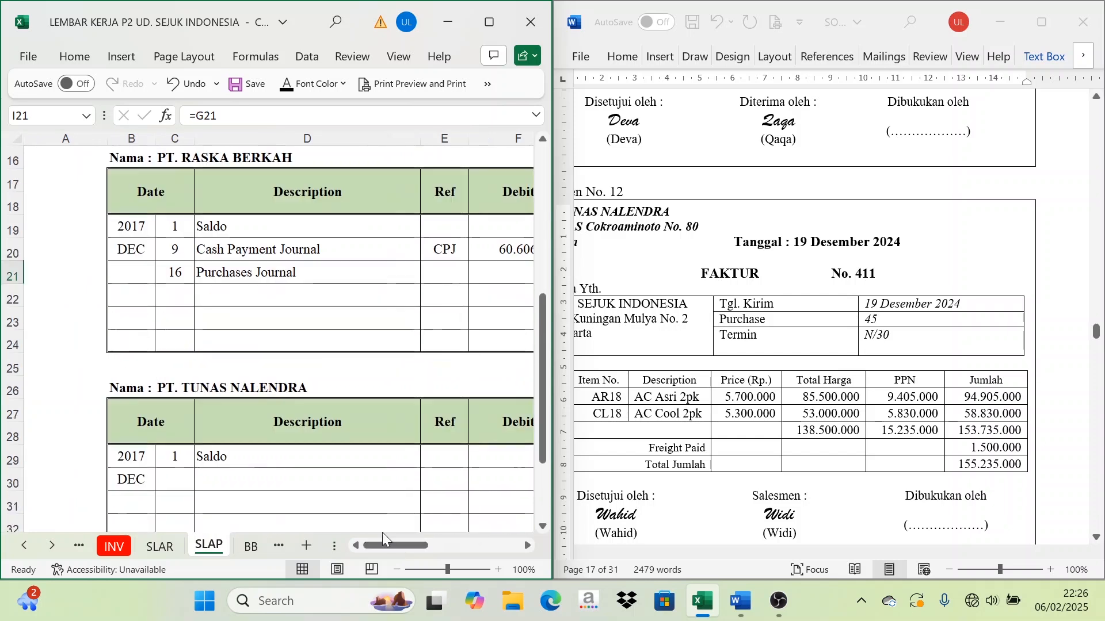
scroll(382, 533, down, 2)
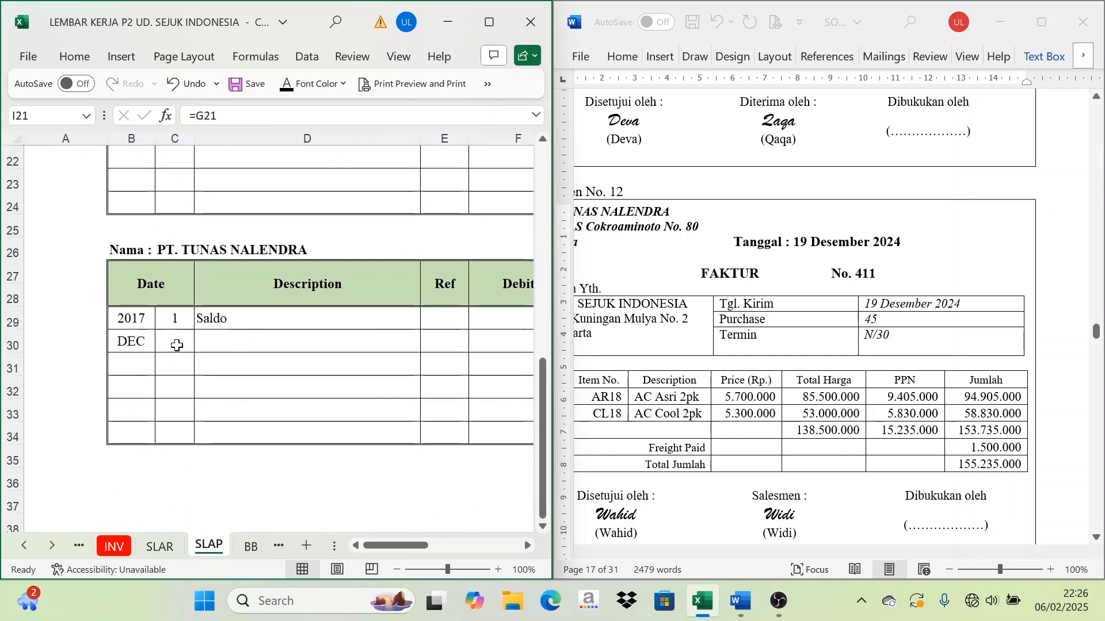
drag(177, 345, 454, 342)
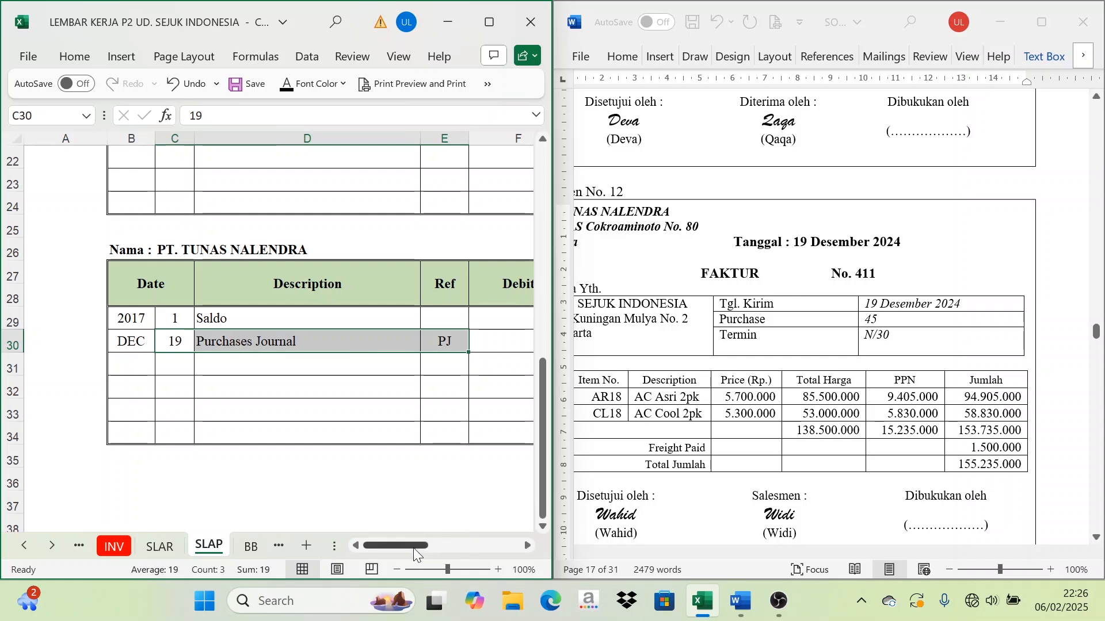
Step: Reveal the credit formula =PJ!J11 in G30 of PT. Tunas Nalendra's payable card with black font color
drag(415, 550, 460, 554)
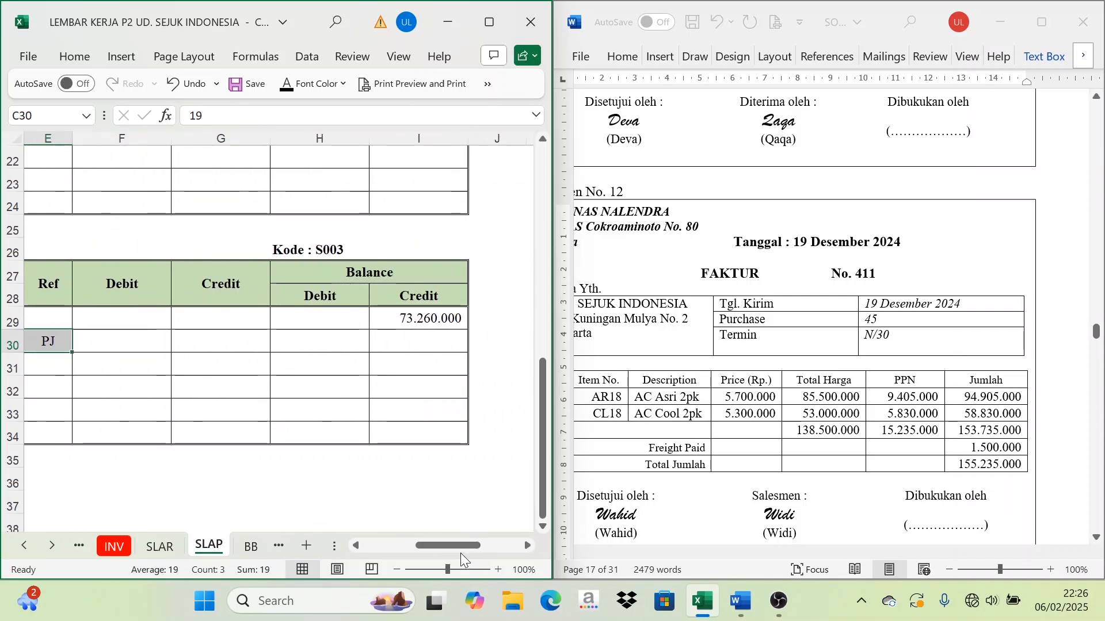
click(204, 342)
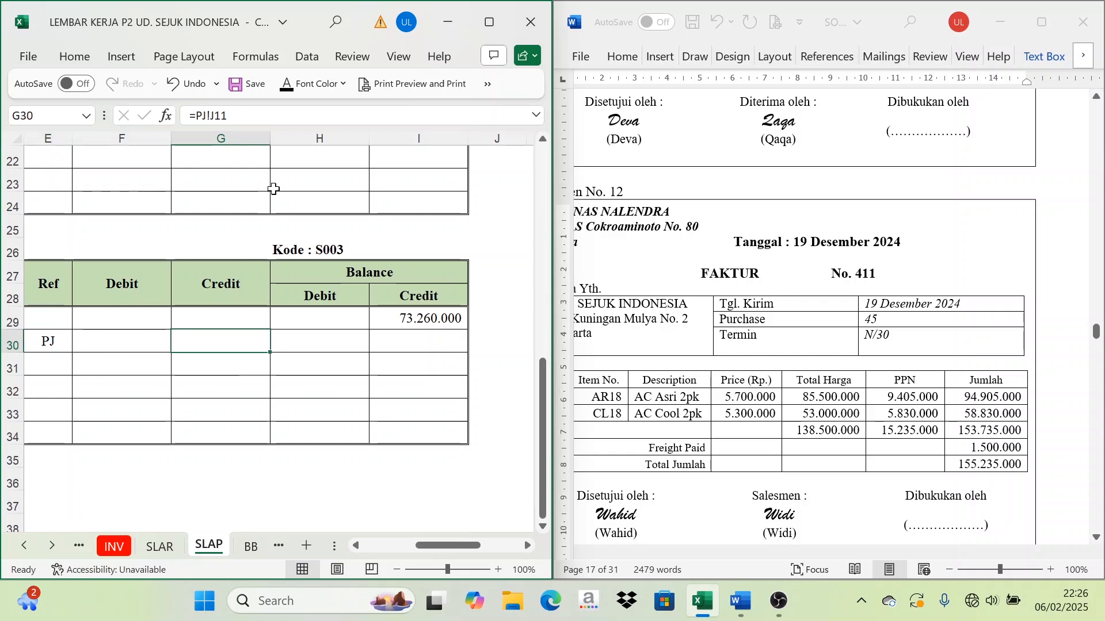
click(287, 84)
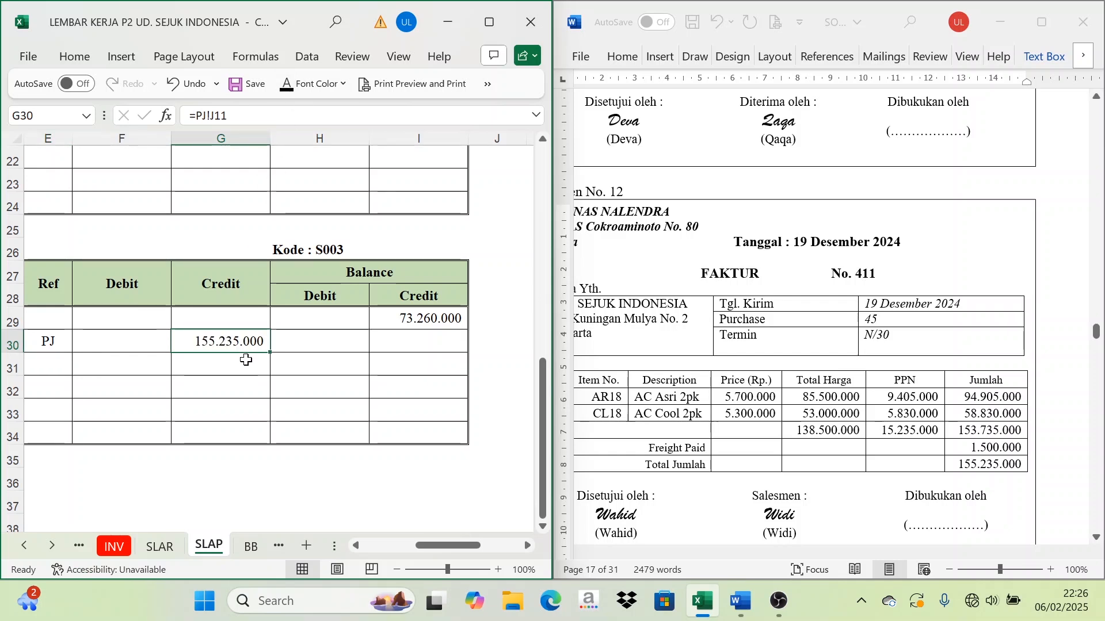
Step: Compare the opening credit balance in I29 with the credit in G30, and reveal the balance formula =I29+G30 in I30 with black font color
click(317, 298)
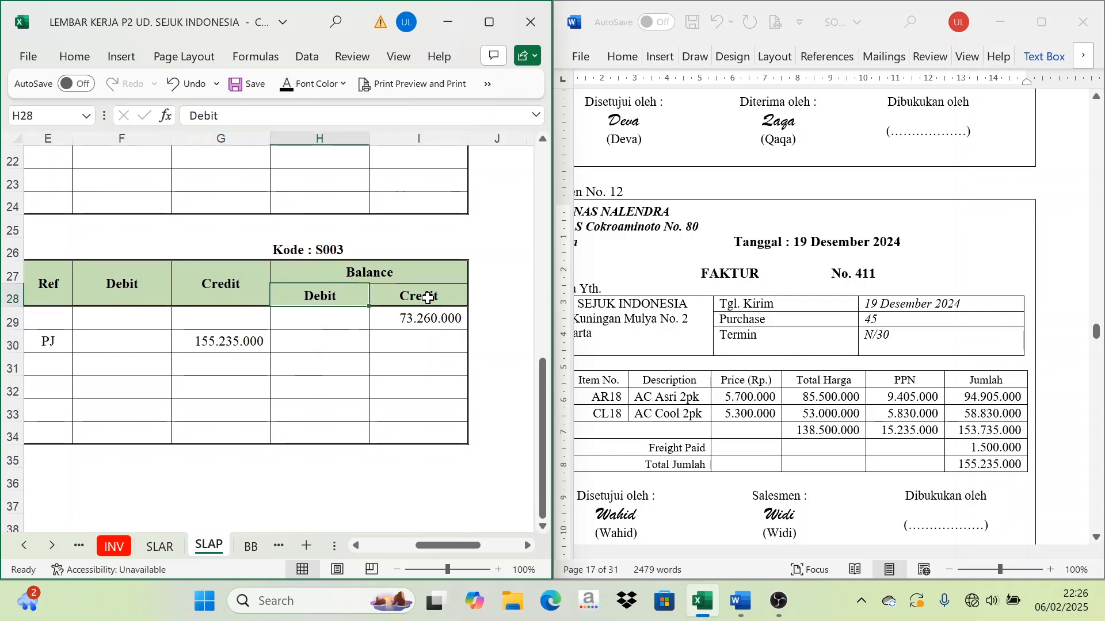
click(389, 271)
click(439, 315)
click(428, 278)
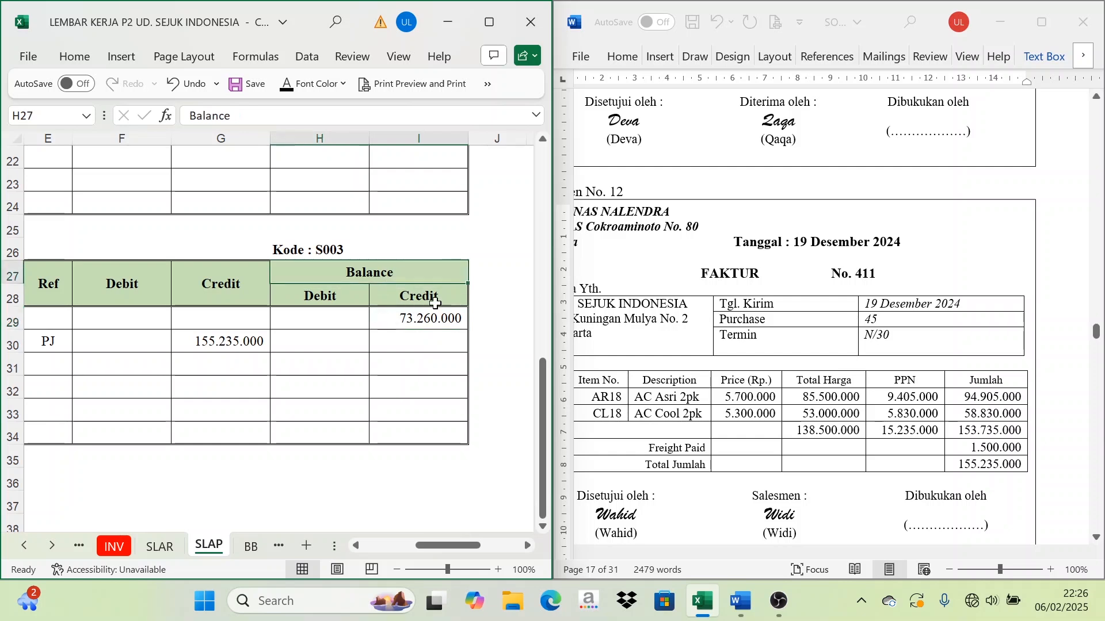
click(432, 301)
click(416, 323)
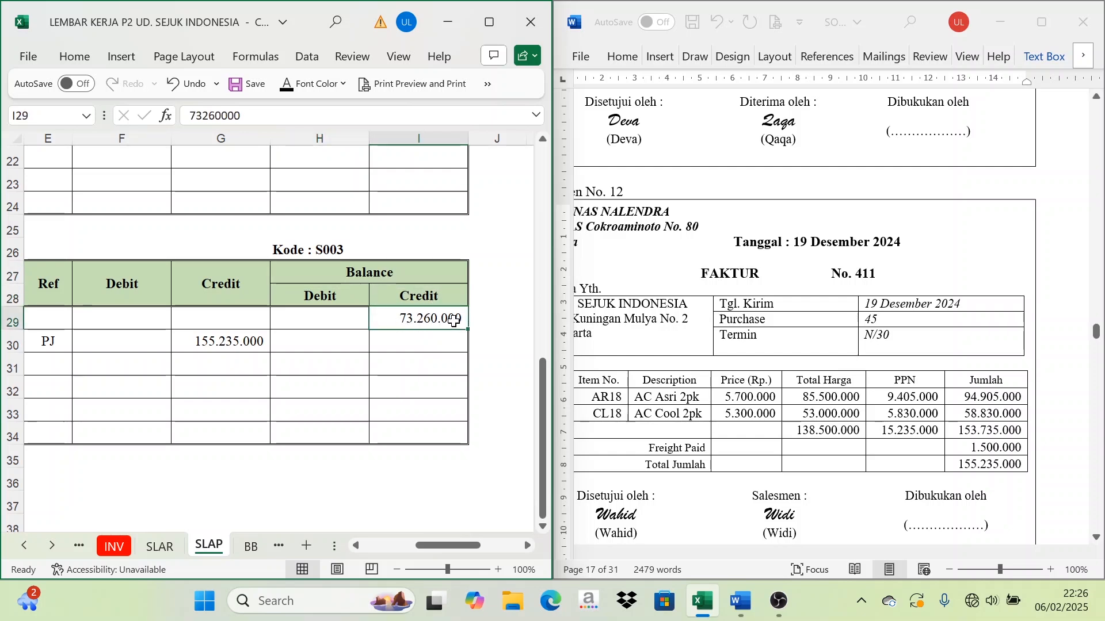
click(233, 293)
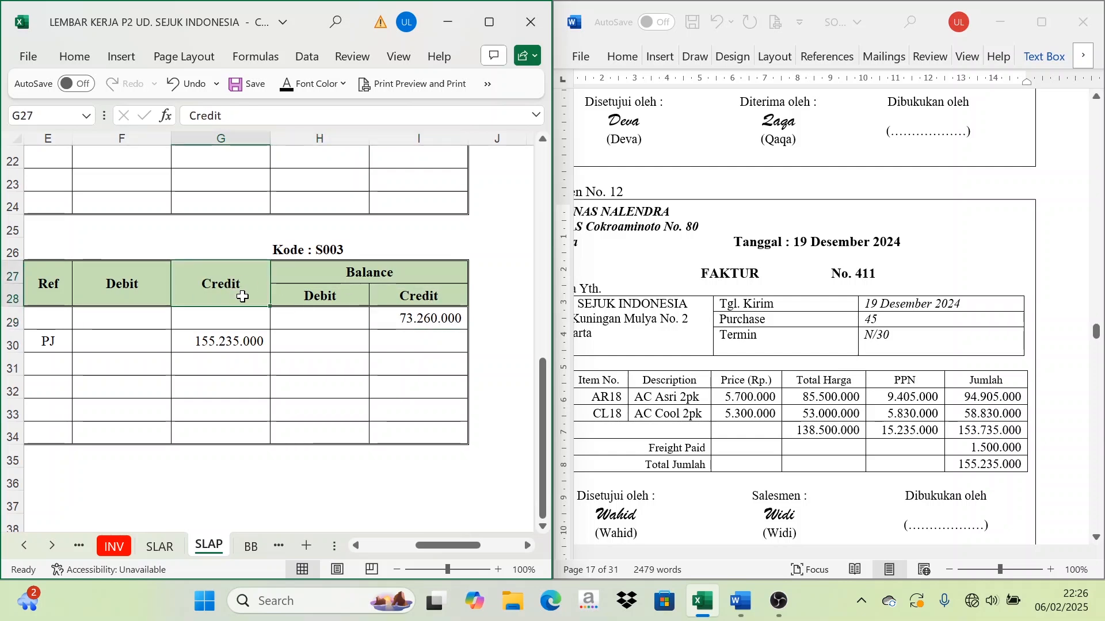
click(230, 342)
click(405, 317)
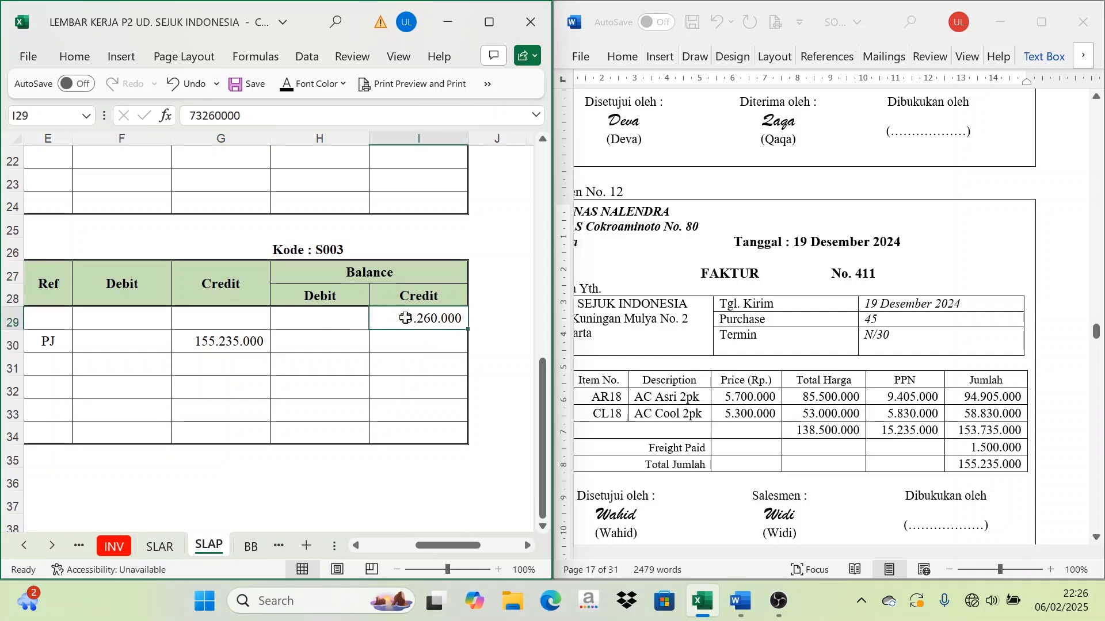
click(231, 341)
click(402, 320)
click(403, 340)
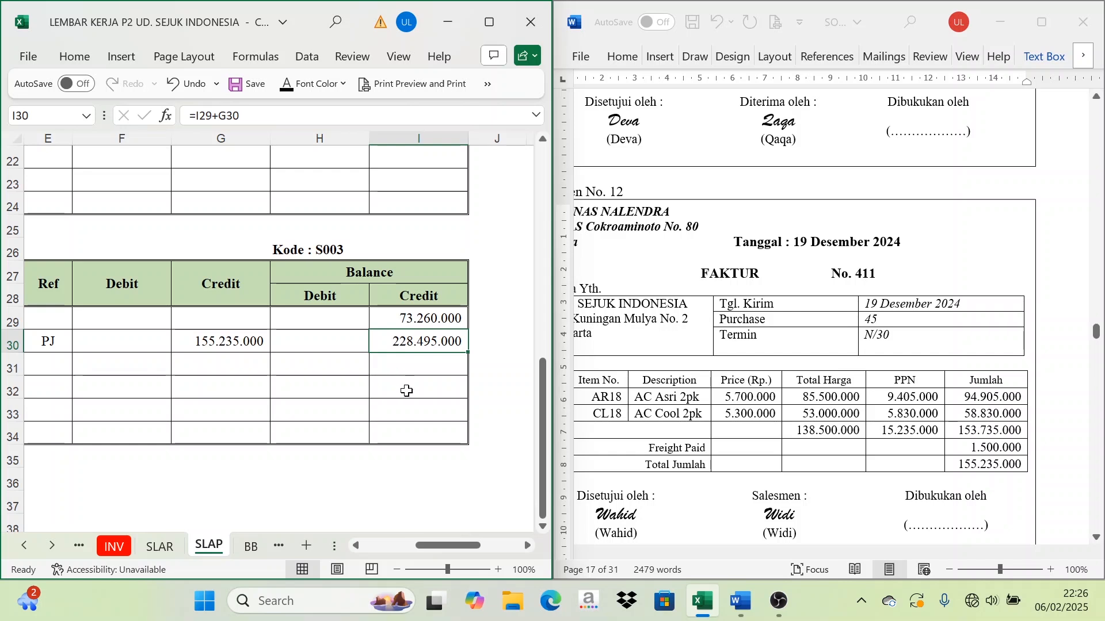
Step: Open the INV sheet and reveal date 19, invoice number TN.15 and description PT Tunas Nalendra in C16:E16 of the AC Asri 2PK card
scroll(541, 437, up, 1)
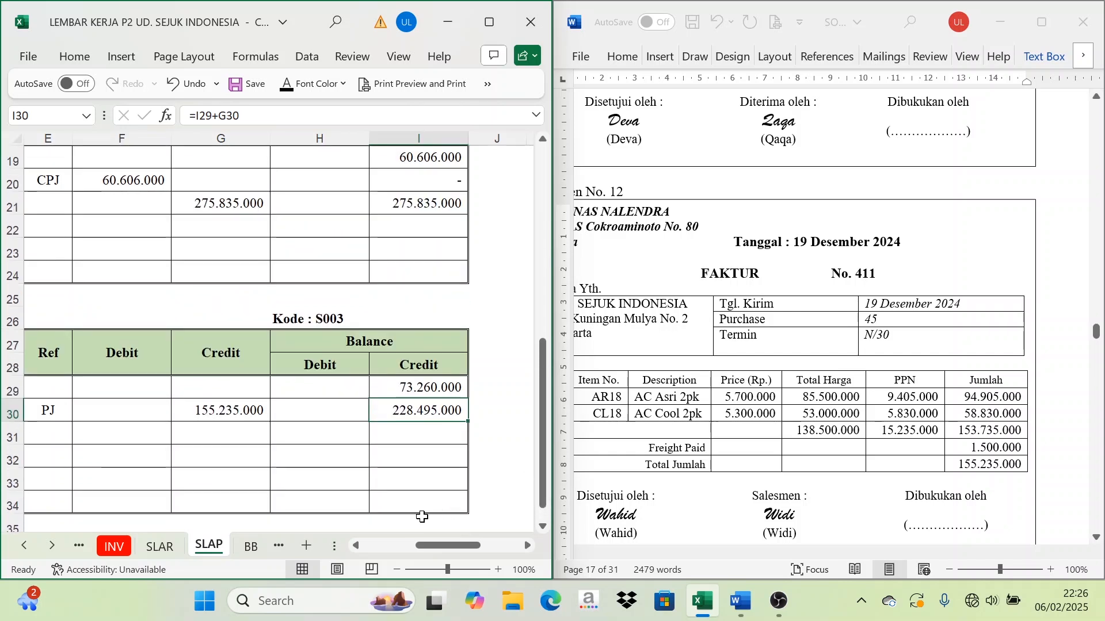
click(748, 494)
drag(805, 553, 765, 557)
click(124, 549)
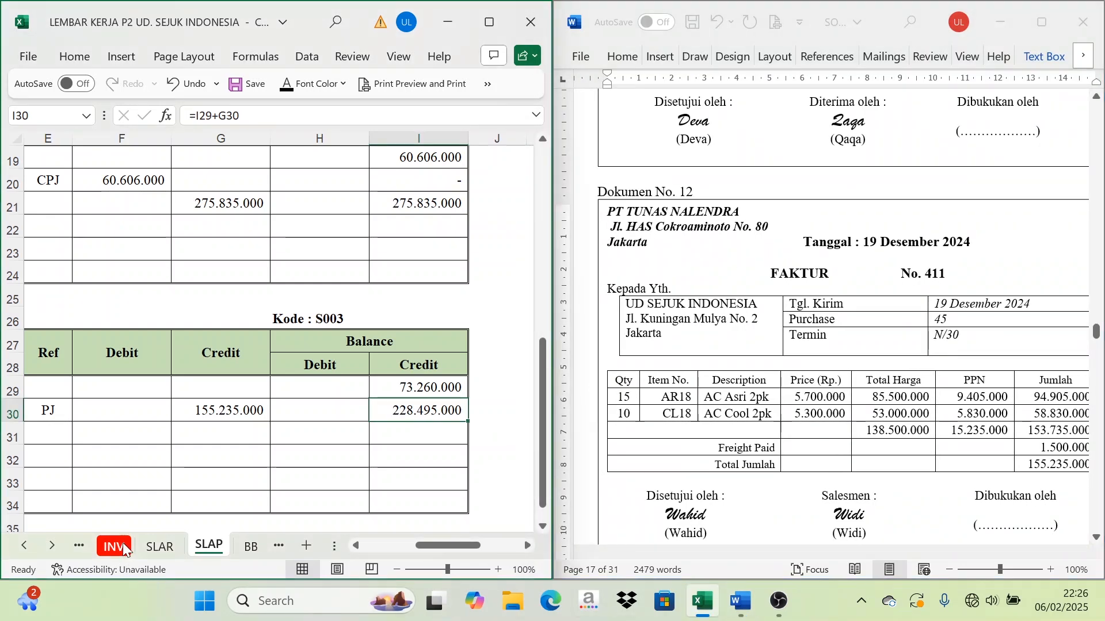
click(121, 548)
drag(433, 551, 368, 542)
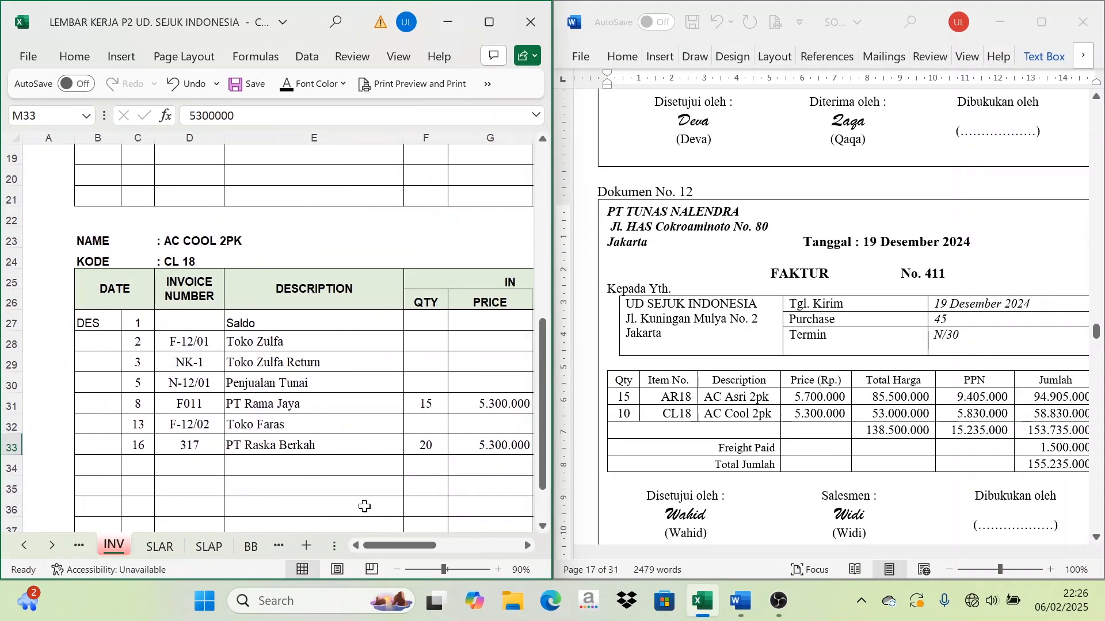
scroll(363, 504, up, 5)
scroll(364, 506, up, 2)
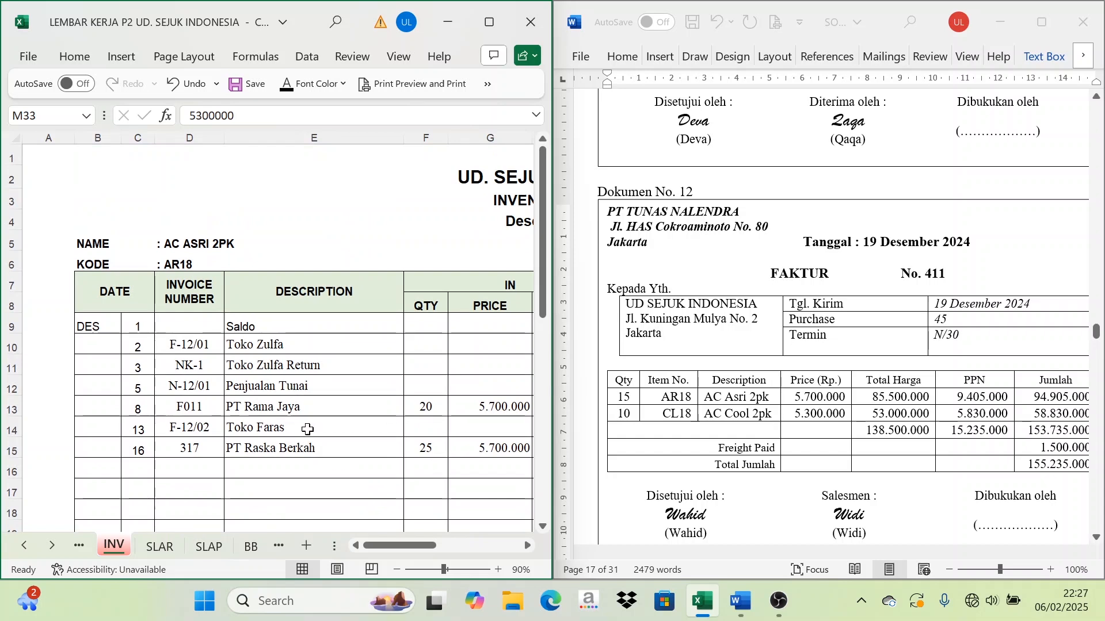
click(135, 472)
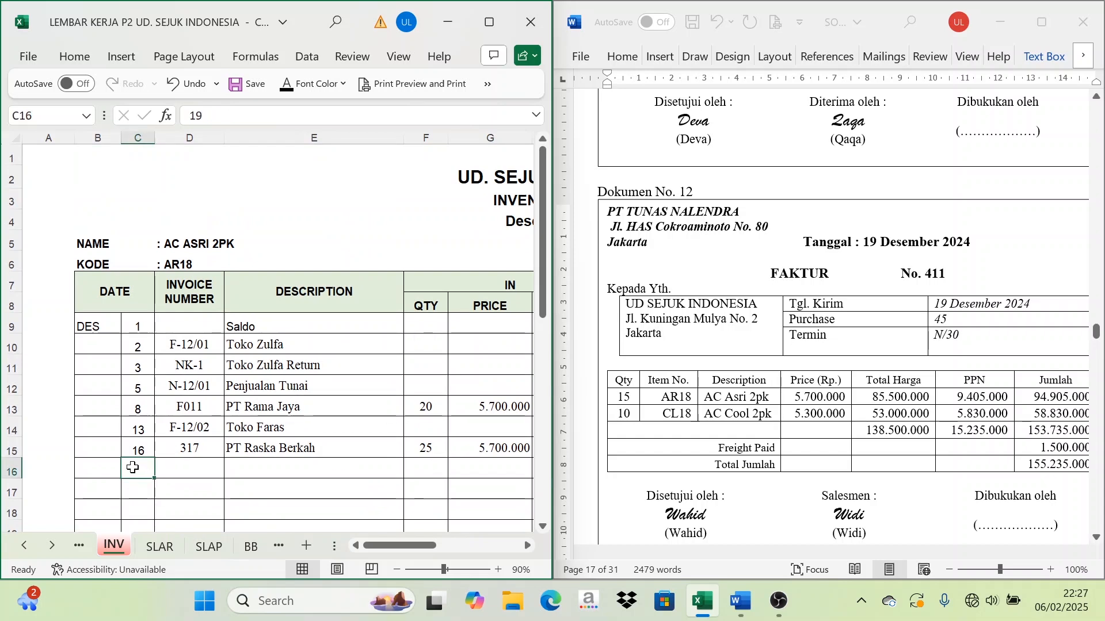
drag(133, 467, 345, 469)
text(19	TN.15	PT Tunas Nalendra)
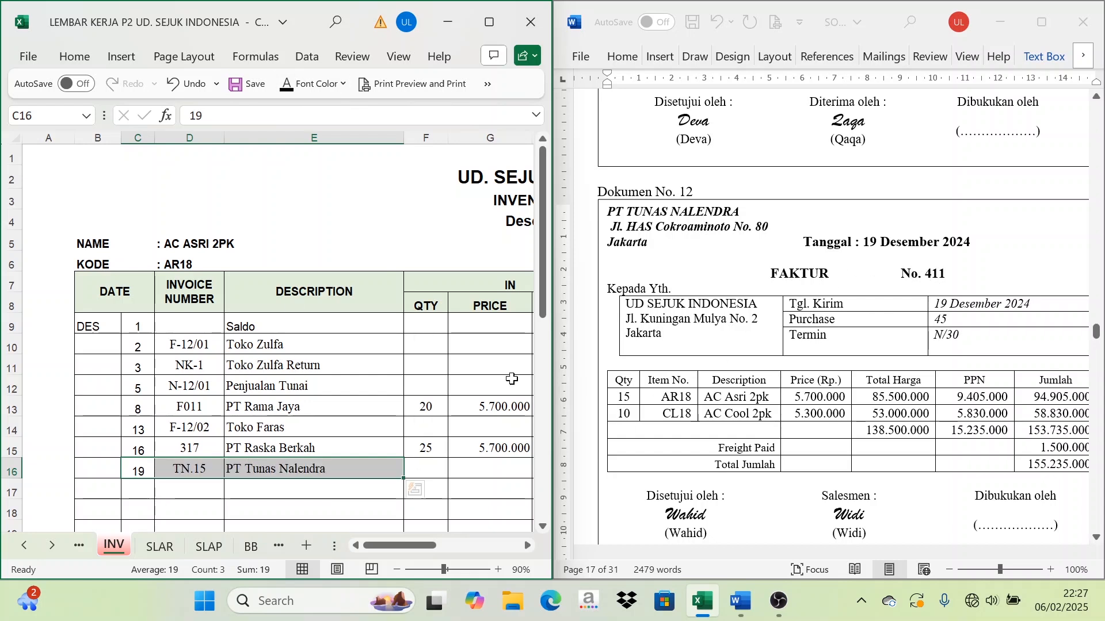
Step: Replace the invoice number in D16 of the AC Asri 2PK card with 411, entered as text
double_click(188, 470)
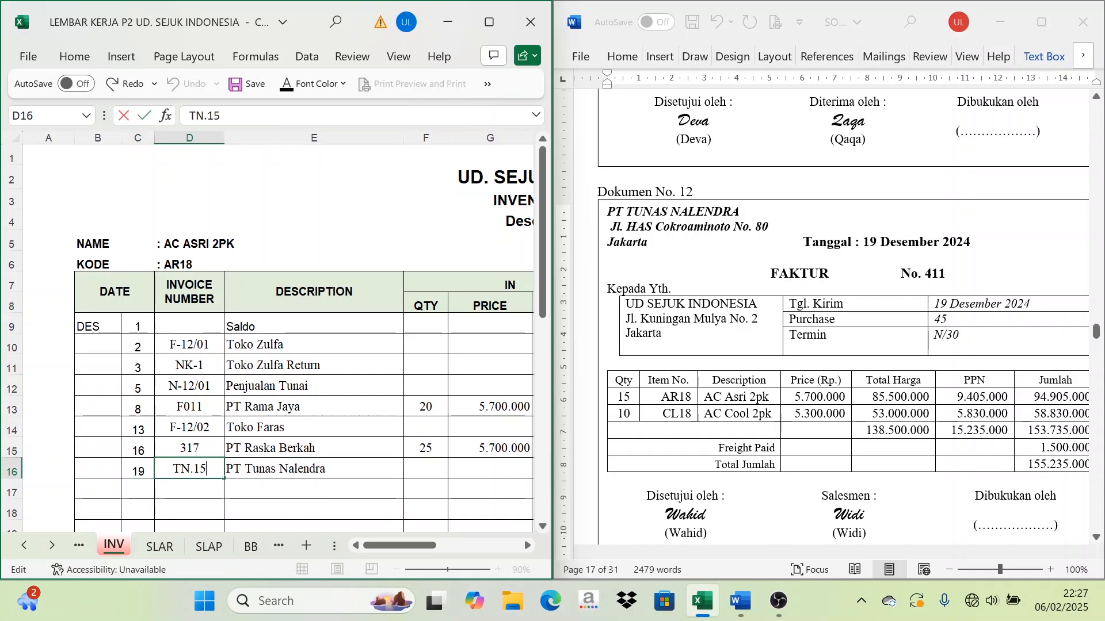
key(BackSpace)
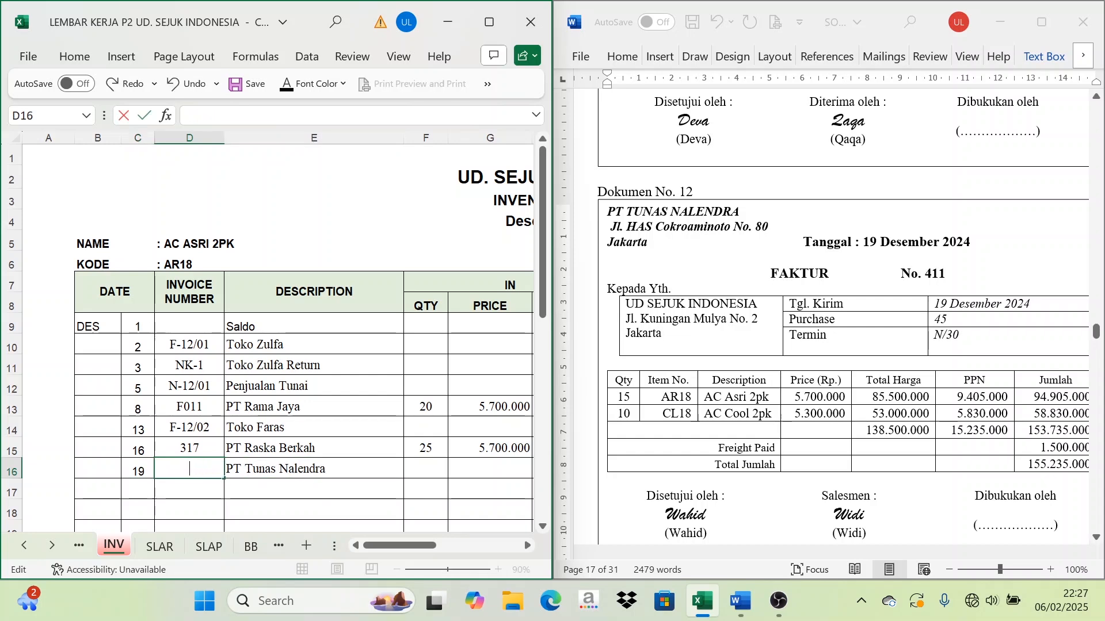
text('411)
key(Return)
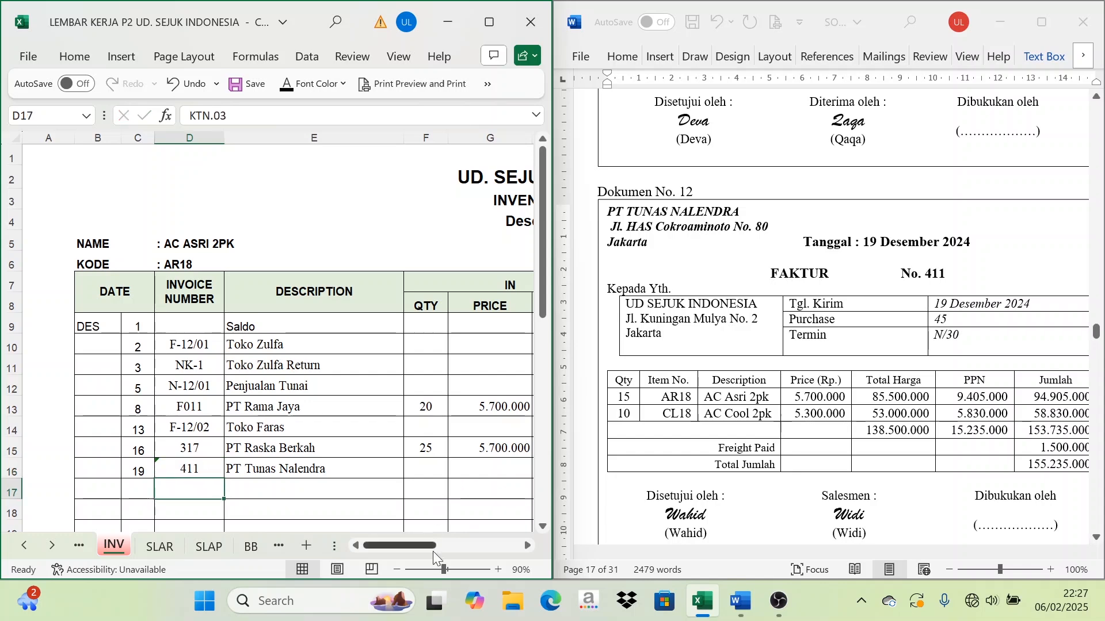
Step: Reveal the incoming quantity 15 in F16 and price 5.700.000 in G16 of the AC Asri 2PK card with black font color
drag(417, 552, 471, 552)
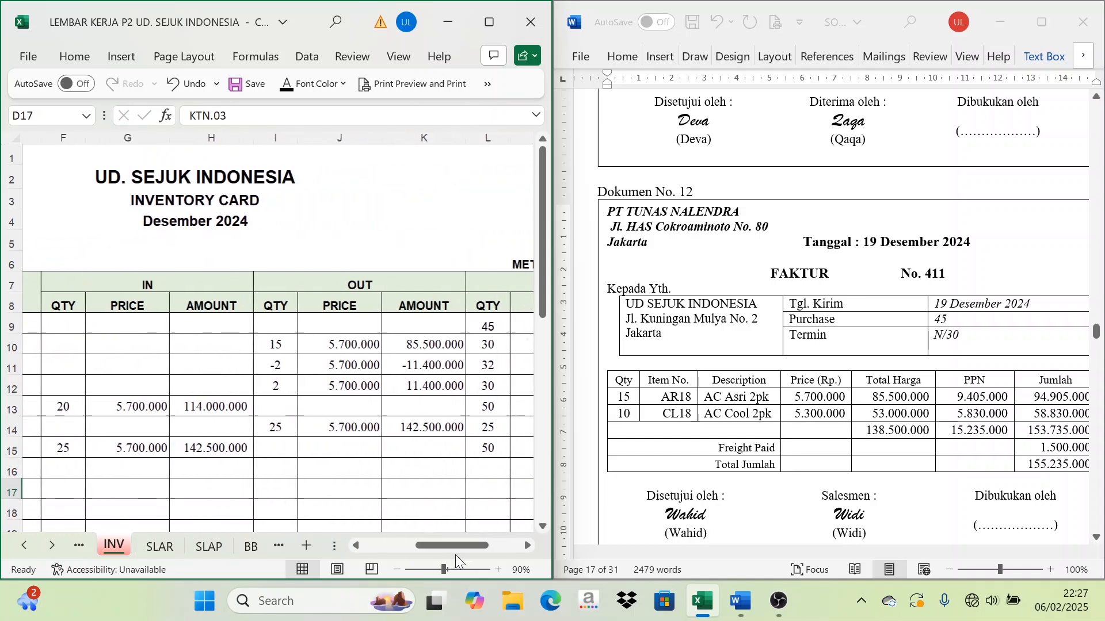
click(44, 469)
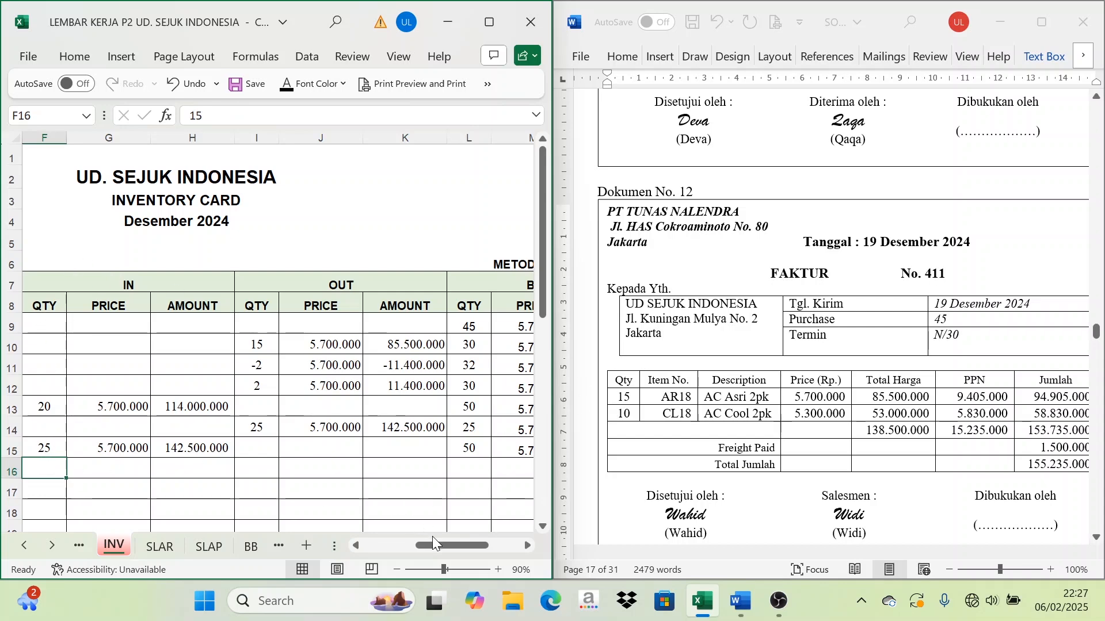
drag(432, 545, 396, 548)
click(144, 242)
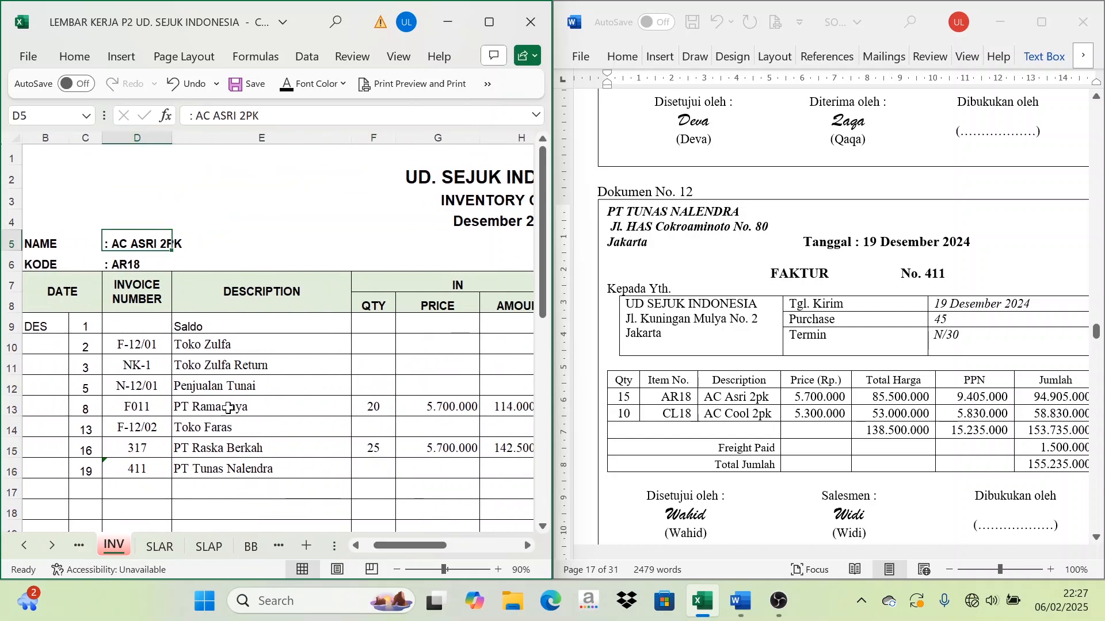
click(370, 478)
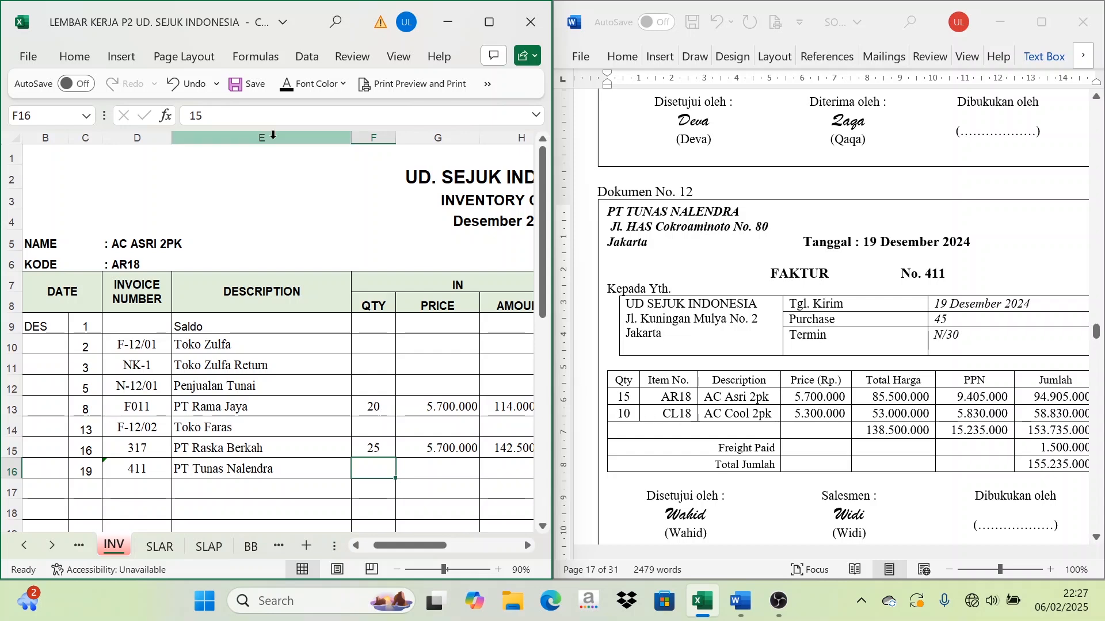
key(Tab)
text(5700000)
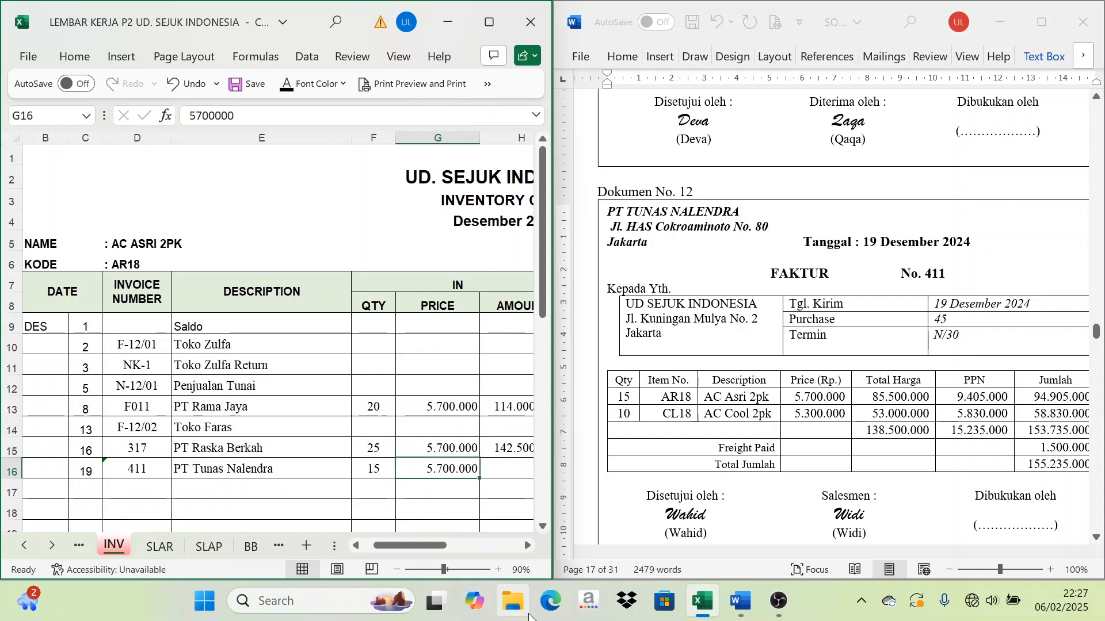
Step: Reveal the incoming amount formula =F16*G16 in H16 of the AC Asri 2PK card with black font color
click(526, 546)
click(526, 546)
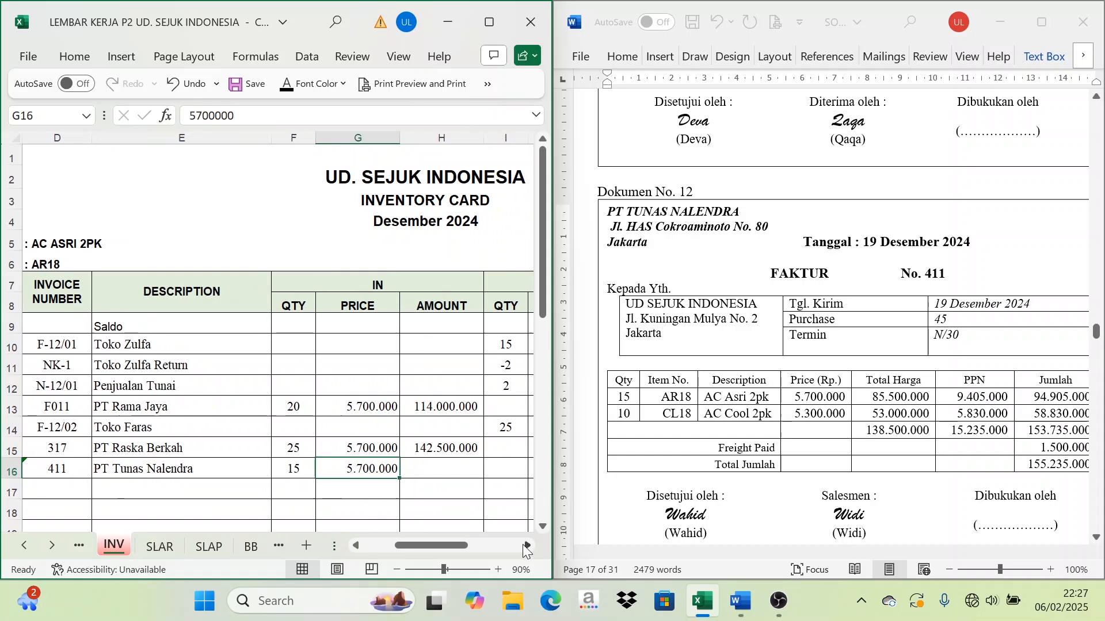
click(440, 471)
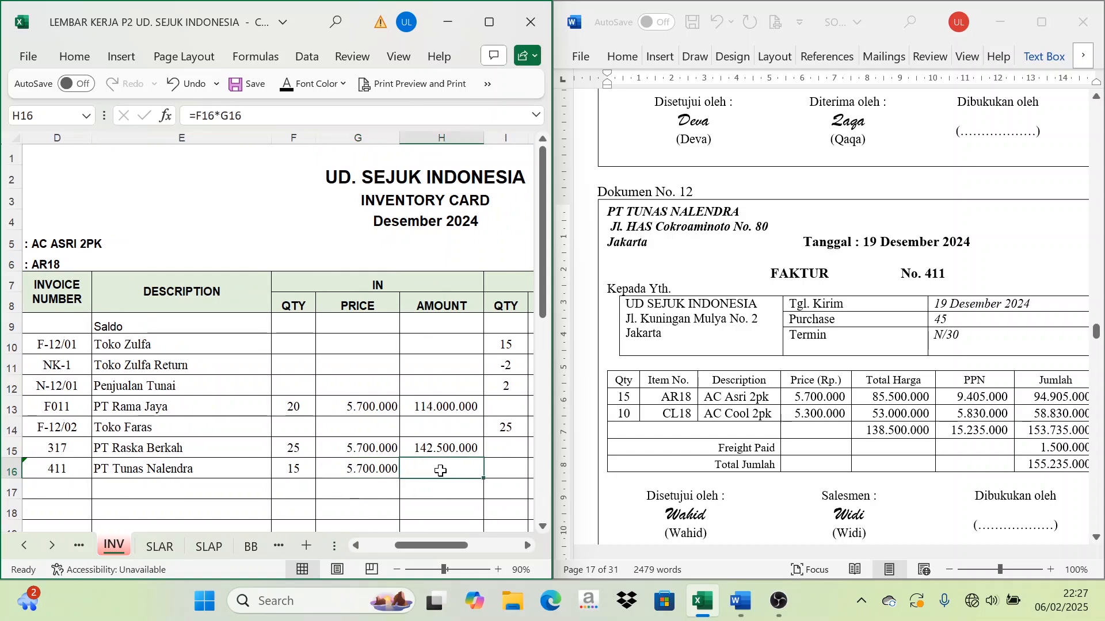
click(285, 85)
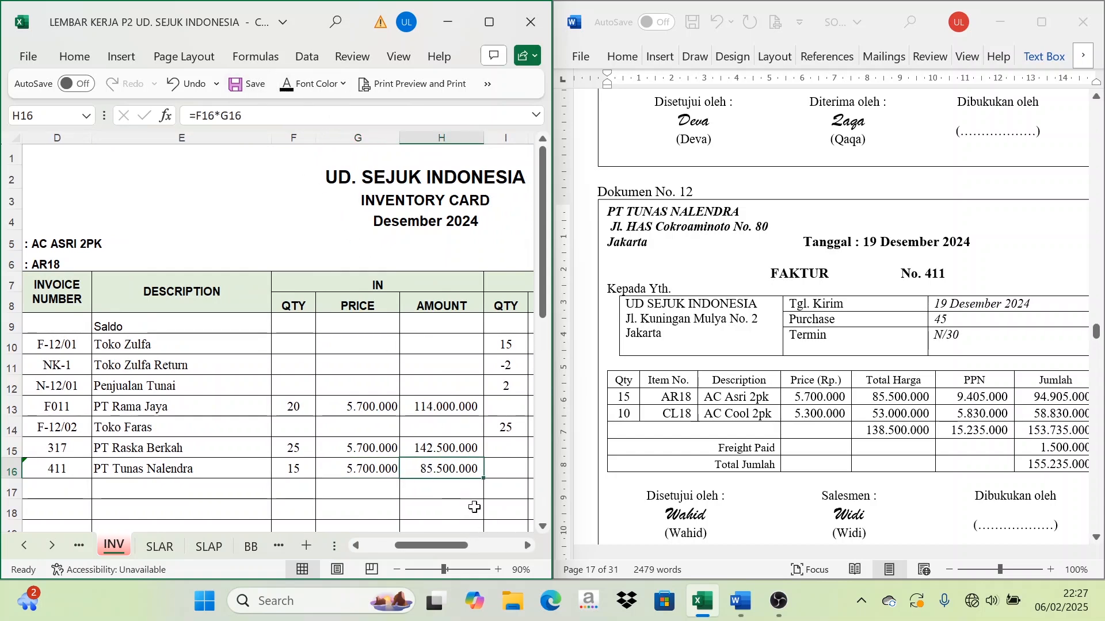
Step: Reveal the balance quantity formula =L15+F16-I16 in L16 of the AC Asri 2PK card with black font color
click(530, 544)
click(530, 544)
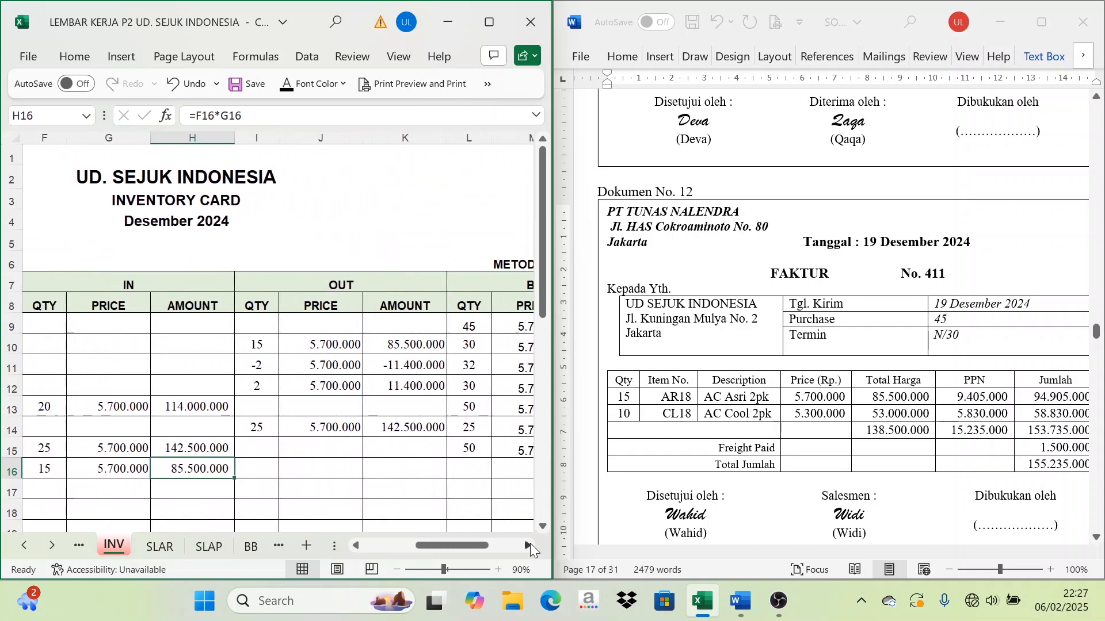
click(529, 544)
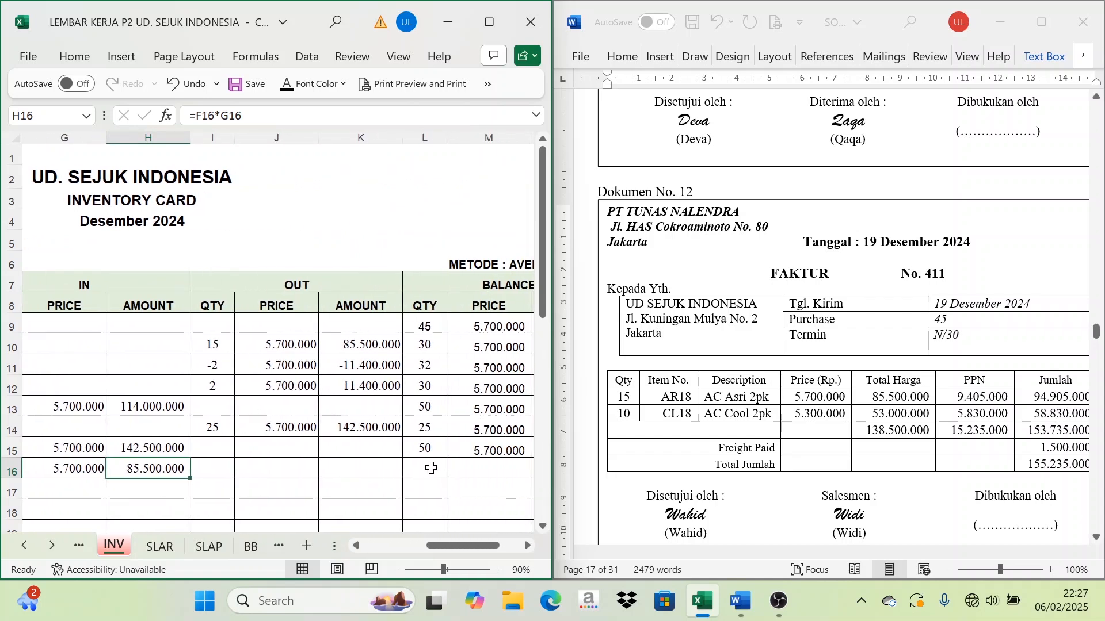
click(432, 468)
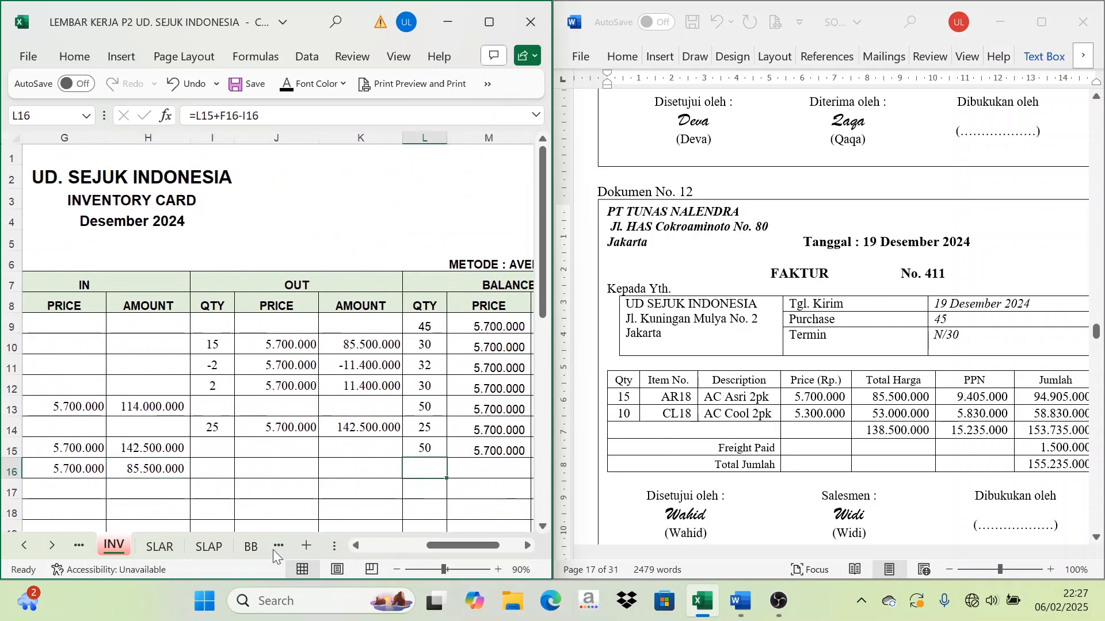
click(355, 545)
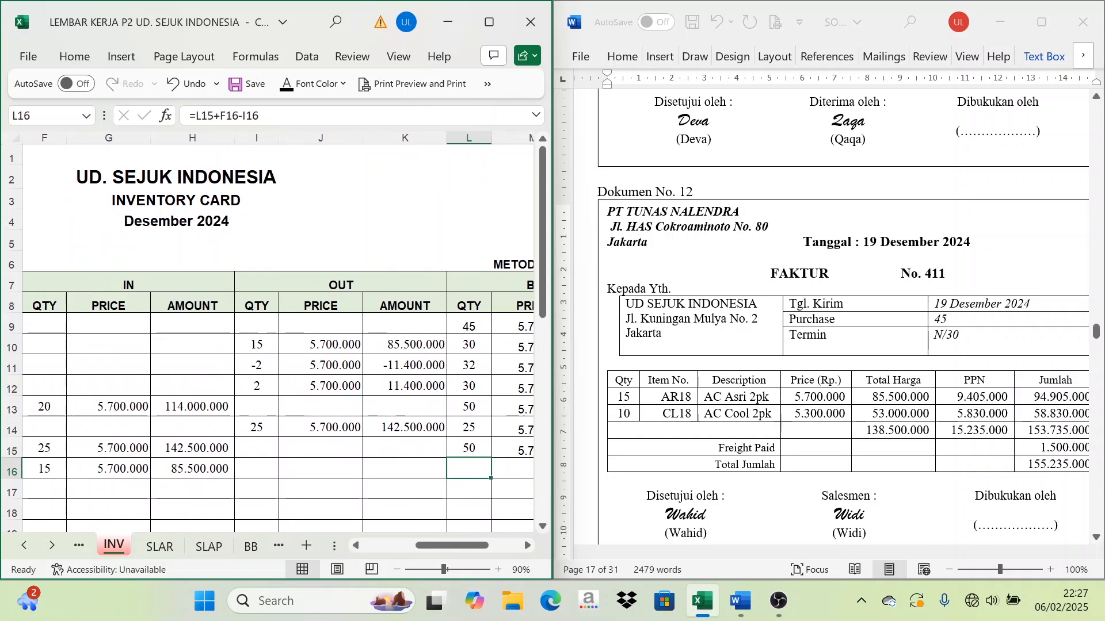
click(292, 94)
Step: Reveal the balance price 5.700.000 and balance amount in M16:N16 of the AC Asri 2PK card with black font color
click(529, 545)
click(528, 545)
click(432, 470)
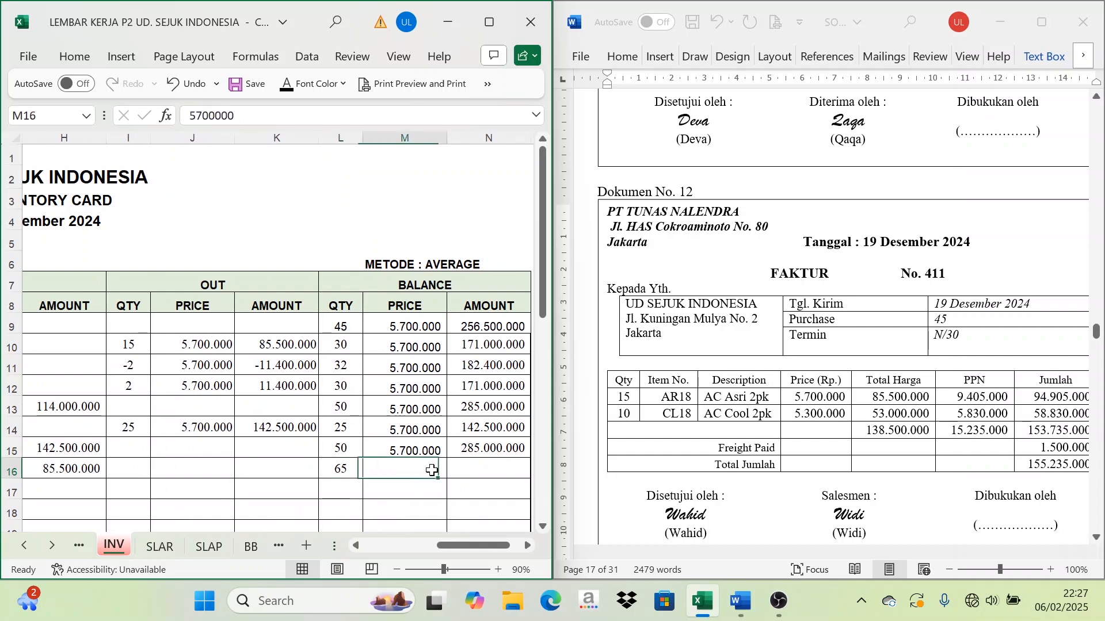
drag(432, 471, 486, 465)
click(288, 84)
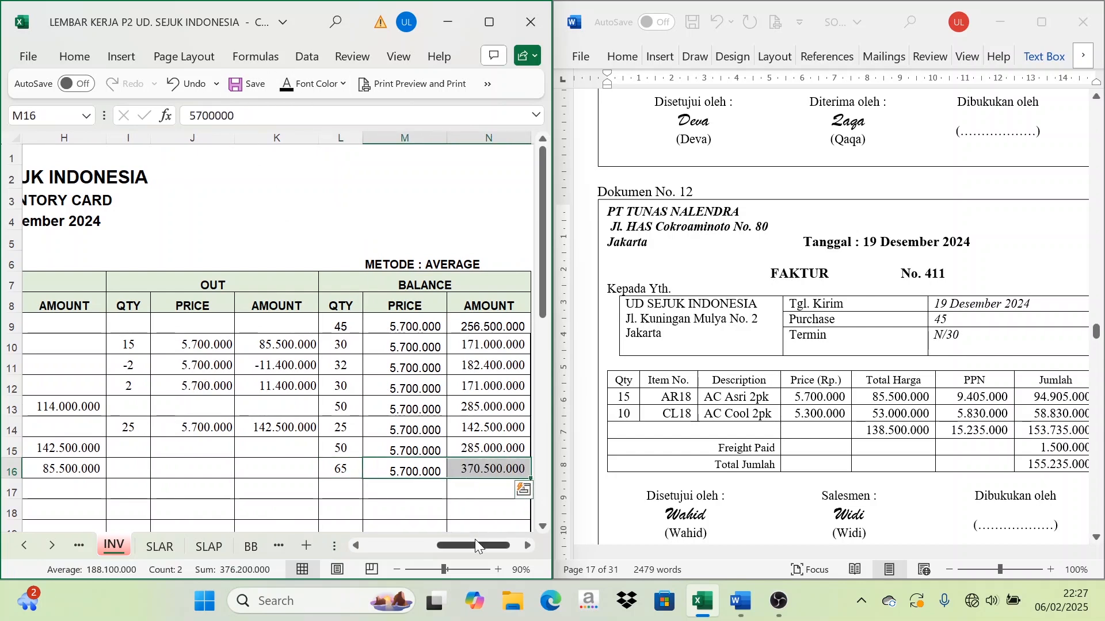
Step: Reveal date 19, invoice number TN.15 and description PT Tunas Nalendra in C34:E34 of the AC Cool 2PK card
drag(475, 544, 423, 548)
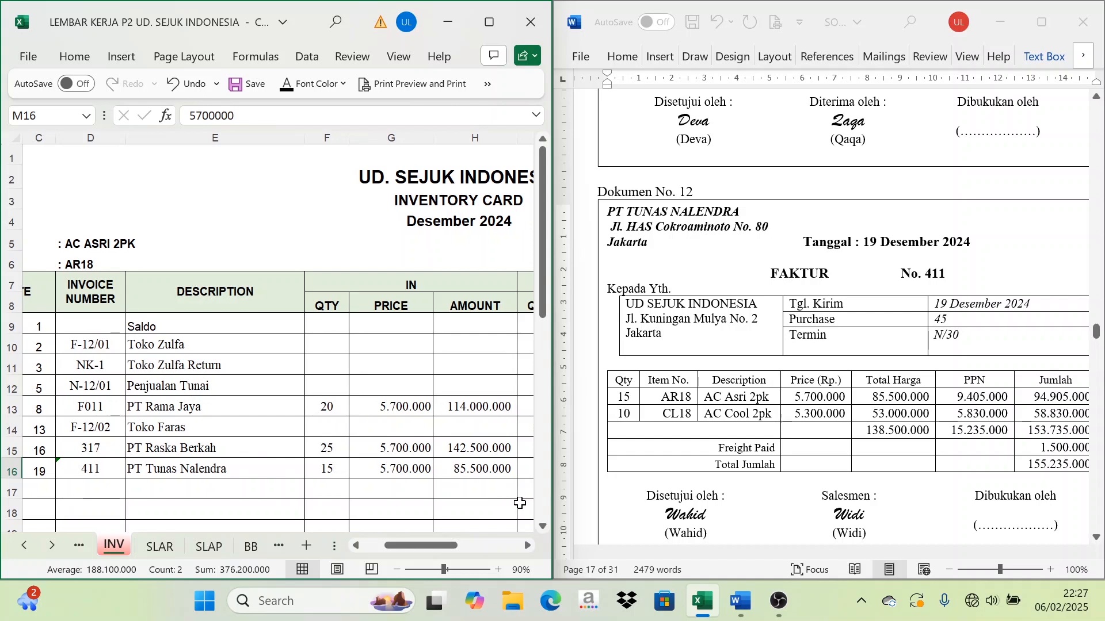
scroll(519, 503, down, 6)
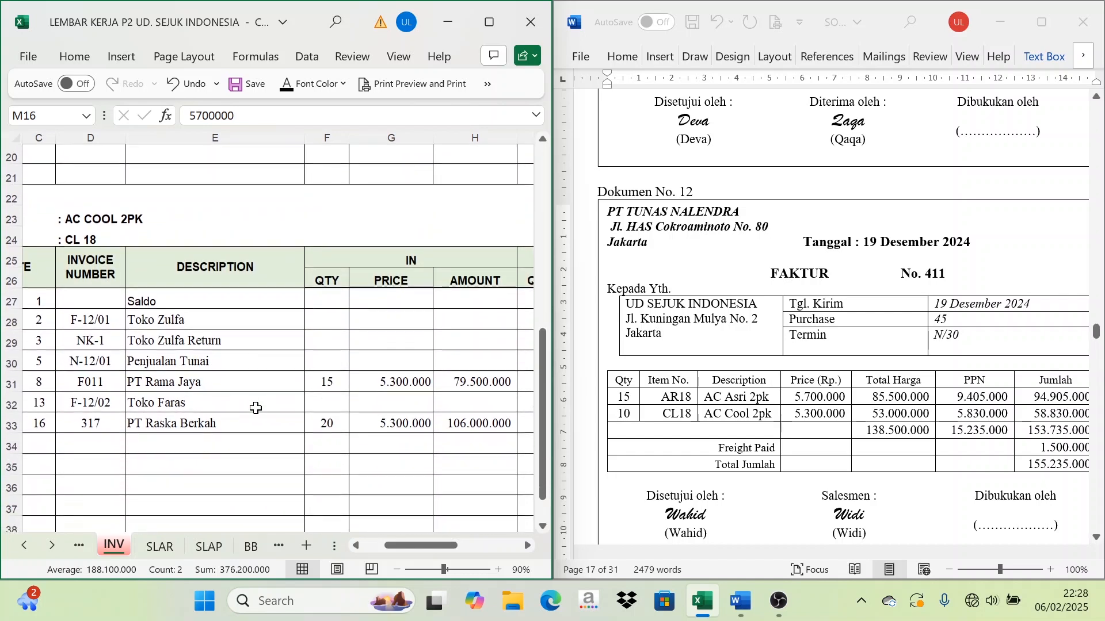
scroll(256, 408, down, 1)
drag(40, 400, 265, 403)
text(19	TN.15	PT Tunas Nalendra)
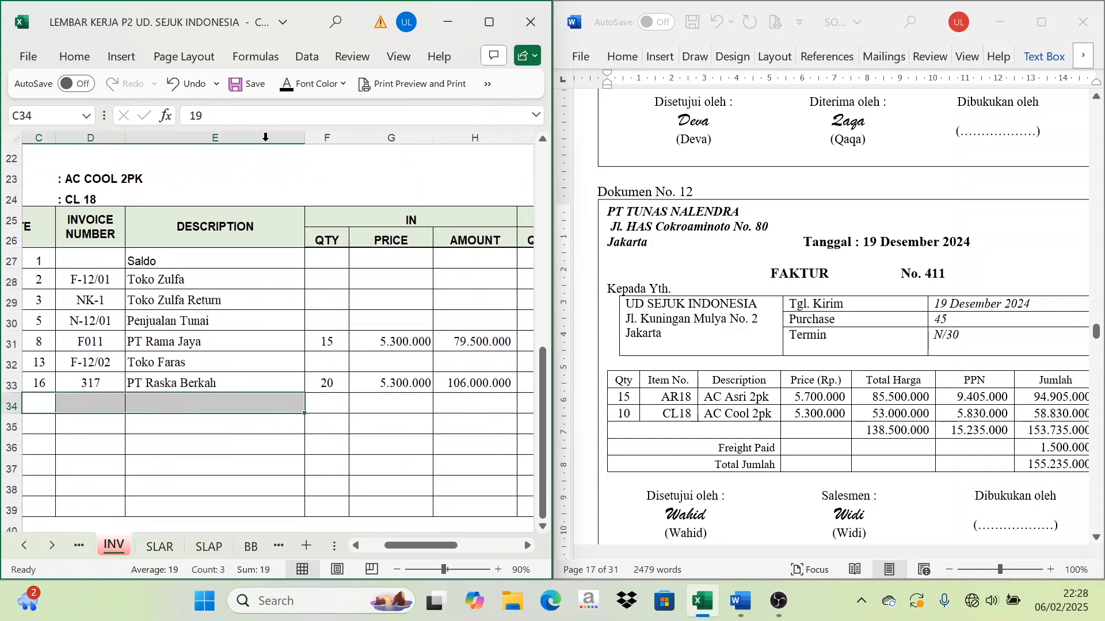
Step: Reveal the incoming quantity 10 in F34 and price 5.300.000 in G34 of the AC Cool 2PK card with black font color
drag(451, 546, 476, 544)
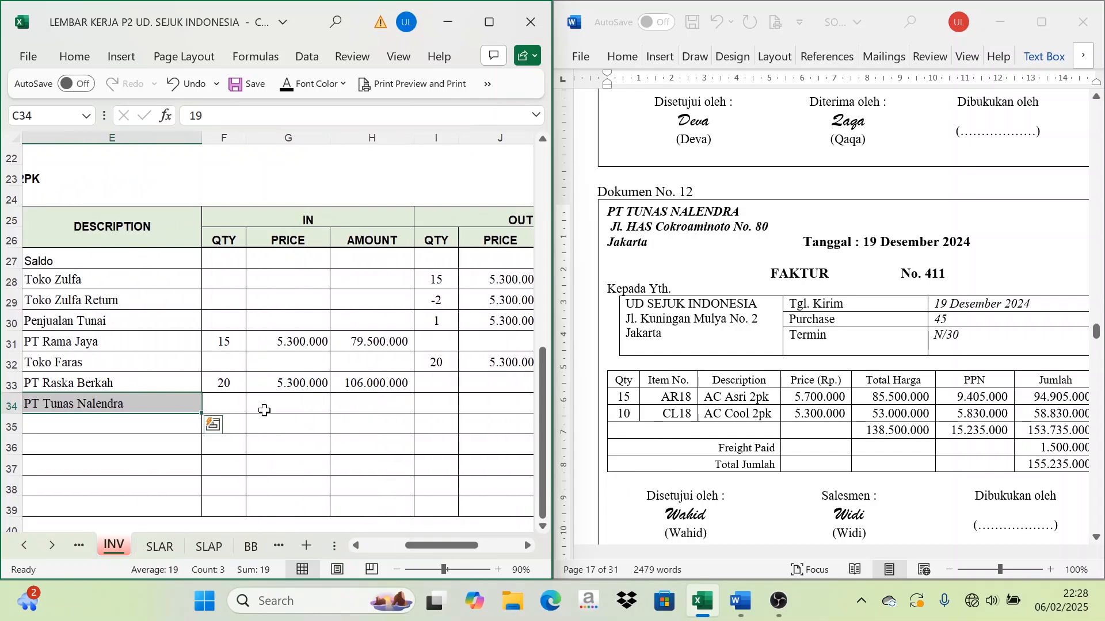
click(242, 405)
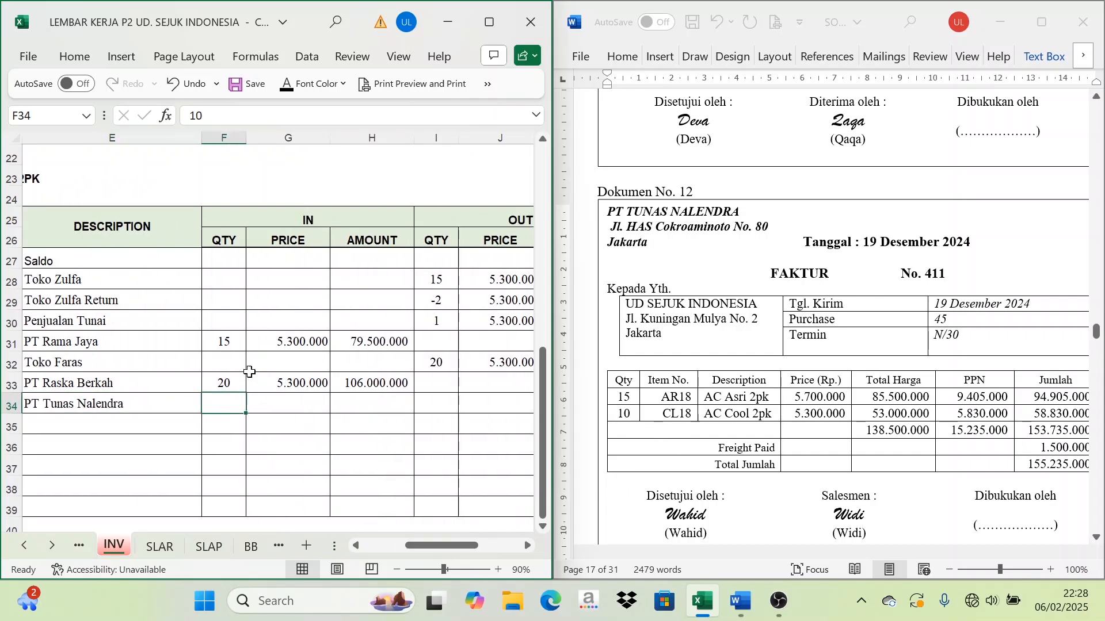
click(287, 88)
click(298, 410)
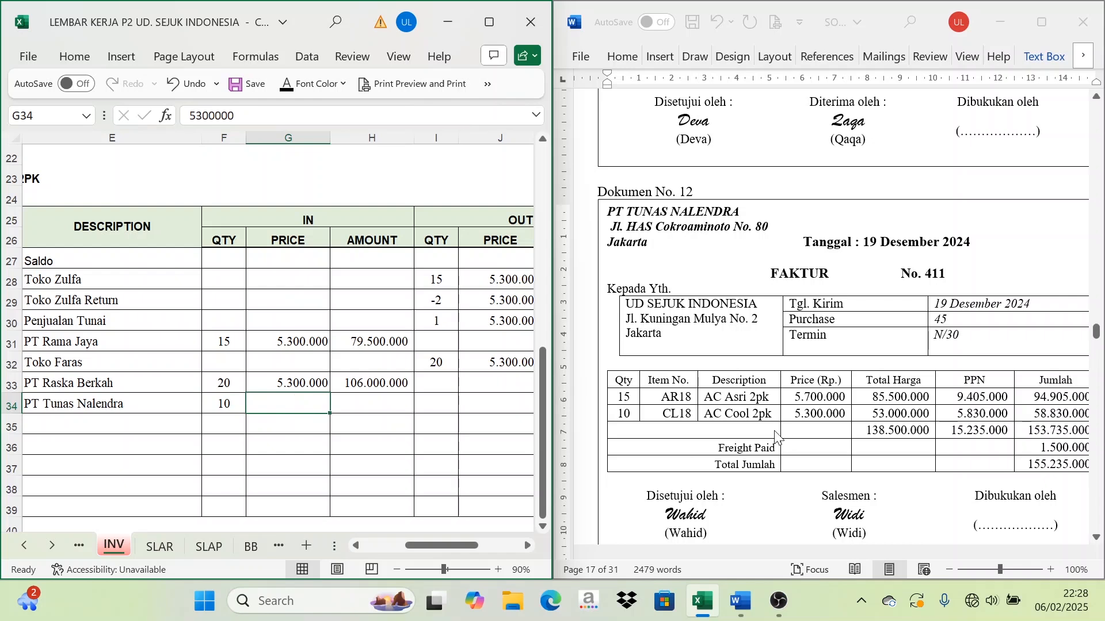
click(286, 86)
Step: Reveal the incoming amount formula =F34*G34 in H34 of the AC Cool 2PK card with black font color
click(380, 402)
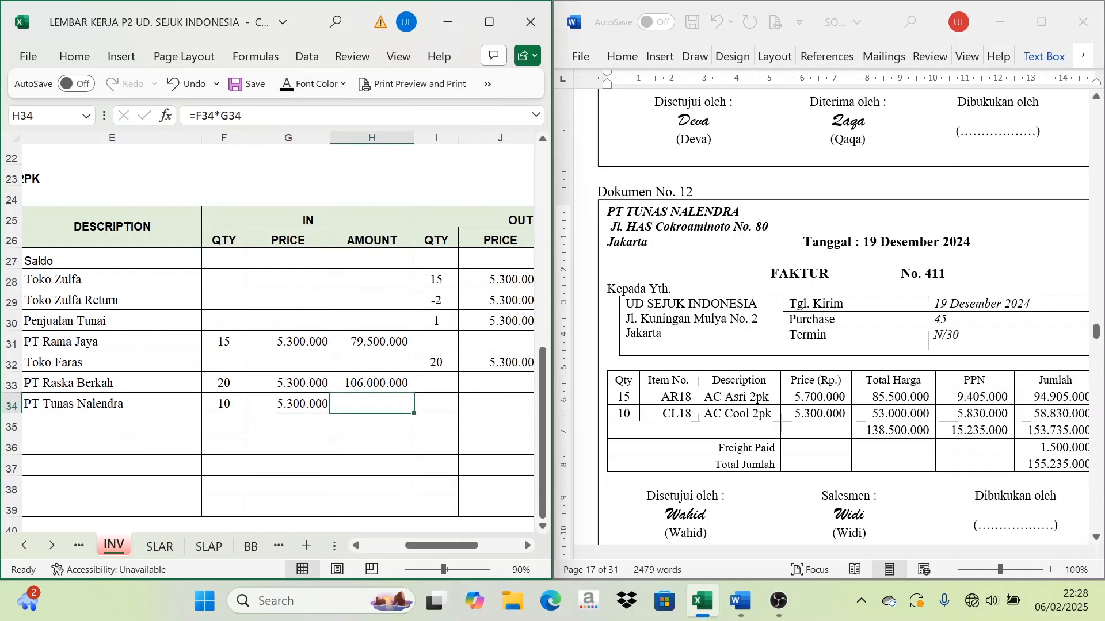
click(286, 86)
click(738, 258)
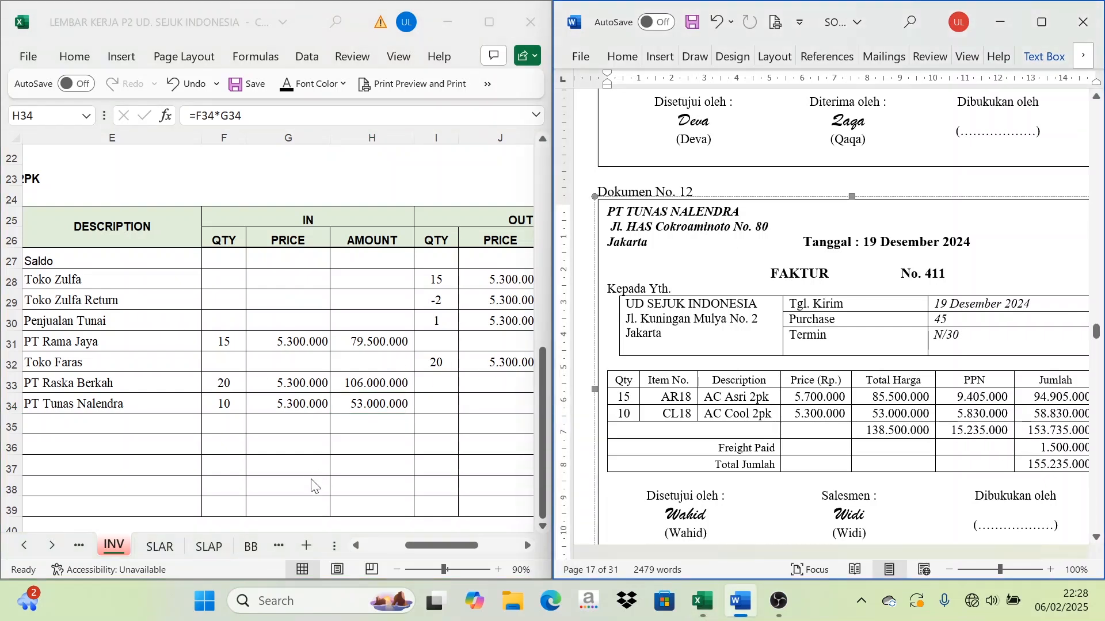
click(433, 392)
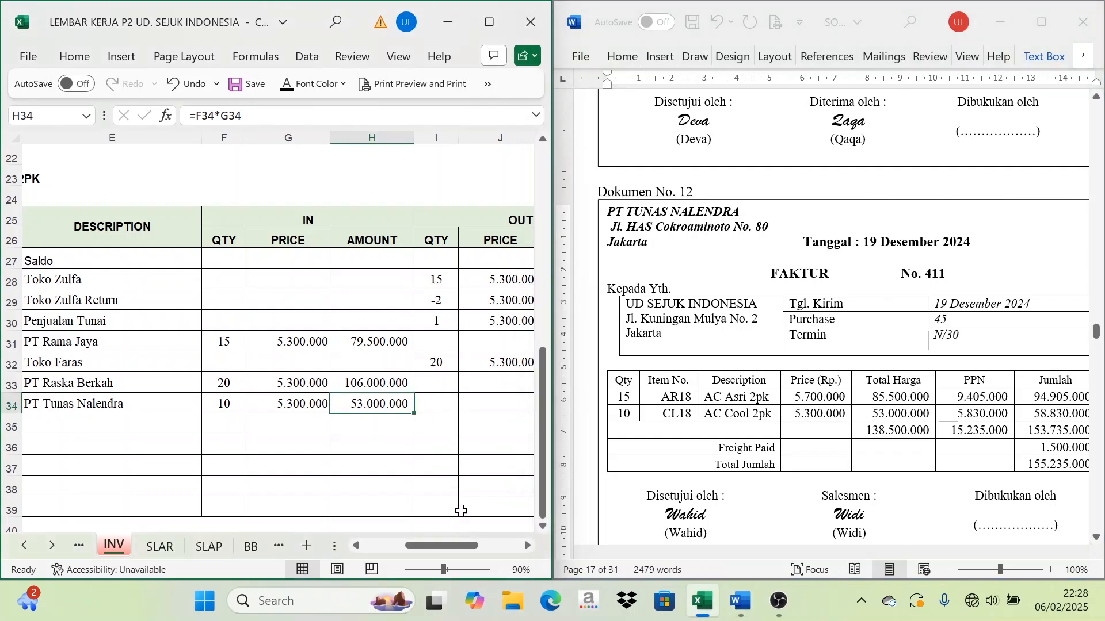
Step: Reveal the balance quantity formula =L33+F34-I34 in L34 of the AC Cool 2PK card with black font color
drag(451, 545, 473, 550)
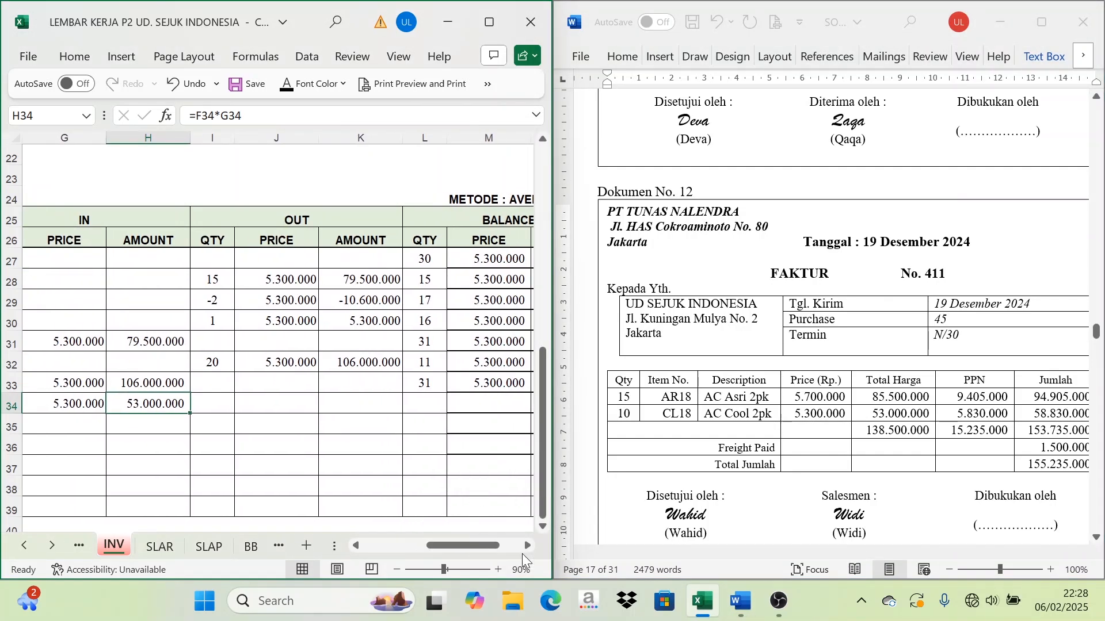
click(527, 546)
click(338, 385)
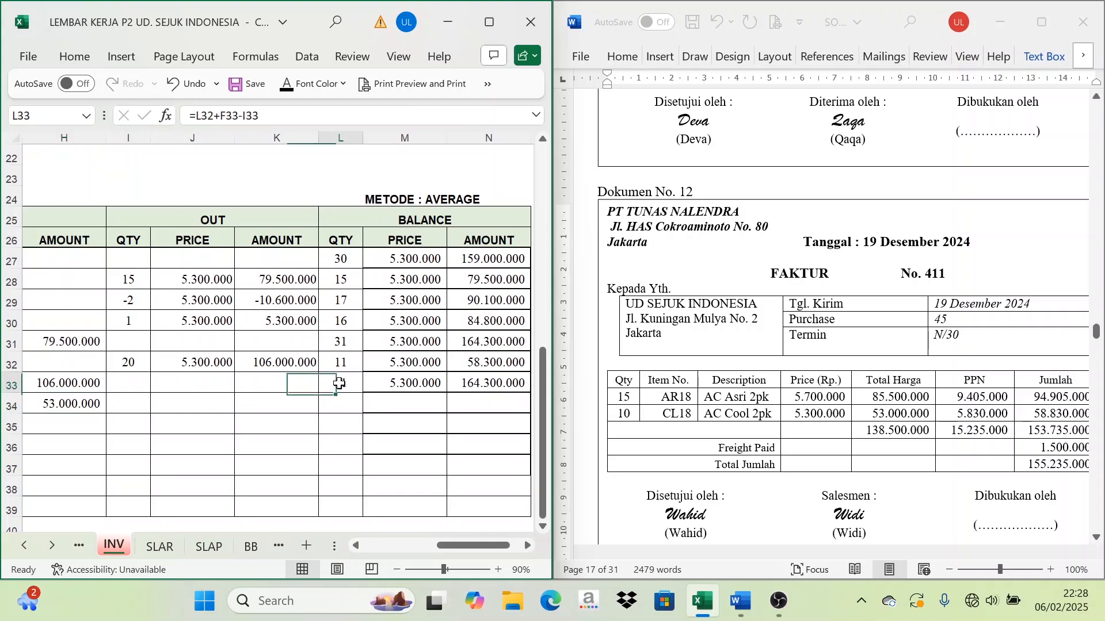
drag(465, 544, 448, 541)
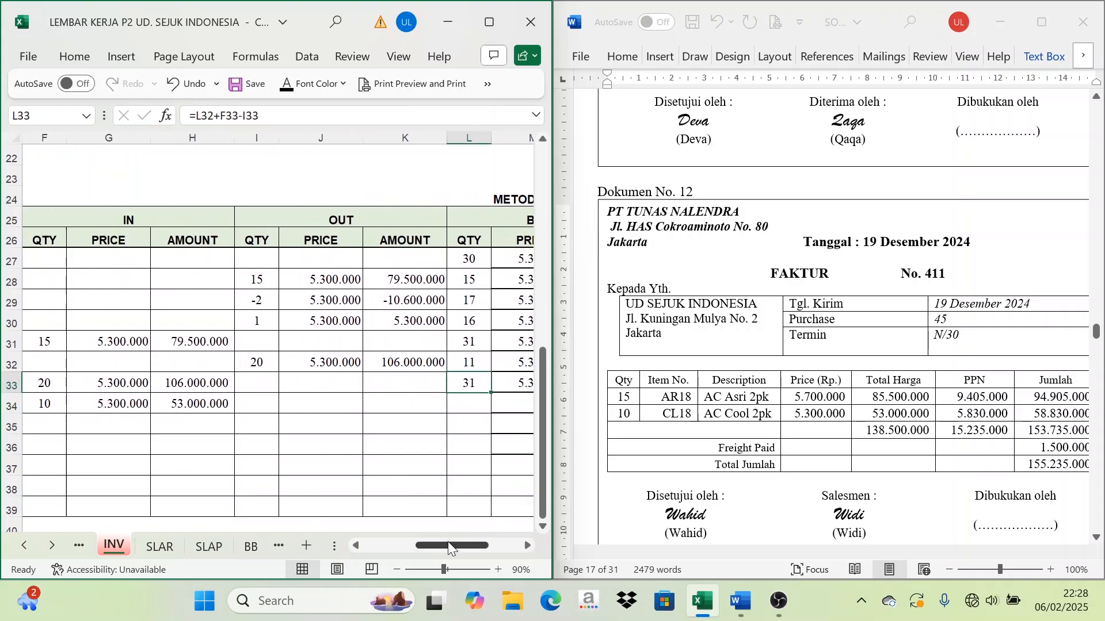
click(468, 402)
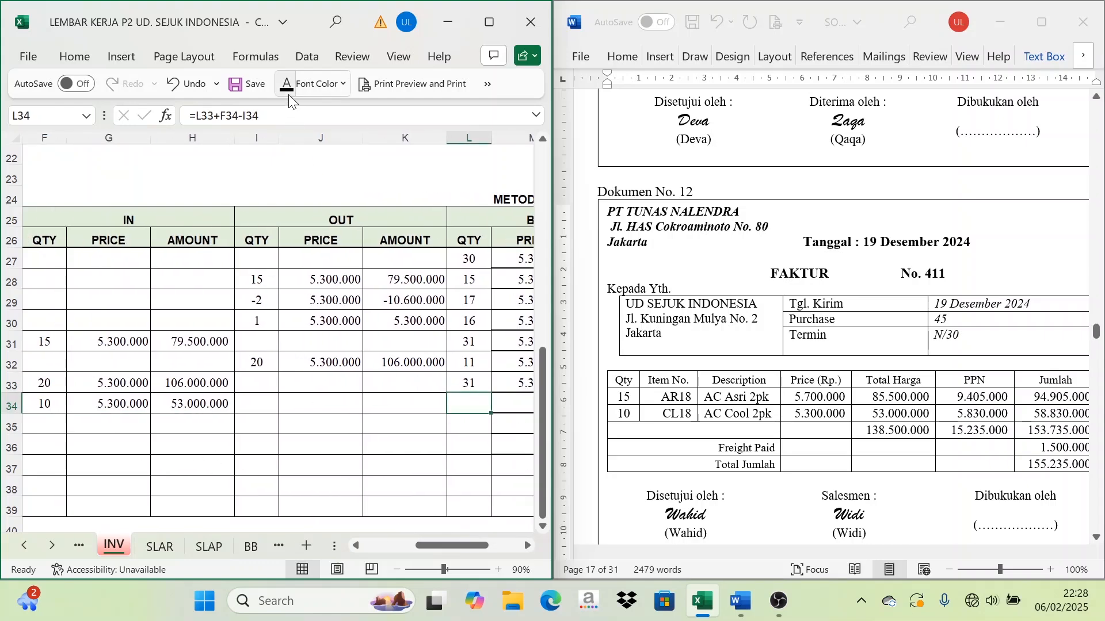
click(288, 90)
Step: Reveal the balance price 5.300.000 in M34 and the amount formula =L34*M34 in N34 of the AC Cool 2PK card
click(529, 543)
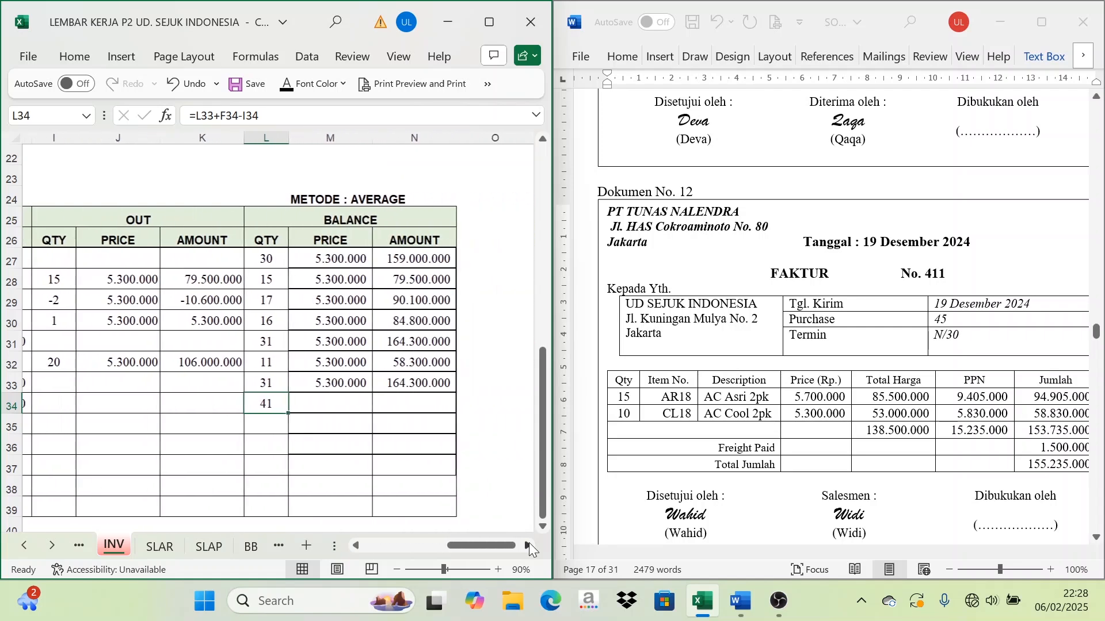
click(300, 408)
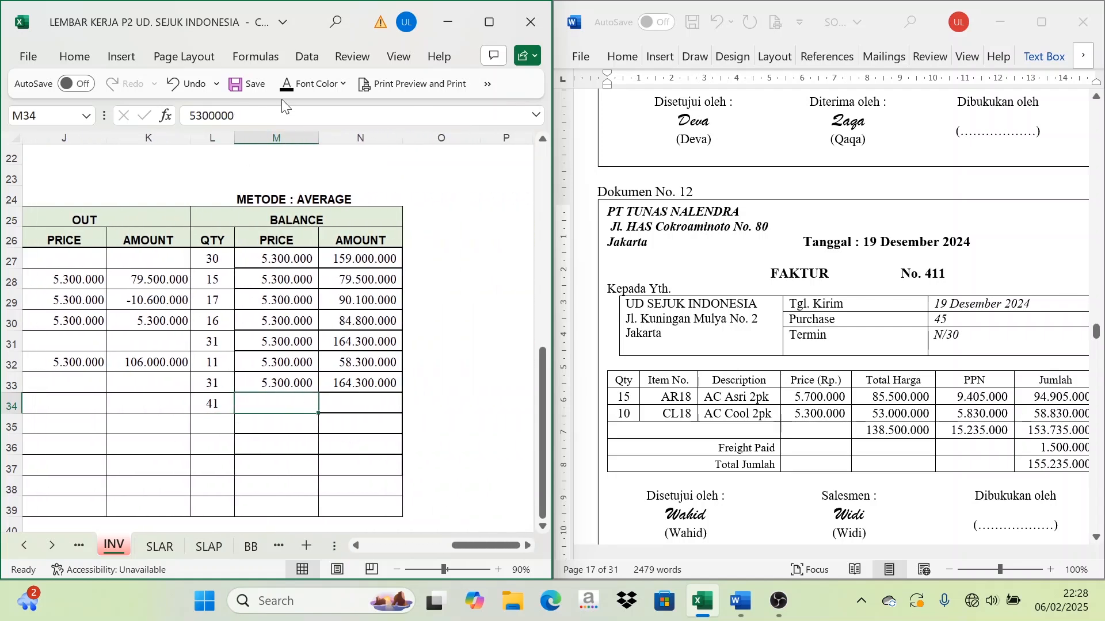
click(294, 86)
click(382, 382)
click(380, 403)
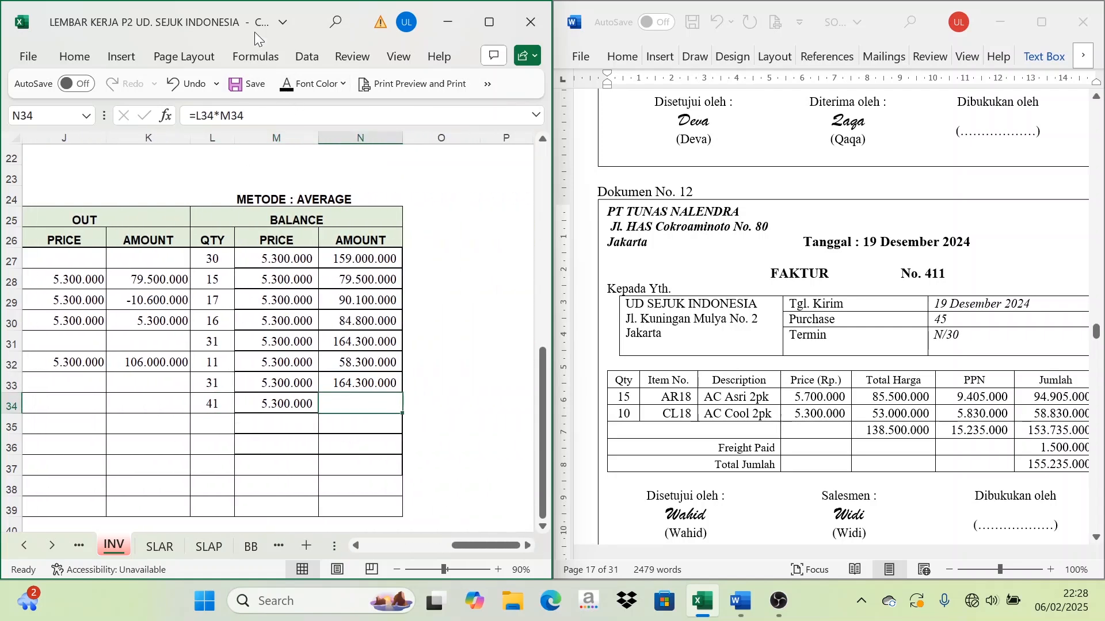
click(289, 87)
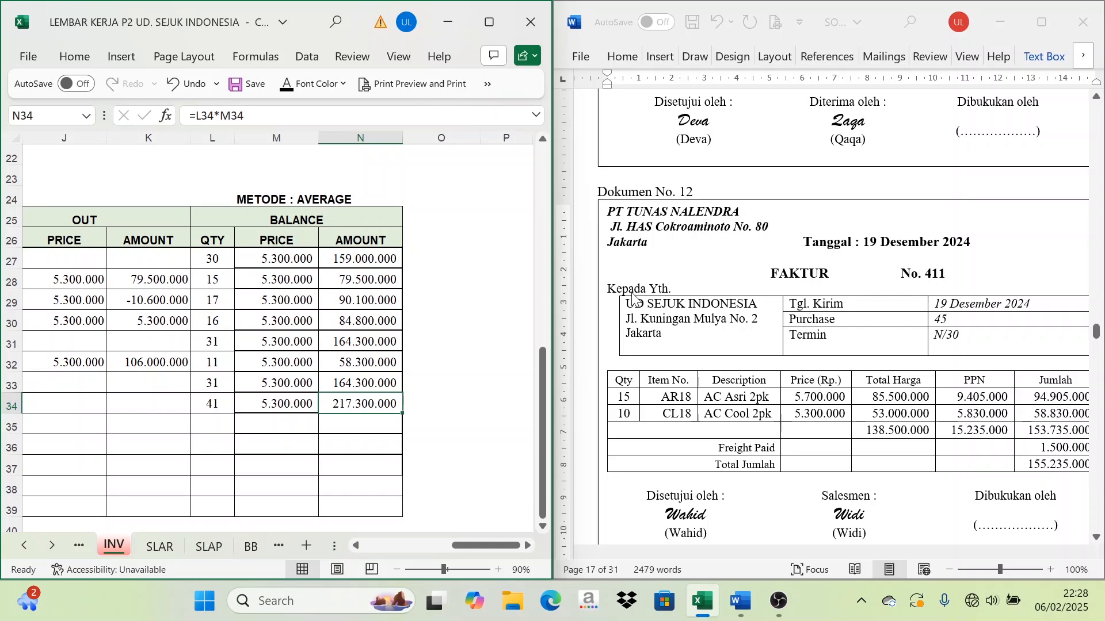
Step: Review the account payable entry for invoice 411 in the PJ purchases journal against Dokumen No. 12
scroll(643, 228, up, 3)
click(149, 405)
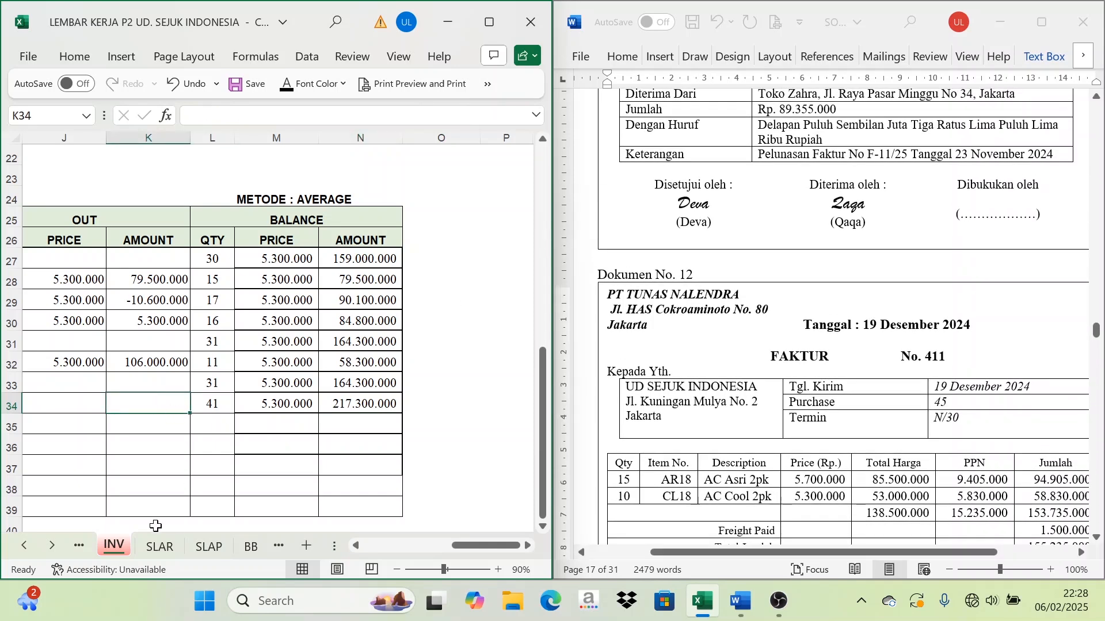
click(34, 551)
click(33, 551)
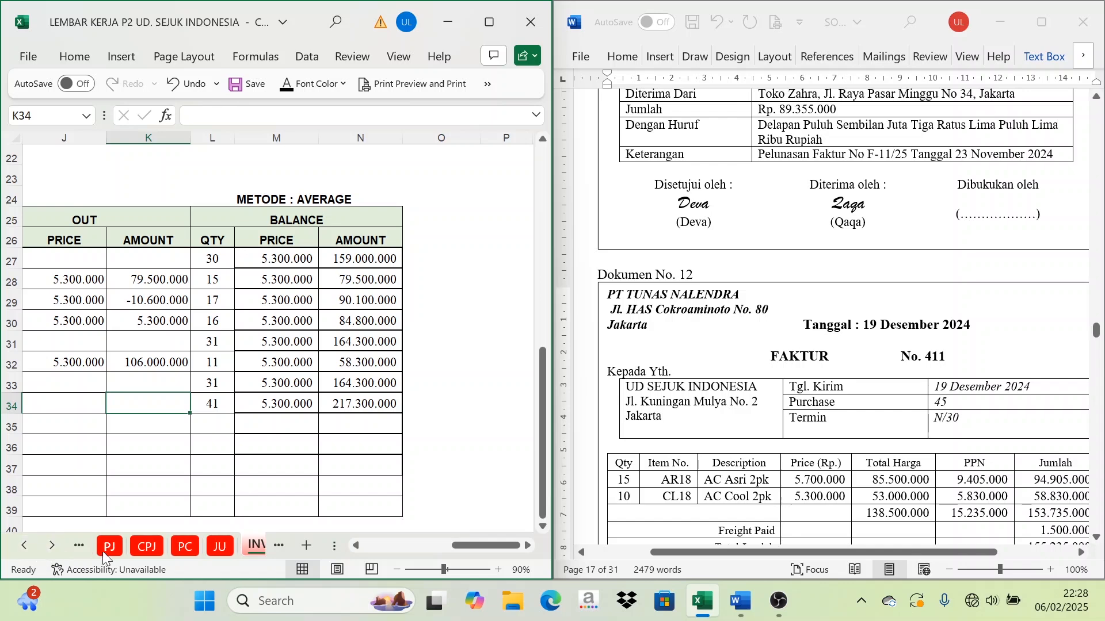
click(109, 546)
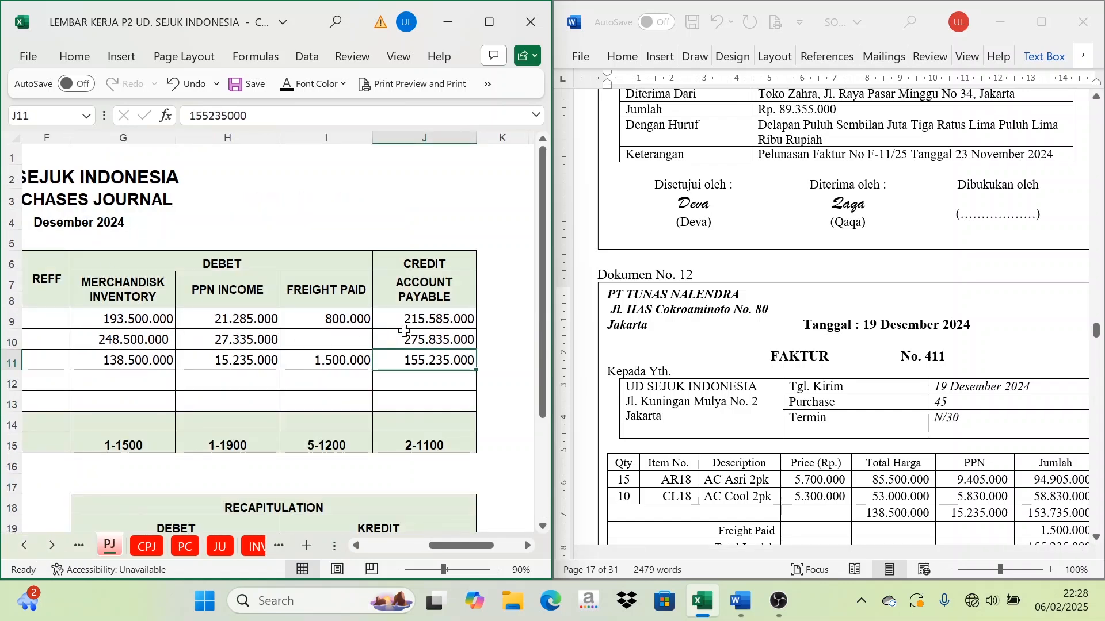
click(461, 276)
click(435, 352)
Step: Review the accounts payable subsidiary ledger in the SLAP sheet and return to the AC Cool 2PK card in INV
click(52, 546)
click(52, 546)
click(52, 546)
click(52, 546)
click(210, 546)
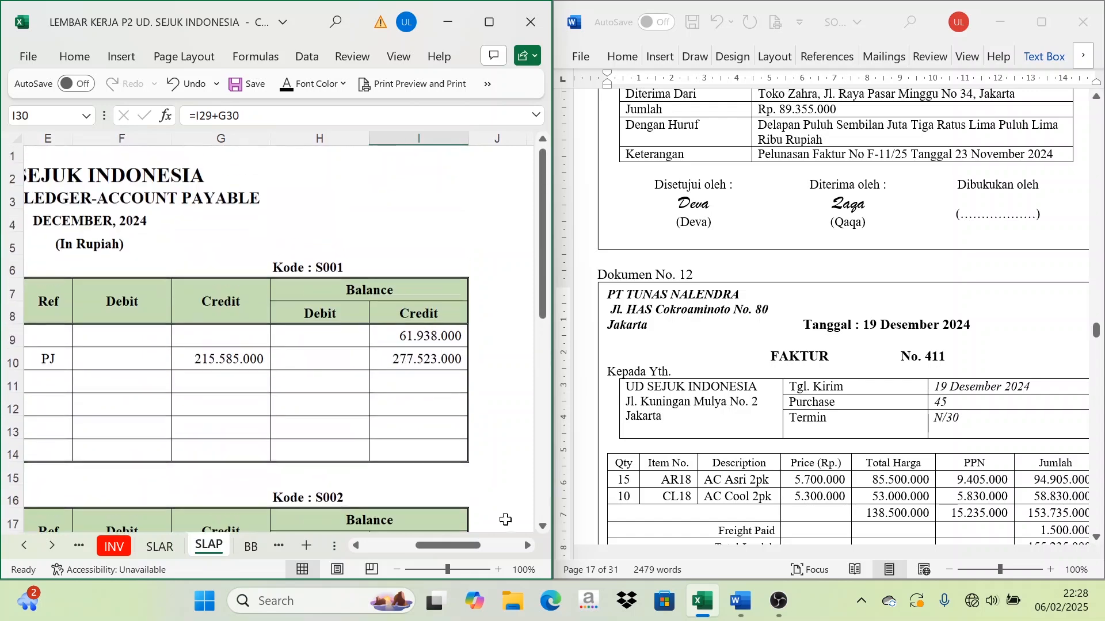
drag(460, 550, 419, 551)
drag(478, 551, 407, 547)
click(114, 547)
Step: Examine PT Tunas Nalendra's credit note N-TN 1 in Dokumen No. 13 and compare it with invoice 411 in Dokumen No. 12
scroll(900, 429, down, 10)
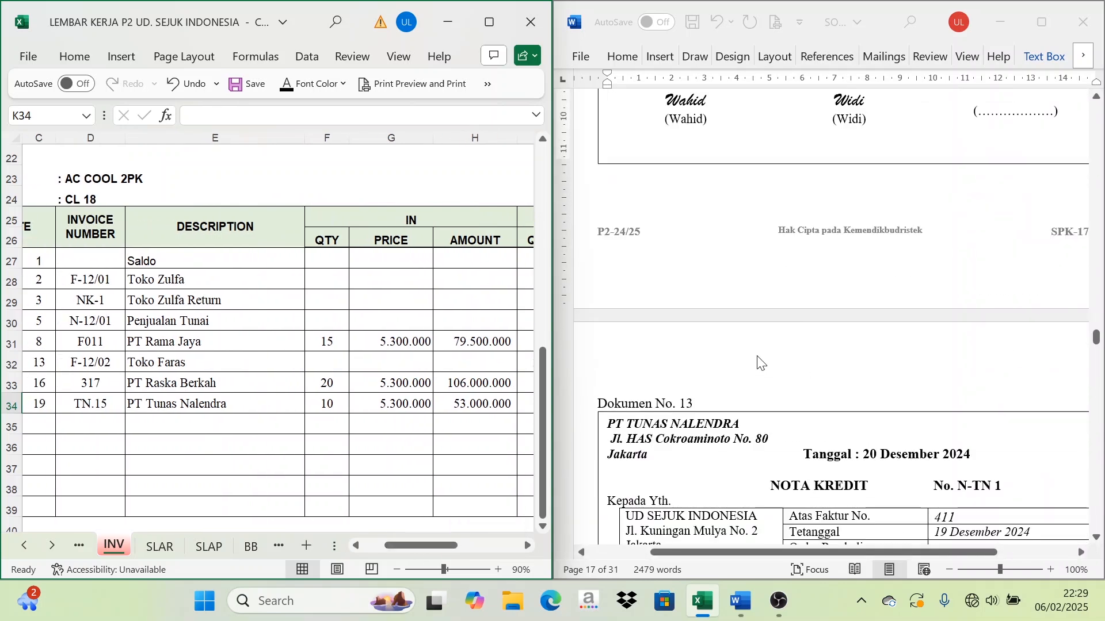
scroll(761, 363, down, 3)
scroll(760, 348, down, 2)
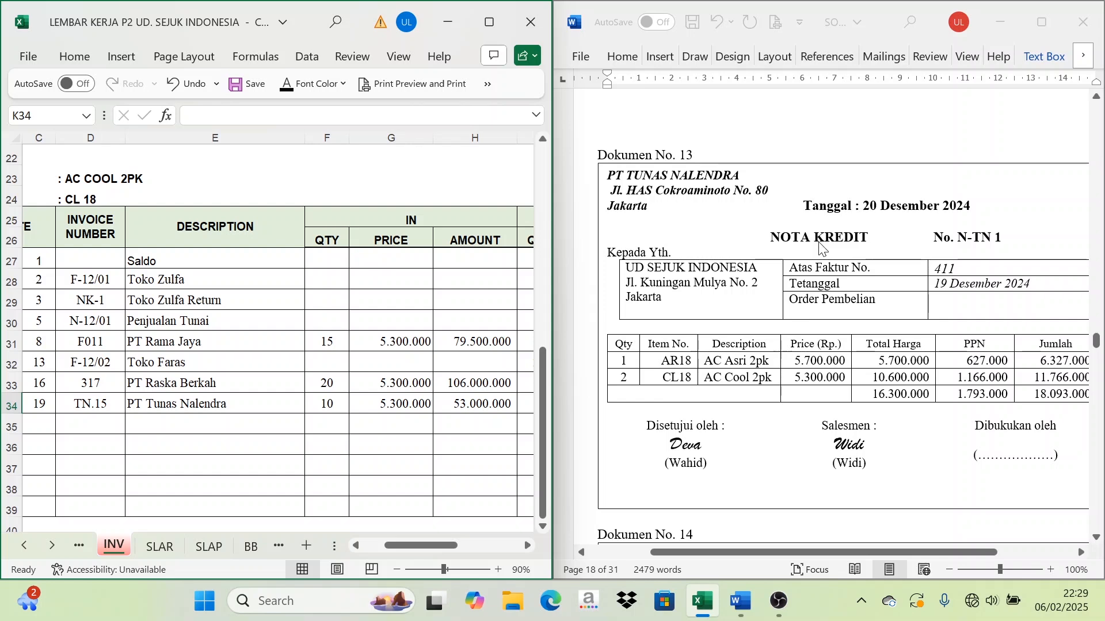
click(715, 174)
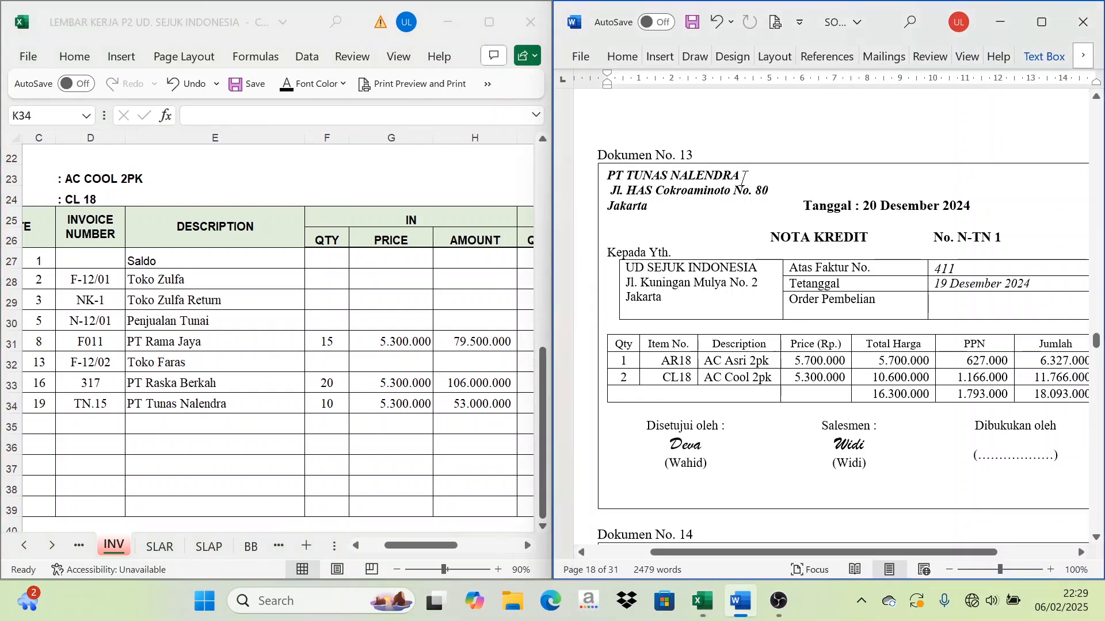
drag(742, 177, 607, 176)
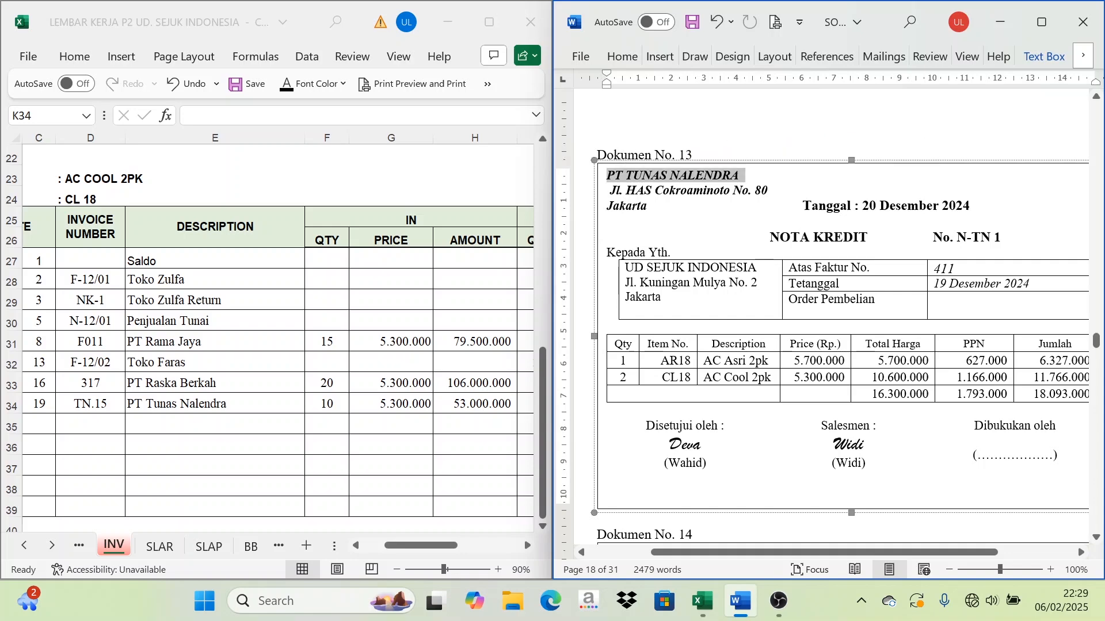
scroll(782, 225, up, 15)
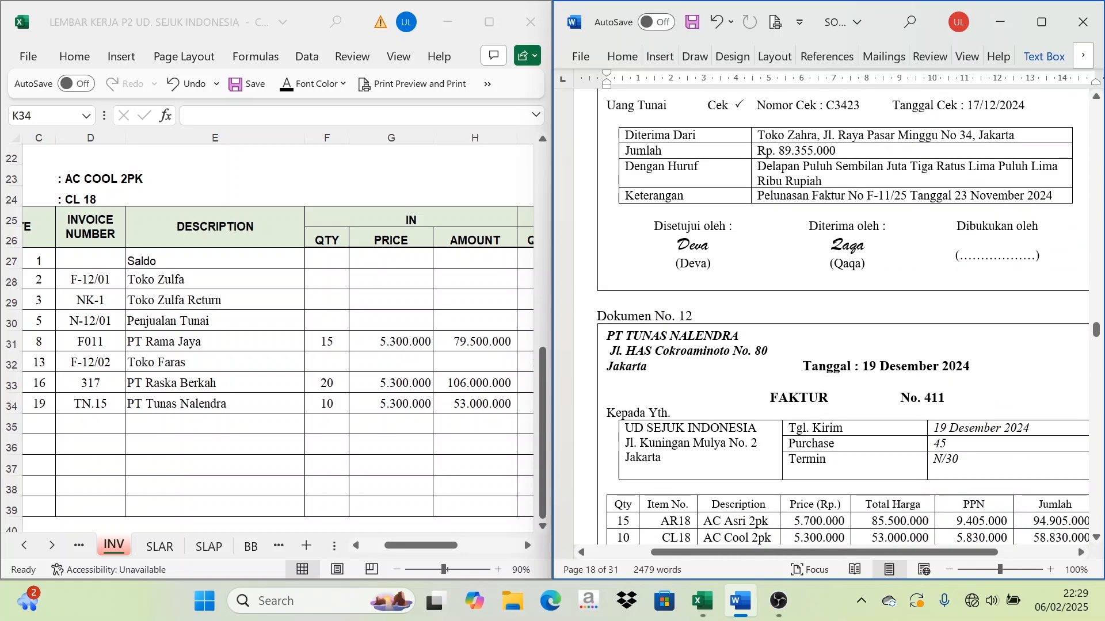
Step: Reveal the date 20 and evidence number N-TN1 in C15:D15 of the JU general journal for Dokumen No. 13
scroll(851, 320, down, 3)
scroll(611, 289, down, 15)
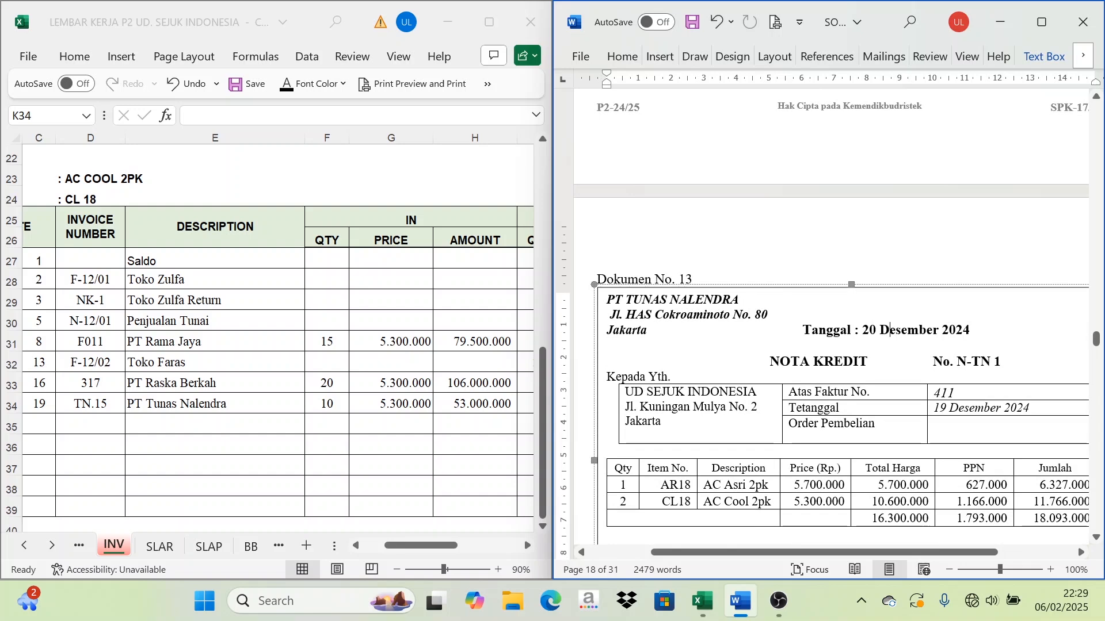
scroll(611, 211, down, 4)
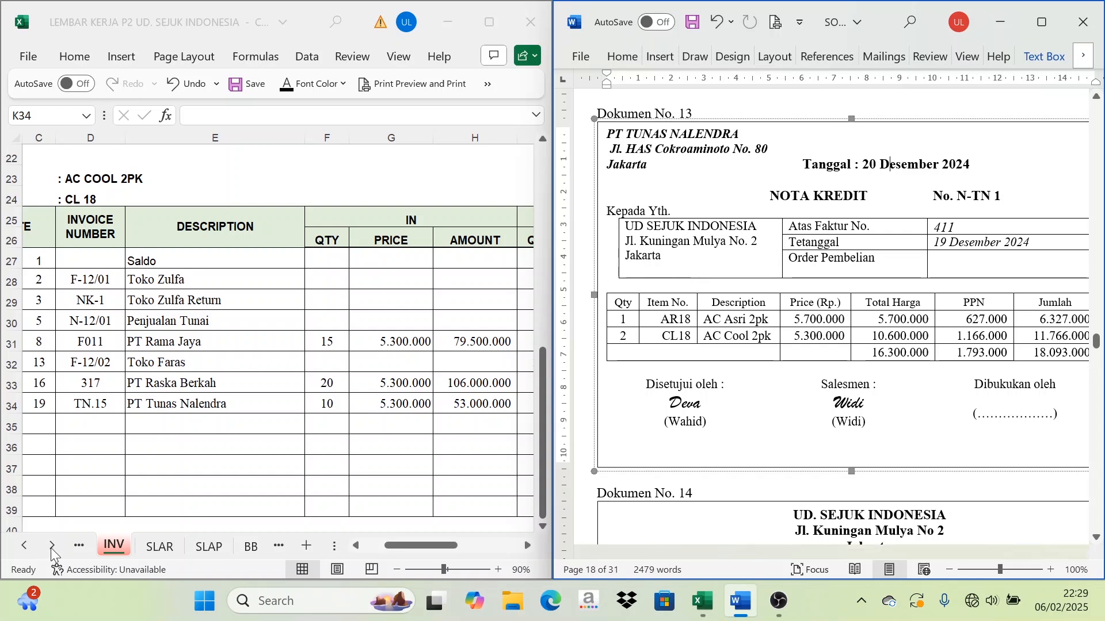
click(24, 546)
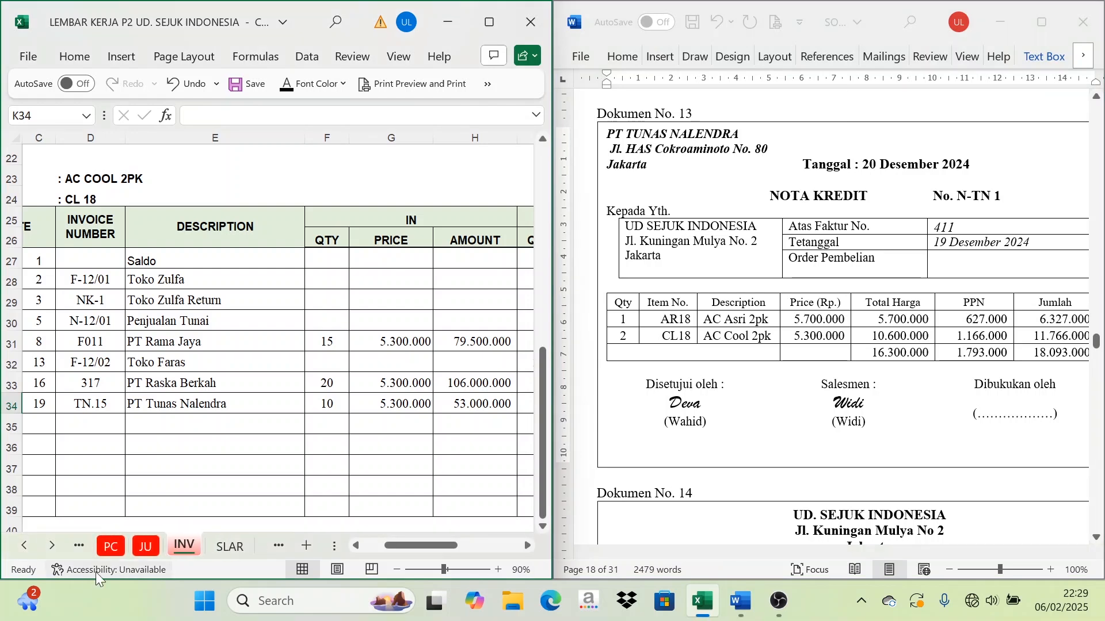
click(149, 555)
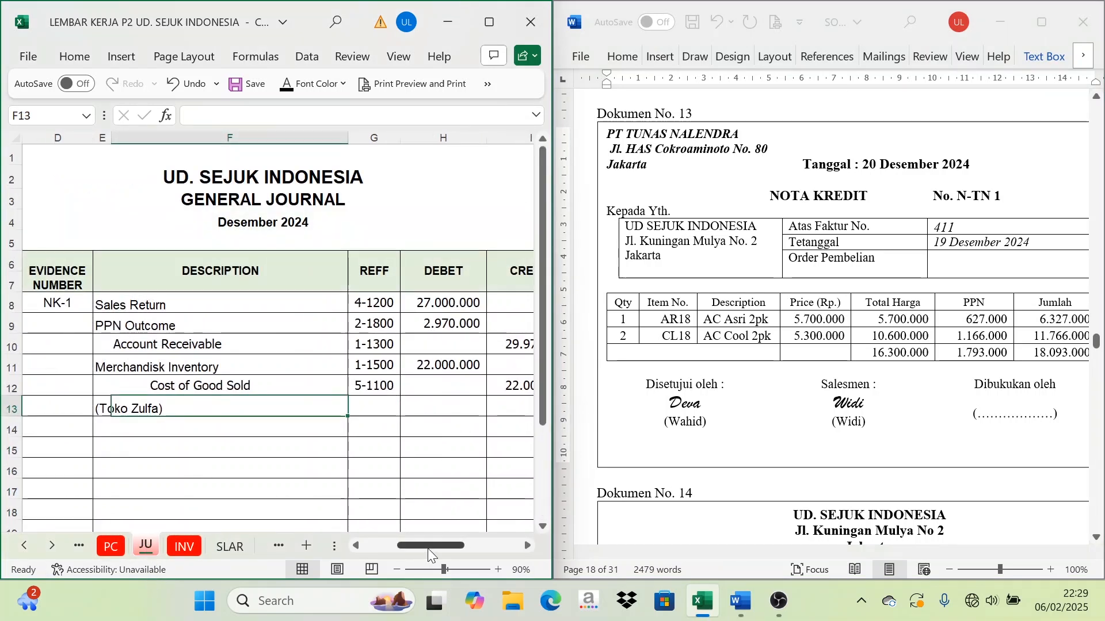
drag(427, 547, 407, 545)
drag(87, 440, 143, 444)
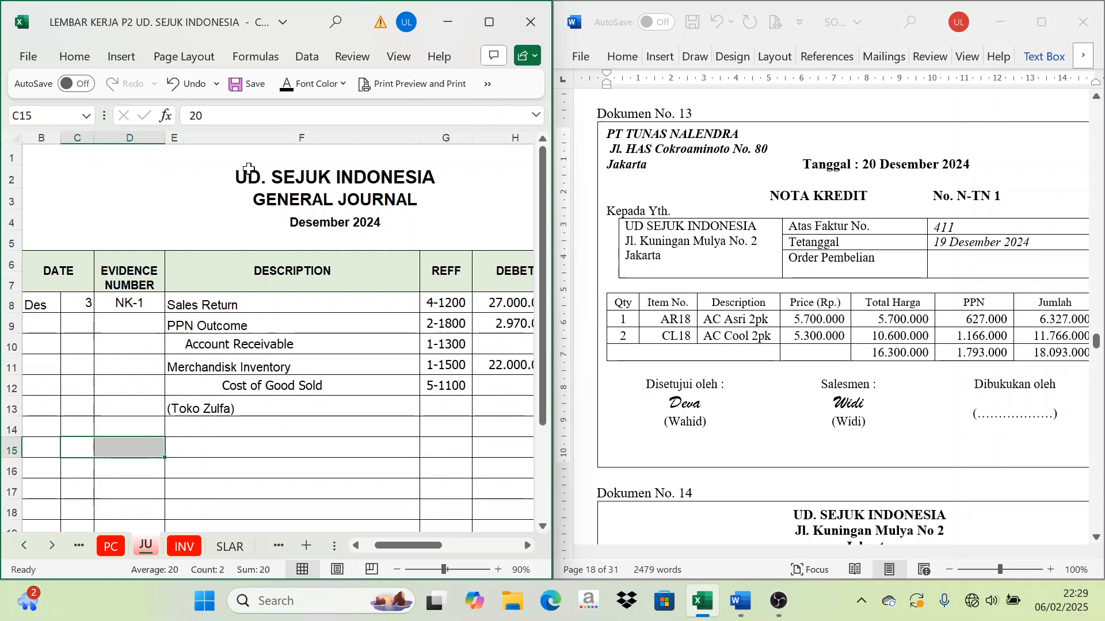
click(288, 85)
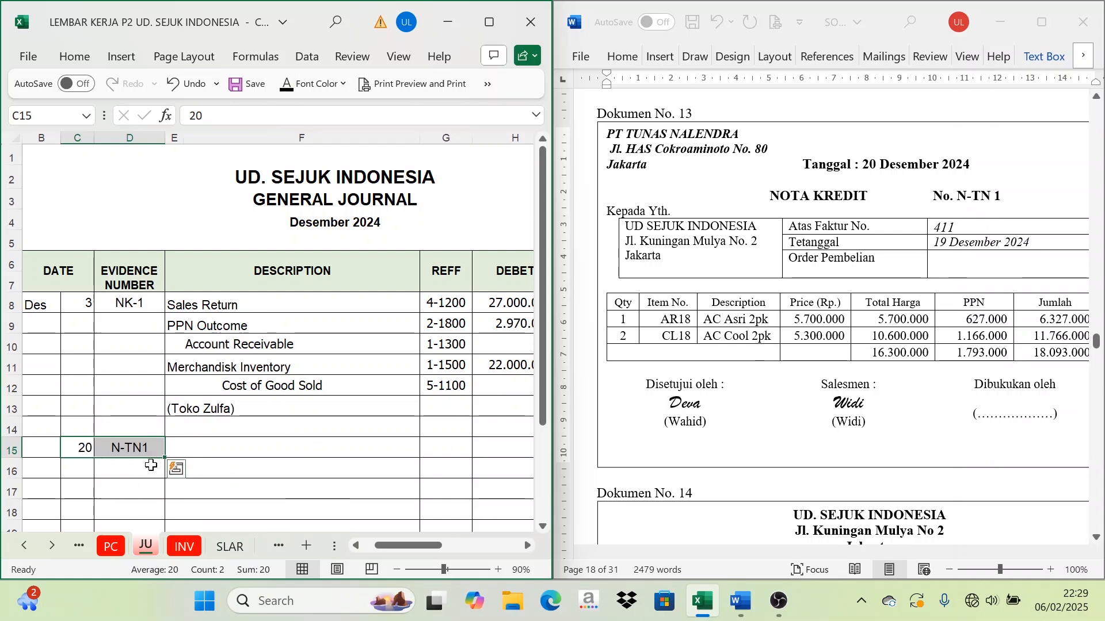
Step: Change the evidence number in D15 of the general journal to N-IN-1
click(133, 449)
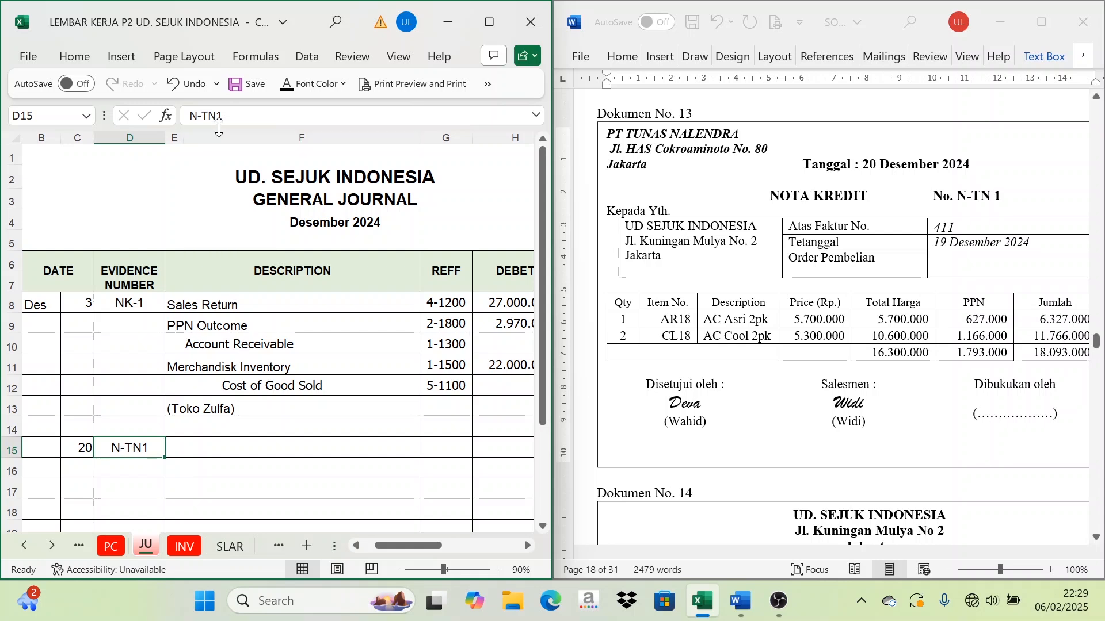
click(206, 116)
key(BackSpace)
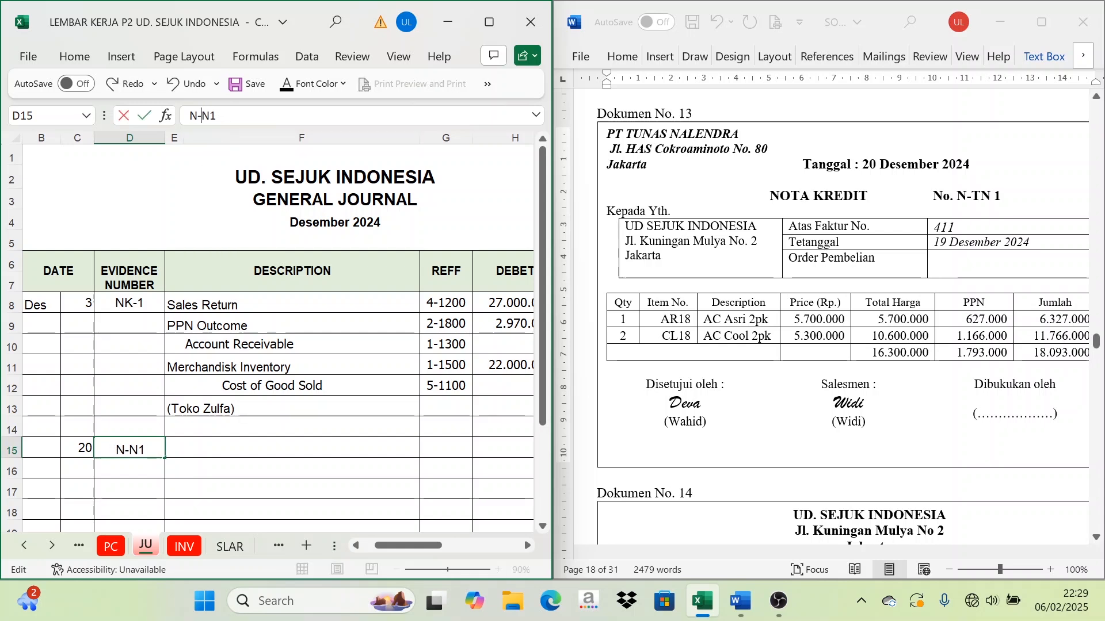
text(I)
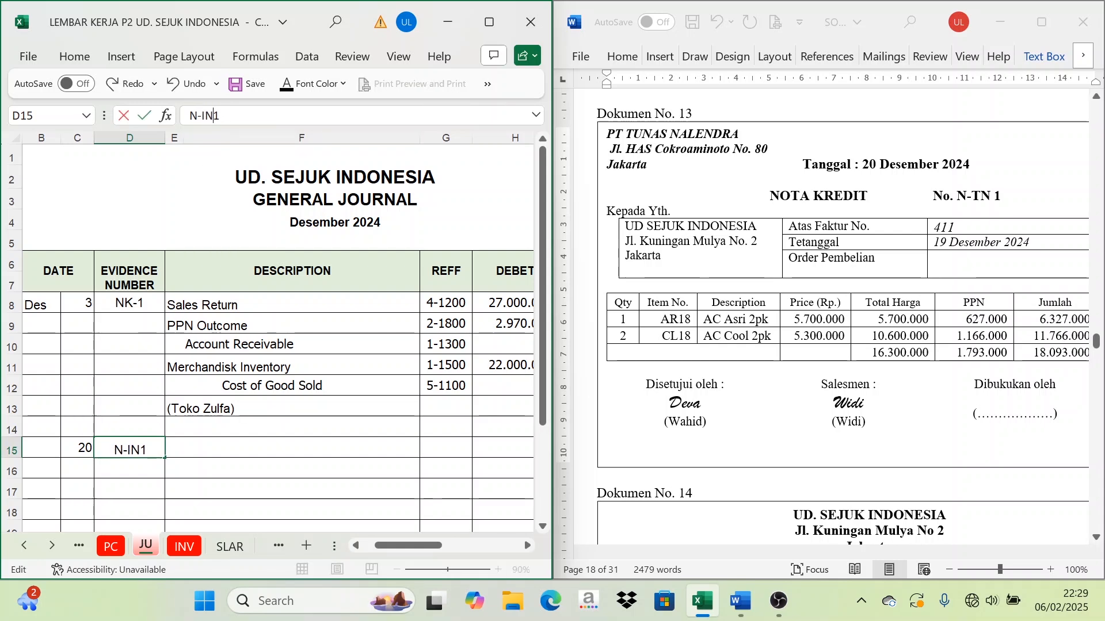
key(Right)
text(-)
key(Return)
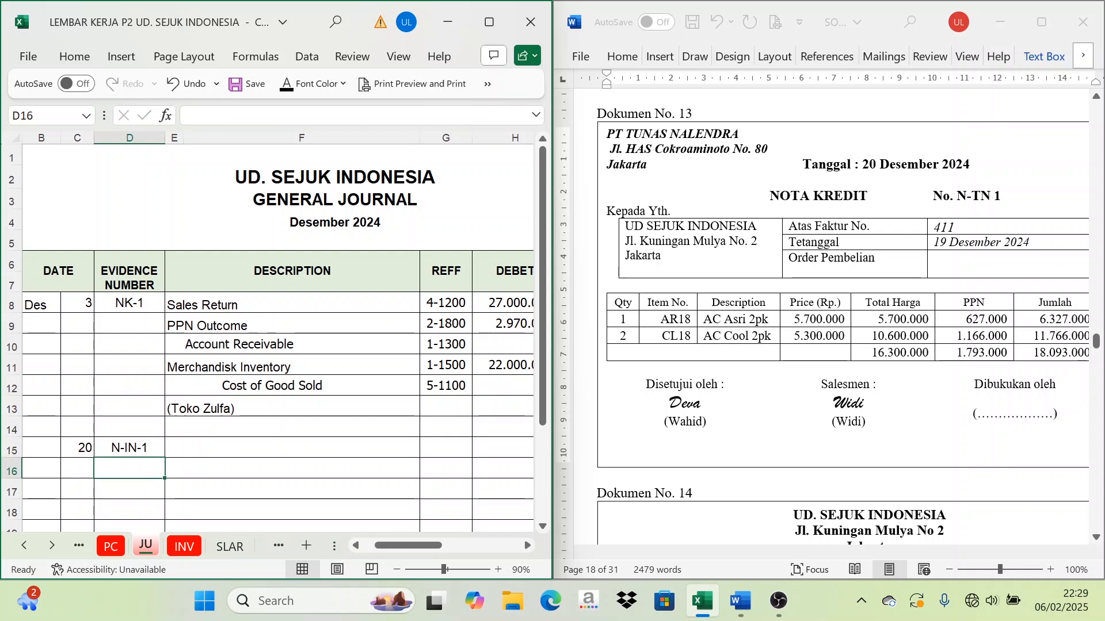
Step: Reveal the Account Payable, PPN Income and Merchandisk Inventory lines in rows 15 to 17 with references 2-1100, 1-1900 and 1-1500
drag(178, 447, 236, 486)
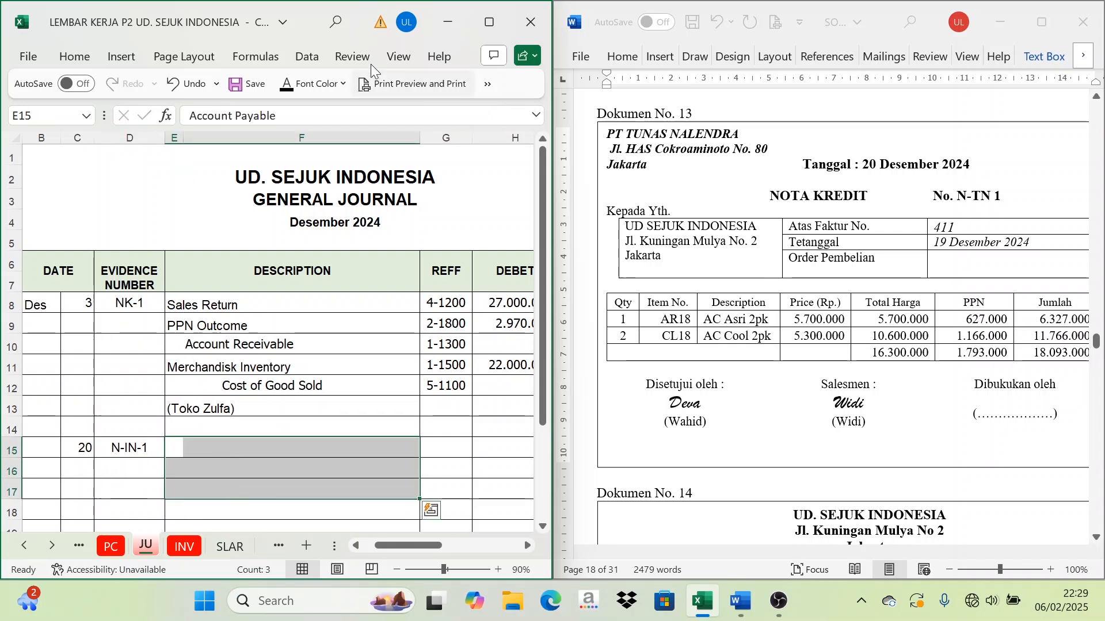
click(283, 88)
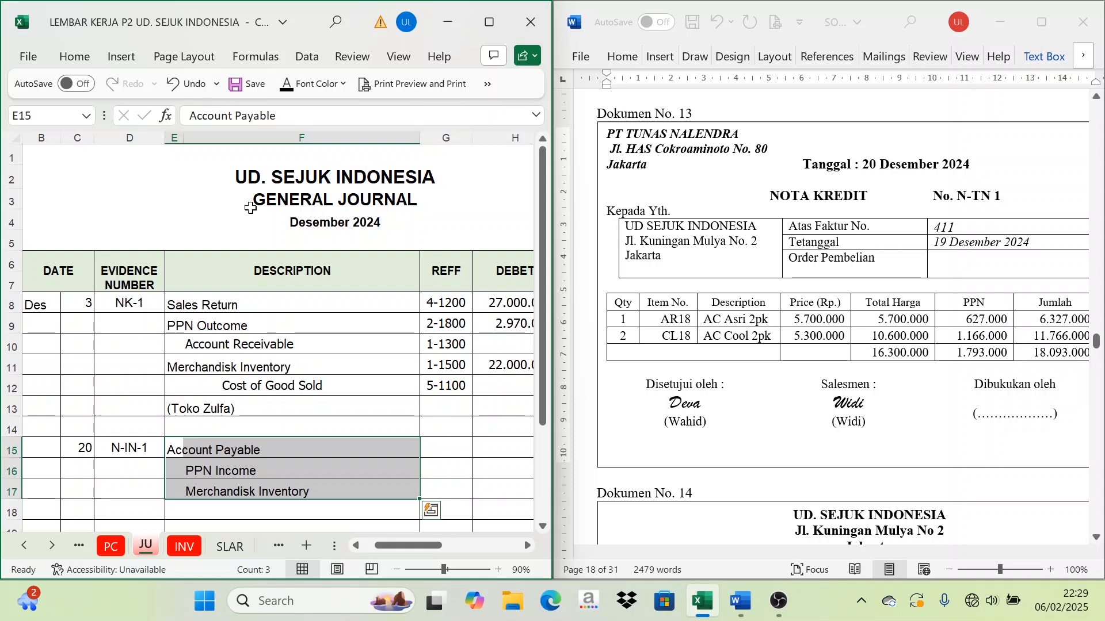
click(250, 489)
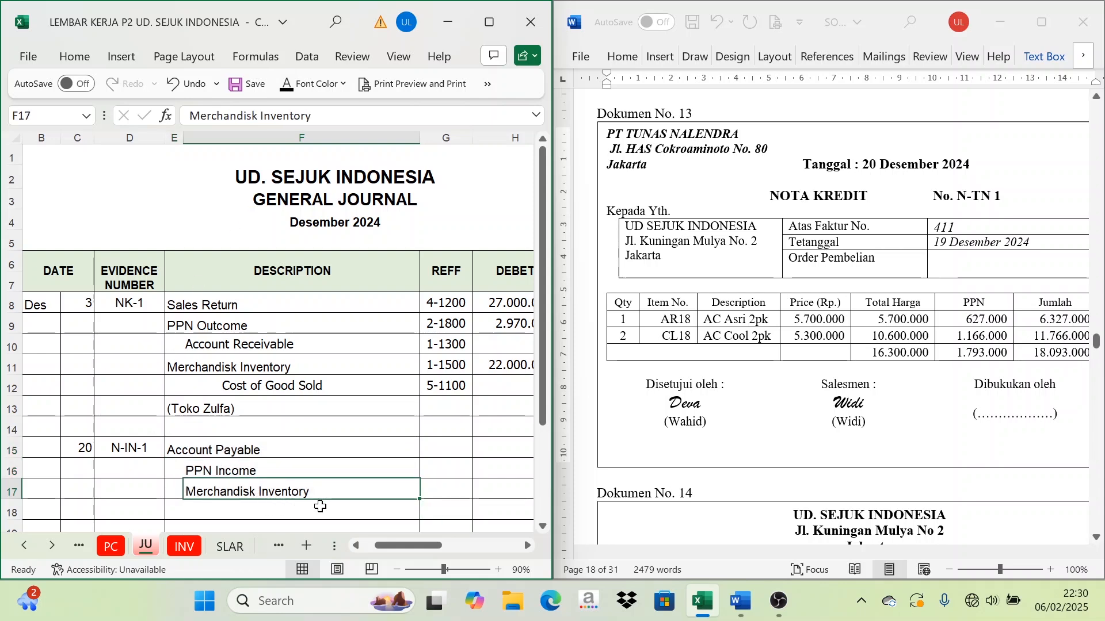
drag(439, 451, 447, 487)
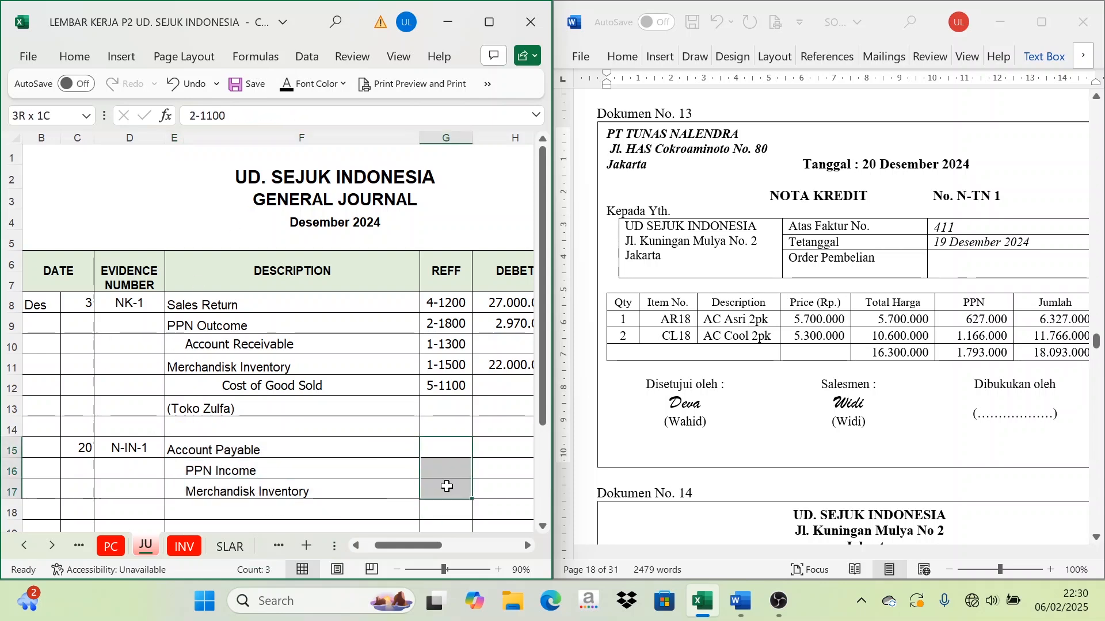
click(283, 88)
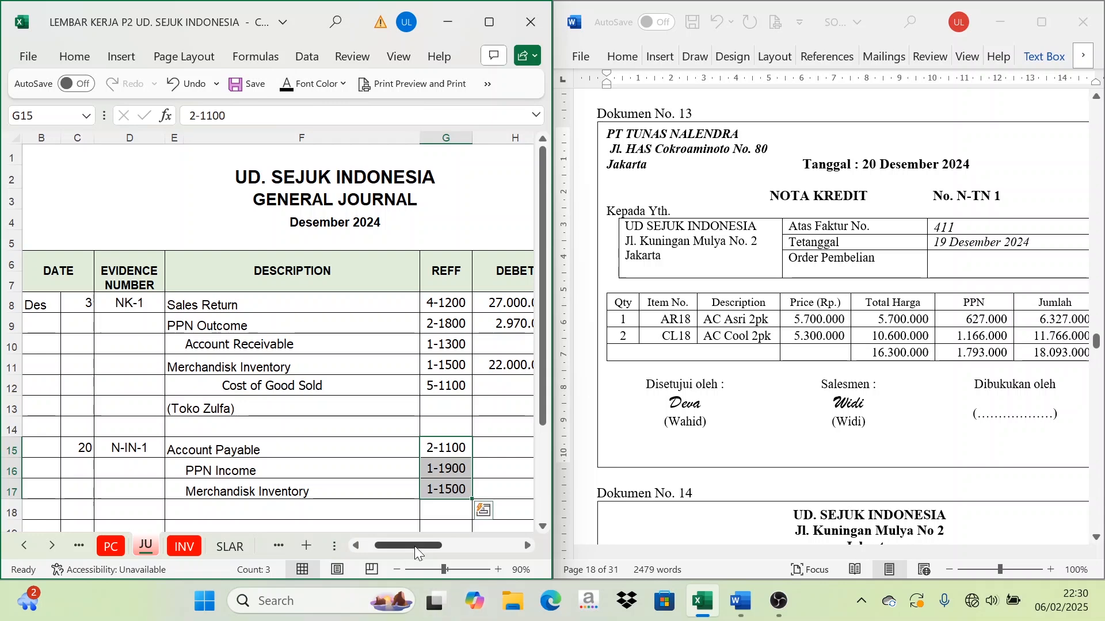
Step: Reveal the journal amounts: credits 16.300.000 in I17 and 1.793.000 in I16, and debit 18.093.000 in H15
drag(415, 547, 464, 539)
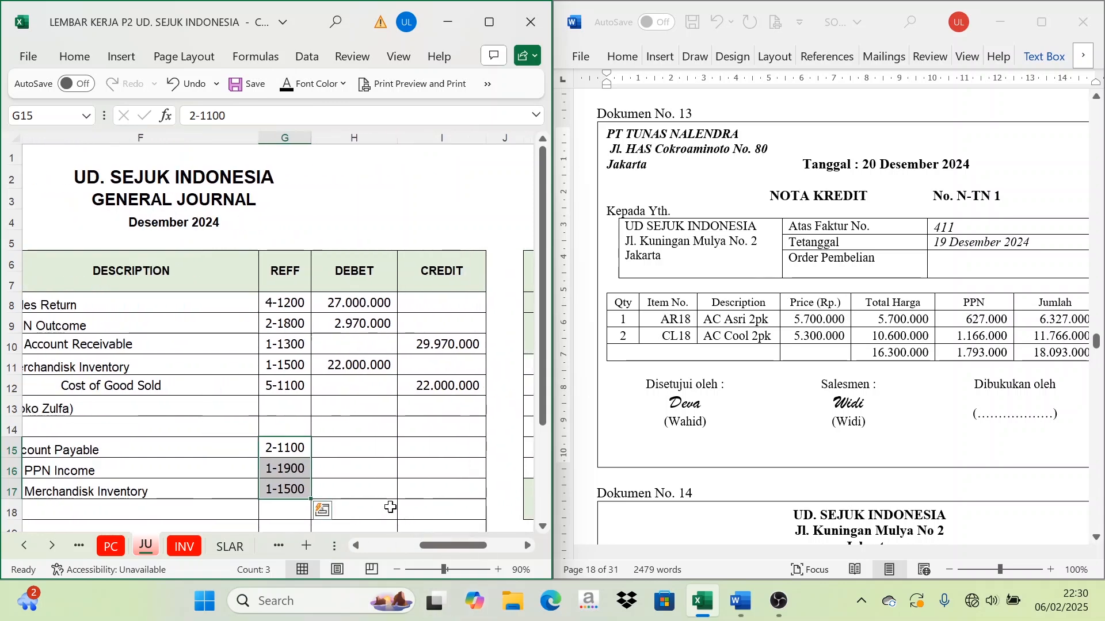
click(420, 491)
click(287, 85)
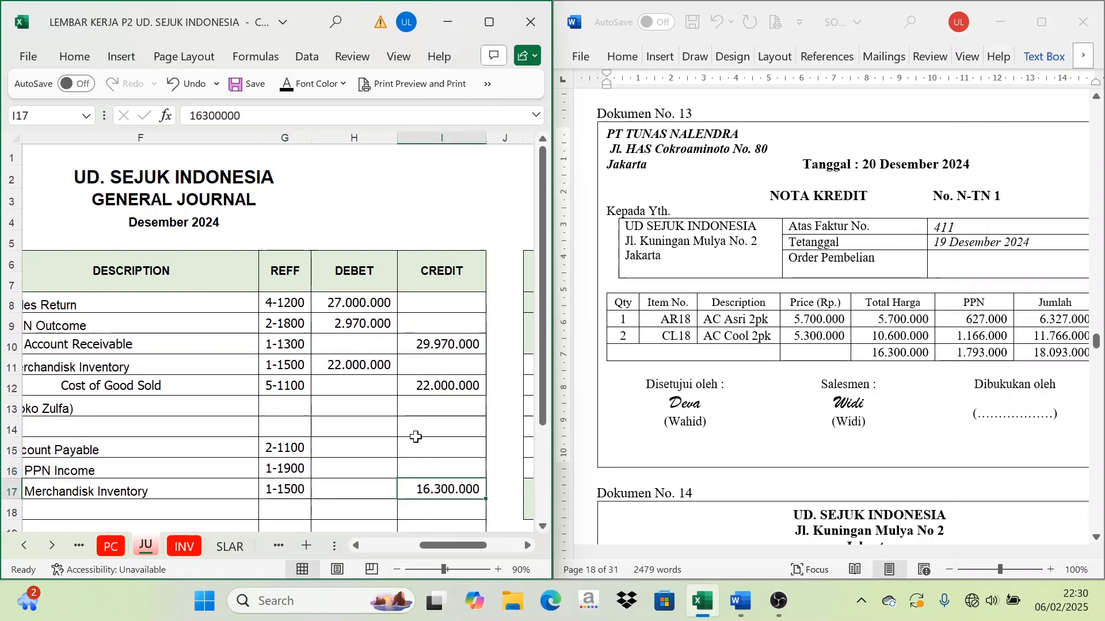
click(436, 473)
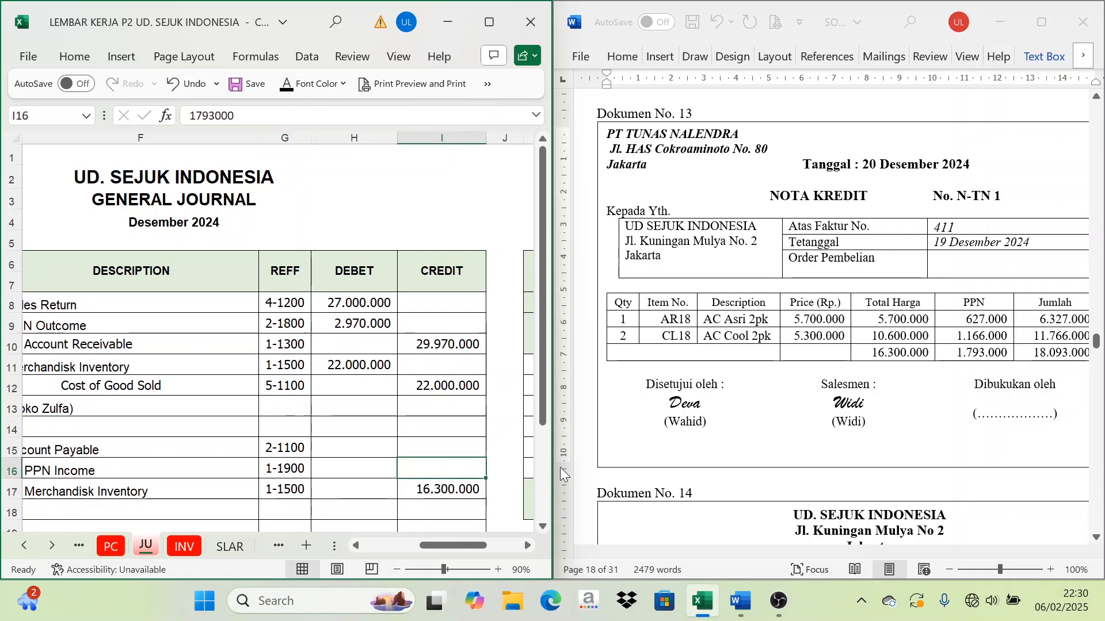
click(291, 90)
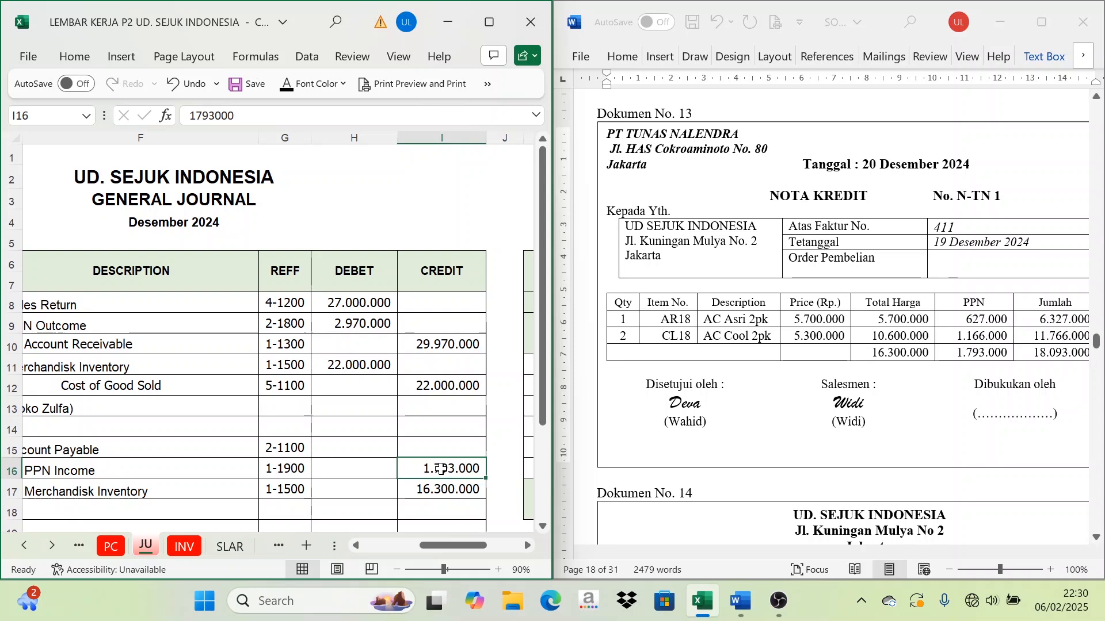
drag(440, 469, 440, 489)
click(365, 451)
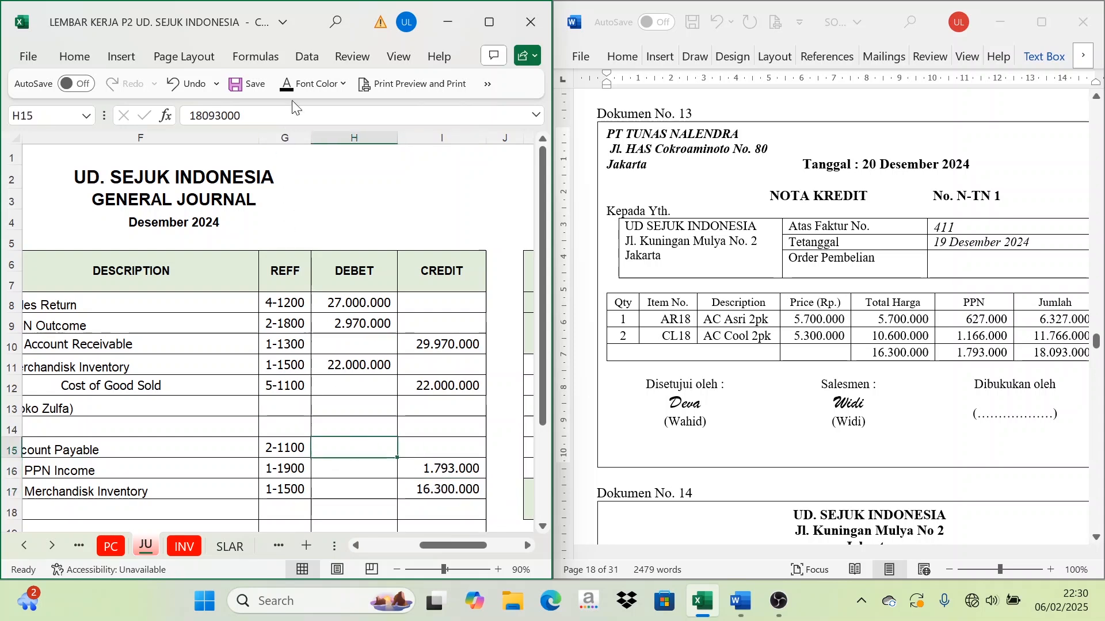
click(287, 85)
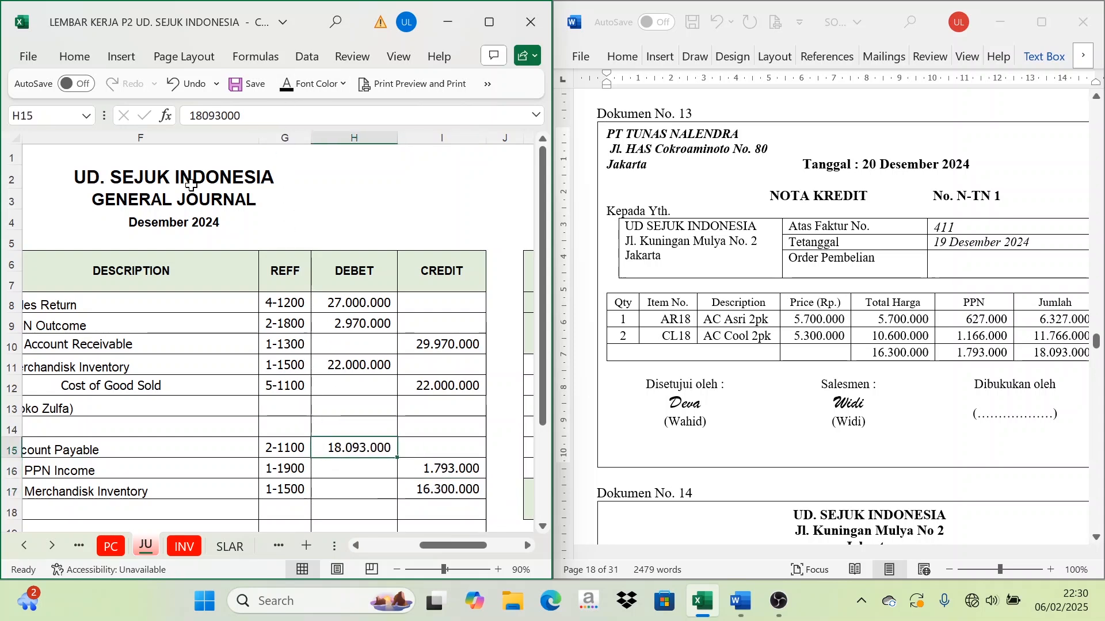
click(358, 550)
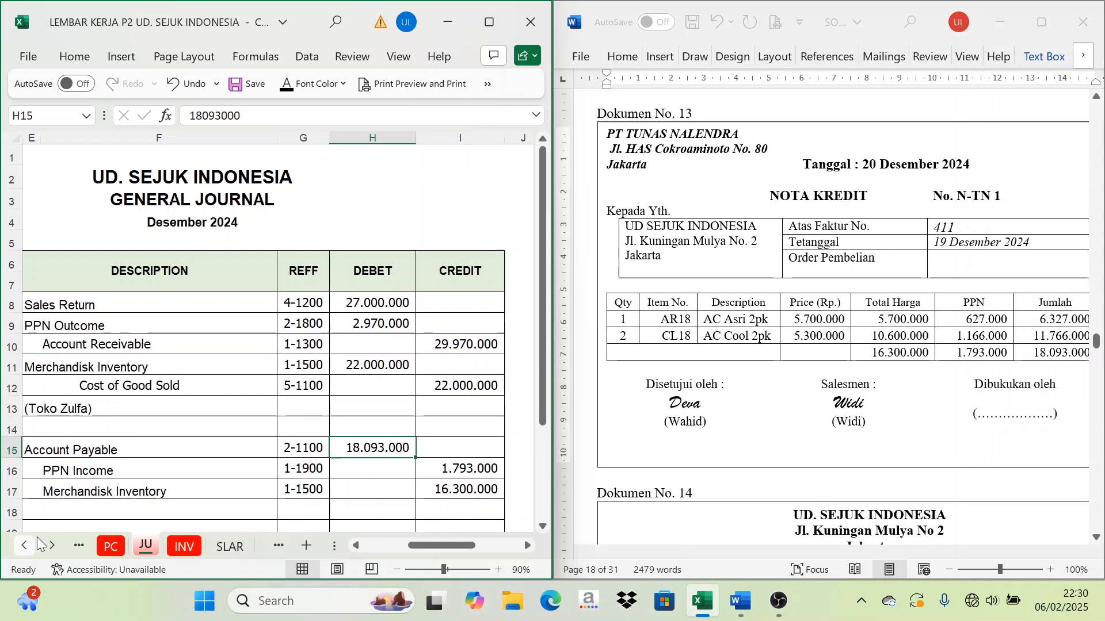
click(57, 545)
click(57, 544)
click(241, 547)
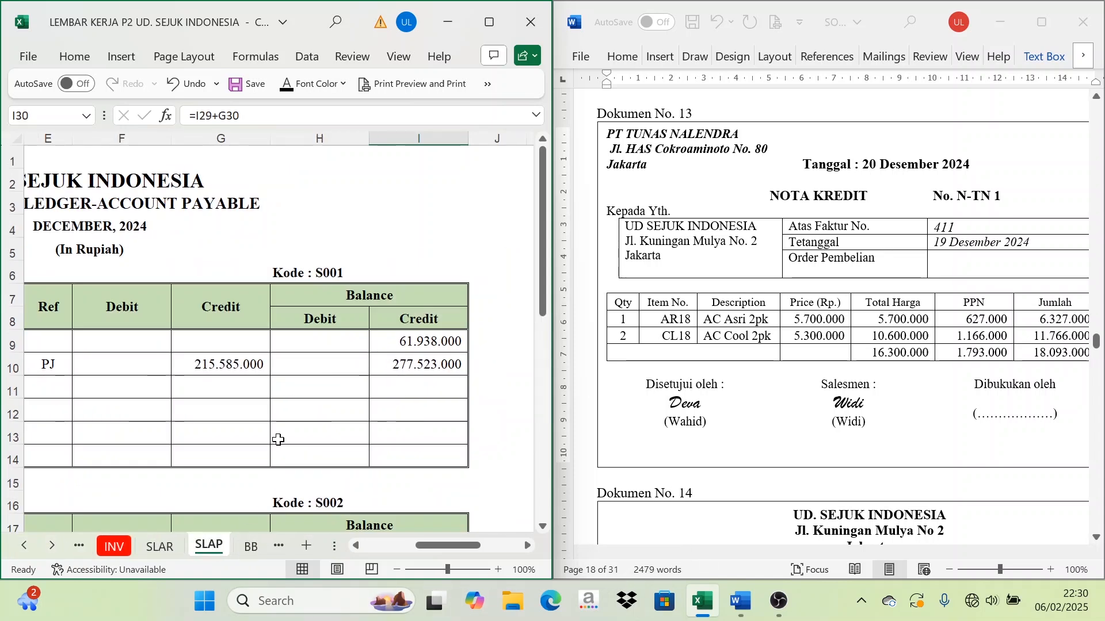
drag(460, 543, 426, 546)
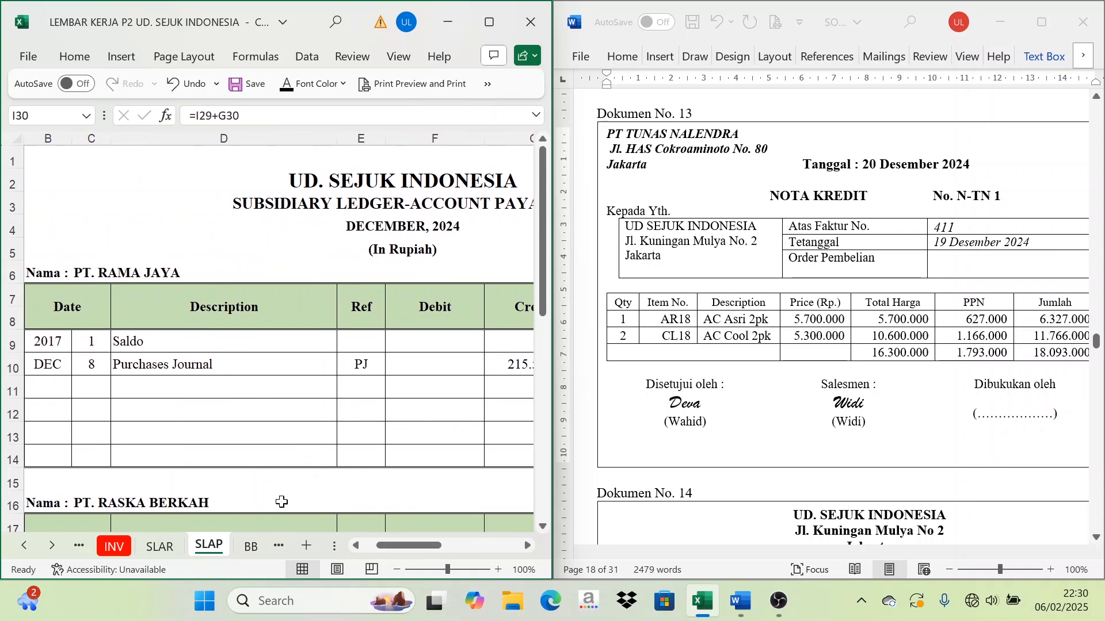
scroll(242, 492, down, 4)
scroll(204, 484, down, 4)
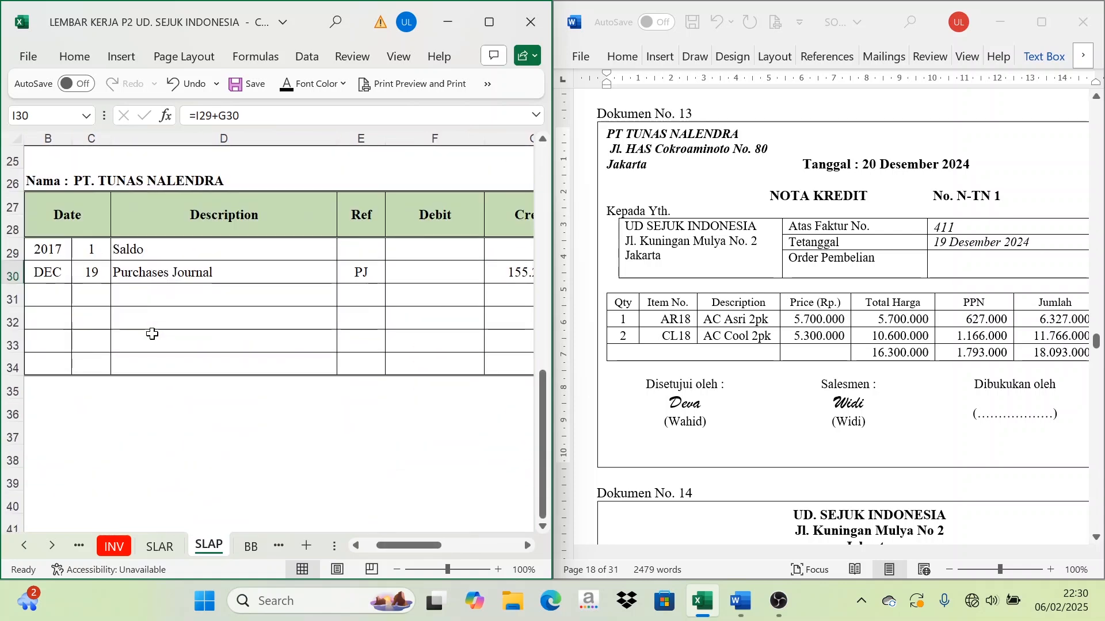
drag(90, 305, 344, 297)
click(305, 84)
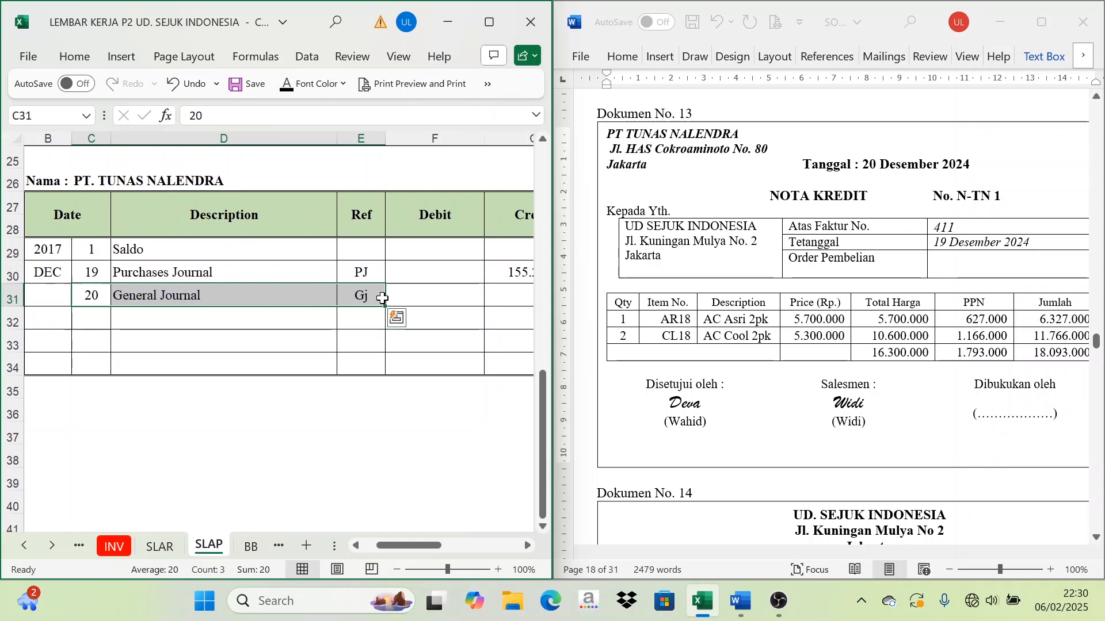
click(182, 302)
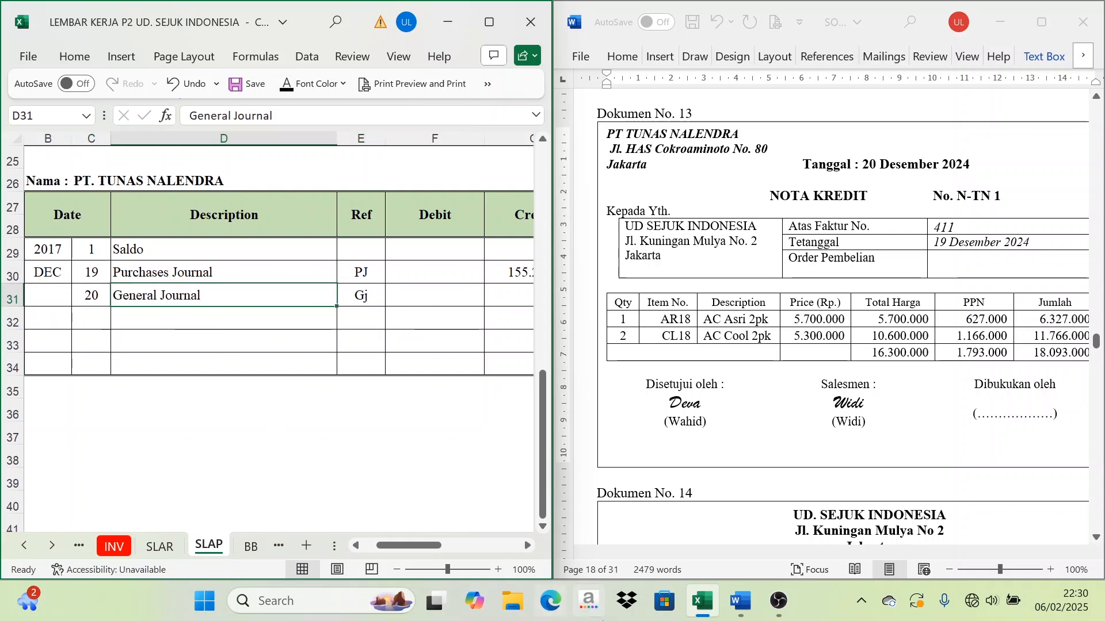
Step: Reveal the debit formula =JU!H15 in F31 of PT. Tunas Nalendra's payable account
scroll(394, 442, right, 2)
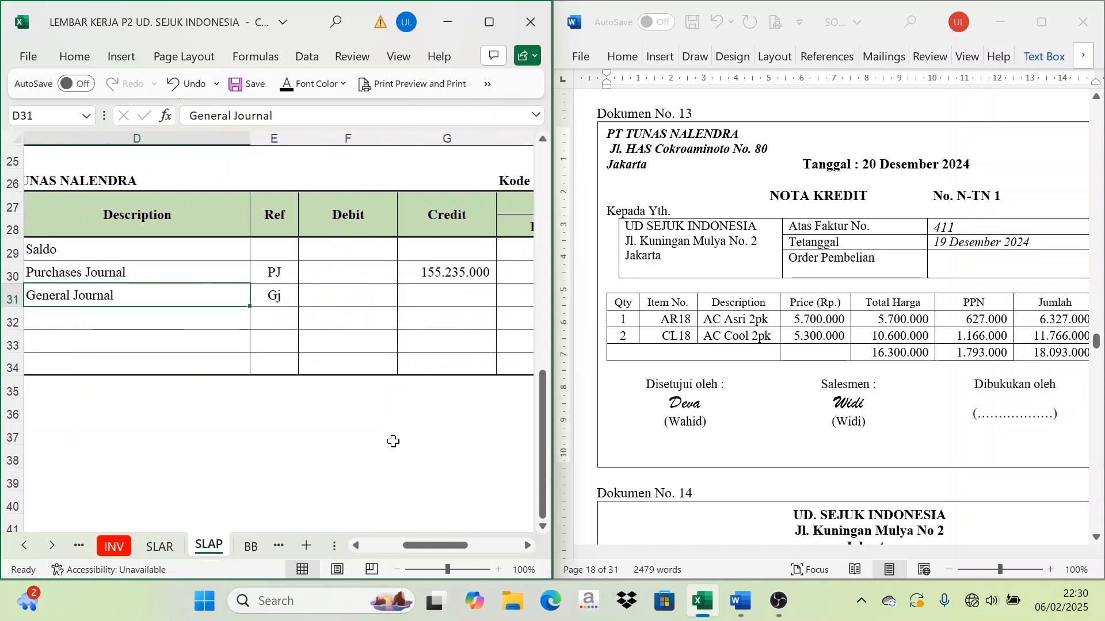
click(327, 298)
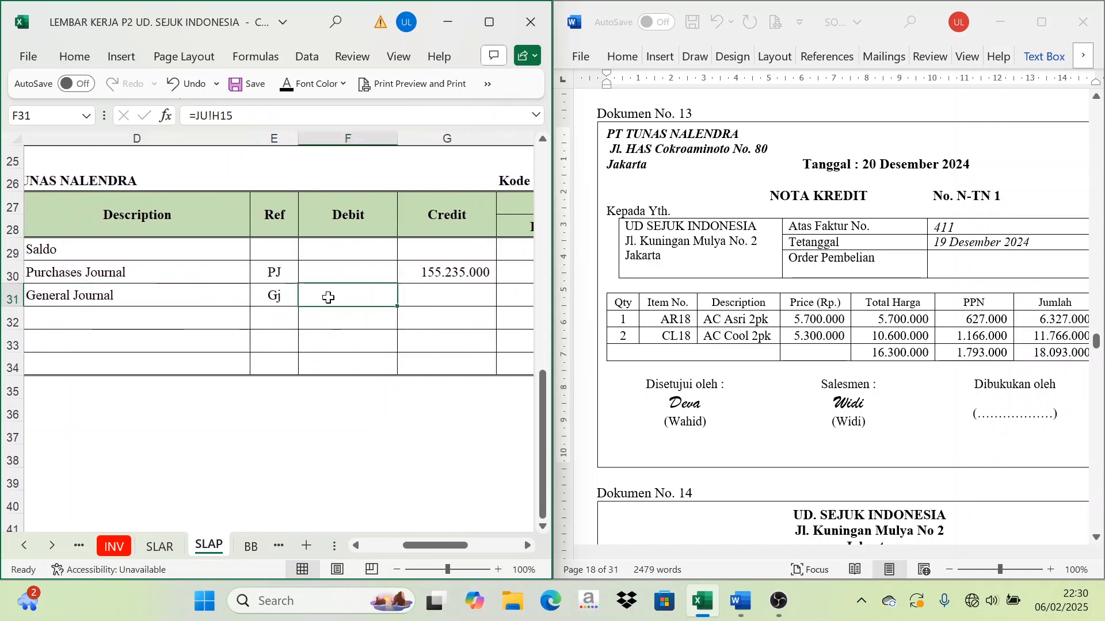
click(290, 92)
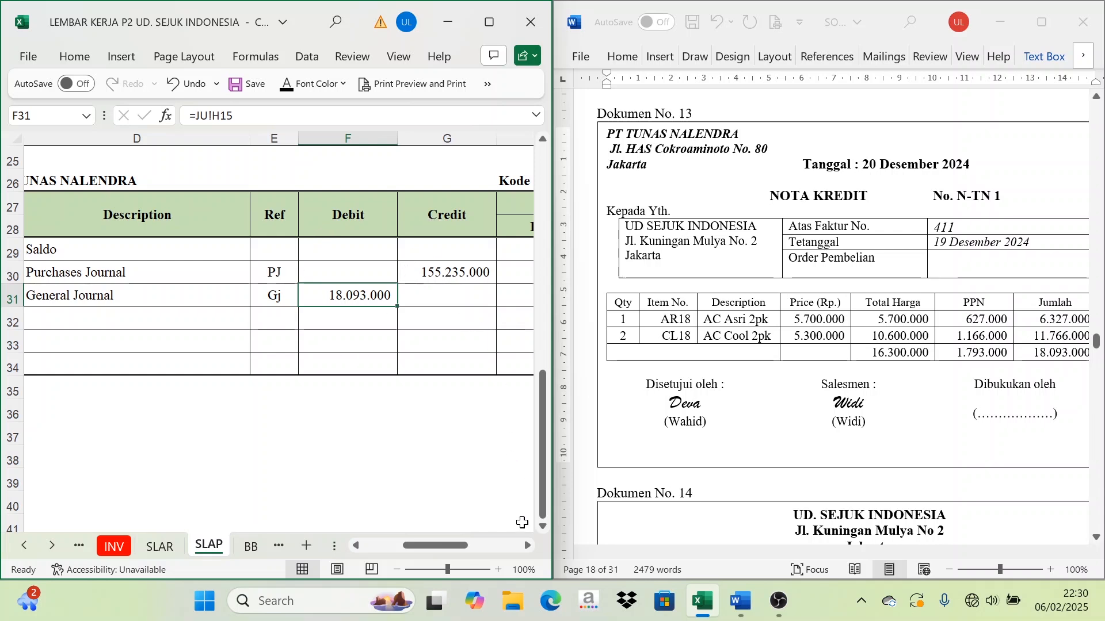
click(527, 546)
click(527, 545)
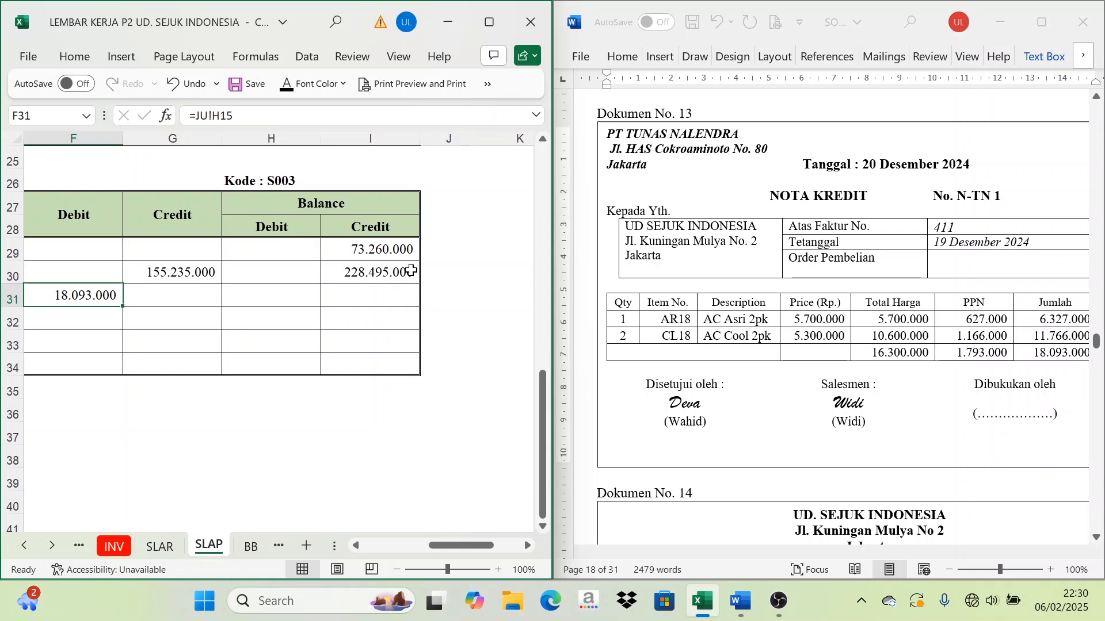
click(55, 220)
click(85, 292)
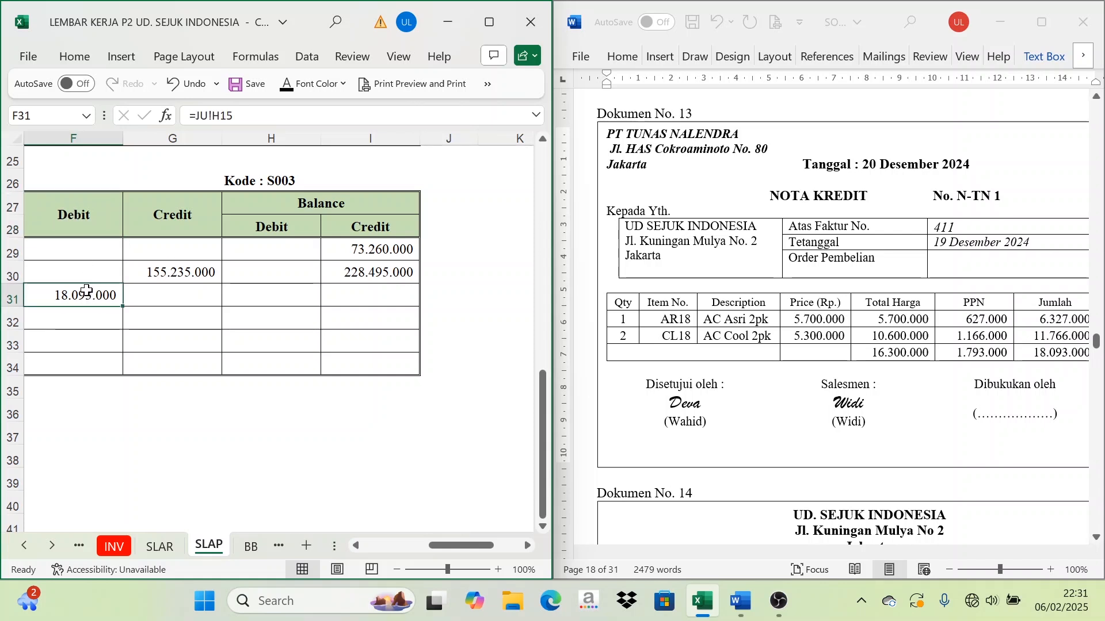
click(370, 231)
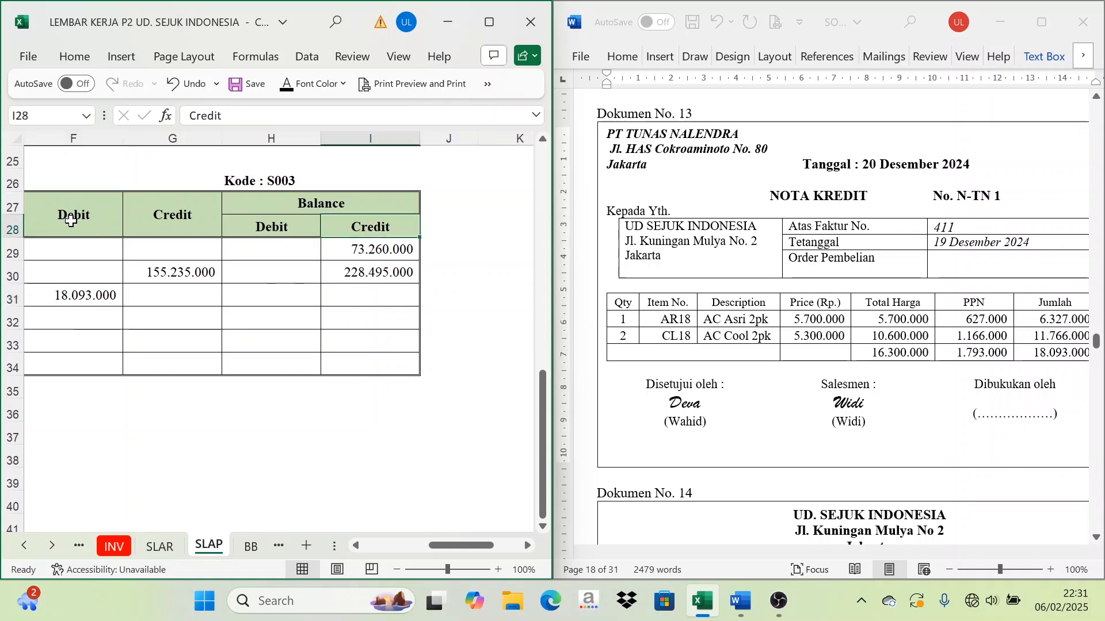
click(71, 221)
click(345, 269)
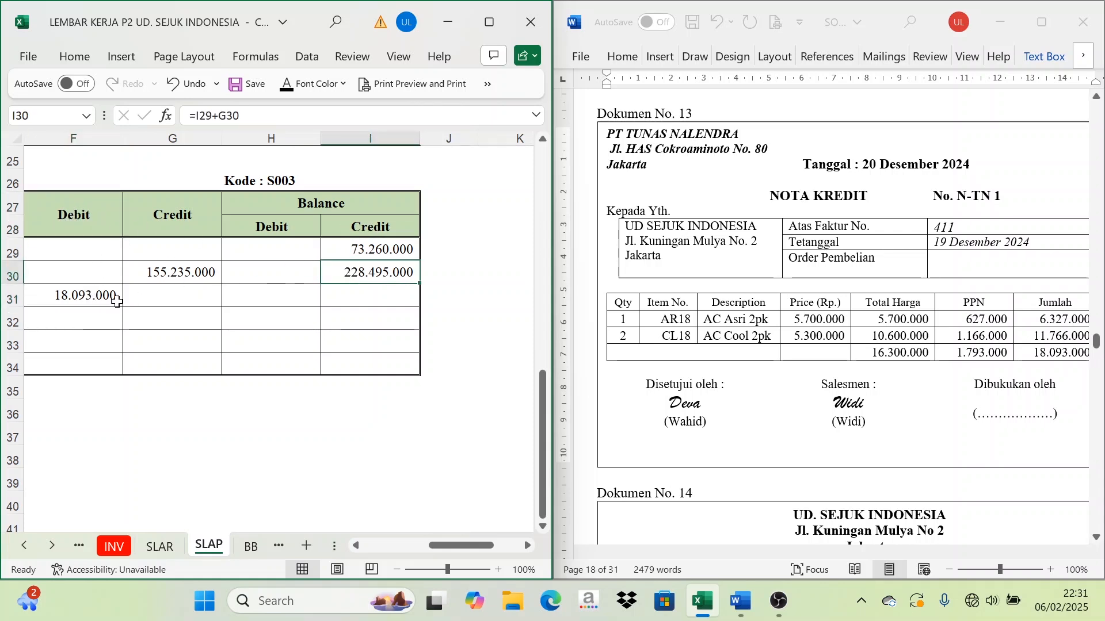
click(363, 303)
click(287, 87)
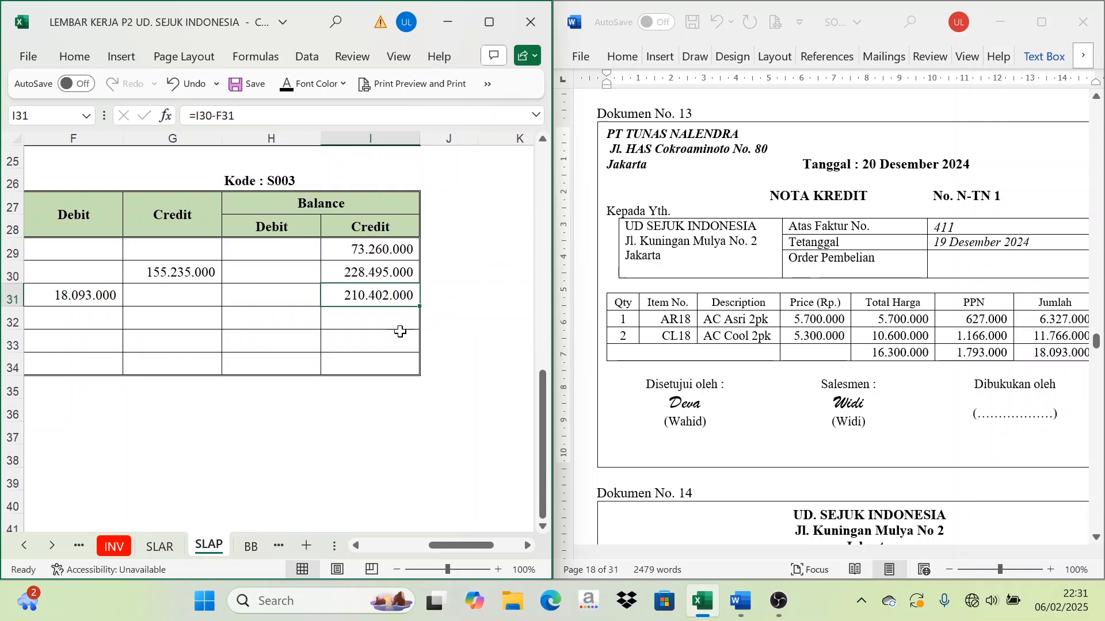
Step: Reveal the date 20, invoice number KTN.03 and description PT Tunas Nalendra RETURN in row 17 of the AC ASRI 2PK card in the INV sheet
click(32, 547)
click(32, 547)
click(32, 547)
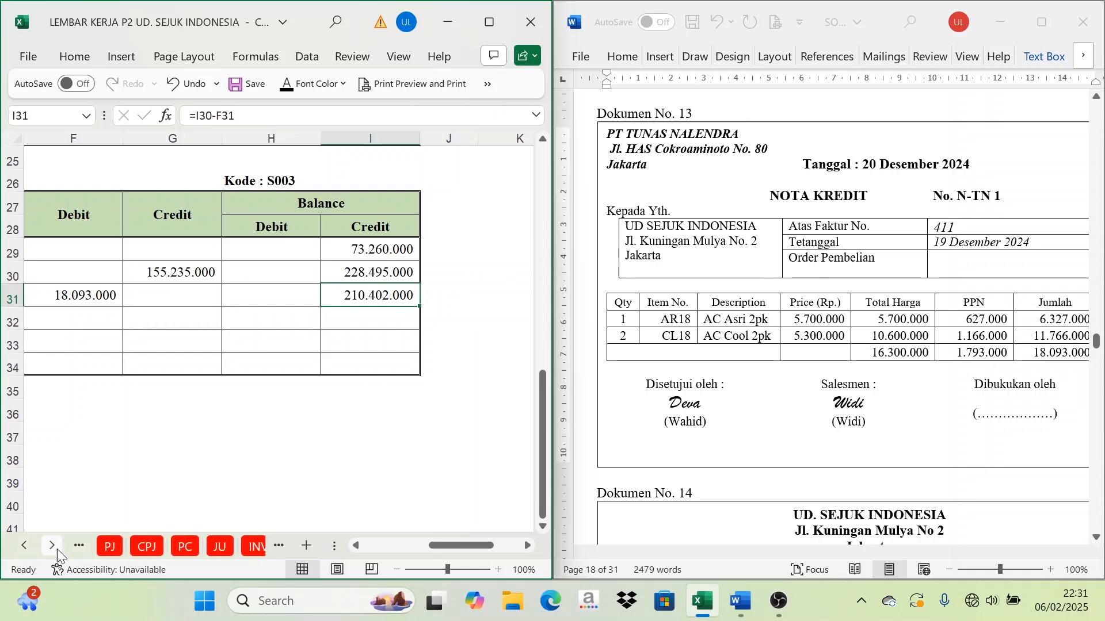
click(251, 550)
drag(434, 544, 423, 544)
scroll(377, 466, up, 7)
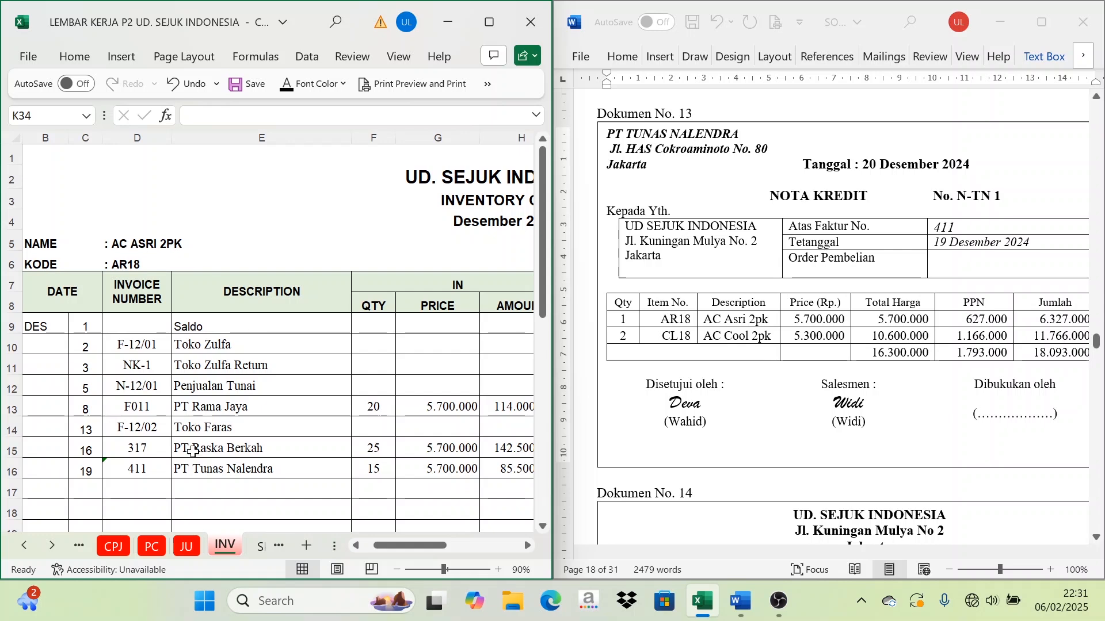
scroll(137, 483, down, 1)
drag(86, 429, 206, 428)
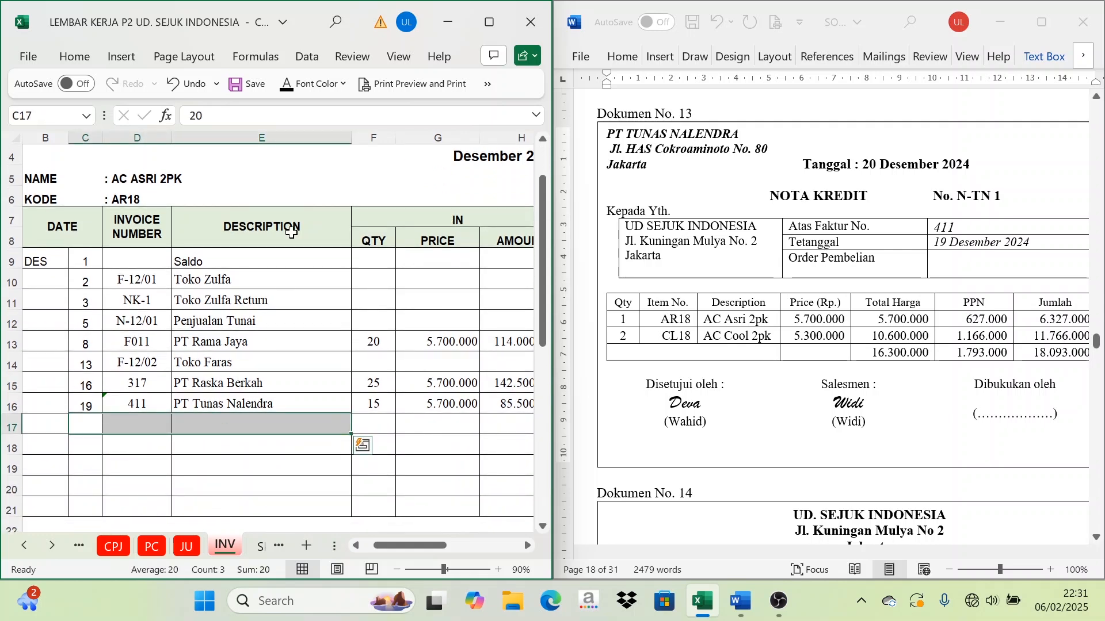
click(287, 87)
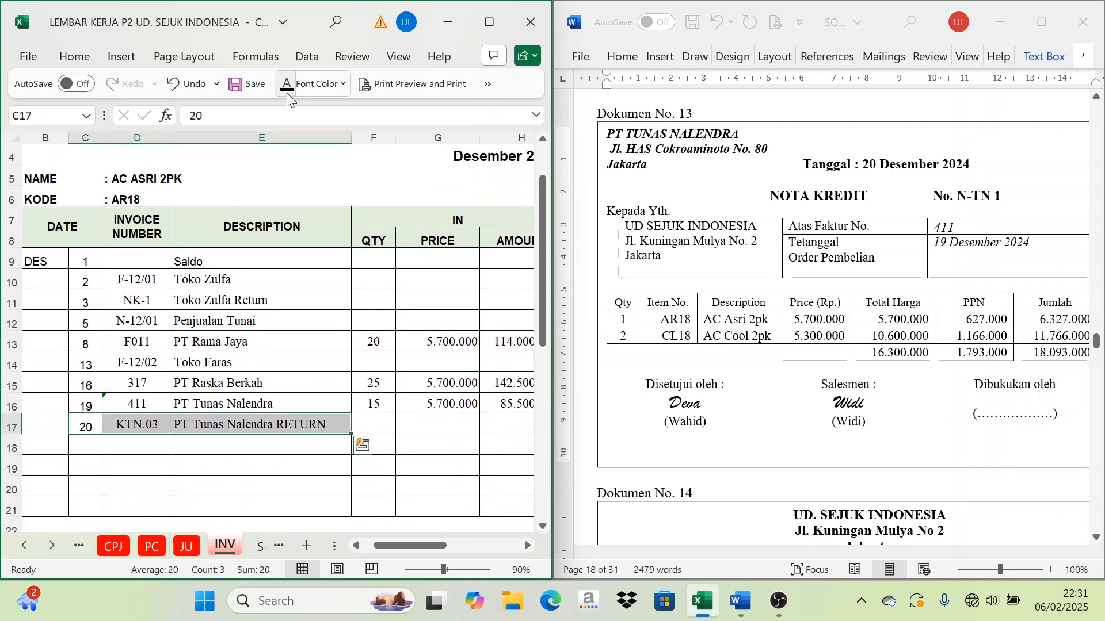
Step: Set the invoice number of the PT Tunas Nalendra RETURN entry in D17 to N-IN-1, stored as text
double_click(134, 428)
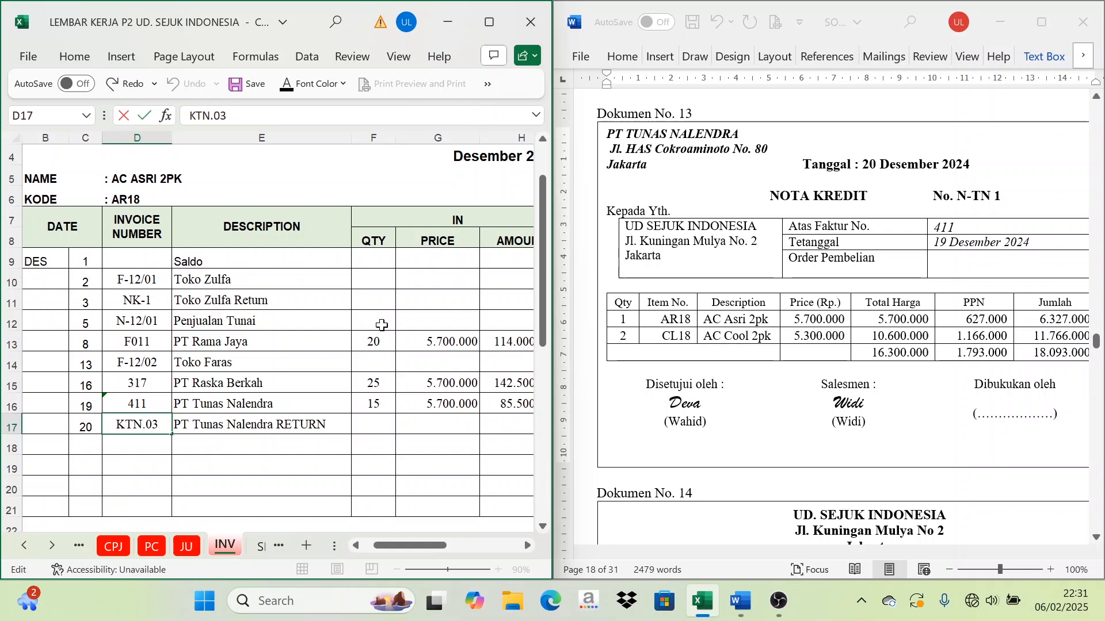
key(BackSpace)
key(BackSpace)
key(BackSpace)
key(BackSpace)
key(BackSpace)
key(BackSpace)
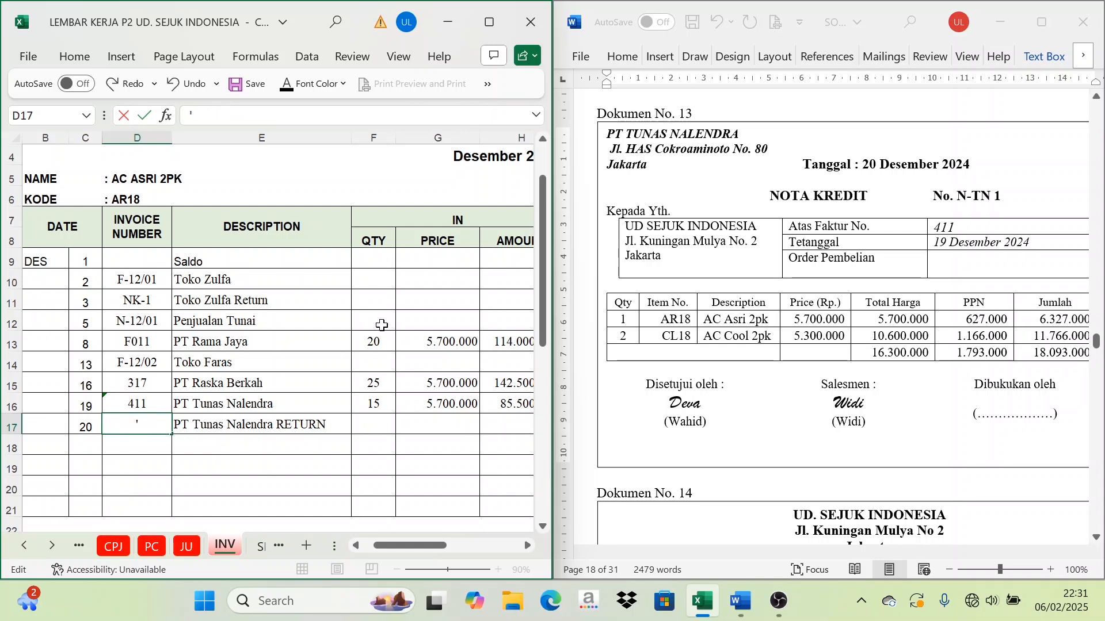
text('N-IN-1)
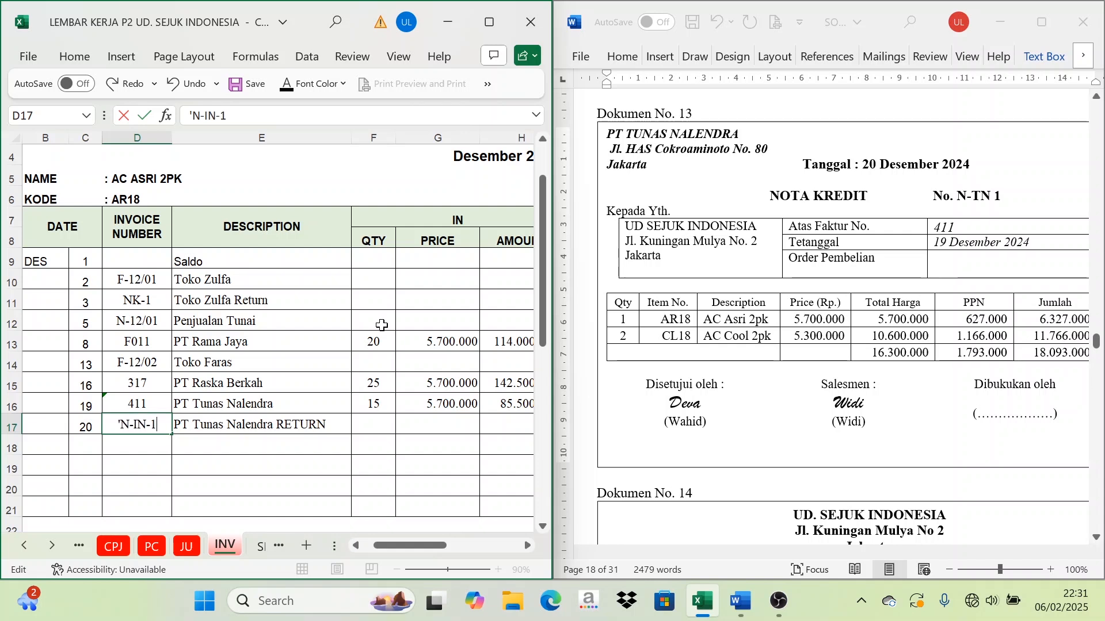
key(Return)
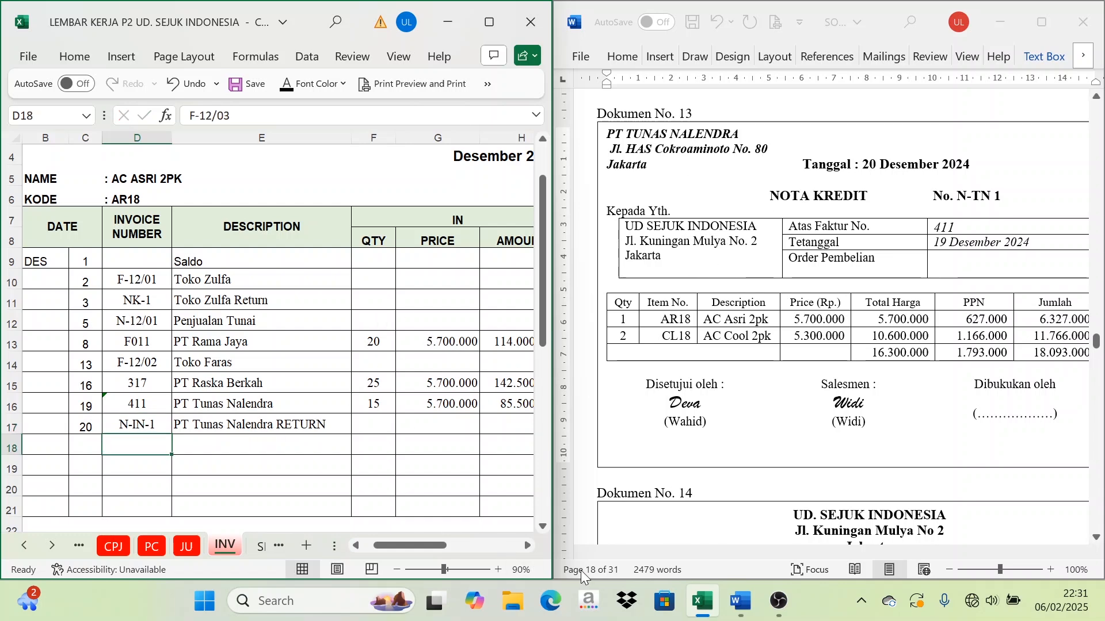
Step: Reveal the incoming quantity -1 in F17 for the PT Tunas Nalendra return of AC ASRI 2PK
click(528, 547)
click(528, 547)
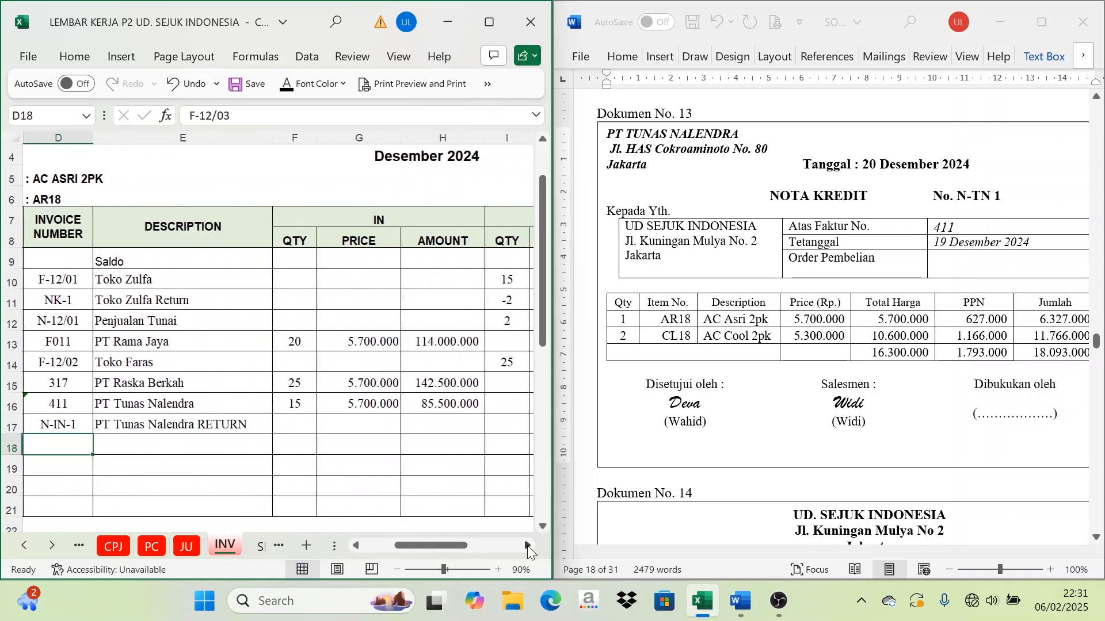
click(528, 546)
click(528, 547)
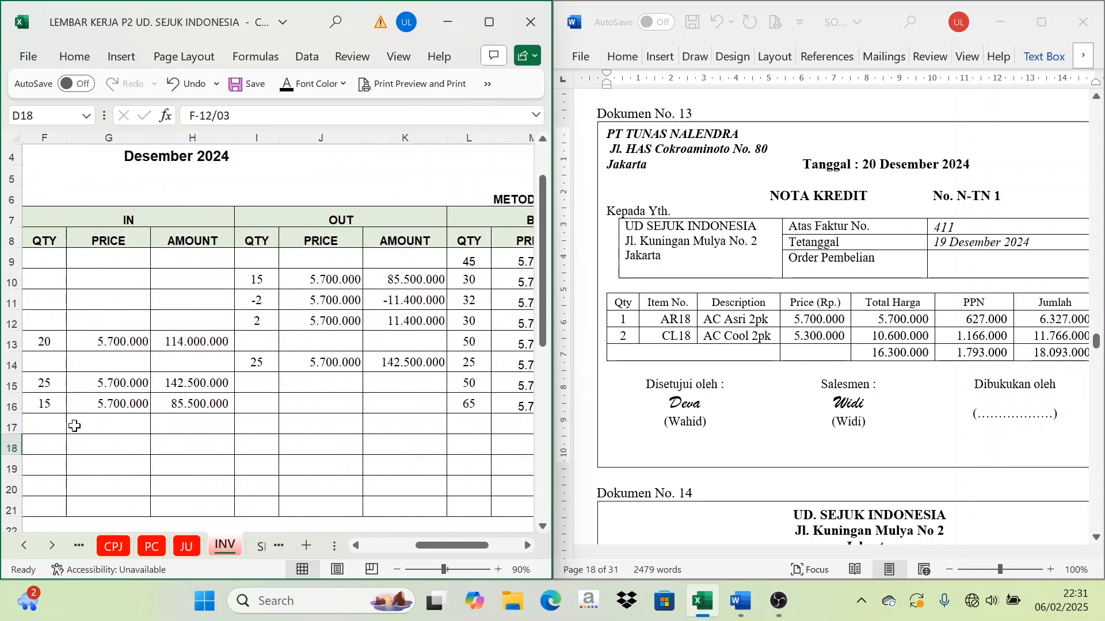
click(51, 426)
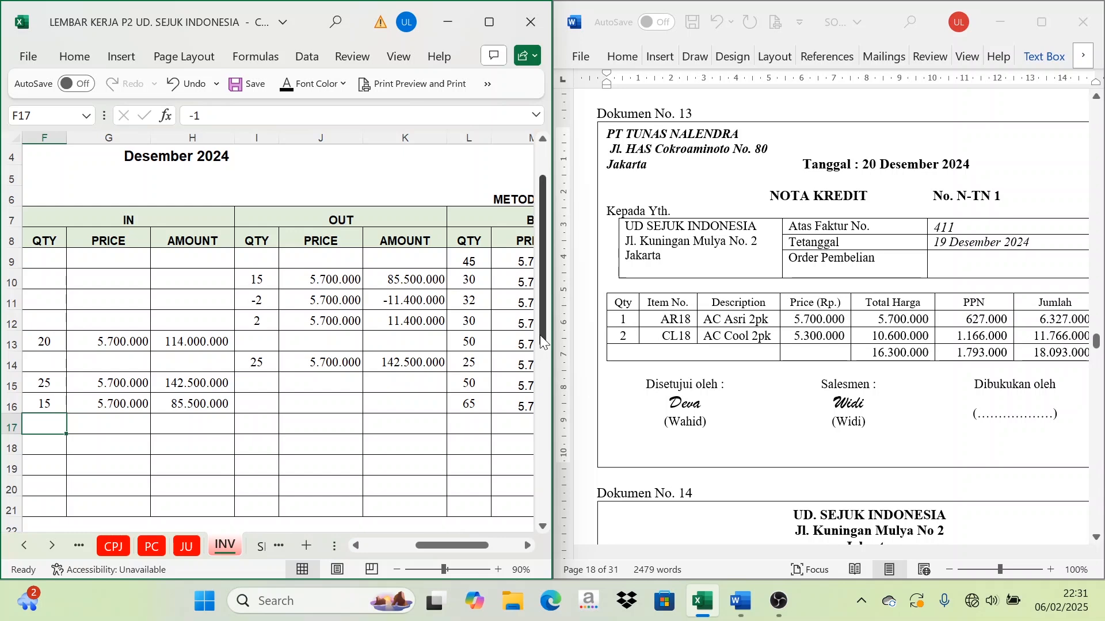
click(357, 545)
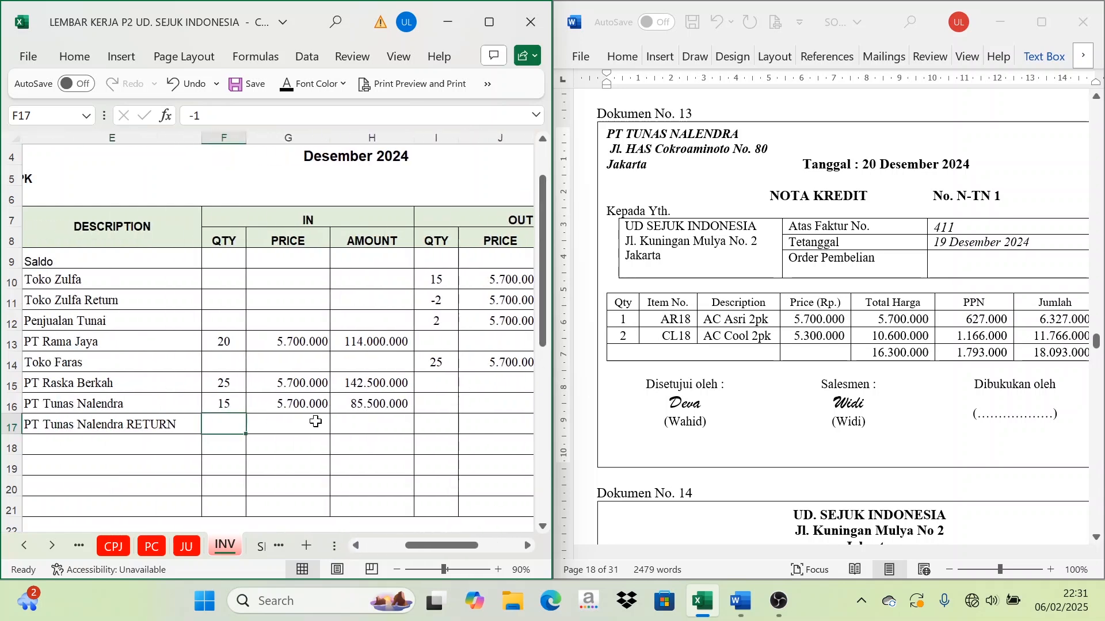
click(289, 86)
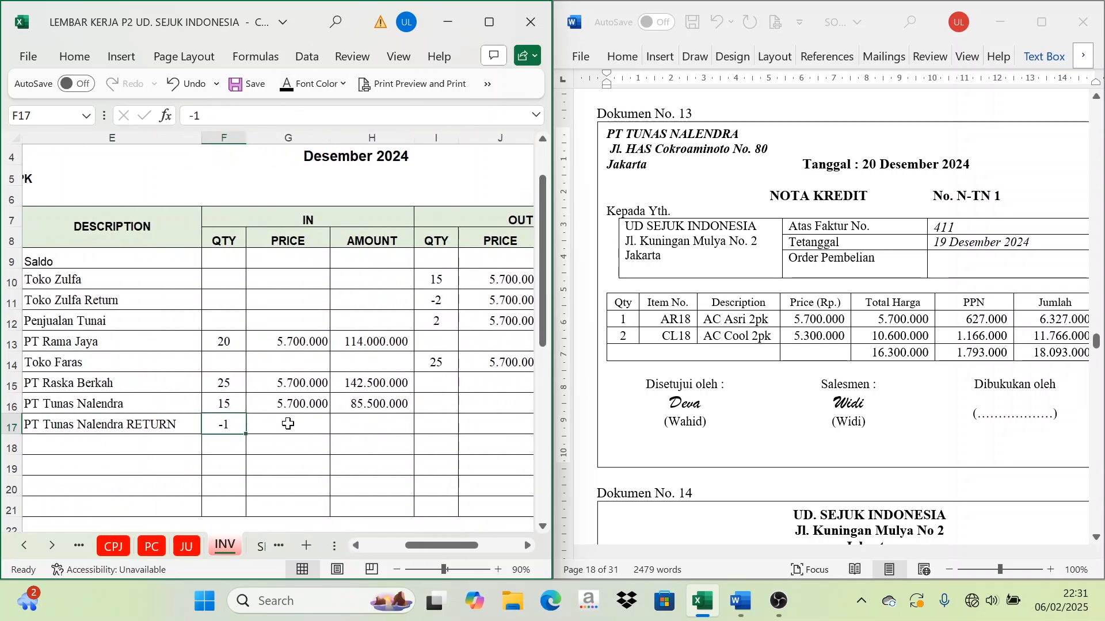
Step: Reveal the incoming price 5.700.000 in G17 and the amount formula =F17*G17 in H17
click(287, 423)
click(290, 91)
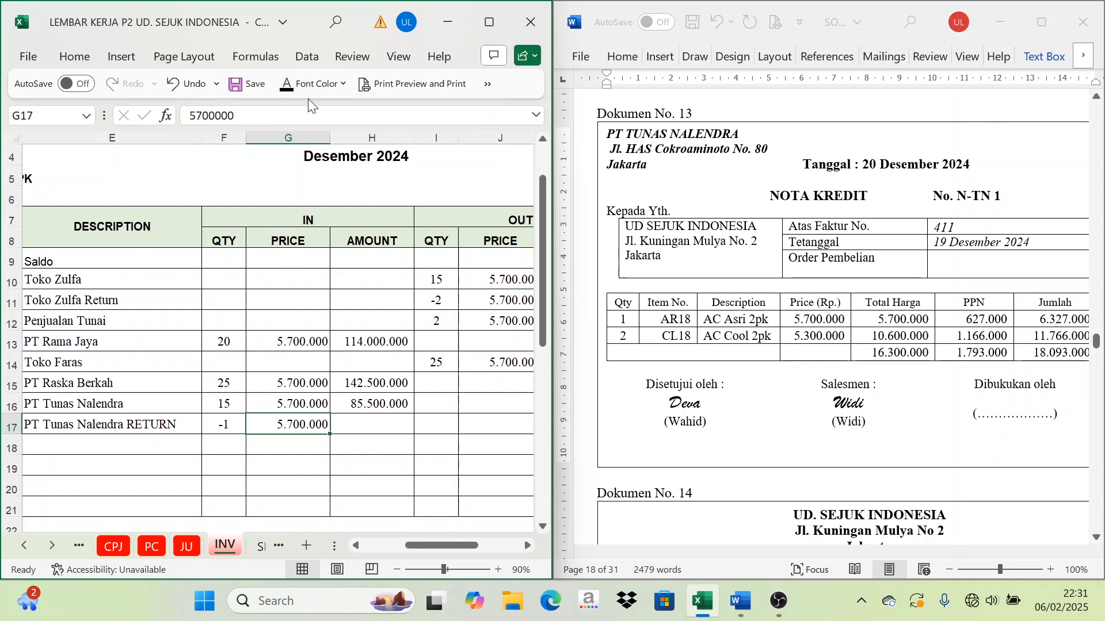
click(343, 424)
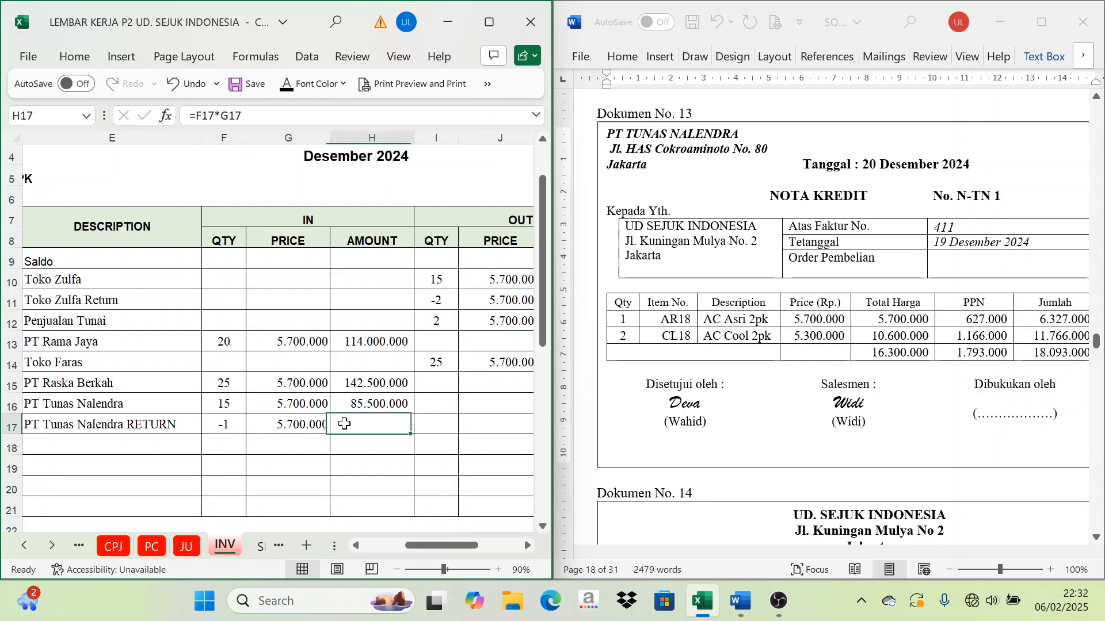
click(296, 88)
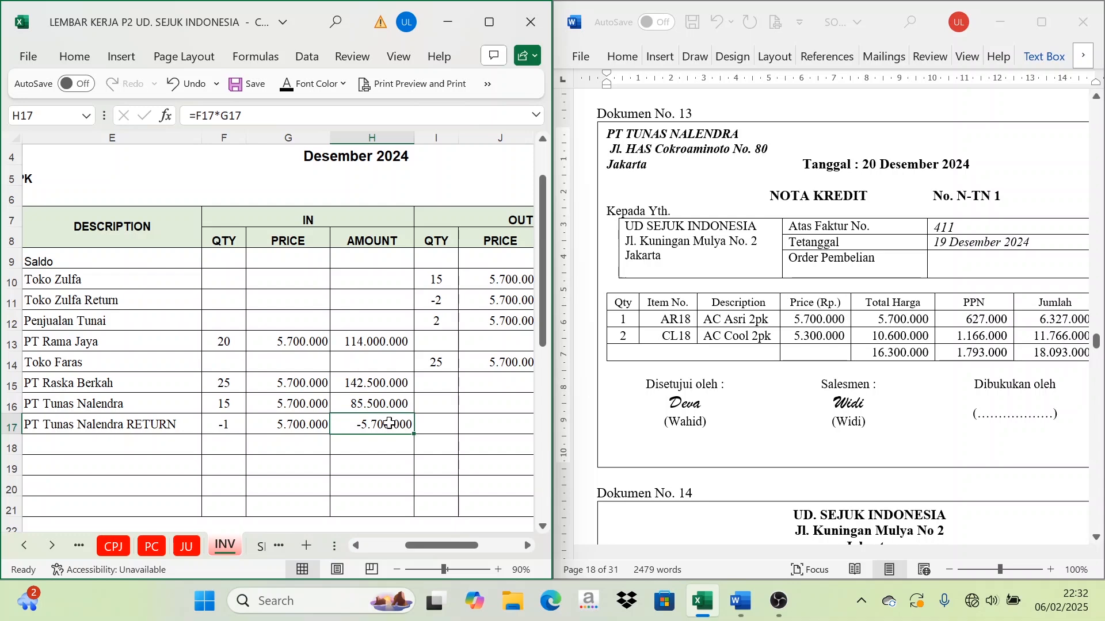
Step: Bring up the AC COOL 2PK inventory card, code CL 18, at its first empty row 35
scroll(328, 390, down, 5)
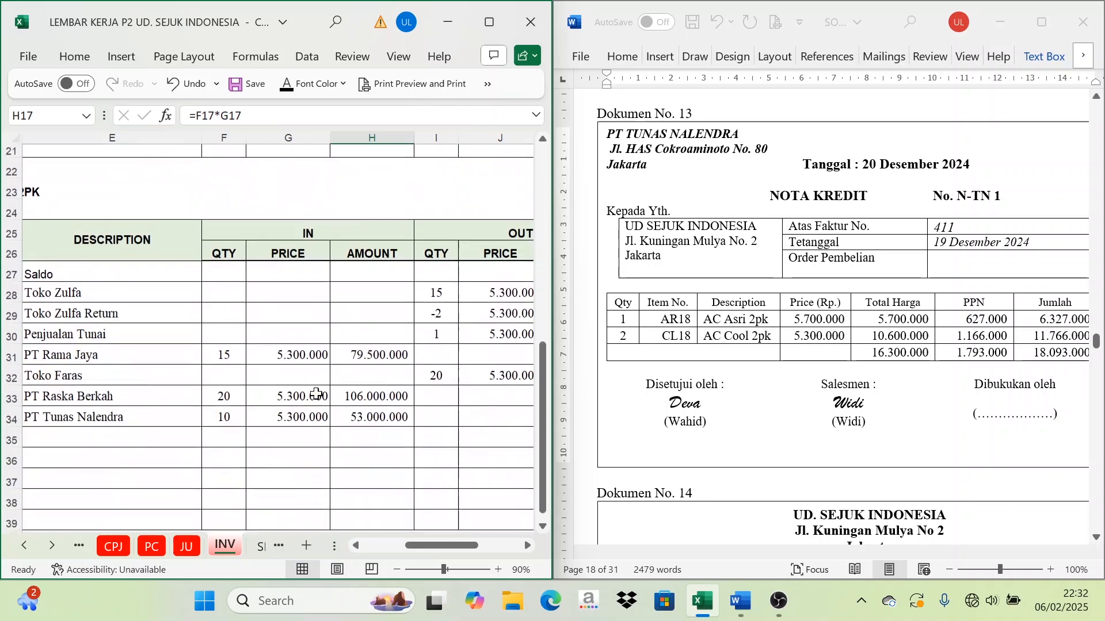
drag(443, 545, 402, 545)
scroll(287, 461, down, 1)
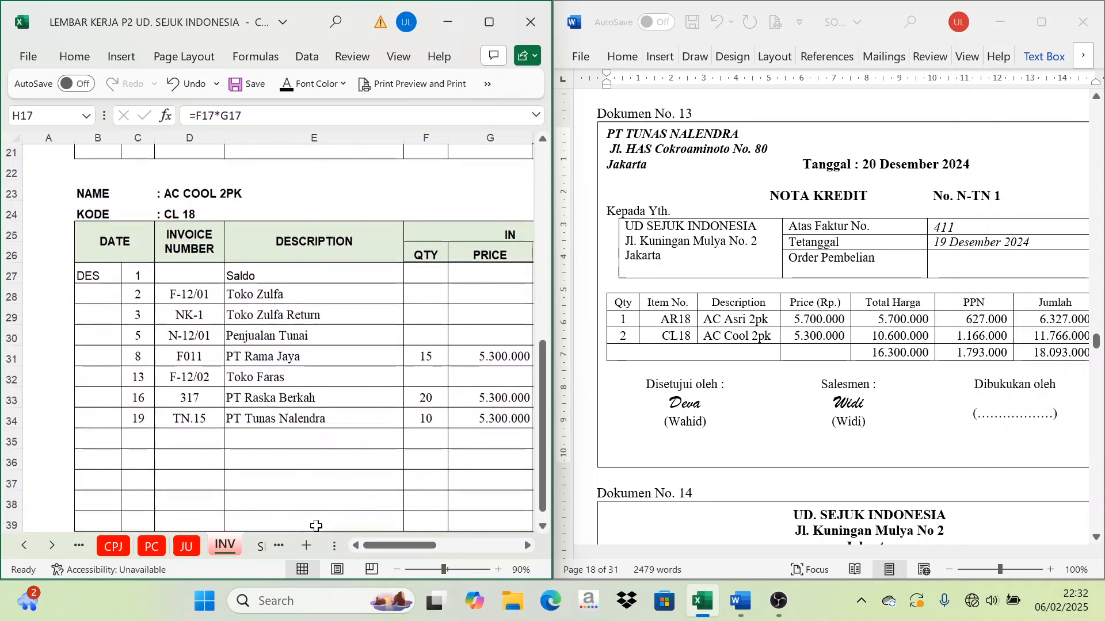
Step: Set the font of C35:E35 on the AC COOL 2PK card to black, revealing date 20, KTN.03 and PT Tunas Nalendra RETURN
scroll(159, 356, up, 4)
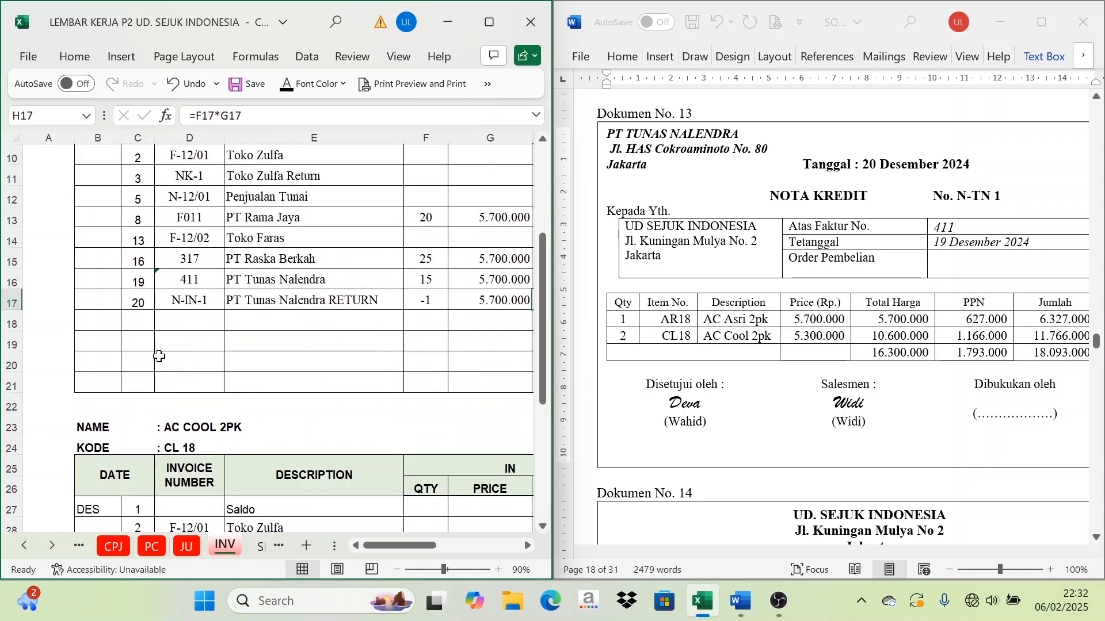
drag(143, 301, 299, 303)
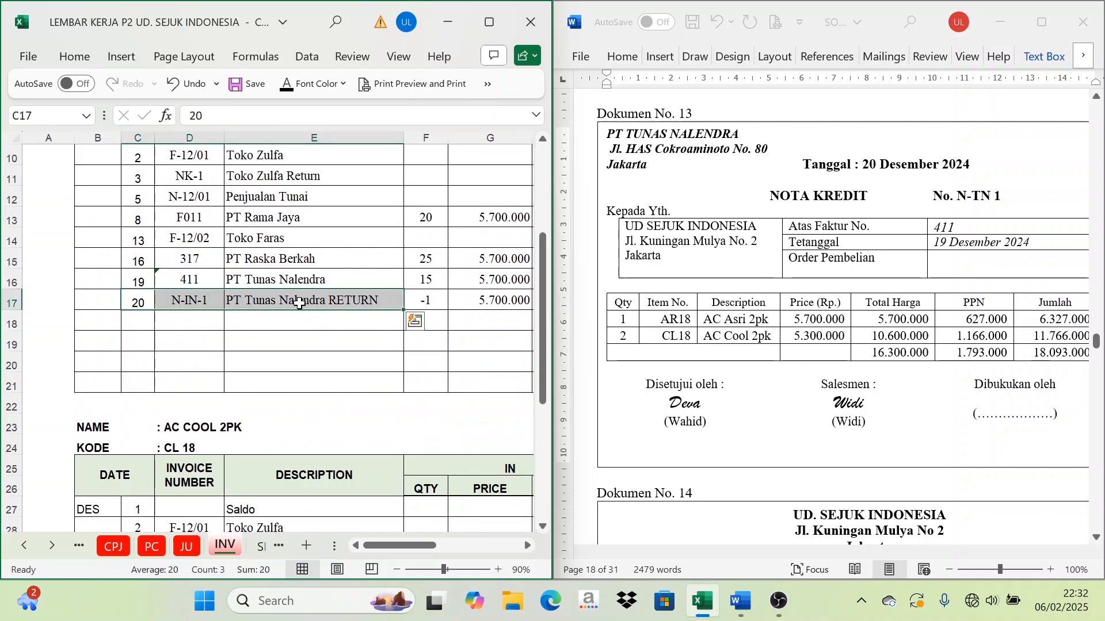
scroll(299, 303, down, 4)
drag(141, 426, 285, 437)
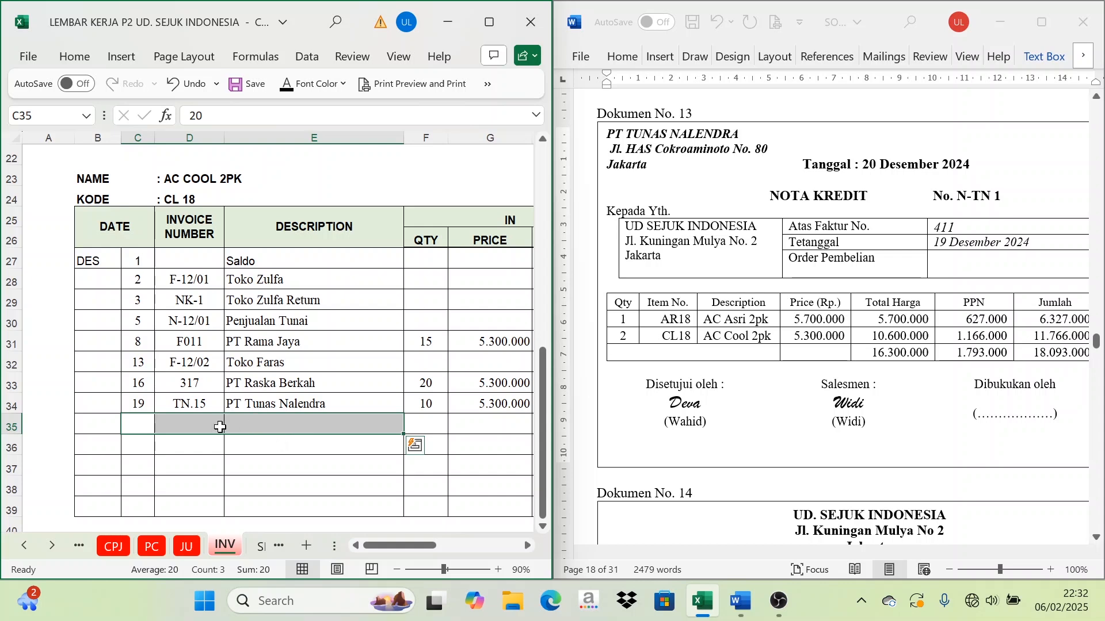
click(141, 423)
double_click(141, 423)
click(247, 446)
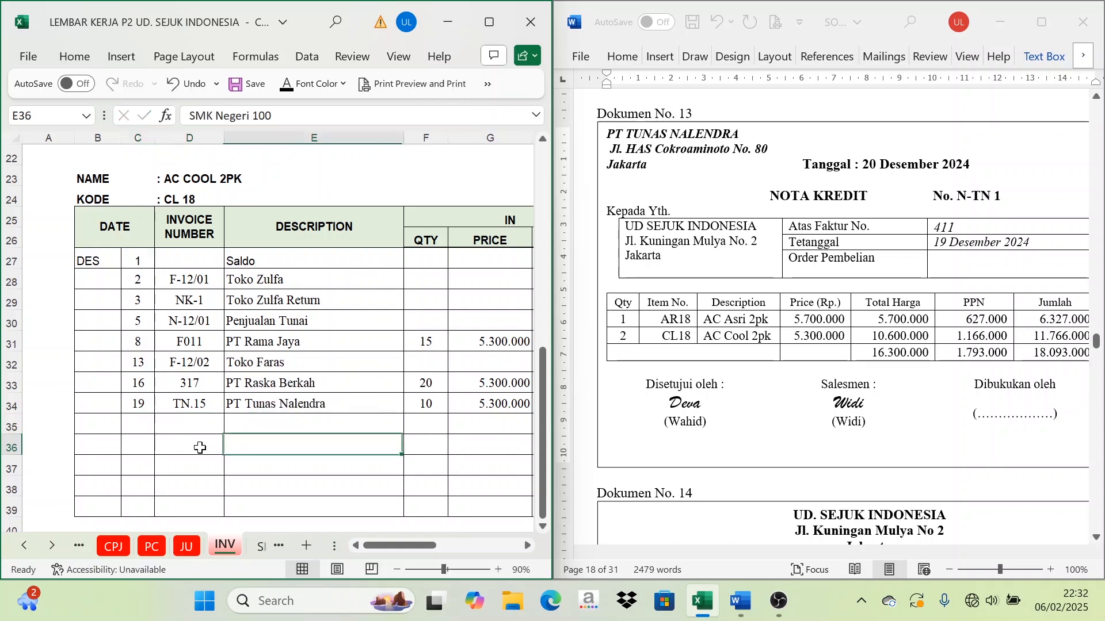
drag(141, 424, 288, 424)
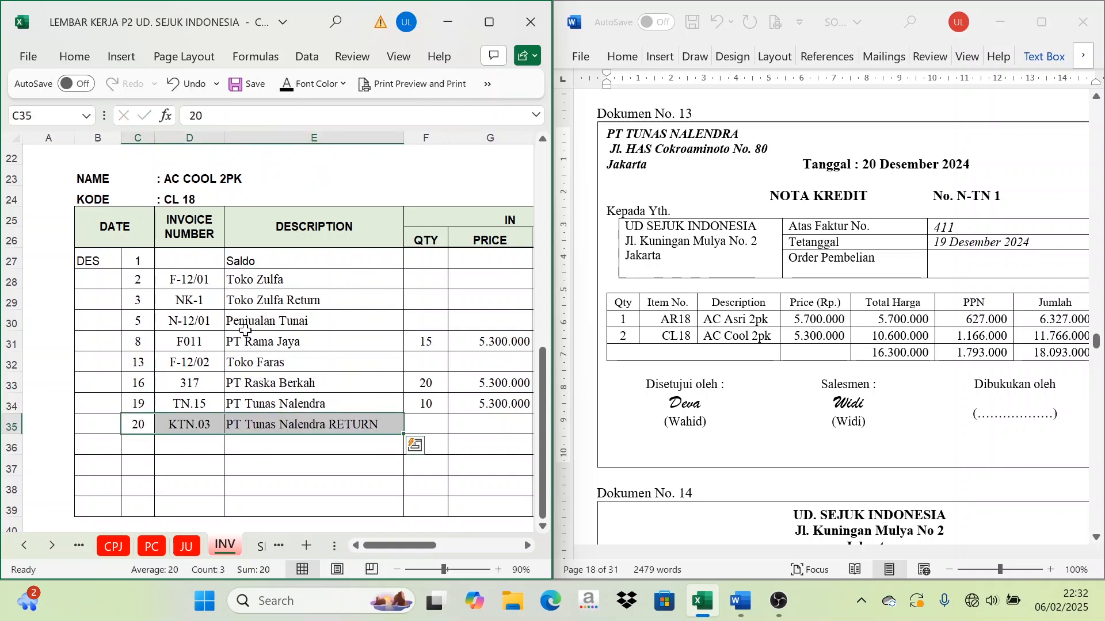
Step: Copy the invoice number N-IN-1 from D17 of the card above into D35, replacing the existing entry
scroll(186, 424, up, 4)
click(199, 298)
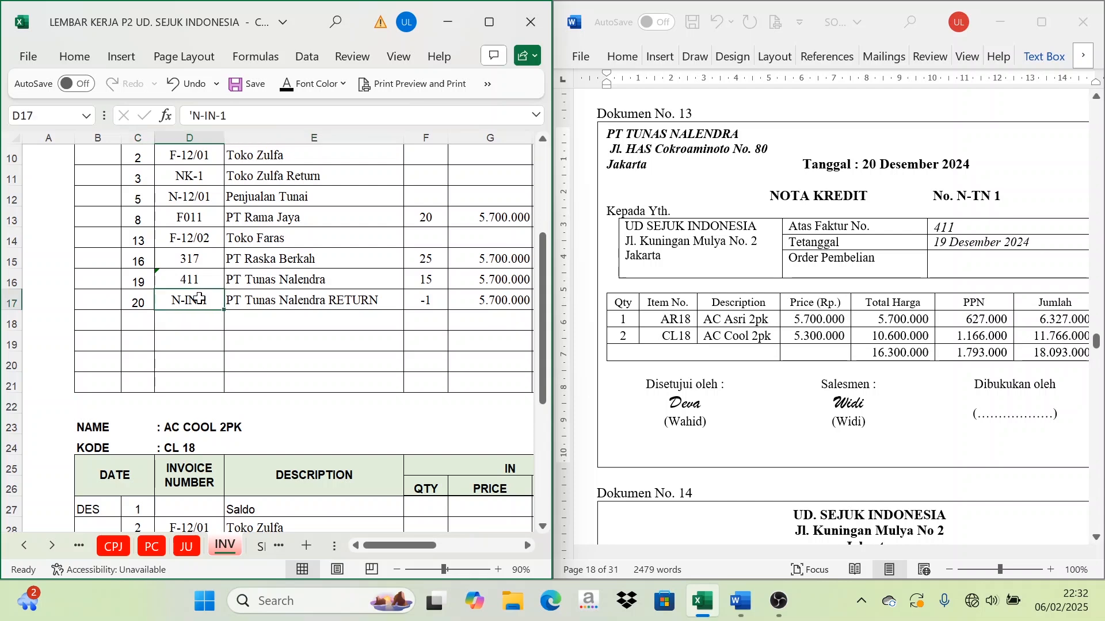
key(ctrl+c)
scroll(198, 298, down, 4)
click(177, 420)
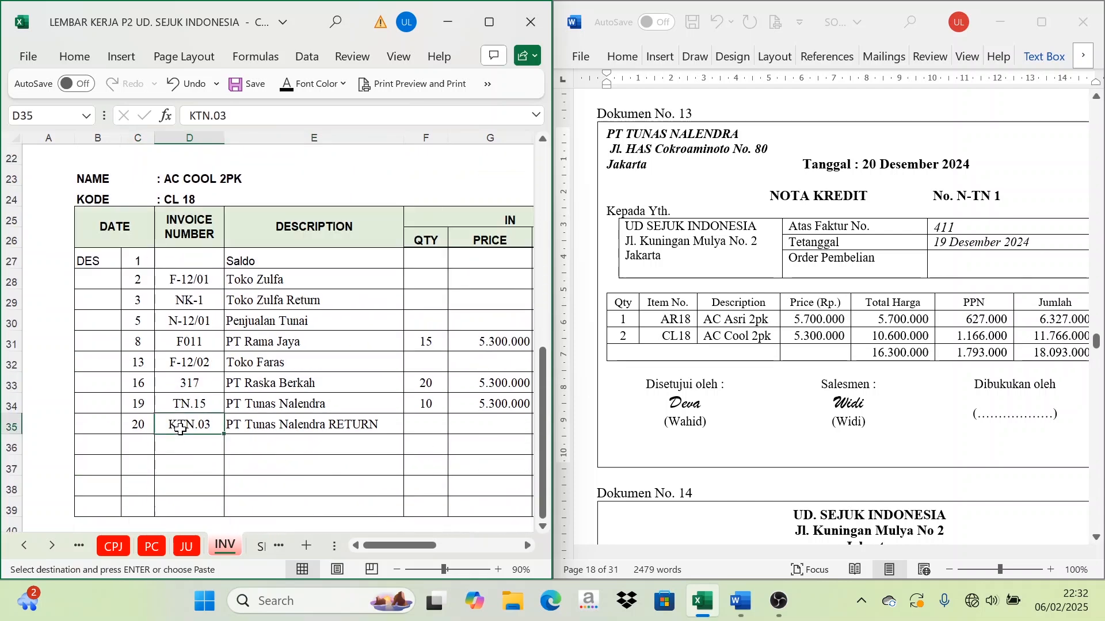
key(ctrl+v)
Step: Make the IN quantity -2, price 5.300.000 and amount in row 35 visible with black font
click(427, 425)
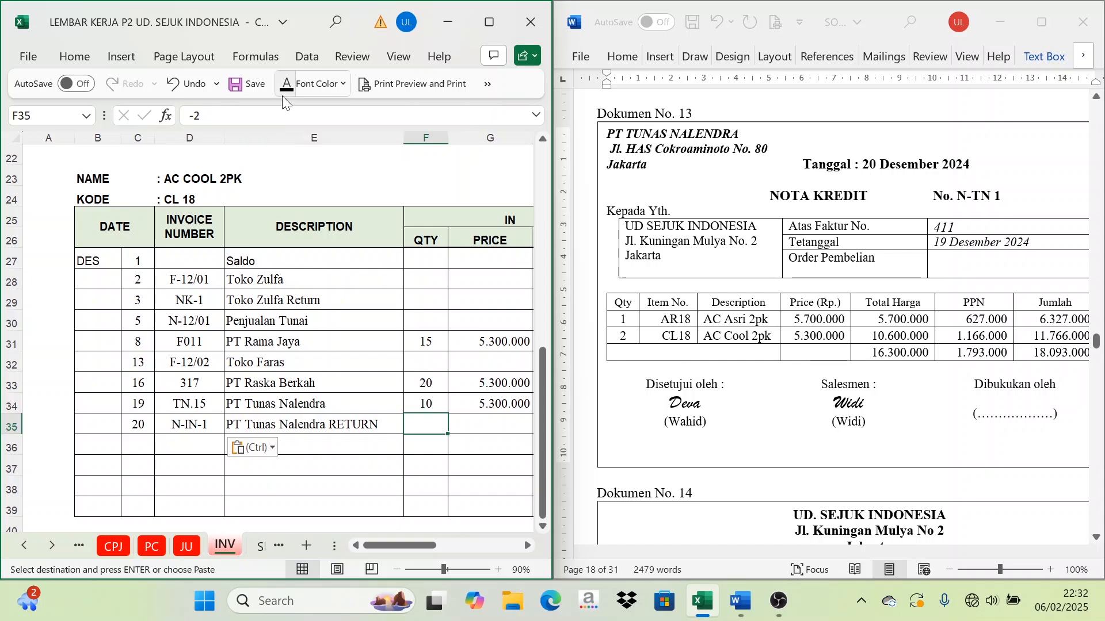
key(Escape)
click(528, 546)
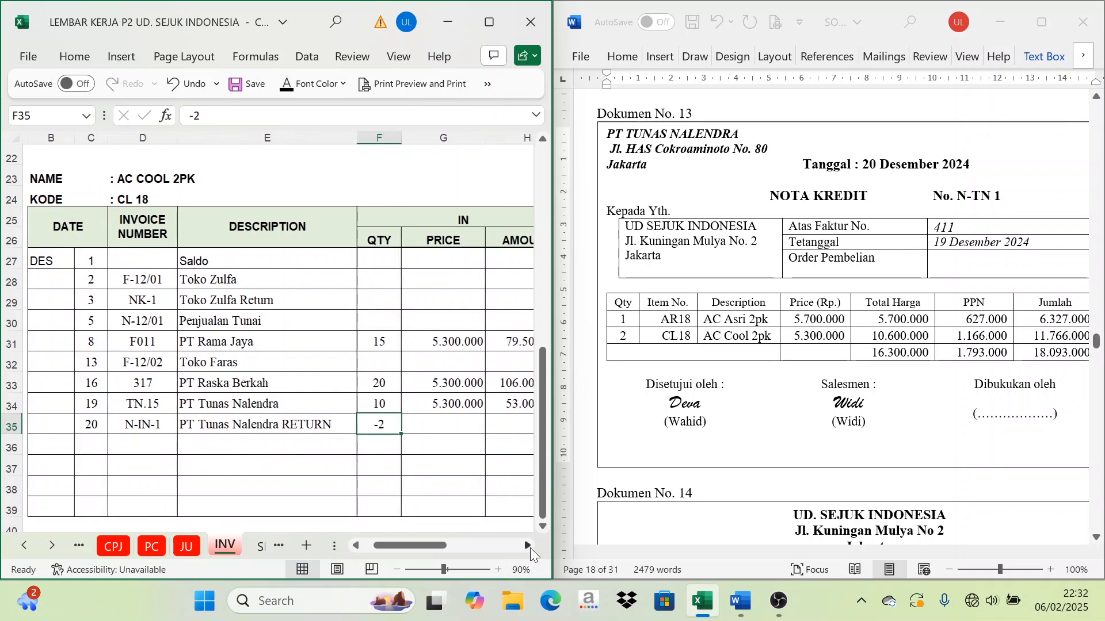
click(528, 546)
click(528, 546)
click(358, 426)
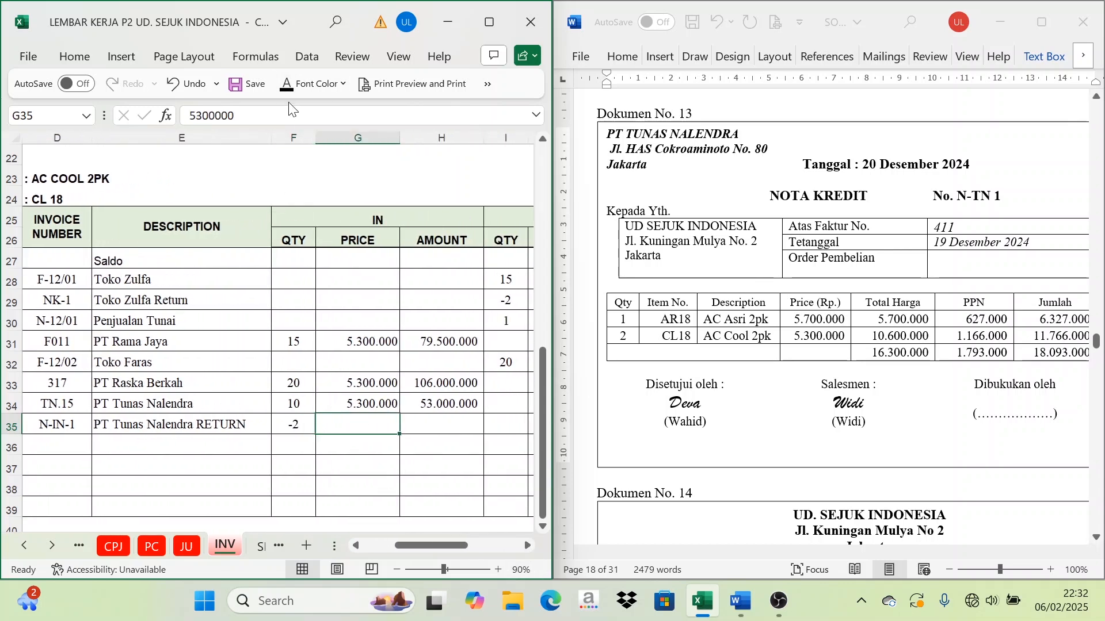
click(419, 420)
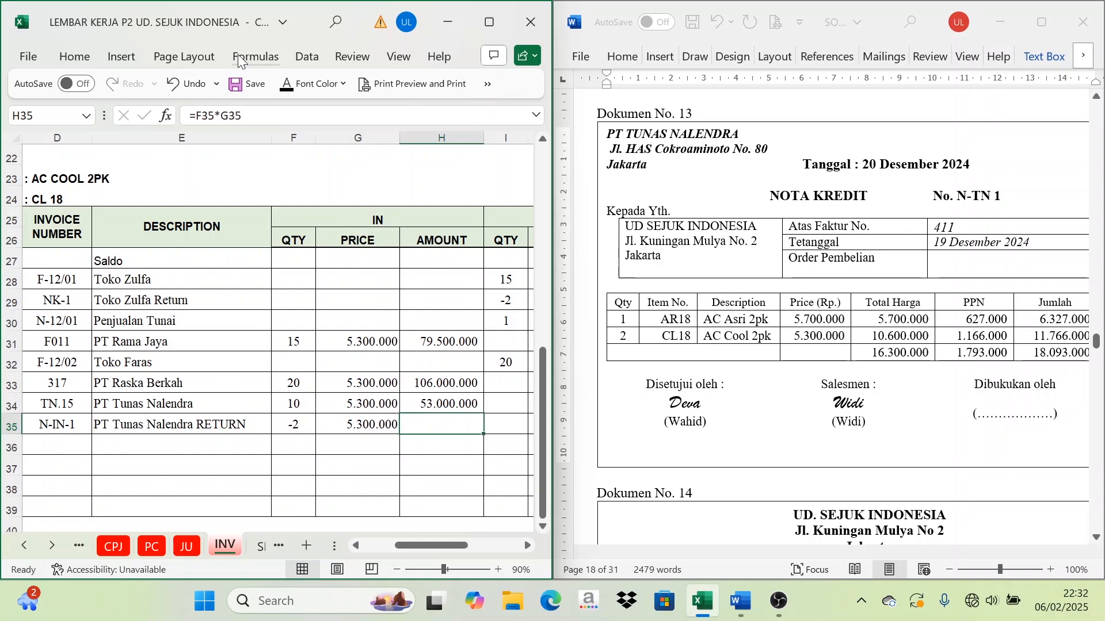
Step: Make the BALANCE quantity in L35 and the price and amount in M35:N35 visible with black font
click(530, 547)
click(531, 548)
click(530, 547)
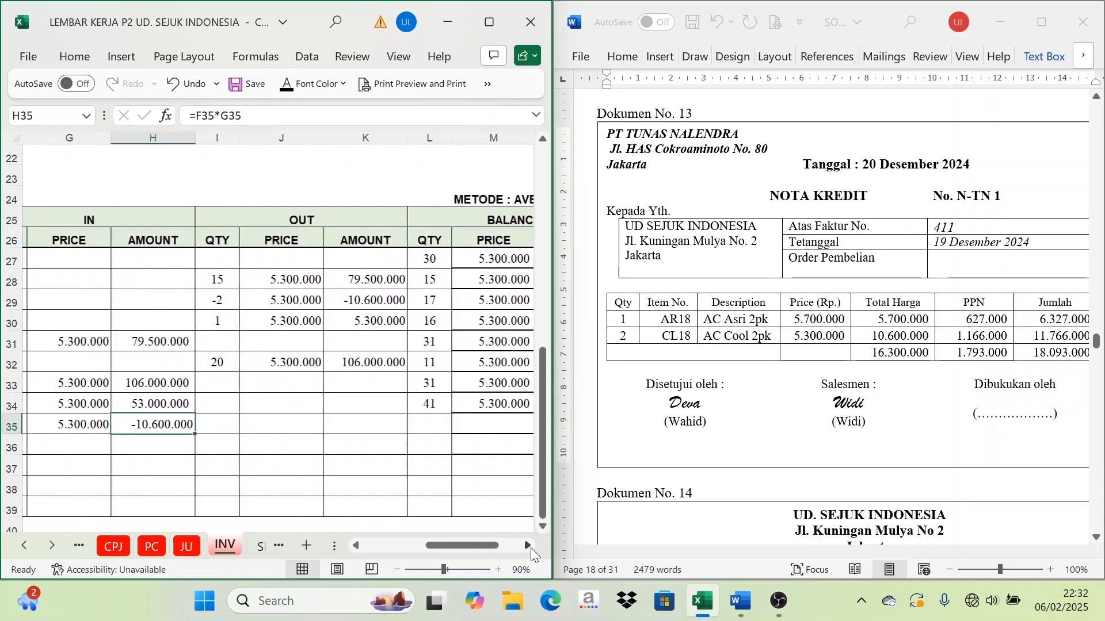
click(425, 407)
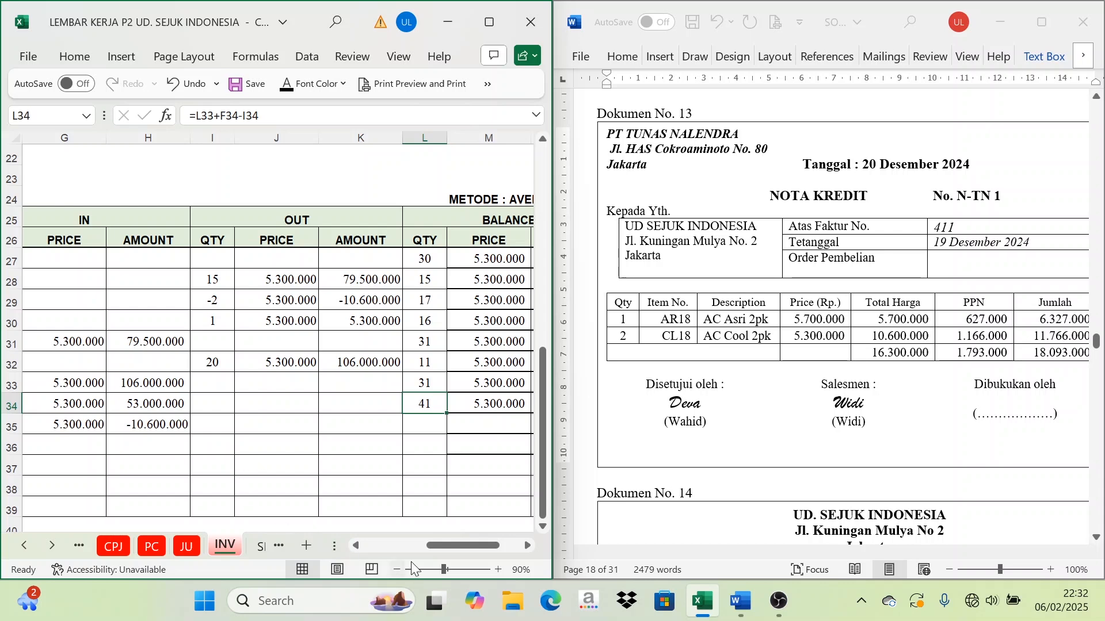
click(356, 545)
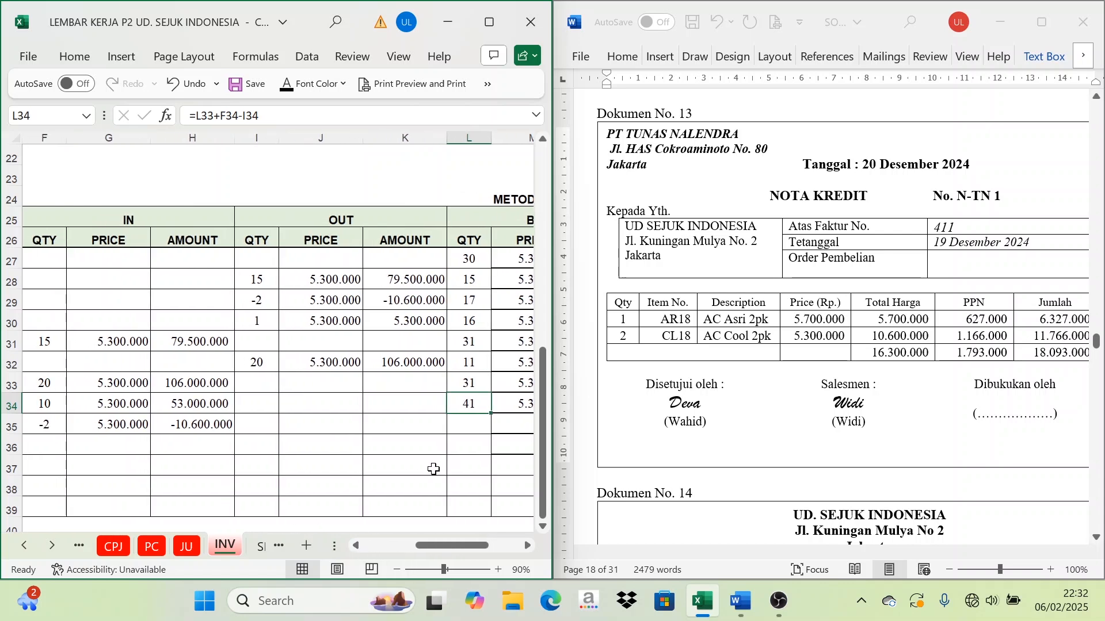
click(479, 429)
click(286, 86)
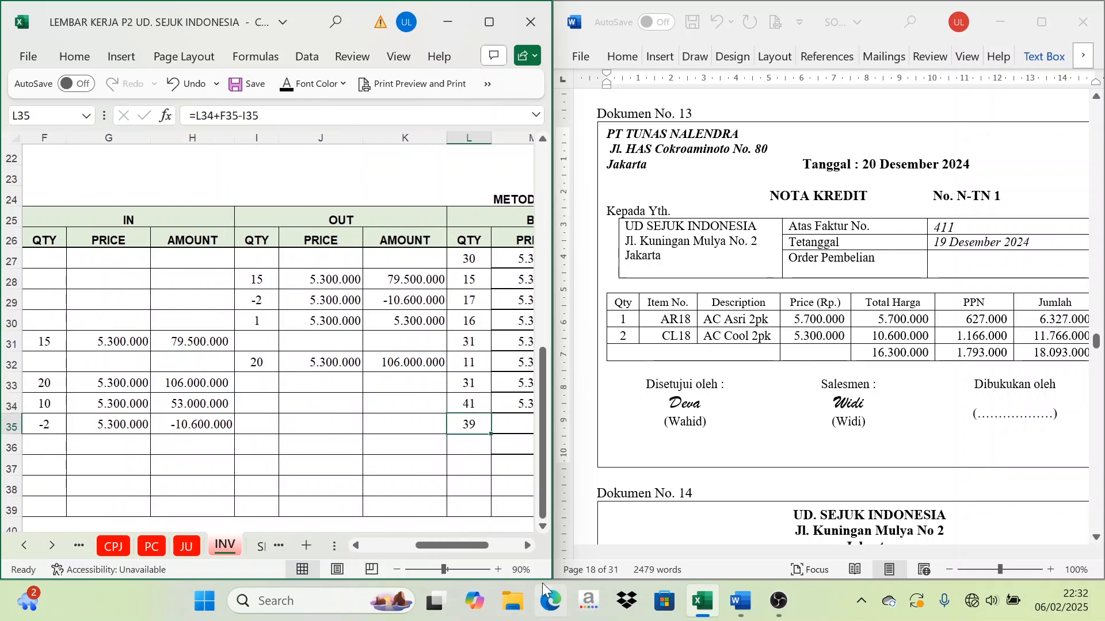
click(527, 545)
click(527, 546)
drag(325, 424, 388, 422)
click(286, 86)
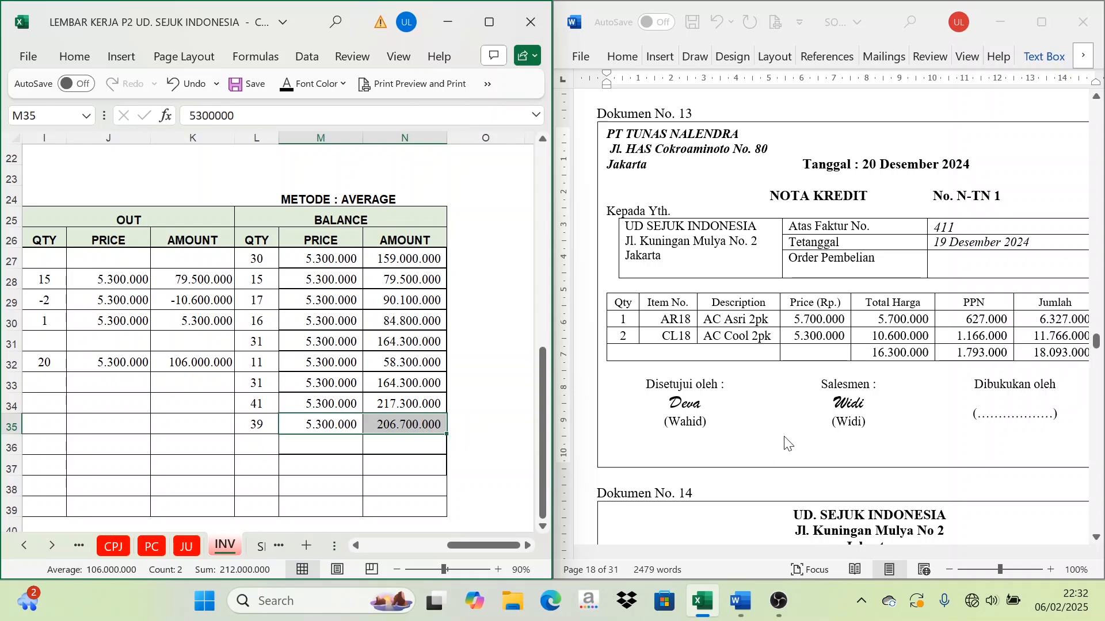
Step: Bring up Dokumen No. 14, and on the CPJ sheet reveal C9:E9 in black: 23, BKK12-2, Pembayaran Pinjaman Bank Mandiri
scroll(728, 430, up, 3)
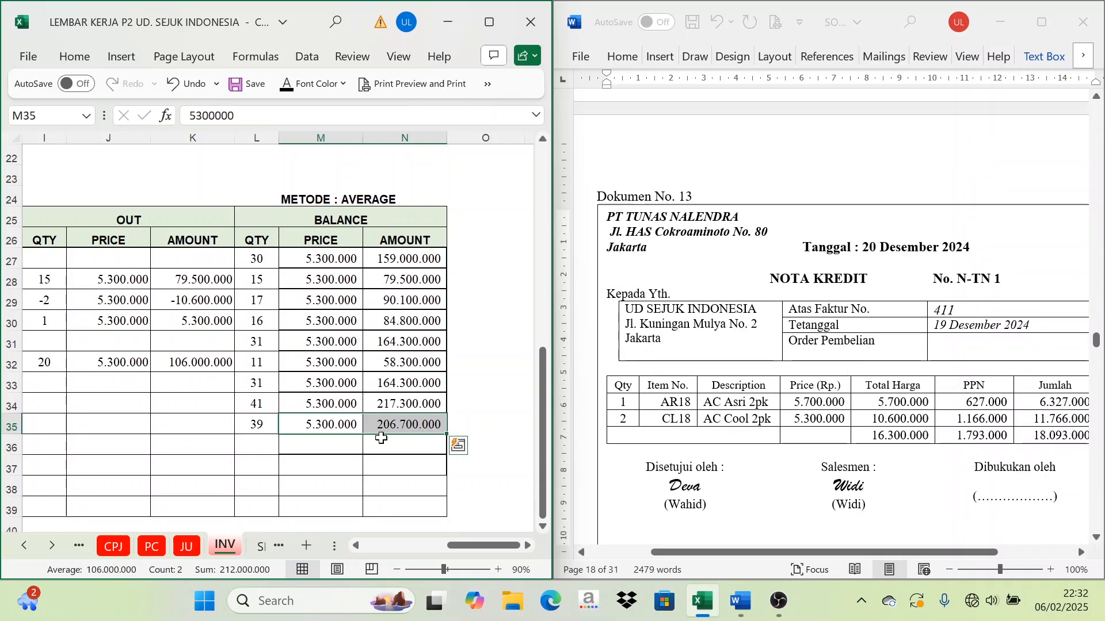
scroll(844, 421, down, 10)
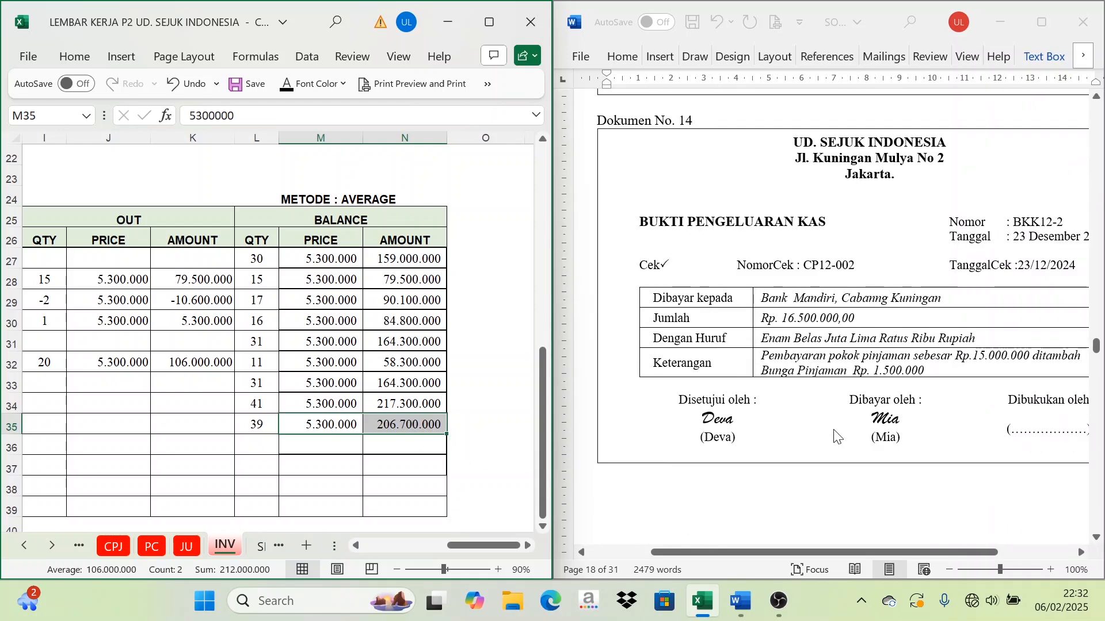
scroll(817, 438, up, 3)
scroll(817, 438, down, 3)
click(26, 547)
click(147, 544)
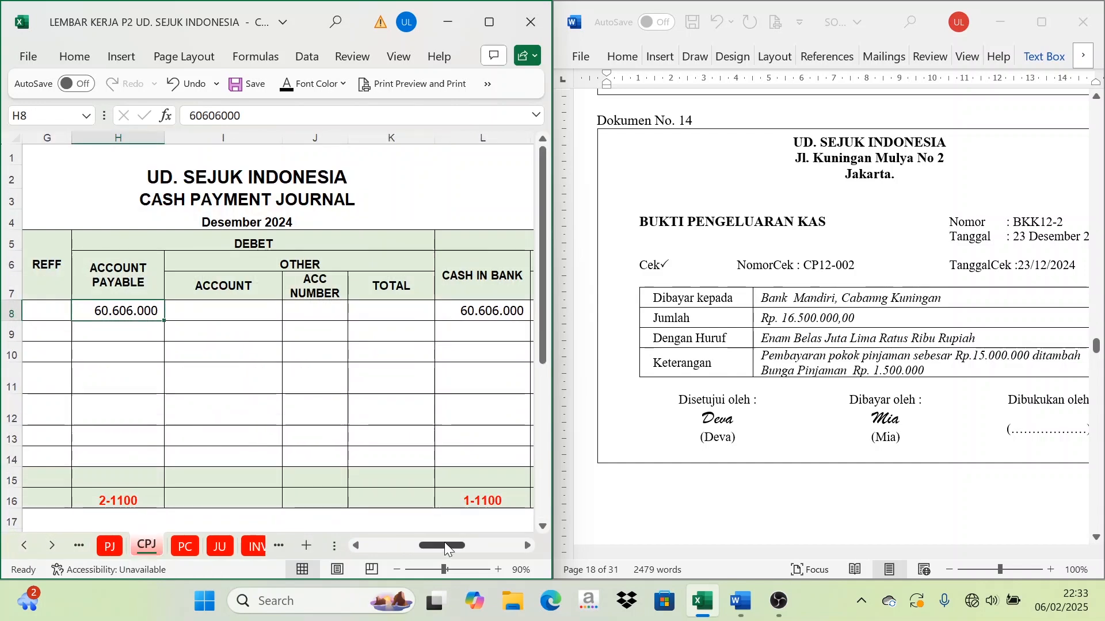
drag(444, 545, 381, 546)
click(147, 326)
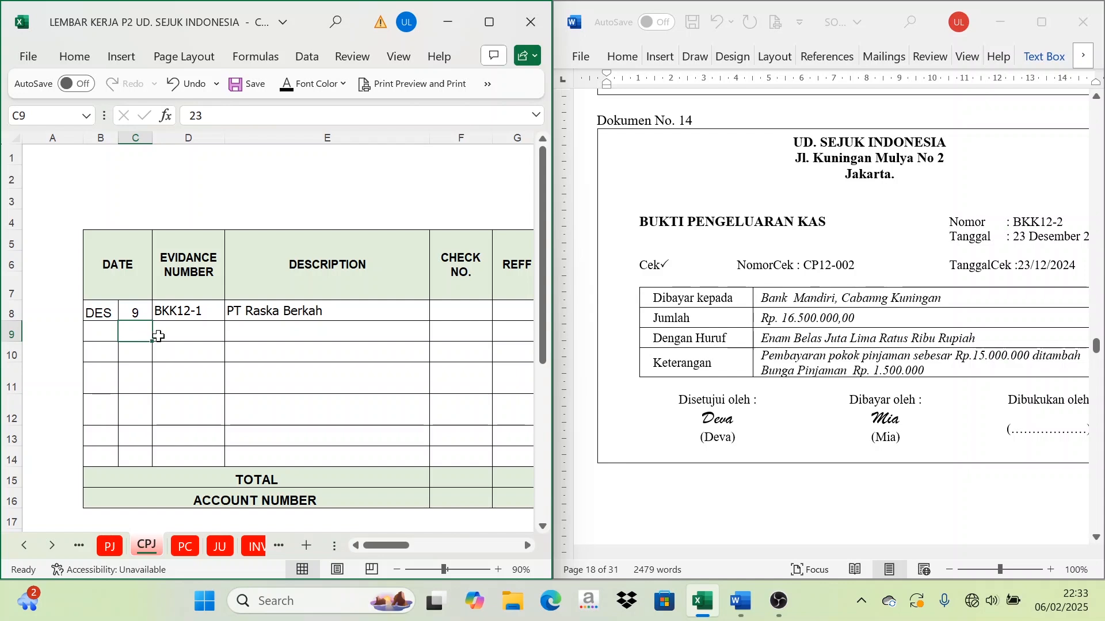
drag(158, 336, 228, 334)
key(ctrl+v)
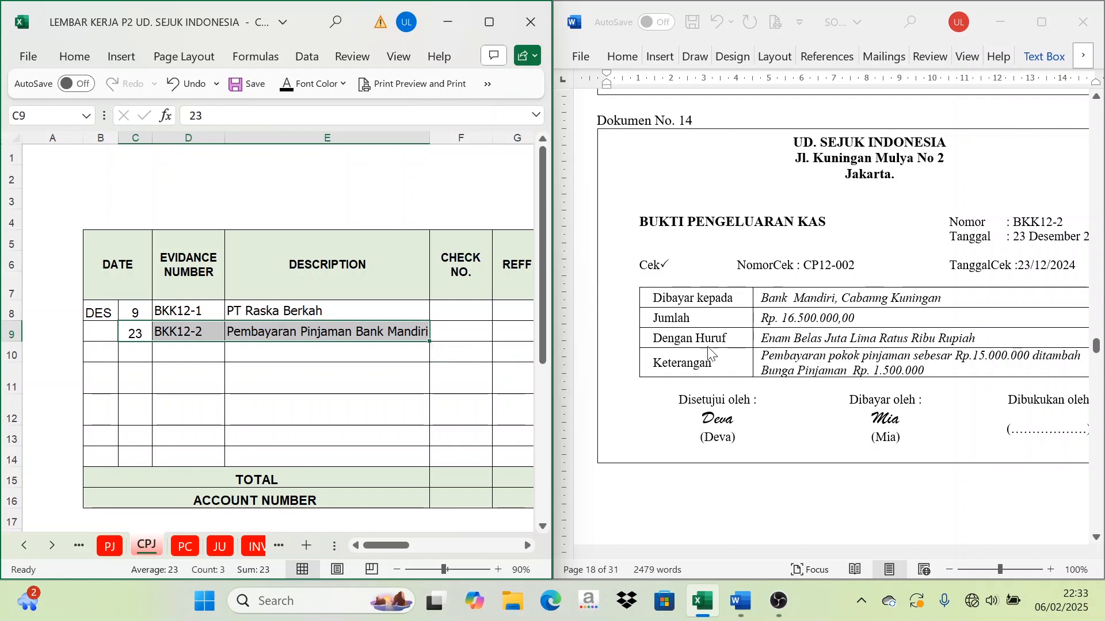
Step: Reveal the Cash in Bank credit of 16.500.000 in L9 of the cash payment journal with black font
click(900, 379)
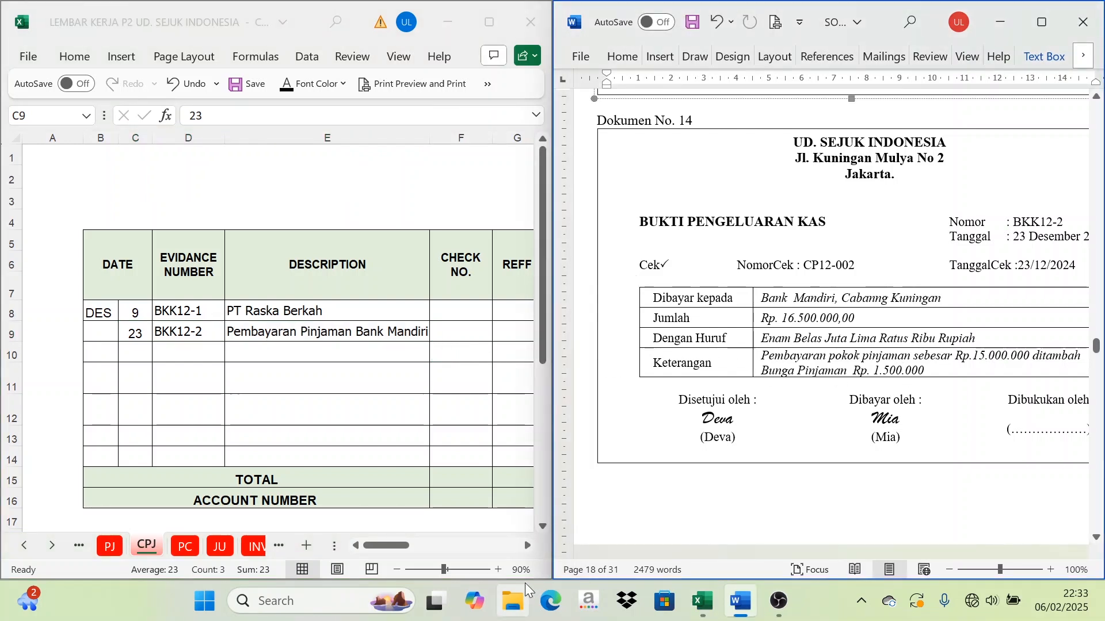
drag(526, 546, 529, 549)
click(530, 549)
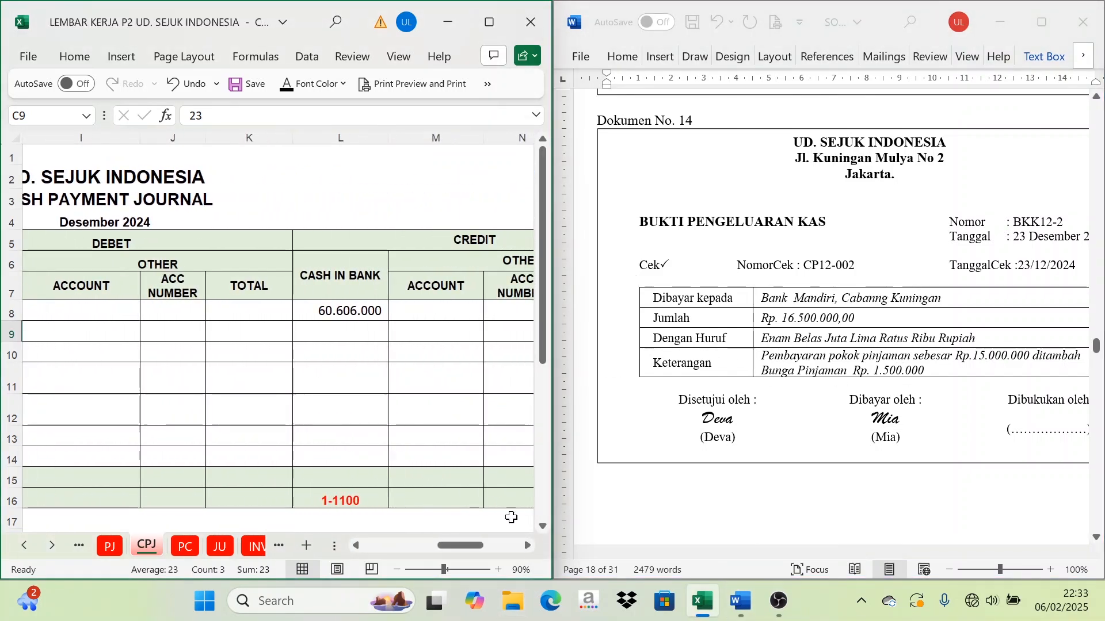
click(370, 334)
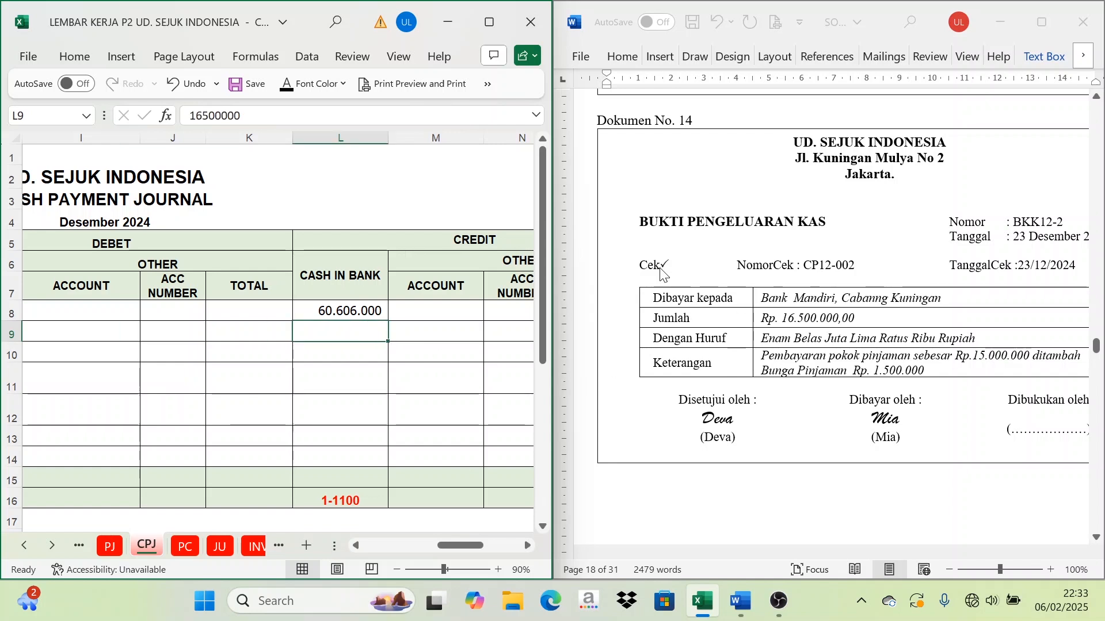
click(294, 85)
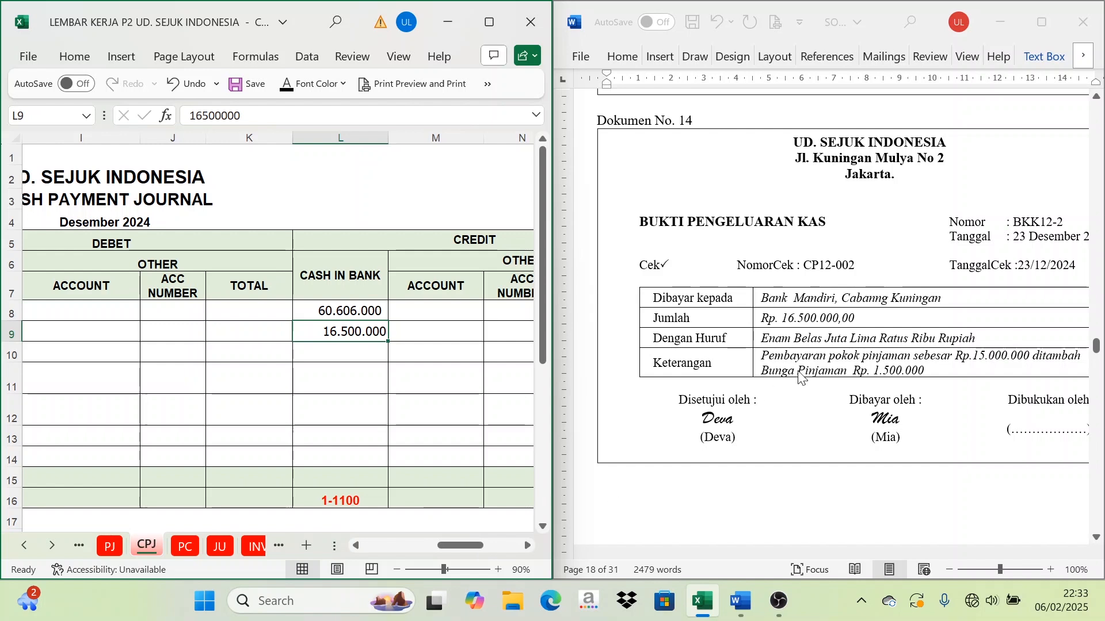
Step: Reveal the OTHER debit entry in row 9 with black font: account Bank Mandiri Loan, number 2-2100, total 15.000.000
drag(474, 549, 457, 543)
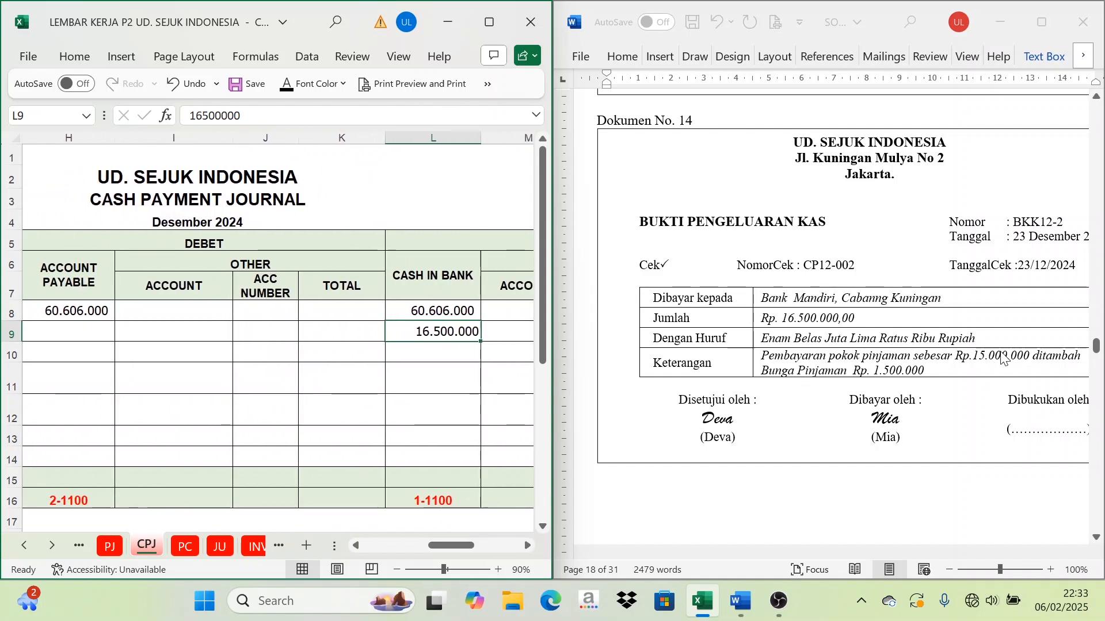
click(201, 337)
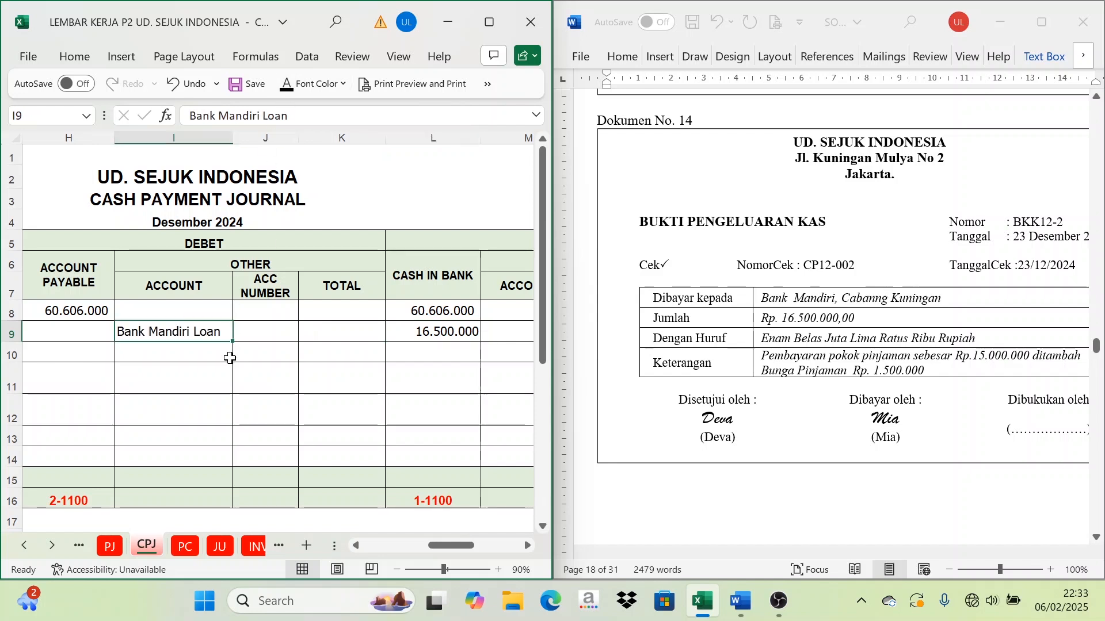
click(241, 263)
click(233, 242)
click(244, 264)
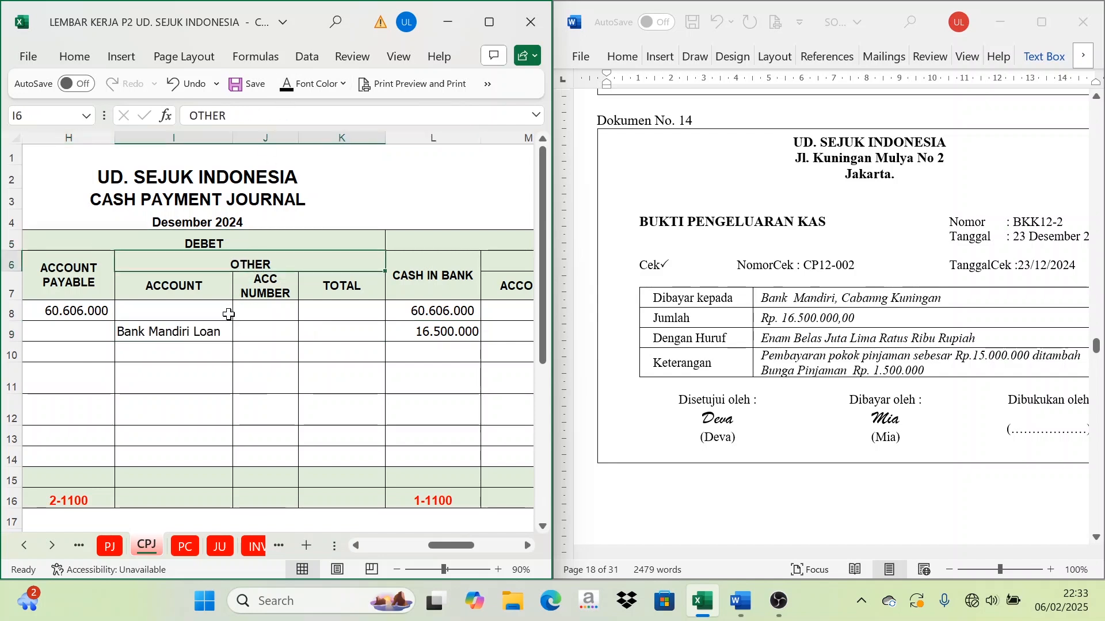
click(265, 331)
click(288, 86)
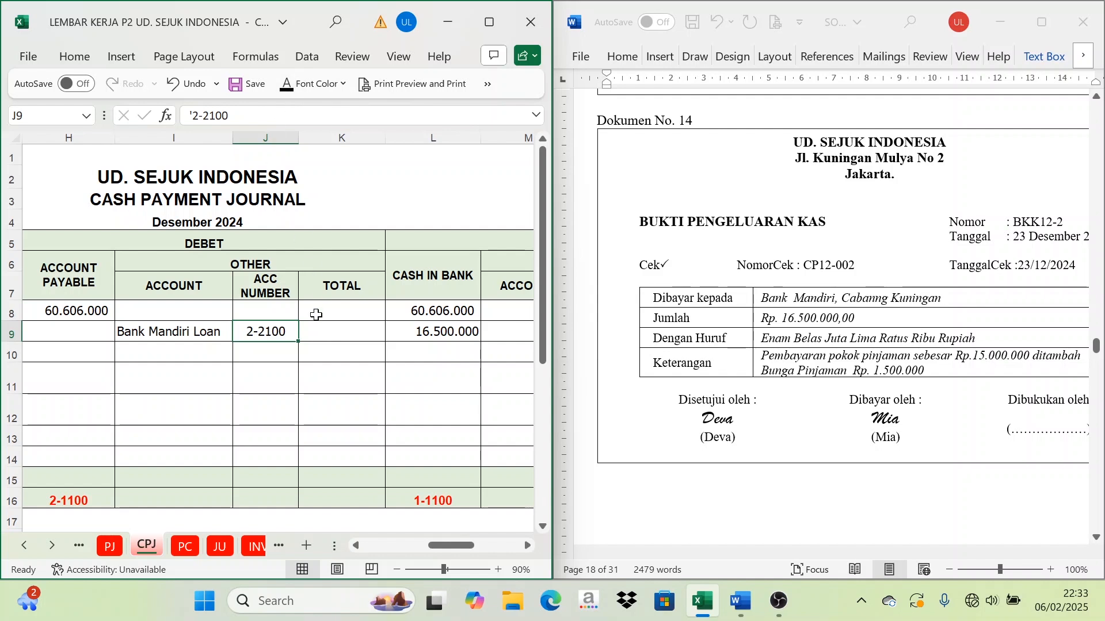
click(316, 334)
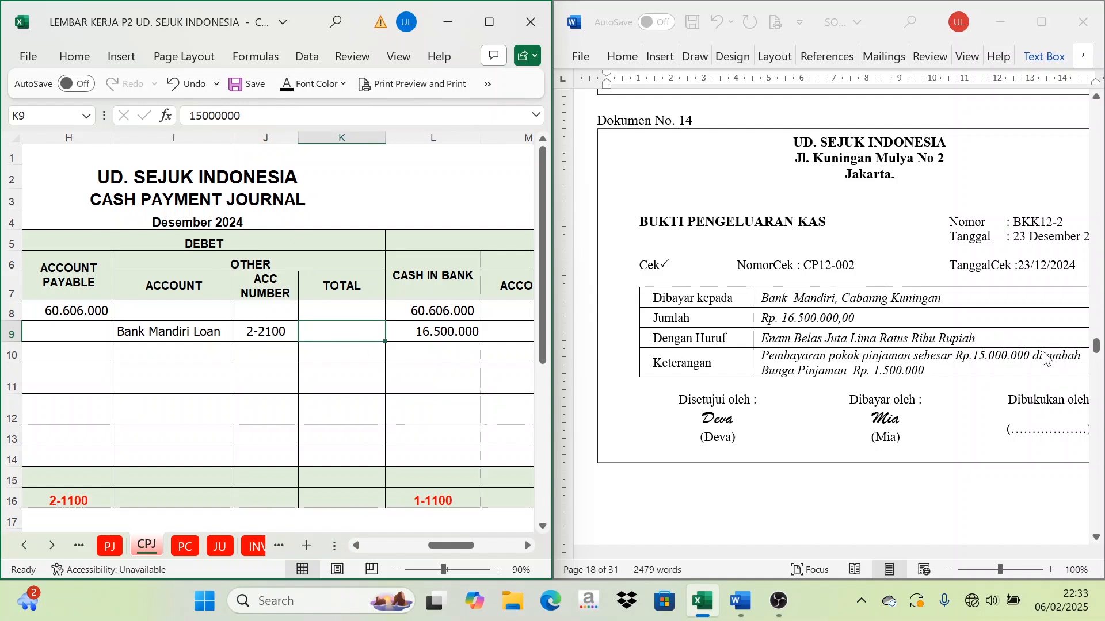
click(286, 93)
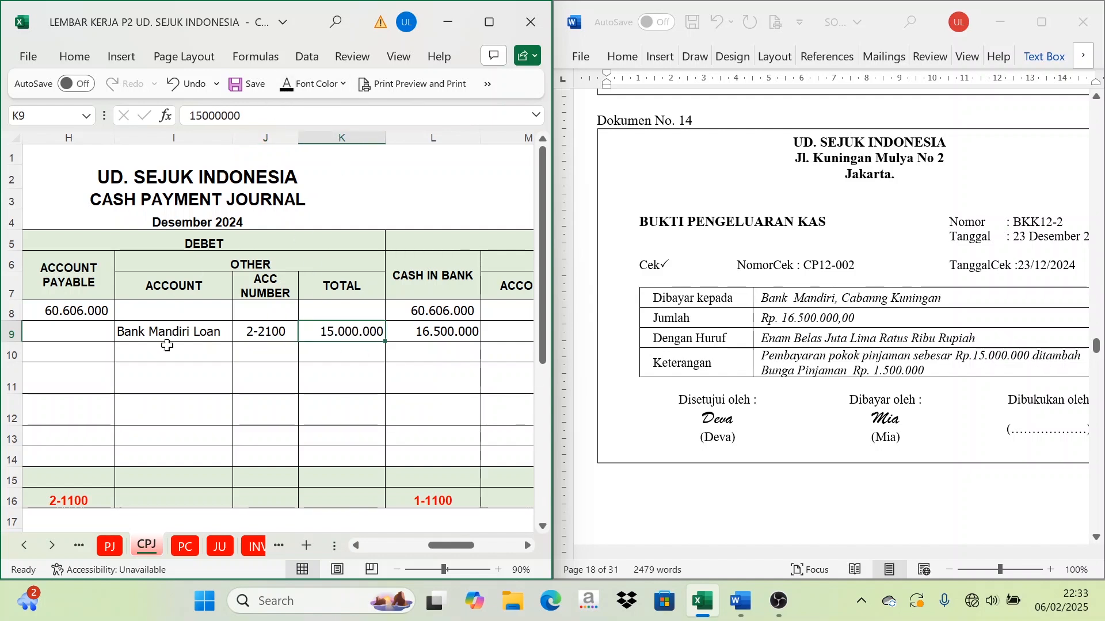
Step: Reveal the second OTHER debit entry in row 10 with black font: account Interest expense, number 9-1100, total 1.500.000
click(167, 347)
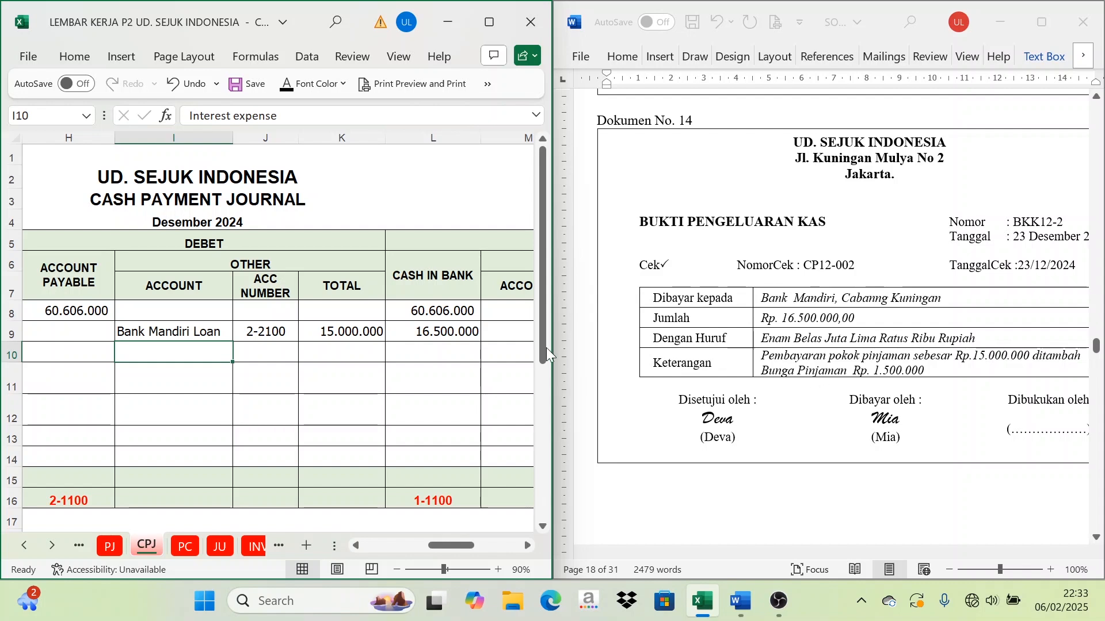
click(286, 92)
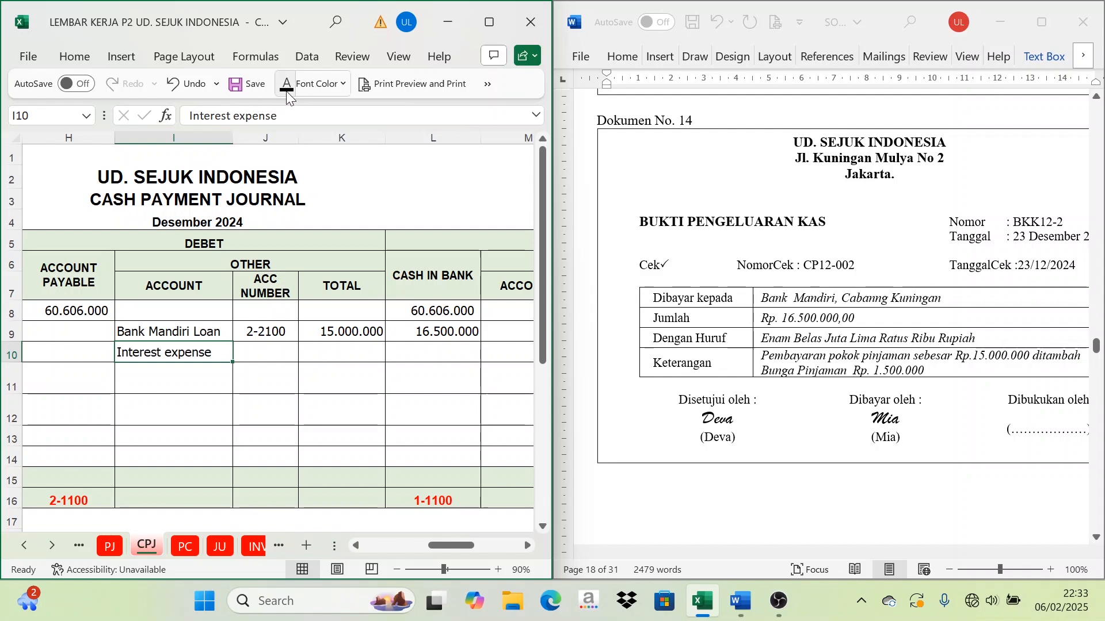
click(211, 260)
click(271, 350)
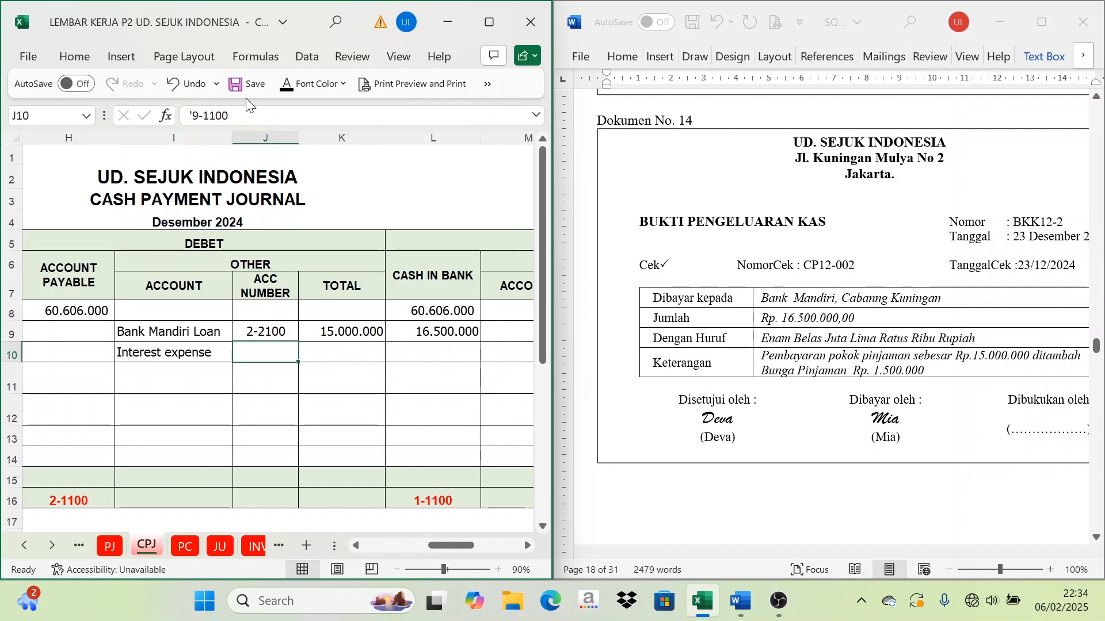
click(294, 93)
click(362, 367)
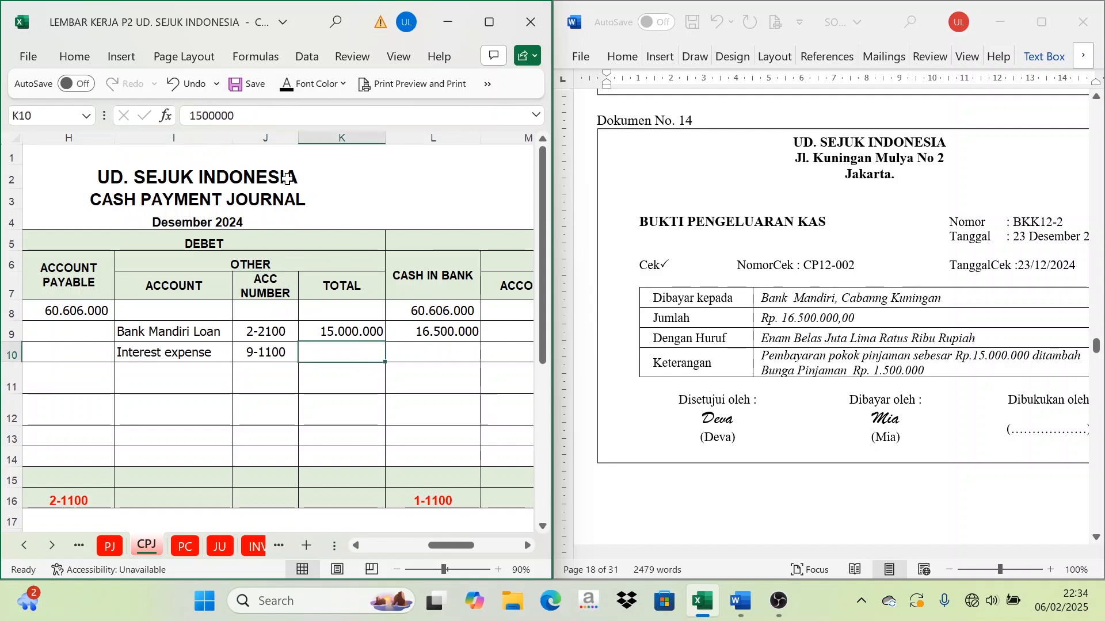
click(294, 84)
drag(352, 339, 350, 351)
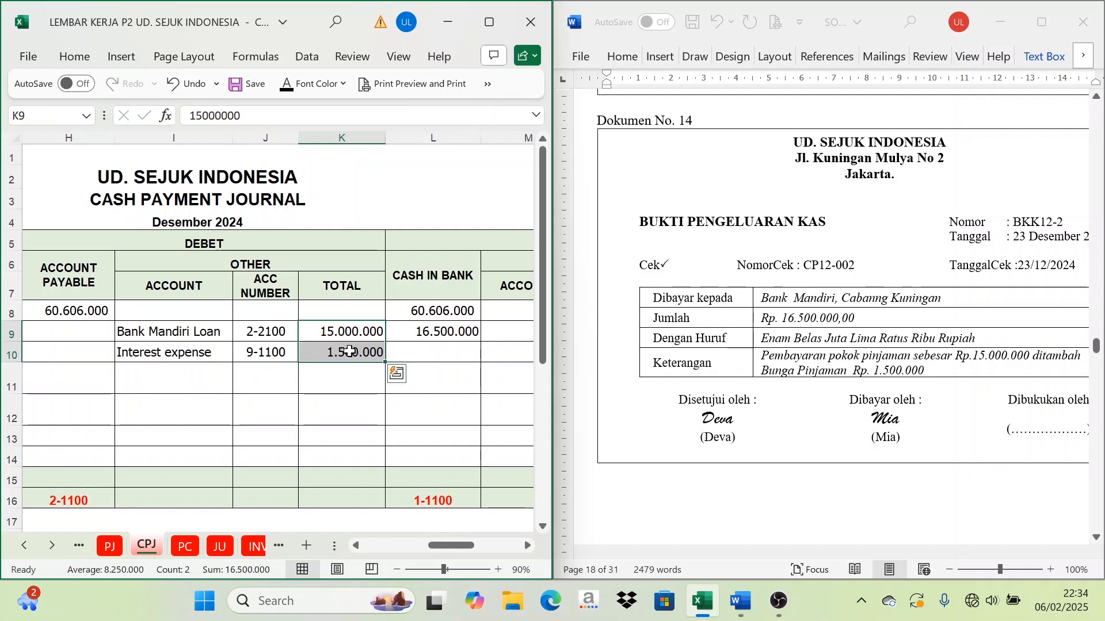
click(443, 334)
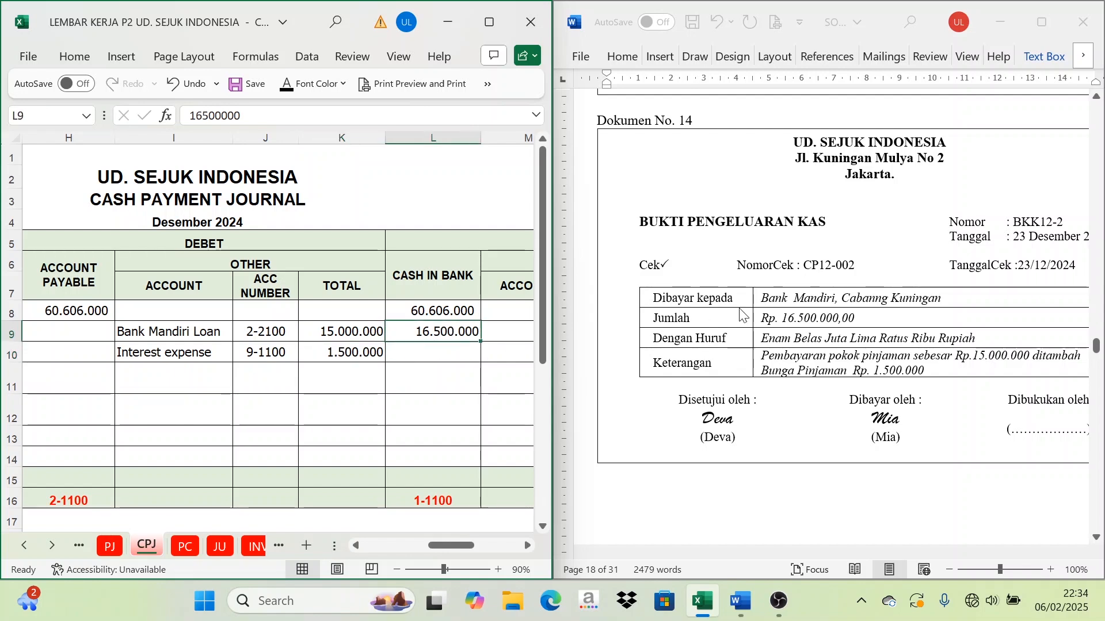
Step: Bring up Dokumen No. 15, and on the SJ sheet reveal C11:E11 in black: 24, F-12/03, SMK Negeri 100
scroll(741, 315, down, 10)
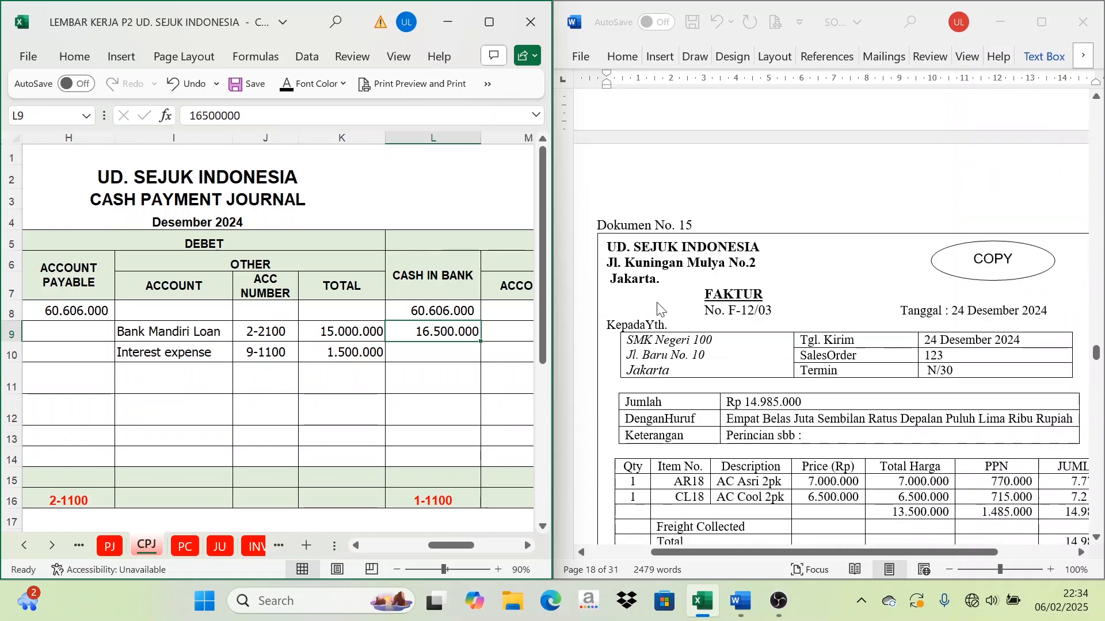
scroll(660, 310, down, 3)
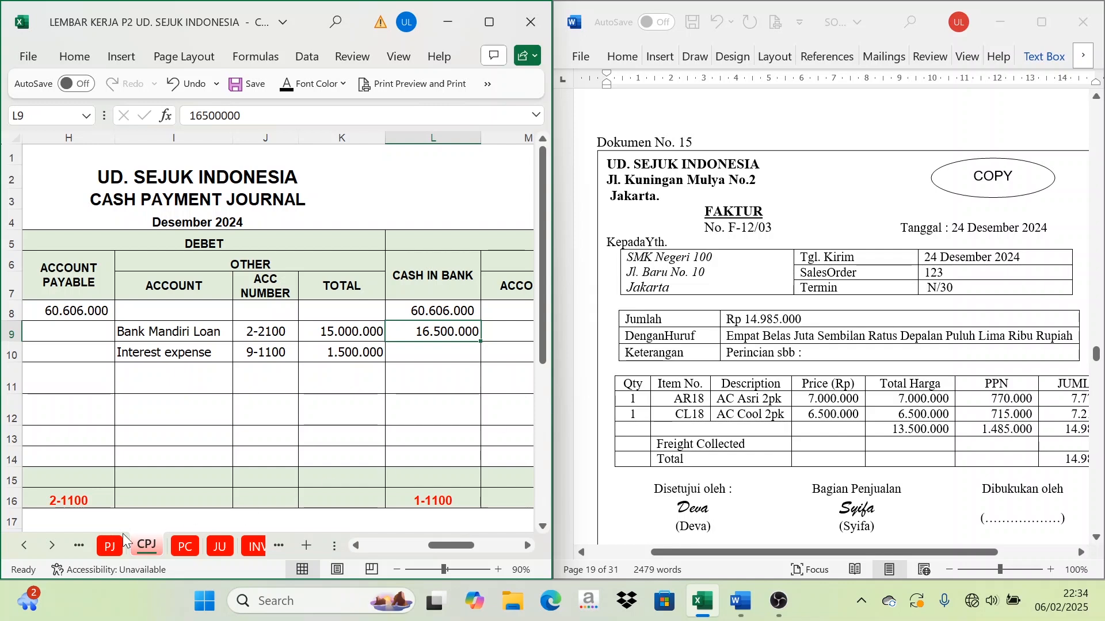
scroll(144, 547, up, 4)
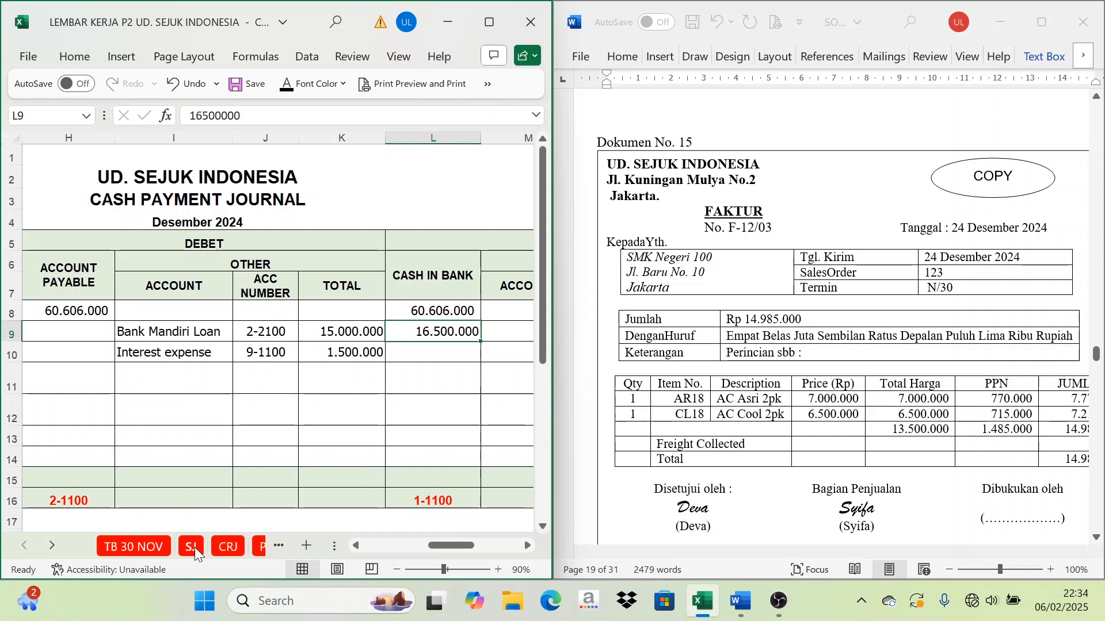
click(192, 547)
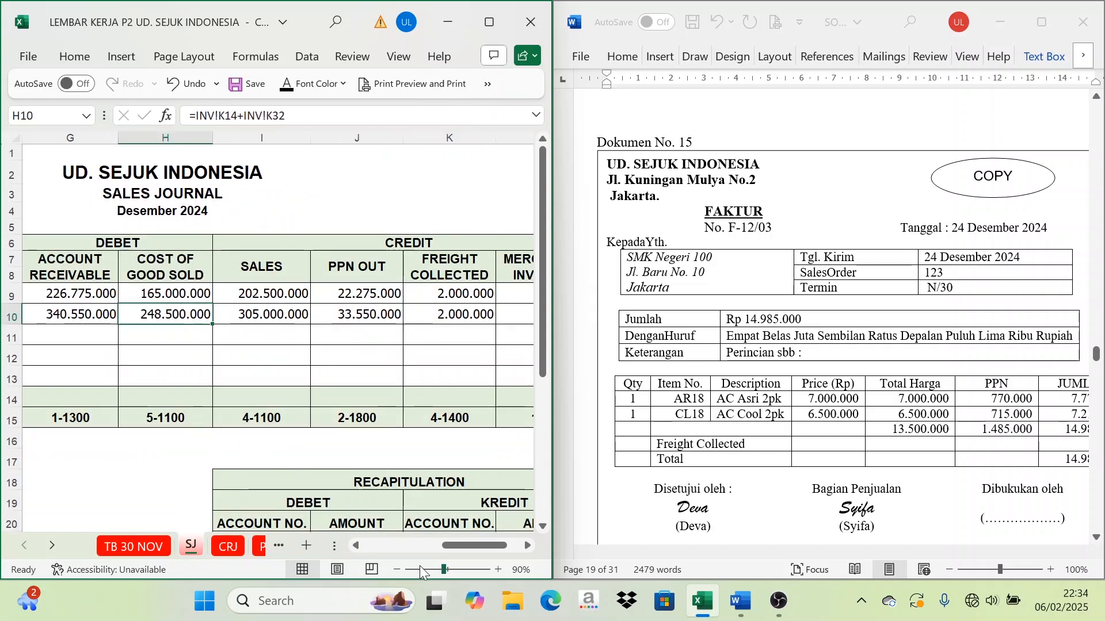
drag(484, 546, 432, 550)
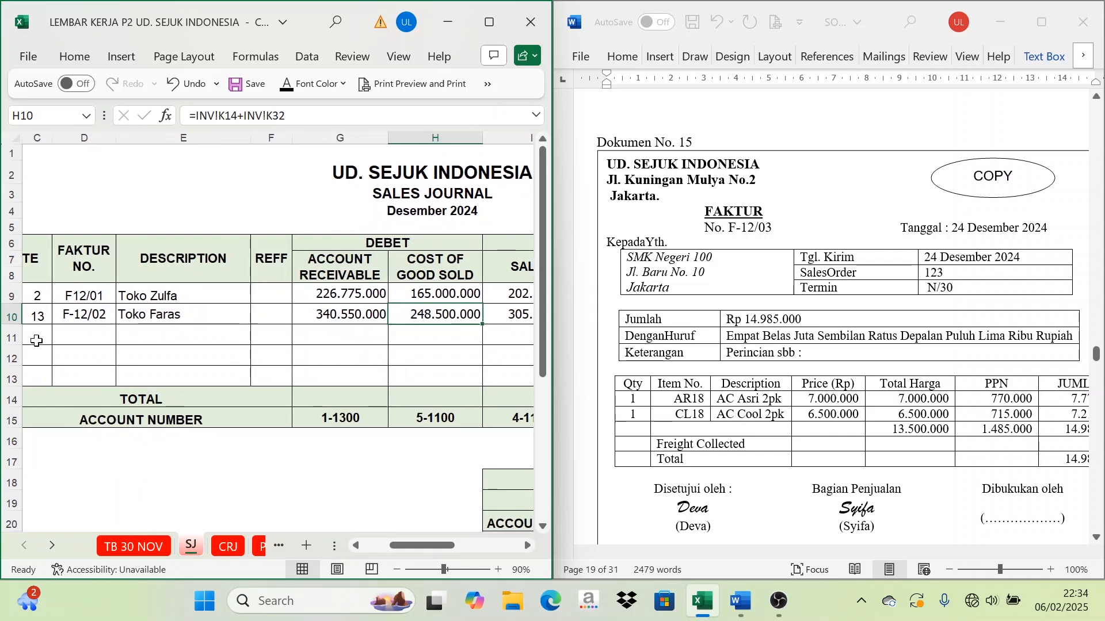
drag(37, 341, 173, 338)
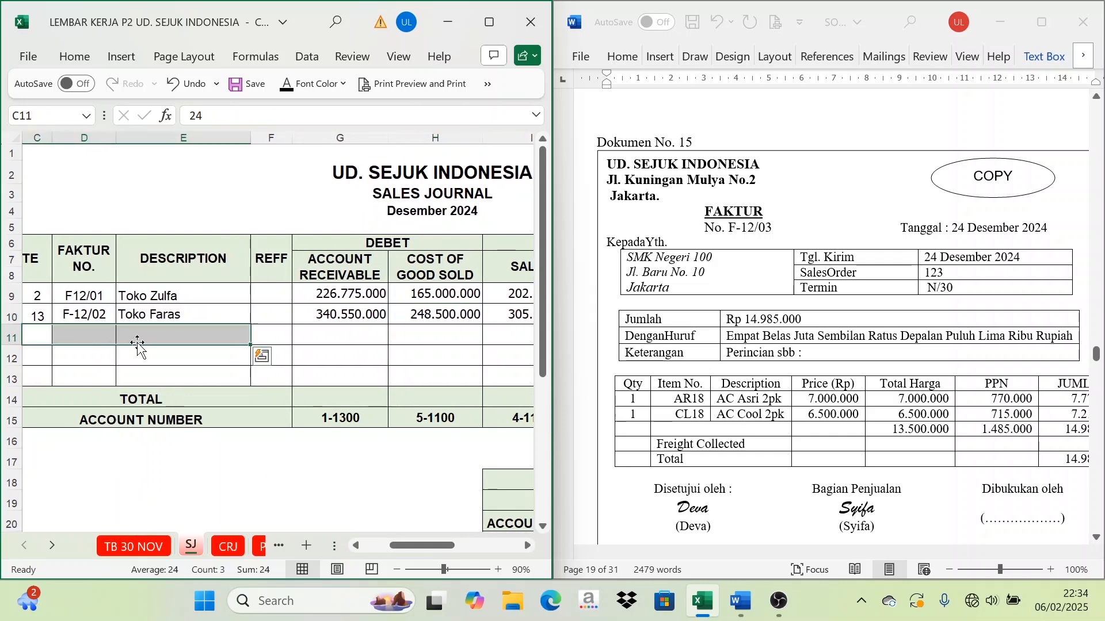
click(297, 89)
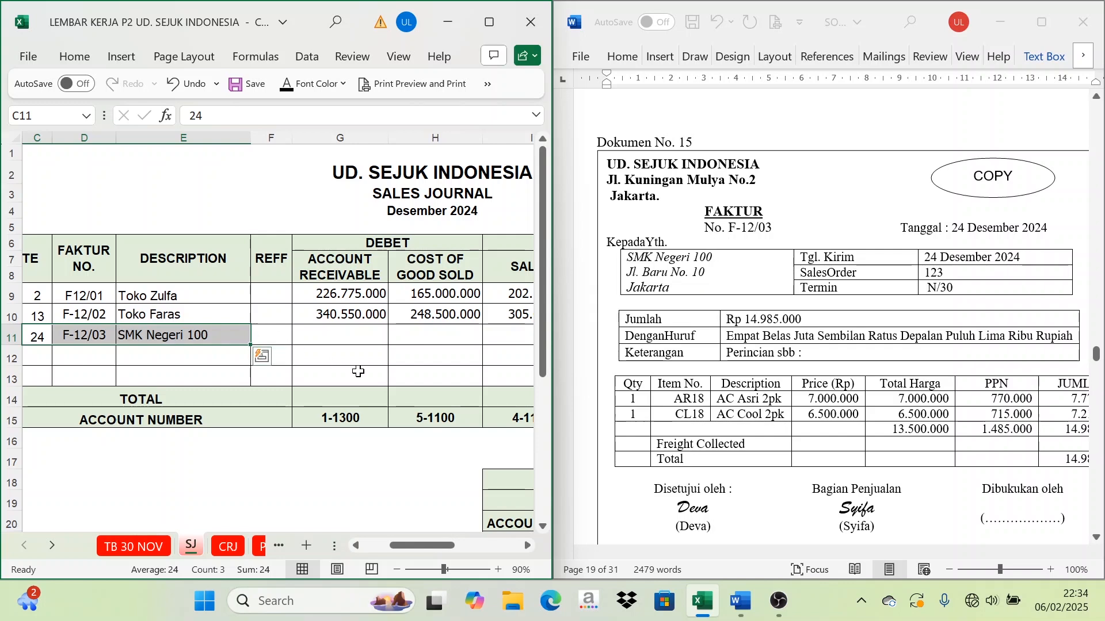
Step: Reveal the credit amounts in row 11 of the sales journal with black font: SALES 13.500.000 and PPN OUT 1.485.000
click(527, 546)
click(527, 545)
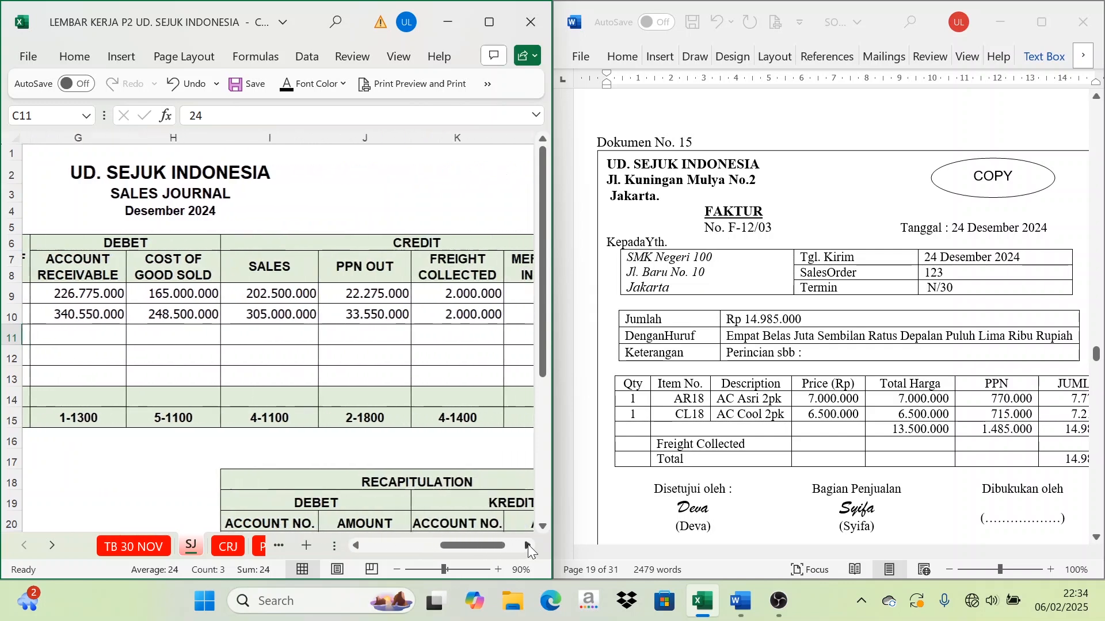
click(266, 331)
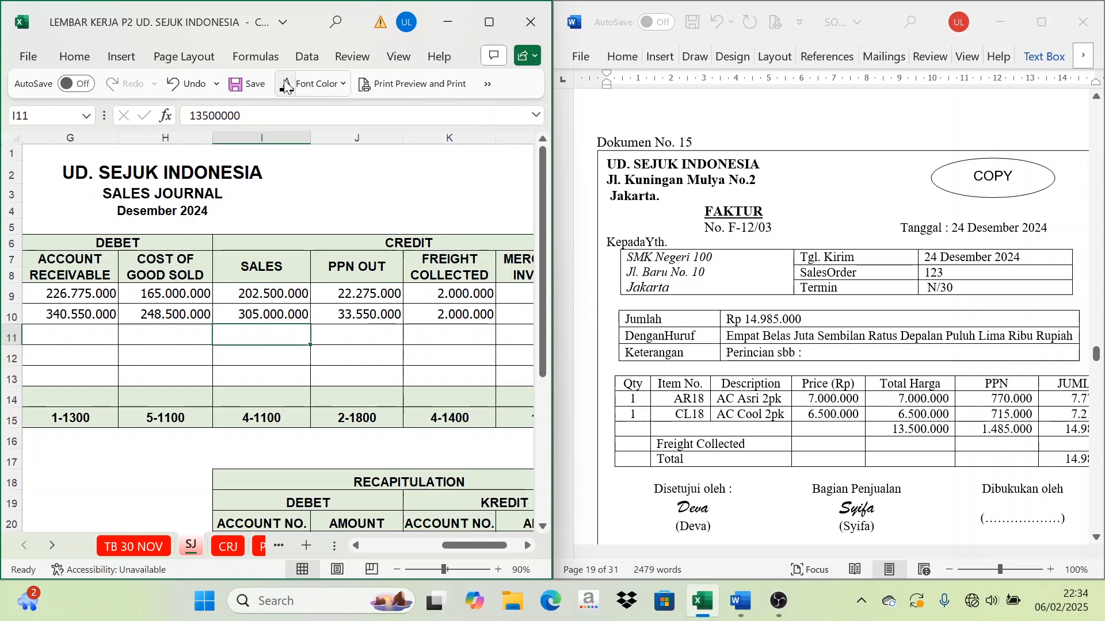
click(353, 332)
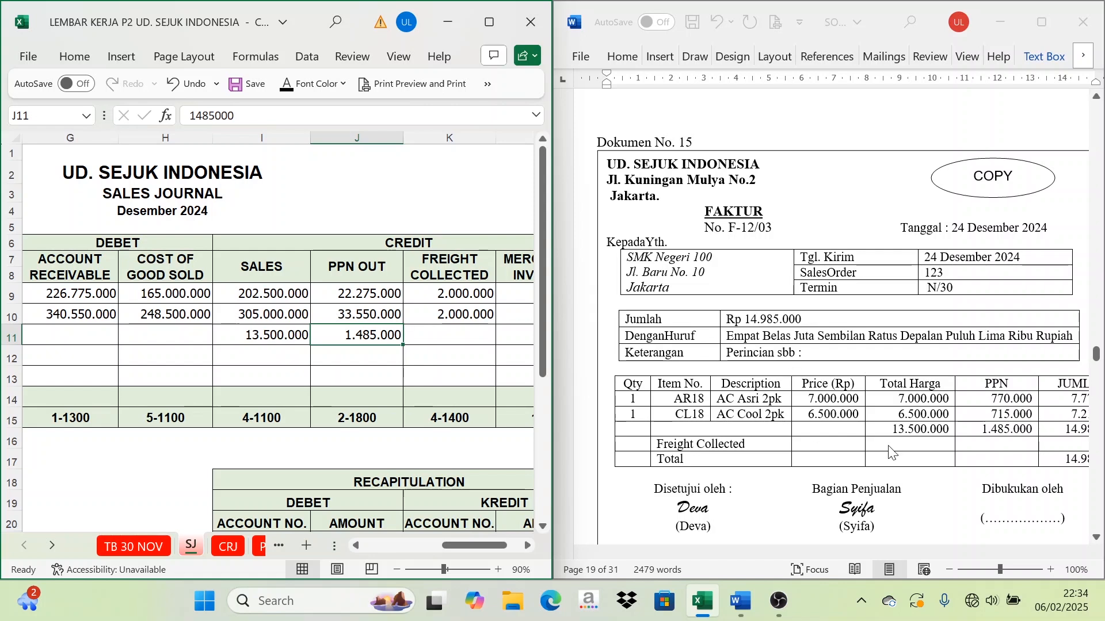
Step: Check the invoice's JUMLAH column against the row 11 credits and reveal the ACCOUNT RECEIVABLE debit of 14.985.000 in G11 with black font
click(959, 567)
scroll(978, 554, right, 3)
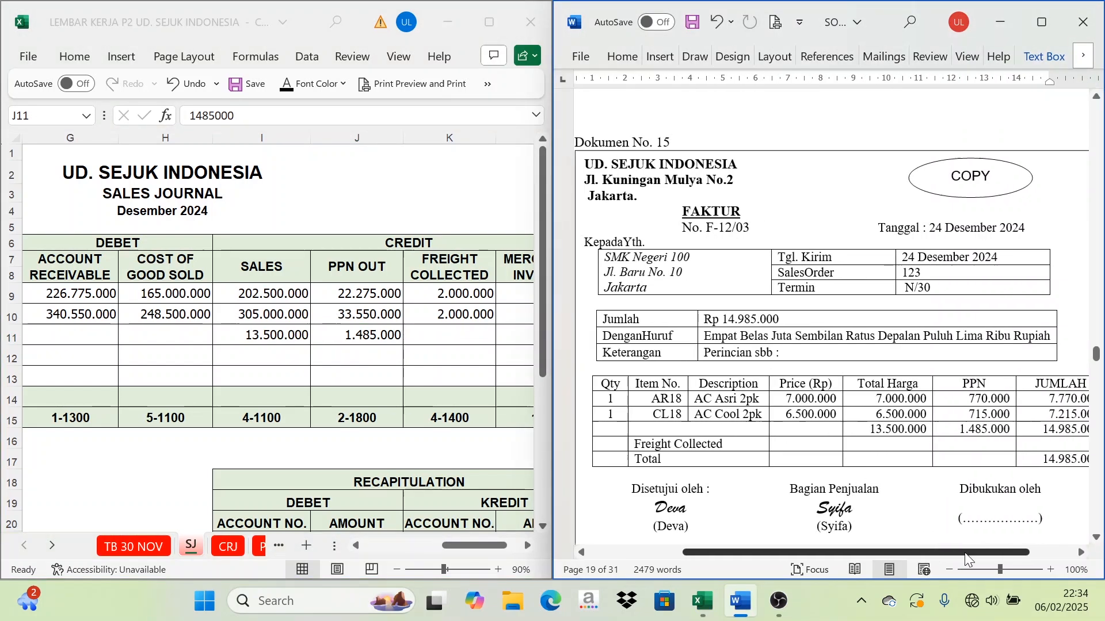
click(267, 343)
click(282, 335)
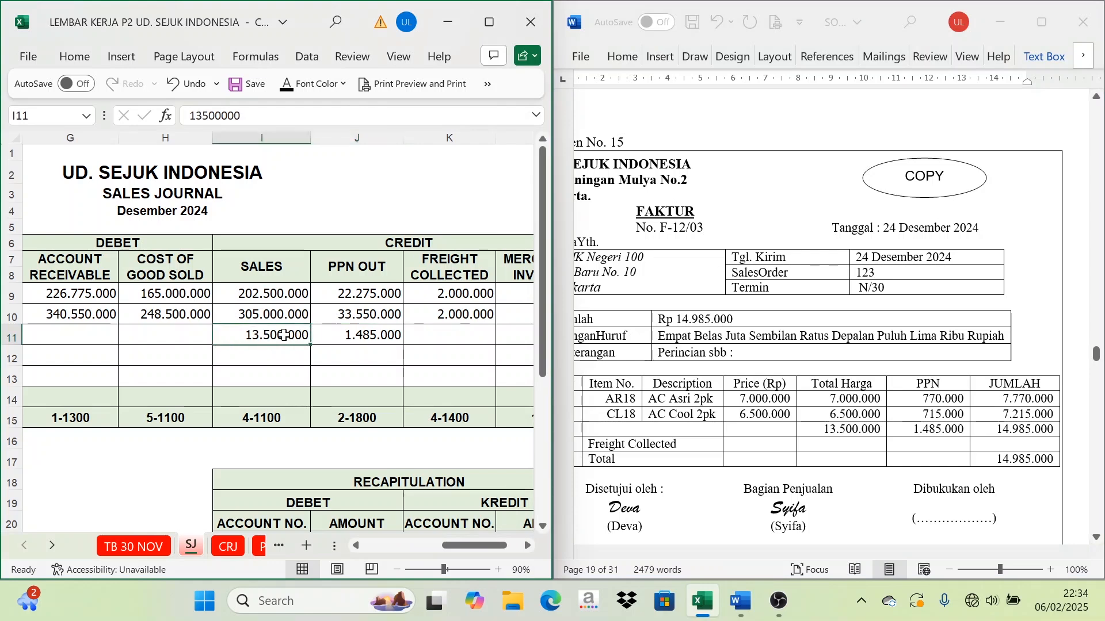
click(337, 334)
click(270, 334)
click(363, 339)
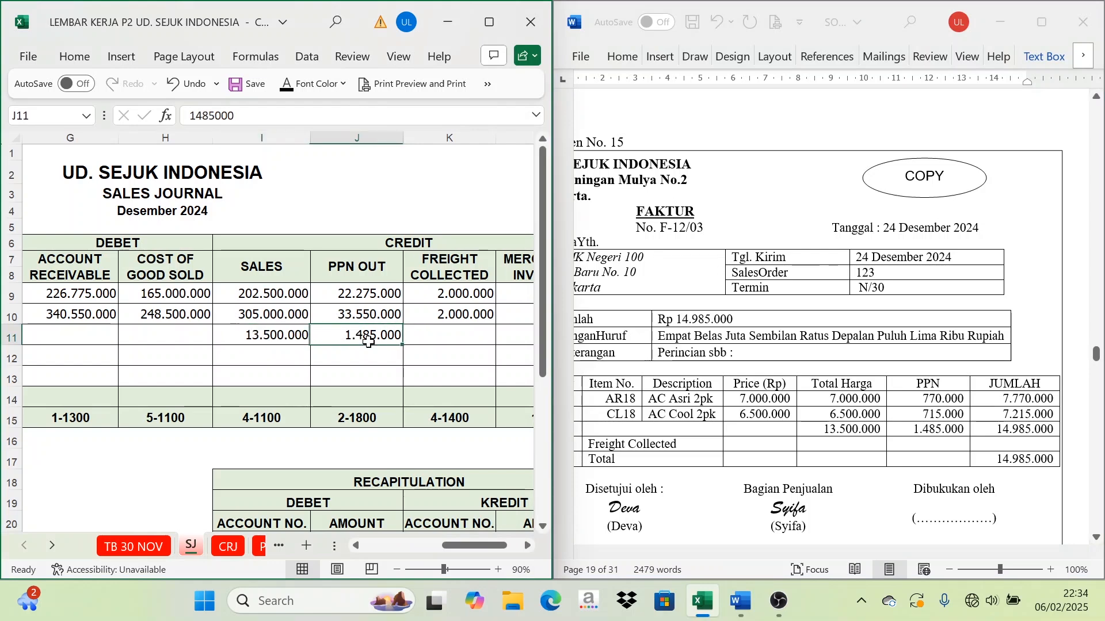
click(106, 243)
click(88, 333)
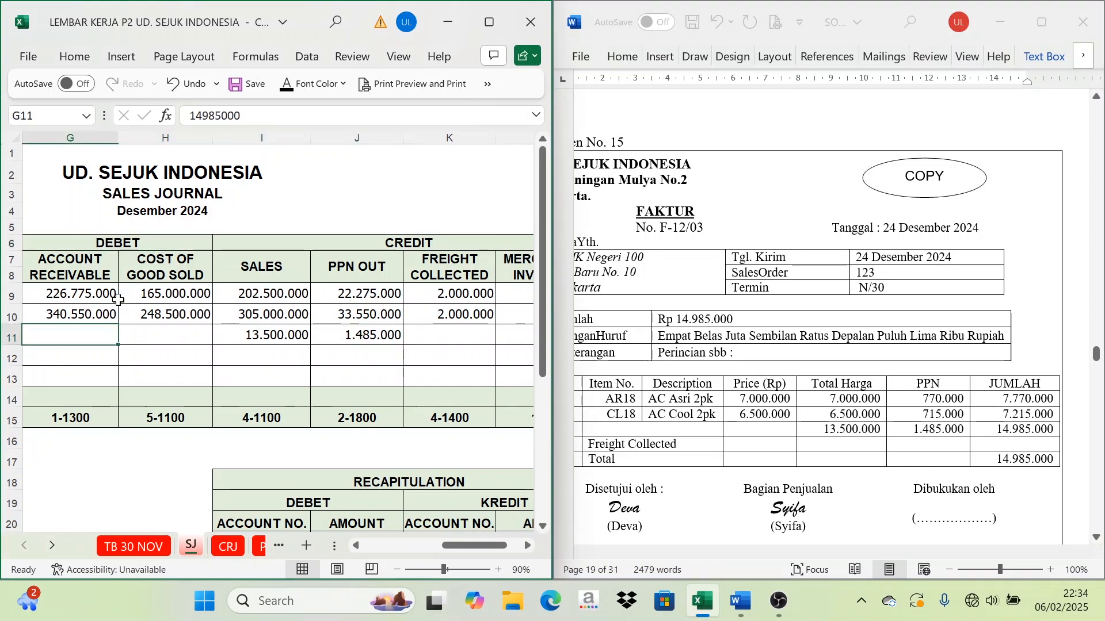
click(286, 85)
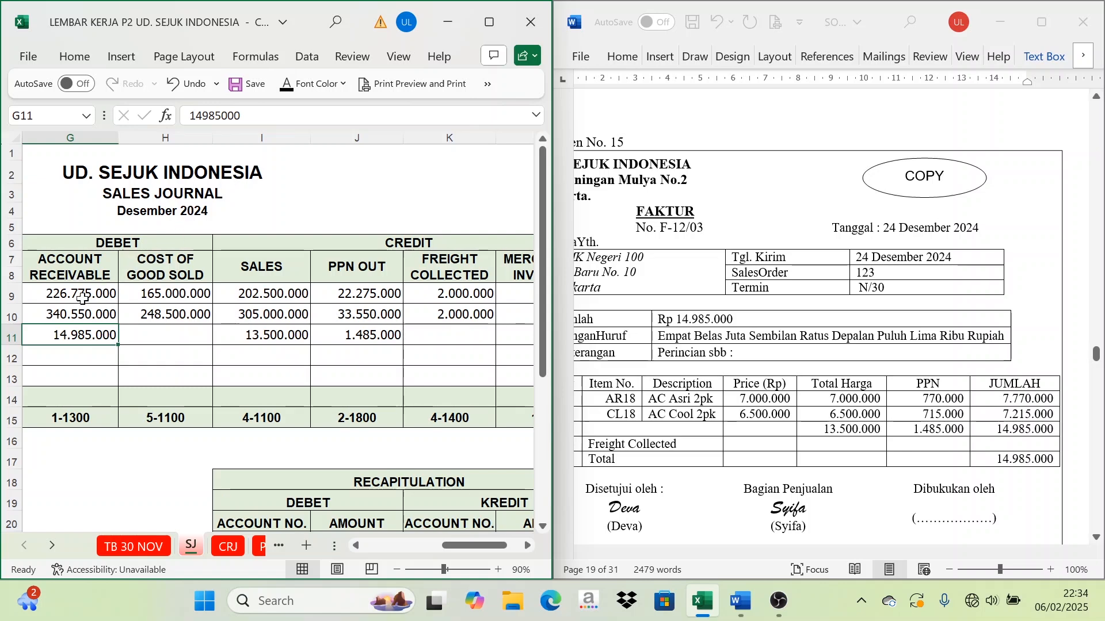
Step: On the SLAR sheet, reveal C48:E48 of the SMK NEGERI 100 card in black: 24, Sales Journal, SJ
click(652, 286)
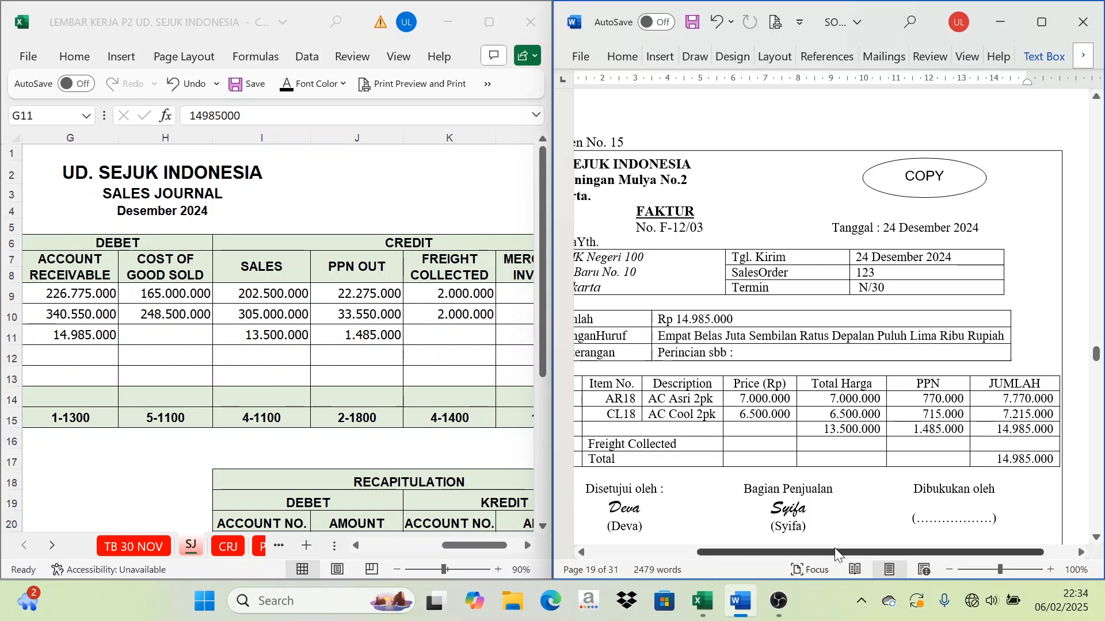
drag(836, 554, 786, 553)
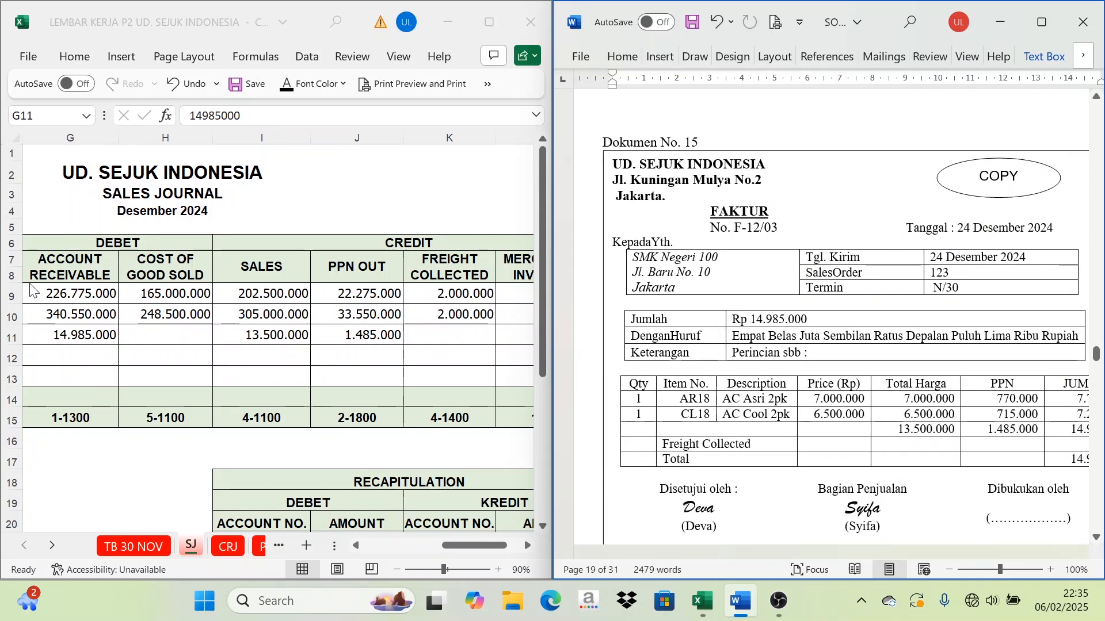
click(53, 543)
click(53, 543)
click(53, 543)
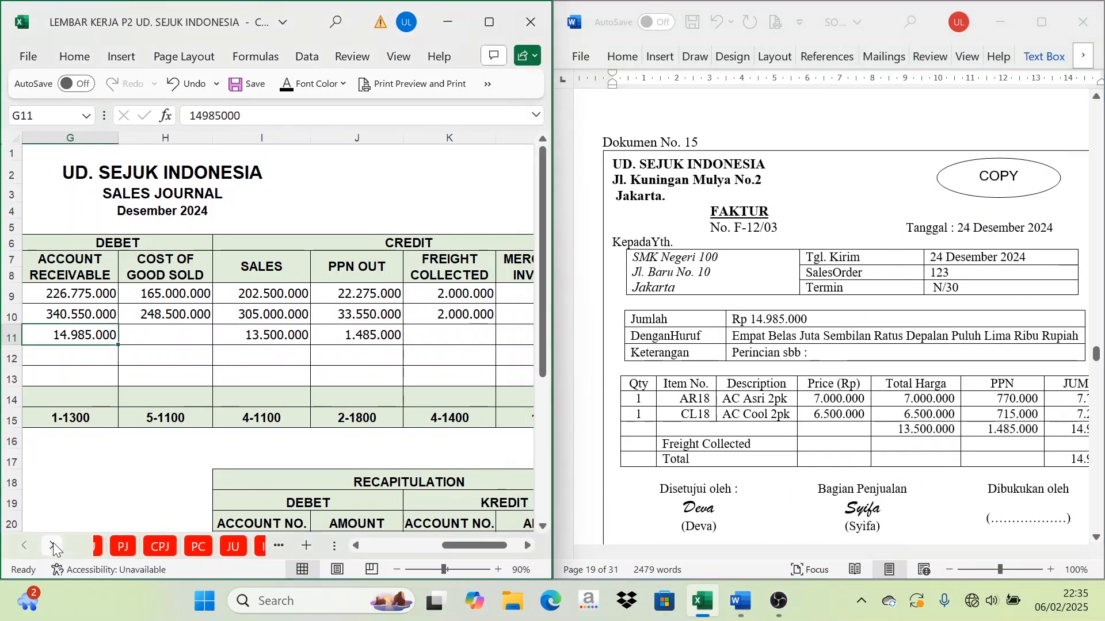
click(53, 543)
click(53, 543)
click(53, 543)
click(194, 546)
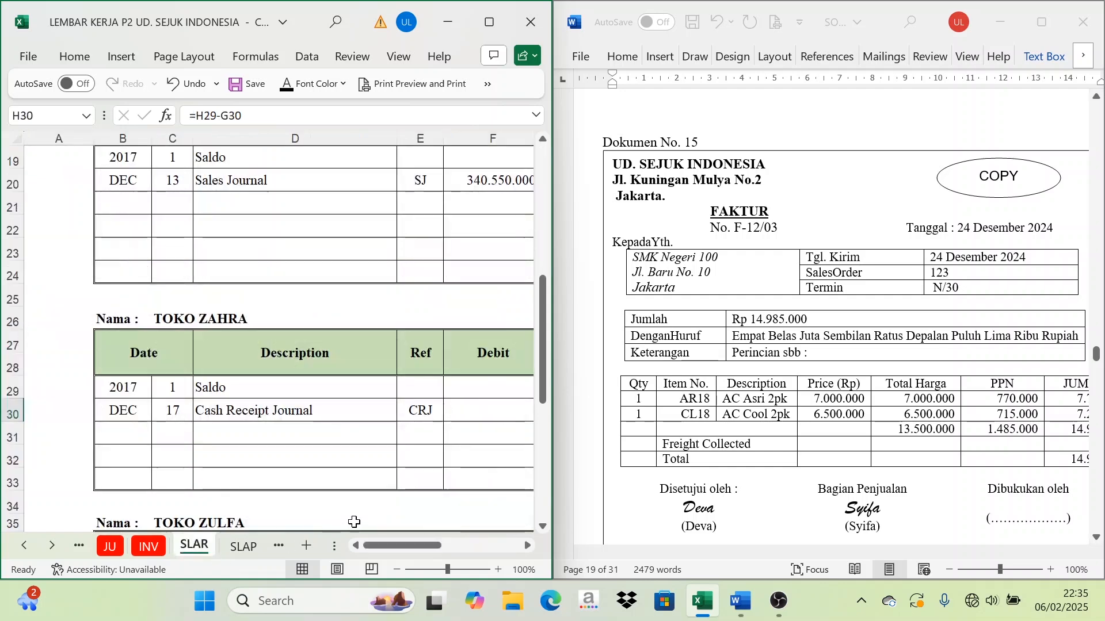
scroll(313, 464, down, 5)
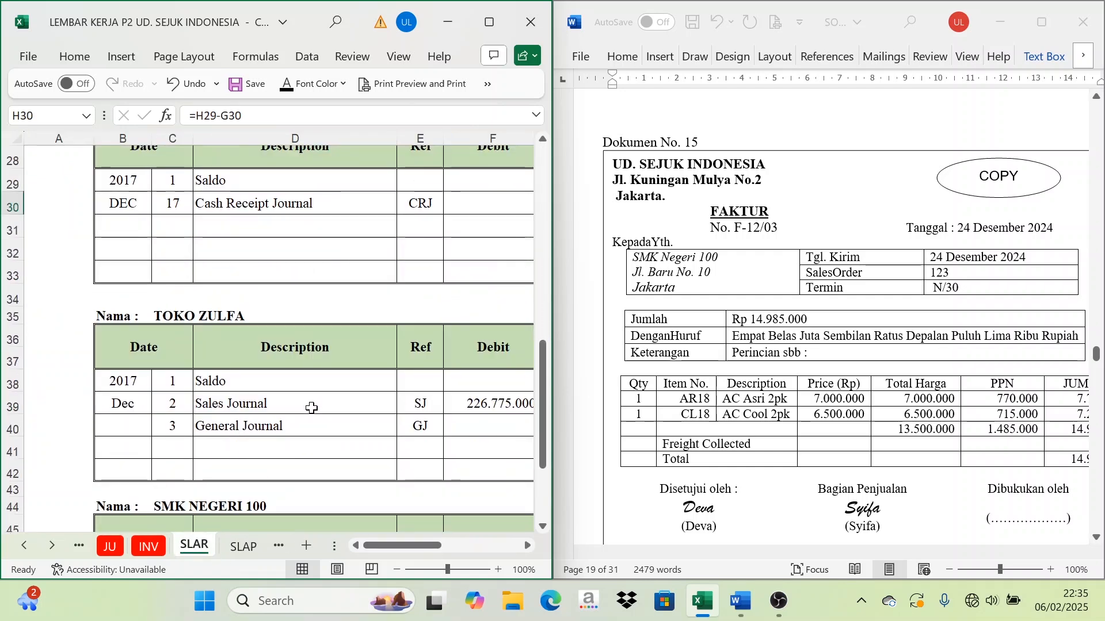
scroll(169, 449, down, 1)
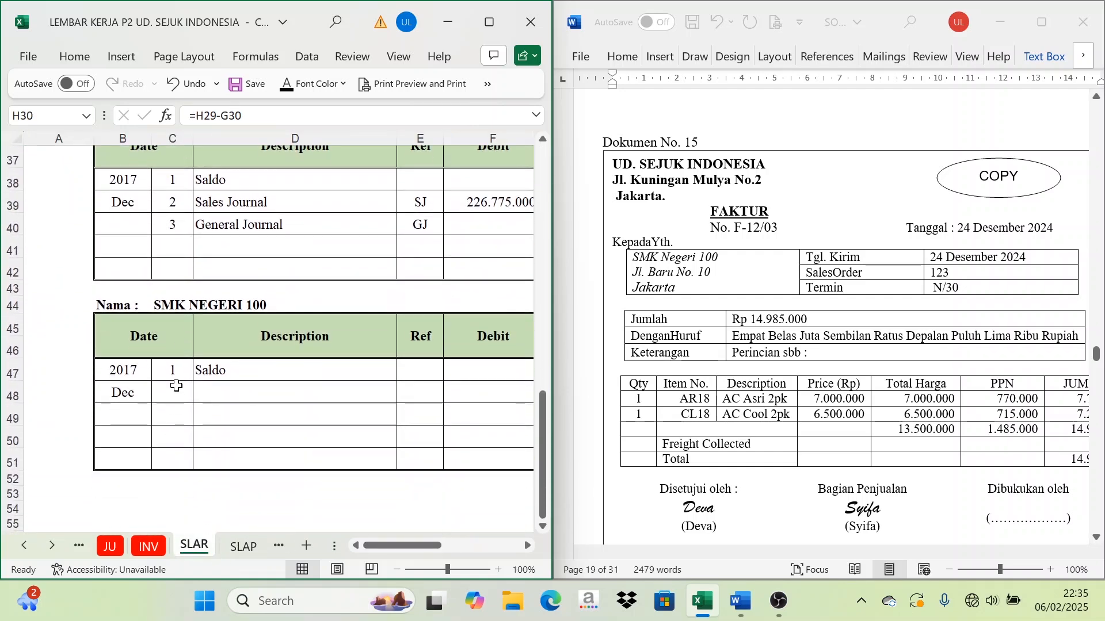
drag(172, 391, 424, 389)
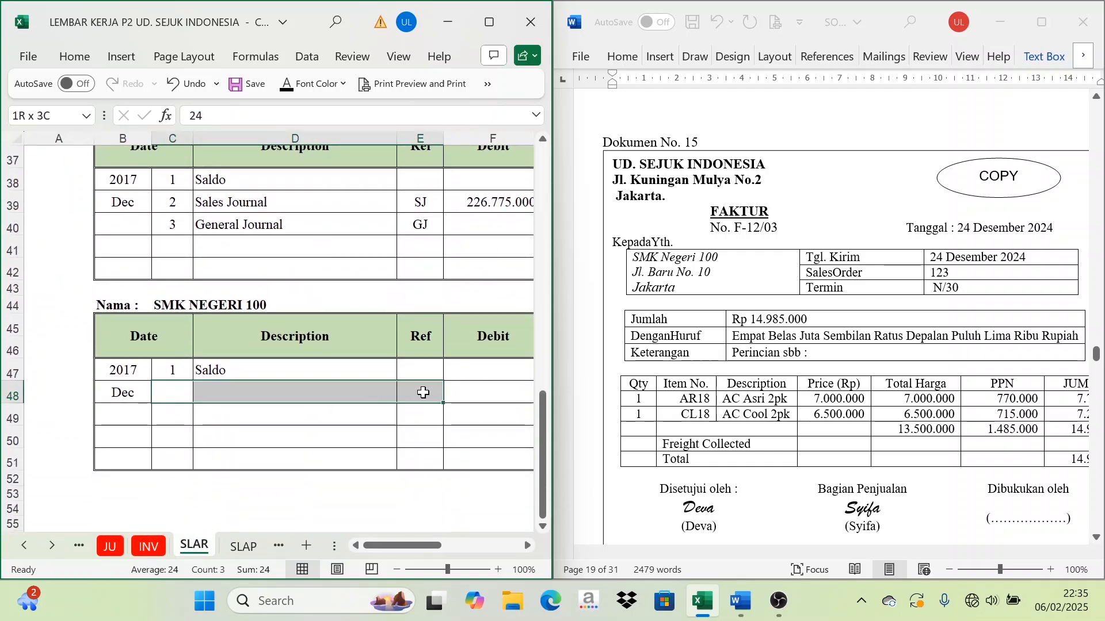
click(287, 86)
click(163, 393)
click(408, 388)
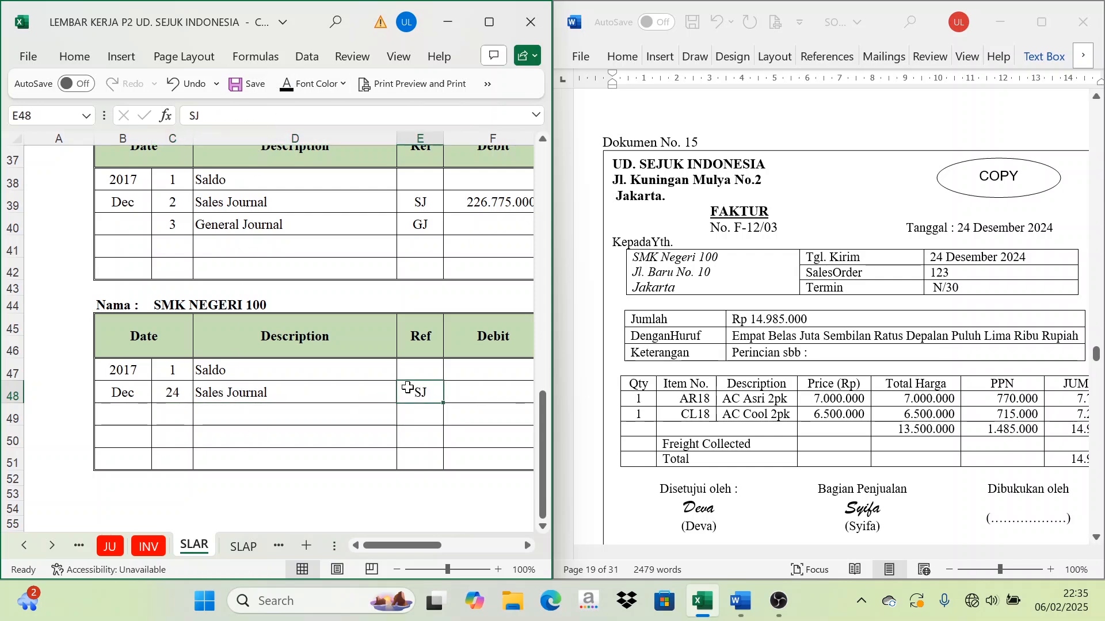
Step: Select the Debit cell F48 of the SMK NEGERI 100 card and check its source, the ACCOUNT RECEIVABLE amount in G11 on the SJ sheet
scroll(532, 548, right, 4)
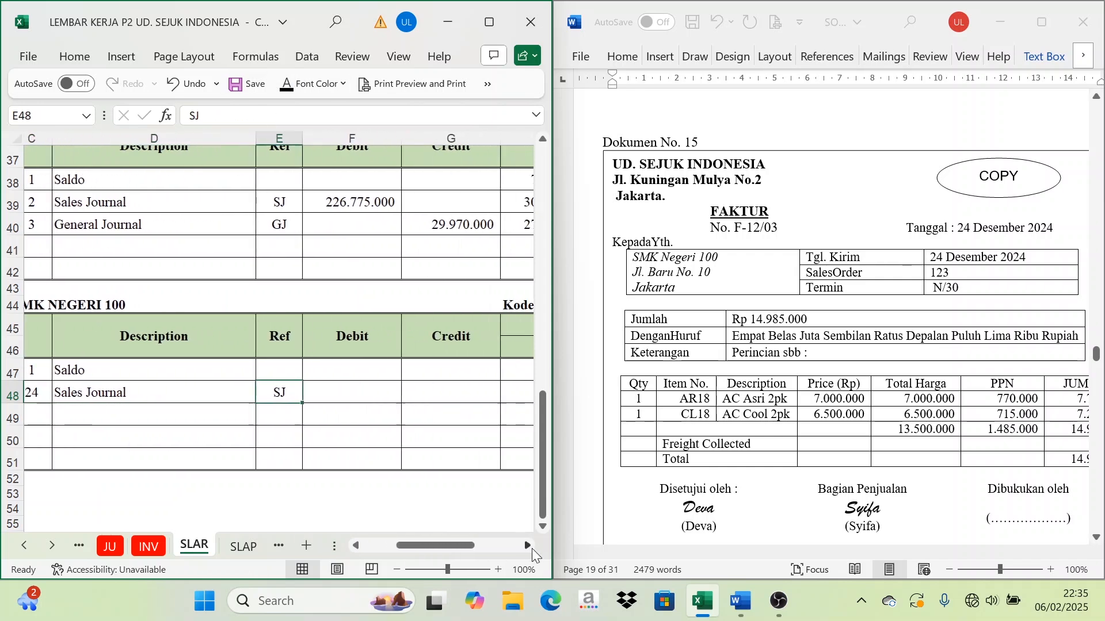
click(116, 387)
drag(138, 351, 207, 346)
click(139, 397)
click(26, 545)
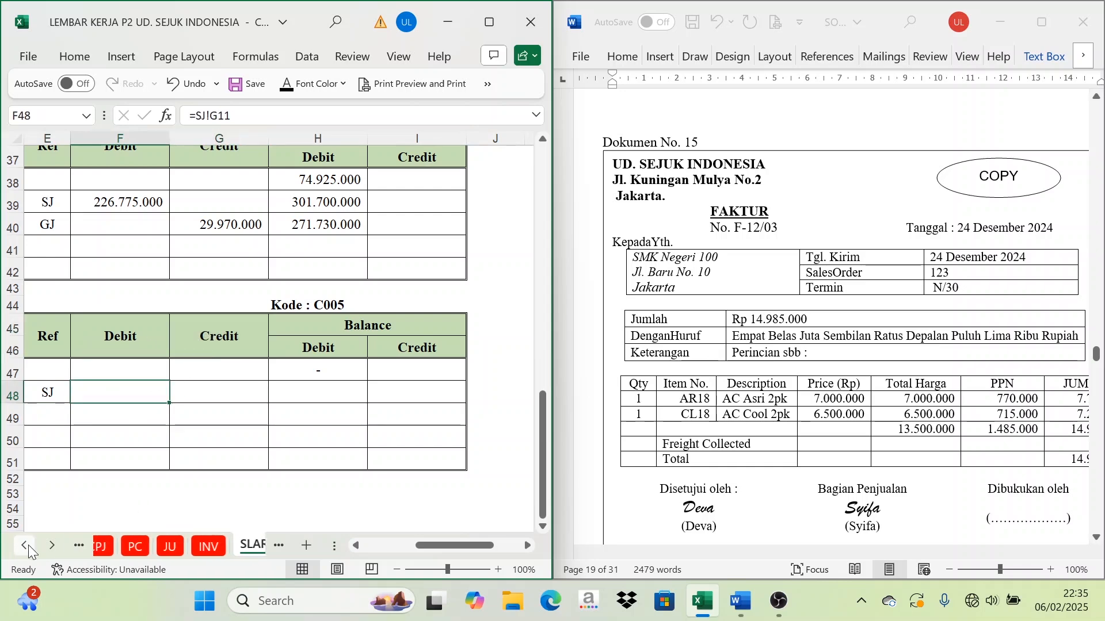
click(26, 545)
click(26, 545)
click(191, 546)
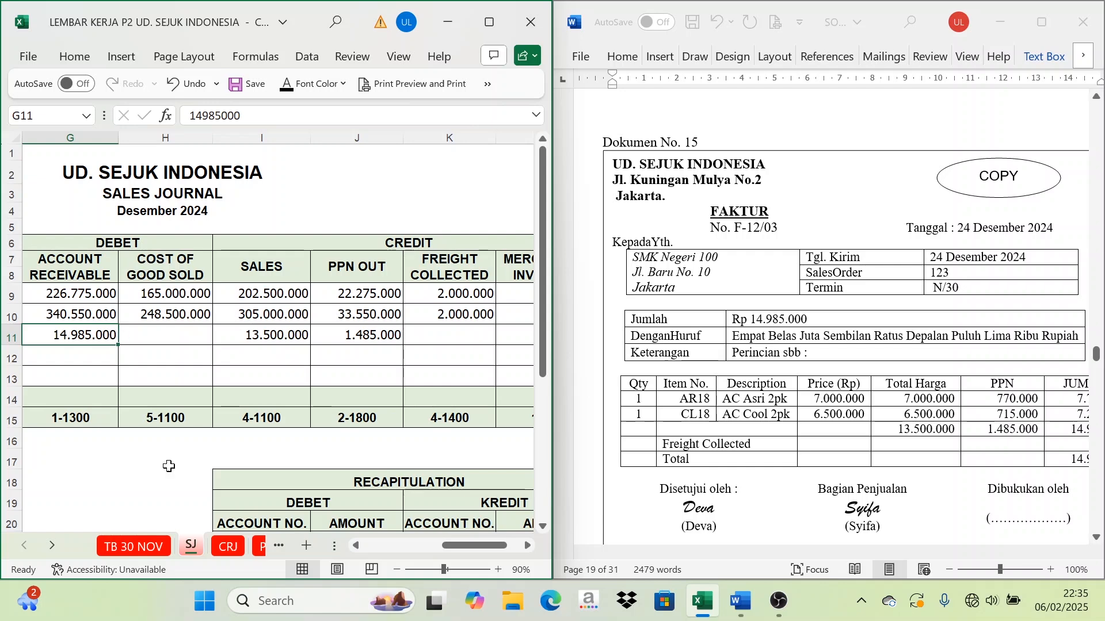
Step: Return to the SLAR sheet and reveal the debit of 14.985.000 in F48 with black font
click(52, 545)
click(52, 546)
click(52, 546)
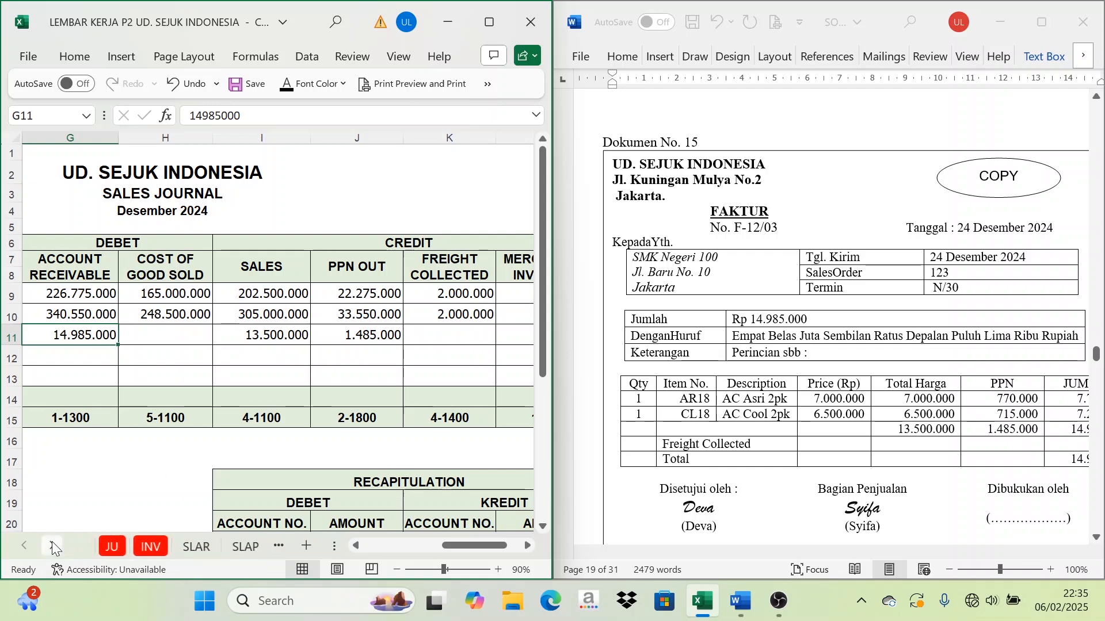
click(211, 540)
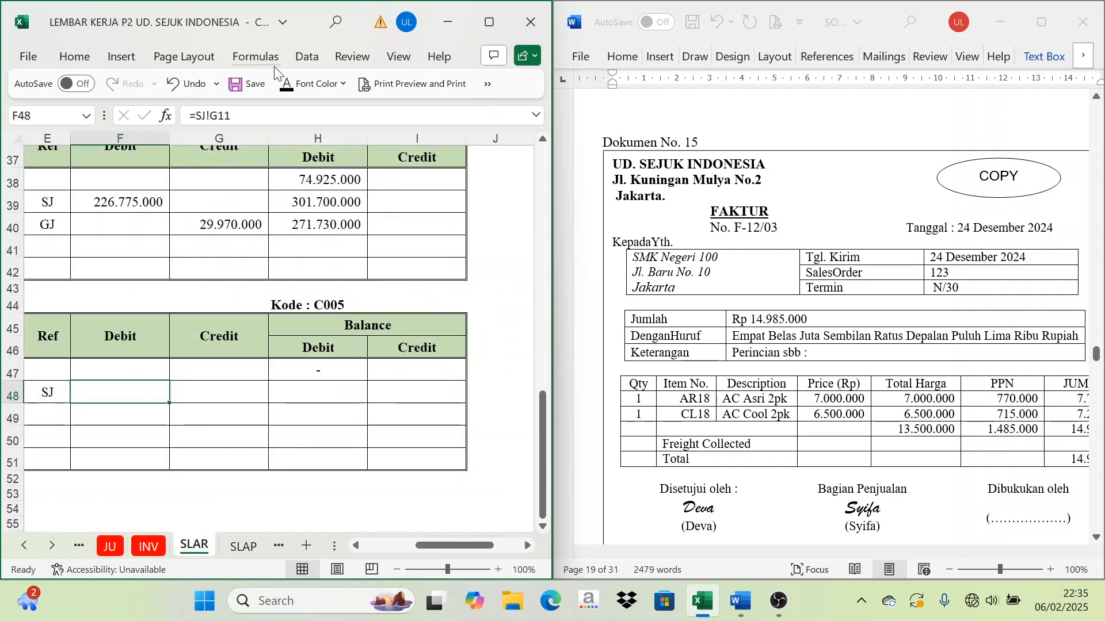
click(286, 85)
click(119, 330)
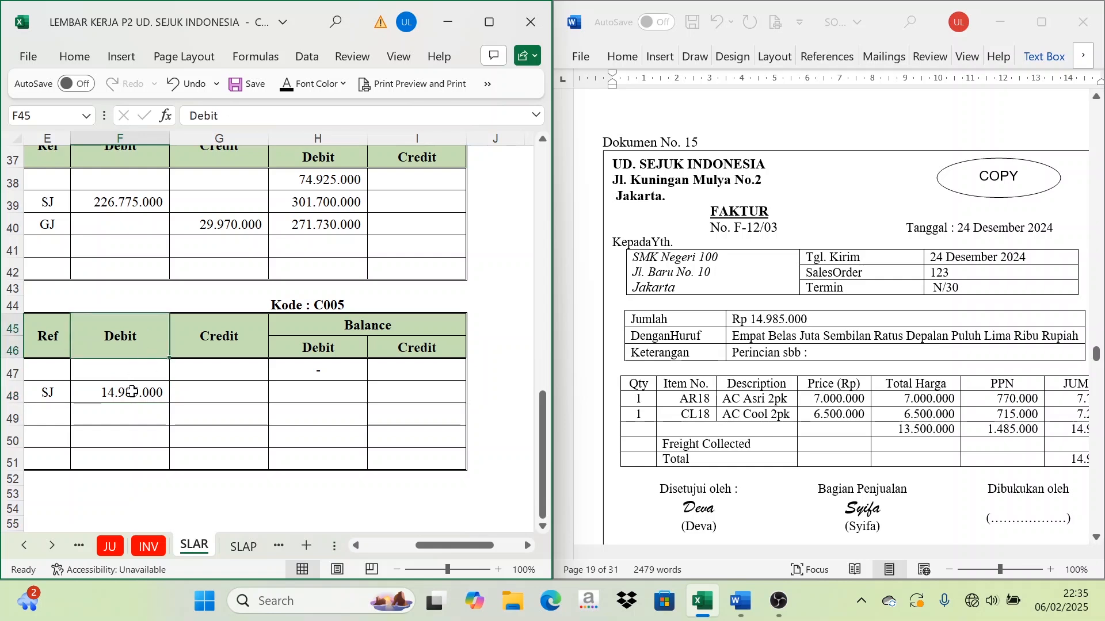
Step: Reveal the debit balance of 14.985.000 in H48 of the SMK NEGERI 100 card with black font
click(131, 392)
click(412, 387)
click(162, 393)
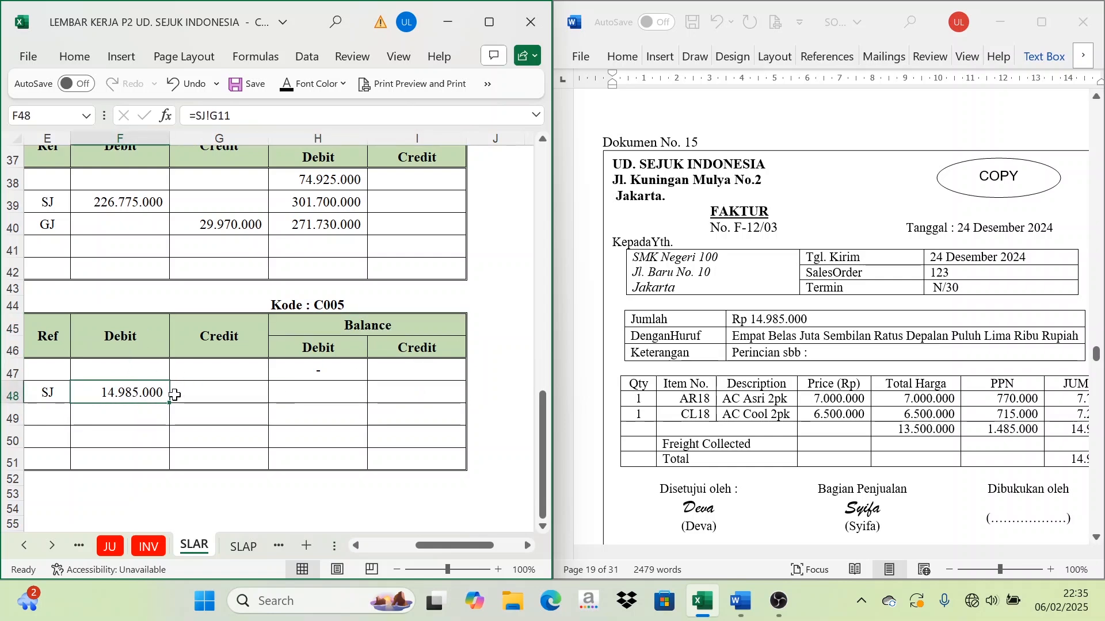
click(311, 390)
click(291, 91)
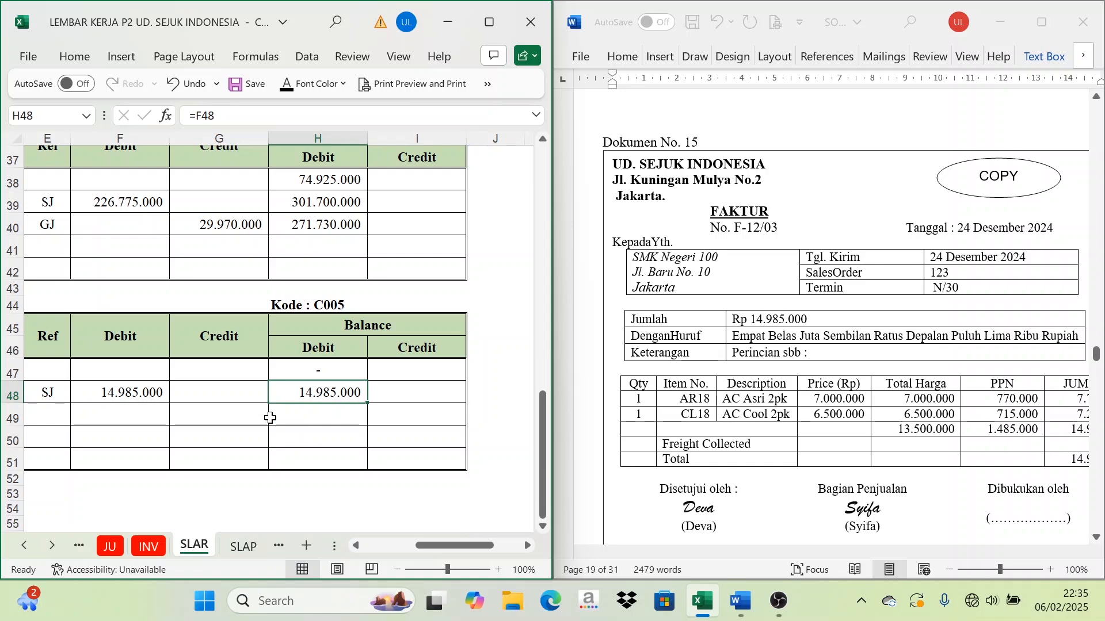
scroll(167, 518, down, 1)
scroll(151, 547, up, 1)
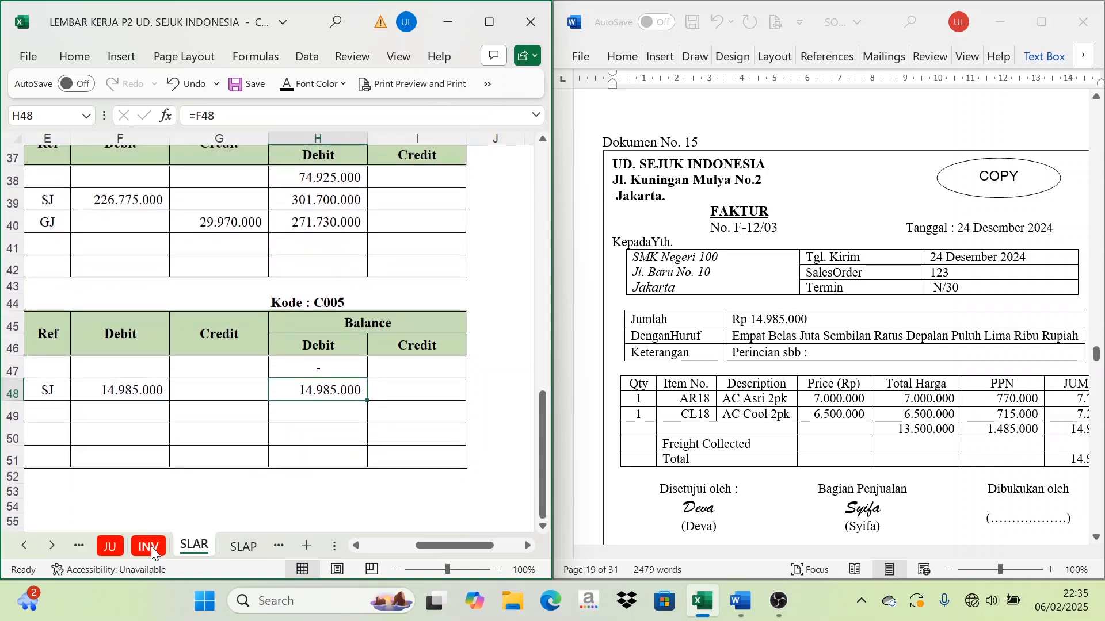
Step: On the INV sheet, reveal C18:E18 of the AC ASRI 2PK card in black: 24, F-12/03, SMK Negeri 100
click(150, 546)
drag(472, 543, 409, 550)
scroll(275, 452, up, 3)
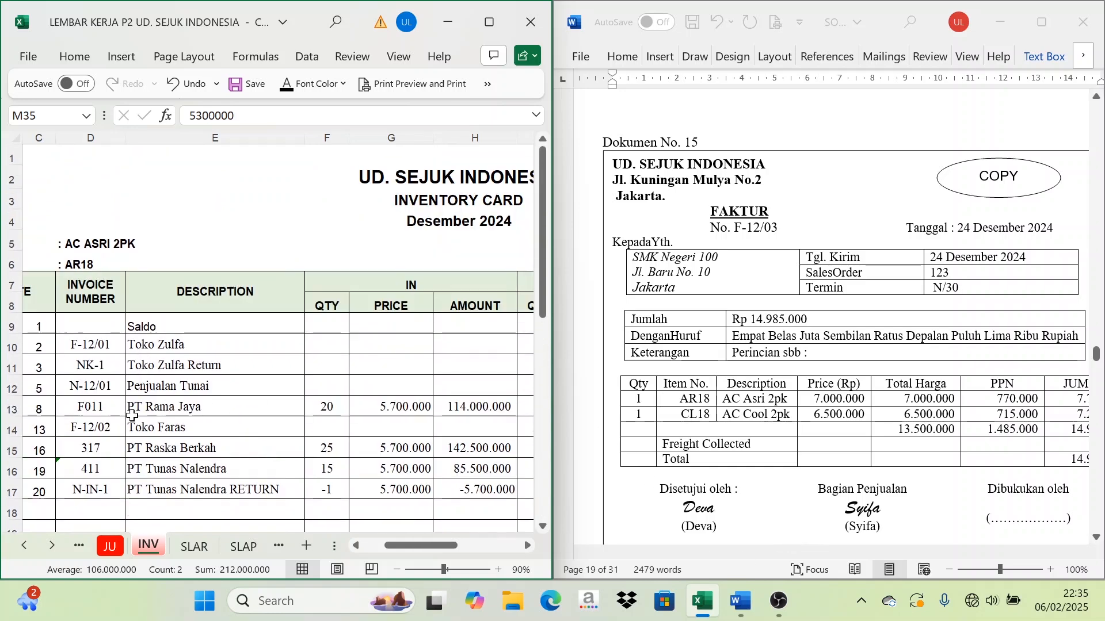
click(33, 506)
text(24	F-12/03	SMK Negeri 100)
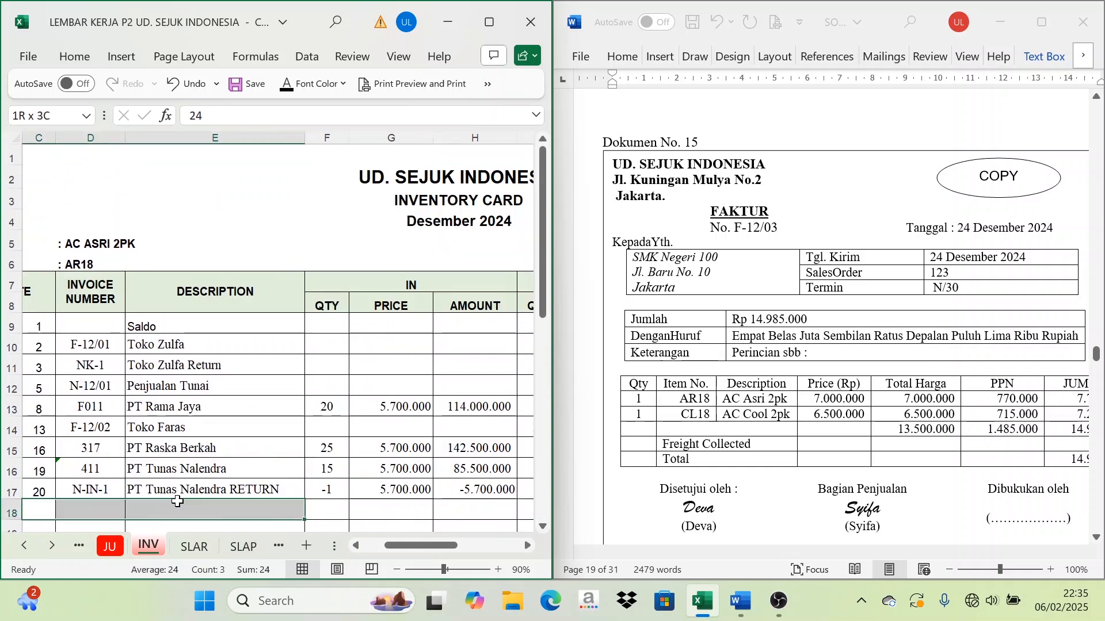
scroll(151, 402, down, 1)
scroll(151, 402, down, 2)
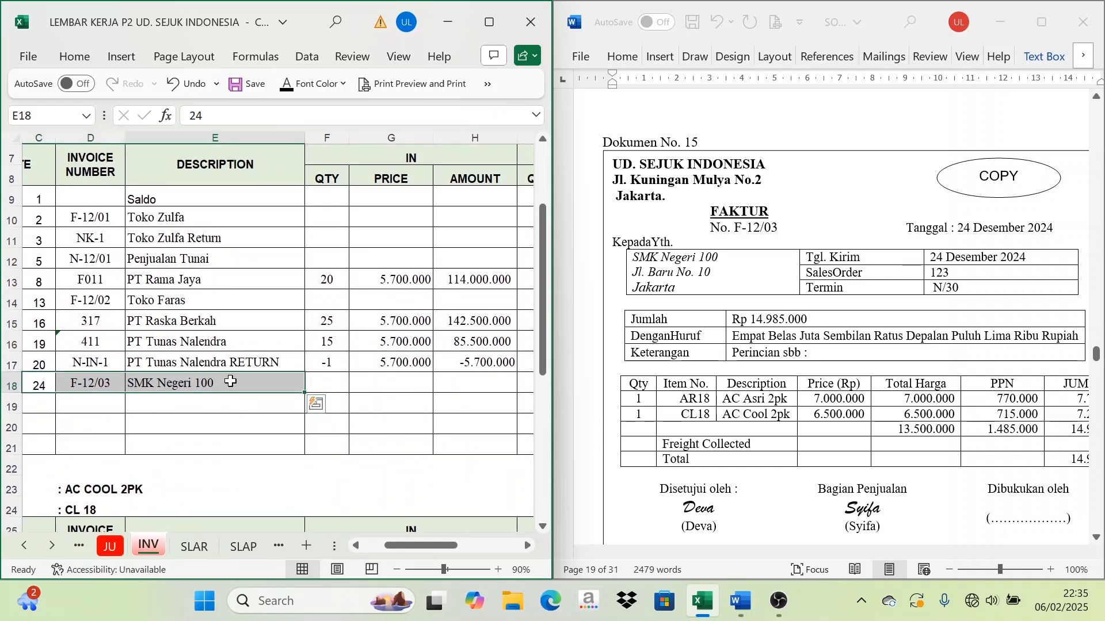
click(198, 379)
Step: Reveal the OUT entry in I18:K18 of the AC ASRI 2PK card in black: quantity 1, price 5.700.000, amount 5.700.000
click(327, 387)
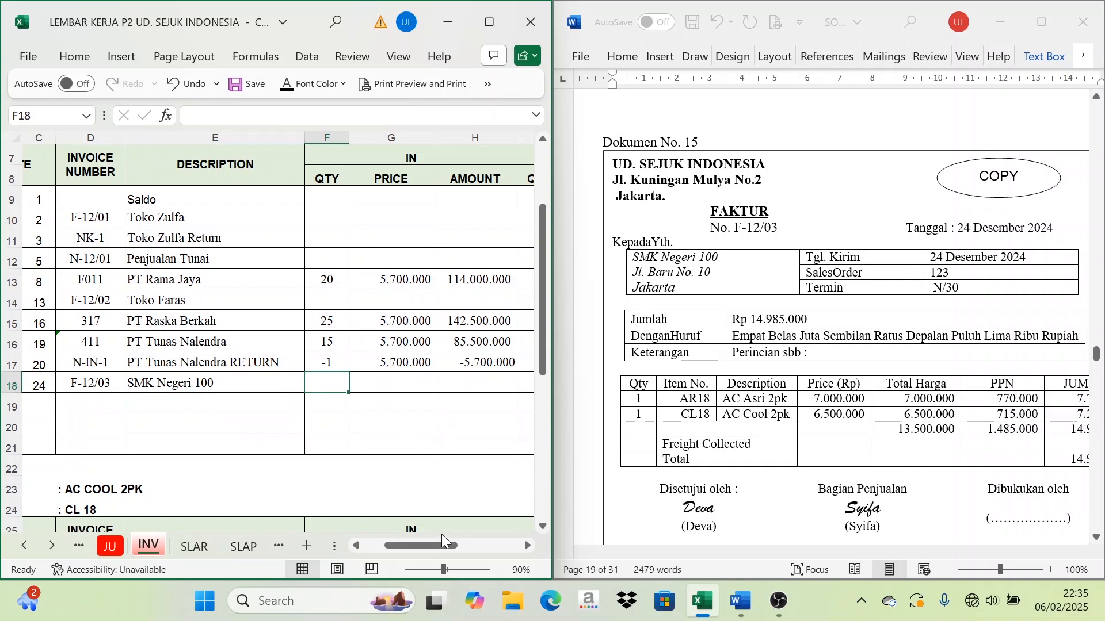
drag(441, 544, 475, 544)
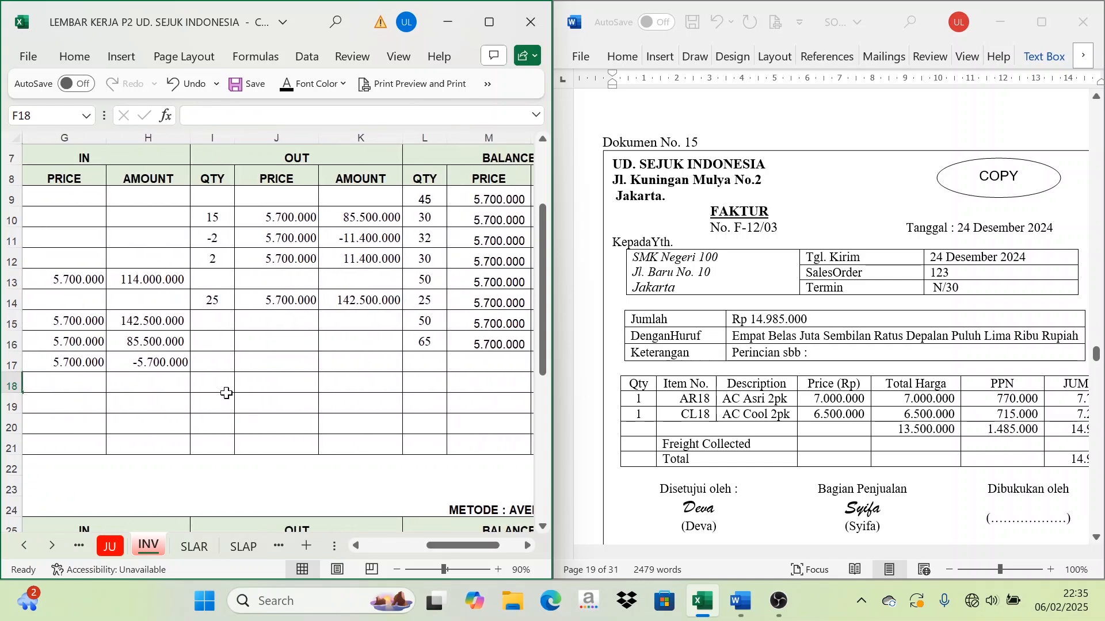
click(211, 382)
click(282, 88)
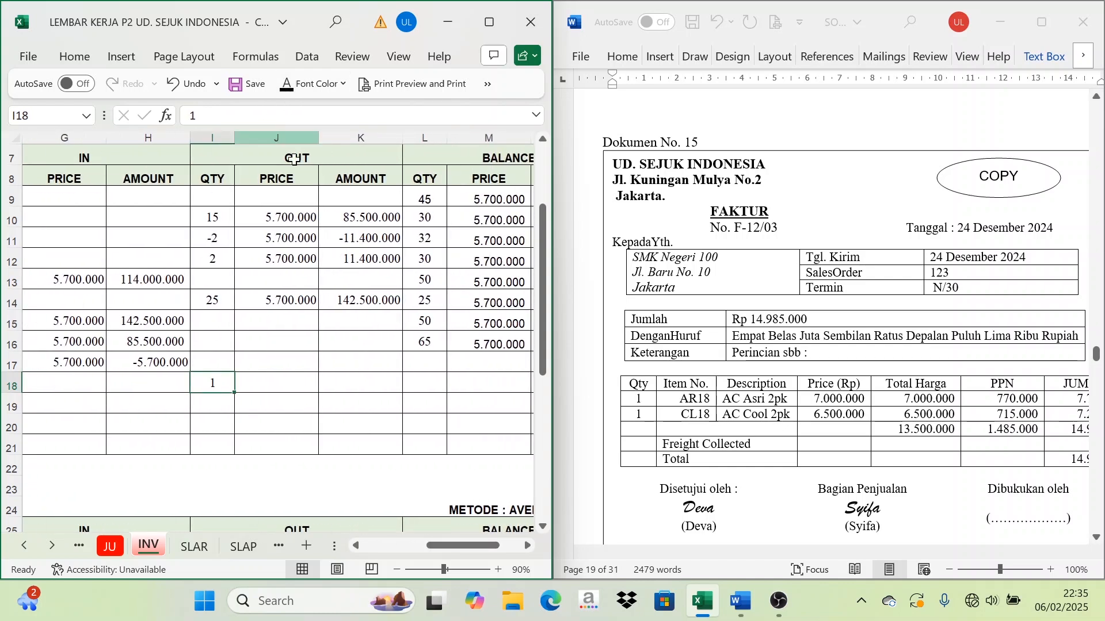
click(481, 348)
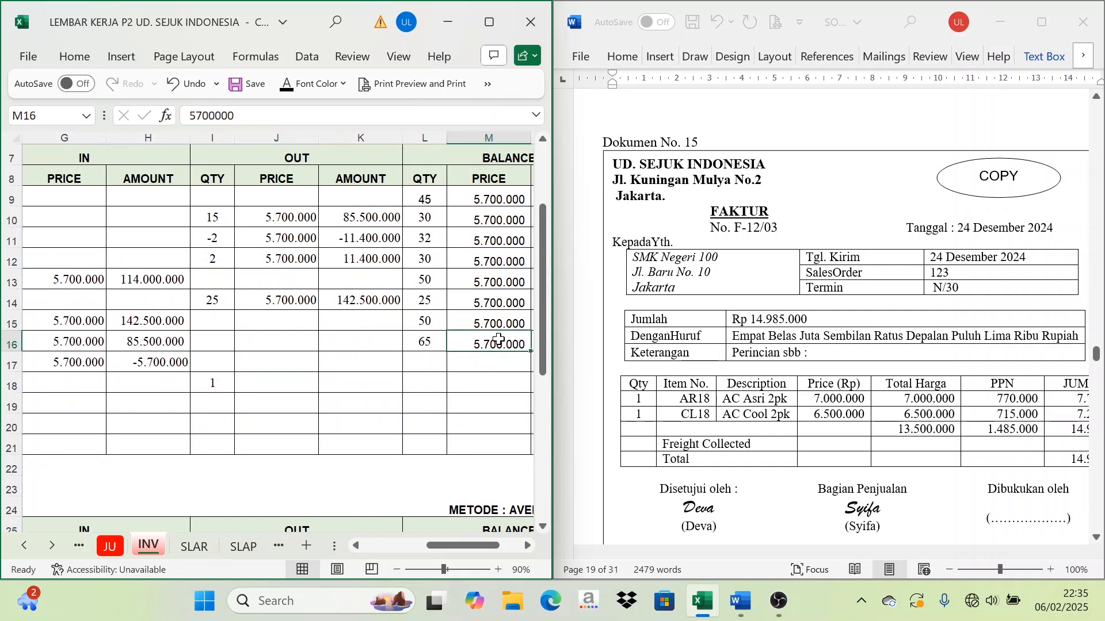
click(246, 378)
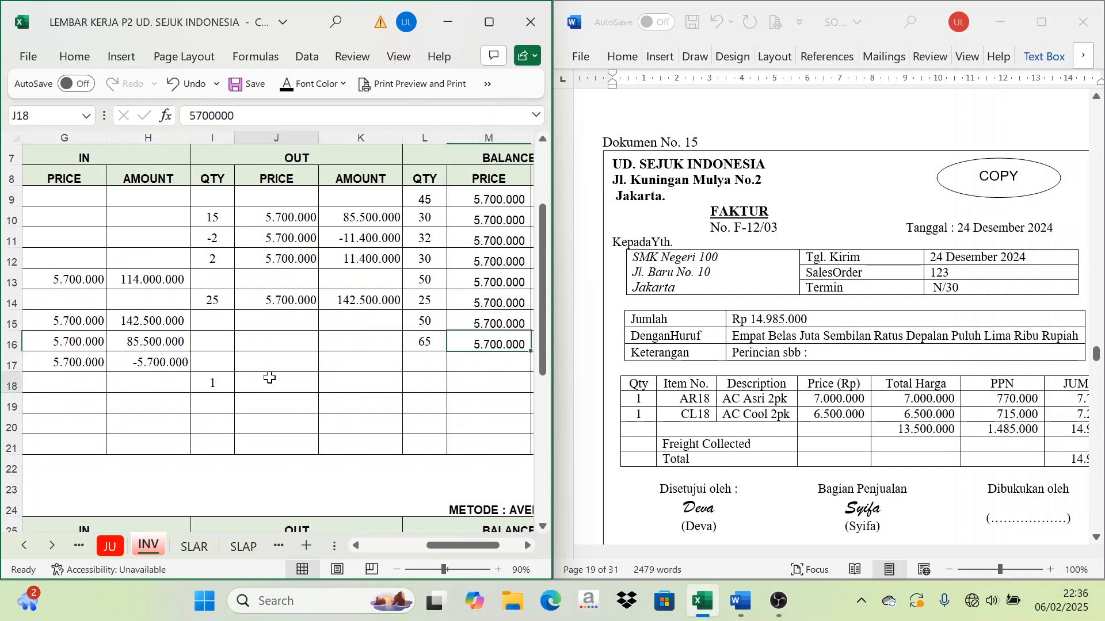
click(282, 87)
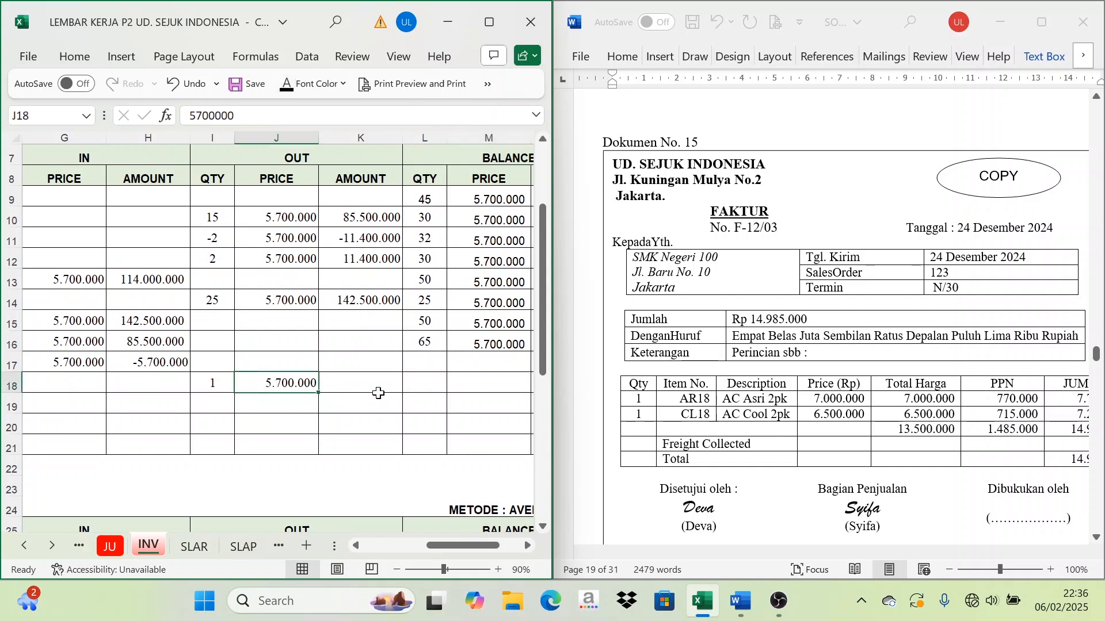
click(375, 385)
click(276, 90)
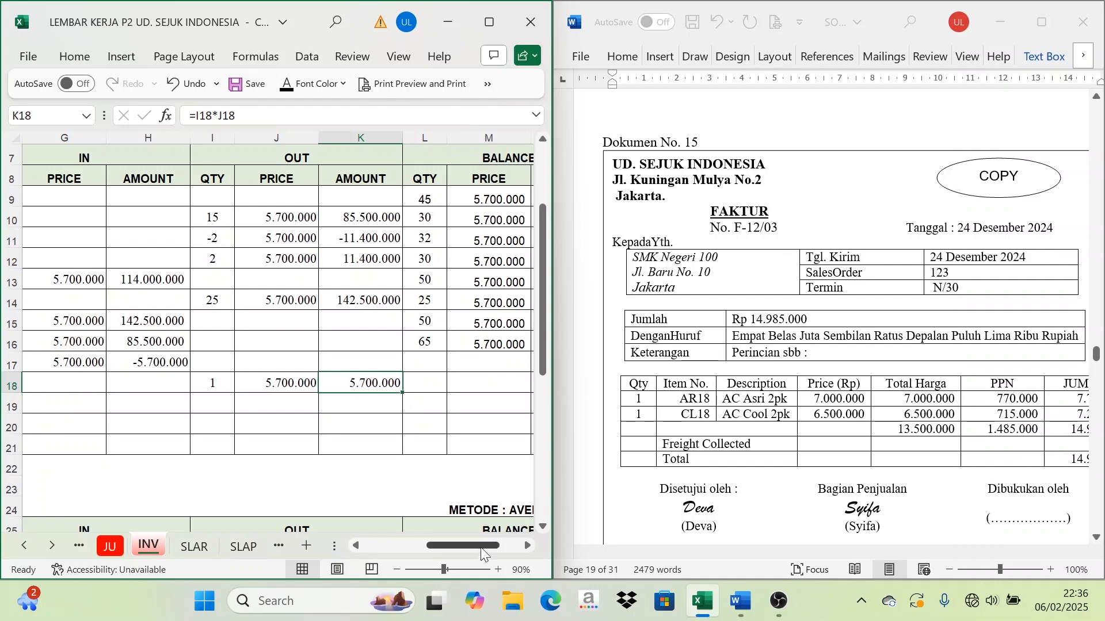
Step: Reveal the balance in L17:N17 of the AC ASRI 2PK card in black: quantity 64, price 5.700.000, amount 364.800.000
mouse_move(469, 546)
mouse_down()
mouse_move(494, 547)
mouse_move(410, 540)
mouse_move(477, 541)
mouse_move(469, 543)
mouse_up()
click(419, 340)
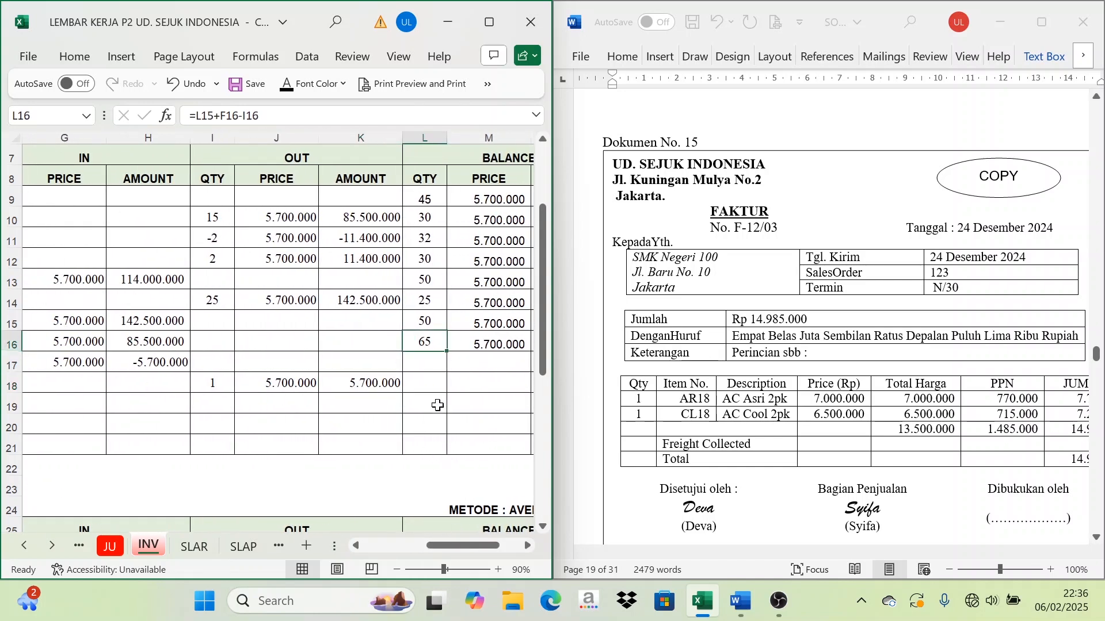
click(431, 363)
key(ctrl+d)
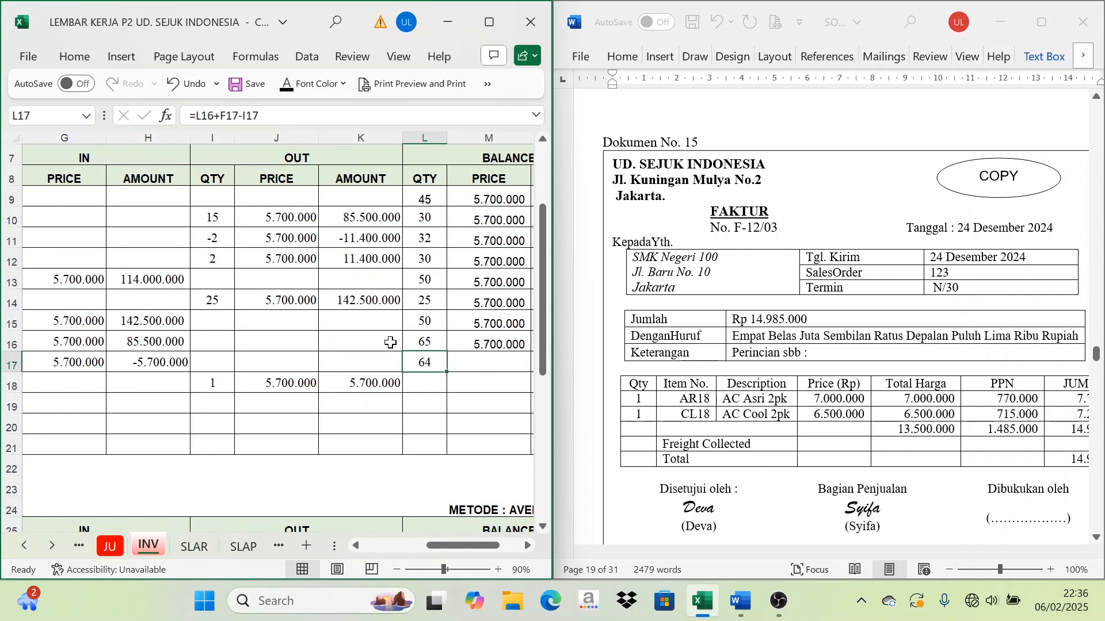
click(527, 545)
click(527, 546)
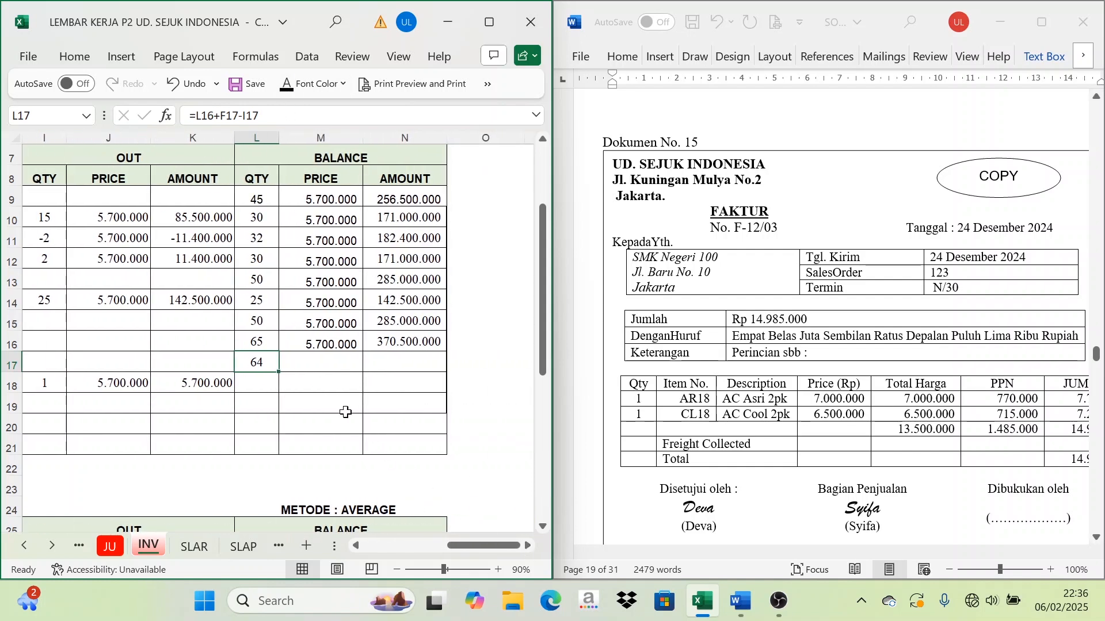
click(311, 359)
click(286, 87)
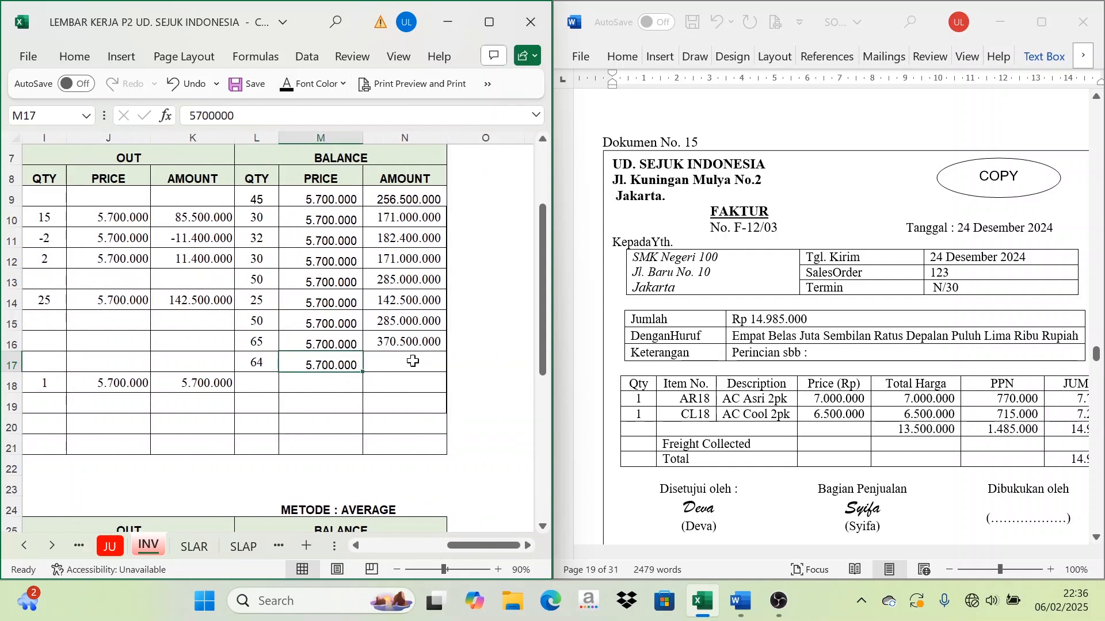
key(Right)
click(286, 88)
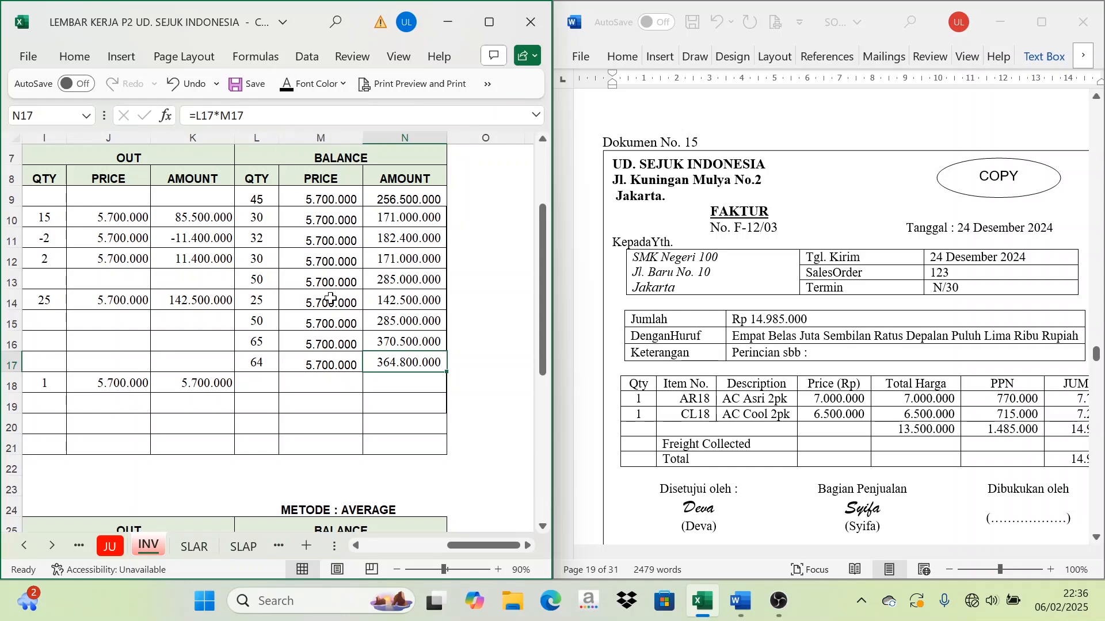
Step: Check the OUT quantity in I18 against the previous balance in L17 and reveal the balance quantity of 63 in L18 with black font
click(179, 383)
click(84, 384)
drag(496, 549, 484, 544)
click(142, 387)
click(293, 400)
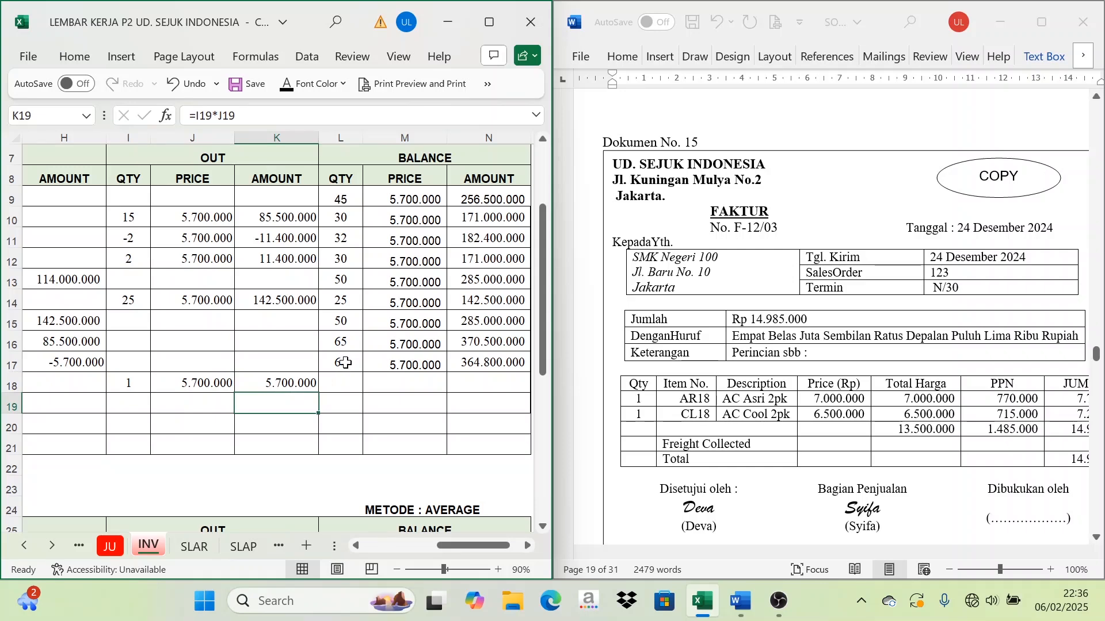
click(341, 382)
click(117, 390)
click(339, 363)
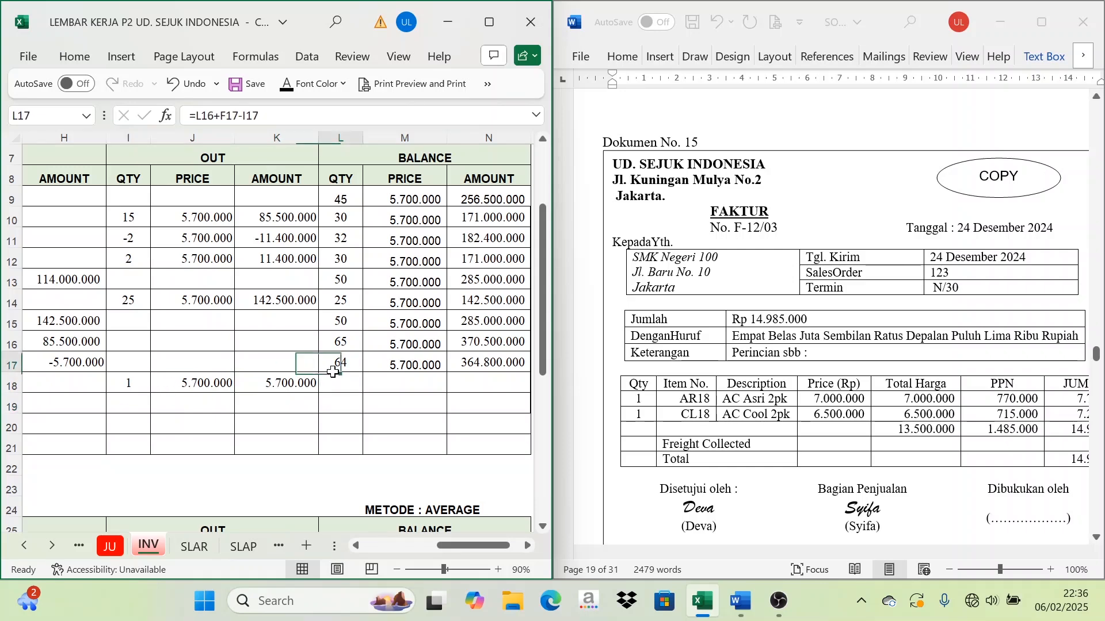
click(340, 380)
click(286, 84)
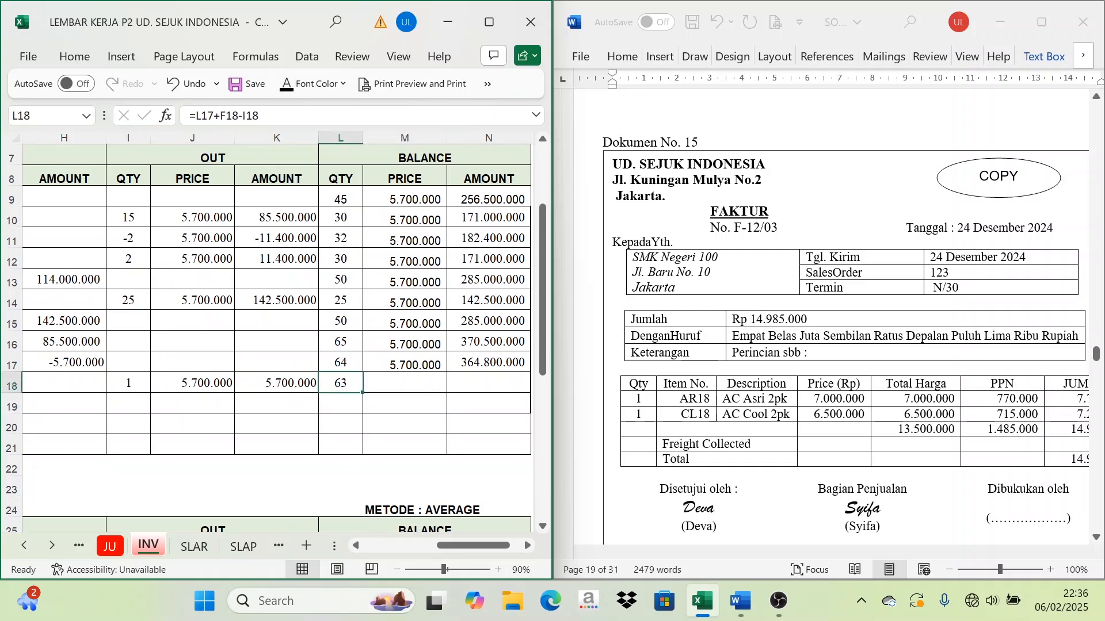
Step: Reveal the balance price of 5.700.000 in M18 and the balance amount of 359.100.000 in N18 with black font
click(419, 384)
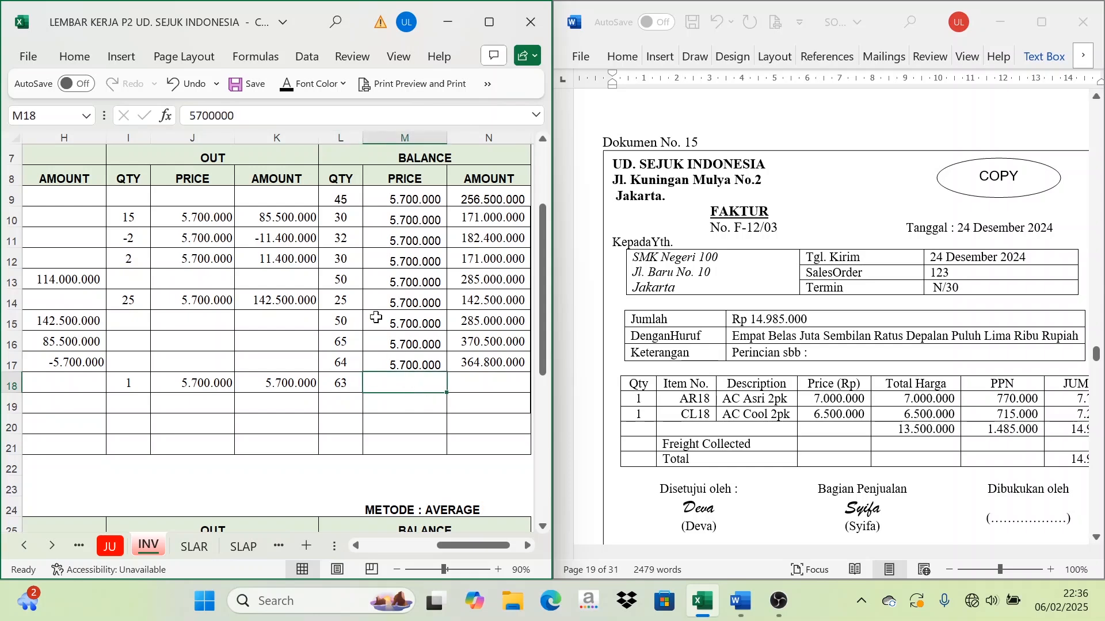
click(287, 85)
click(466, 382)
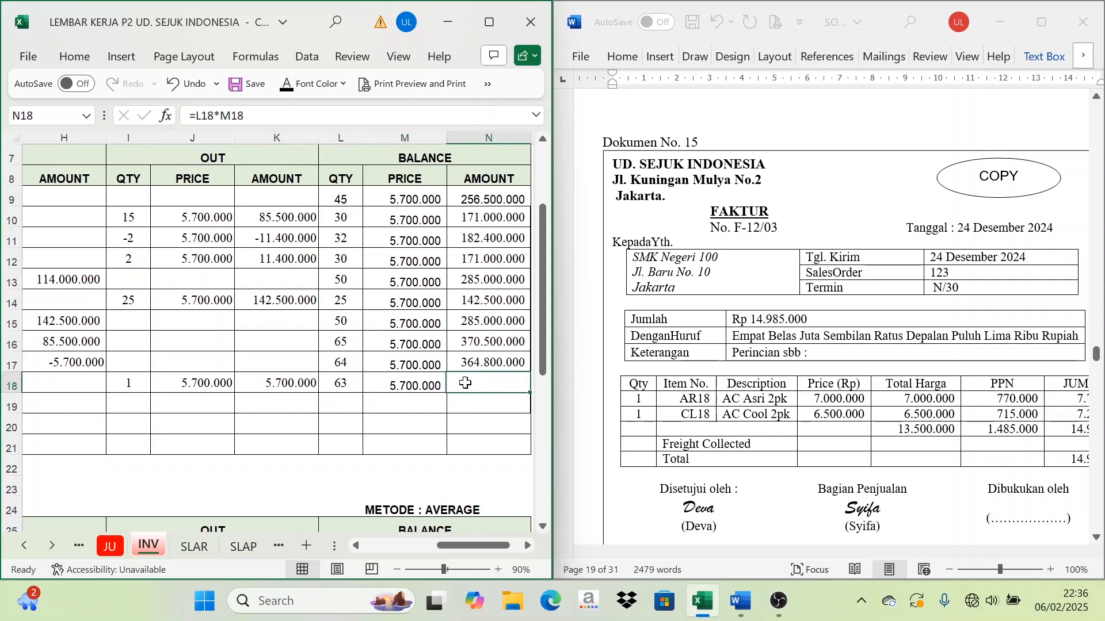
click(287, 85)
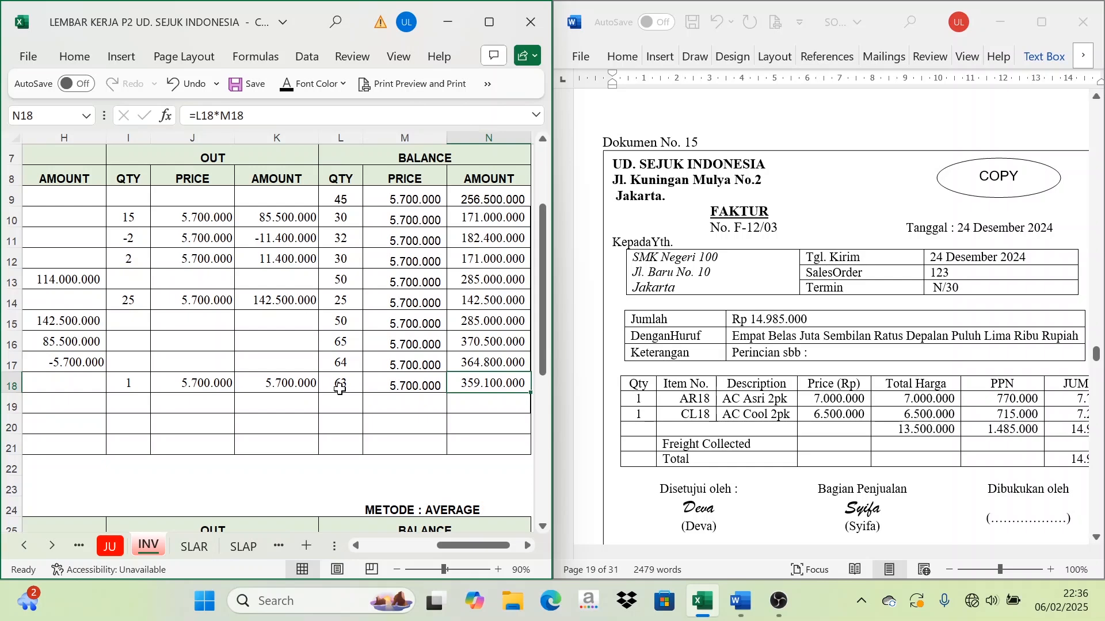
Step: Reveal C36:E36 of the AC COOL 2PK card in black: 24, F-12/03, SMK Negeri 100
drag(494, 545, 437, 548)
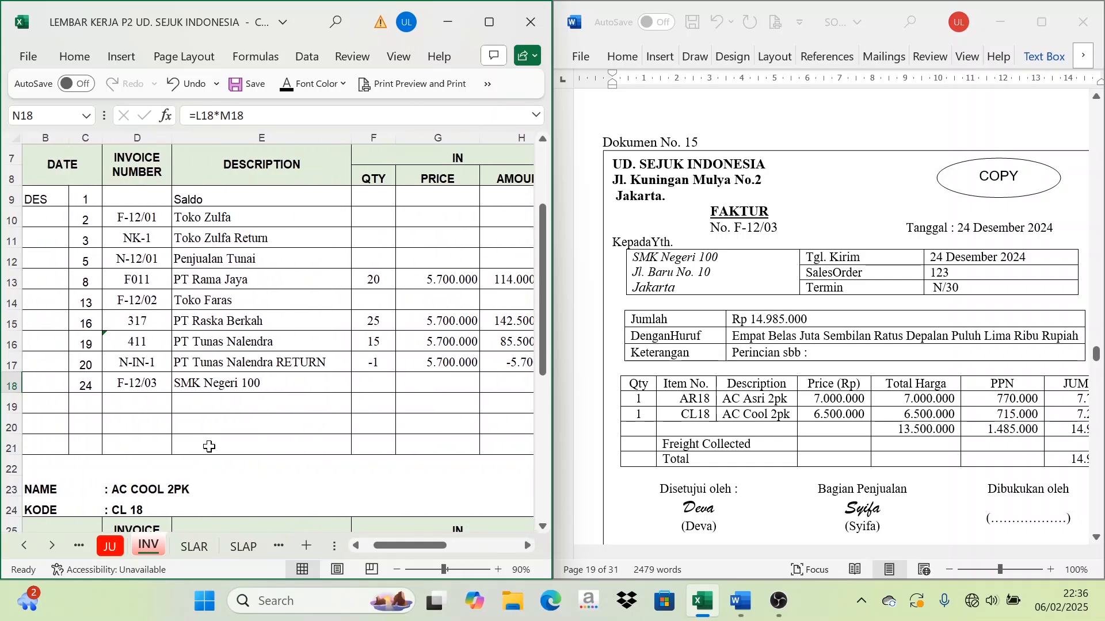
scroll(197, 416, down, 6)
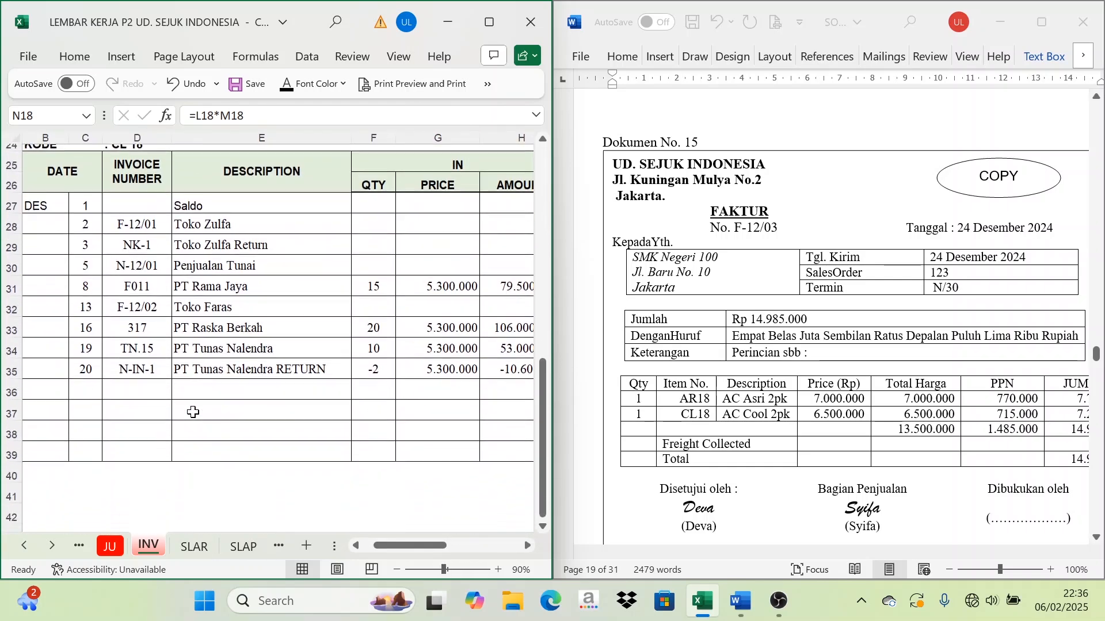
drag(85, 383, 305, 374)
click(308, 85)
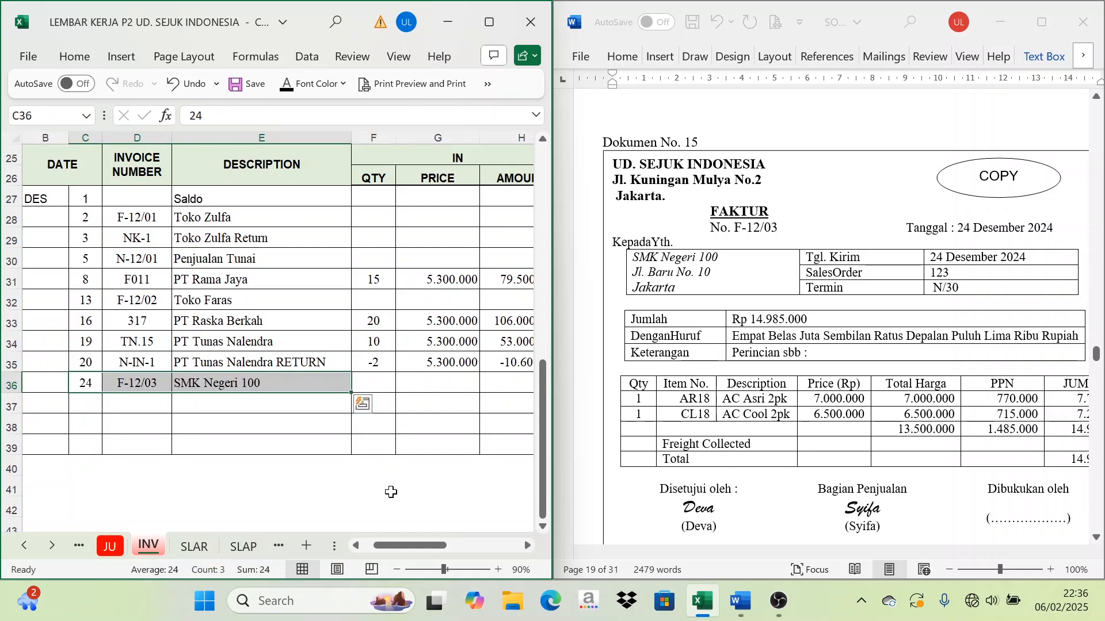
Step: Reveal the OUT entry in I36:K36 of the AC COOL 2PK card in black: quantity 1, price 5.300.000, amount 5.300.000
drag(417, 548, 454, 543)
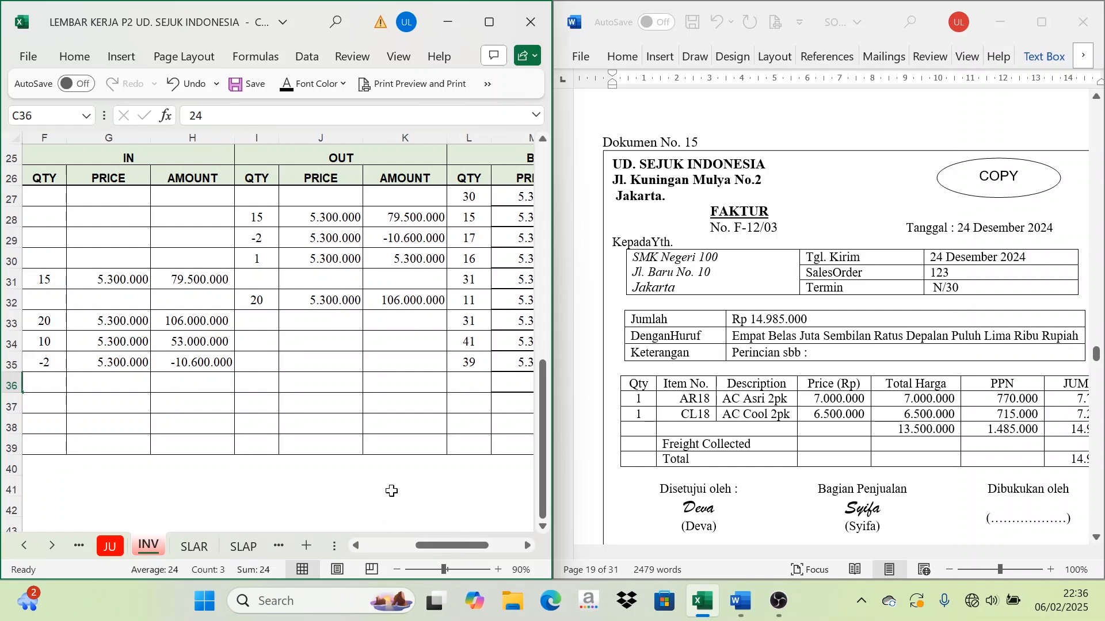
click(271, 387)
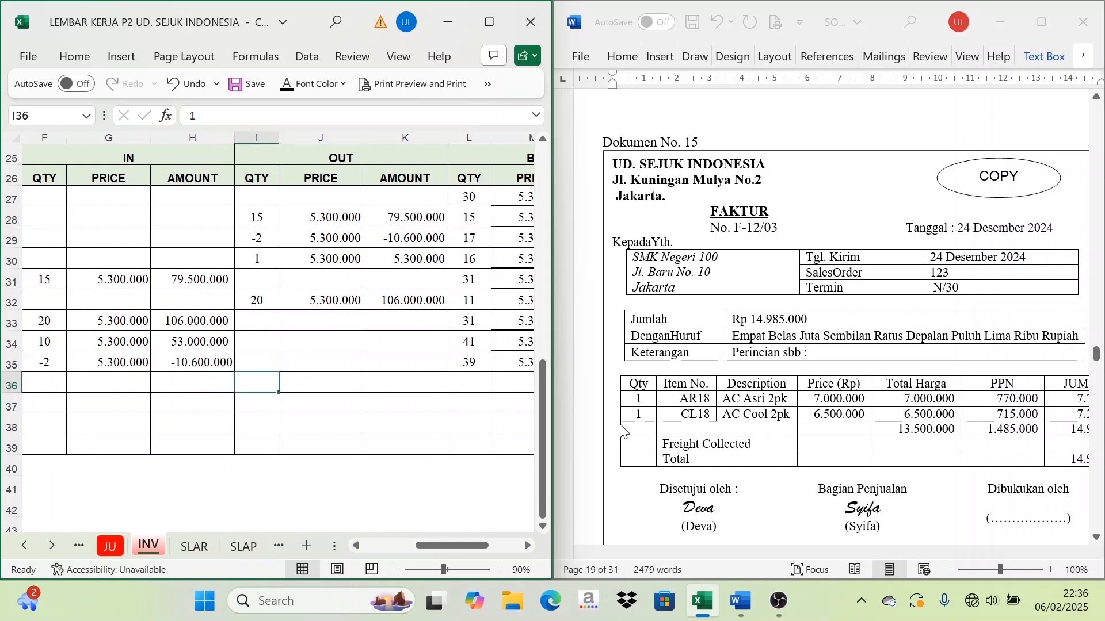
click(320, 382)
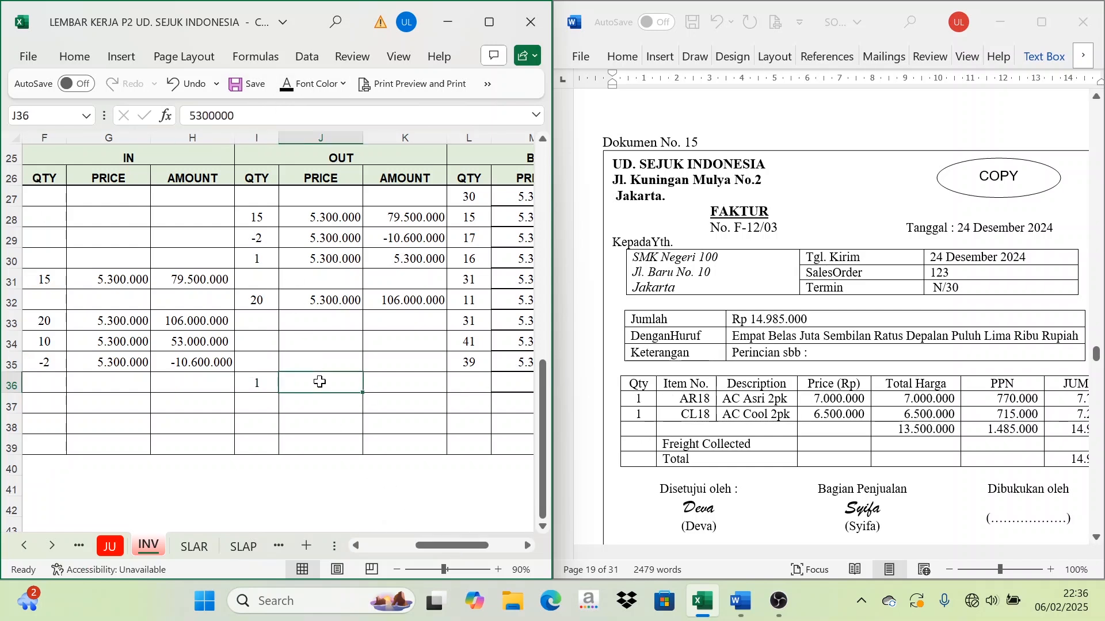
click(521, 369)
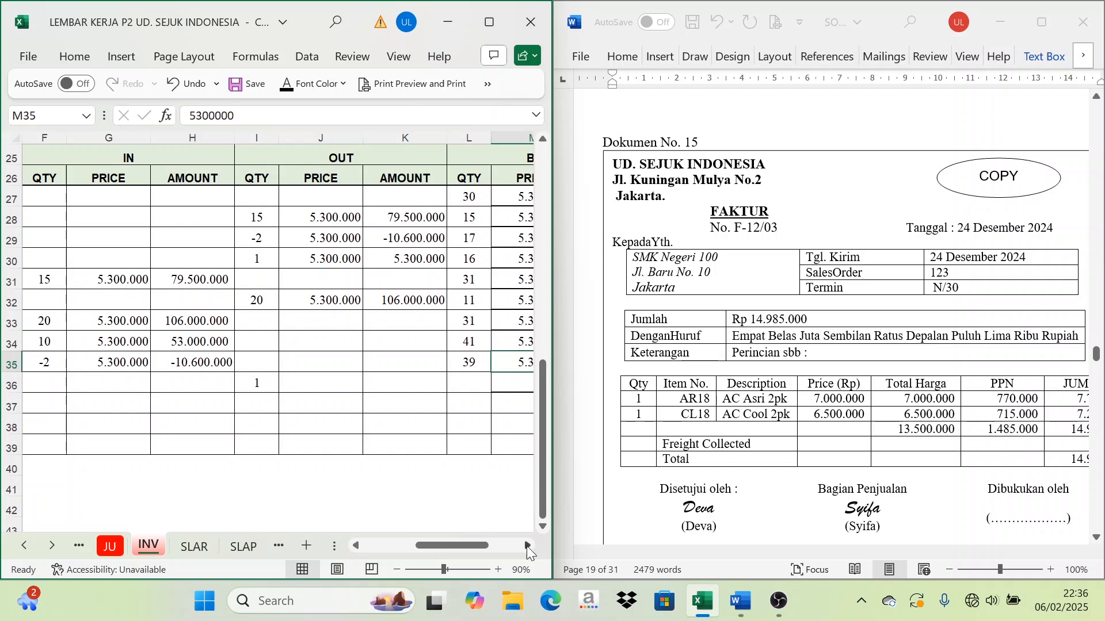
click(526, 547)
click(527, 547)
click(224, 383)
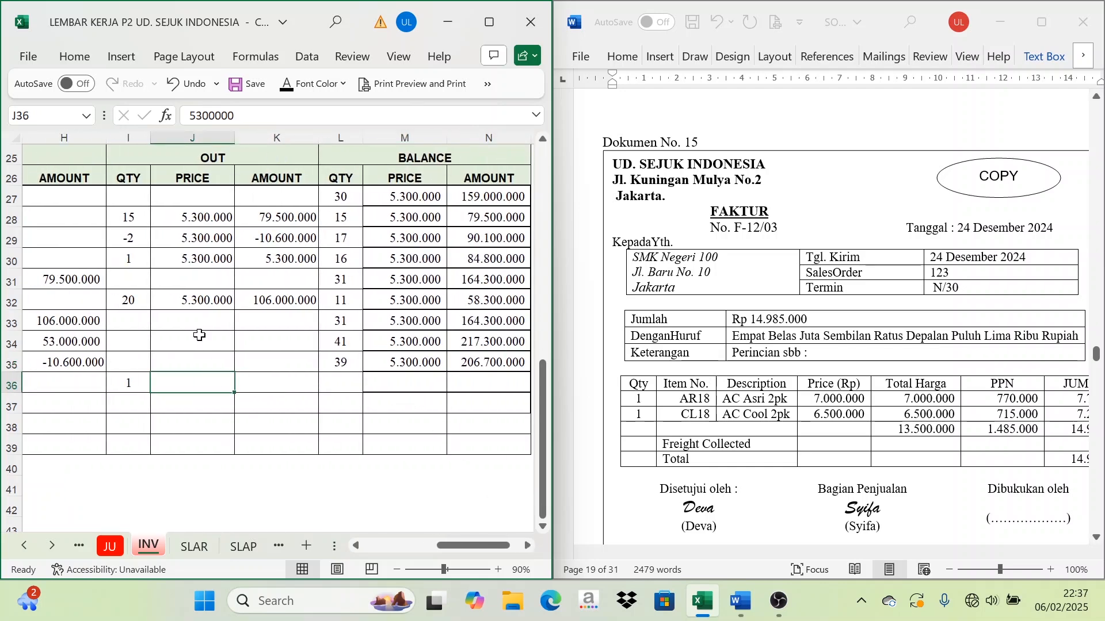
click(265, 388)
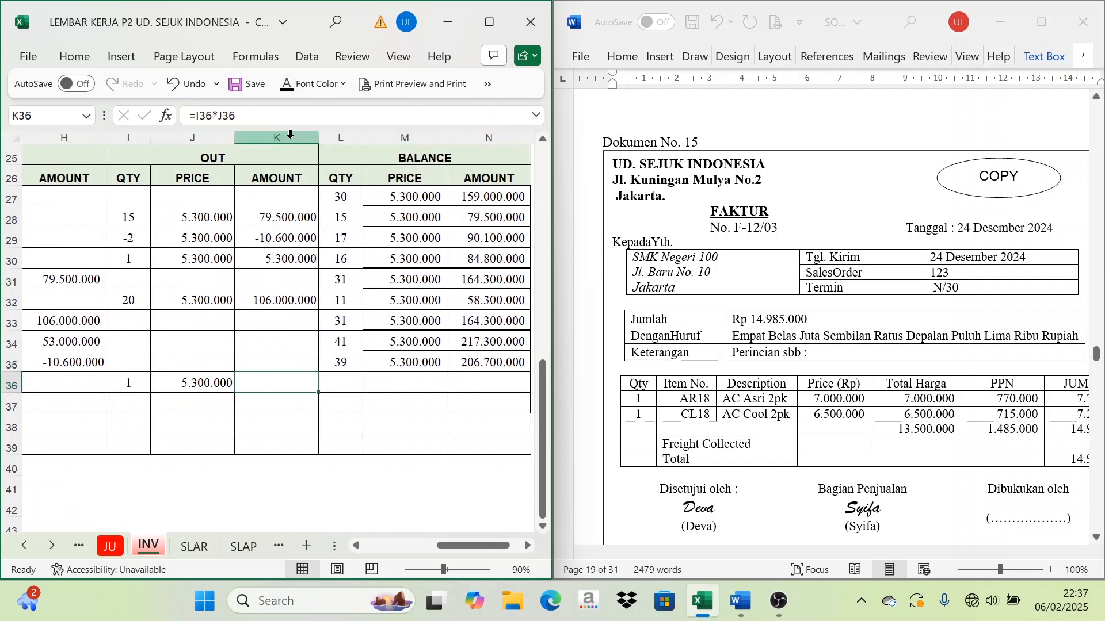
Step: Reveal the BALANCE entry in L36:N36 of the AC COOL 2PK card in black: quantity 38, price 5.300.000, amount 201.400.000
click(339, 384)
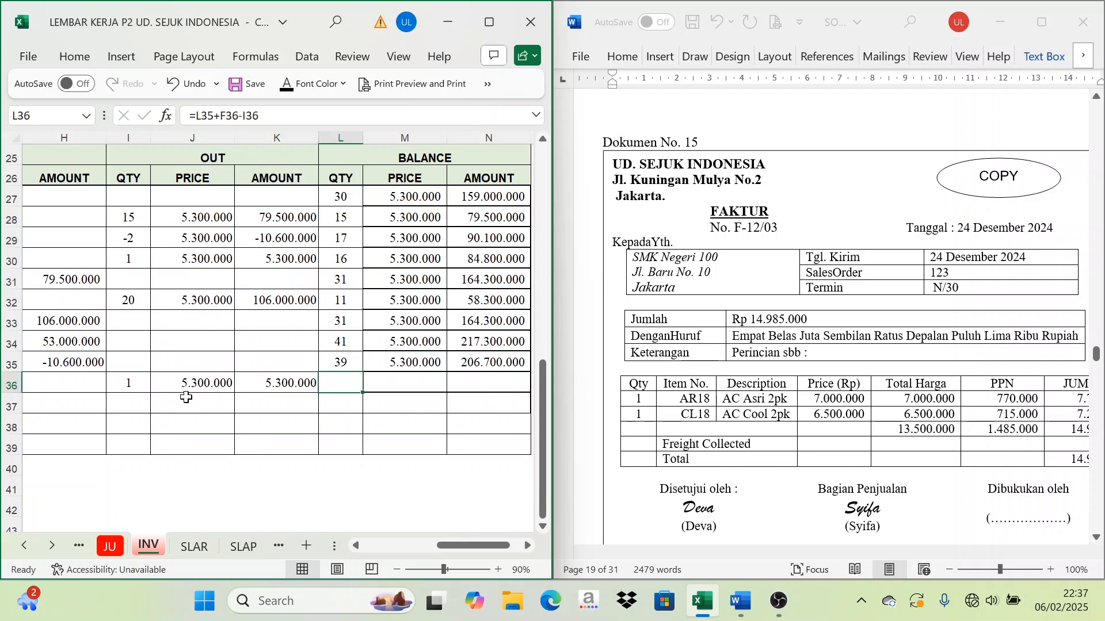
click(143, 385)
click(333, 364)
click(339, 383)
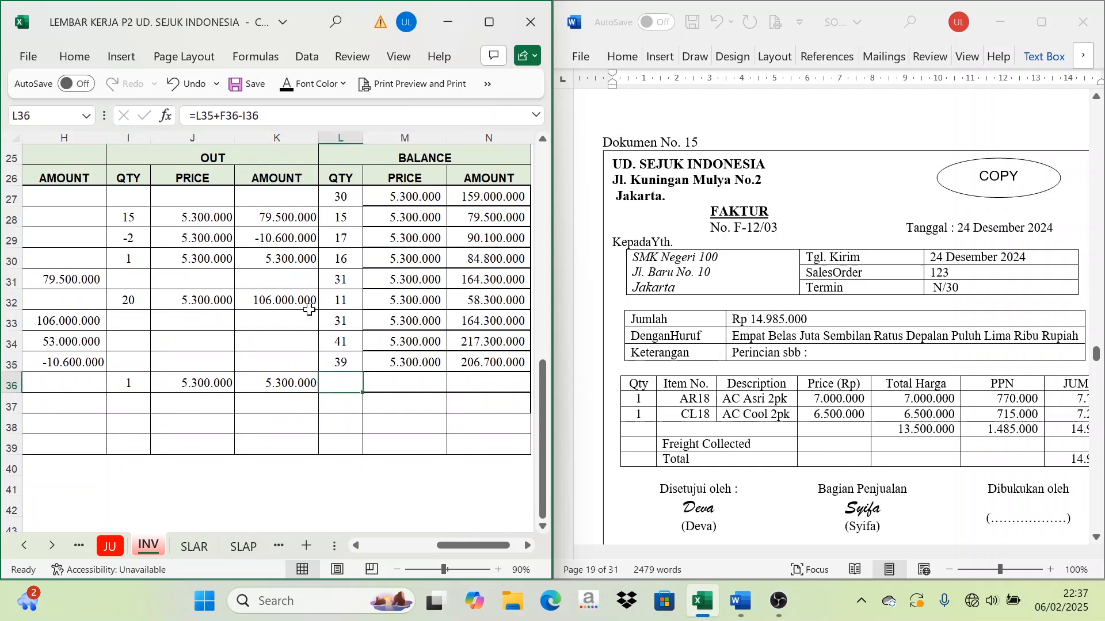
click(285, 91)
click(404, 384)
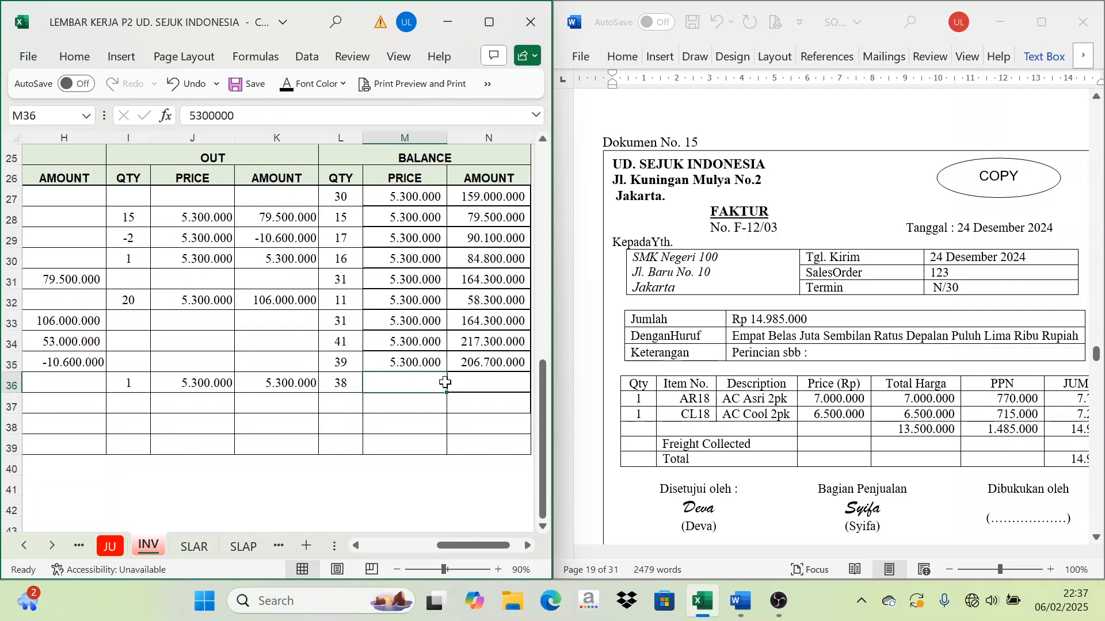
drag(446, 382, 489, 383)
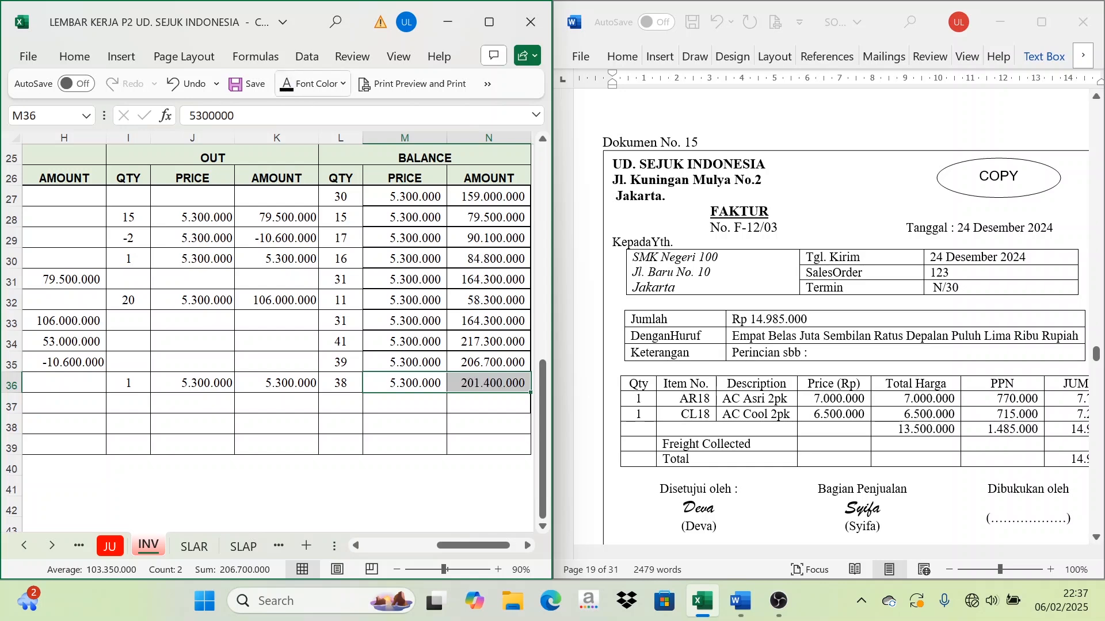
click(485, 387)
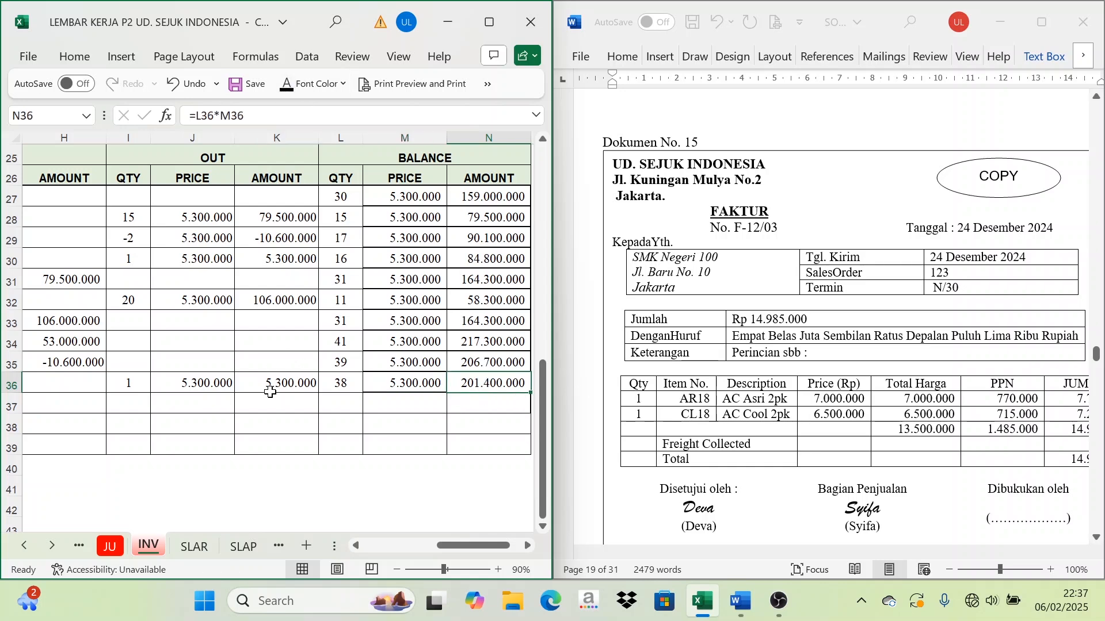
Step: Compare the OUT quantities and amounts in rows 18 and 36 of the two inventory cards to determine the invoice's cost of goods sold
scroll(279, 379, up, 1)
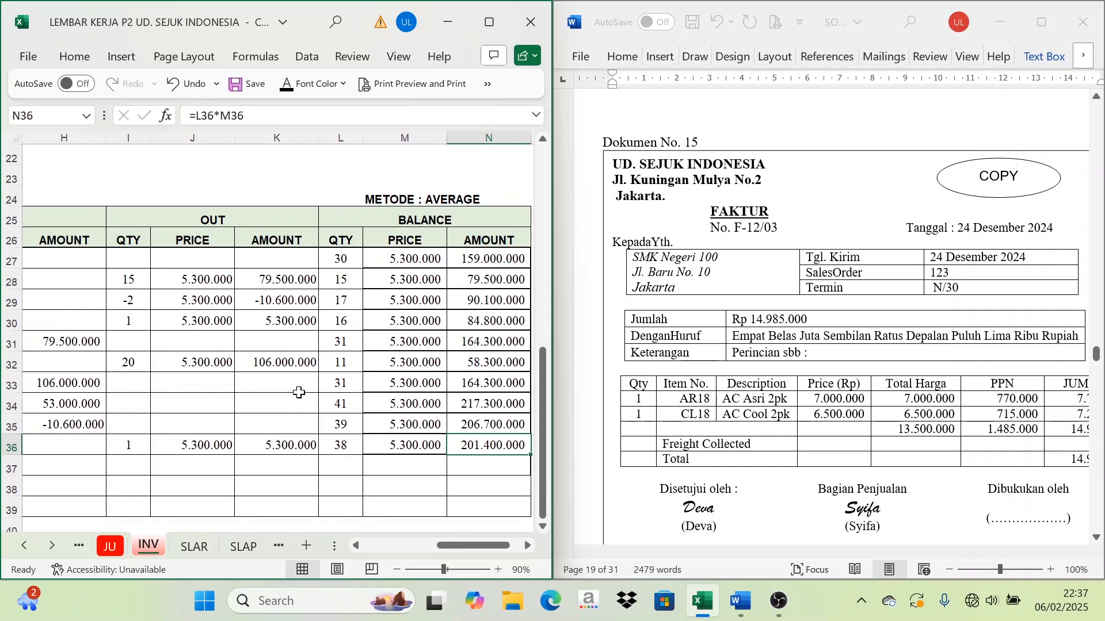
scroll(298, 393, down, 1)
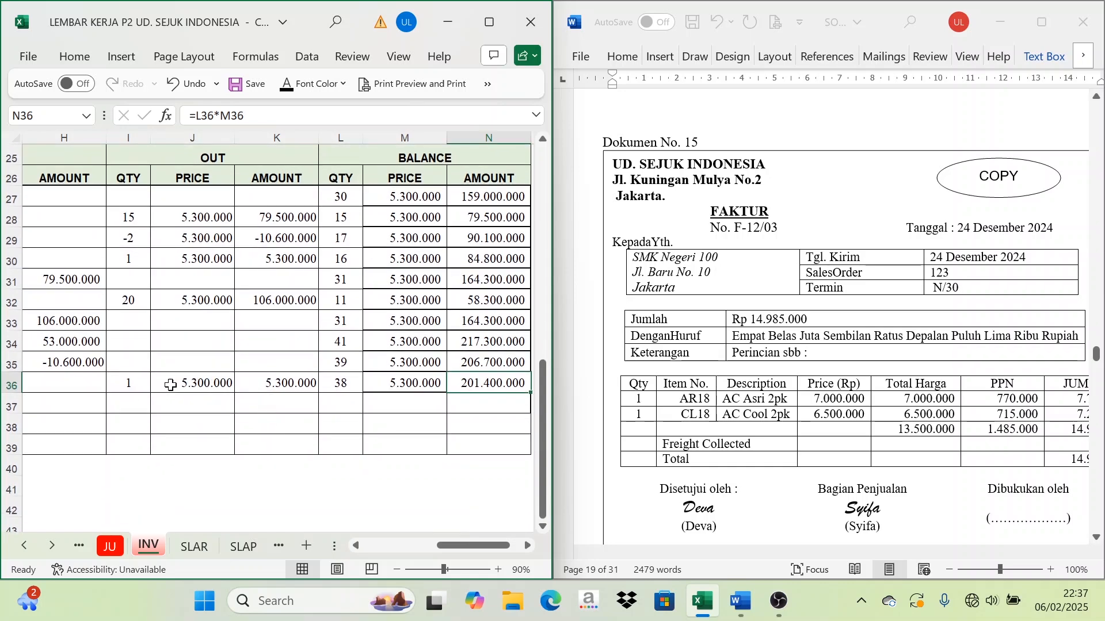
click(144, 385)
click(277, 382)
click(134, 382)
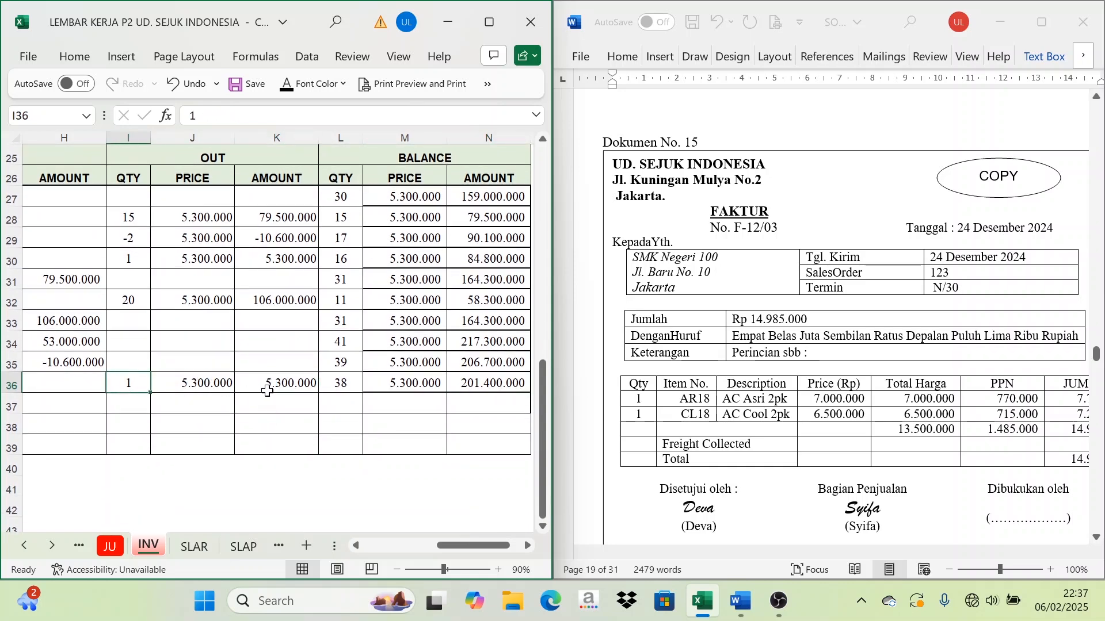
click(271, 386)
scroll(299, 394, up, 5)
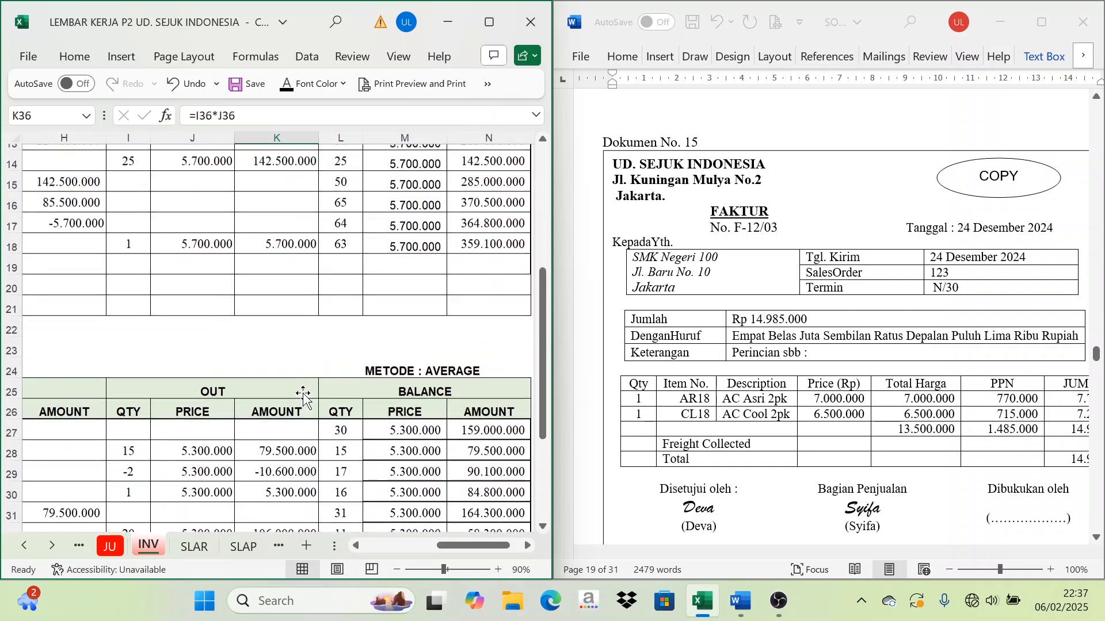
click(119, 320)
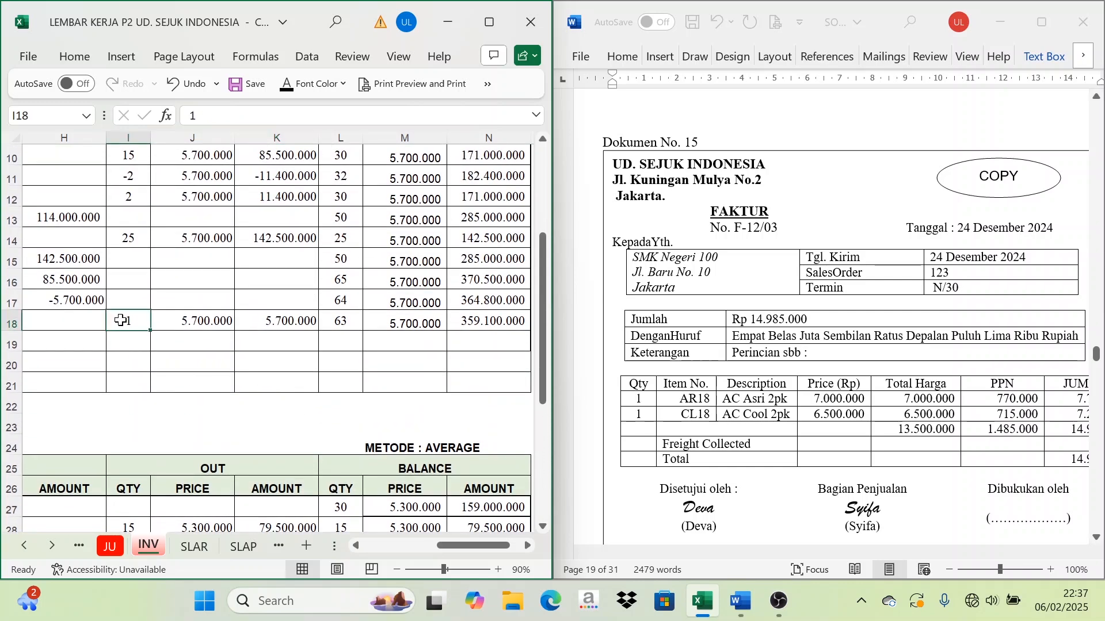
scroll(287, 449, down, 6)
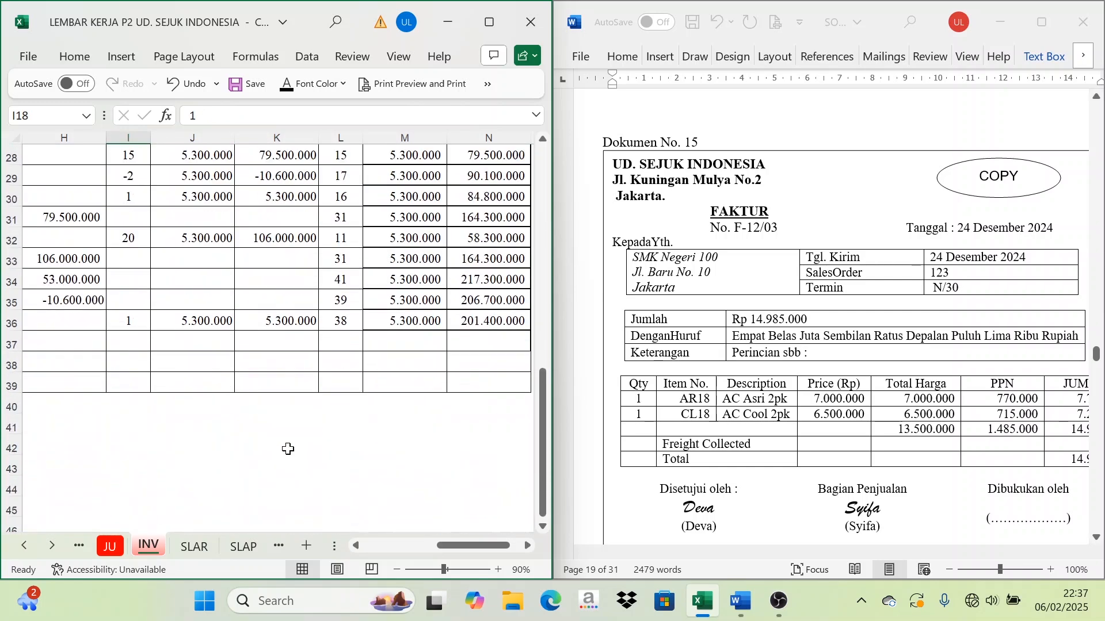
click(155, 324)
click(288, 323)
scroll(242, 319, up, 8)
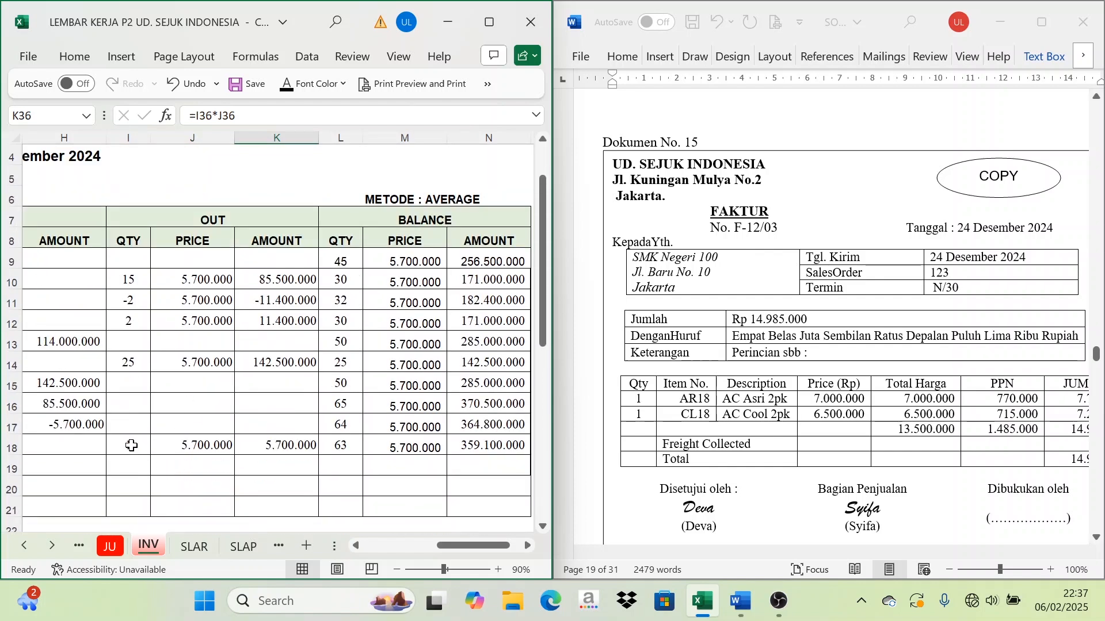
click(131, 453)
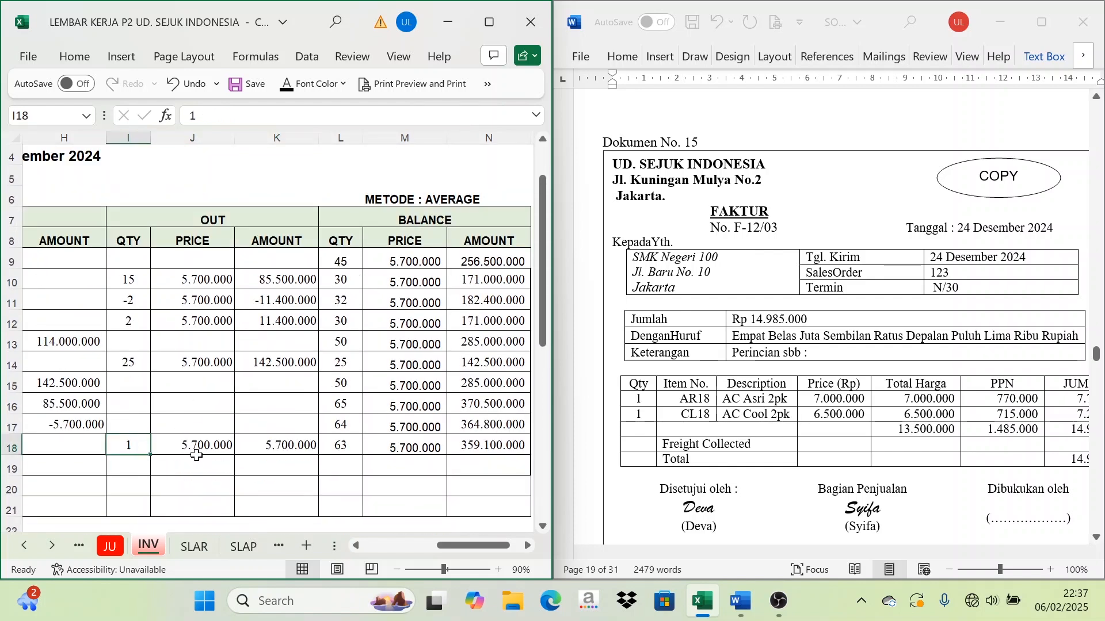
click(290, 446)
scroll(289, 446, down, 8)
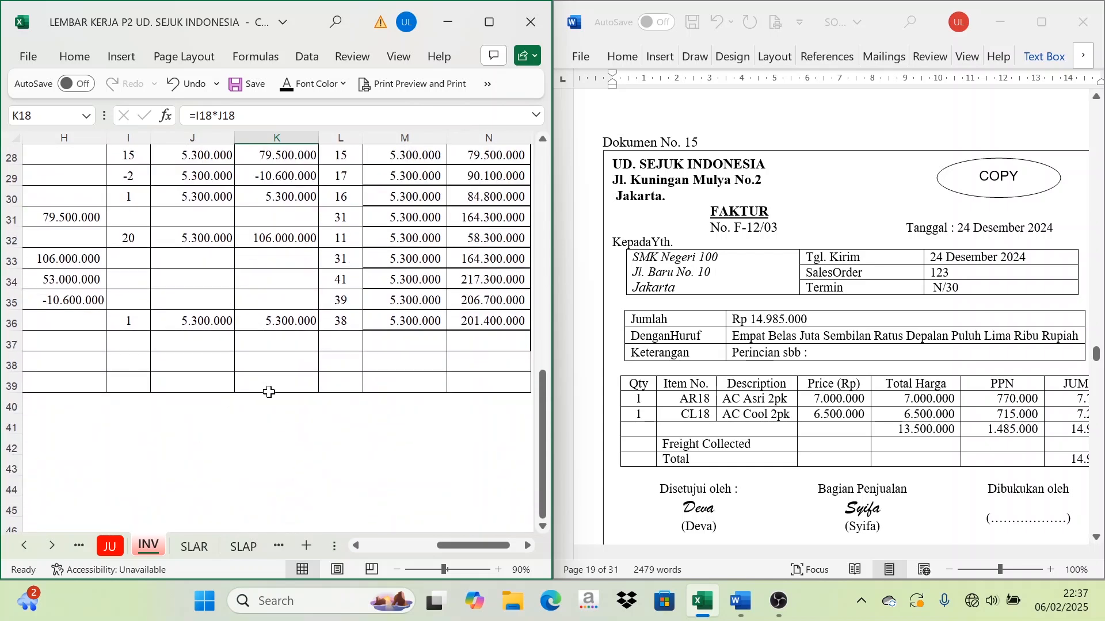
click(271, 324)
scroll(271, 323, up, 2)
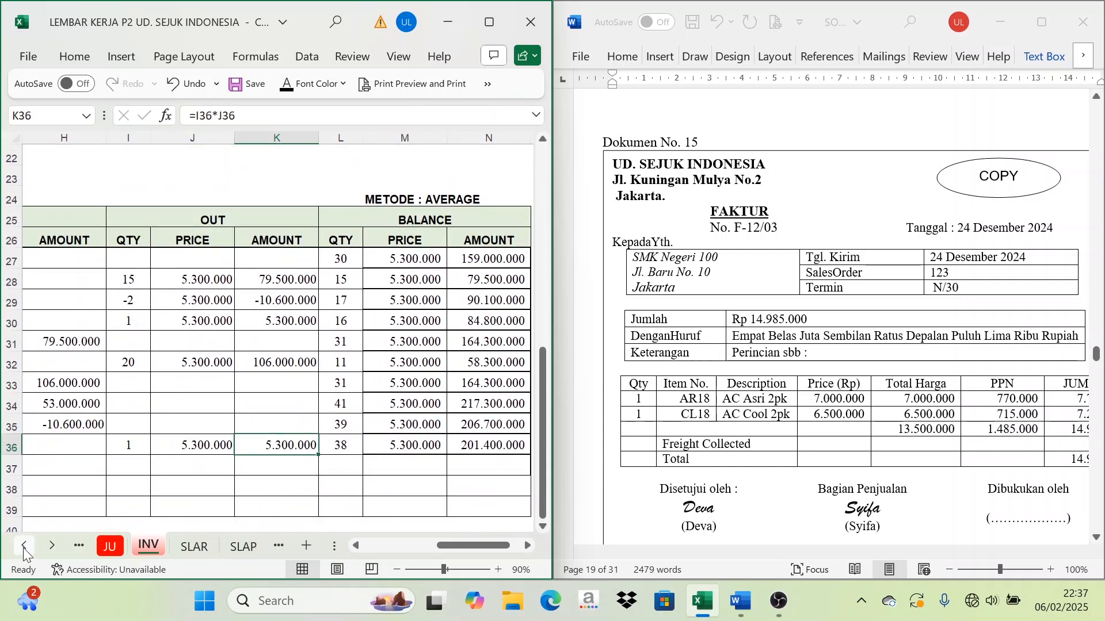
Step: Reveal the COST OF GOOD SOLD amount of 11.000.000 in H11 of the sales journal (SJ) with black font
click(24, 547)
click(24, 547)
click(24, 548)
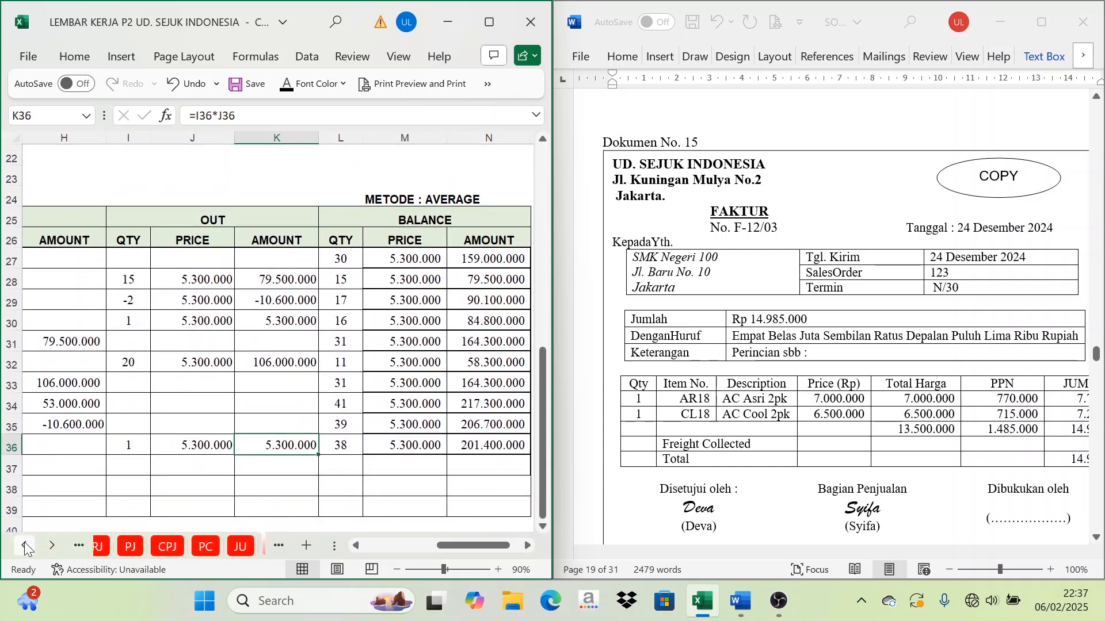
click(190, 551)
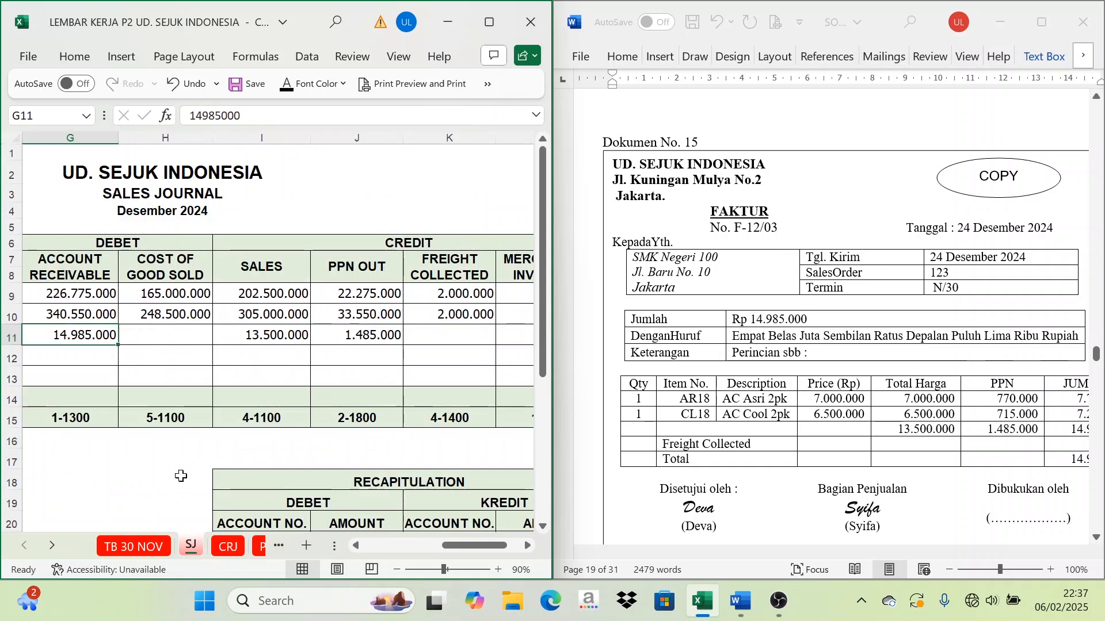
click(160, 333)
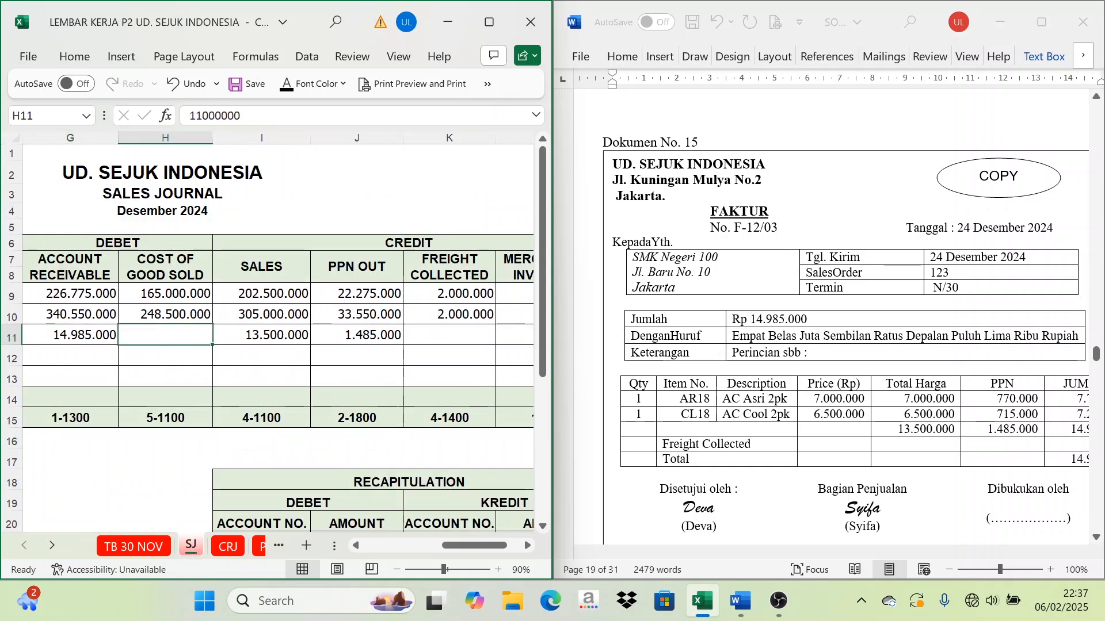
click(286, 85)
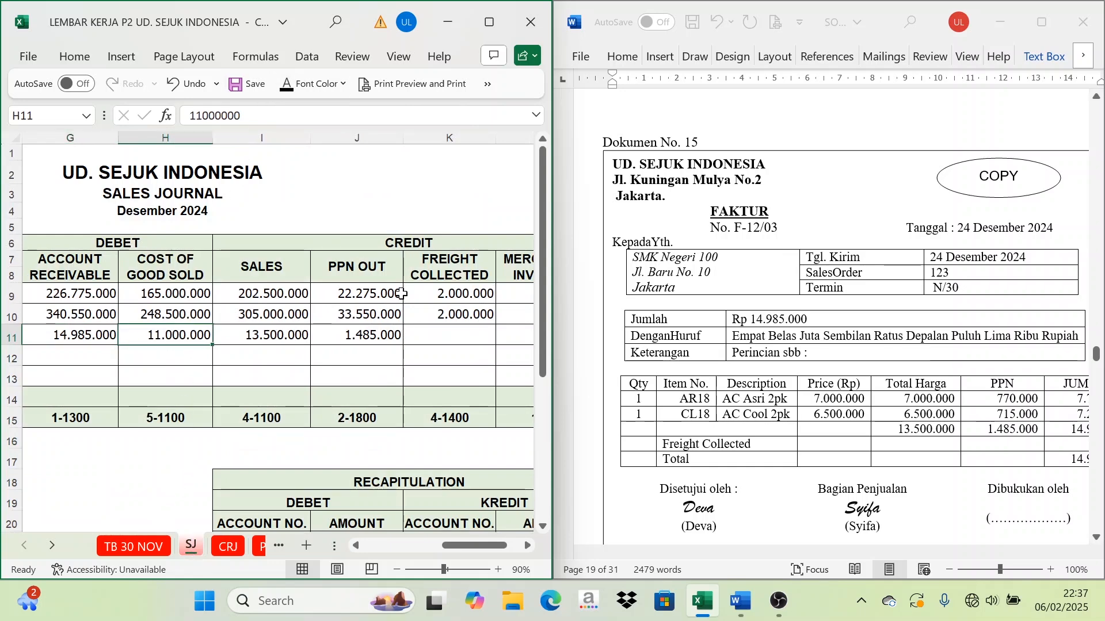
Step: Reveal the merchandise inventory credit of 11.000.000 in L11 of the sales journal with black font
click(508, 336)
click(294, 60)
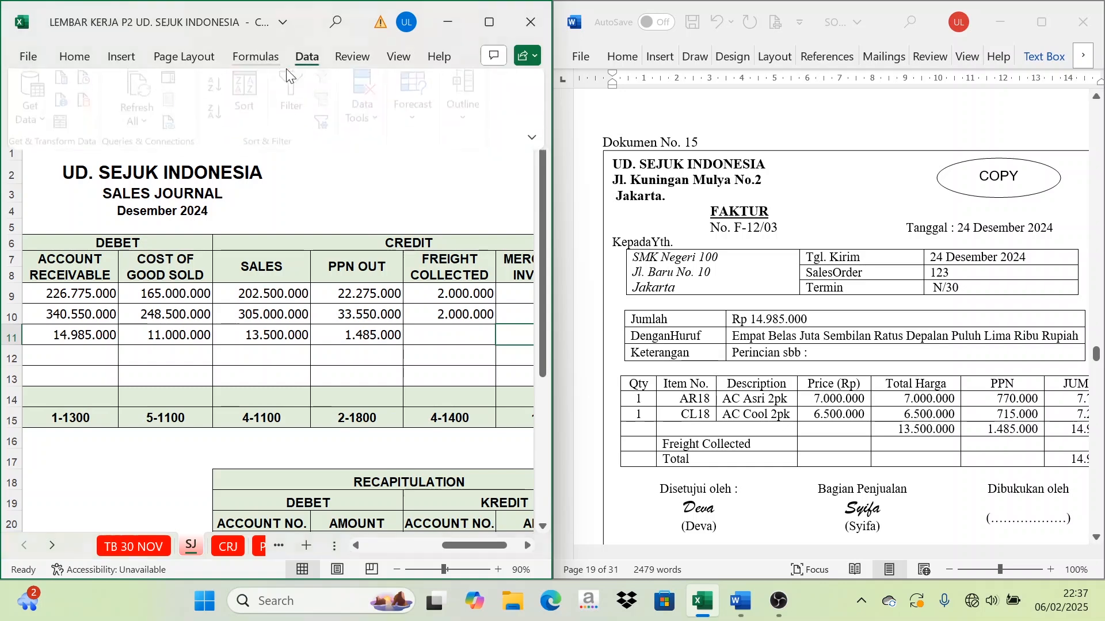
click(283, 24)
click(476, 404)
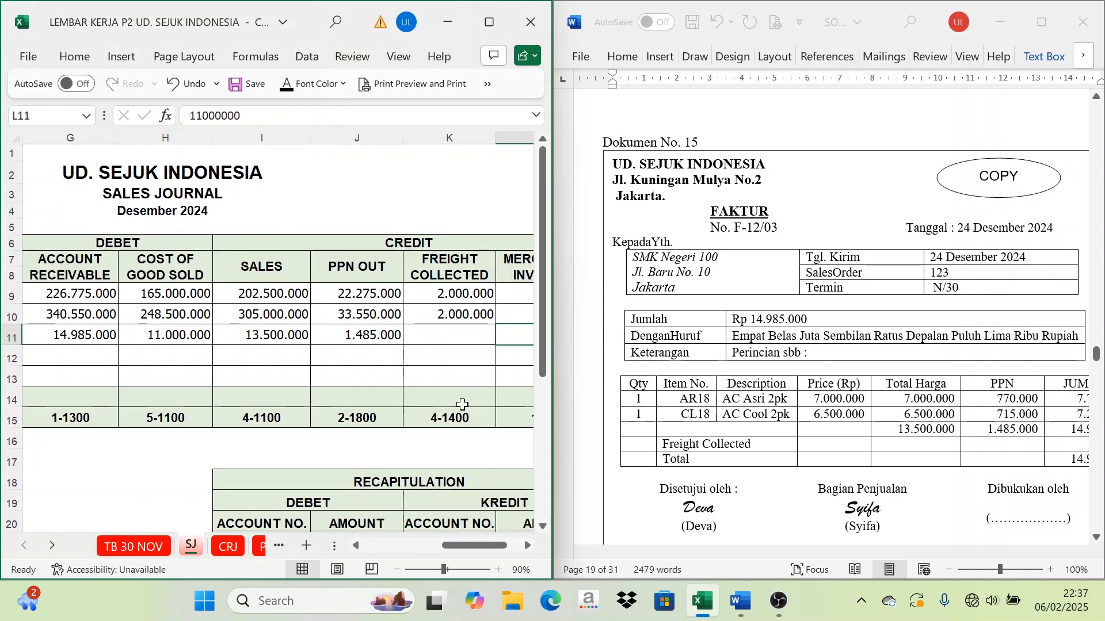
click(293, 87)
scroll(328, 296, right, 3)
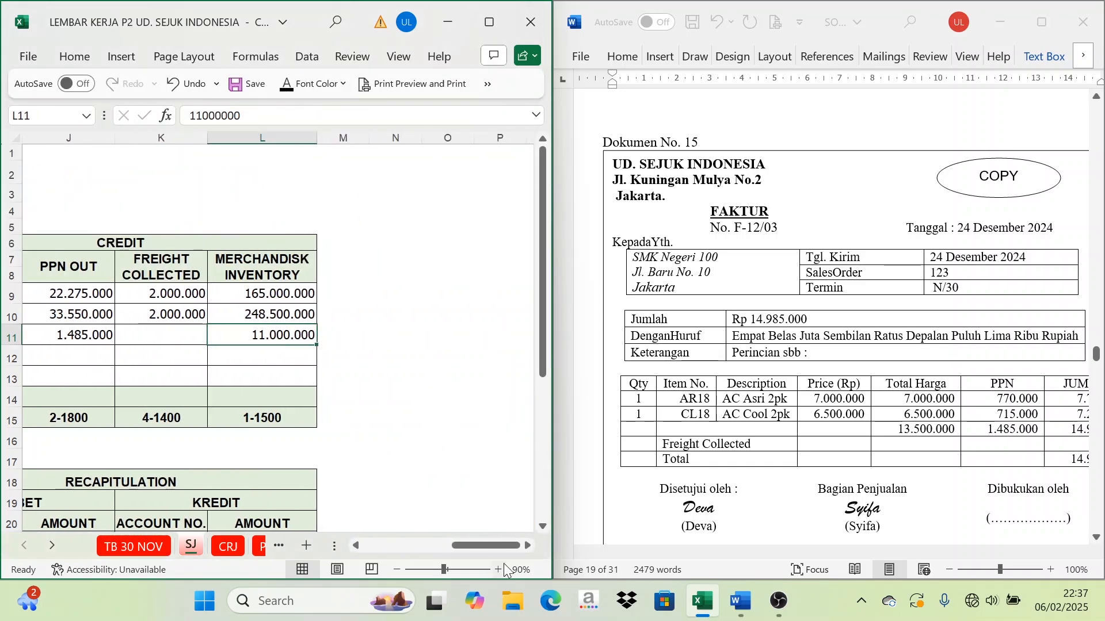
drag(498, 544, 463, 545)
Step: Bring Dokumen No. 16, the cash payment voucher for employee salaries, fully into view in the source document
scroll(624, 475, down, 1)
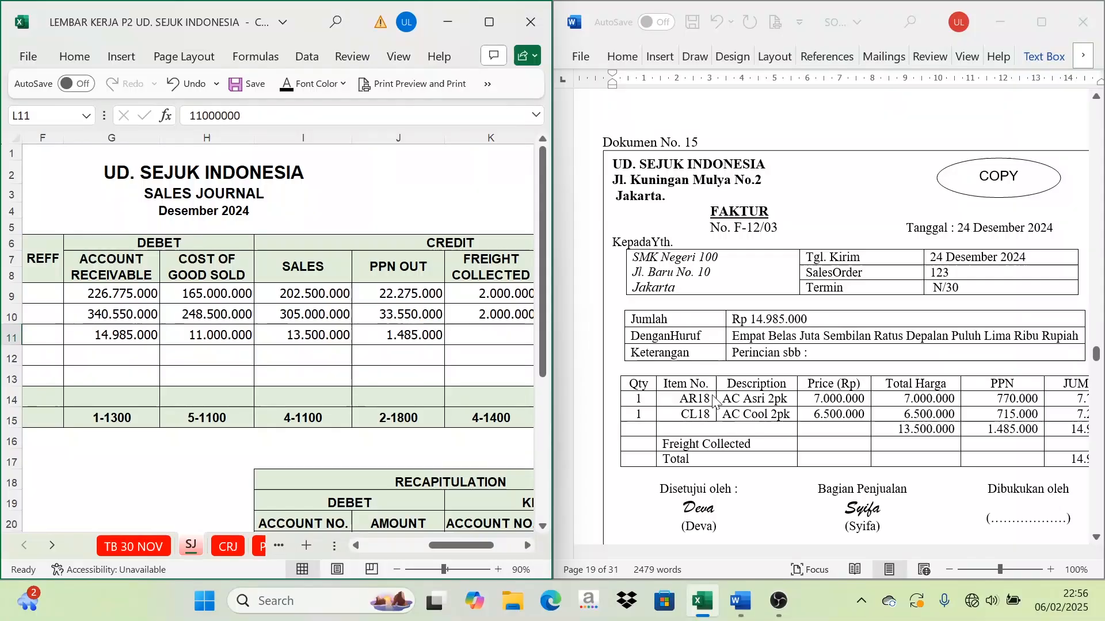
scroll(720, 413, down, 4)
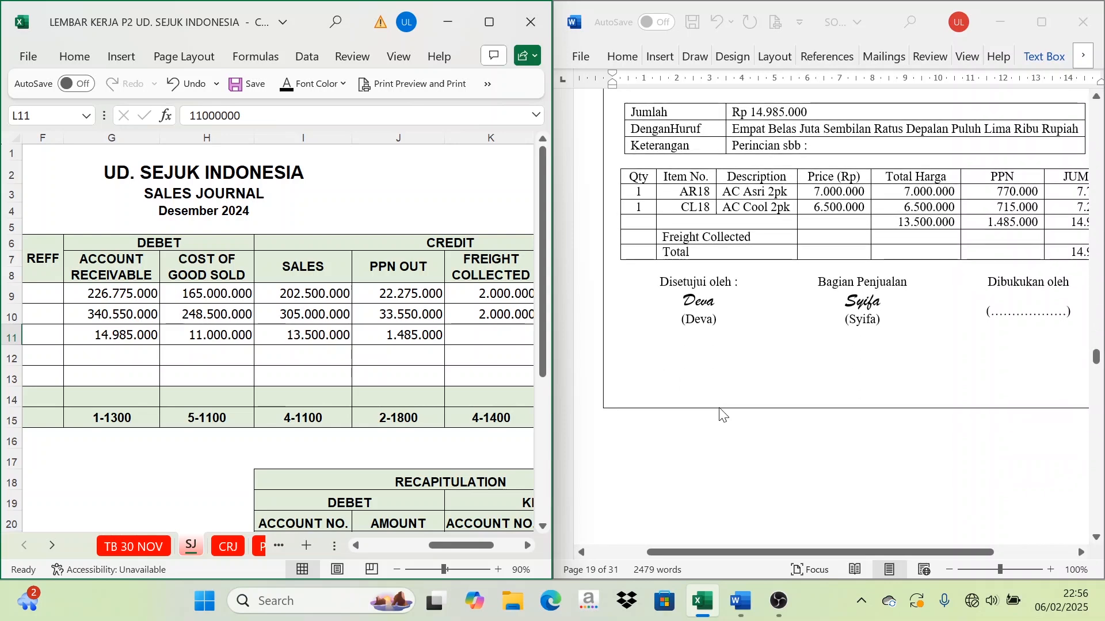
scroll(722, 415, down, 7)
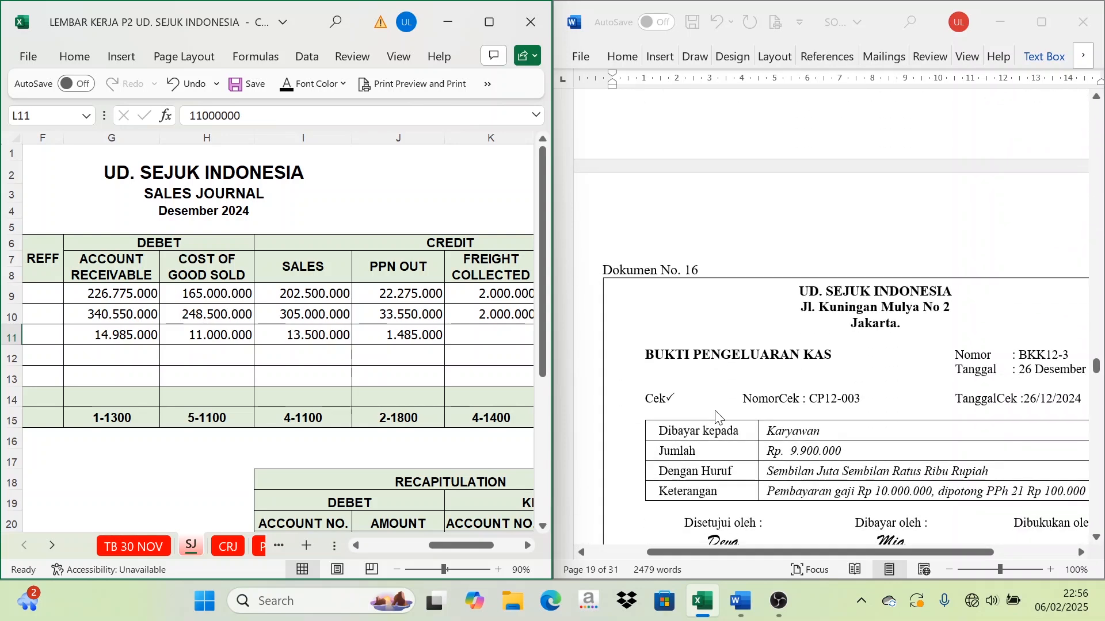
scroll(722, 426, down, 3)
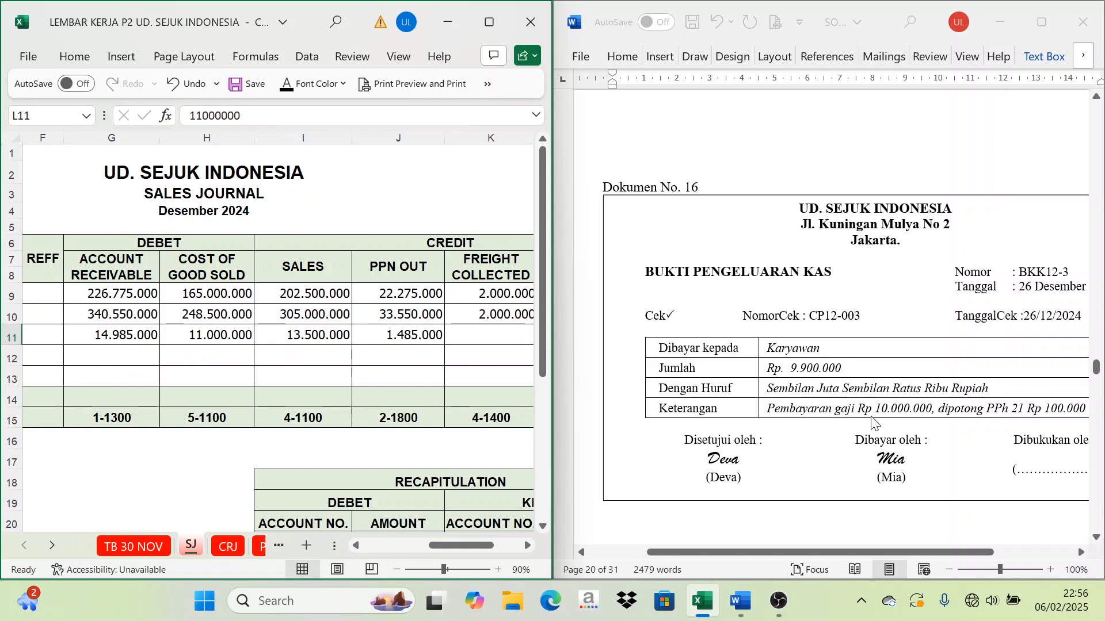
scroll(978, 422, down, 1)
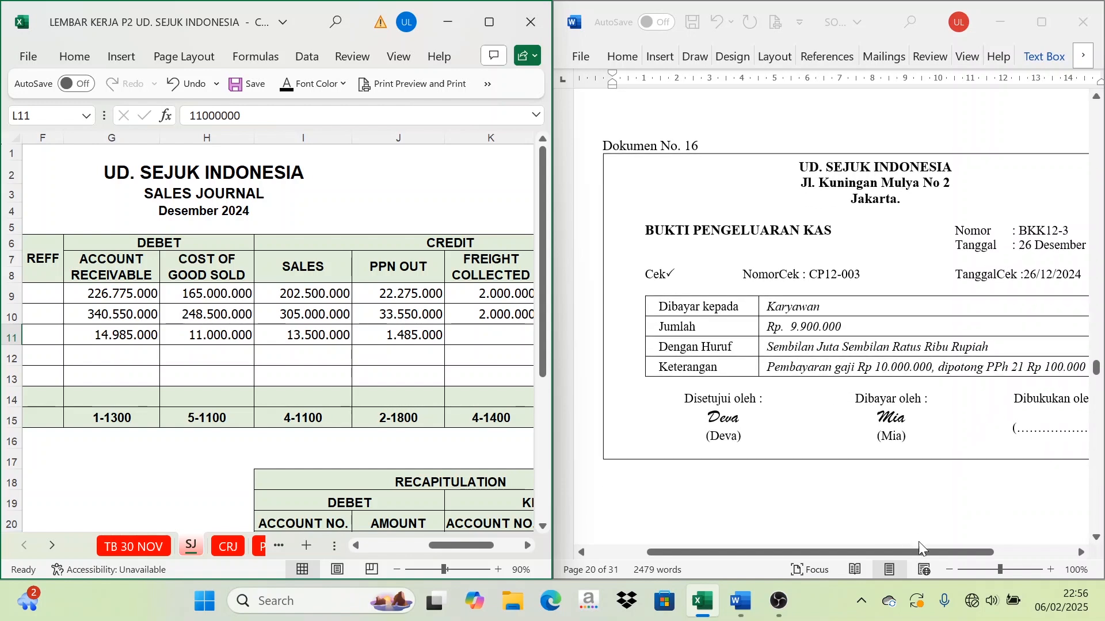
drag(921, 551, 944, 551)
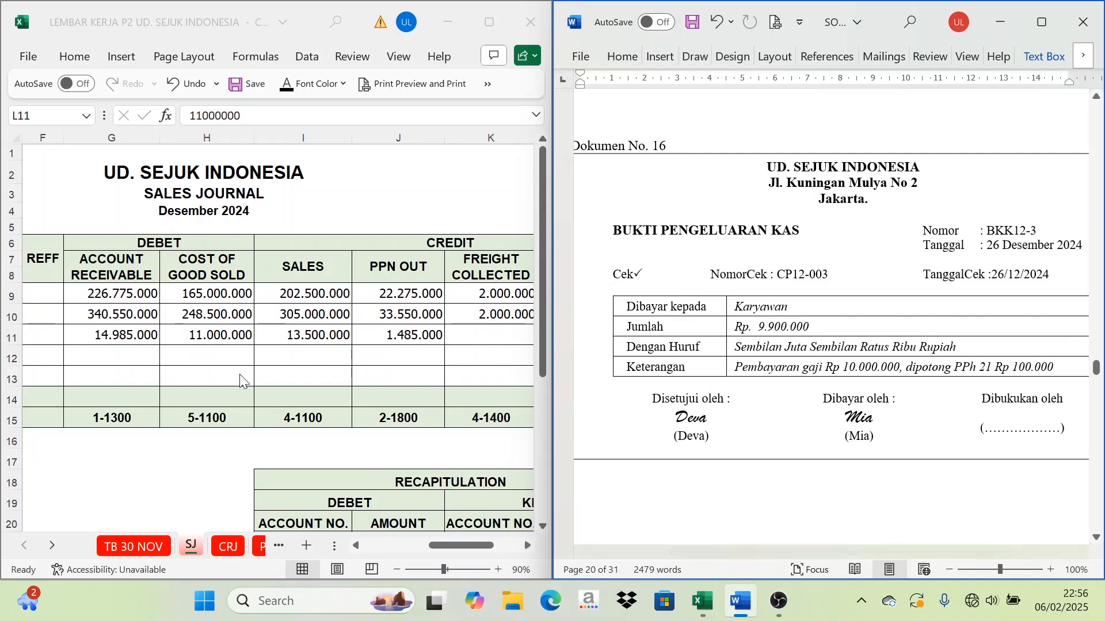
Step: Reveal C11:E11 of the cash payment journal (CPJ) in black: 26, BKK12-3, Pembayaran Gaji Karyawan
click(52, 546)
click(52, 545)
click(187, 552)
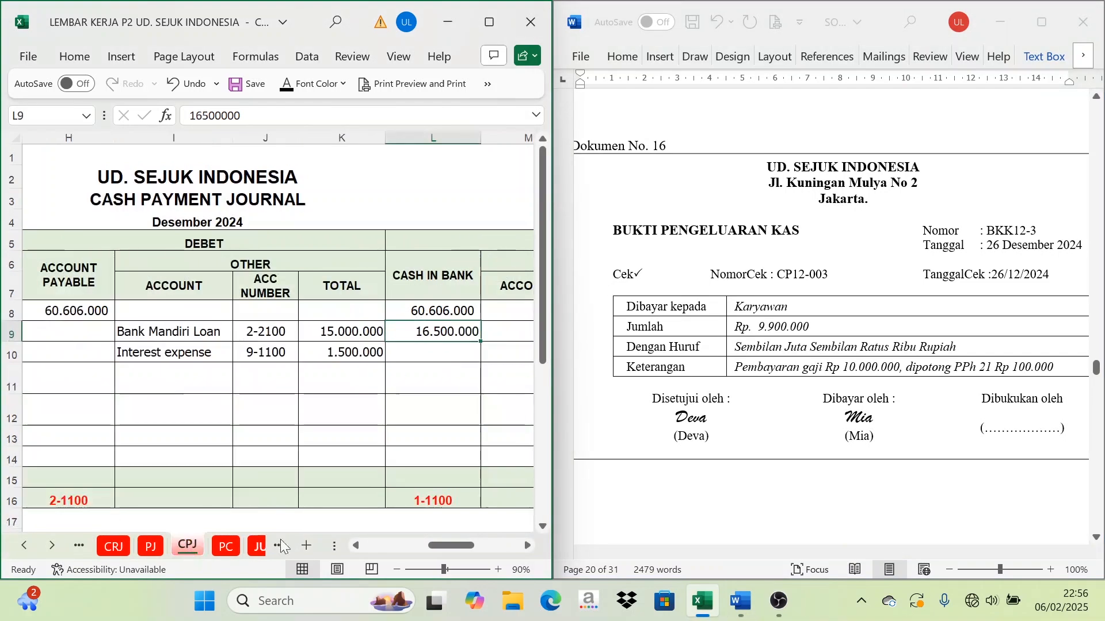
drag(446, 550, 386, 544)
click(138, 380)
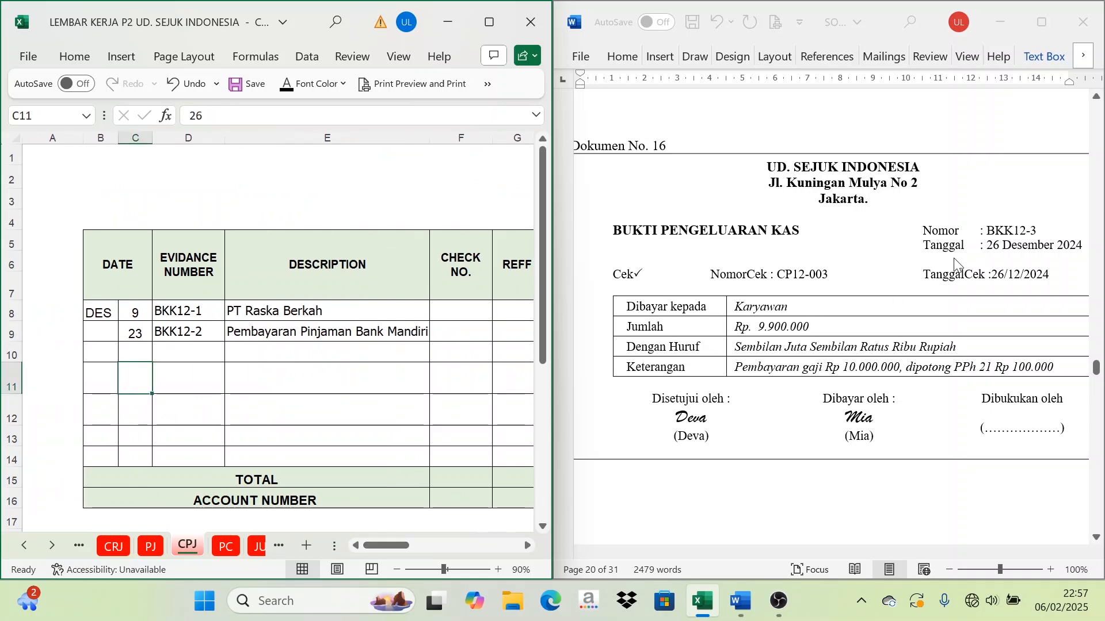
text(26	BKK12-3	Pembayaran Gaji Karyawan)
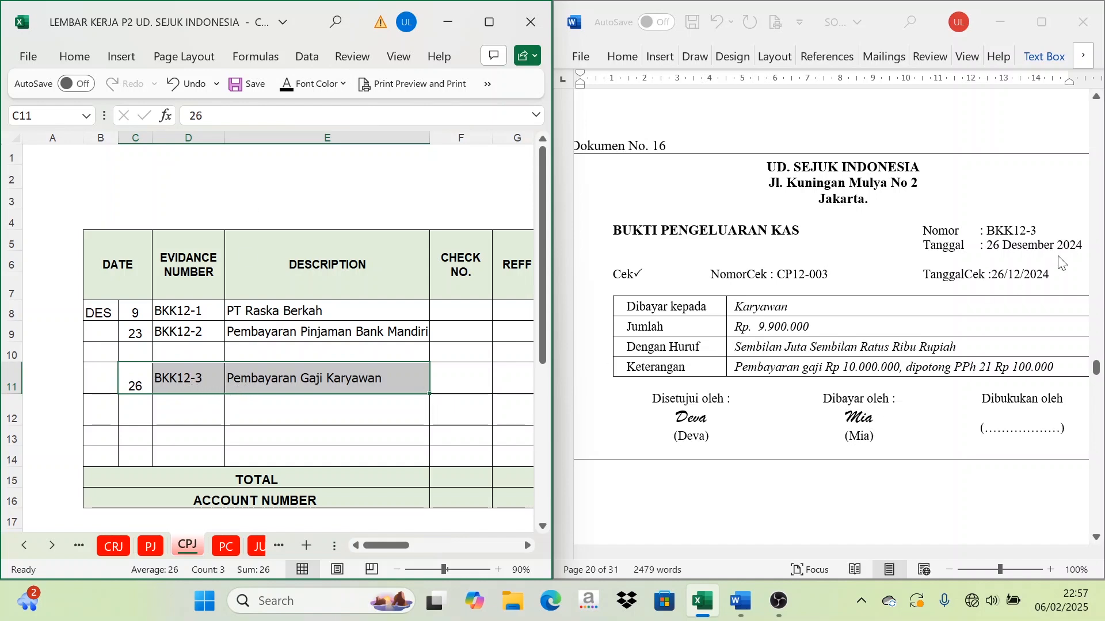
click(376, 382)
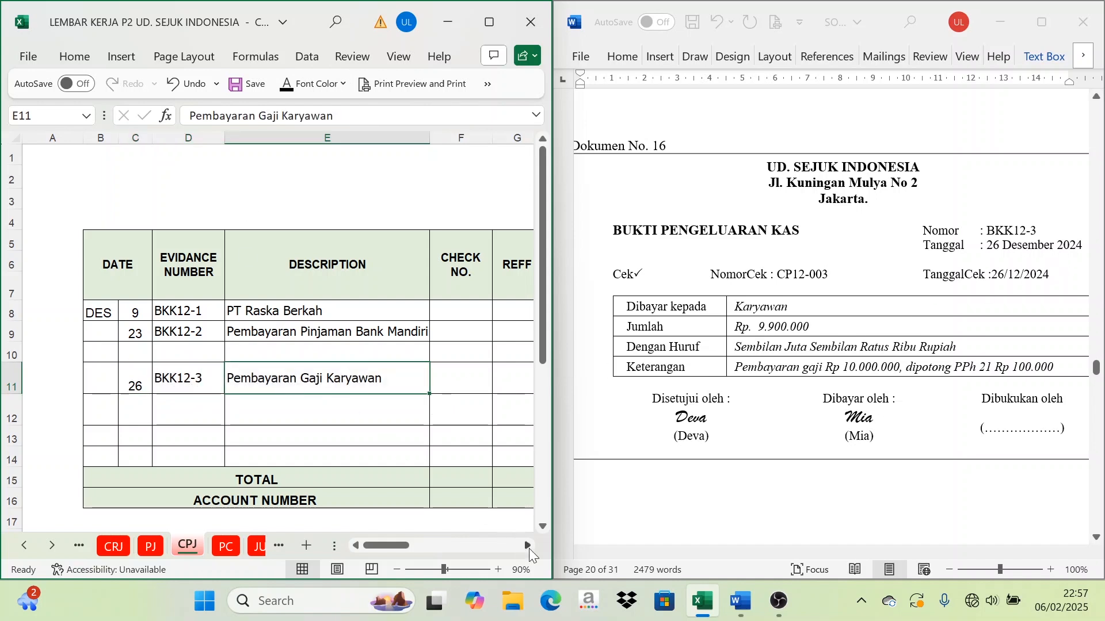
Step: Reveal the CASH IN BANK credit of 9.900.000 in L11 of the cash payment journal with black font
click(529, 548)
click(530, 547)
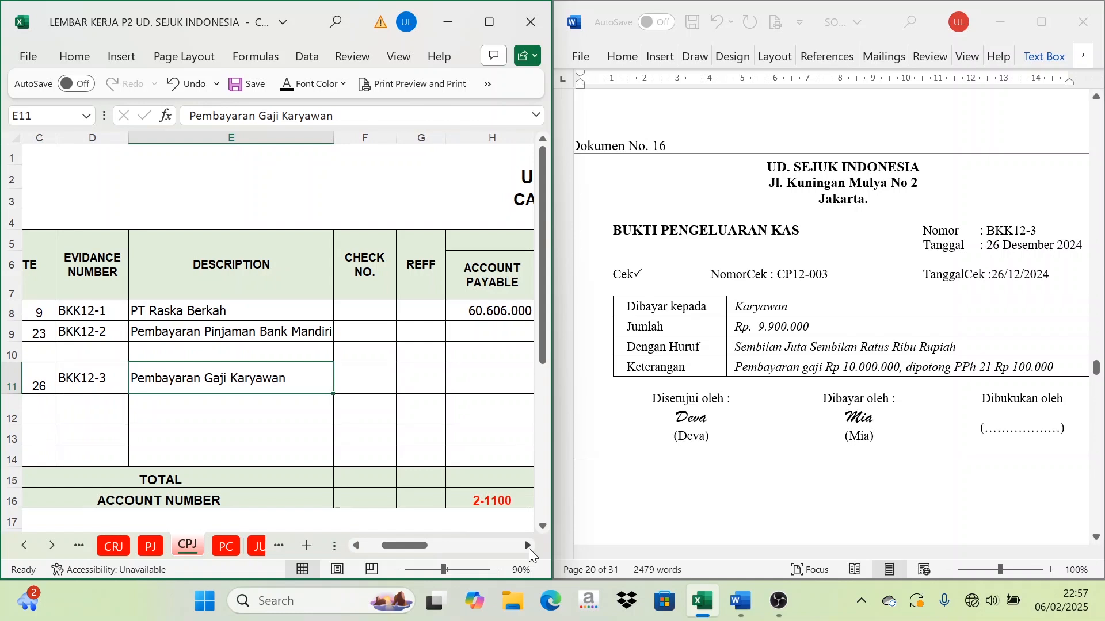
click(529, 547)
click(530, 548)
click(529, 547)
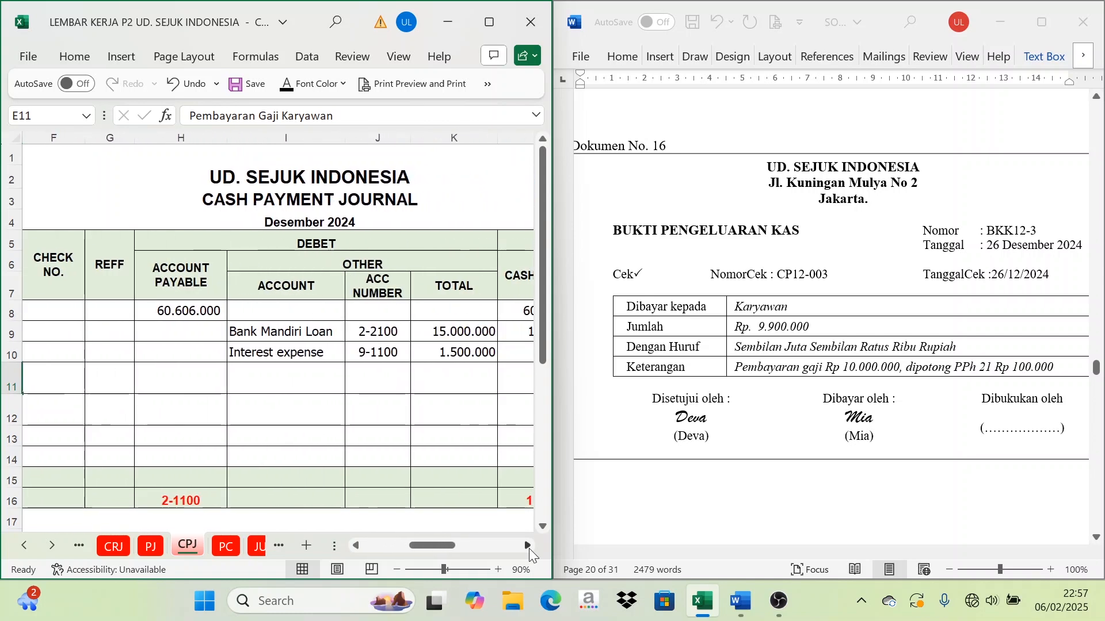
click(530, 548)
click(529, 548)
click(438, 383)
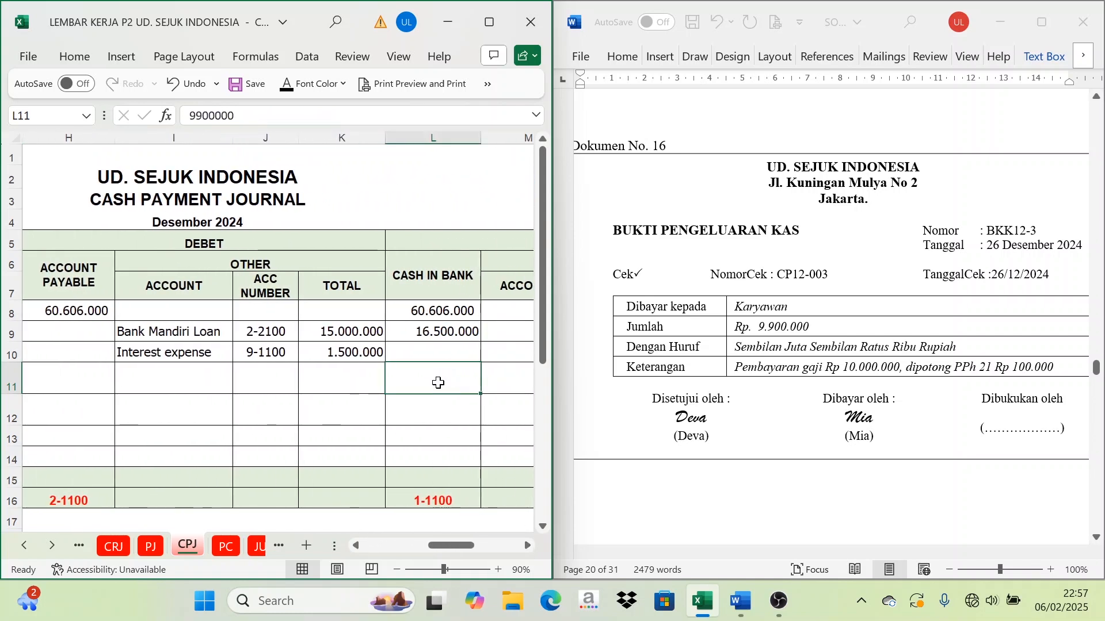
click(288, 83)
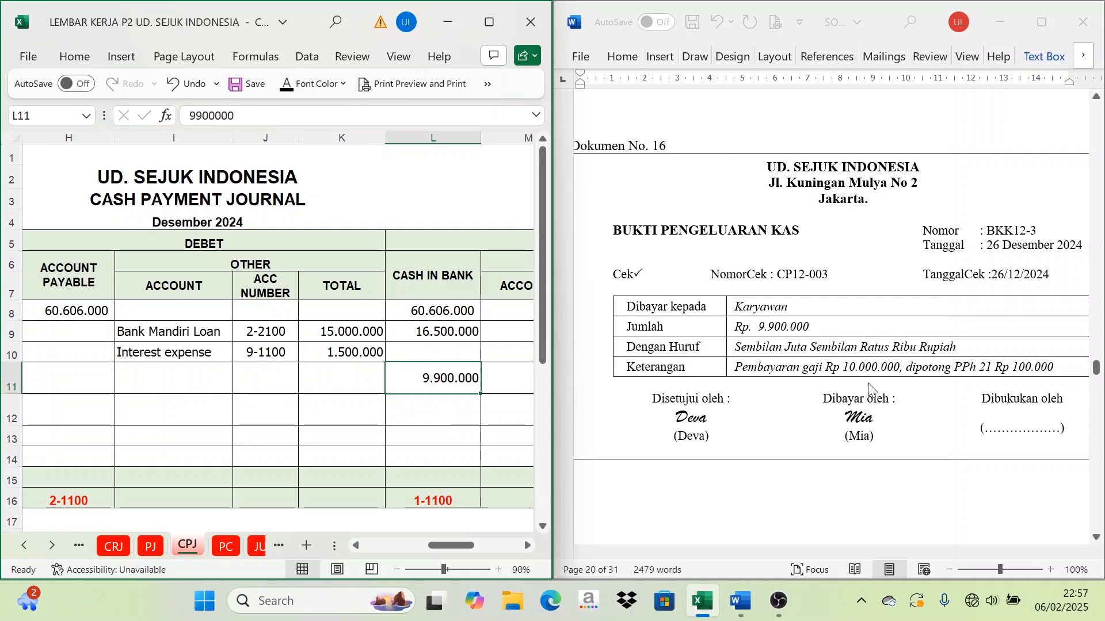
Step: Reveal the OTHER debit entry in I11:K11 in black: Wages & Salaries expense, 6-1700, 10.000.000
click(219, 247)
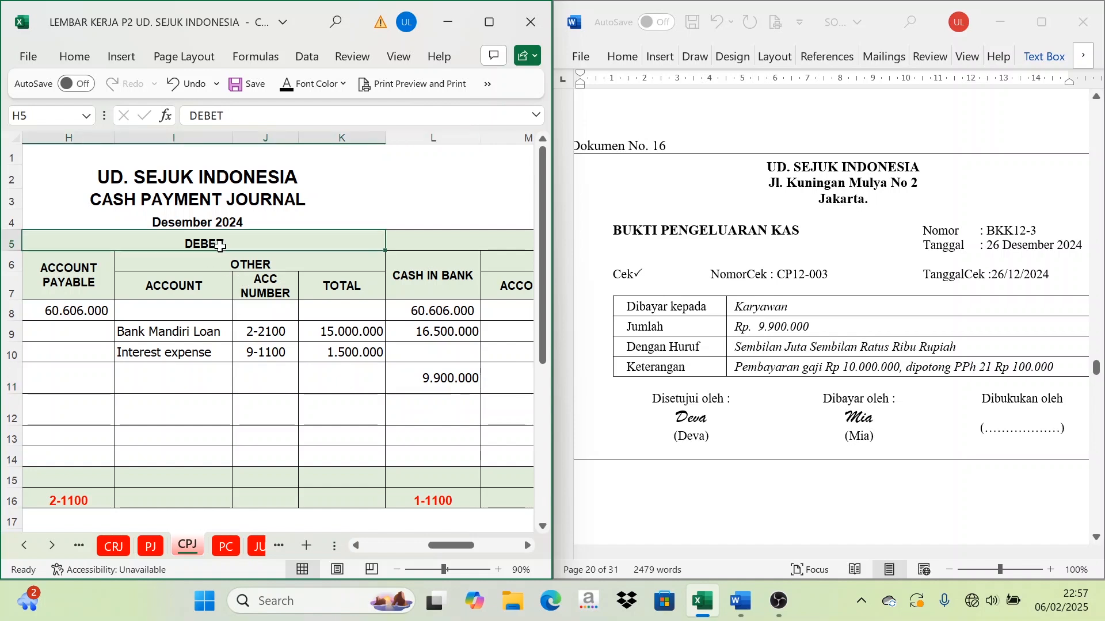
click(148, 379)
click(223, 270)
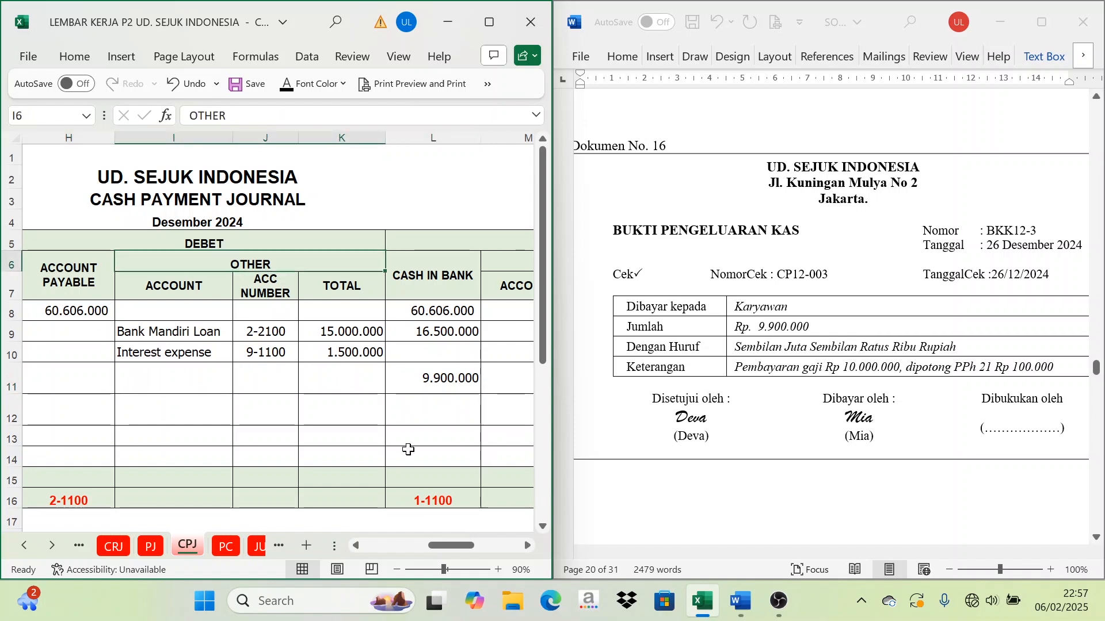
key(Left)
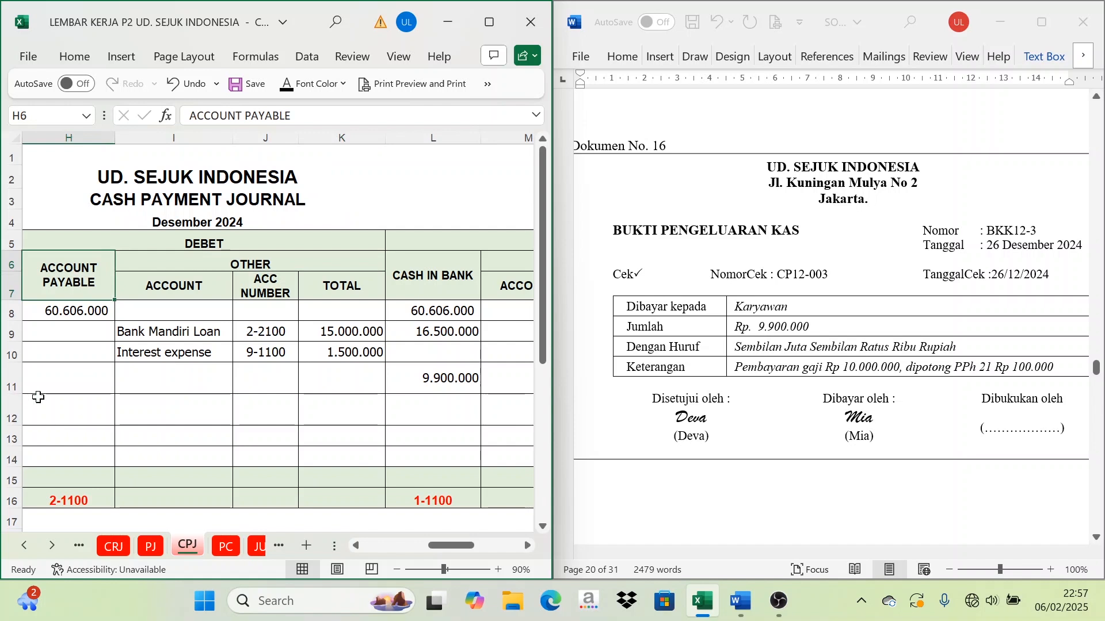
click(81, 400)
click(221, 244)
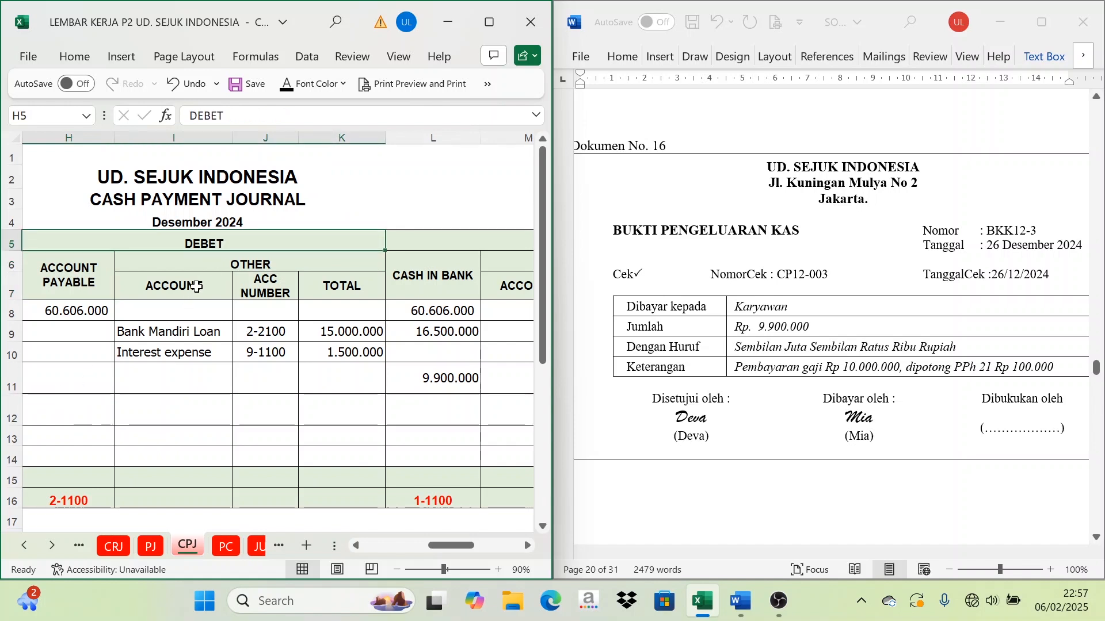
click(231, 282)
click(169, 375)
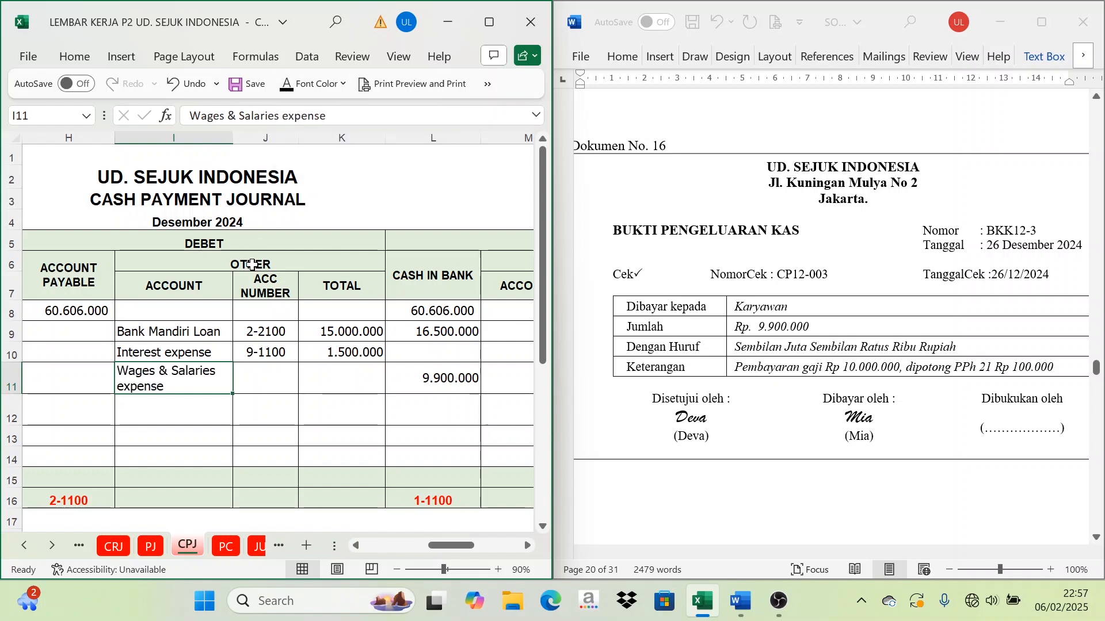
click(269, 371)
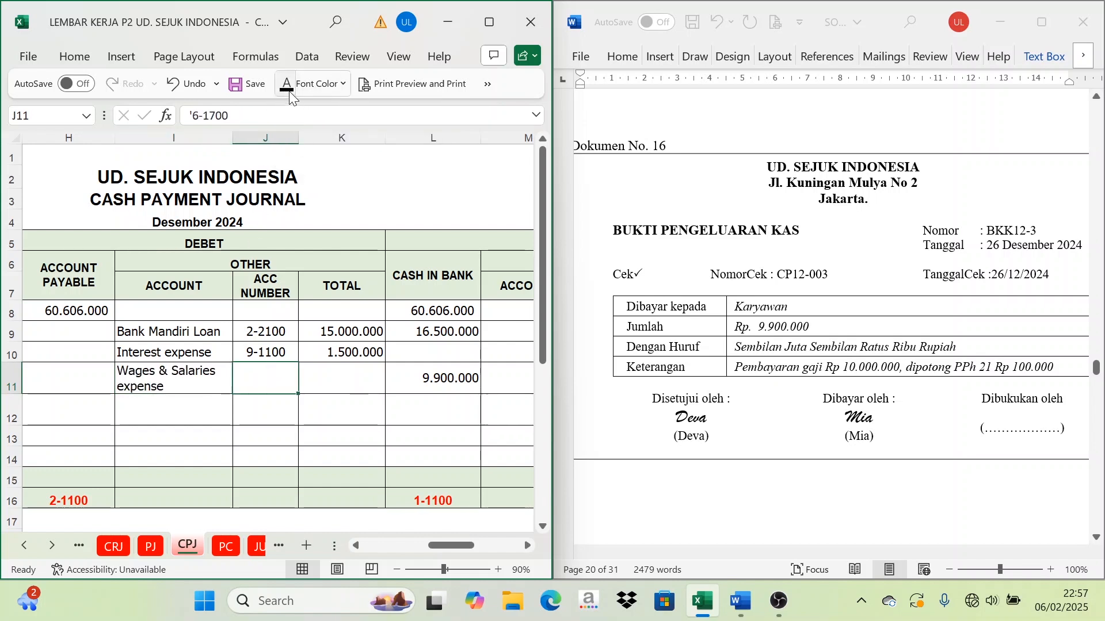
key(Right)
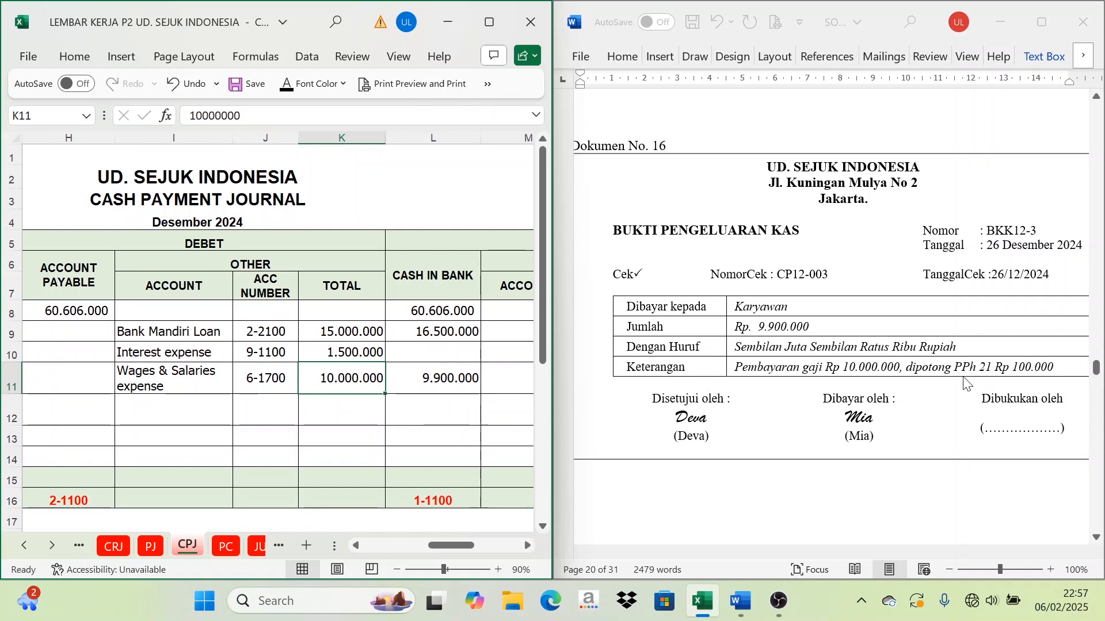
Step: Reveal the OTHER credit entry in M11:O11 in black: Income Tax Payable (21), 2-1300, 100.000
click(527, 545)
click(527, 545)
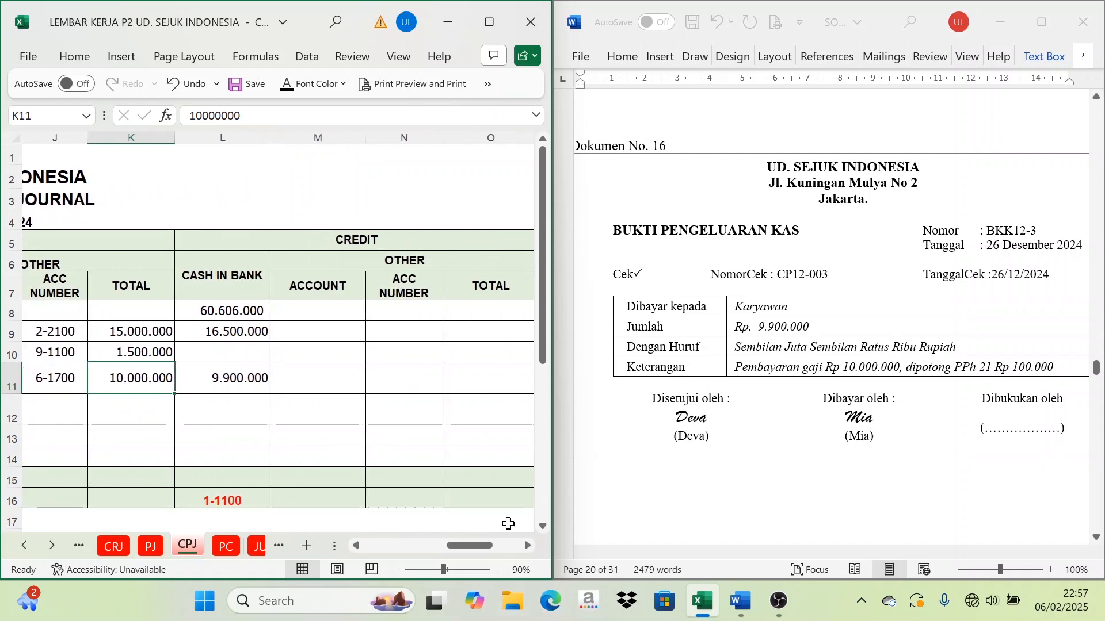
click(377, 242)
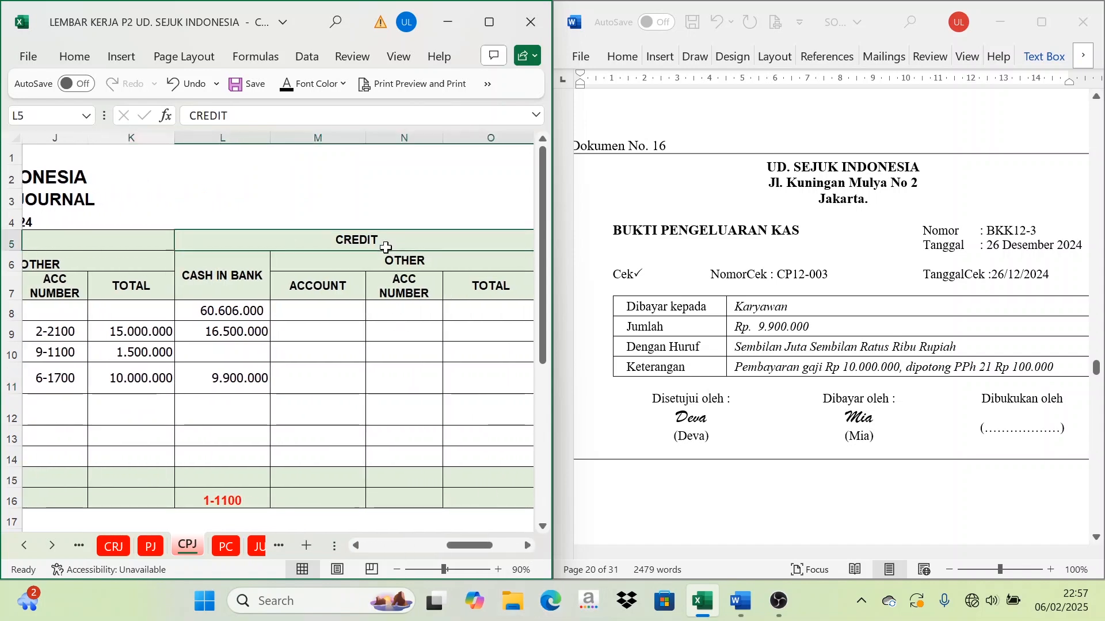
click(394, 260)
click(333, 374)
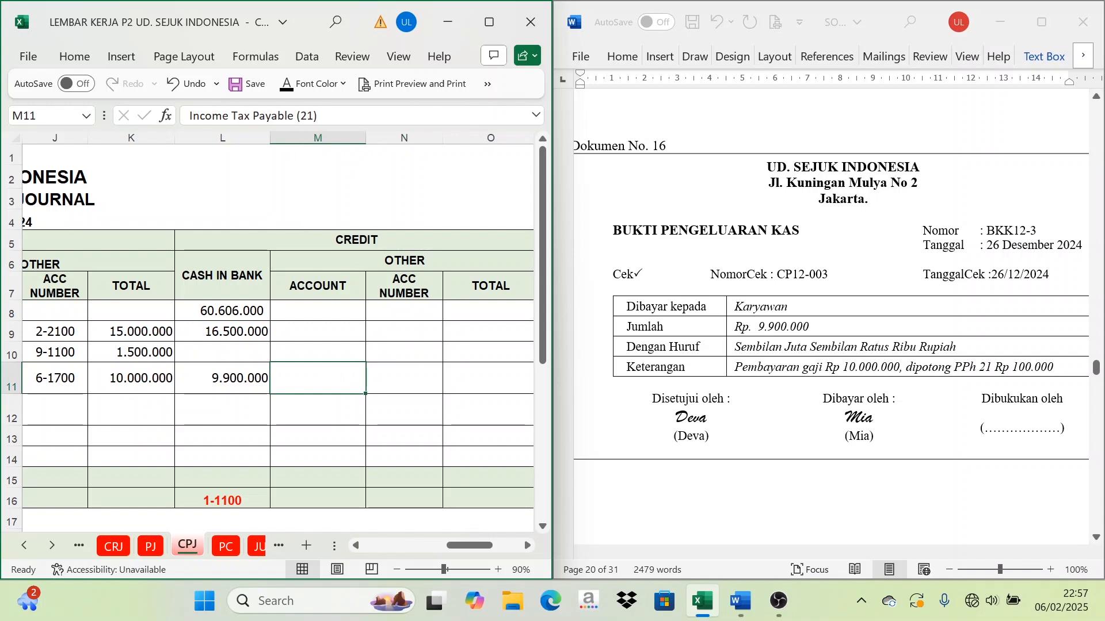
click(291, 91)
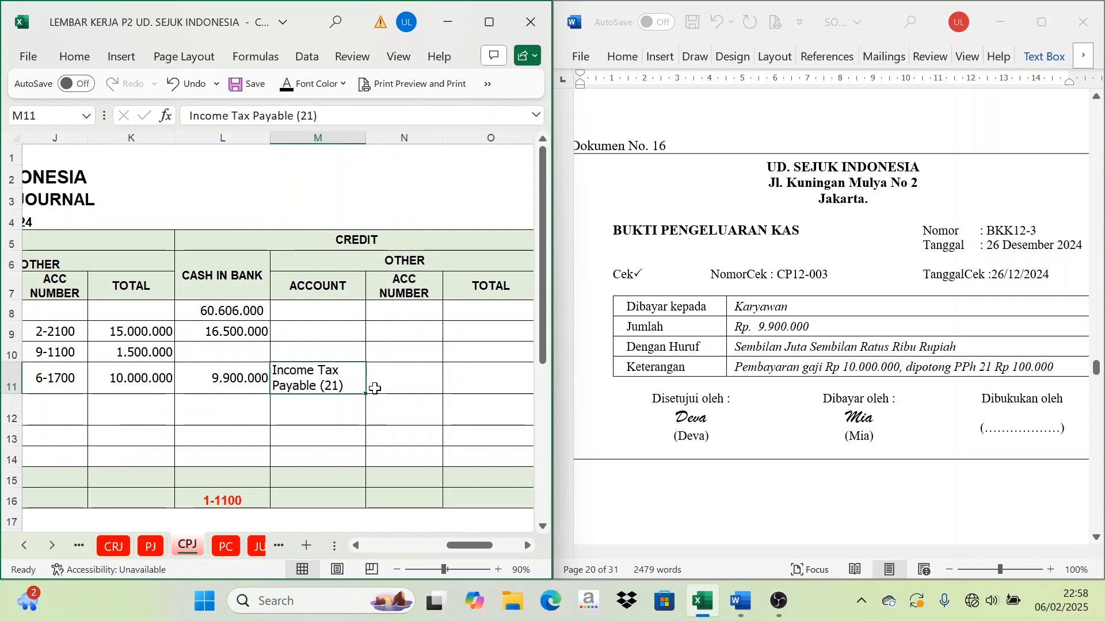
click(405, 387)
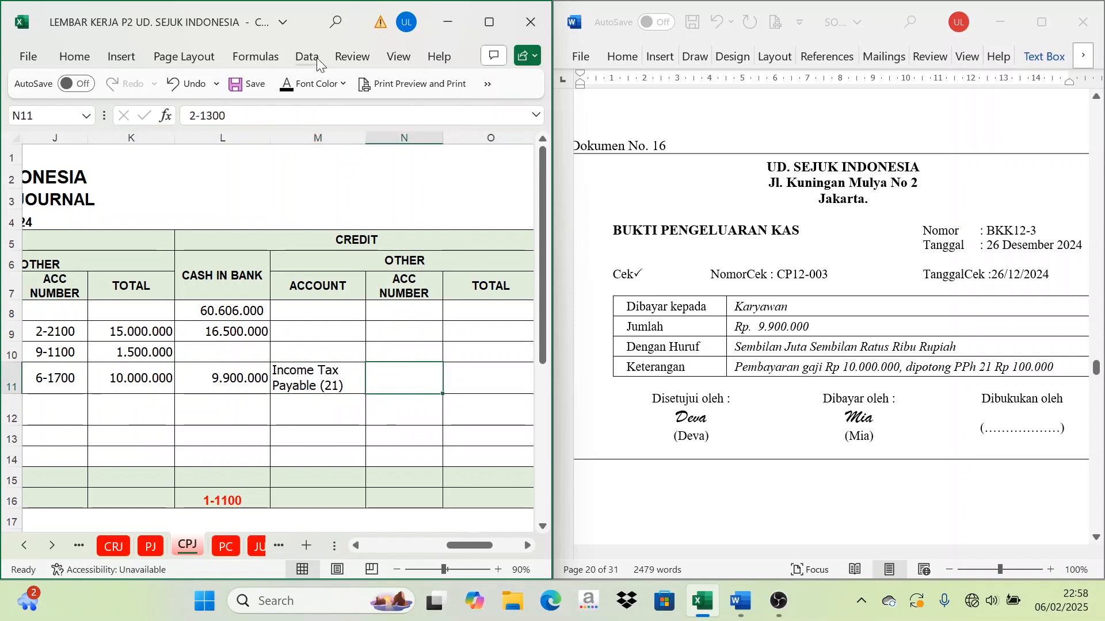
click(286, 86)
click(490, 378)
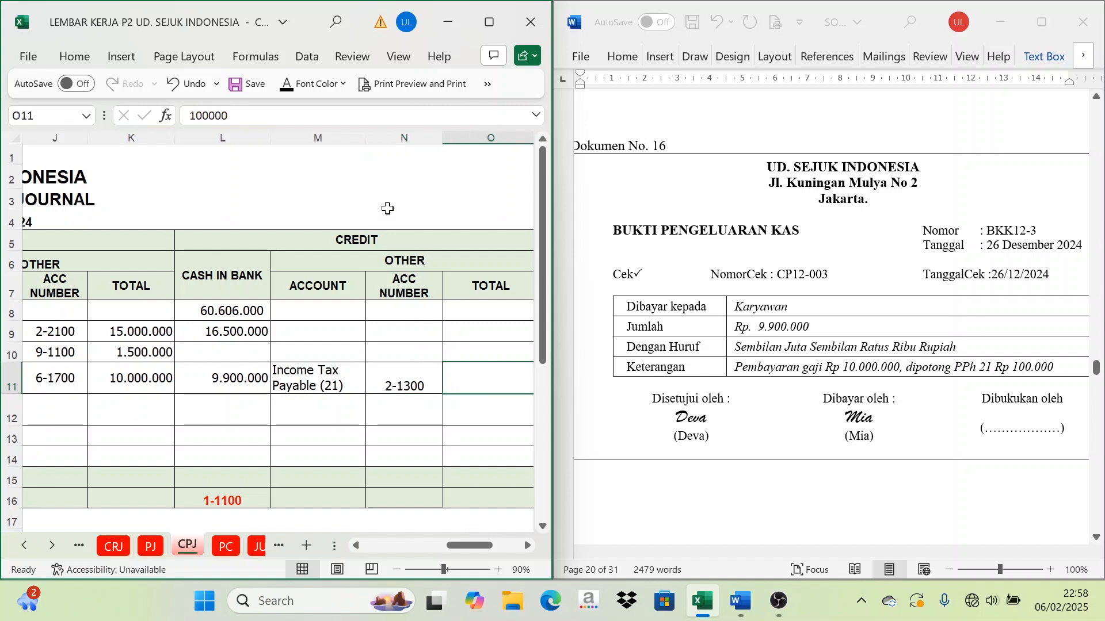
click(277, 82)
Step: Check the salary entry in row 11 of the cash payment journal, comparing its debit amount with its credit amounts
mouse_move(464, 546)
mouse_down()
mouse_move(489, 545)
mouse_move(473, 545)
mouse_up()
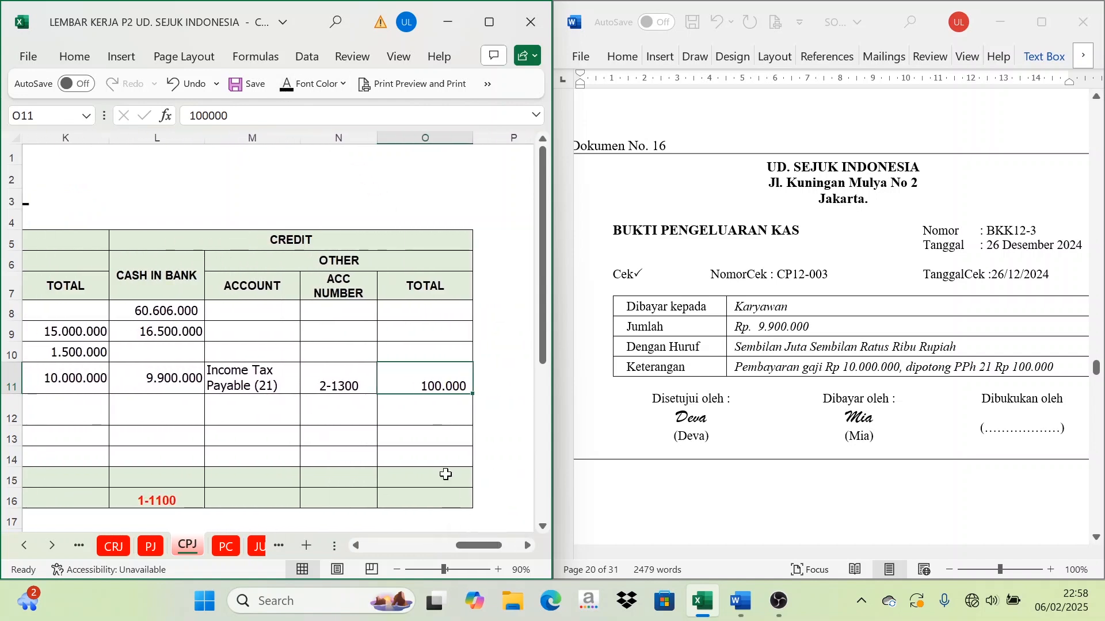
click(177, 369)
click(406, 382)
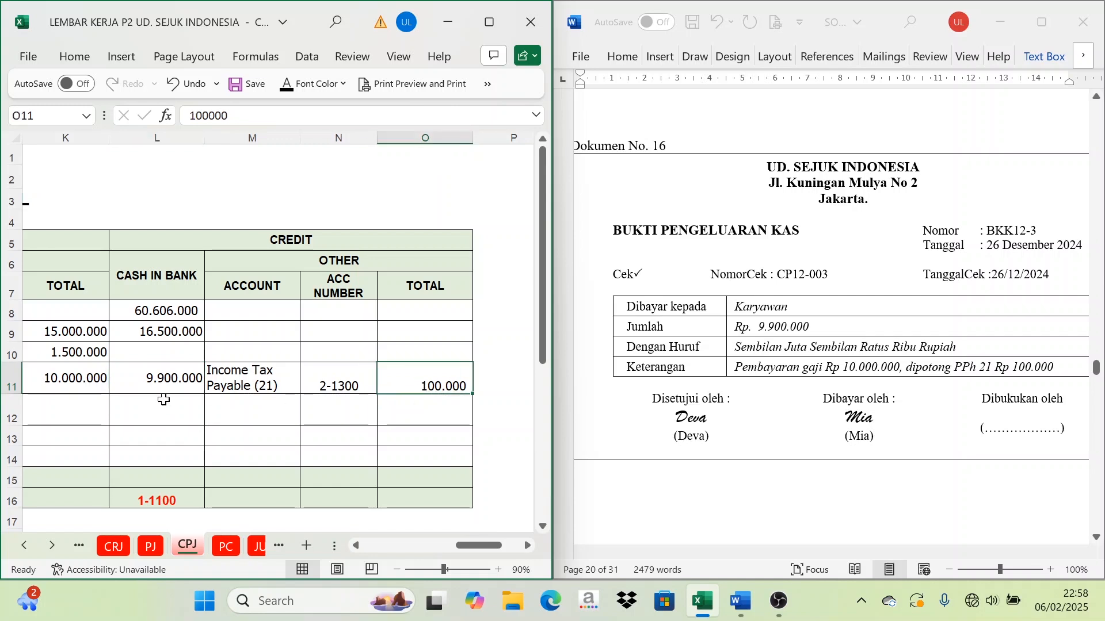
click(60, 377)
drag(470, 549, 454, 547)
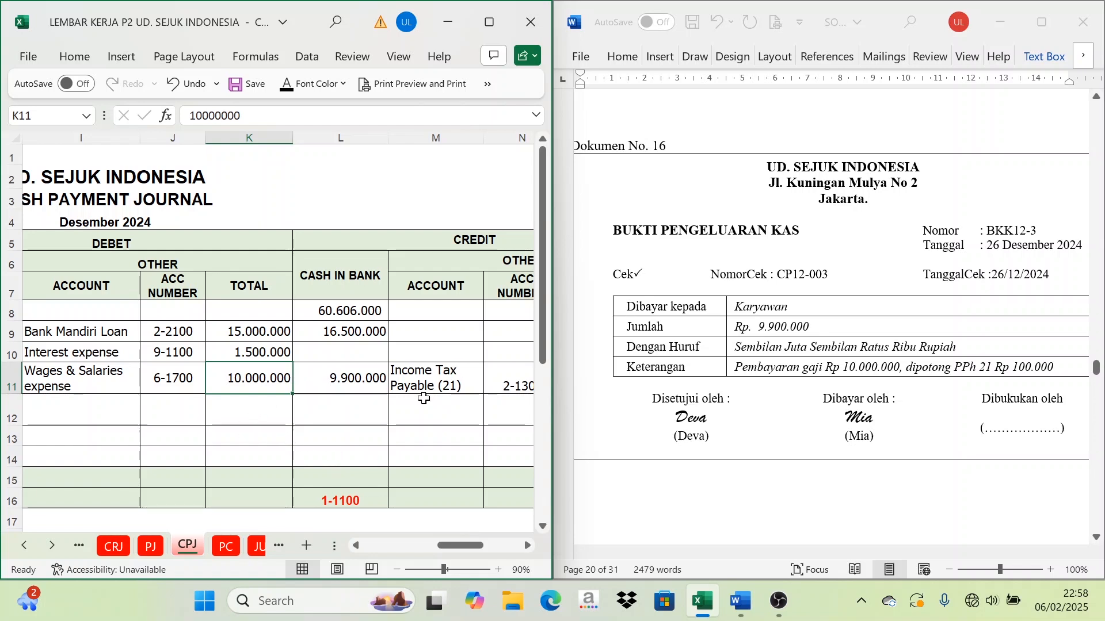
click(505, 387)
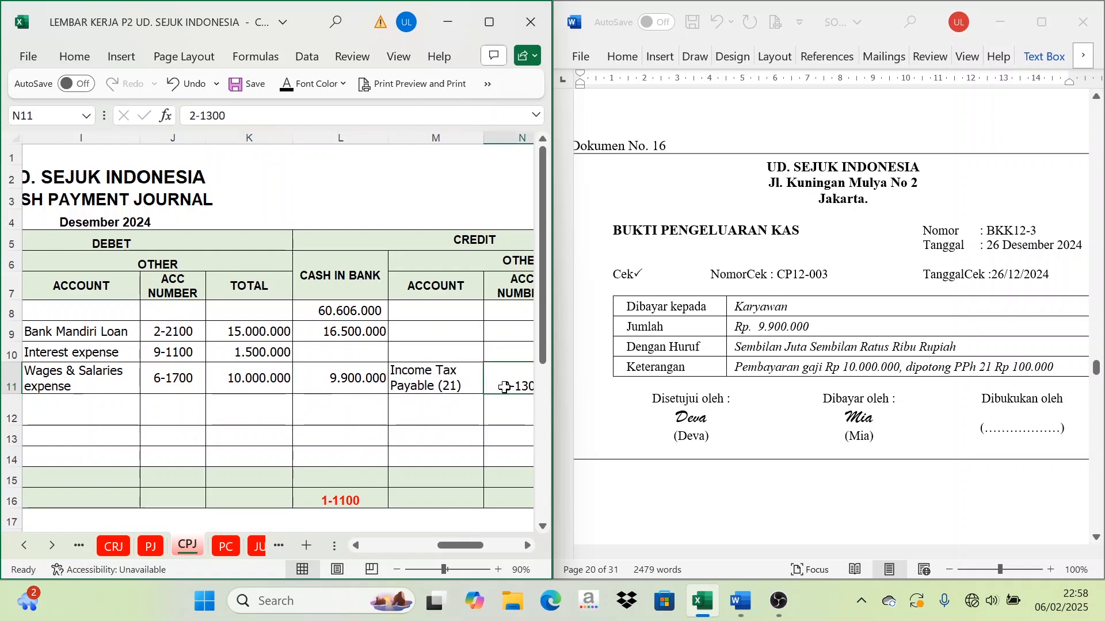
click(356, 389)
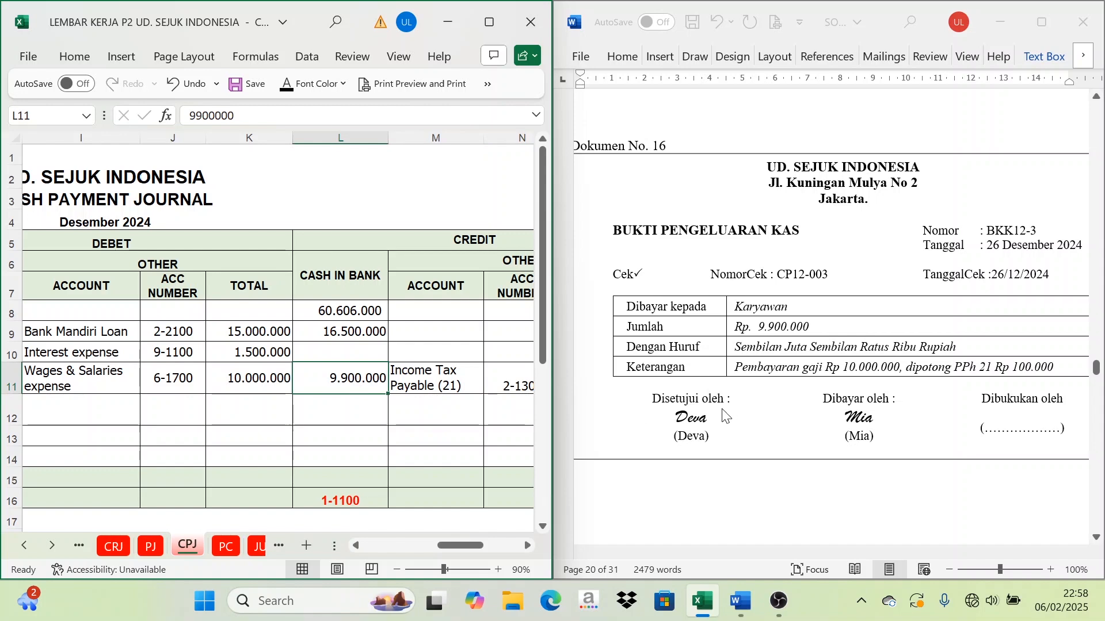
Step: Bring up Dokumen No. 17 and reveal C12:E12 of the sales journal (SJ) in black: 28, F-12/04, Toko Zahra
scroll(688, 440, down, 10)
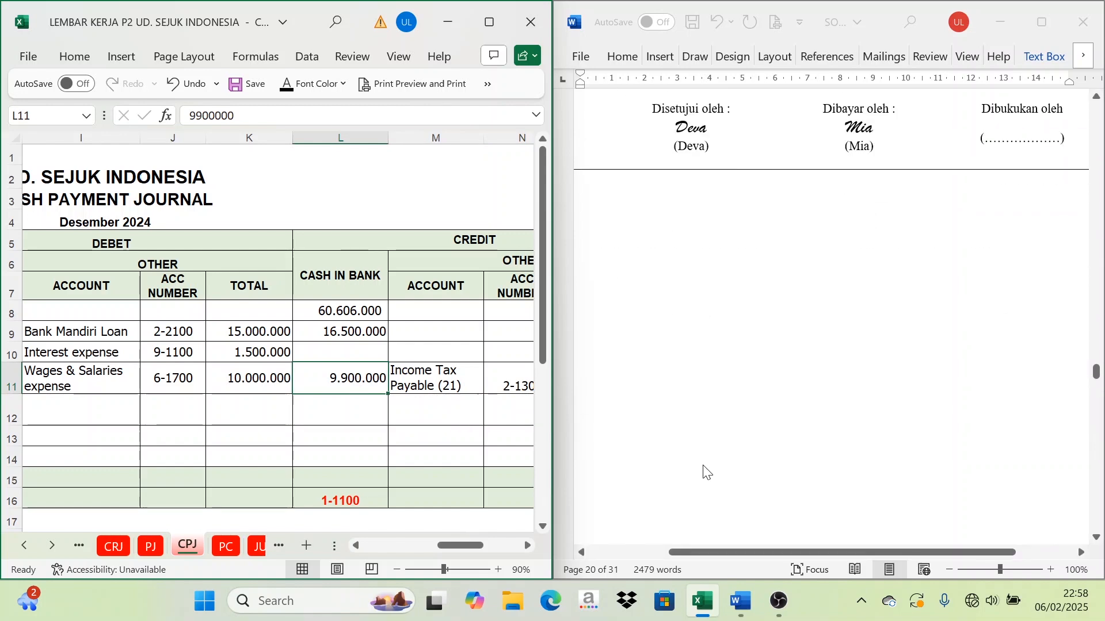
scroll(707, 471, down, 3)
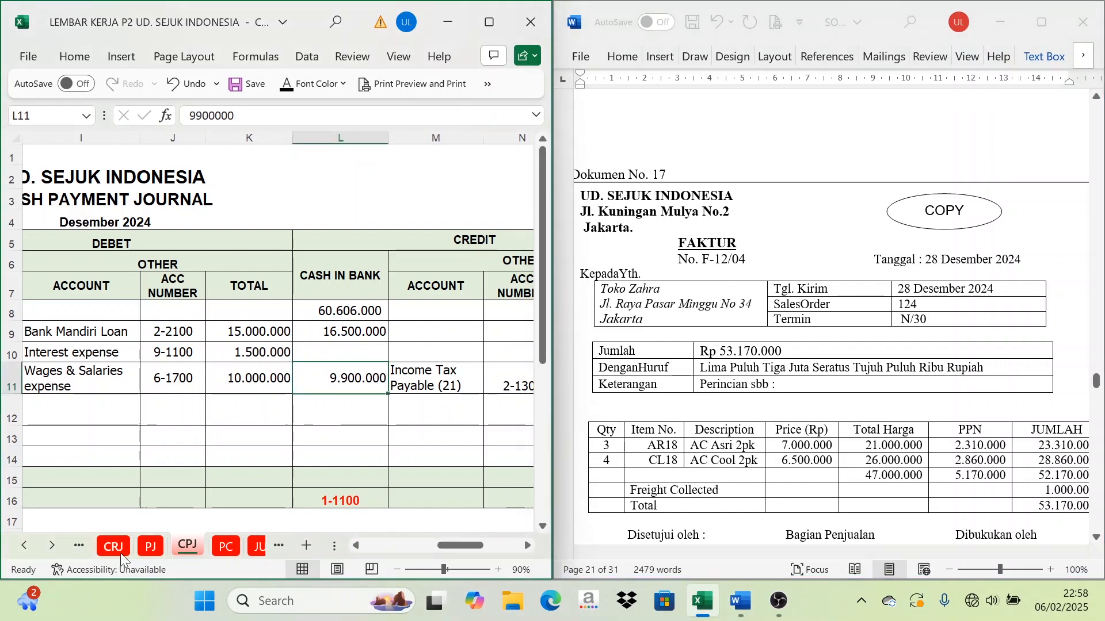
click(24, 546)
click(24, 545)
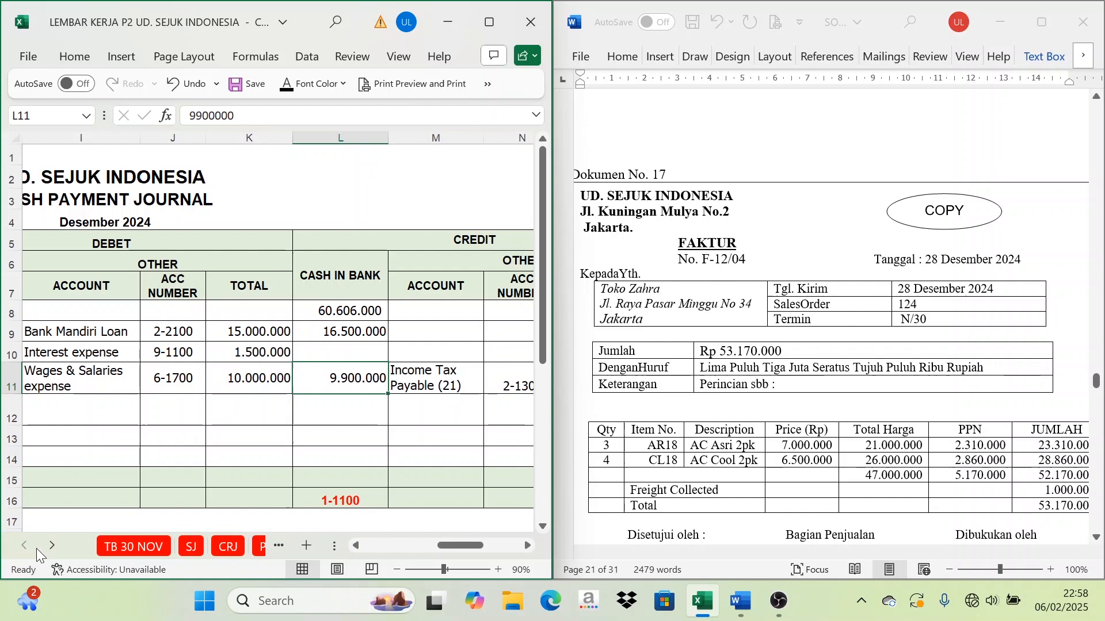
click(187, 548)
drag(461, 545, 409, 544)
drag(65, 353, 212, 358)
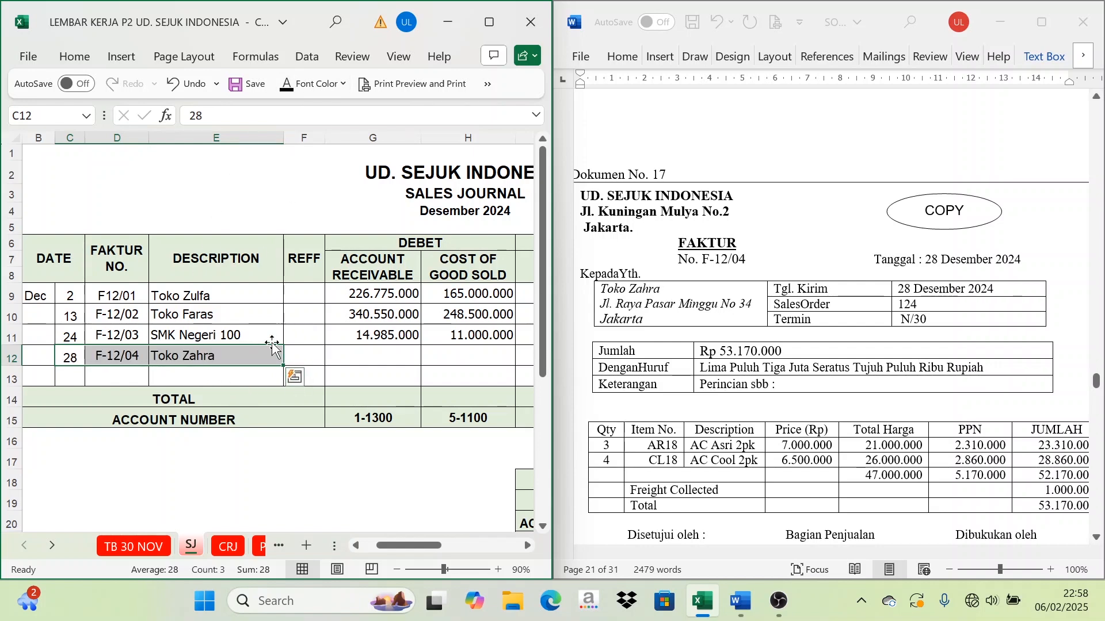
Step: Reveal the credit amounts in I12:K12 of the sales journal in black: SALES 47.000.000, PPN OUT 5.170.000, FREIGHT COLLECTED 1.000.000
click(526, 546)
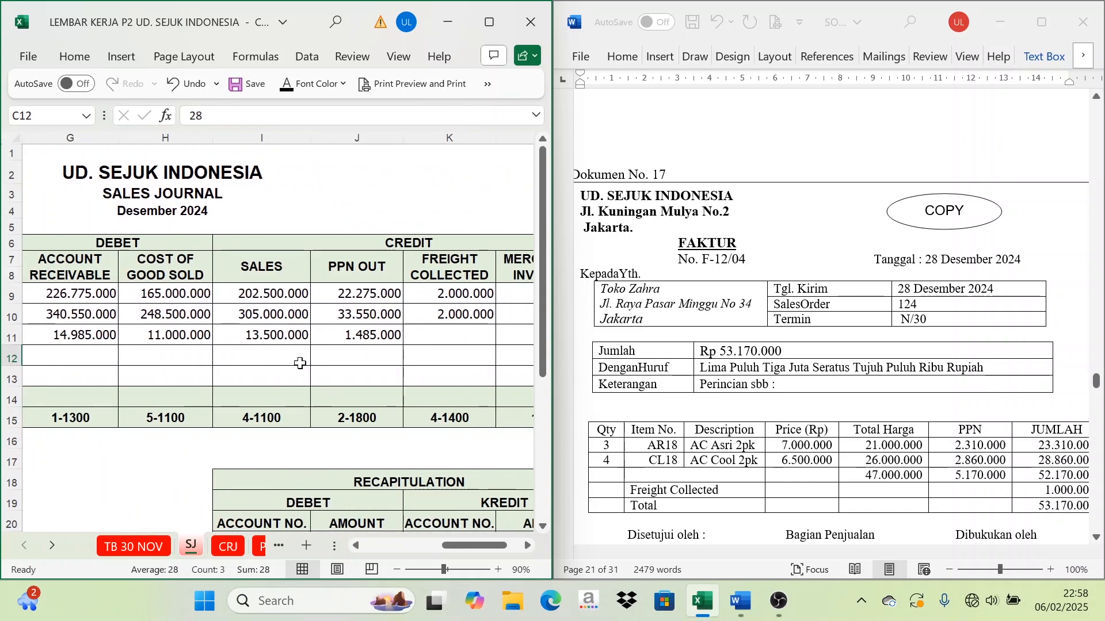
click(300, 363)
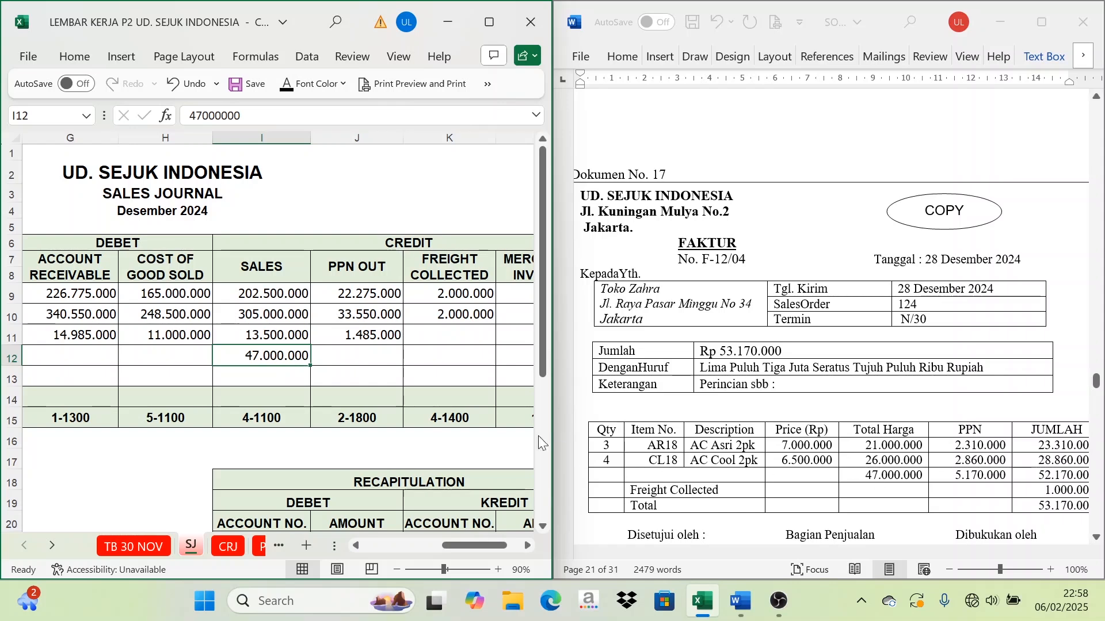
click(358, 352)
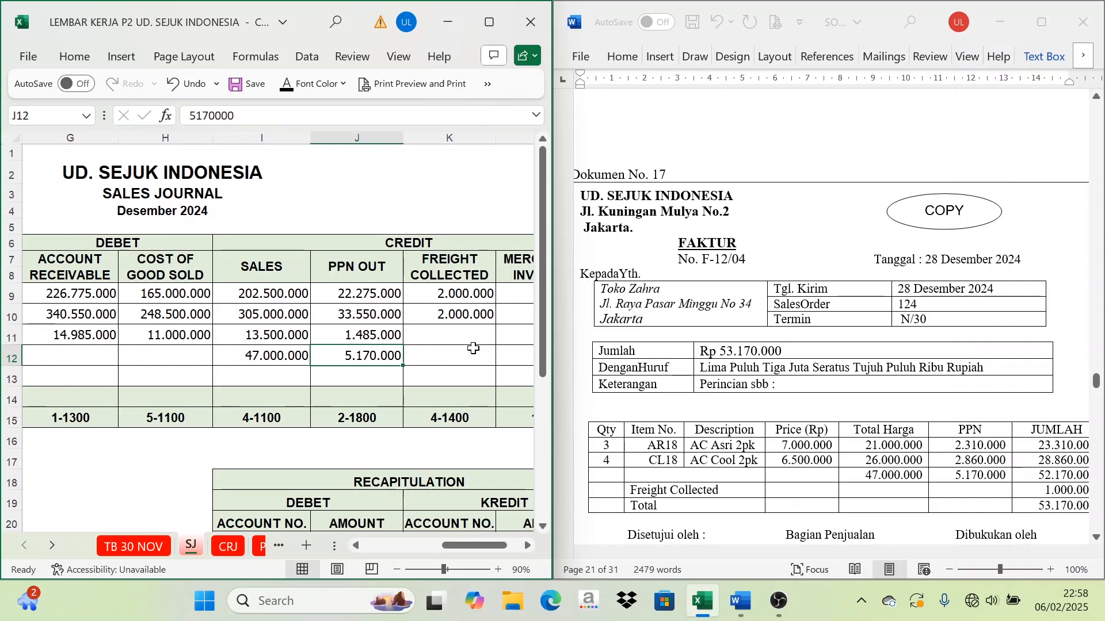
click(455, 360)
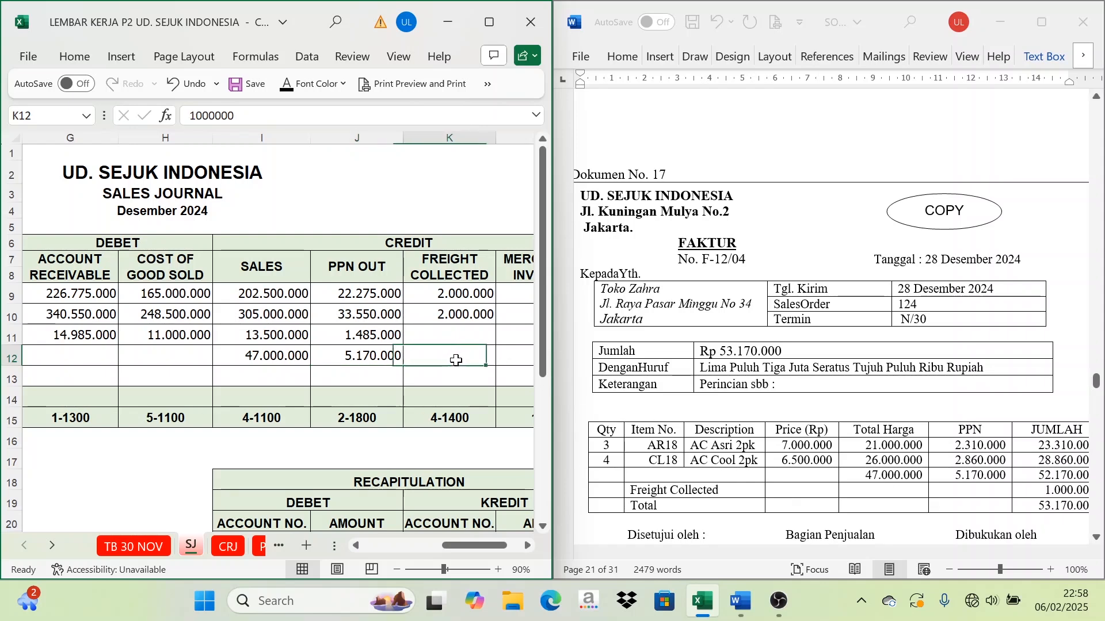
click(289, 87)
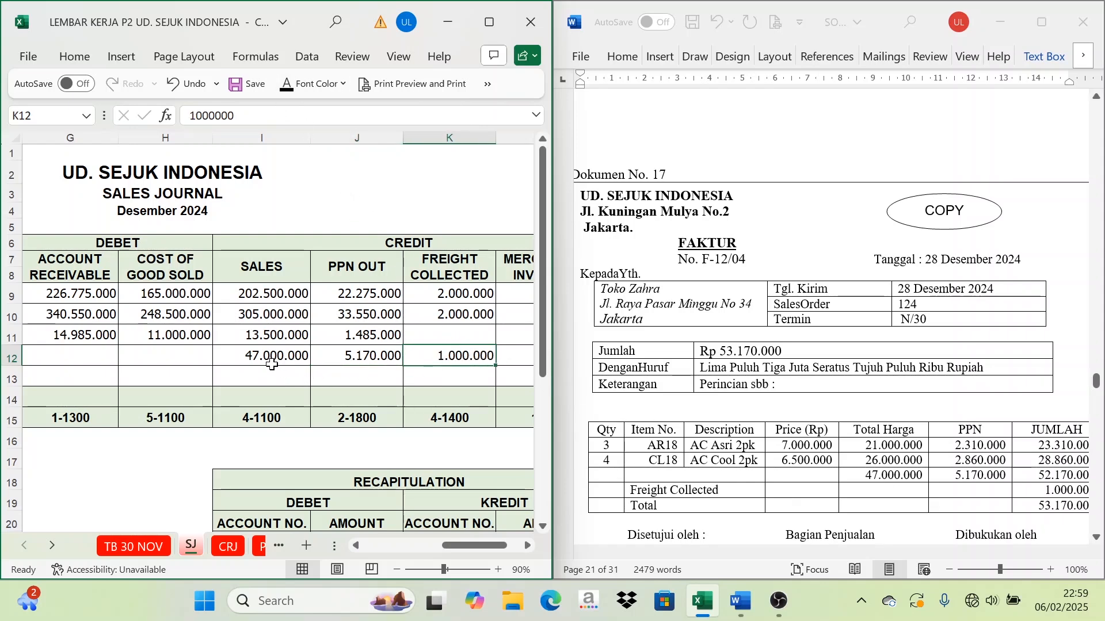
Step: Sum the credit amounts in I12:K12 and reveal the ACCOUNT RECEIVABLE debit of 53.170.000 in G12 with black font
drag(269, 360, 439, 350)
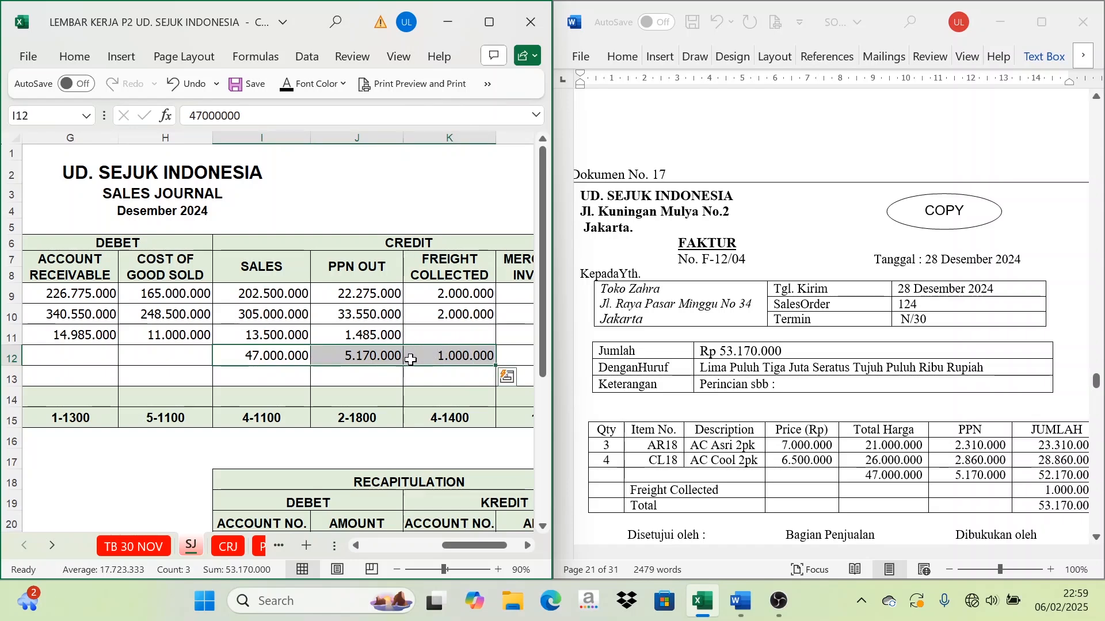
click(92, 360)
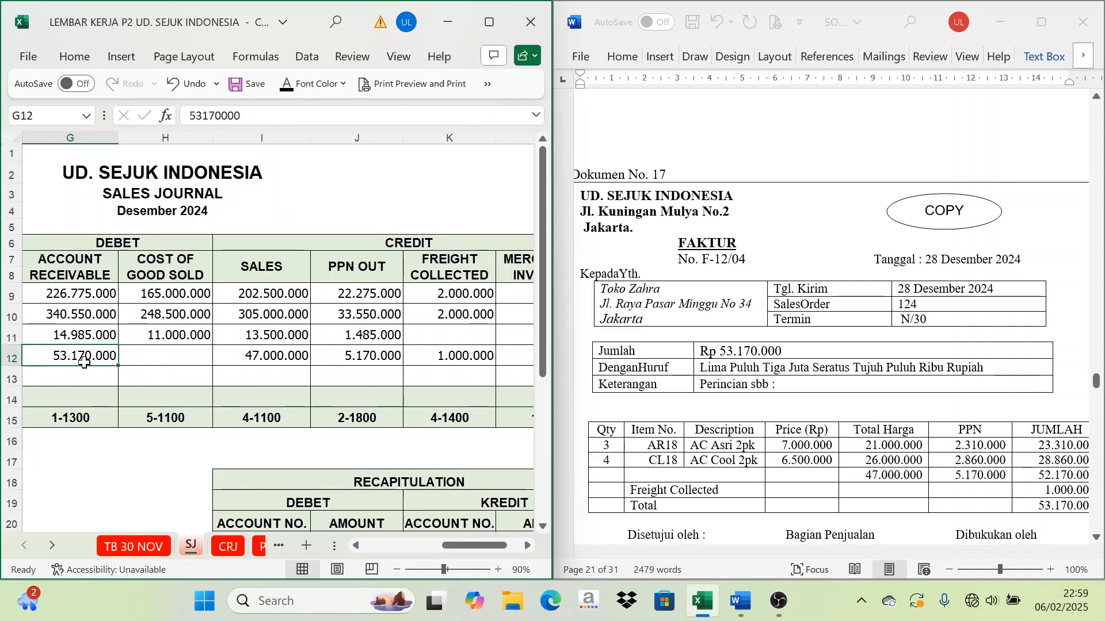
drag(450, 545, 429, 547)
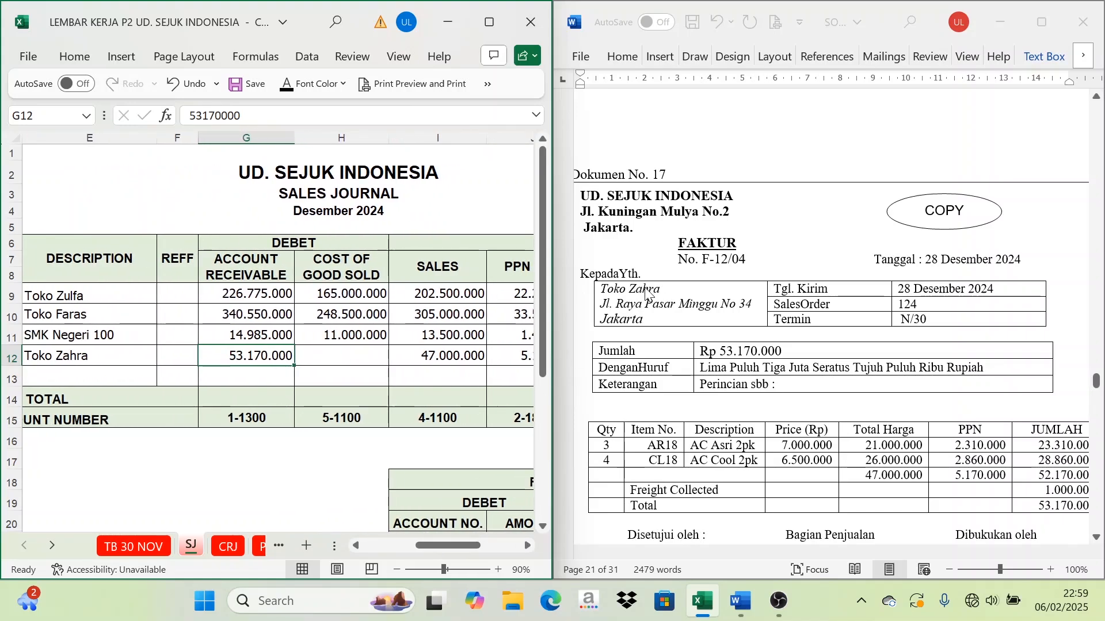
Step: In the Toko Zahra card of the receivable ledger (SLAR), reveal C31:E31 in black: 28, Sales Journal, SJ
click(52, 546)
click(53, 546)
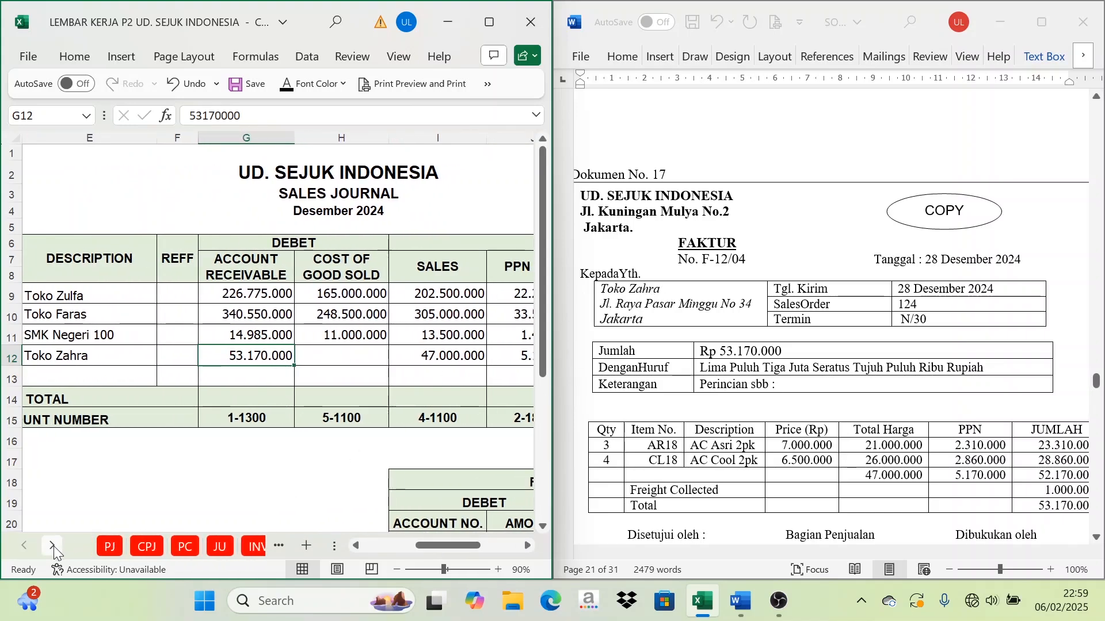
click(53, 546)
click(160, 548)
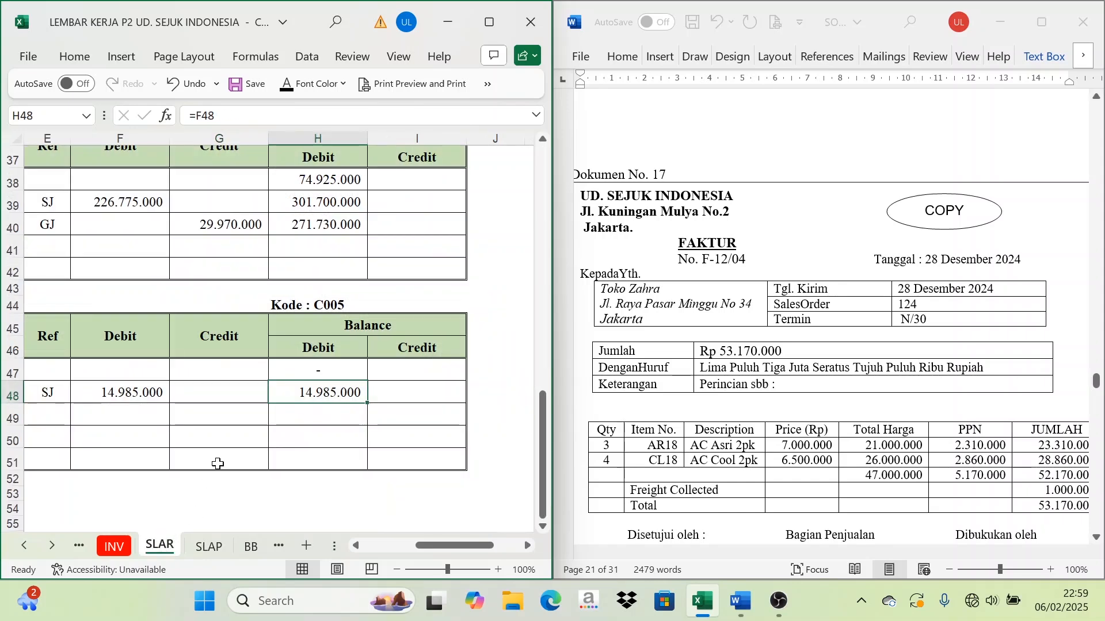
scroll(371, 492, up, 12)
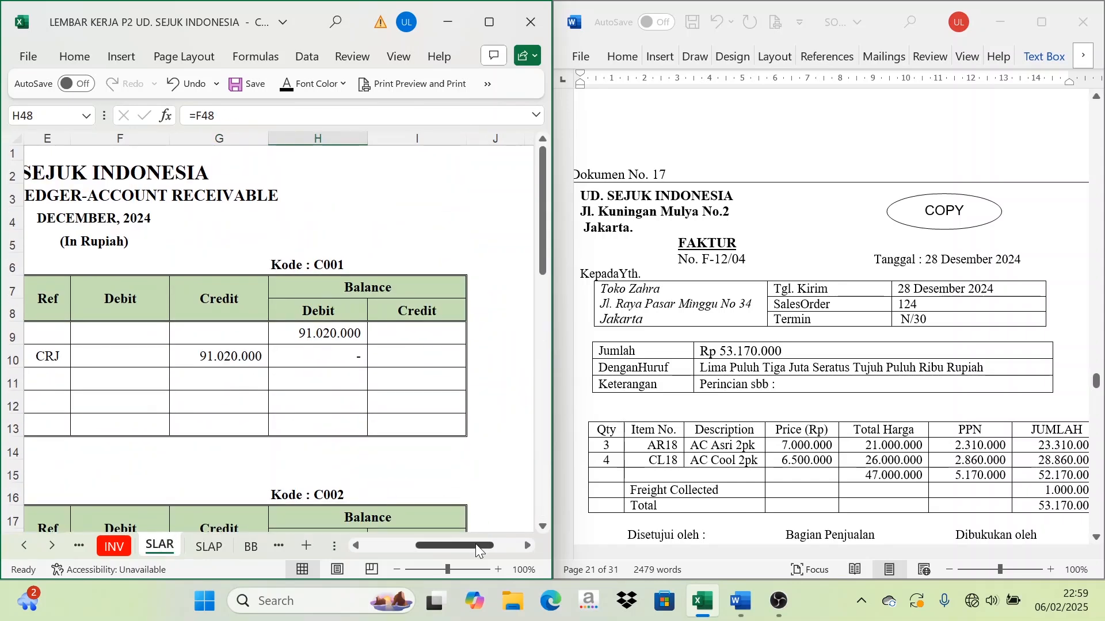
drag(471, 548, 420, 547)
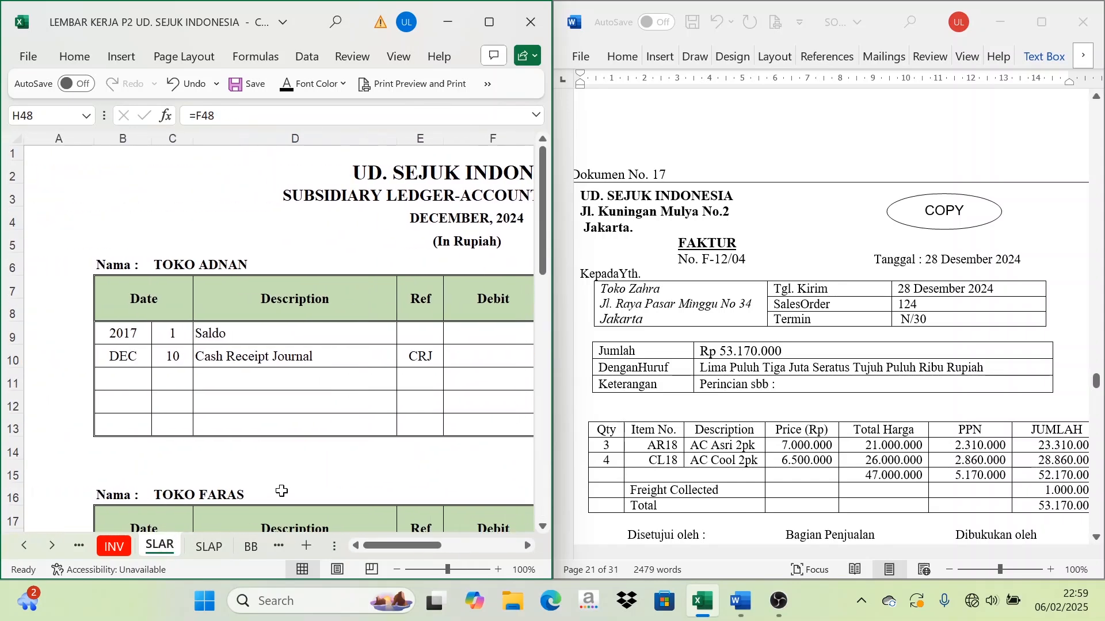
scroll(241, 447, down, 7)
scroll(242, 447, down, 1)
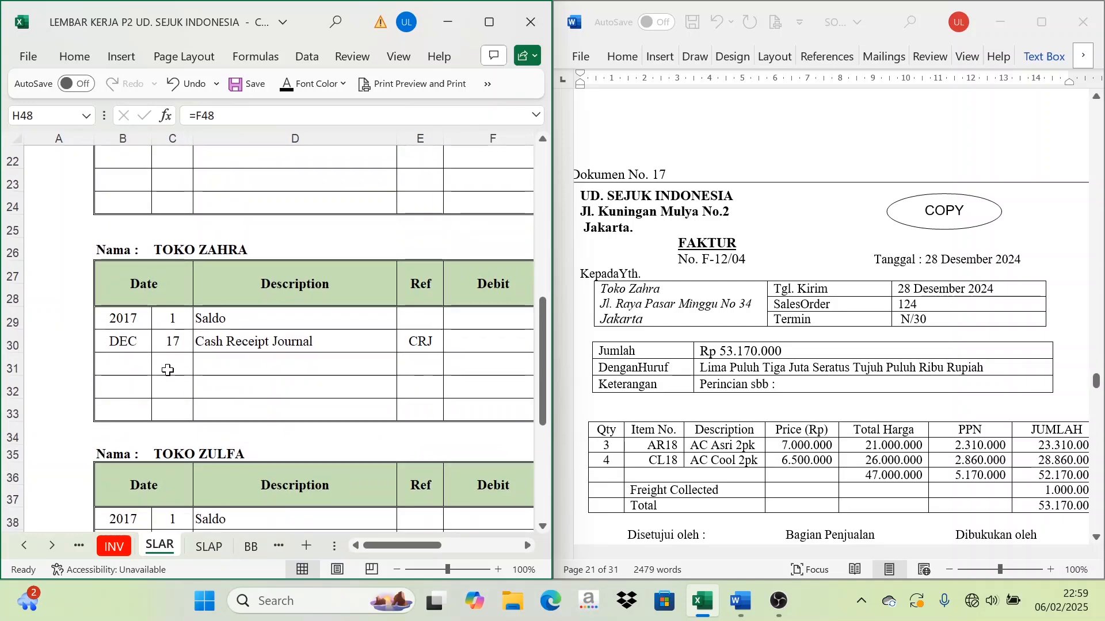
drag(177, 366, 416, 366)
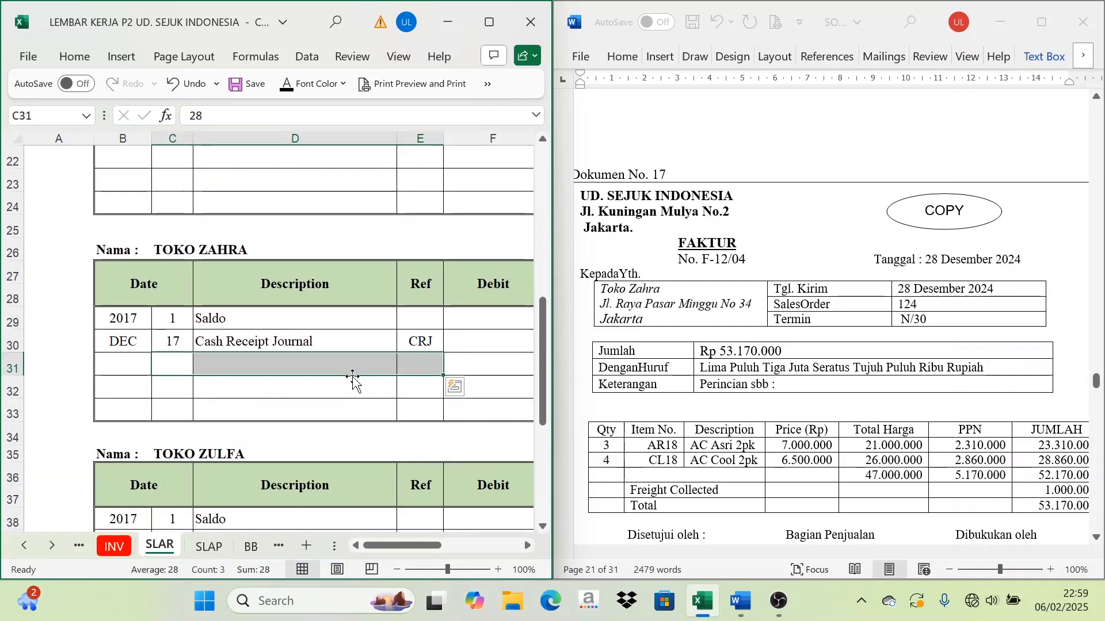
click(289, 88)
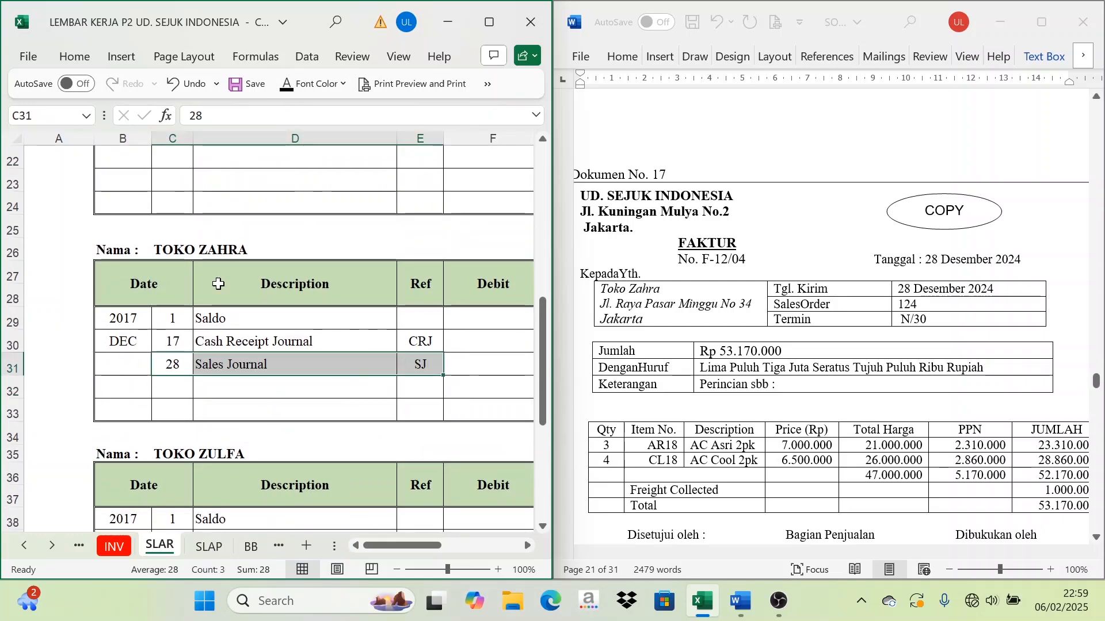
Step: Reveal the Sales Journal debit of 53.170.000 in F31 of Toko Zahra's ledger card with black font
click(242, 369)
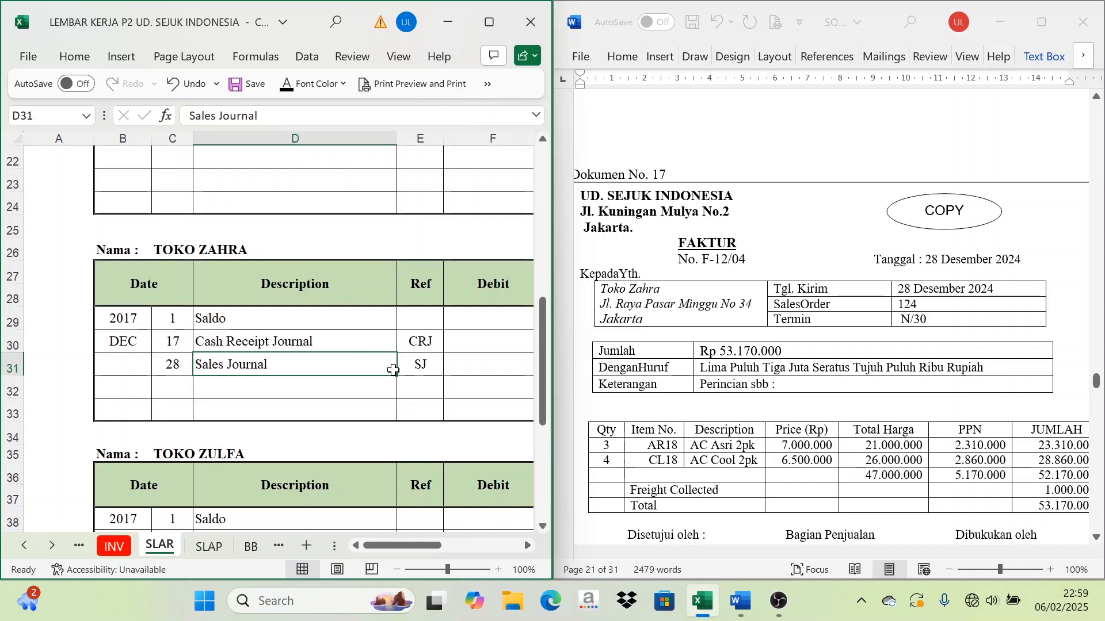
click(286, 282)
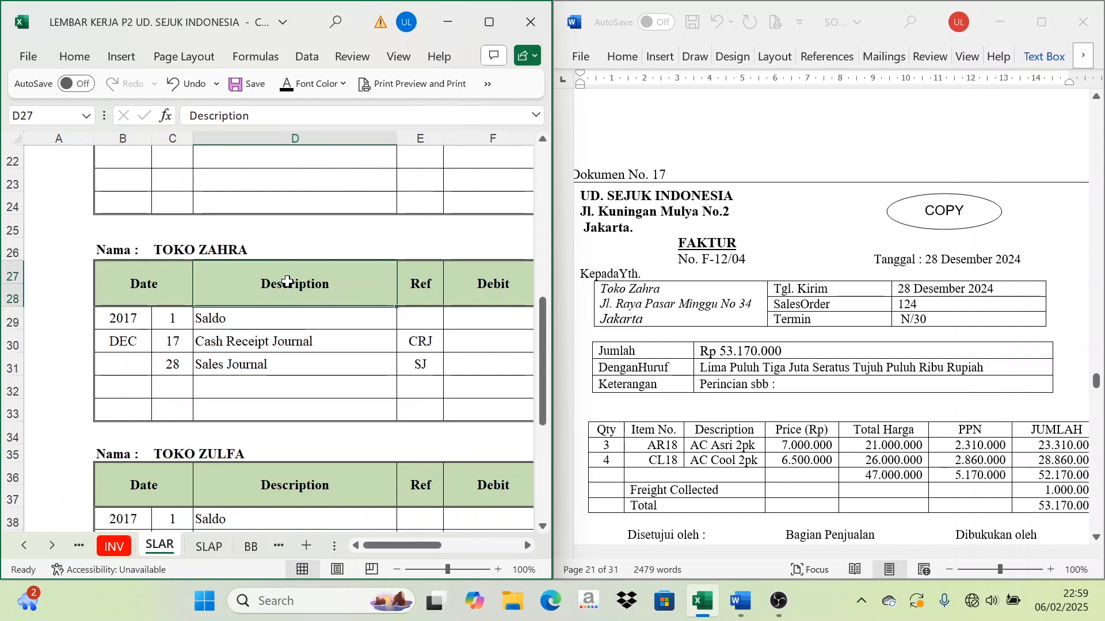
click(245, 371)
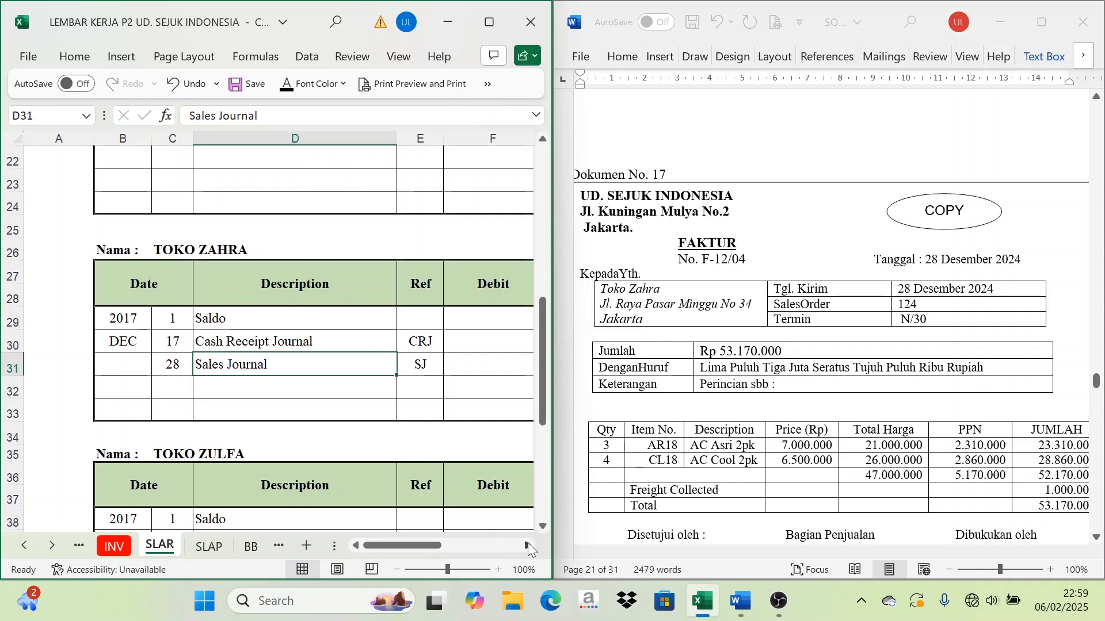
click(528, 548)
click(528, 548)
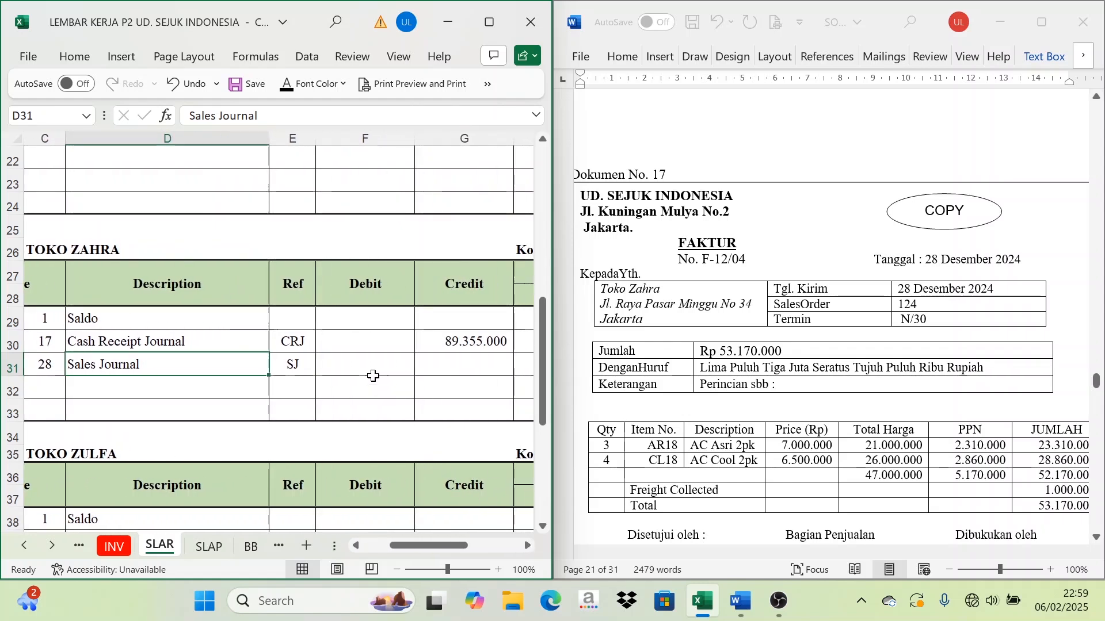
click(373, 375)
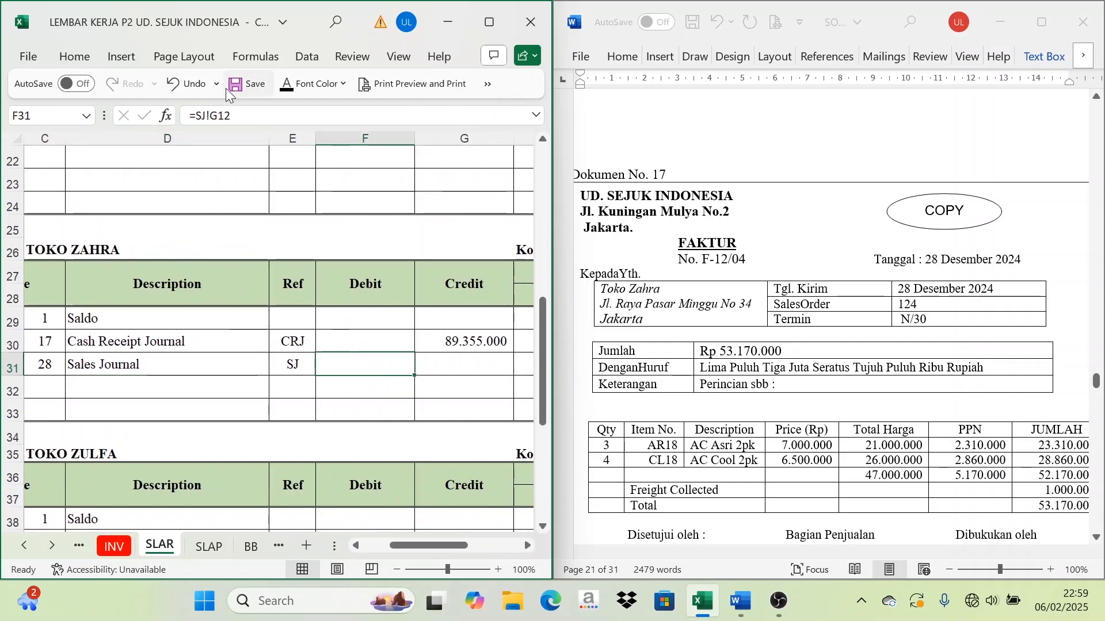
click(286, 87)
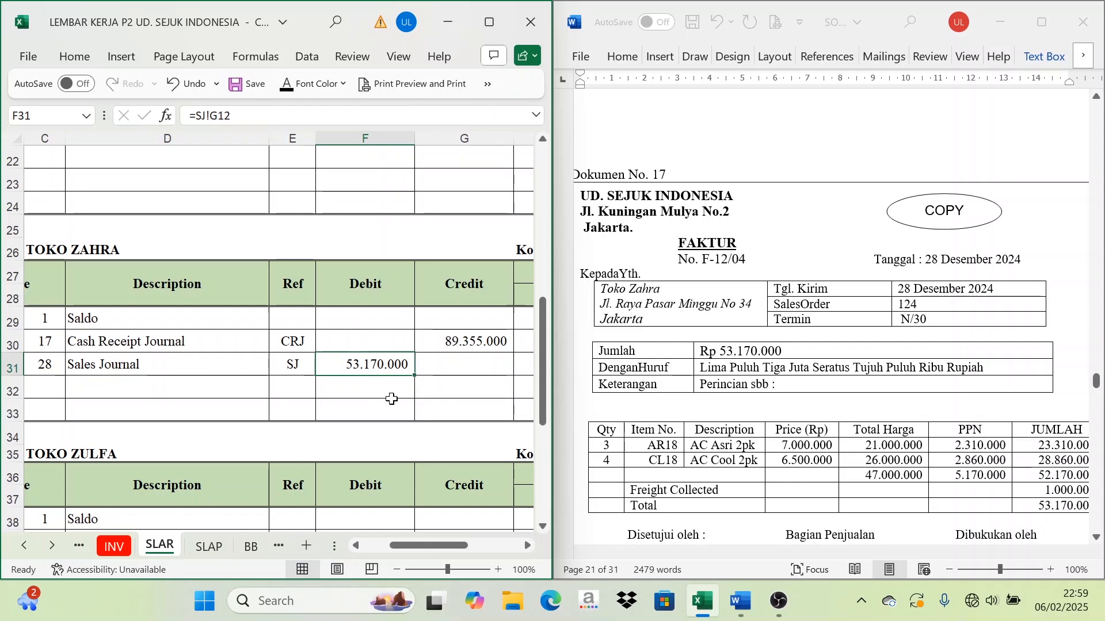
Step: Reveal the debit balance of 53.170.000 in H31 of Toko Zahra's ledger card with black font
click(470, 366)
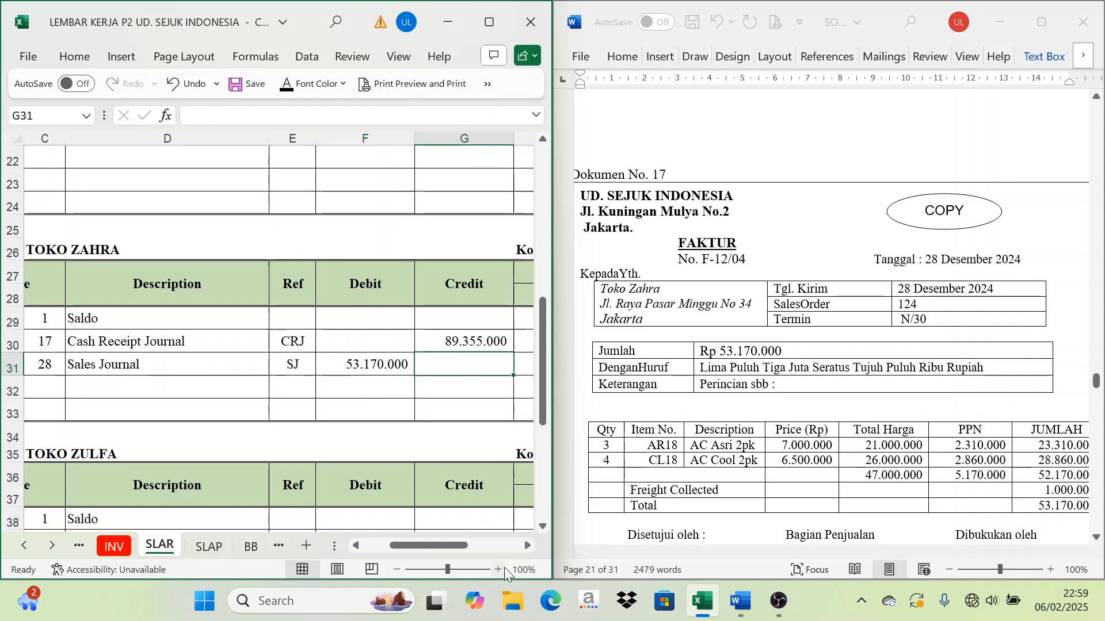
click(529, 546)
click(528, 547)
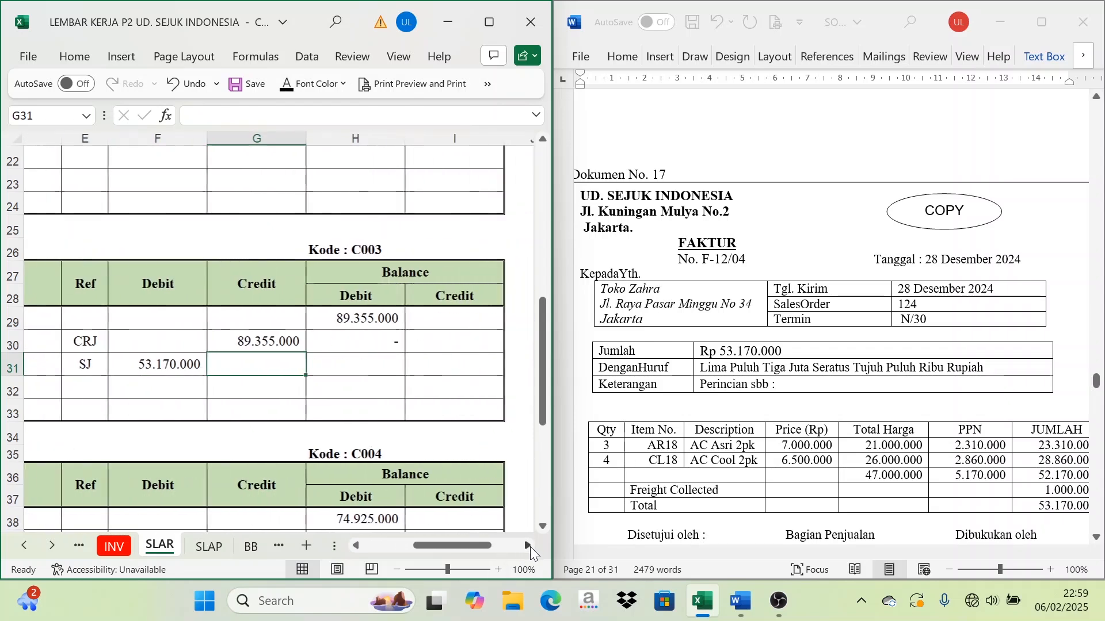
click(378, 278)
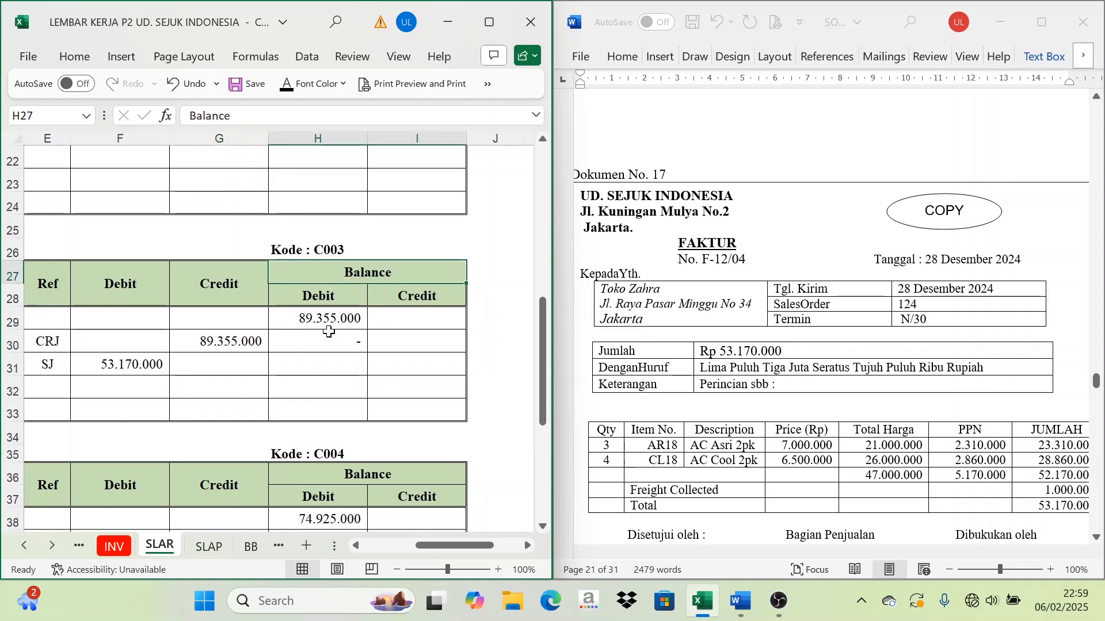
click(328, 343)
click(341, 370)
click(118, 372)
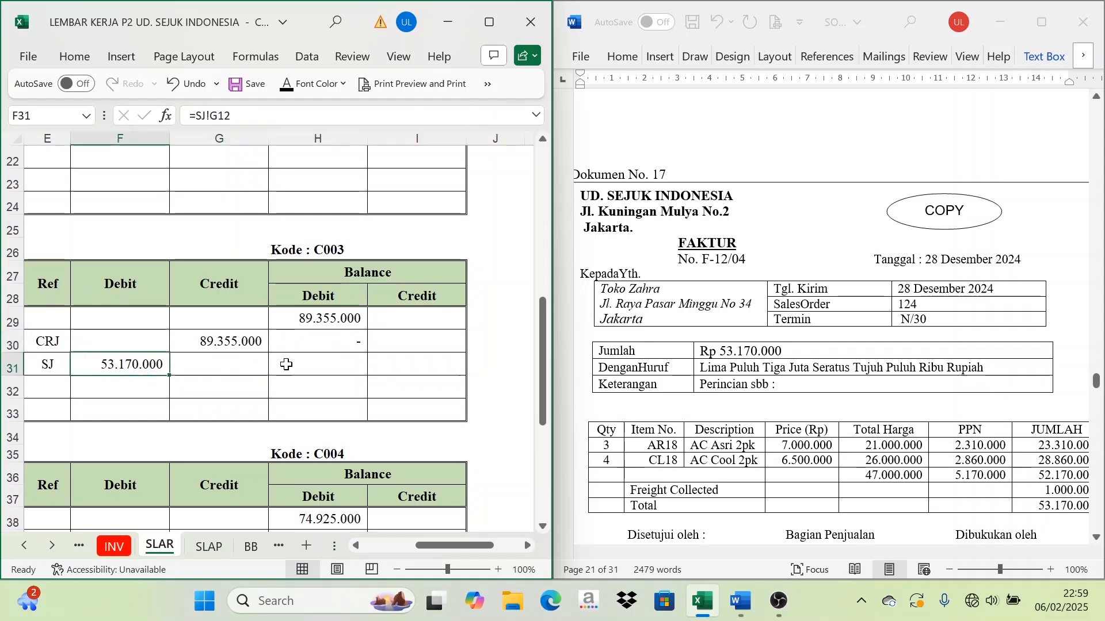
click(286, 365)
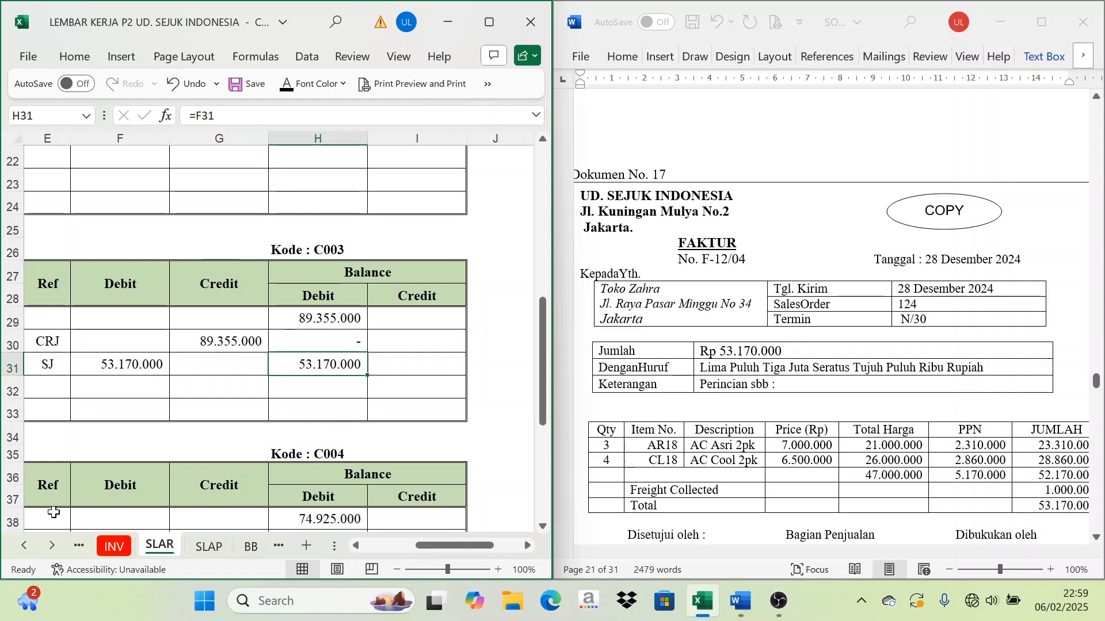
Step: In the AC ASRI 2PK inventory card (INV), reveal C19:E19 in black: 28, F-12/03, Toko Zahra
click(114, 546)
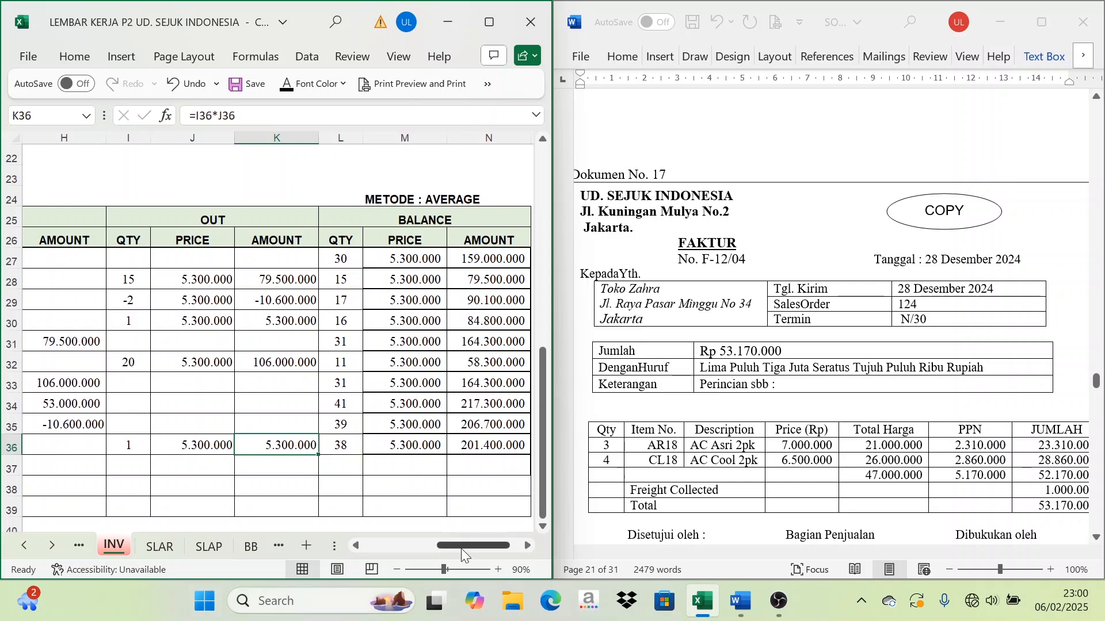
drag(461, 548, 417, 547)
scroll(161, 429, up, 7)
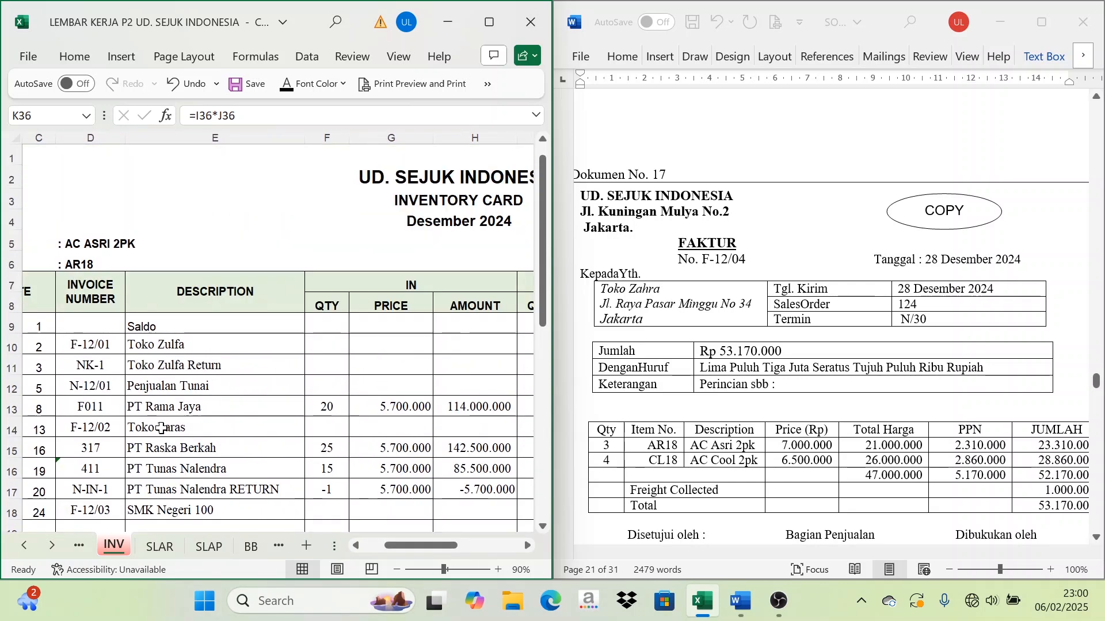
scroll(219, 472, down, 3)
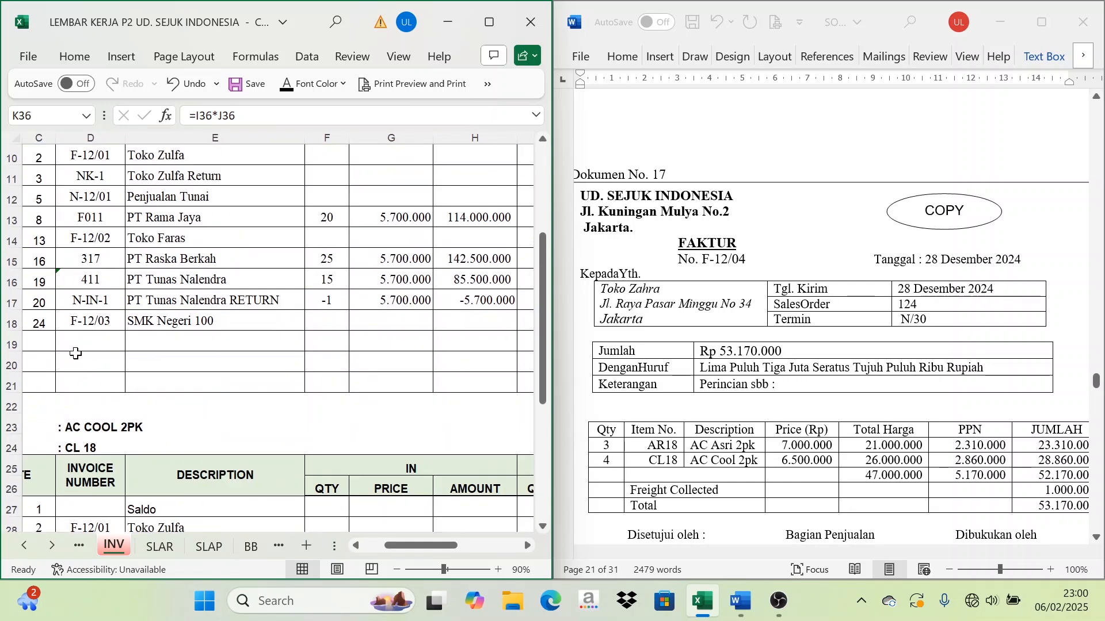
drag(46, 347, 251, 344)
text(28	F-12/03	Toko Zahra)
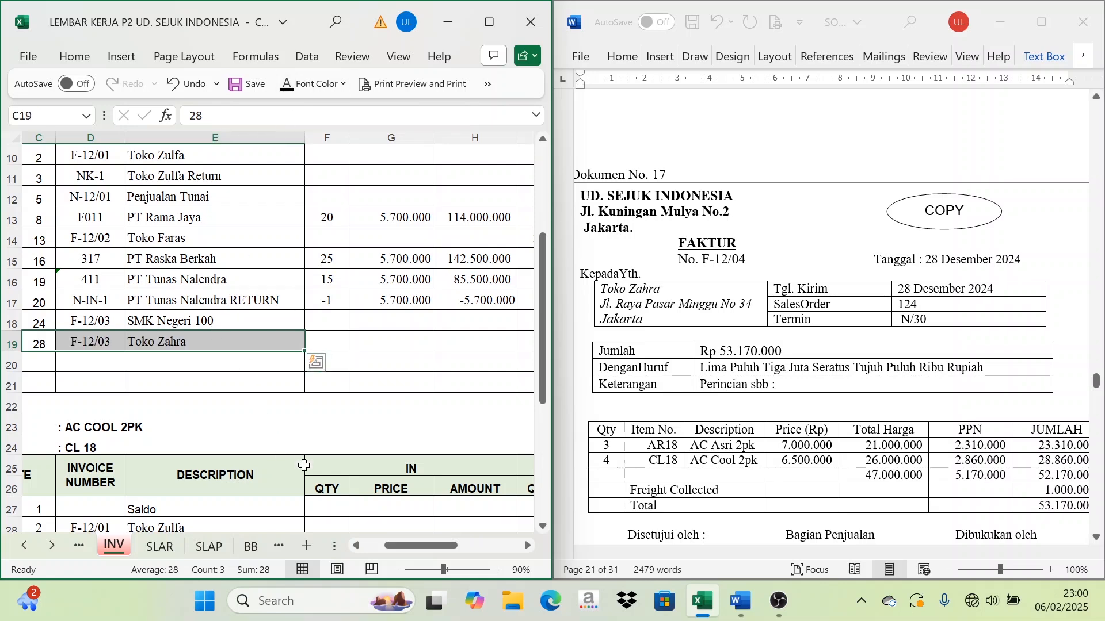
Step: Reveal the OUT entry in I19:K19 of the AC ASRI 2PK card in black: quantity 3, price 5.700.000, amount 17.100.000
drag(440, 547, 475, 543)
click(254, 344)
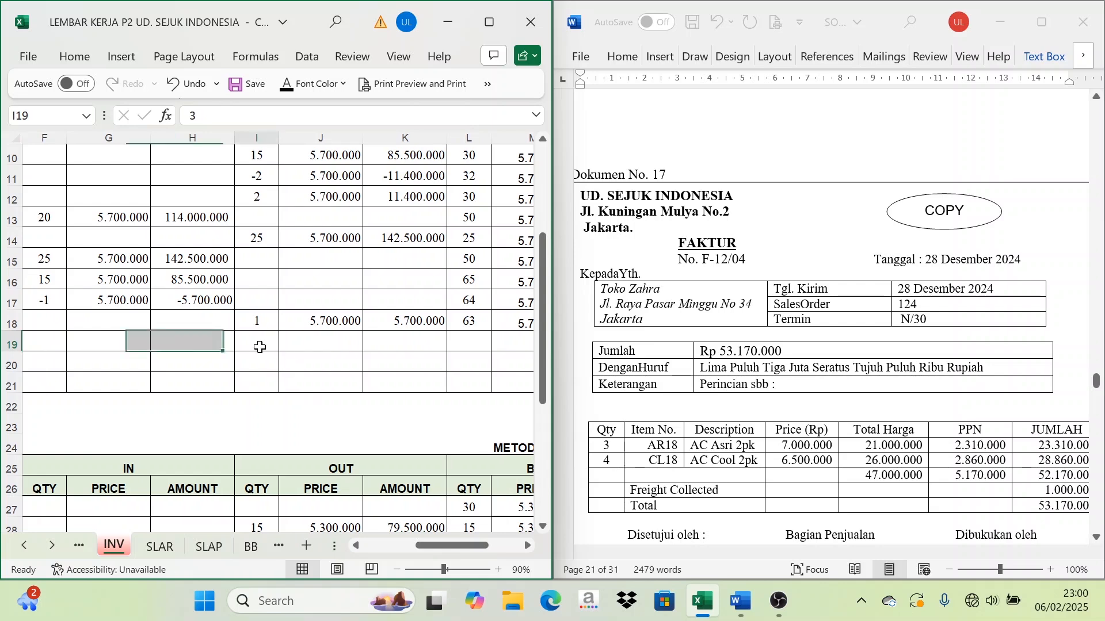
click(288, 89)
click(341, 349)
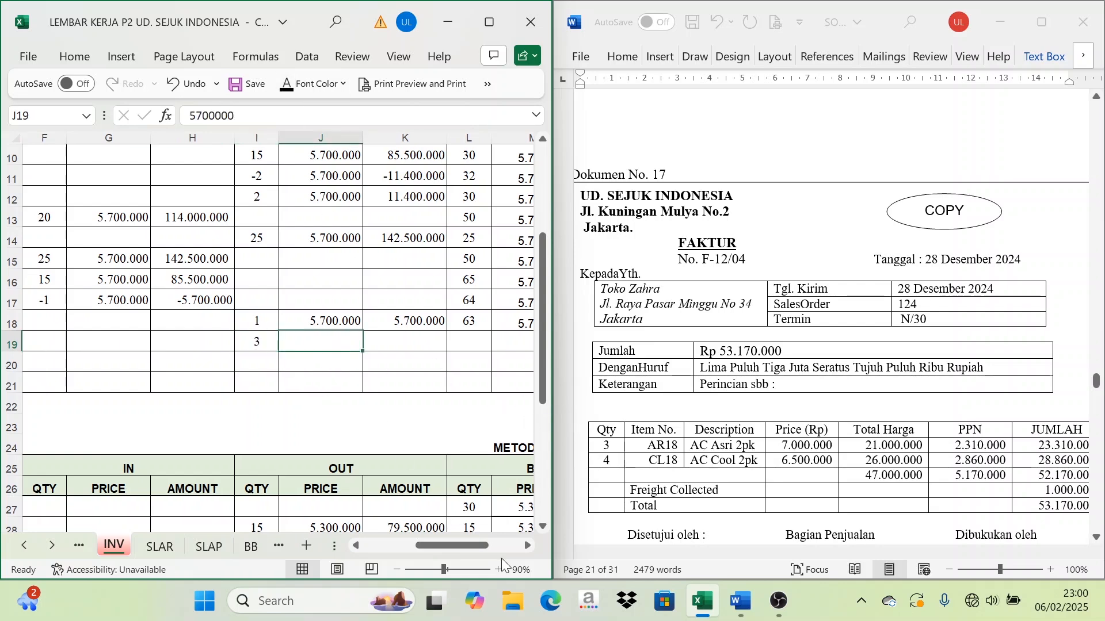
click(529, 546)
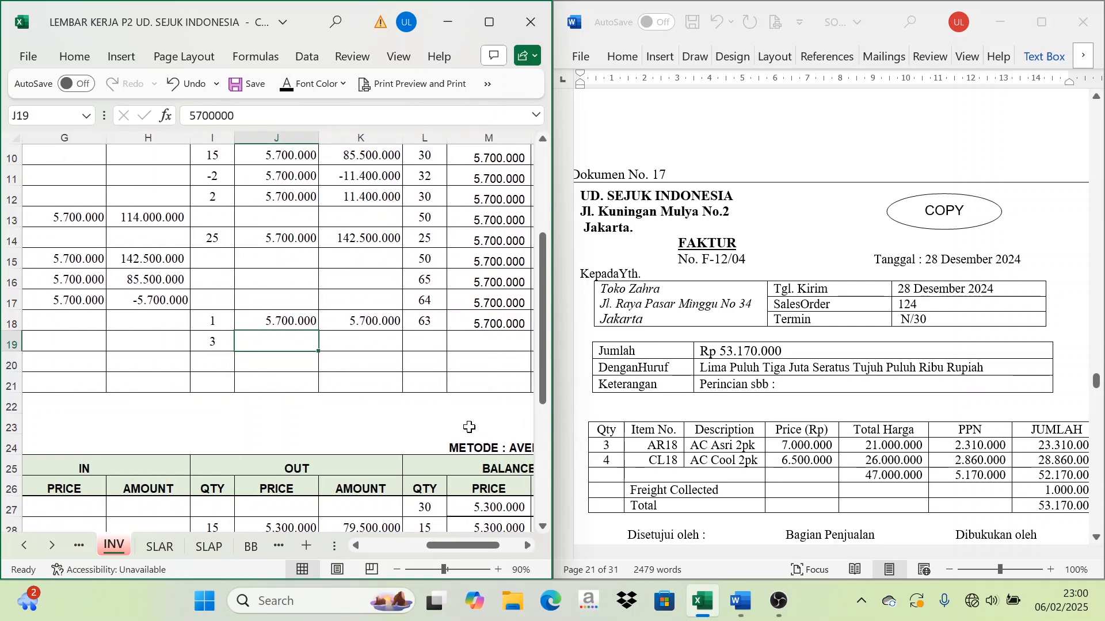
click(481, 322)
click(279, 349)
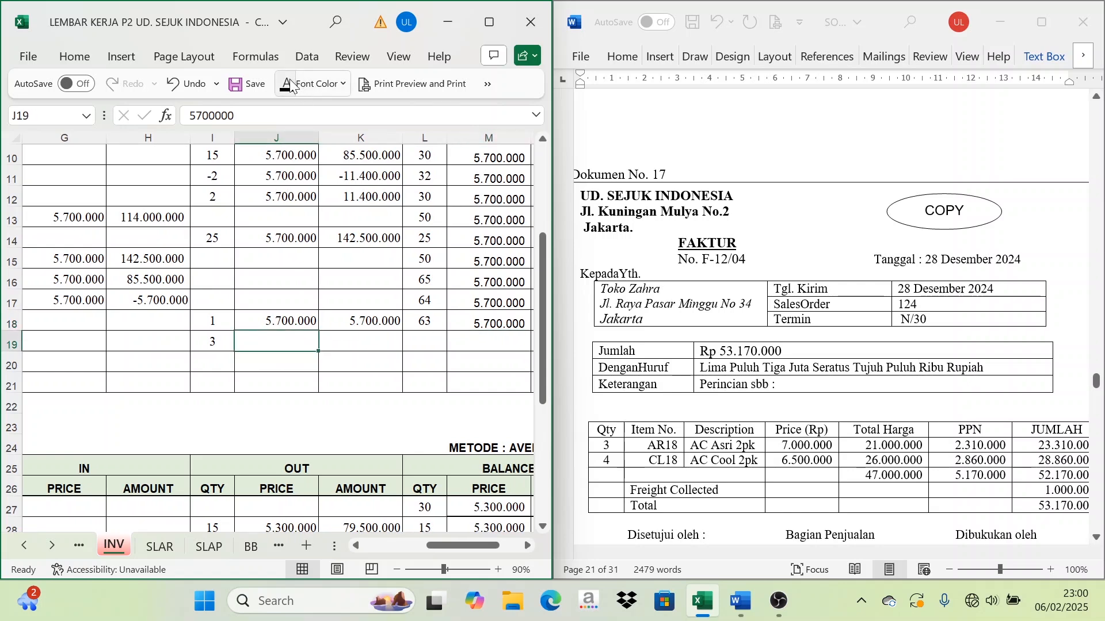
click(305, 84)
click(234, 342)
click(353, 349)
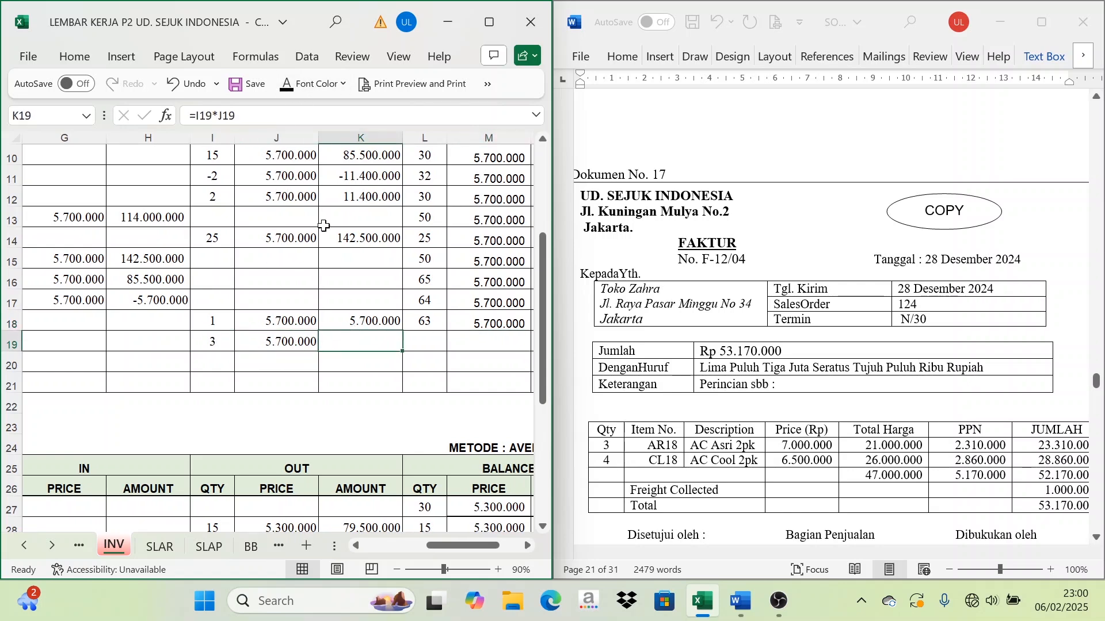
click(305, 85)
Step: Reveal the BALANCE in L19:N19 of the AC ASRI 2PK card in black: quantity 60, price 5.700.000, amount 342.000.000
click(424, 341)
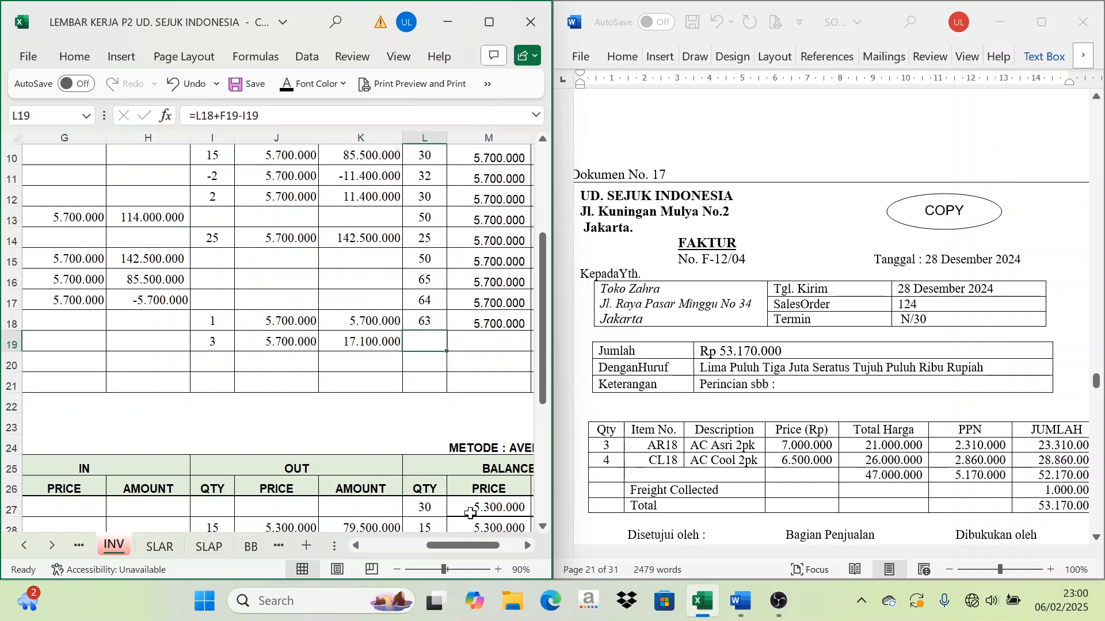
click(528, 546)
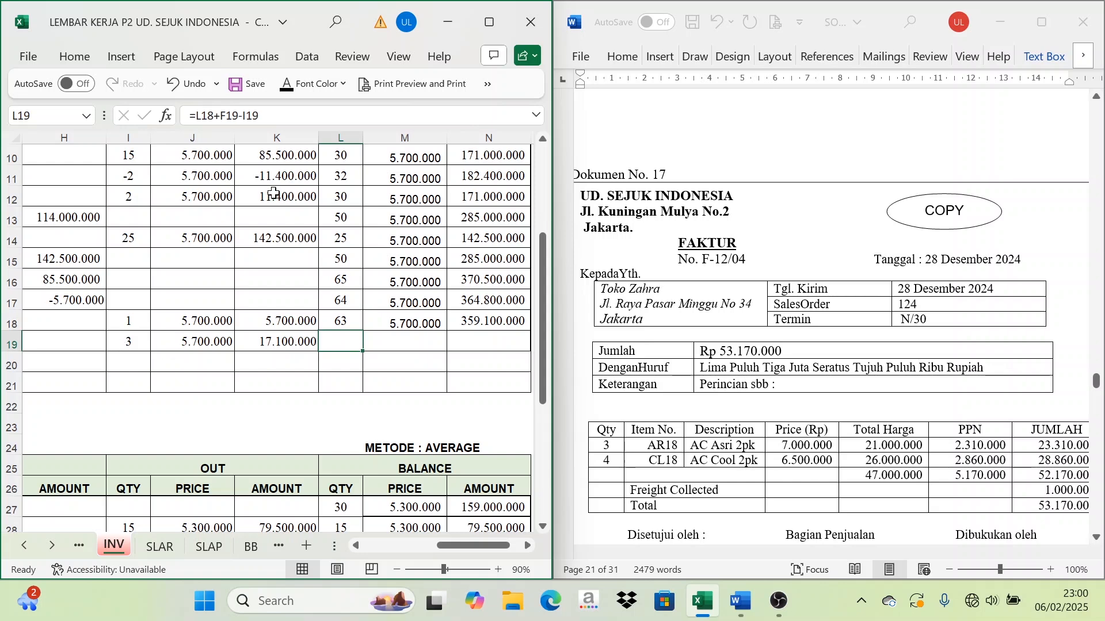
click(286, 89)
click(410, 347)
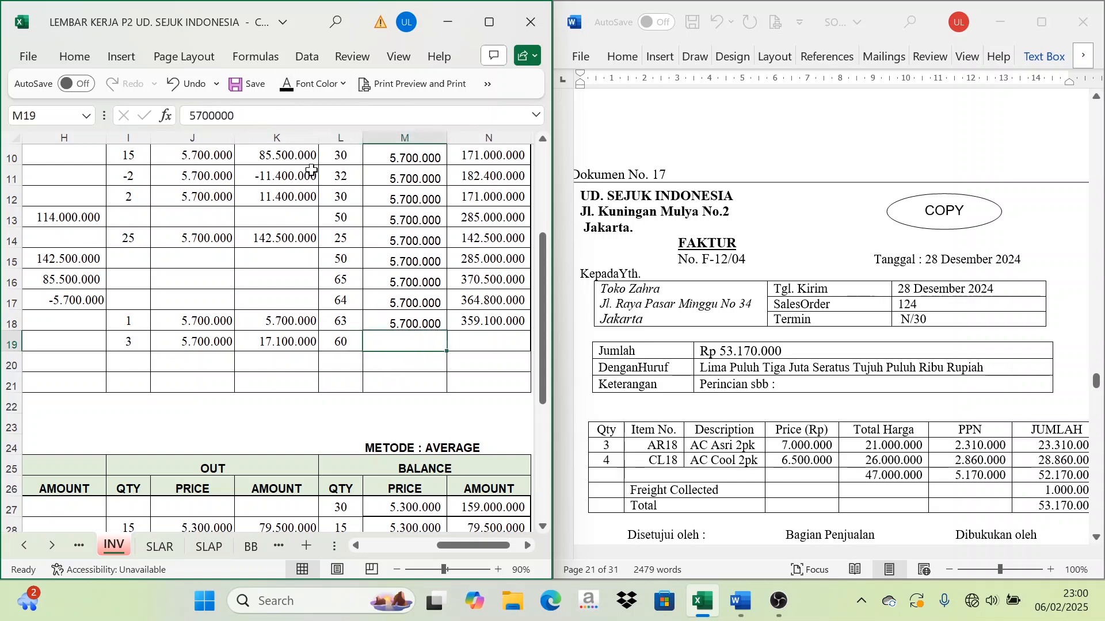
click(288, 86)
click(497, 344)
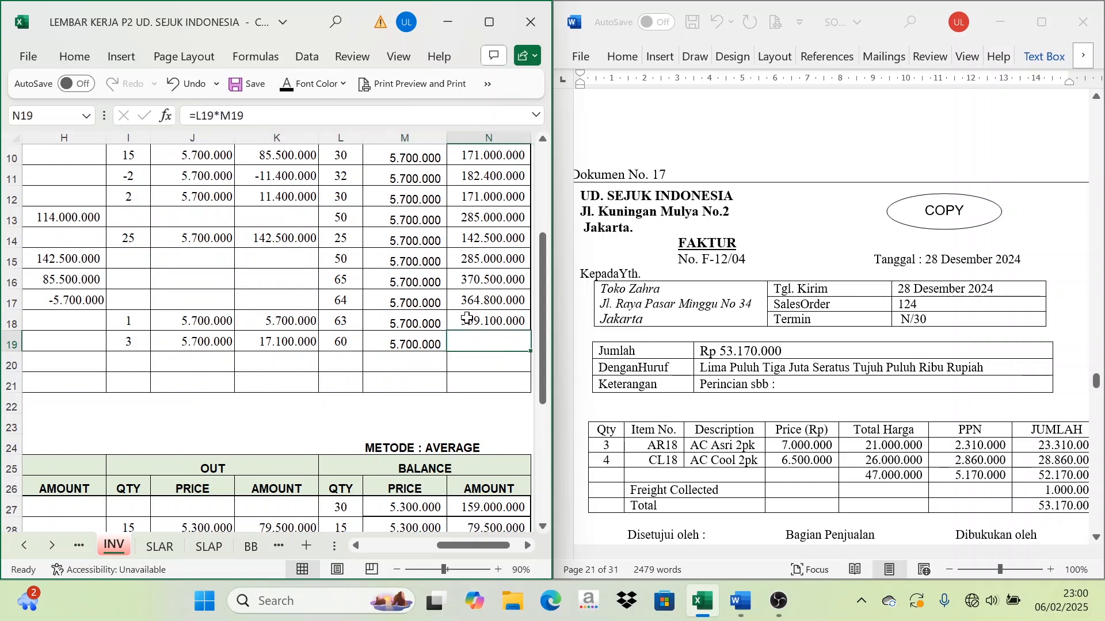
click(287, 86)
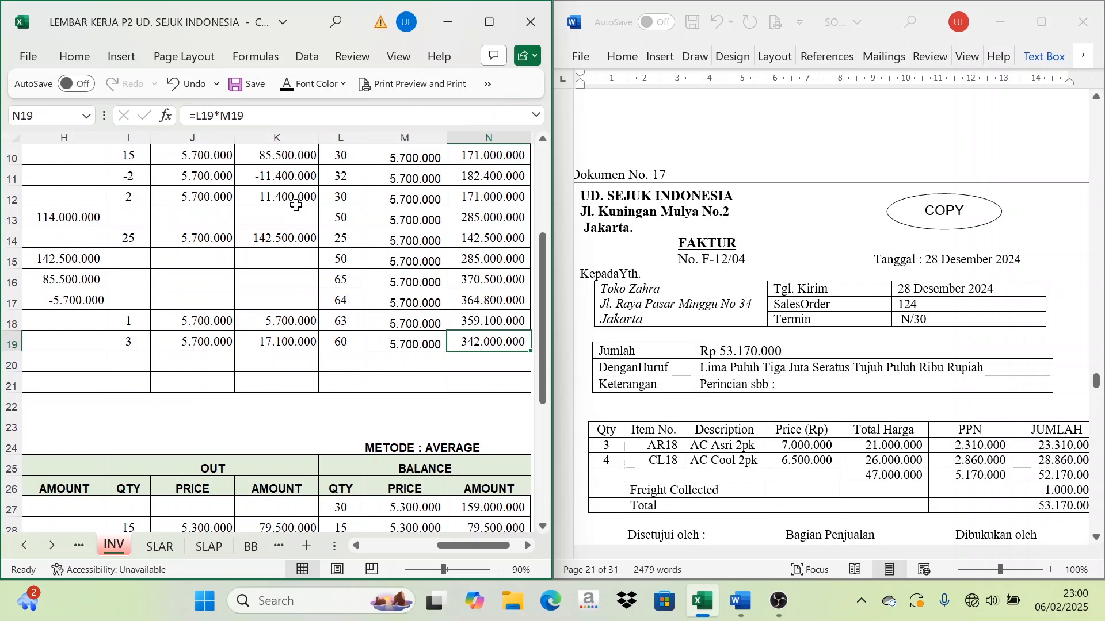
Step: In the AC COOL 2PK inventory card, reveal C37:E37 in black: 28, F-12/03, Toko Zahra
drag(472, 544, 398, 543)
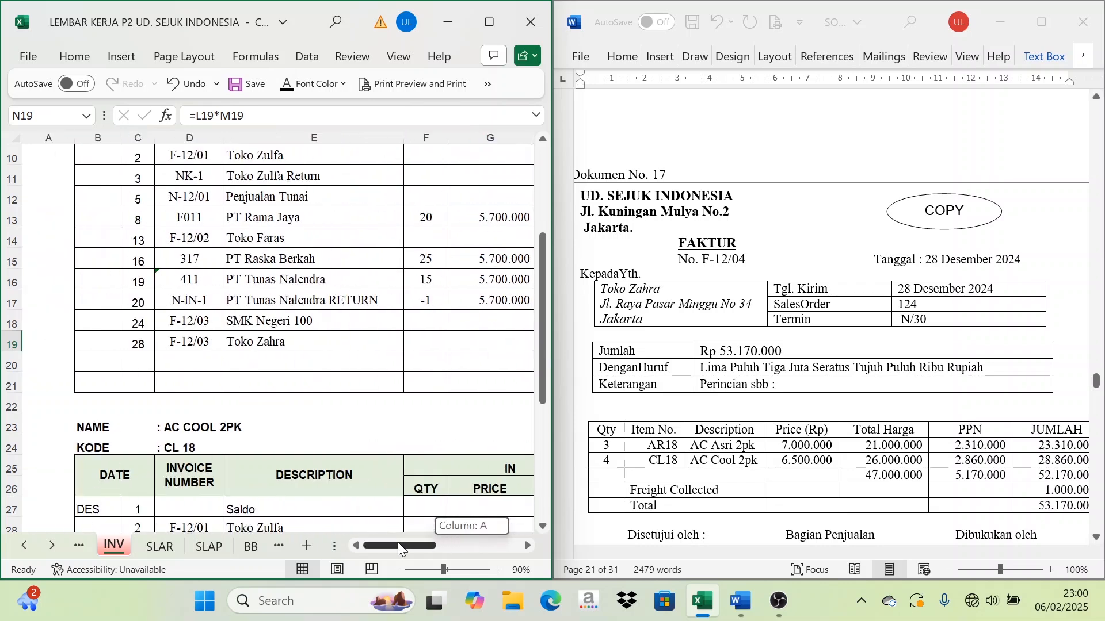
scroll(333, 434, down, 4)
scroll(325, 441, down, 2)
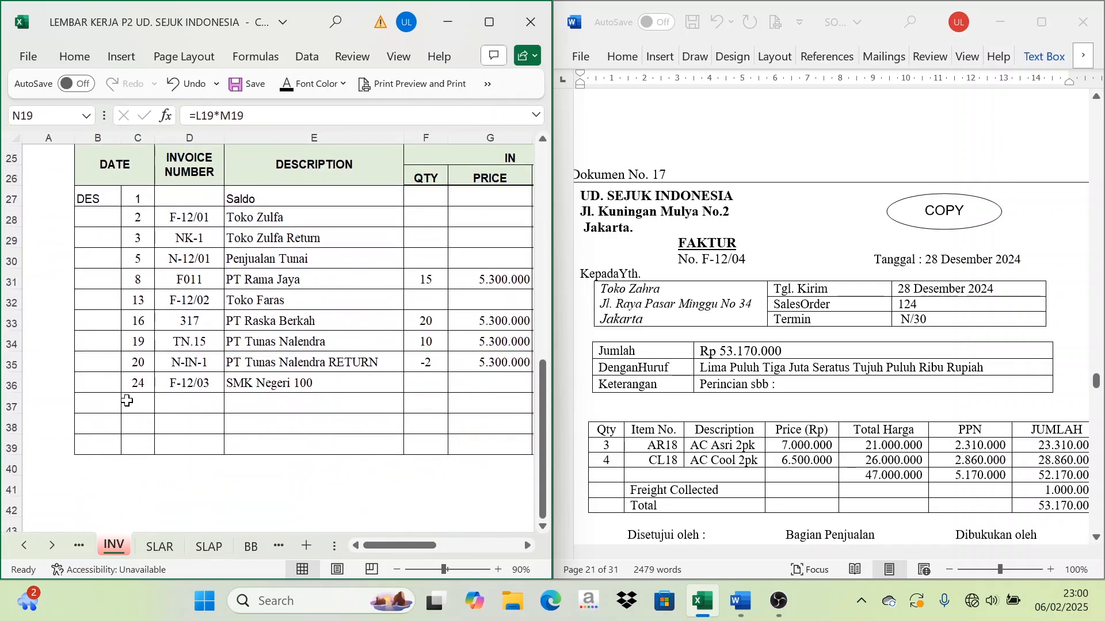
drag(126, 401, 338, 401)
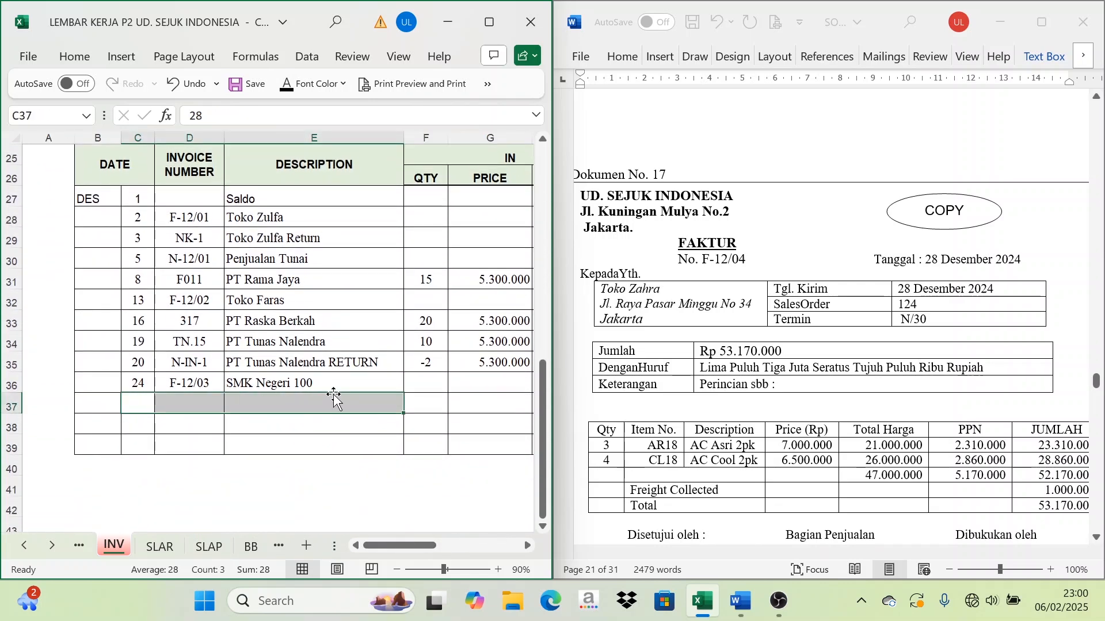
click(291, 86)
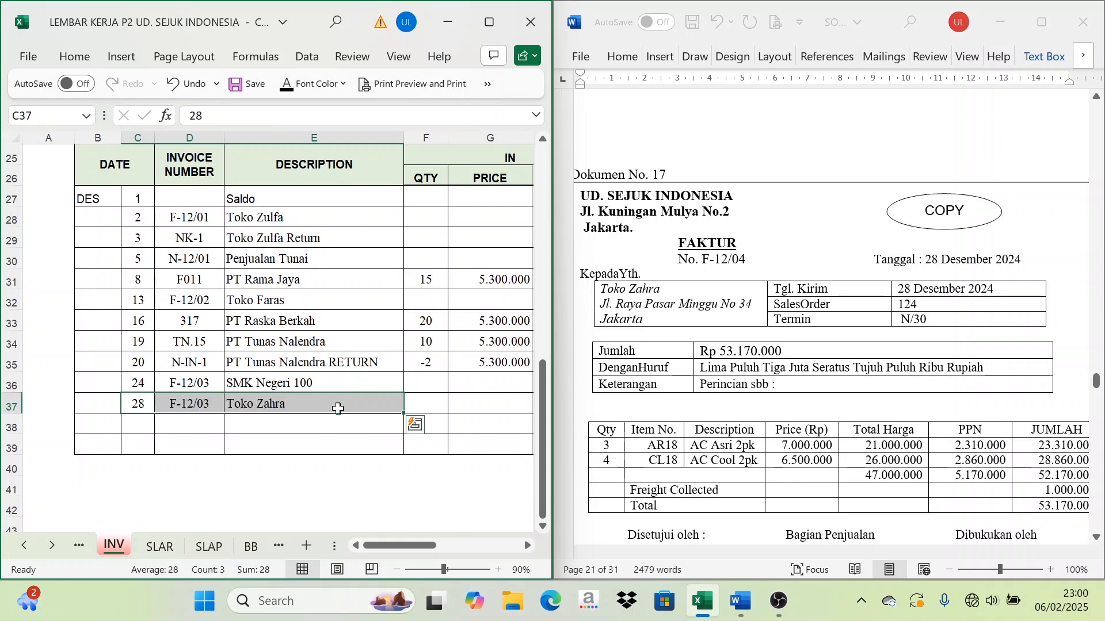
Step: Reveal the OUT entry in I37:K37 of the AC COOL 2PK card in black: quantity 4, price 5.300.000, amount 21.200.000
click(527, 544)
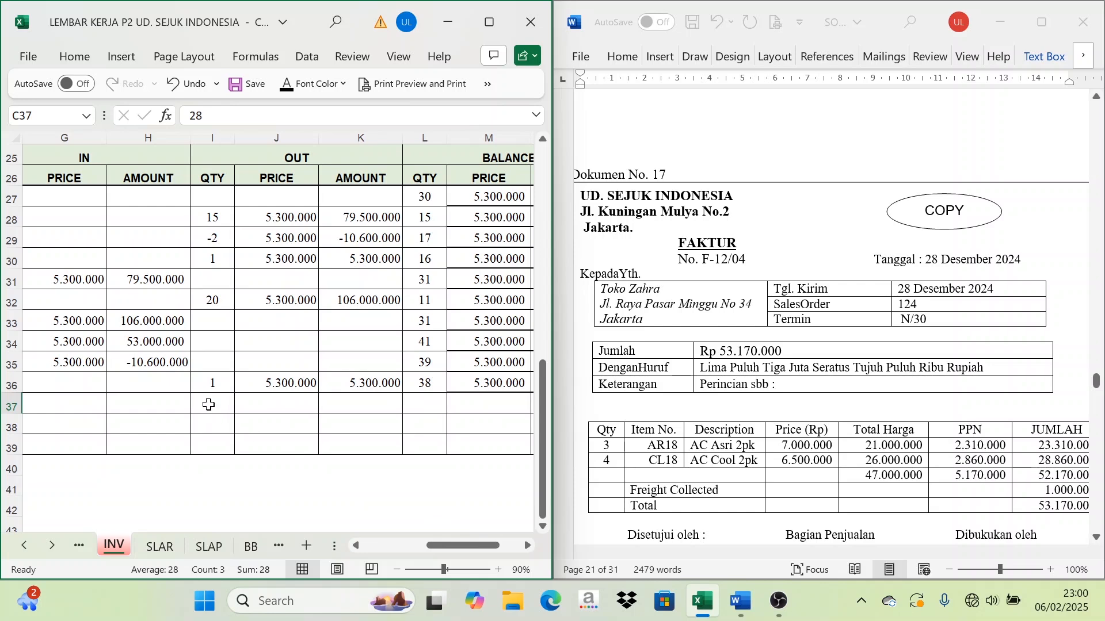
click(208, 405)
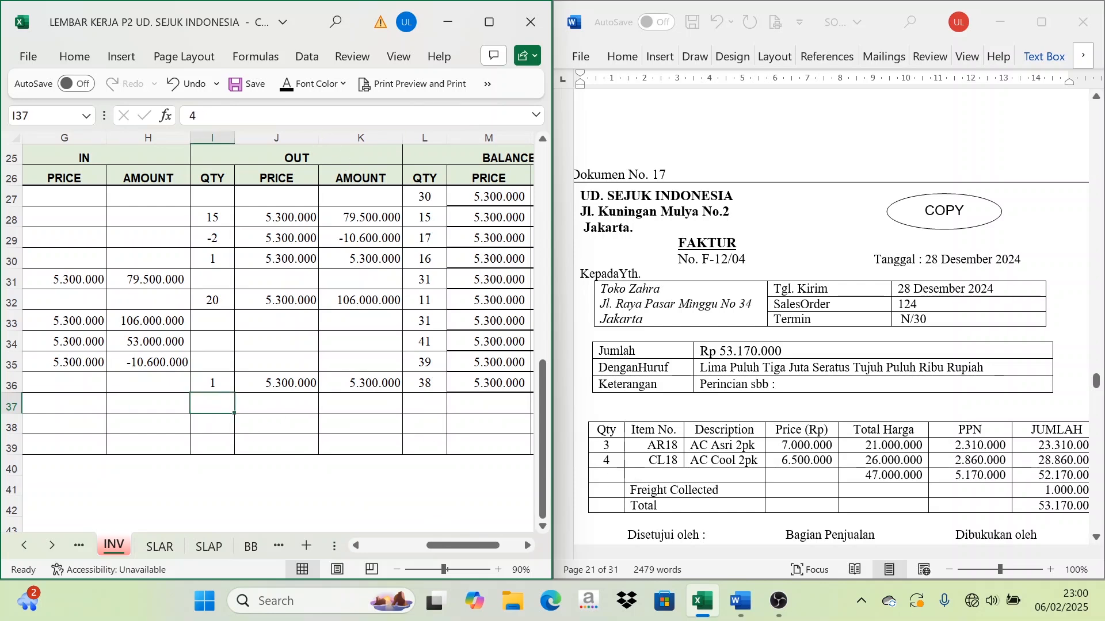
click(310, 83)
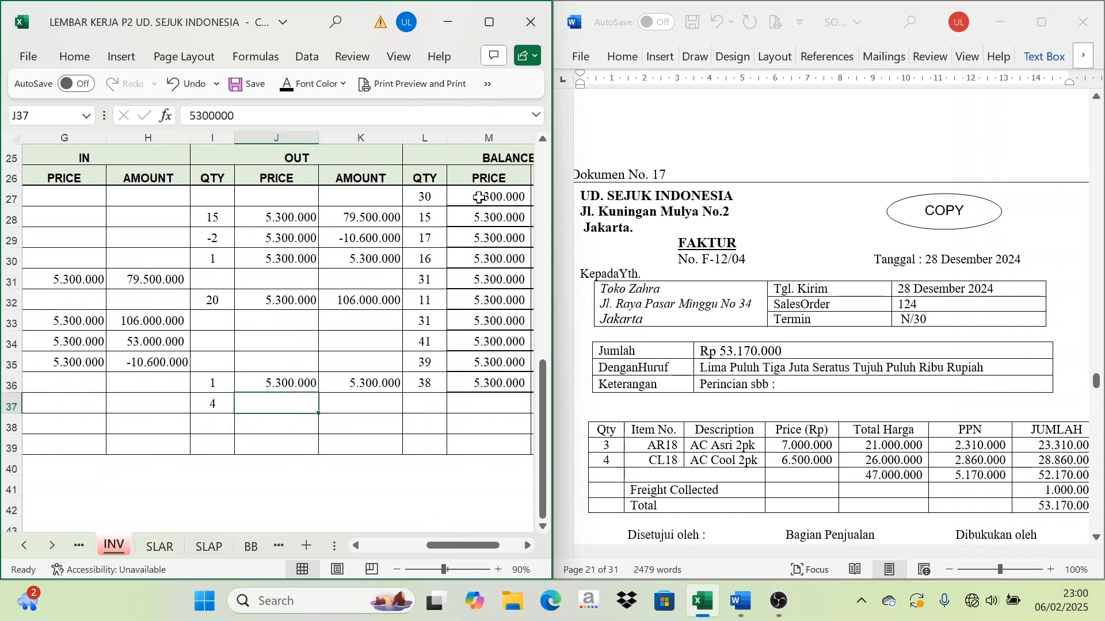
click(501, 378)
click(299, 406)
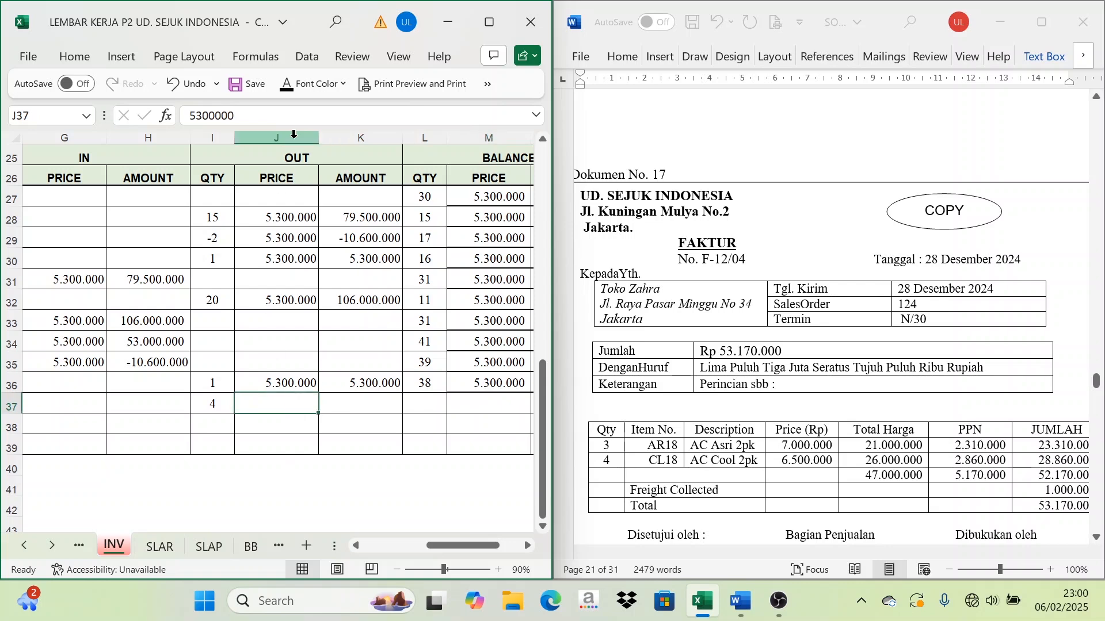
click(287, 86)
drag(208, 401, 273, 407)
click(377, 416)
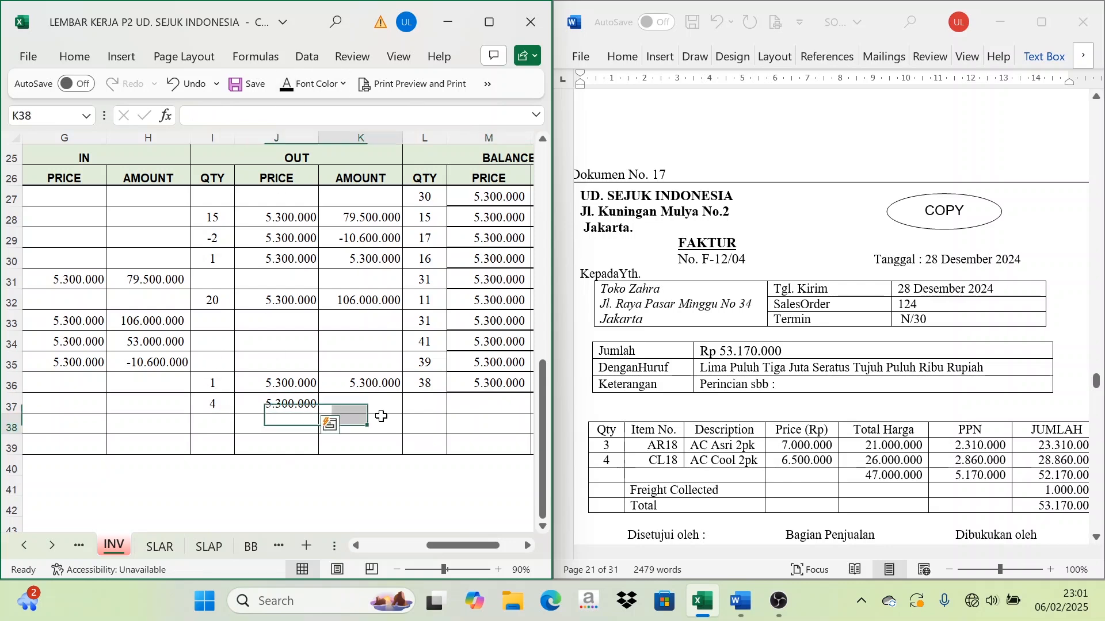
click(364, 403)
click(288, 85)
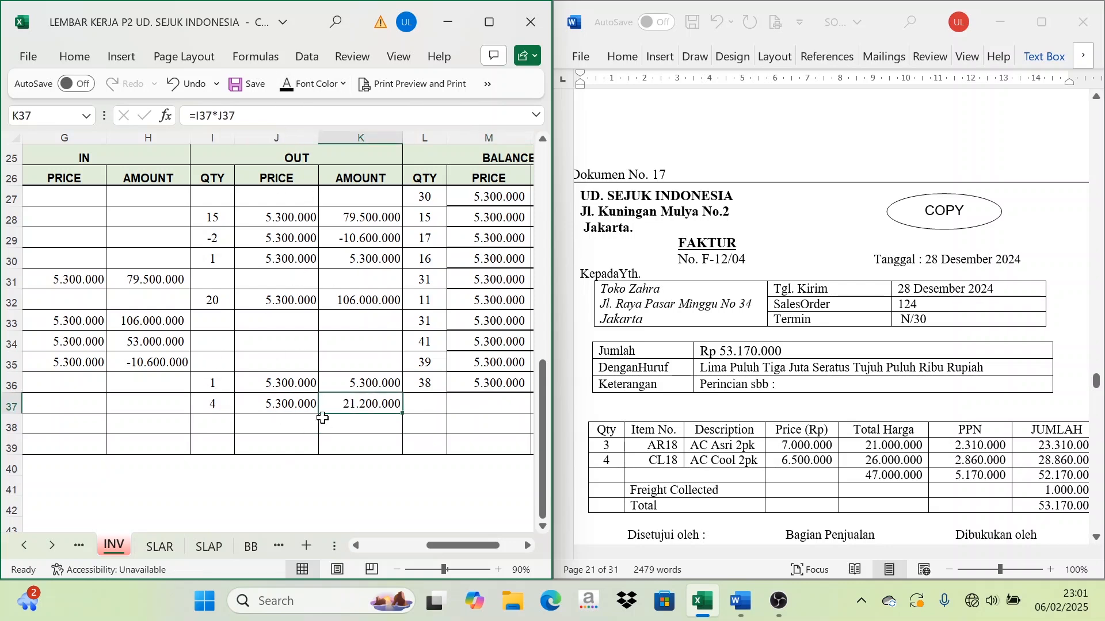
Step: Reveal the BALANCE in L37:N37 of the AC COOL 2PK card in black: quantity 34, price 5.300.000 and the amount
click(440, 424)
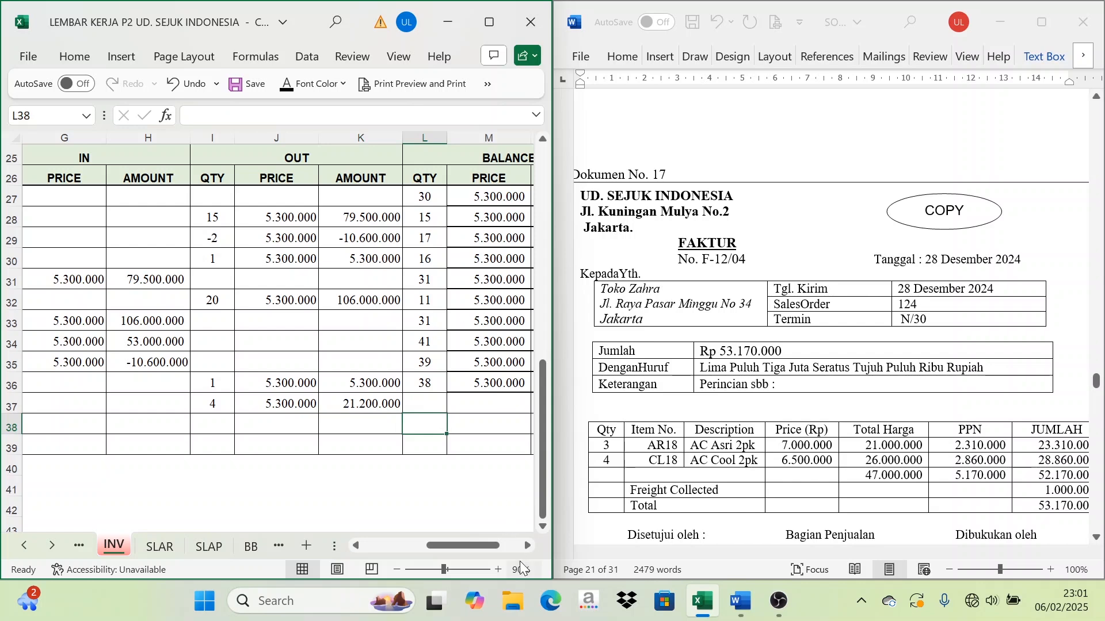
click(527, 546)
click(345, 384)
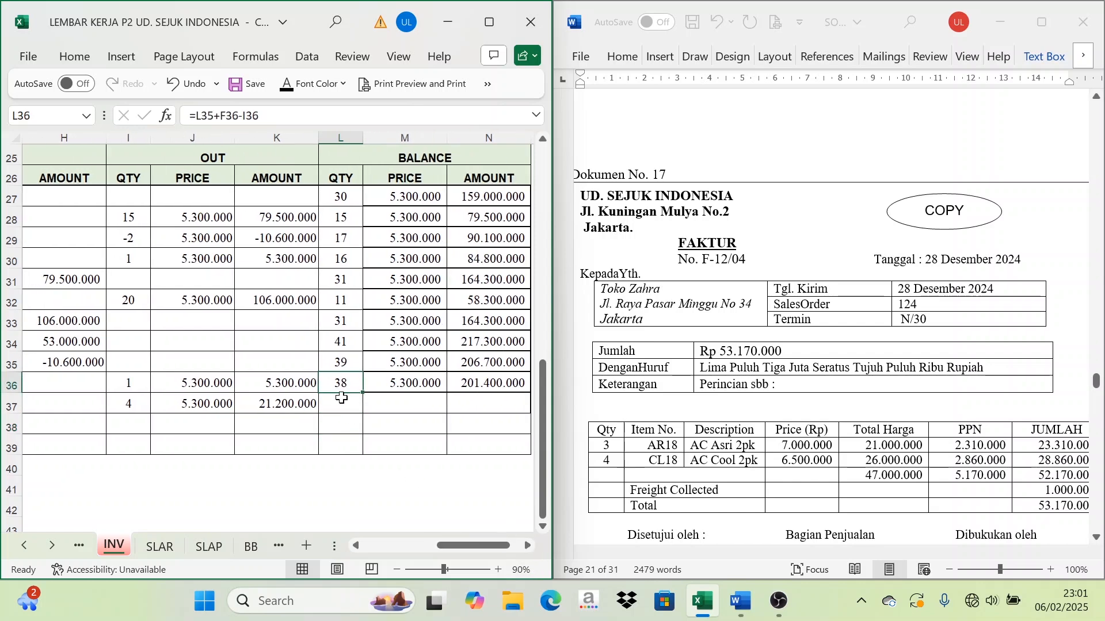
click(341, 401)
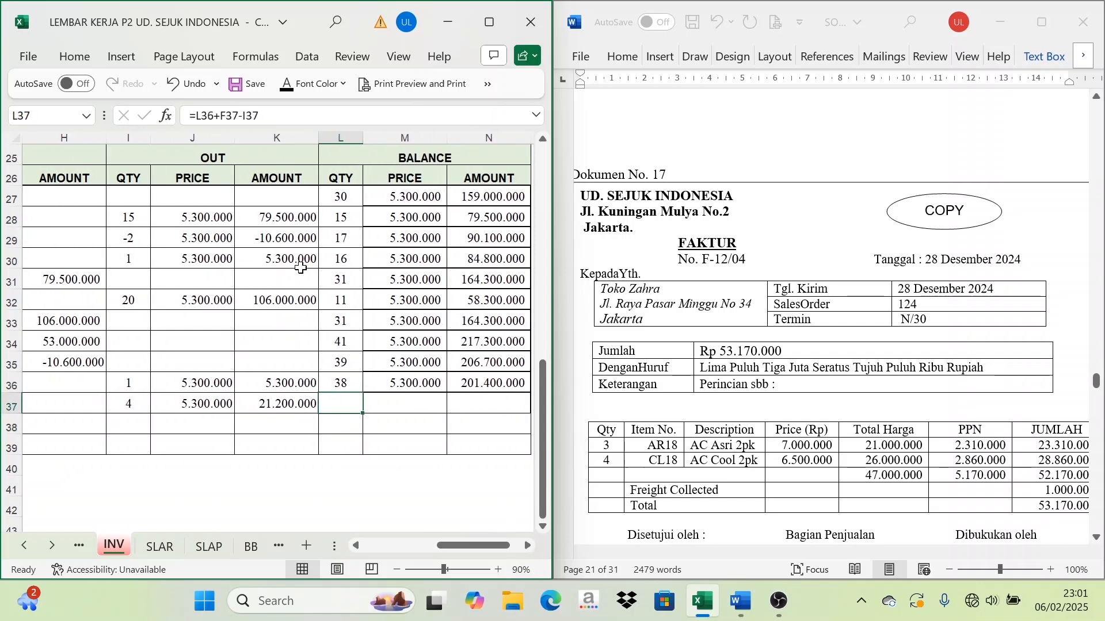
click(397, 404)
click(286, 85)
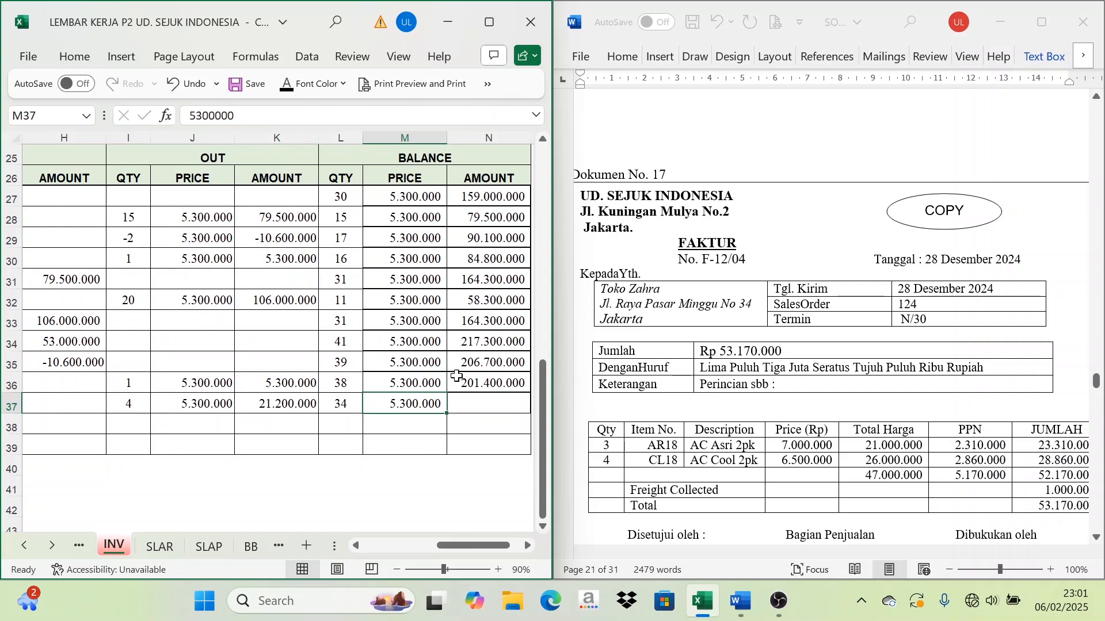
click(487, 403)
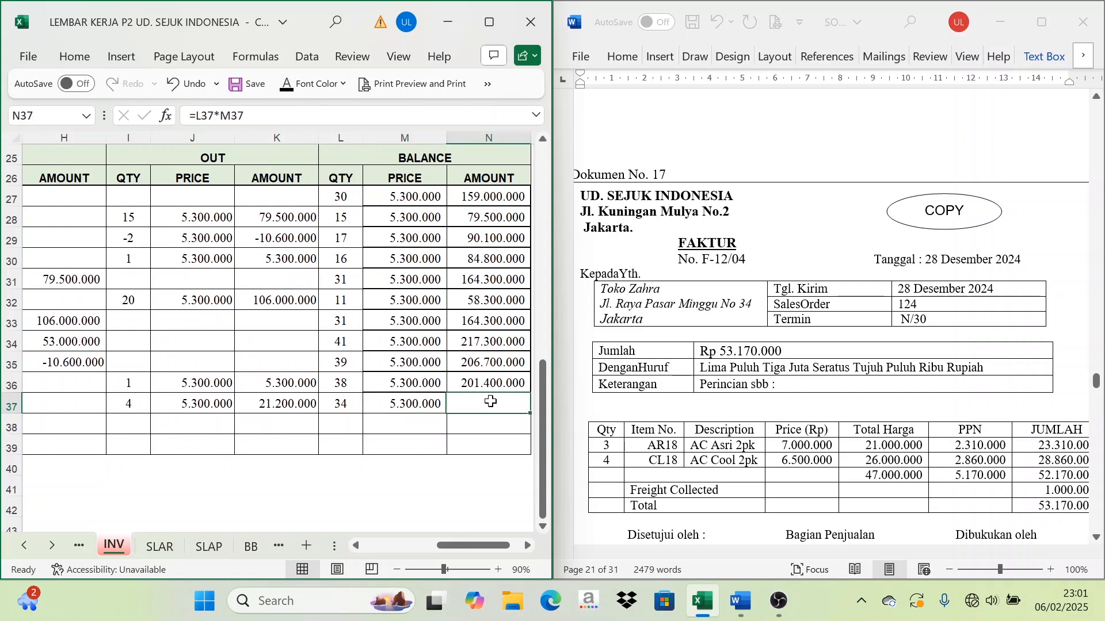
click(288, 87)
Step: Compare the 28 December OUT quantities and amounts of the AC ASRI 2PK and AC COOL 2PK cards in rows 19 and 37
drag(487, 545, 468, 547)
click(266, 409)
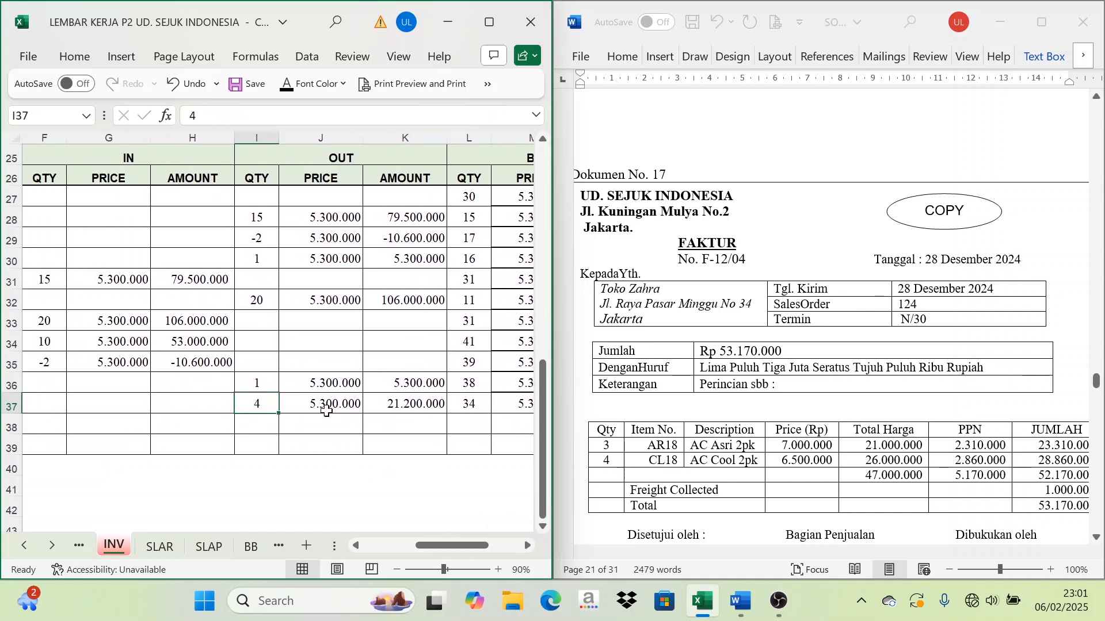
click(401, 404)
scroll(260, 283, up, 4)
click(261, 283)
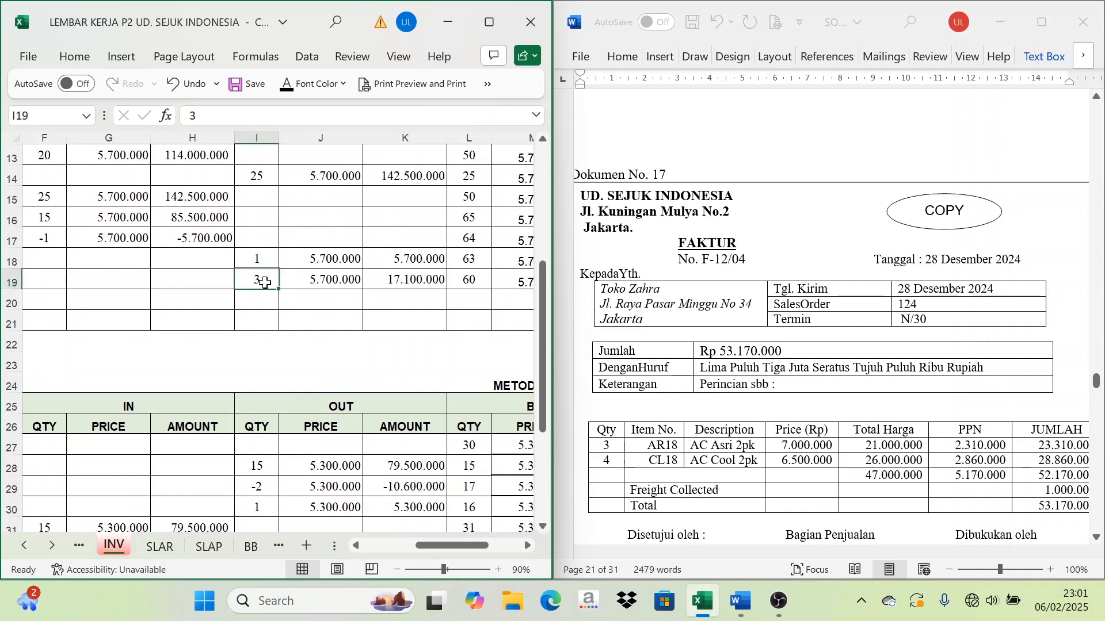
click(382, 282)
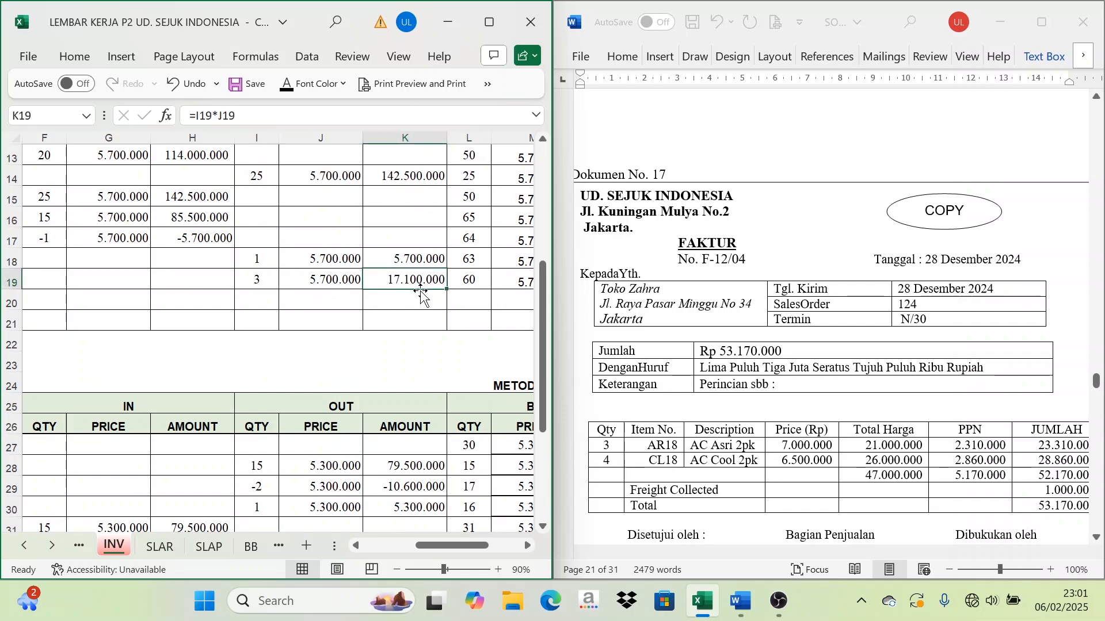
scroll(422, 293, down, 4)
click(405, 396)
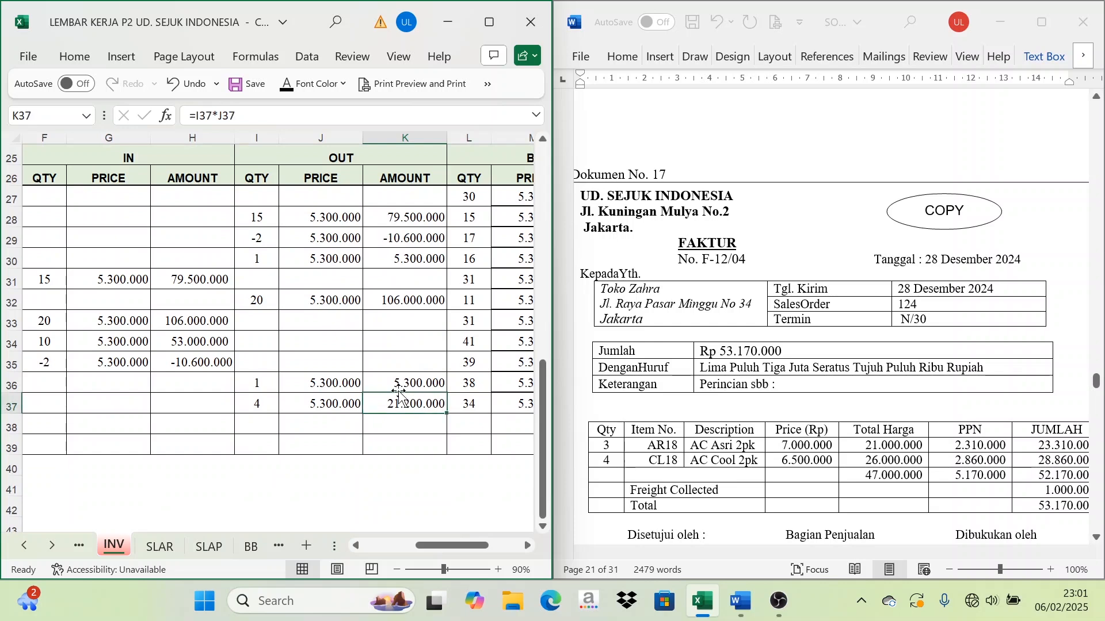
scroll(400, 367, up, 4)
click(405, 284)
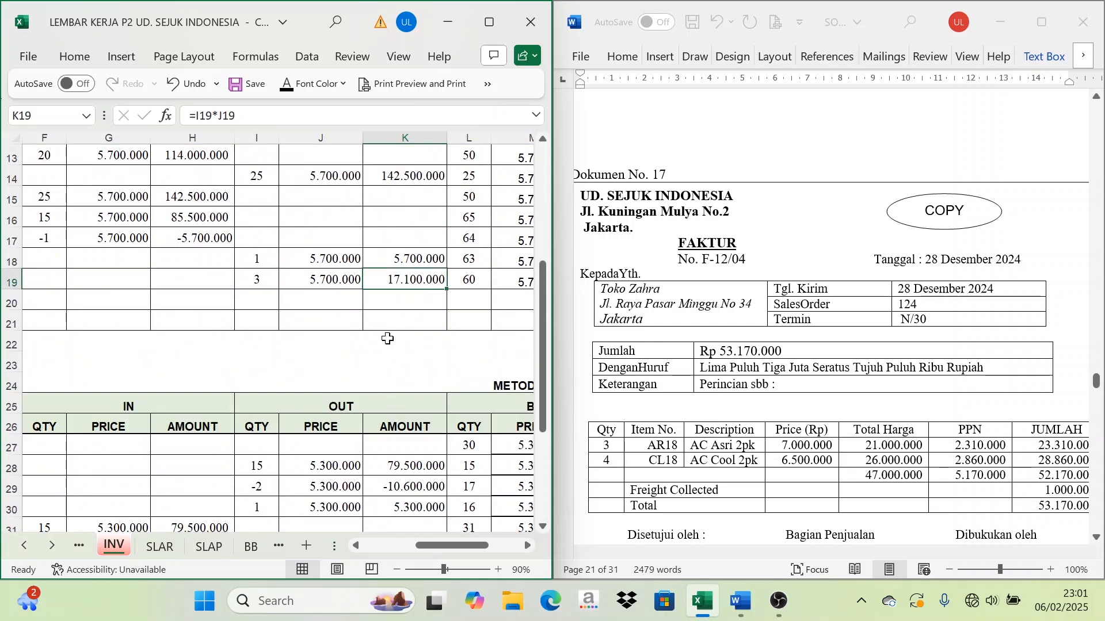
scroll(387, 339, down, 4)
click(420, 403)
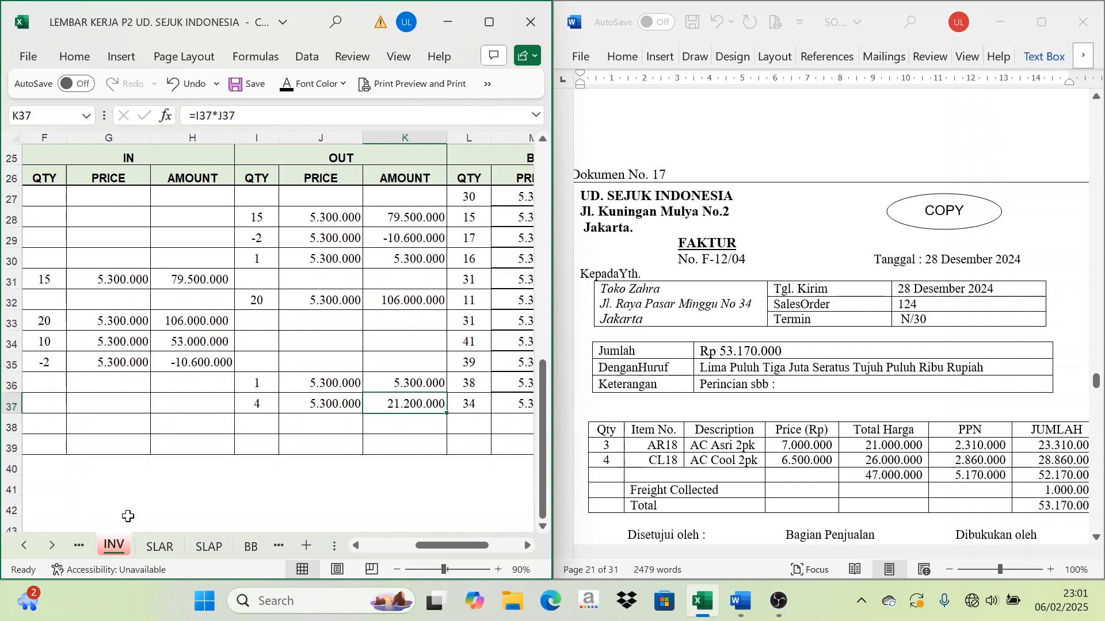
Step: In the Sales Journal (SJ), reveal Toko Zahra's cost of goods sold of 38.300.000 in H12 with black font
click(24, 545)
click(25, 545)
click(25, 546)
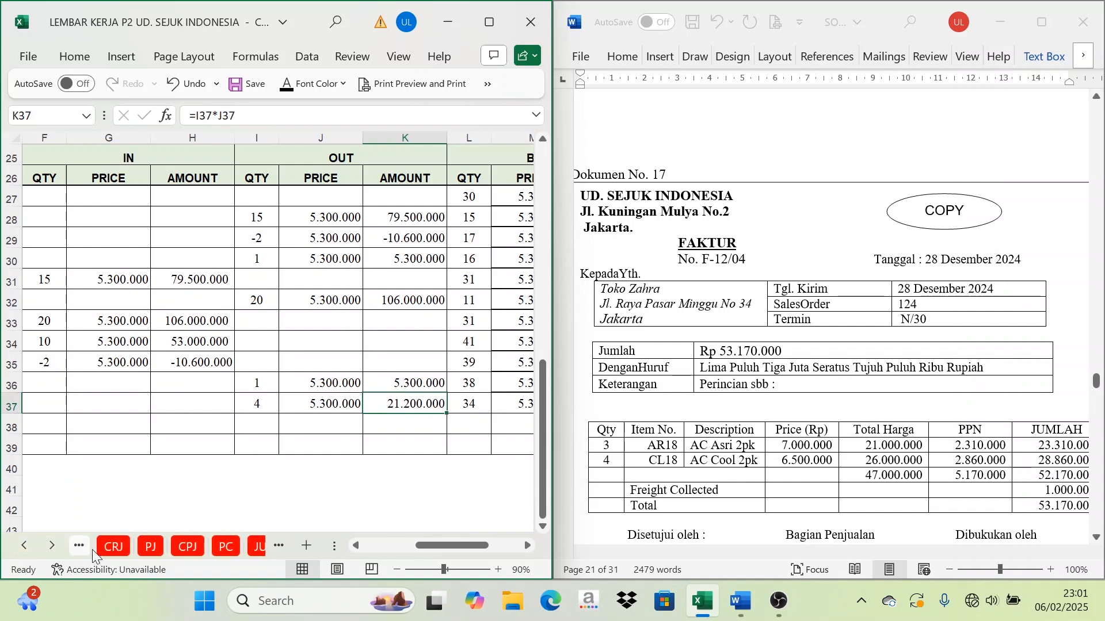
click(25, 545)
click(25, 545)
click(192, 546)
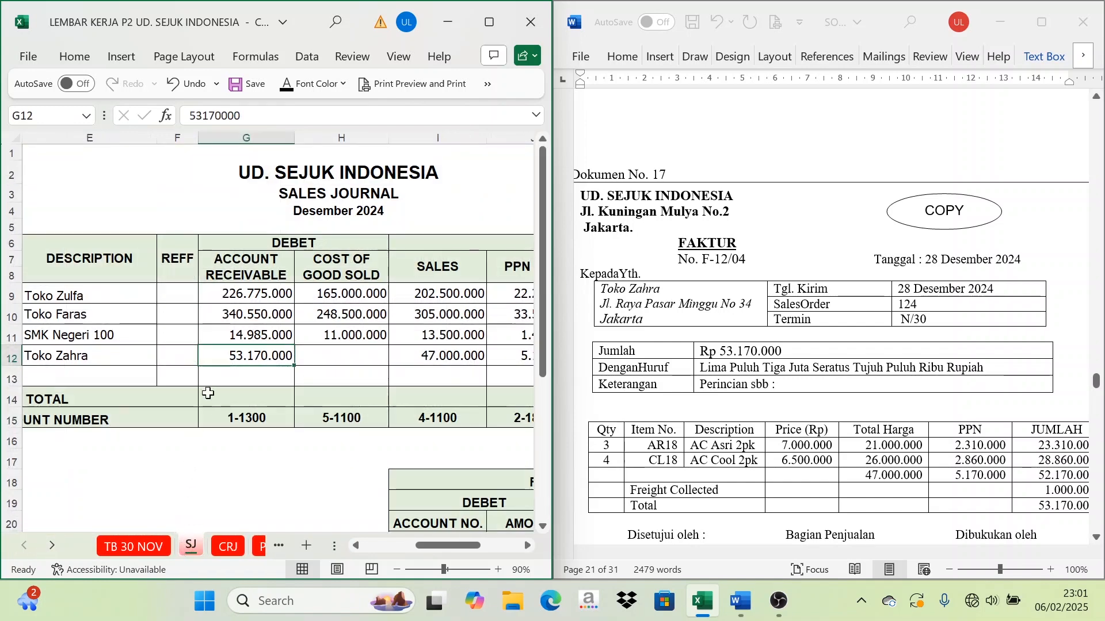
click(352, 356)
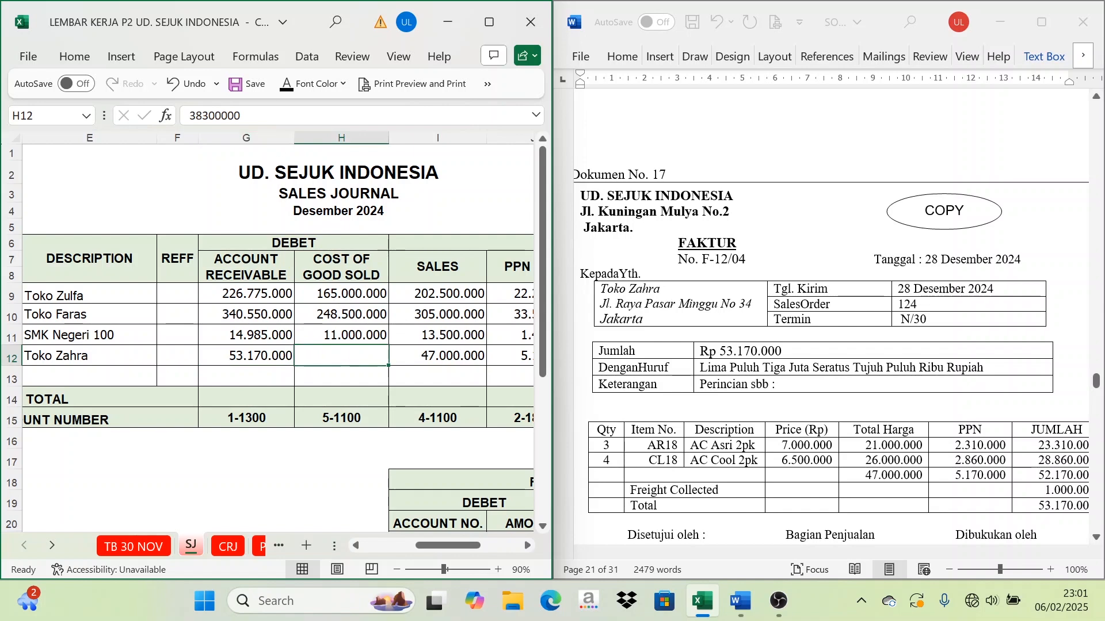
click(286, 86)
Step: Reveal Toko Zahra's merchandise inventory credit of 38.300.000 in L12 of the Sales Journal with black font
drag(465, 549, 511, 553)
click(458, 357)
click(286, 84)
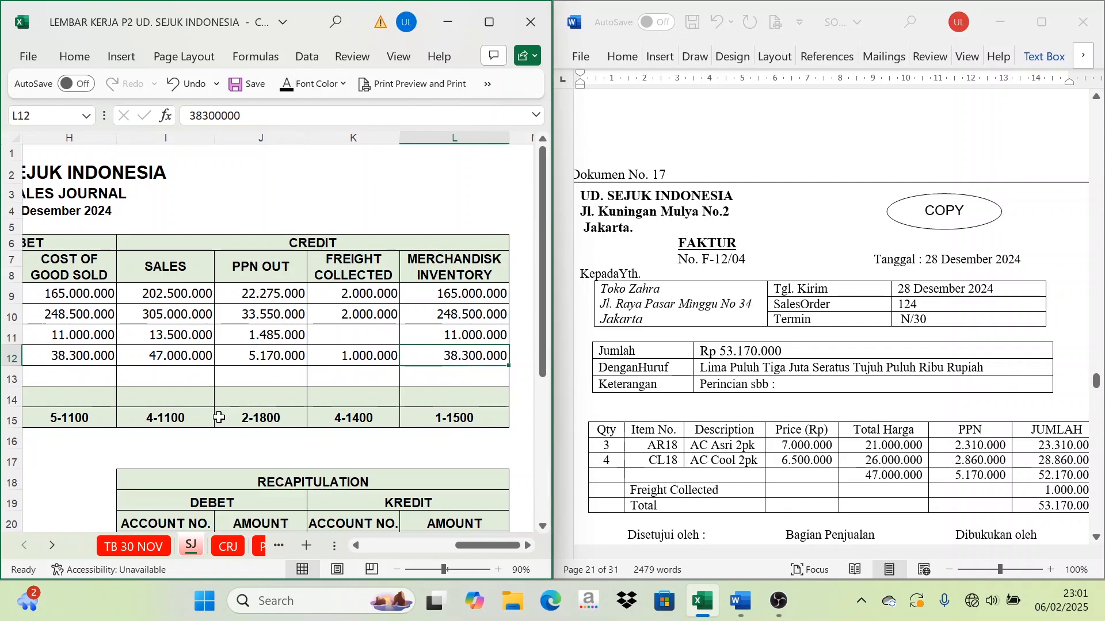
Step: For Dokumen No. 18, reveal C12:E12 of the Cash Payment Journal (CPJ) in black: 29, BKK12-4, Pembayaran Service AC
scroll(713, 415, down, 12)
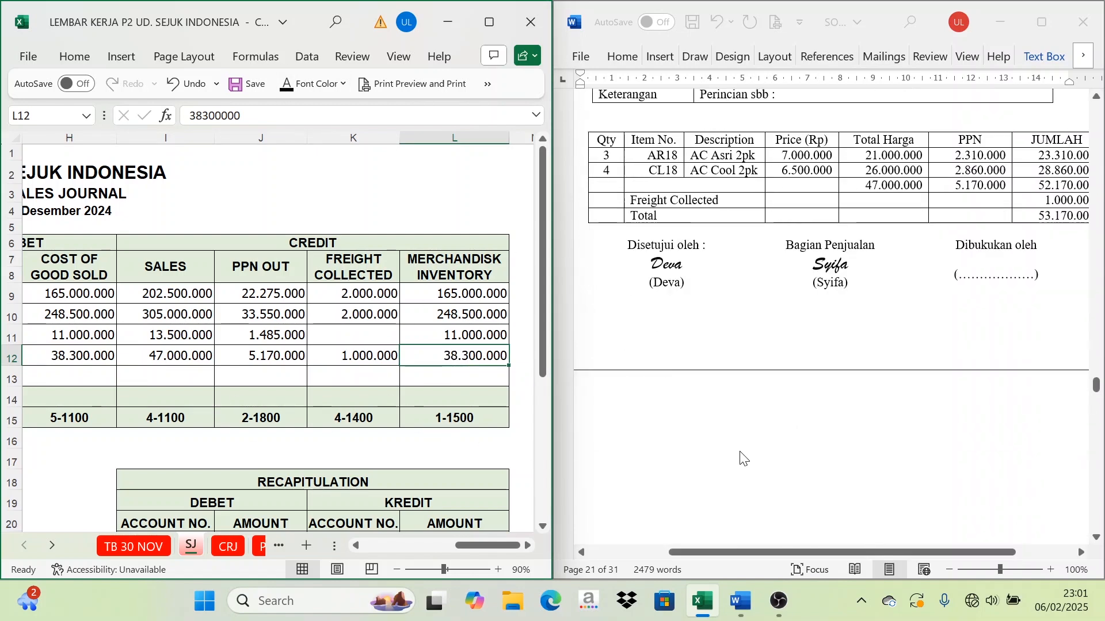
scroll(745, 472, down, 4)
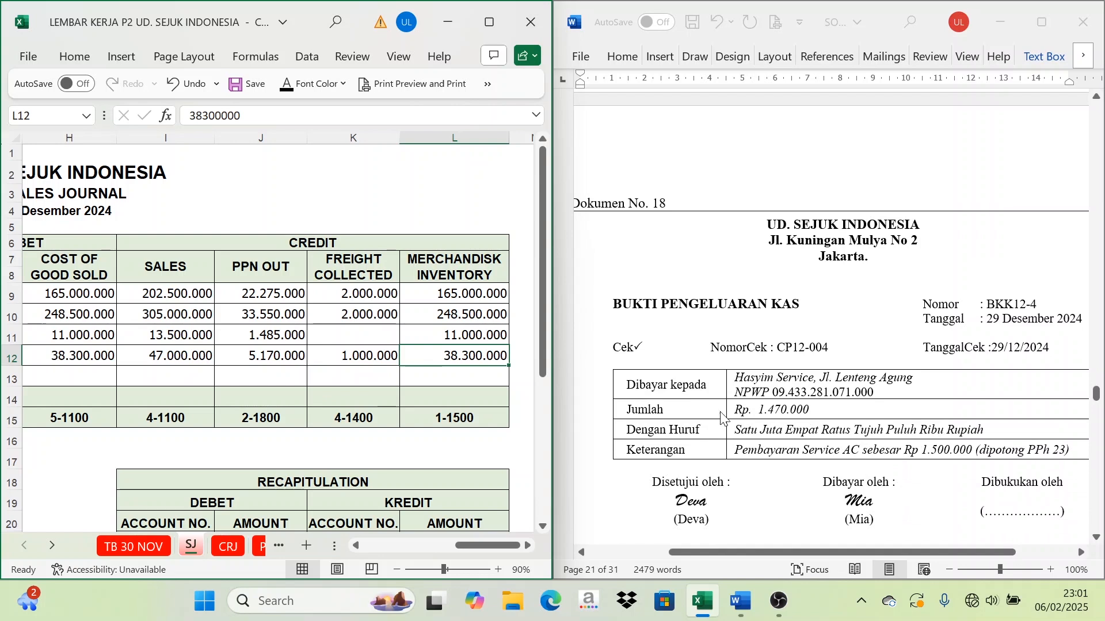
scroll(725, 417, down, 4)
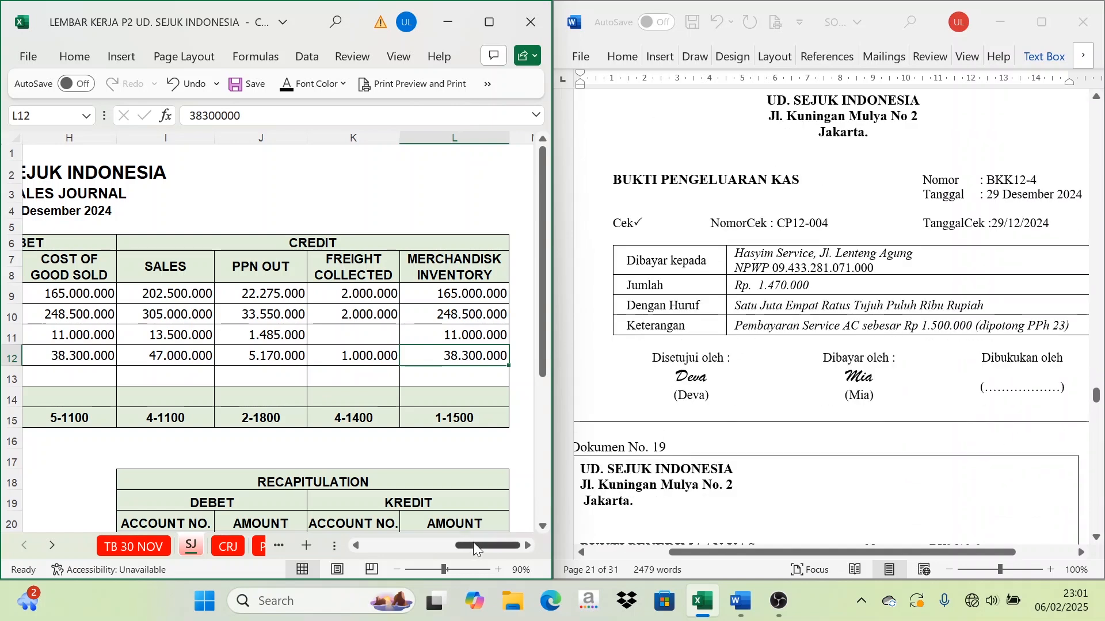
drag(473, 546, 453, 534)
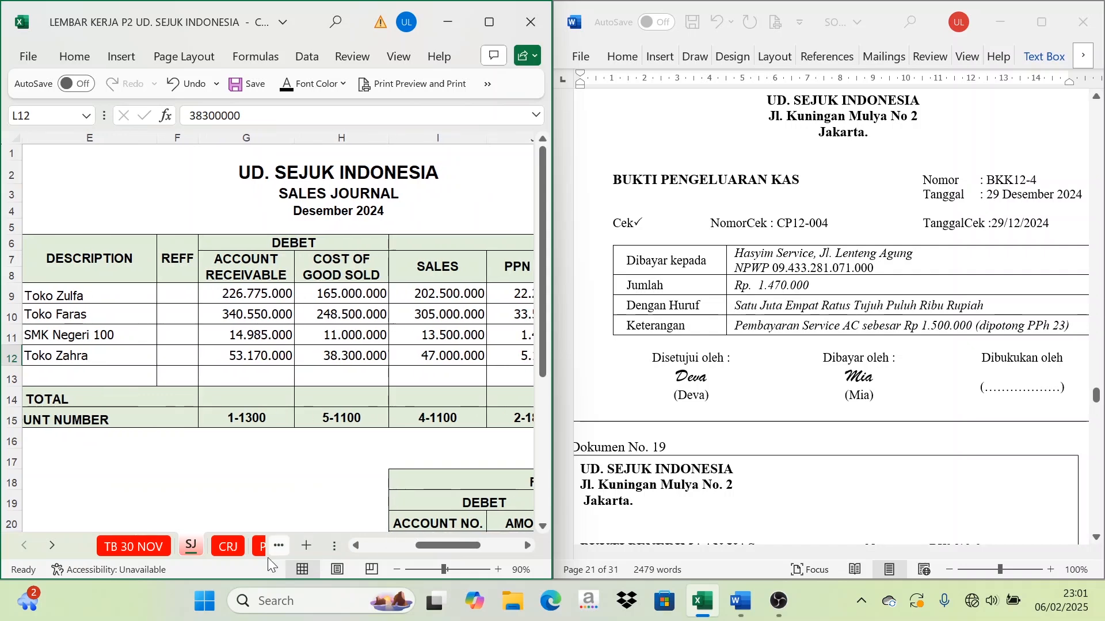
click(56, 546)
click(56, 546)
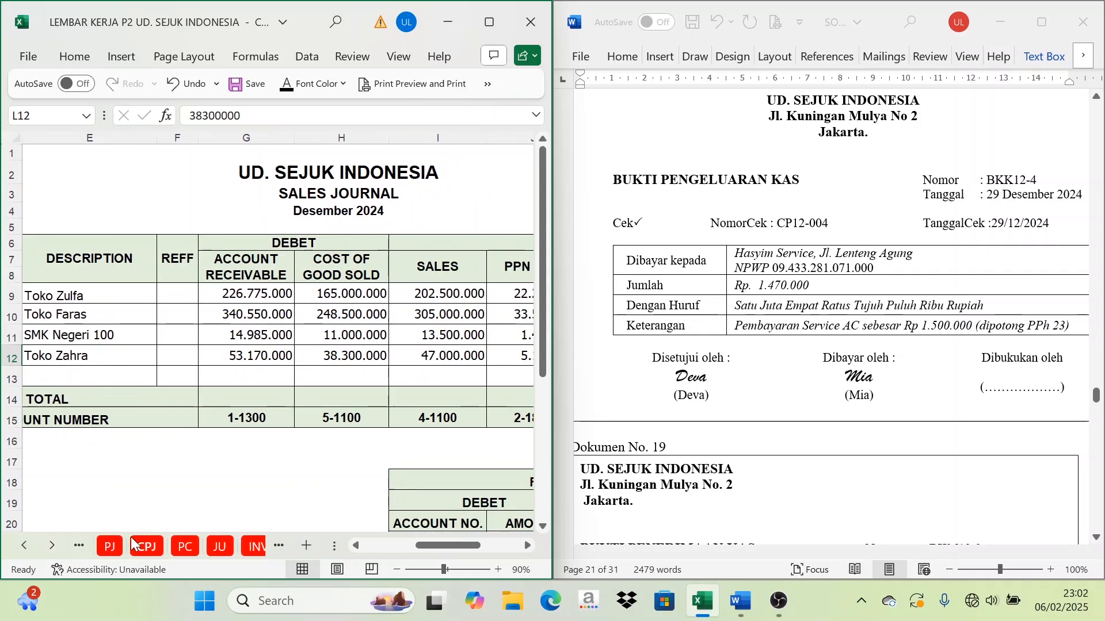
click(144, 548)
drag(475, 545, 419, 545)
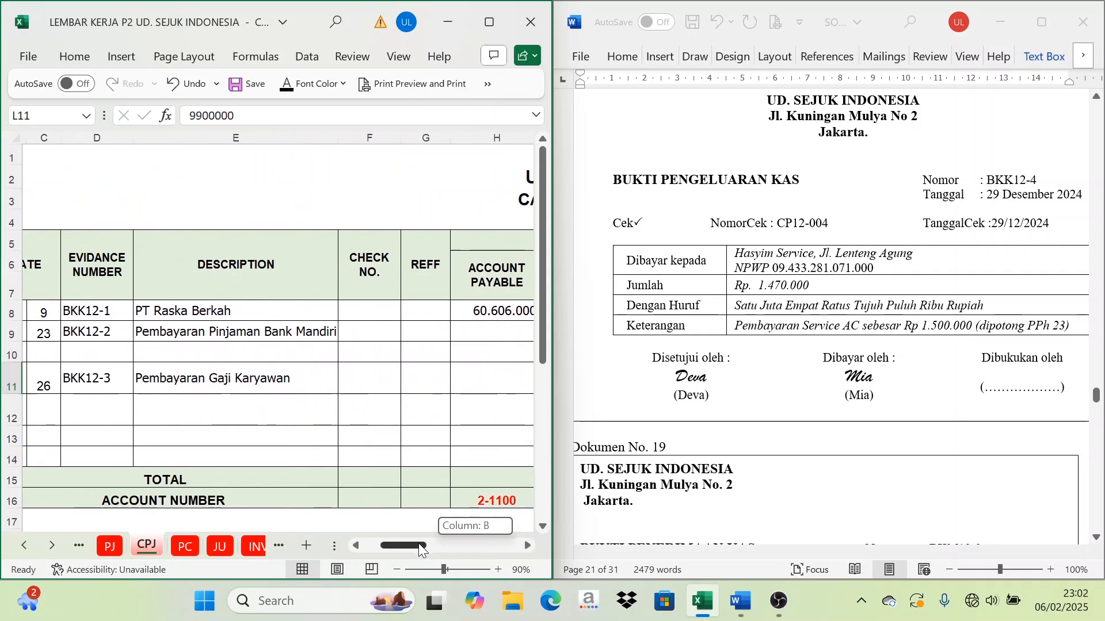
click(54, 415)
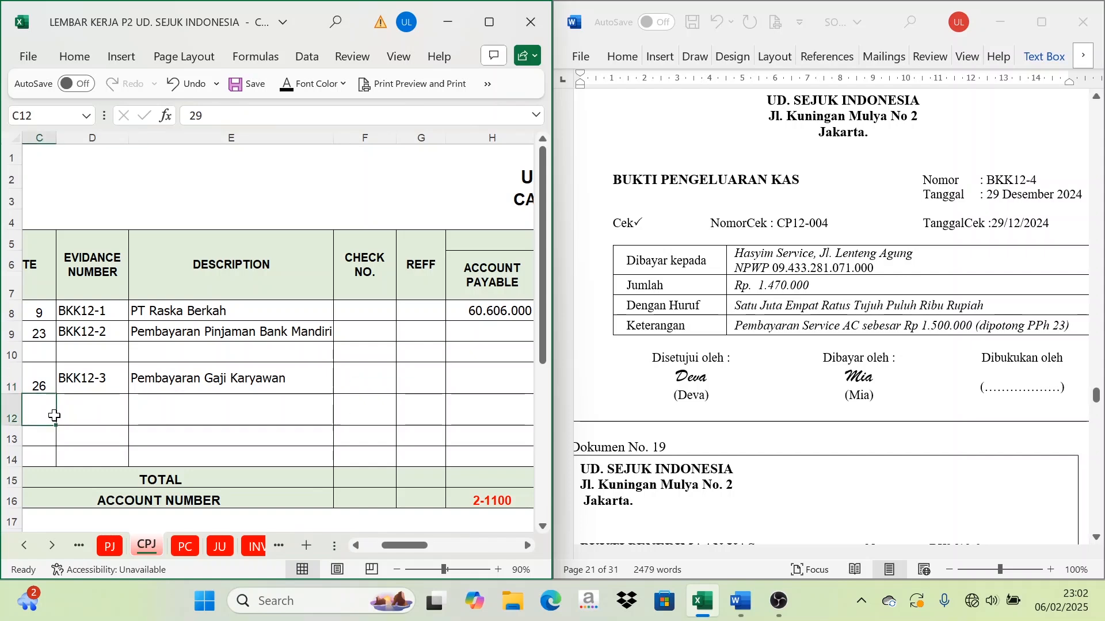
drag(34, 413, 161, 409)
click(287, 86)
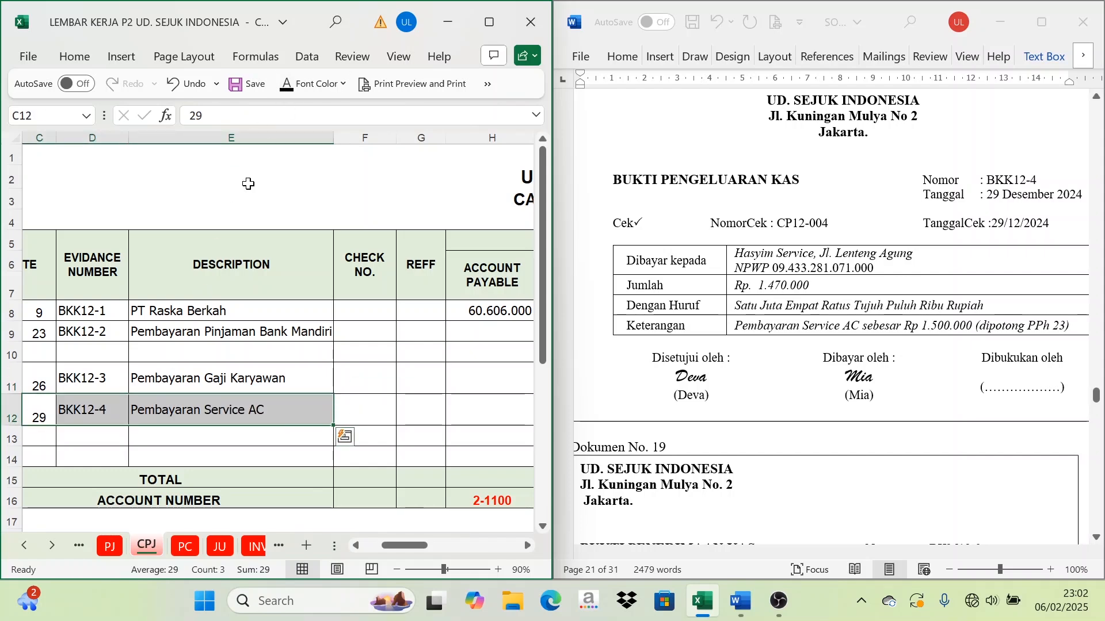
Step: Reveal the AC service payment's cash in bank credit of 1.470.000 in L12 of the Cash Payment Journal with black font
click(528, 549)
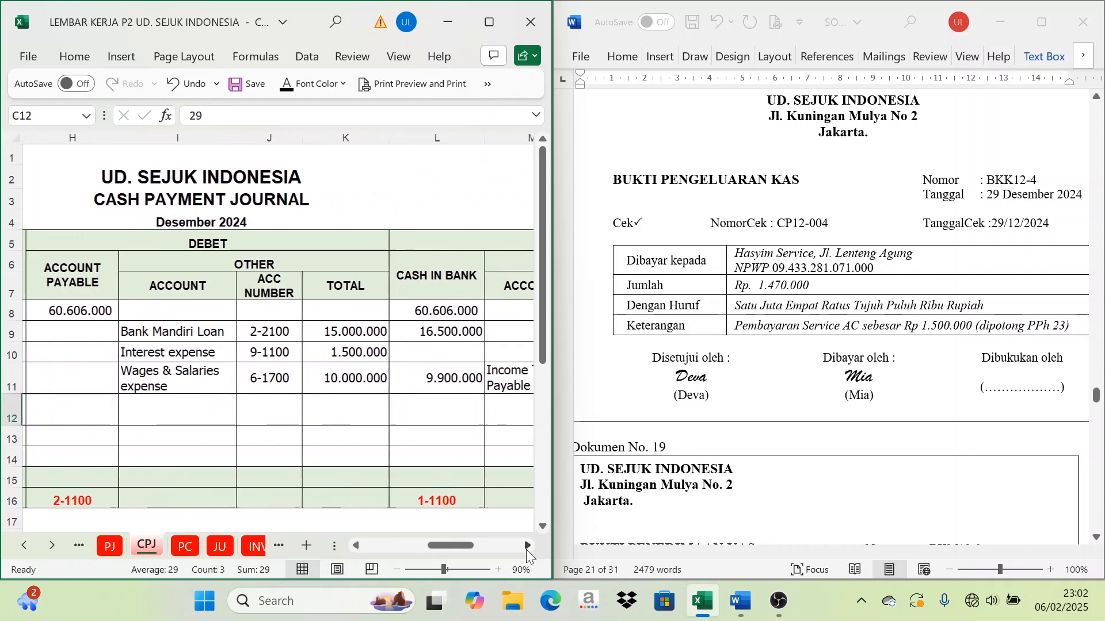
click(527, 545)
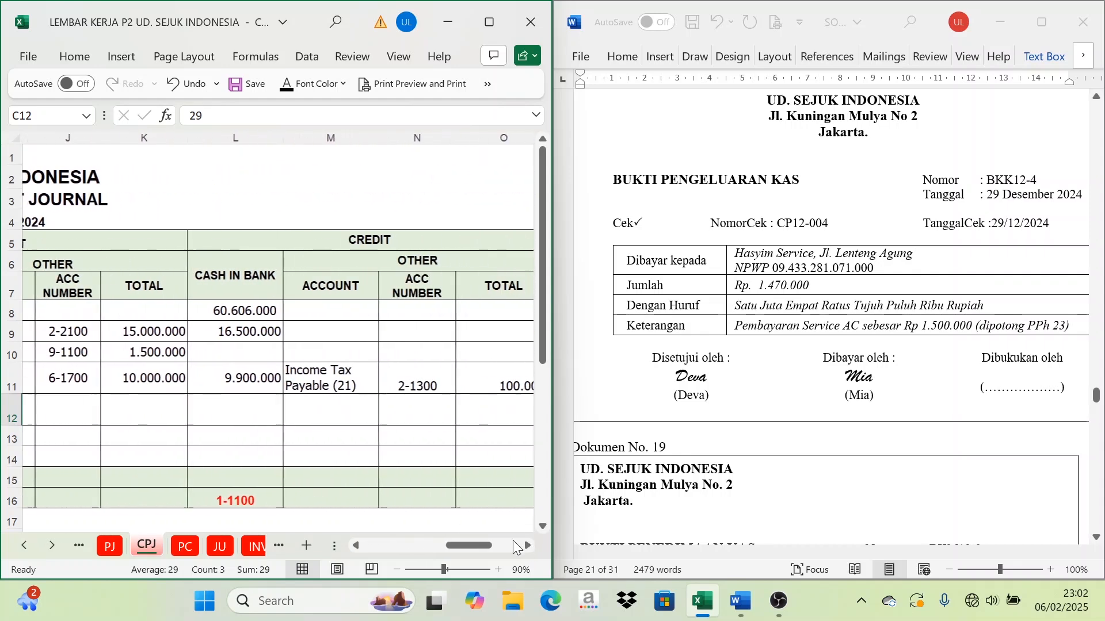
click(228, 414)
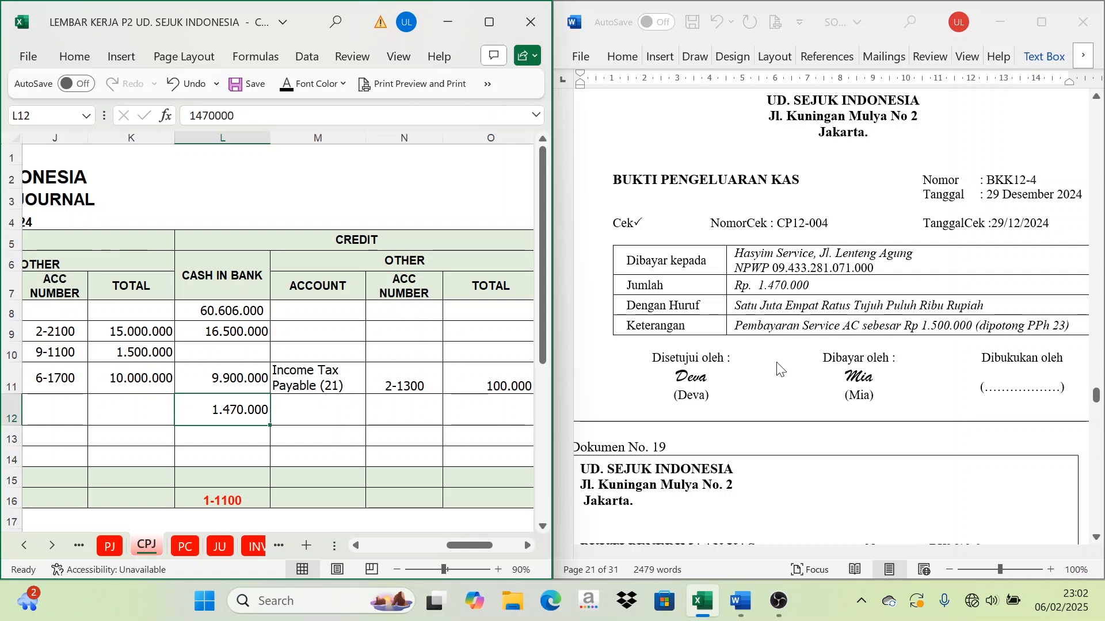
Step: Reveal the other debit entry in I12:K12 in black: Maintenance Expense, account 6-1800, total 1.500.000
drag(470, 544, 453, 547)
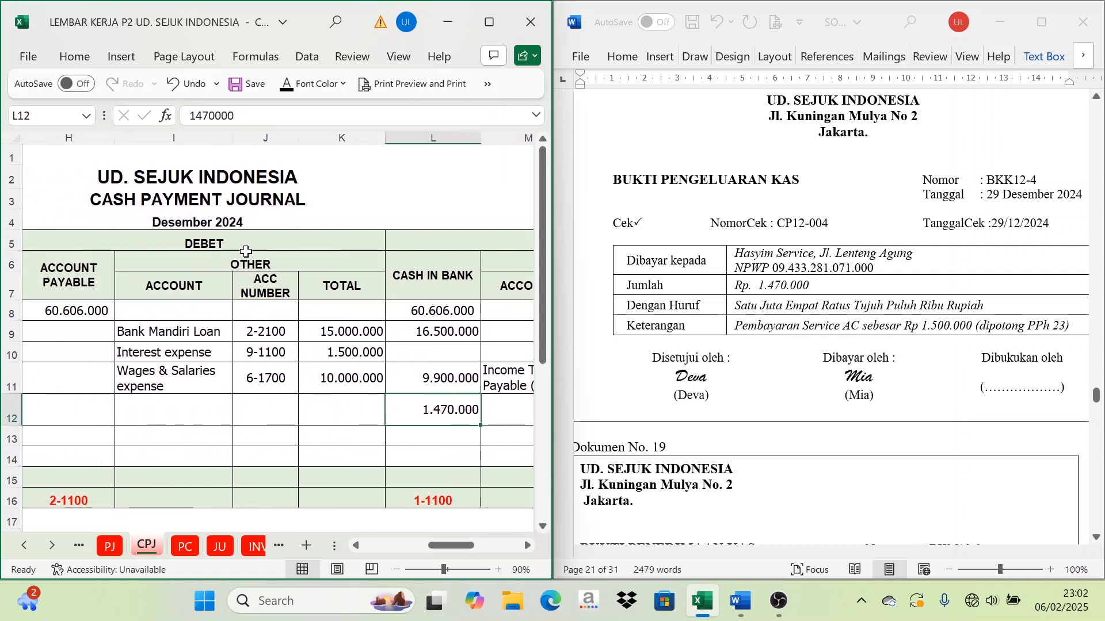
click(74, 288)
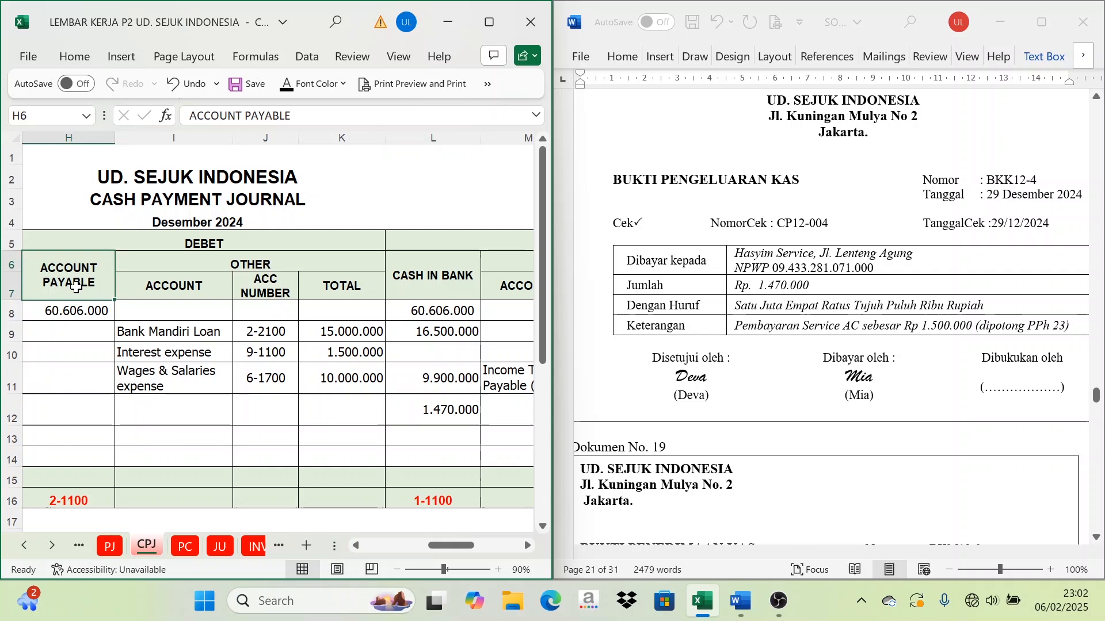
click(87, 417)
click(230, 267)
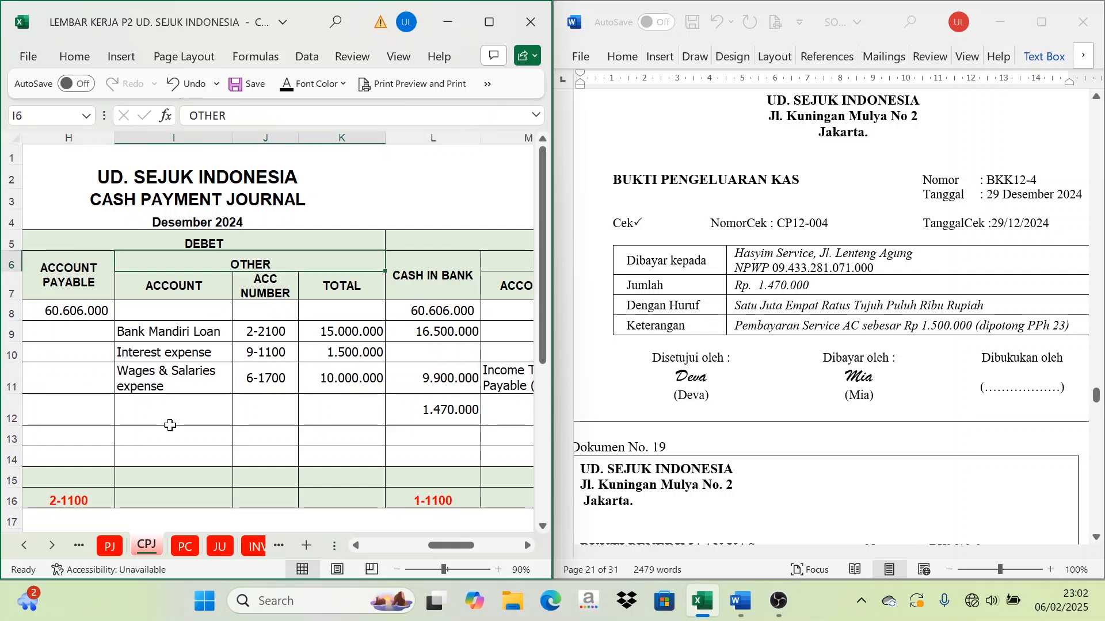
click(176, 412)
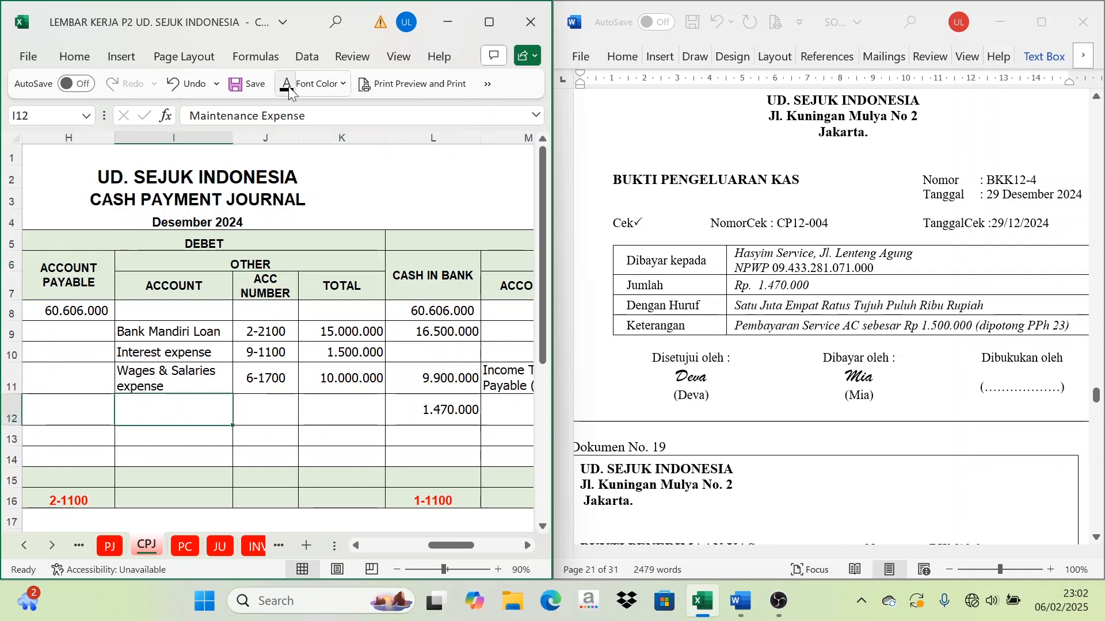
click(260, 410)
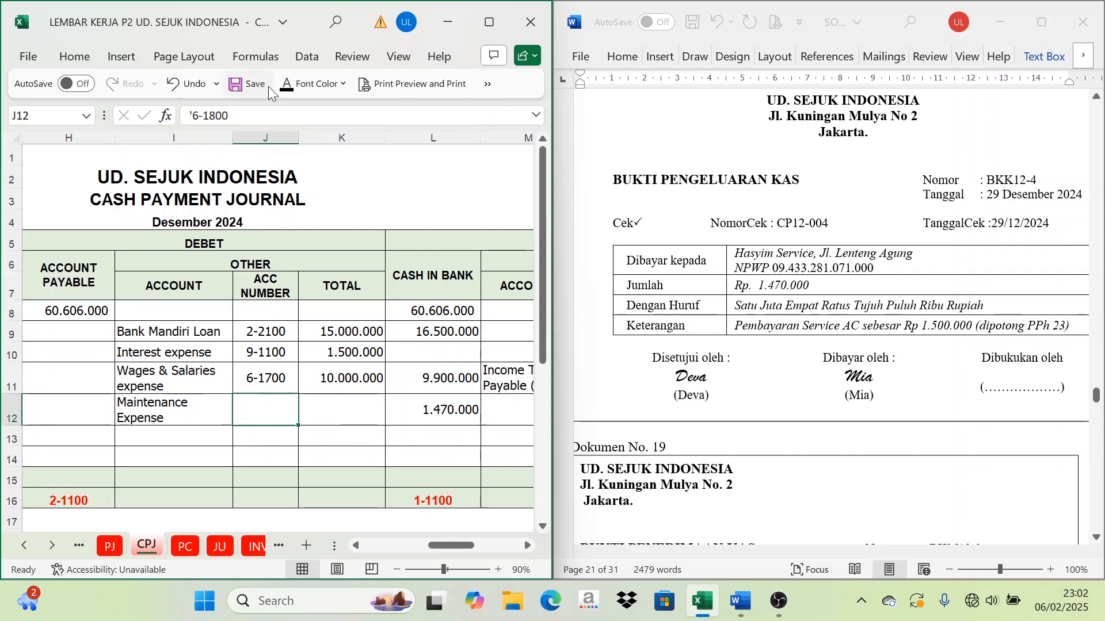
click(351, 422)
text(1500000)
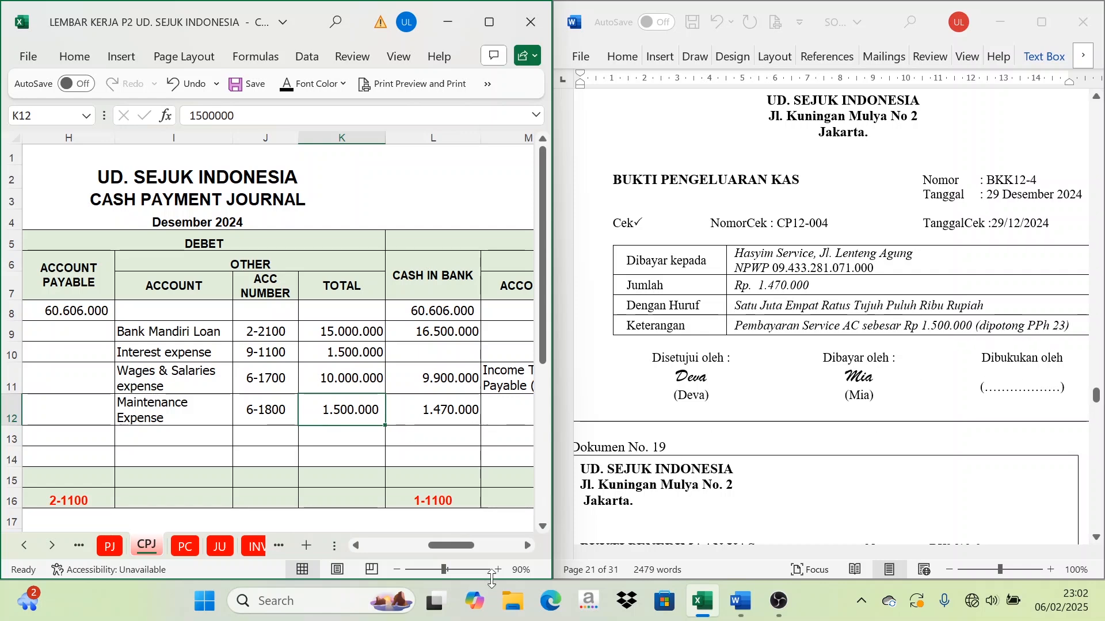
Step: Reveal the other credit entry in M12:O12 in black: Income Tax Payable (23), account 2-1500, total 30.000
click(526, 544)
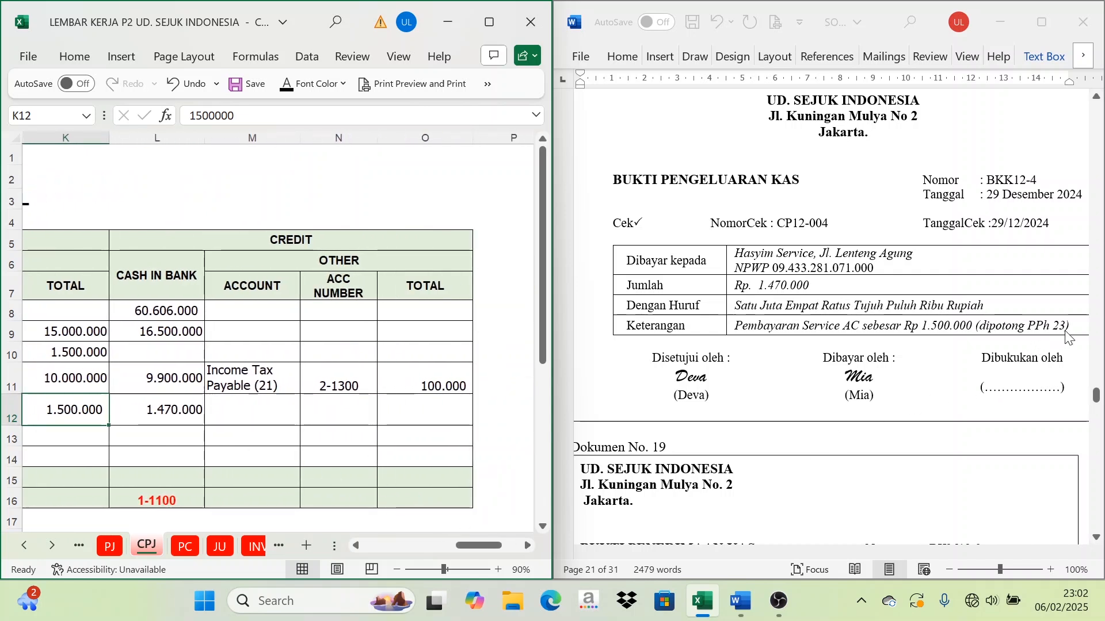
click(300, 241)
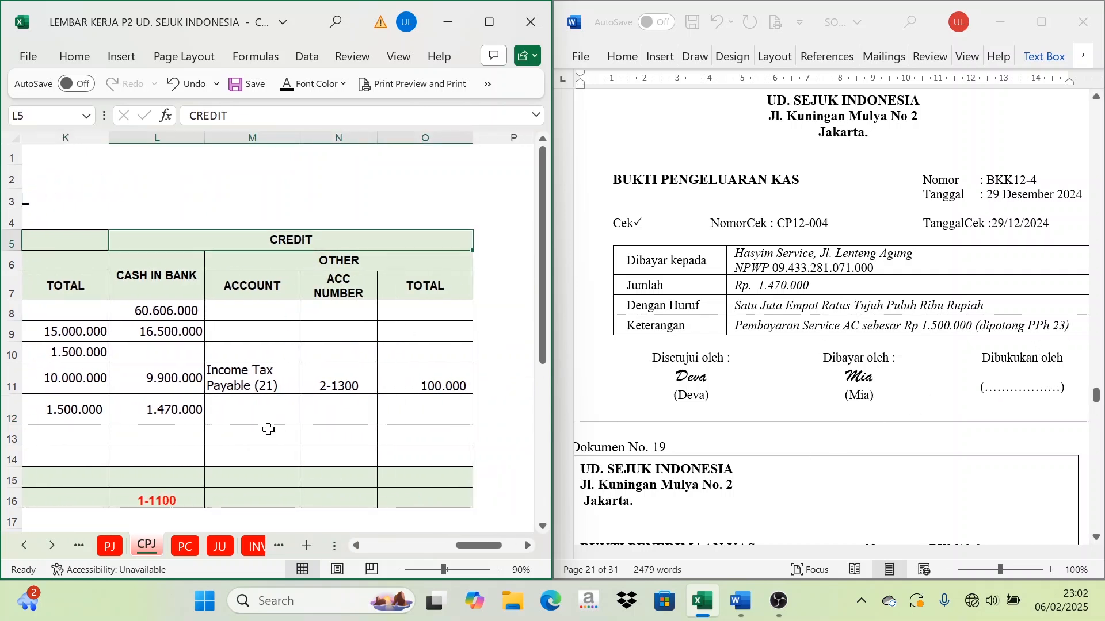
click(251, 431)
click(252, 414)
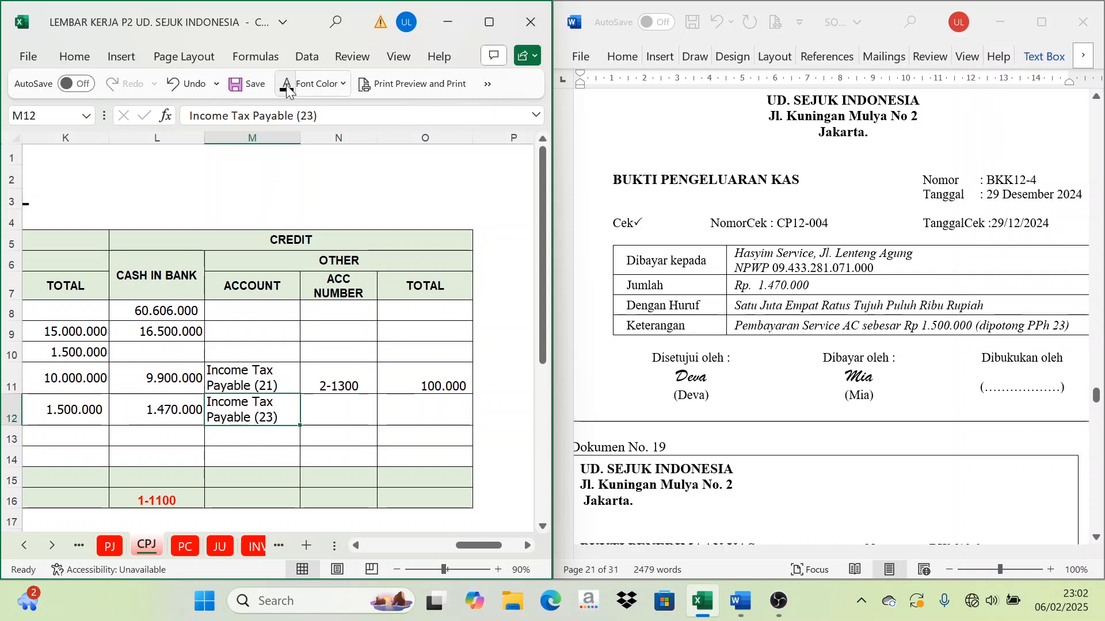
click(350, 407)
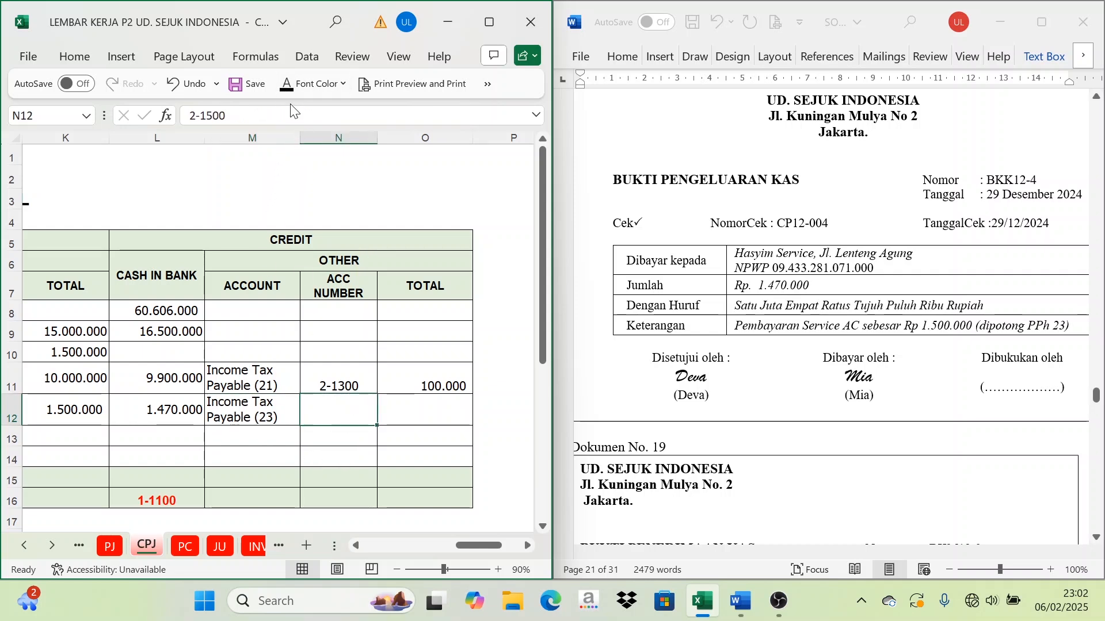
text(2-1500)
click(407, 411)
text(30000)
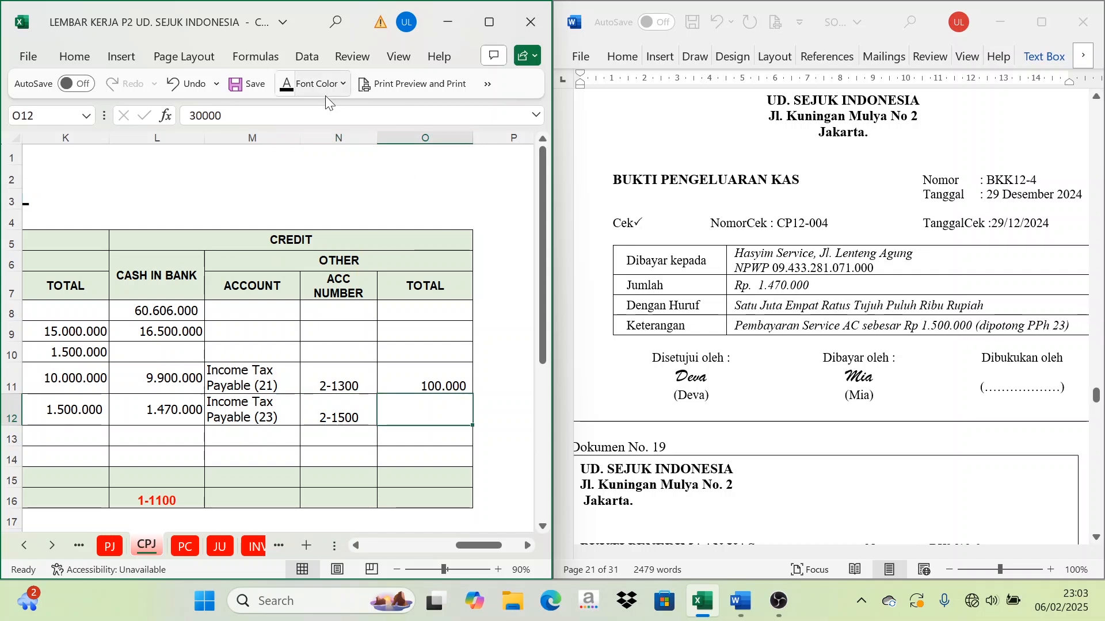
click(286, 87)
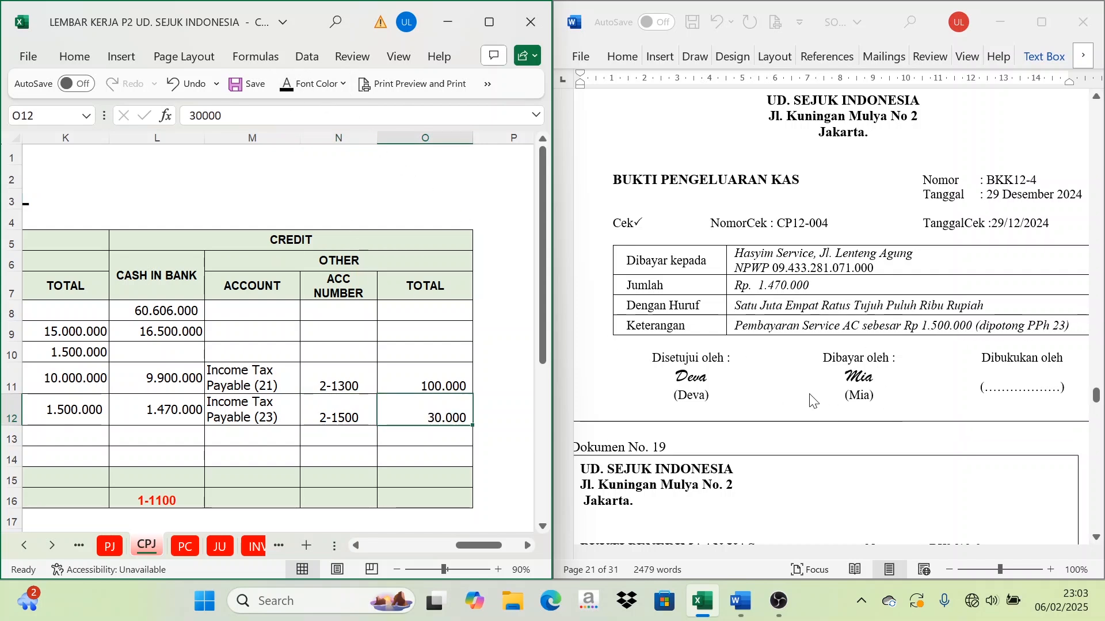
Step: Highlight the PPh 23 note on voucher BKK12-4 in the Word document and compare it with row 12 of the journal in Excel
click(986, 332)
click(1070, 327)
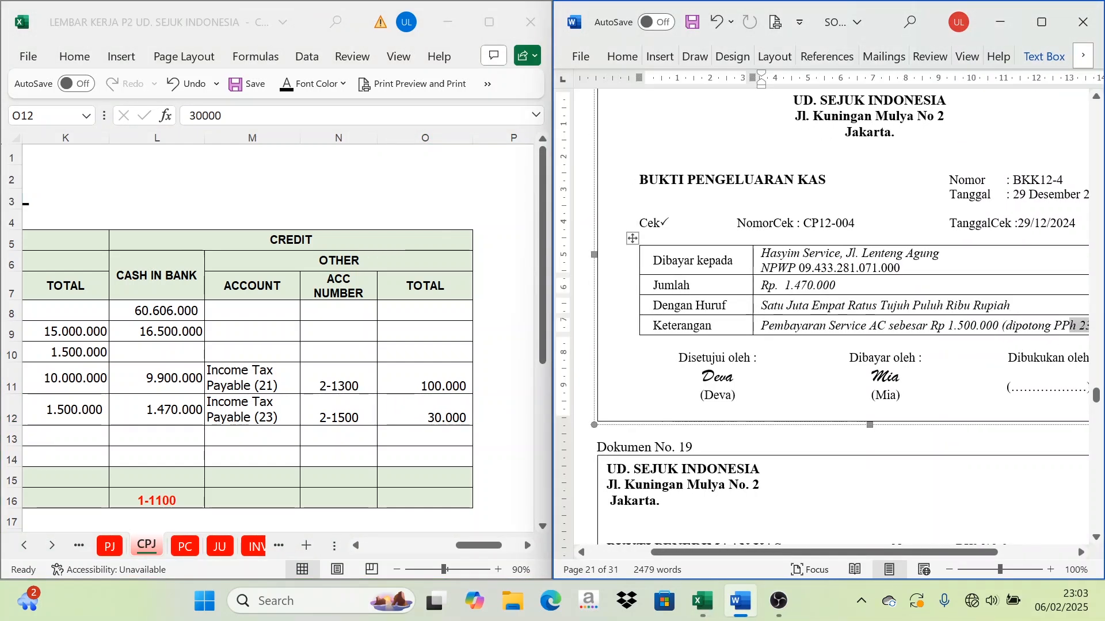
drag(965, 553, 1030, 532)
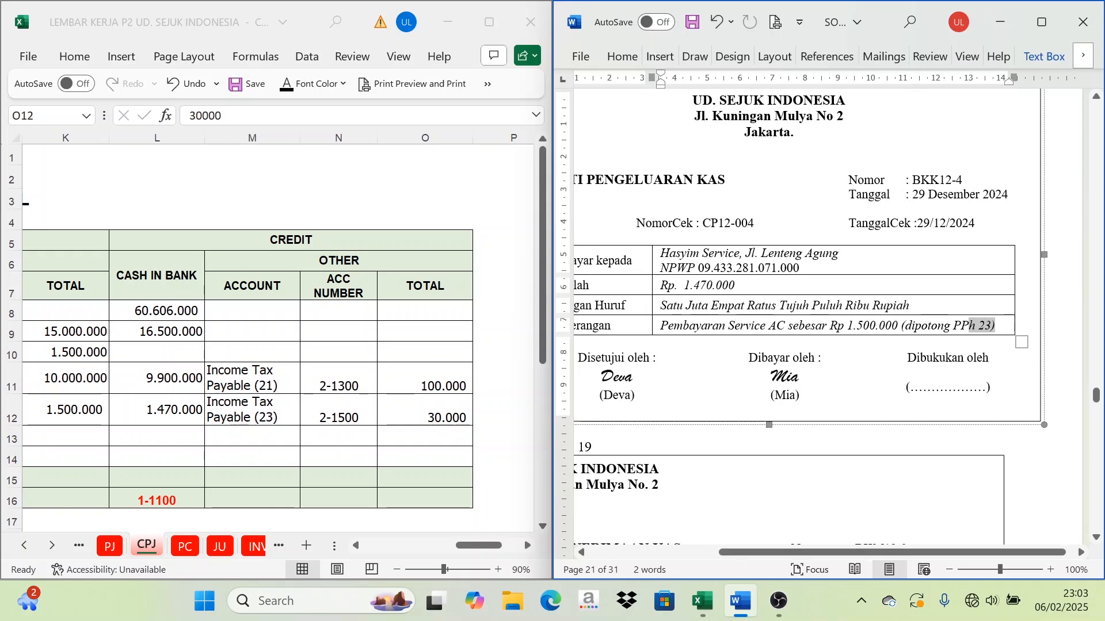
click(305, 420)
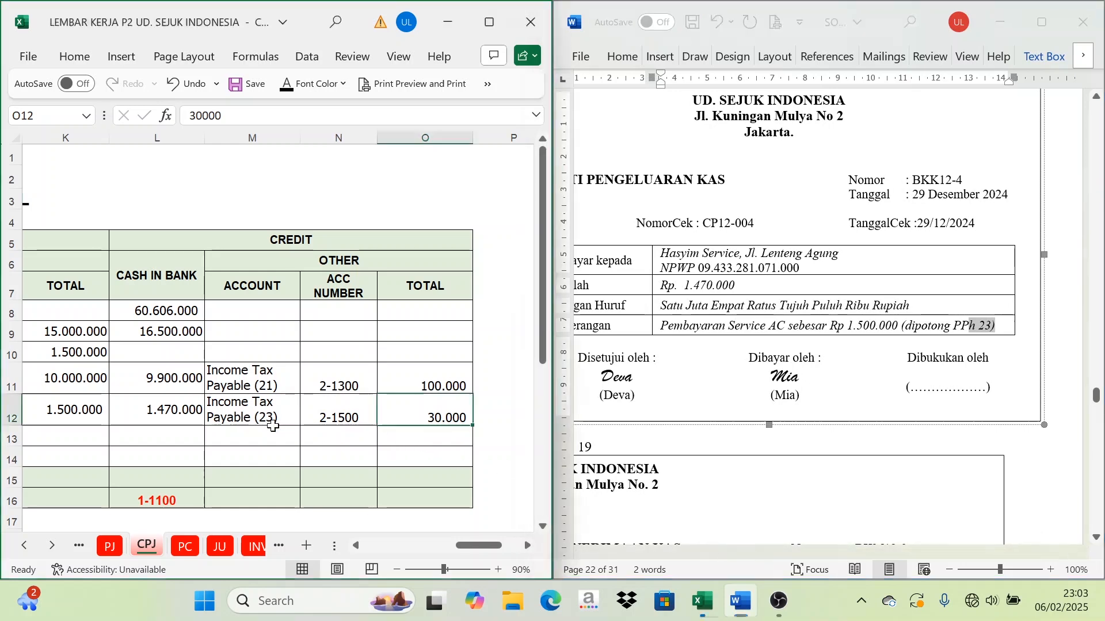
click(144, 409)
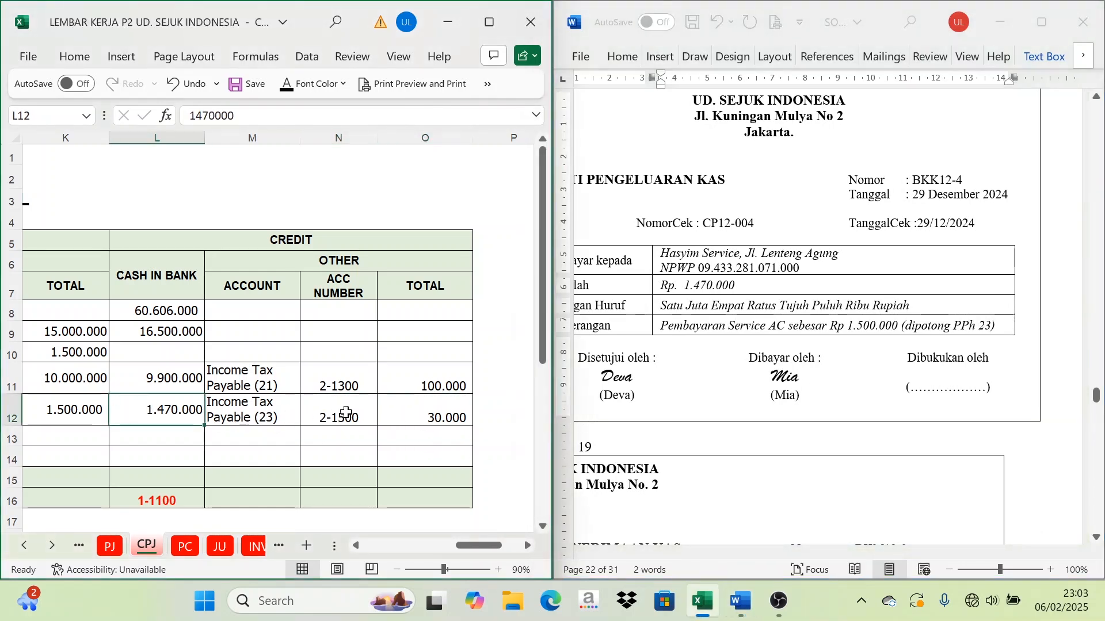
Step: Try checking the PPh 23 amount in P9 with the formula =2%*L12 against the total in O12
click(515, 326)
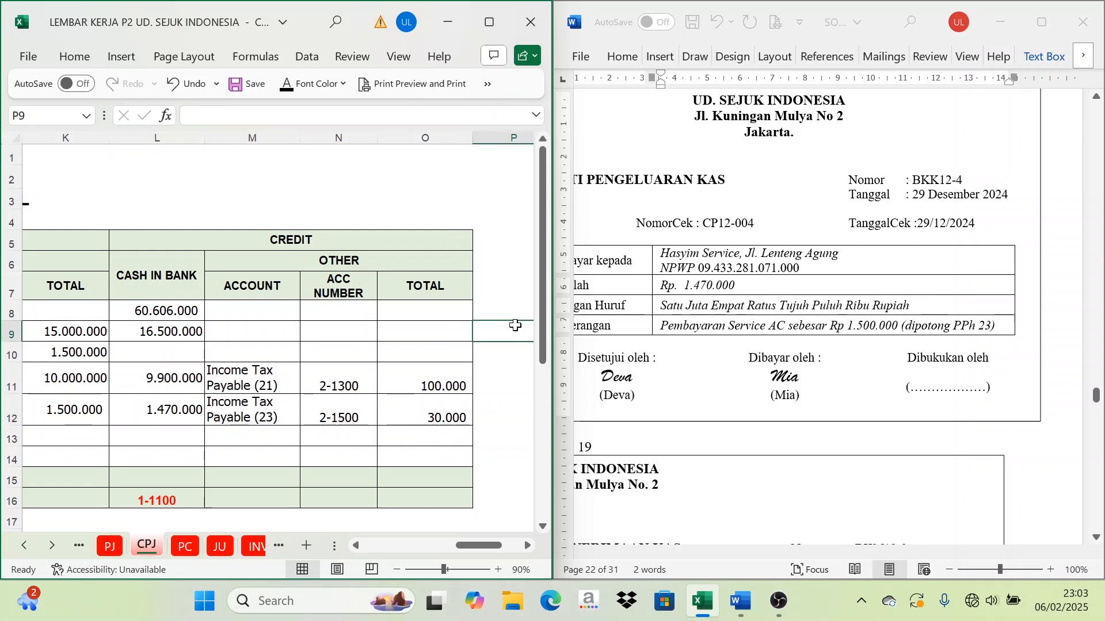
text(=2)
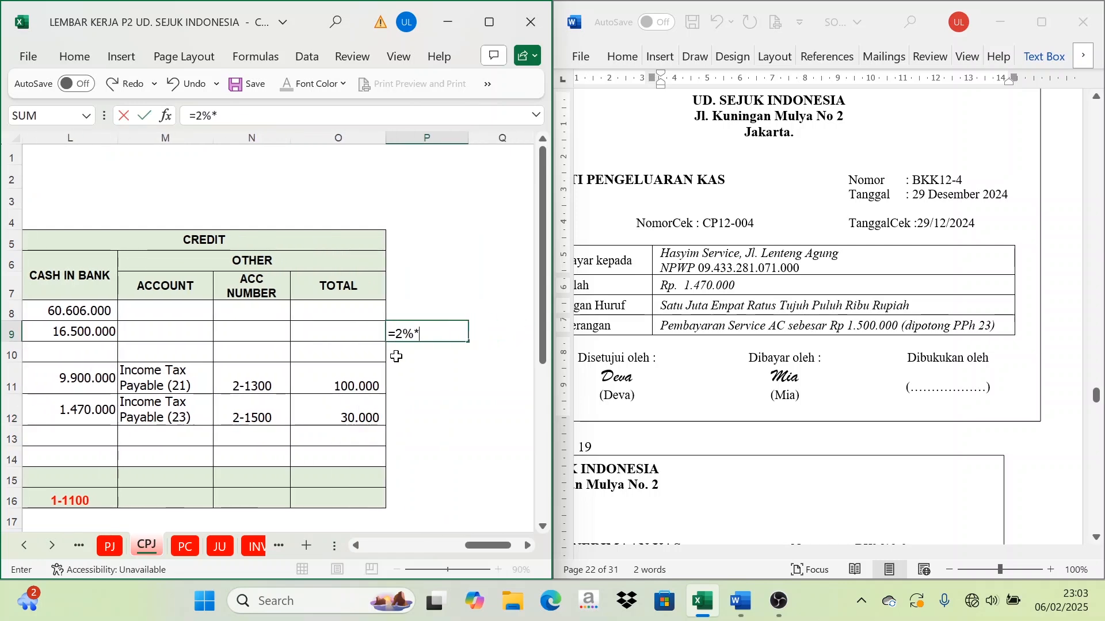
text(%*)
click(70, 401)
key(Return)
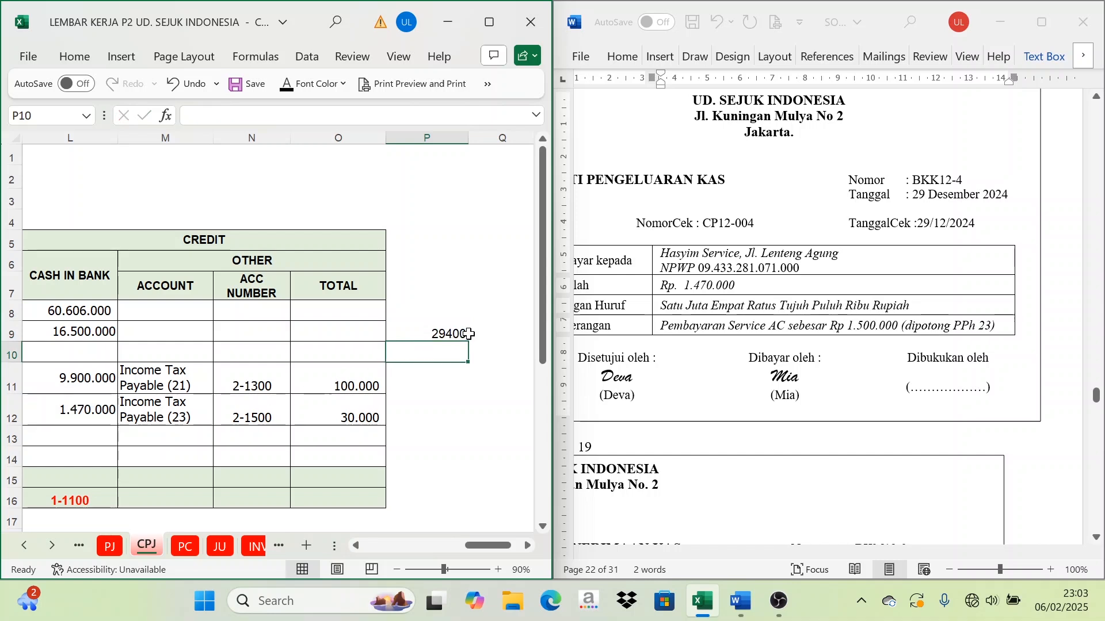
click(348, 419)
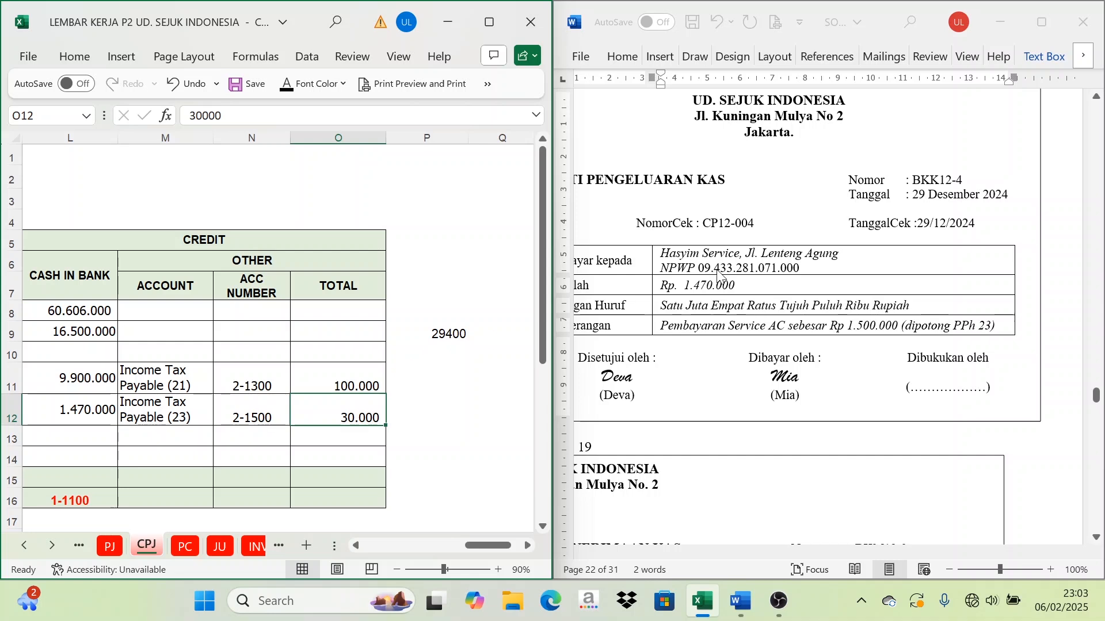
click(455, 333)
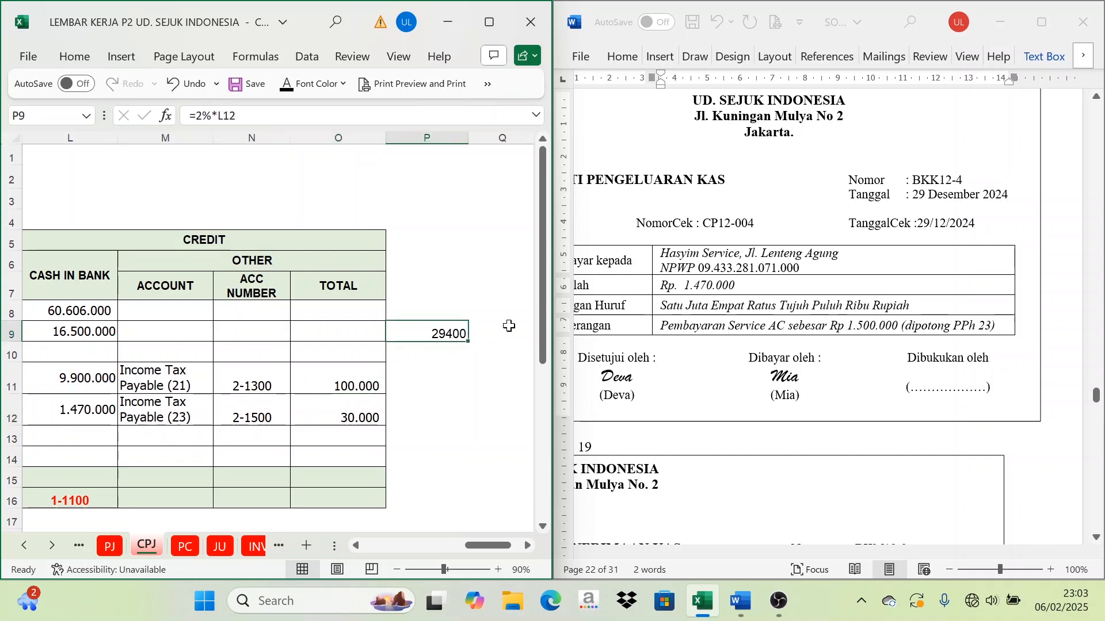
text(=)
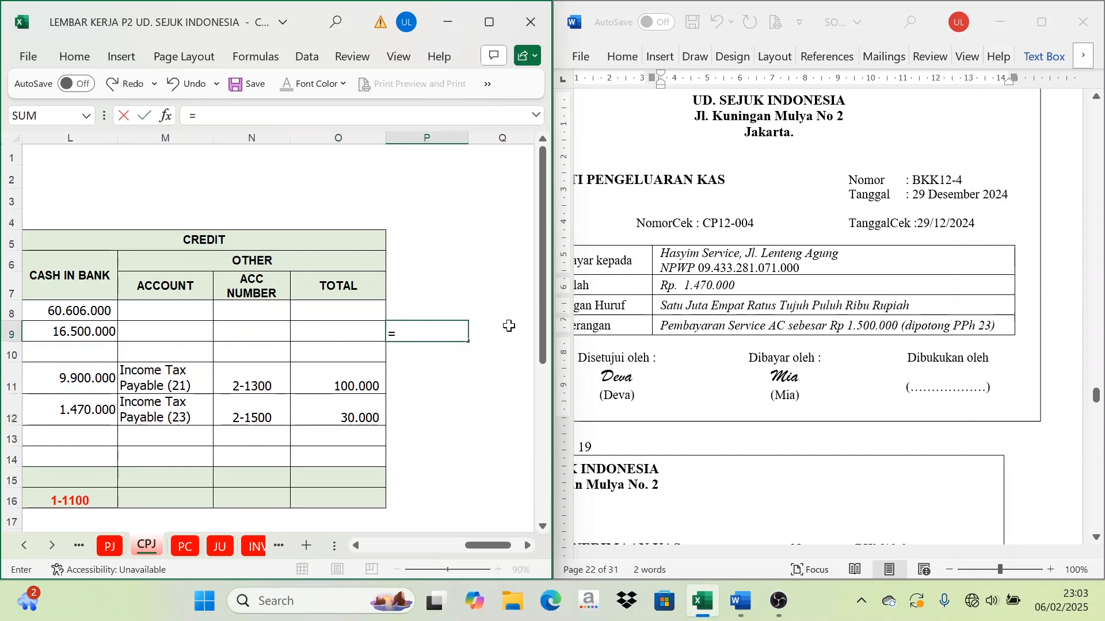
text(3%*)
click(82, 405)
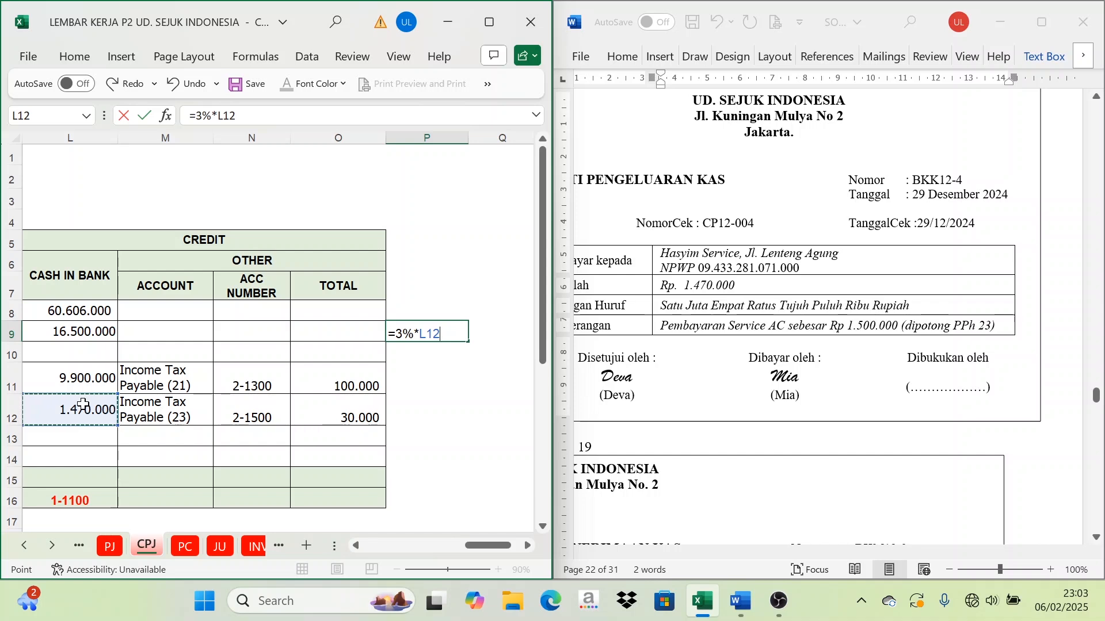
key(BackSpace)
key(BackSpace)
key(BackSpace)
key(BackSpace)
key(BackSpace)
key(BackSpace)
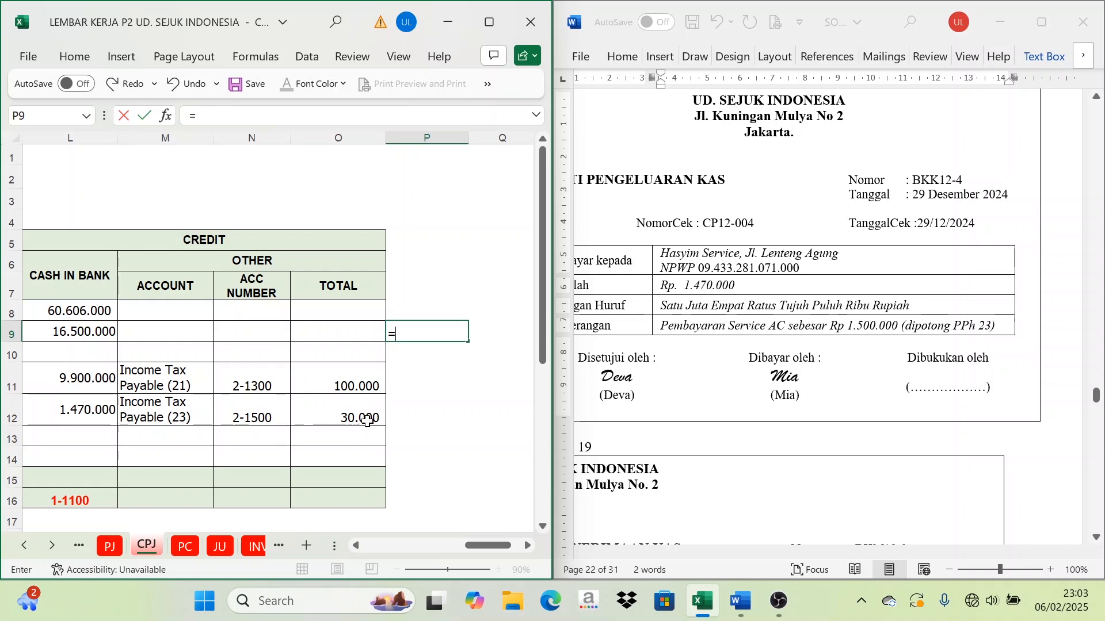
Step: Calculate the PPh 23 check amount in P9 from the maintenance expense total with =2%*K12
drag(492, 543, 464, 547)
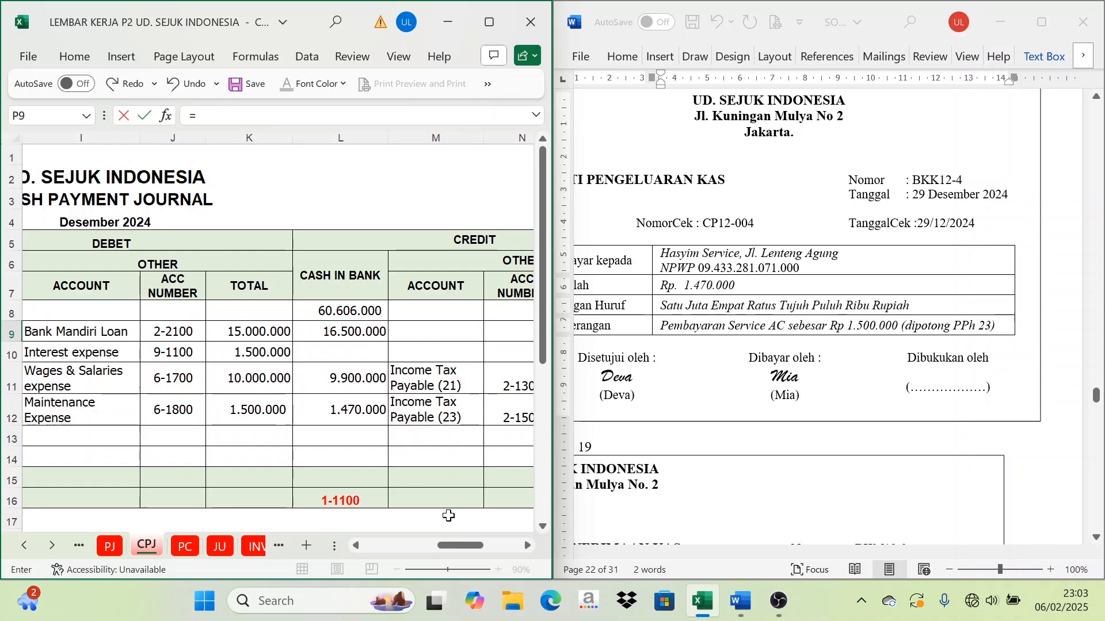
drag(470, 547, 505, 544)
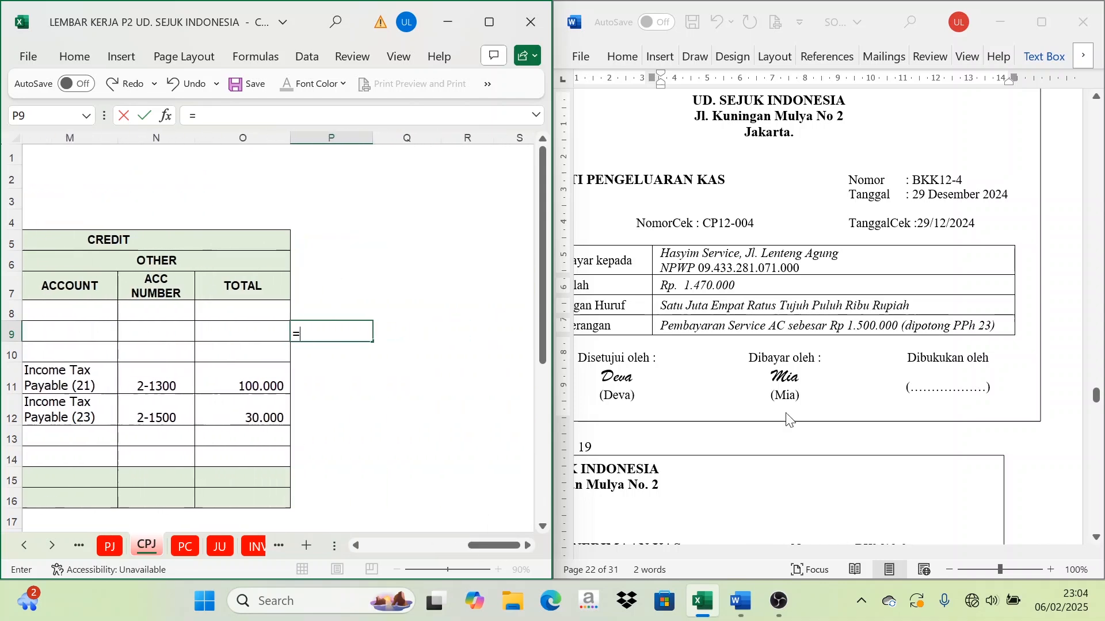
click(355, 546)
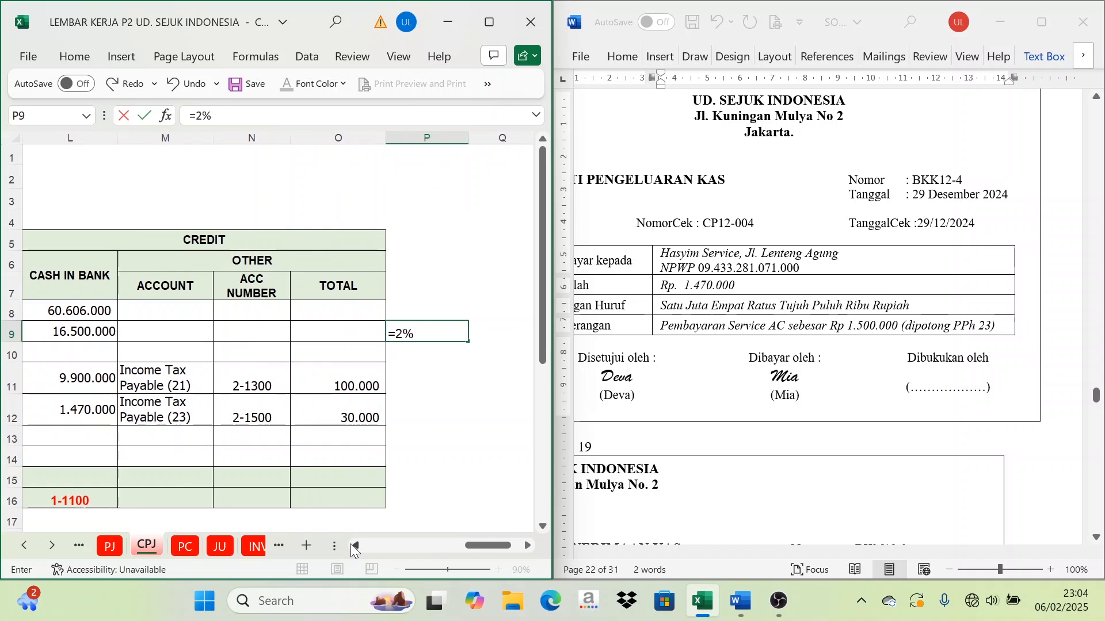
text(*)
drag(498, 547, 471, 548)
click(250, 418)
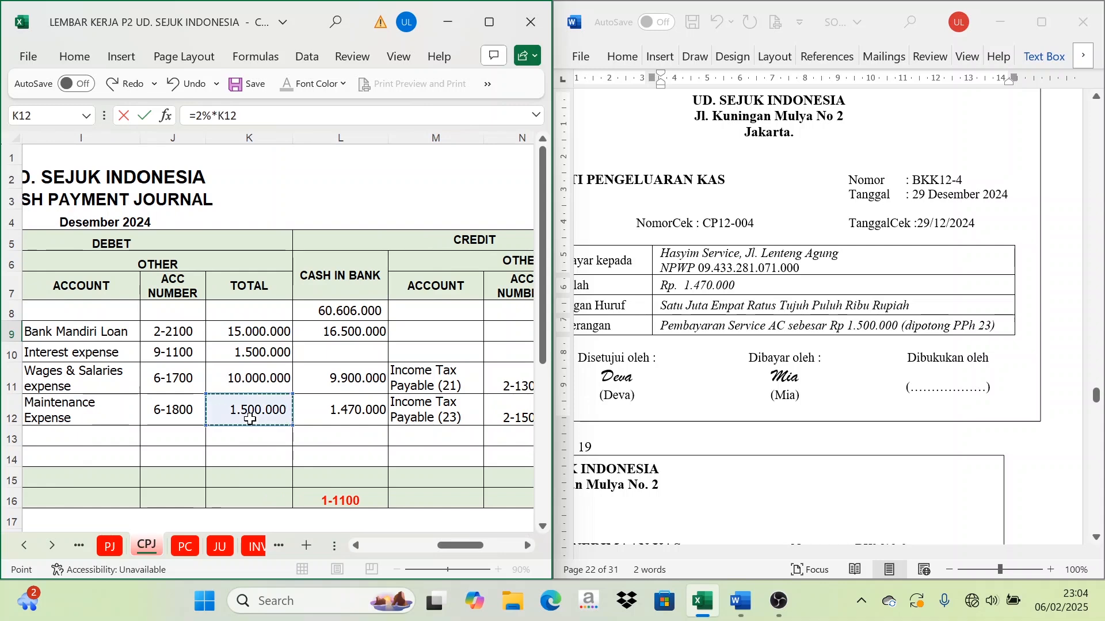
key(Return)
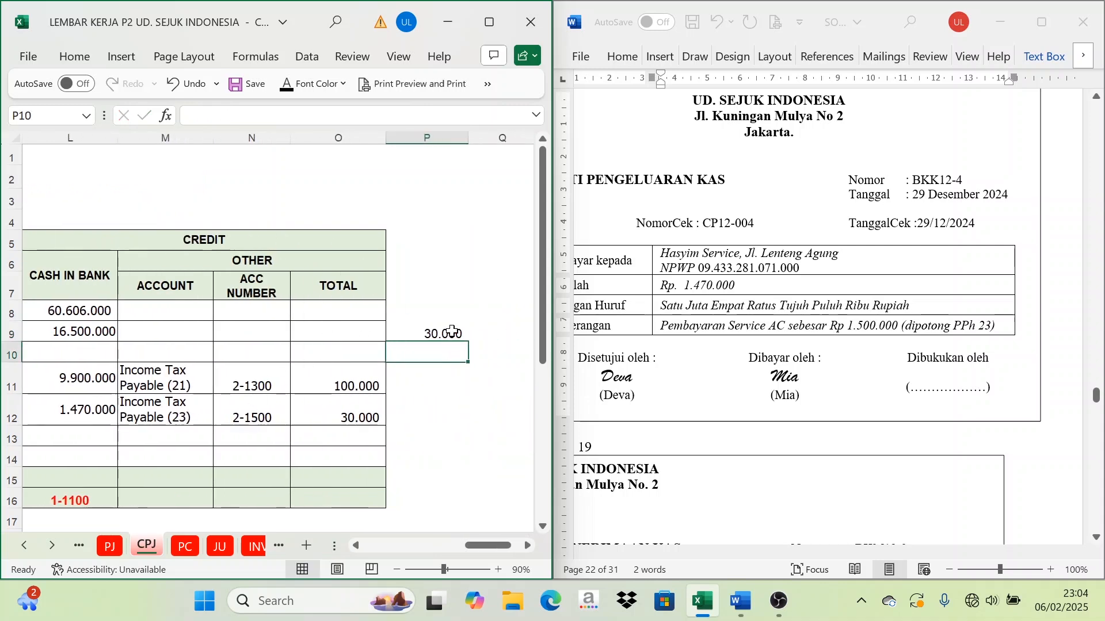
Step: Compare the check amount with O12 and clear the check formula from P9
click(352, 404)
click(442, 336)
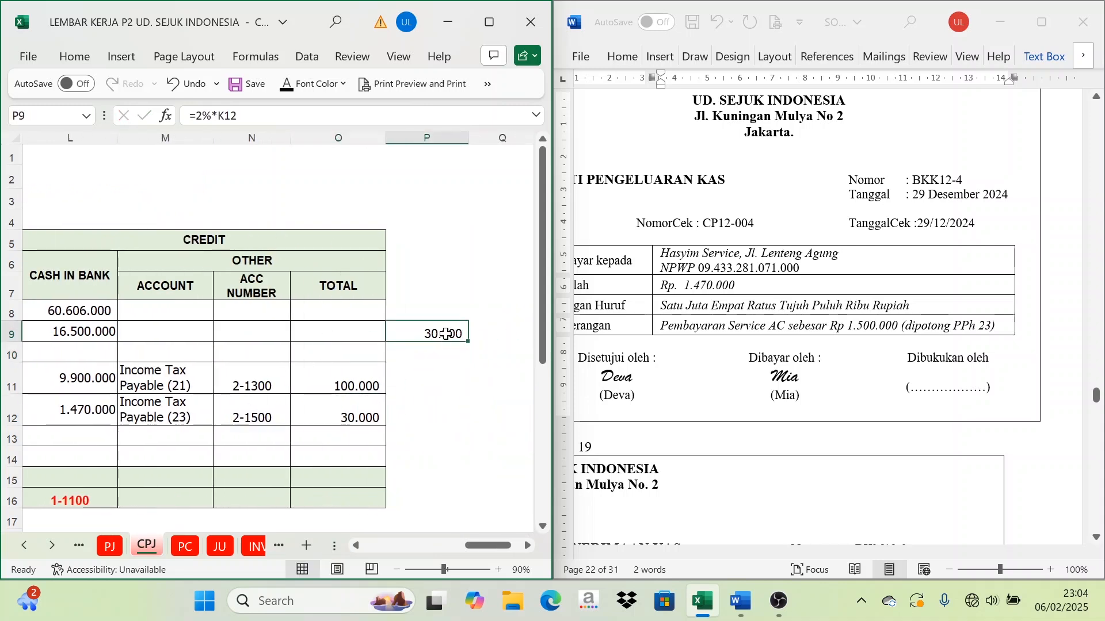
key(Delete)
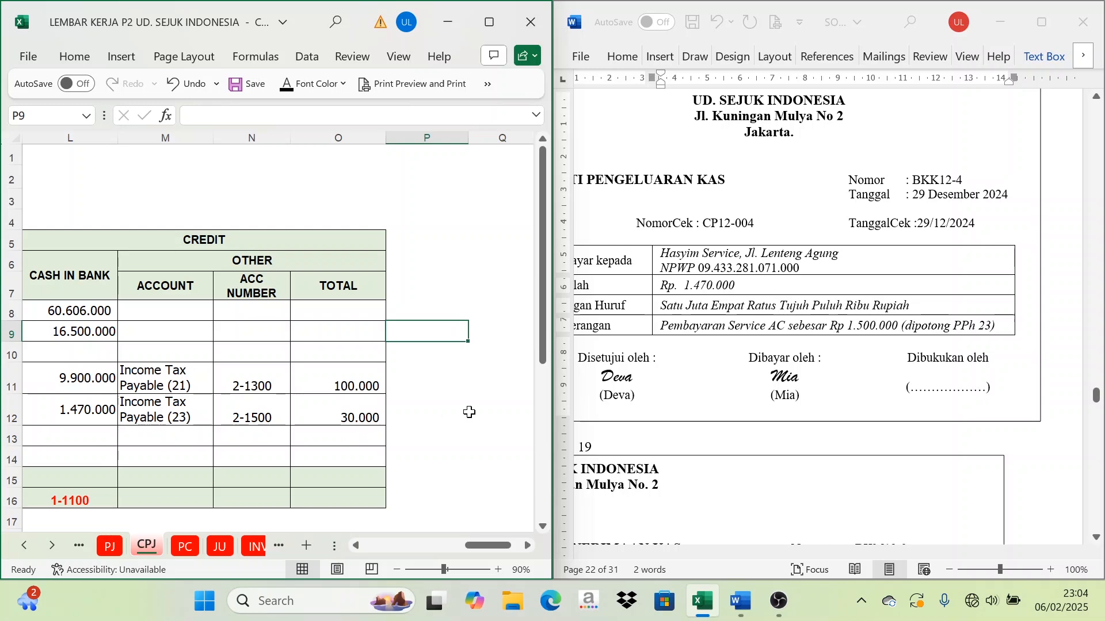
drag(488, 542, 461, 543)
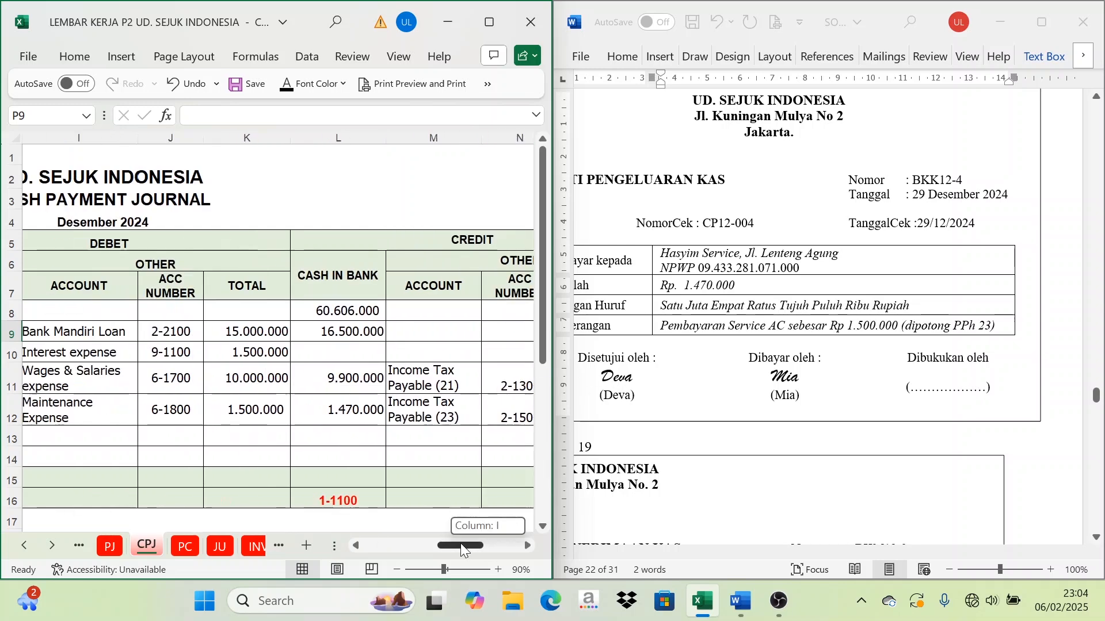
Step: Consult Dokumen No. 19 in Word and reveal its day 31, BKM12-3 and Toko Zulfa entries in C13:E13 of Excel's CRJ sheet
click(747, 375)
drag(835, 552, 777, 552)
scroll(806, 322, down, 1)
scroll(805, 322, up, 2)
scroll(834, 322, up, 2)
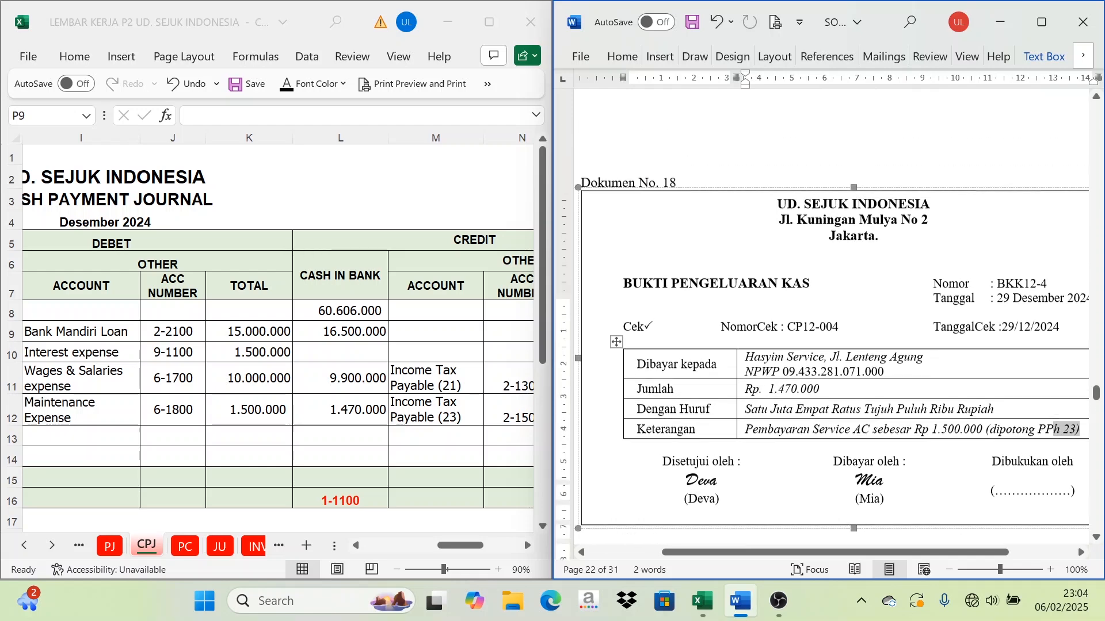
scroll(834, 322, down, 8)
scroll(835, 322, down, 1)
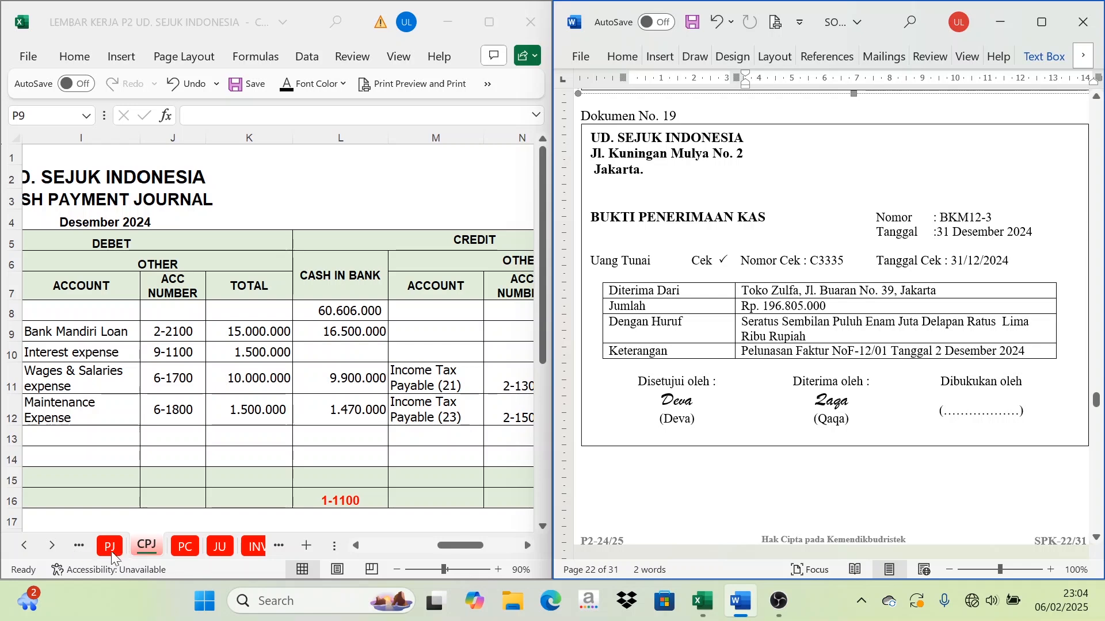
click(32, 553)
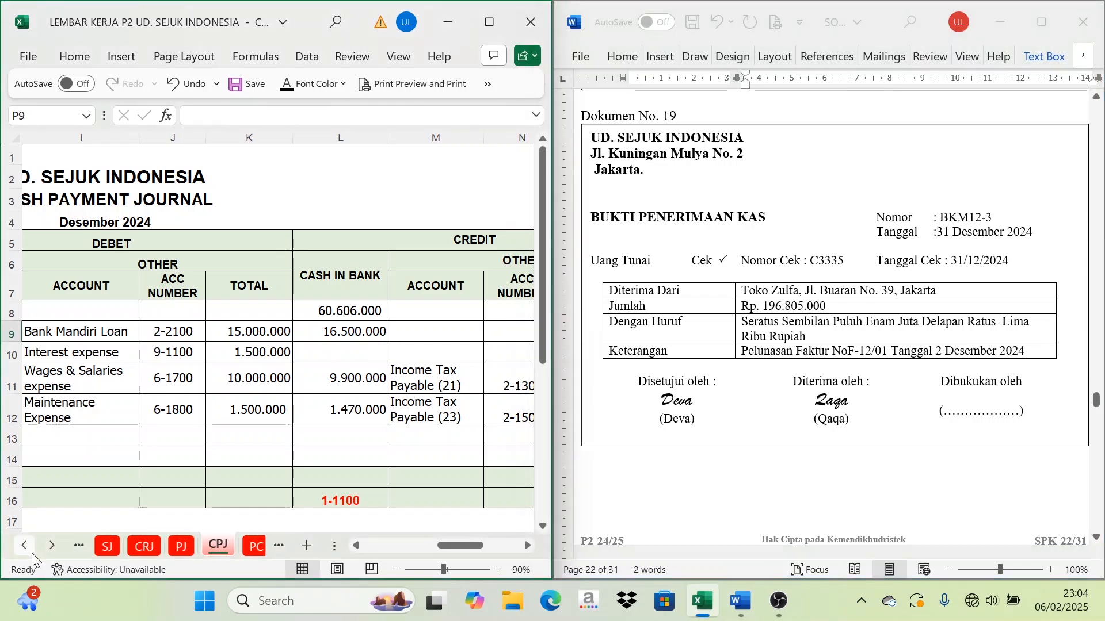
click(141, 552)
drag(443, 552, 388, 548)
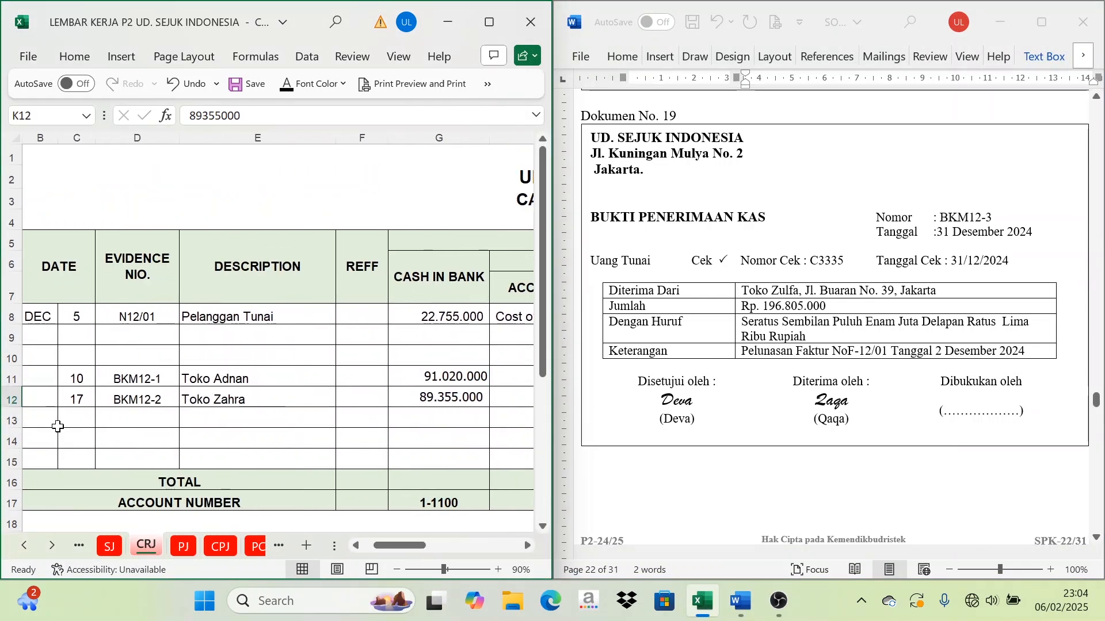
drag(75, 423, 224, 418)
click(272, 87)
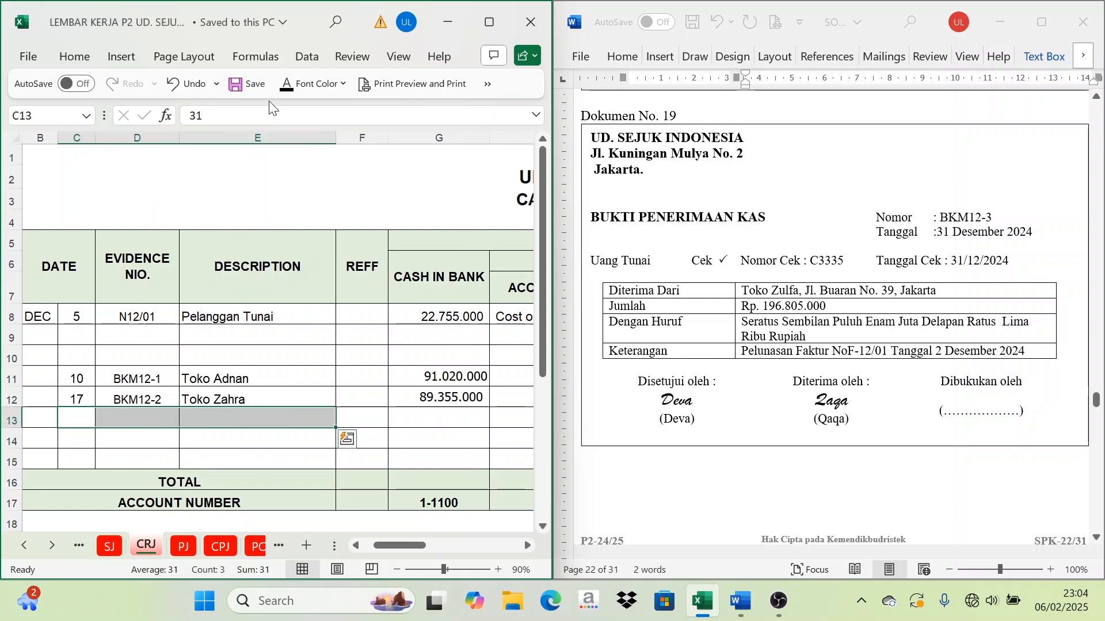
click(291, 89)
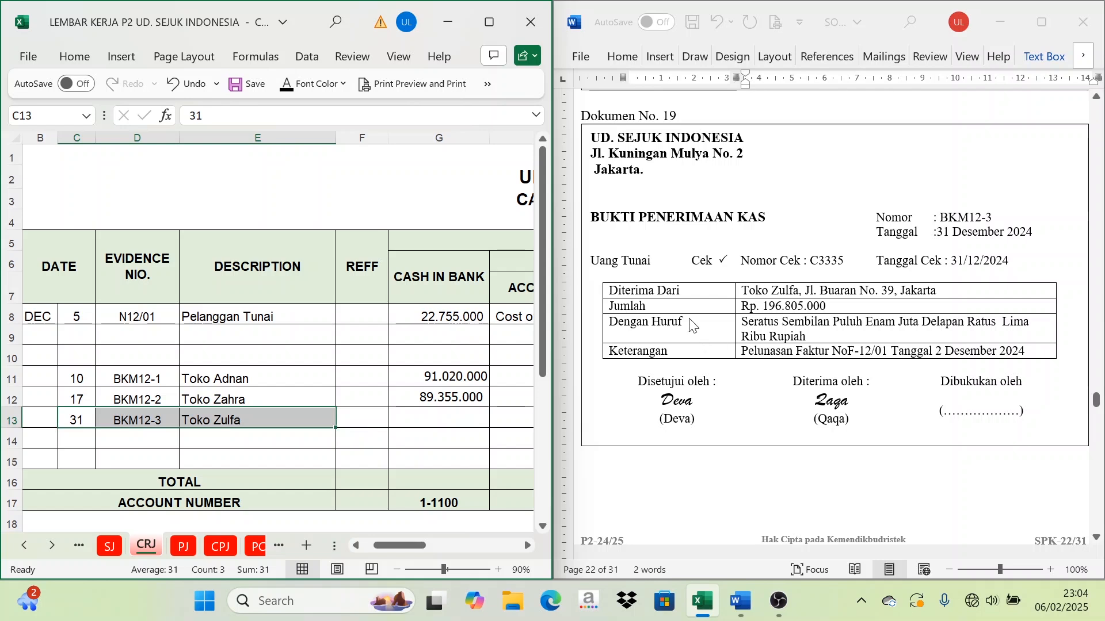
Step: Reveal the 196.805.000 amounts under Cash in Bank in G13 and Account Receivable in K13 by changing their font color
click(527, 545)
click(528, 546)
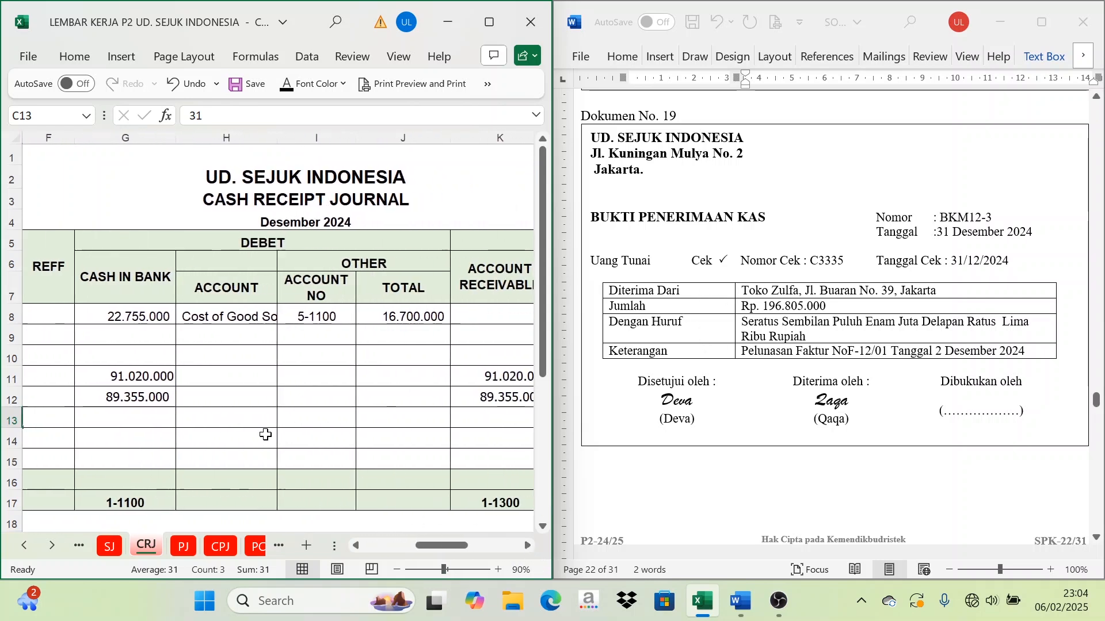
click(129, 420)
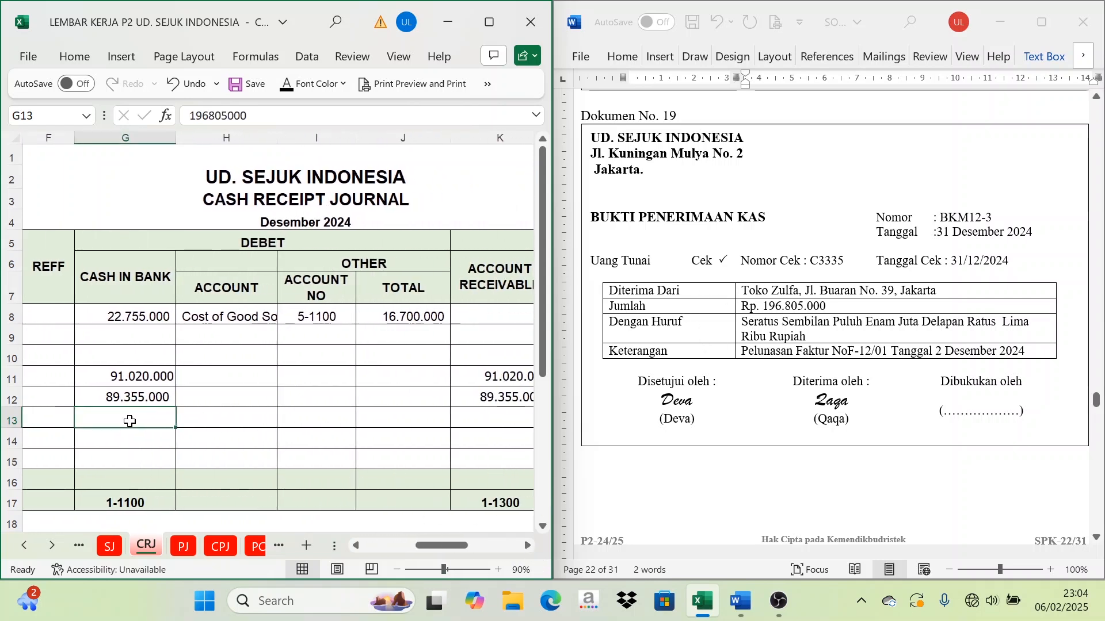
click(282, 92)
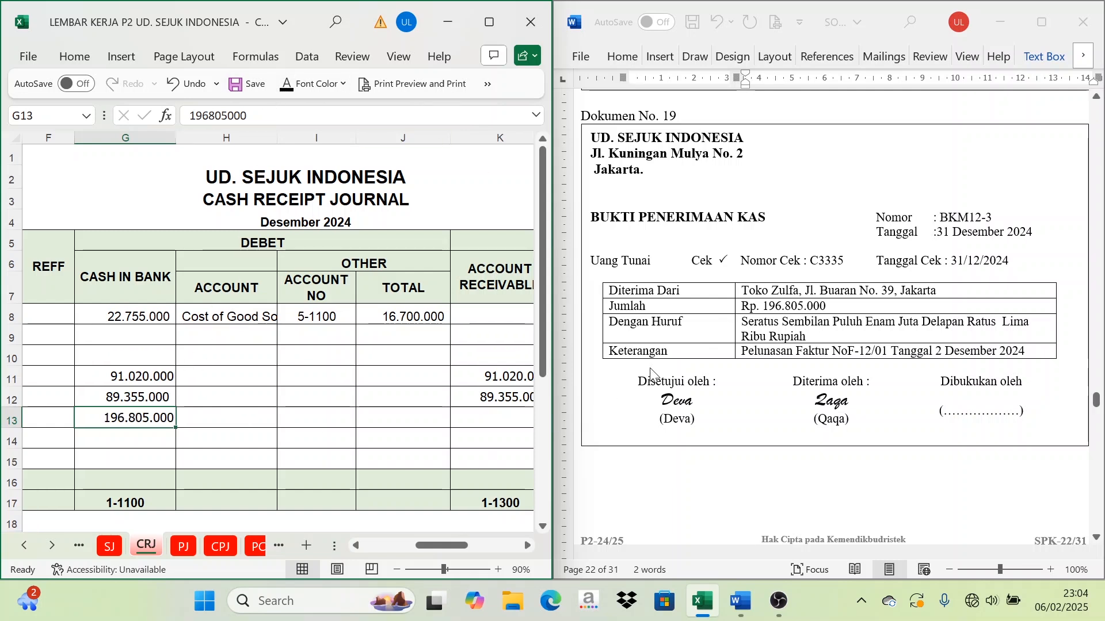
click(528, 548)
click(528, 548)
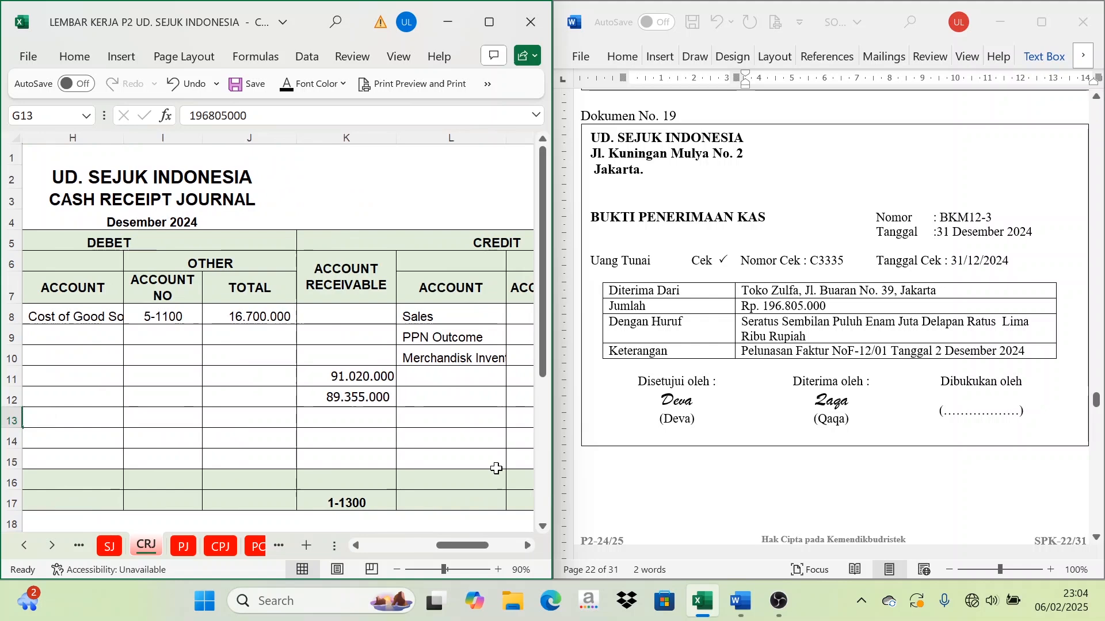
click(460, 243)
click(374, 417)
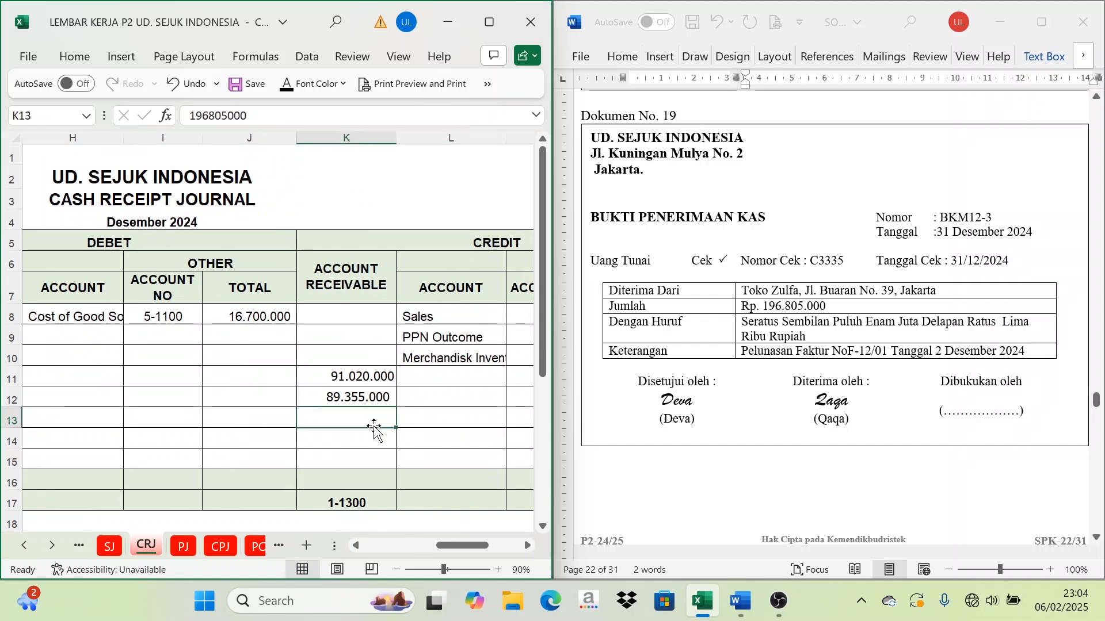
click(286, 89)
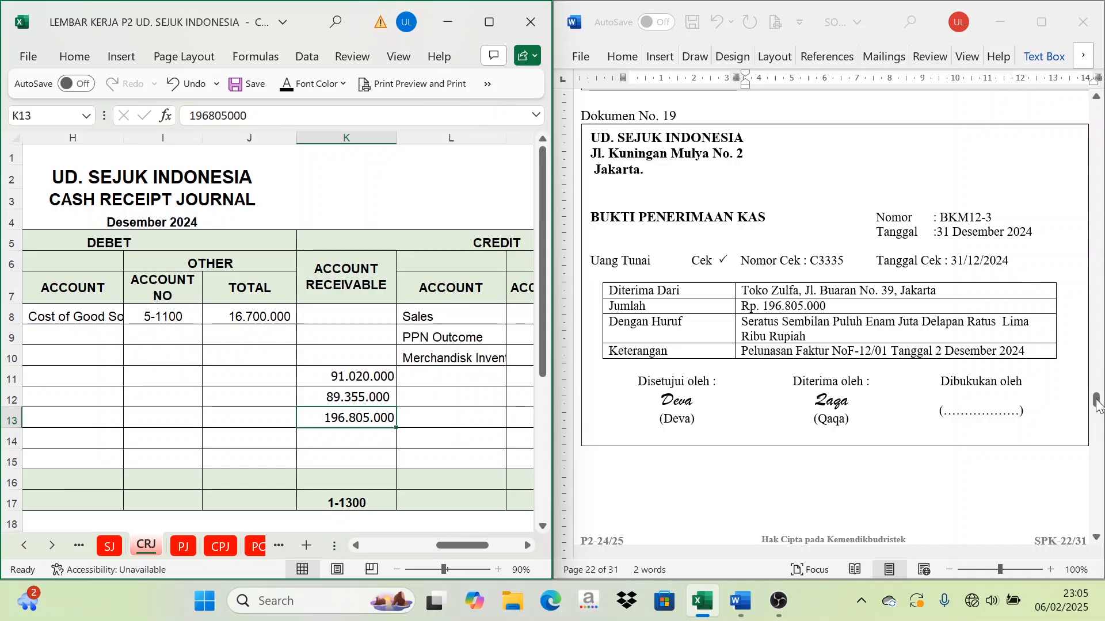
Step: Examine invoice F-12/01 and credit note NK-1 for Toko Zulfa, highlight the credit note's total, and compare them with K13
drag(1096, 403, 1096, 287)
scroll(1097, 198, up, 5)
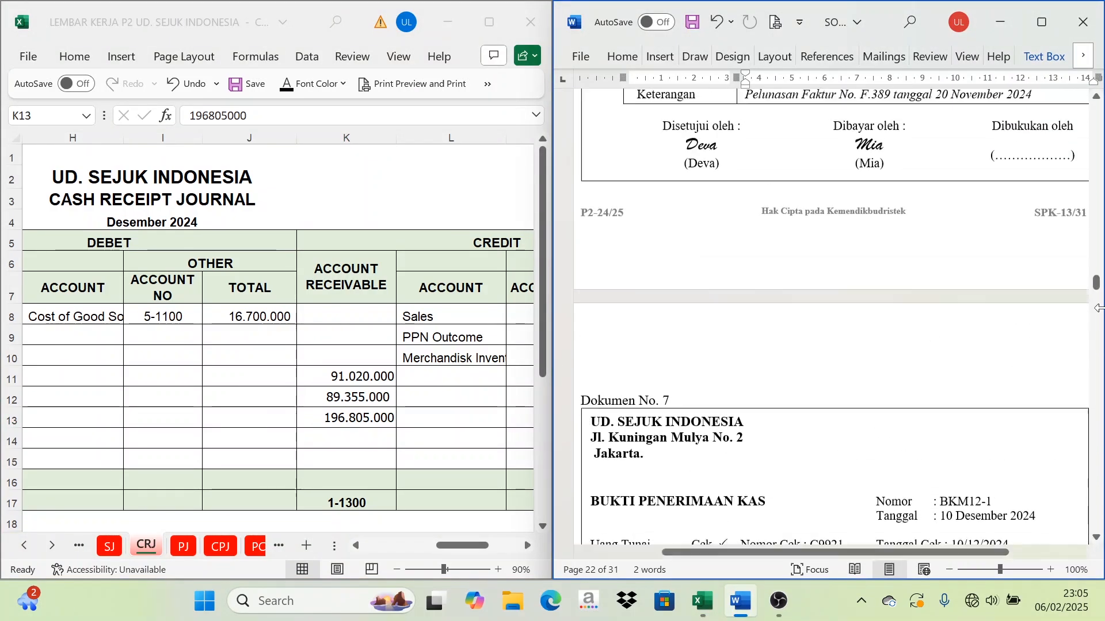
scroll(1098, 198, up, 20)
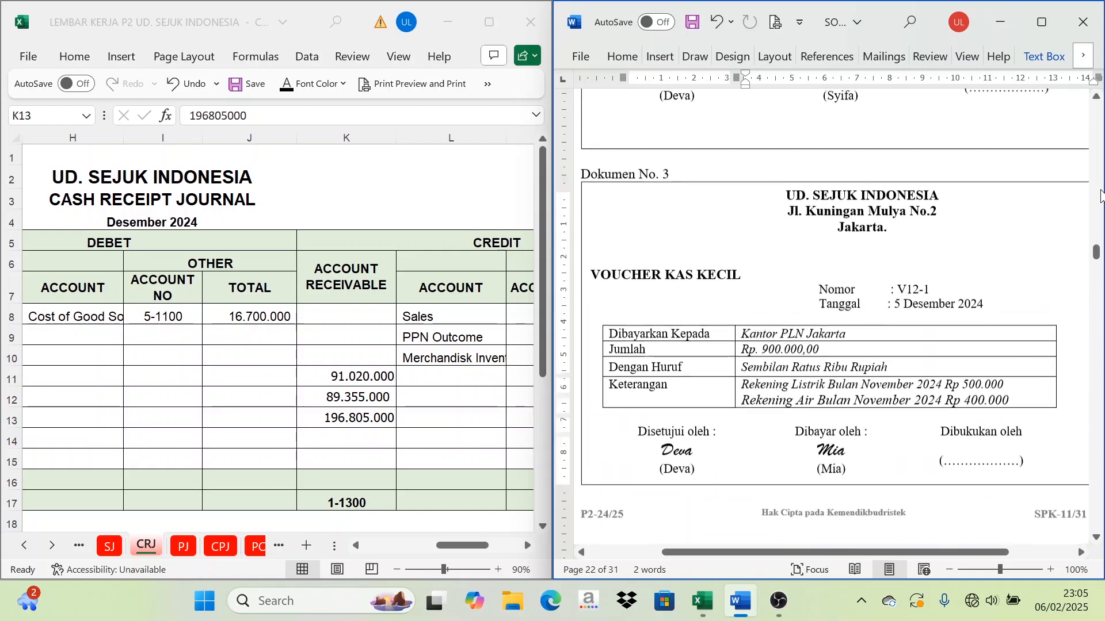
scroll(1101, 197, up, 10)
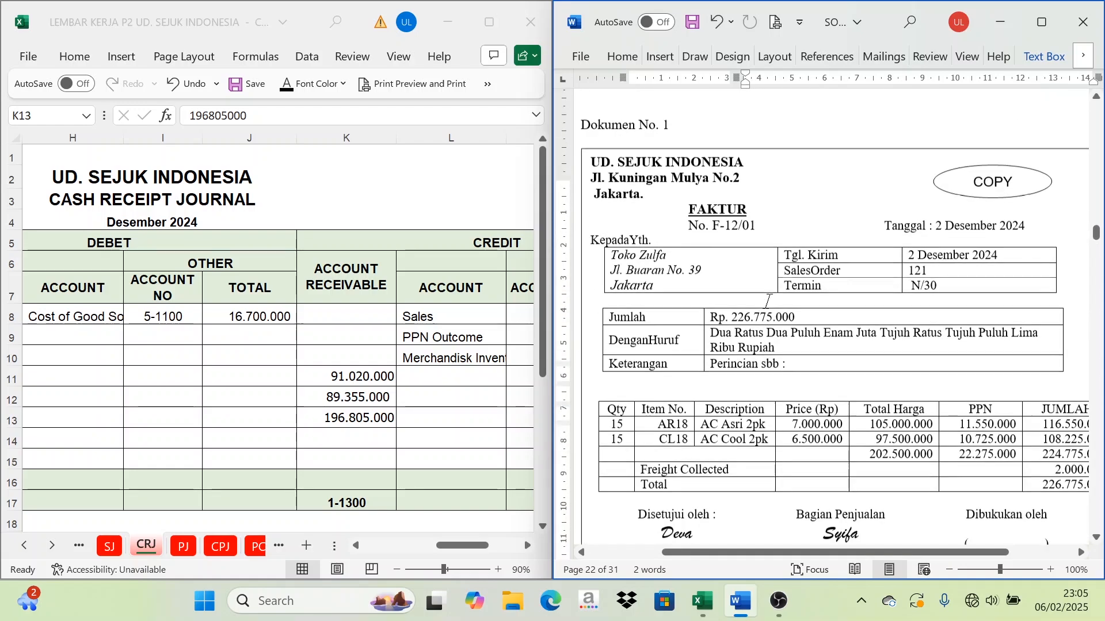
scroll(823, 328, down, 3)
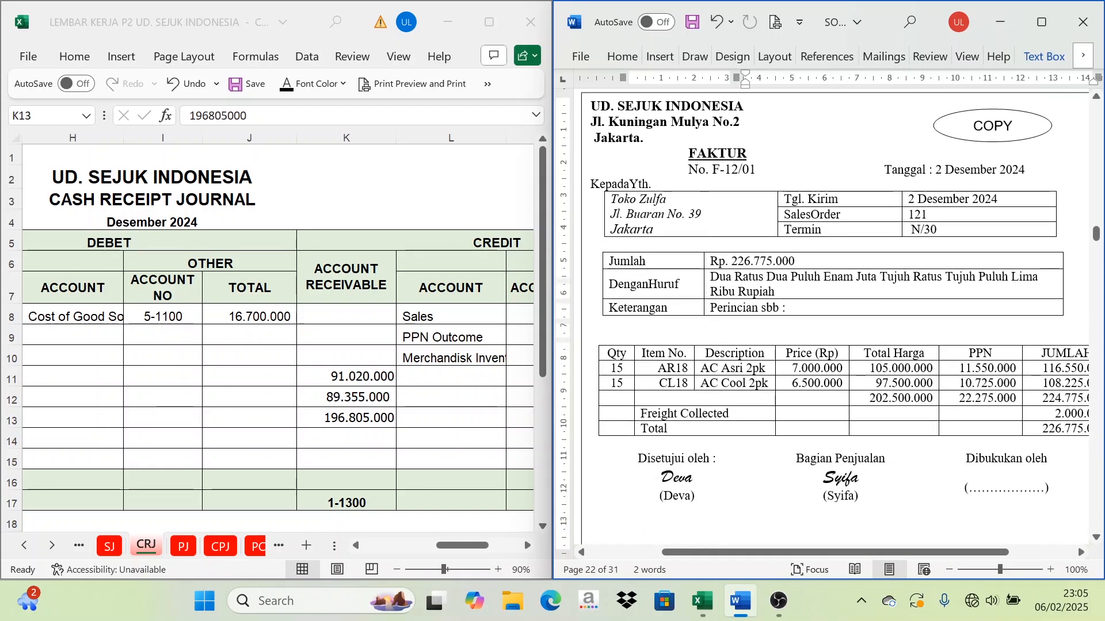
scroll(834, 316, down, 15)
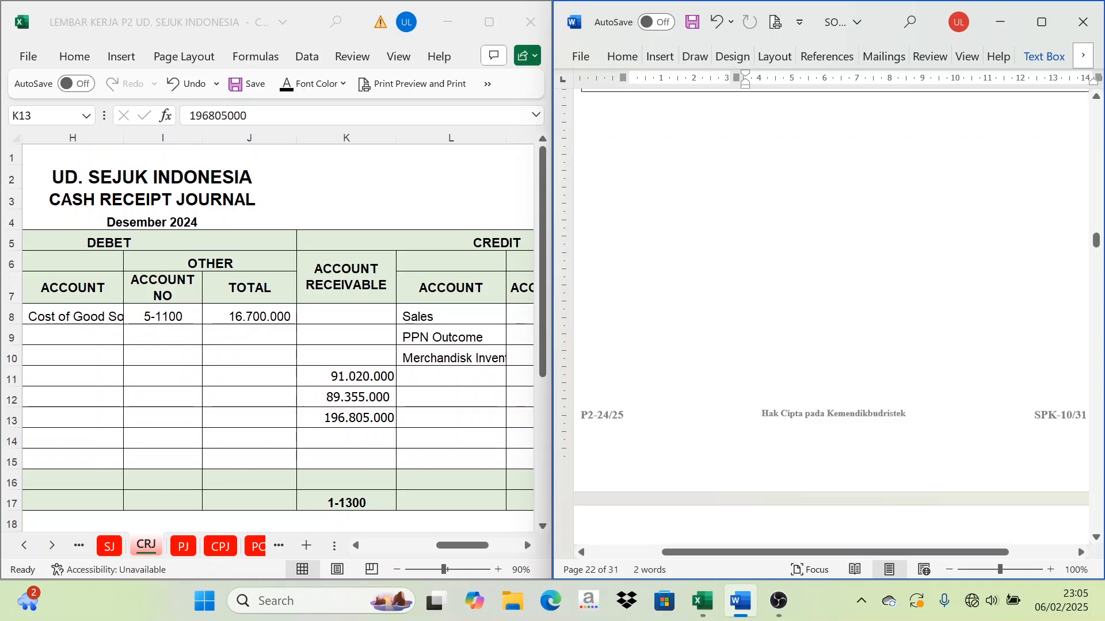
scroll(834, 316, down, 10)
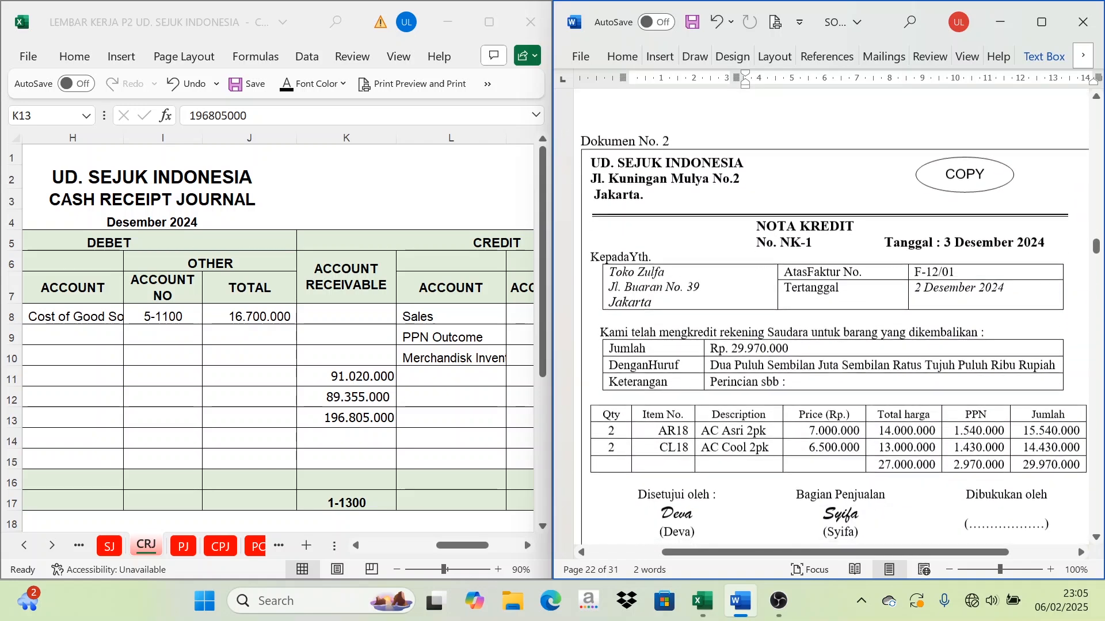
scroll(835, 316, down, 2)
scroll(834, 317, up, 2)
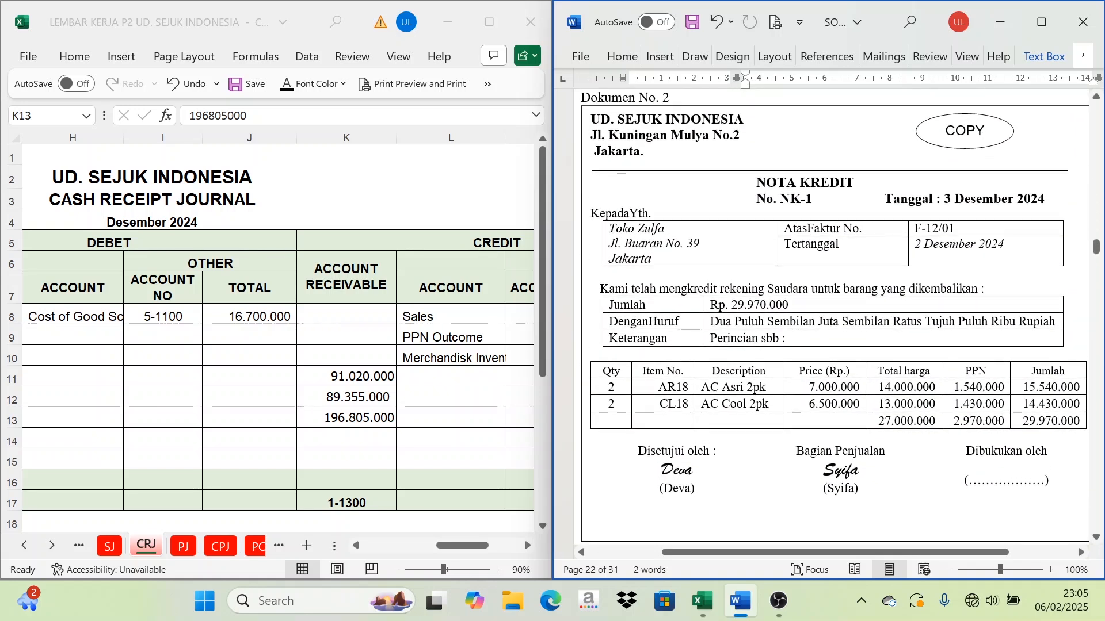
drag(1025, 422, 1083, 422)
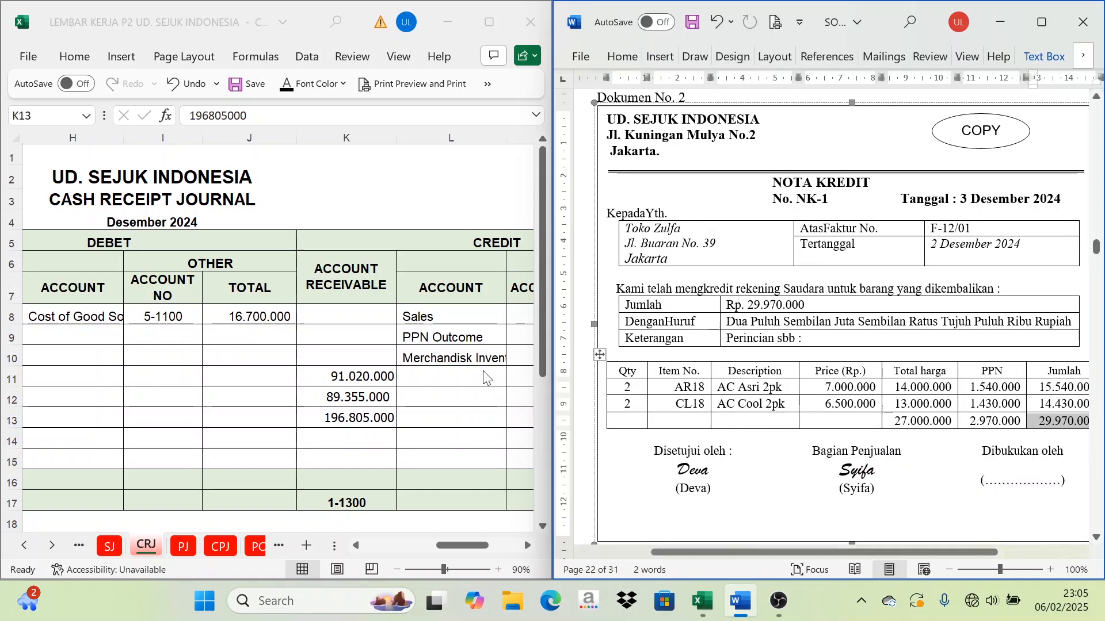
click(333, 415)
scroll(834, 316, down, 10)
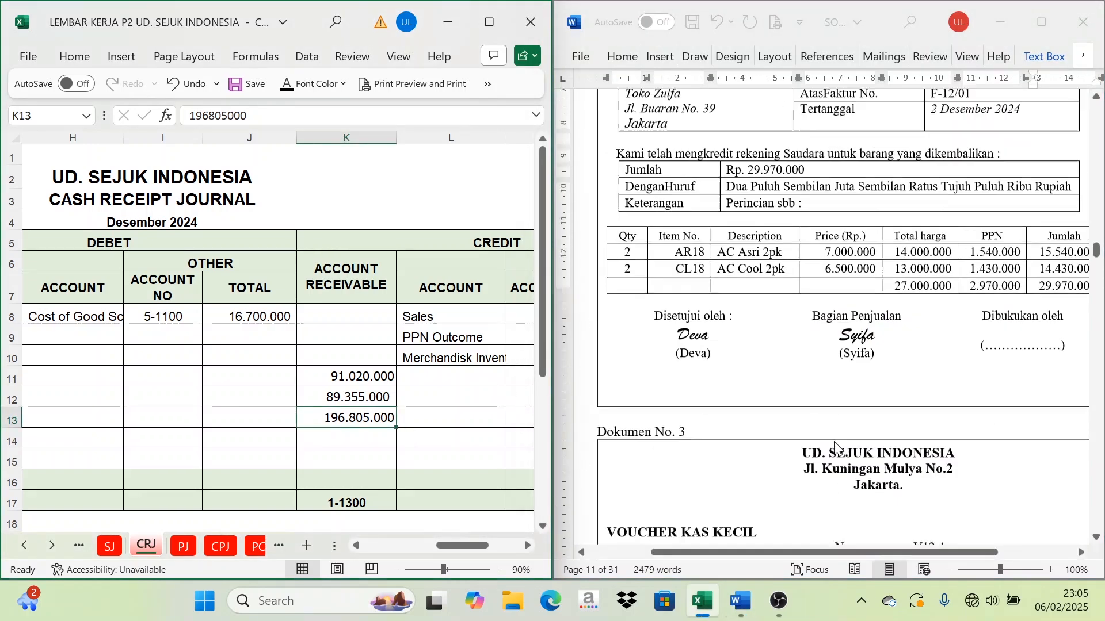
Step: Review the payment description on receipt BKM12-3 in Dokumen No. 19 and look at voucher BKK12-5 in Dokumen No. 20
click(1099, 286)
drag(1099, 286, 1097, 405)
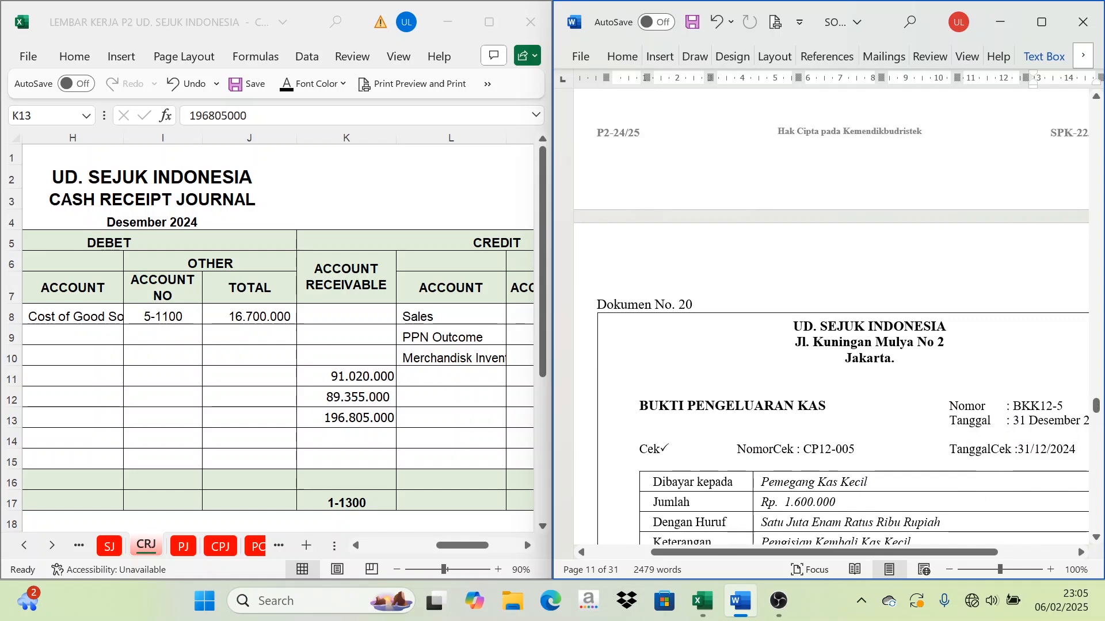
scroll(831, 374, down, 4)
scroll(831, 374, up, 10)
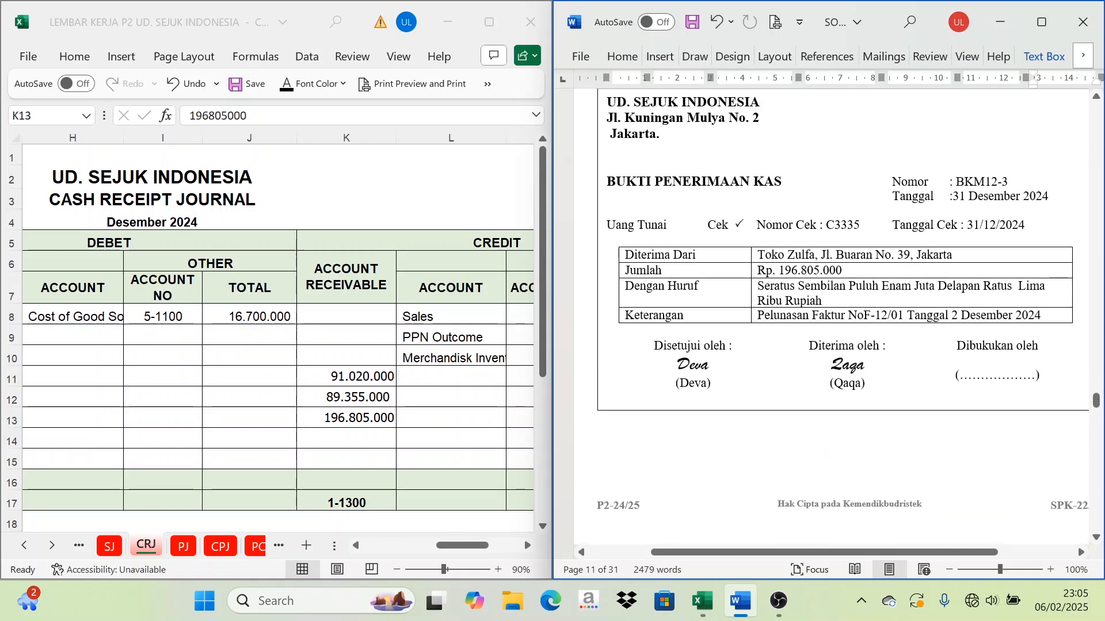
click(869, 315)
scroll(695, 398, down, 7)
scroll(832, 318, down, 3)
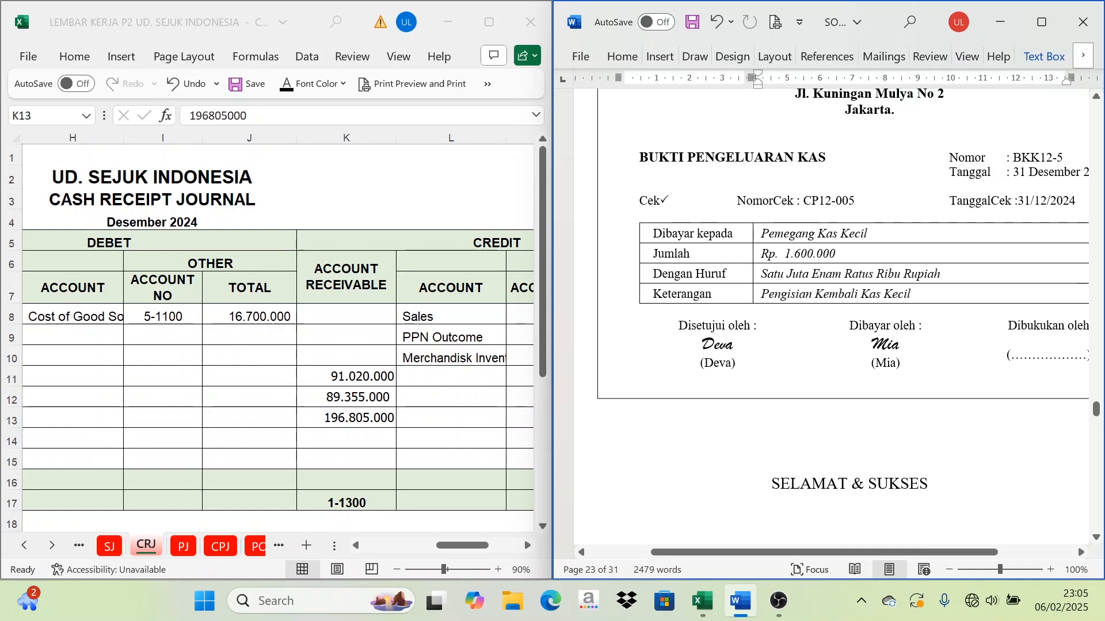
Step: Check the Cash in Bank and Account Receivable amounts in row 13 of the cash receipt journal against receipt BKM12-3
click(455, 547)
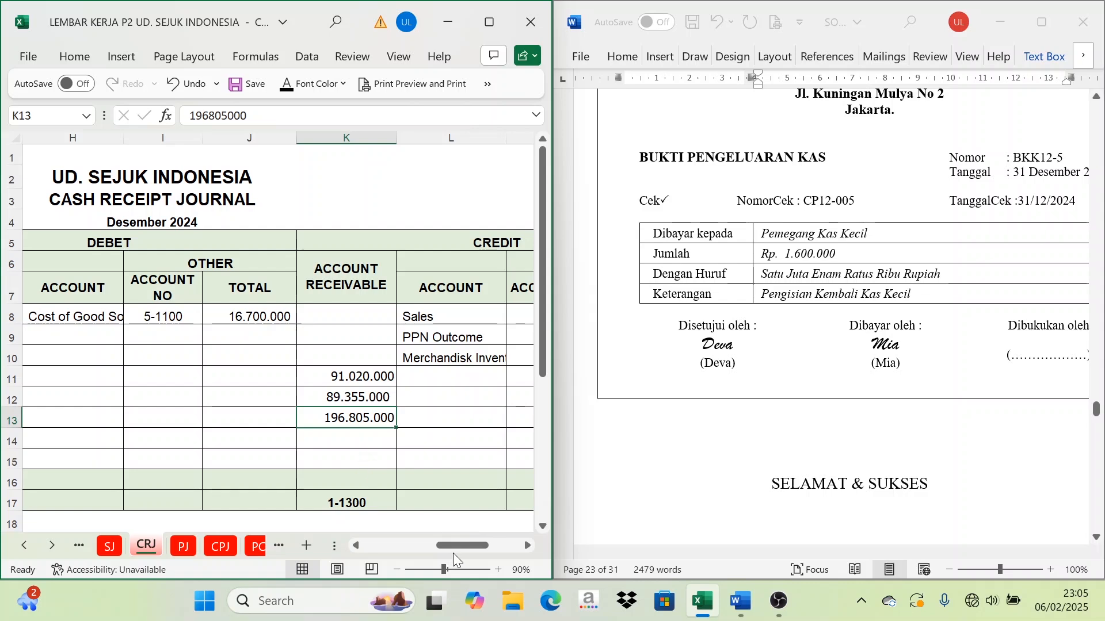
scroll(804, 257, up, 3)
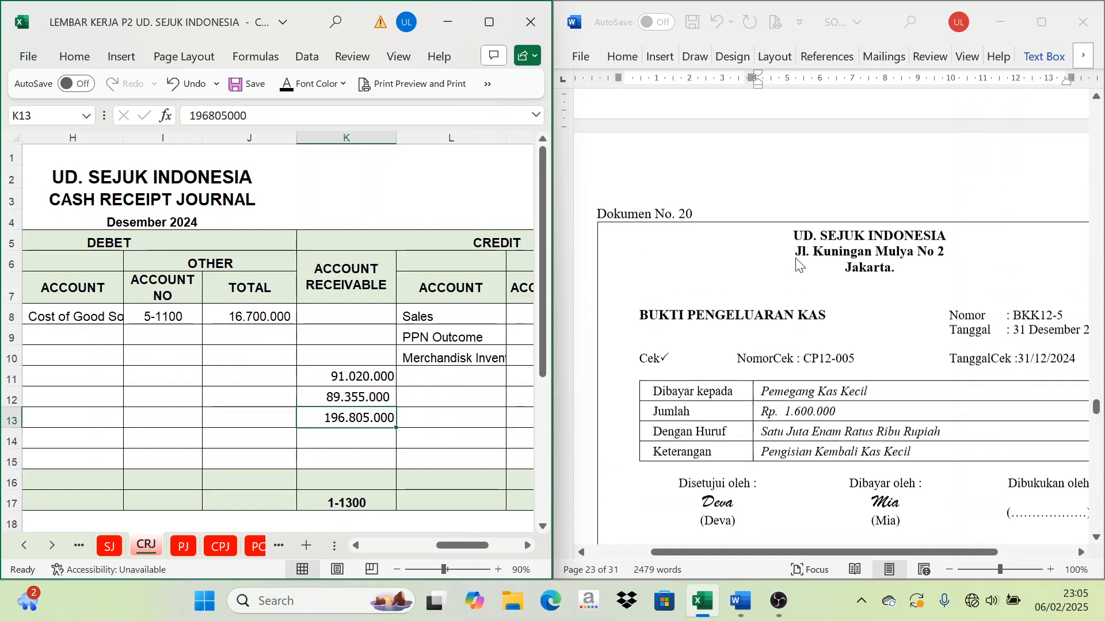
click(356, 547)
click(94, 418)
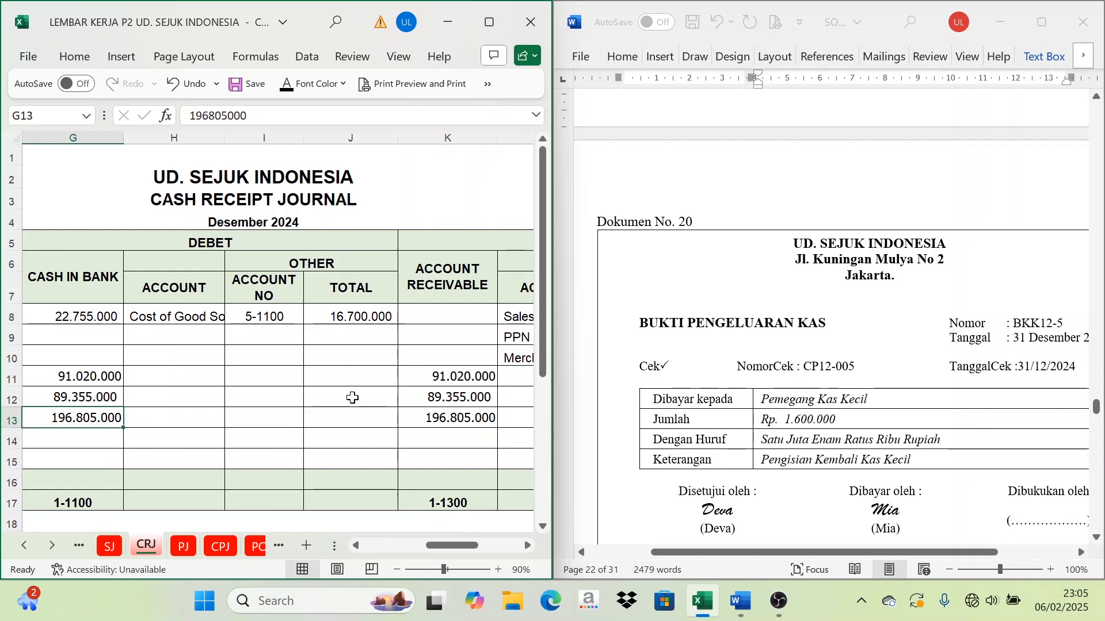
click(446, 285)
click(461, 417)
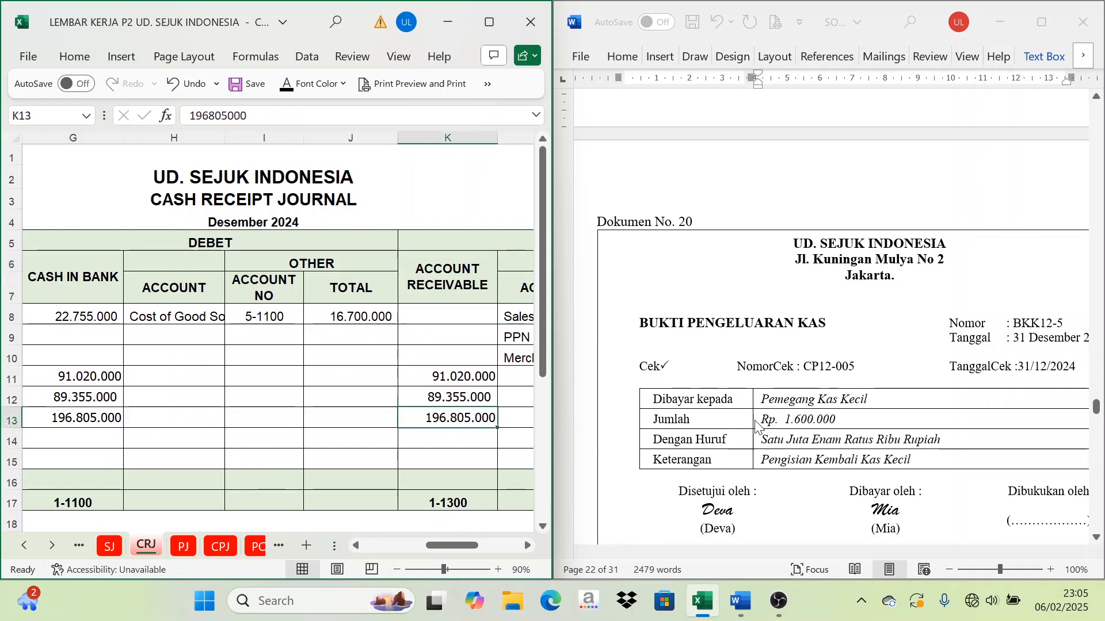
scroll(755, 426, up, 9)
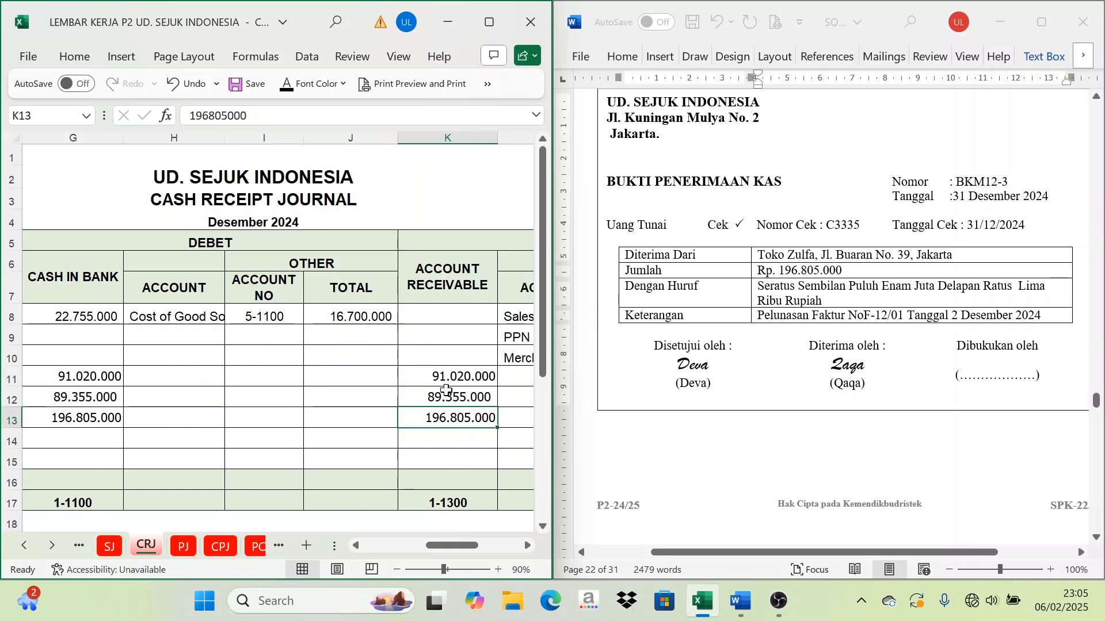
Step: Reveal day 31, Cash Receipt Journal and reference CRJ in C41:E41 of Toko Zulfa's card on the SLAR sheet
click(52, 545)
click(52, 545)
click(206, 547)
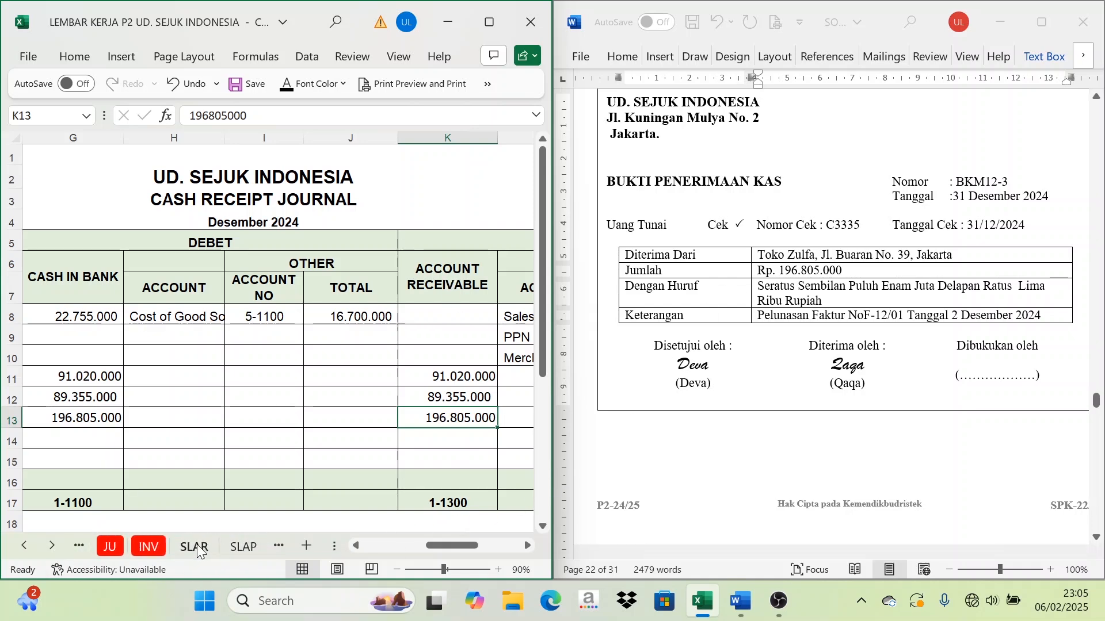
drag(440, 550, 388, 547)
scroll(274, 492, down, 3)
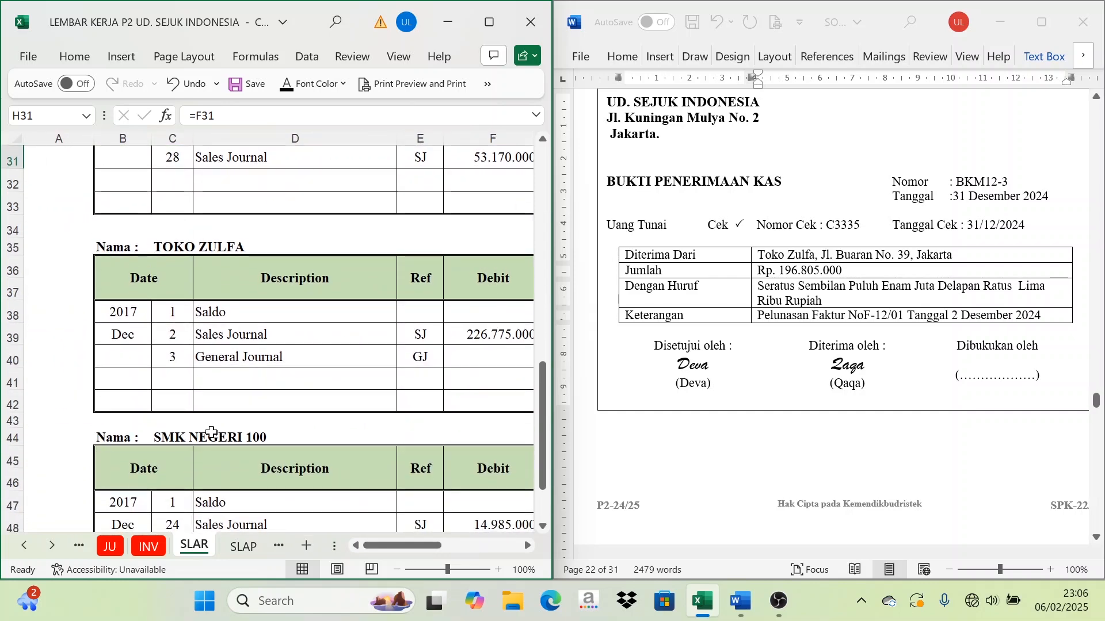
drag(187, 390, 397, 370)
click(288, 85)
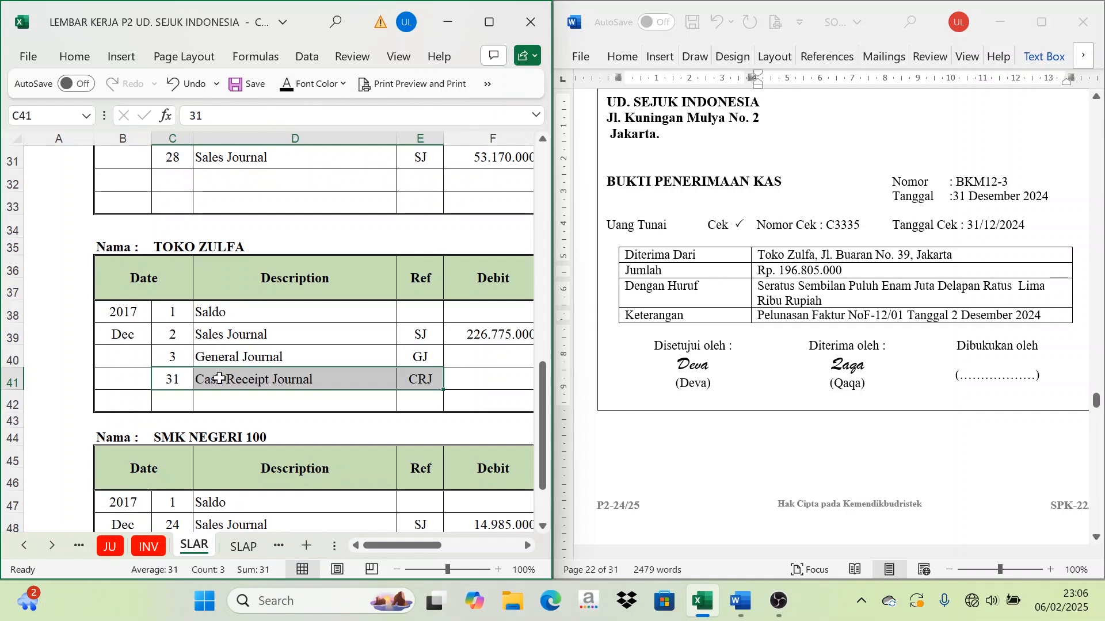
Step: Reveal the 196.805.000 credit in G41 of Toko Zulfa's receivable ledger card by changing its font color
click(543, 526)
click(527, 545)
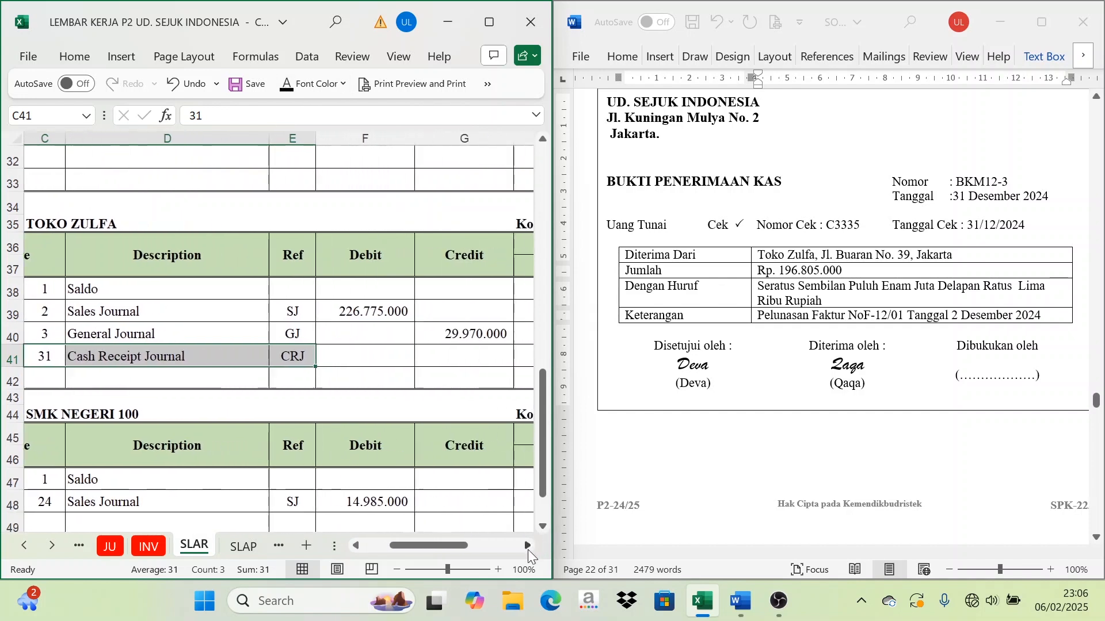
click(233, 364)
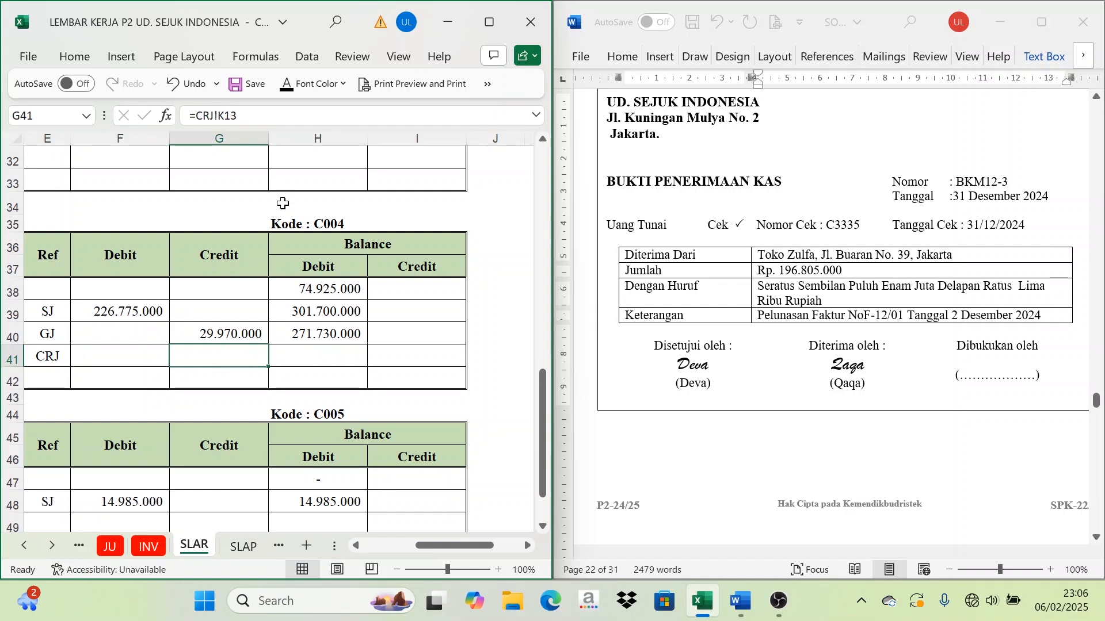
click(288, 84)
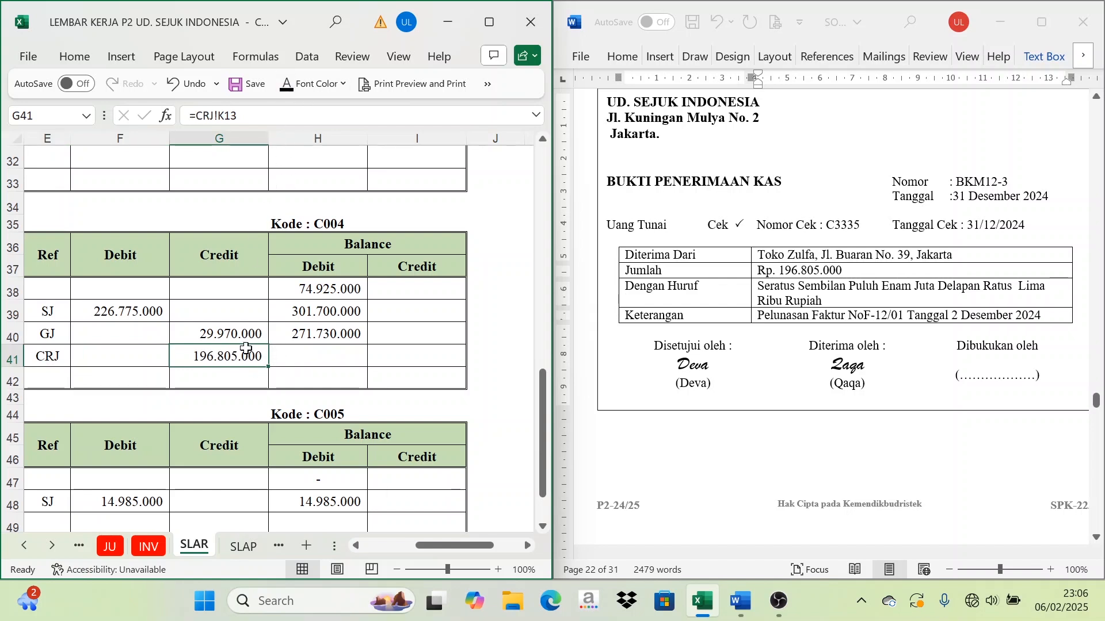
Step: Reveal the 74.925.000 debit balance in H41 of Toko Zulfa's receivable ledger card by changing its font color
click(359, 245)
click(321, 352)
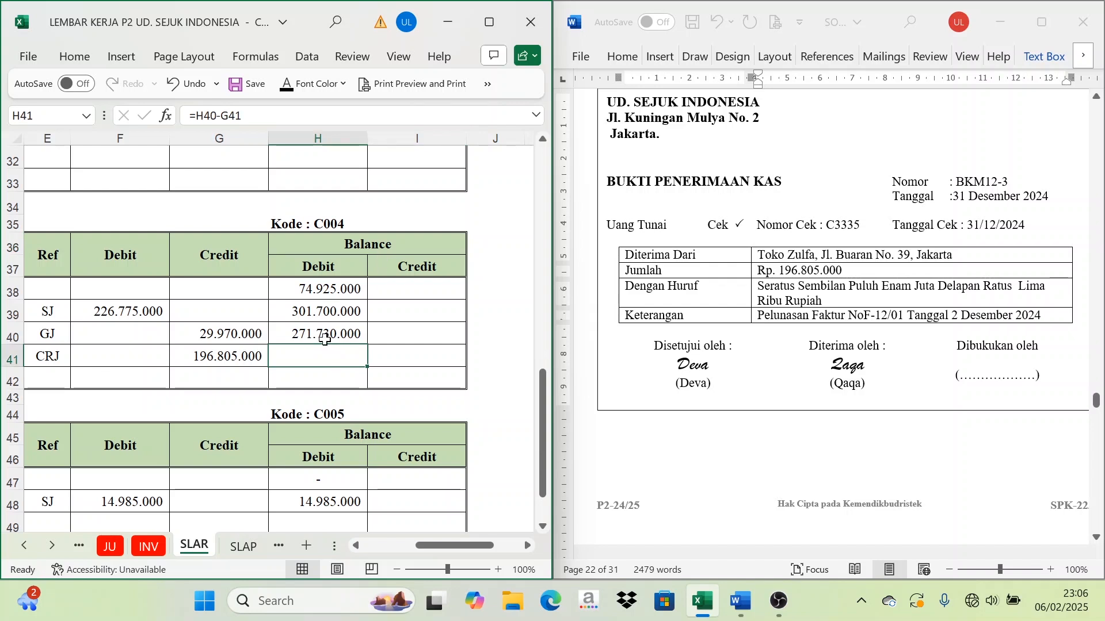
click(326, 334)
click(189, 361)
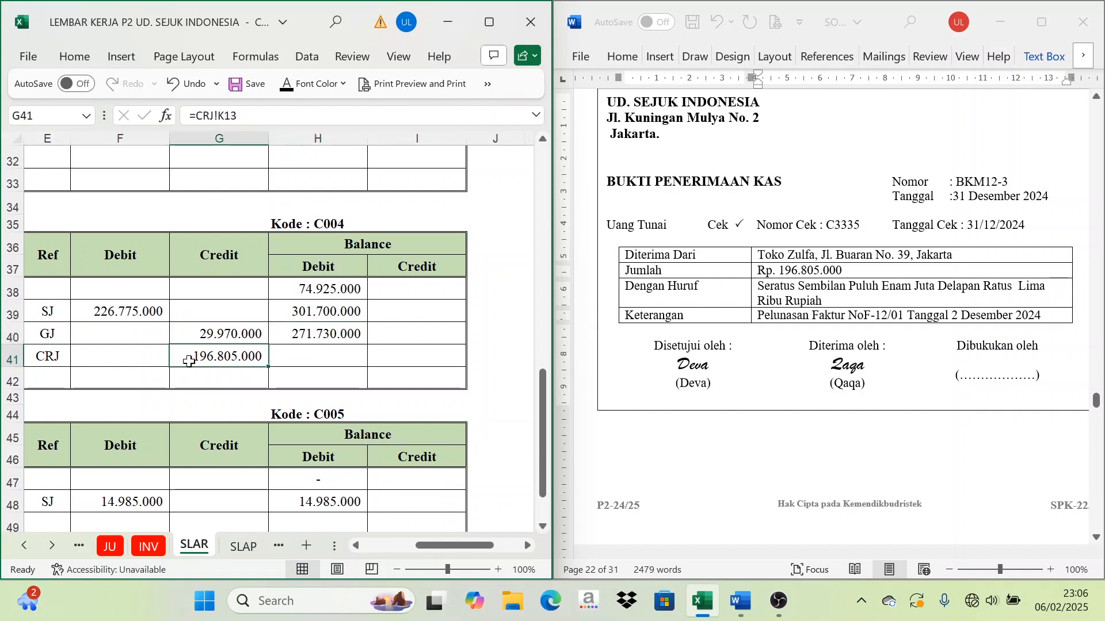
click(49, 356)
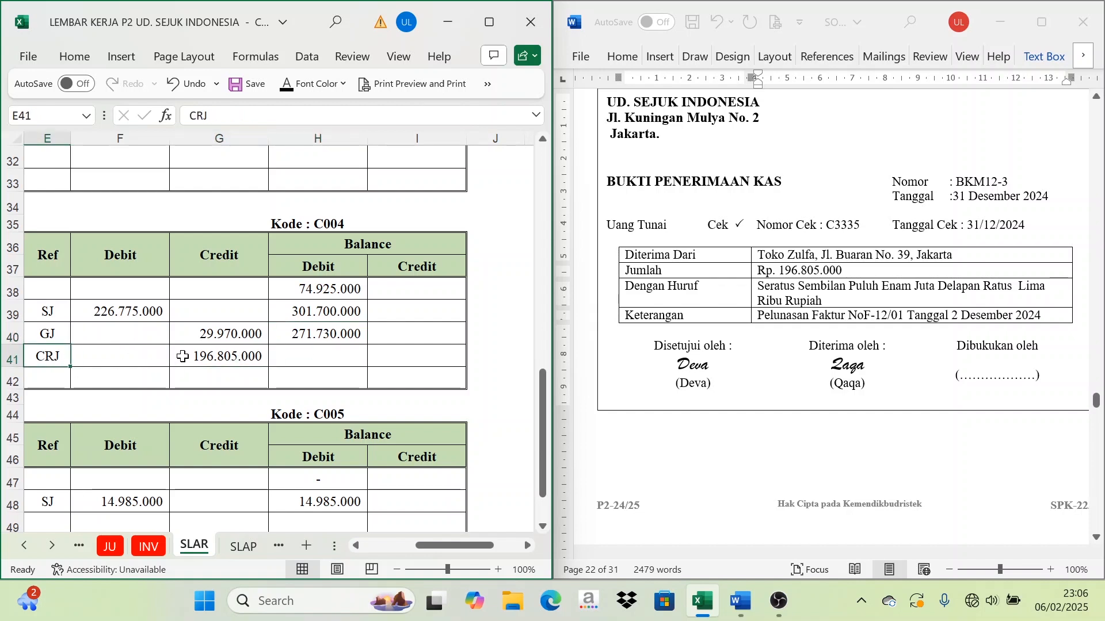
click(316, 332)
click(319, 268)
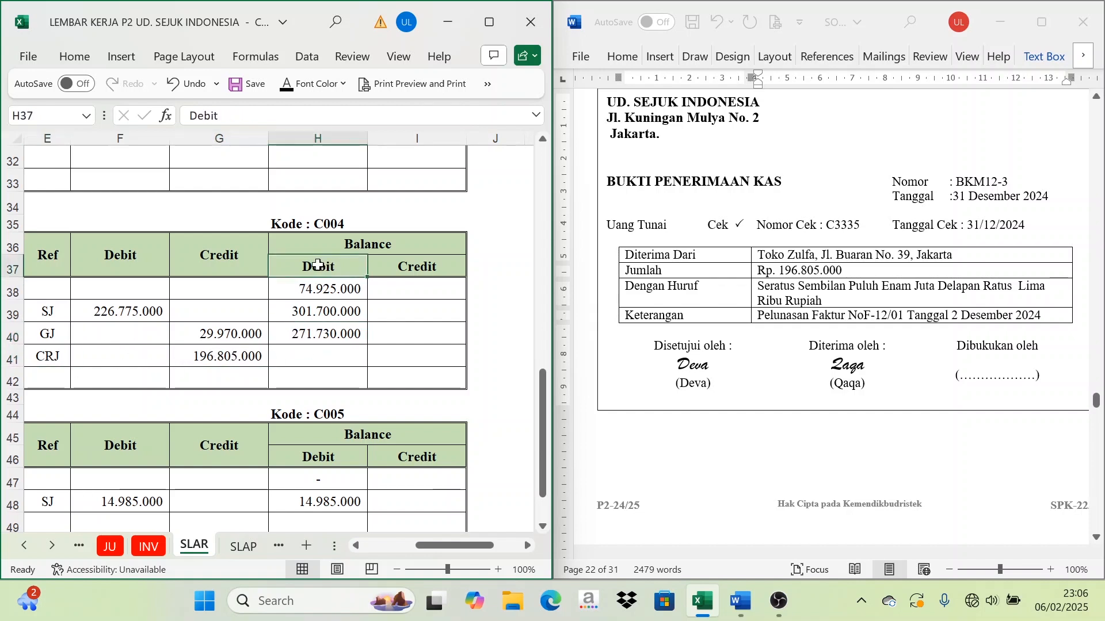
click(219, 267)
click(303, 335)
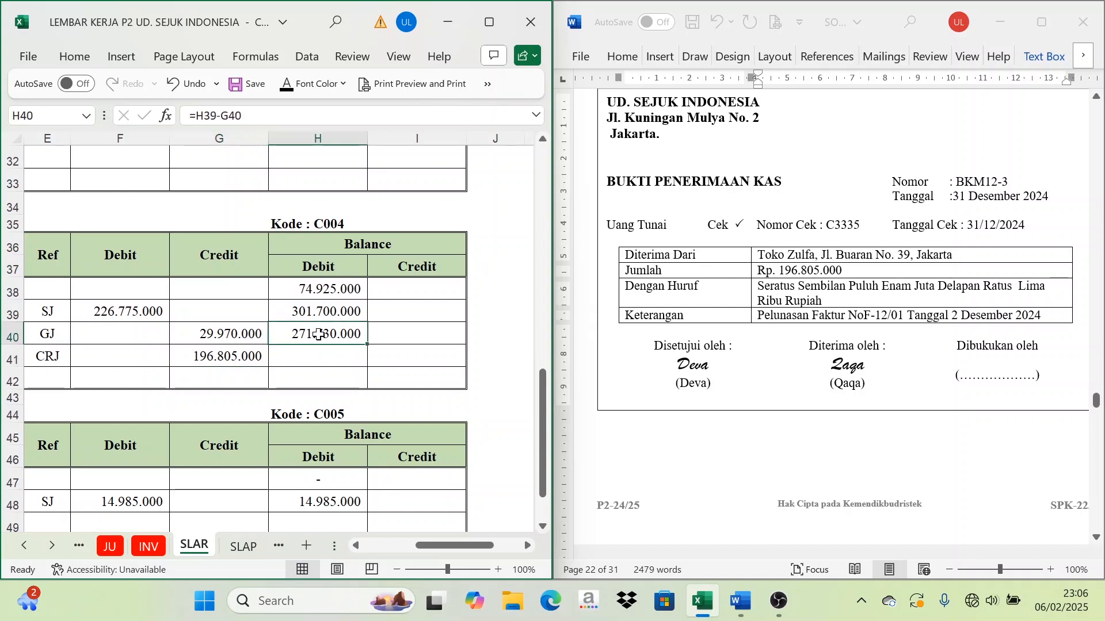
click(315, 358)
click(291, 92)
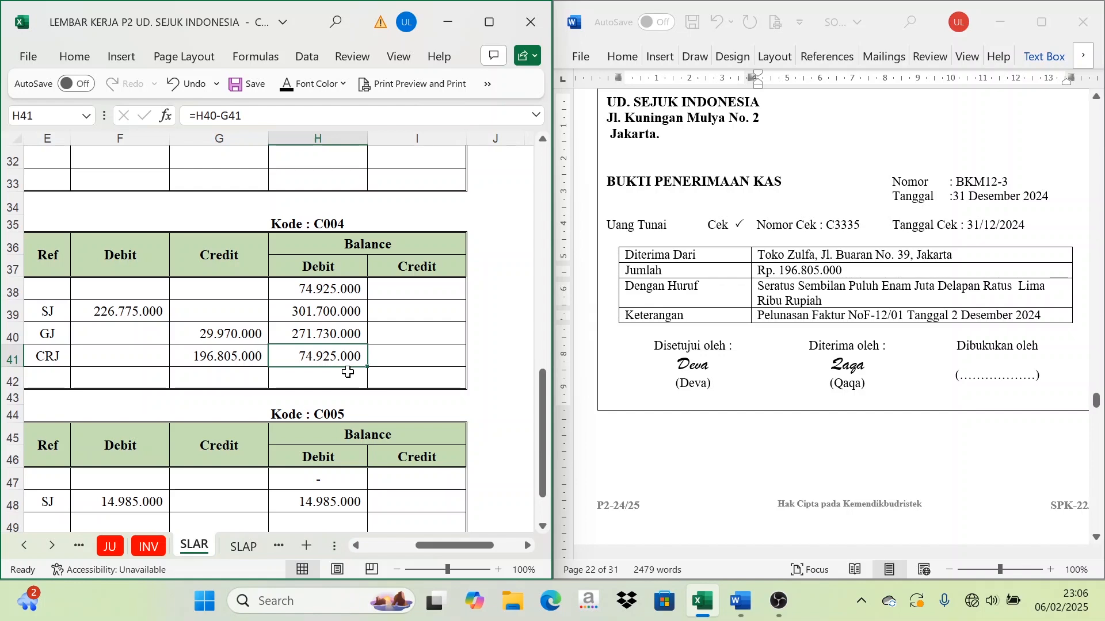
Step: For voucher BKK12-5 in Dokumen No. 20, reveal day 31, BKK12-5 and Pengisian Kembali Kas Kecil in C13:E13 of the CPJ sheet
scroll(700, 331, up, 1)
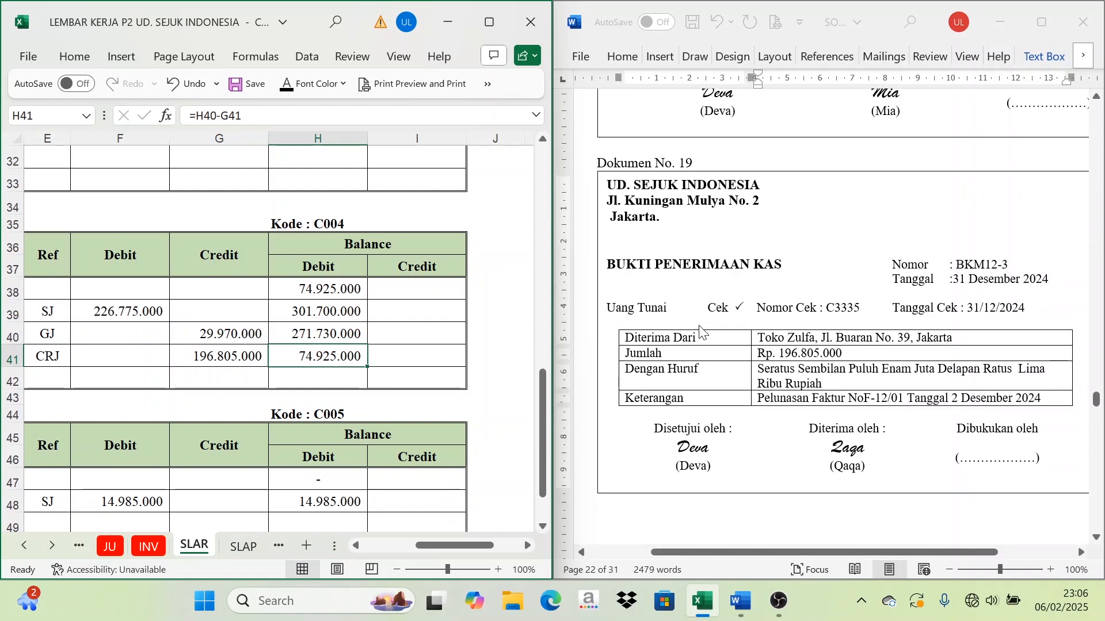
scroll(696, 345, down, 7)
scroll(694, 356, down, 1)
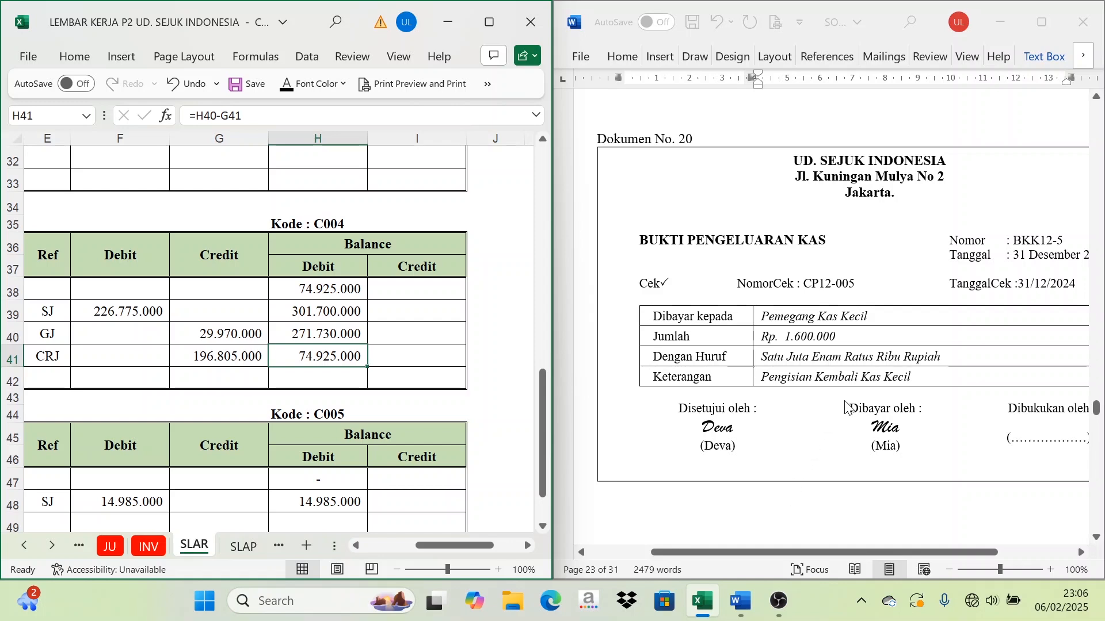
click(24, 546)
click(23, 545)
click(24, 546)
click(24, 545)
click(185, 546)
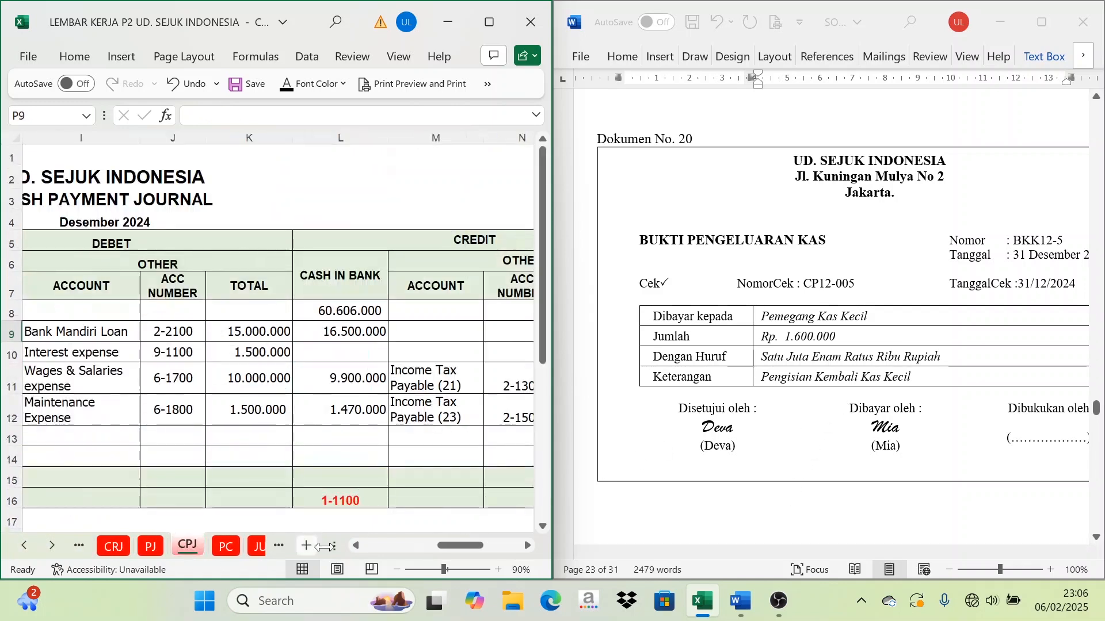
drag(447, 544, 374, 547)
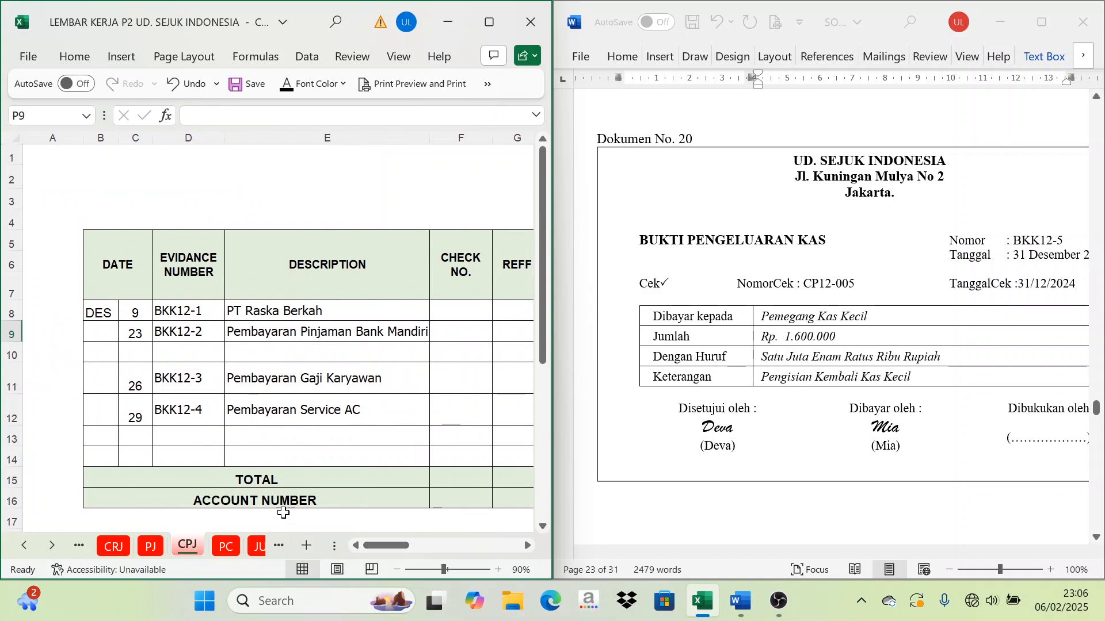
scroll(147, 414, down, 1)
click(139, 368)
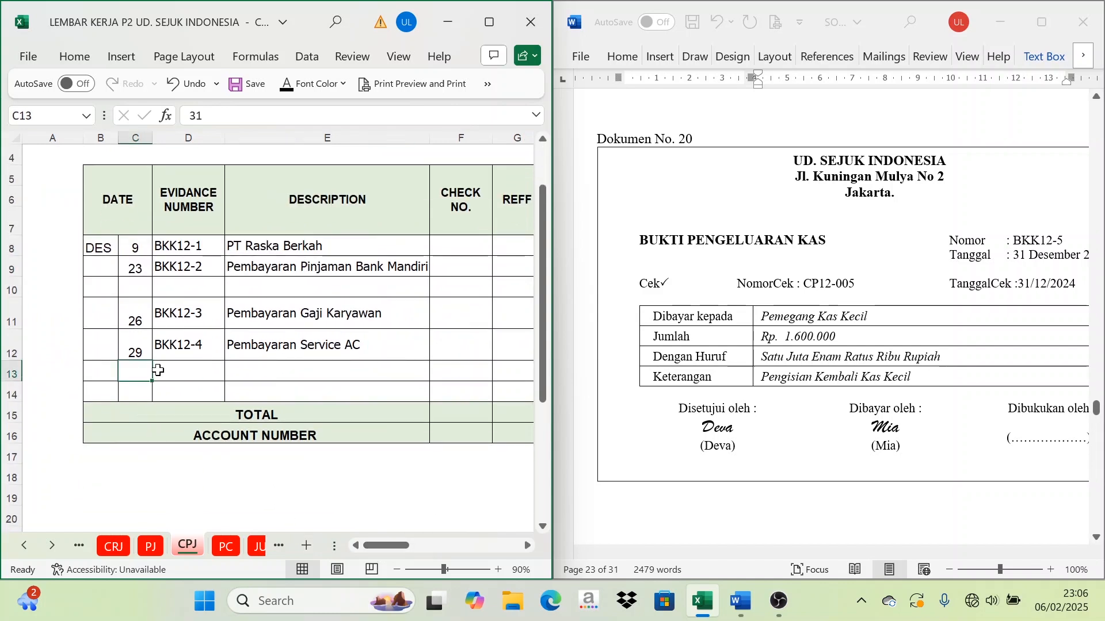
drag(129, 370, 264, 372)
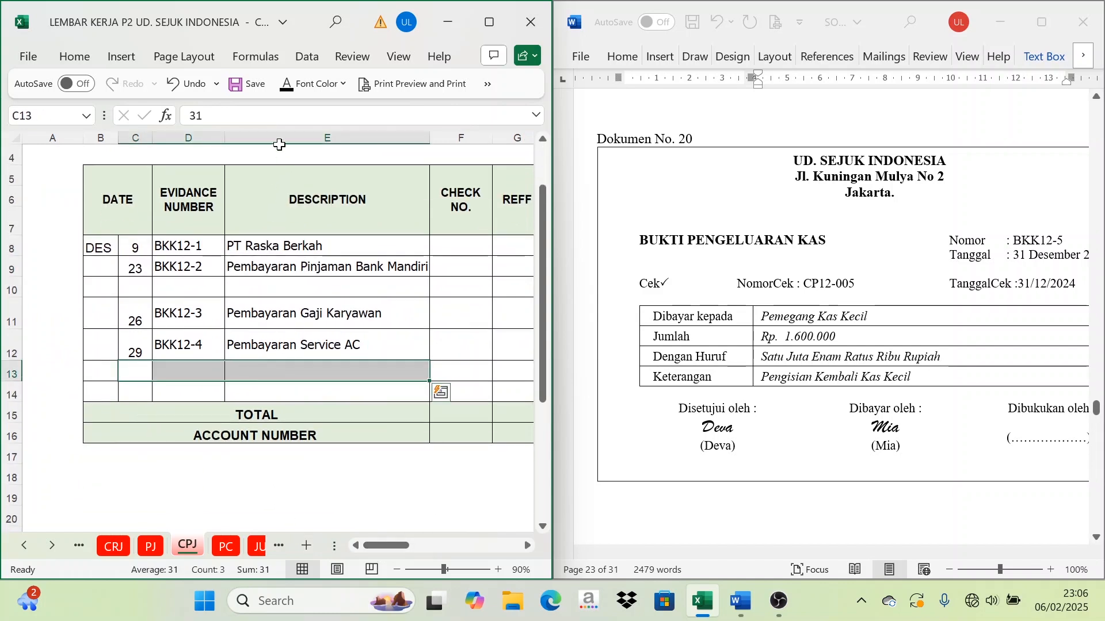
click(285, 89)
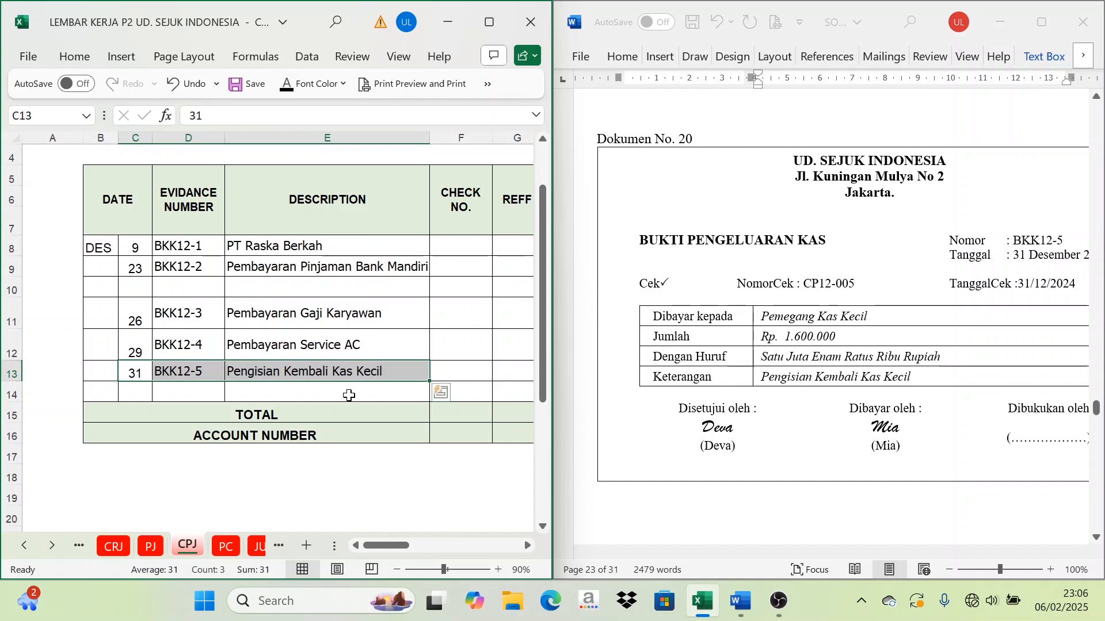
Step: Reveal the 1.600.000 Cash in Bank credit in L13 of the cash payment journal
click(528, 546)
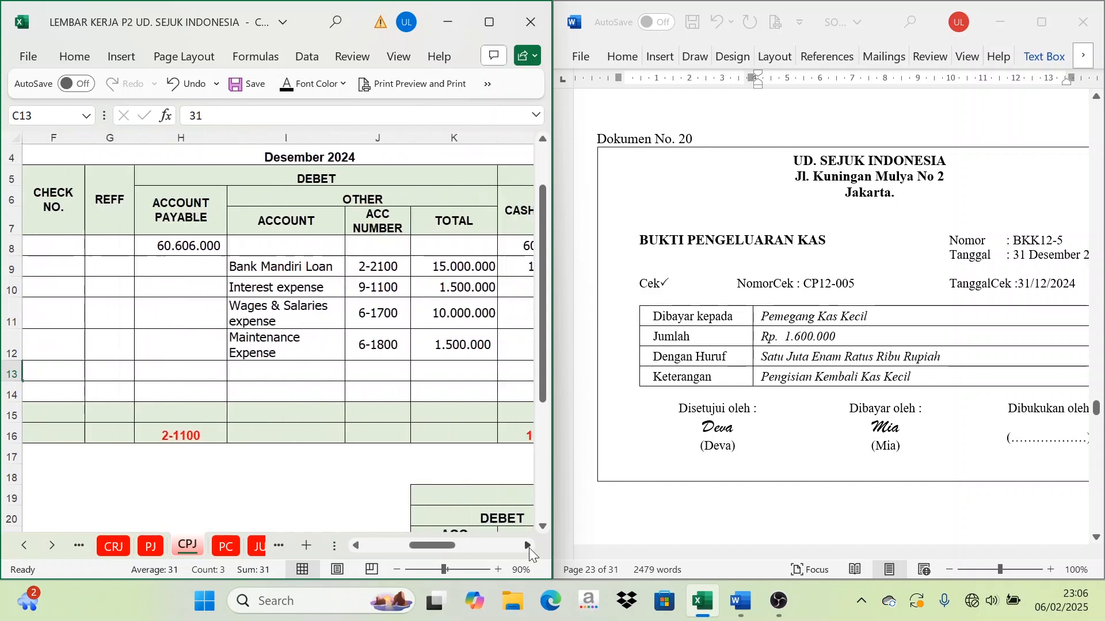
click(529, 546)
click(529, 546)
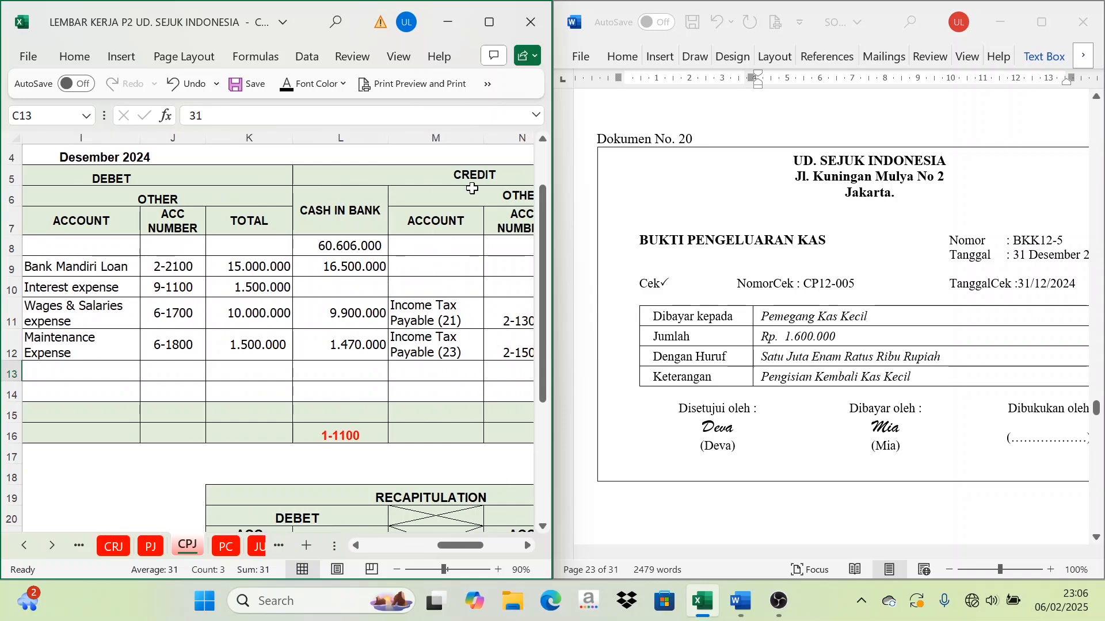
click(468, 180)
click(354, 374)
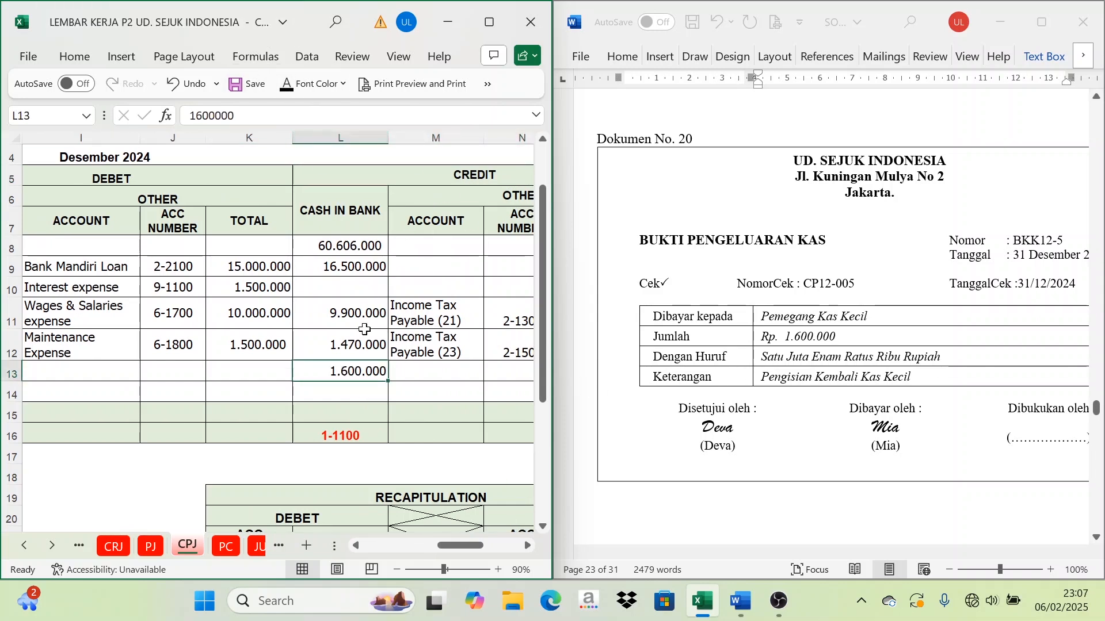
Step: Reveal the debit entry Petty Cash, account number 1-1200 and total 1.600.000 in I13:K13 of the cash payment journal
click(356, 546)
click(356, 546)
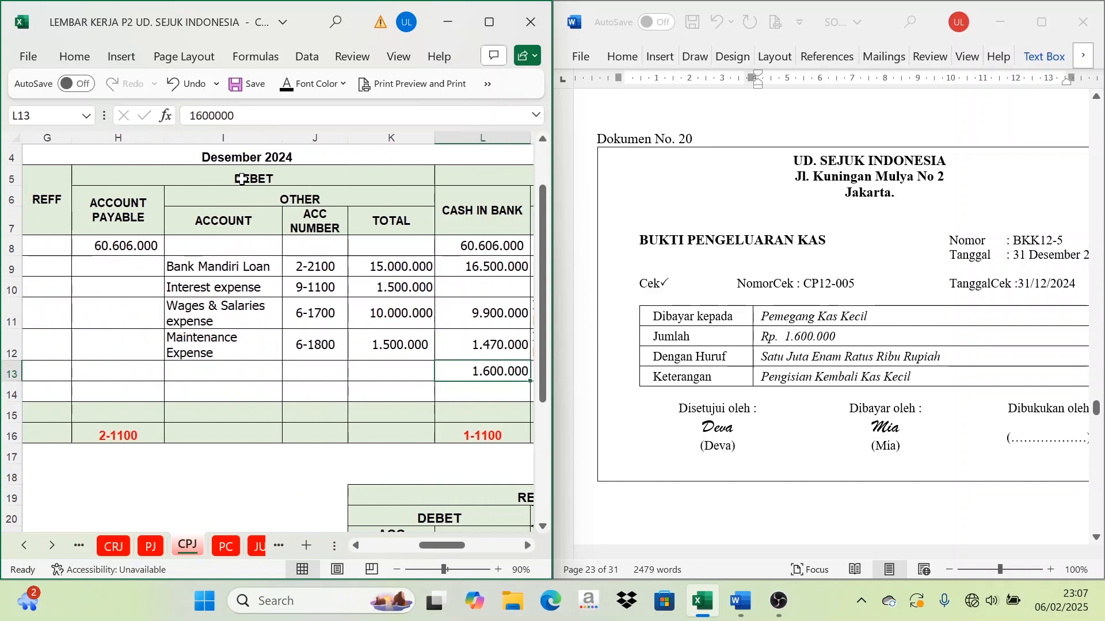
click(246, 198)
key(Up)
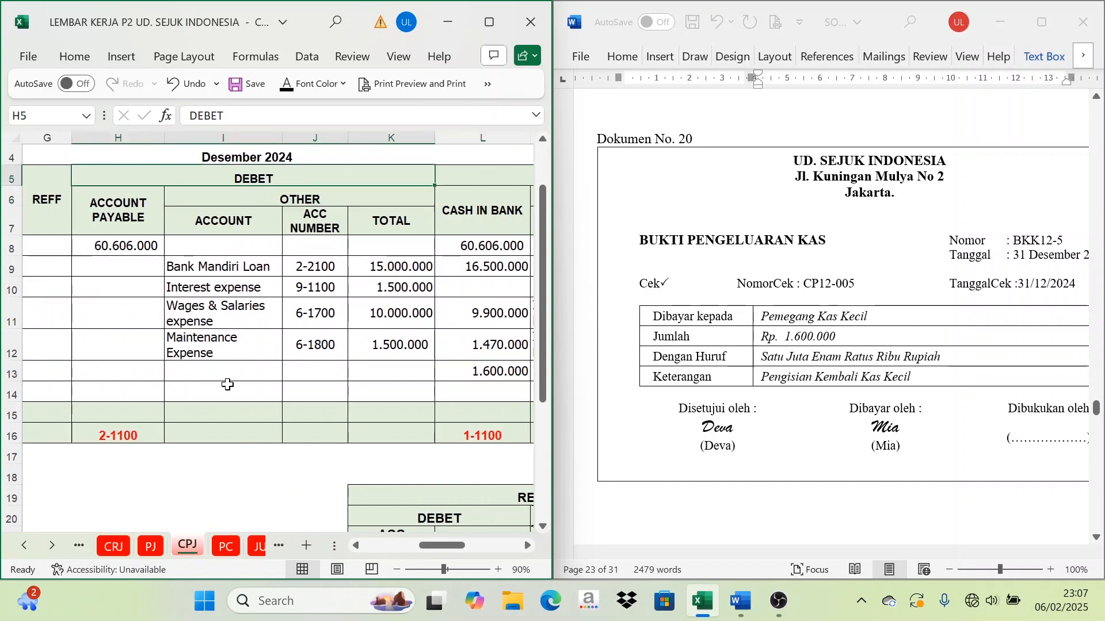
click(228, 375)
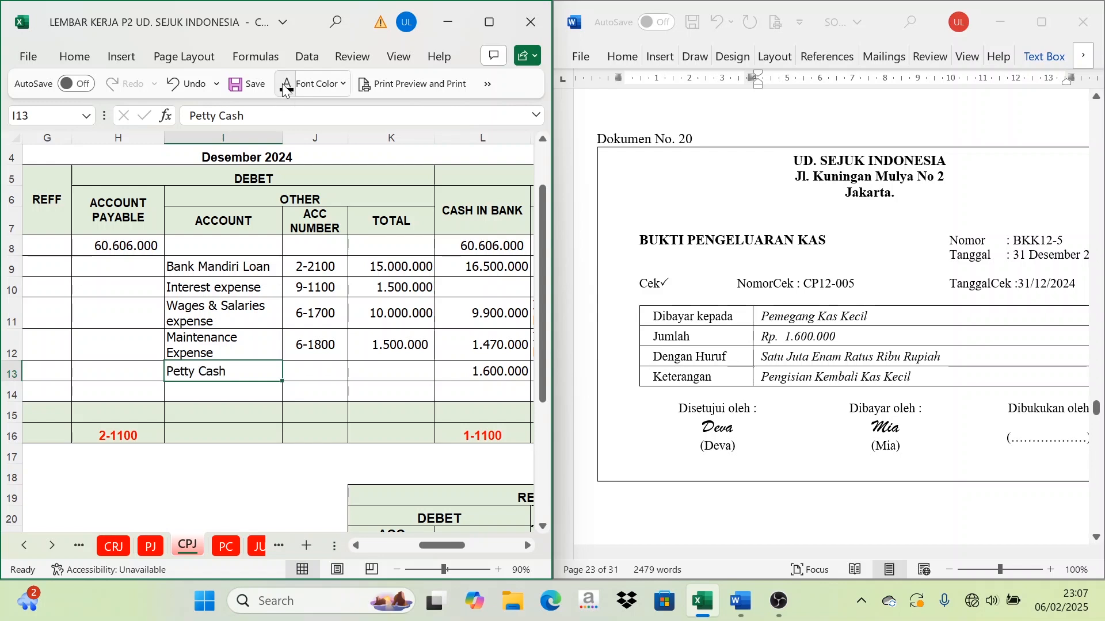
click(309, 374)
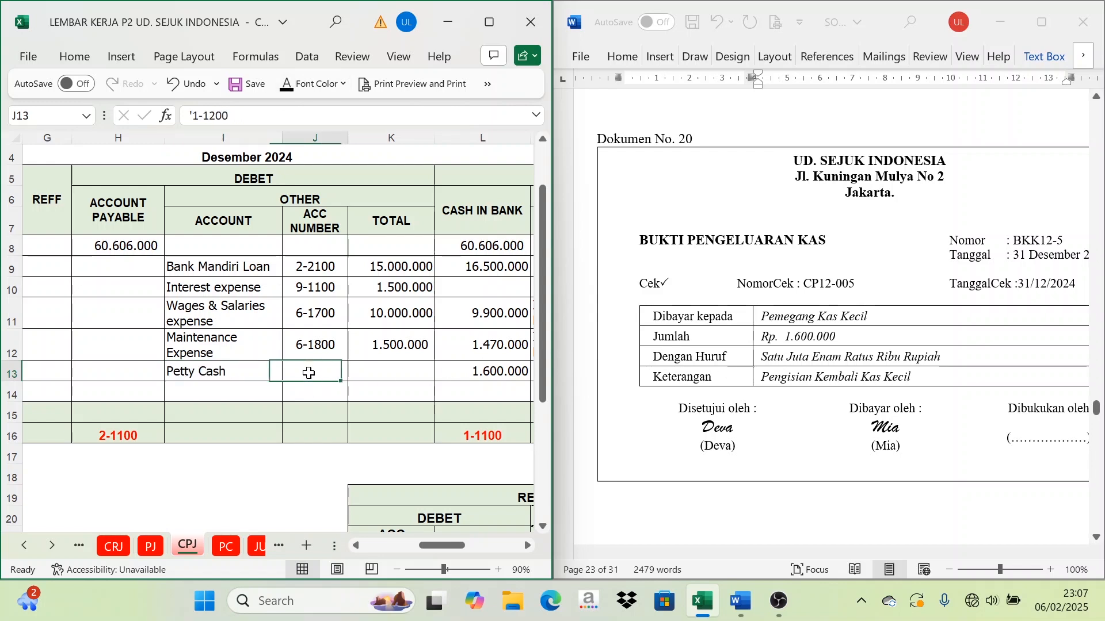
click(287, 85)
click(359, 371)
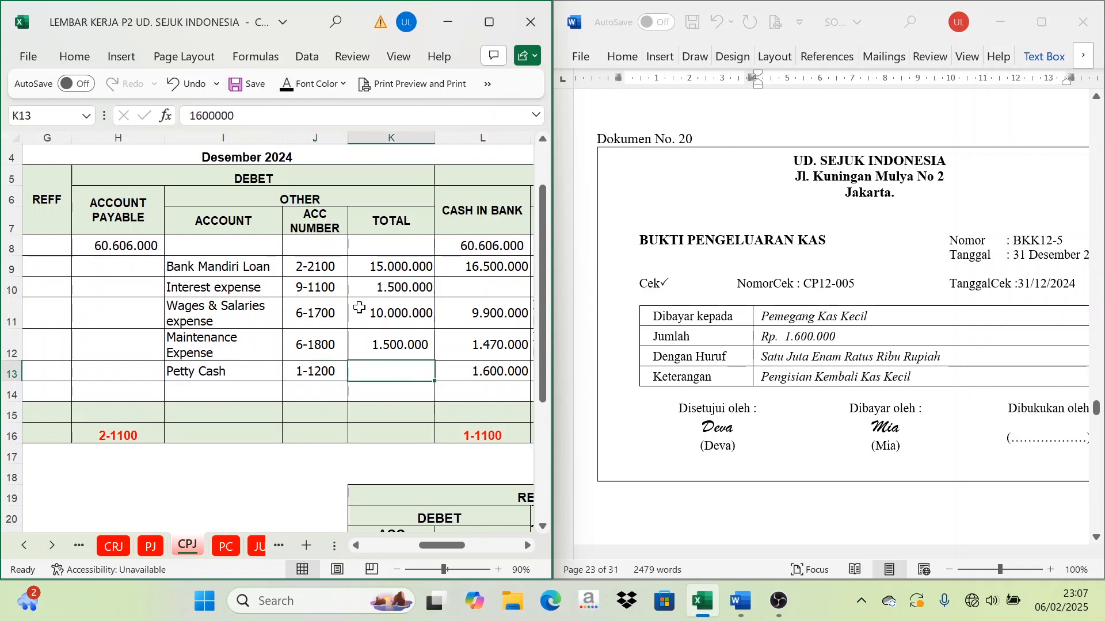
click(286, 85)
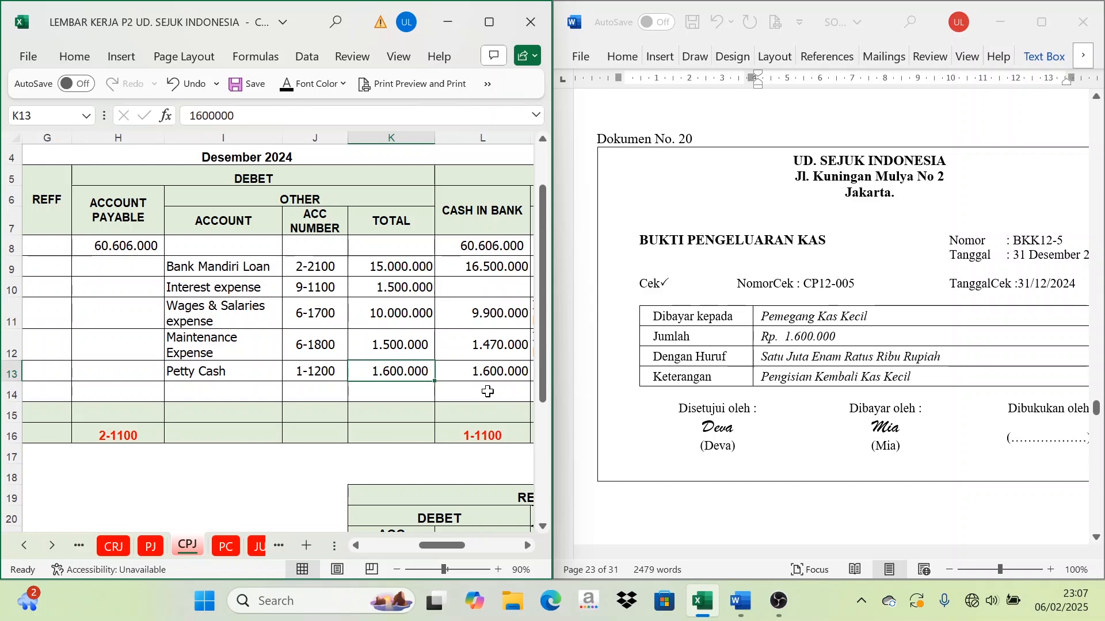
Step: Look past Dokumen No. 20 for further documents, and maximize the workbook window to view the cash payment journal from its first columns
scroll(869, 402, down, 4)
scroll(869, 407, up, 3)
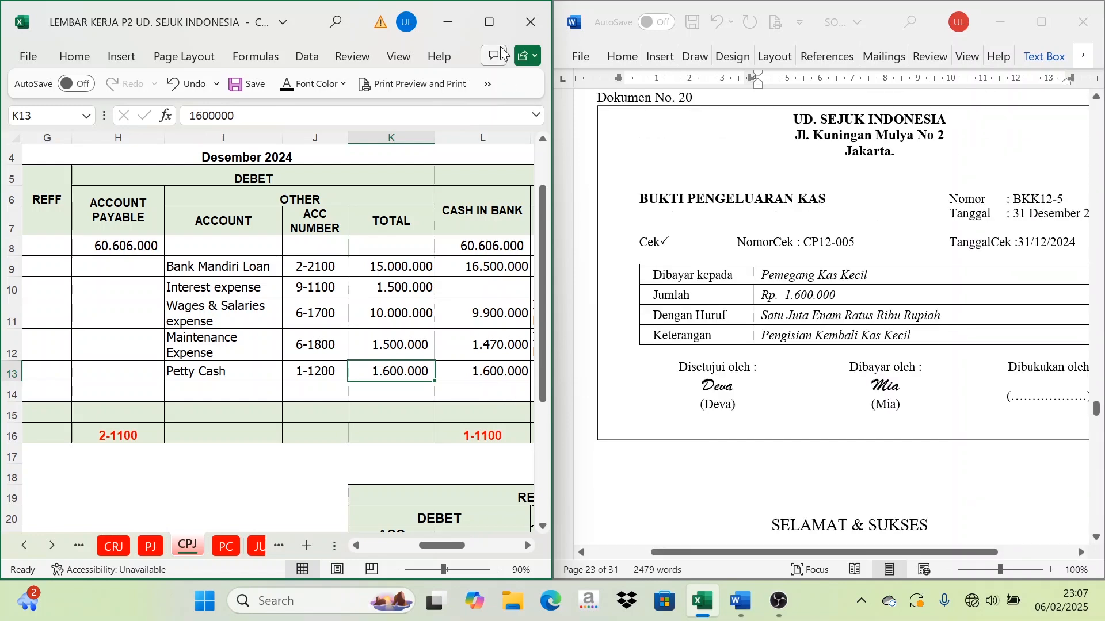
click(489, 23)
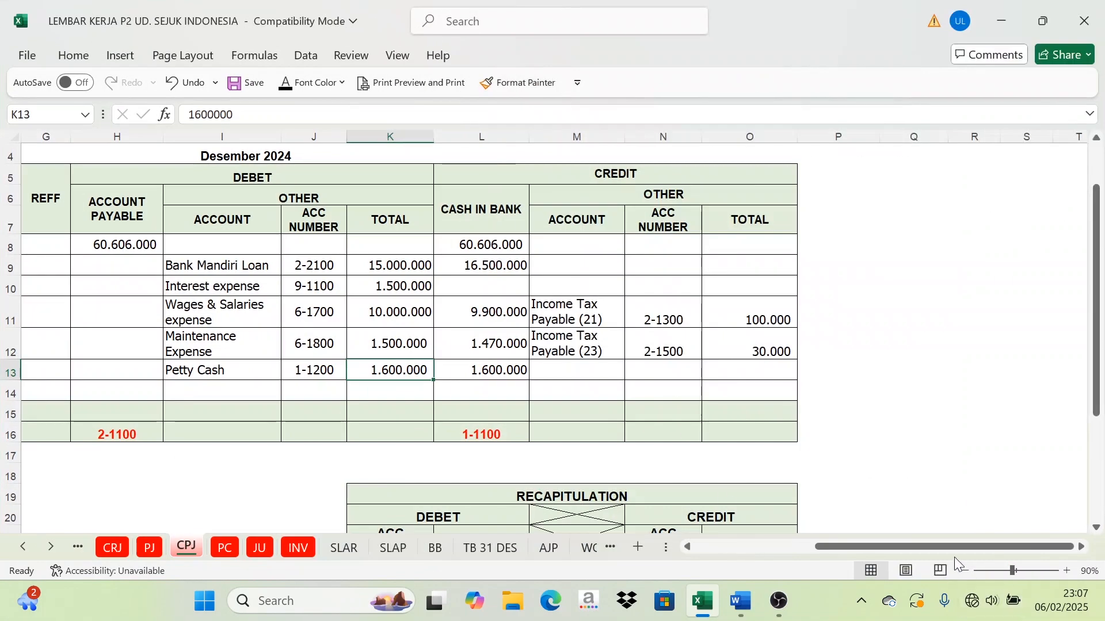
drag(954, 548, 828, 549)
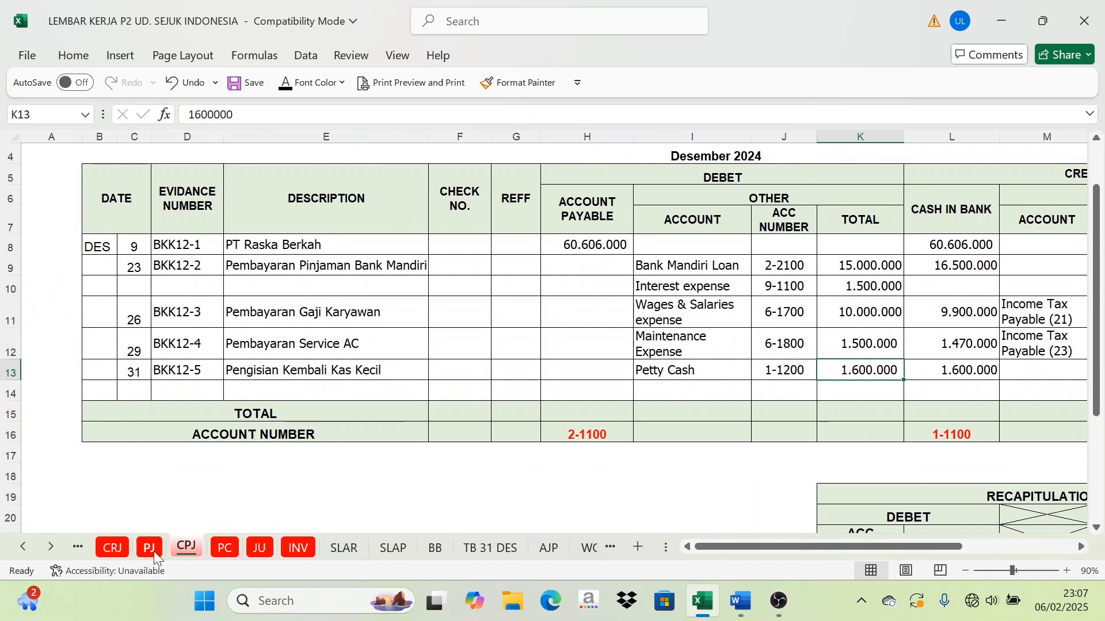
Step: Reveal the column totals in G14:L14 of the sales journal on the SJ sheet by changing their font color
click(29, 554)
click(29, 554)
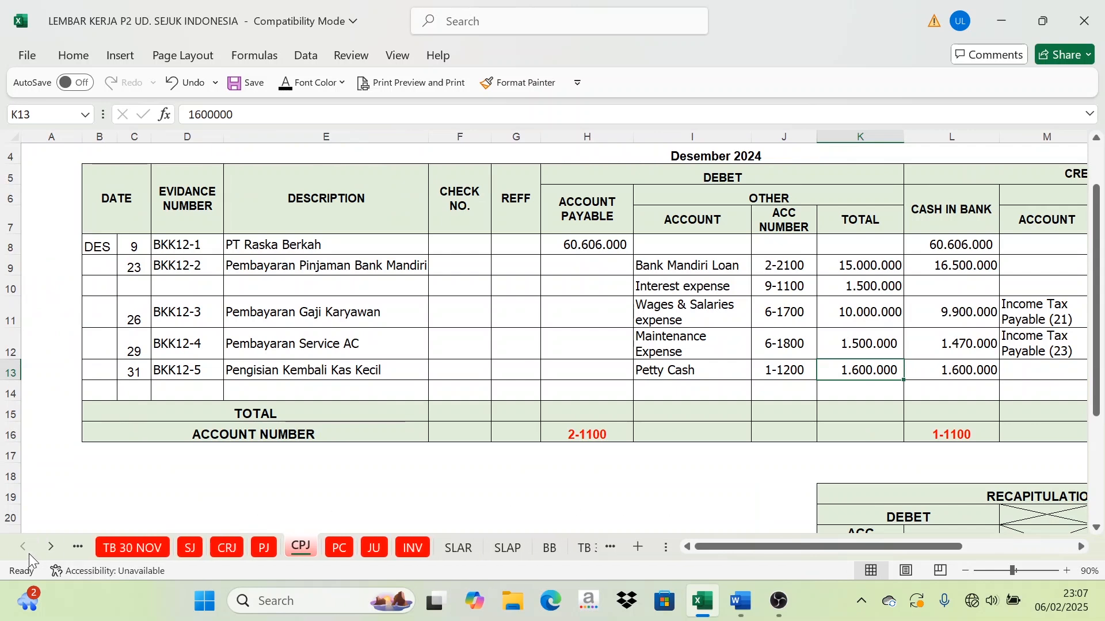
click(187, 549)
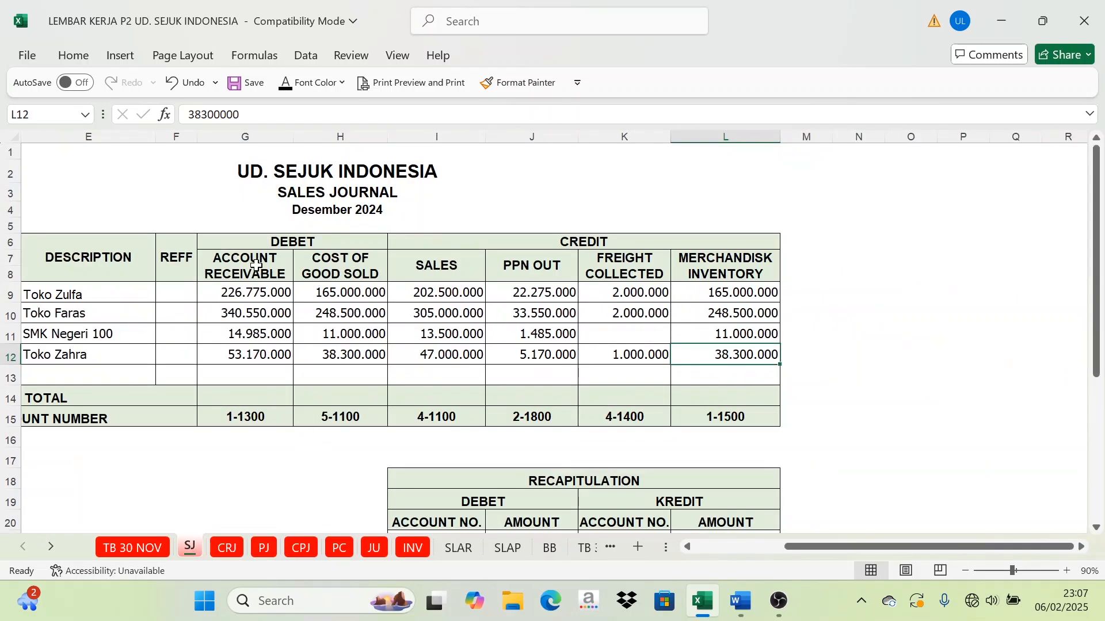
drag(253, 261, 767, 360)
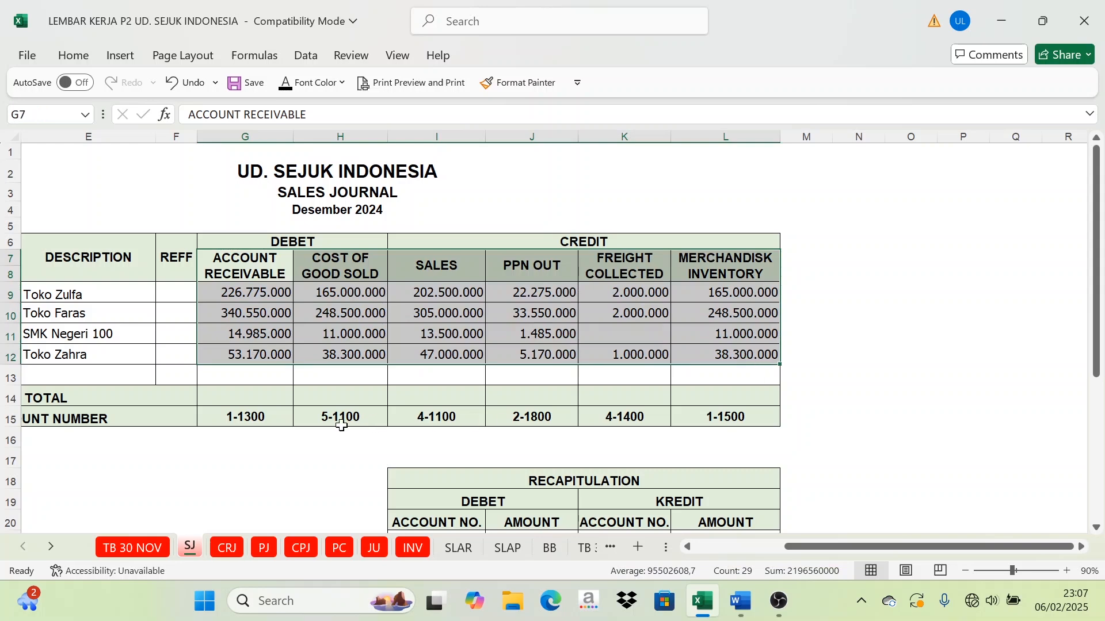
click(264, 395)
drag(263, 394, 771, 397)
key(alt+equal)
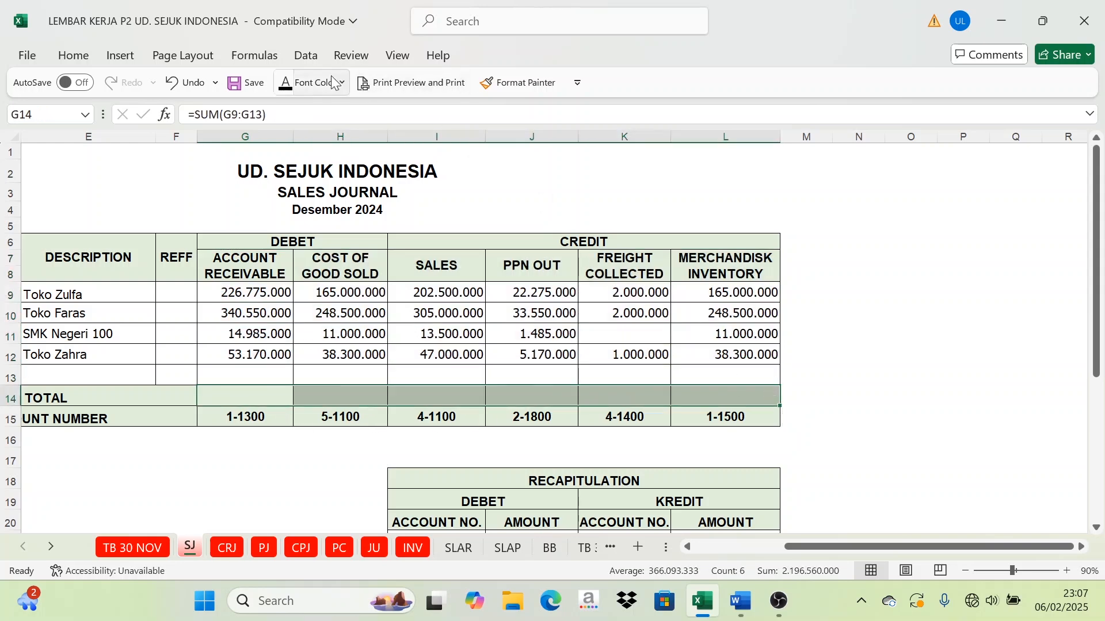
scroll(345, 362, down, 1)
scroll(358, 368, up, 1)
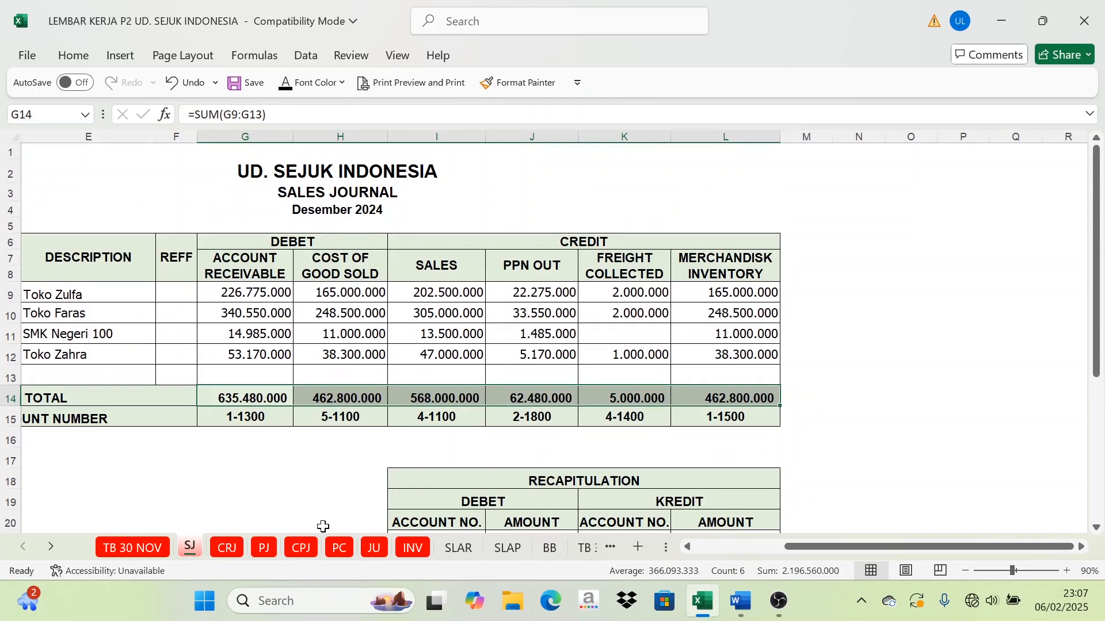
Step: Reveal the column totals in G16:N16 of the cash receipt journal on the CRJ sheet by changing their font color
click(227, 550)
scroll(254, 478, down, 1)
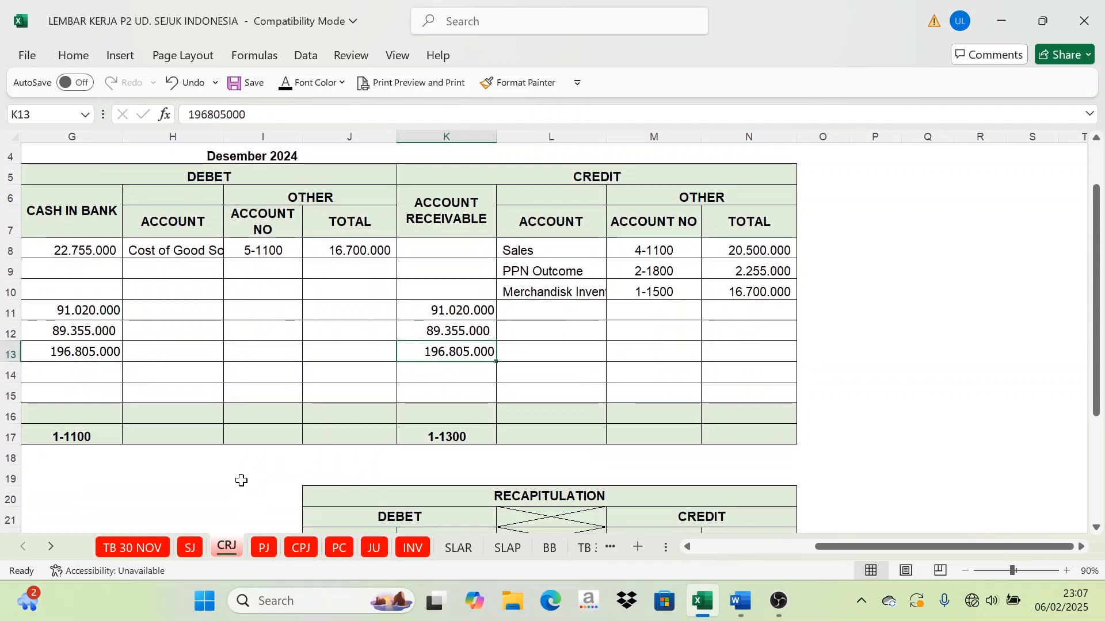
drag(930, 546, 930, 544)
scroll(845, 549, right, 1)
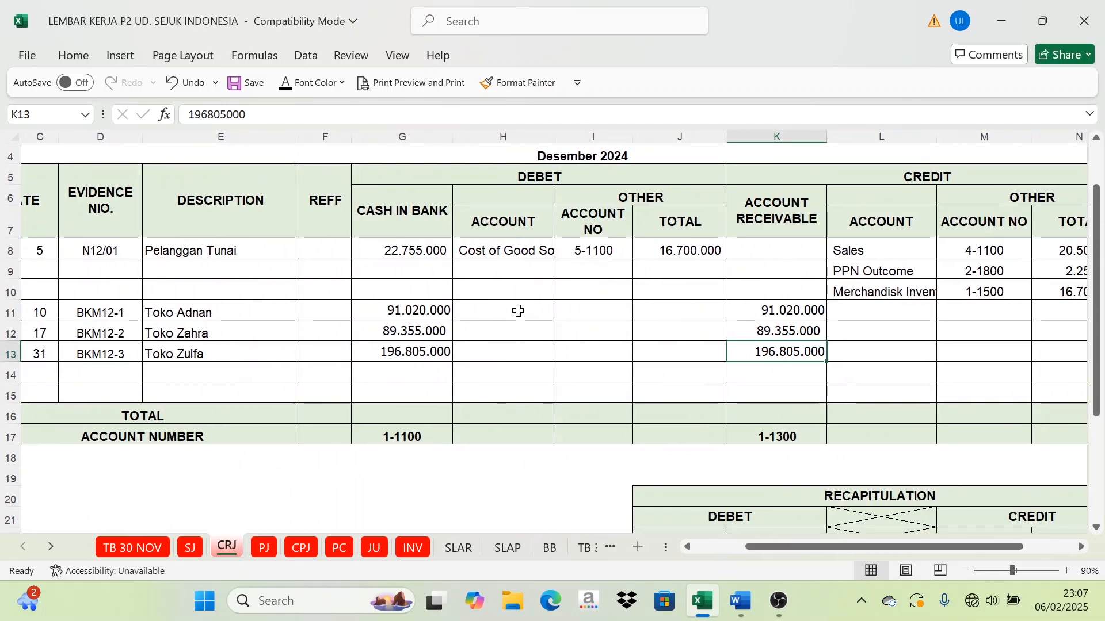
click(420, 418)
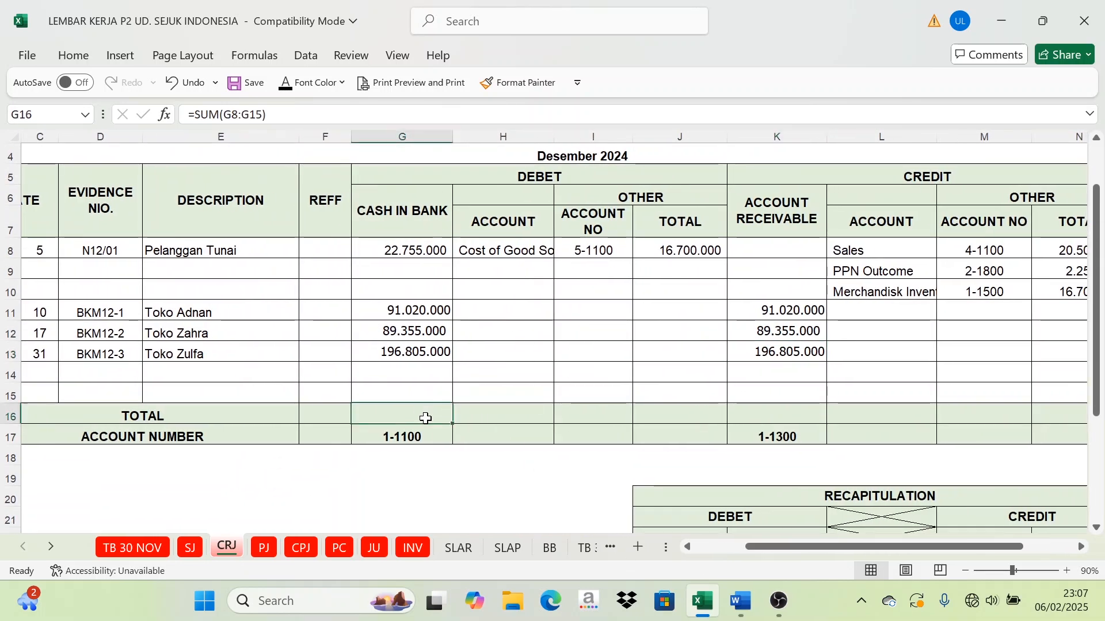
drag(424, 417, 1024, 409)
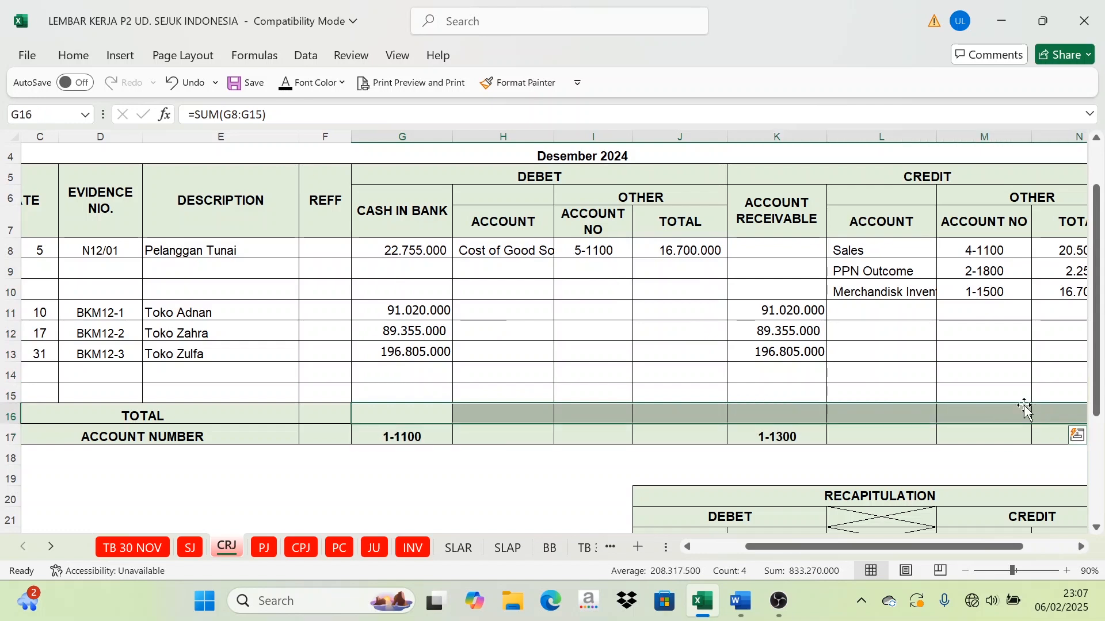
click(298, 82)
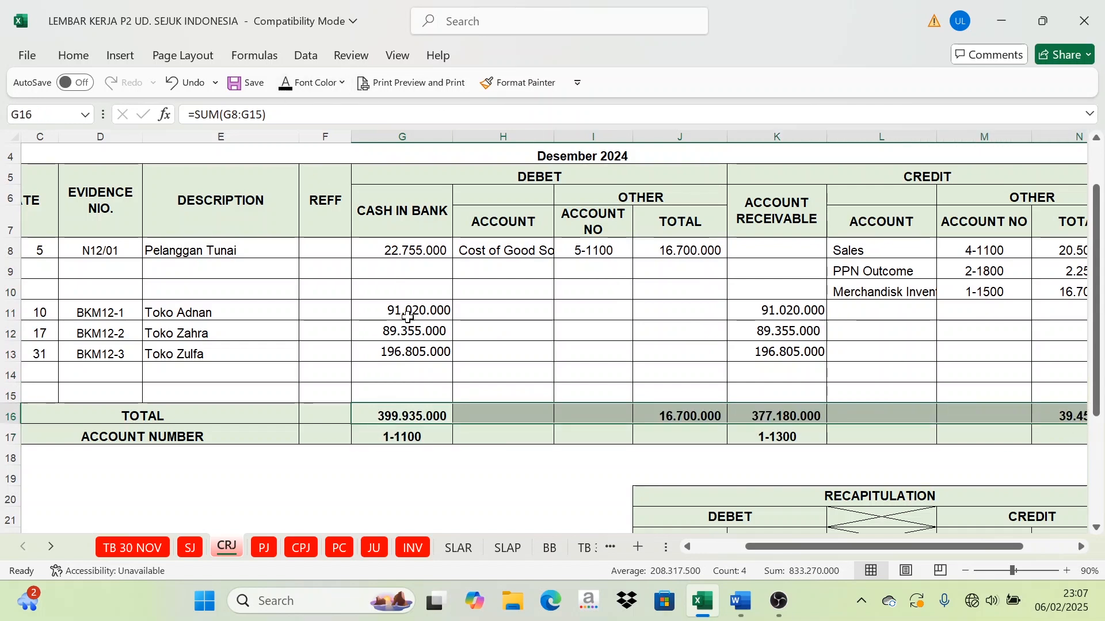
Step: Reveal the column totals in G14:J14 of the purchases journal on the PJ sheet by changing their font color
click(264, 552)
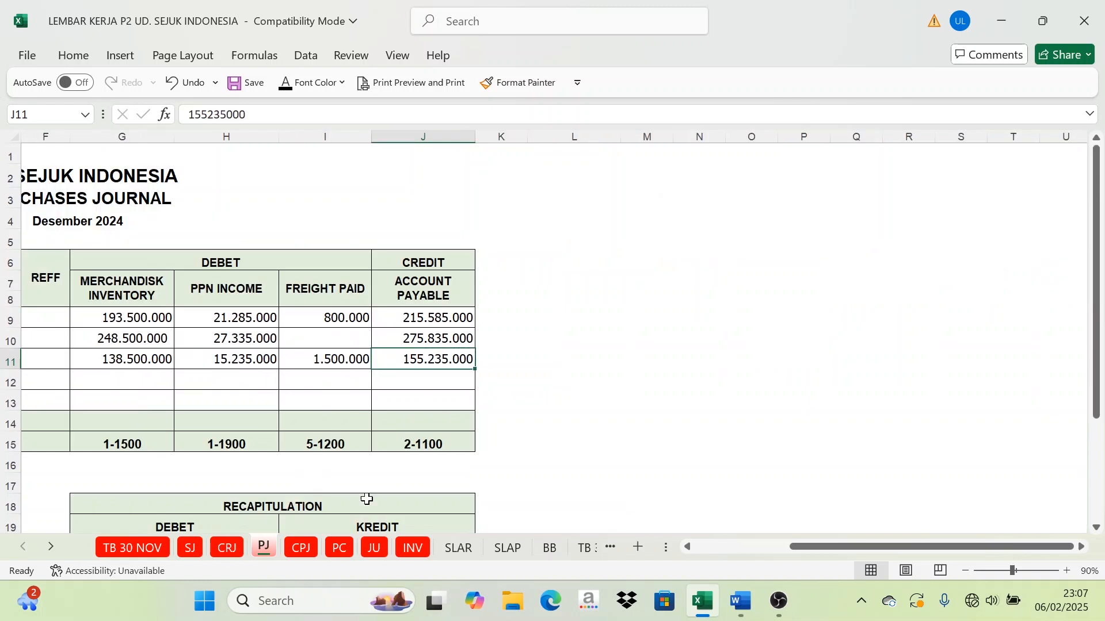
drag(1006, 544, 852, 549)
drag(531, 430, 846, 424)
click(303, 91)
click(426, 358)
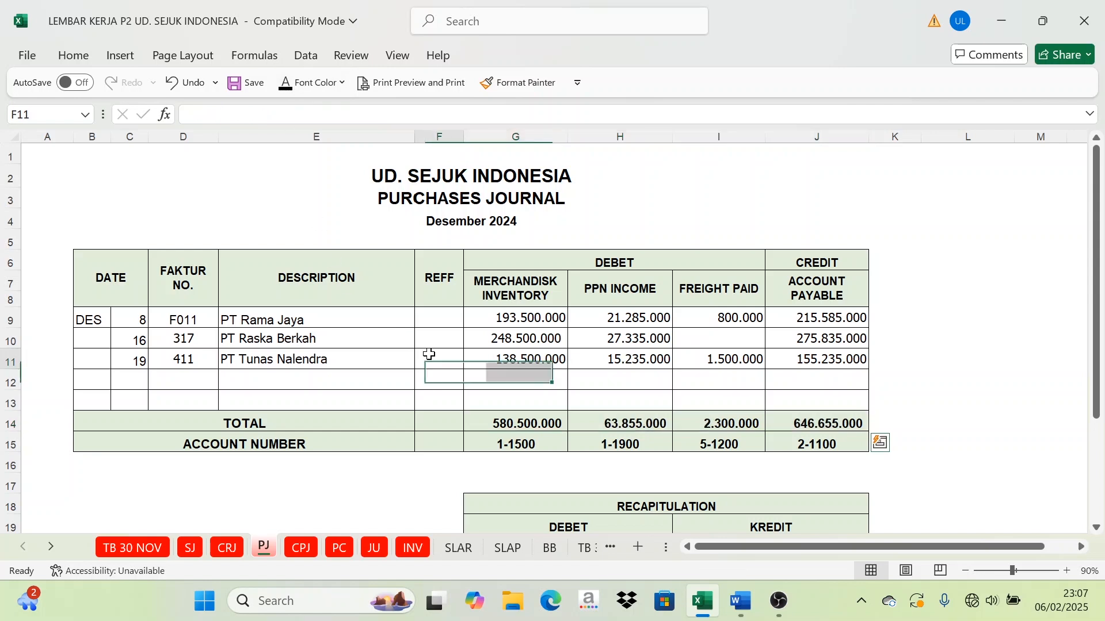
Step: Reveal the column totals in H15:O15 of the cash payment journal on the CPJ sheet by changing their font color
click(302, 550)
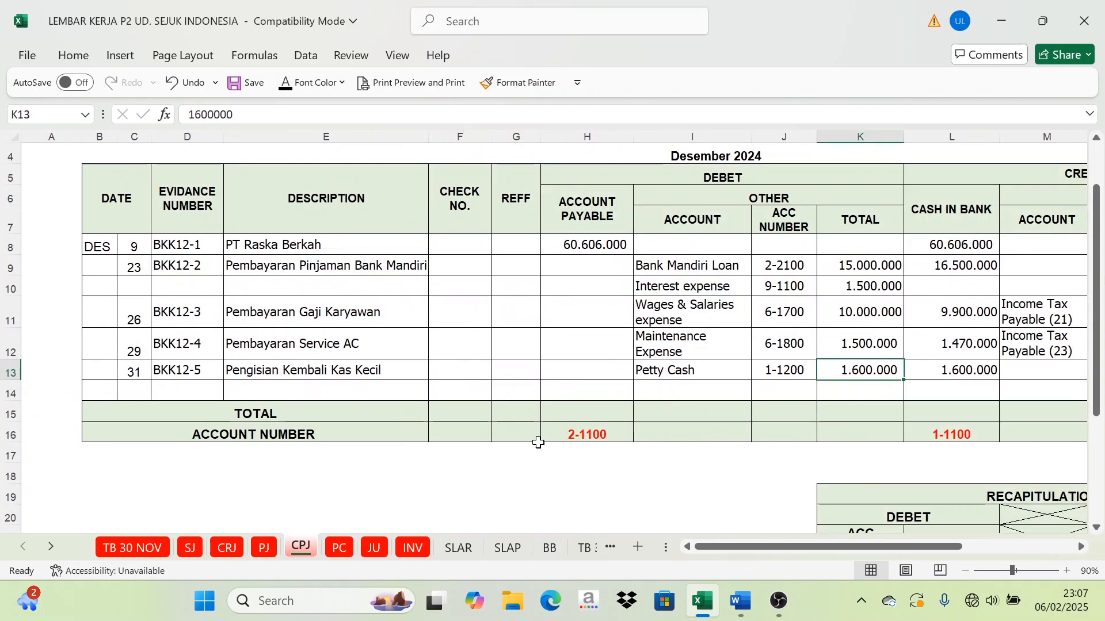
drag(930, 547, 1021, 538)
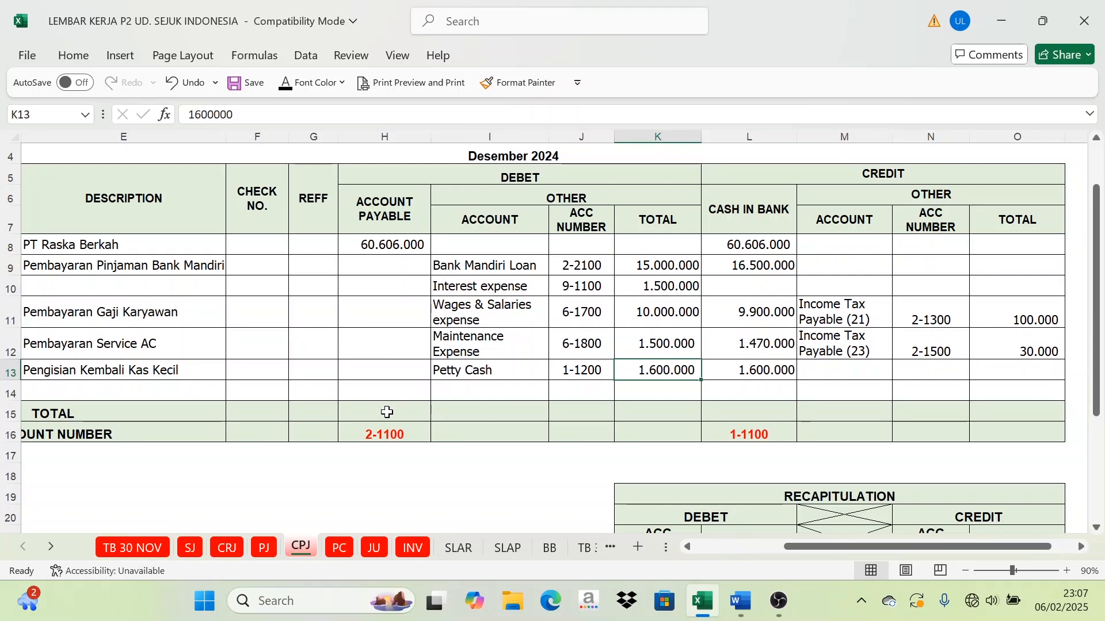
drag(384, 412, 1049, 413)
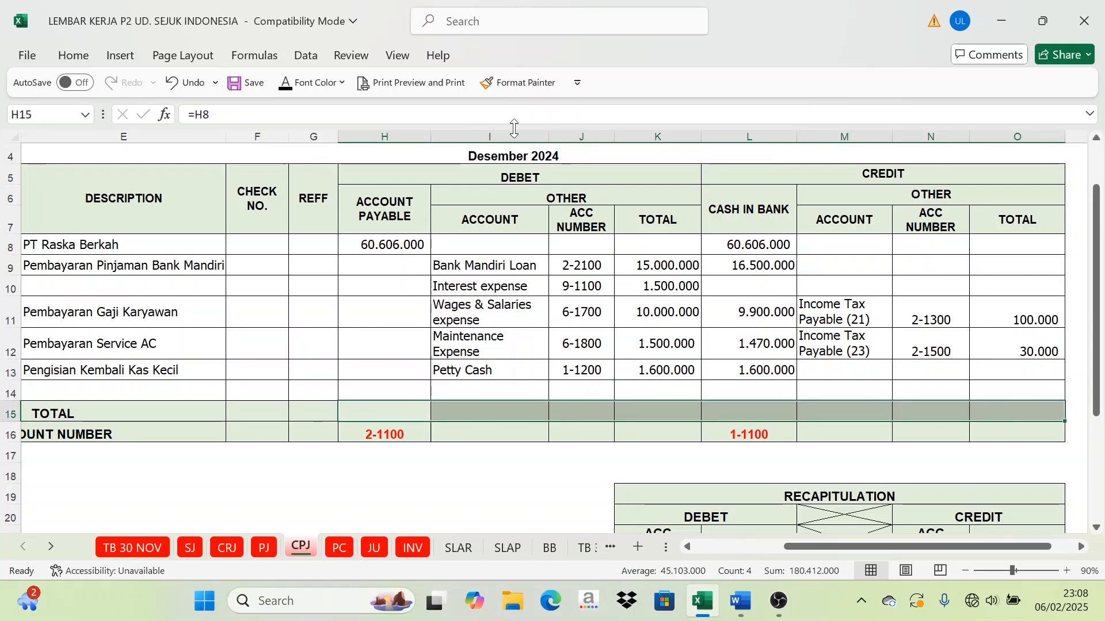
click(284, 91)
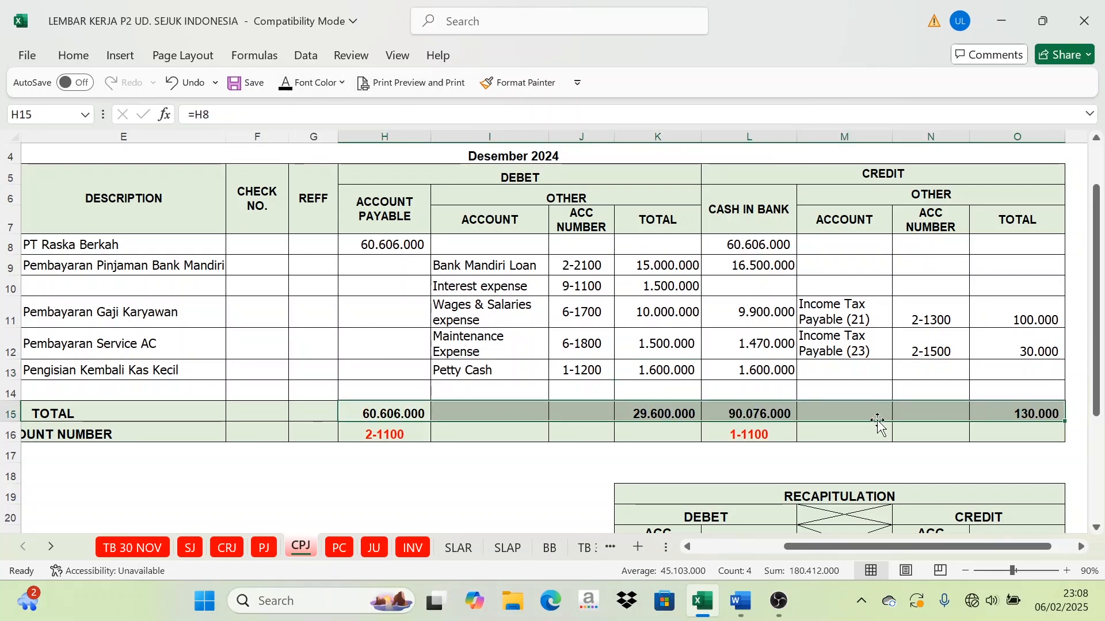
click(404, 457)
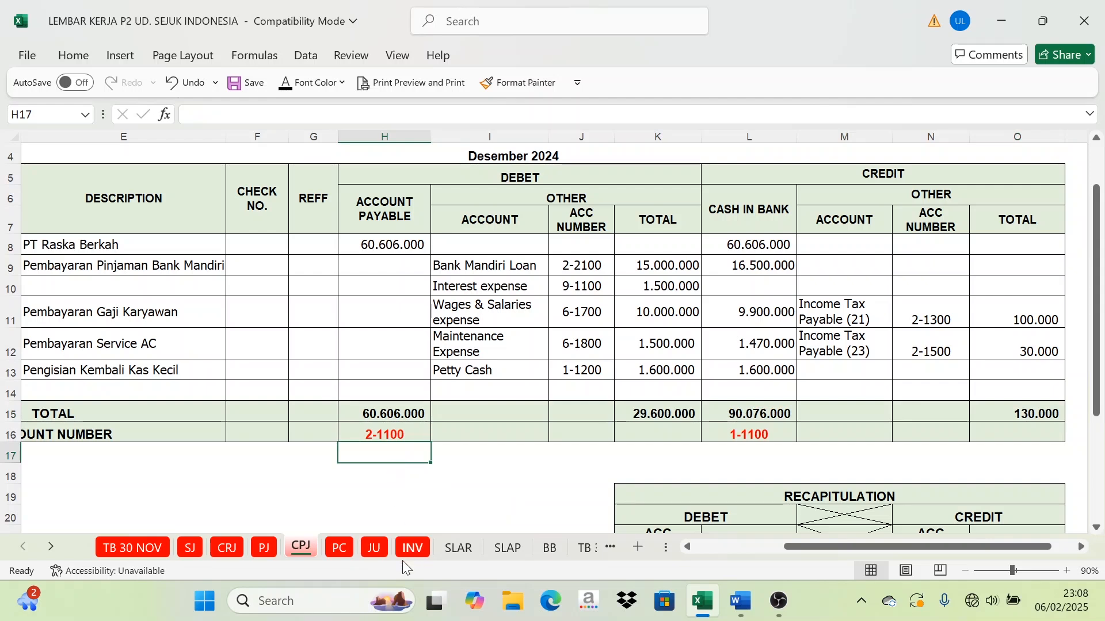
Step: Reveal the column totals in I14:L14 of the petty cash journal on the PC sheet by changing their font color
click(341, 549)
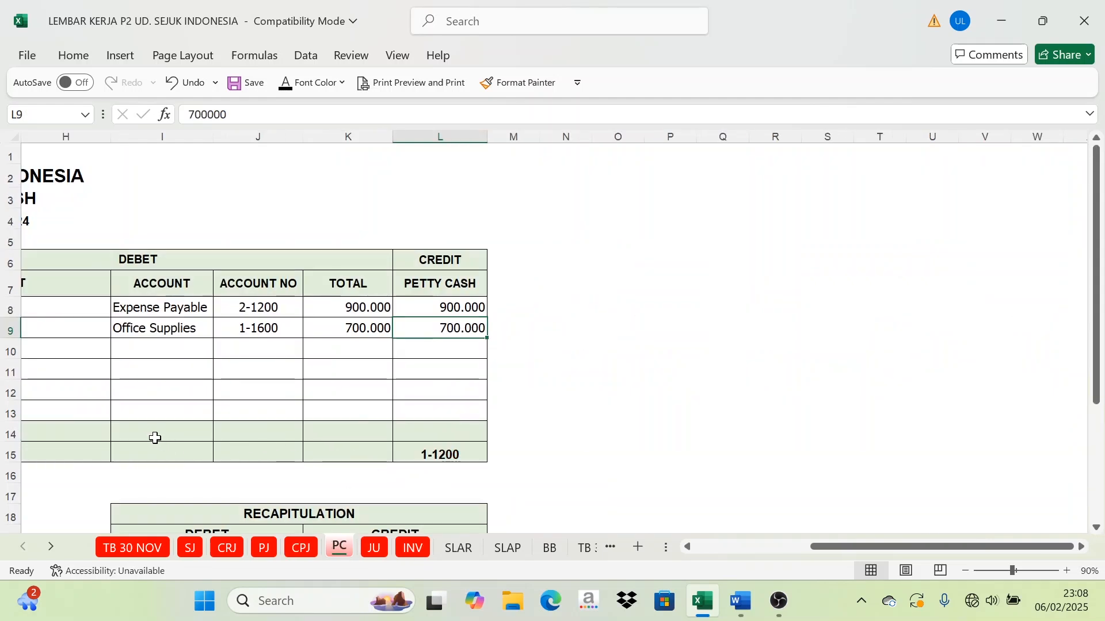
drag(155, 432, 416, 430)
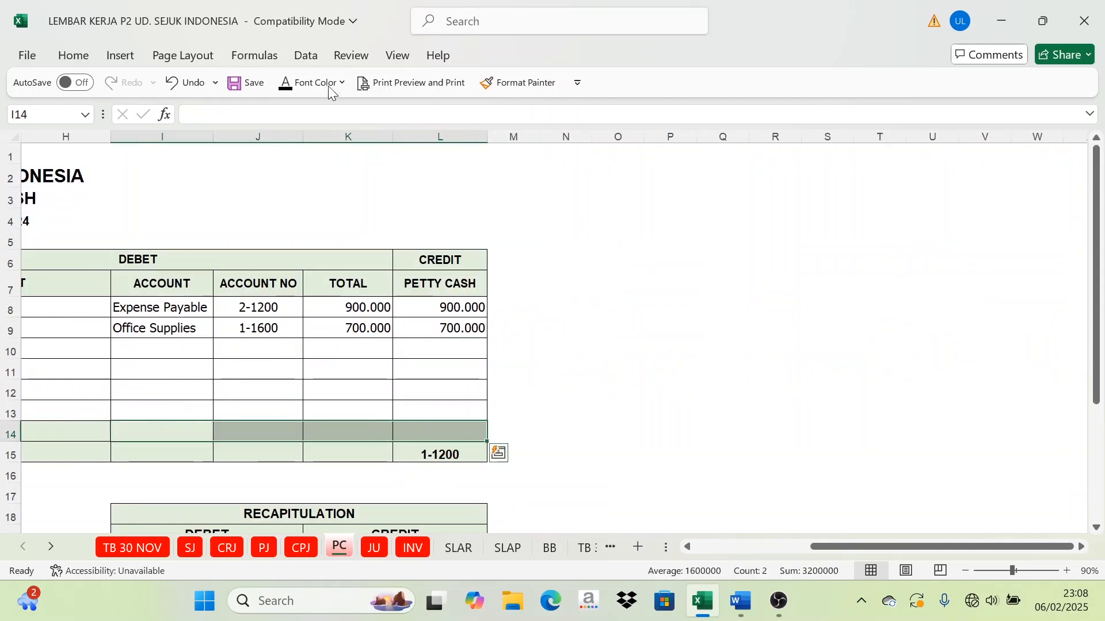
click(284, 82)
click(426, 344)
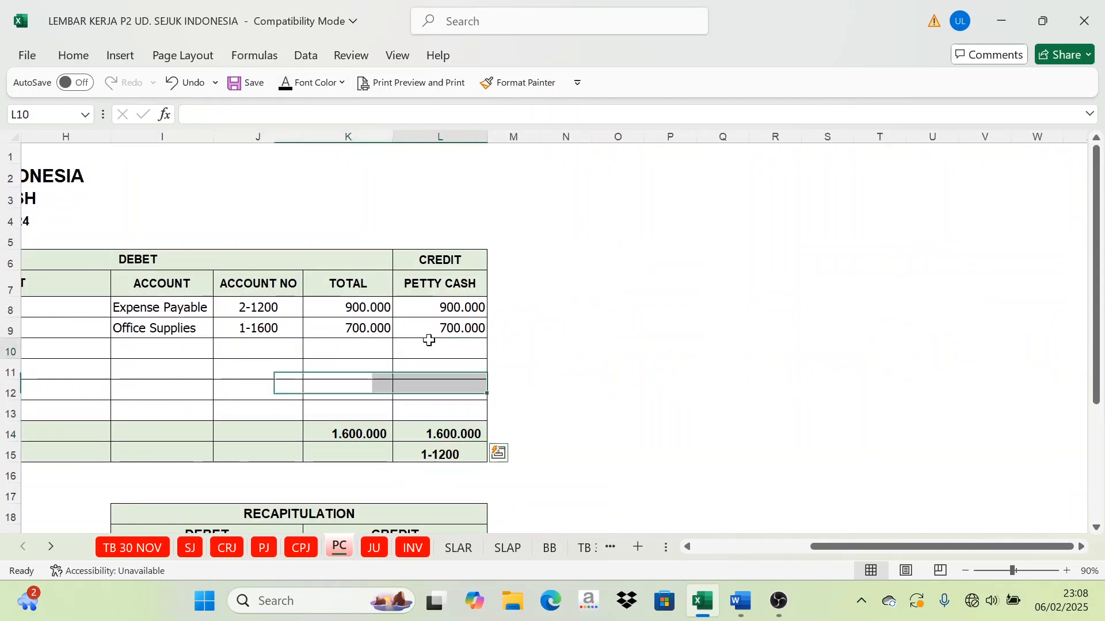
Step: Reveal the debit and credit totals in H21:I21 of the general journal on the JU sheet by changing their font color
click(377, 550)
drag(886, 547, 829, 547)
scroll(746, 495, down, 2)
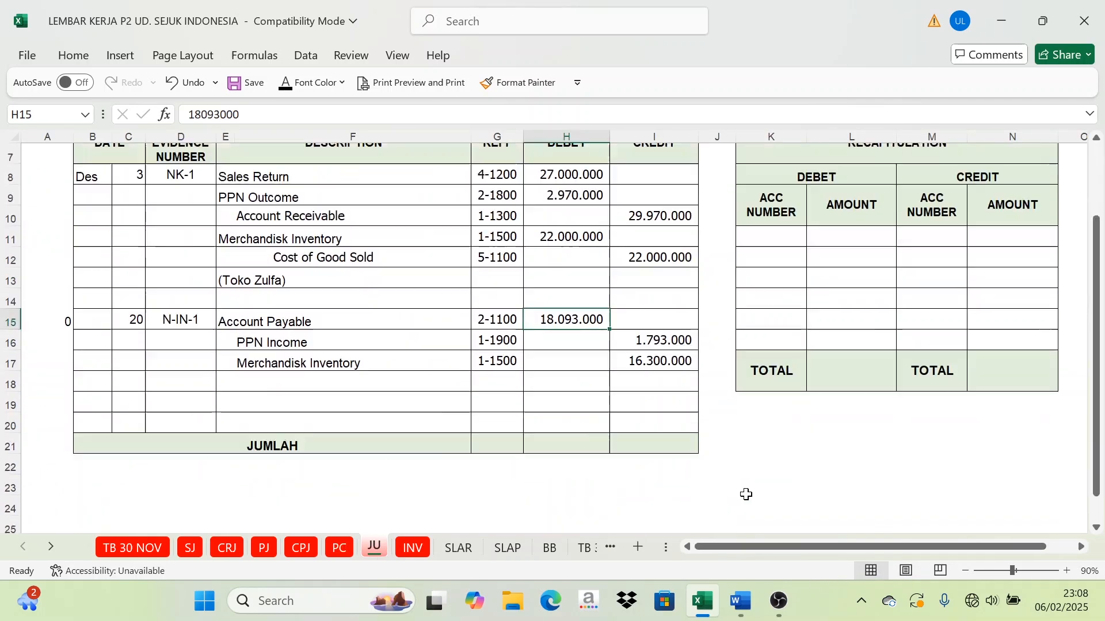
scroll(746, 495, down, 2)
drag(542, 320, 631, 319)
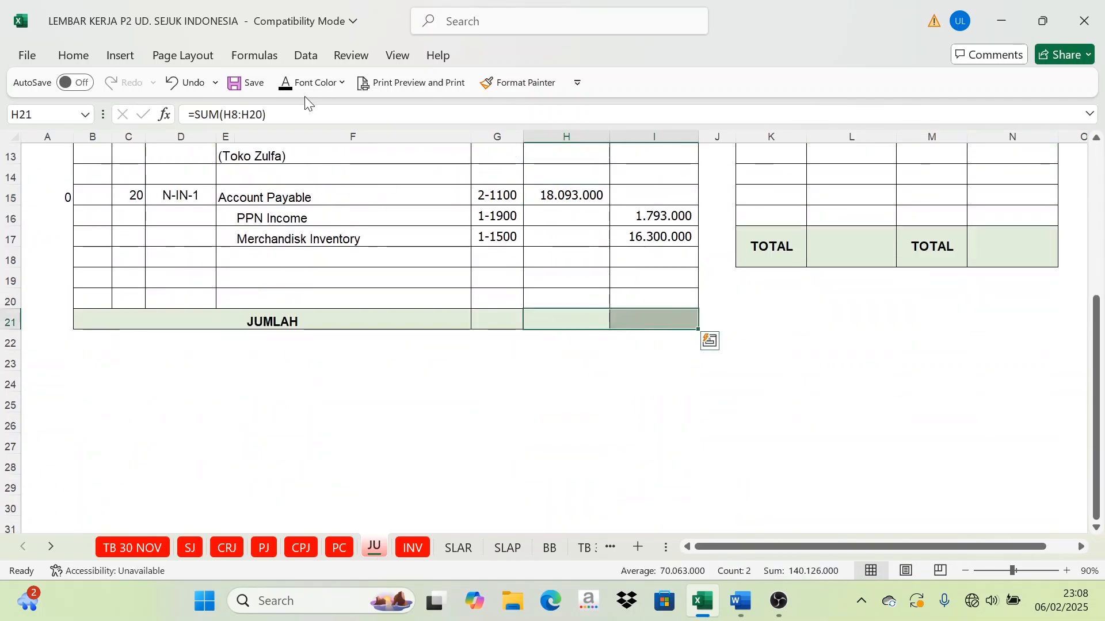
click(285, 82)
click(649, 339)
scroll(649, 451, up, 4)
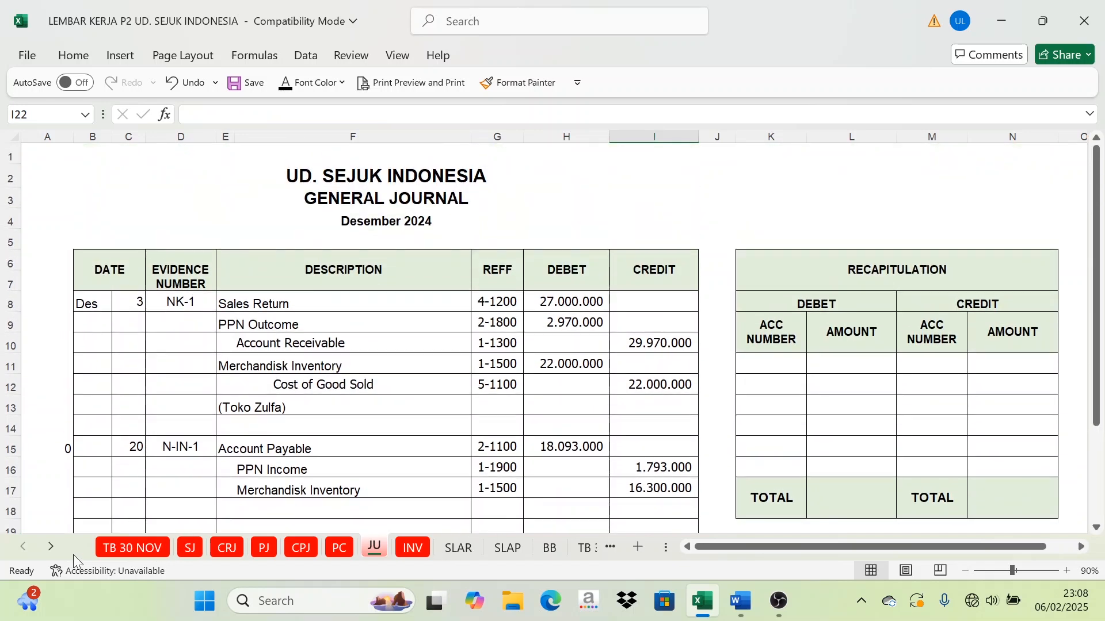
Step: Examine the sales journal's column totals and account numbers on the SJ sheet against the recapitulation table beneath them
click(190, 548)
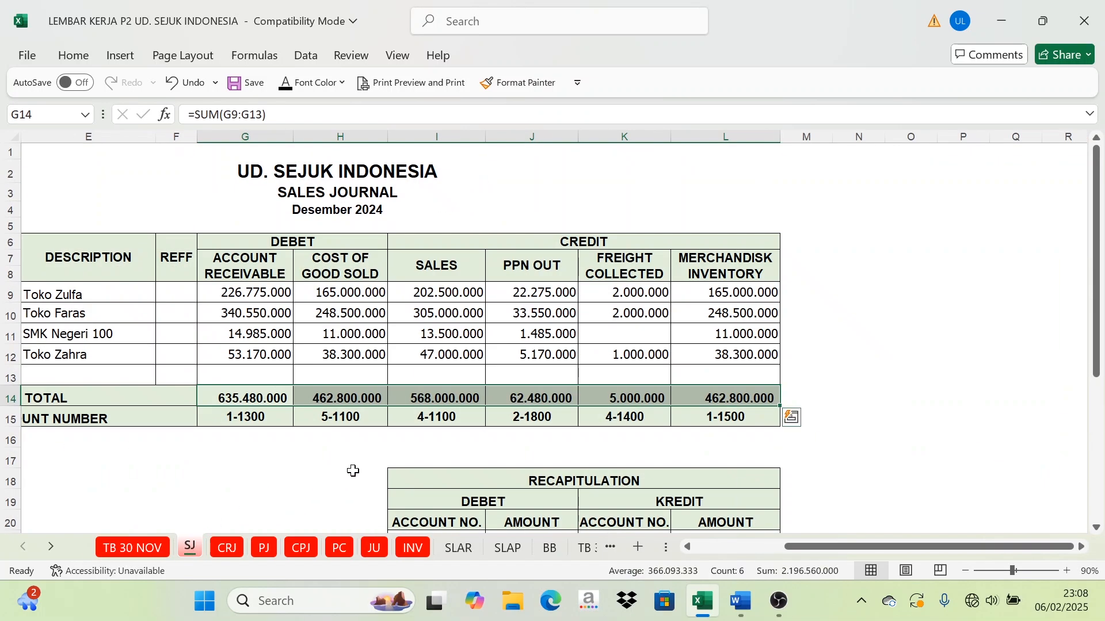
click(555, 452)
scroll(390, 440, down, 1)
click(570, 423)
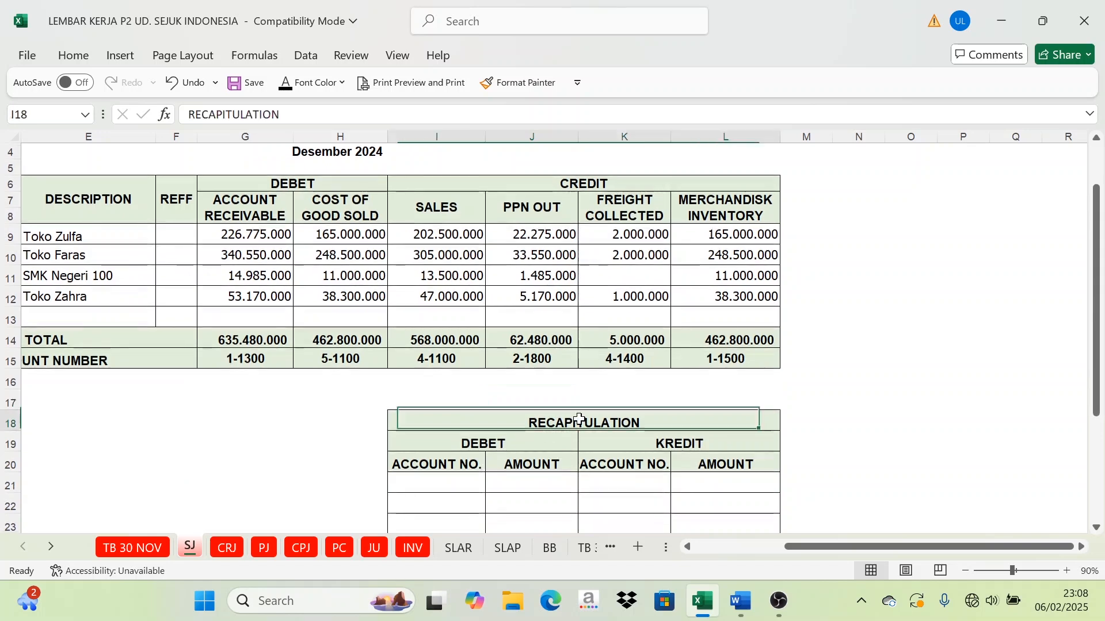
scroll(557, 449, down, 1)
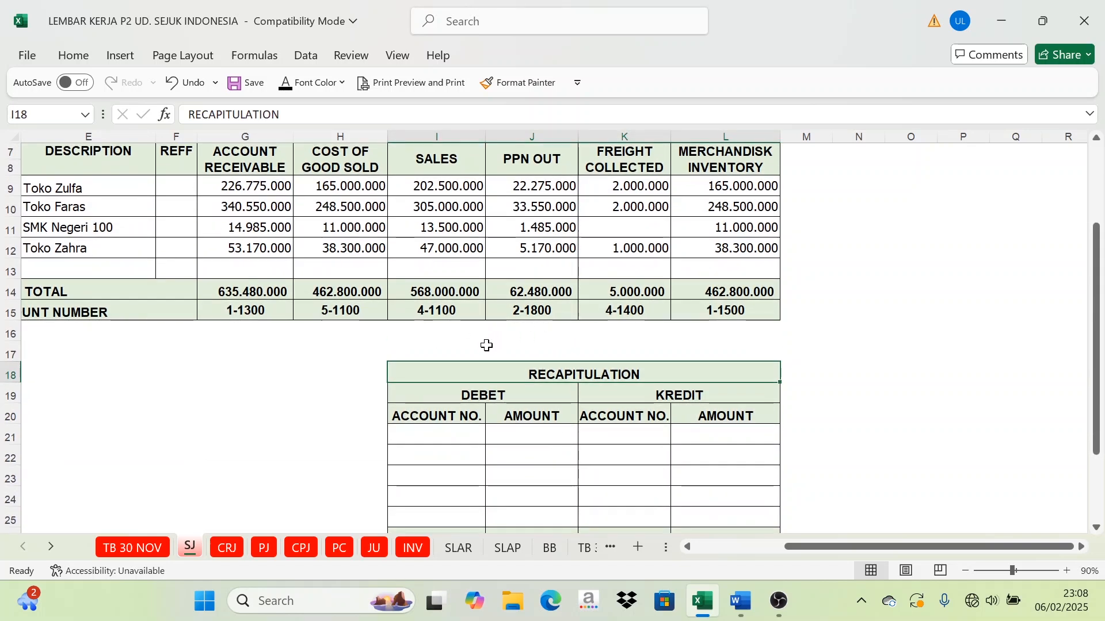
scroll(553, 448, up, 2)
scroll(525, 446, down, 3)
scroll(518, 452, up, 3)
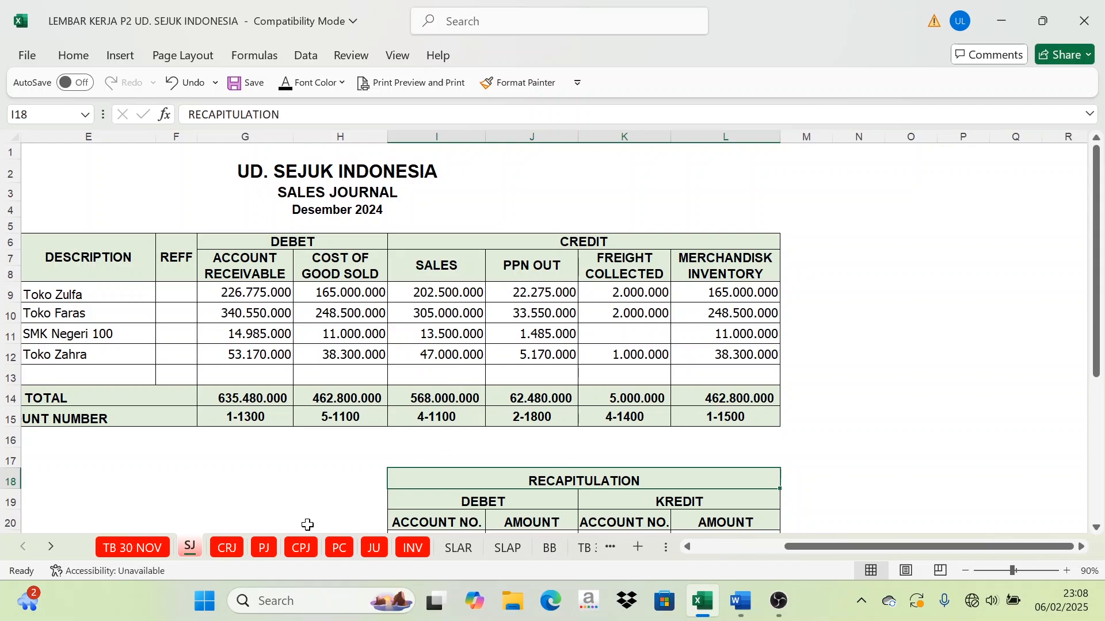
Step: Look through the totals on the CPJ, SJ, CRJ, PJ and PC sheets, and return to the sales journal's first columns
click(306, 547)
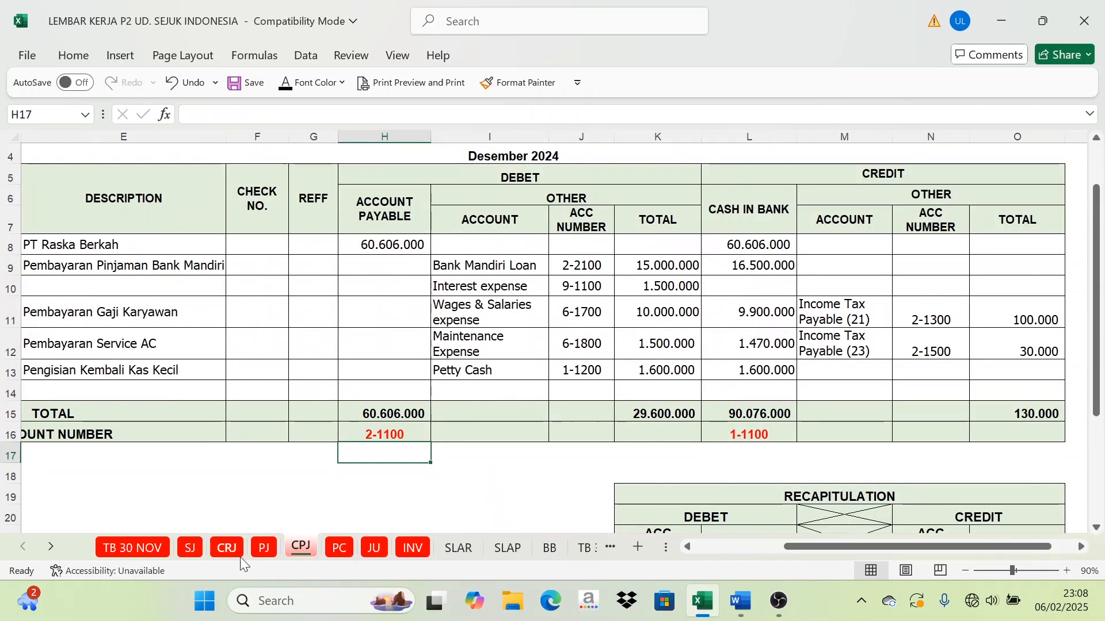
click(198, 545)
click(230, 545)
click(267, 545)
click(305, 547)
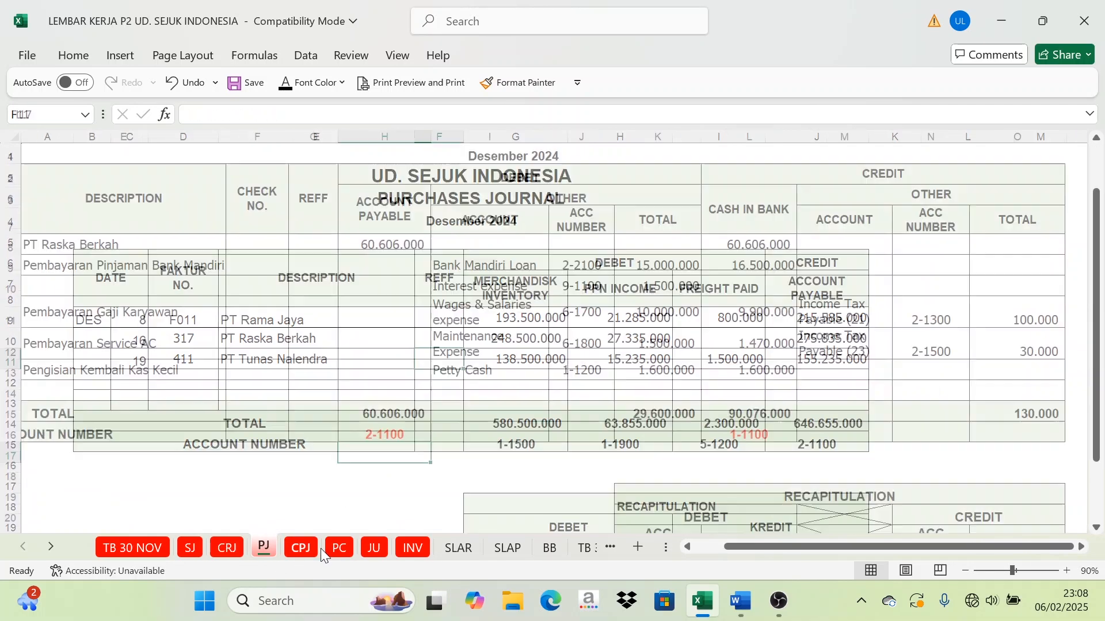
click(334, 549)
click(191, 546)
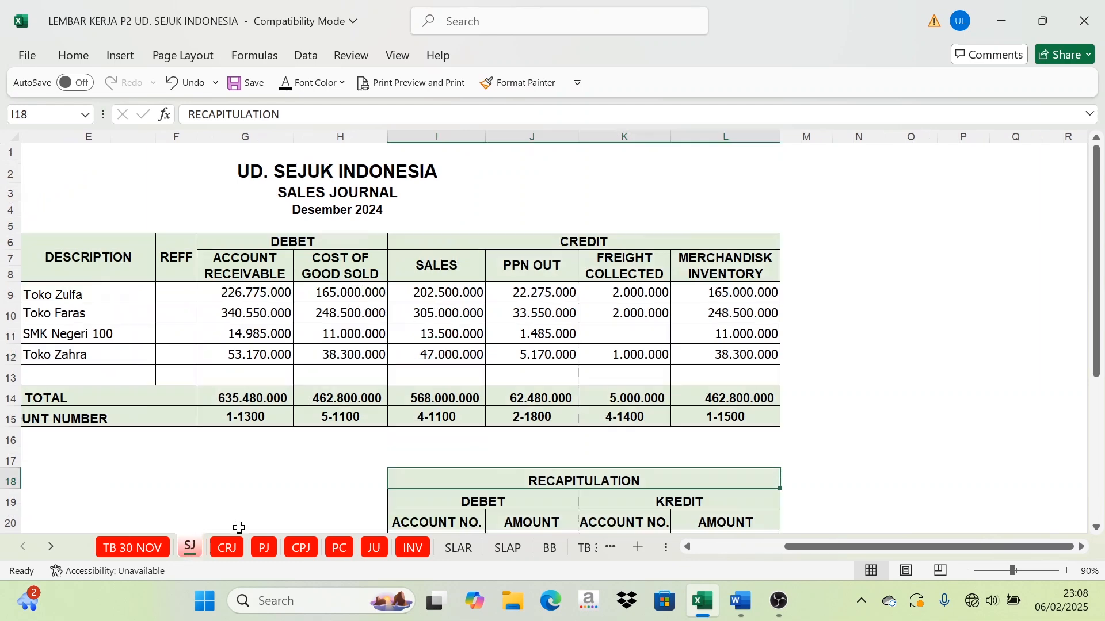
drag(829, 547, 687, 550)
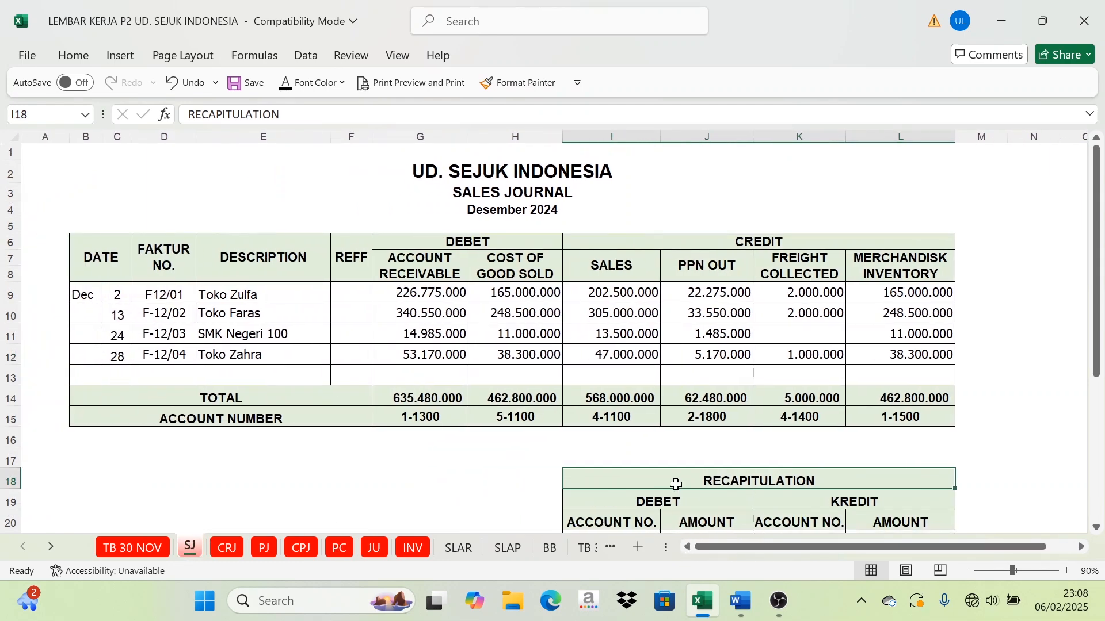